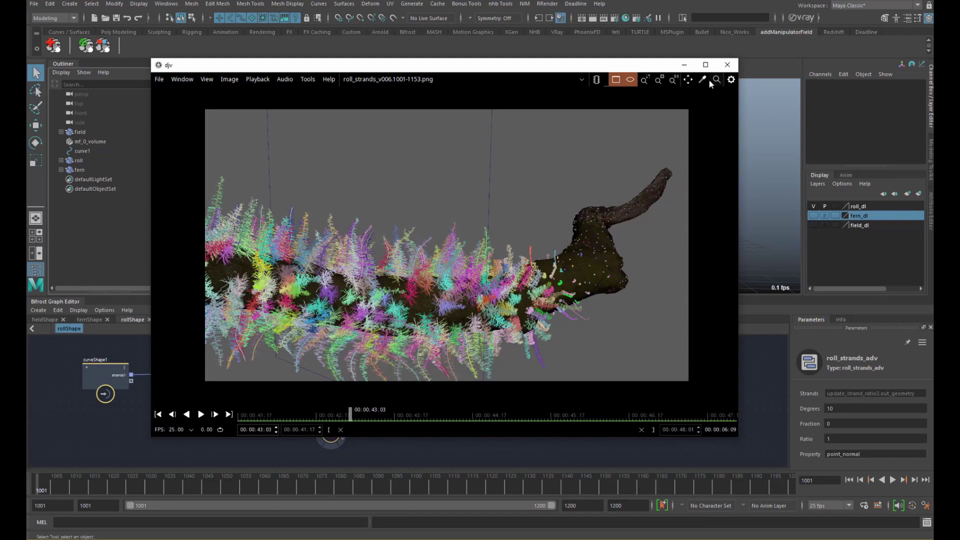
Scrub back to about 00:00:42:21 in the roll_strands_v006 preview sequence and close the player
left_click_drag(629, 69, 558, 73)
left_click_drag(288, 419, 258, 419)
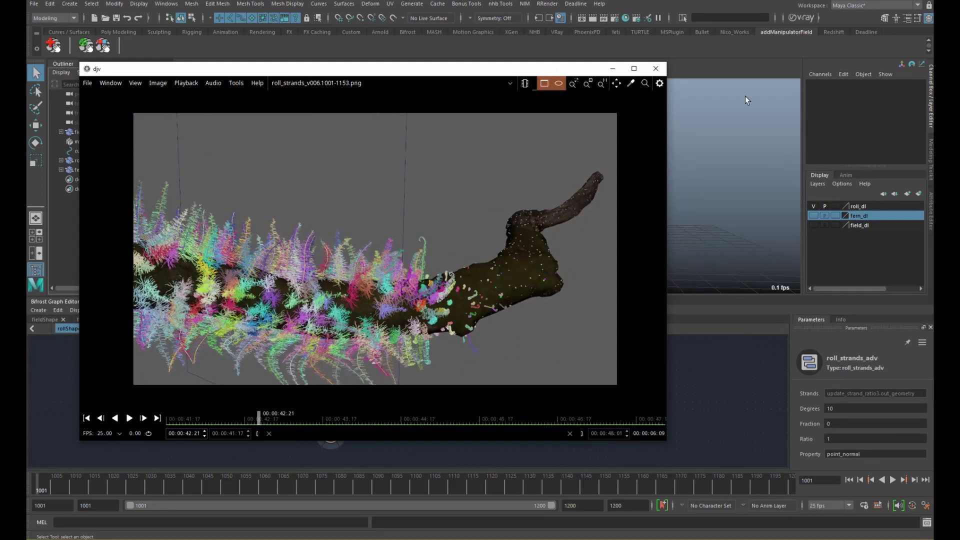
left_click(656, 69)
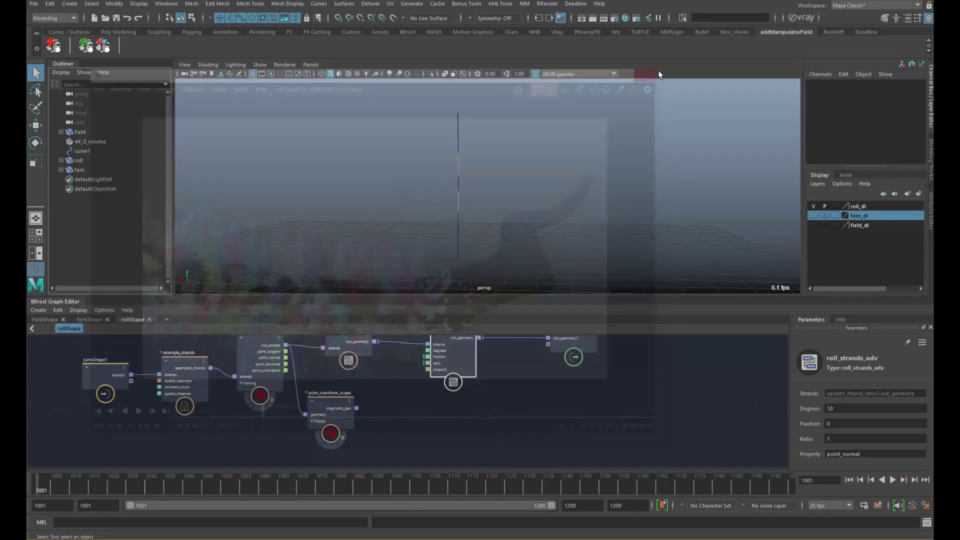
Highlight the roll_dl layer and shift the curveShape1 and resample_strands nodes away from update_strands_orientations
middle_click_drag(398, 361, 422, 392, "alt")
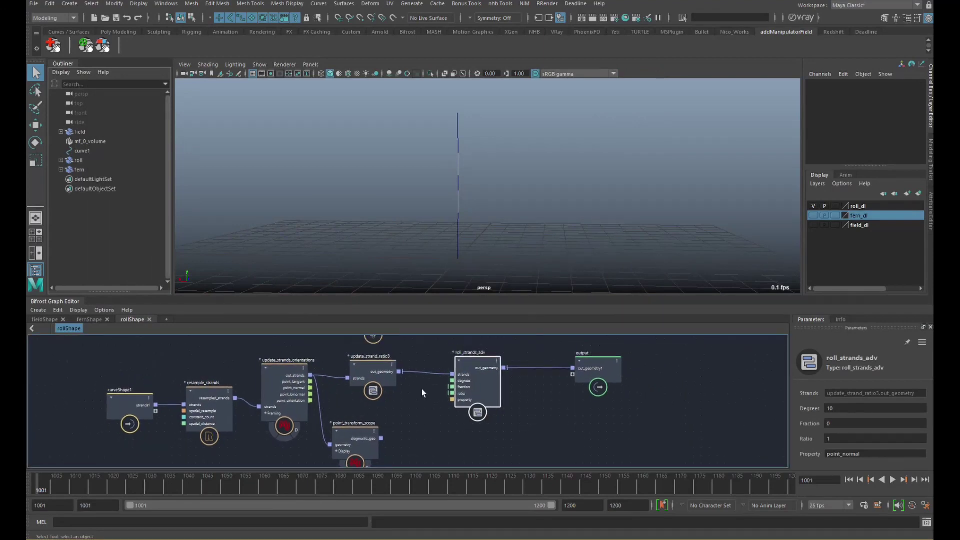
right_click_drag(422, 392, 392, 389, "alt")
mouse_move(414, 384)
middle_mouse_down("alt")
mouse_move(424, 389)
mouse_move(403, 397)
mouse_move(418, 382)
middle_mouse_up("alt")
left_click(856, 206)
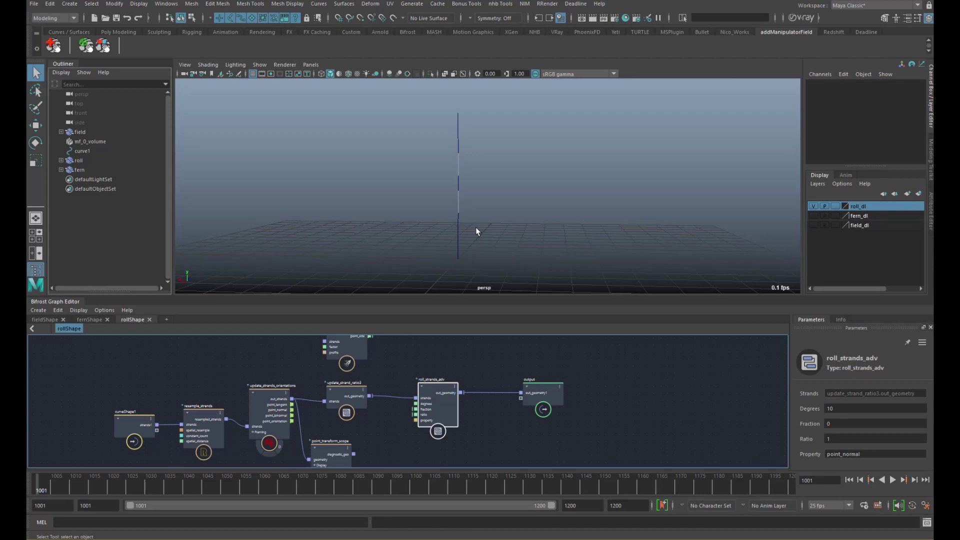
middle_click_drag(475, 190, 468, 182, "alt")
left_click_drag(140, 398, 181, 410)
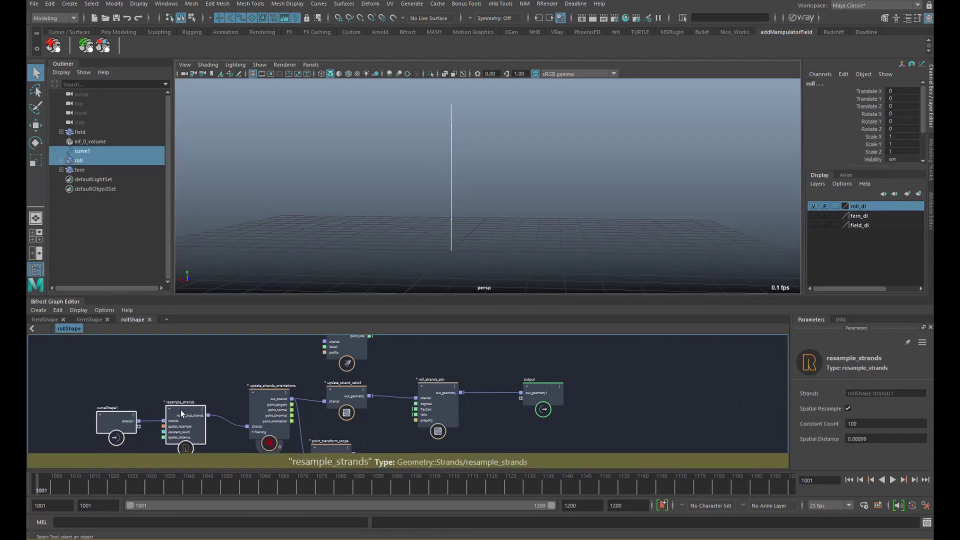
Turn on the diagnostic display of the point_transform_scope node and inspect the point axes along the curve
middle_click_drag(359, 415, 354, 400, "alt")
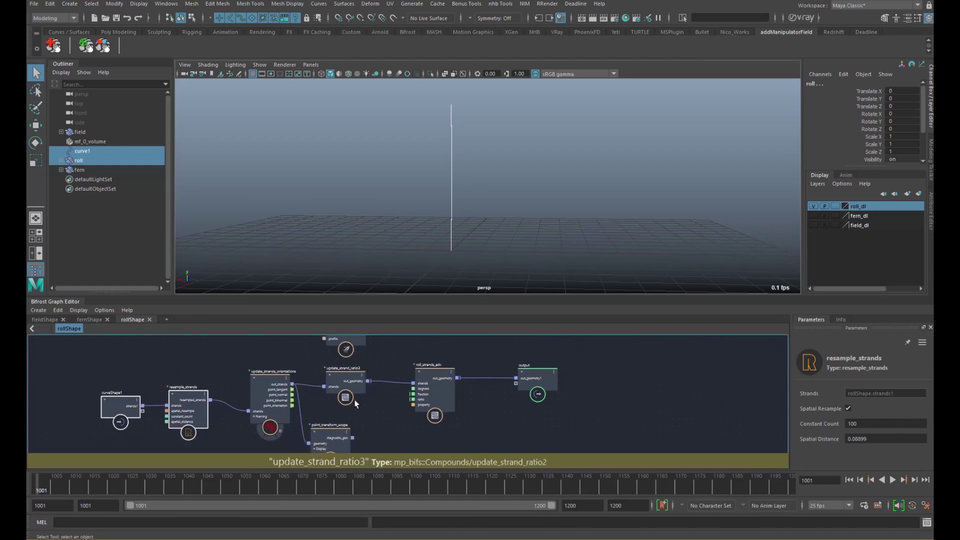
scroll(350, 415, "up", 3)
left_click(344, 427)
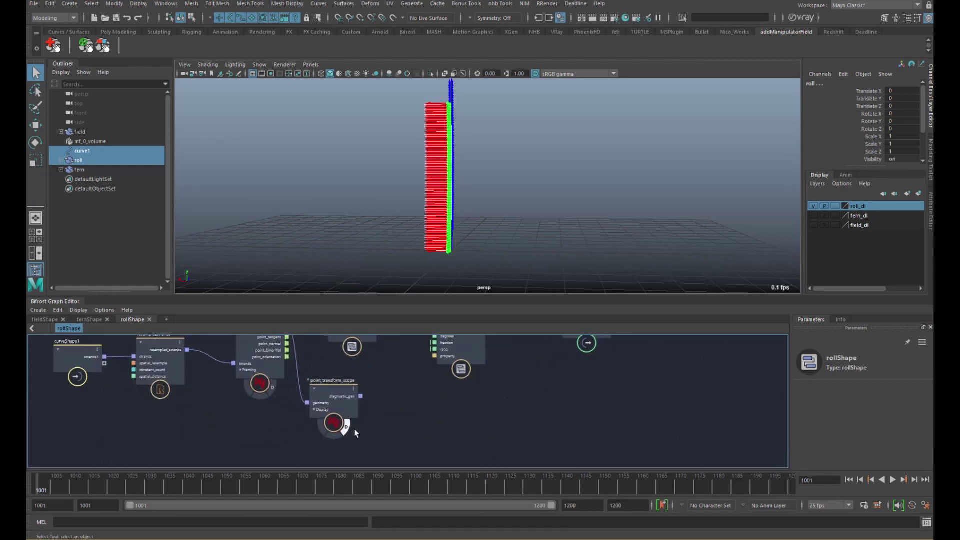
left_click_drag(468, 149, 531, 173, "alt")
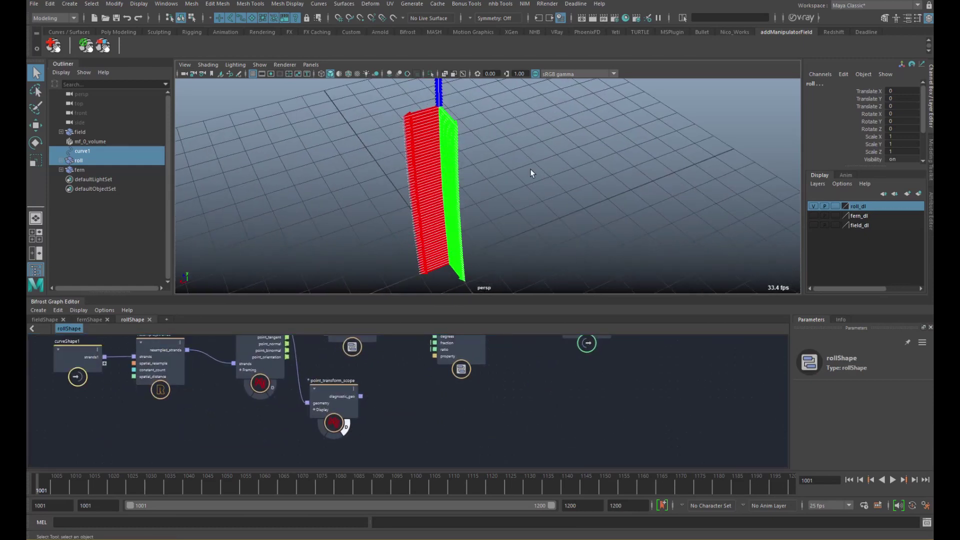
middle_click_drag(520, 161, 529, 182, "alt")
scroll(529, 182, "up", 2)
Review the parameters of the update_strands_orientations and update_strand_ratio3 nodes, nudging both nodes slightly in the graph
middle_click_drag(290, 366, 302, 415, "alt")
left_click(266, 403)
left_click_drag(267, 403, 261, 400)
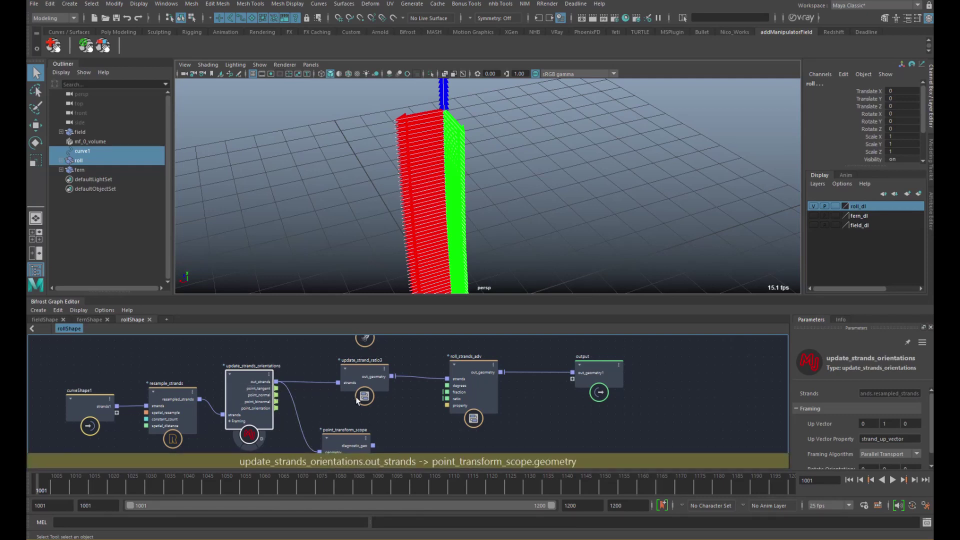
middle_click_drag(389, 412, 335, 399)
left_click_drag(313, 384, 298, 375)
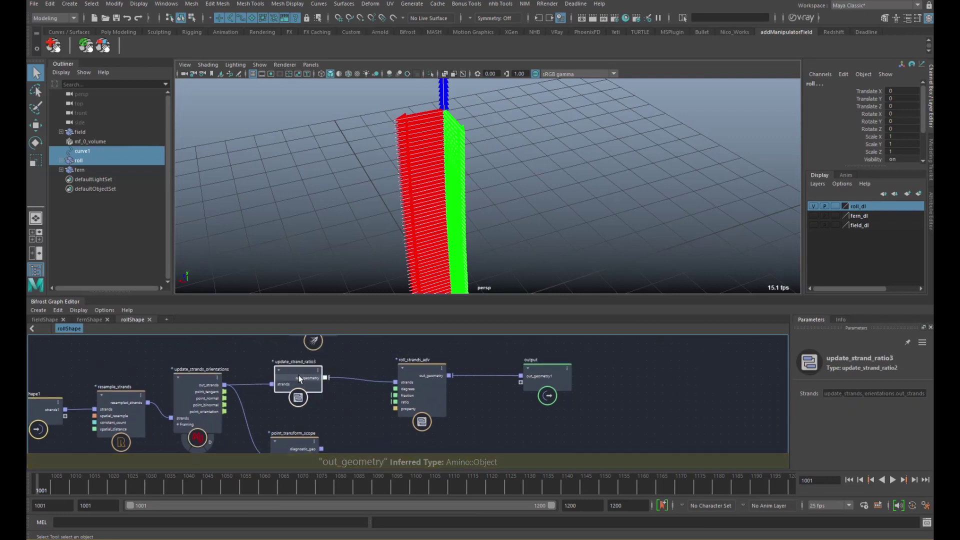
middle_click_drag(321, 376, 337, 395)
mouse_move(461, 229)
left_mouse_down("alt")
mouse_move(450, 210)
mouse_move(450, 228)
mouse_move(407, 227)
mouse_move(449, 237)
left_mouse_up("alt")
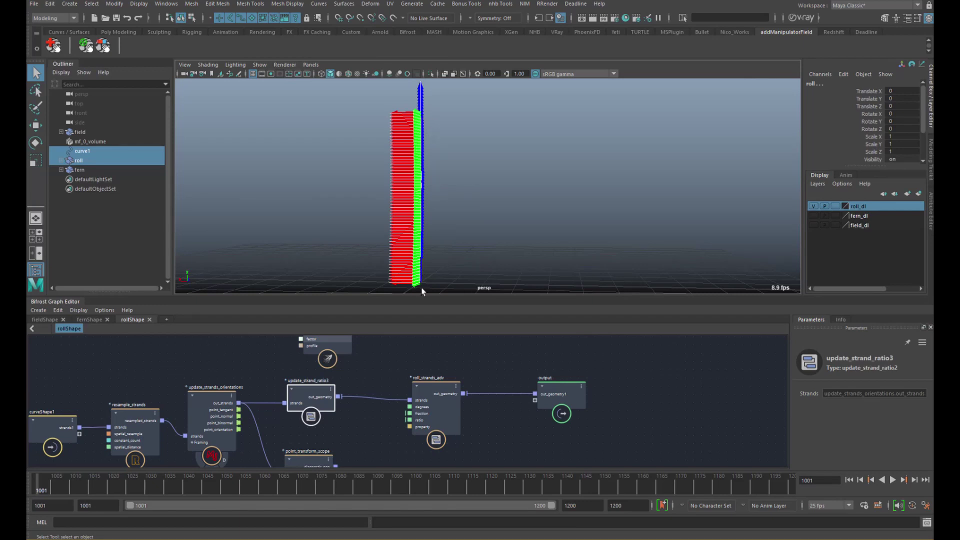
Open the set_strands_size_profile compound and examine its internal node network
middle_click_drag(310, 392, 337, 421)
left_click_drag(337, 421, 349, 422)
scroll(371, 413, "up", 1)
middle_click_drag(387, 401, 418, 420)
scroll(393, 395, "up", 3)
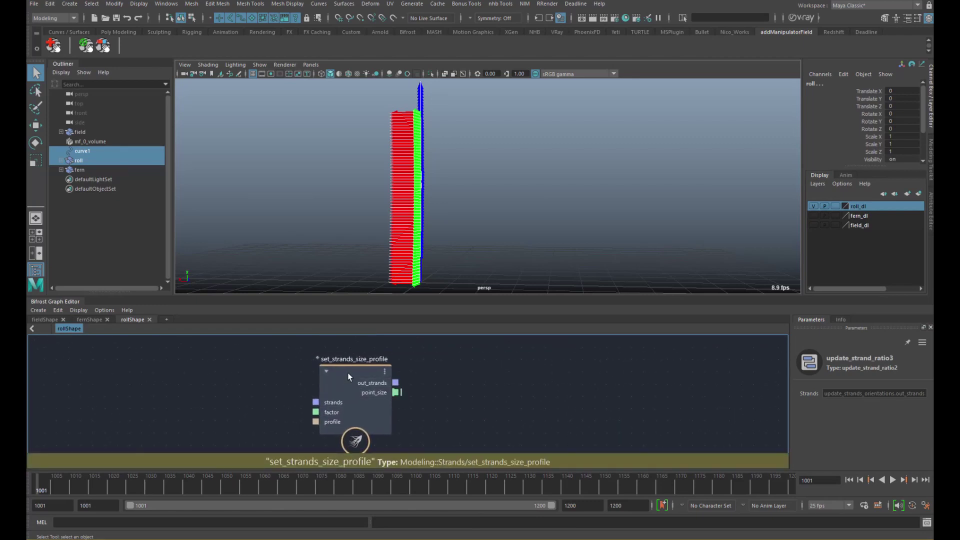
left_click(345, 372)
double_click(346, 375)
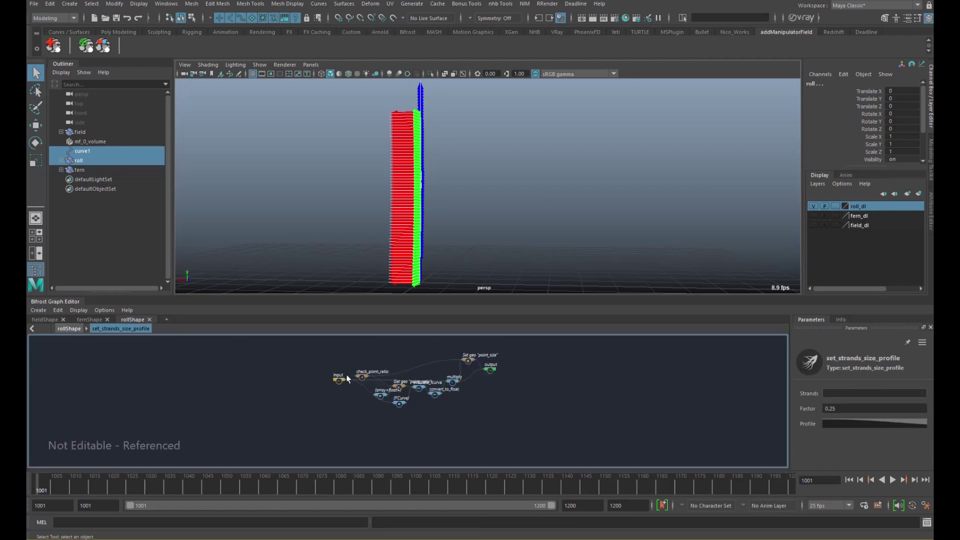
scroll(434, 369, "up", 2)
middle_click_drag(434, 369, 370, 404)
right_click_drag(371, 405, 515, 384, "alt")
middle_click_drag(392, 391, 416, 392)
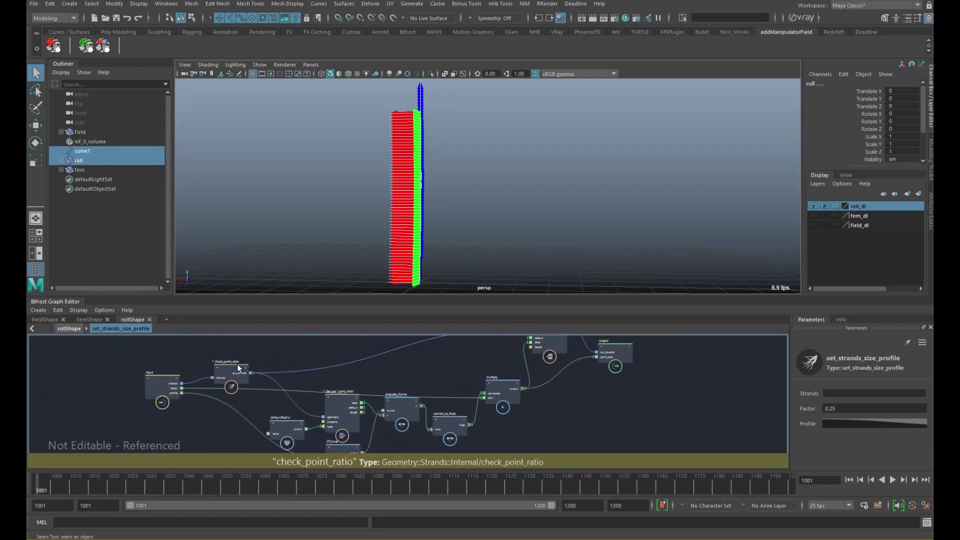
Open the nested check_point_ratio compound and examine how it uses the update_strand_ratio node
left_click_drag(232, 371, 237, 368)
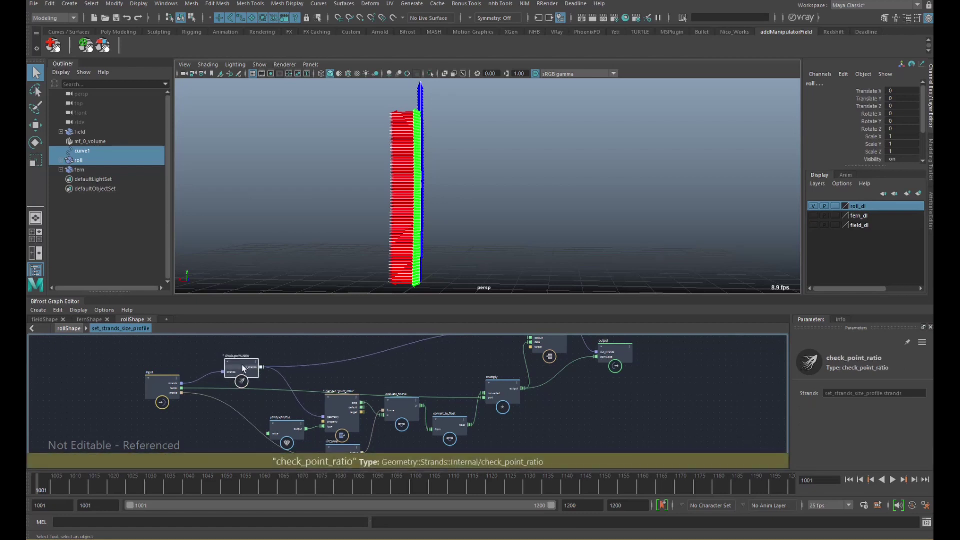
double_click(239, 362)
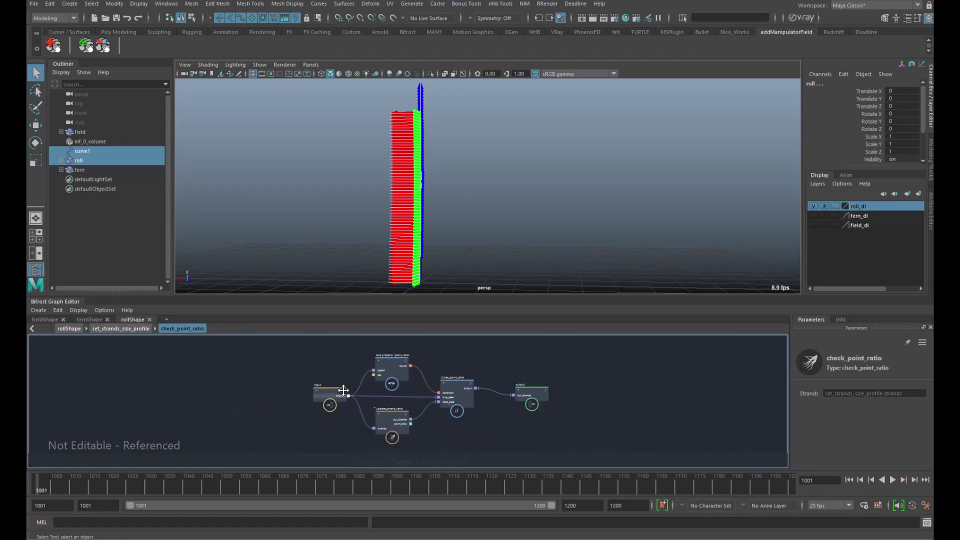
left_click(323, 397)
left_click_drag(323, 397, 319, 397)
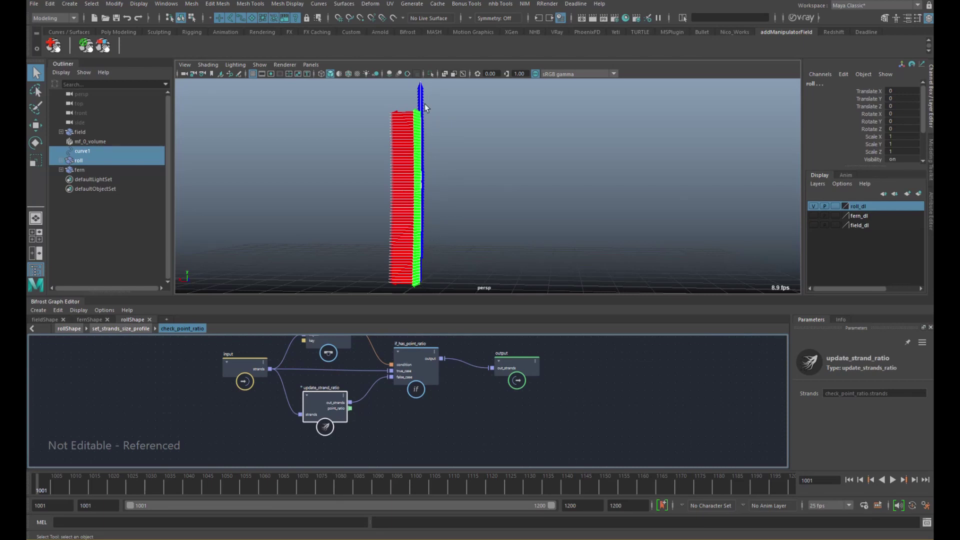
Return to the top-level rollShape graph and bring up the parameters of the roll_strands_adv node
left_click(110, 328)
left_click(80, 329)
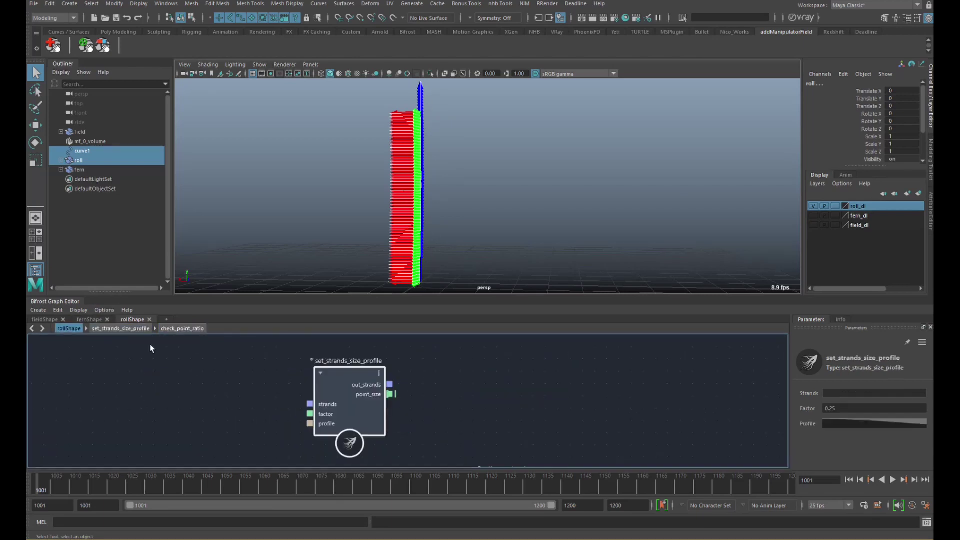
scroll(275, 375, "down", 1)
middle_click_drag(280, 377, 217, 336, "alt")
scroll(313, 364, "down", 2)
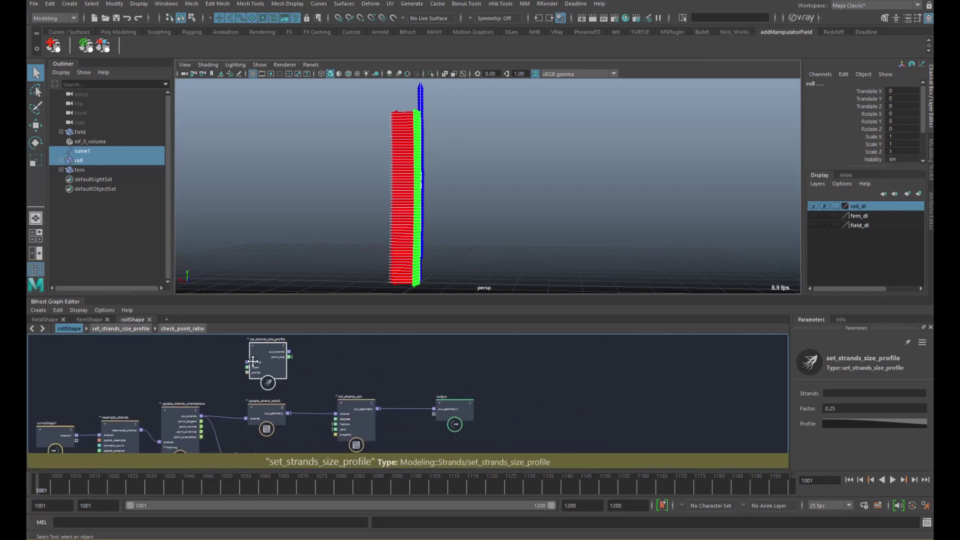
scroll(305, 385, "up", 1)
middle_click_drag(303, 387, 276, 351, "alt")
left_click(238, 382)
left_click(343, 380)
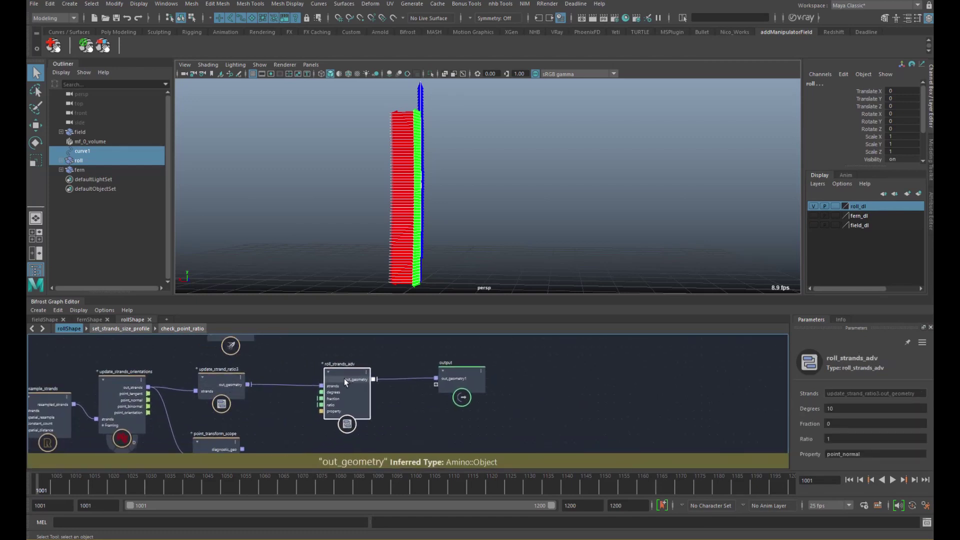
middle_click_drag(411, 375, 441, 364, "alt")
scroll(386, 374, "up", 2)
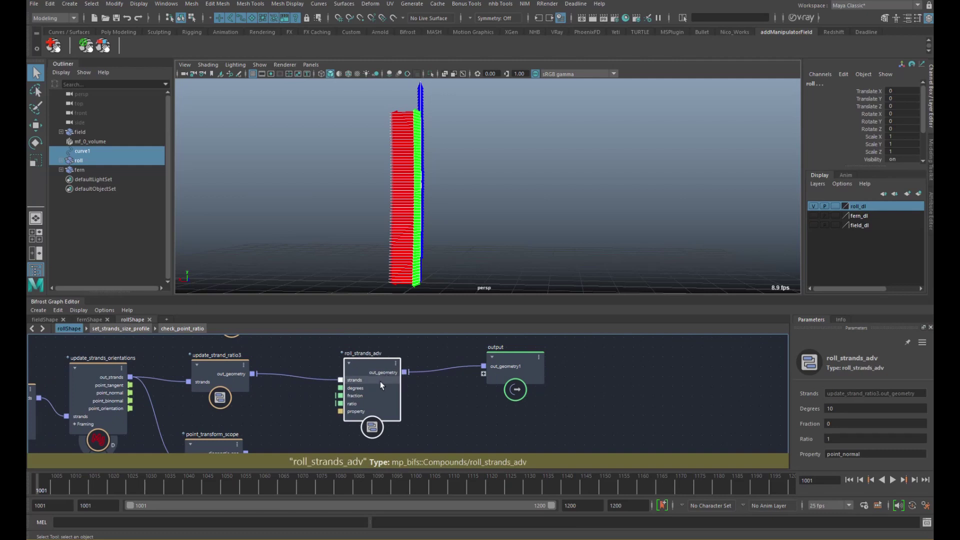
Turn off the point_transform_scope diagnostic display and reselect the roll_strands_adv node
middle_click_drag(295, 426, 322, 379, "alt")
left_click(255, 442)
middle_click_drag(472, 363, 470, 388, "alt")
left_click(400, 374)
middle_click_drag(639, 381, 649, 425, "alt")
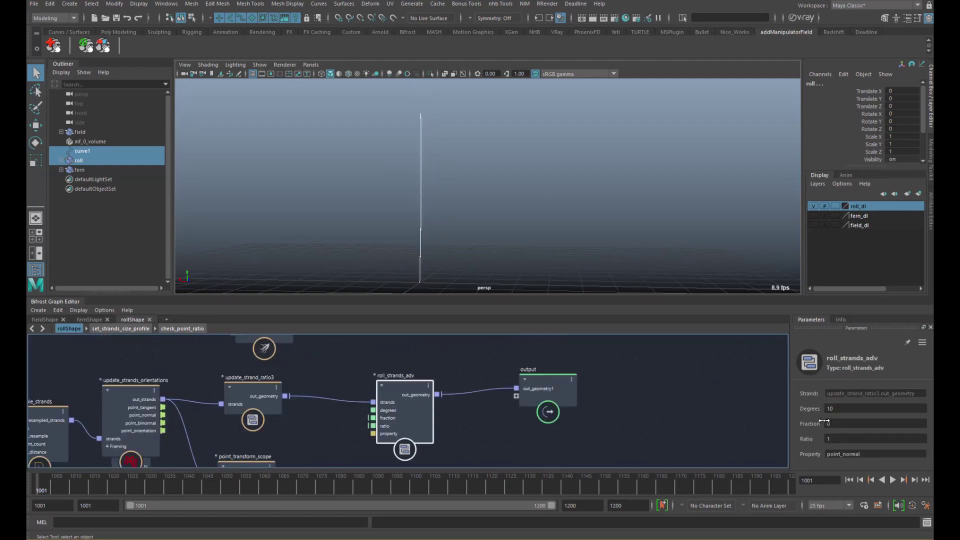
Curl the strand with roll_strands_adv by setting Degrees to 16.47 and Fraction to about 0.43
left_click_drag(810, 424, 876, 435)
left_click_drag(810, 424, 905, 417)
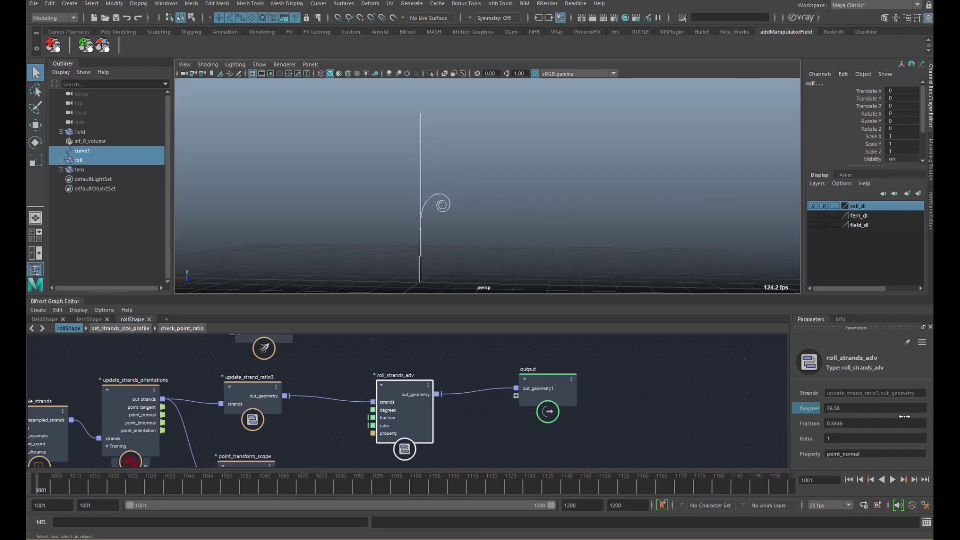
left_click_drag(806, 409, 833, 436)
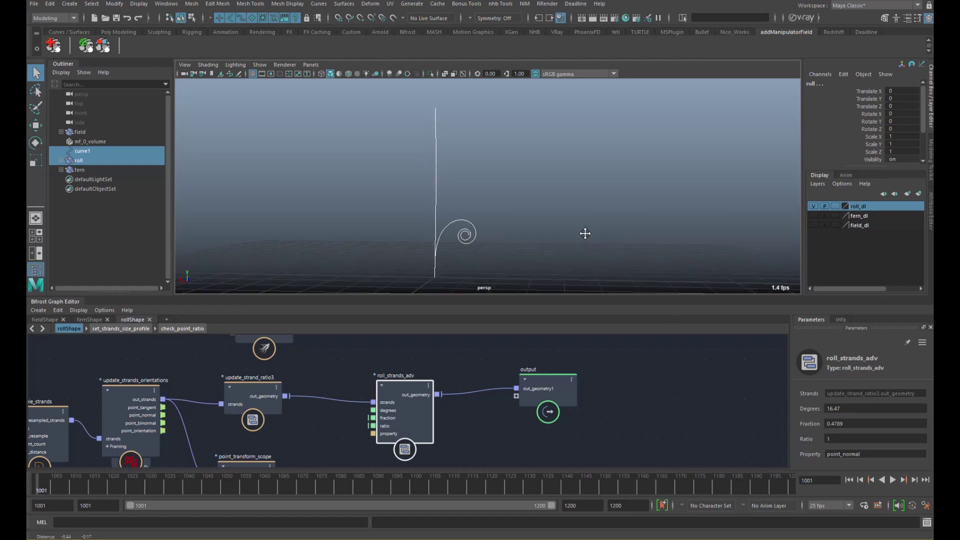
mouse_move(812, 424)
left_mouse_down()
mouse_move(840, 425)
mouse_move(808, 428)
left_mouse_up()
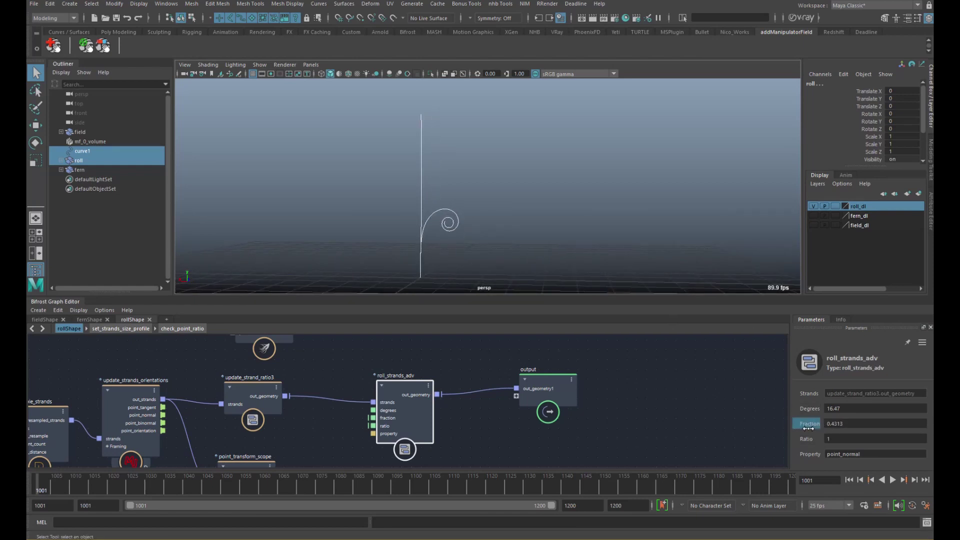
Set the roll Ratio to 0.1 and try different Fraction values, up to about 0.86, on the looser curl
left_click(837, 443)
type("0.1")
key("Return")
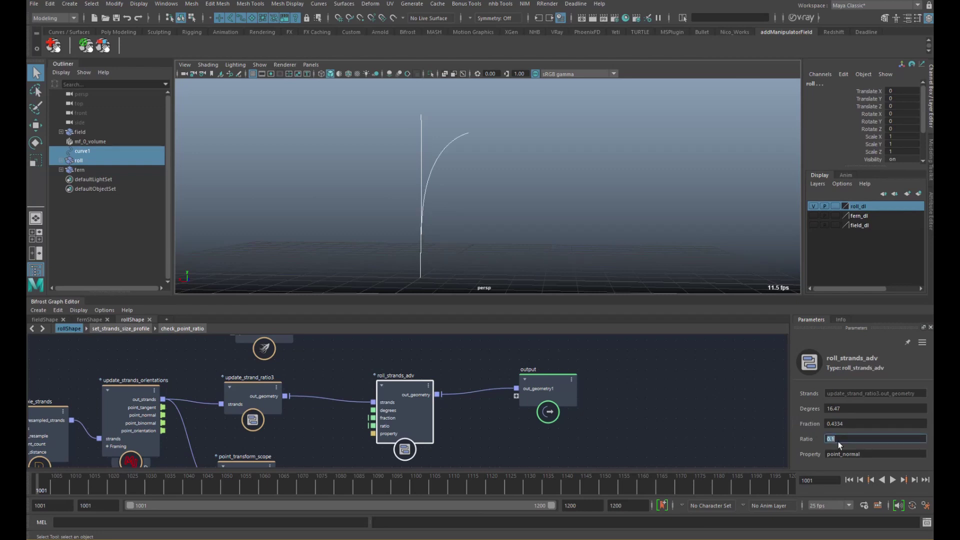
left_click_drag(807, 423, 886, 413)
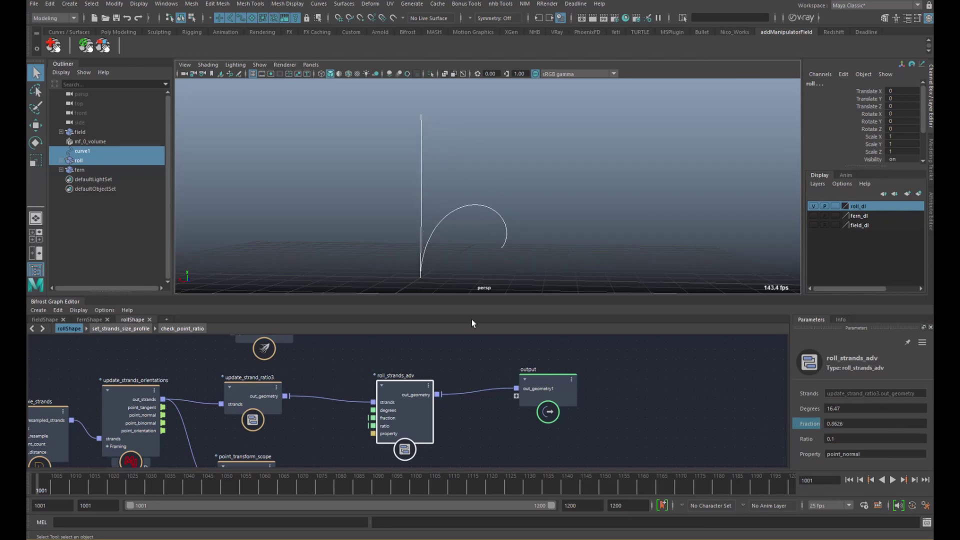
left_click_drag(808, 423, 744, 426)
Tighten the roll with a Ratio of 10, adjusting Degrees to 16.39 and Fraction to 0.1575
left_click(854, 437)
type("10")
key("Return")
mouse_move(812, 409)
left_mouse_down()
mouse_move(769, 409)
mouse_move(870, 425)
mouse_move(689, 424)
mouse_move(820, 430)
mouse_move(756, 427)
left_mouse_up()
mouse_move(826, 423)
left_mouse_down()
mouse_move(908, 425)
mouse_move(816, 424)
left_mouse_up()
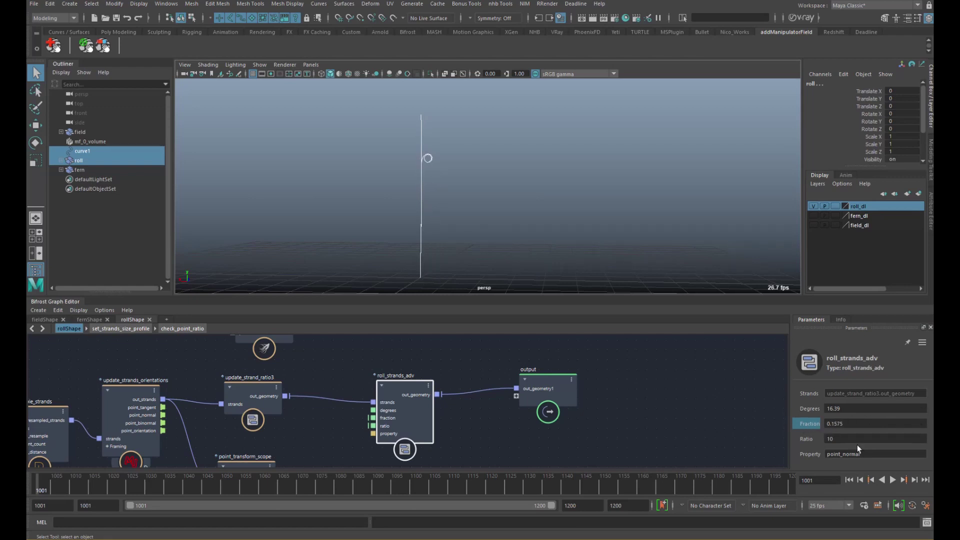
Turn on the point_transform_scope diagnostic display and compare the point axes with the roll direction, with roll_strands_adv selected
left_click(880, 452)
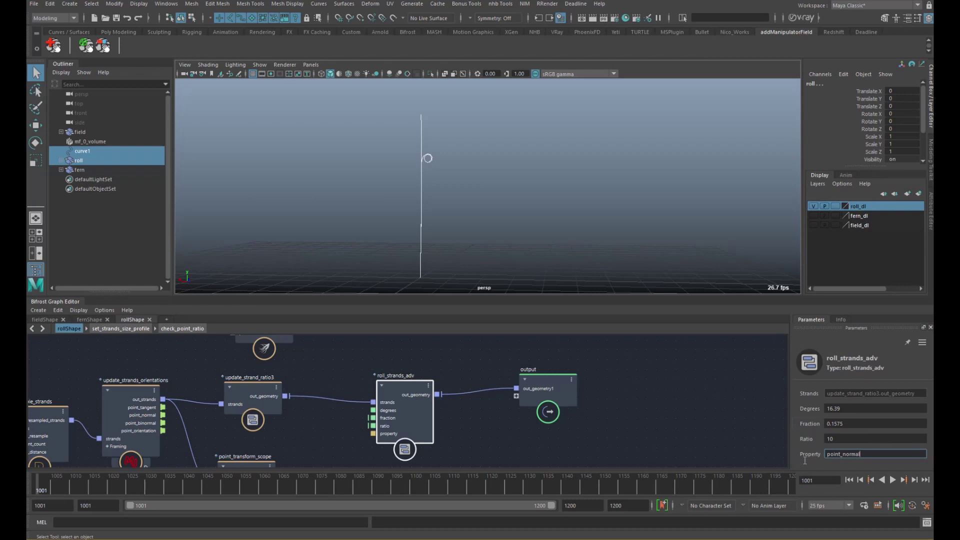
scroll(347, 409, "down", 2)
middle_click_drag(326, 442, 314, 415)
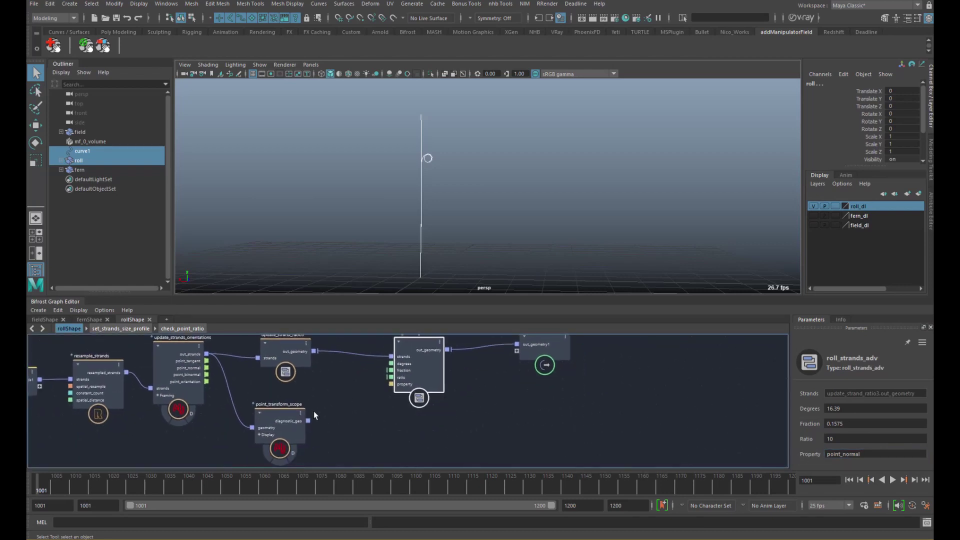
left_click(294, 453)
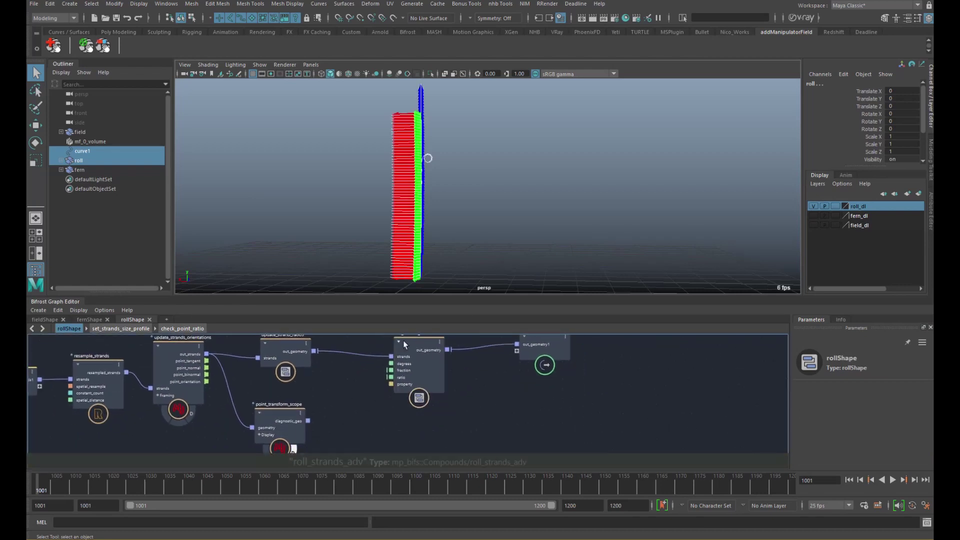
left_click_drag(499, 208, 522, 221, "alt")
left_click_drag(519, 218, 492, 227, "alt")
left_click(406, 370)
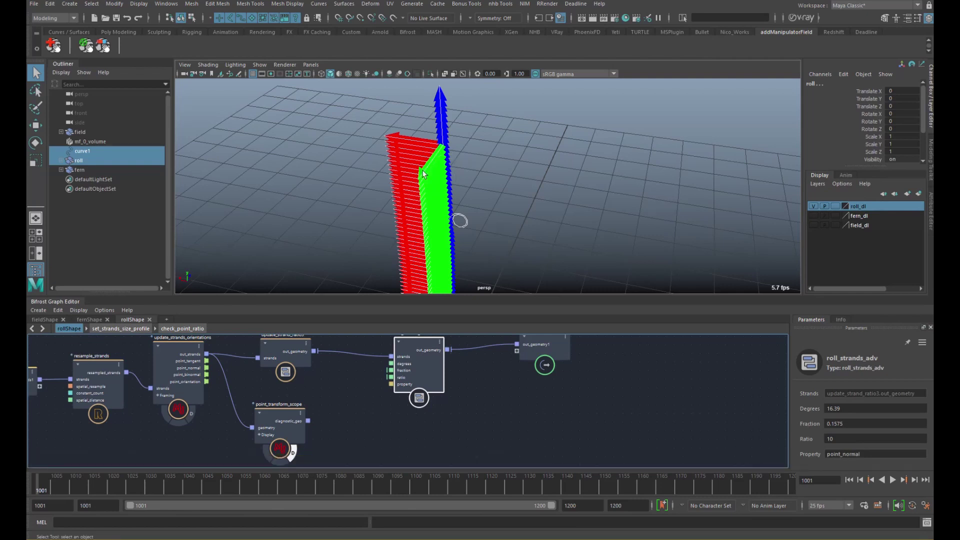
left_click_drag(426, 171, 438, 224, "alt")
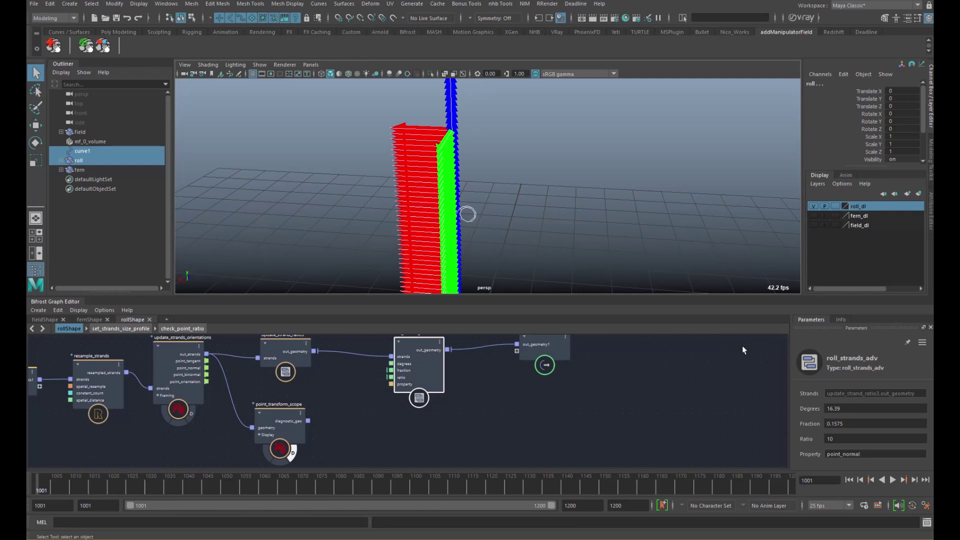
Set the roll_strands_adv Property to point_binormal and move the timeline to frame 1036
left_click(845, 457)
key("Return")
left_click_drag(553, 220, 507, 239, "alt")
left_click_drag(149, 487, 173, 486)
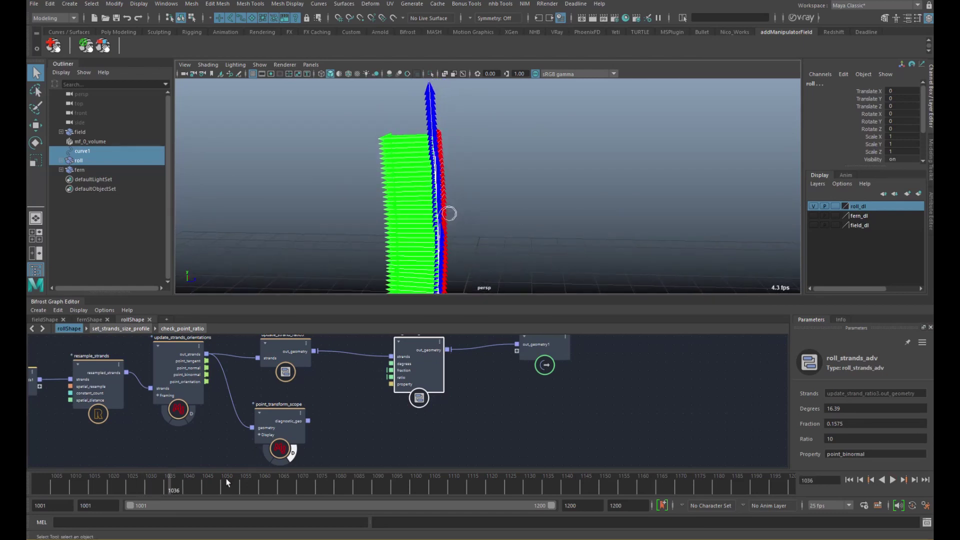
Adjust the Fraction to roll the strand down toward its base, and turn off the point_transform_scope diagnostic display
left_click_drag(813, 421, 812, 430)
left_click_drag(650, 426, 931, 430)
left_click(294, 454)
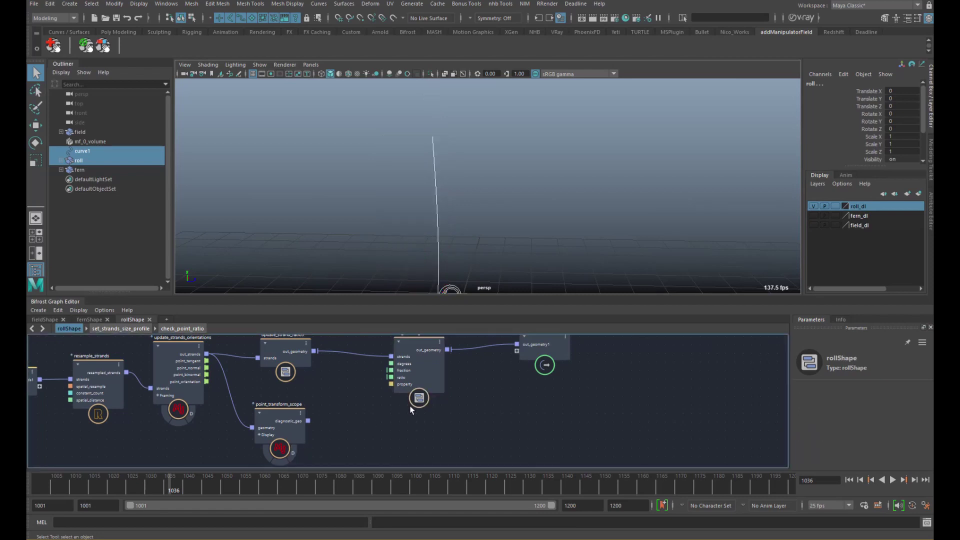
Hide the roll_dl display layer and show the fern_dl layer in the viewport
key("a")
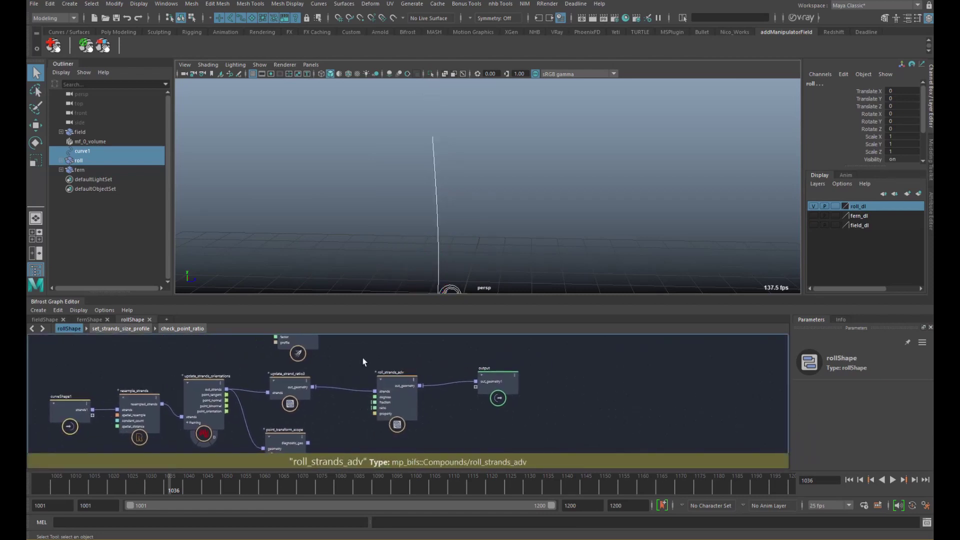
middle_click_drag(554, 221, 537, 161, "alt")
right_click_drag(538, 161, 524, 165, "alt")
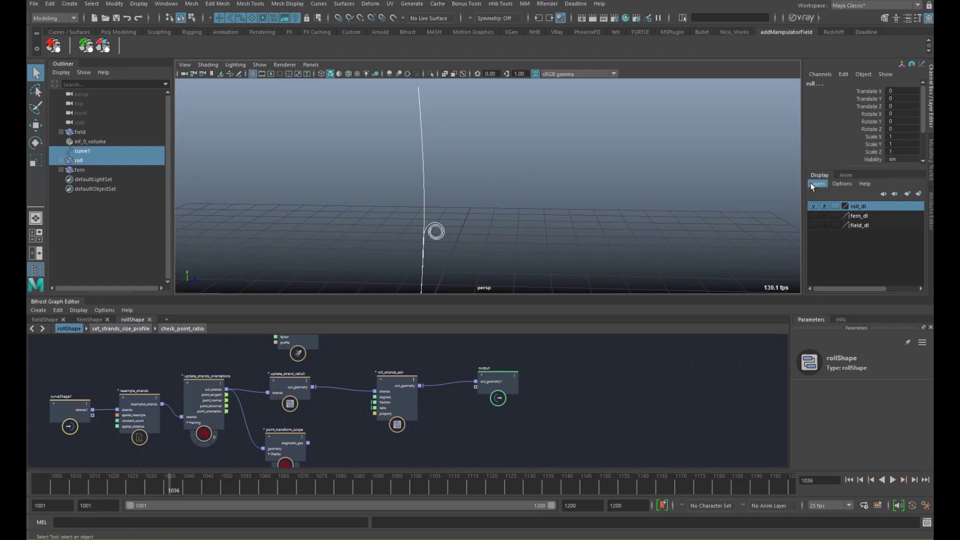
left_click(813, 207)
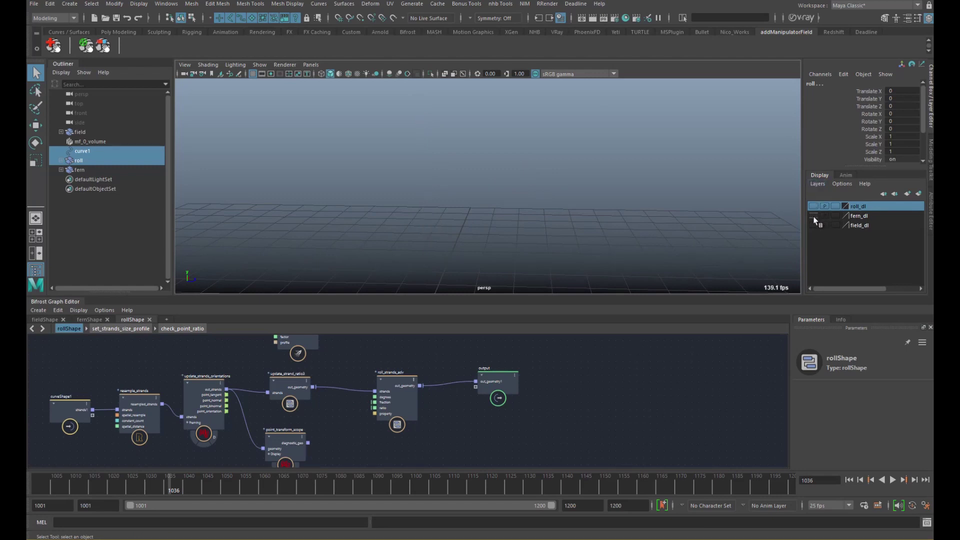
left_click(813, 216)
left_click_drag(593, 190, 510, 254, "alt")
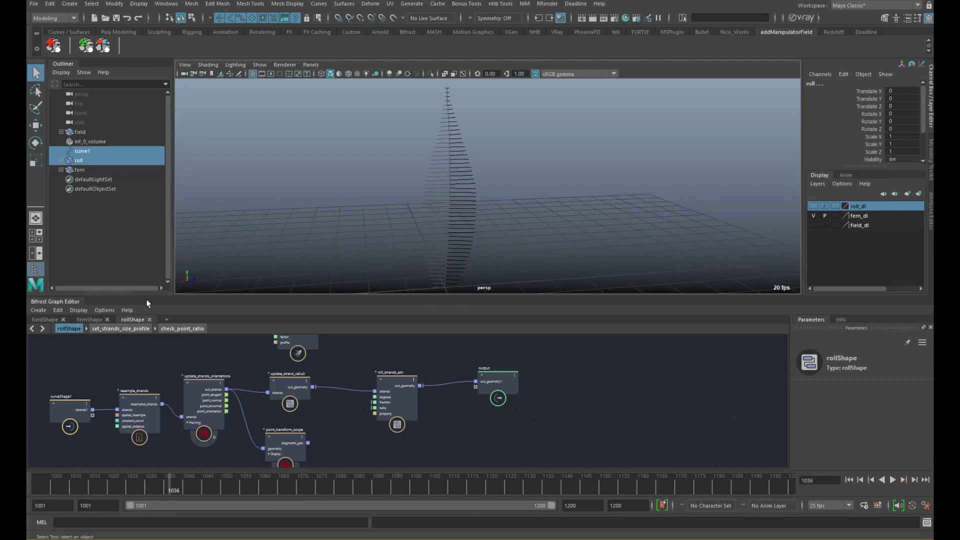
Open the fernShape graph, reposition the update_strand_ratio2 node and select the strands_on_strands_adv compound
left_click(96, 319)
middle_click_drag(420, 381, 407, 388, "alt")
scroll(336, 398, "down", 2)
middle_click_drag(336, 397, 403, 365, "alt")
left_click_drag(165, 360, 227, 411)
left_click_drag(402, 389, 314, 395)
middle_click_drag(445, 371, 368, 412, "alt")
left_click_drag(410, 400, 344, 417)
middle_click_drag(476, 401, 328, 371, "alt")
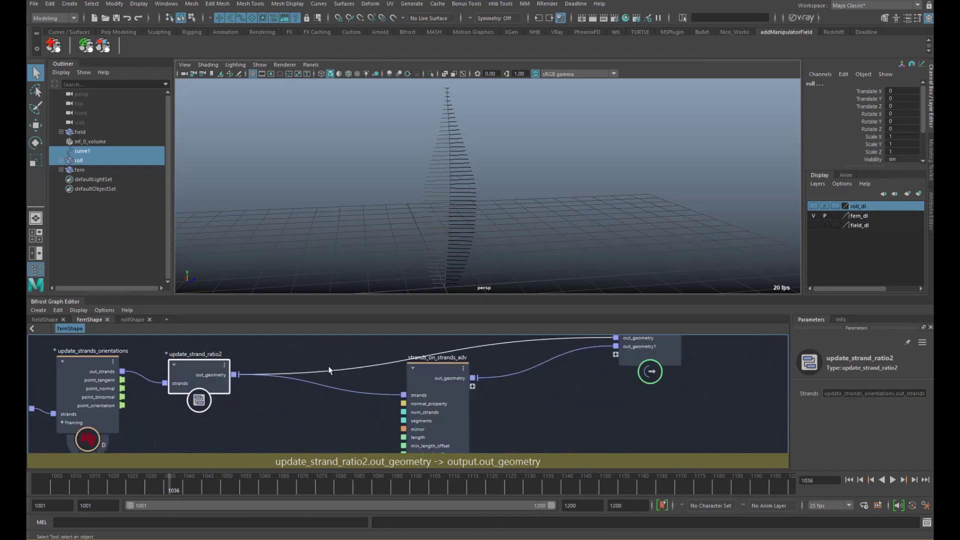
left_click(396, 377)
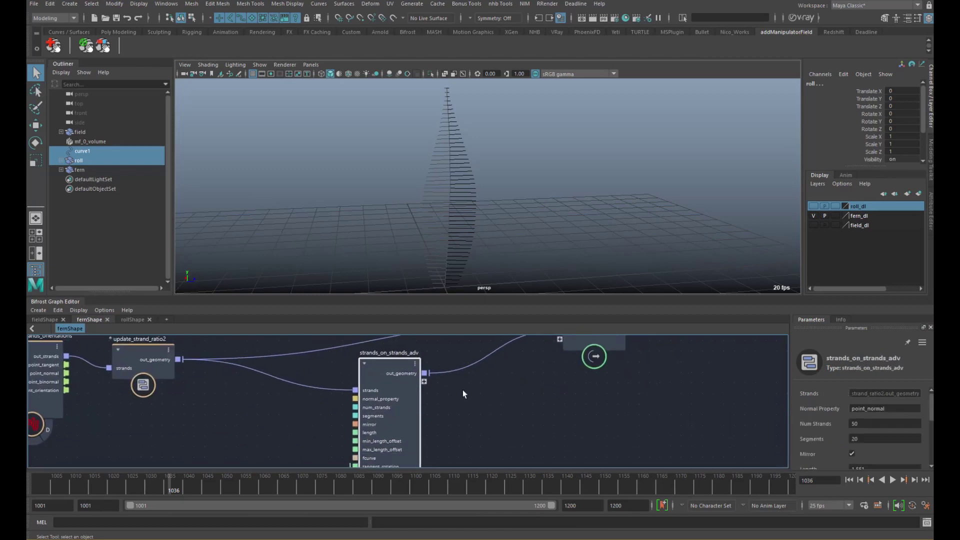
scroll(453, 386, "down", 1)
middle_click_drag(453, 389, 439, 388, "alt")
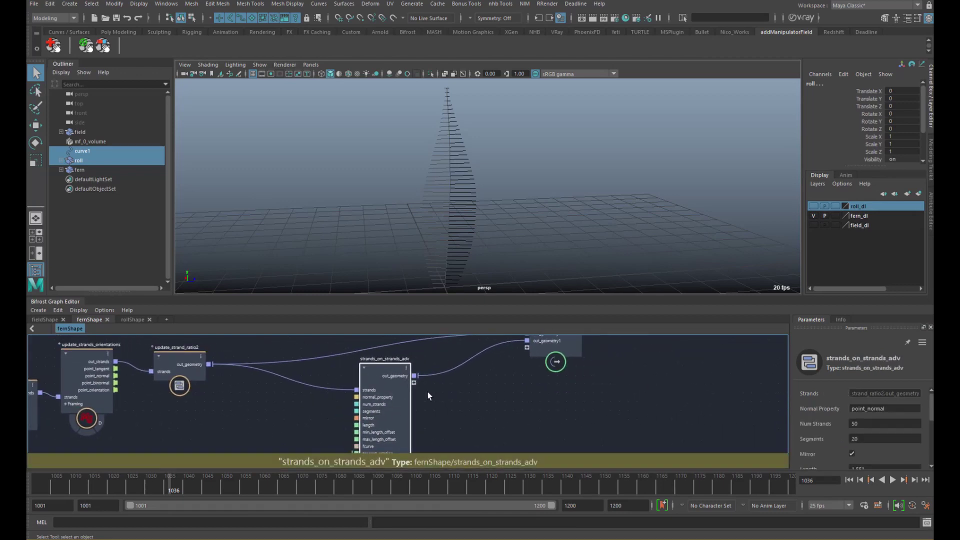
Try point_binormal as the Normal Property of strands_on_strands_adv, then restore point_normal
left_click(886, 409)
type("bi")
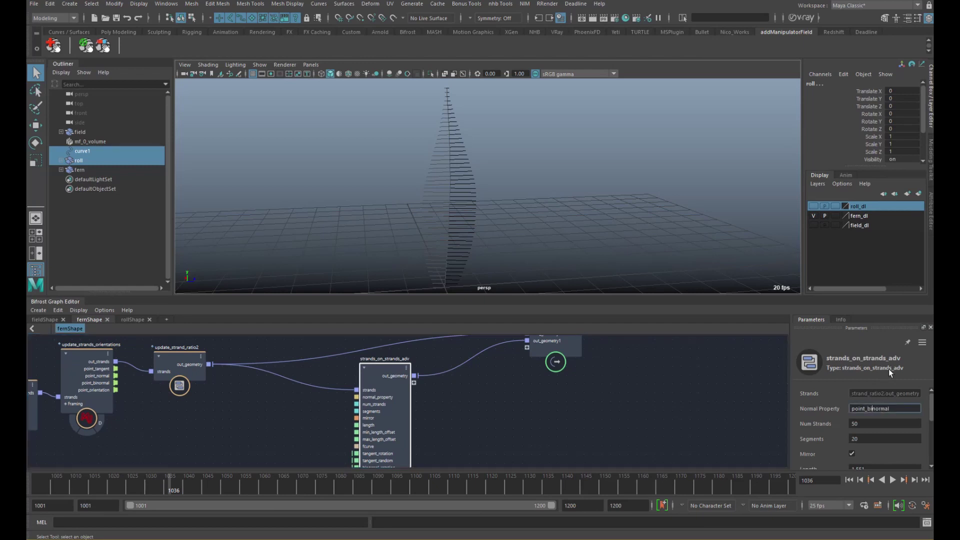
key("Return")
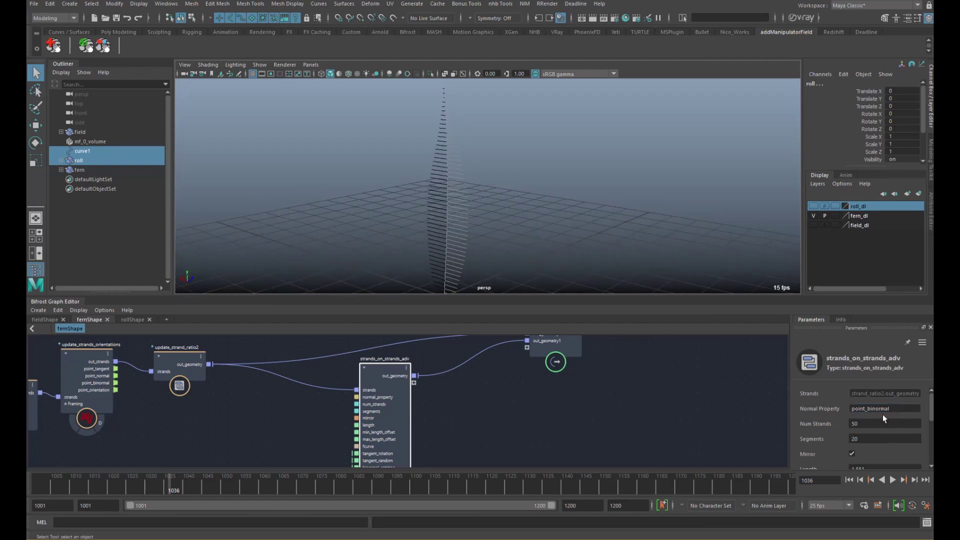
key("BackSpace")
key("BackSpace")
key("Return")
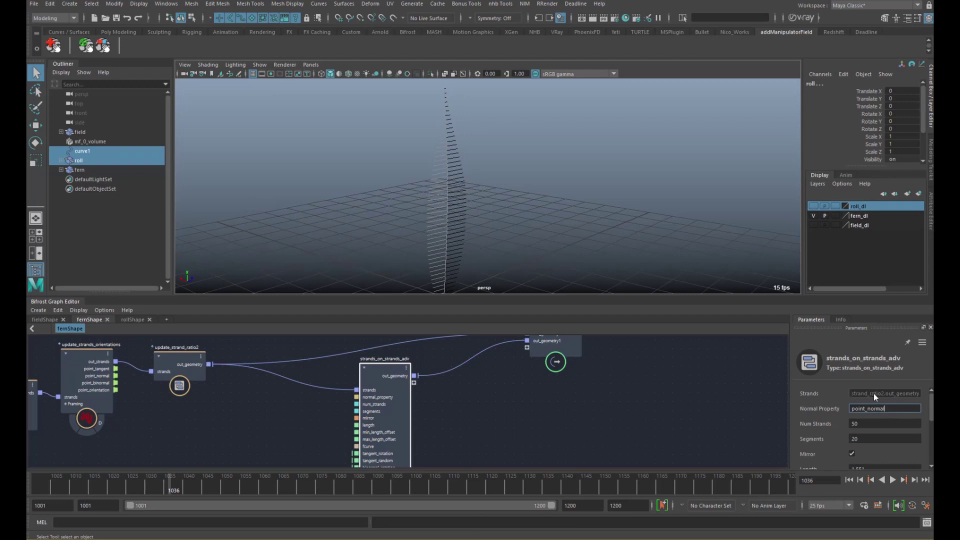
Raise Num Strands to 91 and toggle Mirror off and back on to compare one-sided and mirrored strands
left_click_drag(841, 430, 854, 445)
scroll(851, 409, "down", 3)
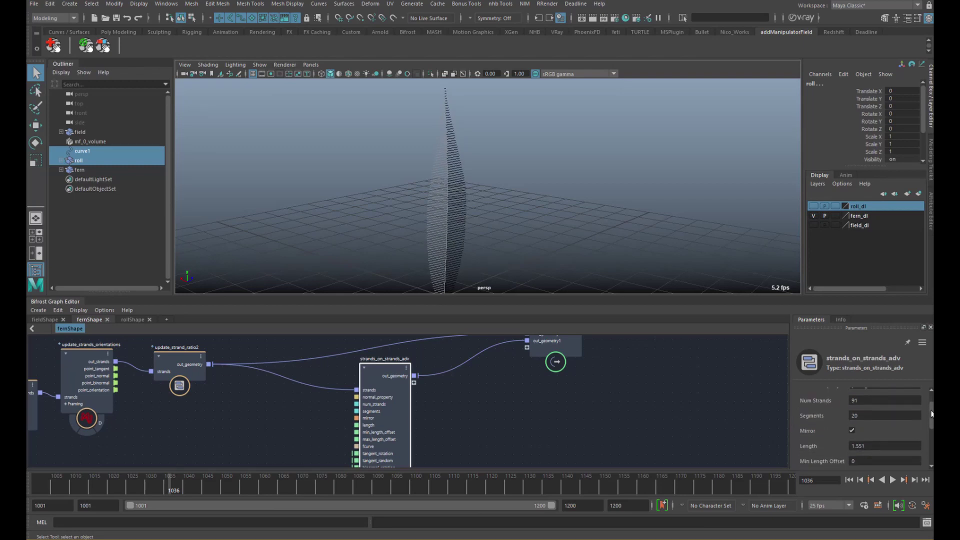
left_click(852, 400)
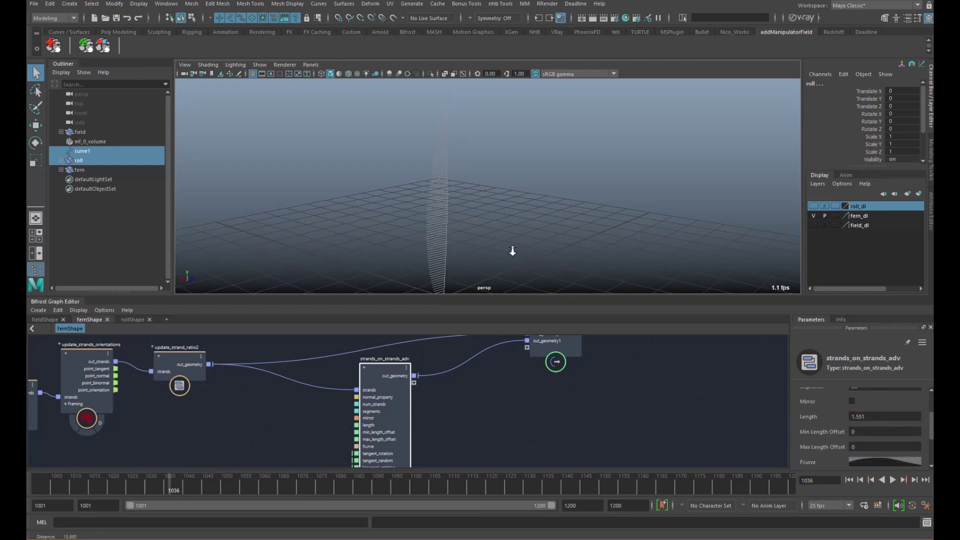
left_click(851, 401)
left_click(851, 401)
left_click(851, 401)
left_click(851, 401)
left_click(852, 401)
Set the strands' Length to 2.124, Min Length Offset to -0.071 and Max Length Offset to 0.0535
mouse_move(820, 416)
left_mouse_down()
mouse_move(783, 432)
mouse_move(865, 426)
mouse_move(768, 437)
mouse_move(846, 447)
mouse_move(816, 432)
left_mouse_up()
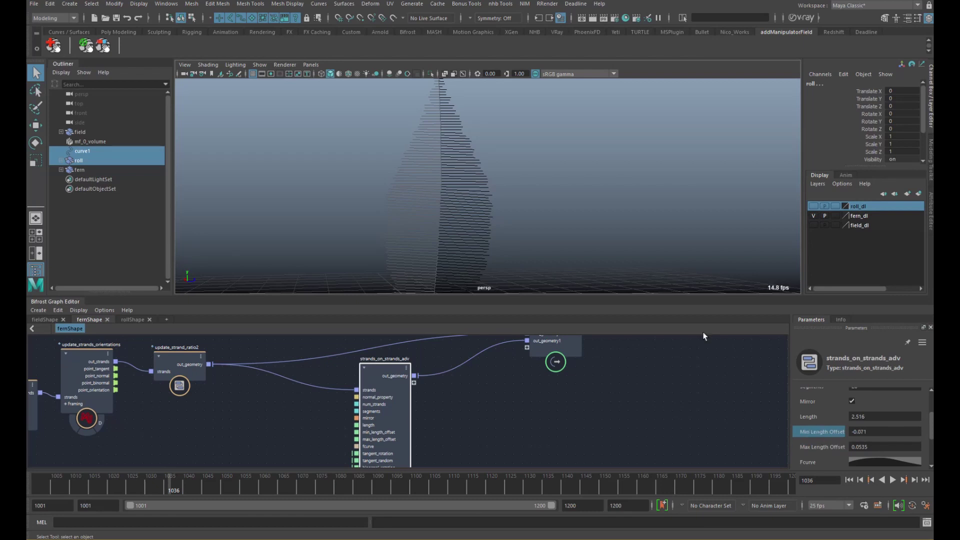
scroll(514, 219, "down", 4)
left_click_drag(514, 219, 505, 238, "alt")
left_click_drag(821, 416, 798, 416)
Reshape the length Fcurve by lowering its first point and moving the middle point to position 0.50, value about 0.52
left_click(881, 464)
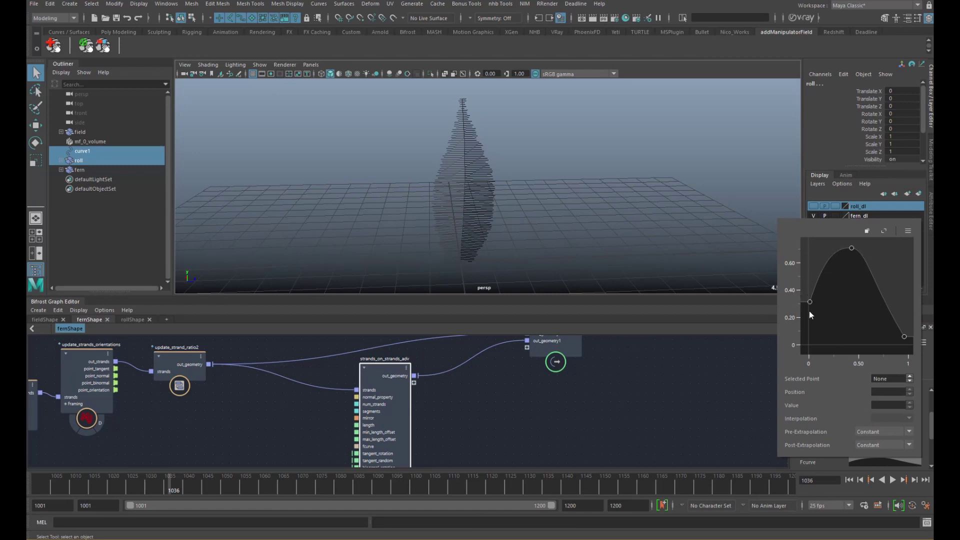
left_click_drag(810, 302, 814, 330)
left_click_drag(852, 248, 860, 283)
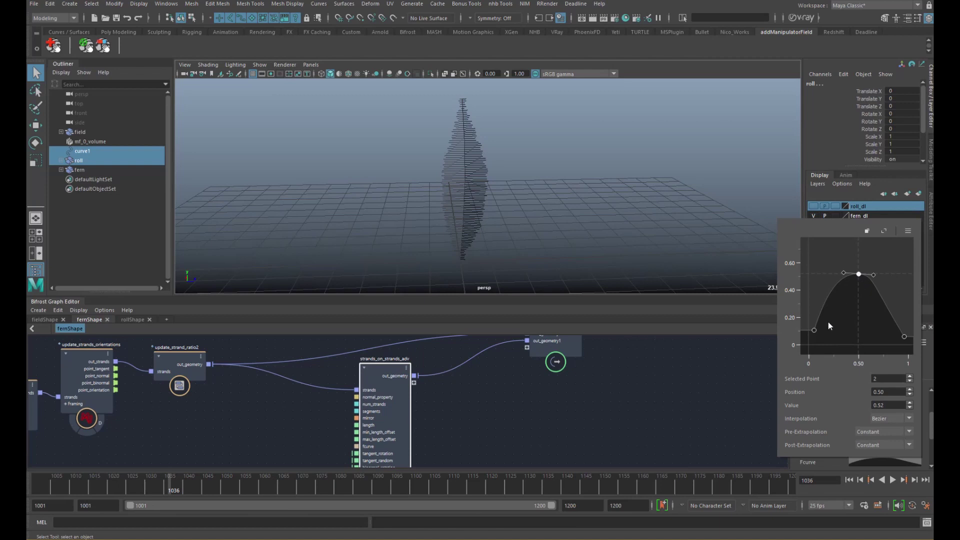
left_click(859, 276)
left_click(737, 426)
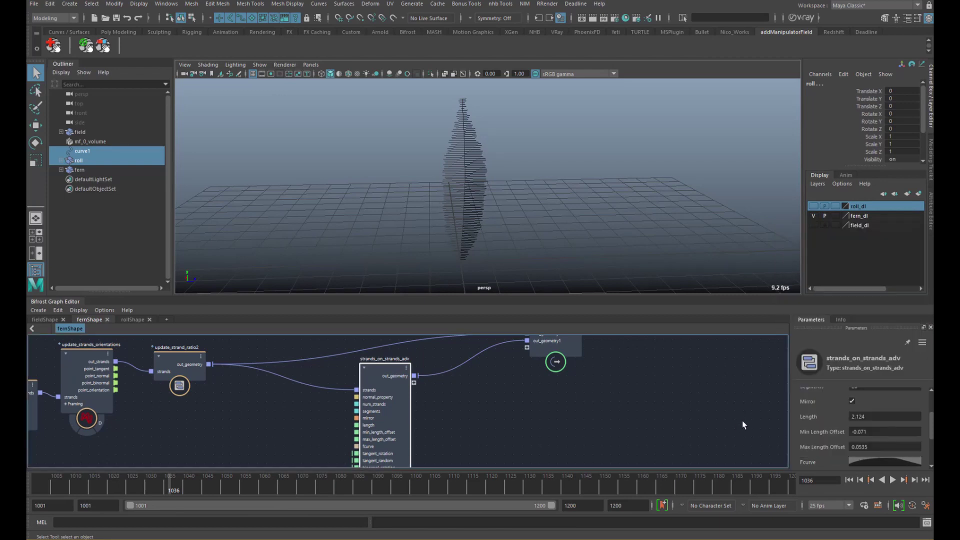
Set Tangent Rotation to 38.38 and Tangent Random to 12.75 on strands_on_strands_adv
left_click(395, 398)
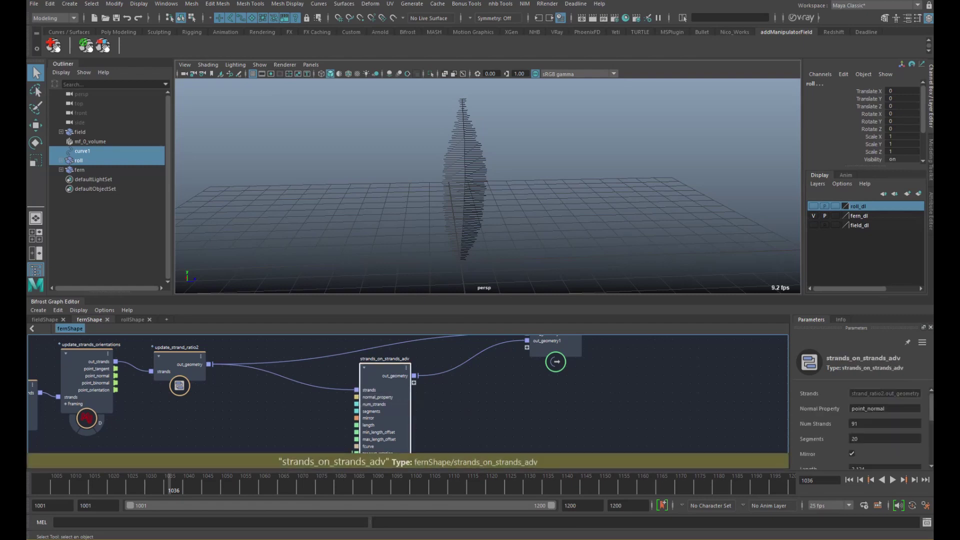
left_click_drag(932, 412, 932, 447)
left_click_drag(521, 225, 562, 242, "alt")
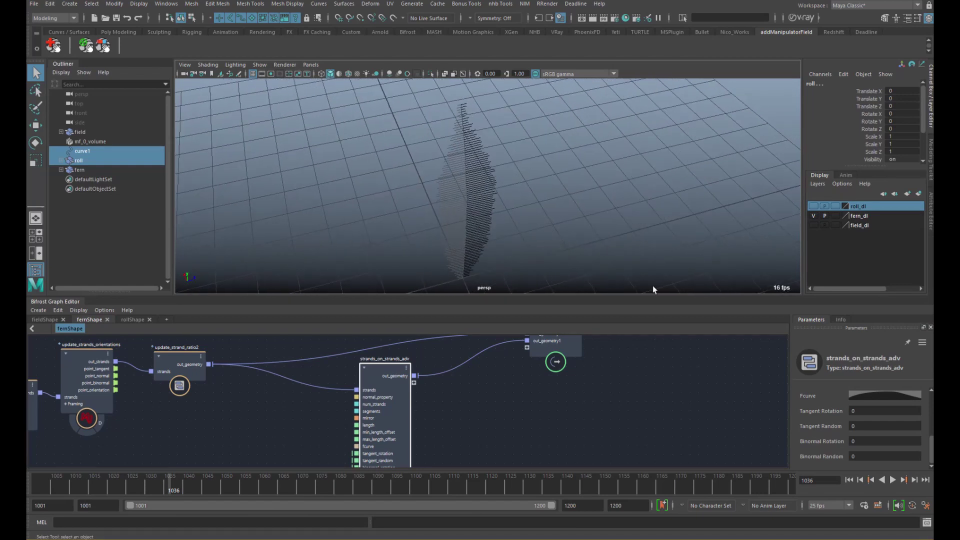
left_click_drag(813, 412, 896, 411)
left_click_drag(585, 147, 582, 177, "alt")
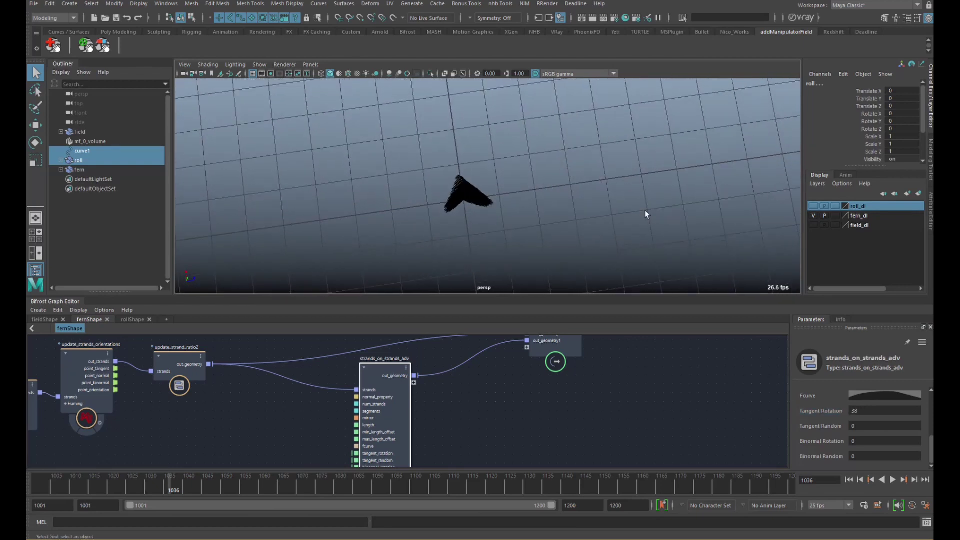
left_click_drag(825, 412, 822, 418)
left_click_drag(820, 426, 840, 429)
left_click_drag(700, 245, 605, 189, "alt")
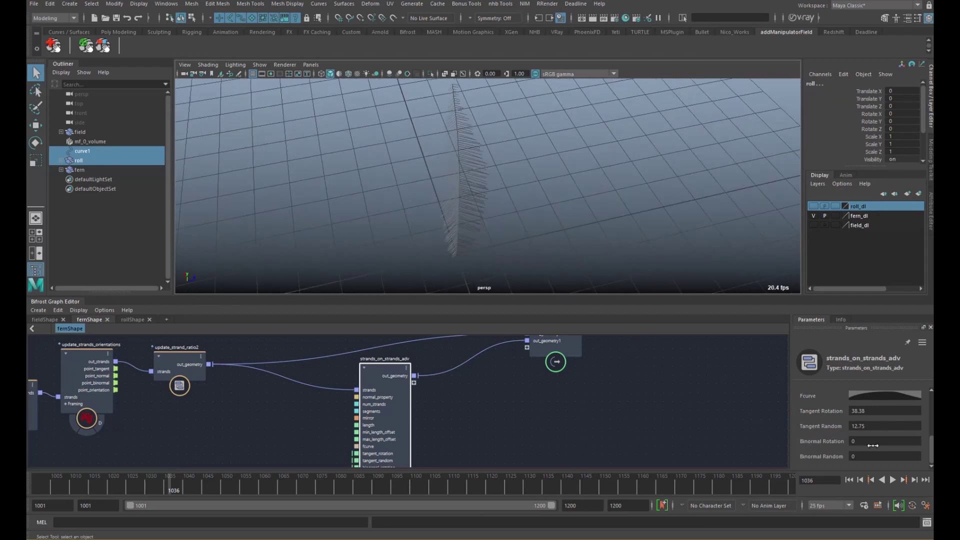
Set Binormal Rotation to -44.04 and Binormal Random to 2.827 on strands_on_strands_adv
mouse_move(567, 212)
left_mouse_down("alt")
mouse_move(525, 199)
mouse_move(555, 212)
left_mouse_up("alt")
mouse_move(834, 444)
left_mouse_down()
mouse_move(870, 440)
mouse_move(836, 440)
left_mouse_up()
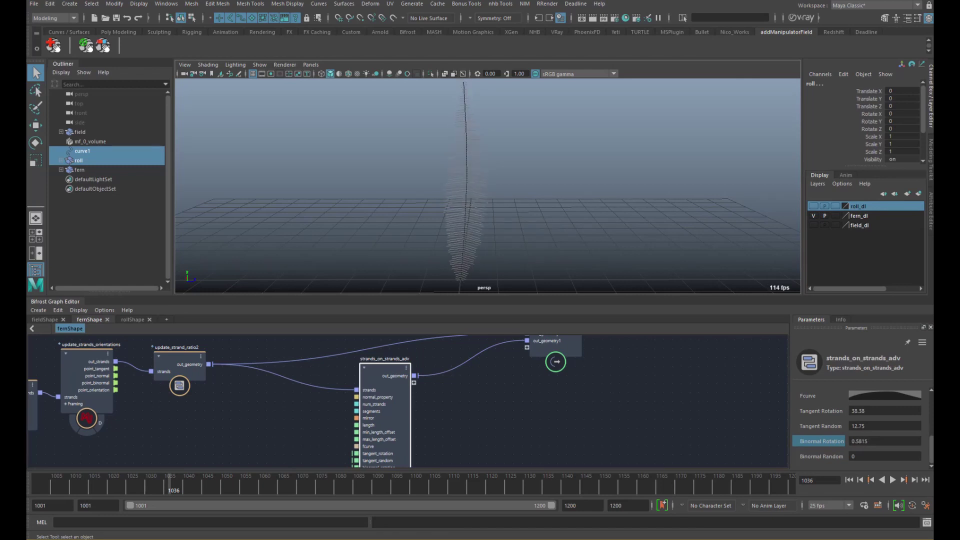
left_click_drag(652, 418, 158, 449)
left_click_drag(544, 227, 575, 232, "alt")
left_click_drag(834, 456, 871, 457)
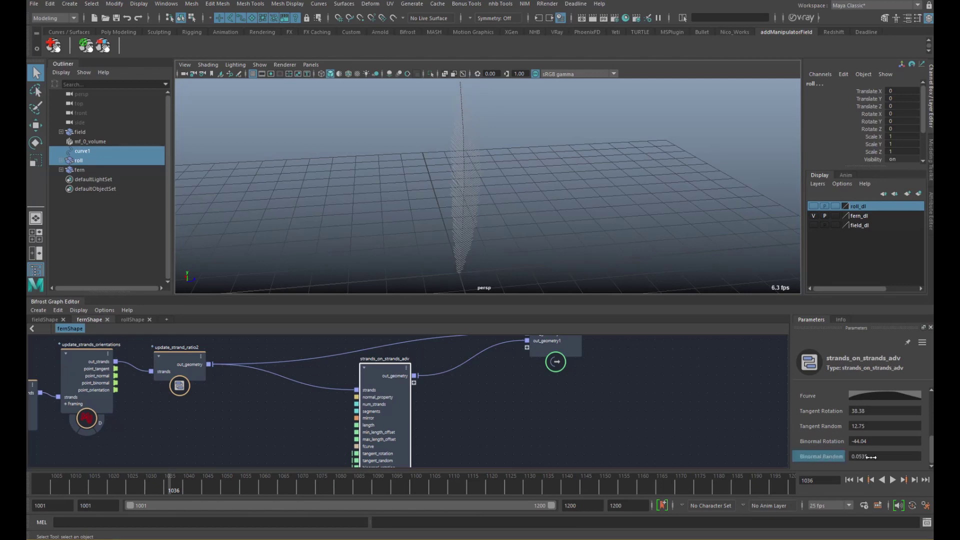
left_click_drag(456, 183, 520, 210, "alt")
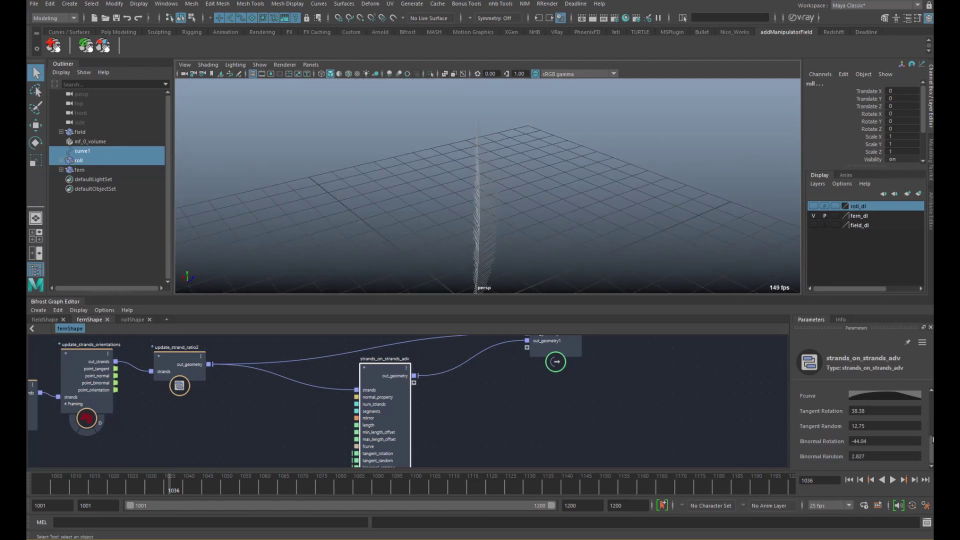
Make the fern denser by setting Segments to 21 and Num Strands to 714
left_click_drag(932, 439, 932, 397)
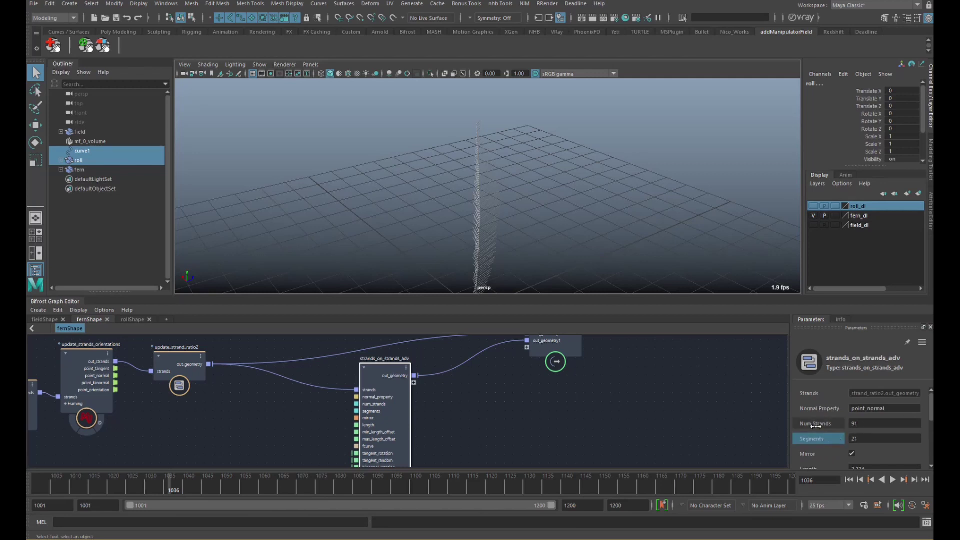
left_click_drag(815, 423, 908, 419)
left_click_drag(562, 233, 482, 218, "alt")
right_click_drag(482, 219, 491, 193, "alt")
left_click_drag(529, 211, 481, 234, "alt")
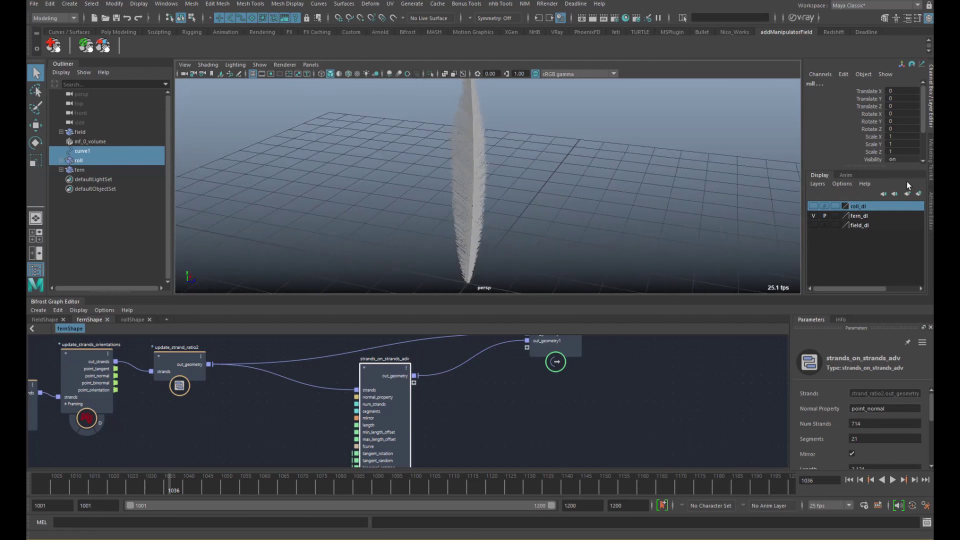
Hide the fern_dl layer and show the field_dl layer with the whole field of ferns
left_click(813, 217)
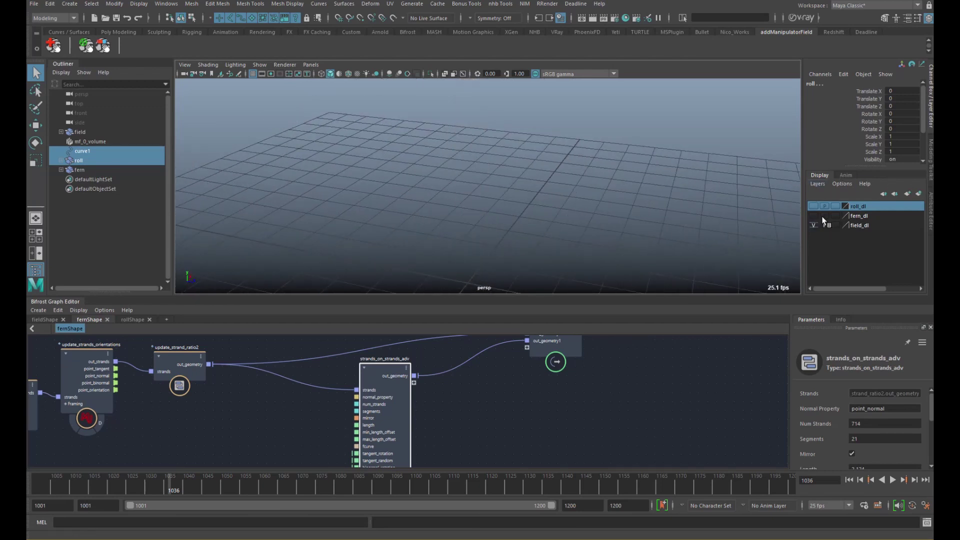
left_click(813, 226)
left_click_drag(418, 220, 463, 227, "alt")
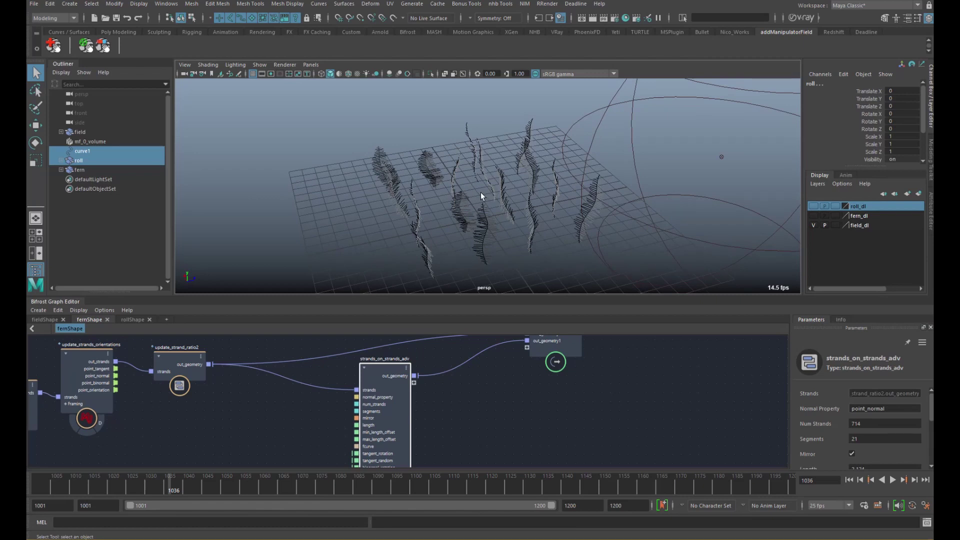
left_click_drag(481, 192, 569, 189, "alt")
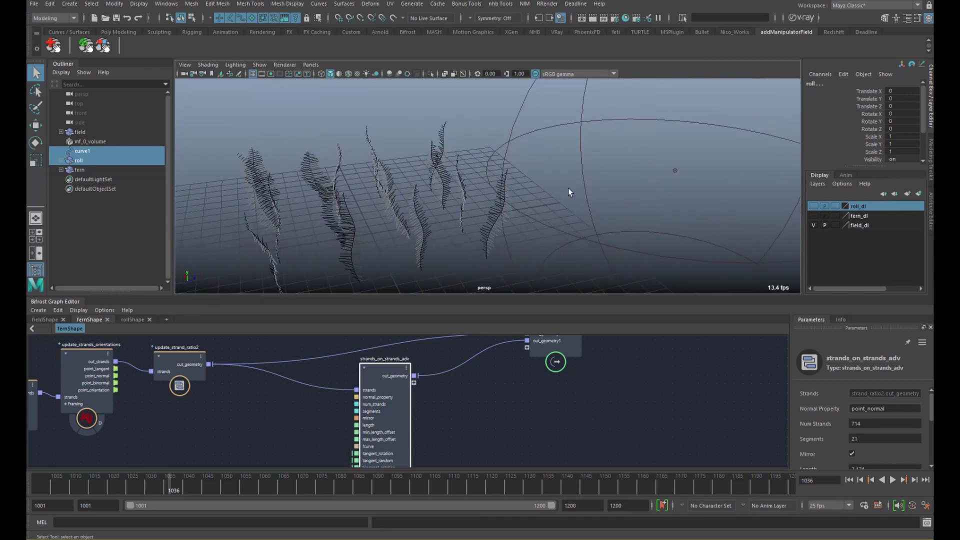
Select the mf_0_volume sphere and move it along Z over the field of ferns to roll them
left_click(585, 164)
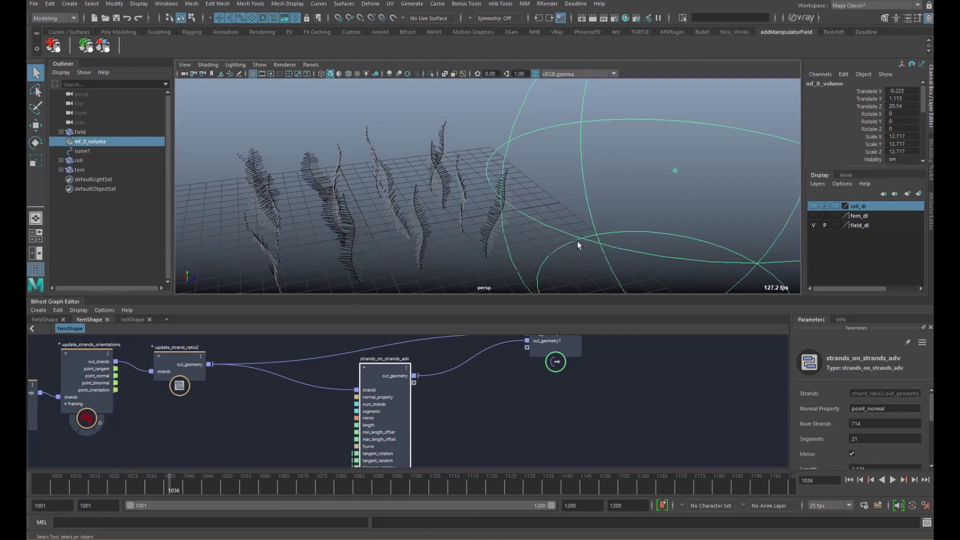
left_click_drag(577, 241, 584, 191, "alt")
key("w")
left_click_drag(721, 159, 629, 214, "alt")
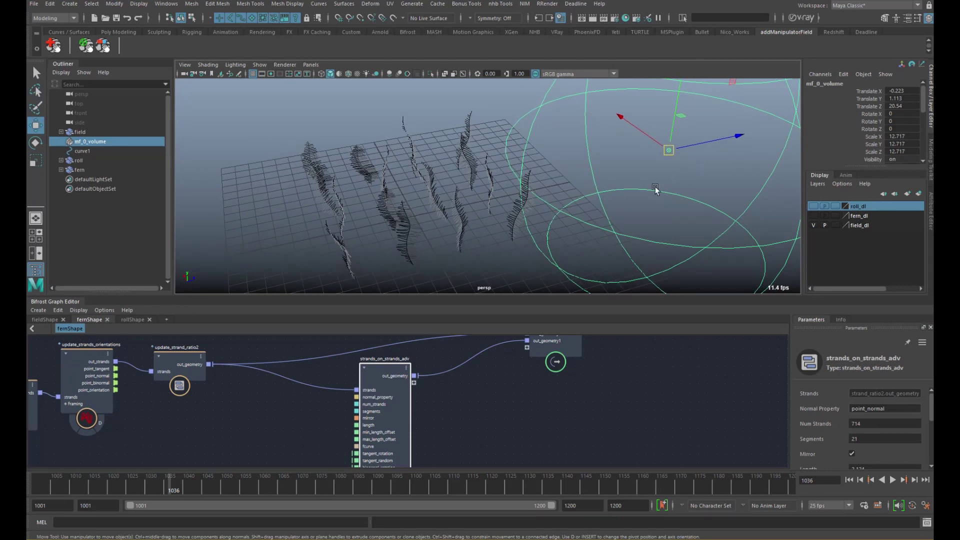
left_click_drag(734, 140, 550, 214)
Examine how the volume affects the ferns and how the roll_strands_adv and manipulator_field nodes connect in the fieldShape graph
left_click_drag(520, 200, 467, 160, "alt")
right_click_drag(467, 160, 546, 180, "alt")
left_click_drag(546, 180, 797, 108, "alt")
scroll(619, 167, "down", 2)
middle_click_drag(455, 367, 545, 390, "alt")
scroll(446, 385, "down", 4)
scroll(427, 386, "up", 1)
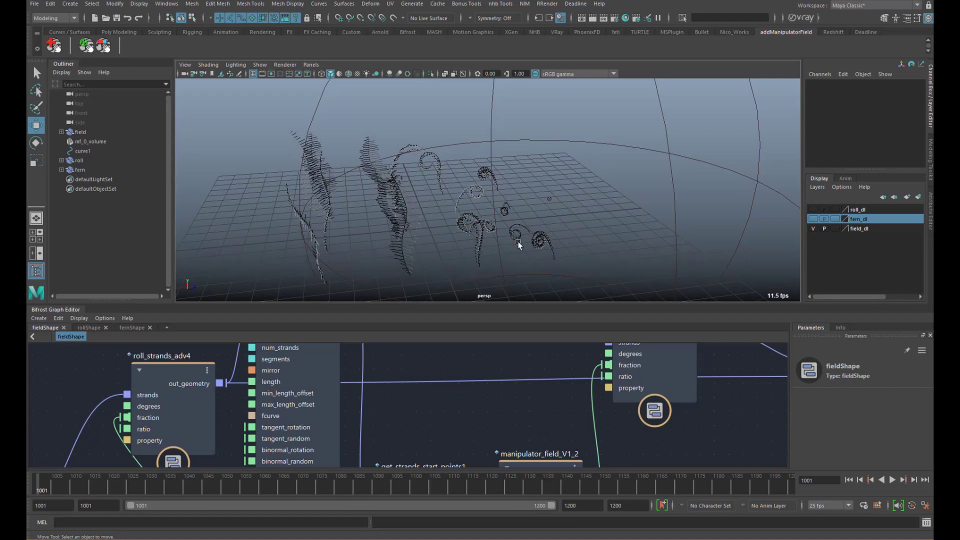
left_click_drag(519, 245, 587, 218, "alt")
Hide the field_dl layer and create a new Bifrost graph
left_click(812, 228)
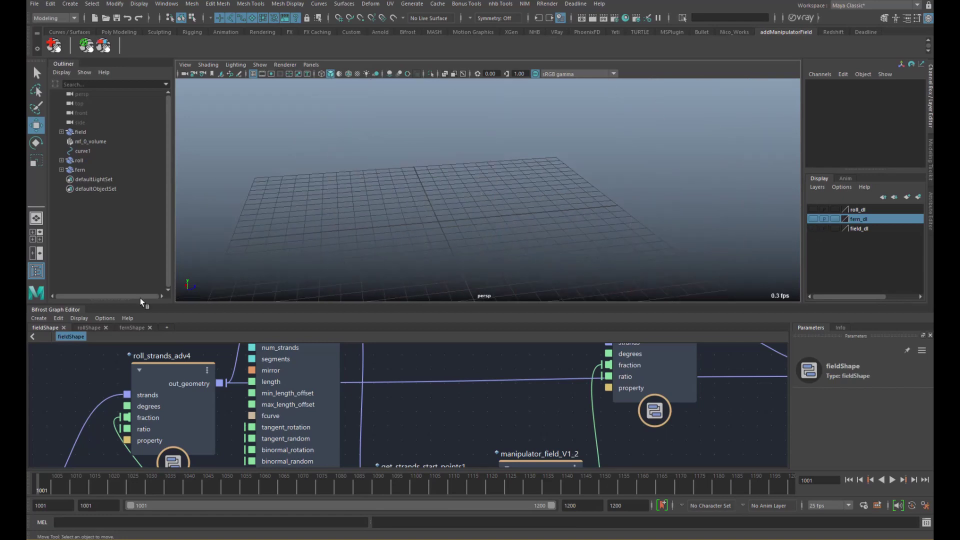
left_click(168, 328)
left_click(201, 363)
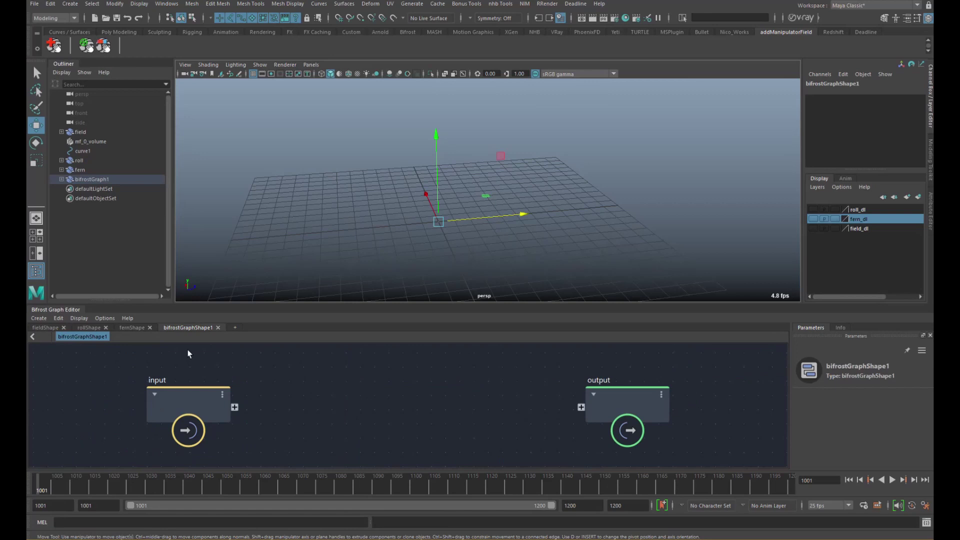
Delete the input node from the new Bifrost graph
middle_click_drag(318, 371, 304, 381)
left_click_drag(191, 410, 162, 418)
key("Delete")
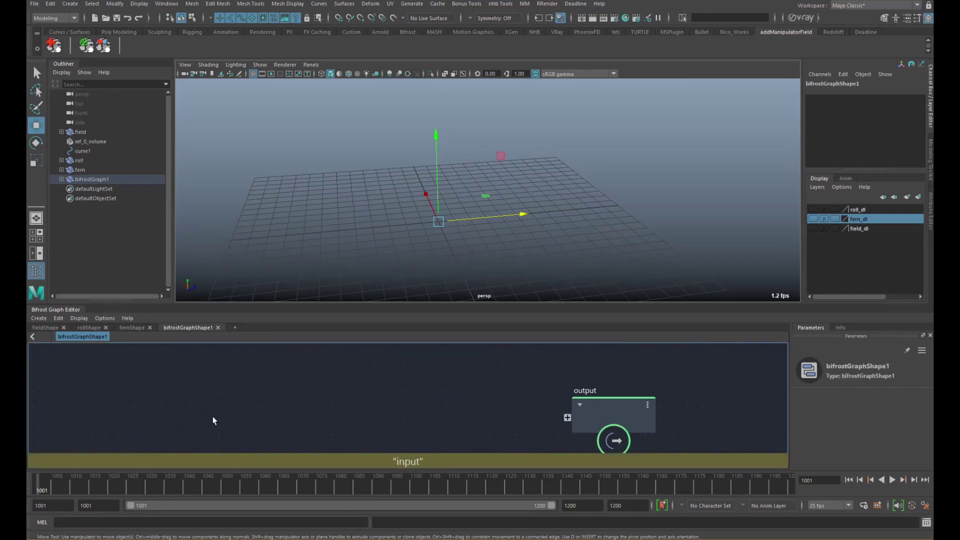
scroll(235, 393, "down", 2)
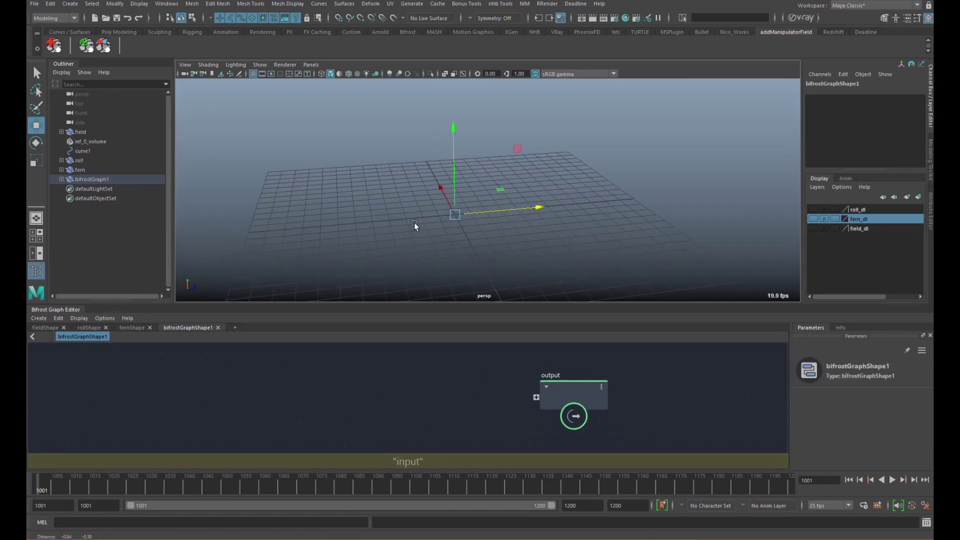
Add a create_mesh_plane node to the new Bifrost graph
key("Tab")
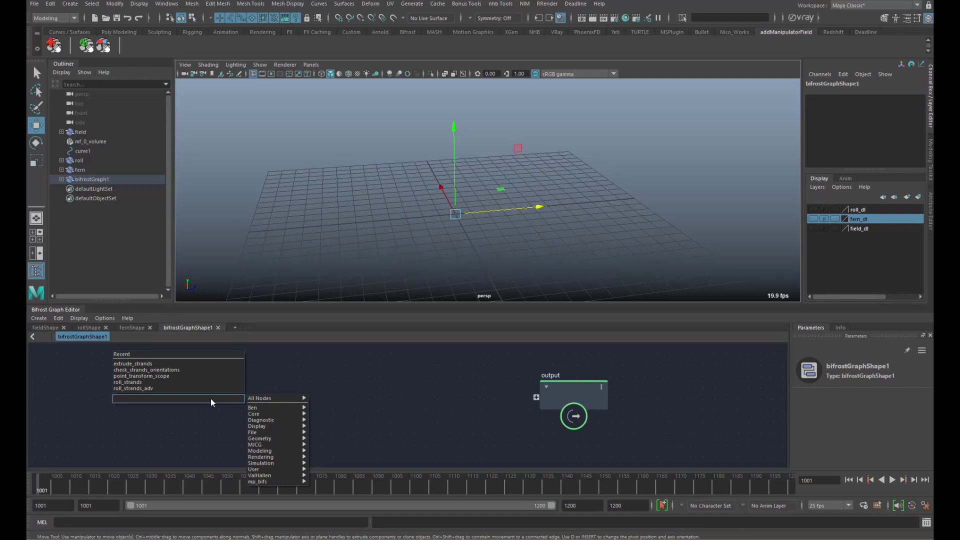
type("plane")
key("Down")
key("Down")
key("Return")
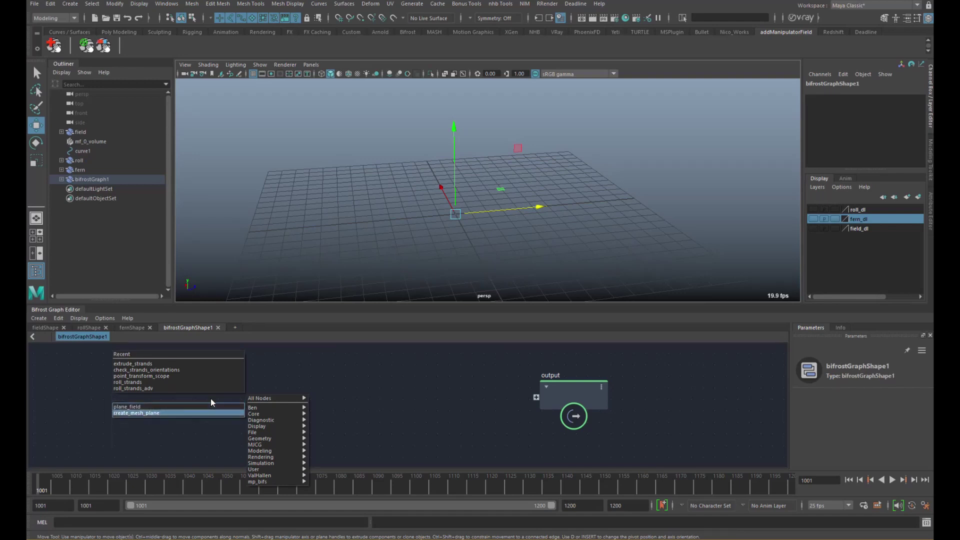
key("Return")
Add a create_strands_along_normals node, feed it the plane_mesh as geometry and connect its strands to the output
key("Tab")
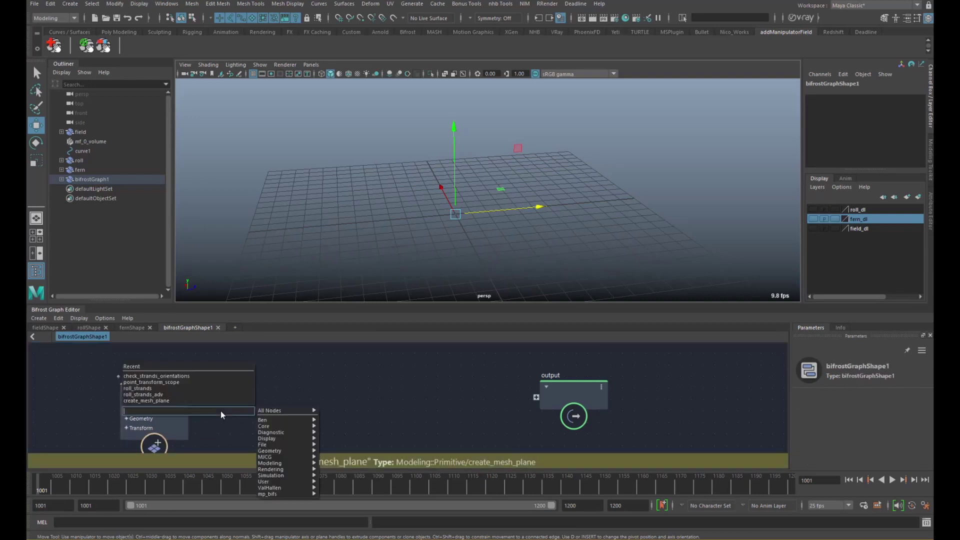
type("al")
key("Return")
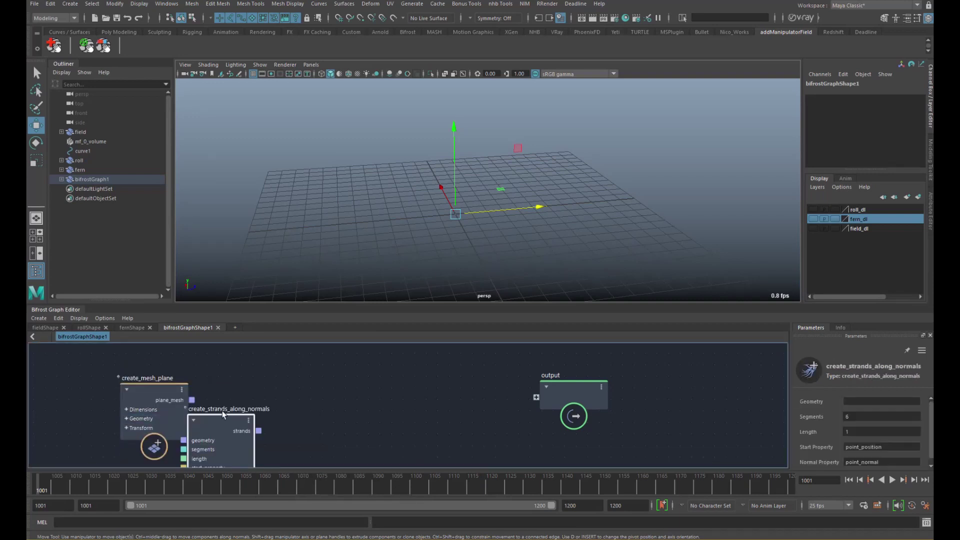
left_click_drag(191, 400, 233, 409)
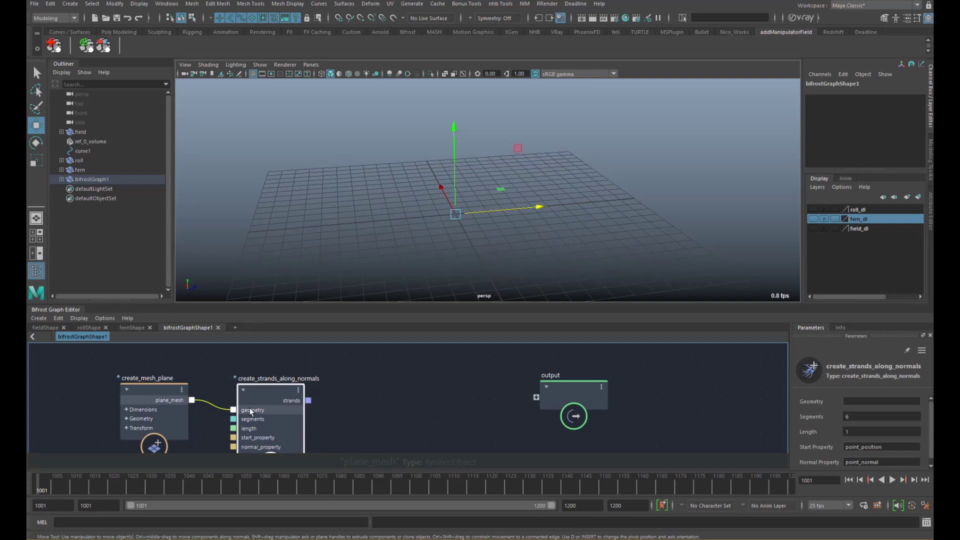
left_click_drag(308, 400, 536, 397)
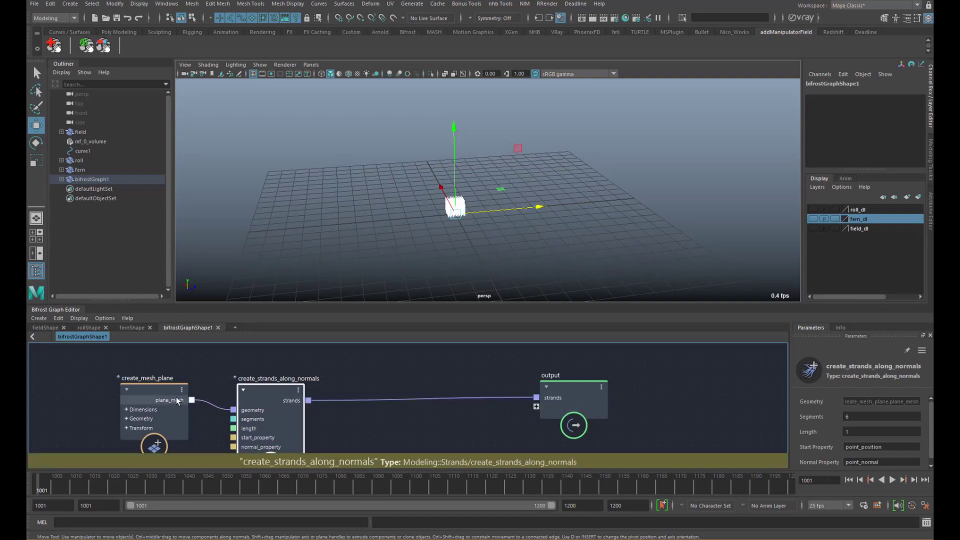
Set create_mesh_plane's length and width to 10 and its length and width segments to 3
left_click_drag(170, 400, 142, 402)
left_click(869, 417)
type("10")
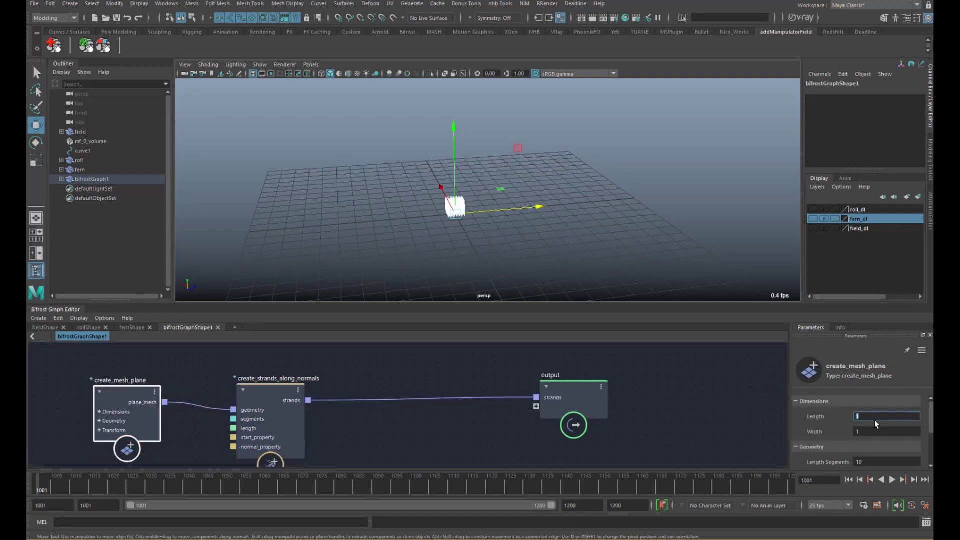
key("Tab")
key("Tab")
type("3")
key("Tab")
type("3")
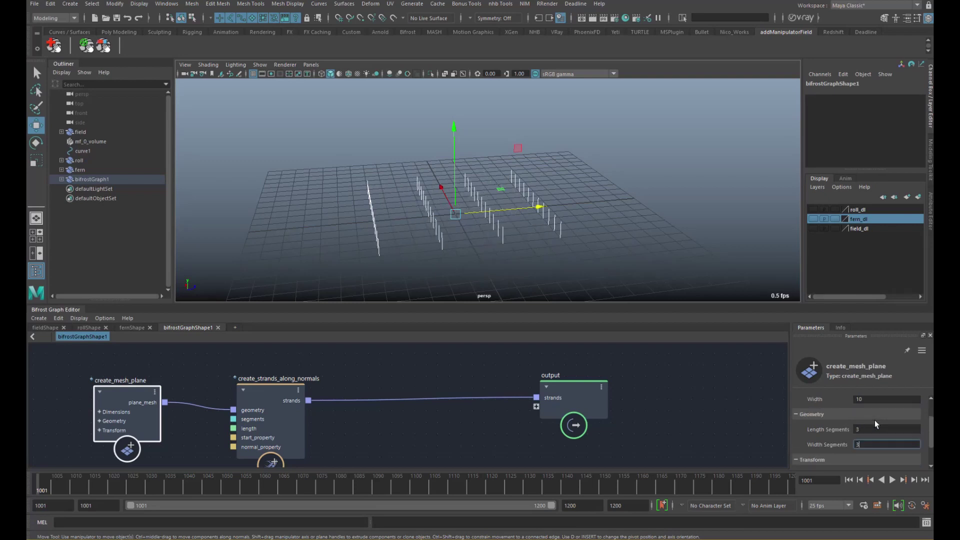
key("Return")
Increase the Length of create_strands_along_normals to make the strands several times taller
left_click(267, 419)
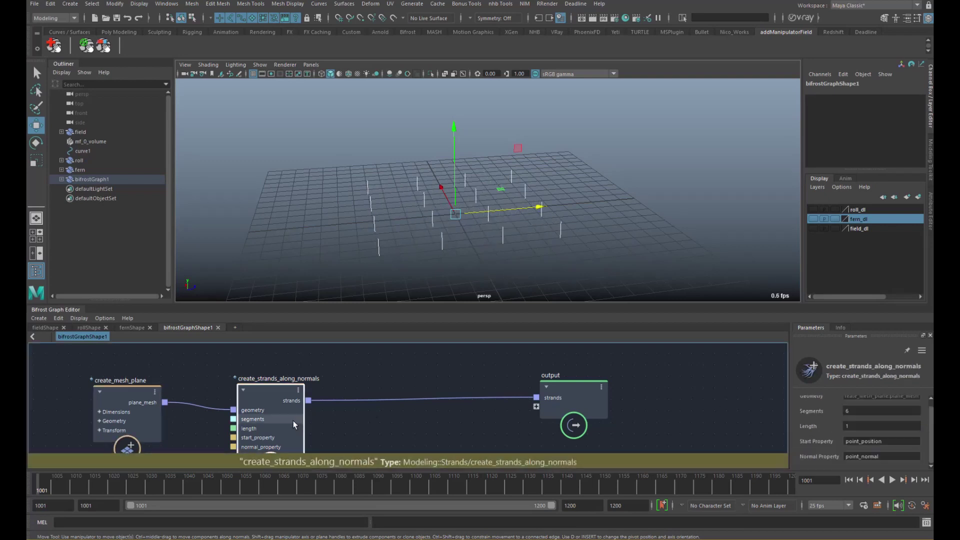
left_click_drag(807, 424, 870, 424)
right_click_drag(527, 258, 506, 226, "alt")
left_click_drag(507, 226, 506, 201, "alt")
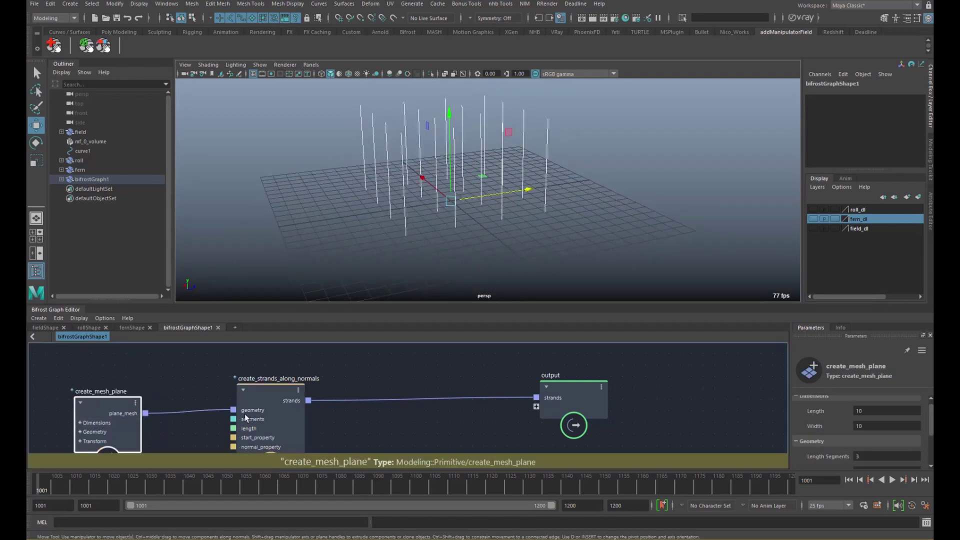
key("a")
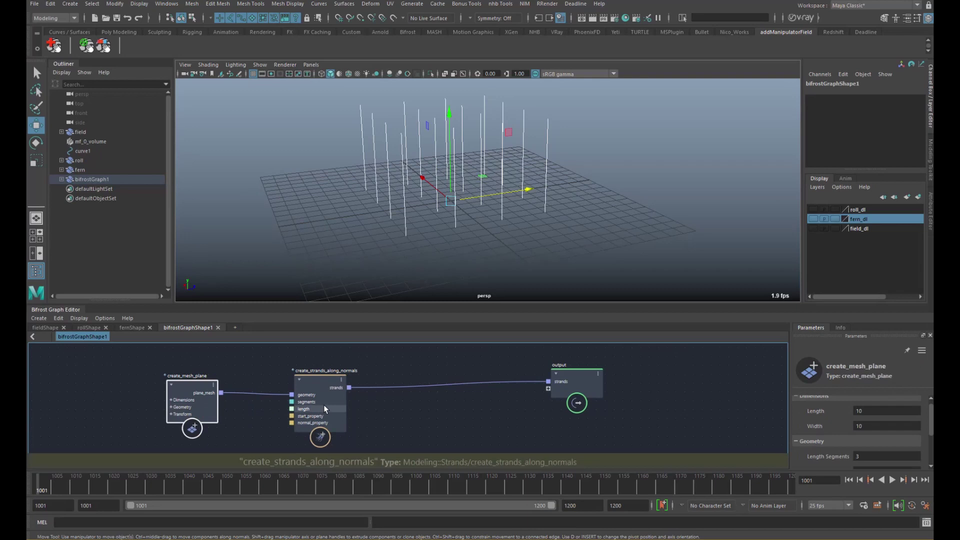
Add an update_strands_orientations node and wire it between create_strands_along_normals and the output
key("Tab")
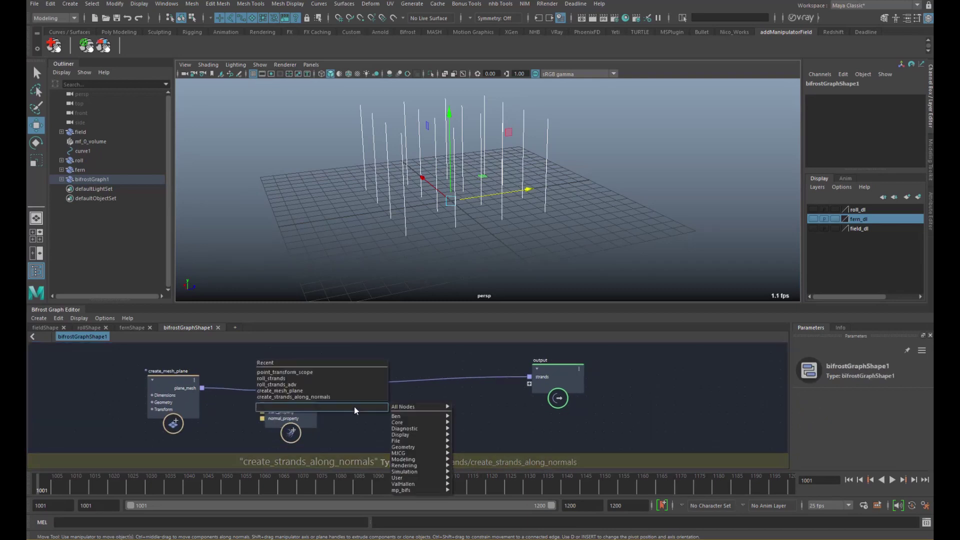
type("orient")
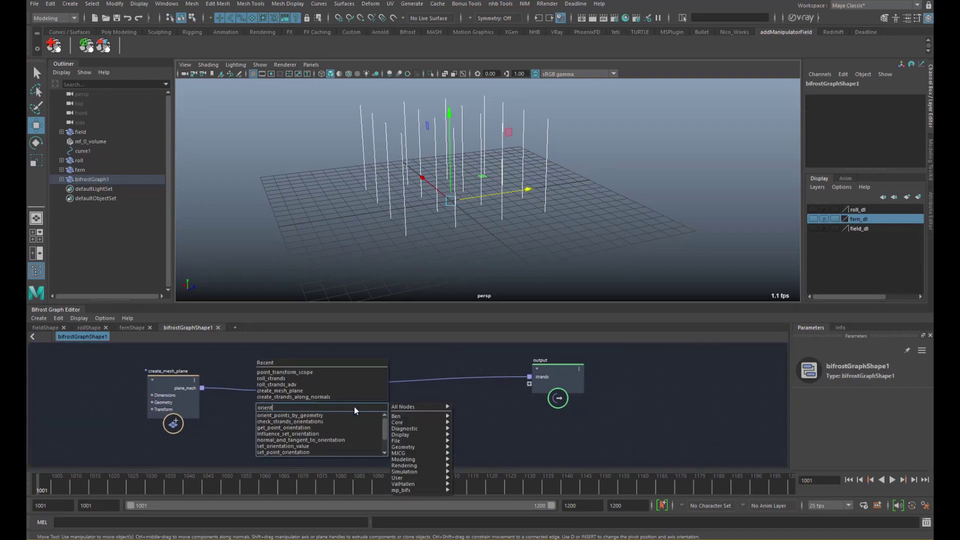
scroll(307, 445, "down", 1)
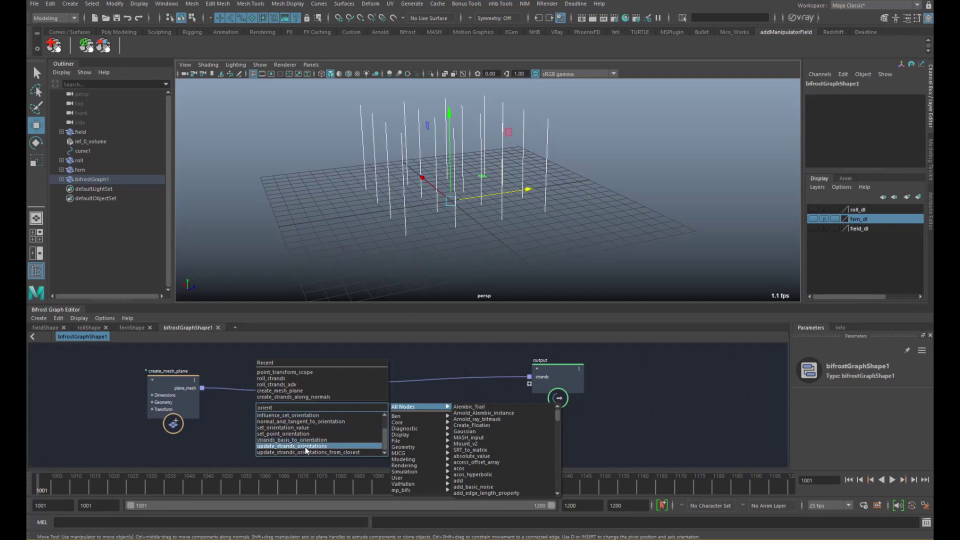
left_click(300, 449)
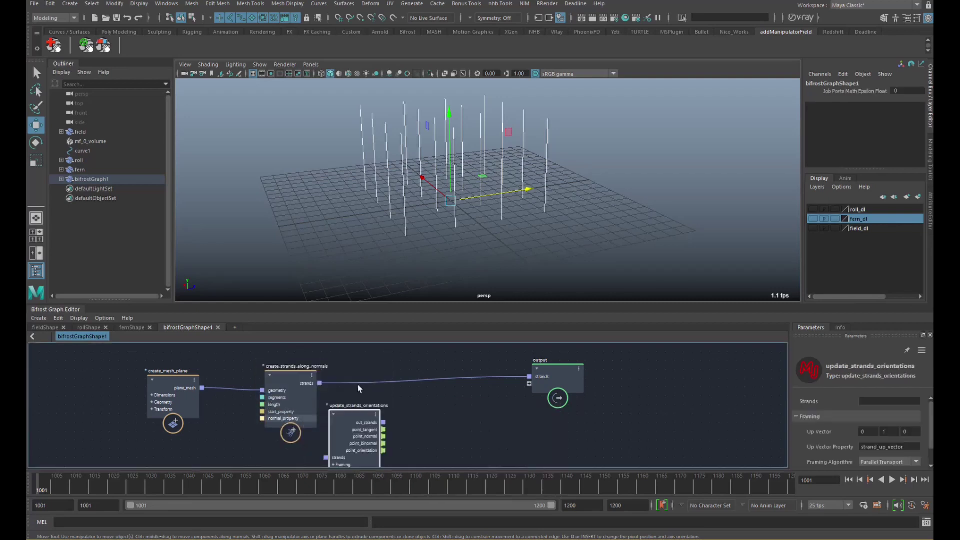
middle_click_drag(325, 391, 289, 357)
left_click_drag(283, 348, 299, 405)
left_click_drag(355, 370, 493, 344)
left_click_drag(333, 387, 331, 368)
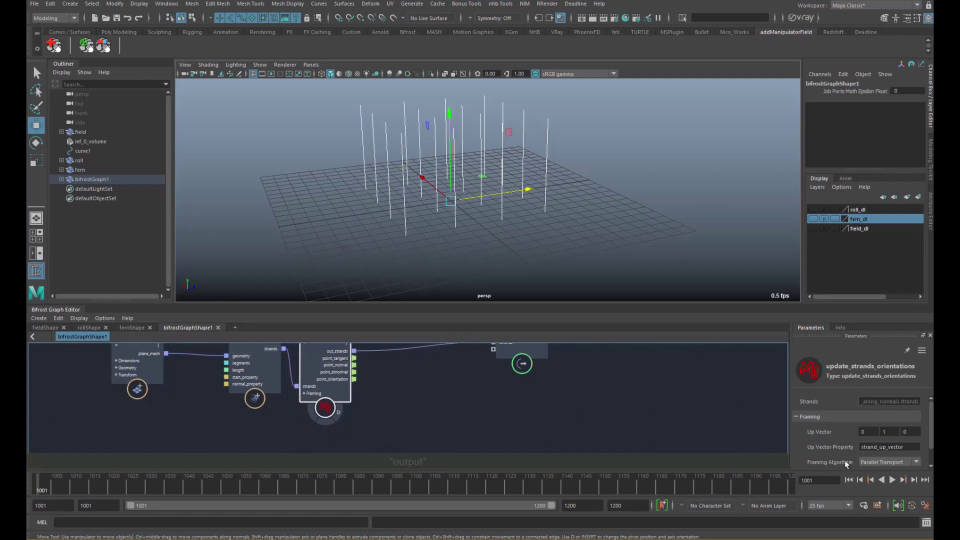
Review the framing algorithm options of update_strands_orientations and temporarily display its orientation axes on the strands
left_click(886, 463)
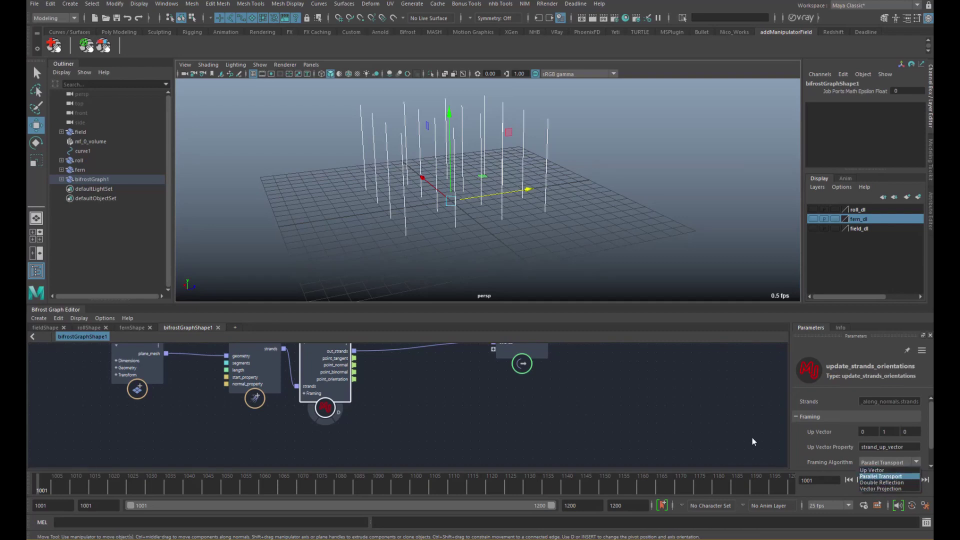
left_click(414, 380)
middle_click_drag(369, 386, 333, 409, "alt")
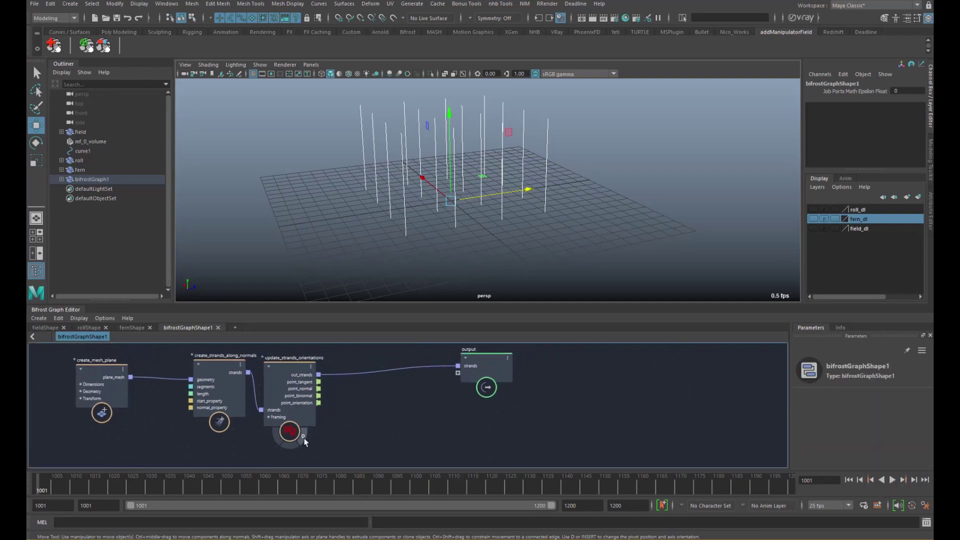
left_click(303, 436)
right_click_drag(415, 198, 482, 209, "alt")
left_click_drag(460, 231, 449, 250, "alt")
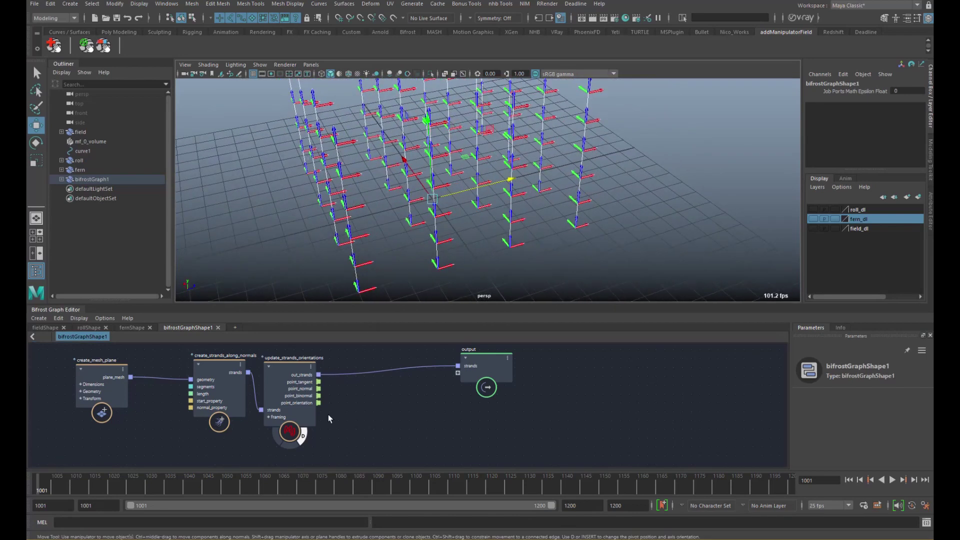
left_click(303, 439)
Spread the graph nodes apart to make room between create_mesh_plane and create_strands_along_normals
middle_click_drag(353, 416, 369, 424, "alt")
right_click_drag(369, 424, 359, 419, "alt")
left_click_drag(481, 381, 512, 390)
left_click_drag(241, 403, 231, 408)
middle_click_drag(188, 412, 285, 409, "alt")
left_click_drag(227, 406, 157, 412)
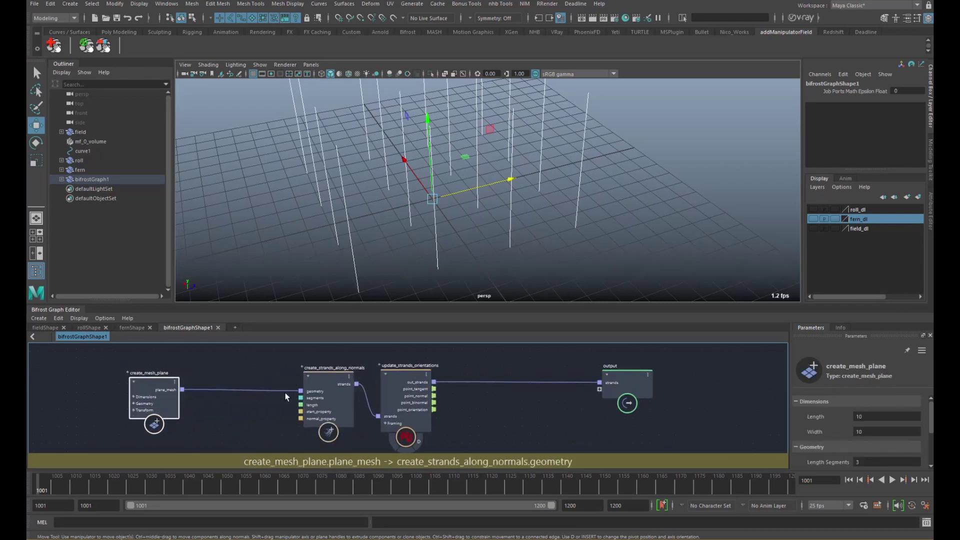
key("q")
left_click_drag(488, 231, 410, 240, "alt")
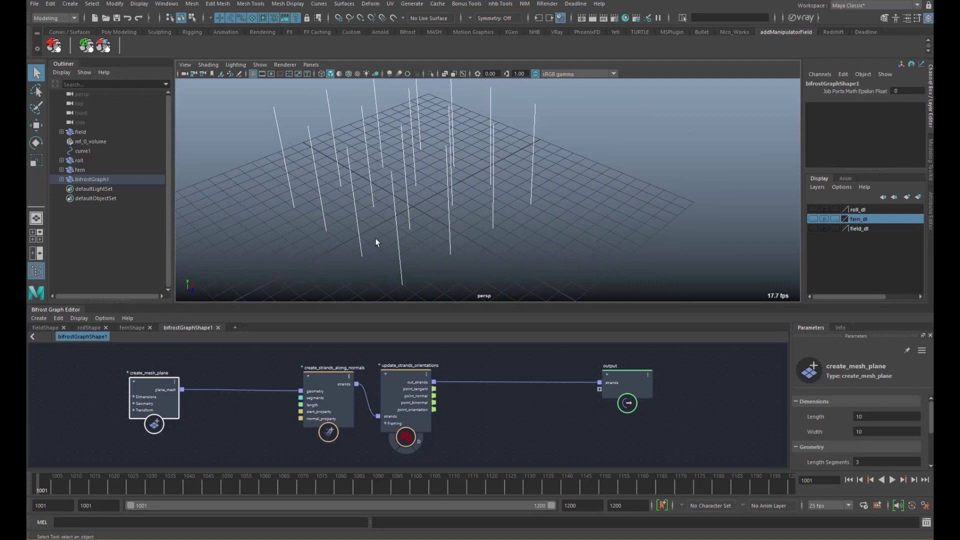
left_click_drag(407, 200, 428, 244, "alt")
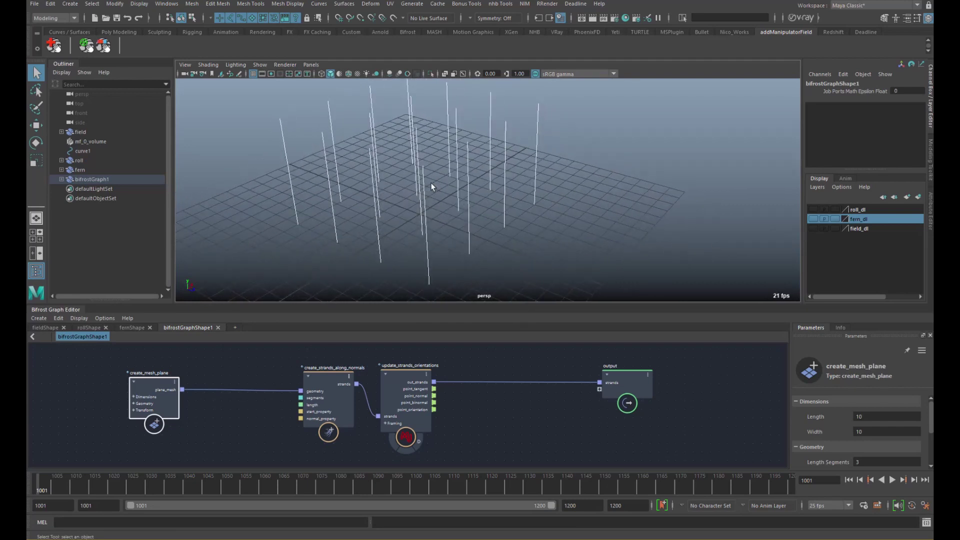
left_click_drag(423, 156, 453, 205, "alt")
Add a randomize_vector_in_cone node below the link between create_mesh_plane and create_strands_along_normals
left_click_drag(148, 407, 130, 409)
left_click(188, 418)
key("Tab")
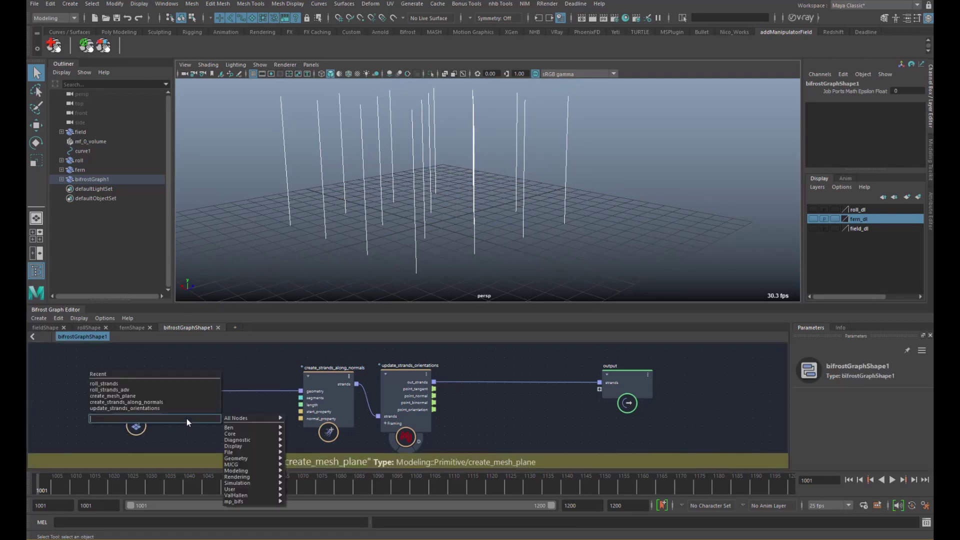
type("cone")
key("Down")
key("Return")
middle_click_drag(183, 395, 196, 360, "alt")
left_click_drag(147, 376, 118, 378)
left_click_drag(200, 399, 205, 396)
middle_click_drag(192, 378, 206, 383, "alt")
left_click_drag(211, 394, 215, 397)
middle_click_drag(195, 411, 196, 418, "alt")
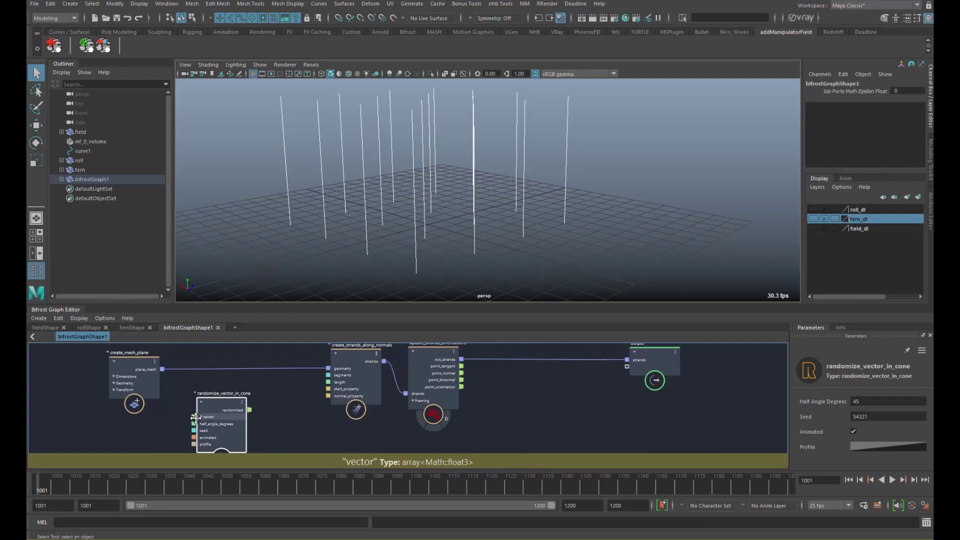
Add a get_point_normal node, feed it the plane_mesh and connect its point_normal to the vector of randomize_vector_in_cone
left_click(178, 394)
key("Tab")
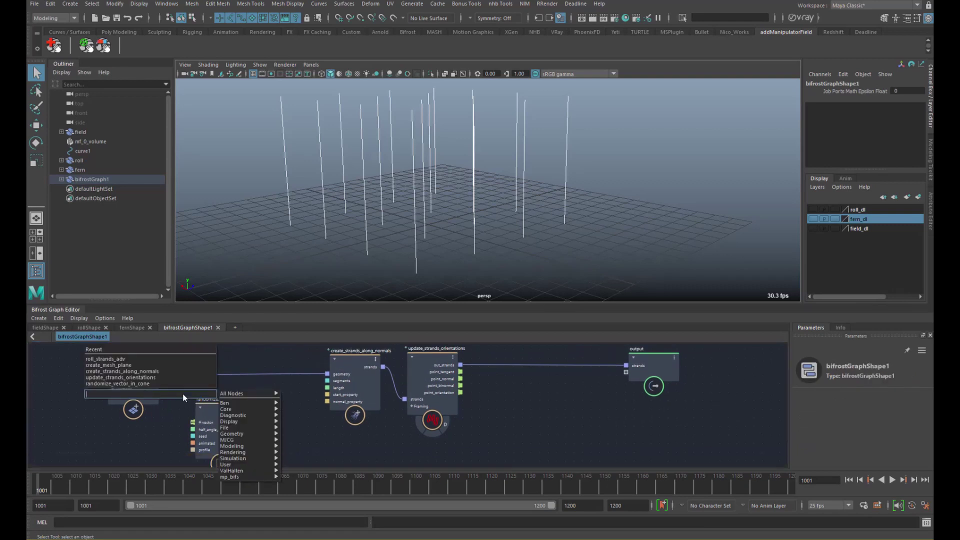
type("get_point_normal")
key("Return")
left_click_drag(144, 358, 155, 415)
mouse_move(227, 419)
left_mouse_down()
mouse_move(243, 422)
mouse_move(177, 424)
mouse_move(235, 425)
left_mouse_up()
left_click(235, 407)
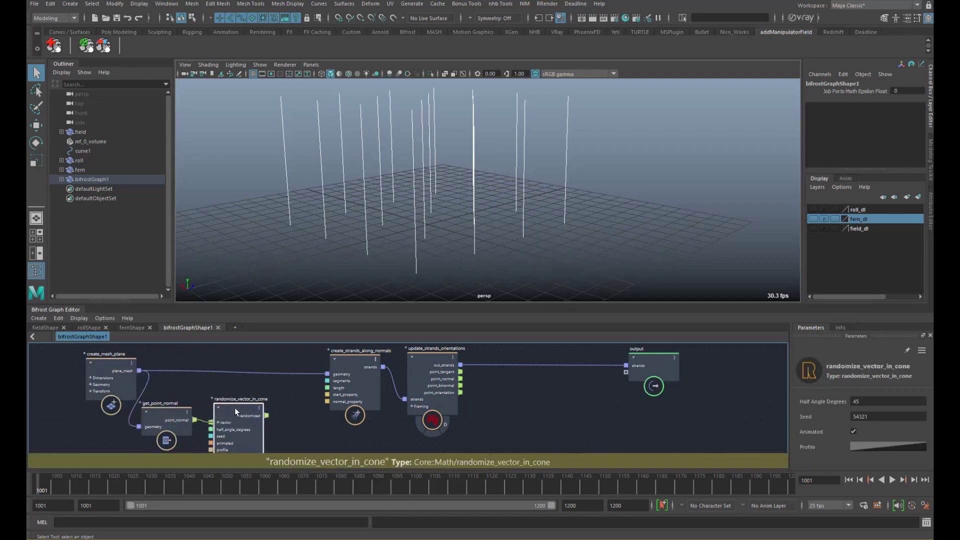
Reduce randomize_vector_in_cone's Half Angle Degrees to about 9.9 and turn off Animated
middle_click_drag(309, 420, 285, 398)
left_click_drag(830, 400, 768, 408)
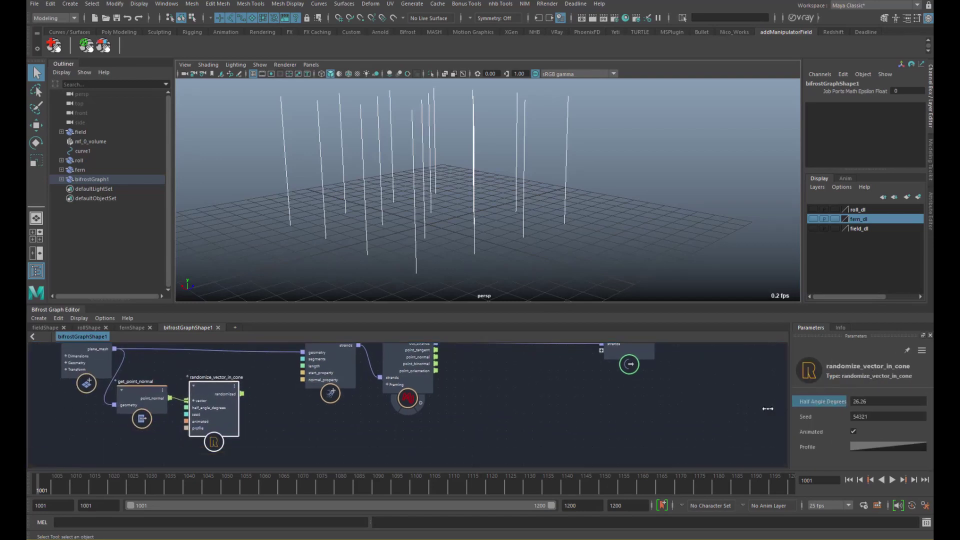
left_click_drag(673, 409, 680, 409)
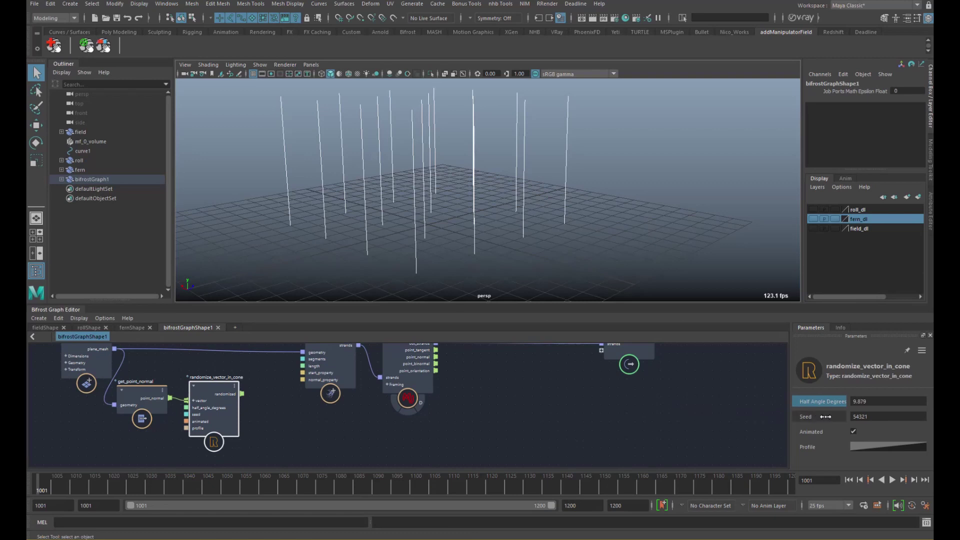
left_click(854, 431)
Add a set_point_normal node between the plane and the strands, using plane_mesh as geometry and the randomised vectors as normals
left_click(252, 399)
key("Tab")
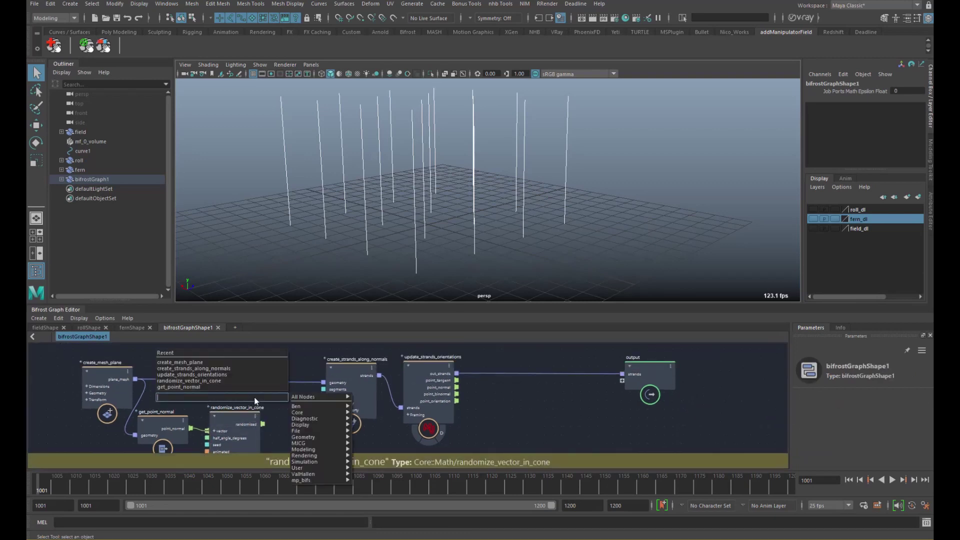
type("spn")
key("Down")
key("Return")
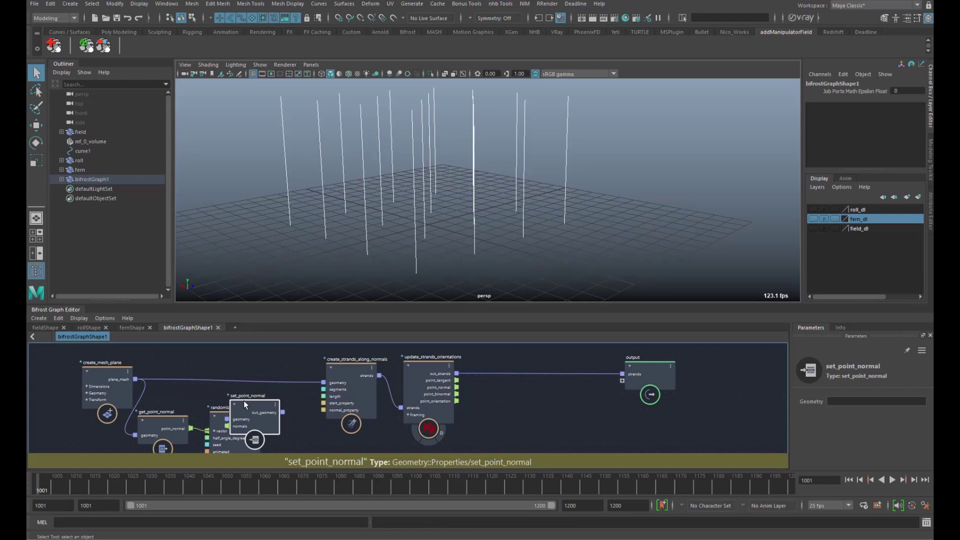
left_click_drag(250, 421, 268, 392)
left_click_drag(135, 380, 244, 392)
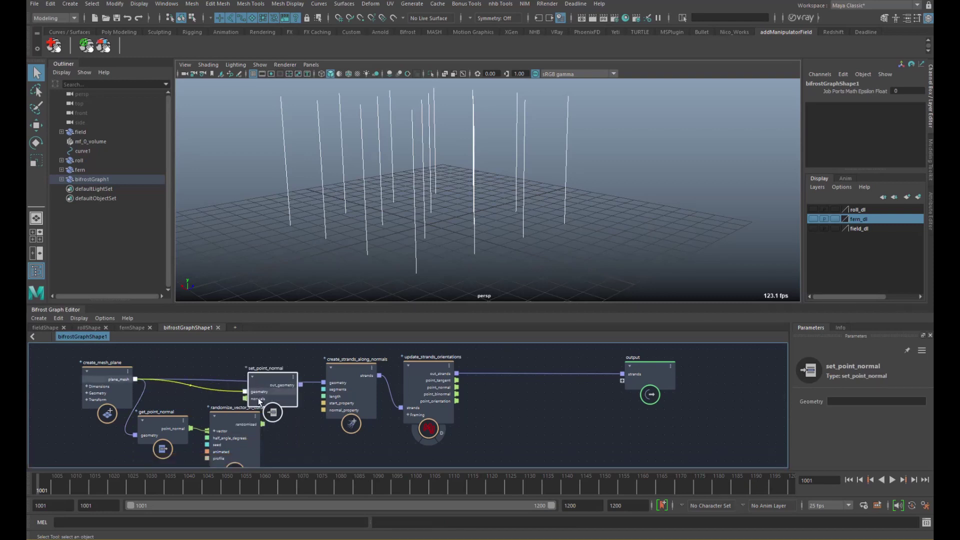
left_click_drag(263, 424, 245, 399)
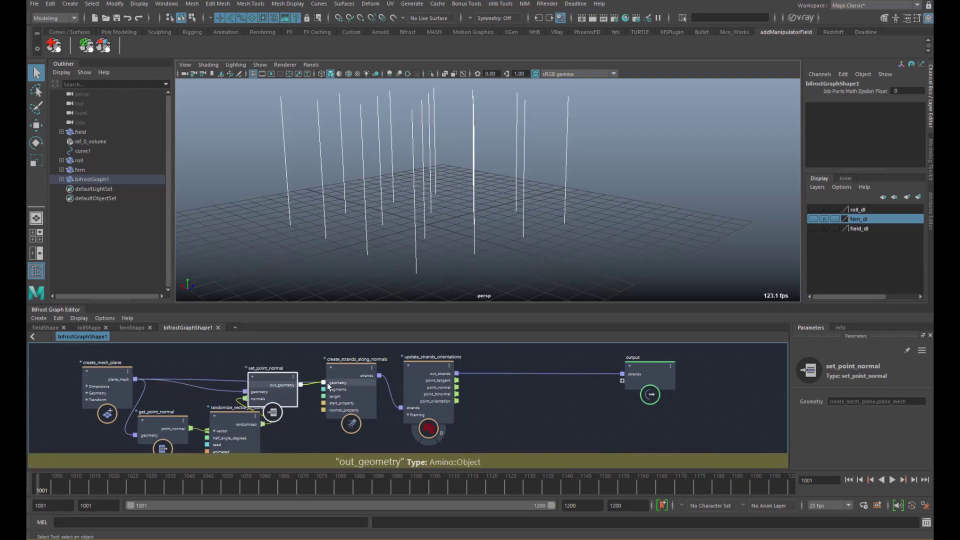
Fine-tune the Half Angle Degrees of randomize_vector_in_cone while checking the tilt of the strands
left_click(232, 425)
mouse_move(826, 402)
left_mouse_down()
mouse_move(850, 402)
mouse_move(815, 402)
left_mouse_up()
left_click_drag(587, 215, 548, 238, "alt")
left_click_drag(835, 400, 831, 400)
Rearrange the graph nodes and reposition update_strands_orientations to leave space before the output
middle_click_drag(359, 391, 343, 397, "alt")
left_click_drag(98, 394, 84, 394)
left_click_drag(158, 406, 202, 429)
left_click_drag(202, 430, 170, 433)
middle_click_drag(350, 418, 293, 414, "alt")
mouse_move(332, 404)
left_mouse_down()
mouse_move(368, 396)
mouse_move(337, 394)
left_mouse_up()
middle_click_drag(405, 401, 359, 406, "alt")
Add a rotate_strands node and wire it between update_strands_orientations and the output
left_click(382, 407)
key("Tab")
type("rotate")
key("Down")
key("Down")
key("Down")
key("Down")
key("Down")
key("Return")
middle_click_drag(389, 427, 316, 416)
left_click_drag(316, 416, 324, 394)
left_click_drag(270, 358, 431, 370)
left_click_drag(338, 394, 342, 378)
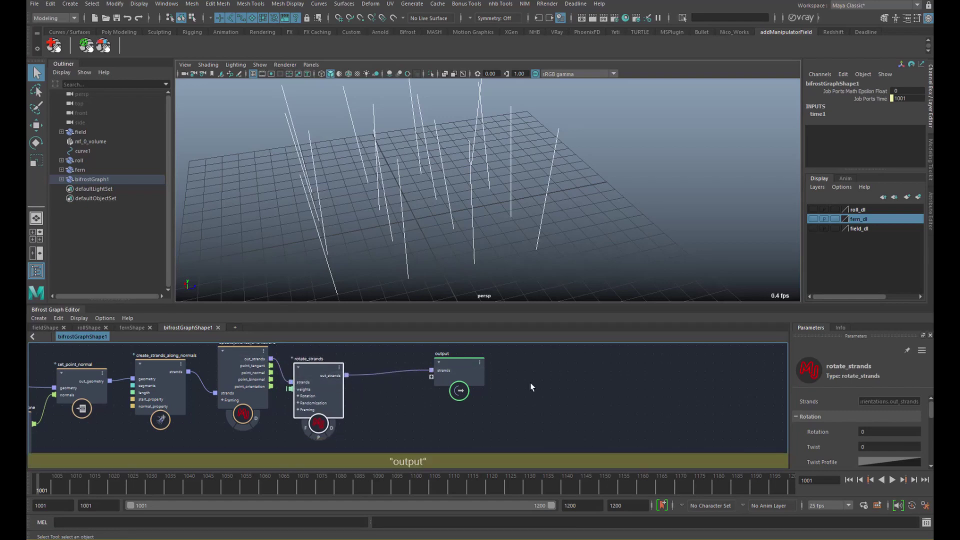
Show the diagnostic display of rotate_strands and enable its Use Randomization option
left_click(332, 427)
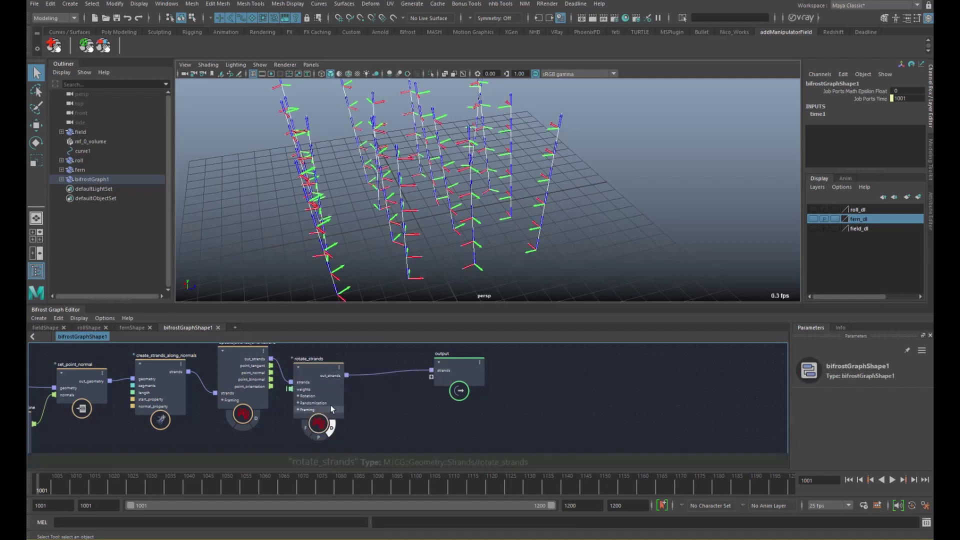
left_click_drag(331, 405, 330, 402)
left_click_drag(929, 411, 926, 425)
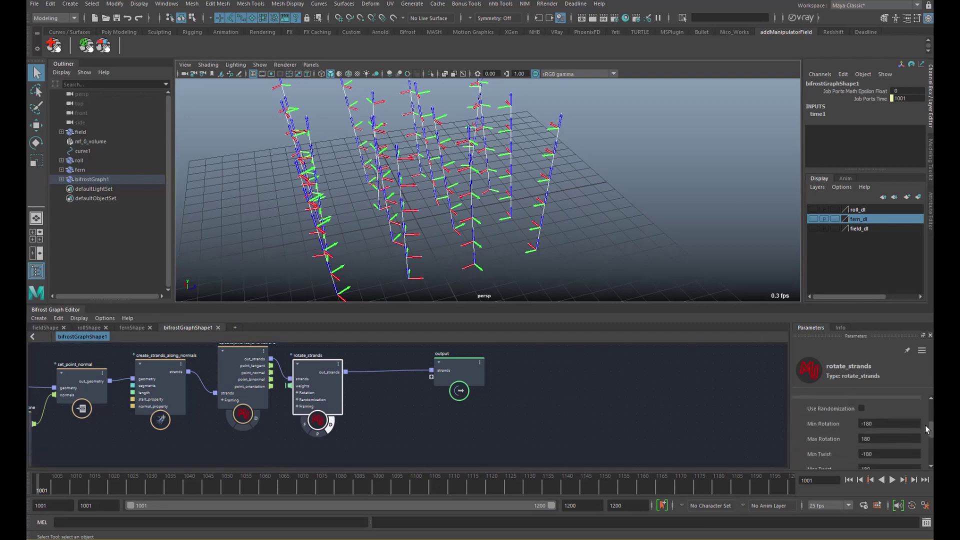
left_click(862, 408)
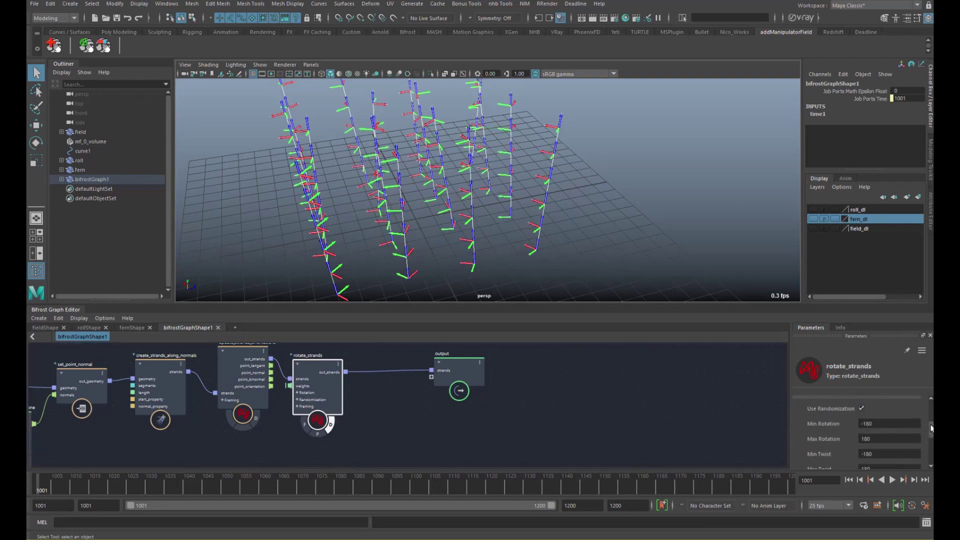
Set both Min Twist and Max Twist of rotate_strands to 0, then check the strands' orientation axes
left_click_drag(931, 428, 931, 439)
left_click(893, 417)
type("0")
key("Tab")
type("0")
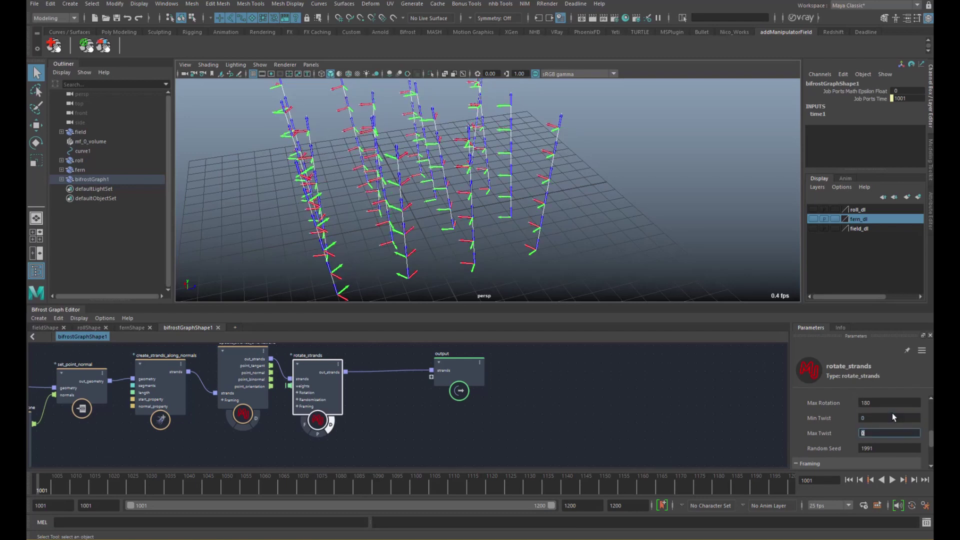
left_click_drag(535, 220, 520, 247, "alt")
Make room before the output node and add a resize_strands node to the graph
middle_click_drag(397, 398, 376, 406, "alt")
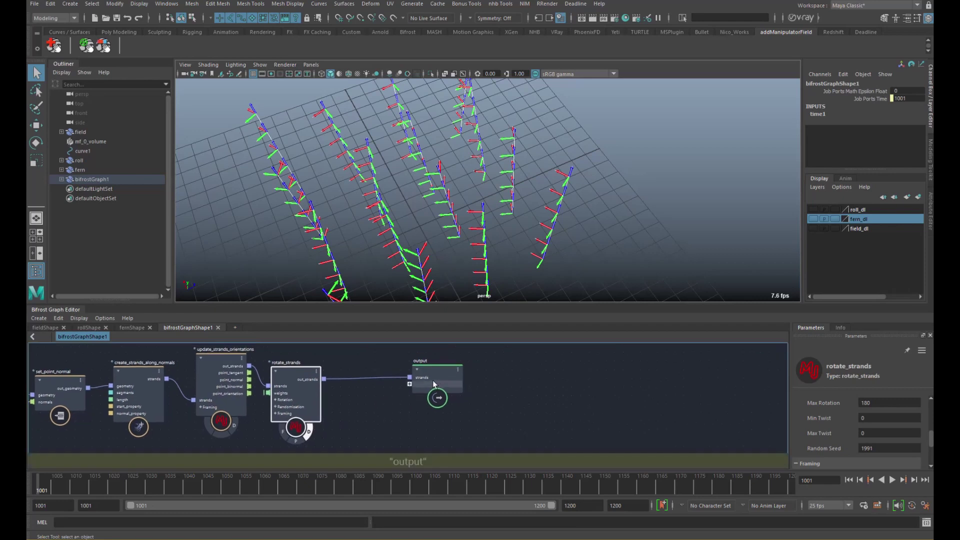
left_click_drag(433, 380, 471, 380)
left_click(358, 400)
key("Tab")
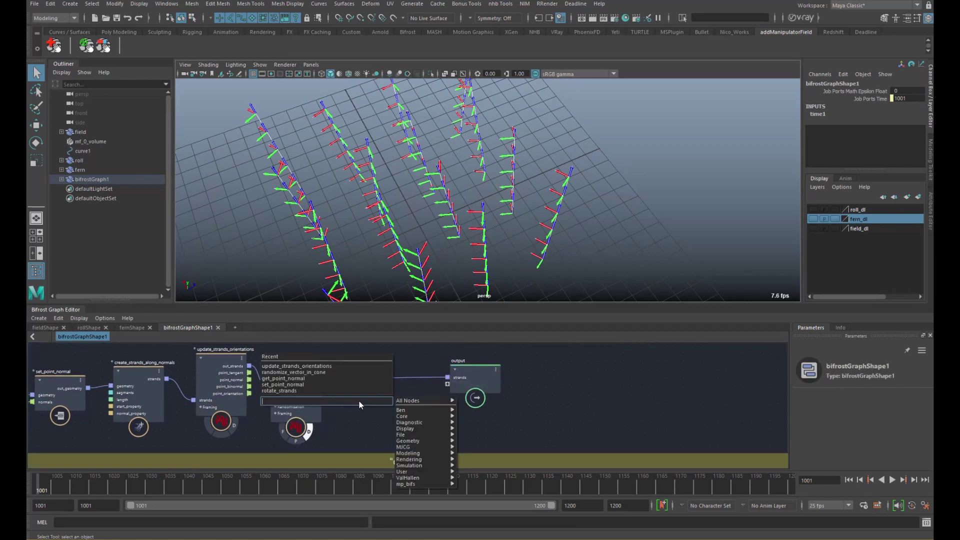
key("Escape")
left_click_drag(372, 225, 410, 240, "alt")
key("Tab")
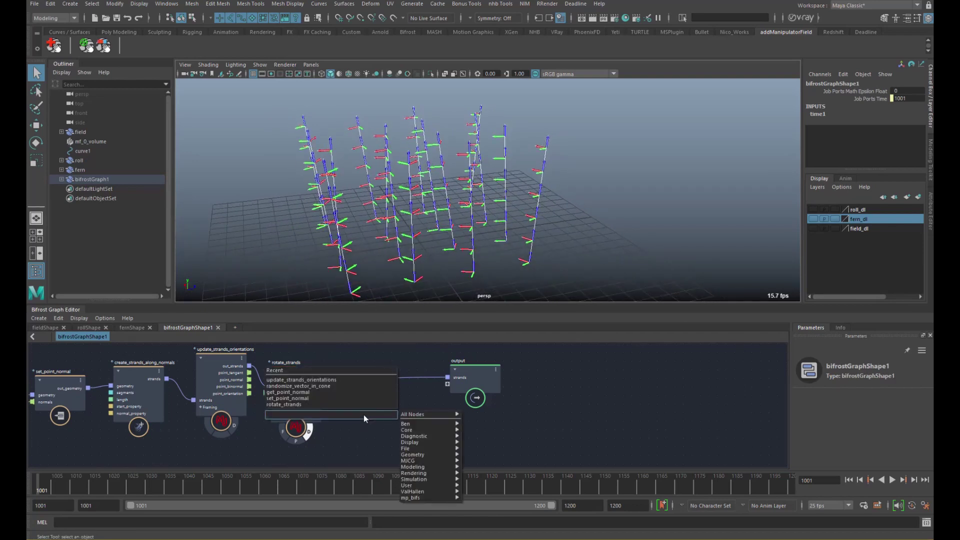
type("re")
key("ctrl+a")
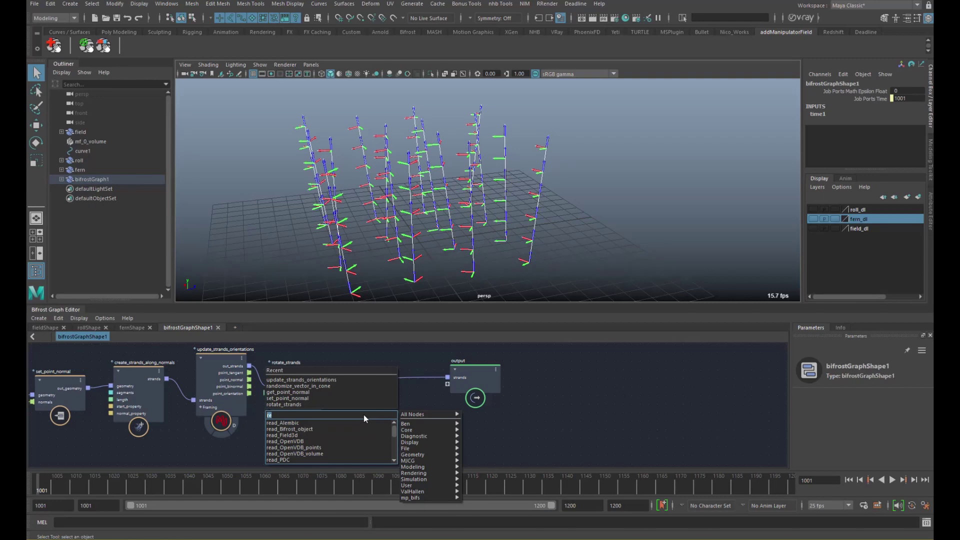
type("res")
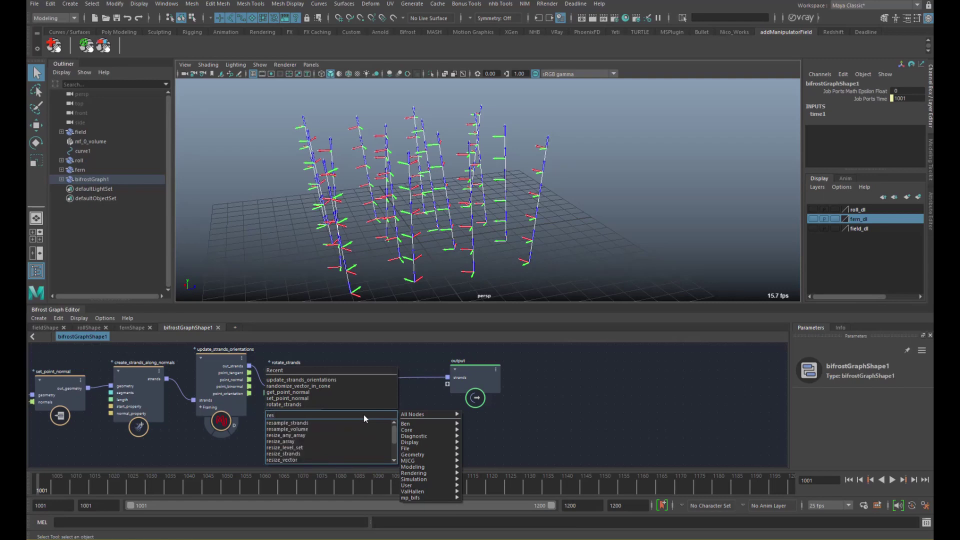
scroll(395, 435, "down", 1)
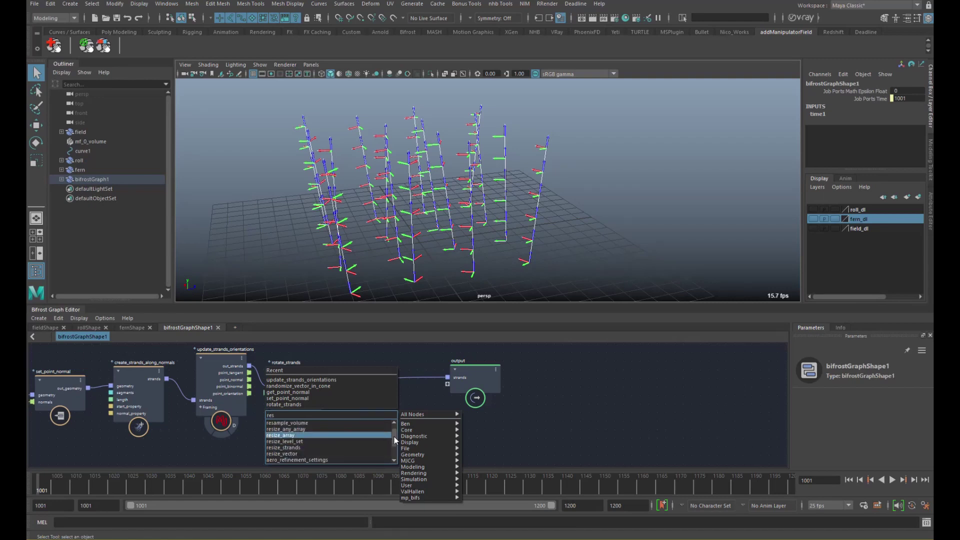
left_click(298, 451)
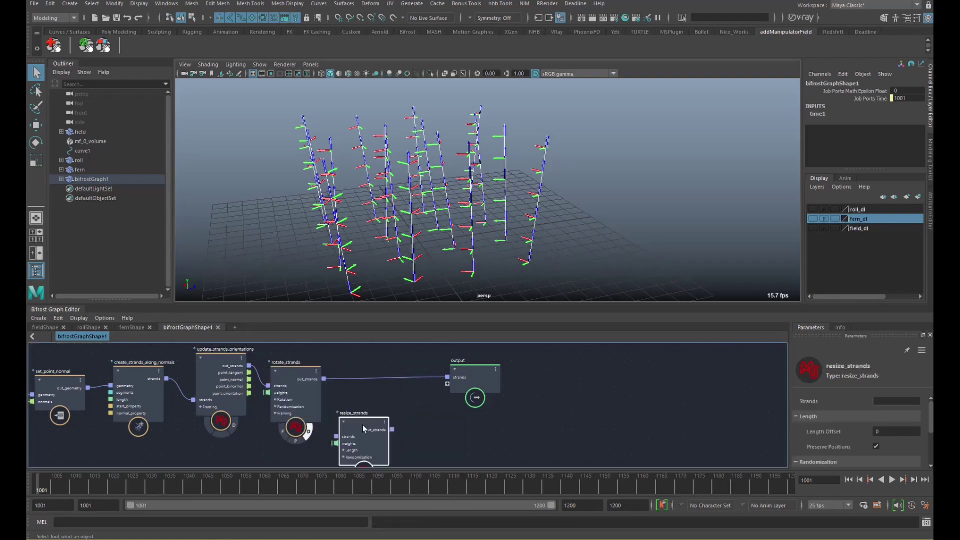
Wire resize_strands between rotate_strands and the output, and position it in line with the other nodes
left_click_drag(333, 410, 333, 408)
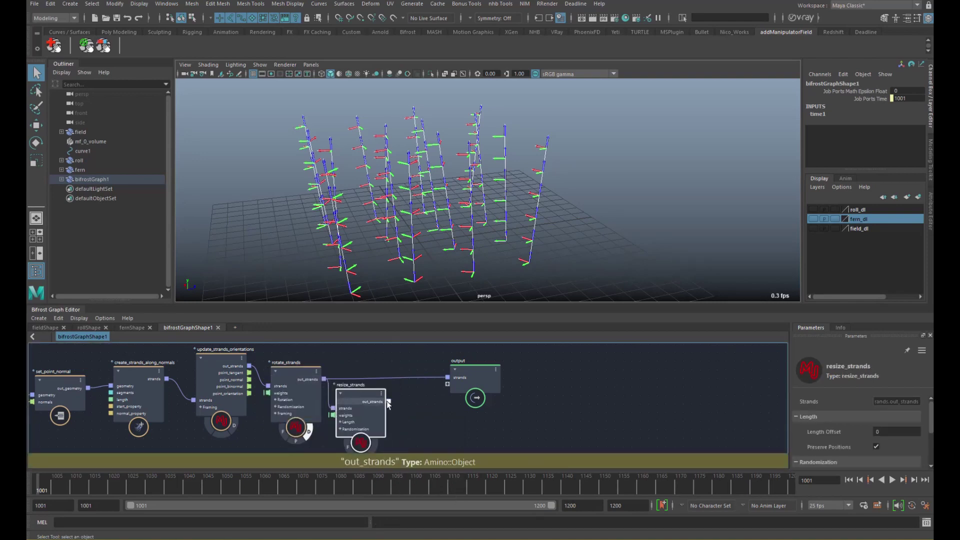
left_click_drag(446, 377, 447, 377)
left_click_drag(360, 378, 364, 379)
middle_click_drag(382, 394, 327, 387)
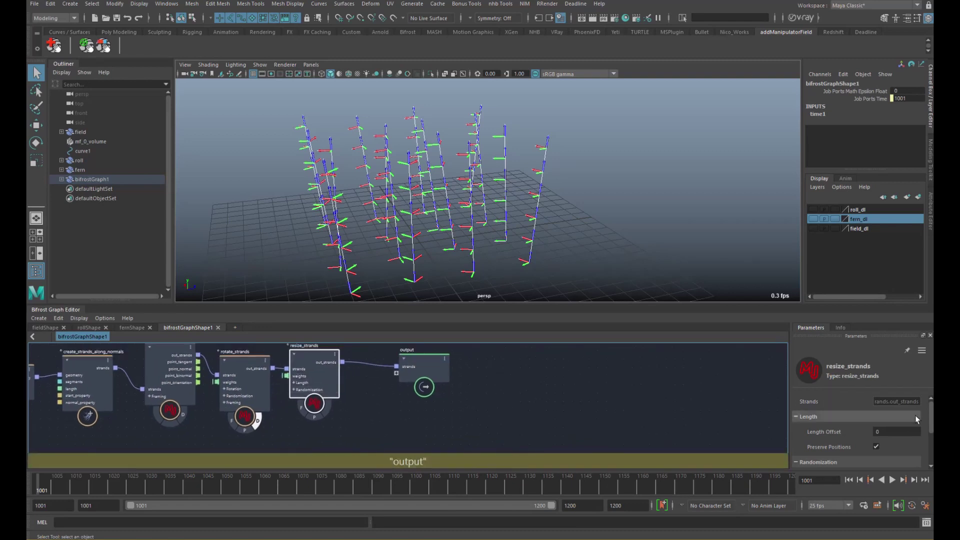
Enable Randomize Length Offset on resize_strands, set Min Length Offset to -3.277, raise Max Length Offset, and hide the rotate_strands diagnostics
left_click_drag(931, 422, 930, 436)
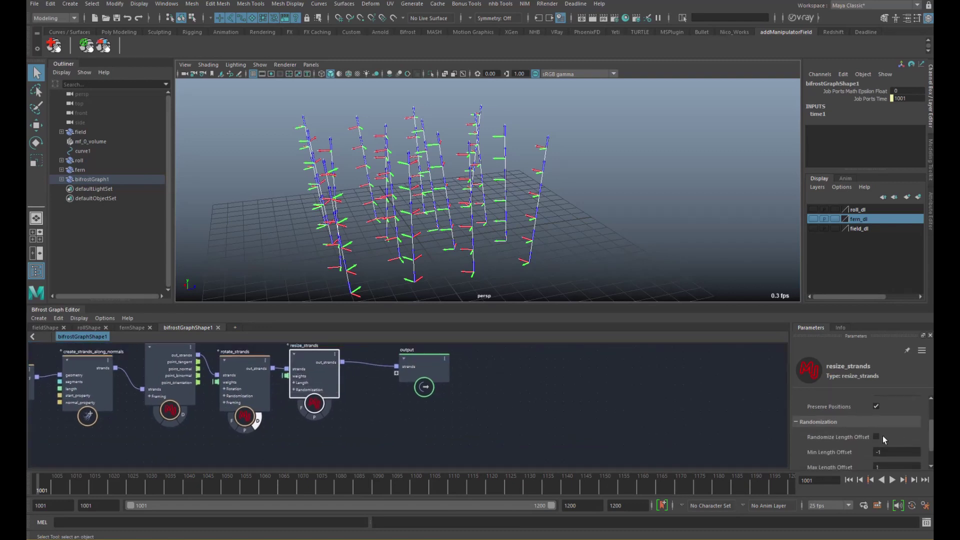
left_click_drag(878, 447, 843, 467)
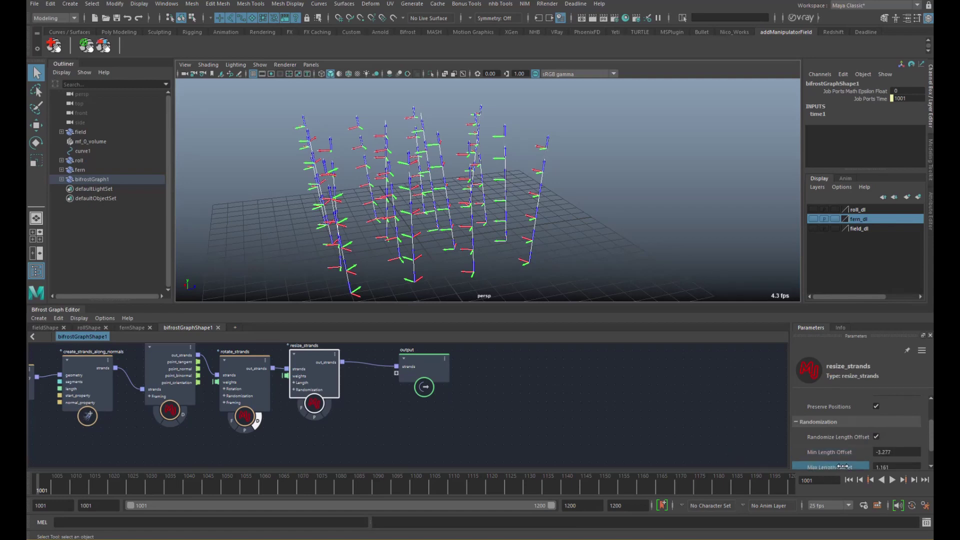
left_click(257, 421)
Move the output node further along and add a point_transform_scope node below the strand chain
middle_click_drag(393, 387, 352, 379, "alt")
left_click_drag(383, 376, 424, 376)
left_click(331, 408)
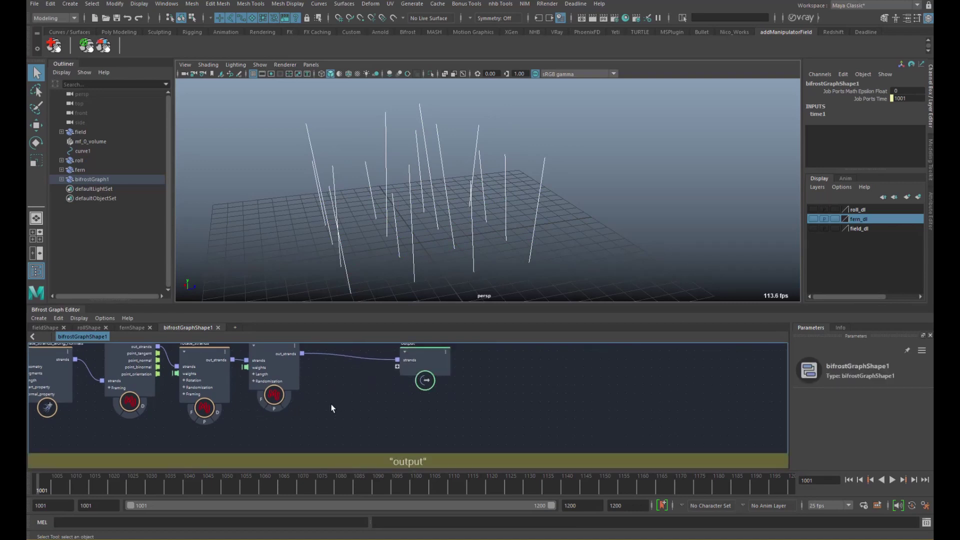
key("Tab")
type("scope")
key("Down")
key("Down")
key("Down")
key("Down")
key("Down")
key("Return")
Connect the resize_strands output to the geometry of point_transform_scope and turn on its diagnostic display
left_click_drag(302, 353, 309, 442)
middle_click_drag(420, 417, 417, 390)
left_click(352, 442)
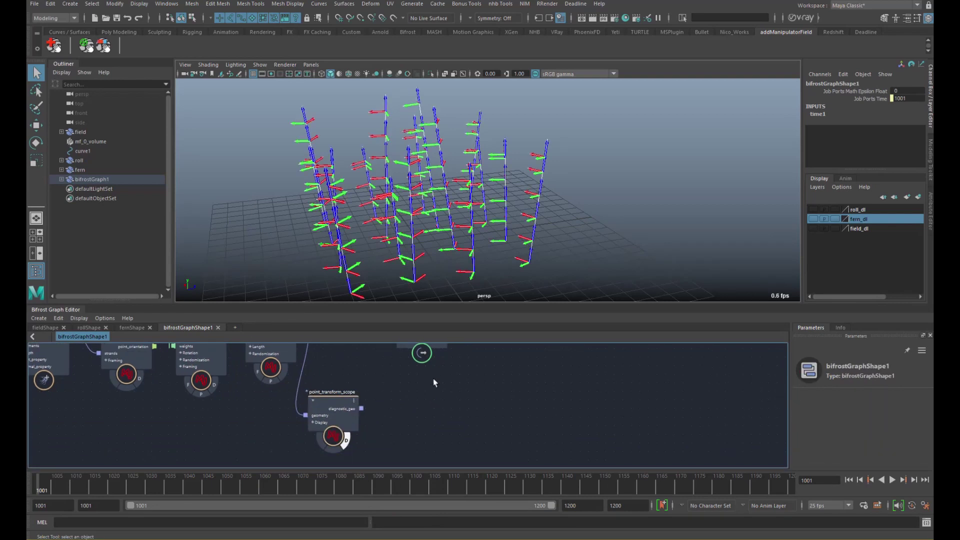
Turn off Preserve Positions on resize_strands and compare the point spacing along the strands
right_click_drag(535, 241, 630, 248, "alt")
mouse_move(509, 175)
left_mouse_down("alt")
mouse_move(513, 160)
mouse_move(516, 174)
mouse_move(491, 176)
left_mouse_up("alt")
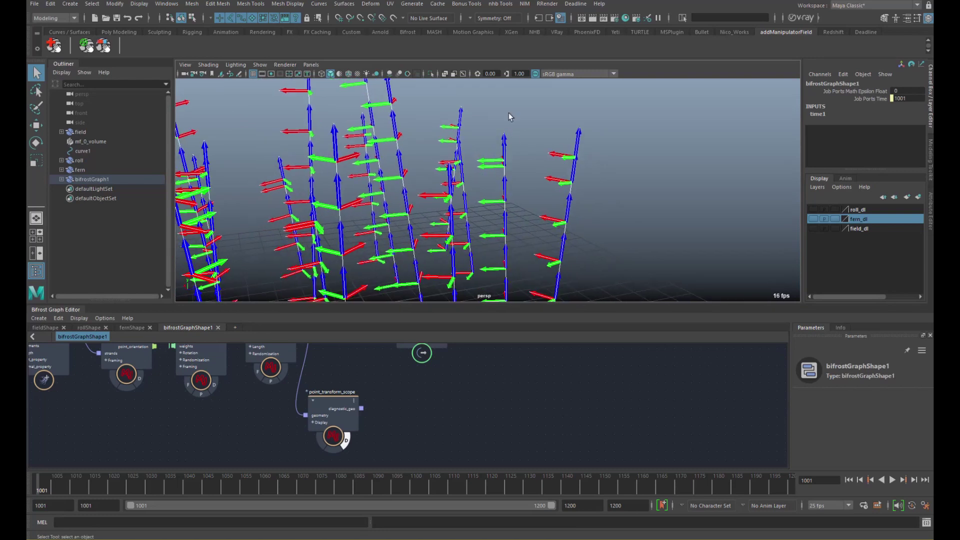
middle_click_drag(281, 352, 275, 392)
left_click(275, 392)
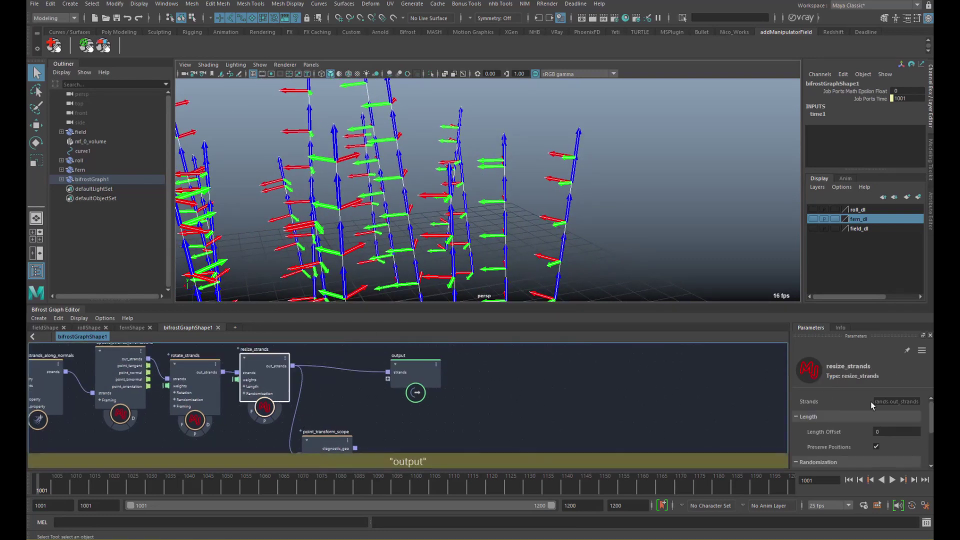
left_click(875, 447)
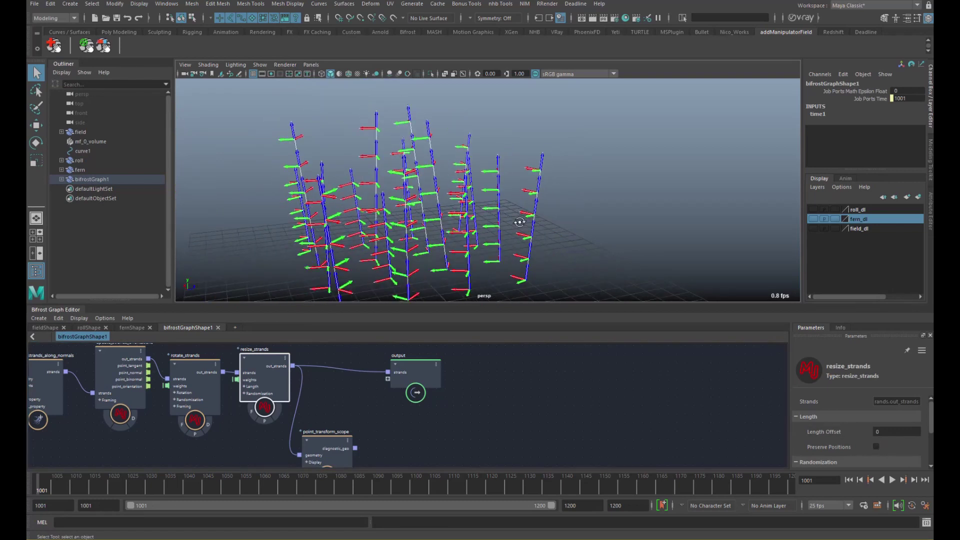
left_click_drag(401, 212, 450, 207, "alt")
left_click_drag(515, 265, 481, 271, "alt")
left_click_drag(477, 265, 440, 264, "alt")
left_click_drag(331, 451, 342, 443)
left_click_drag(545, 199, 579, 193, "alt")
Add a resample_strands node and place it beside point_transform_scope
middle_click_drag(362, 378, 376, 359, "alt")
left_click(404, 417)
key("Tab")
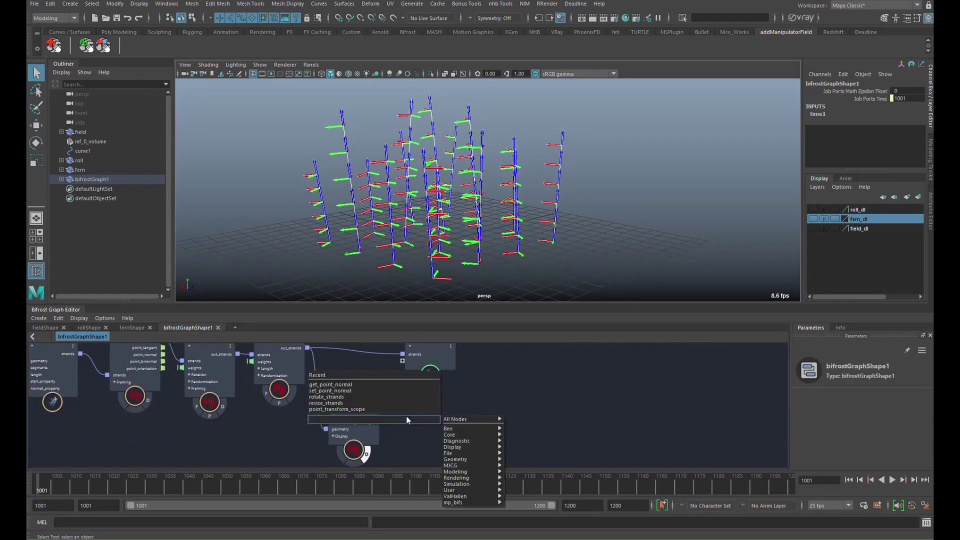
type("se")
key("BackSpace")
key("BackSpace")
type("resam")
key("Down")
key("Return")
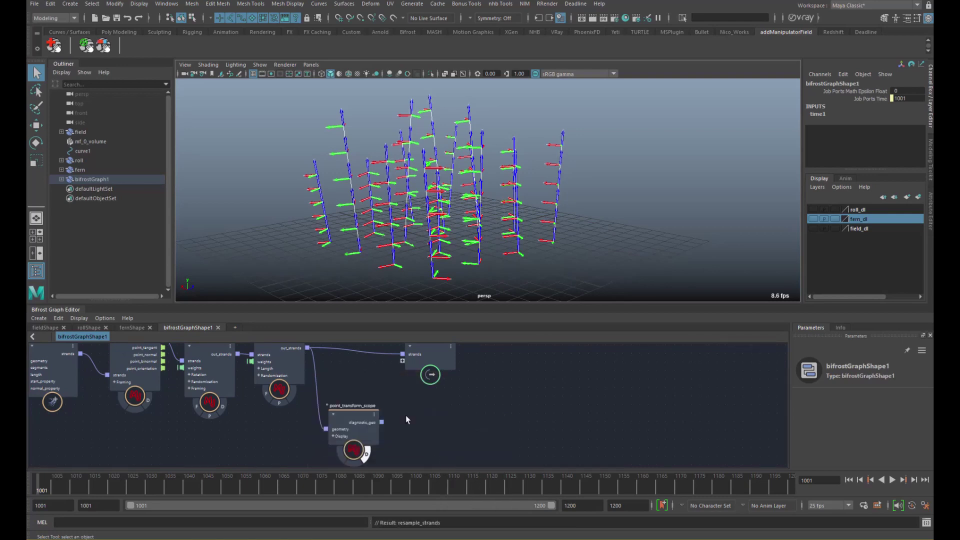
middle_click_drag(423, 407, 409, 408, "alt")
left_click_drag(433, 422, 446, 413)
Move resize_strands upstream, wiring it between create_strands_along_normals and update_strands_orientations
middle_click_drag(421, 385, 437, 399, "alt")
left_click(359, 398)
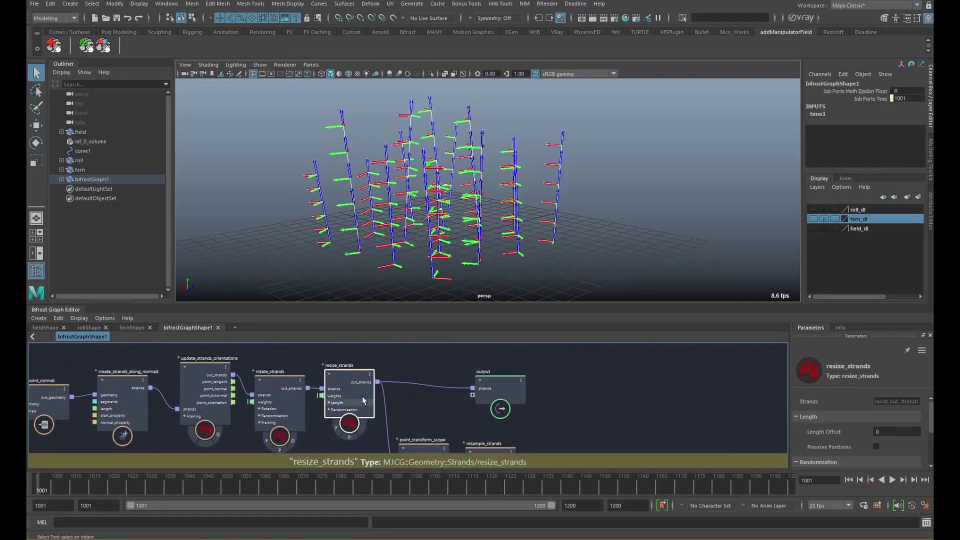
key("Delete")
middle_click_drag(332, 389, 450, 381)
left_click_drag(438, 364, 315, 403)
left_click_drag(338, 395, 442, 375)
left_click(315, 361)
key("ctrl+v")
left_click_drag(304, 378, 400, 379)
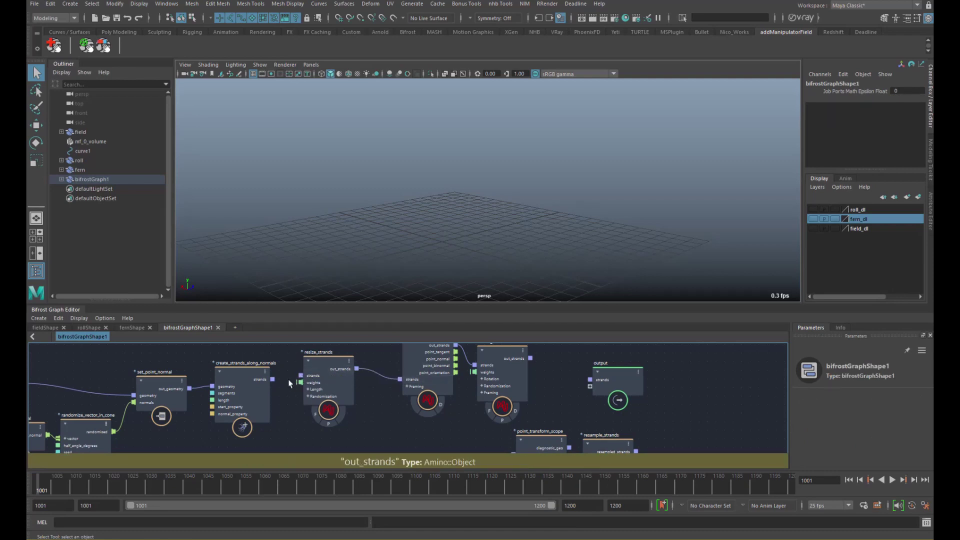
left_click_drag(295, 378, 330, 386)
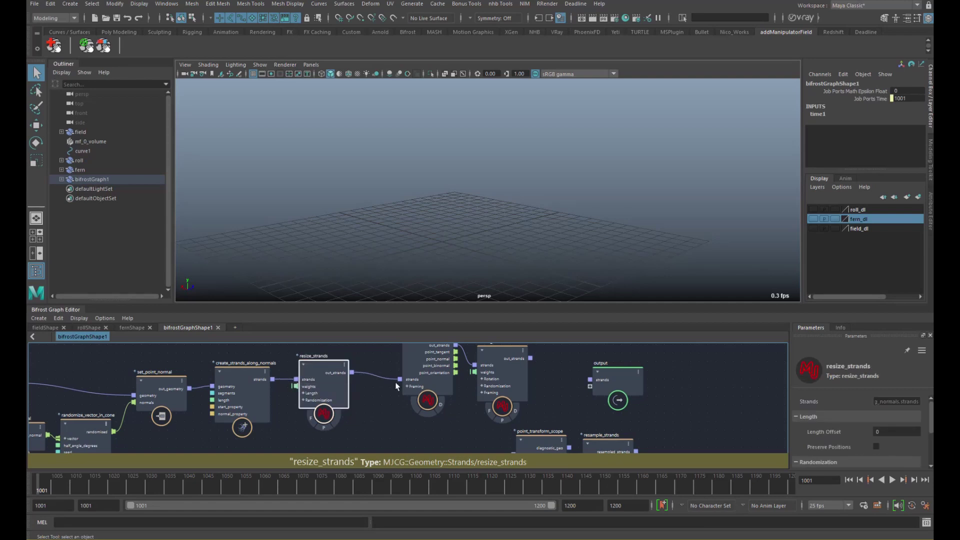
Connect rotate_strands to the output and to the geometry of point_transform_scope, rearranging the lower nodes closer to it
middle_click_drag(395, 382, 328, 413, "alt")
left_click_drag(463, 391, 523, 411)
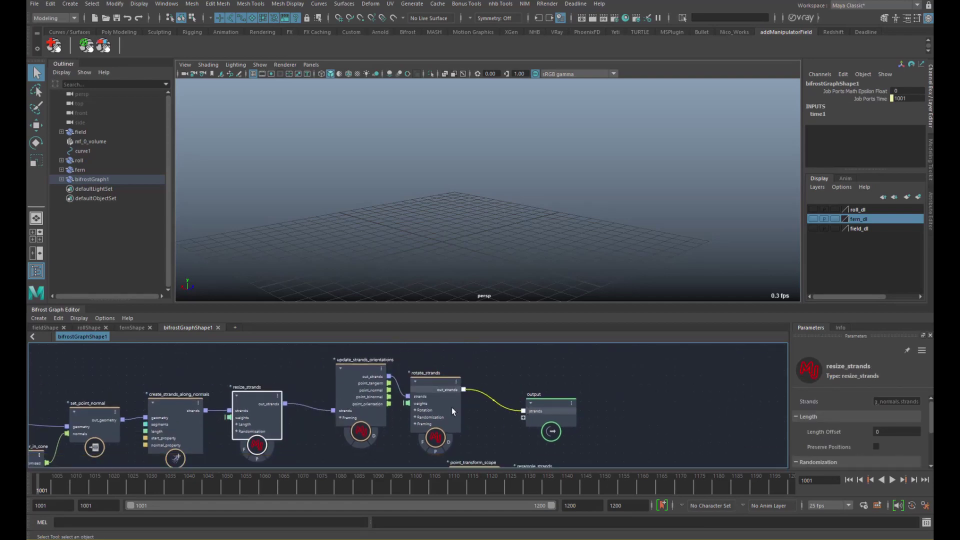
middle_click_drag(400, 371, 349, 366)
middle_click_drag(406, 401, 371, 367)
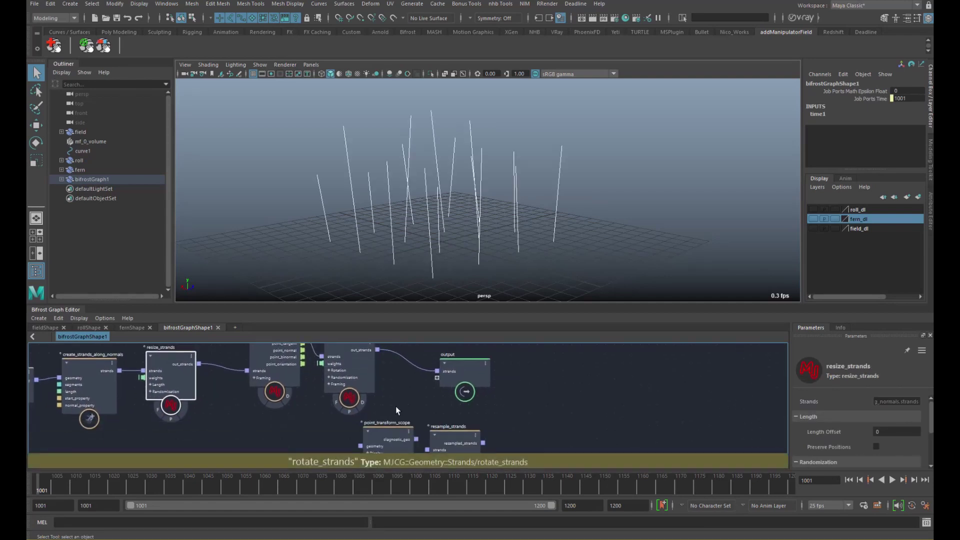
left_click_drag(395, 406, 445, 440)
middle_click_drag(445, 440, 416, 407)
left_click_drag(350, 400, 386, 400)
middle_click_drag(386, 383, 359, 397)
scroll(365, 378, "down", 1)
left_click_drag(357, 356, 375, 439)
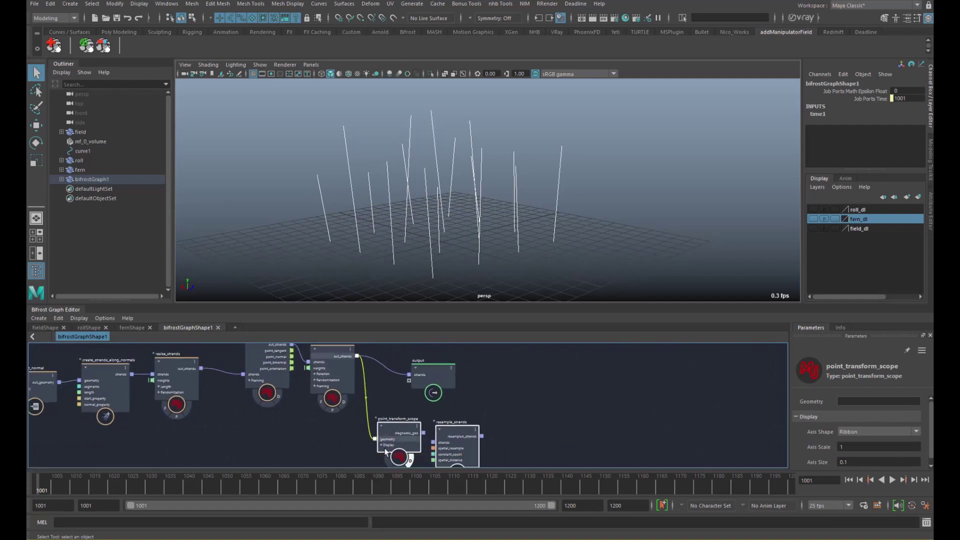
left_click_drag(502, 217, 521, 235, "alt")
Insert the resample_strands node between resize_strands and update_strands_orientations
middle_click_drag(444, 360, 509, 391)
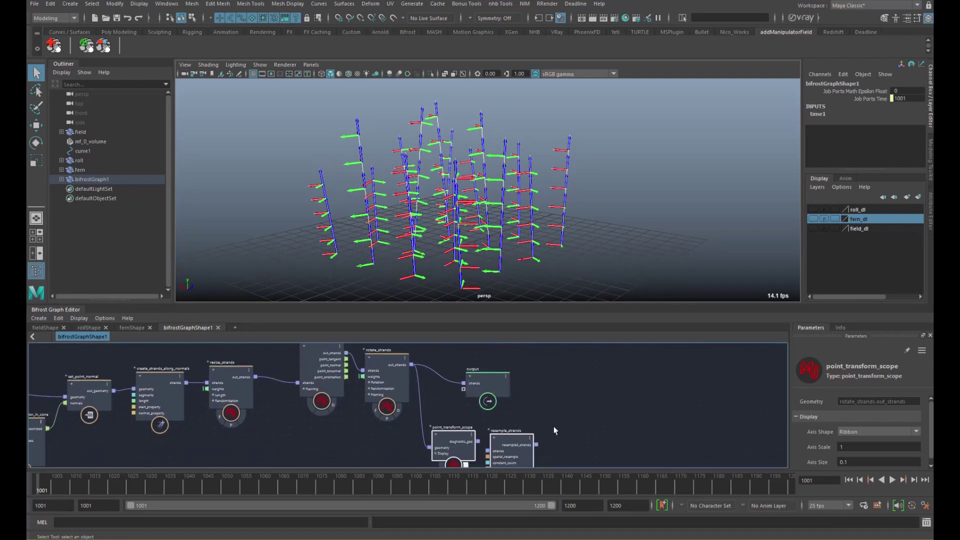
left_click(516, 446)
left_click_drag(516, 446, 298, 383)
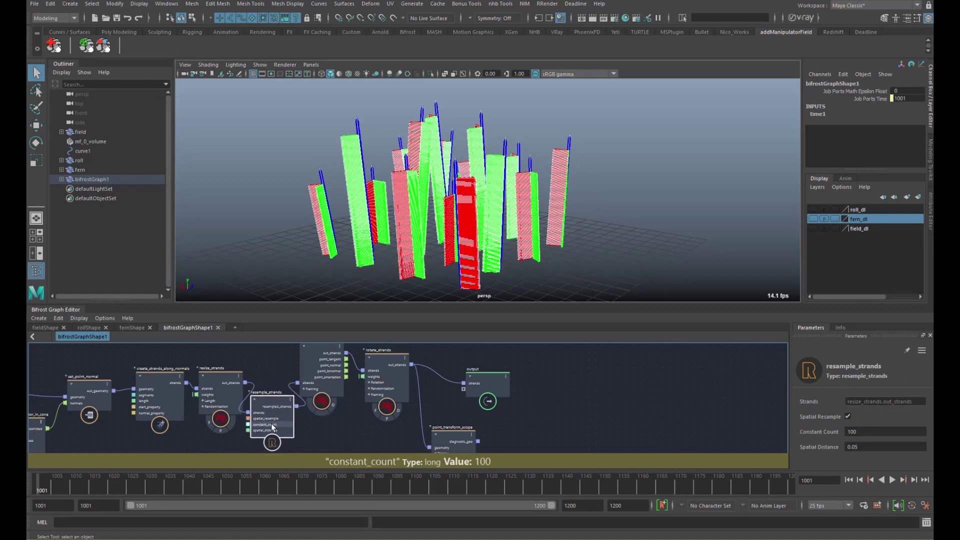
Increase the Spatial Distance of resample_strands to spread the points further apart along the strands
left_click_drag(818, 447, 933, 446)
right_click_drag(503, 186, 552, 186, "alt")
left_click_drag(552, 186, 454, 134, "alt")
left_click_drag(340, 244, 433, 190, "alt")
left_click_drag(820, 446, 815, 448)
Move the output node away from rotate_strands and save the scene as an incremented version
middle_click_drag(541, 404, 512, 399, "alt")
left_click_drag(452, 382, 538, 374)
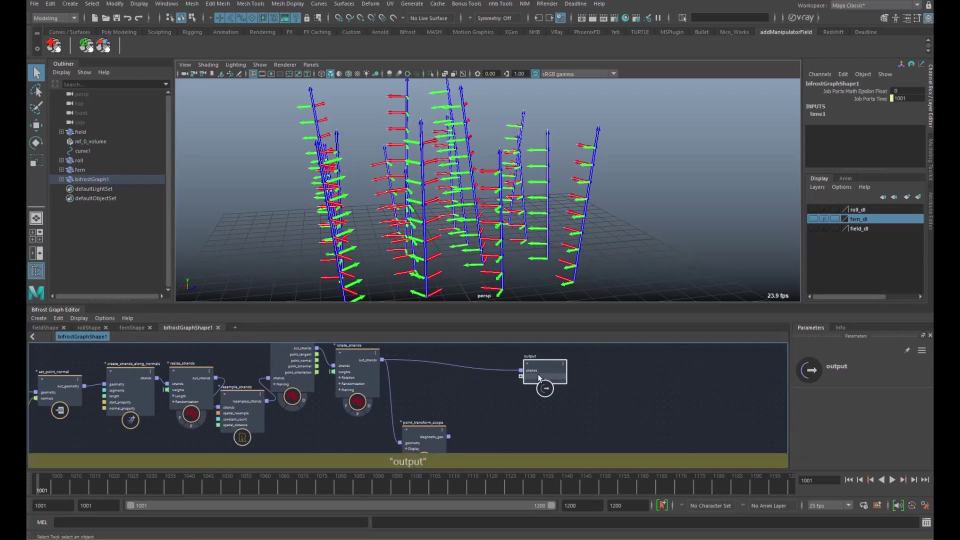
left_click(34, 3)
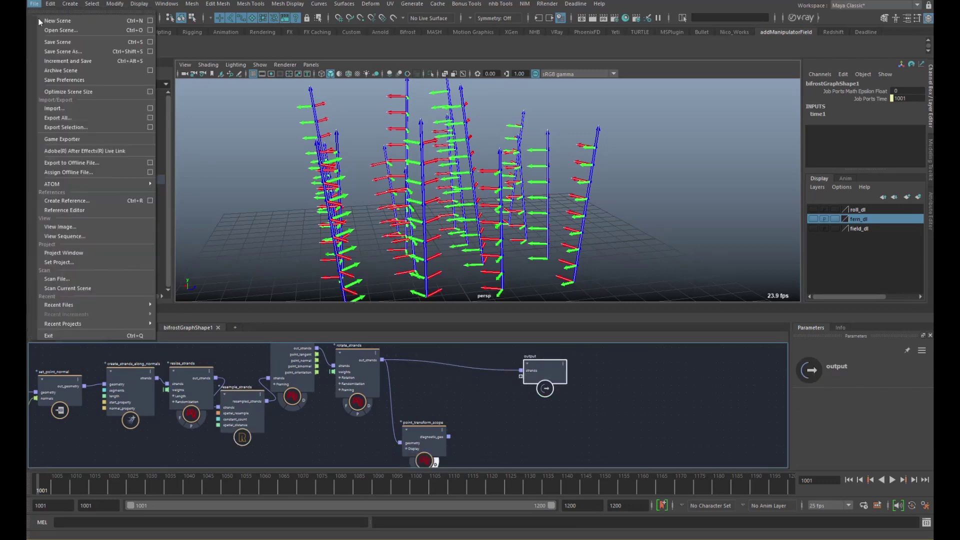
left_click(76, 62)
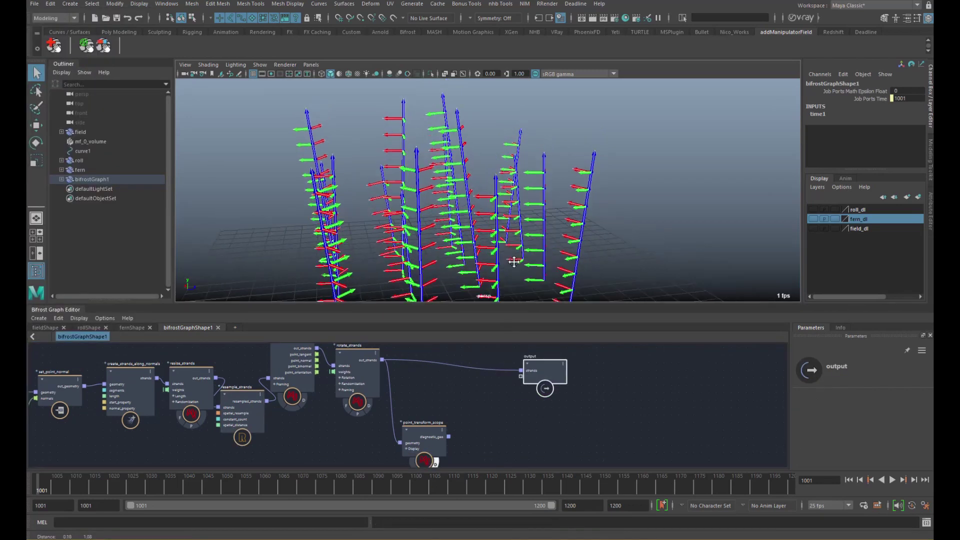
Shift the output node still further from rotate_strands to leave space for more nodes
left_click_drag(477, 252, 481, 259, "alt")
middle_click_drag(501, 386, 449, 382, "alt")
left_click_drag(493, 372, 555, 366)
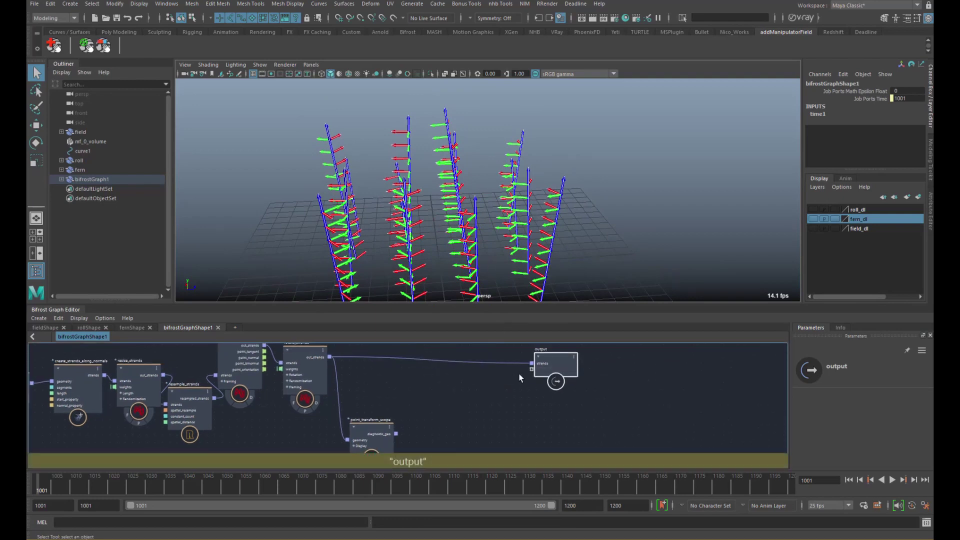
middle_click_drag(390, 392, 393, 405, "alt")
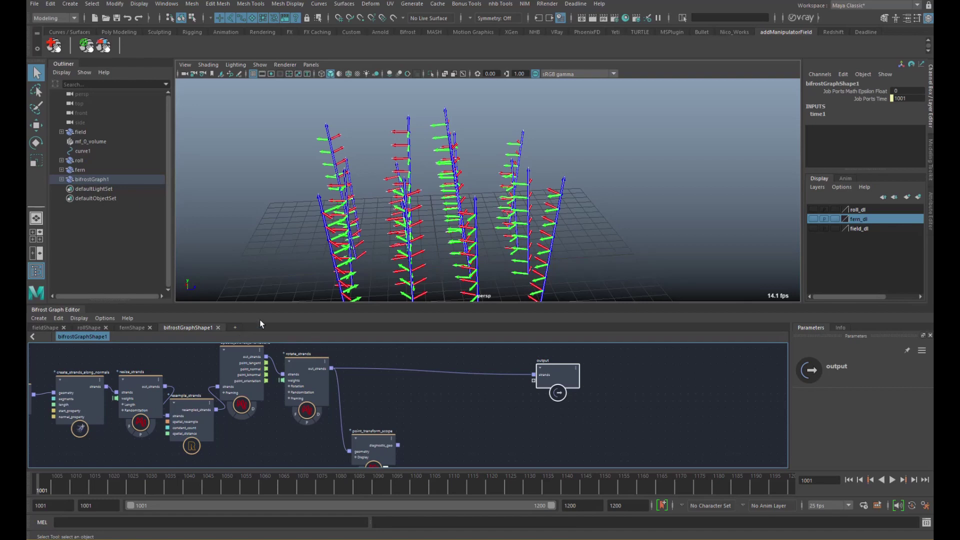
Create an empty compound between rotate_strands and the output node and rename it each_strand
middle_click_drag(396, 362, 382, 372)
left_click(397, 362)
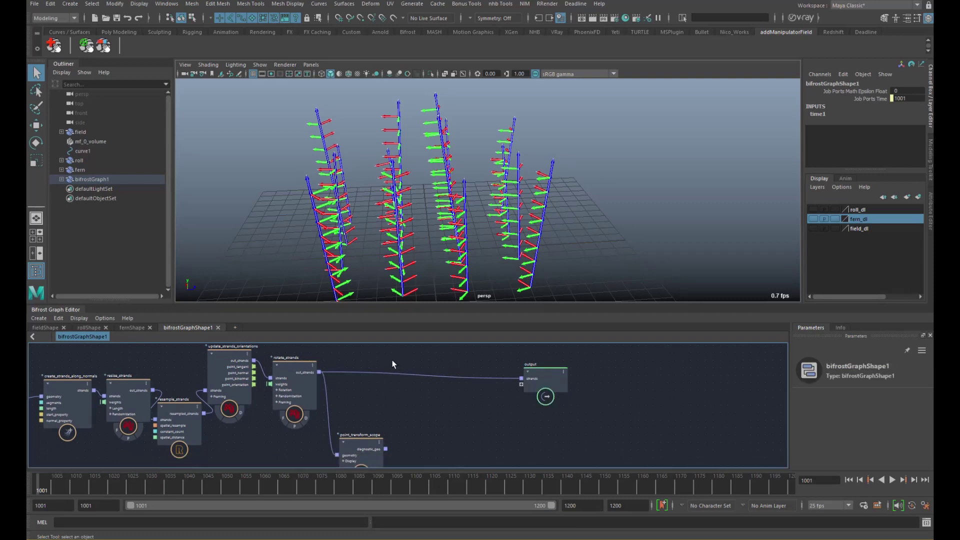
left_click_drag(555, 180, 468, 203, "alt")
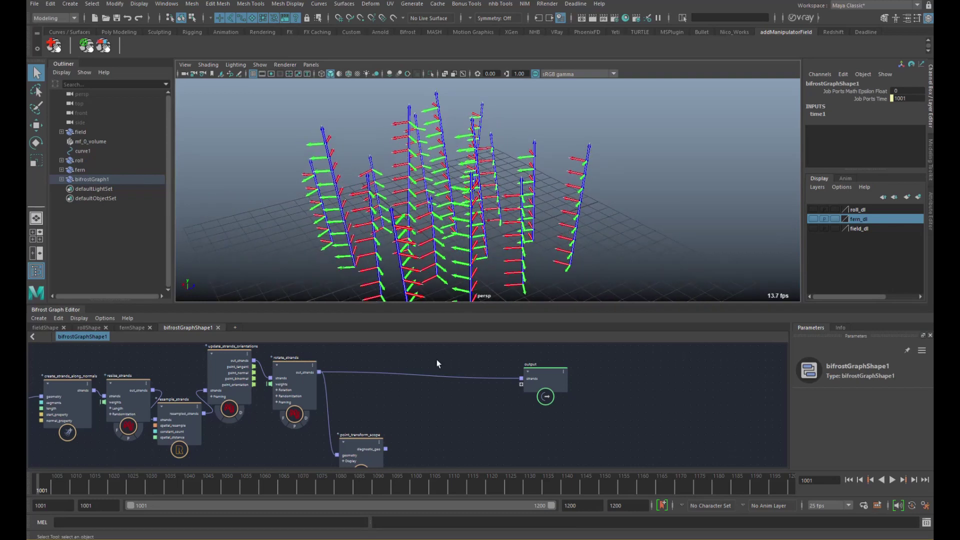
key("Tab")
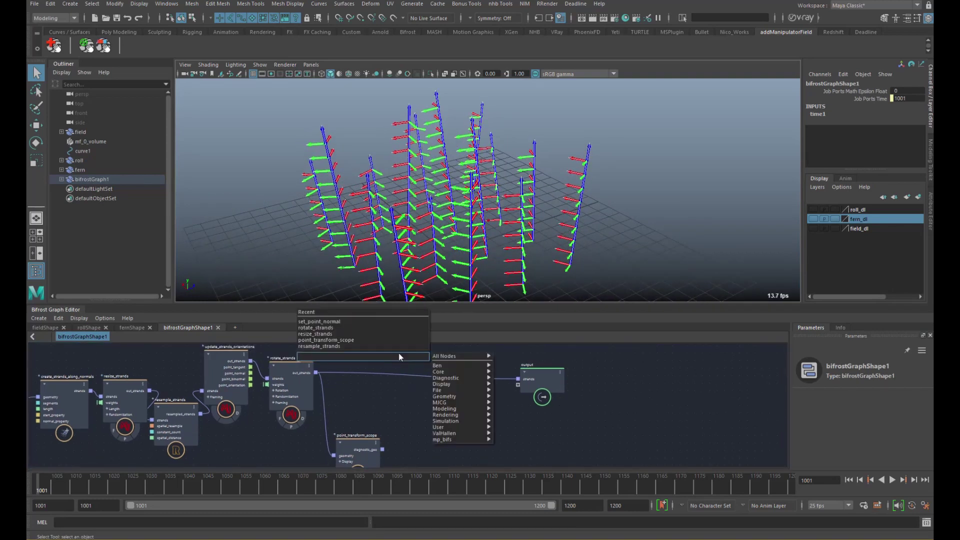
type("compound")
key("Return")
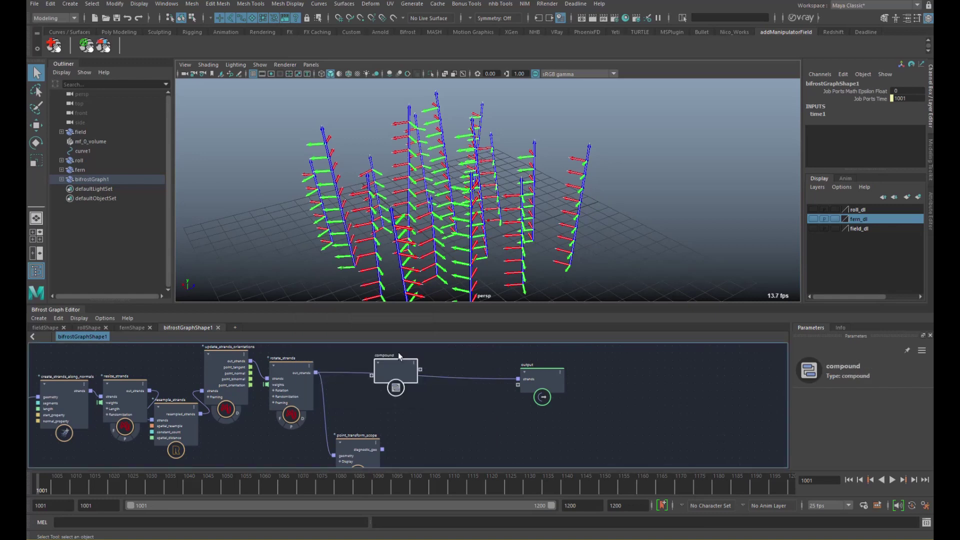
double_click(386, 355)
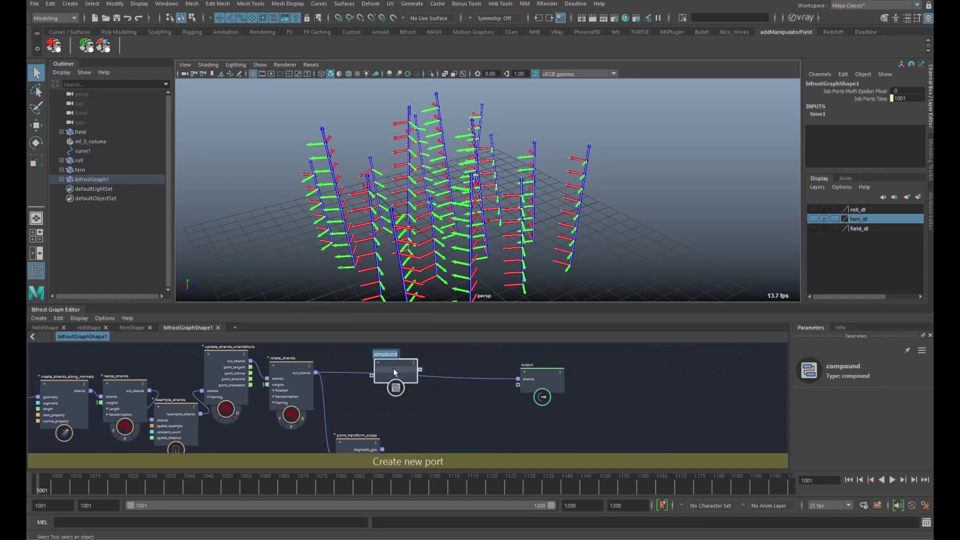
type("each_strand")
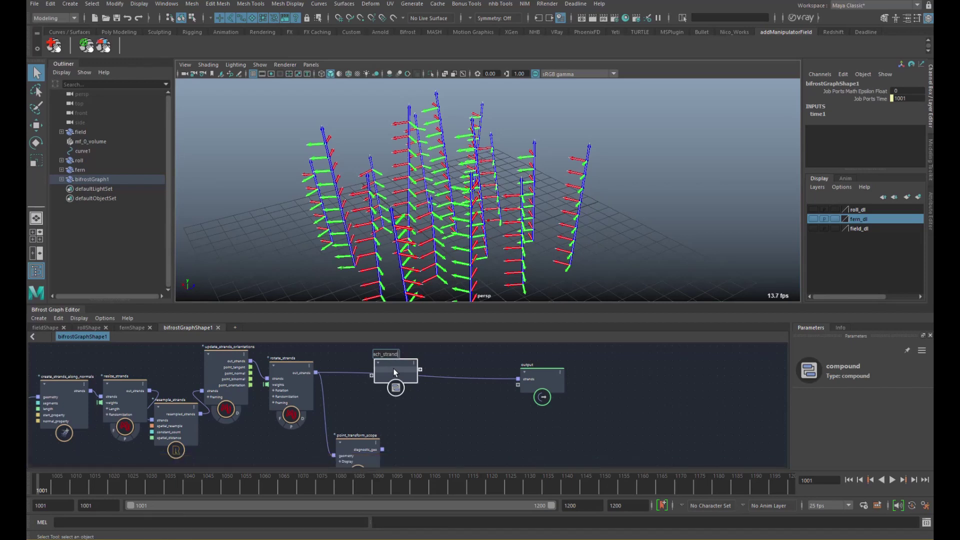
key("Return")
Wire each_strand between rotate_strands and the output's strands port, and pass out_strands straight through to strands inside the compound
left_click_drag(315, 374, 371, 376)
left_click_drag(420, 370, 518, 380)
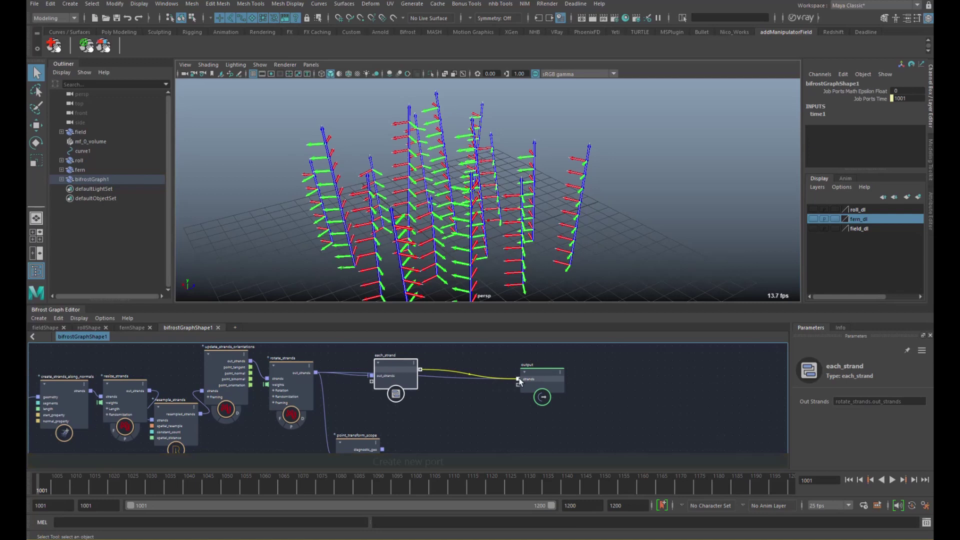
double_click(394, 366)
left_click_drag(245, 405, 591, 404)
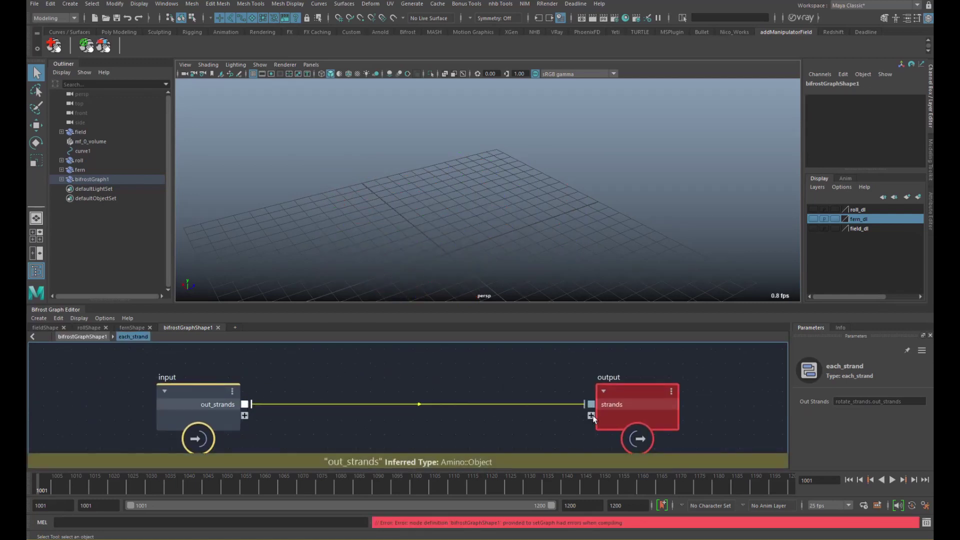
Inside each_strand, add a get_strands_structure node above the pass-through connection and feed it the input's out_strands
left_click_drag(207, 415, 136, 415)
left_click(298, 382)
key("Tab")
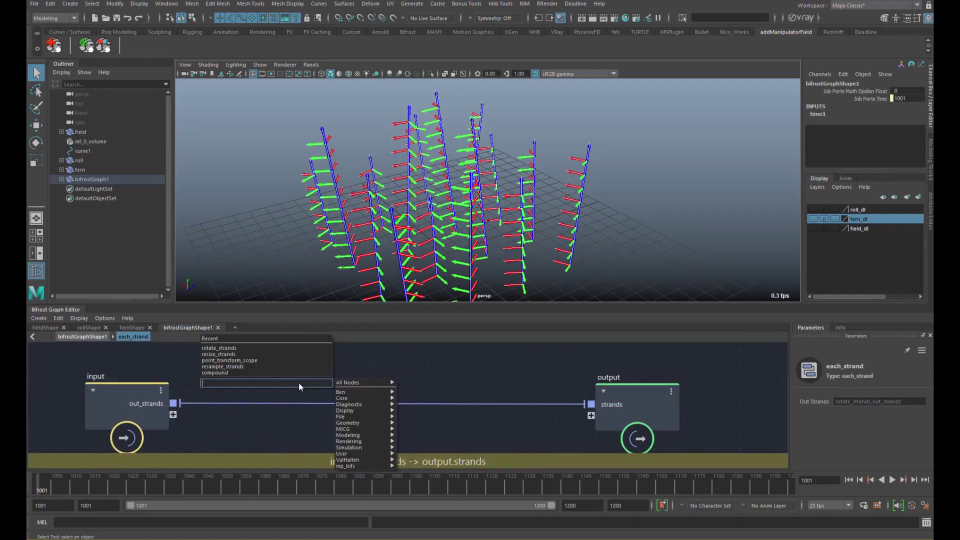
type("structure")
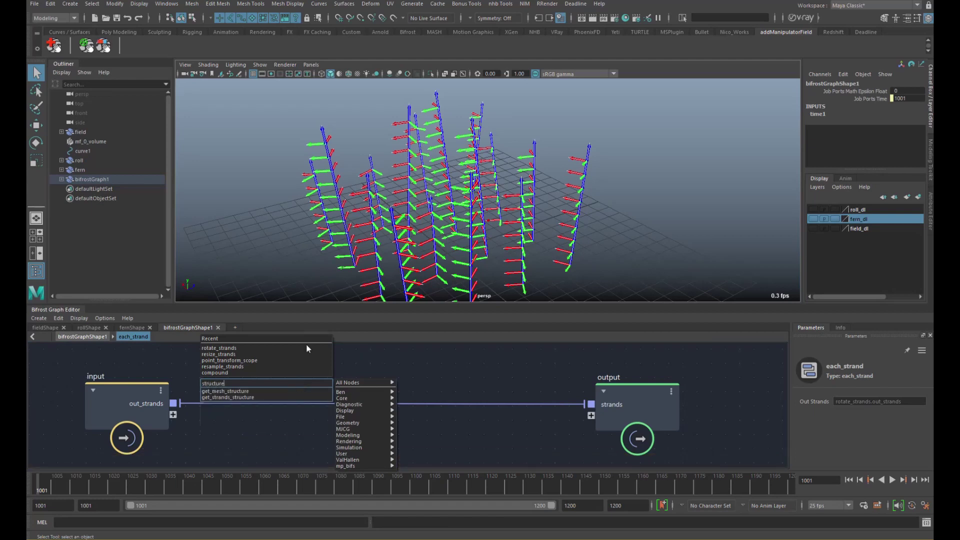
left_click(237, 397)
left_click_drag(175, 403, 231, 401)
left_click_drag(263, 378, 250, 340)
middle_click_drag(302, 371, 284, 408, "alt")
scroll(226, 390, "down", 3)
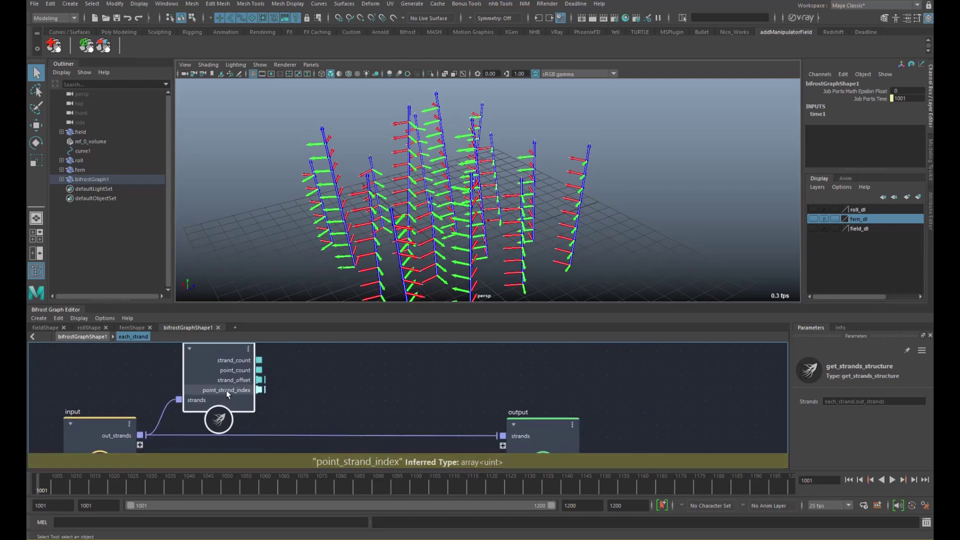
scroll(225, 391, "down", 4)
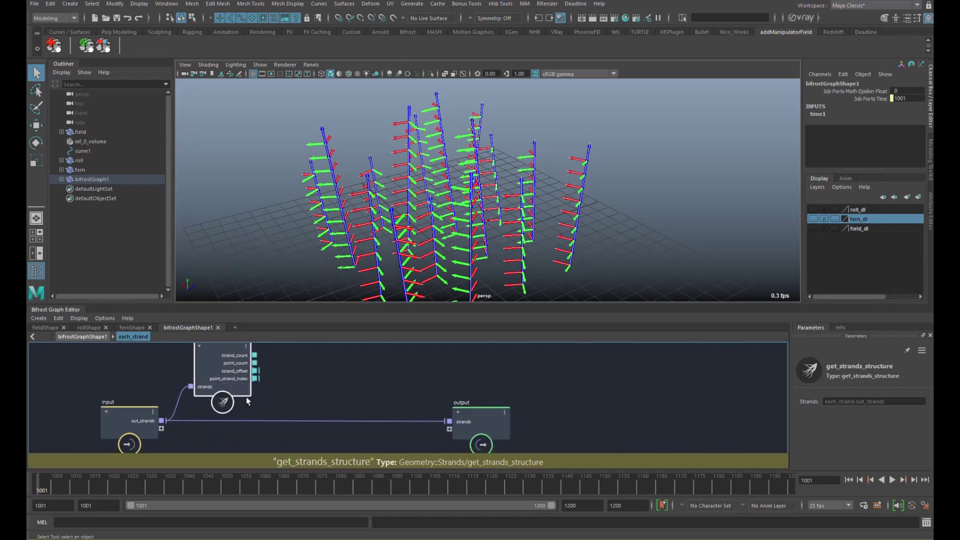
left_click_drag(221, 396, 223, 395)
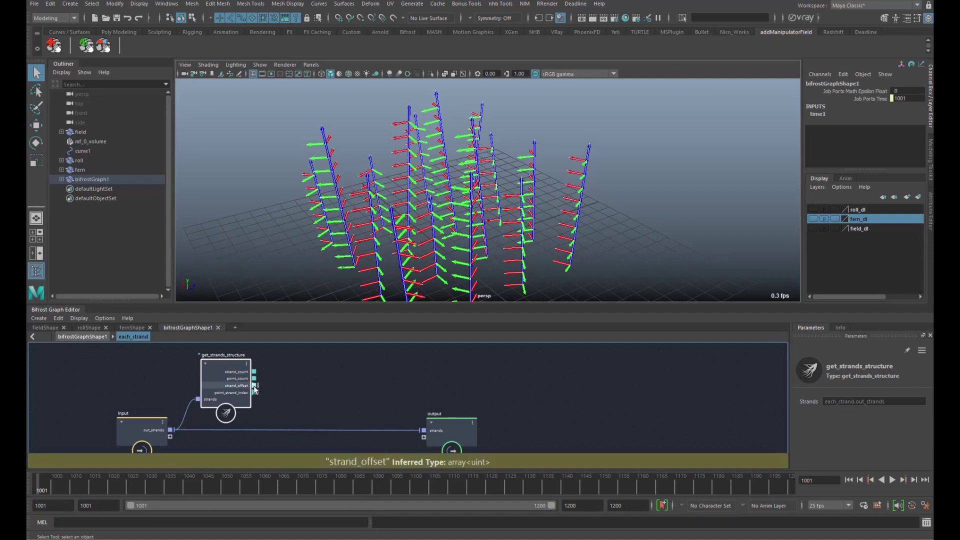
Add a for_each compound beside get_strands_structure and rename it for_each_strand
left_click_drag(390, 264, 473, 239, "alt")
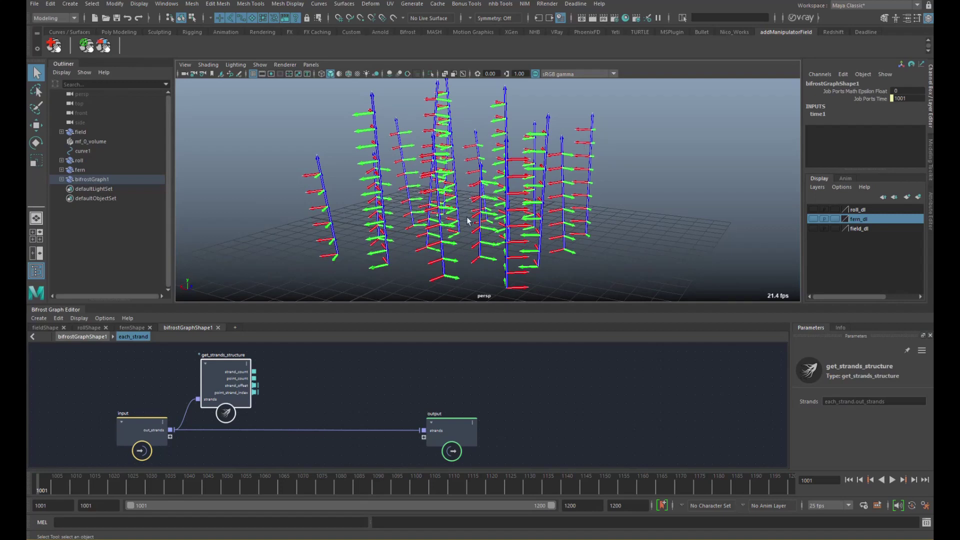
key("Tab")
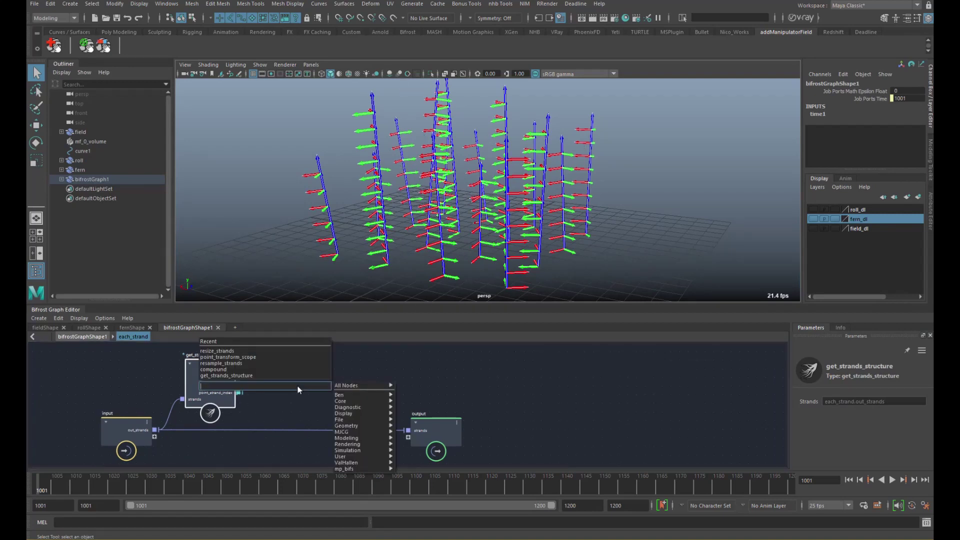
type("for")
key("Down")
key("Return")
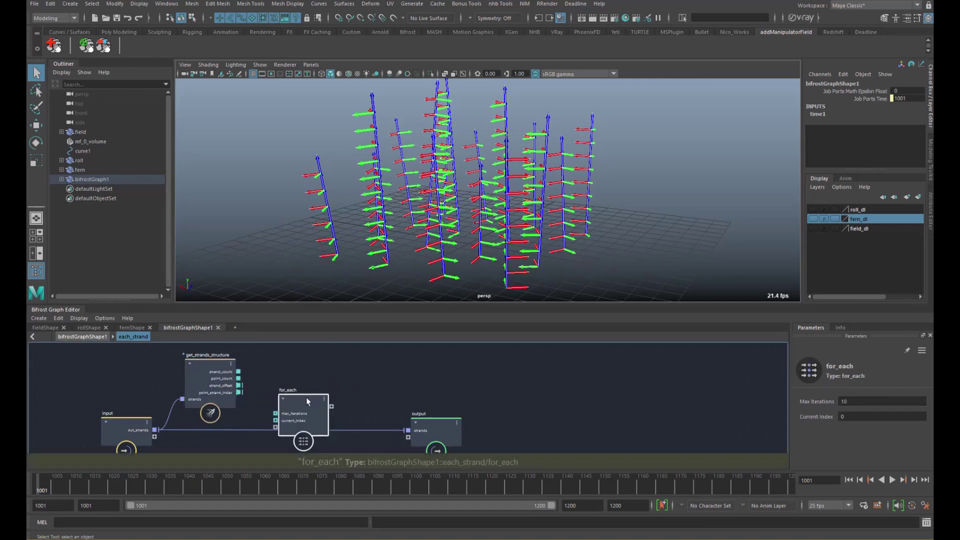
left_click_drag(306, 397, 316, 386)
double_click(305, 379)
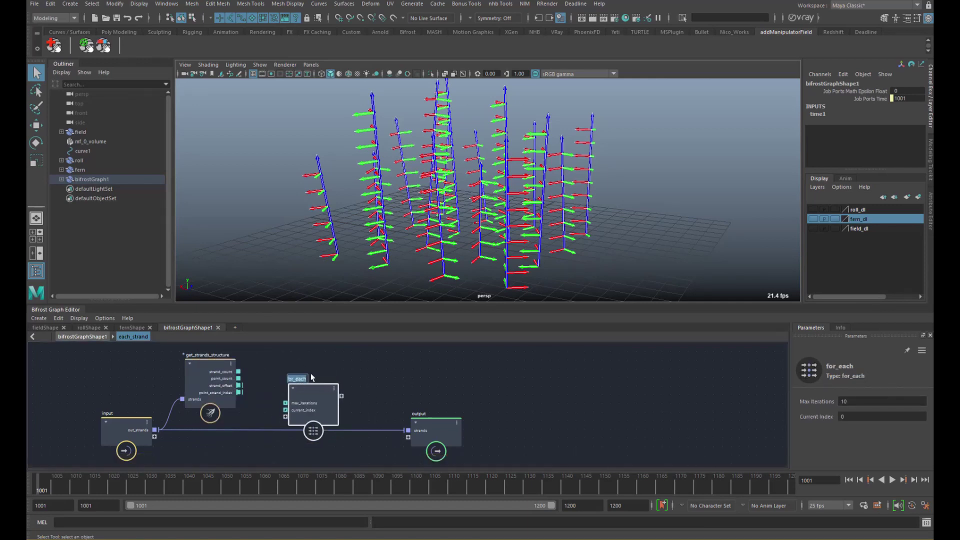
key("Return")
middle_click_drag(323, 392, 315, 382, "alt")
left_click_drag(313, 380, 312, 375)
middle_click_drag(259, 366, 250, 377, "alt")
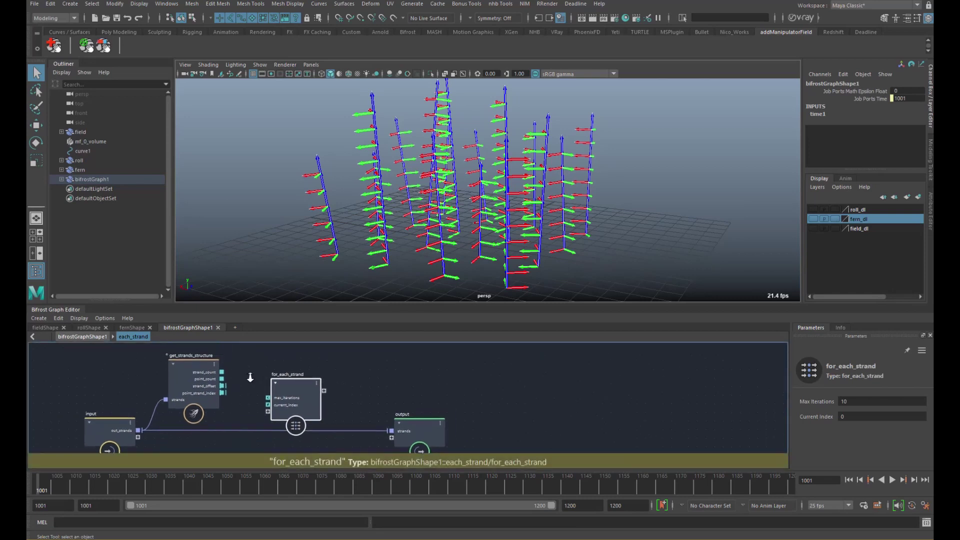
Connect strand_count to max_iterations of for_each_strand, and add strand_offset and out_strands as inputs to the loop
scroll(250, 377, "up", 1)
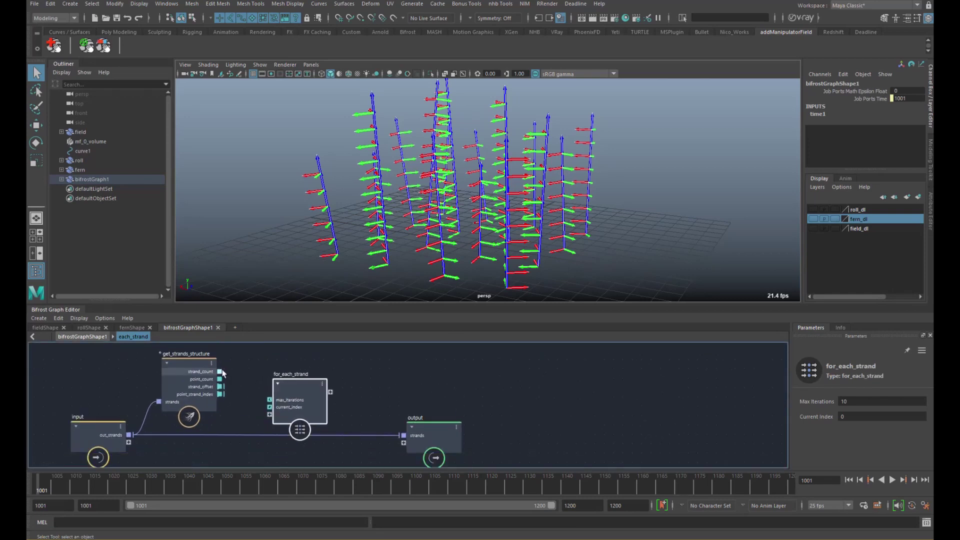
left_click_drag(271, 397, 270, 400)
left_click_drag(219, 369, 271, 393)
left_click_drag(129, 417, 269, 400)
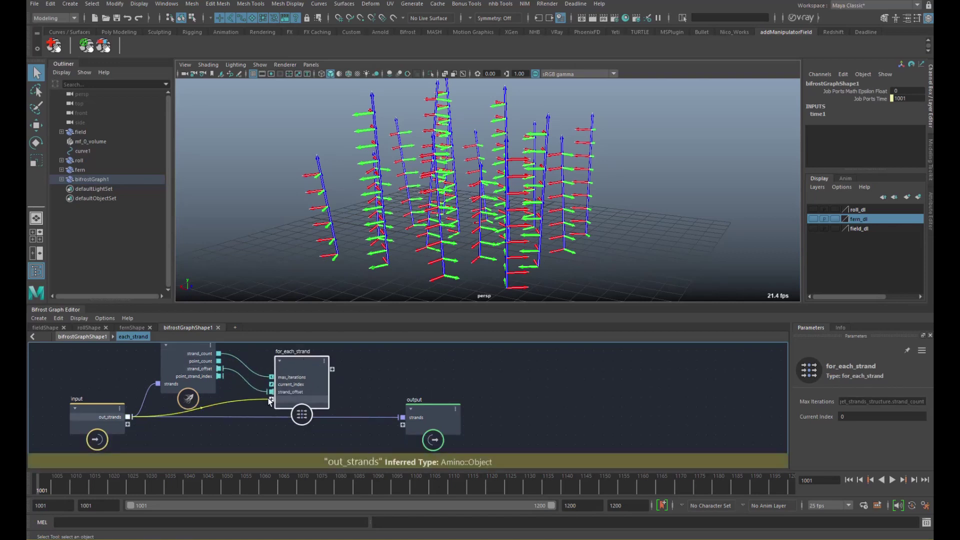
Inside for_each_strand, add access_offset_array and connect current_index to its index and strand_offset to its offset_array
double_click(310, 399)
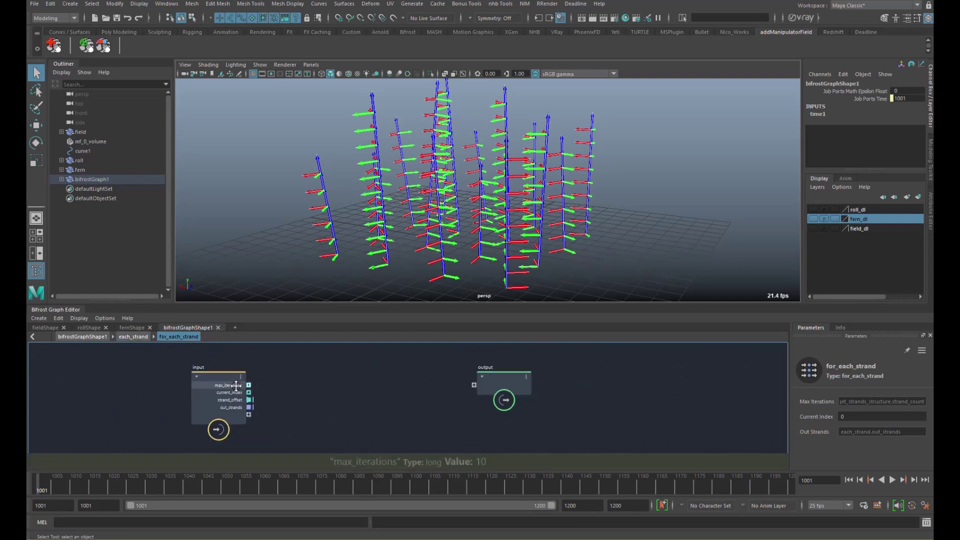
key("Tab")
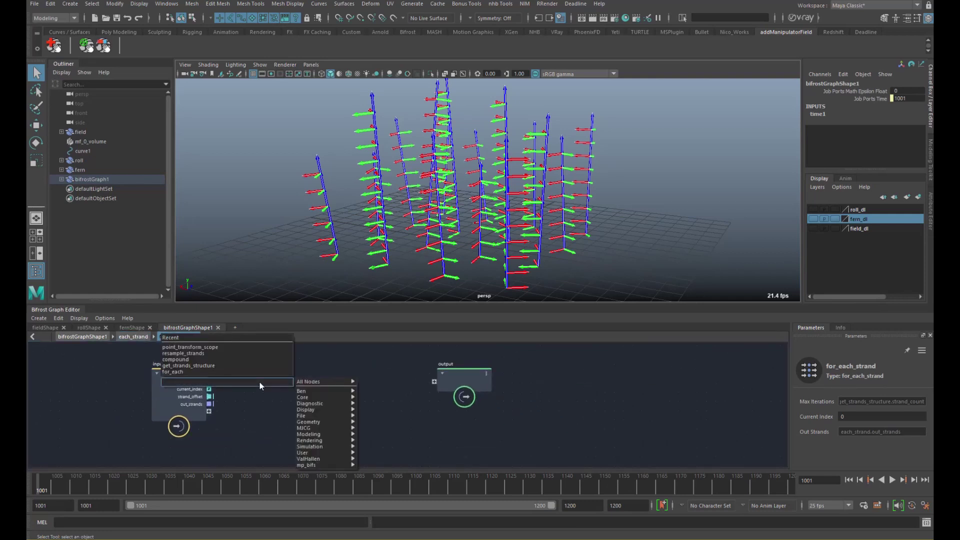
type("acces")
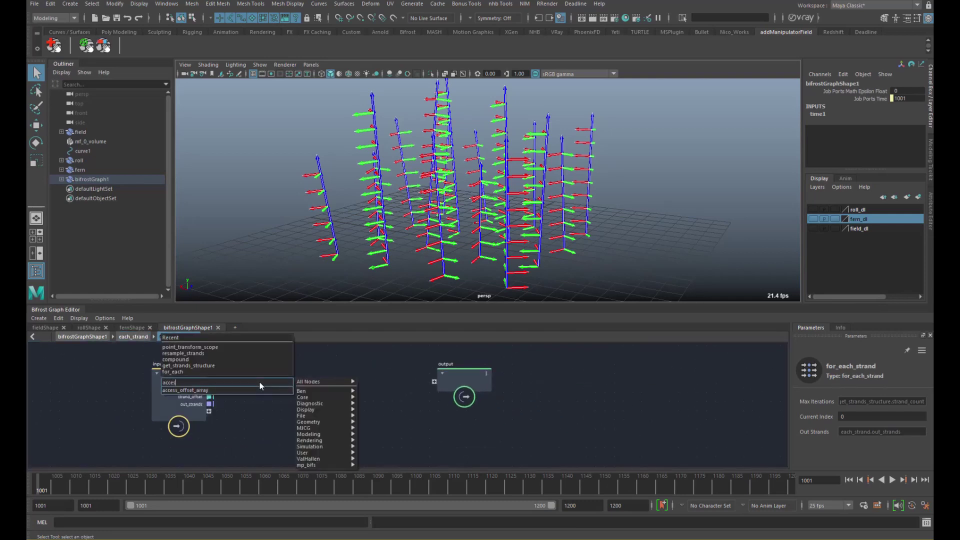
left_click(213, 391)
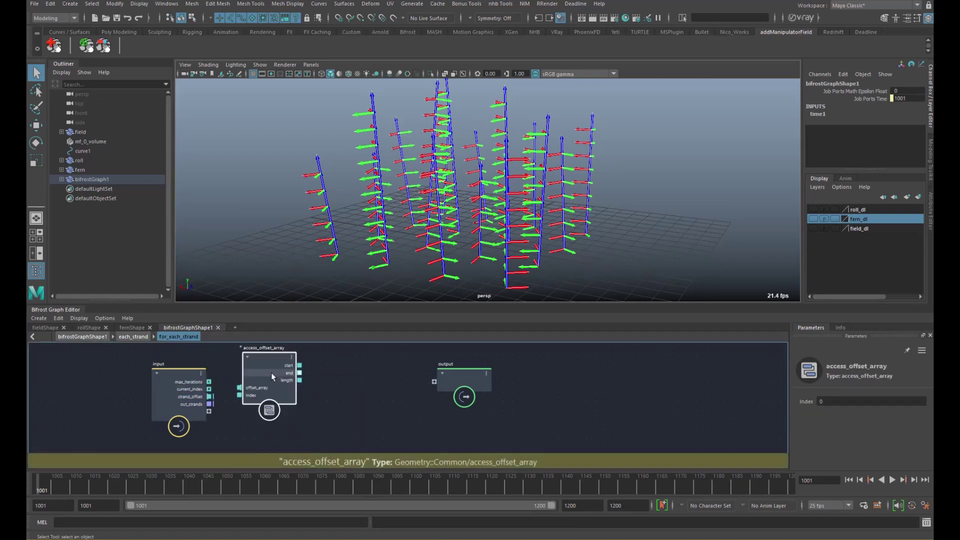
middle_click_drag(227, 391, 225, 394)
left_click_drag(184, 391, 236, 387)
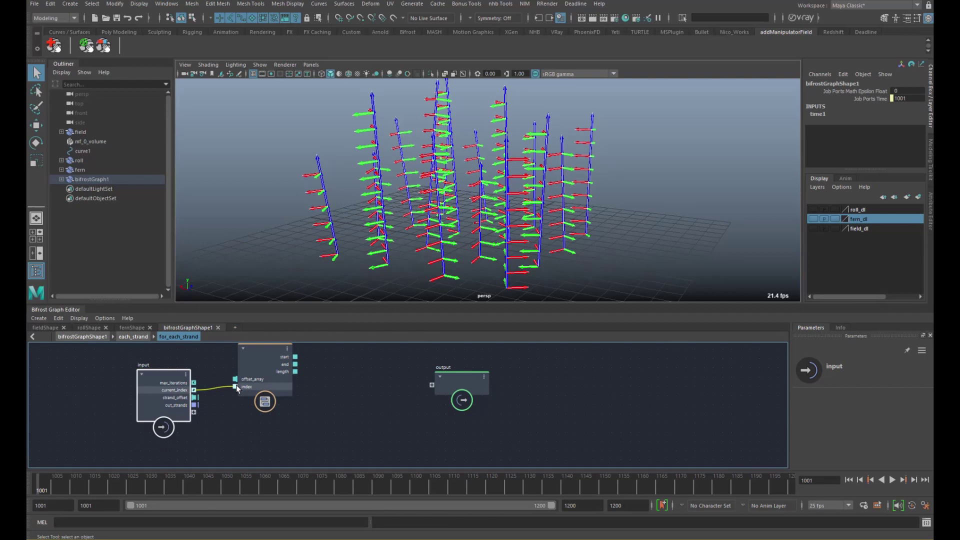
left_click_drag(195, 397, 242, 379)
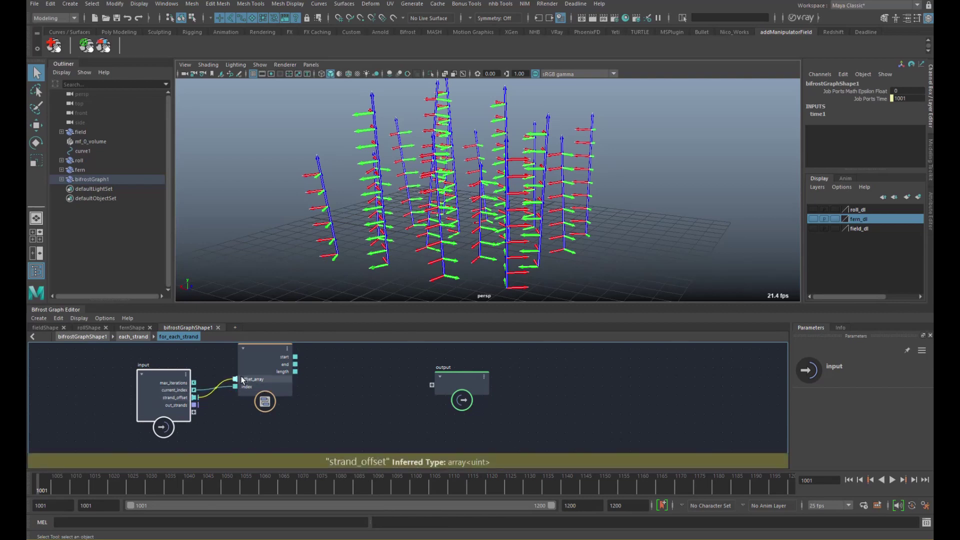
middle_click_drag(296, 354, 272, 365, "alt")
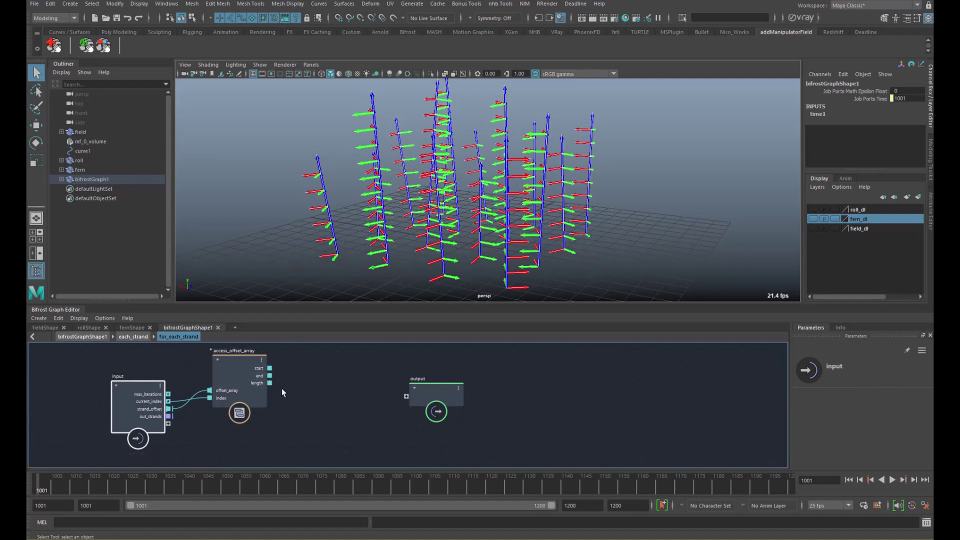
Add a slice_array node and connect access_offset_array's start and end to its start and stop
key("Tab")
type("slice")
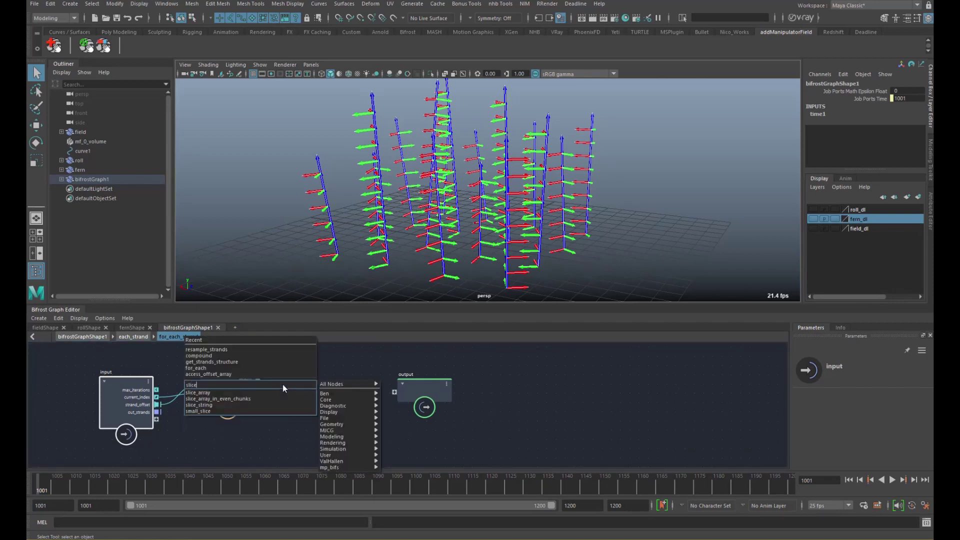
key("Down")
key("Return")
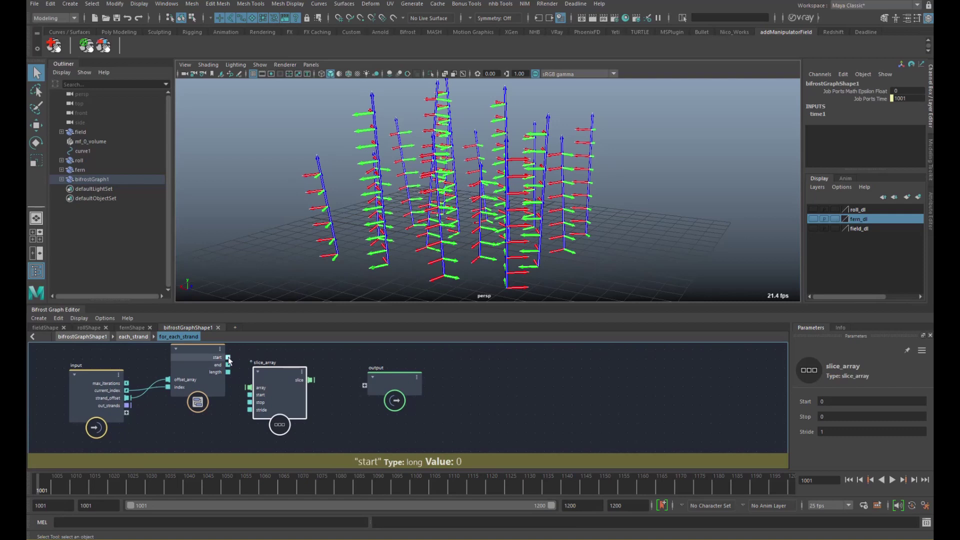
left_click_drag(100, 395, 80, 397)
mouse_move(273, 380)
left_mouse_down()
mouse_move(272, 368)
mouse_move(241, 383)
mouse_move(250, 390)
mouse_move(281, 375)
left_mouse_up()
middle_click_drag(281, 375, 291, 372, "alt")
Add get_point_position fed by out_strands and connect its point_position to the array input of slice_array
key("Tab")
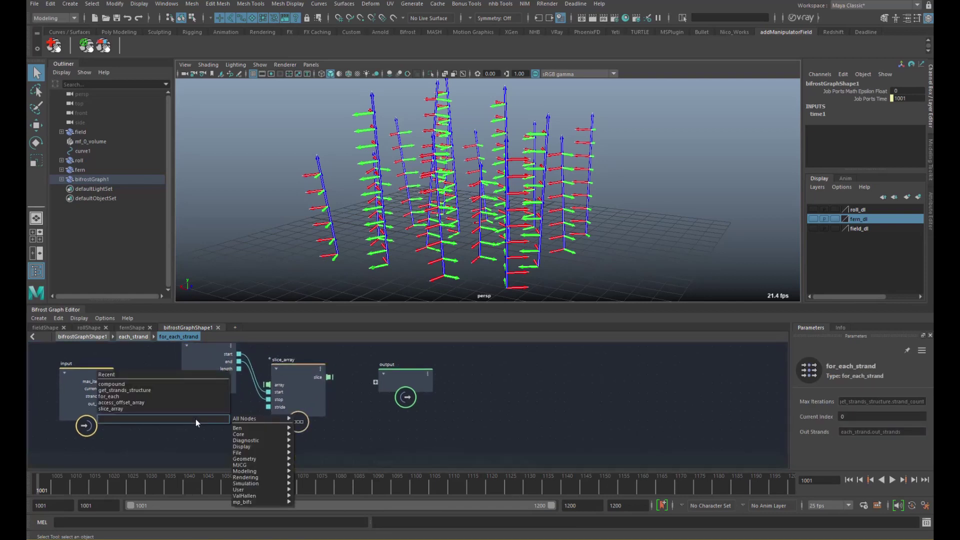
type("gpp")
key("Down")
key("Down")
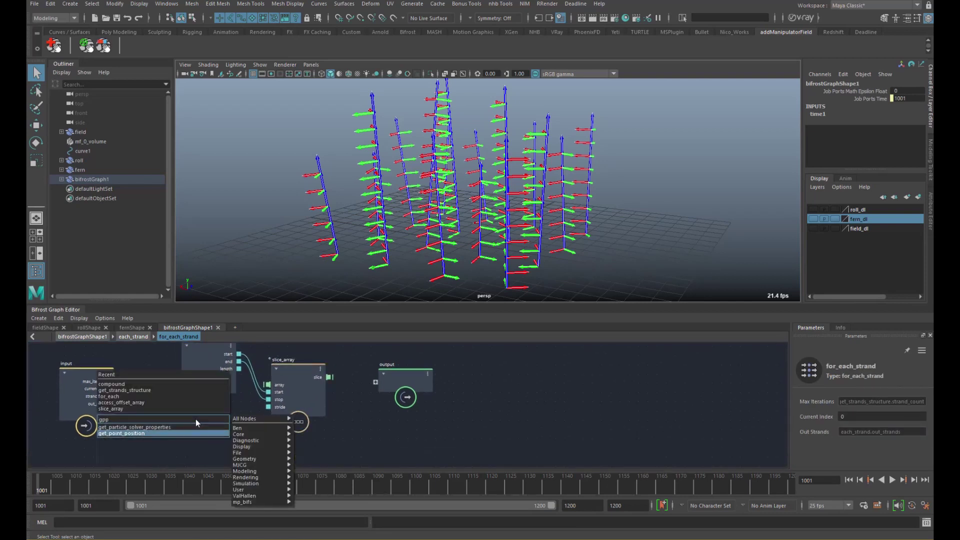
key("Return")
left_click_drag(121, 403, 190, 424)
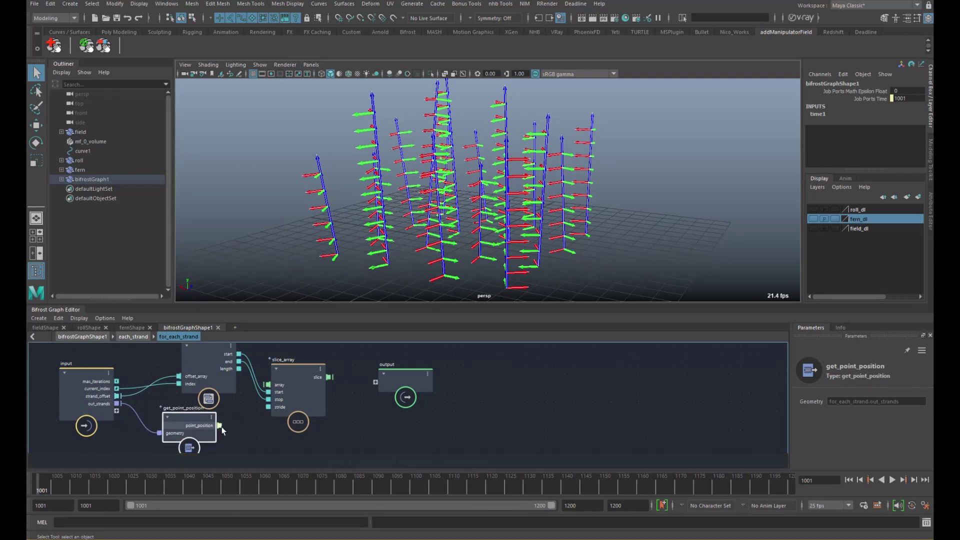
left_click_drag(220, 426, 289, 376)
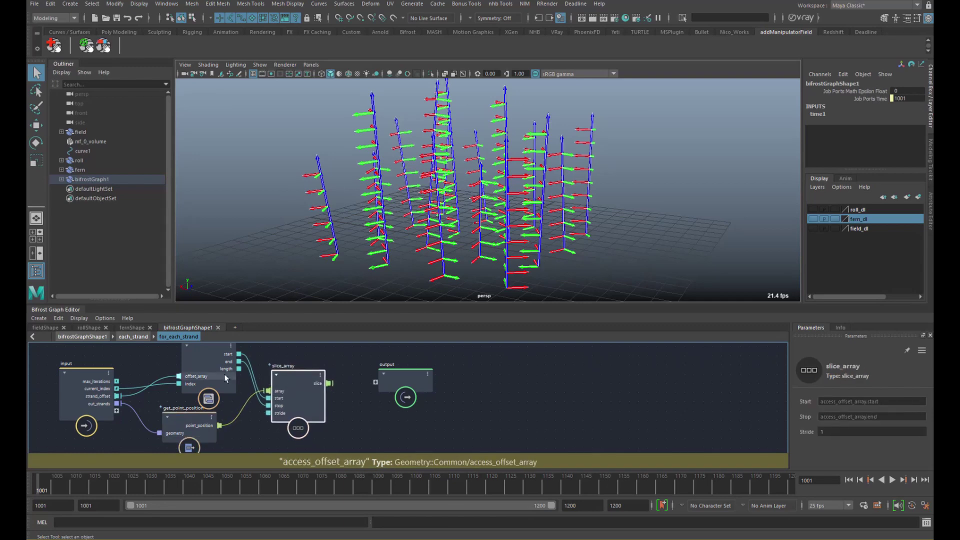
middle_click_drag(208, 370, 200, 378, "alt")
Move the loop's output node further from slice_array and connect slice to it as a new output port
middle_click_drag(274, 370, 221, 360, "alt")
left_click_drag(269, 384, 295, 385)
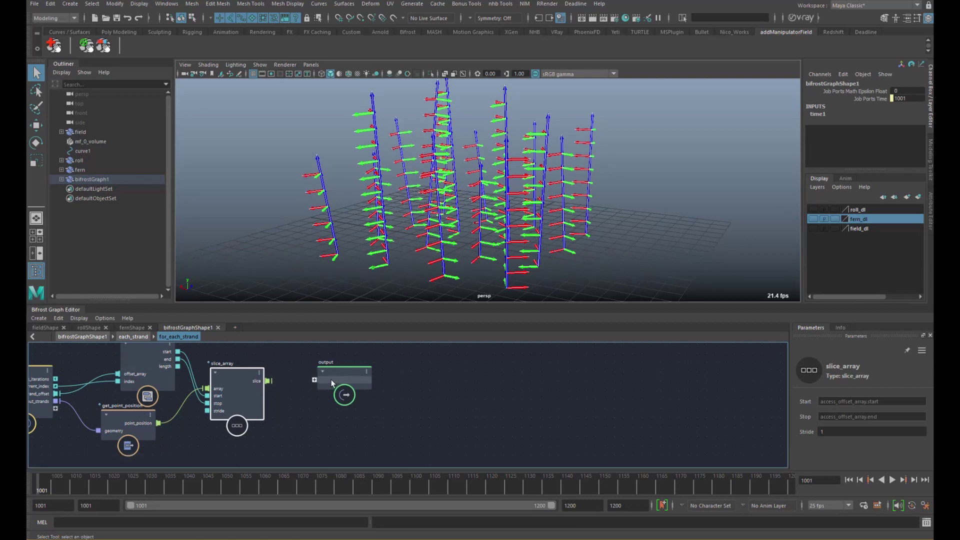
middle_click_drag(333, 381, 351, 373, "alt")
left_click_drag(353, 369, 434, 361)
left_click_drag(289, 373, 417, 376)
scroll(405, 397, "down", 2)
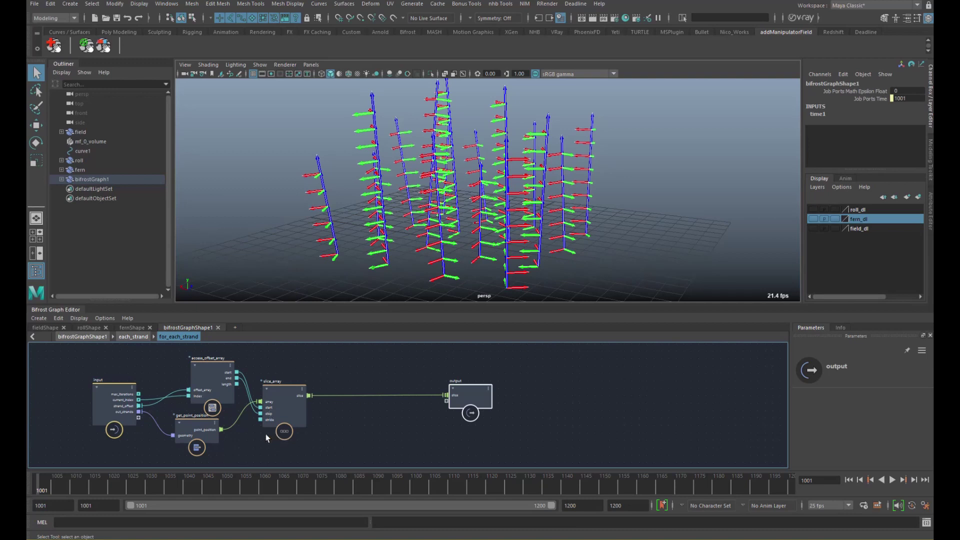
Add a backdrop between slice_array and the loop's output node, moving the output node farther away to make room
middle_click_drag(342, 394, 325, 387)
key("Tab")
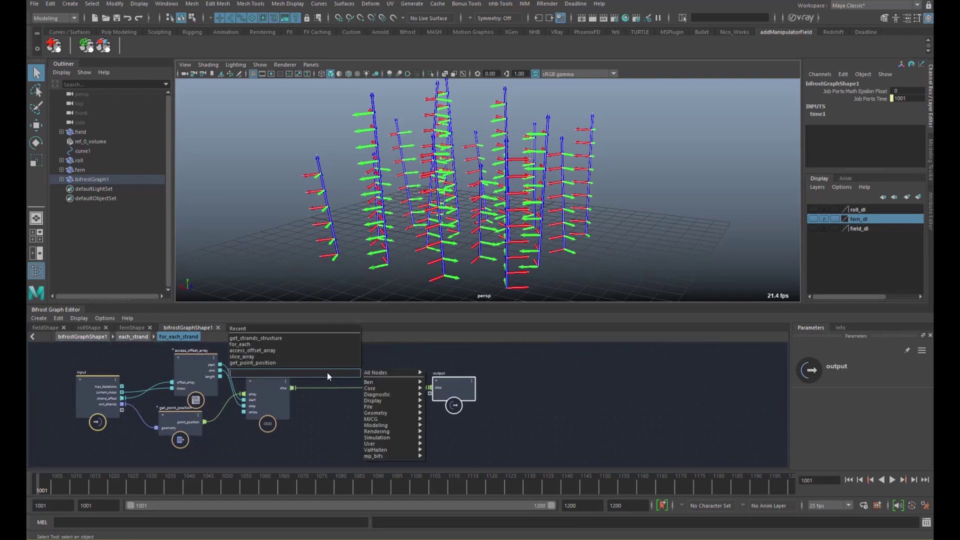
type("back")
key("Return")
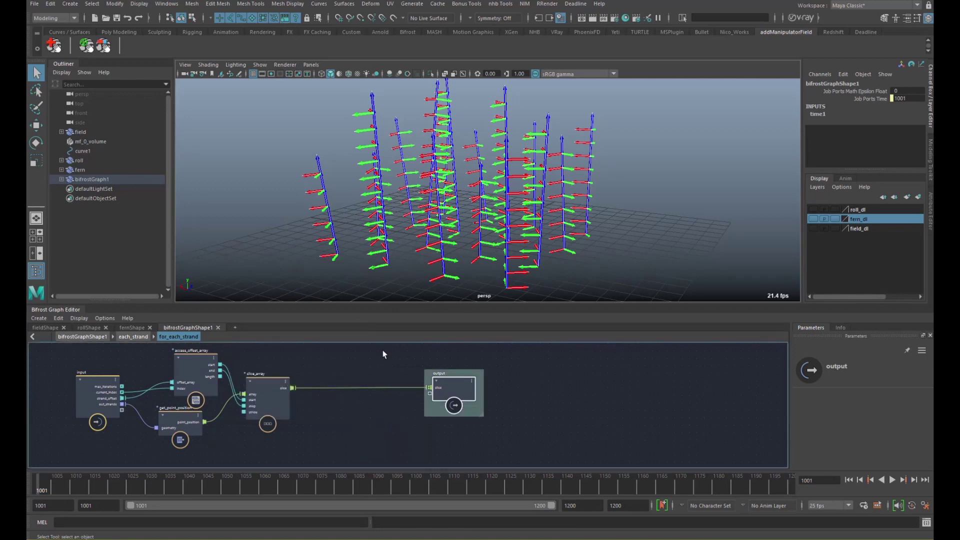
left_click_drag(468, 413, 529, 387)
left_click_drag(376, 374, 391, 377)
middle_click_drag(305, 392, 341, 388, "alt")
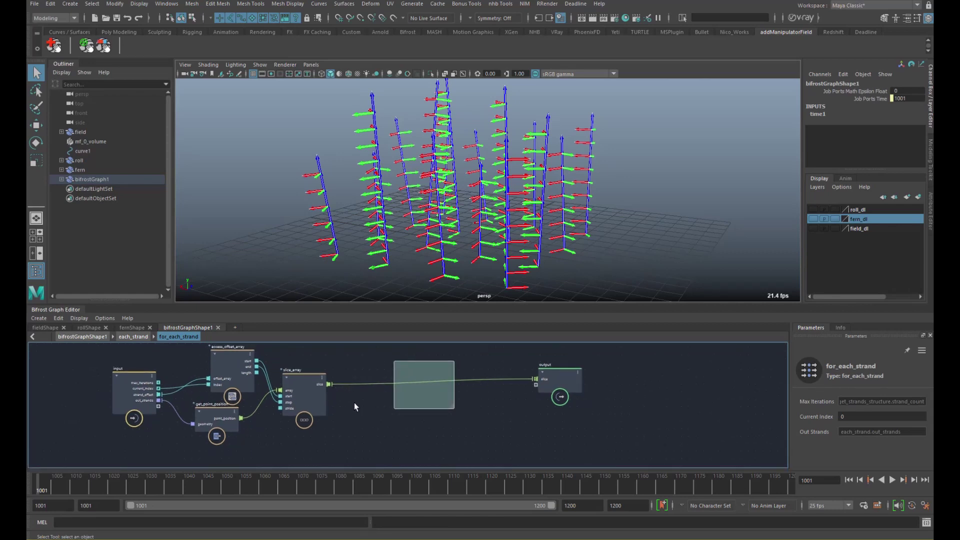
middle_click_drag(359, 388, 342, 404, "alt")
right_click_drag(341, 404, 312, 399, "alt")
middle_click_drag(302, 388, 299, 366, "alt")
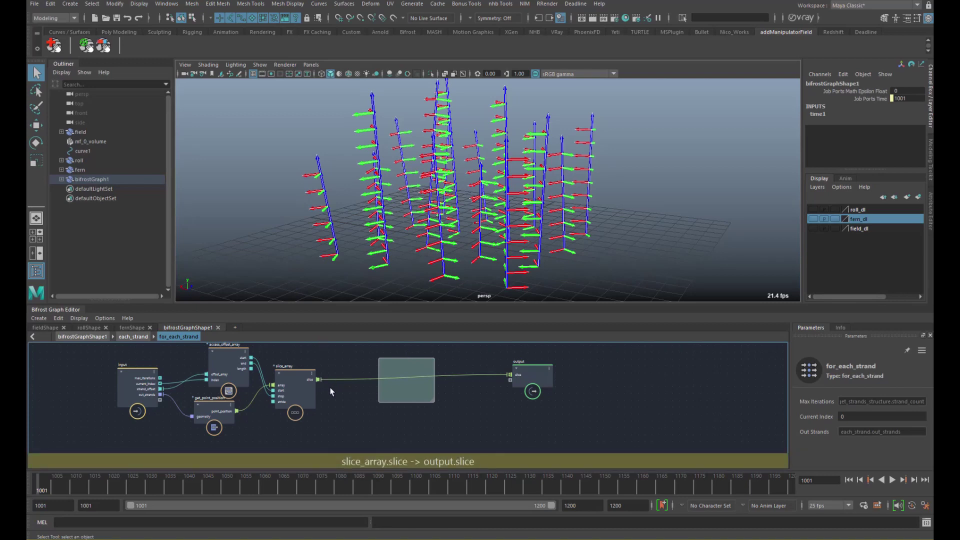
left_click_drag(537, 383, 543, 390)
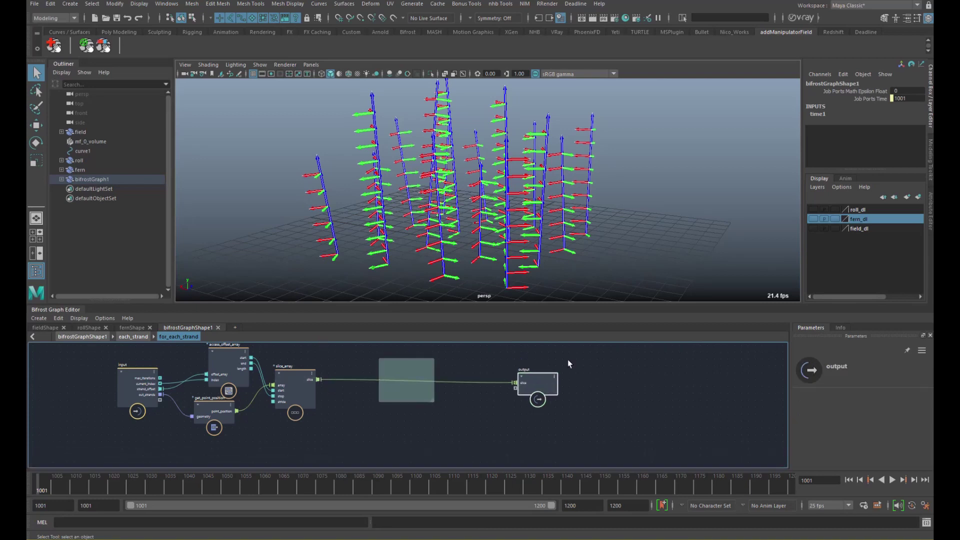
Examine the points and orientation axes along individual strands, and the loop nodes that fetch and slice their positions
middle_click_drag(585, 165, 494, 173, "alt")
right_click_drag(494, 176, 594, 165, "alt")
left_click_drag(593, 165, 497, 190, "alt")
right_click_drag(497, 190, 546, 146, "alt")
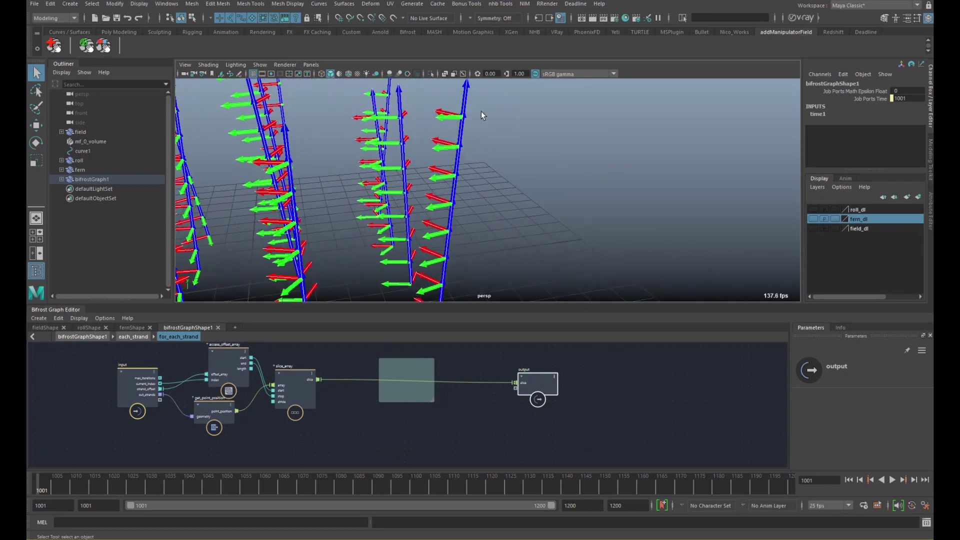
left_click_drag(547, 145, 511, 119, "alt")
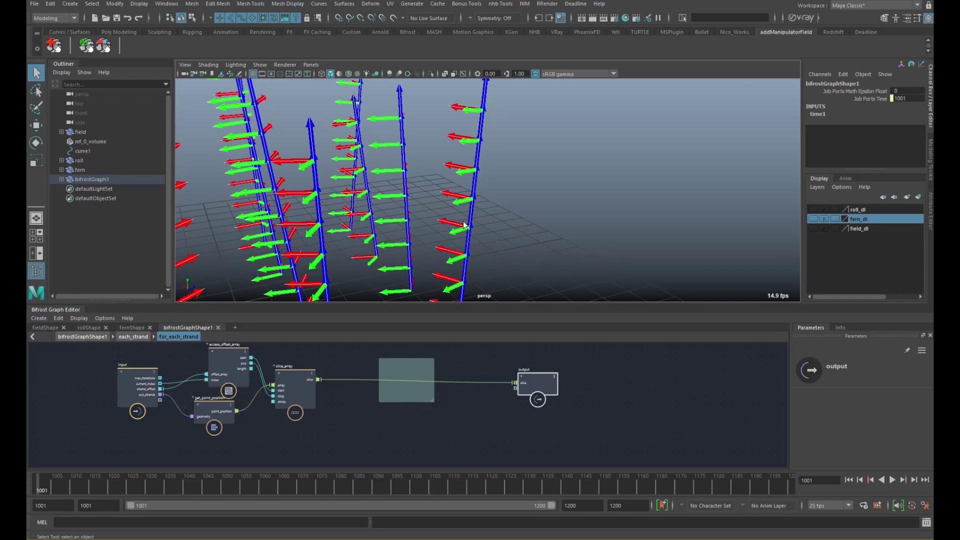
left_click_drag(469, 223, 463, 224, "alt")
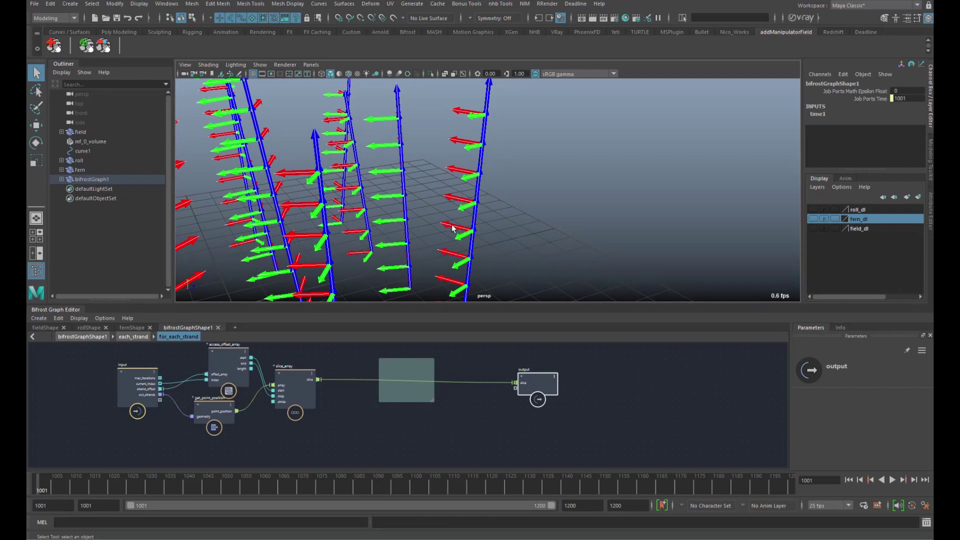
left_click_drag(473, 222, 461, 204, "alt")
scroll(475, 176, "down", 2)
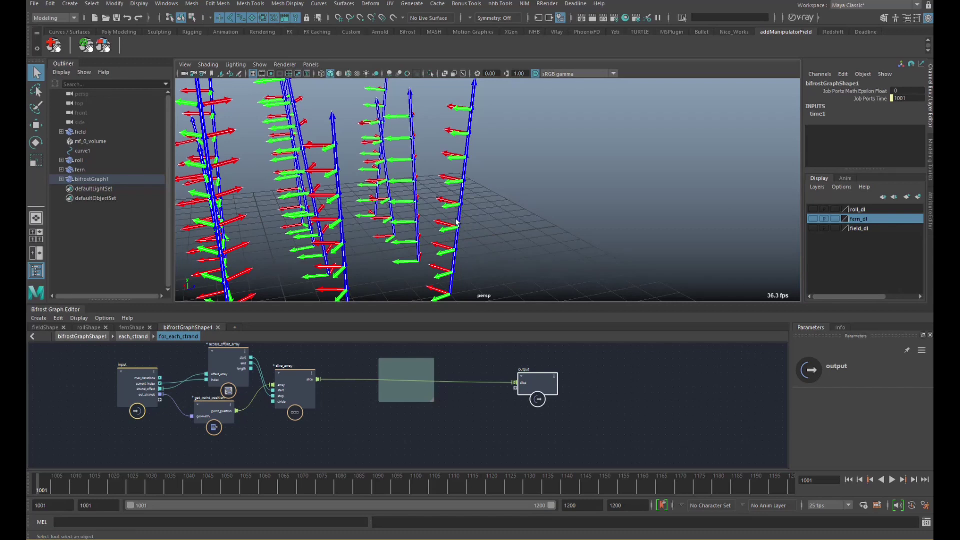
scroll(211, 410, "up", 3)
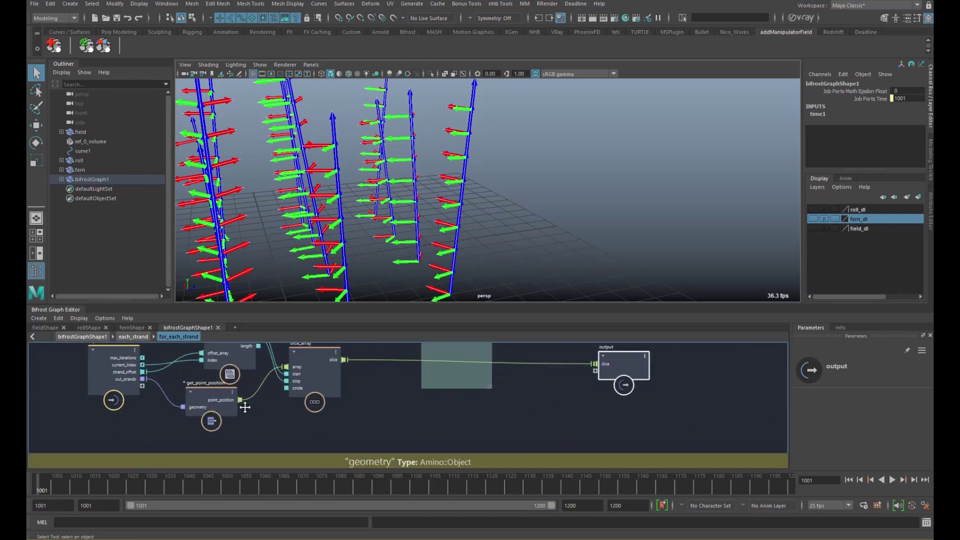
left_click(210, 409)
scroll(215, 415, "down", 3)
middle_click_drag(199, 423, 213, 408, "alt")
left_click(139, 372)
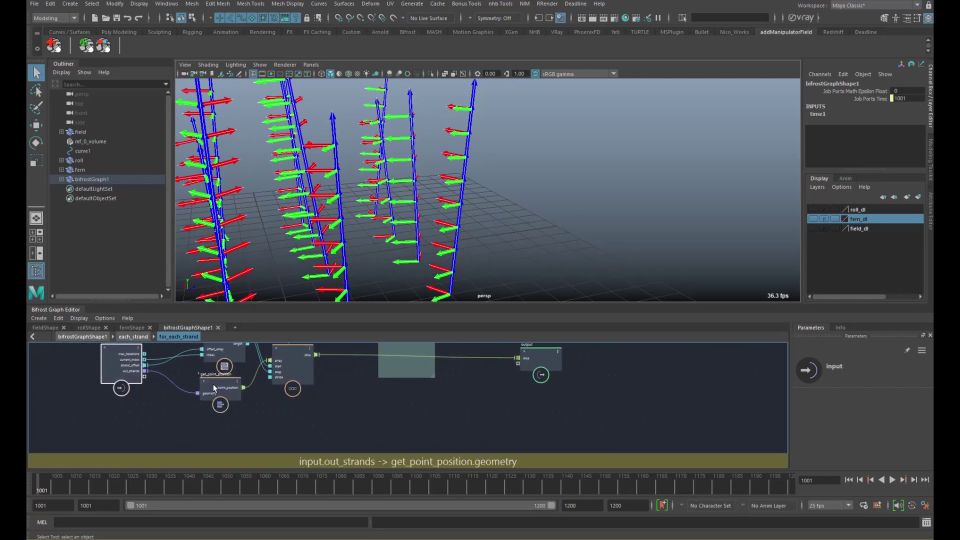
scroll(213, 385, "down", 1)
left_click(224, 370)
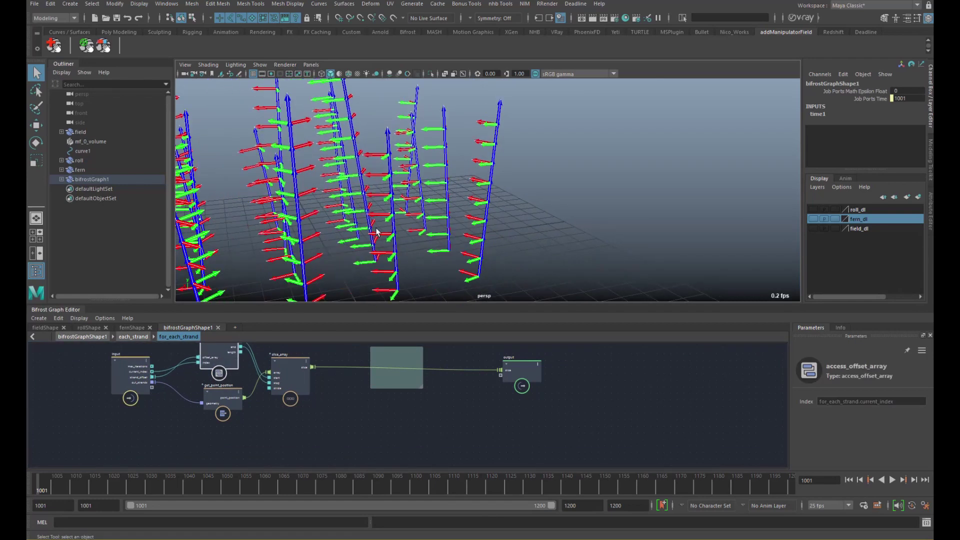
Add get_point_normal and get_point_binormal nodes below get_point_position
key("Tab")
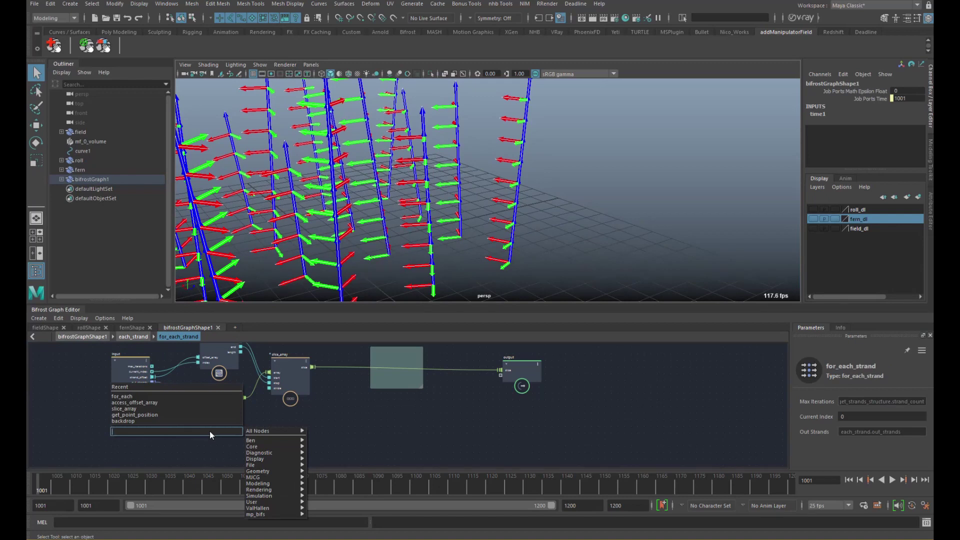
type("no")
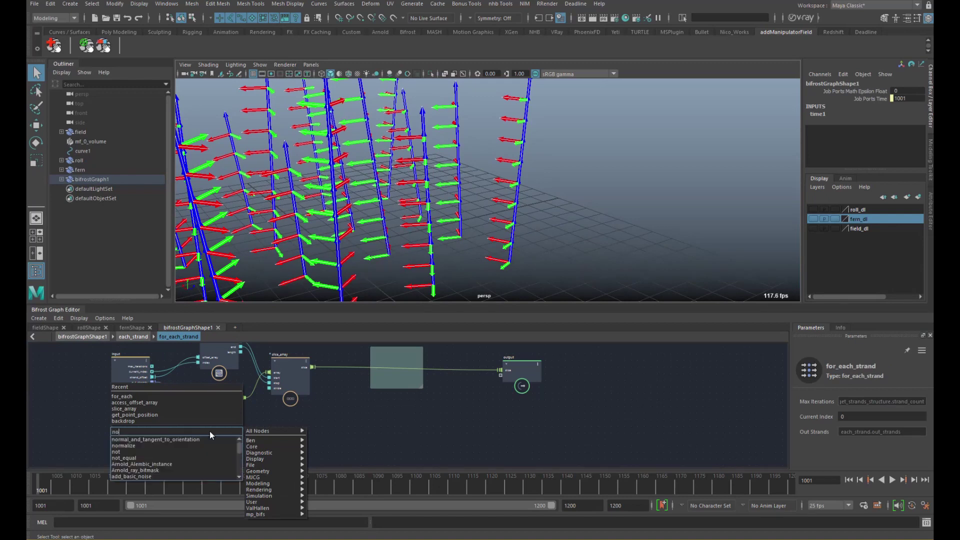
key("BackSpace")
key("BackSpace")
type("gpn")
key("Return")
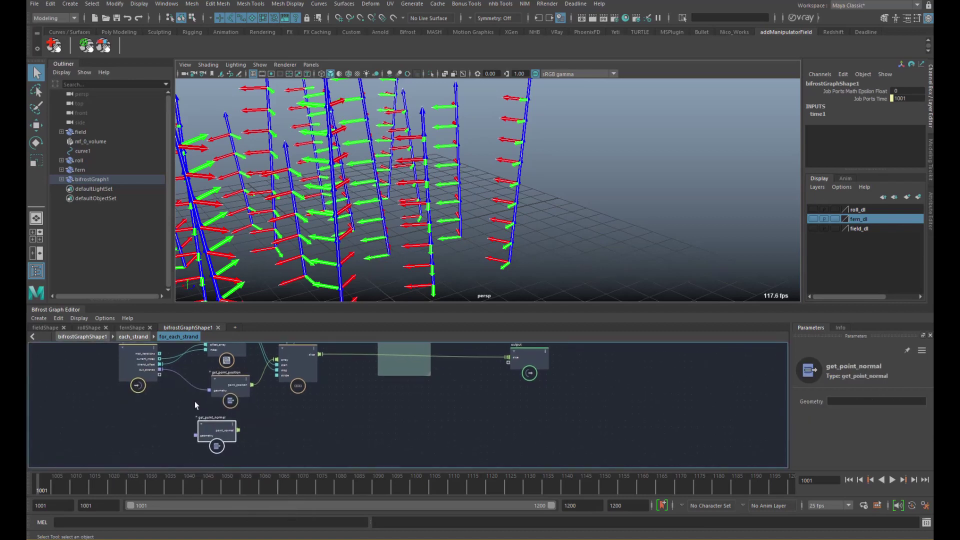
left_click(188, 434)
key("Tab")
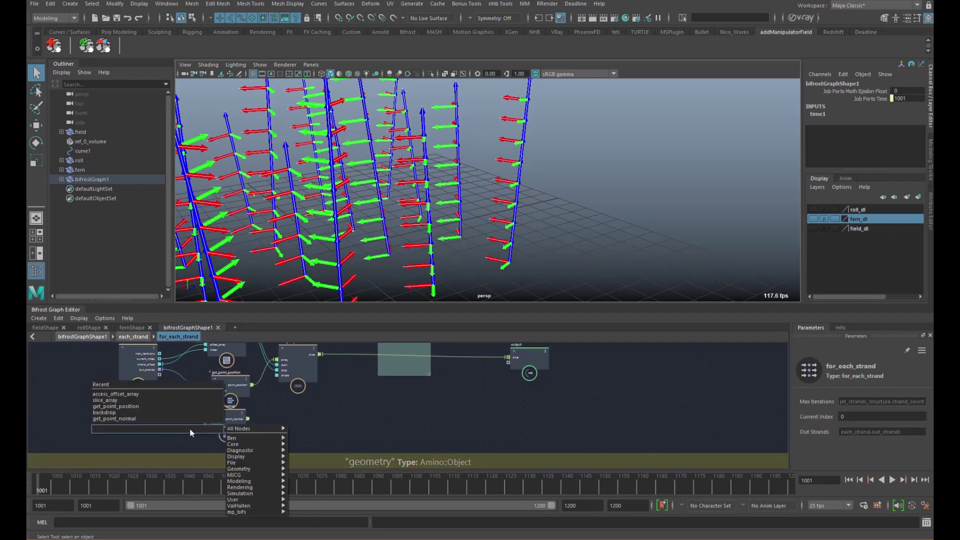
type("gpb")
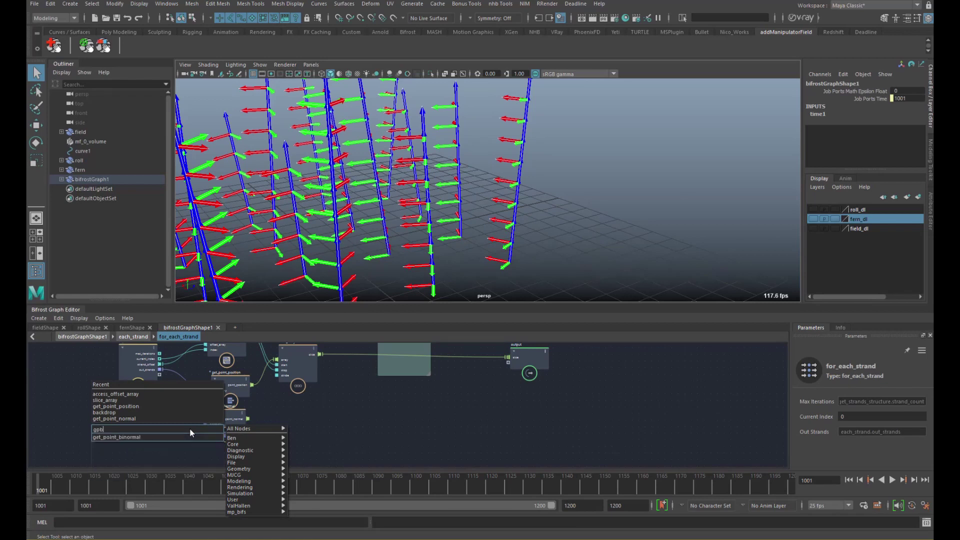
key("Return")
middle_click_drag(220, 408, 214, 406, "alt")
left_click_drag(196, 438, 226, 442)
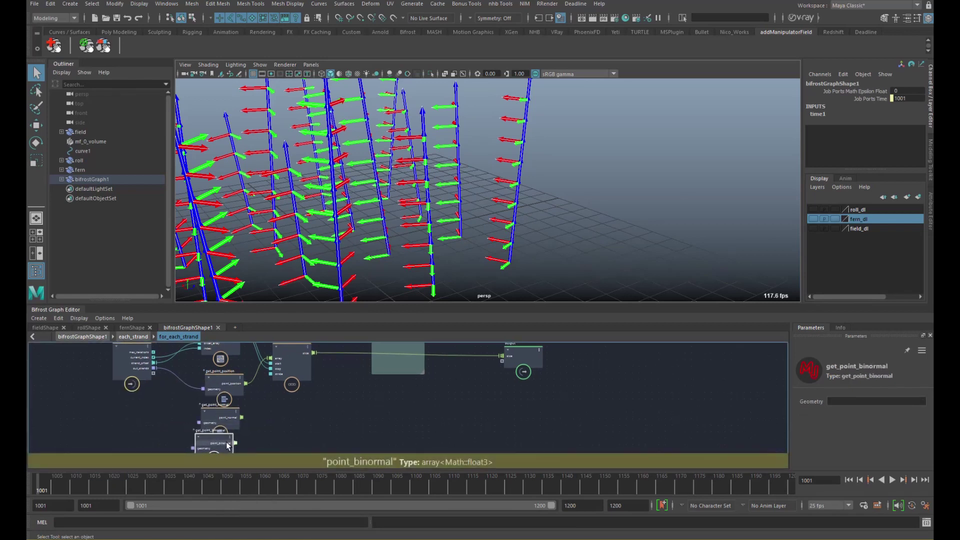
Reposition the loop's input node and delete the get_point_normal and get_point_binormal nodes
left_click(225, 419)
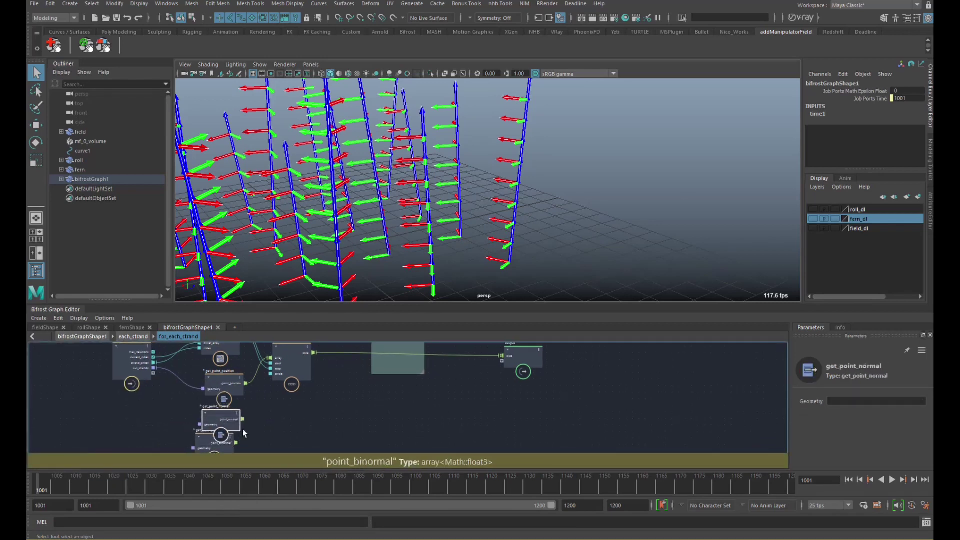
left_click_drag(133, 364, 123, 395)
middle_click_drag(173, 401, 171, 362, "alt")
scroll(184, 369, "up", 3)
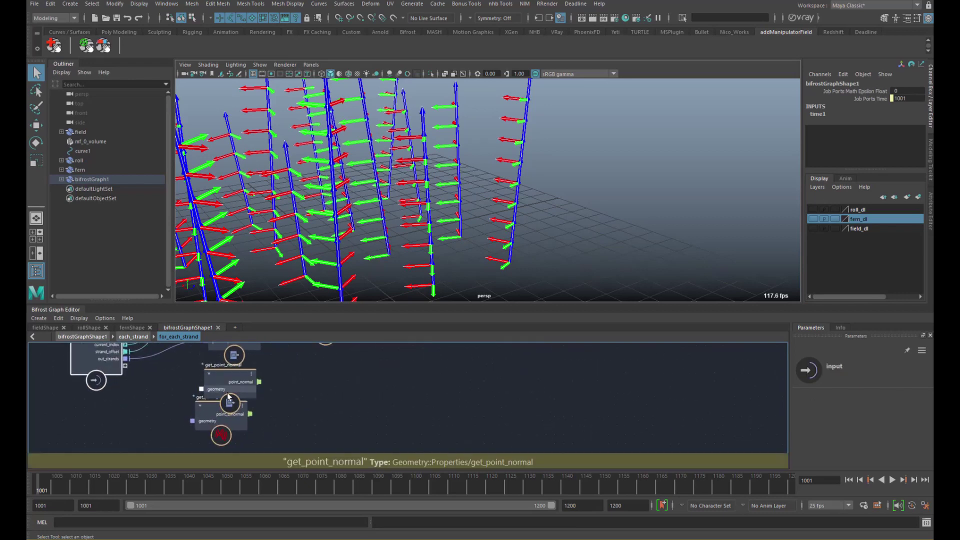
left_click(227, 413)
left_click(231, 386, "shift")
key("Delete")
Add a get_geo_property node below get_point_position and connect out_strands to its geometry input
middle_click_drag(273, 379, 256, 394, "alt")
key("Tab")
type("getgro")
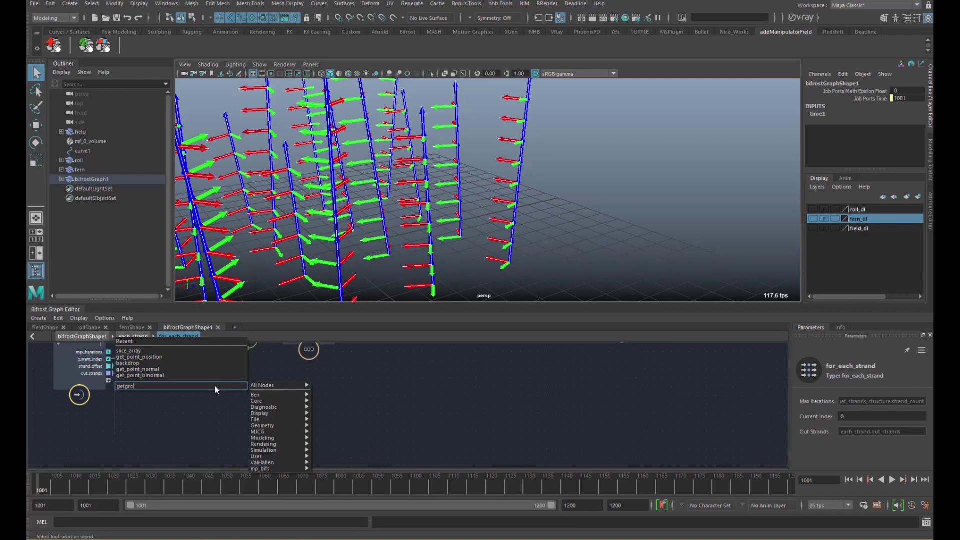
key("BackSpace")
key("BackSpace")
key("BackSpace")
key("BackSpace")
type("opo")
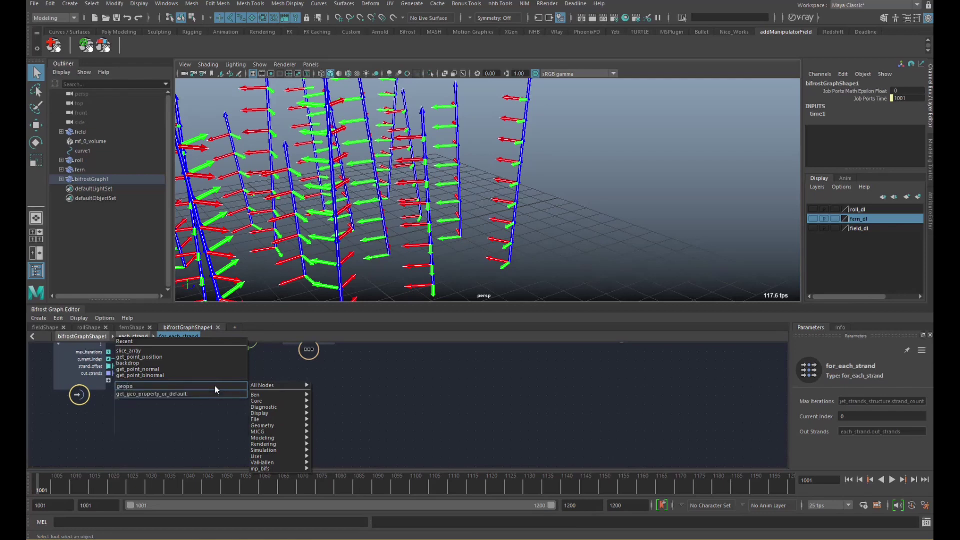
key("BackSpace")
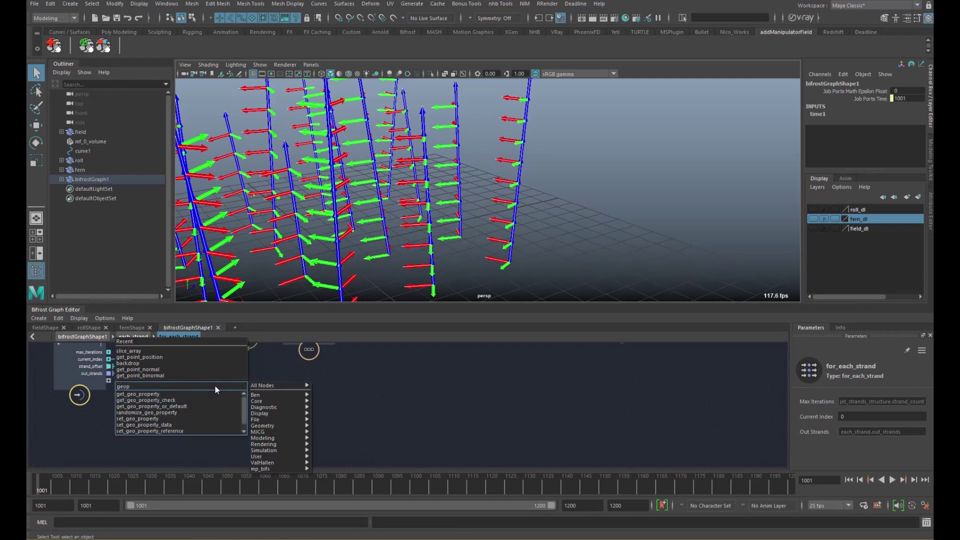
key("Return")
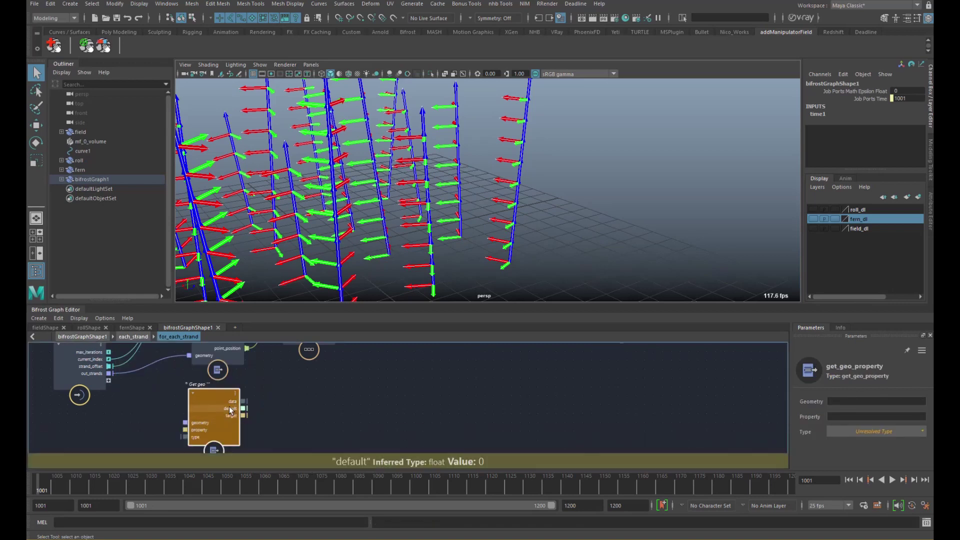
left_click_drag(111, 374, 185, 423)
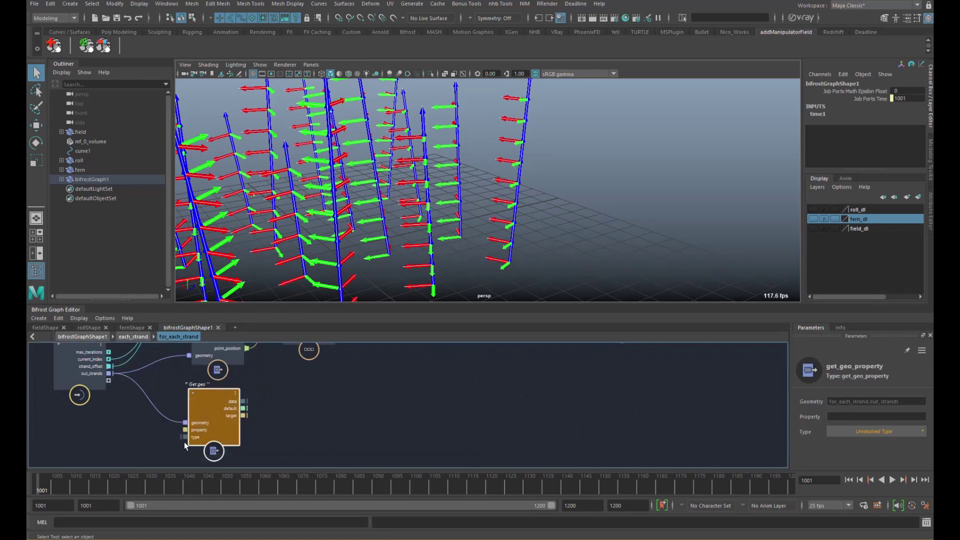
Set the value type of get_geo_property's type port to array<Math::float3>
right_click(184, 438)
mouse_move(247, 451)
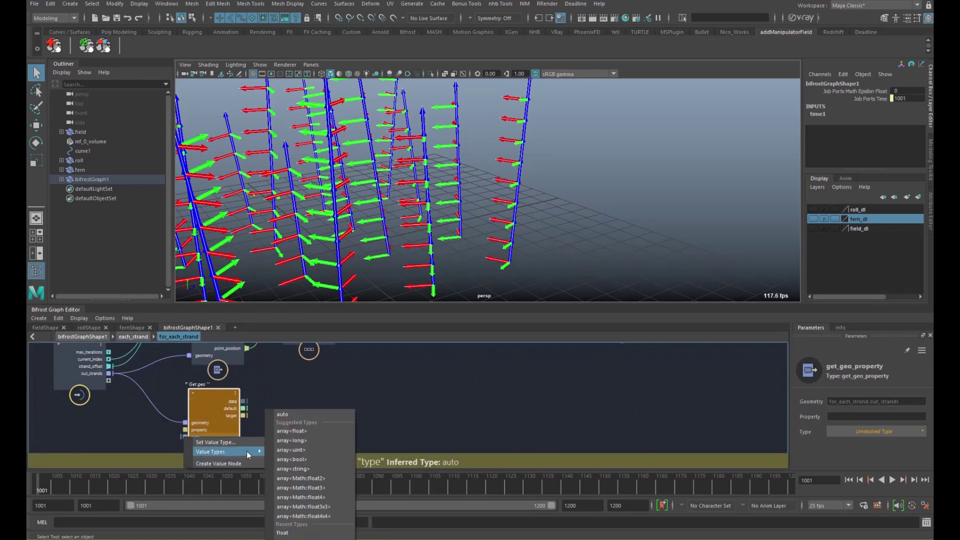
left_click(304, 488)
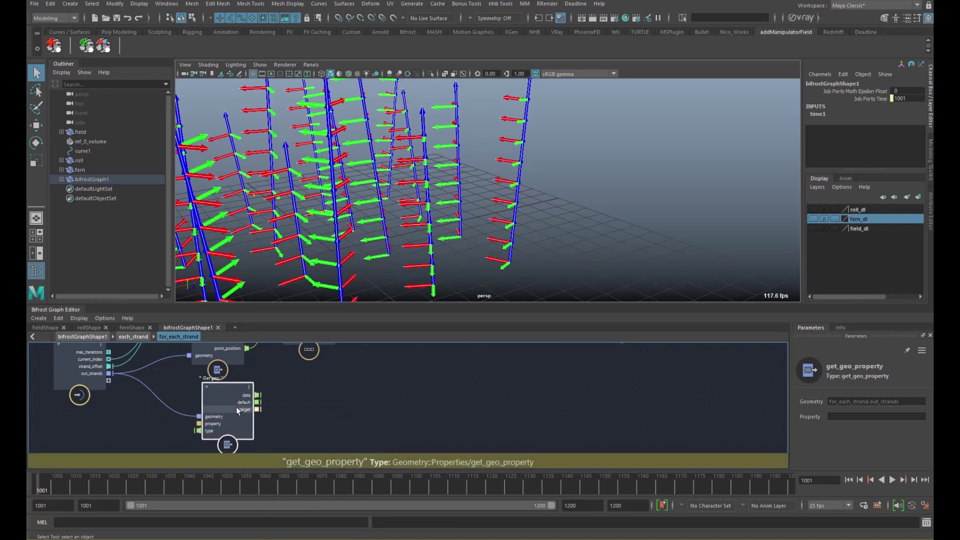
Expose get_geo_property's property as a new input port on for_each_strand and on the each_strand compound
left_click_drag(191, 428, 103, 385)
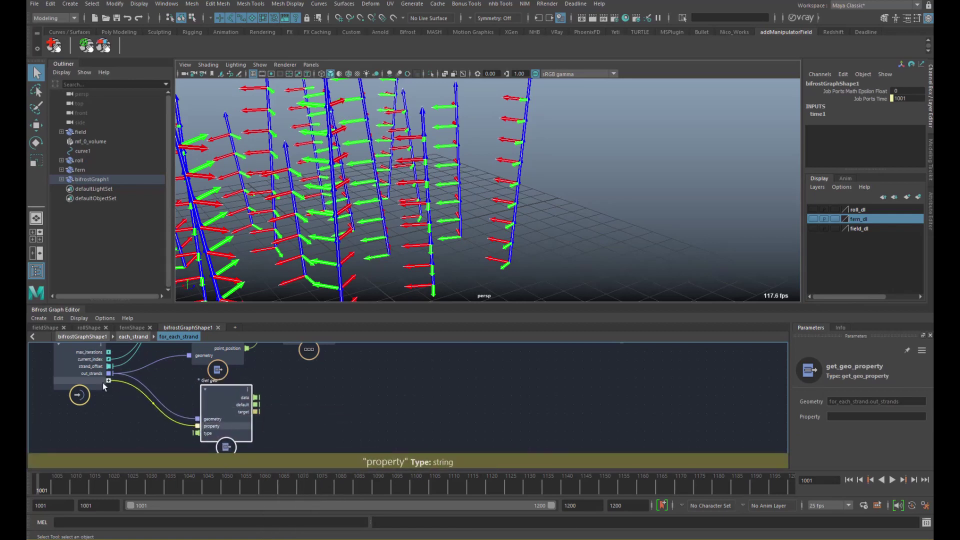
left_click(135, 337)
left_click_drag(271, 414, 128, 424)
left_click(82, 337)
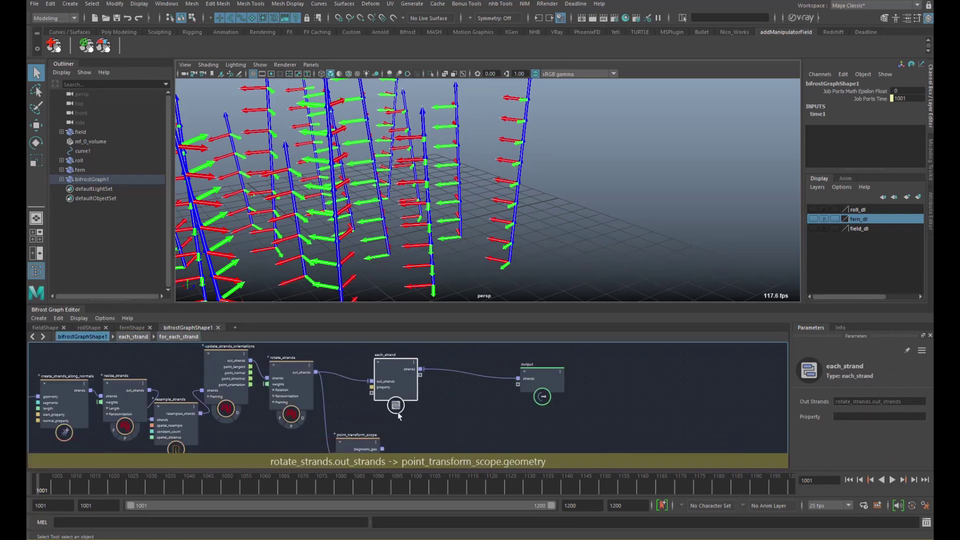
Set the Property parameter of the each_strand compound to point_normal
left_click_drag(400, 392, 398, 391)
left_click(872, 415)
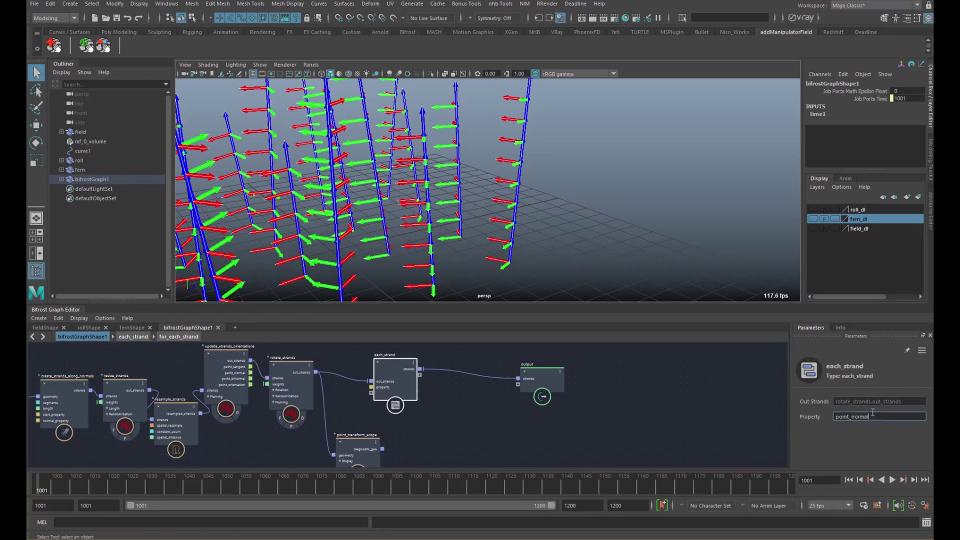
middle_click_drag(379, 362, 370, 355, "alt")
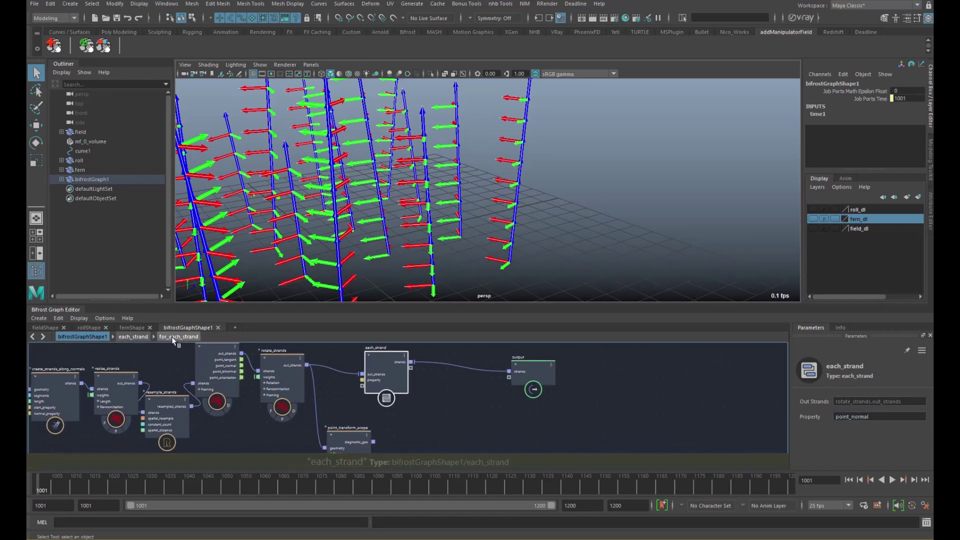
Inside for_each_strand, duplicate slice_array with its start and stop connections and feed get_geo_property's data into the copy's array input
left_click(172, 337)
scroll(233, 398, "down", 1)
middle_click_drag(264, 389, 237, 391, "alt")
left_click_drag(224, 400, 218, 407)
scroll(265, 391, "down", 2)
left_click(293, 369)
left_click(274, 406)
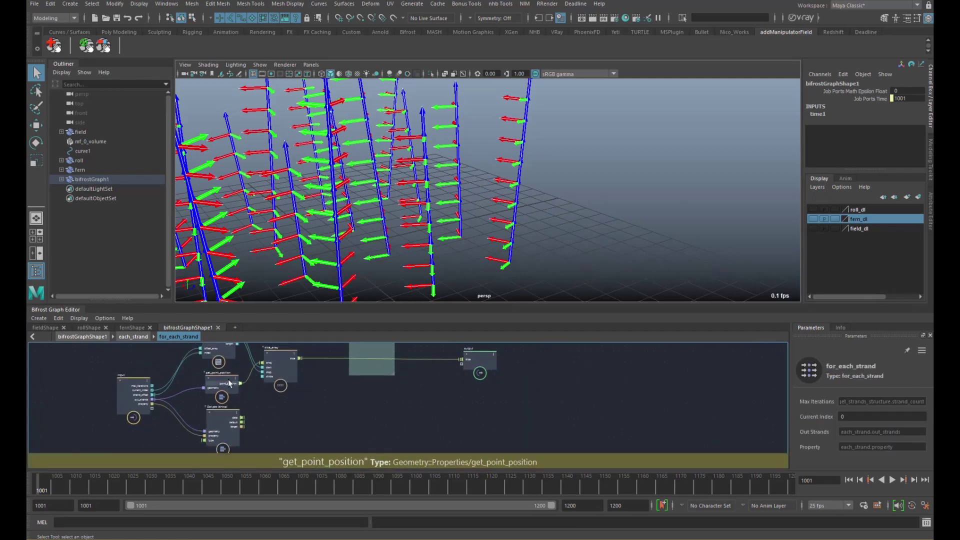
key("ctrl+shift+v")
middle_click_drag(292, 388, 313, 366, "alt")
scroll(300, 380, "up", 2)
left_click_drag(281, 397, 305, 389)
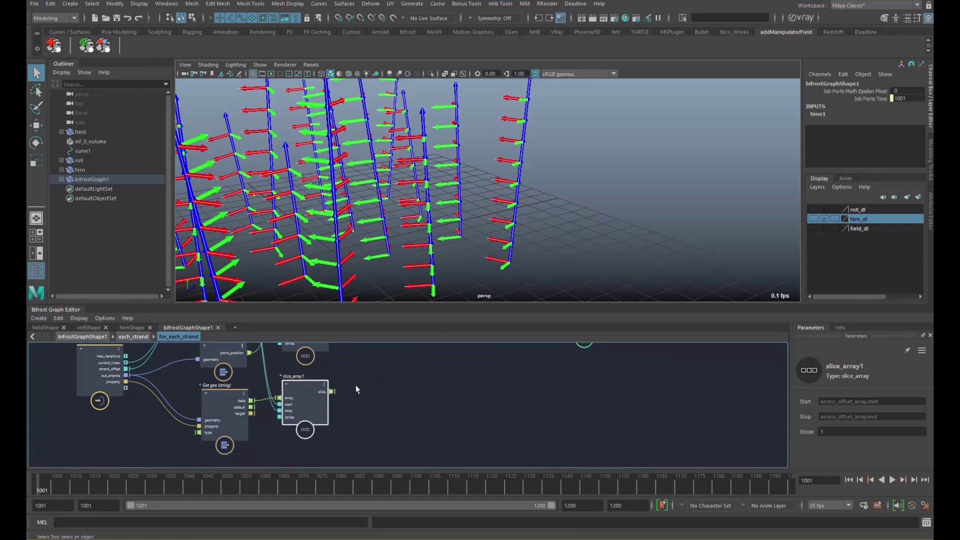
Rename the duplicated slice_array1 node inside for_each_strand as axis
left_click(242, 409)
scroll(326, 392, "down", 2)
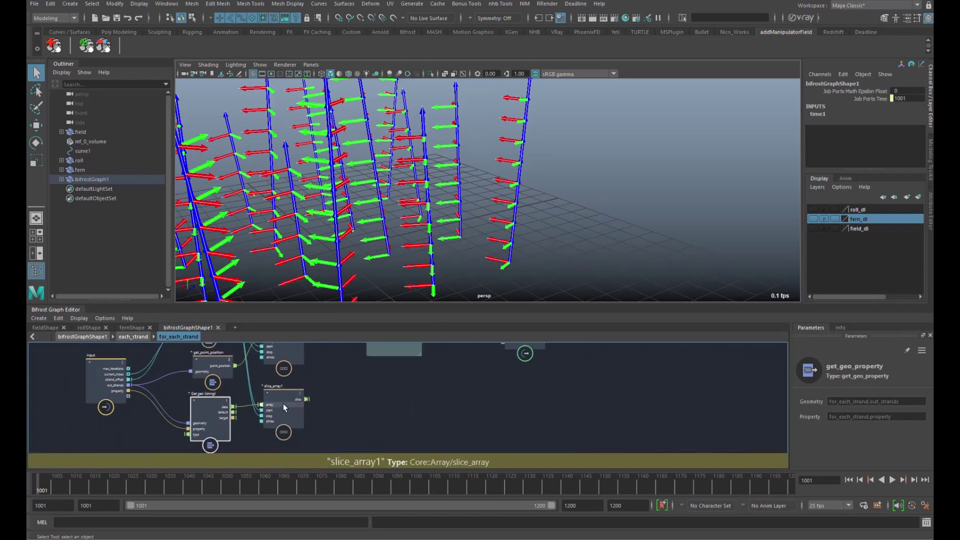
double_click(280, 386)
type("nora")
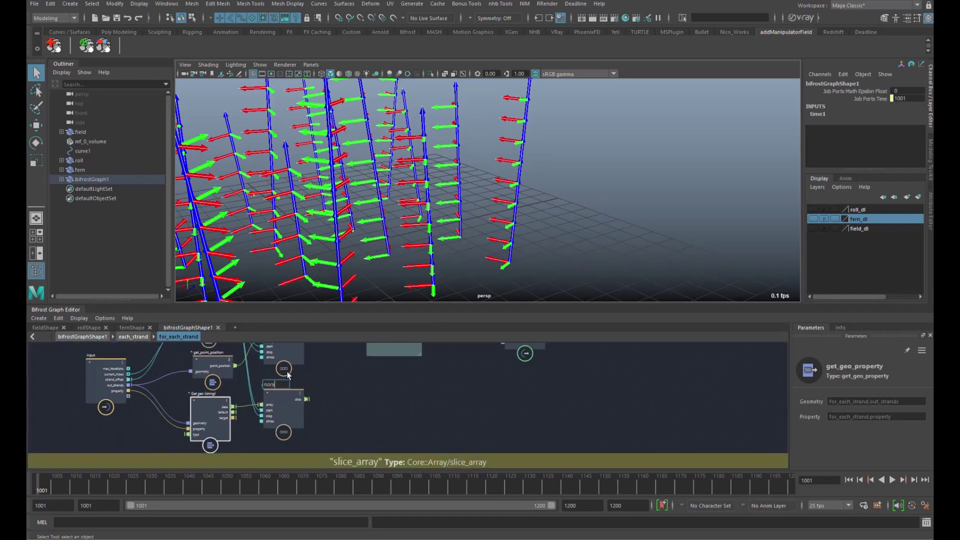
type("xis")
key("Return")
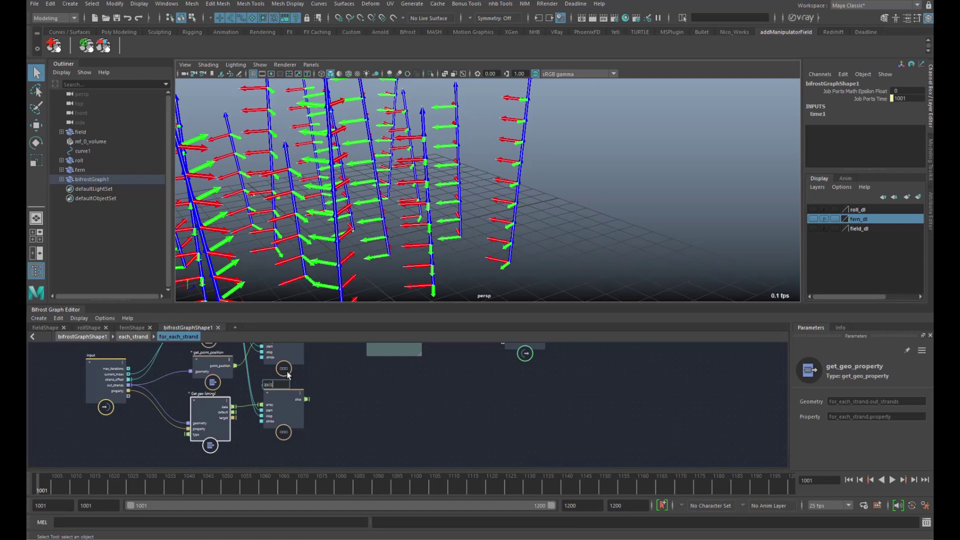
Rename the original slice_array node, which slices the point positions, as positions
middle_click_drag(310, 404, 336, 431, "alt")
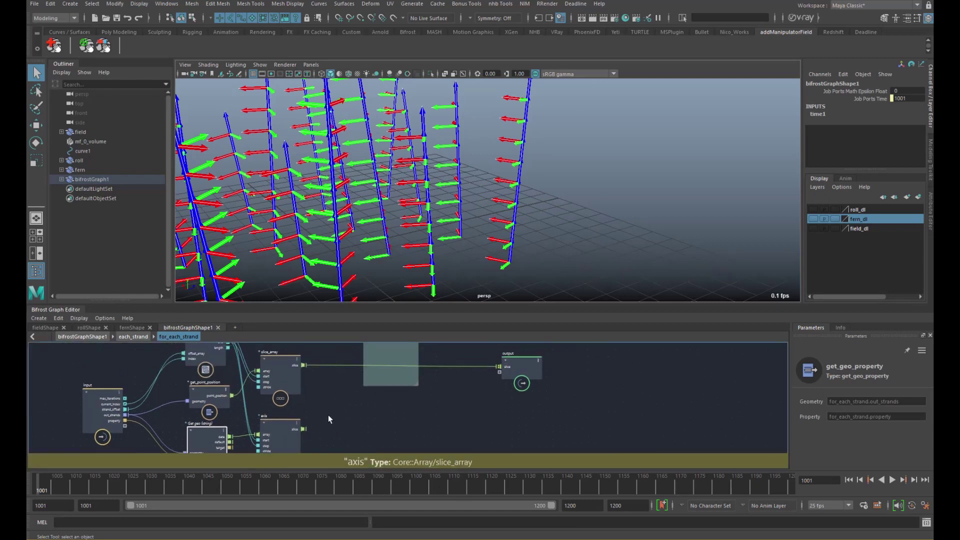
scroll(291, 375, "up", 1)
double_click(286, 375)
type("positions")
middle_click_drag(375, 440, 379, 387, "alt")
scroll(364, 365, "up", 2)
scroll(409, 396, "down", 1)
scroll(379, 387, "down", 1)
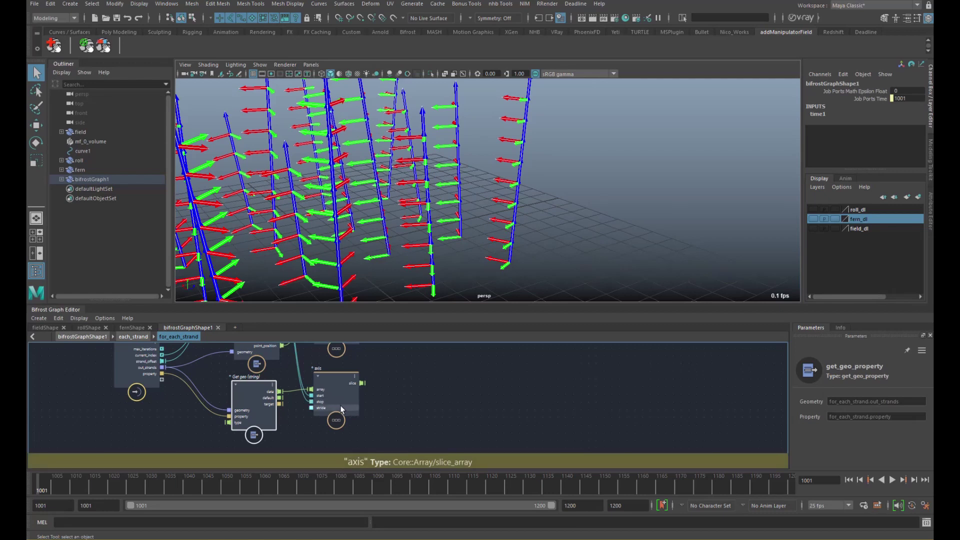
Return to the top-level bifrostGraphShape1 graph, shift each_strand aside and add an update_strand_ratio2 node beside rotate_strands
left_click_drag(522, 221, 506, 230, "alt")
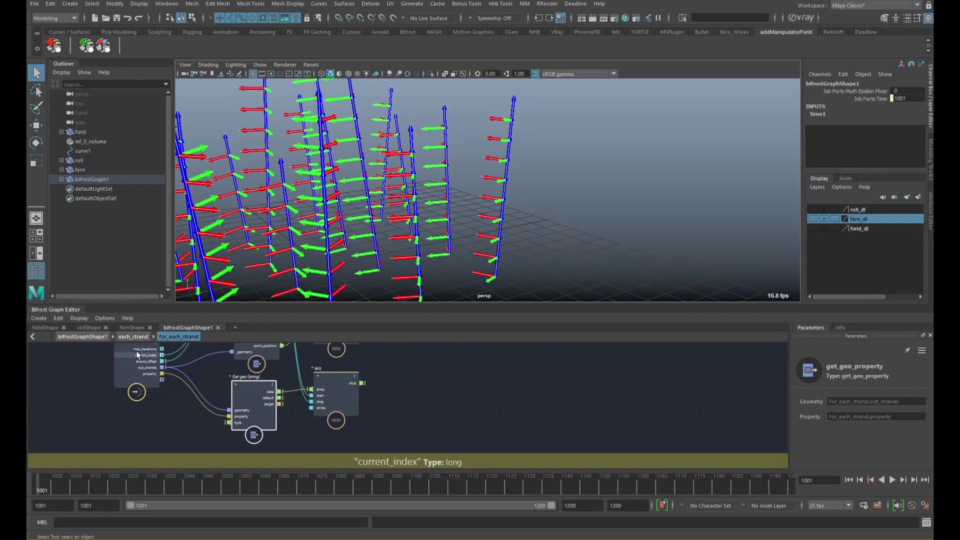
left_click(133, 337)
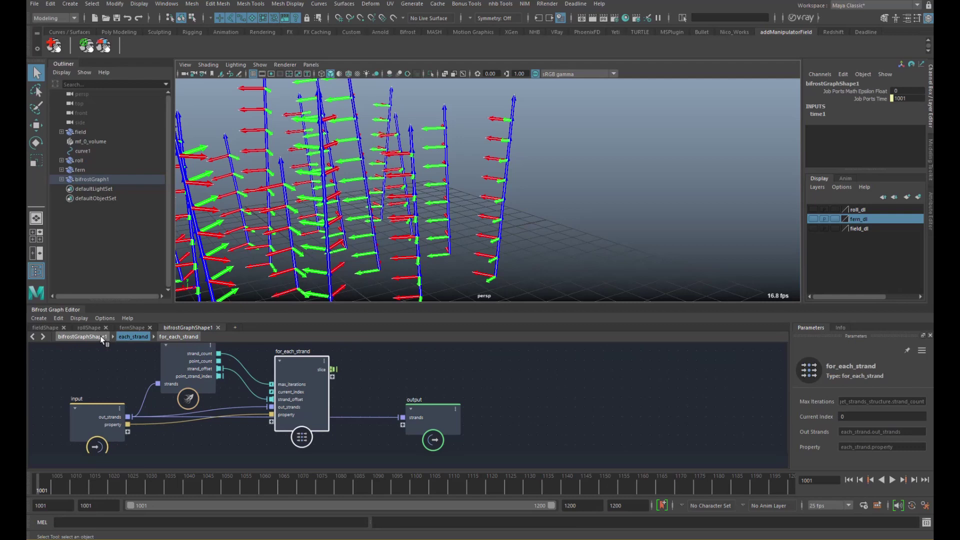
left_click(100, 336)
middle_click_drag(320, 392, 320, 410)
left_click_drag(378, 393, 415, 388)
left_click(340, 367)
key("Tab")
type("update")
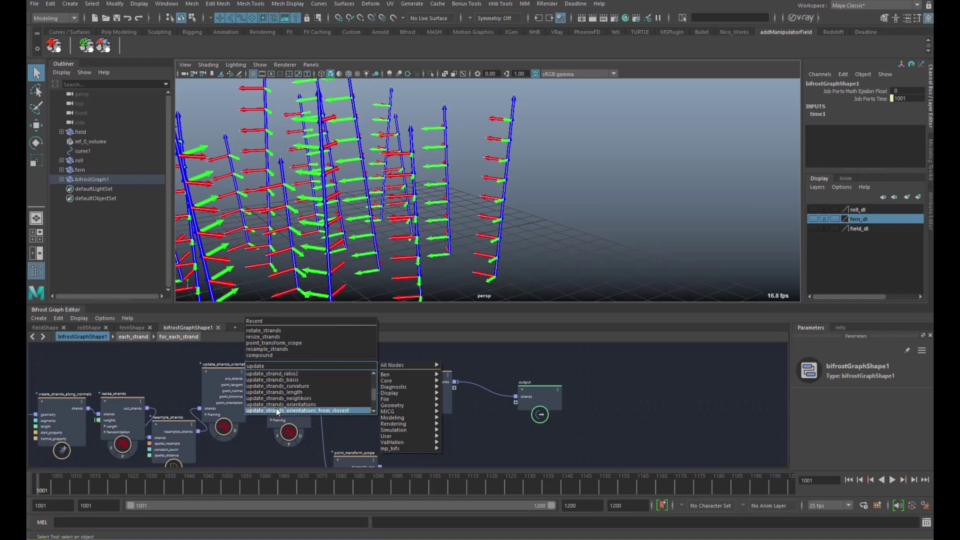
scroll(292, 378, "down", 2)
left_click(291, 375)
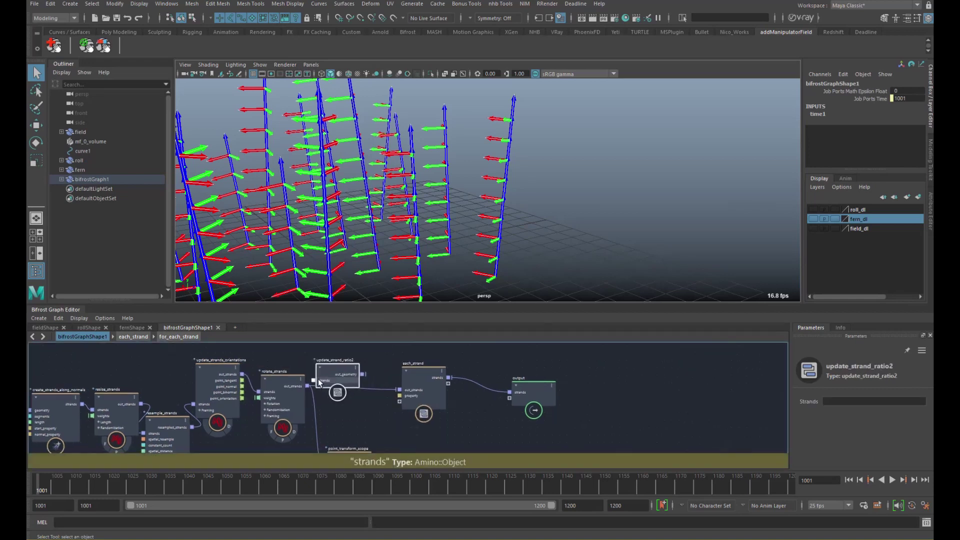
Insert update_strand_ratio2 between rotate_strands and each_strand, wiring rotate_strands' out_strands into strands and out_geometry into each_strand's out_strands
scroll(343, 362, "up", 3)
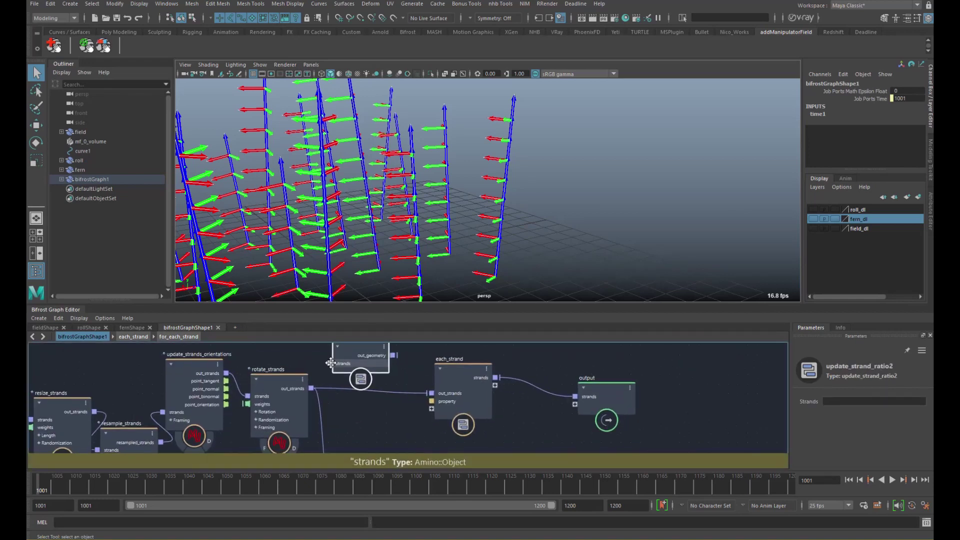
middle_click_drag(363, 371, 316, 365, "alt")
left_click_drag(279, 373, 283, 375)
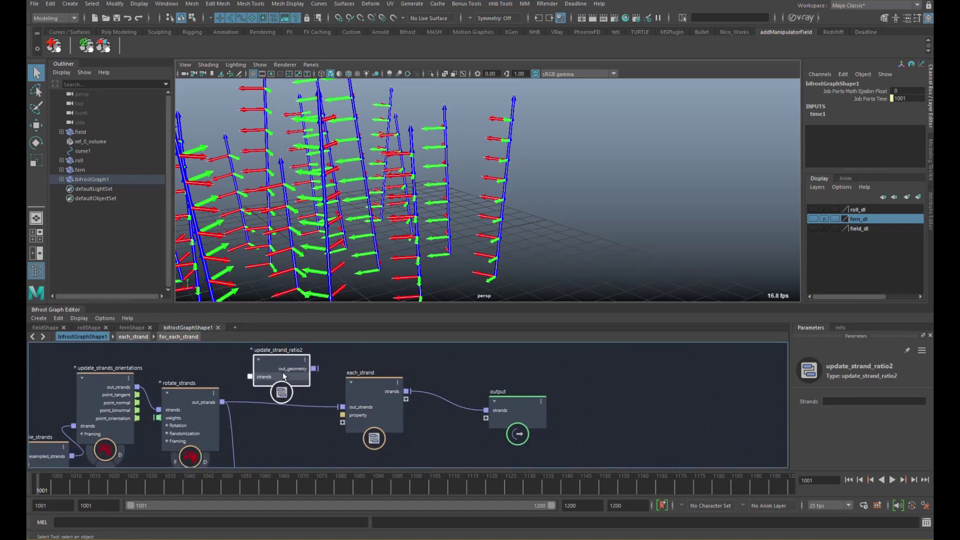
left_click_drag(222, 402, 250, 376)
left_click_drag(328, 382, 342, 407)
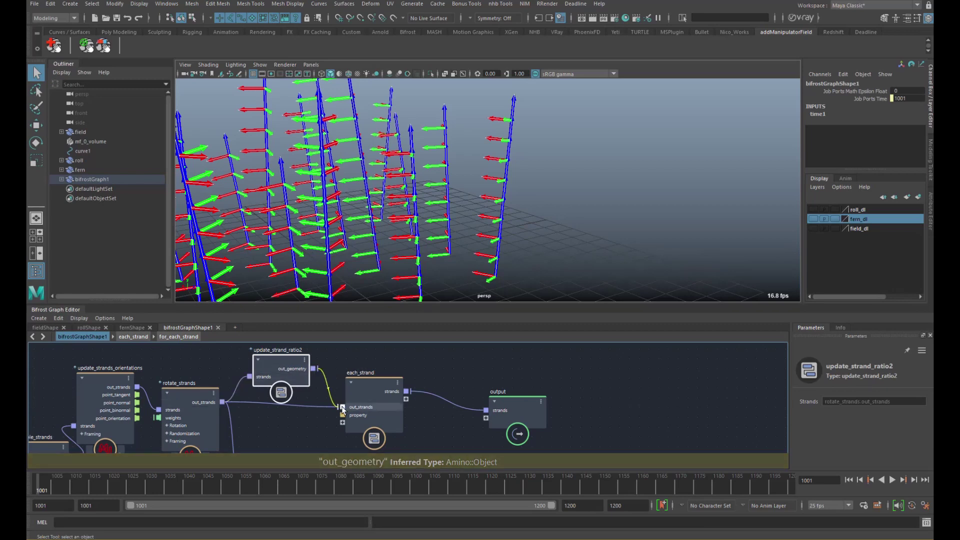
left_click_drag(290, 379, 287, 409)
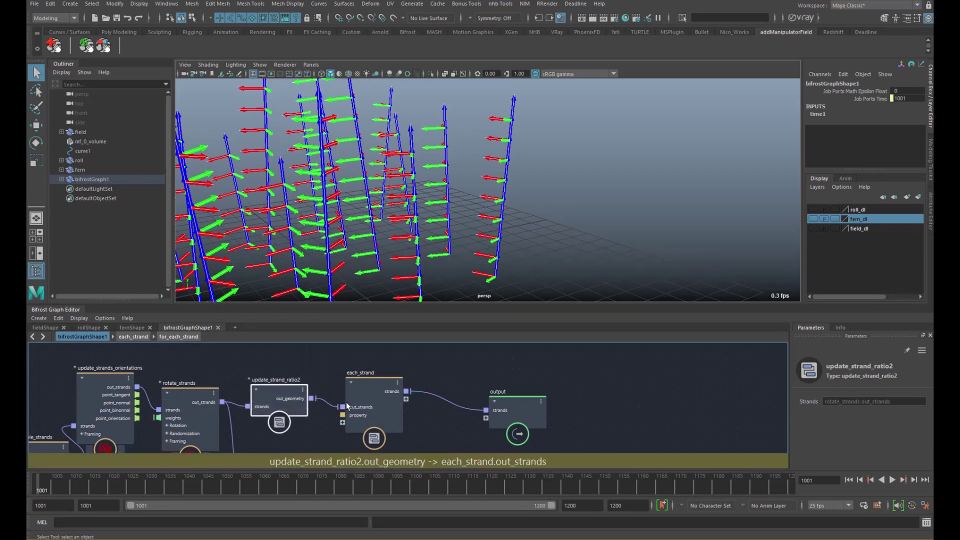
Inside for_each_strand, add a get_point_ratio node and connect the input's out_strands to its geometry port
left_click(186, 336)
key("Tab")
type("getra")
key("Down")
key("Return")
left_click_drag(179, 361, 229, 452)
middle_click_drag(265, 426, 252, 402, "alt")
Duplicate the axis slice node with its start and stop connections and feed point_ratio into the copy's array input
left_click(333, 374)
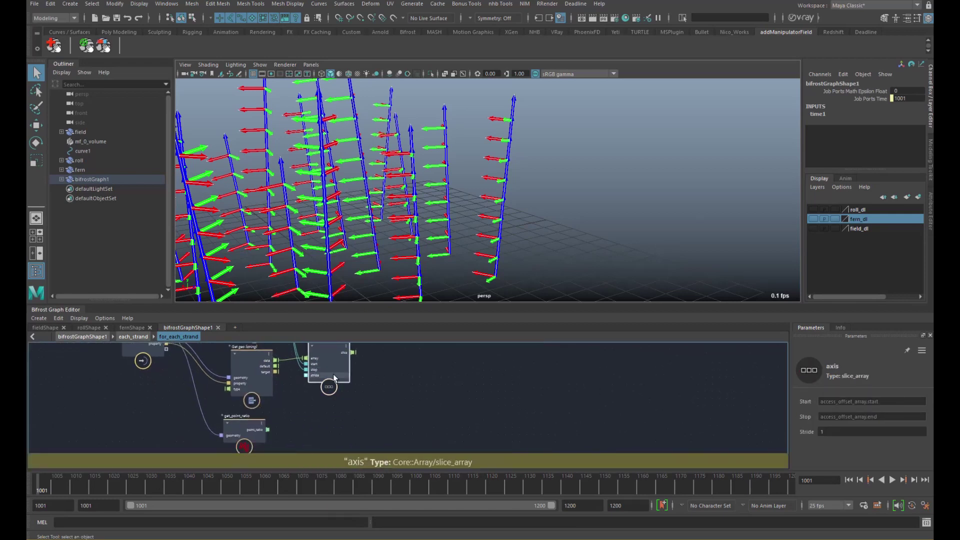
key("ctrl+d")
middle_click_drag(321, 408, 325, 399, "alt")
left_click_drag(271, 420, 310, 395)
left_click_drag(272, 420, 303, 410)
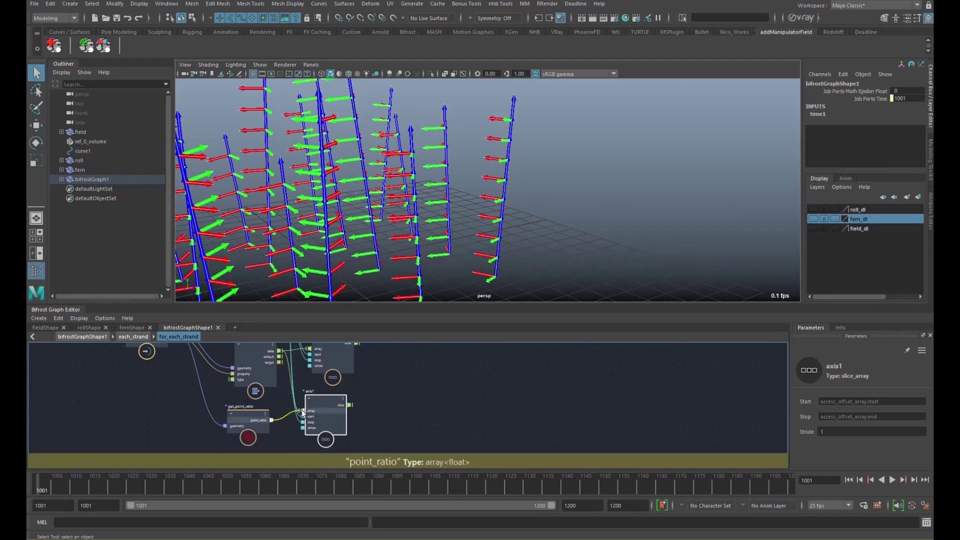
Rename the slice node fed by get_point_ratio as ratio
double_click(311, 393)
type("ratio")
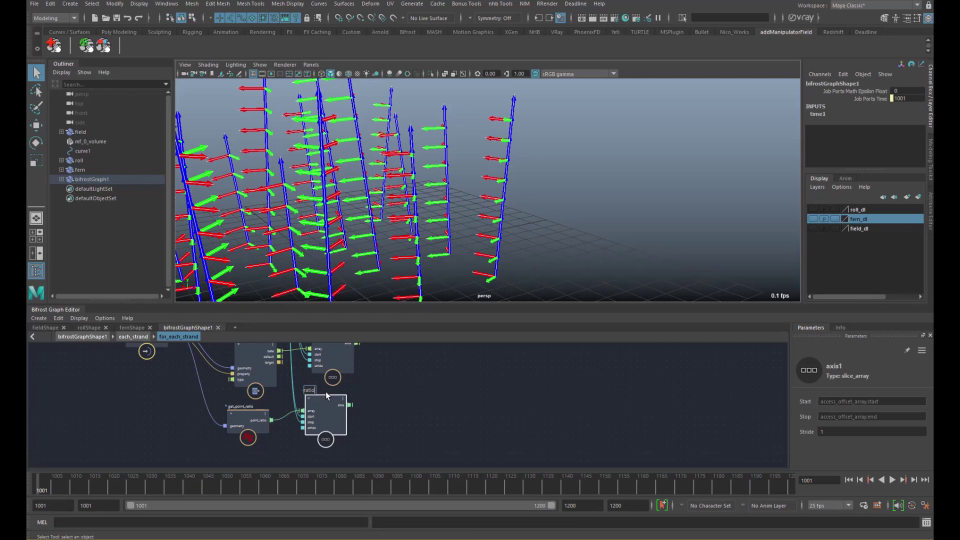
key("Return")
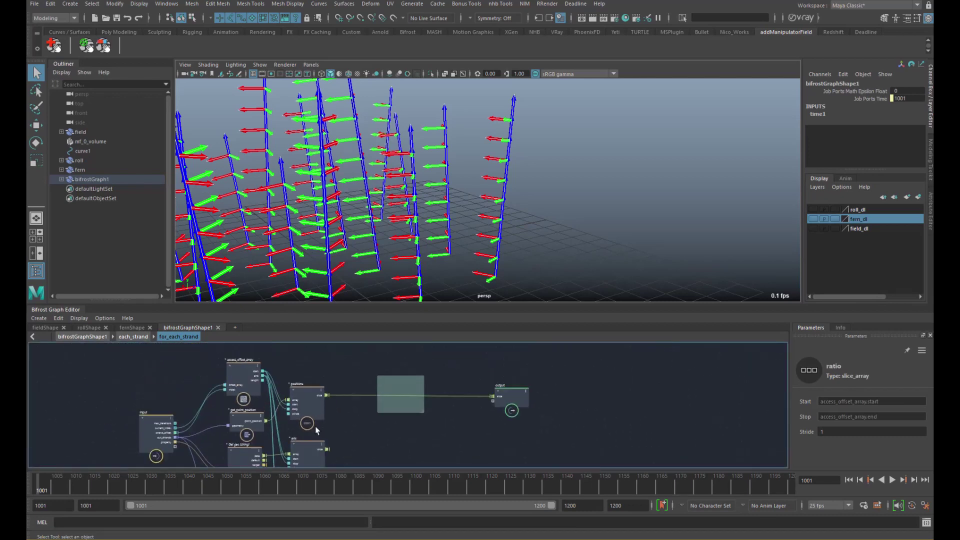
Move the positions node up beside access_offset_array to free space above the axis node
left_click(317, 413)
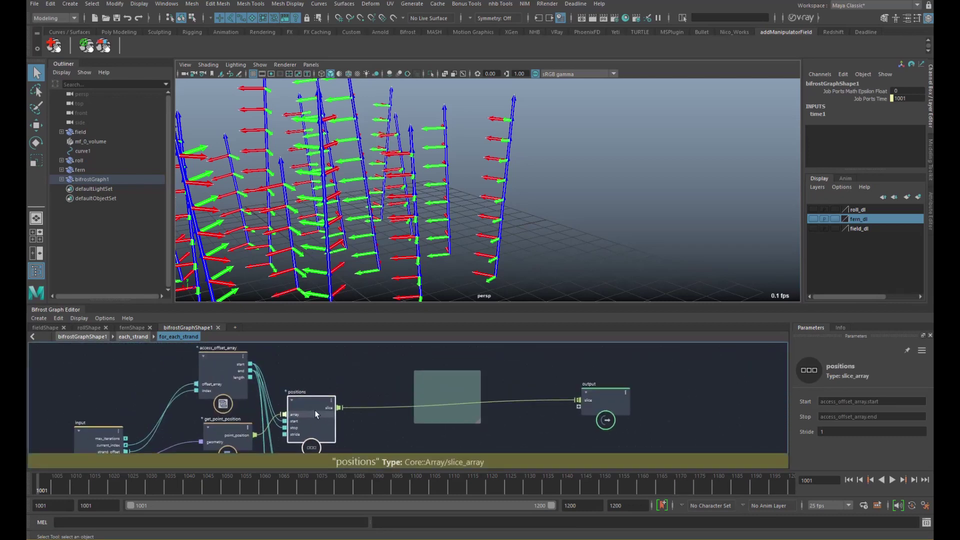
middle_click_drag(330, 416, 325, 397, "alt")
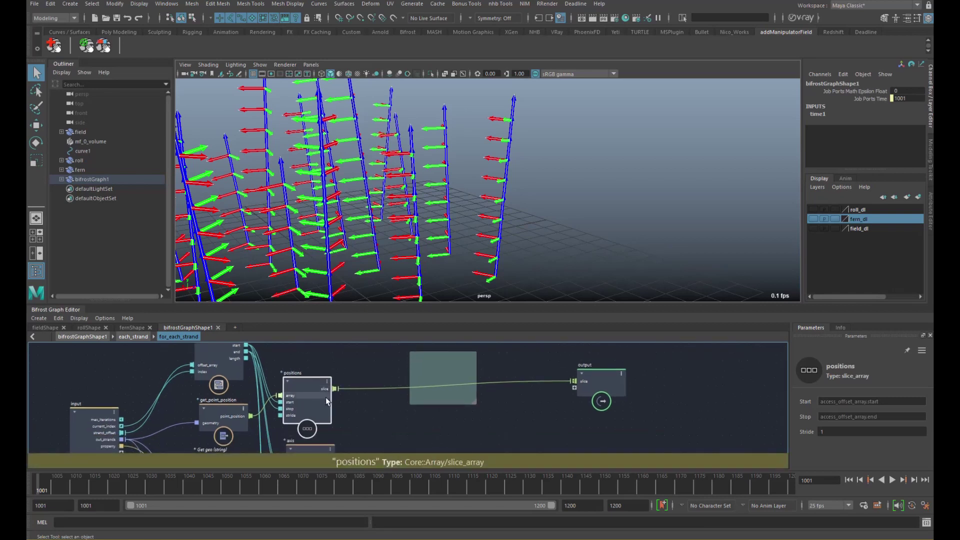
left_click_drag(320, 403, 316, 364)
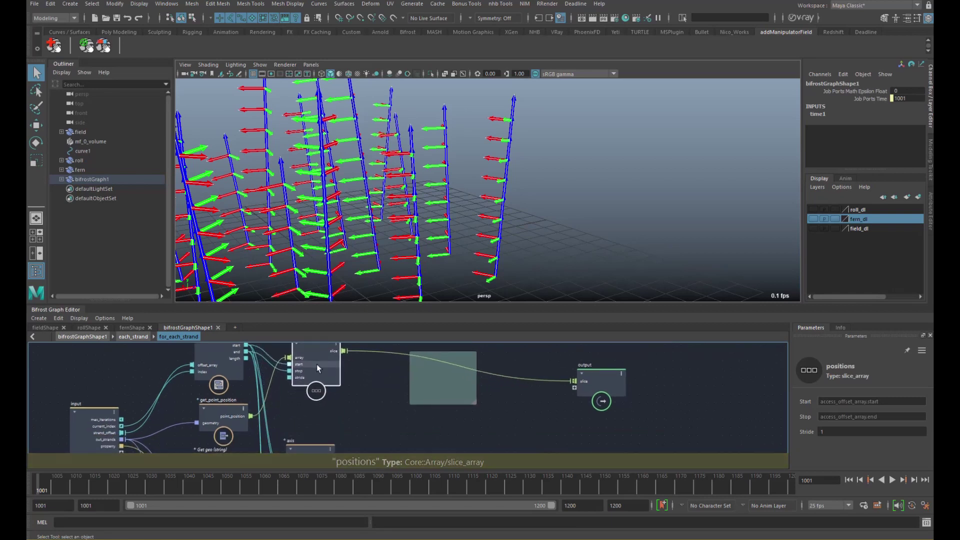
middle_click_drag(339, 397, 334, 407, "alt")
left_click_drag(319, 385, 324, 375)
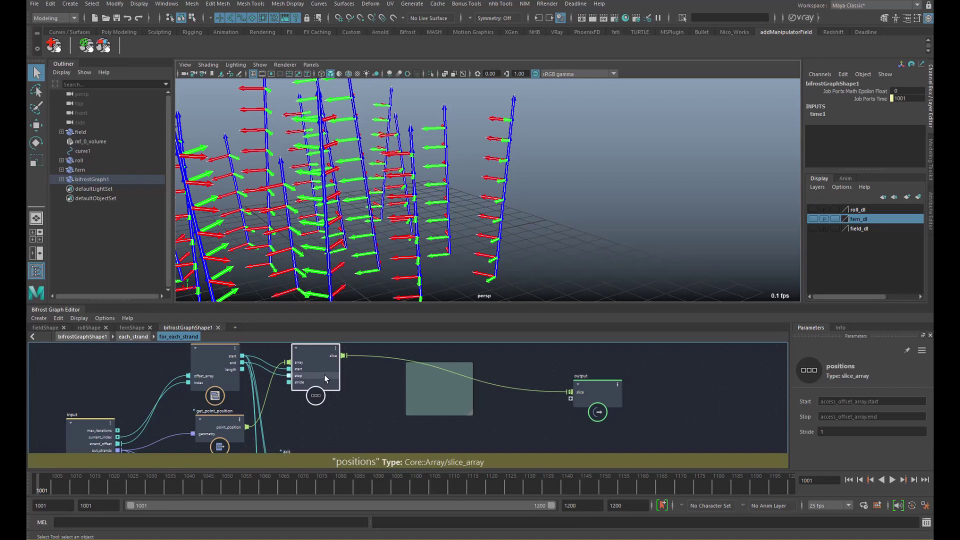
right_click_drag(319, 397, 295, 396, "alt")
scroll(295, 399, "down", 2)
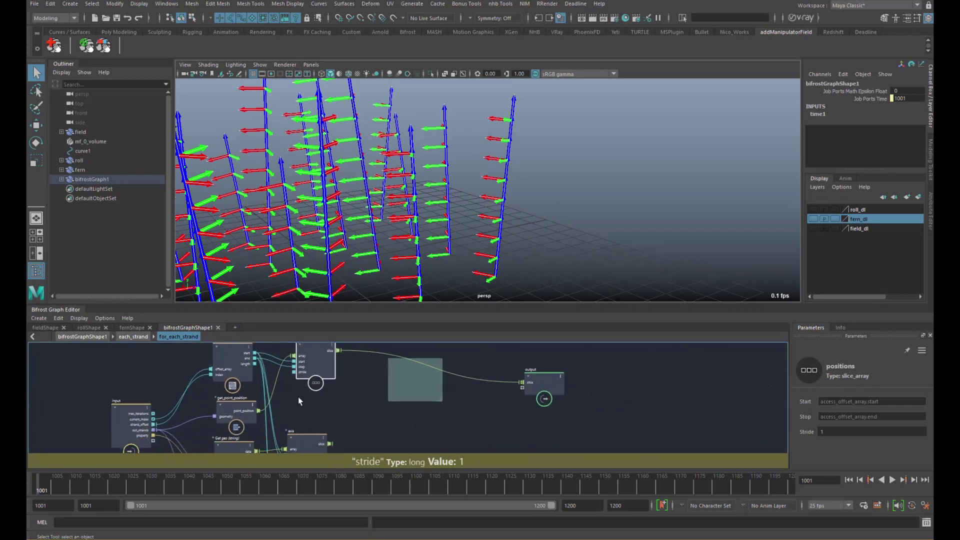
Add a sequence_array node between positions and axis and set the value type of its start port
middle_click_drag(298, 397, 298, 406)
key("Tab")
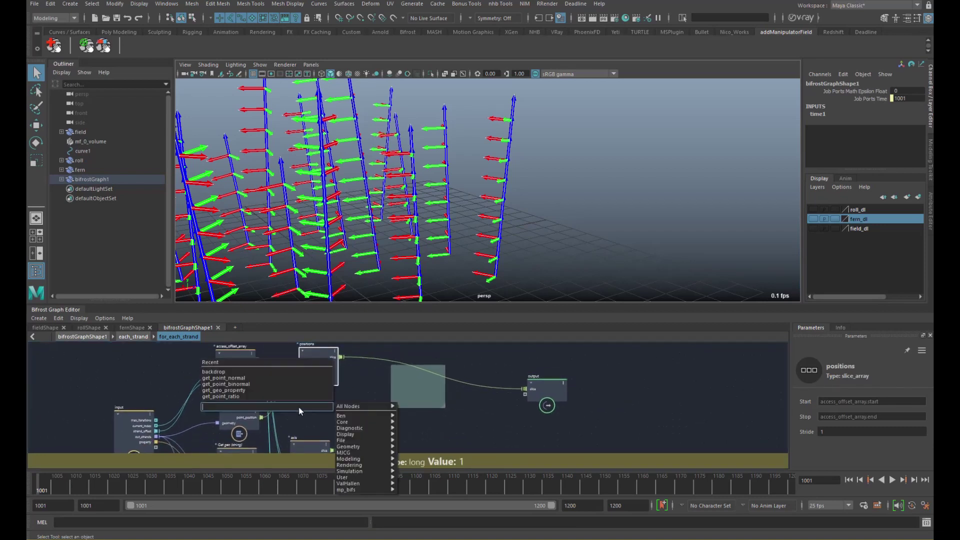
type("se")
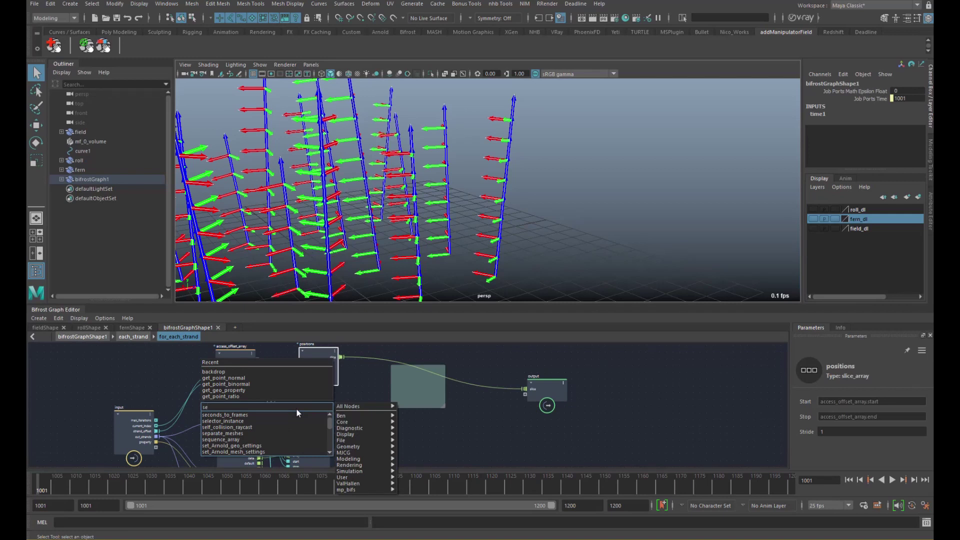
type("qu")
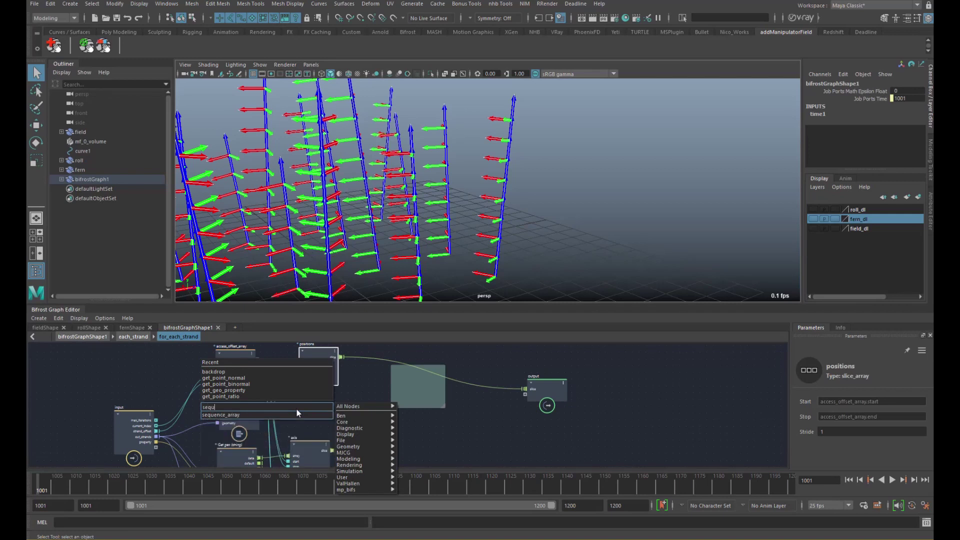
key("Down")
key("Return")
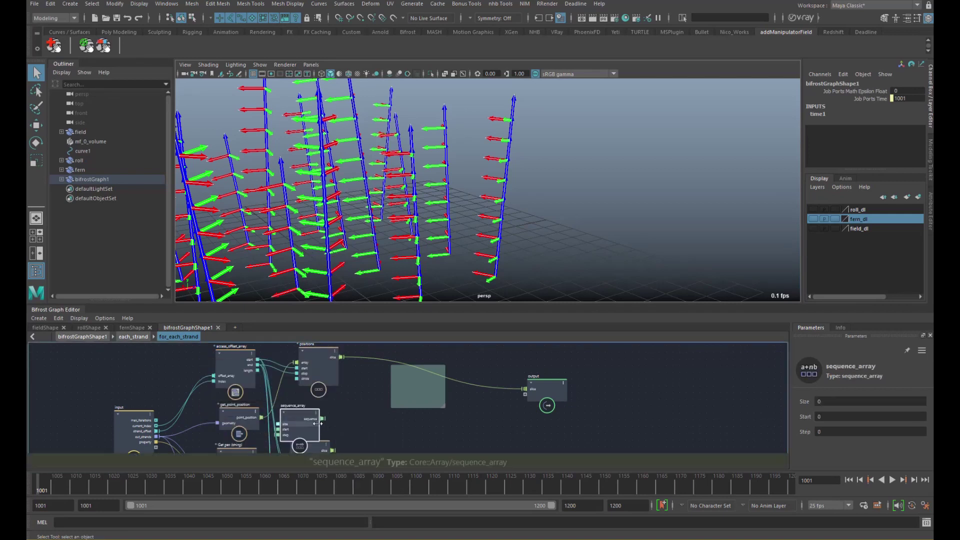
right_click(295, 418)
mouse_move(350, 432)
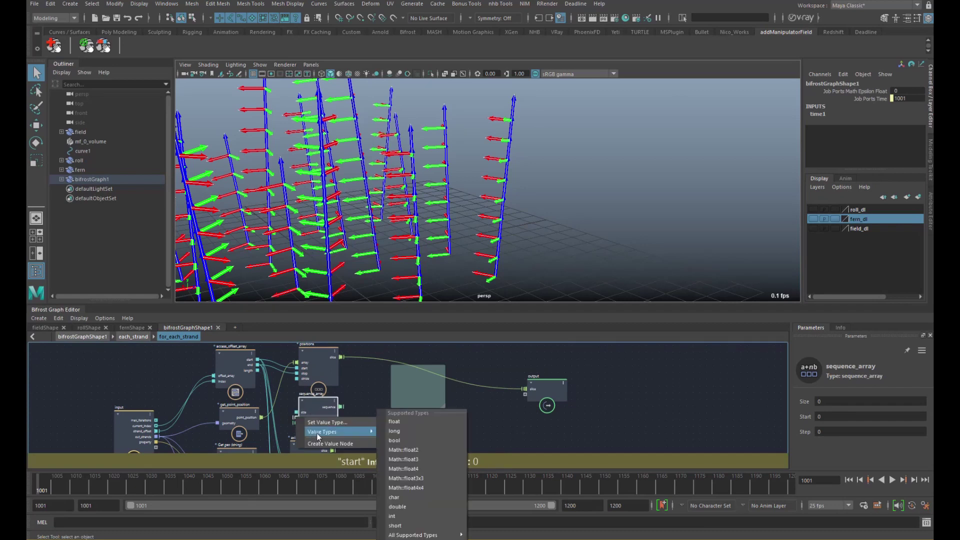
left_click(405, 511)
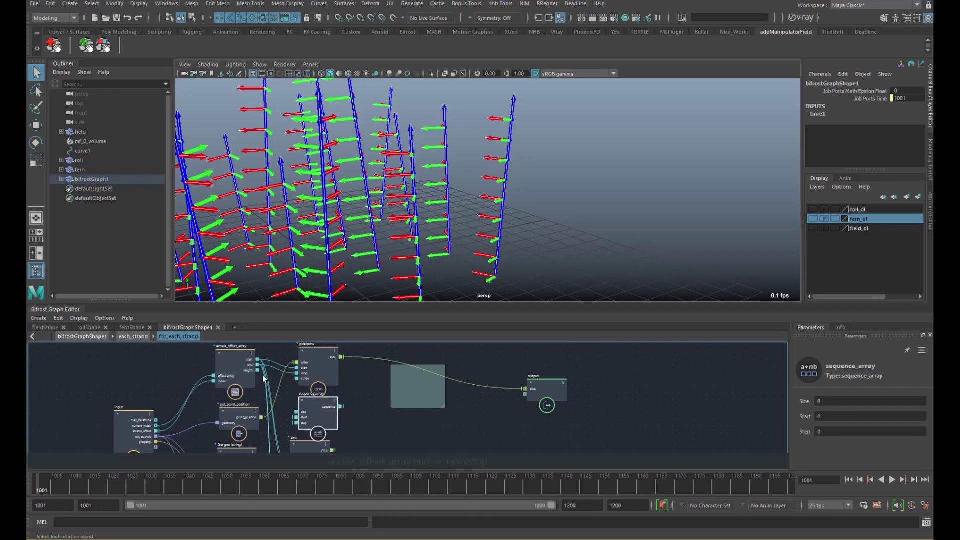
Connect access_offset_array's length output to the size input of sequence_array
scroll(307, 404, "up", 2)
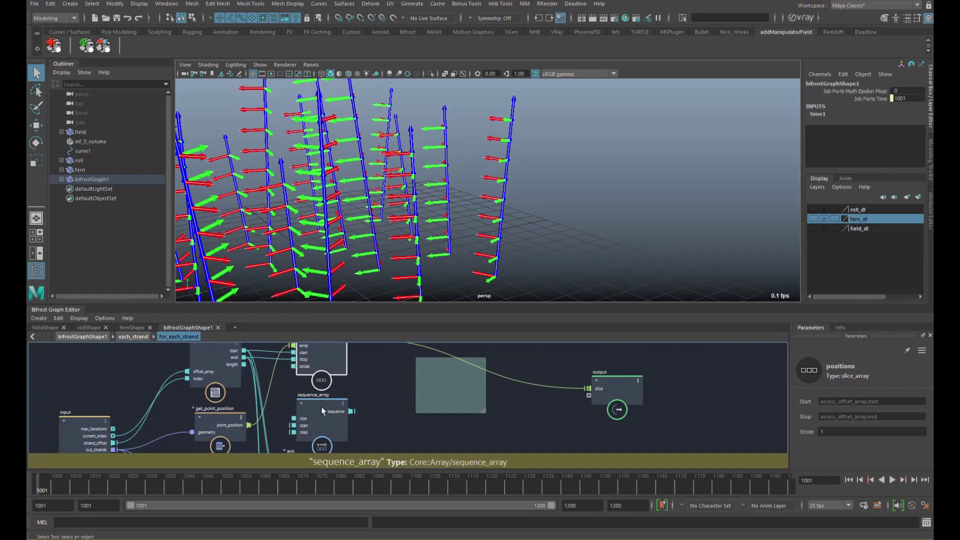
left_click_drag(322, 402, 319, 401)
middle_click_drag(319, 361, 309, 383, "alt")
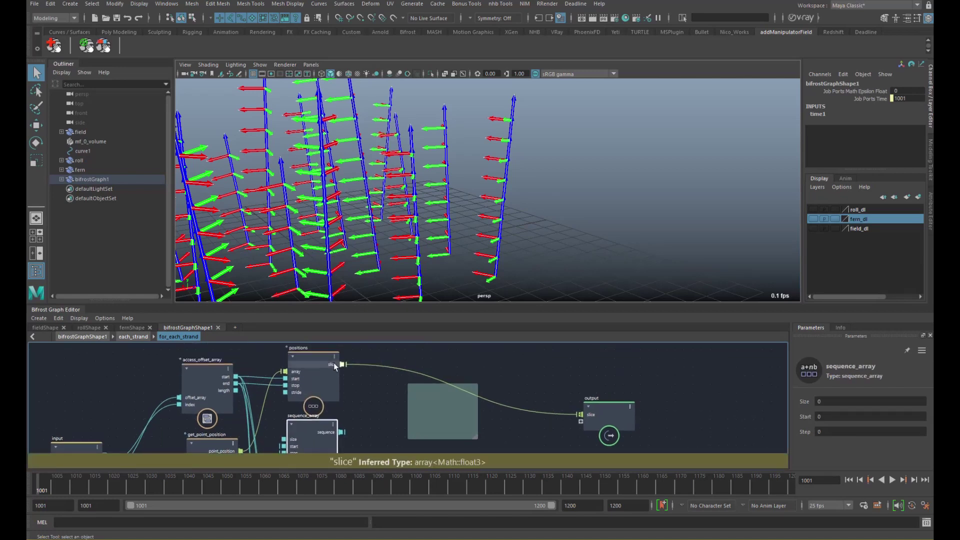
left_click(310, 370)
mouse_move(265, 433)
middle_mouse_down()
mouse_move(277, 379)
mouse_move(265, 443)
middle_mouse_up()
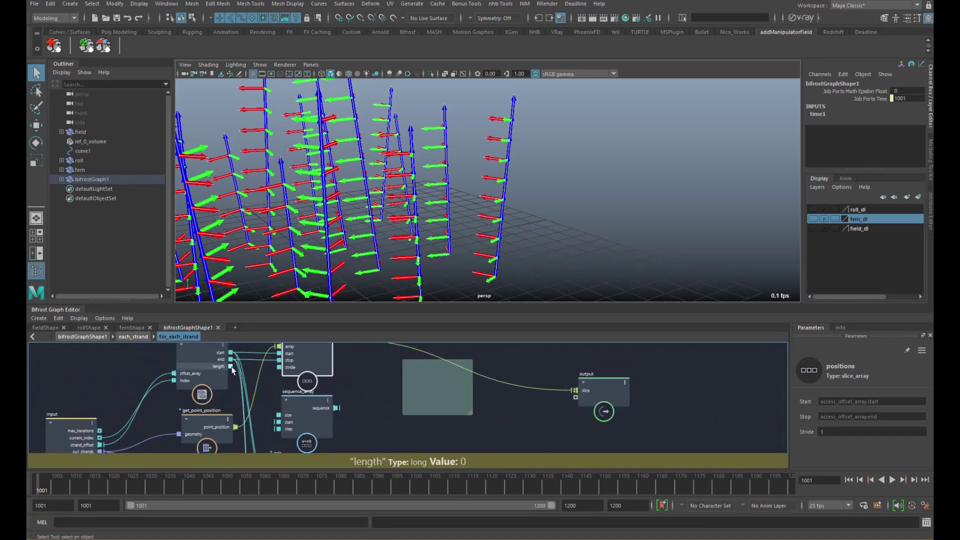
left_click_drag(232, 370, 297, 413)
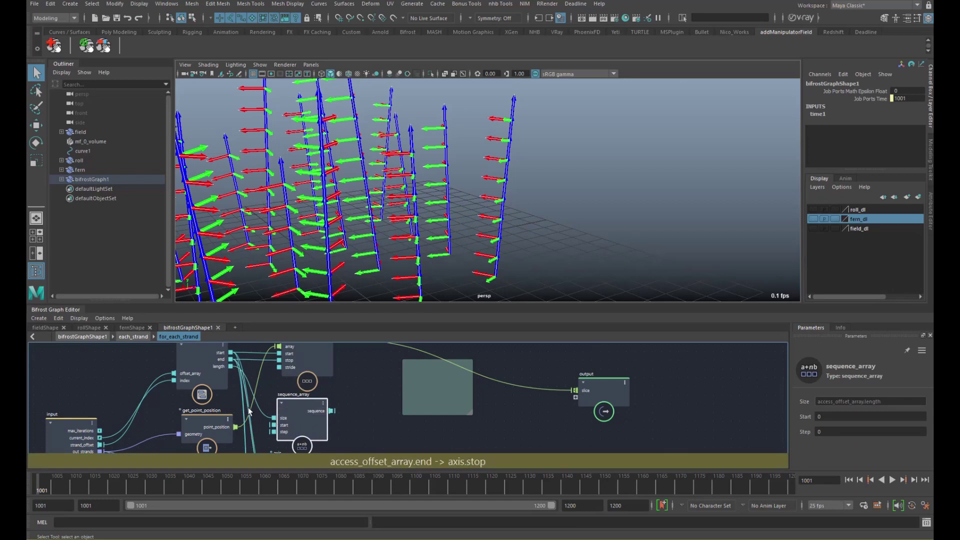
Set the Step parameter of sequence_array to 1
middle_click_drag(295, 409, 279, 386)
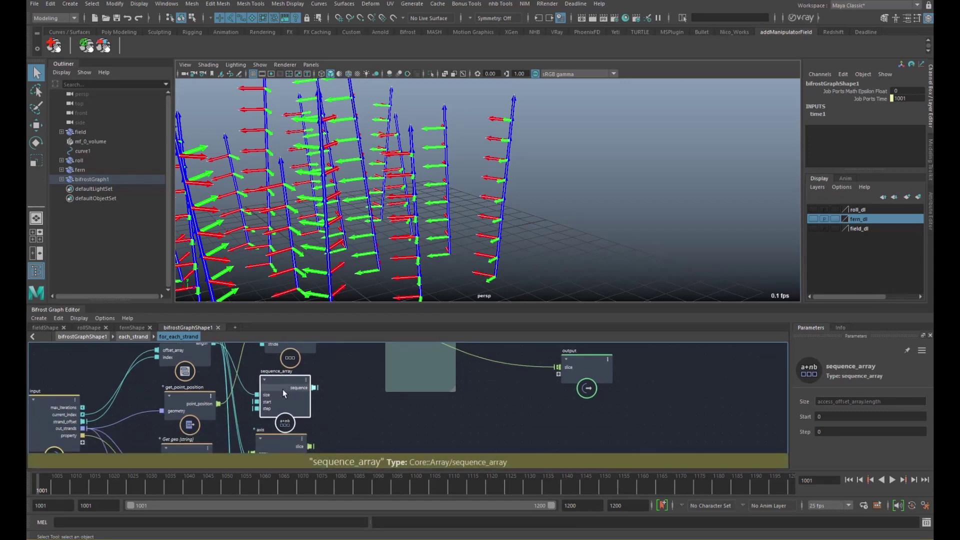
left_click(838, 430)
type("1")
key("Return")
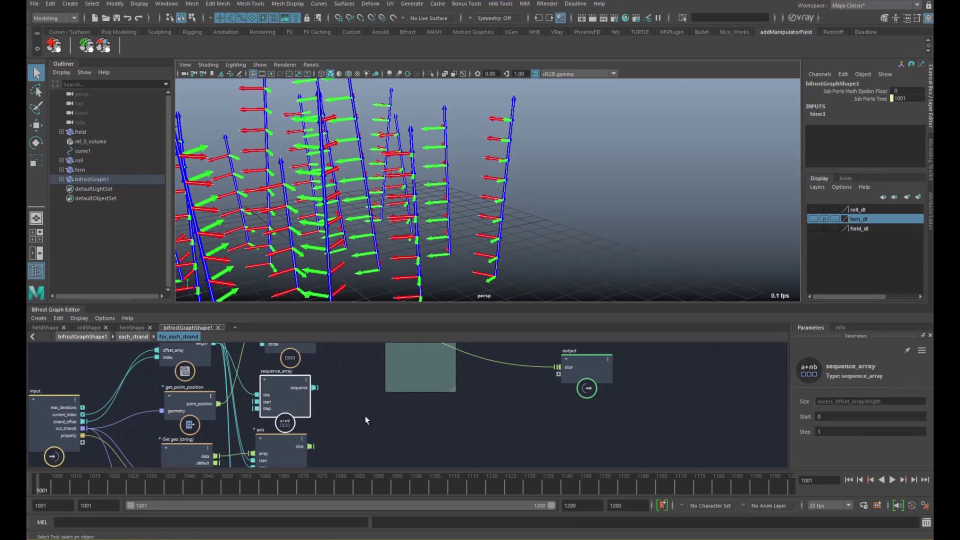
middle_click_drag(339, 380, 309, 391)
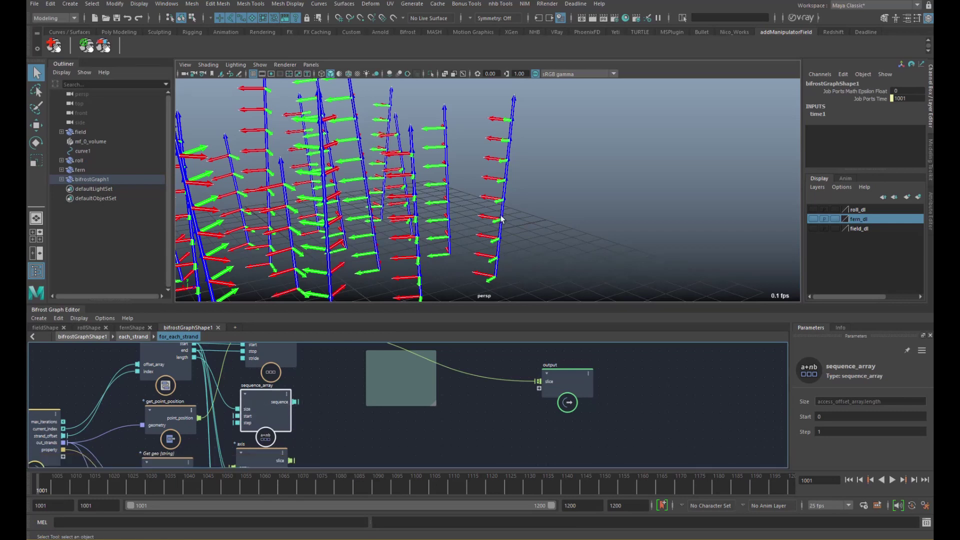
Add a decrement node beside sequence_array and feed its value input from the sequence output
scroll(307, 388, "up", 2)
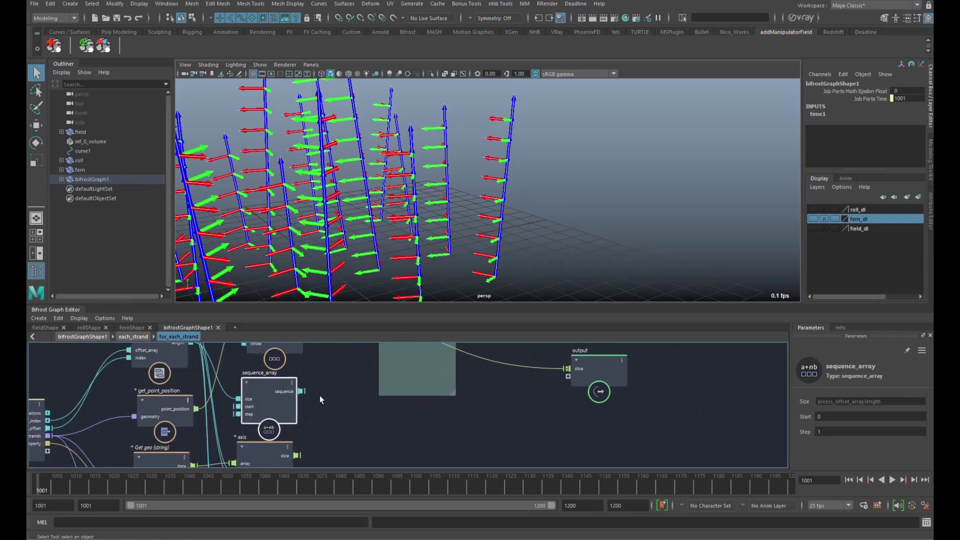
middle_click_drag(312, 390, 294, 379)
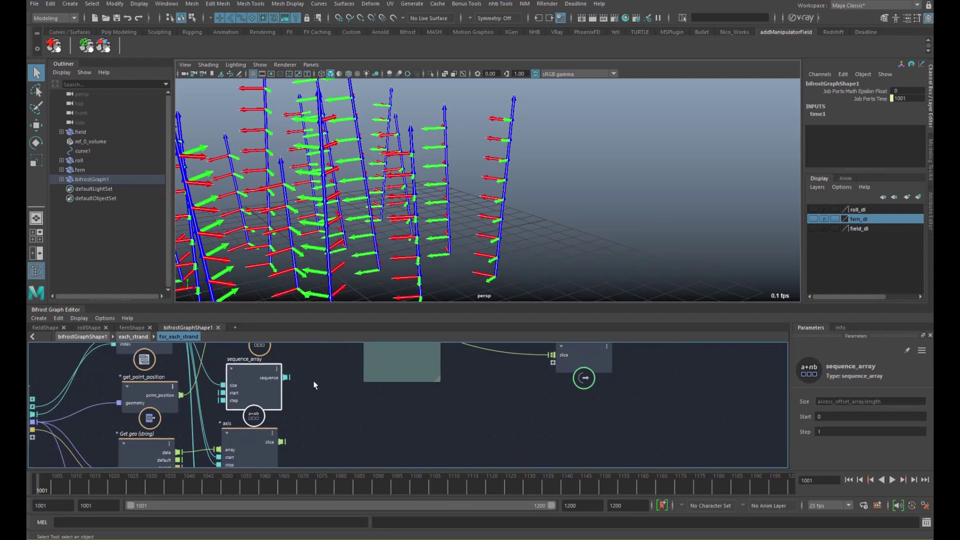
key("Tab")
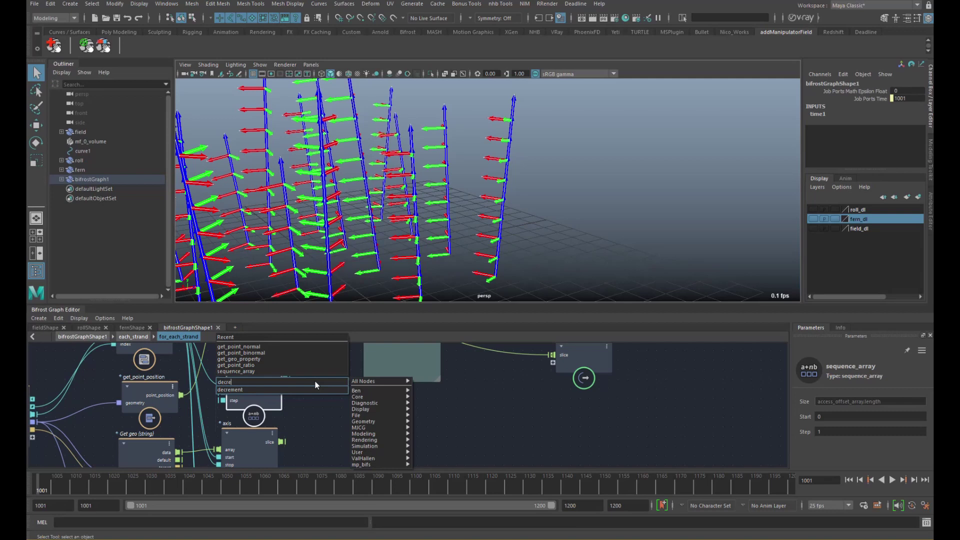
key("Escape")
left_click_drag(314, 404, 303, 384)
left_click_drag(367, 376, 407, 395)
left_click_drag(333, 385, 367, 373)
middle_click_drag(329, 362, 273, 376, "alt")
scroll(273, 378, "down", 1)
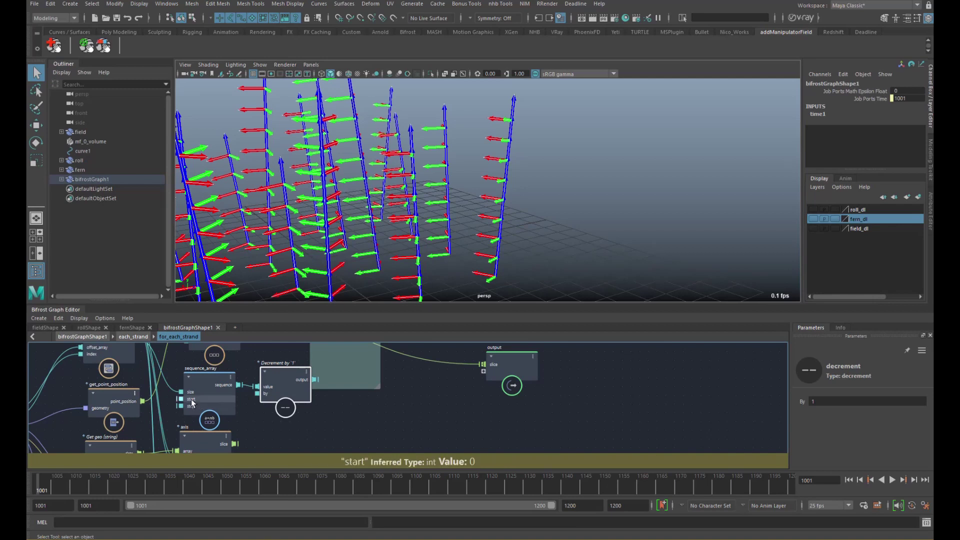
left_click(211, 405)
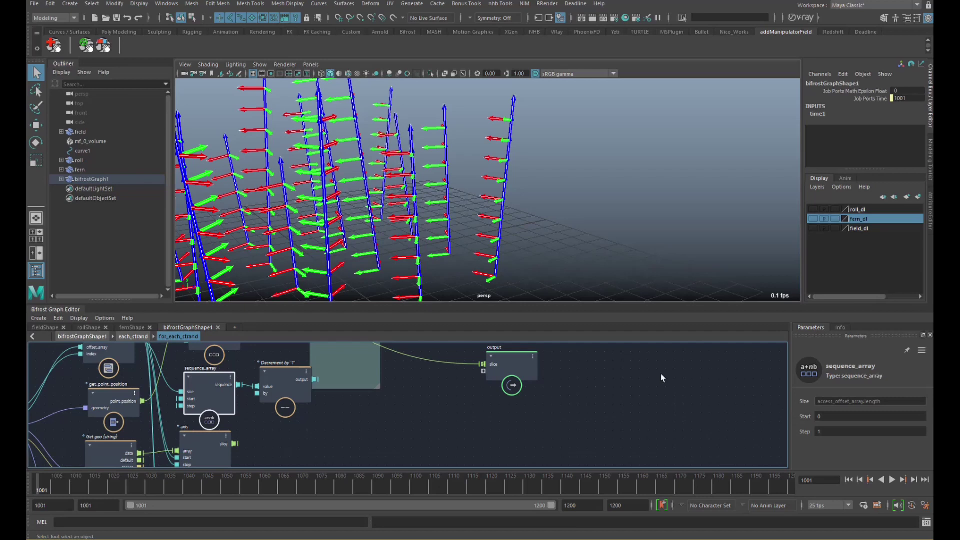
left_click(283, 379)
left_click_drag(282, 380, 281, 380)
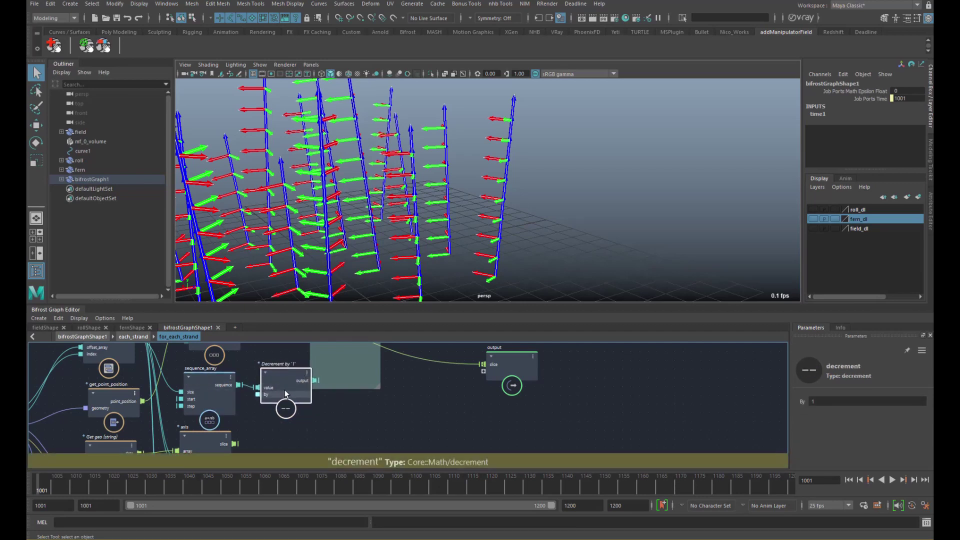
Add an if node and an equal node next to the decrement node
left_click(325, 394)
key("Tab")
type("if")
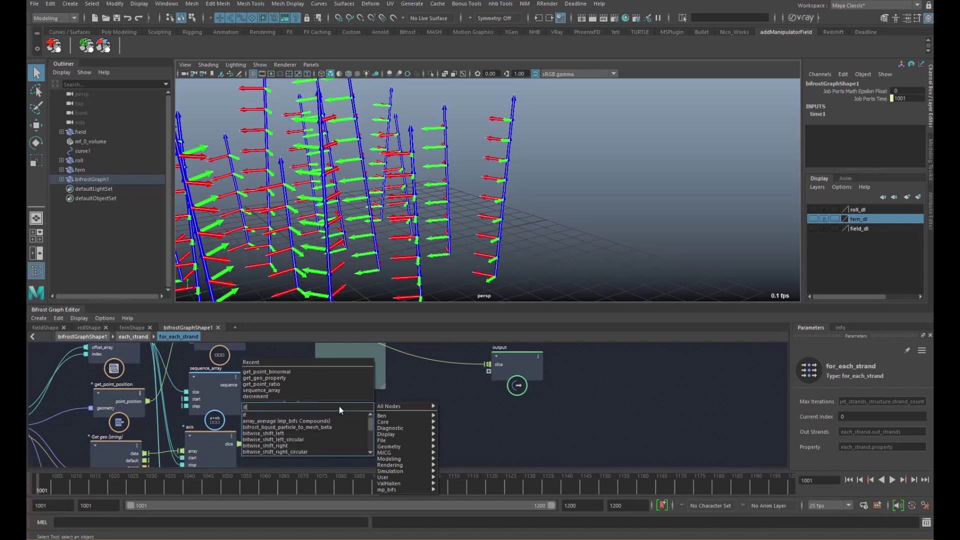
key("Return")
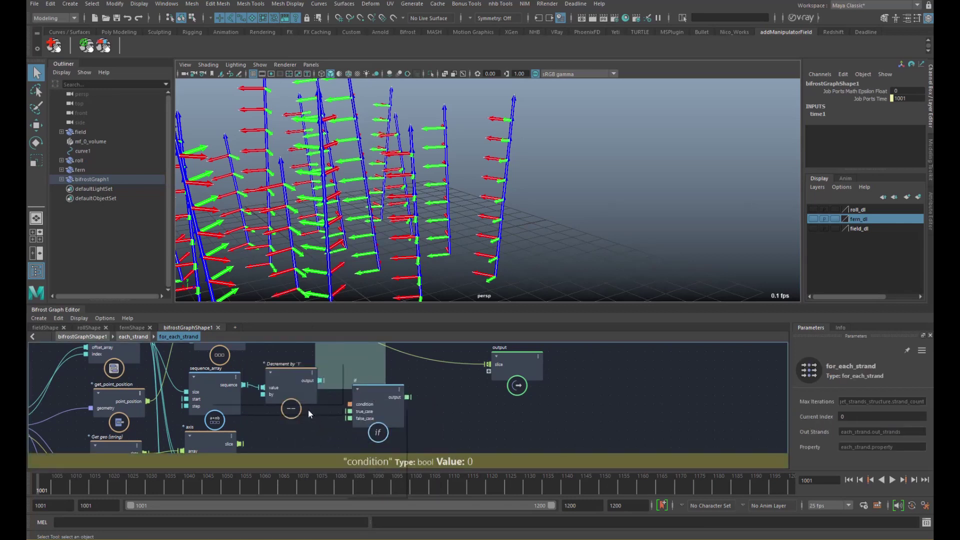
key("Tab")
type("equ")
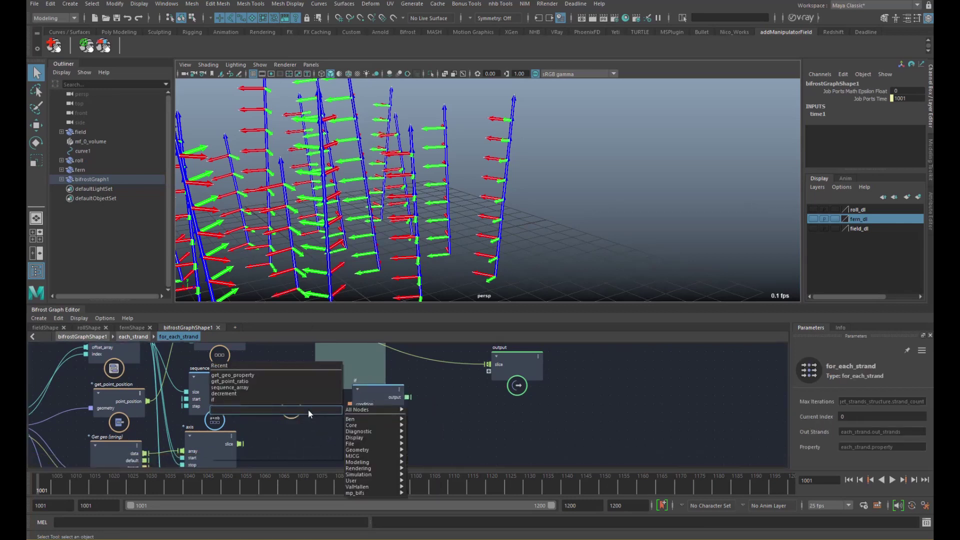
key("Return")
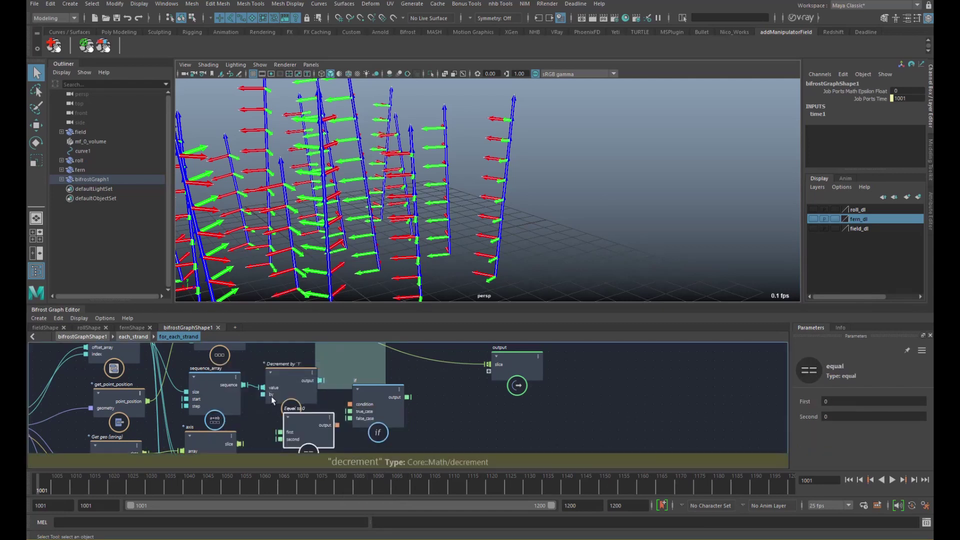
Wire sequence into equal's first input, equal's output into the if condition, and decrement's output into false_case
left_click_drag(244, 385, 277, 410)
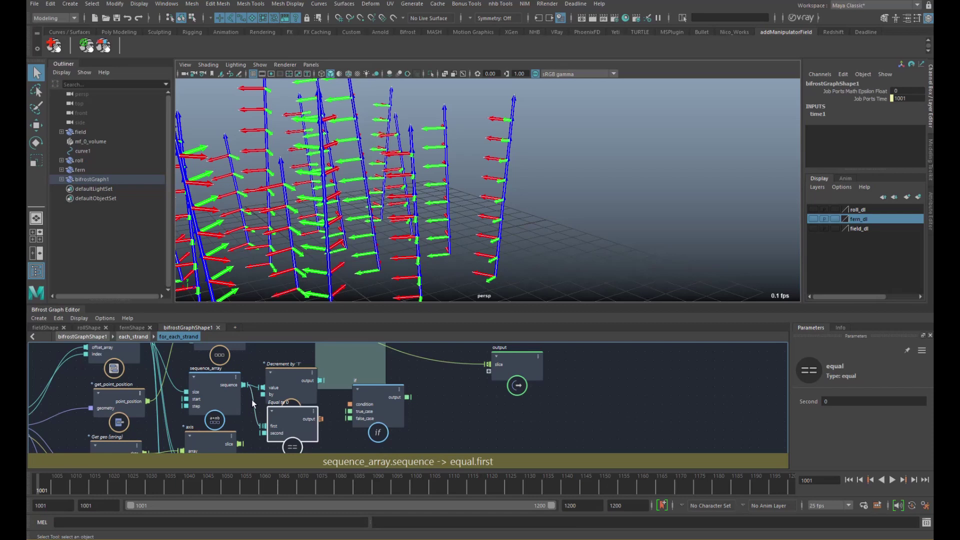
left_click_drag(282, 415, 292, 414)
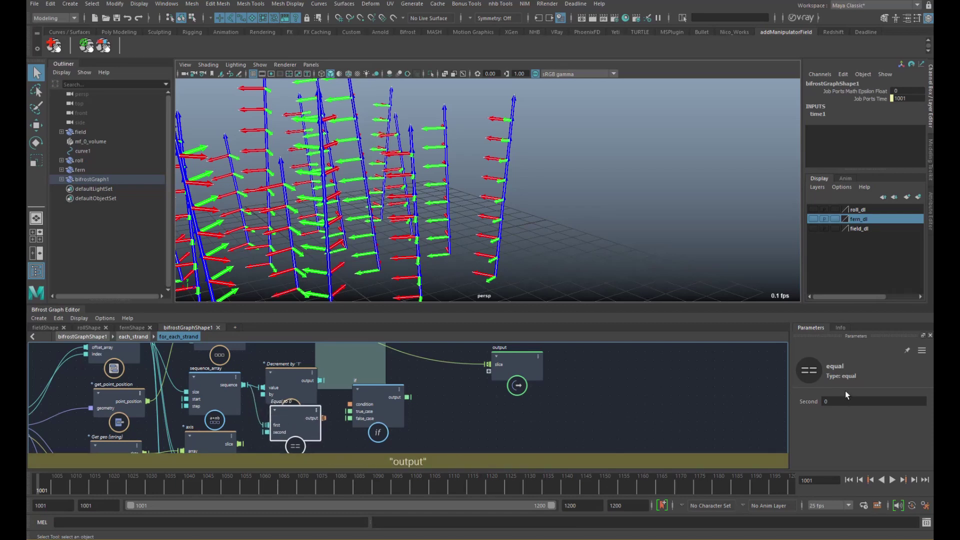
left_click_drag(326, 418, 354, 404)
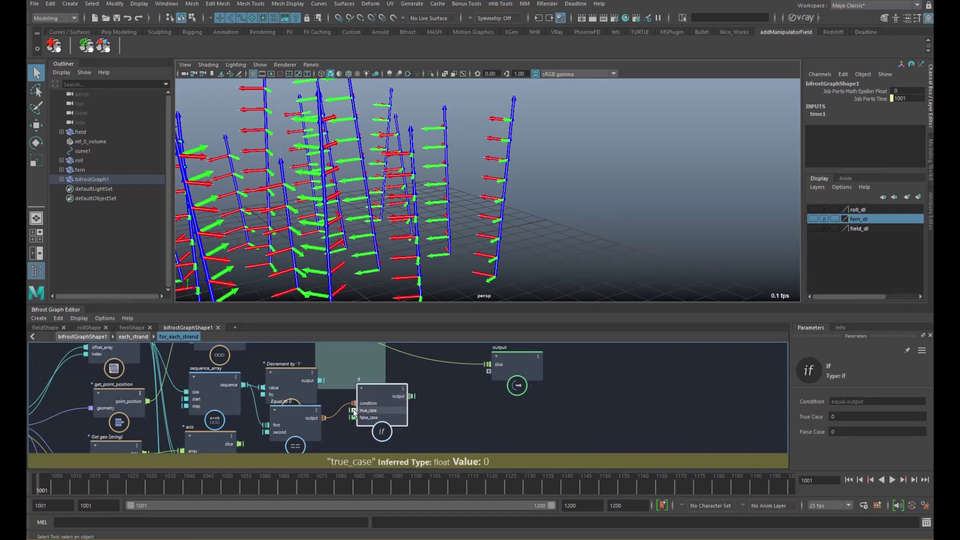
left_click(846, 417)
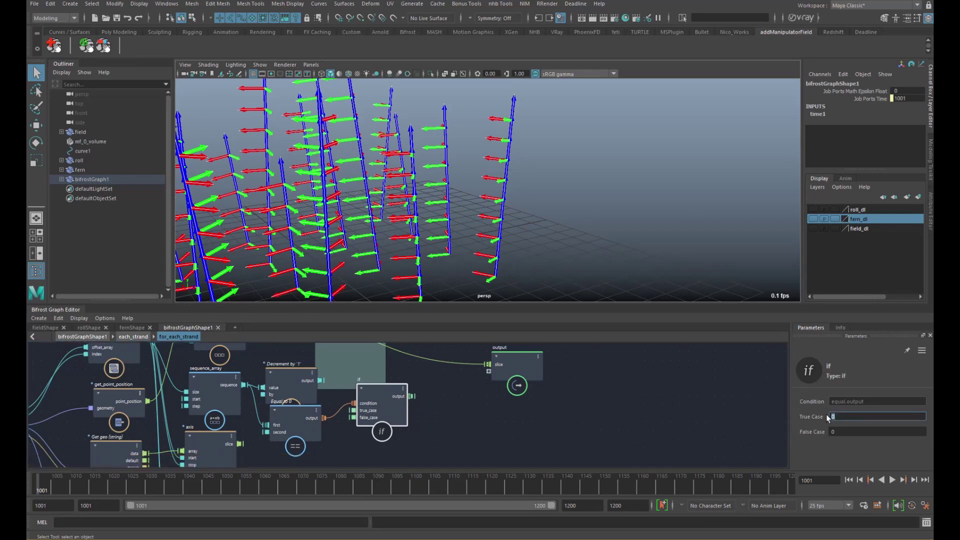
left_click_drag(306, 383, 374, 408)
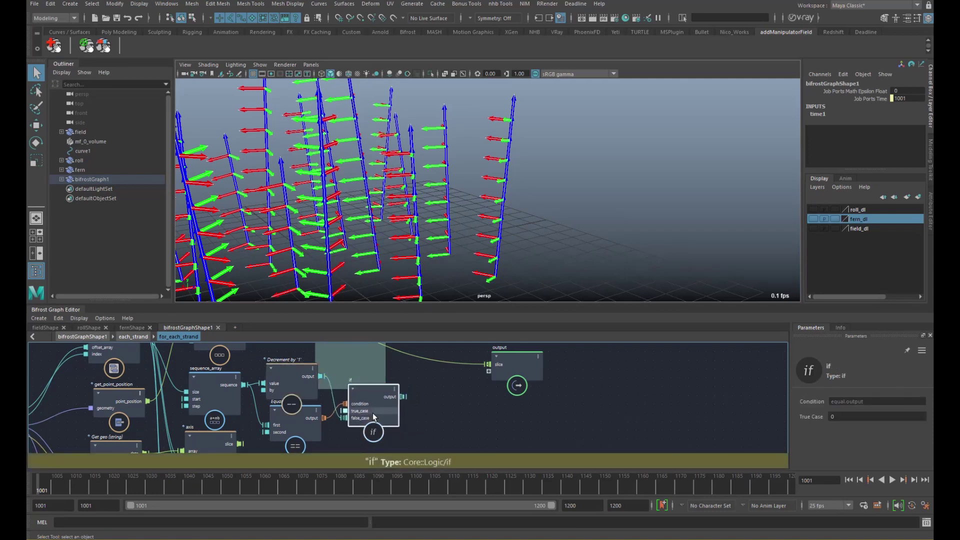
Group the sequence_array, decrement, equal and if nodes into a compound named prev_index
left_click(211, 393)
left_click(321, 417, "shift")
left_click(376, 395, "shift")
right_click(399, 372)
left_click(407, 382)
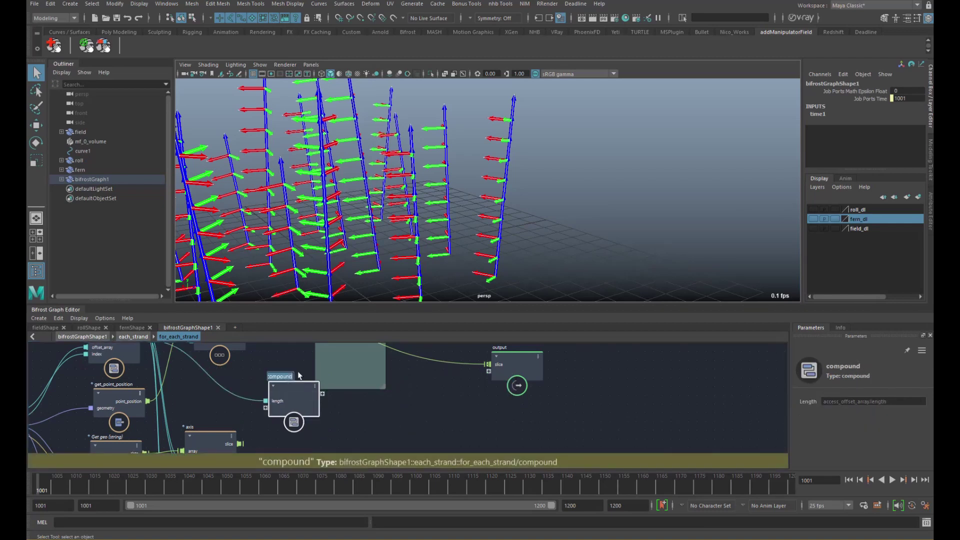
type("prev_")
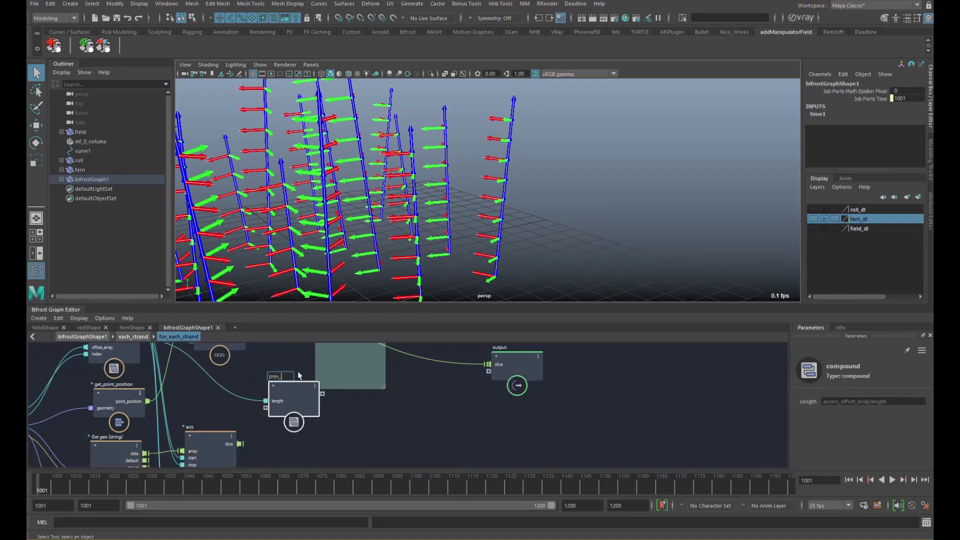
type("index")
key("Return")
Move the prev_index compound in above the axis node and save the scene
left_click_drag(311, 403, 245, 403)
scroll(250, 398, "down", 2)
left_click(117, 18)
middle_click_drag(304, 414, 311, 402, "alt")
right_click_drag(311, 402, 277, 388, "alt")
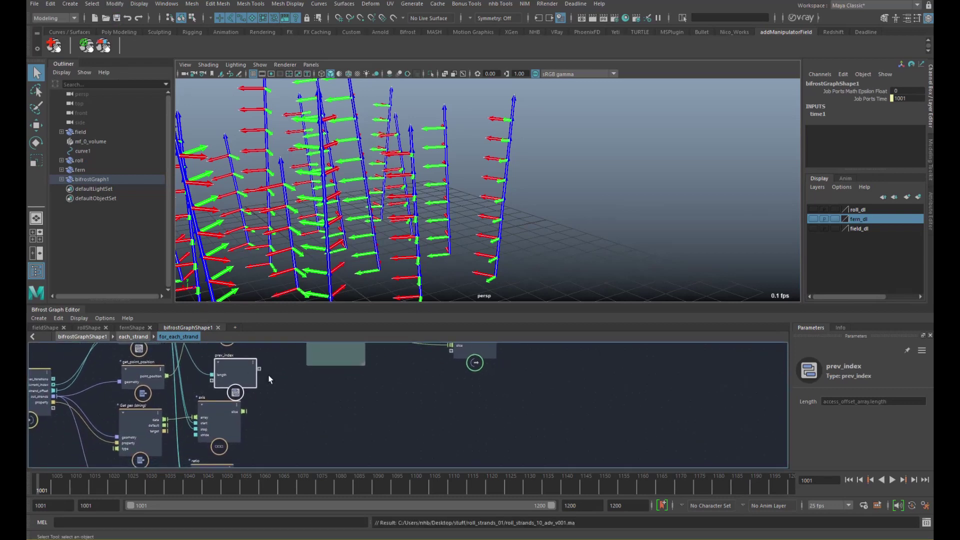
Inside the prev_index compound, place the output node after the if node and connect the if result to it
double_click(246, 374)
mouse_move(690, 417)
middle_mouse_down("alt")
mouse_move(413, 386)
mouse_move(404, 356)
middle_mouse_up("alt")
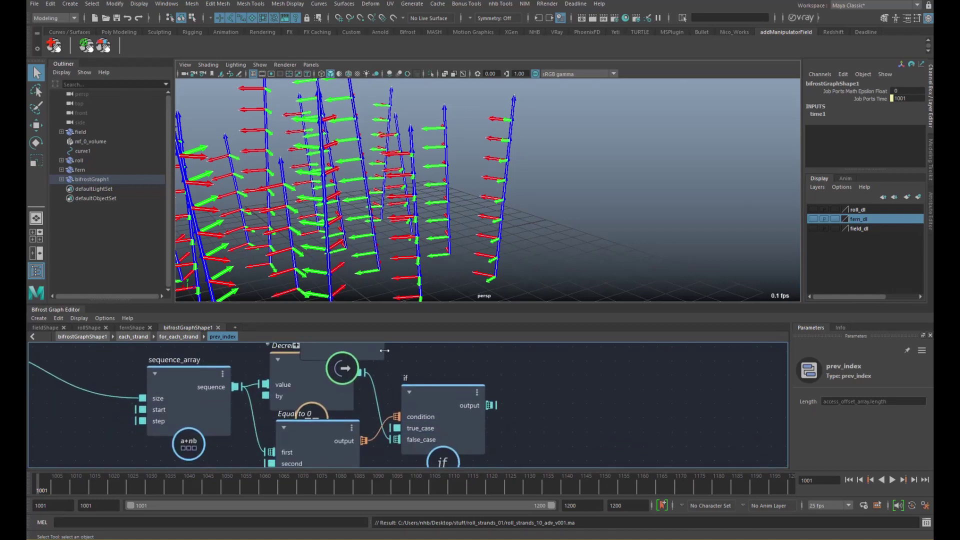
left_click_drag(343, 368, 609, 407)
left_click_drag(491, 405, 570, 389)
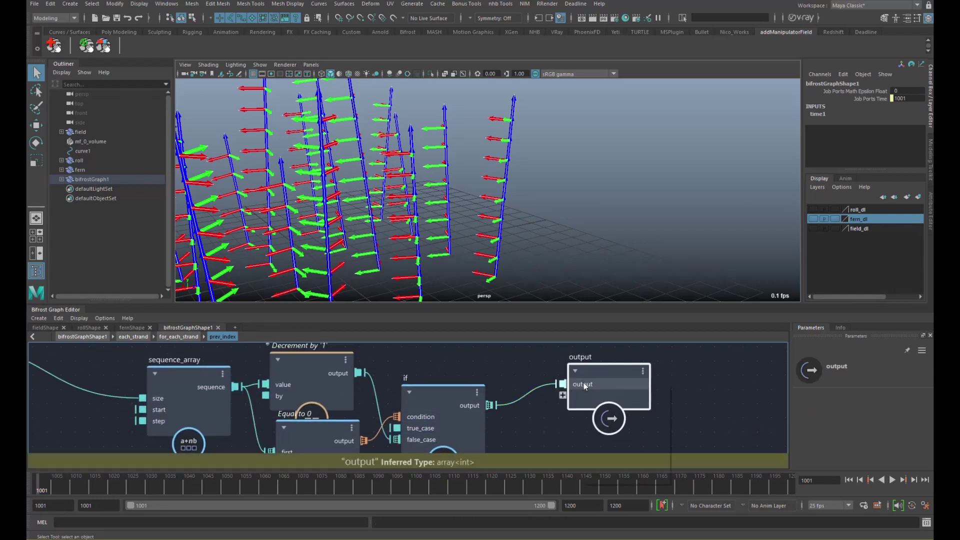
Rename the compound's output port to prev_index and return to the for_each_strand level
double_click(607, 384)
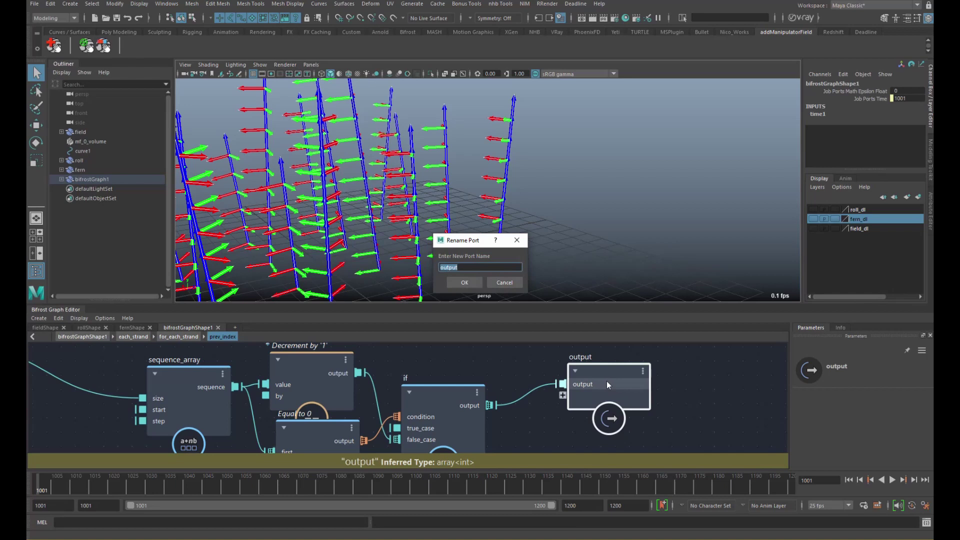
type("prev_index")
key("Return")
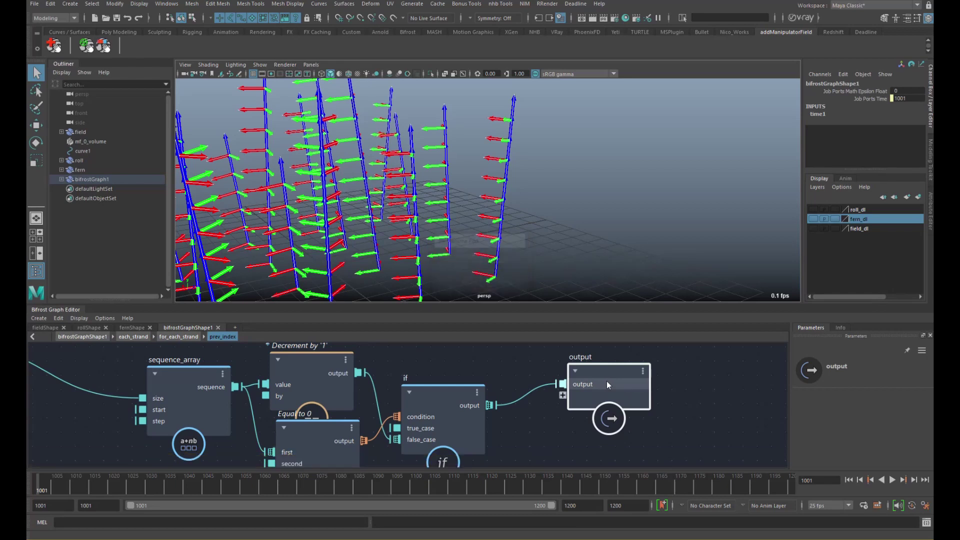
left_click(179, 336)
Shift the axis node slightly down, away from the prev_index compound
middle_click_drag(312, 401, 275, 383, "alt")
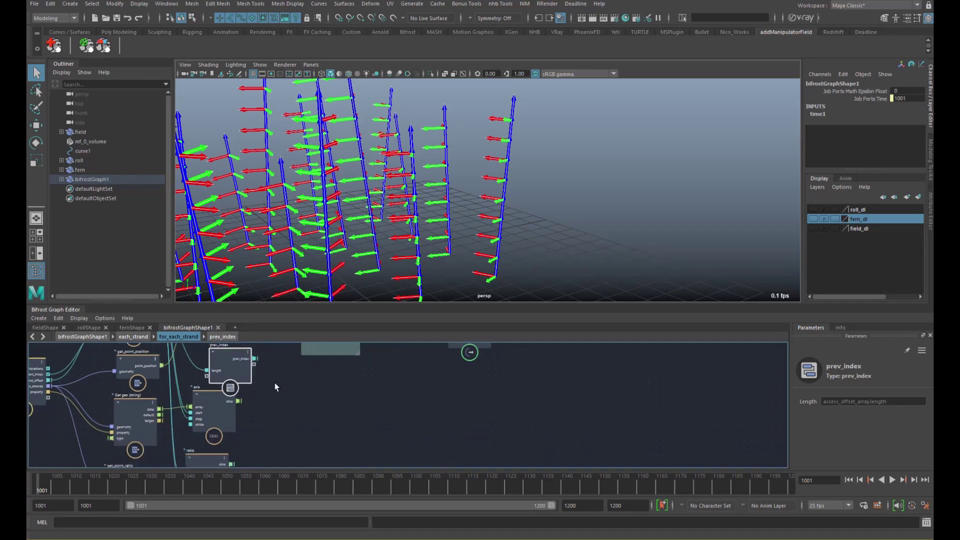
left_click_drag(219, 409, 219, 415)
middle_click_drag(261, 399, 254, 387, "alt")
key("Tab")
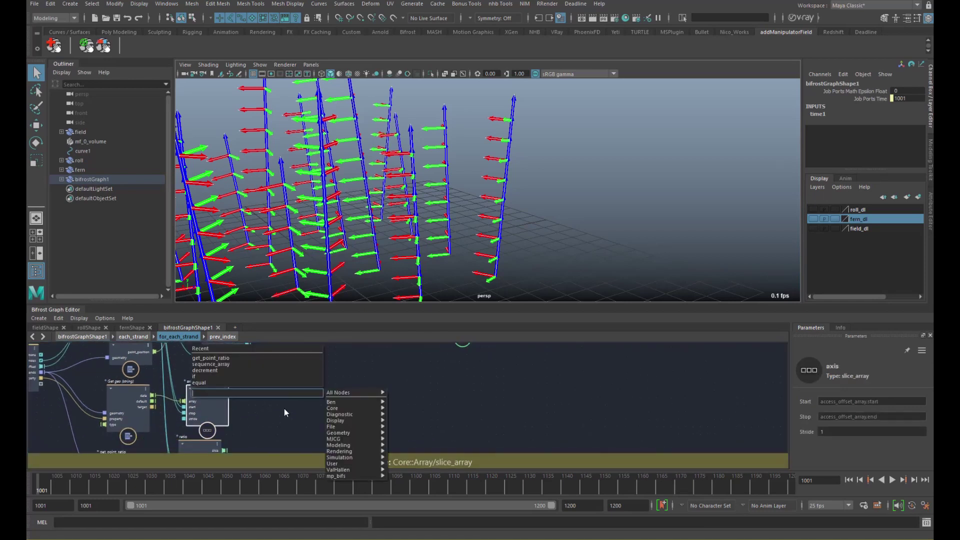
key("Escape")
left_click_drag(531, 190, 520, 147, "alt")
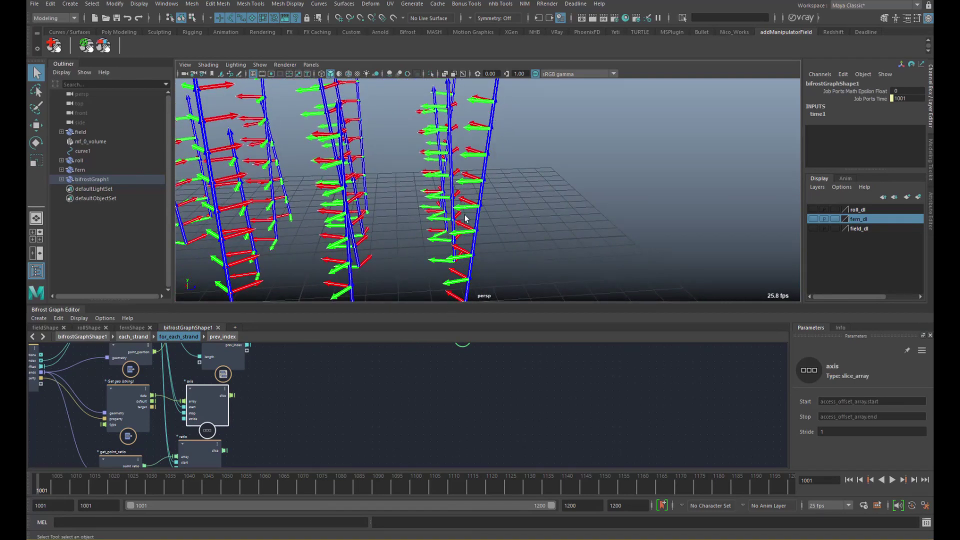
left_click_drag(507, 166, 516, 122, "alt")
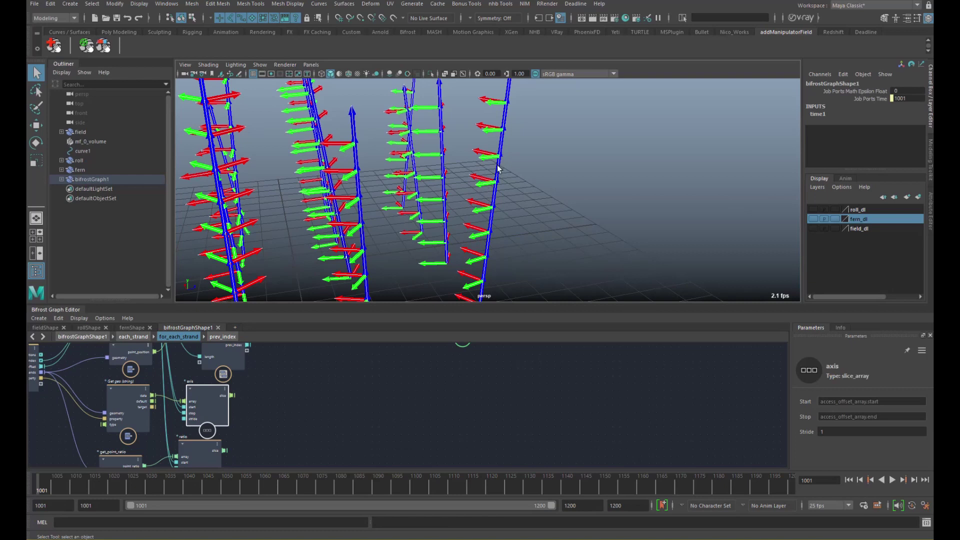
Add an empty compound named set_orientation and place it after the axis node
middle_click_drag(298, 398, 309, 371, "alt")
right_click_drag(309, 371, 279, 392, "alt")
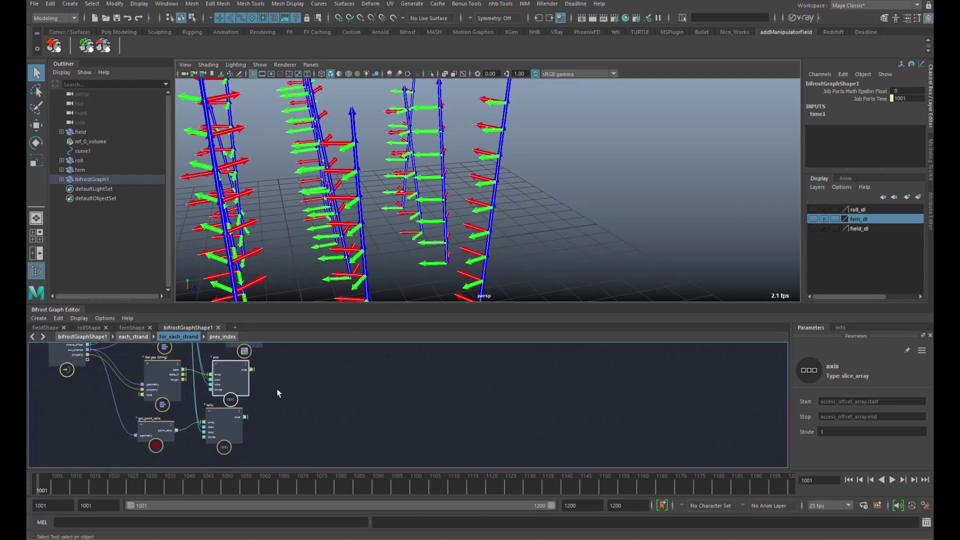
middle_click_drag(275, 377, 284, 398, "alt")
right_click_drag(283, 398, 298, 399, "alt")
key("Tab")
type("comp")
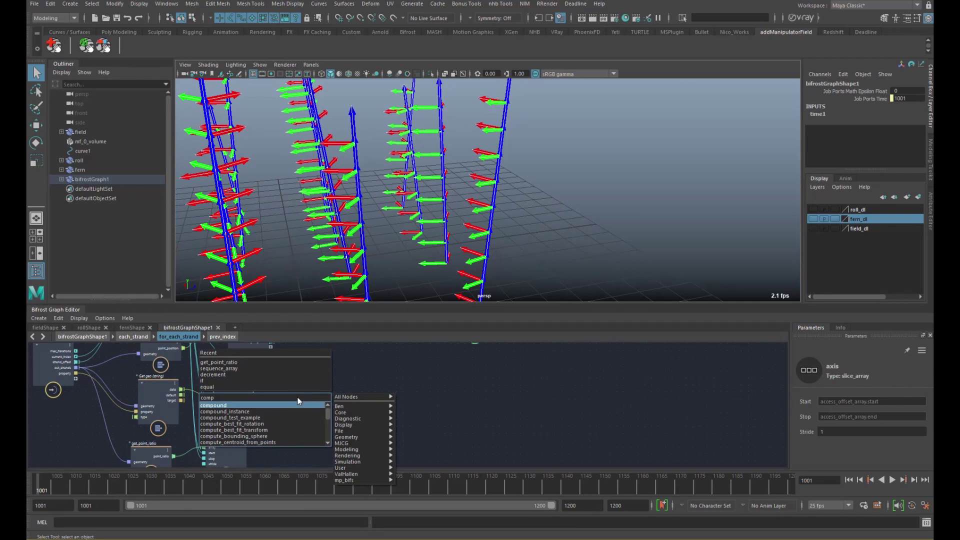
key("Return")
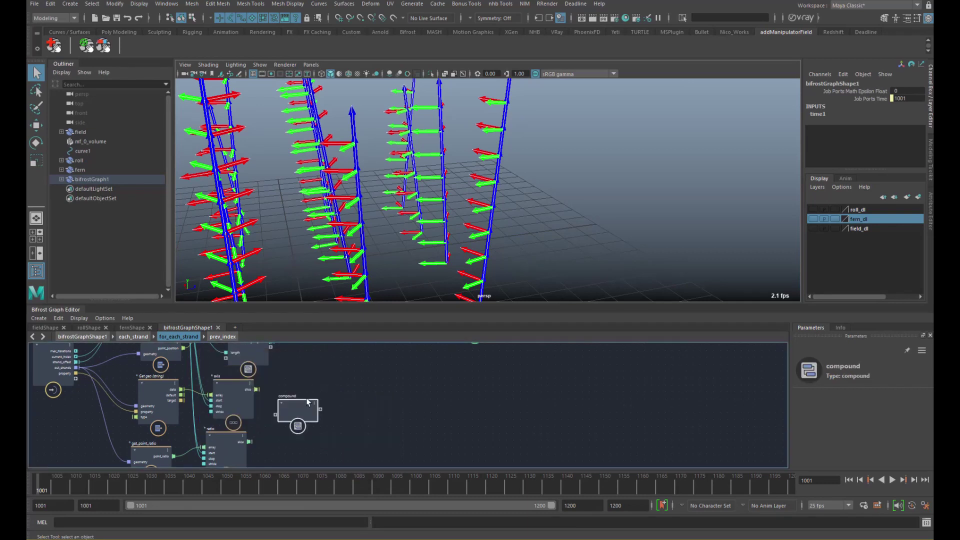
double_click(299, 393)
type("set_orient")
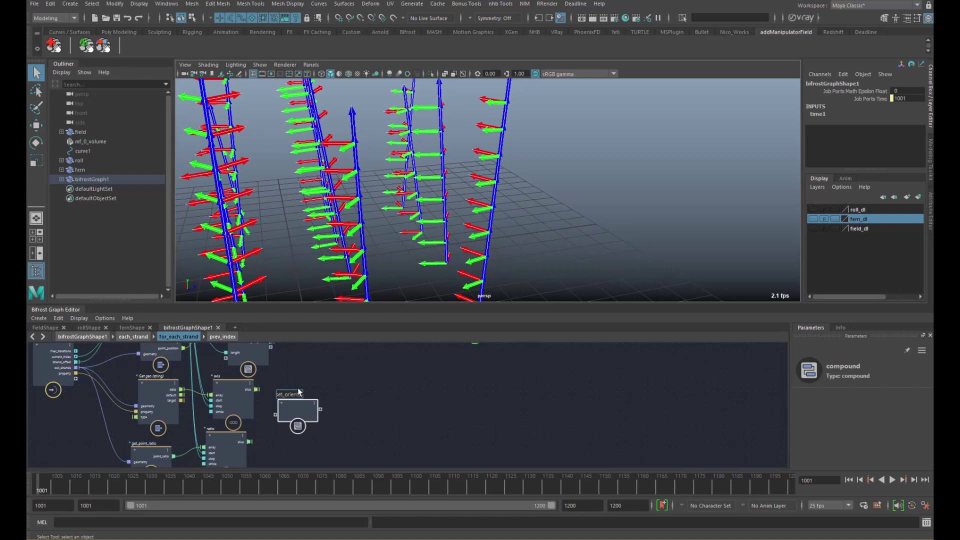
key("Return")
left_click_drag(297, 407, 317, 404)
middle_click_drag(316, 387, 331, 373, "alt")
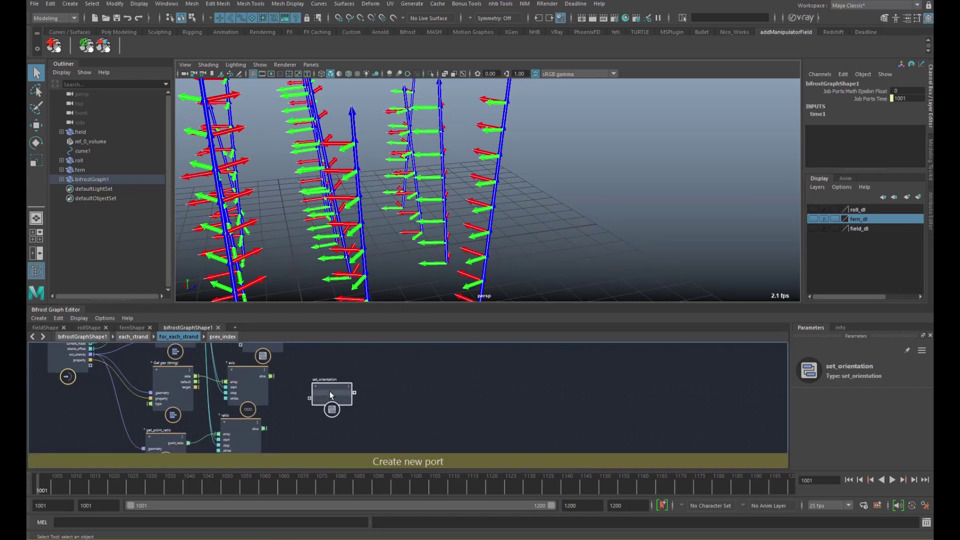
left_click_drag(328, 390, 331, 384)
Connect the prev_index output and the axis node's slice output to new input ports on set_orientation
middle_click_drag(286, 364, 283, 397, "alt")
left_click_drag(283, 360, 318, 426)
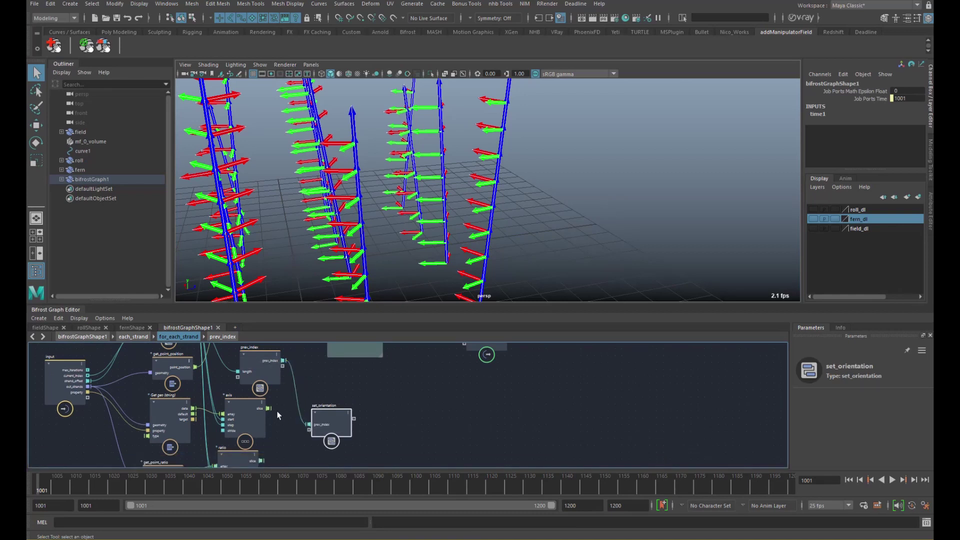
left_click_drag(268, 408, 314, 431)
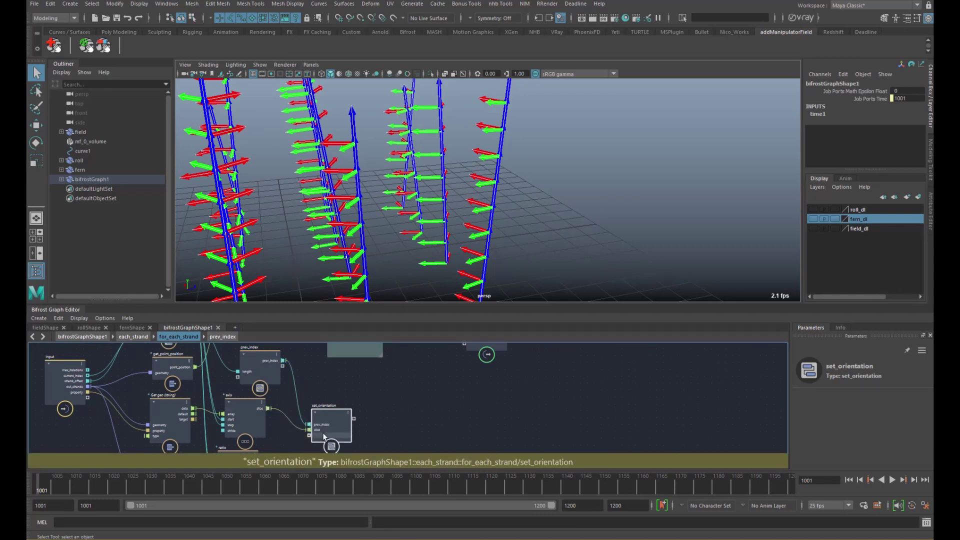
Rename the slice input port on set_orientation to axis
double_click(331, 431)
type("a")
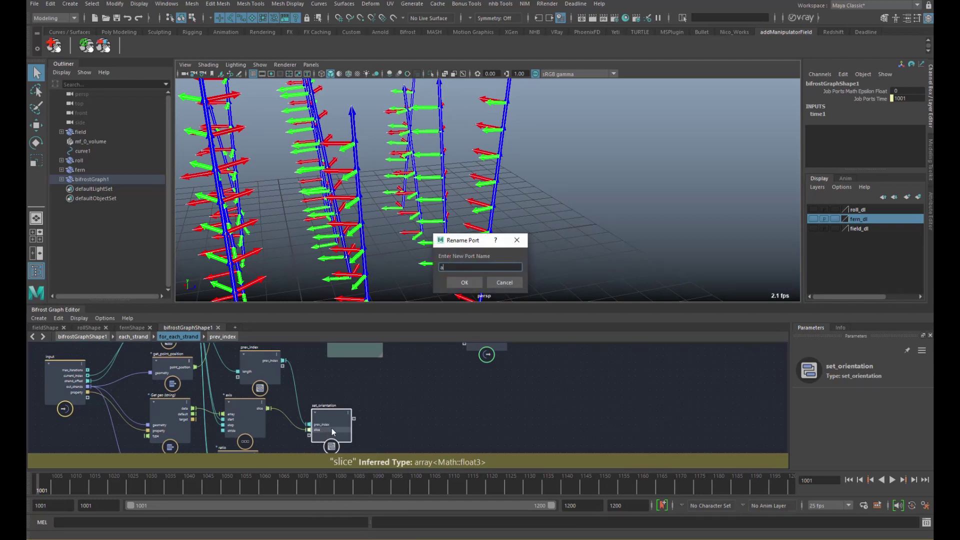
type("xis")
key("Return")
middle_click_drag(274, 399, 280, 357)
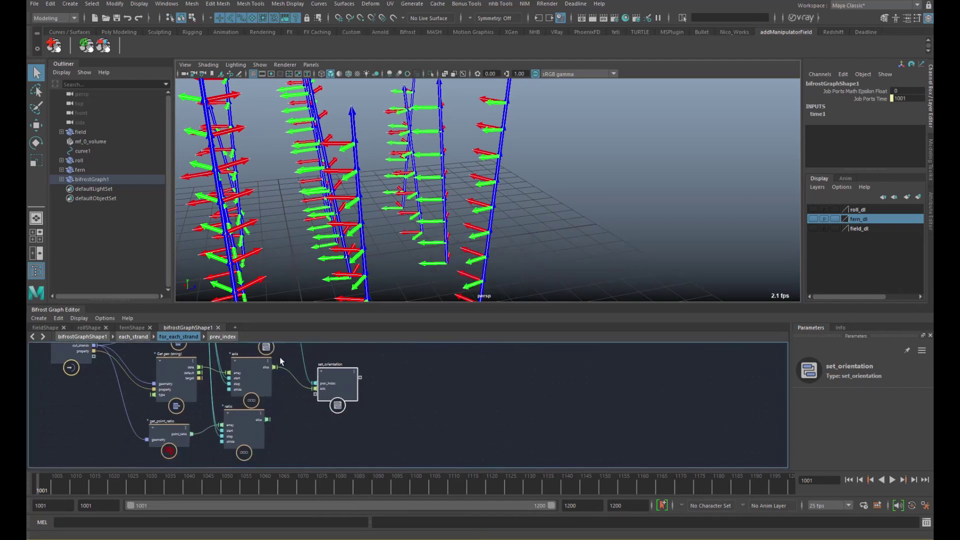
Open the set_orientation compound and move its output node farther from the input node to make working space
scroll(280, 360, "up", 1)
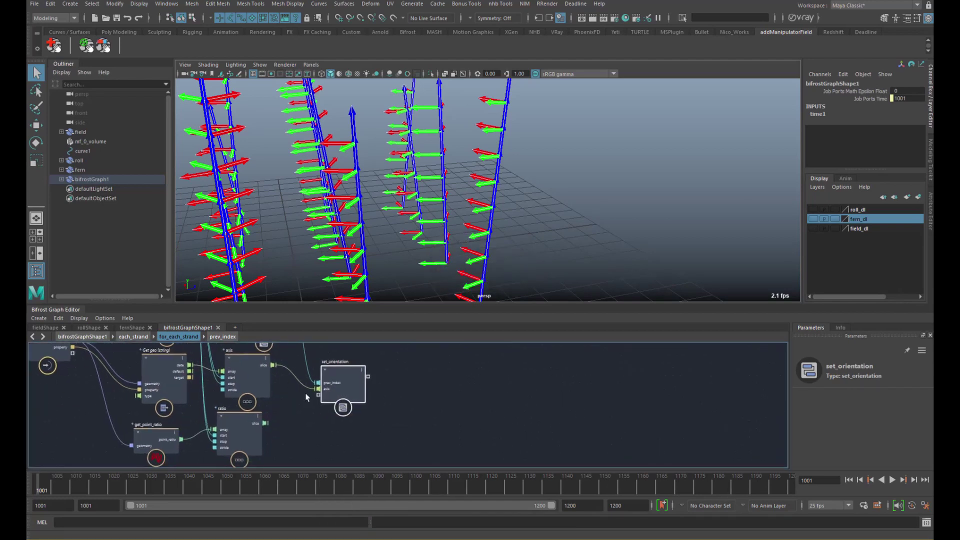
double_click(344, 367)
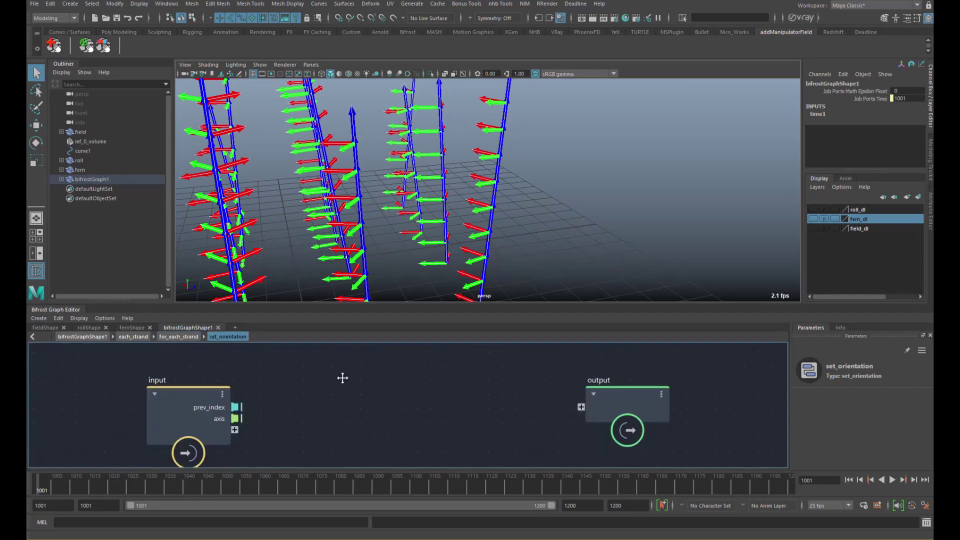
middle_click_drag(267, 375, 249, 365)
middle_click_drag(337, 394, 273, 399)
left_click_drag(493, 387, 540, 390)
middle_click_drag(308, 422, 297, 424)
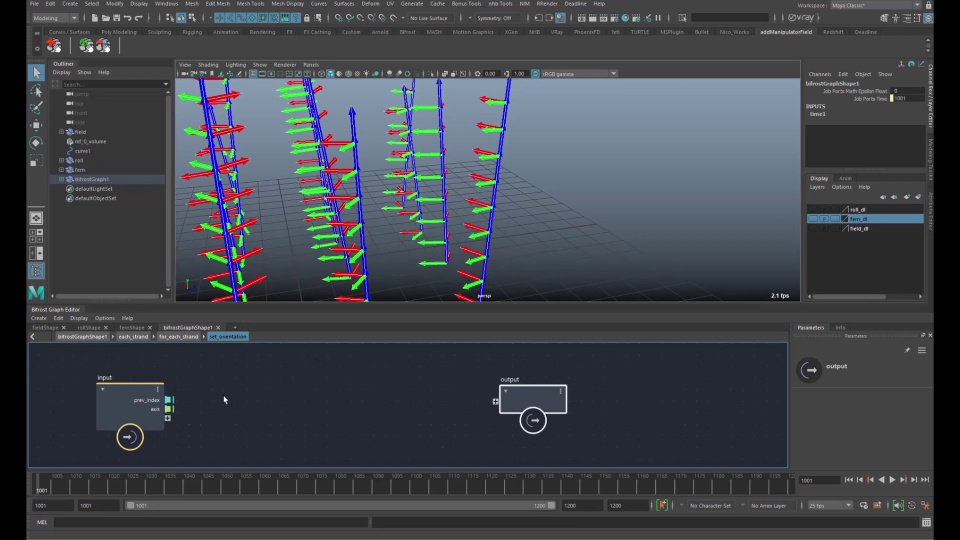
Add a get_from_array node and feed the input's axis into array and prev_index into index
key("Tab")
type("getfrom")
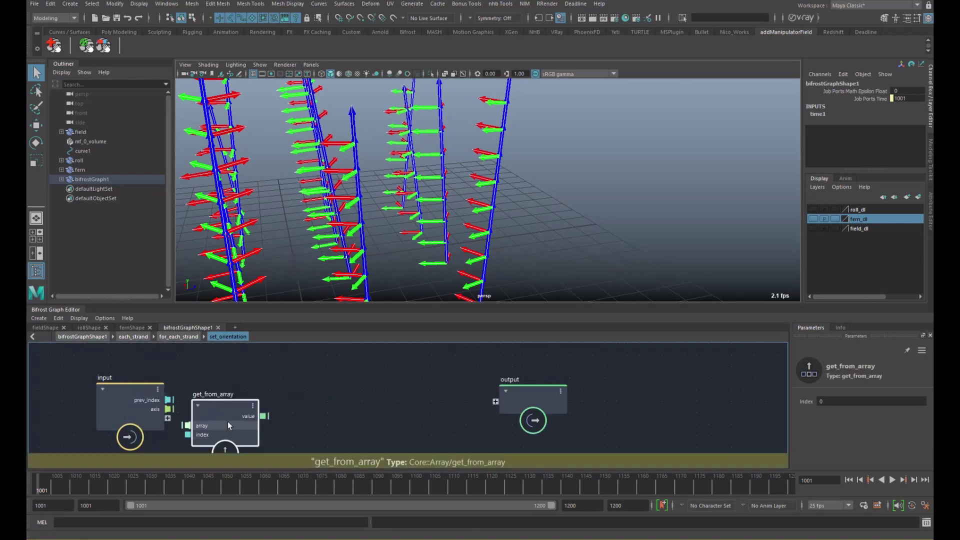
left_click_drag(227, 421, 248, 400)
left_click_drag(168, 400, 254, 379)
middle_click_drag(309, 383, 312, 375, "alt")
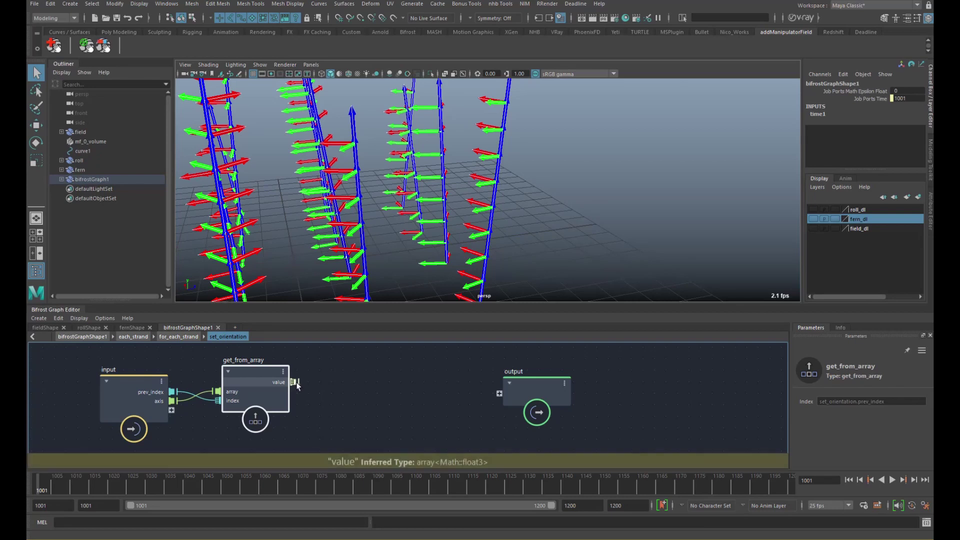
Add an axis_angle_to_quaternion node, connect get_from_array's value to its axis, and expose its quaternion on the output node
scroll(340, 393, "down", 1)
left_click(345, 394)
key("Tab")
type("axis")
key("Down")
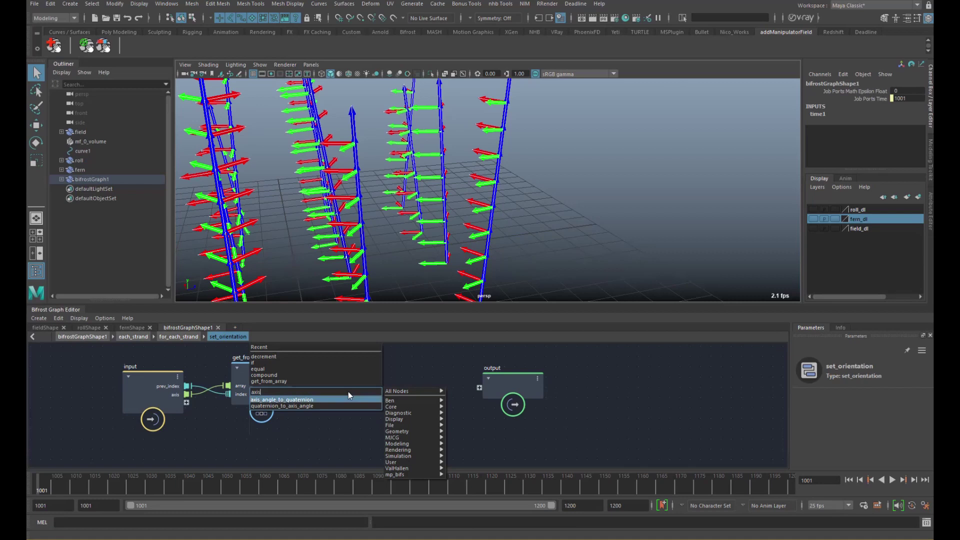
key("Return")
left_click_drag(350, 410, 375, 393)
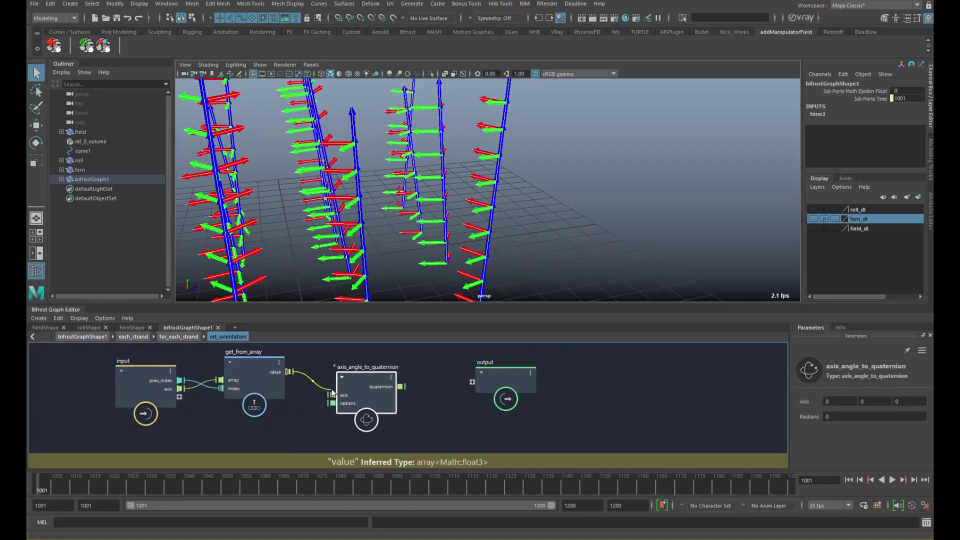
left_click_drag(289, 372, 333, 395)
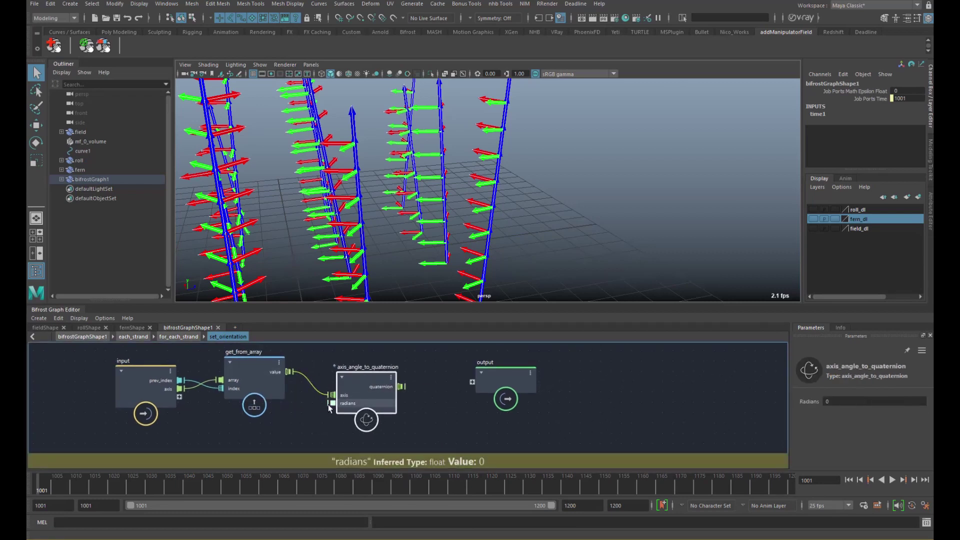
left_click_drag(167, 409, 144, 405)
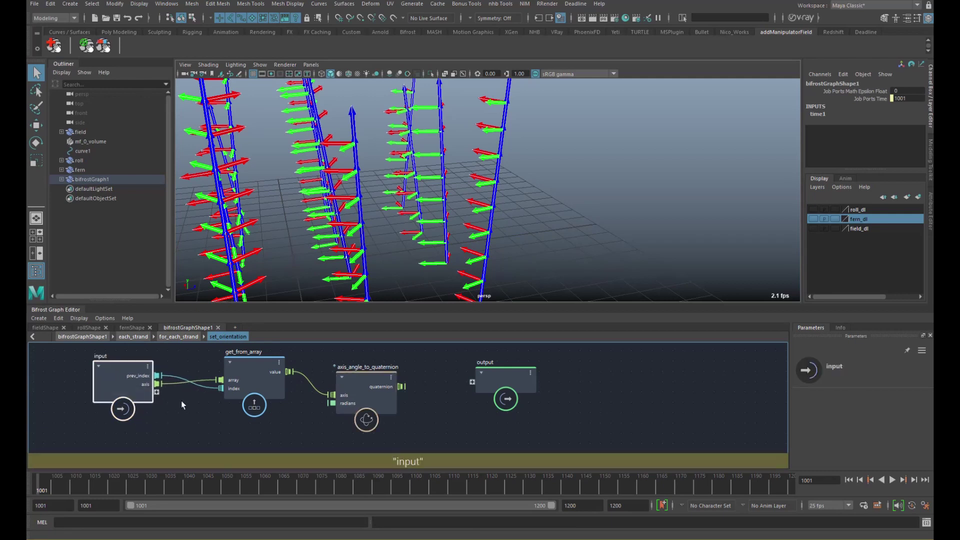
left_click_drag(401, 386, 472, 384)
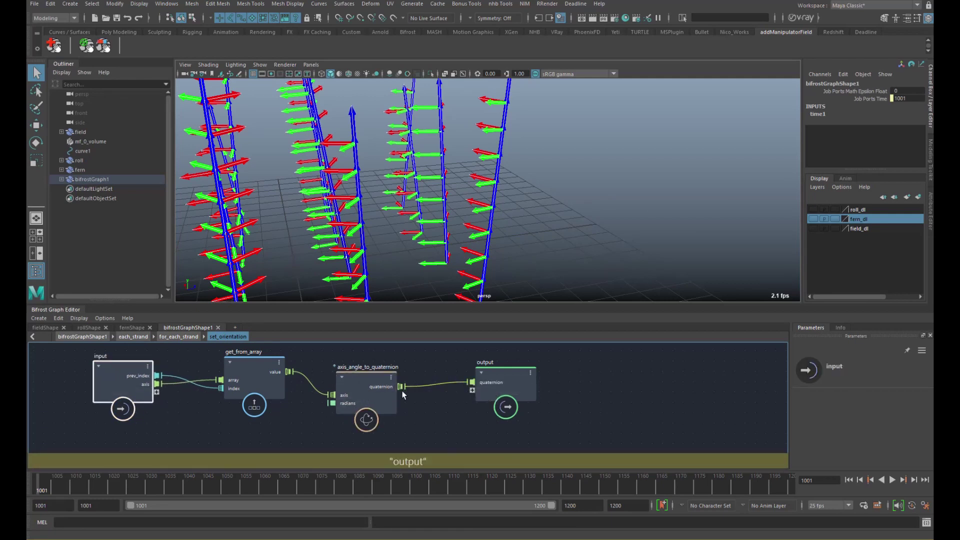
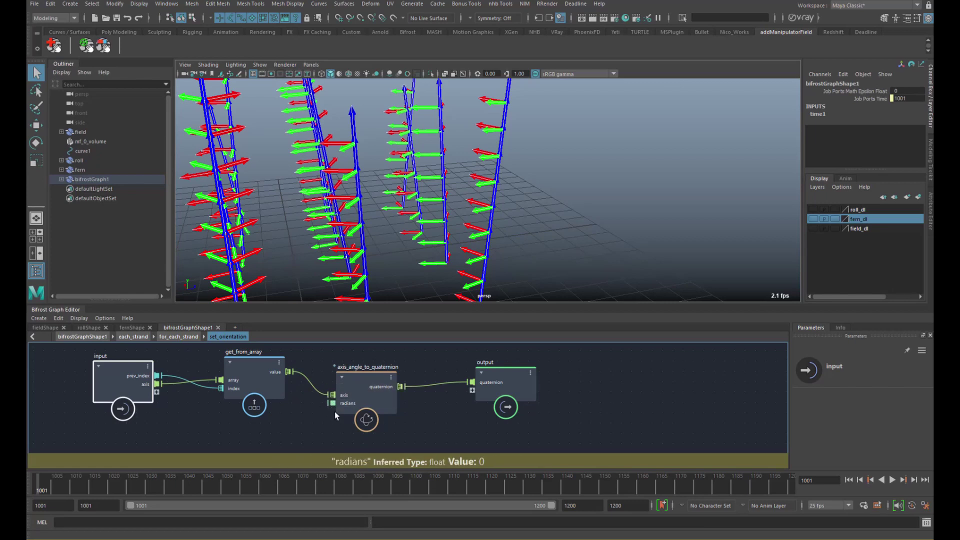
Add a degrees_to_radians node feeding the quaternion node's radians and expose its degrees as a new input port of set_orientation
middle_click_drag(334, 412, 360, 395)
scroll(360, 395, "up", 1)
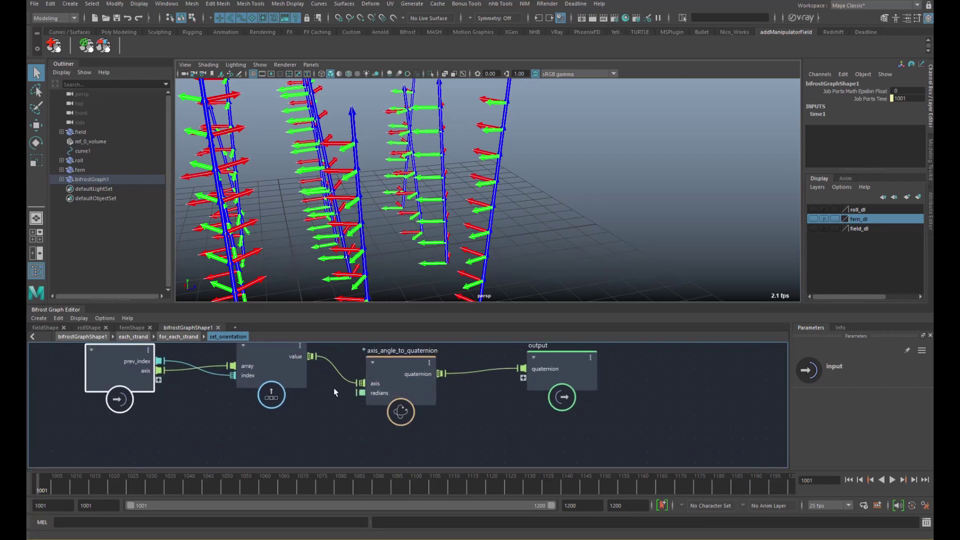
middle_click_drag(296, 378, 307, 373)
key("Tab")
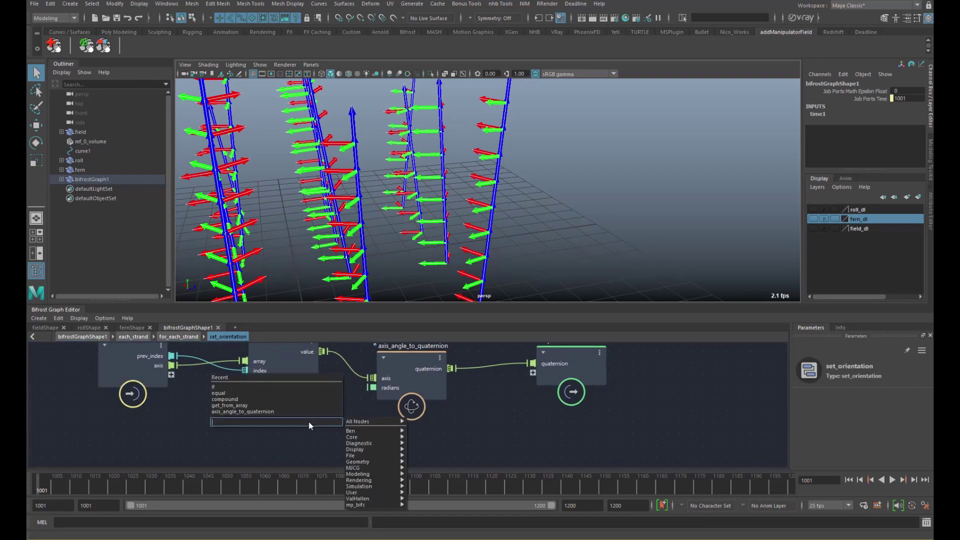
type("deg")
key("Down")
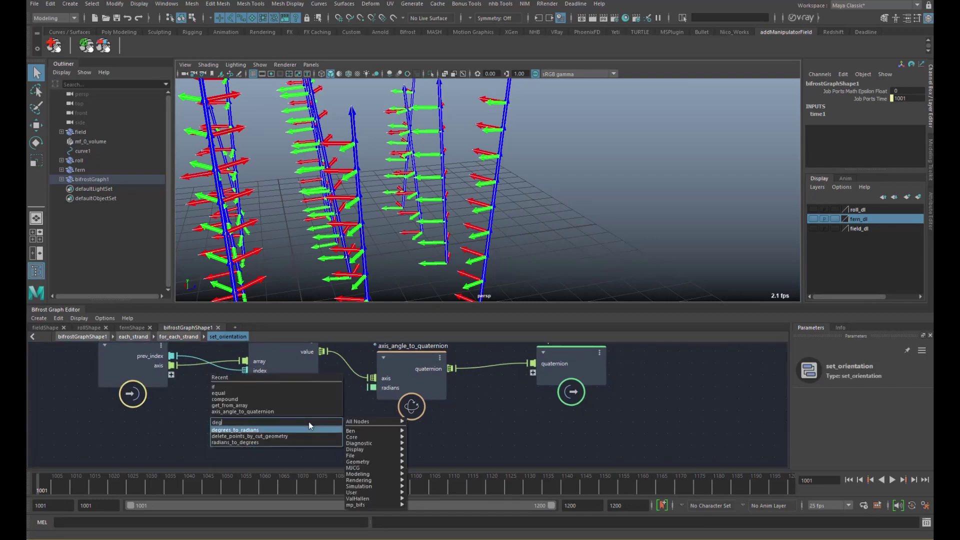
key("Return")
left_click_drag(313, 424, 353, 377)
left_click_drag(271, 409, 159, 366)
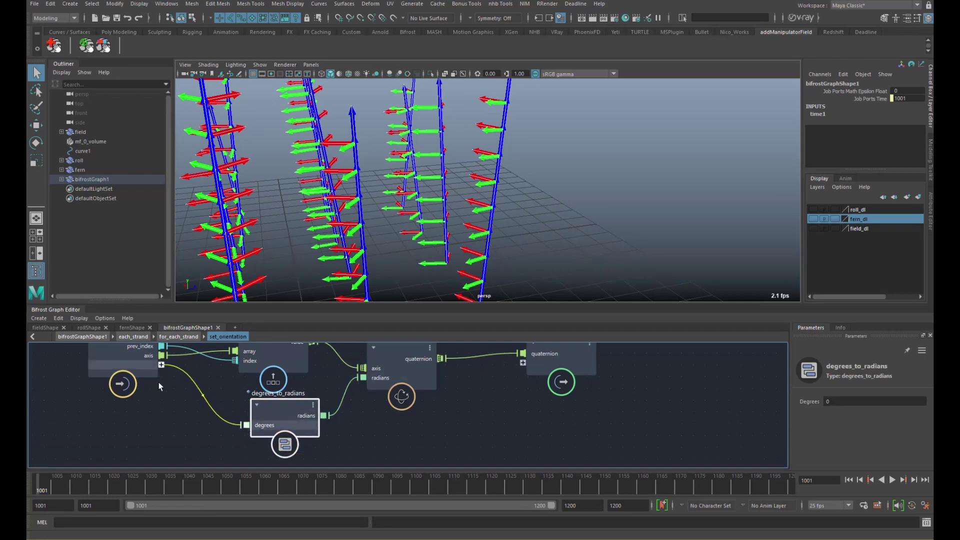
In for_each_strand, add a second input node near set_orientation and connect it to the degrees port
left_click(178, 336)
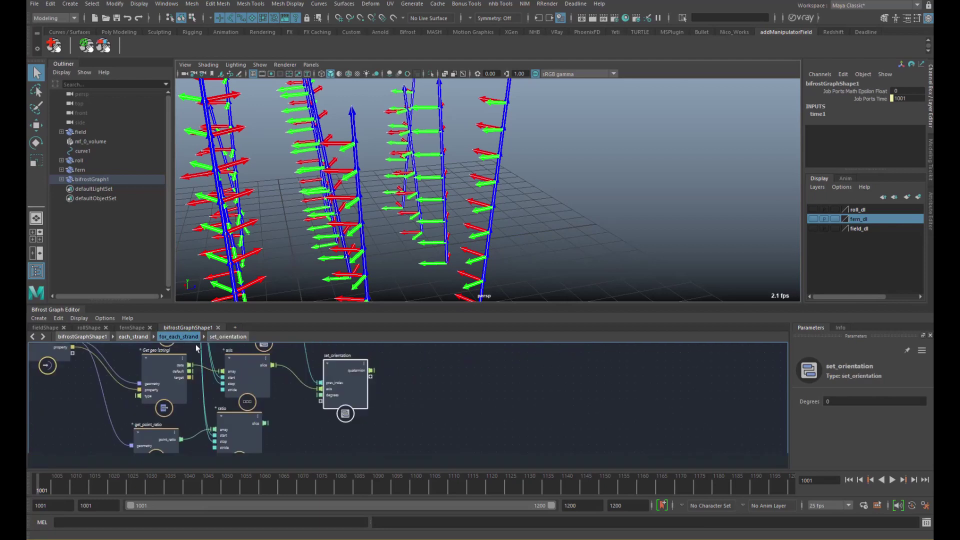
middle_click_drag(300, 419, 315, 413)
key("Tab")
type("input")
key("Down")
key("Return")
left_click_drag(358, 377, 397, 374)
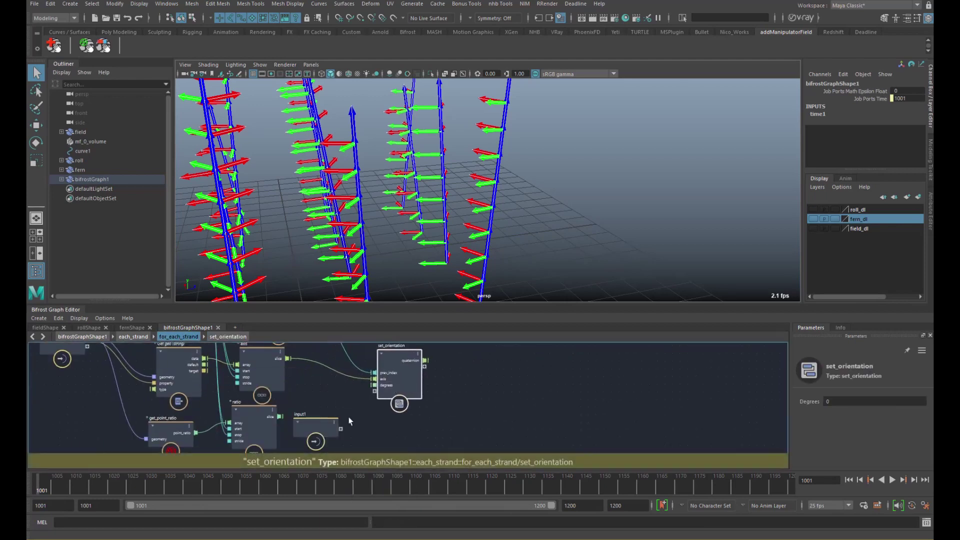
left_click_drag(327, 426, 328, 392)
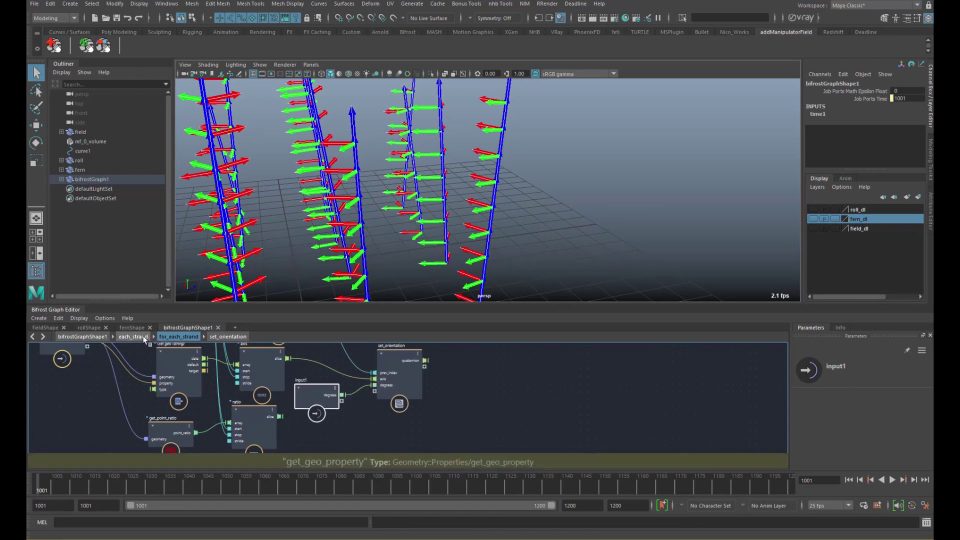
In each_strand, connect for_each_strand's degrees port to a new port on the input node
left_click(133, 337)
left_click_drag(307, 418, 313, 425)
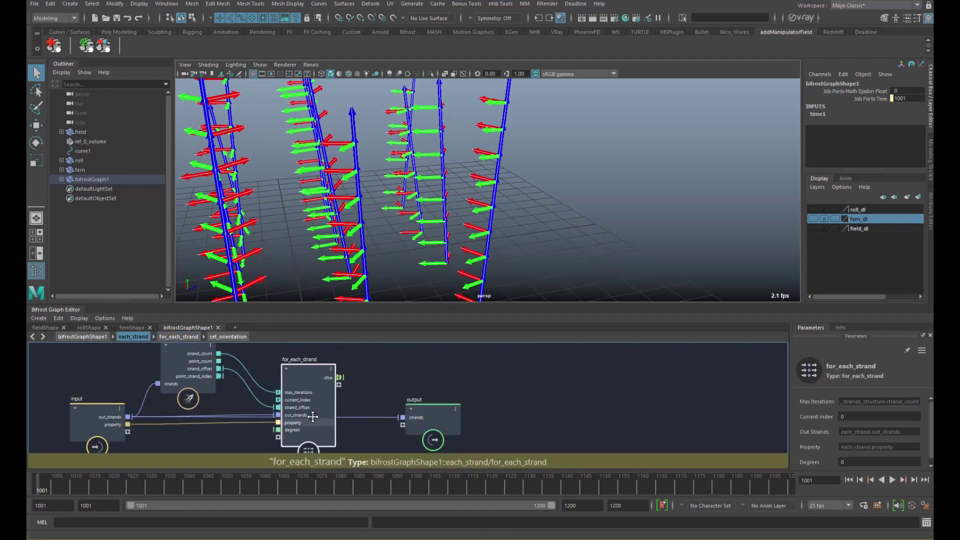
middle_click_drag(314, 425, 354, 402, "alt")
left_click_drag(286, 408, 168, 408)
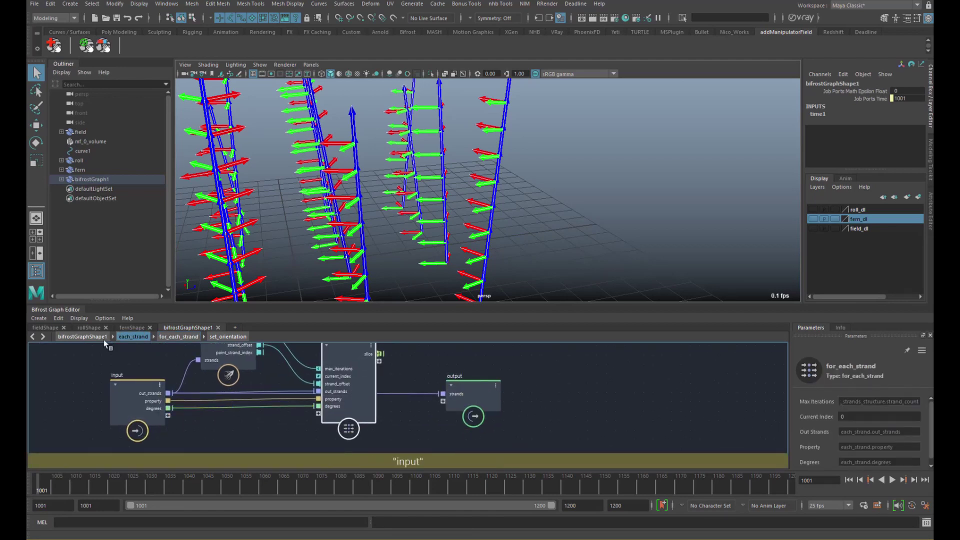
At the root graph level, set the each_strand compound's Degrees to 10
left_click(82, 336)
left_click(393, 428)
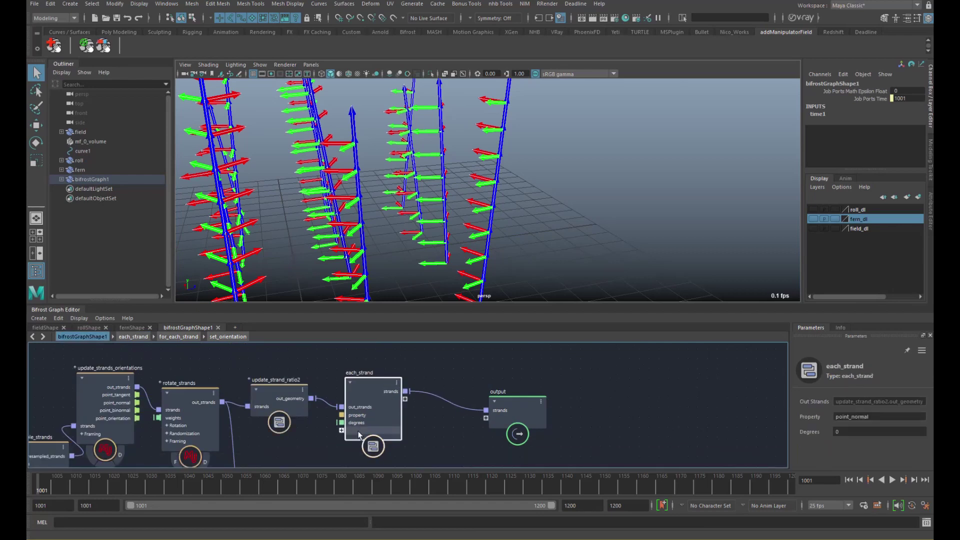
left_click_drag(811, 431, 903, 432)
left_click(858, 433)
type("10")
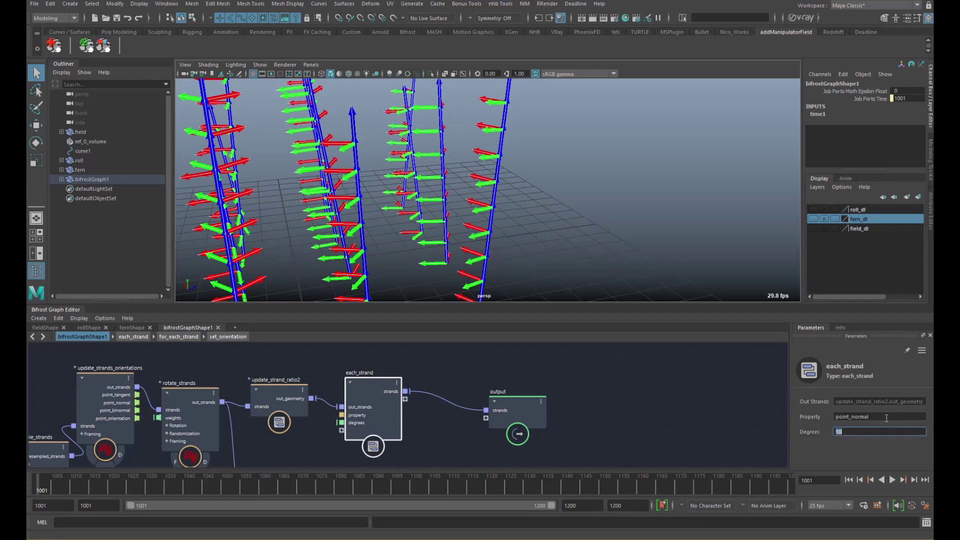
middle_click_drag(395, 412, 365, 398, "alt")
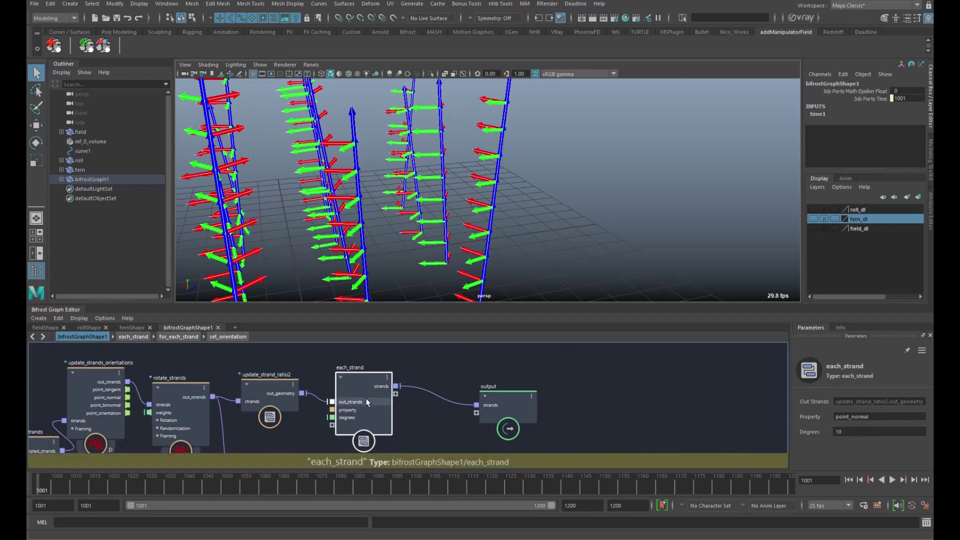
Review the connections inside set_orientation, and examine its quaternion output back in the for_each_strand network
left_click(226, 338)
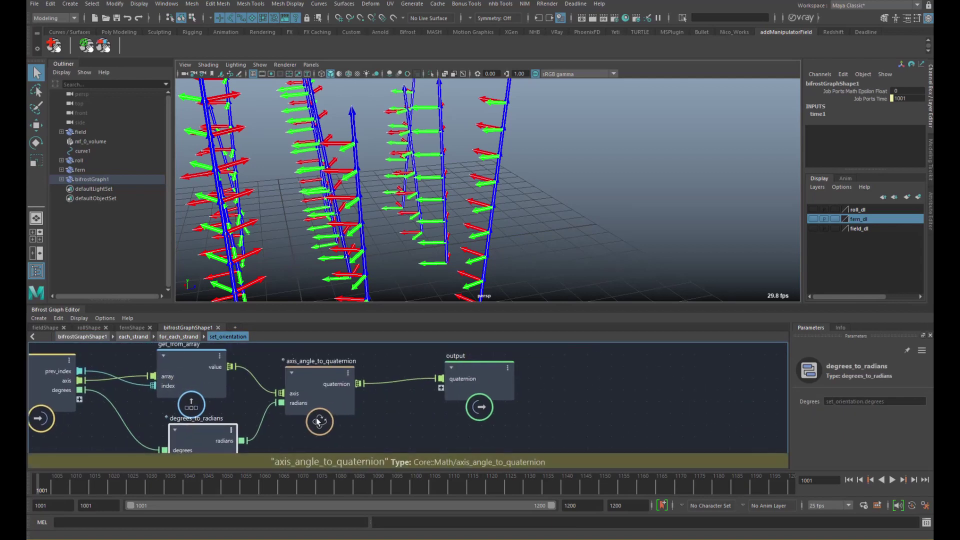
scroll(401, 402, "down", 1)
middle_click_drag(385, 401, 434, 386, "alt")
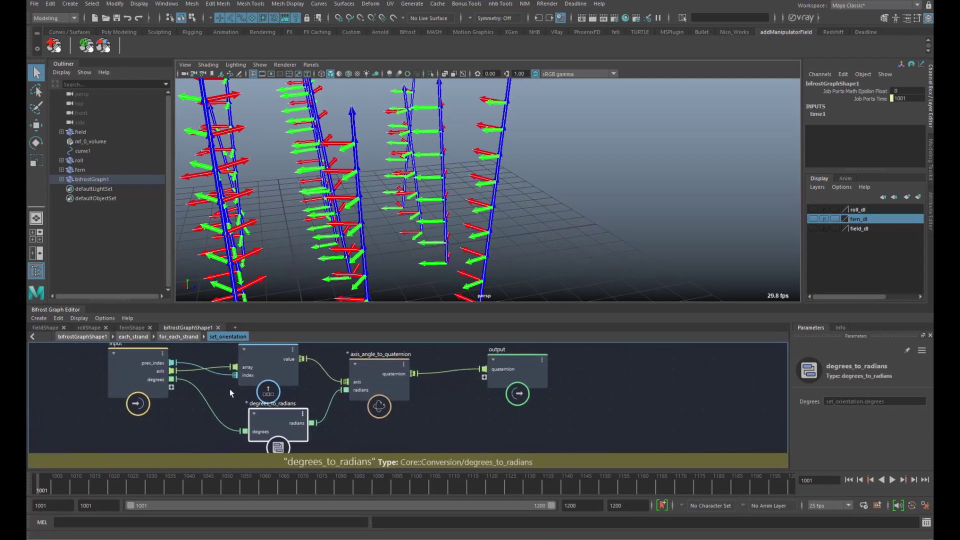
left_click(178, 337)
middle_click_drag(375, 394, 334, 424, "alt")
middle_click_drag(402, 376, 365, 411, "alt")
scroll(342, 408, "down", 3)
middle_click_drag(343, 407, 352, 388, "alt")
right_click_drag(352, 388, 375, 388, "alt")
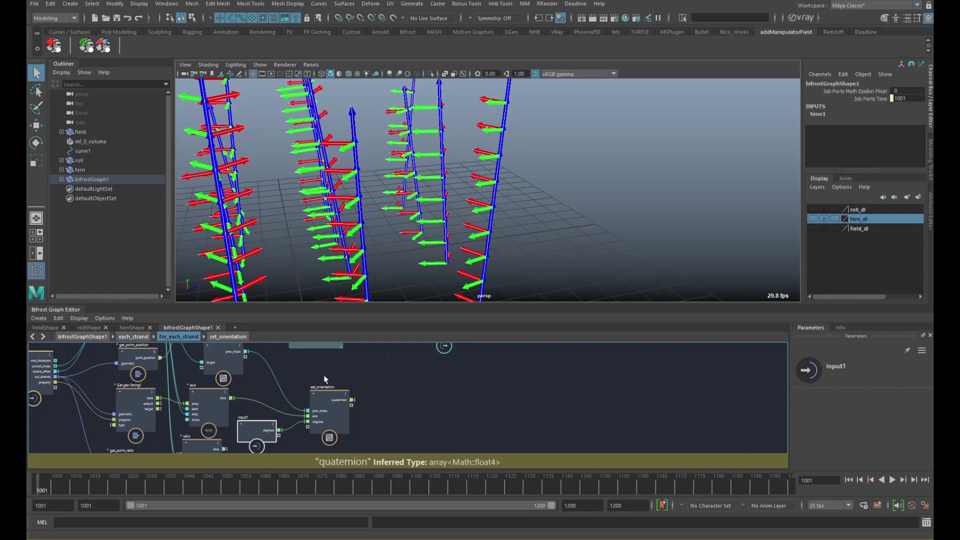
Add a construct_points node above set_orientation's output and connect the sliced point positions to its point_position
key("Tab")
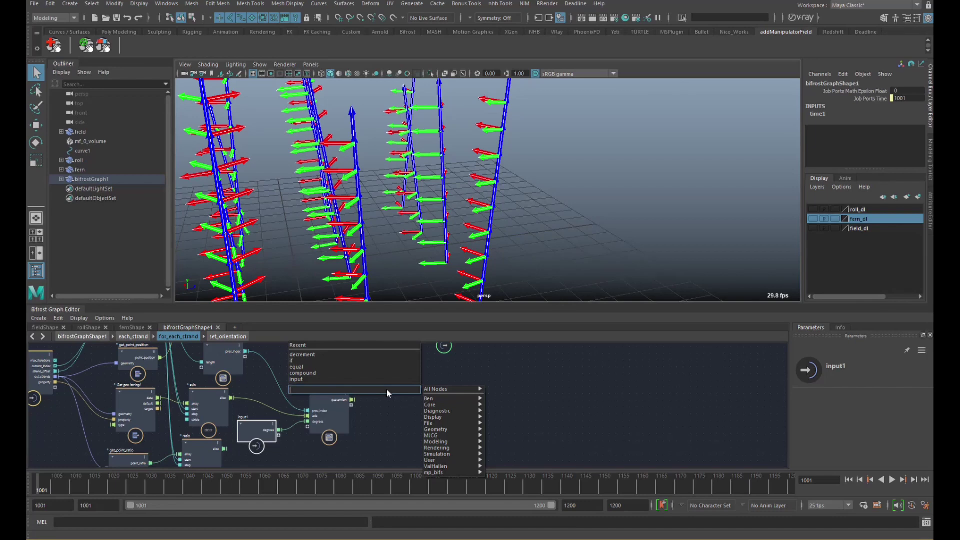
type("constru")
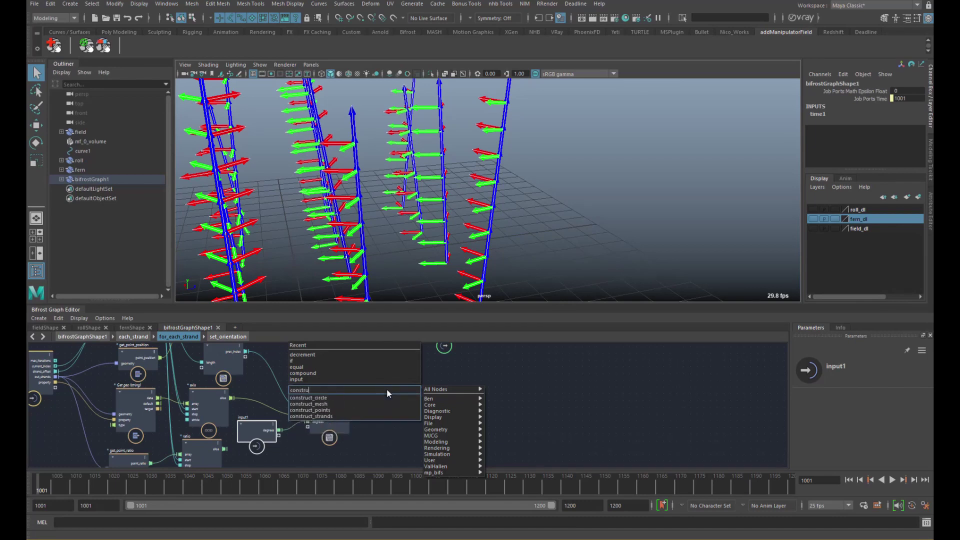
key("Down")
key("Down")
key("Return")
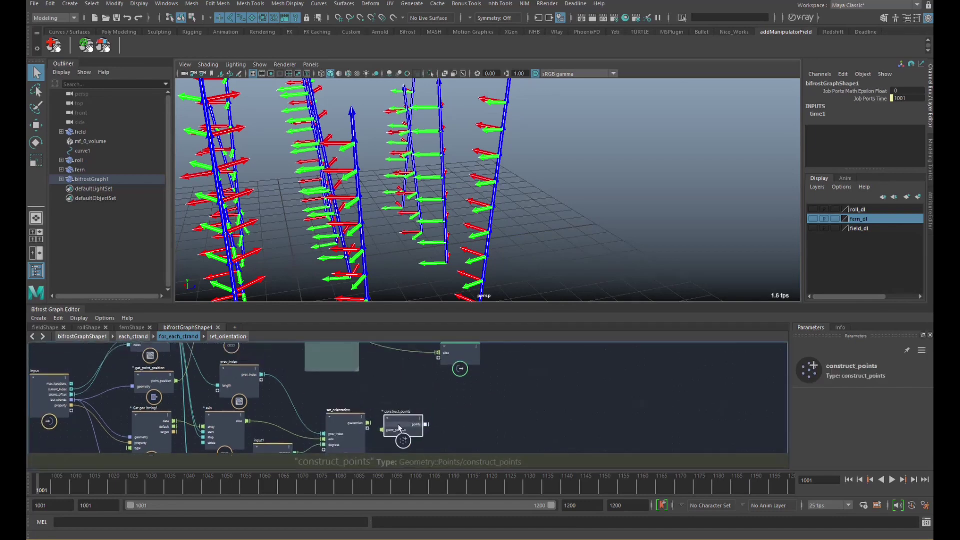
left_click_drag(260, 352, 385, 438)
middle_click_drag(422, 411, 382, 352, "alt")
left_click_drag(382, 370, 388, 383)
Add a set_point_orientation node, feeding it the constructed points as geometry and set_orientation's quaternion as orientations
middle_click_drag(388, 384, 349, 356, "alt")
scroll(349, 356, "up", 1)
left_click(397, 374)
key("Tab")
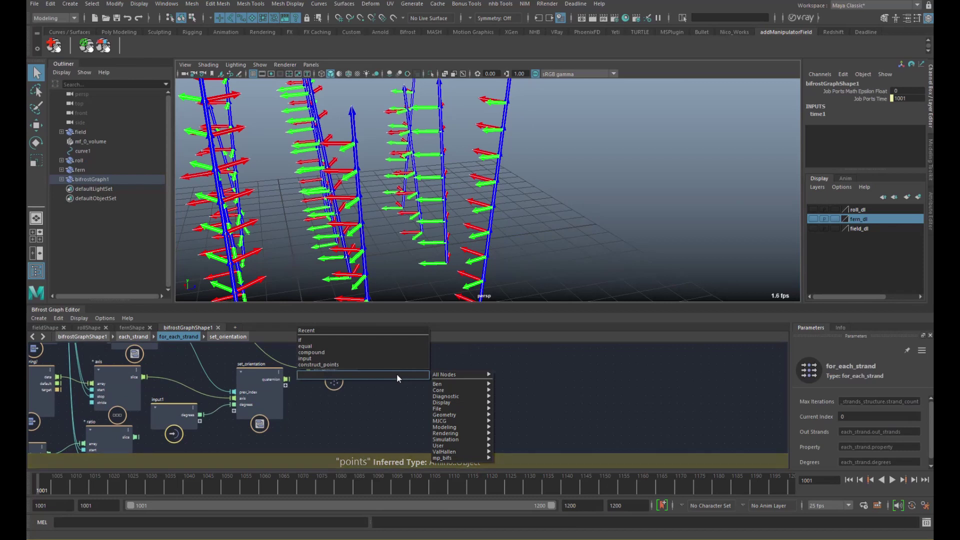
type("setori")
key("Down")
key("Down")
key("Down")
key("Return")
mouse_move(387, 383)
left_mouse_down()
mouse_move(395, 364)
mouse_move(378, 376)
mouse_move(399, 370)
left_mouse_up()
left_click_drag(271, 383, 414, 379)
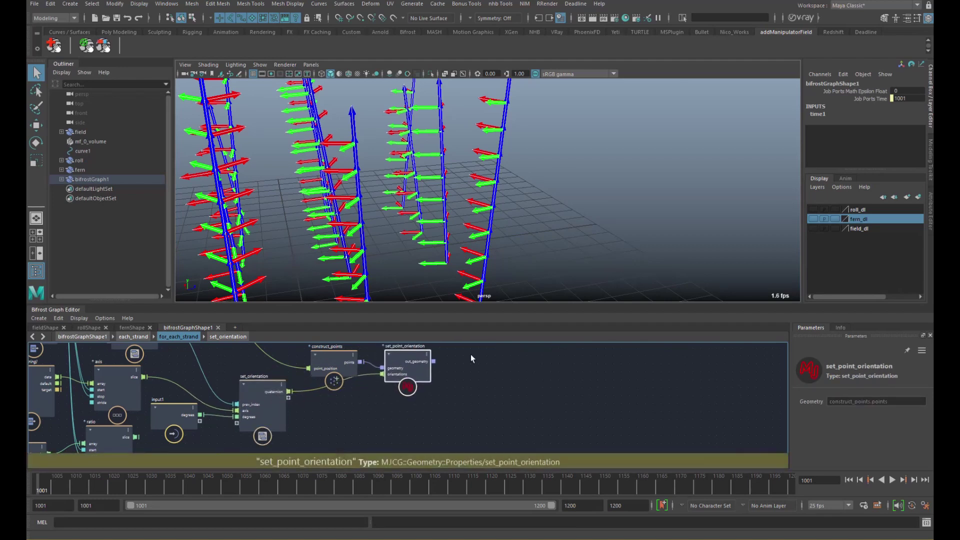
Add a point_transform_scope node and connect set_point_orientation's out_geometry to its geometry
middle_click_drag(413, 379, 401, 396, "alt")
key("Tab")
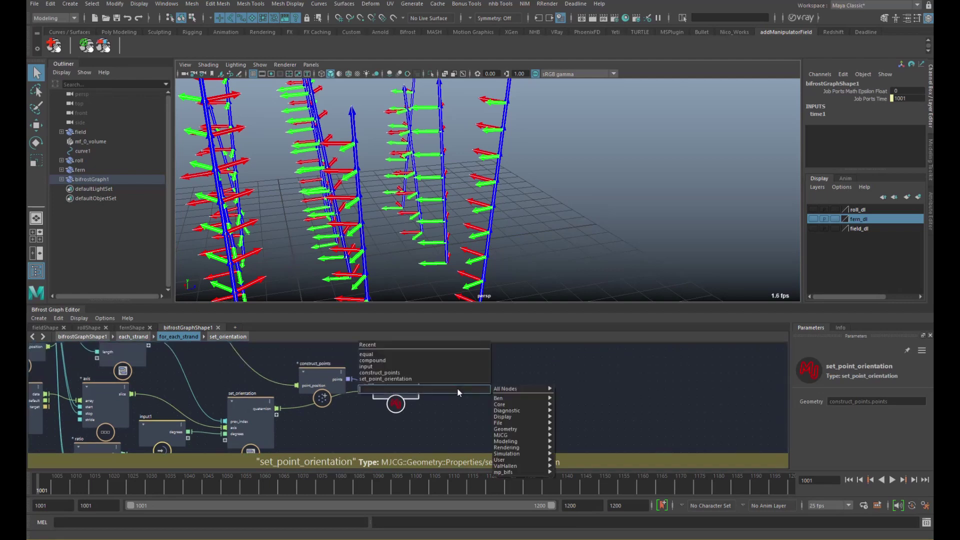
type("scope")
key("Down")
key("Down")
key("Down")
key("Down")
key("Return")
left_click_drag(422, 379, 437, 419)
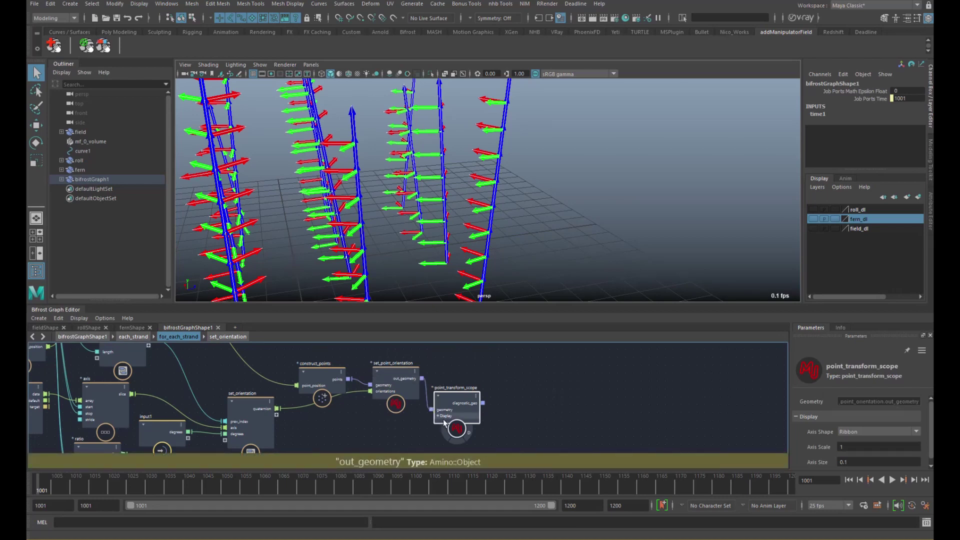
Turn off the diagnostic display of the root graph's point_transform_scope and return to the set_orientation compound
left_click(92, 338)
middle_click_drag(252, 426, 249, 373, "alt")
scroll(300, 385, "down", 1)
left_click(293, 447)
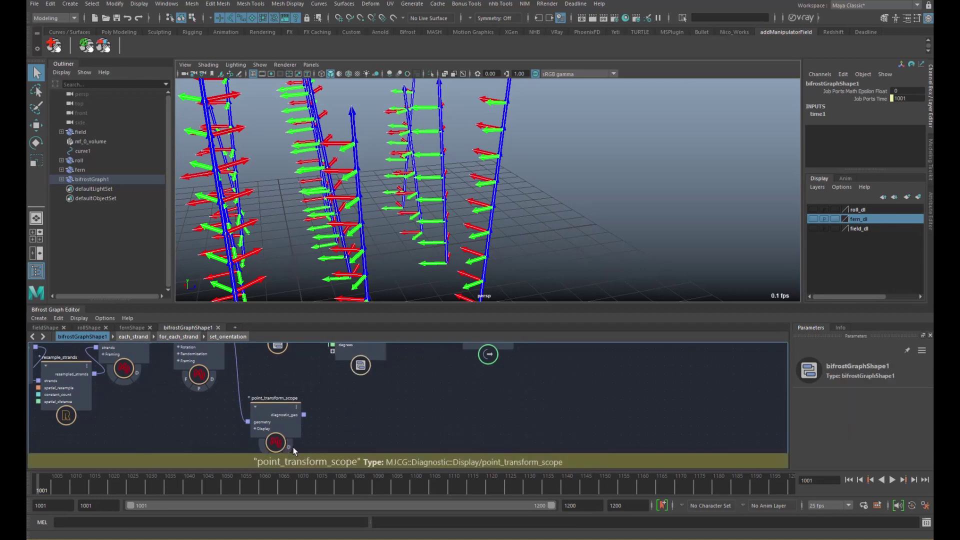
left_click(290, 447)
left_click(227, 336)
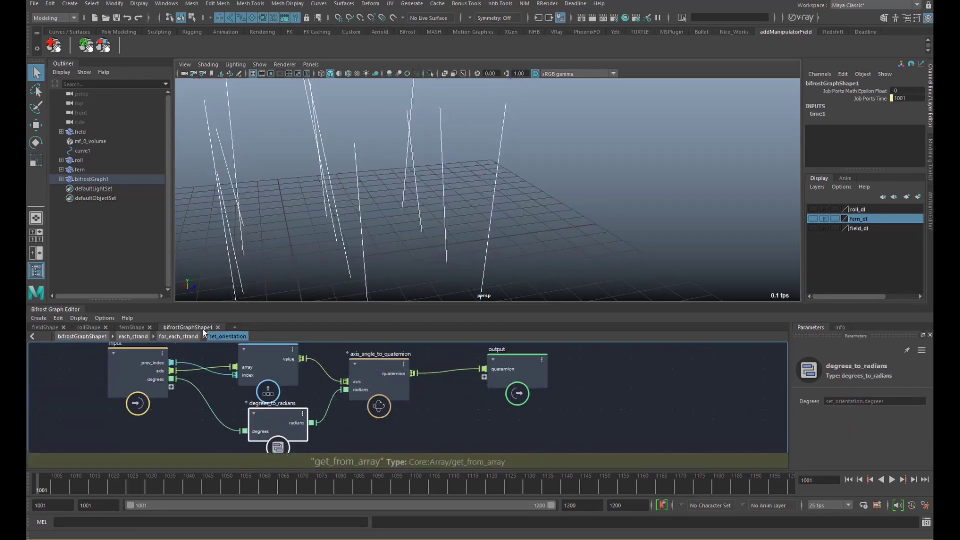
Turn on the diagnostic display of point_transform_scope inside for_each_strand and return to the root bifrostGraphShape1 graph
left_click(173, 337)
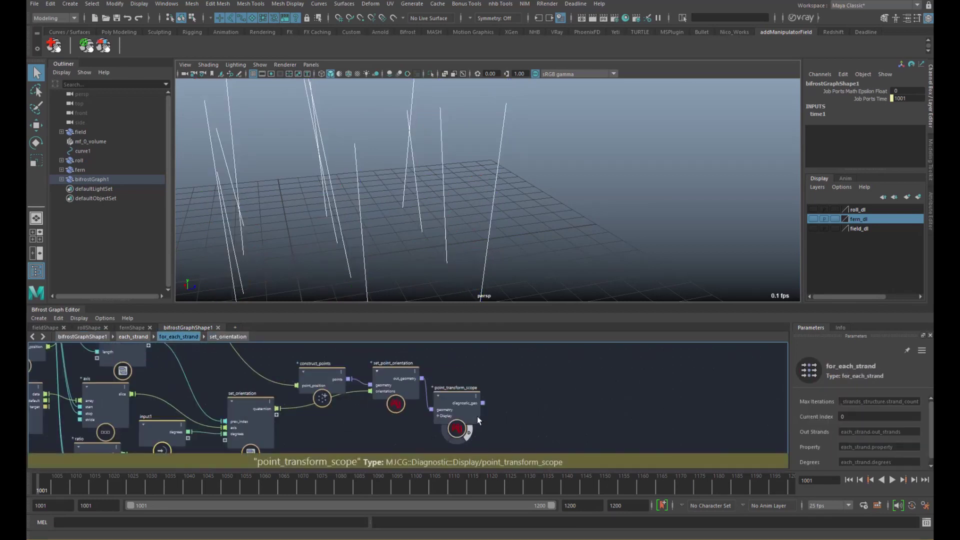
left_click_drag(472, 415, 489, 418)
left_click_drag(440, 235, 415, 218, "alt")
left_click(98, 338)
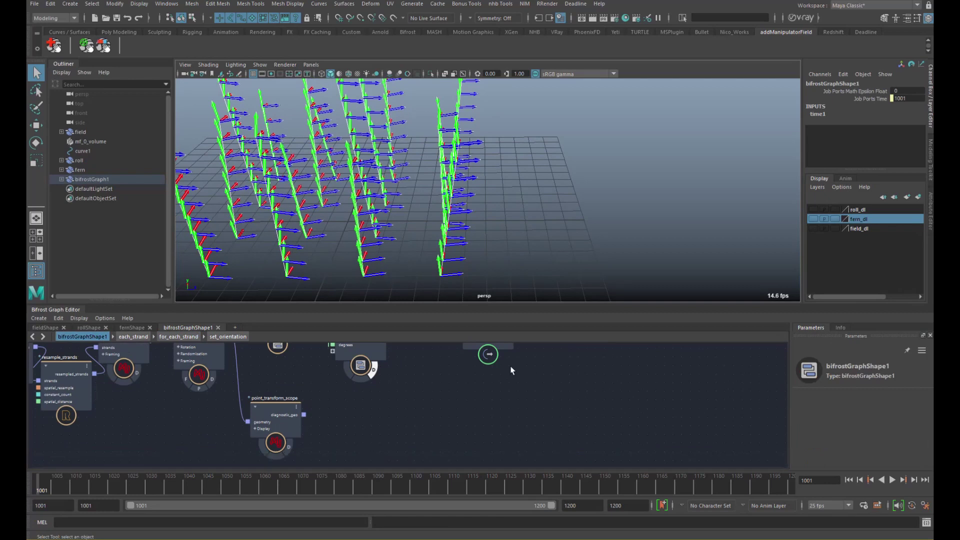
Raise the each_strand compound's Degrees to about 98.68 to test the rotation of the strand orientations
middle_click_drag(511, 368, 510, 418, "alt")
left_click(362, 392)
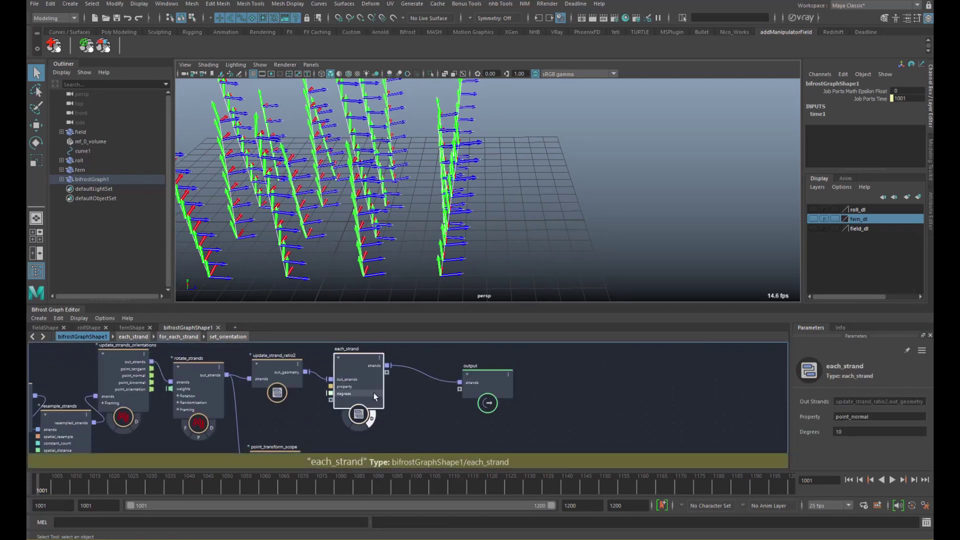
middle_click_drag(390, 390, 393, 370)
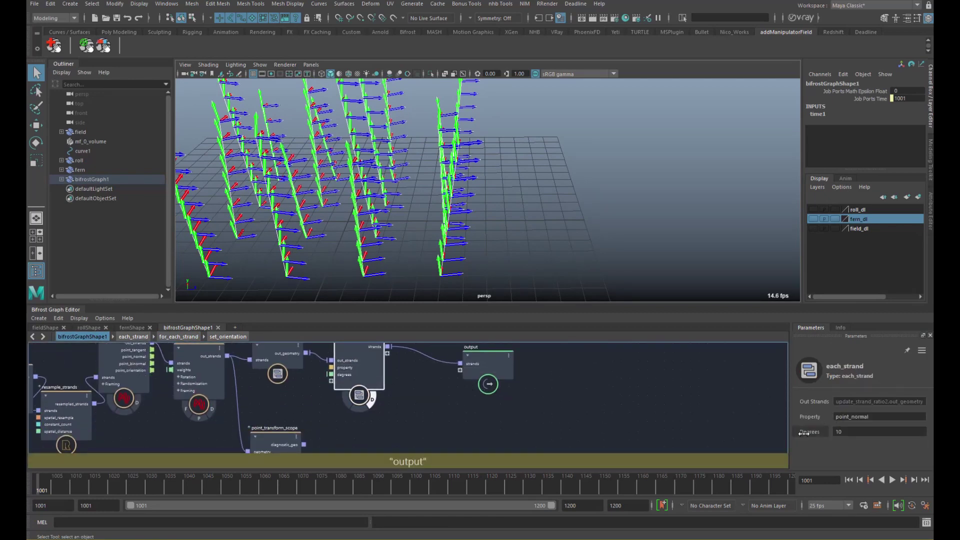
left_click_drag(849, 430, 908, 429)
left_click_drag(527, 236, 555, 268, "alt")
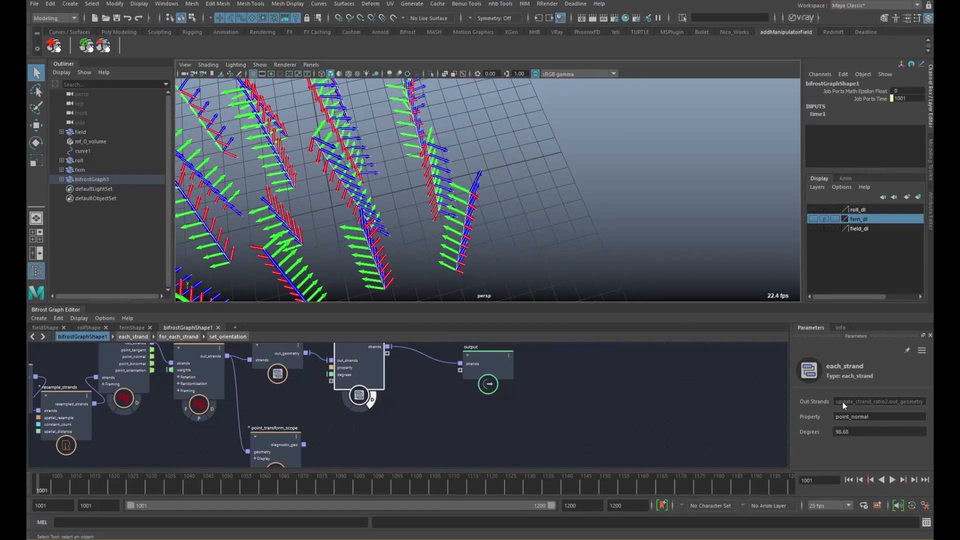
Reset the each_strand compound's Degrees to 0
double_click(854, 430)
type("0")
key("Return")
left_click_drag(623, 224, 617, 189, "alt")
Sweep the each_strand Degrees up to about 91.86 and back down to about 1.21 while inspecting the point axes
left_click_drag(839, 432, 842, 433)
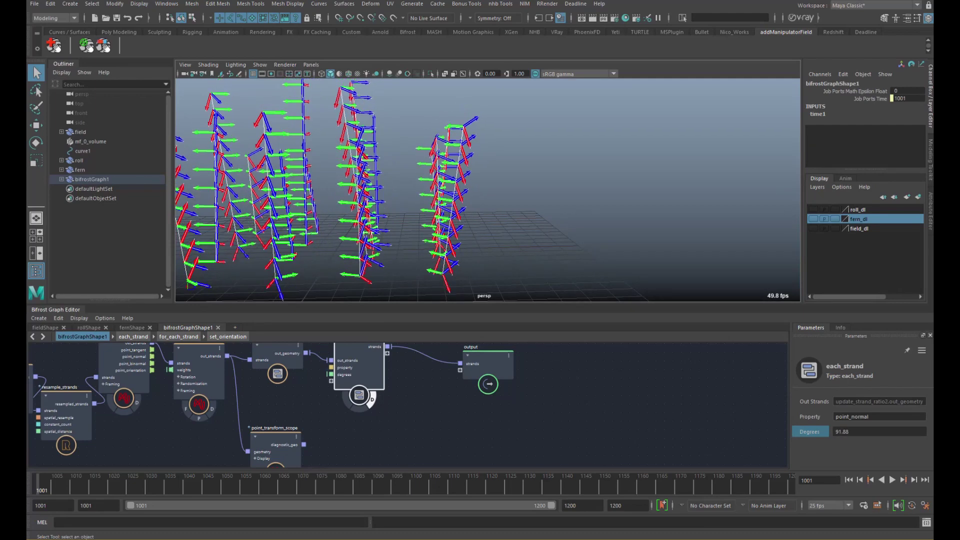
left_click_drag(550, 189, 529, 159, "alt")
middle_click_drag(441, 131, 427, 155, "alt")
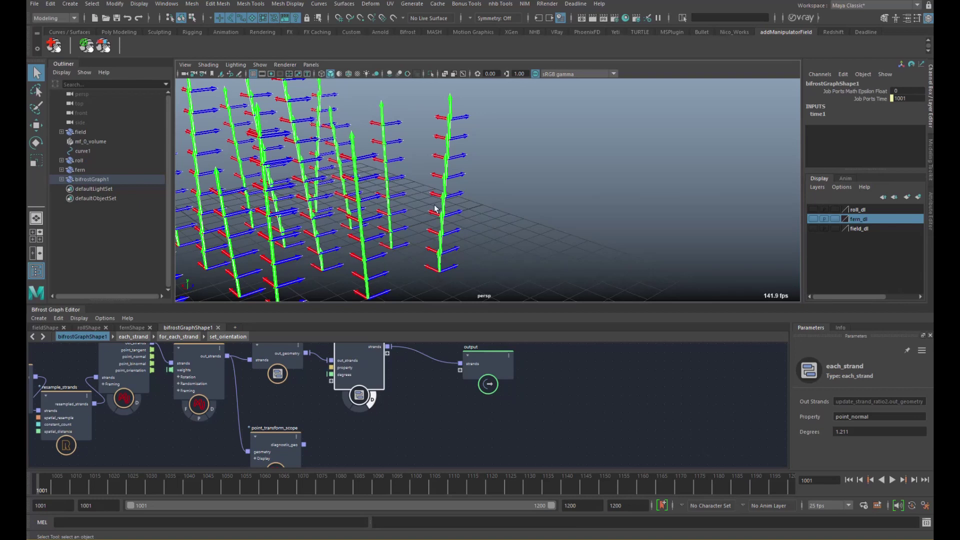
Sweep the each_strand Degrees again, then set it to 10
left_click_drag(847, 432, 924, 424, "ctrl")
left_click(870, 430)
type("10")
key("Return")
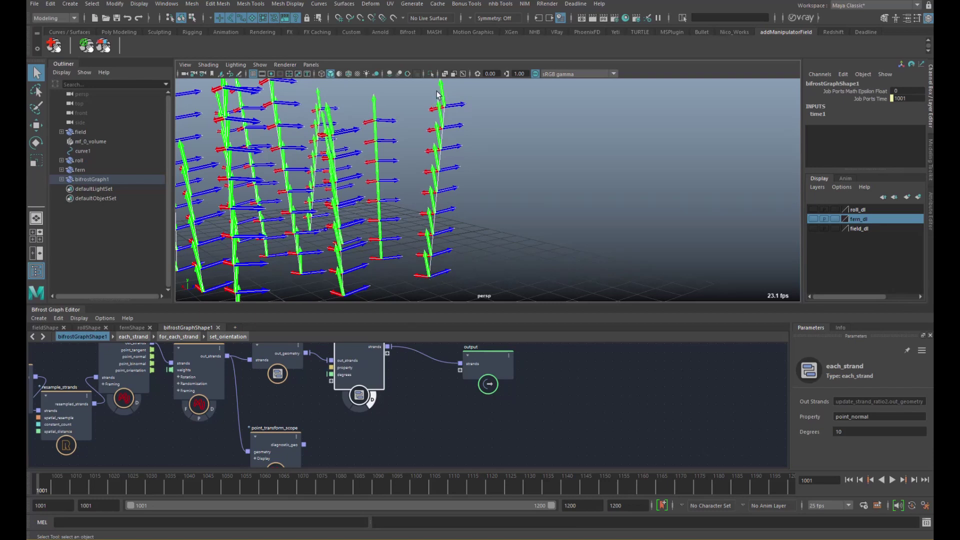
In for_each_strand, connect the ratio node's slice output to a new input port on set_orientation
middle_click_drag(312, 370, 364, 386)
left_click(165, 337)
scroll(348, 393, "down", 1)
middle_click_drag(311, 405, 372, 374, "alt")
scroll(317, 398, "up", 2)
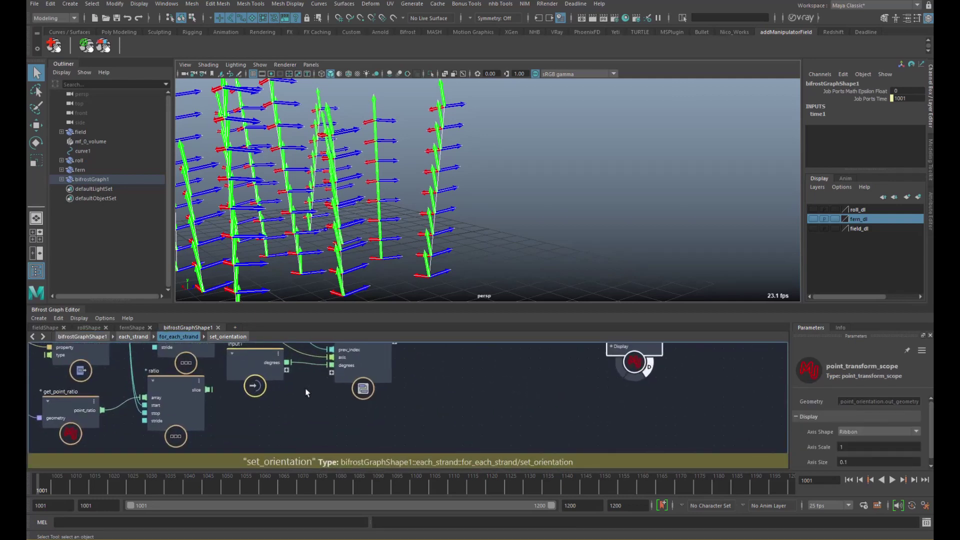
left_click_drag(209, 390, 331, 373)
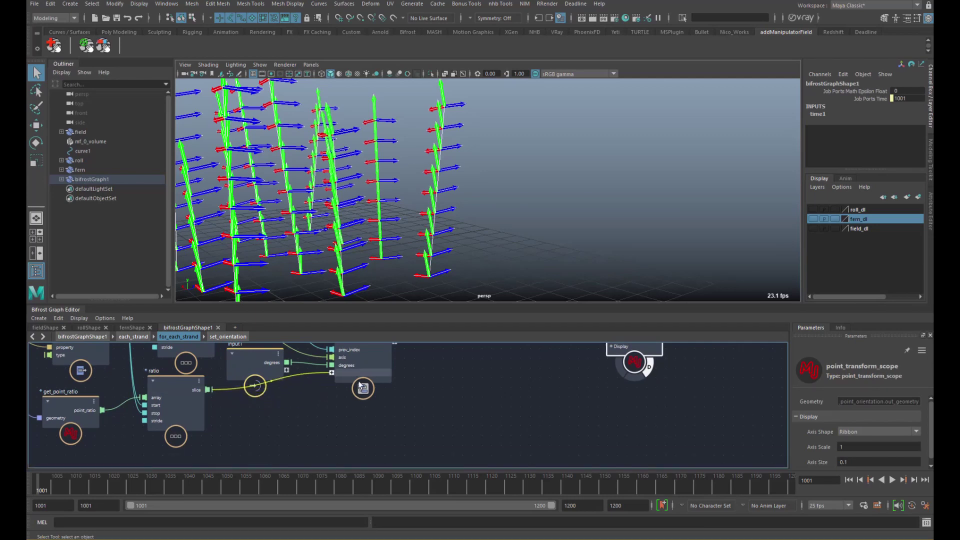
Rename set_orientation's new slice input port as strand_ratio
middle_click_drag(365, 376, 366, 414)
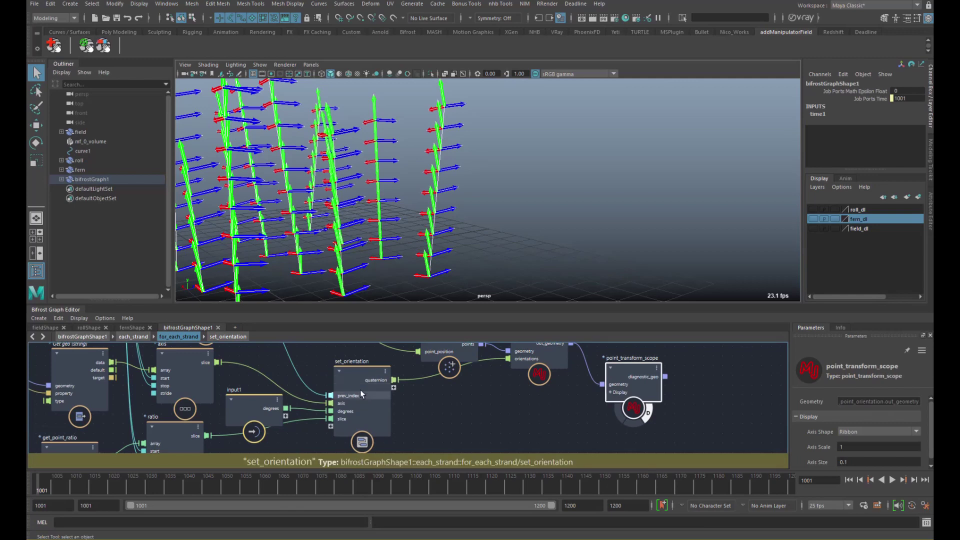
right_click(344, 412)
left_click(363, 438)
type("ratio")
type("strand_")
key("Return")
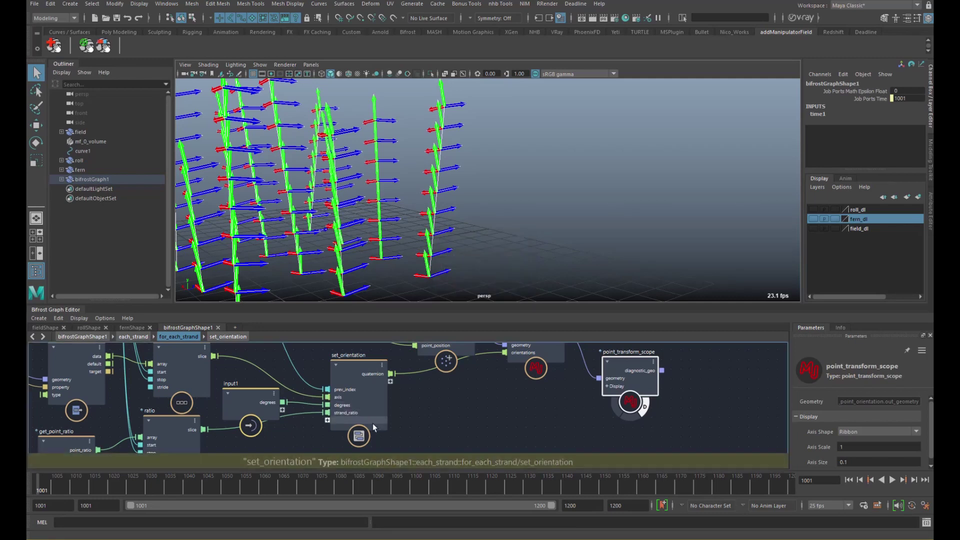
Open the set_orientation compound and add a multiply node between its input node and degrees_to_radians
double_click(366, 424)
key("Tab")
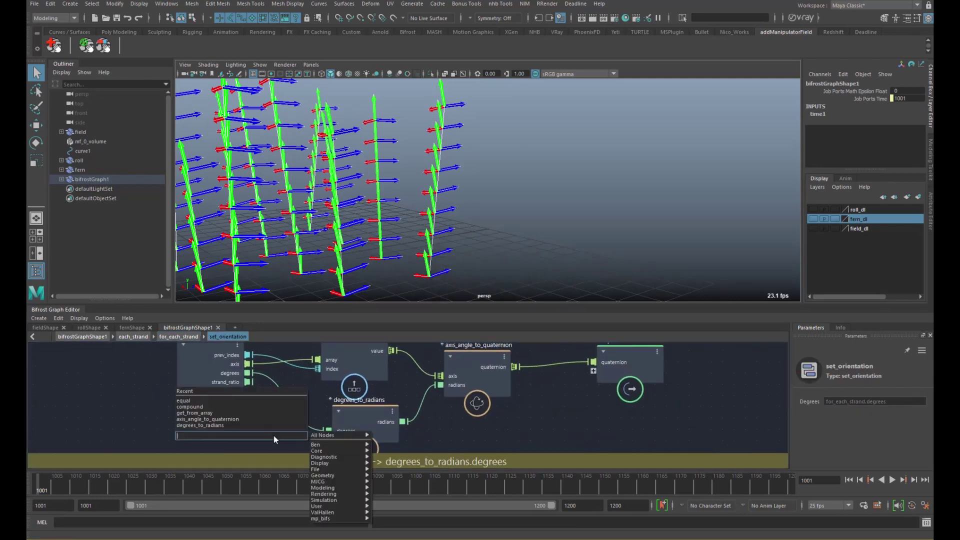
type("multiply")
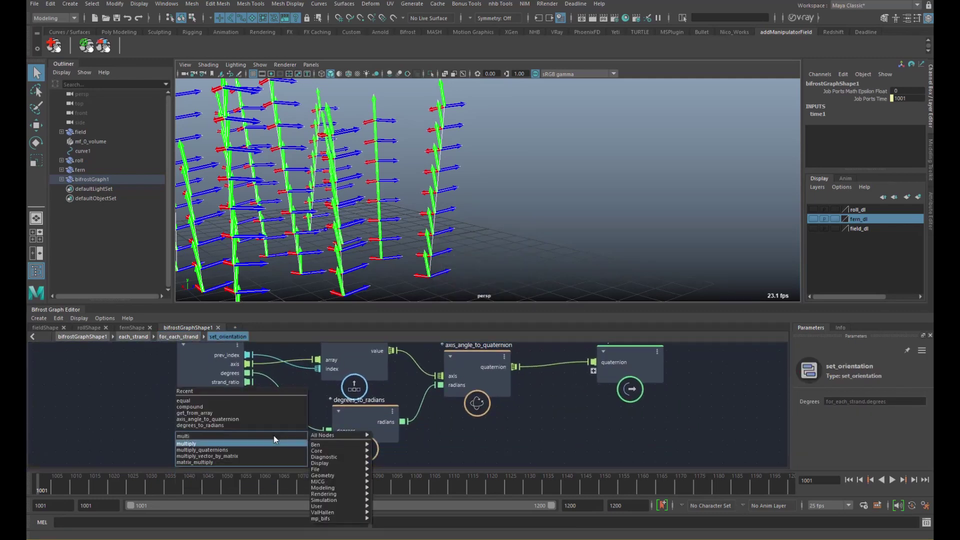
key("Return")
left_click_drag(208, 377, 164, 382)
left_click_drag(280, 435, 269, 415)
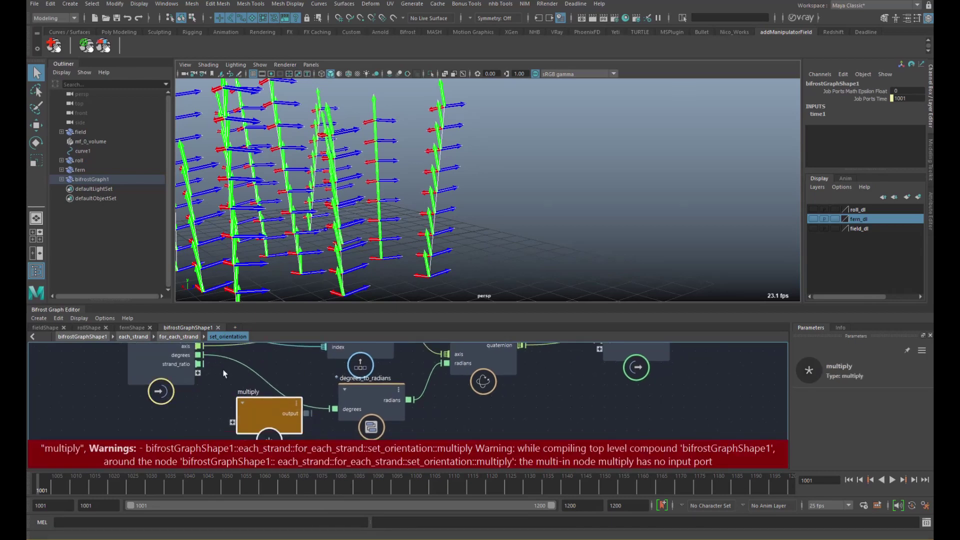
Connect degrees and strand_ratio to the multiply node and feed its output into degrees_to_radians
left_click_drag(202, 356, 233, 421)
left_click_drag(198, 364, 233, 431)
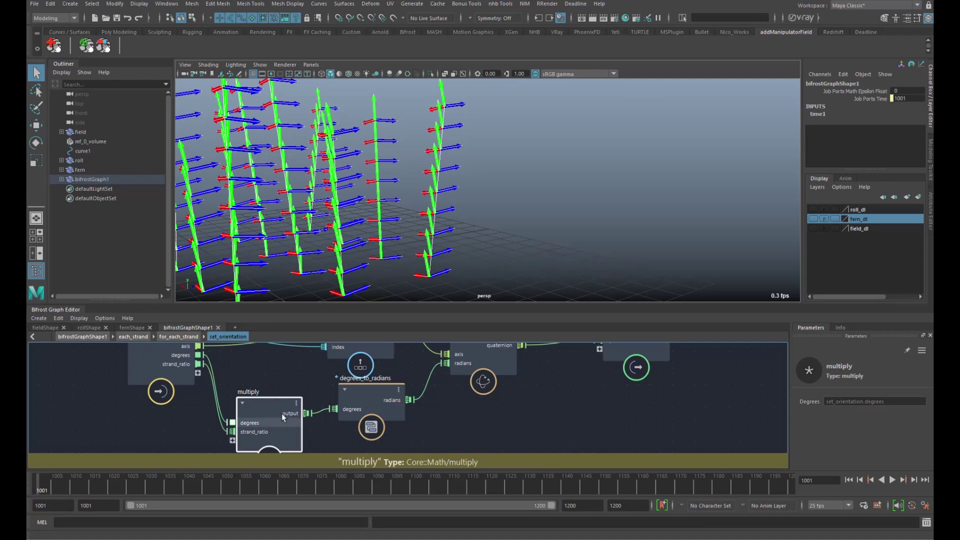
left_click_drag(281, 413, 280, 398)
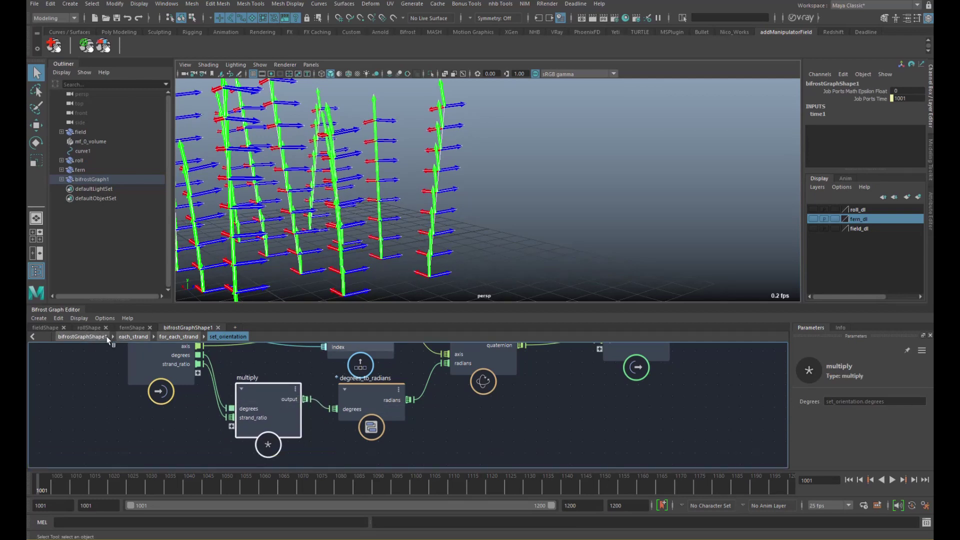
In the root graph, sweep each_strand's Degrees to about 101.2 and back to about 1.26 to test the ratio-weighted rotation
left_click(83, 337)
left_click_drag(810, 431, 918, 381)
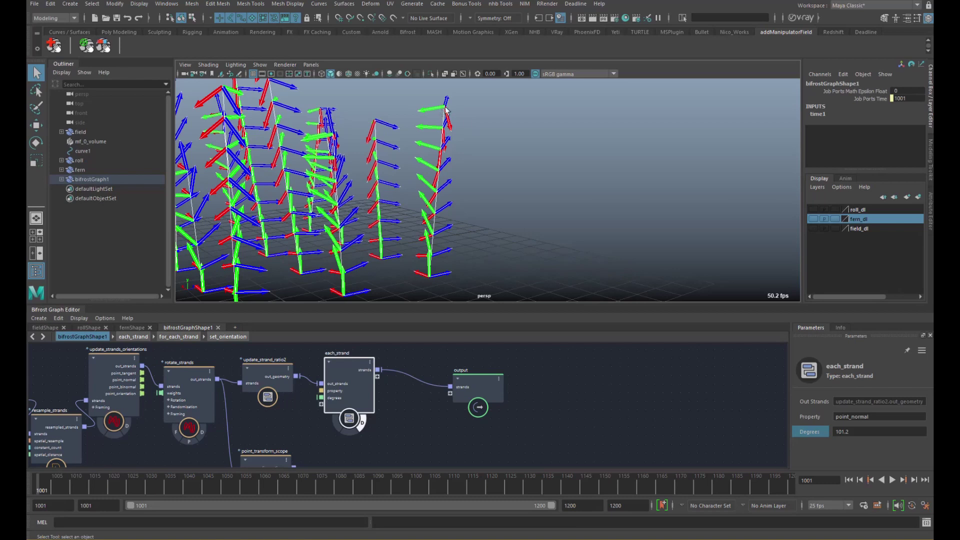
left_click_drag(813, 431, 400, 431)
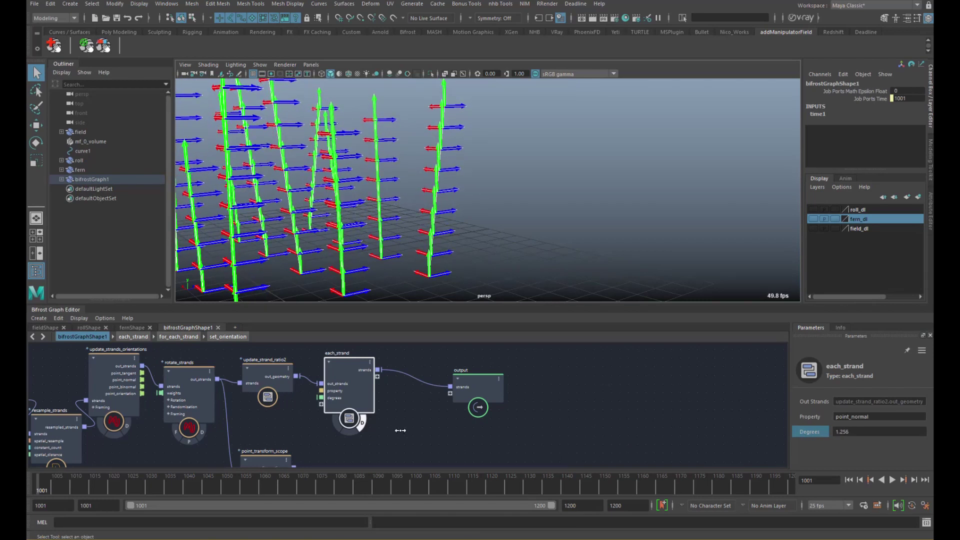
Set the each_strand compound's Degrees to 0
left_click(862, 431)
type("0")
key("Return")
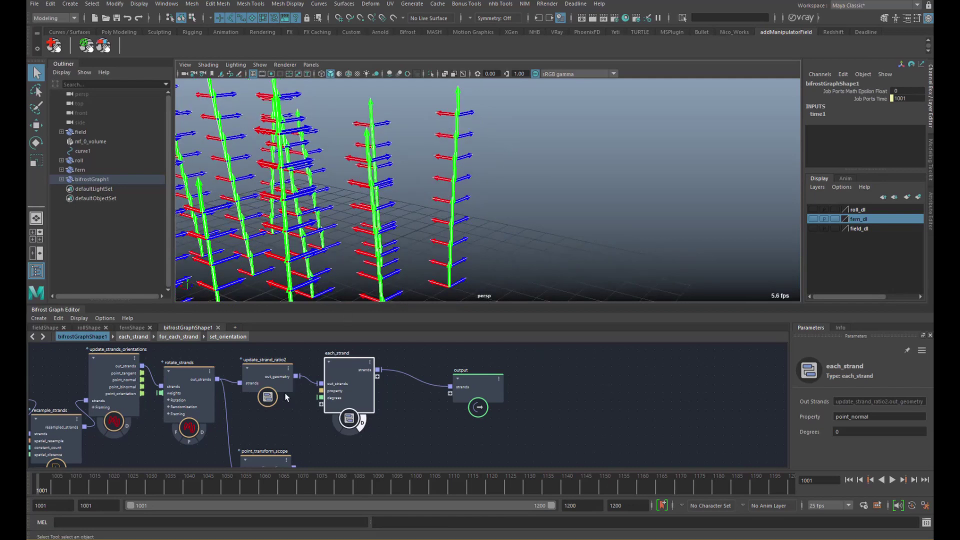
Go back into for_each_strand and turn off the diagnostic display of its point_transform_scope node
middle_click_drag(277, 418, 272, 398, "alt")
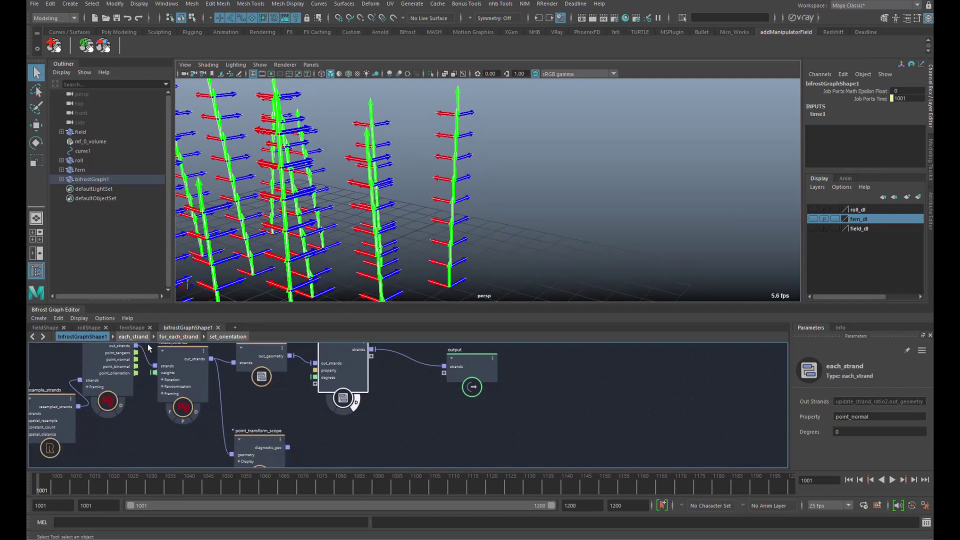
left_click(189, 339)
middle_click_drag(351, 375, 326, 416, "alt")
middle_click_drag(302, 377, 286, 400, "alt")
right_click_drag(285, 400, 269, 383, "alt")
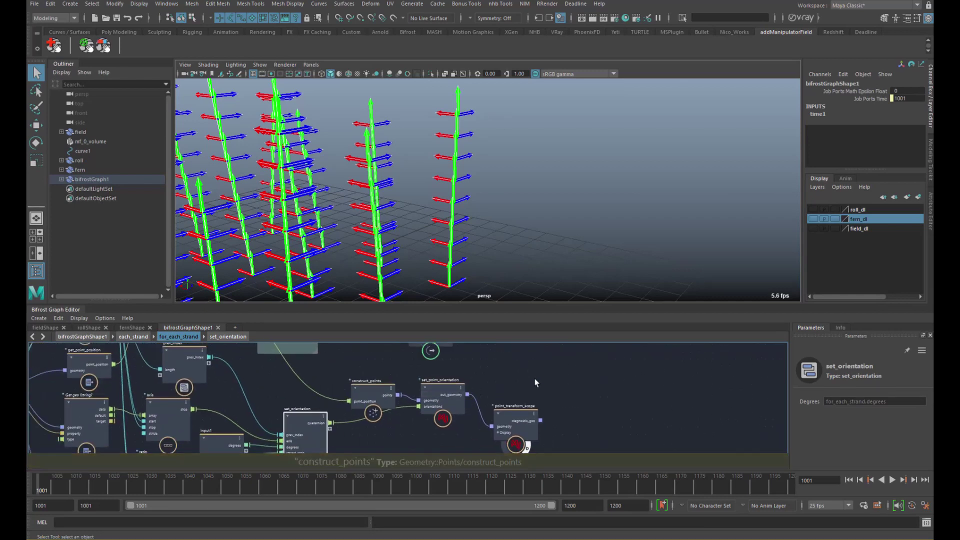
middle_click_drag(538, 375, 524, 361, "alt")
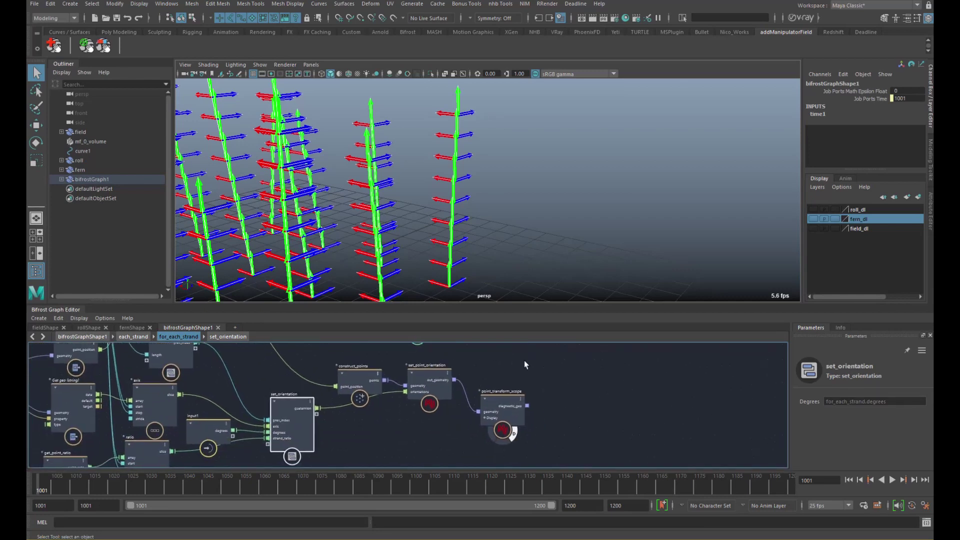
left_click(514, 433)
Move construct_points, set_point_orientation and point_transform_scope down together and tidy the surrounding nodes to make room beside set_orientation
left_click_drag(562, 365, 367, 457)
left_click_drag(375, 388, 419, 465)
middle_click_drag(384, 396, 375, 366, "alt")
left_click_drag(420, 376, 464, 370)
middle_click_drag(326, 412, 323, 397, "alt")
left_click_drag(292, 430, 279, 410)
middle_click_drag(323, 387, 367, 406, "alt")
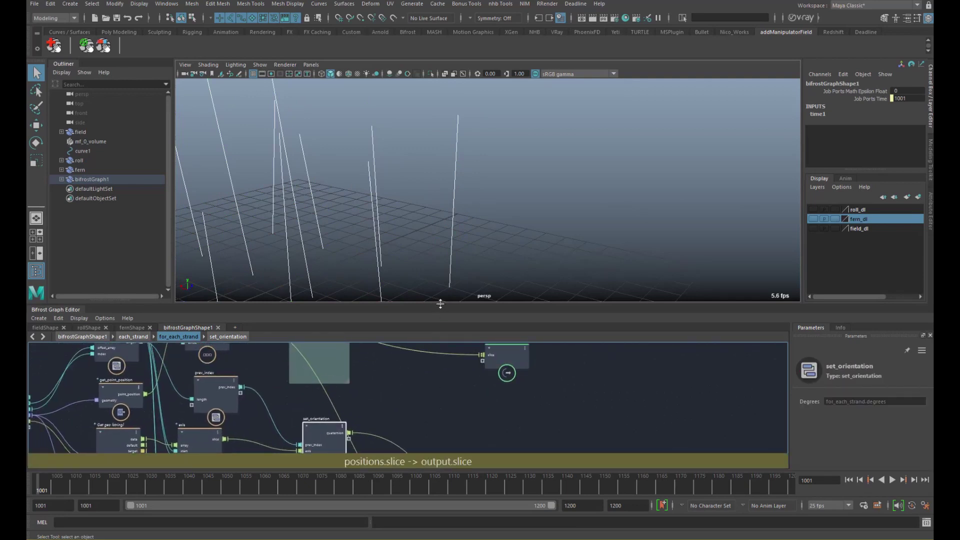
Enlarge the graph editor, nudge the prev_index node aside and delete the empty backdrop next to it
left_click_drag(440, 303, 438, 234)
scroll(413, 340, "up", 3)
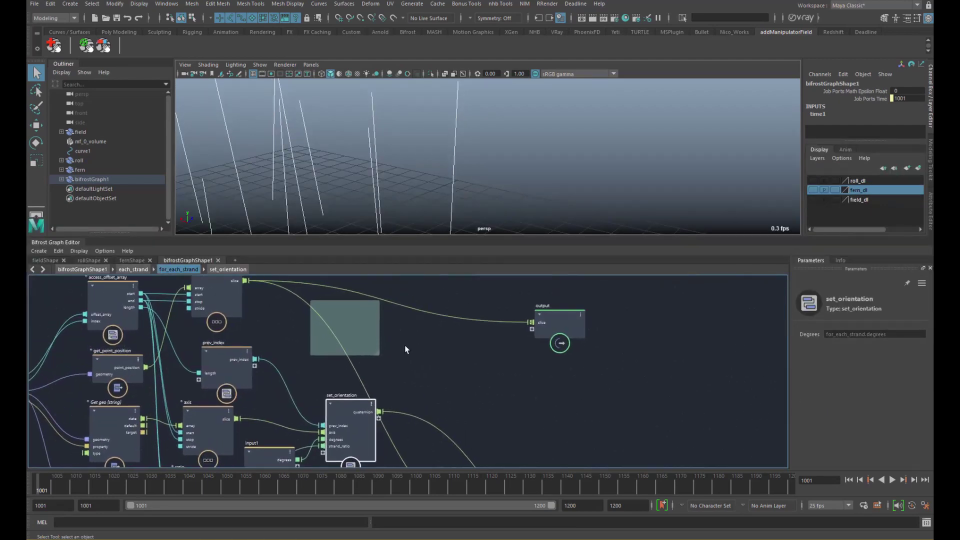
left_click_drag(232, 366, 223, 362)
left_click_drag(360, 330, 425, 349)
key("Delete")
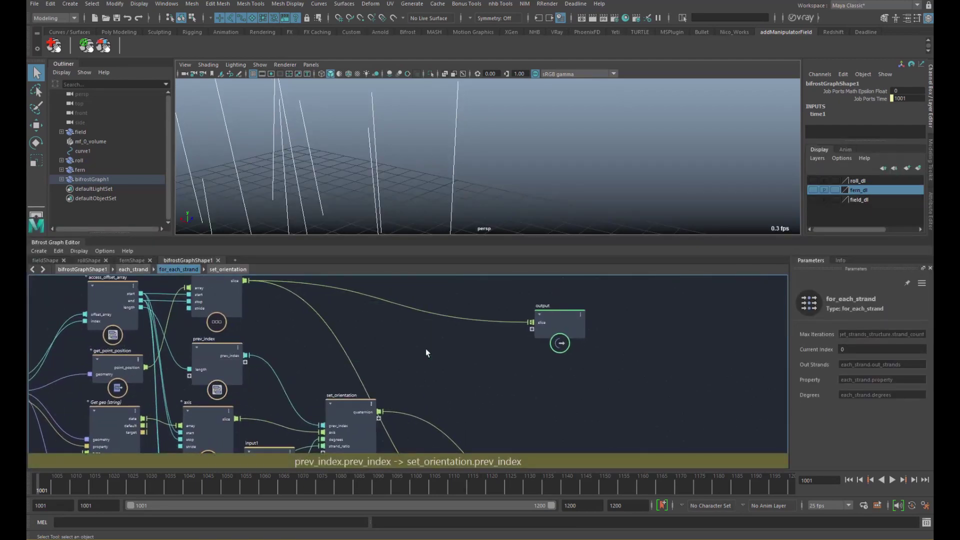
Add an iterate node above set_orientation, between prev_index and the output, and delete its max_iterations port
key("Tab")
type("iterate")
key("Return")
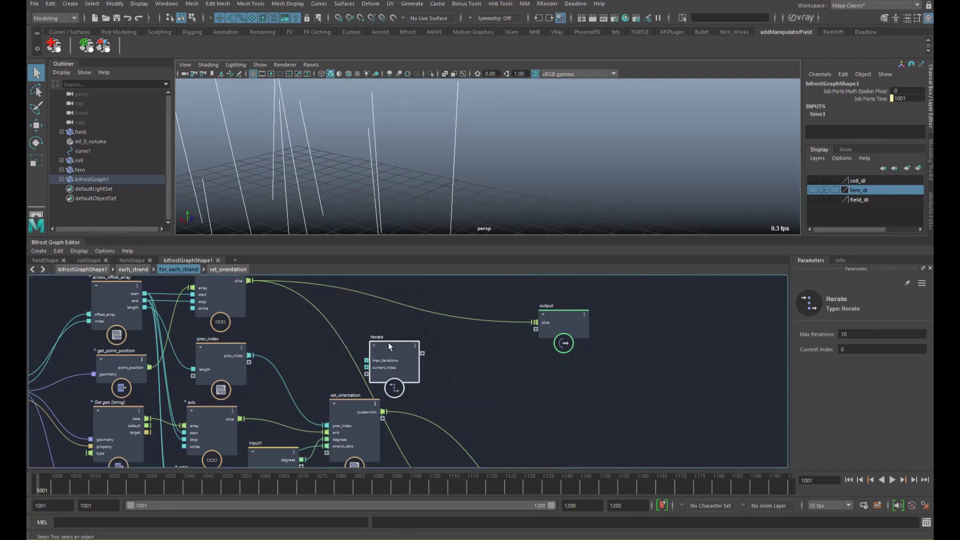
left_click_drag(388, 343, 386, 326)
middle_click_drag(358, 310, 376, 312, "alt")
right_click(401, 341)
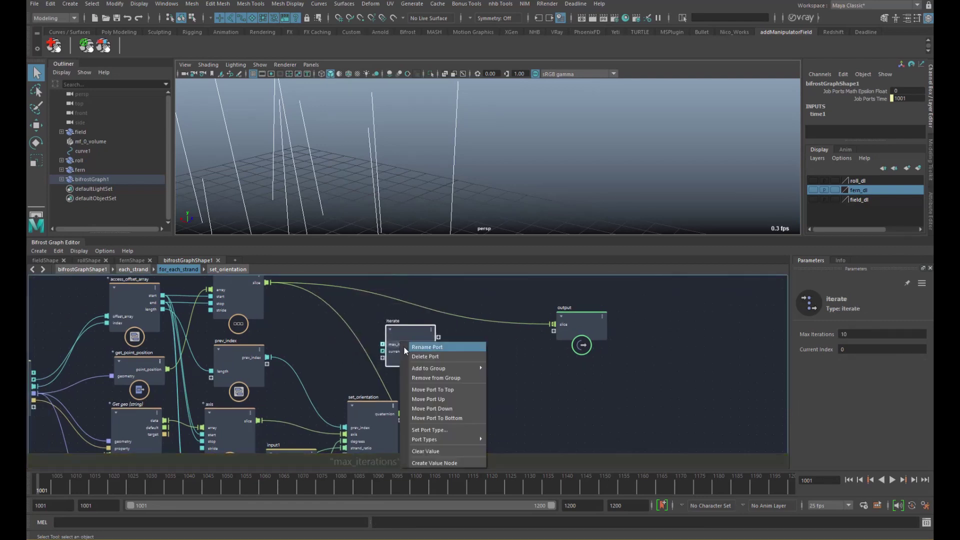
left_click(413, 353)
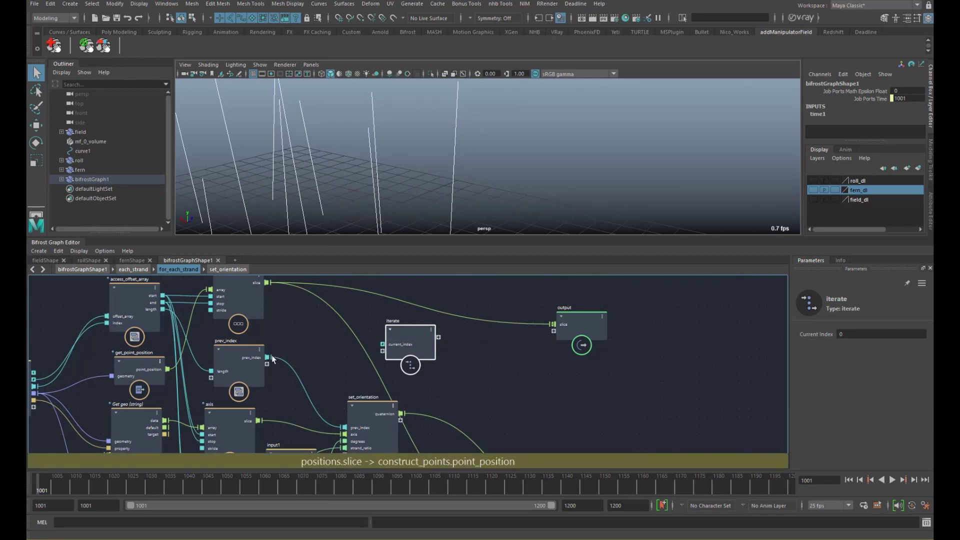
Connect prev_index to the iterate node, set that port as an iteration target inside the compound, and return to for_each_strand
left_click_drag(268, 357, 383, 352)
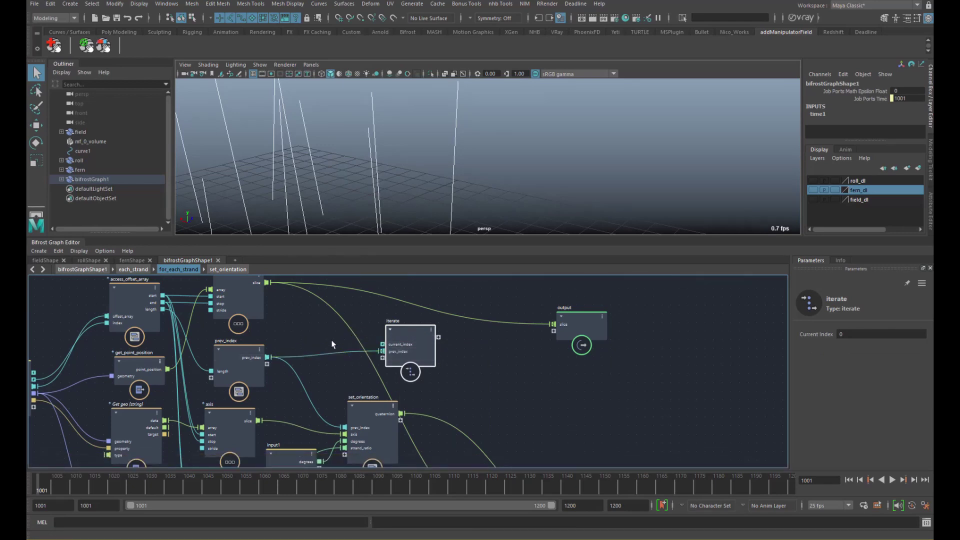
double_click(400, 330)
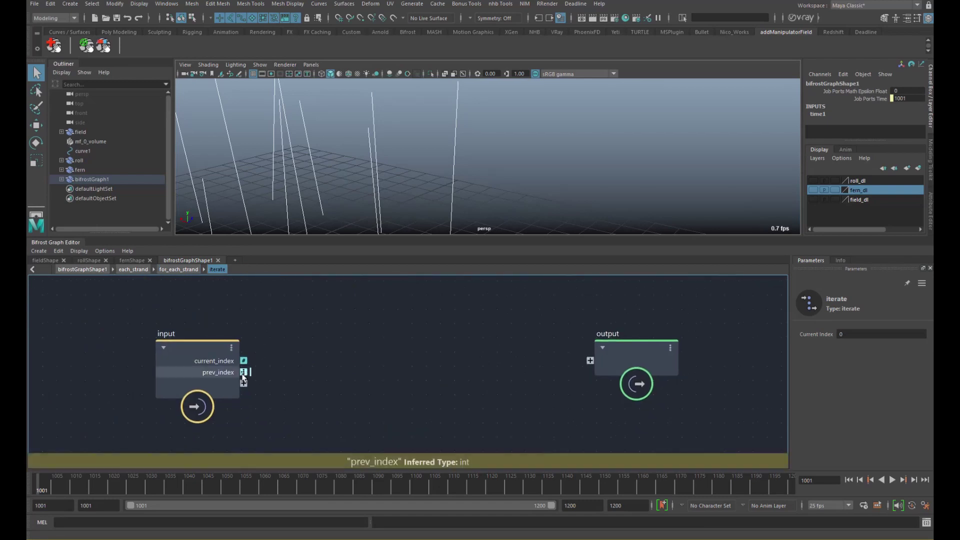
right_click(245, 374)
mouse_move(283, 489)
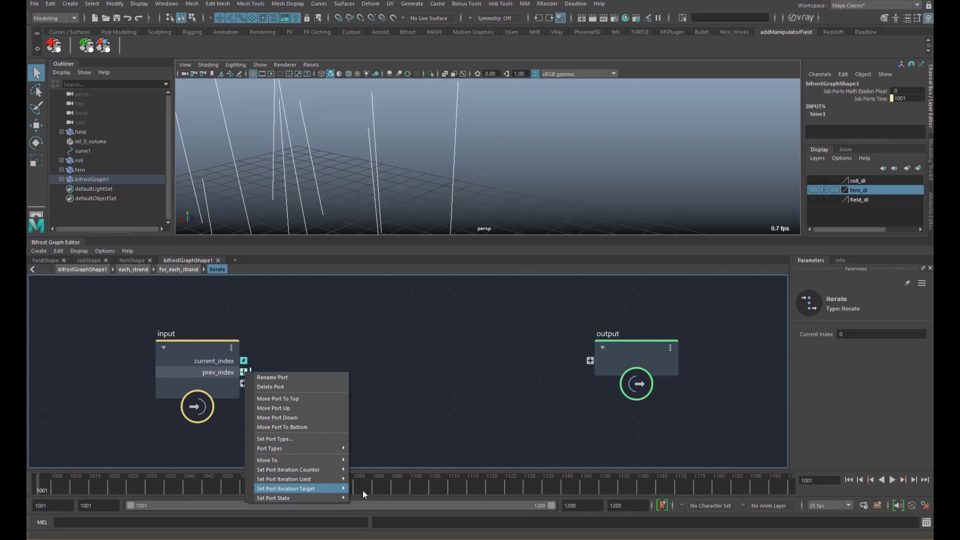
left_click(365, 488)
left_click(188, 270)
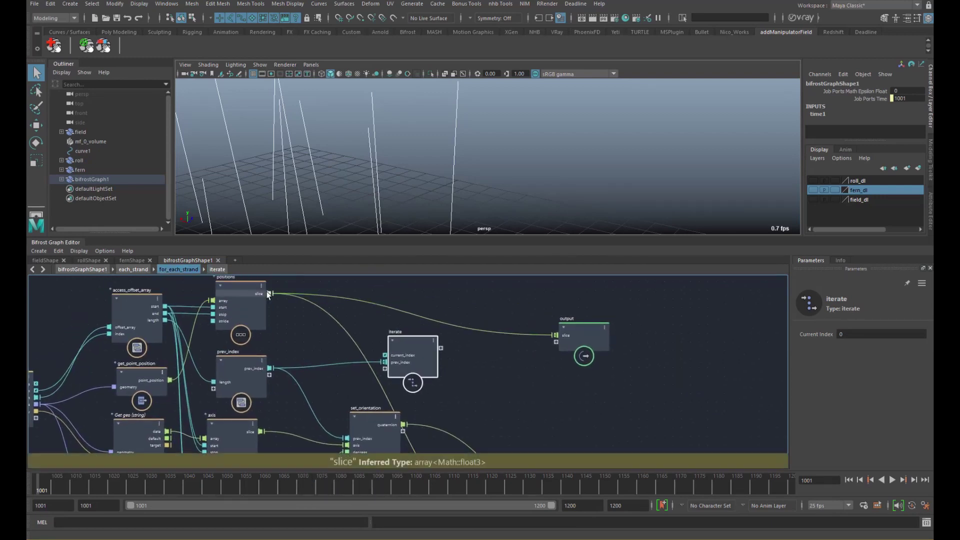
Connect the positions slice output and the set_orientation quaternion output to new input ports on the iterate node
left_click_drag(269, 294, 392, 369)
middle_click_drag(420, 399, 404, 374, "alt")
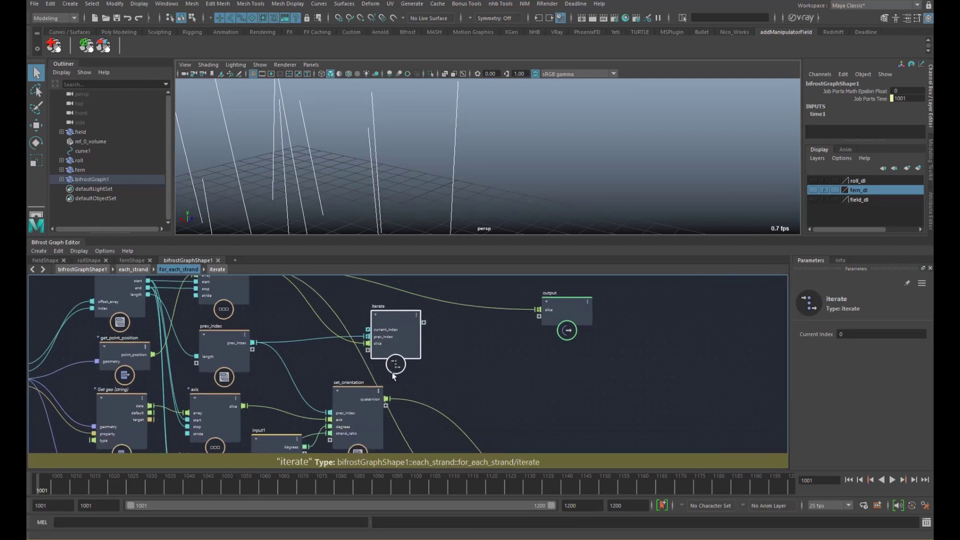
left_click_drag(386, 399, 385, 350)
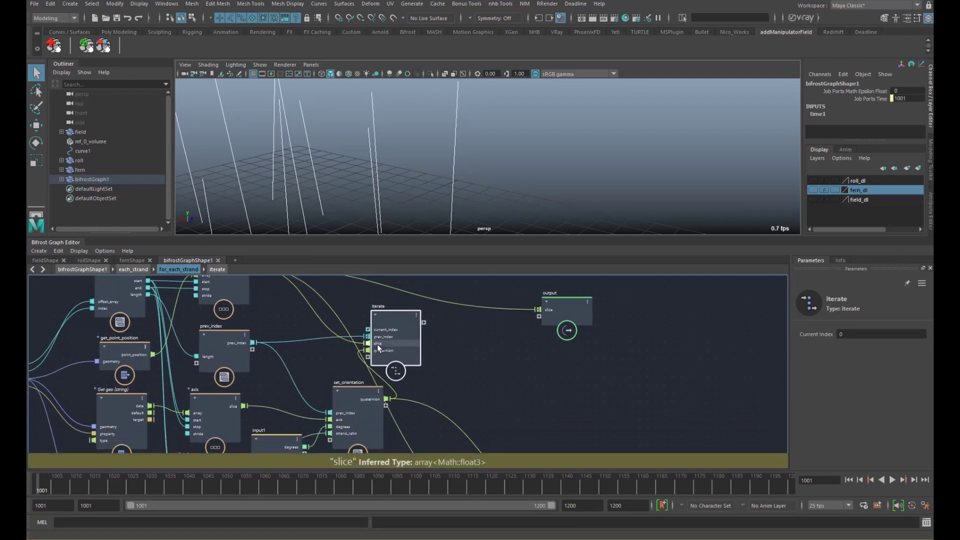
Rename the iterate node's slice port to position and its quaternion port to orientation
double_click(394, 343)
type("positions")
key("Return")
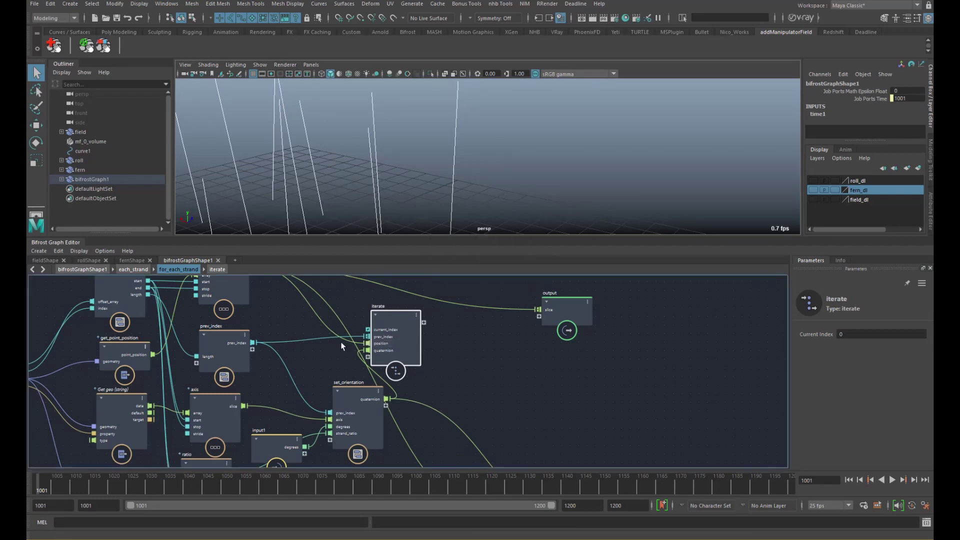
double_click(403, 349)
type("orientation")
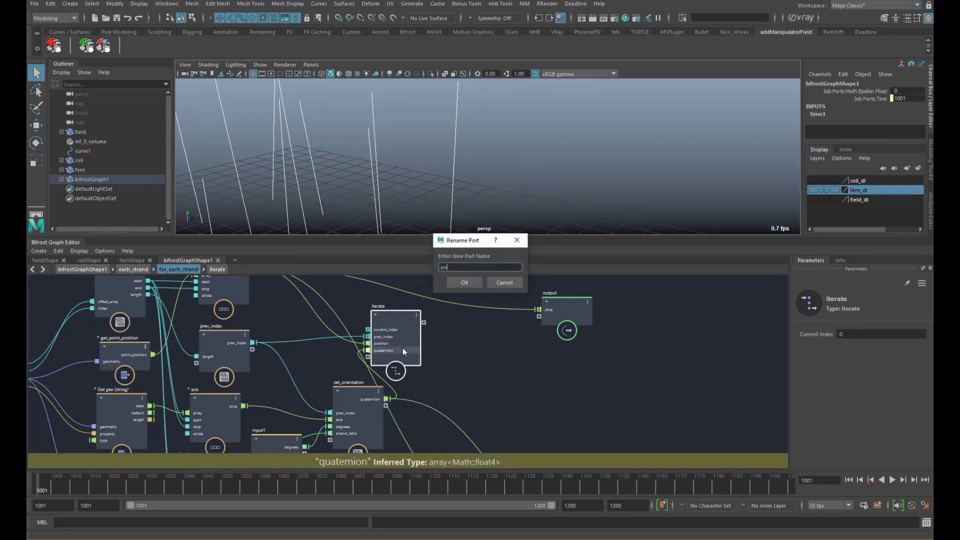
key("Return")
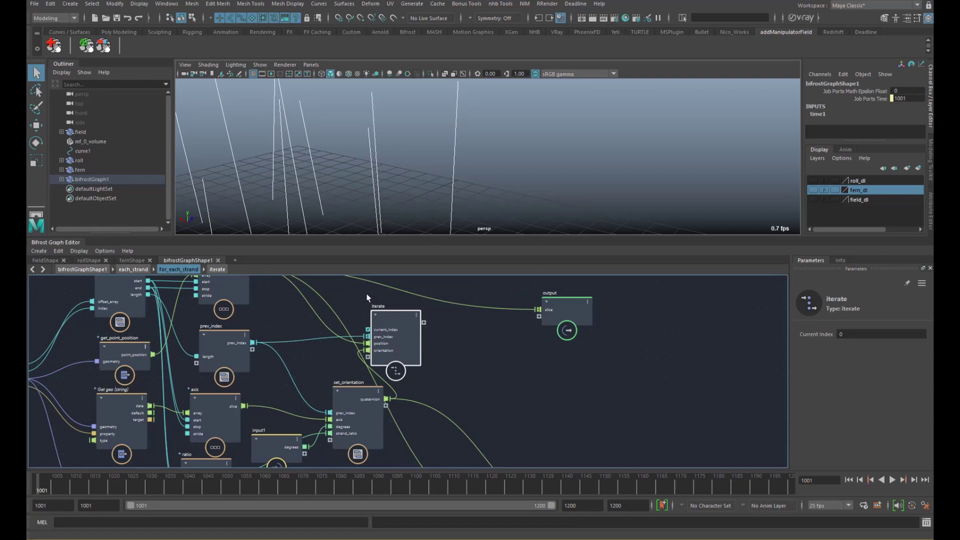
Reposition the iterate node in for_each_strand and the output node inside the iterate compound
left_click_drag(398, 334, 421, 336)
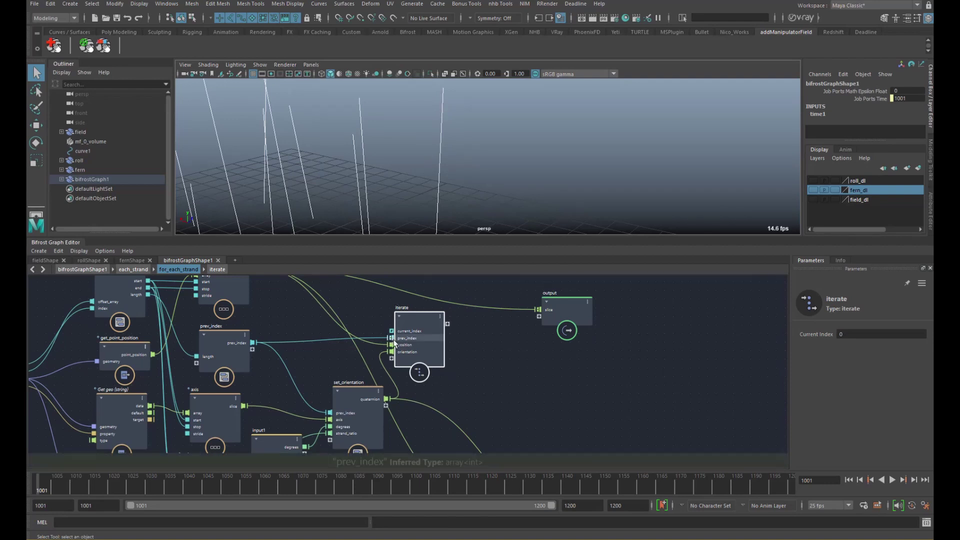
double_click(411, 316)
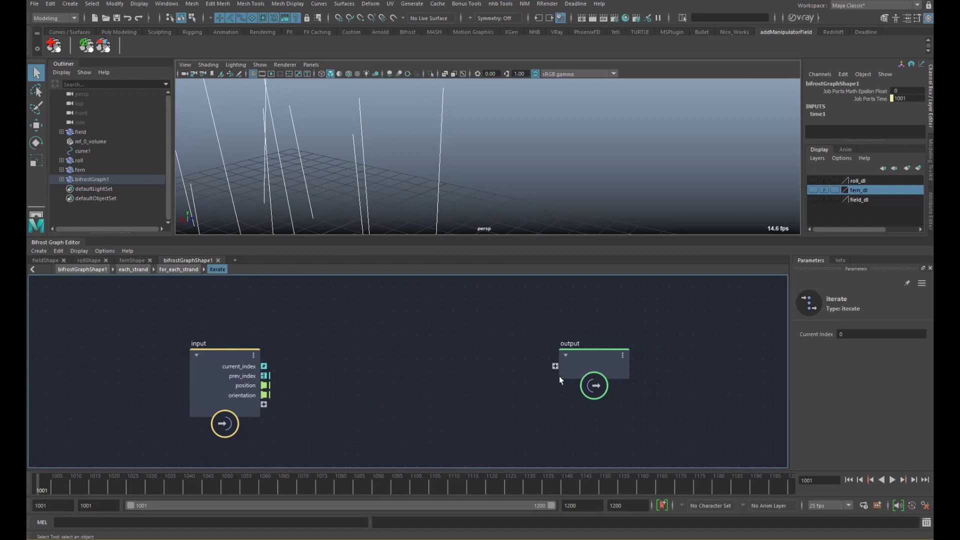
left_click_drag(561, 377, 566, 388)
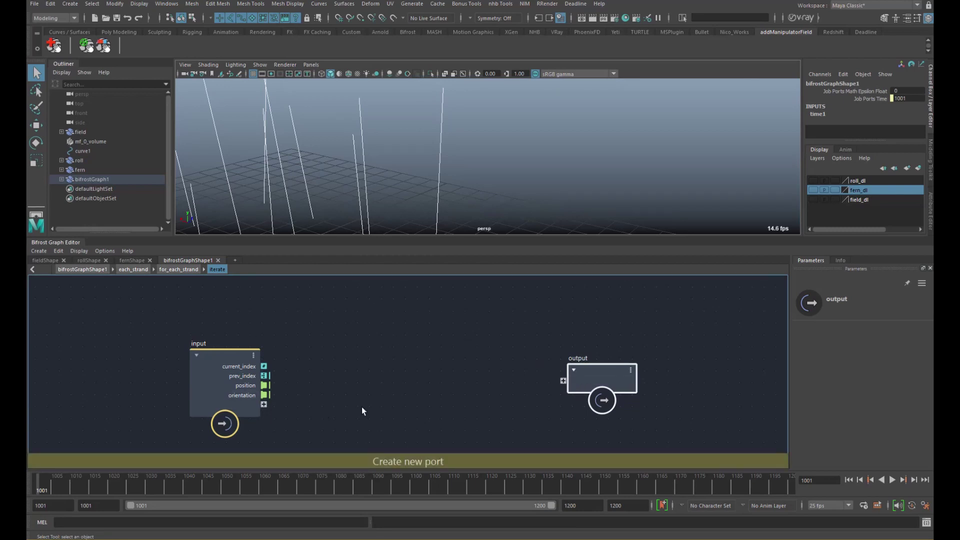
left_click(181, 270)
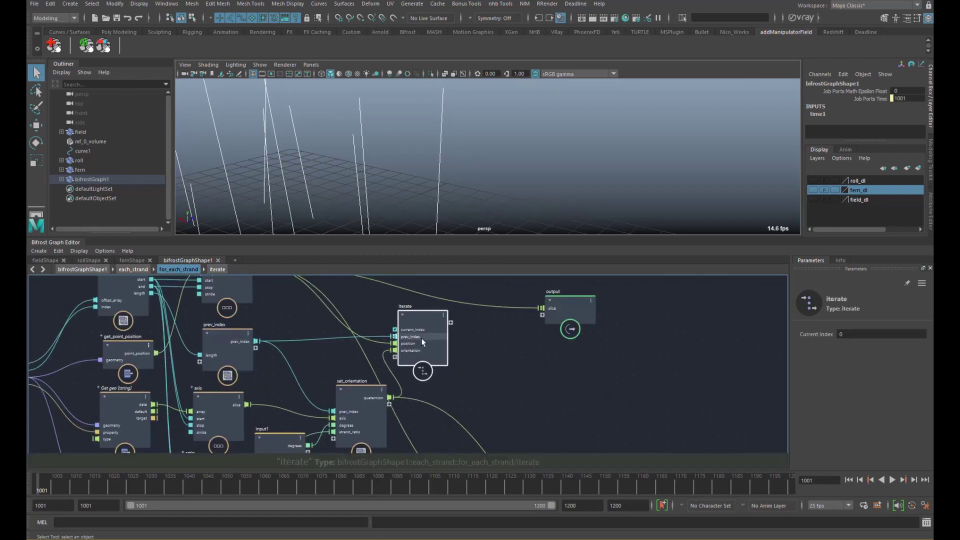
left_click_drag(369, 396, 366, 400)
left_click_drag(449, 349, 445, 354)
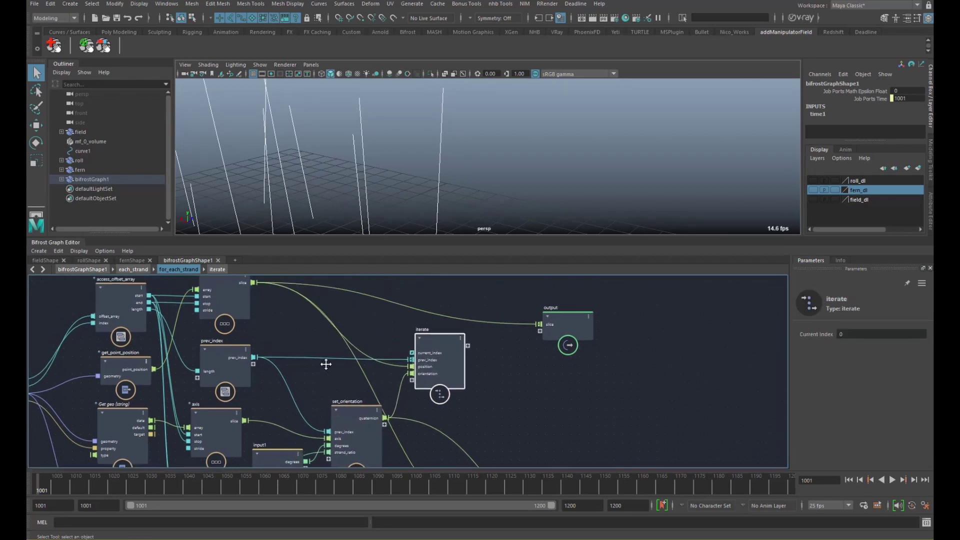
Add a first_in_array node, feed it the positions slice, and connect its first output to a new iterate input
left_click(287, 332)
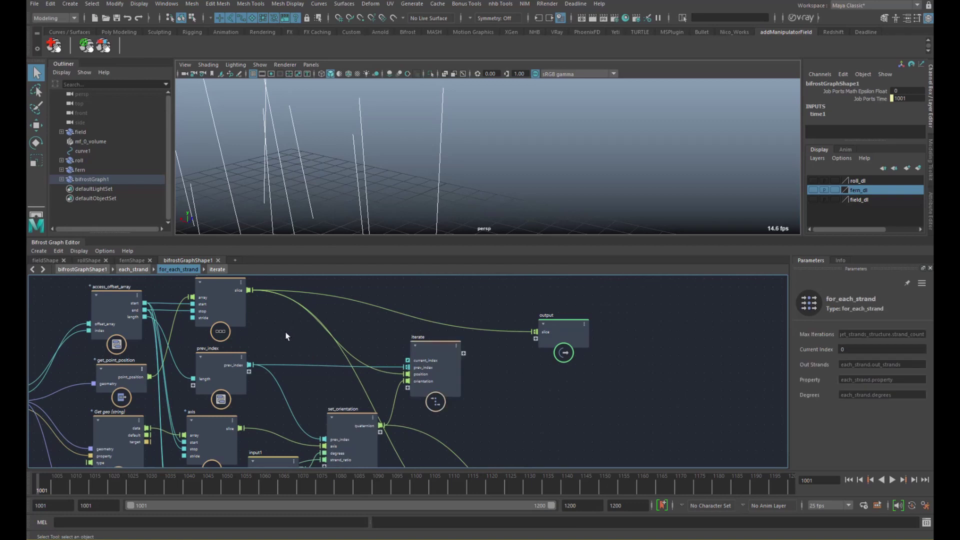
key("Tab")
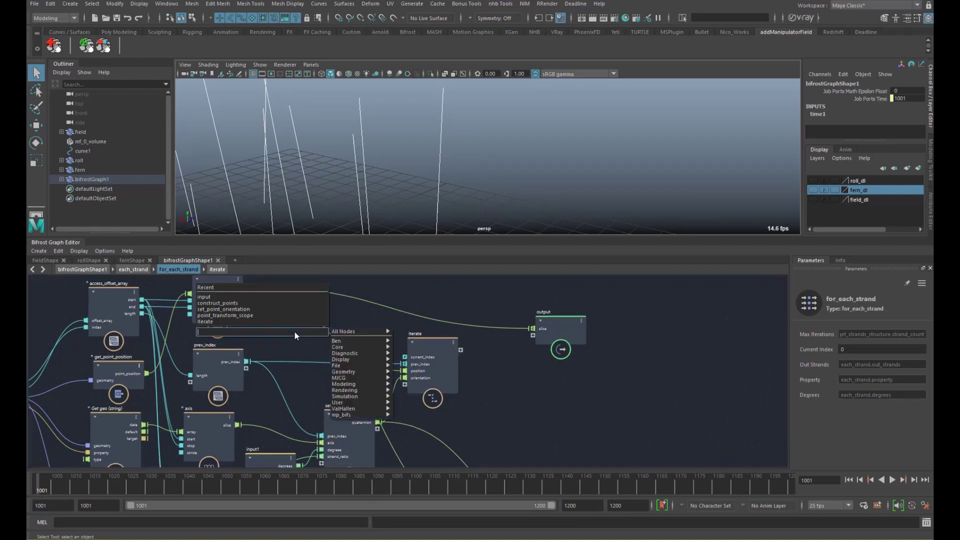
type("fir")
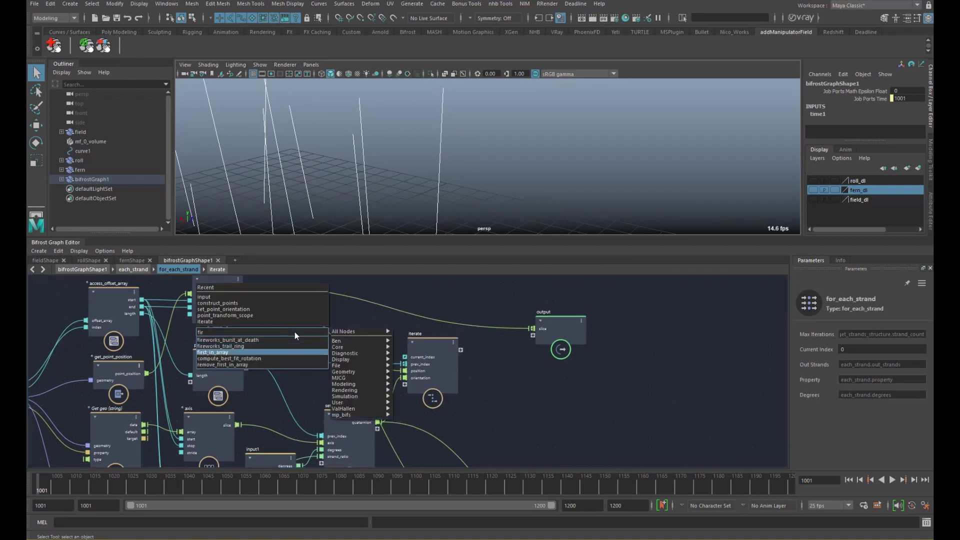
key("Up")
key("Return")
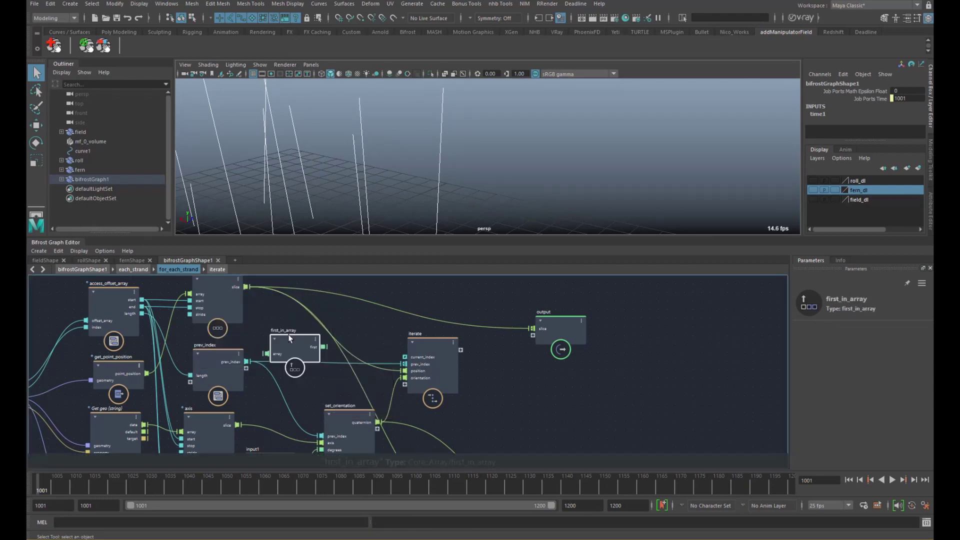
left_click_drag(250, 296, 269, 354)
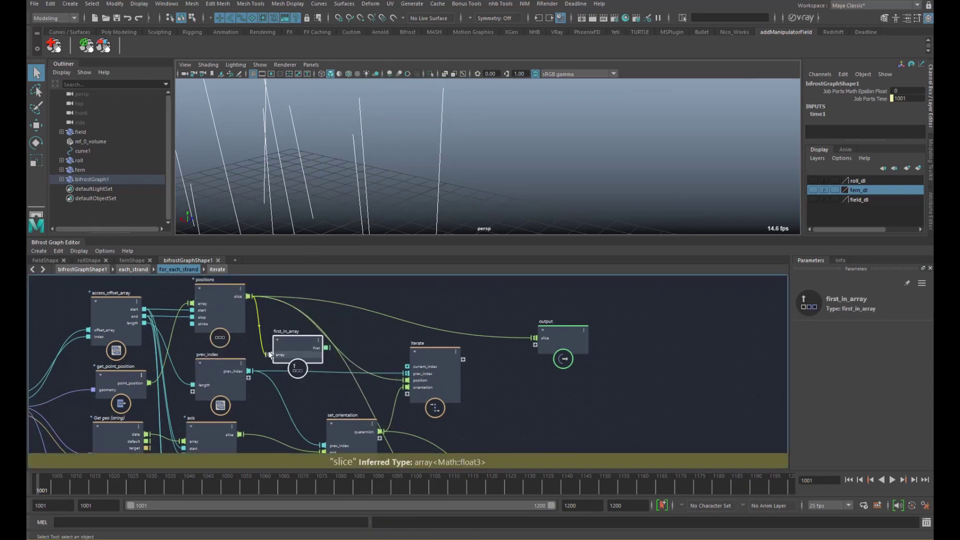
middle_click_drag(277, 331, 264, 317, "alt")
left_click_drag(313, 334, 394, 380)
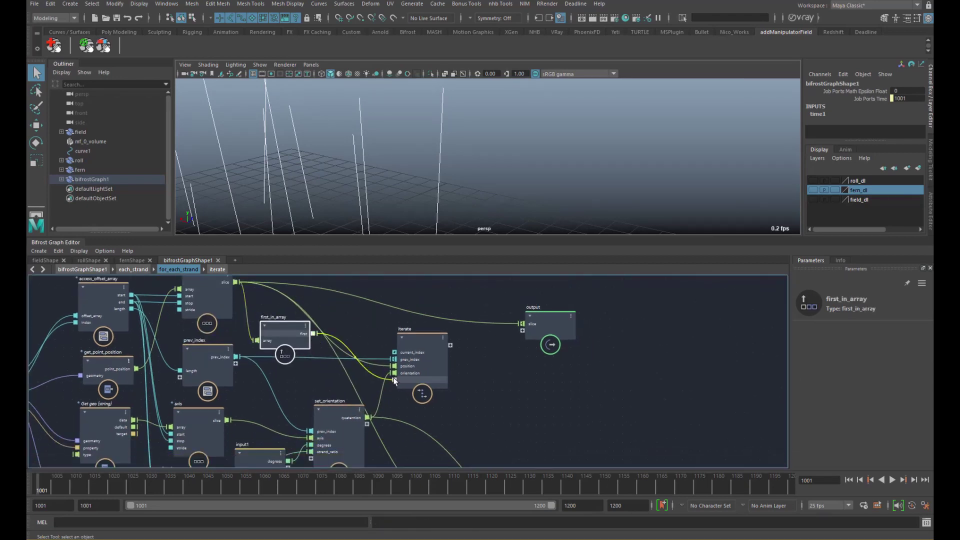
Rename the iterate node's first port to ppos
right_click(405, 379)
left_click(418, 389)
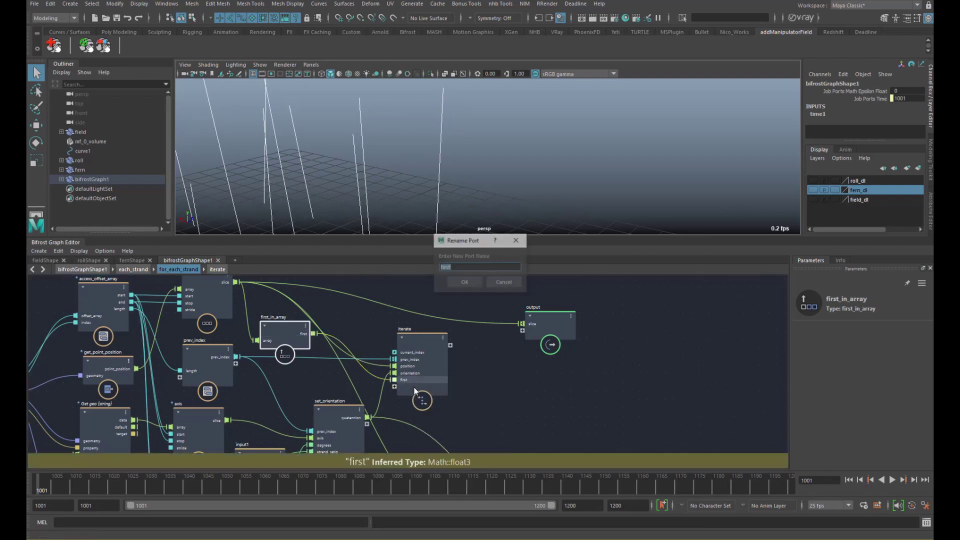
type("p")
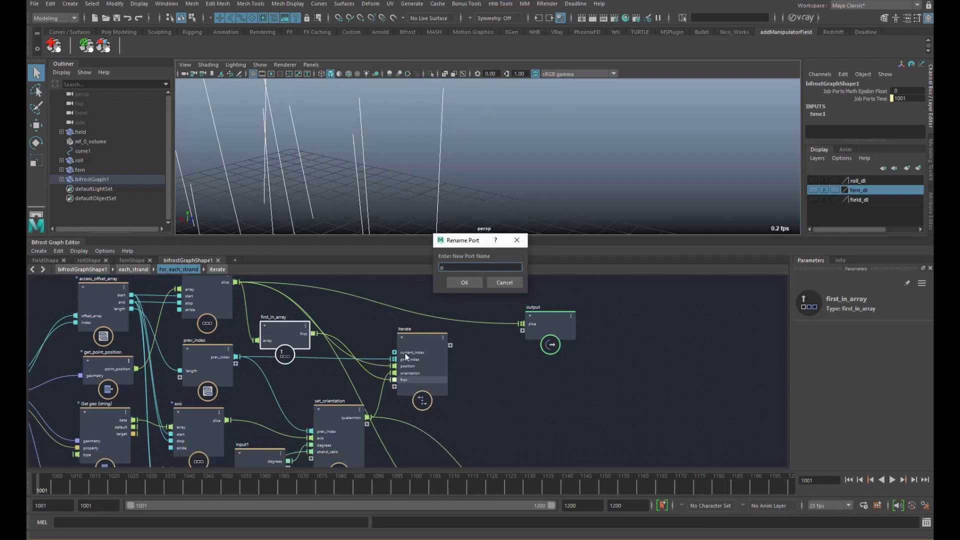
type("pos")
key("Return")
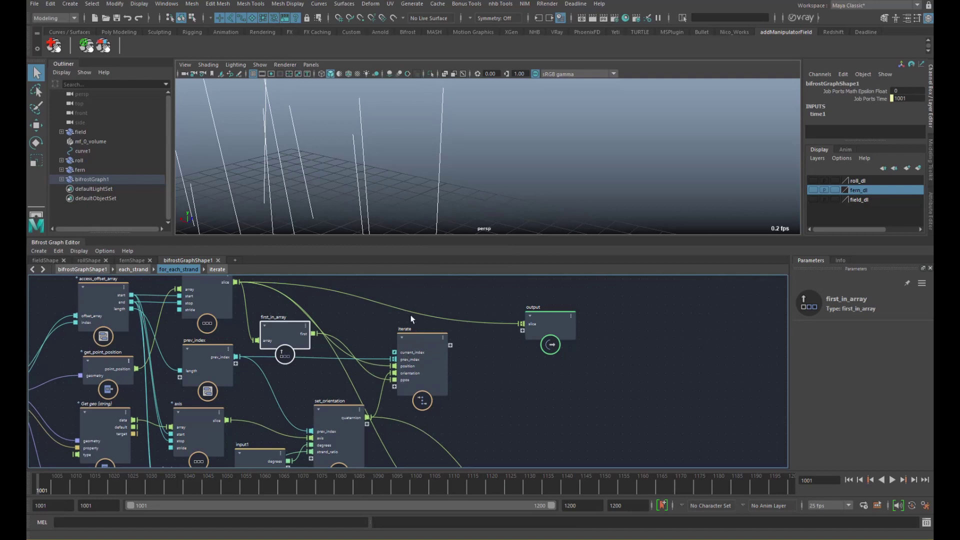
Create a value node connected to a new input port on the iterate node and place it beside that node
middle_click_drag(370, 352, 338, 322)
left_click_drag(385, 351, 393, 352)
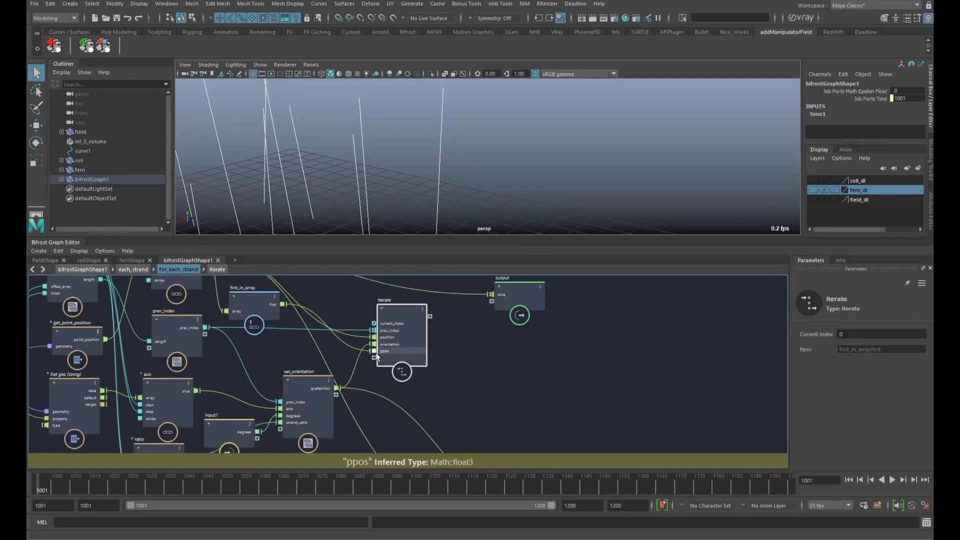
right_click(374, 358)
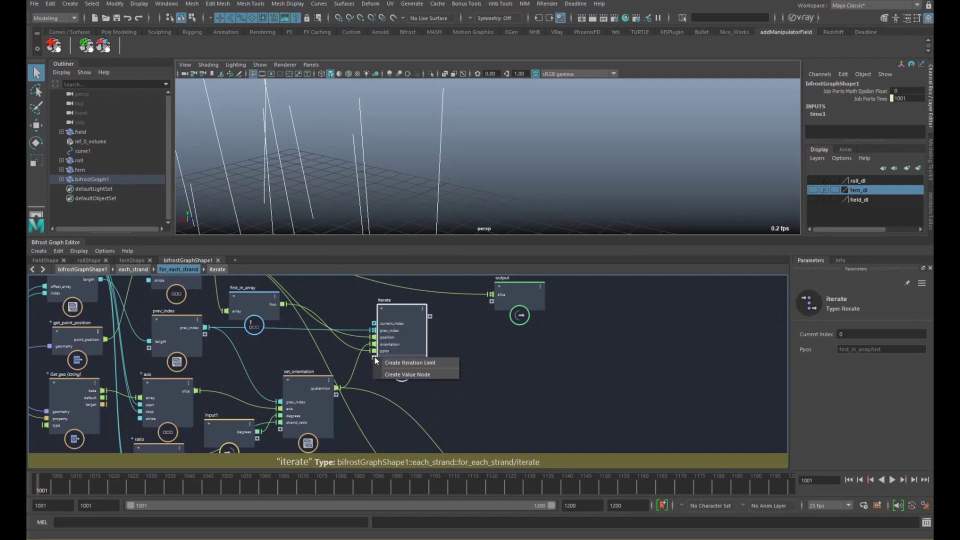
left_click(409, 377)
middle_click_drag(324, 380, 324, 365)
left_click_drag(311, 452, 316, 331)
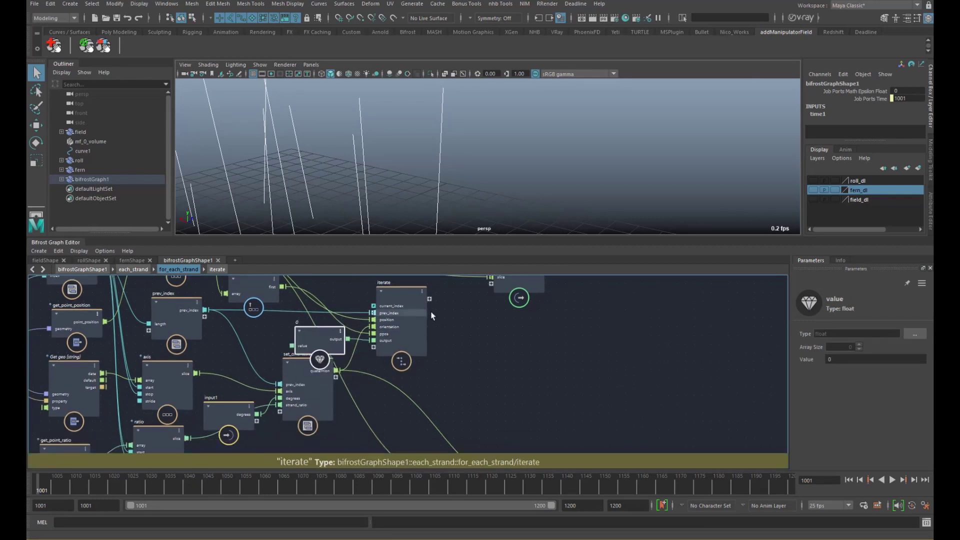
Set the value node's type to a four-component 32-bit floating-point vector with the value 0, 0, 0, 1
left_click(913, 333)
left_click(440, 194)
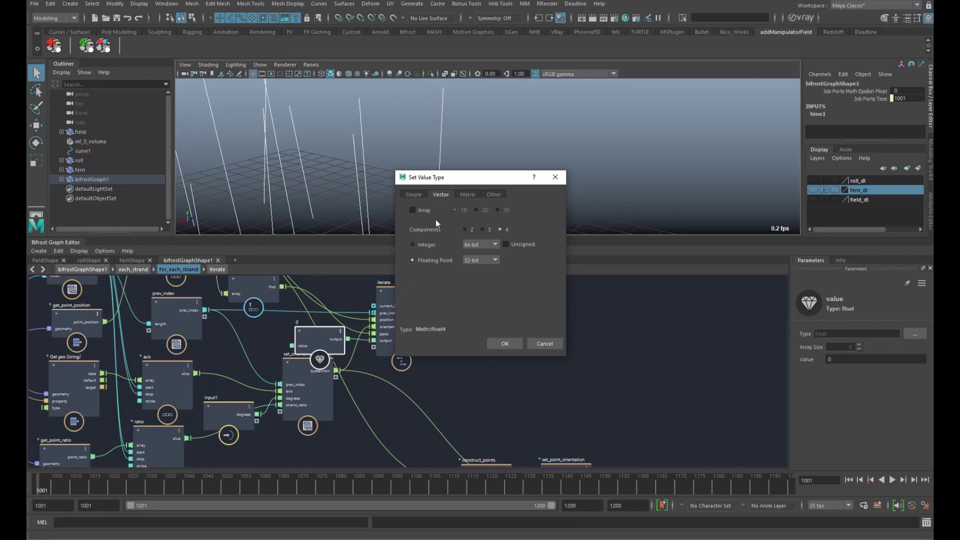
left_click(503, 343)
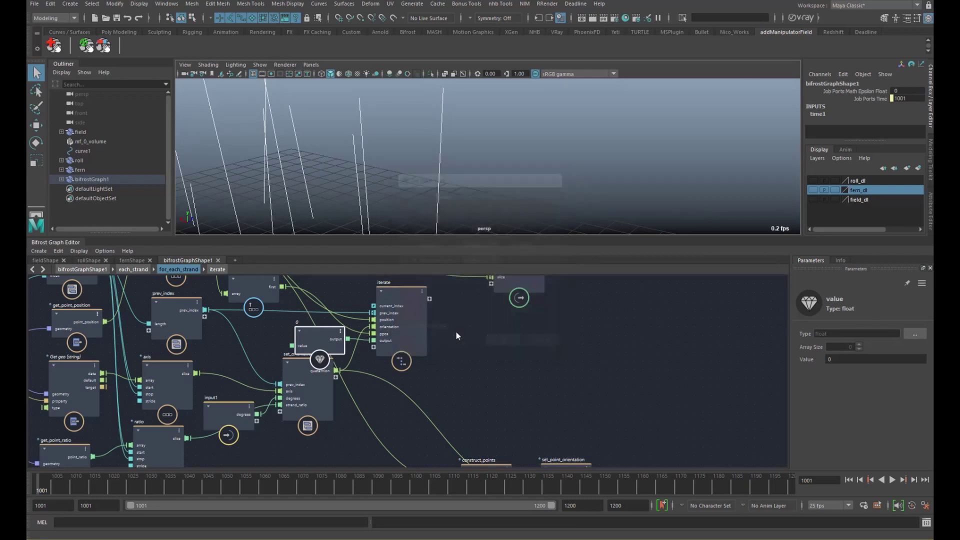
left_click_drag(325, 335, 317, 331)
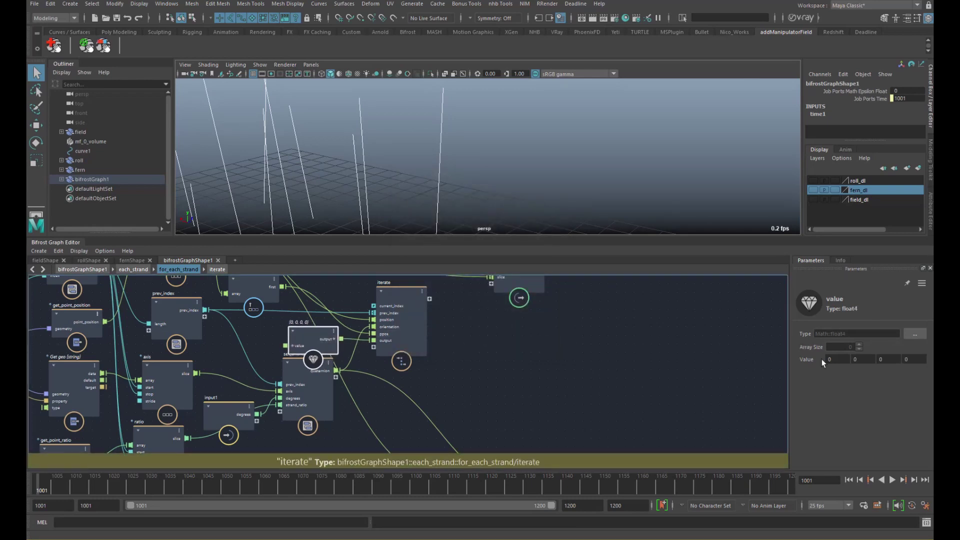
left_click(908, 359)
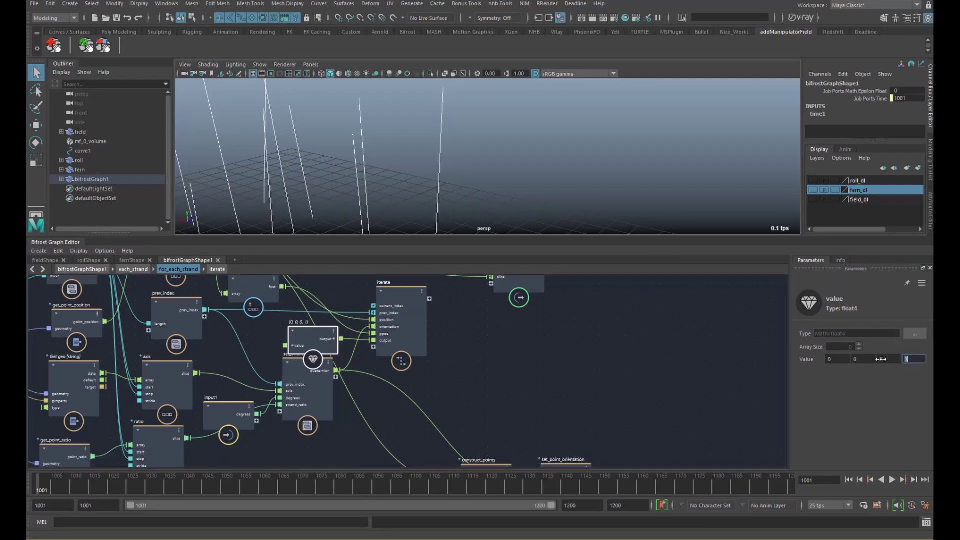
key("Return")
left_click_drag(314, 337, 324, 338)
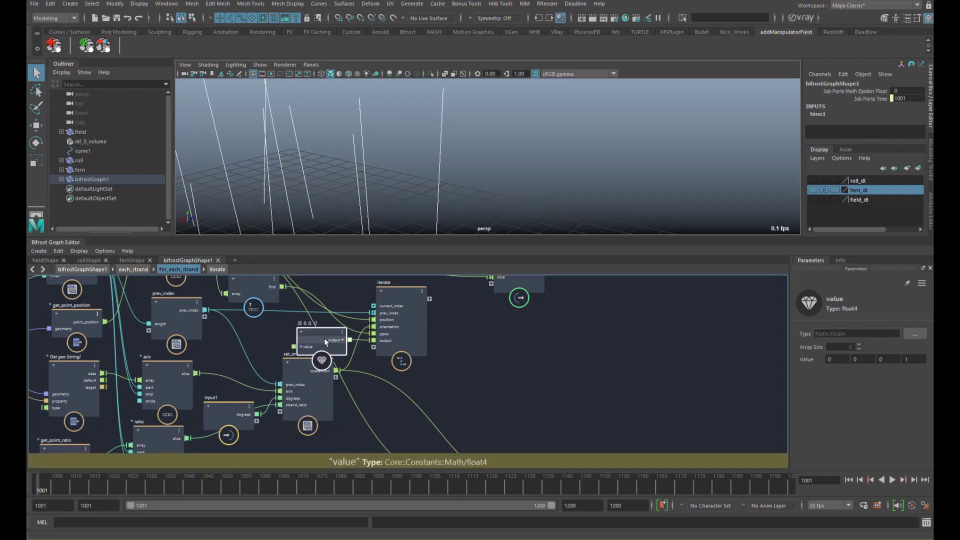
Rename the iterate port fed by the value node to porient
right_click(388, 341)
left_click(392, 346)
type("porient")
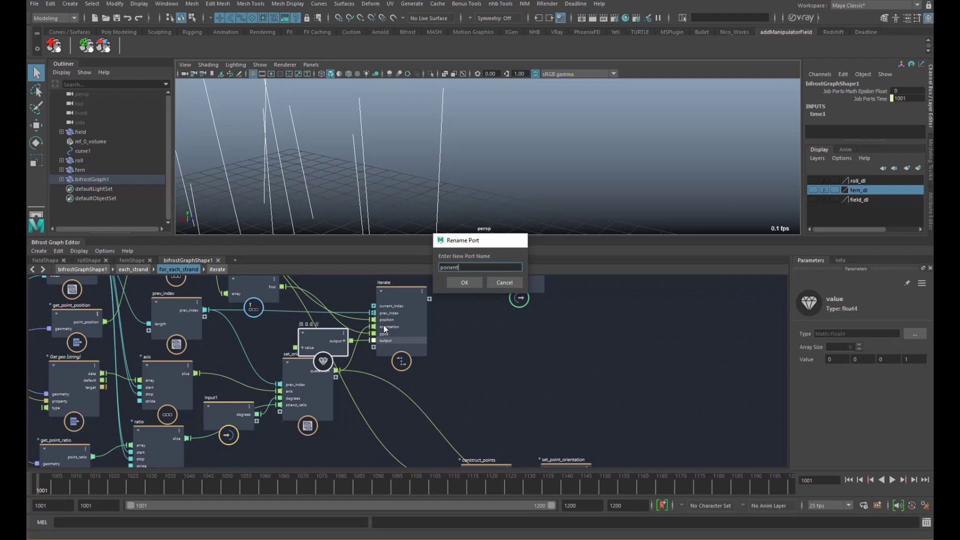
key("Return")
Open the iterate compound and connect its ppos and porient inputs to new ports on the output node
left_click(424, 317)
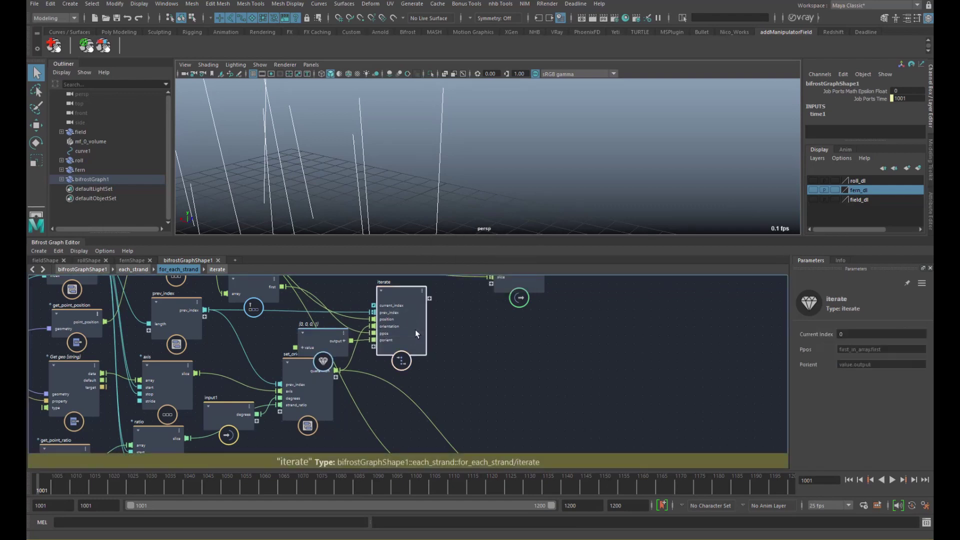
double_click(416, 331)
left_click_drag(235, 383, 502, 365)
Set the port state of output port ppos1 to ppos and of porient1 to porient
right_click(499, 357)
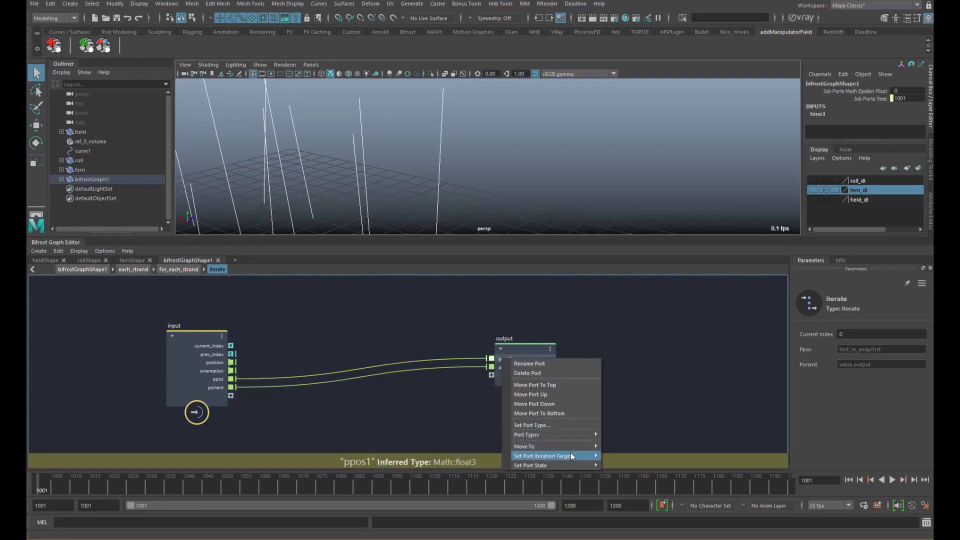
mouse_move(592, 456)
left_click(624, 493)
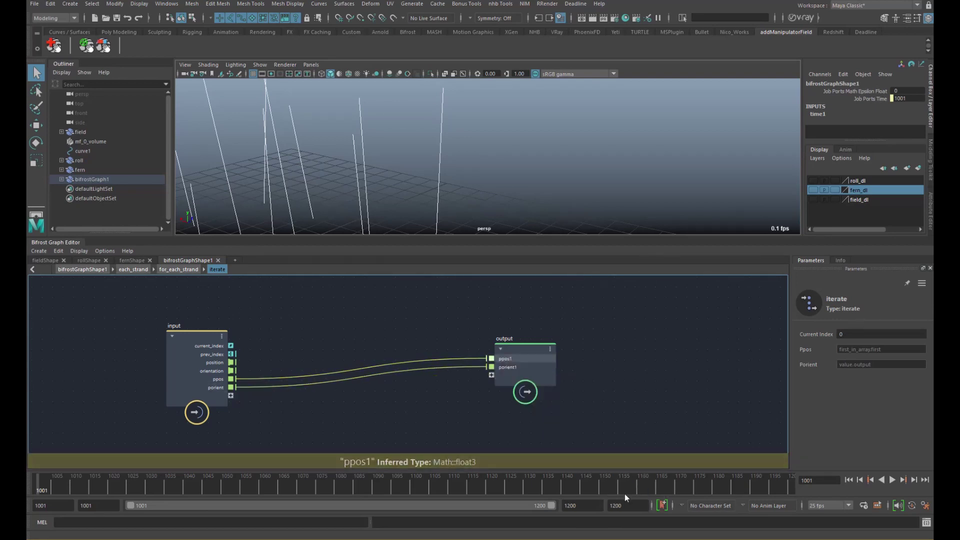
right_click(506, 367)
mouse_move(577, 475)
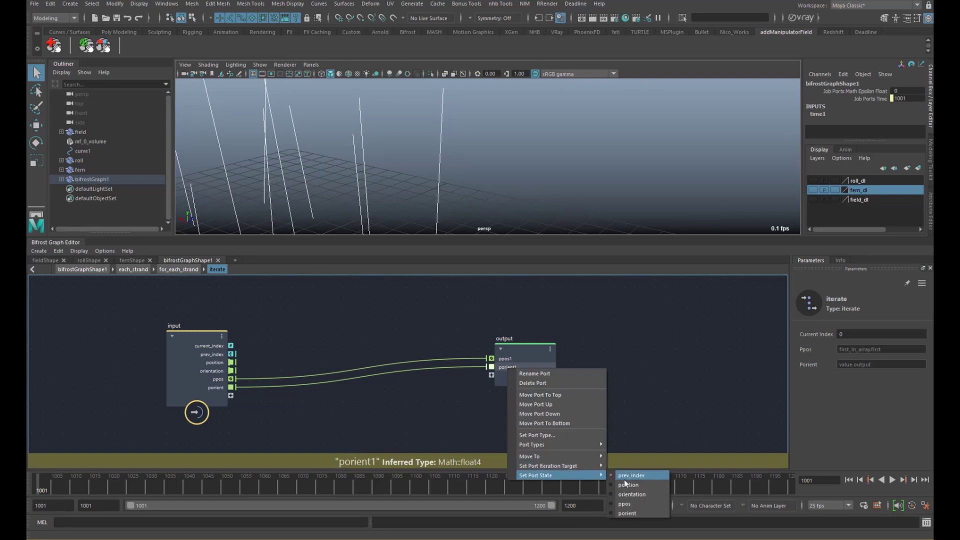
left_click(631, 509)
Spread the input and output nodes apart inside the iterate compound, aligning their connections horizontally
left_click(205, 359)
left_click_drag(205, 359, 144, 348)
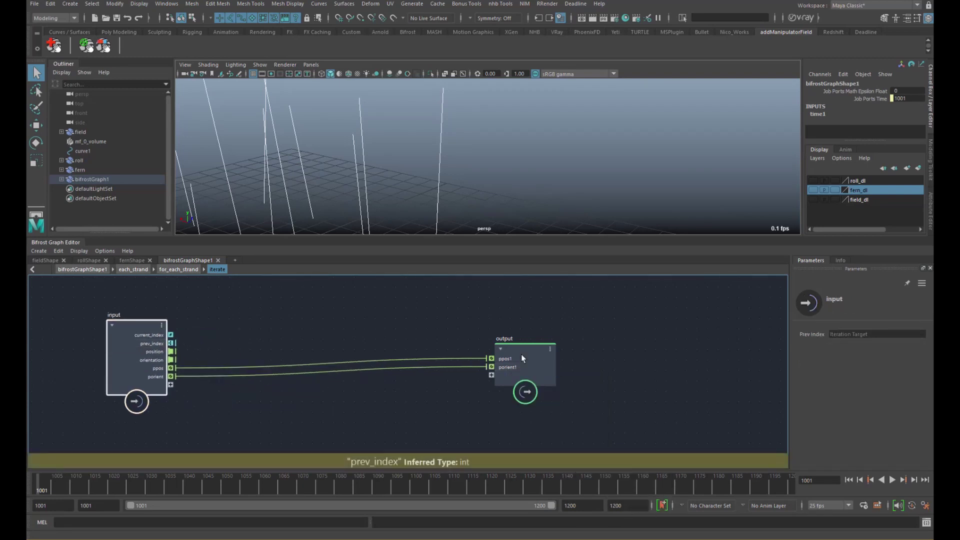
left_click_drag(521, 354, 529, 365)
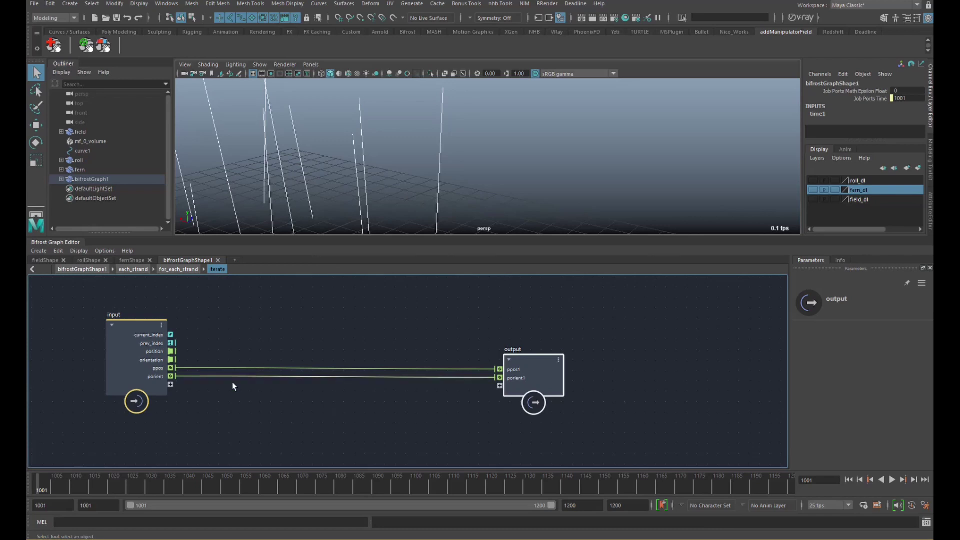
Turn on the display of point_transform_scope in for_each_strand, then return inside the iterate compound
left_click(167, 270)
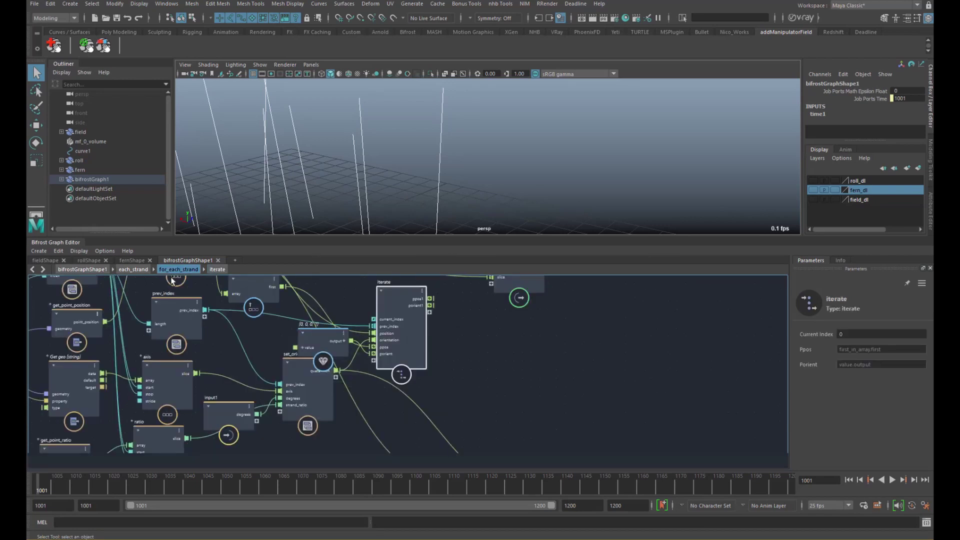
left_click(601, 454)
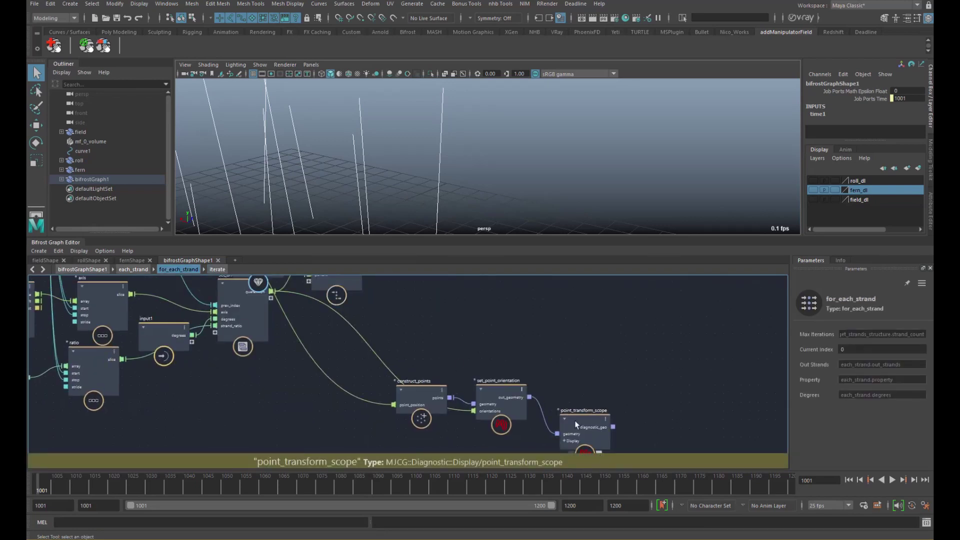
middle_click_drag(380, 287, 396, 355, "alt")
double_click(341, 330)
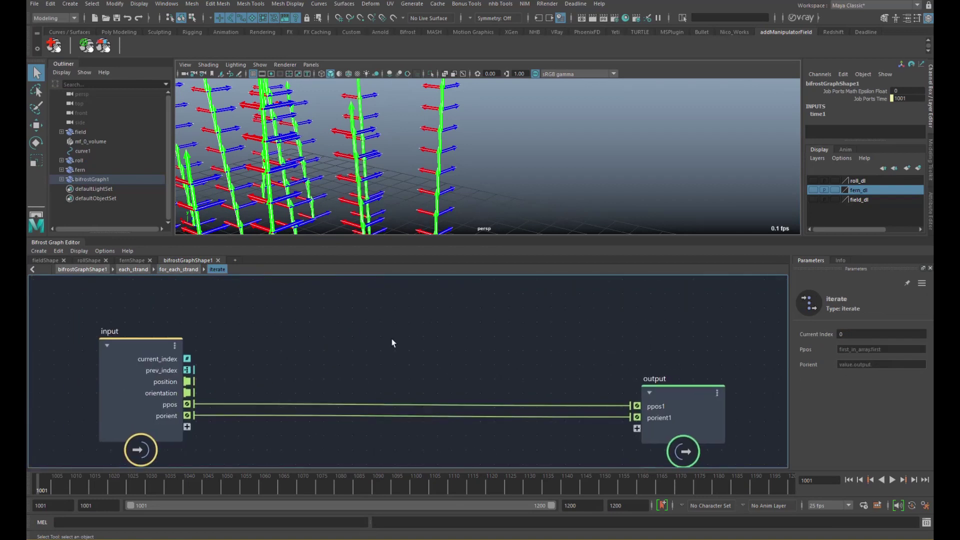
left_click_drag(425, 180, 419, 205, "alt")
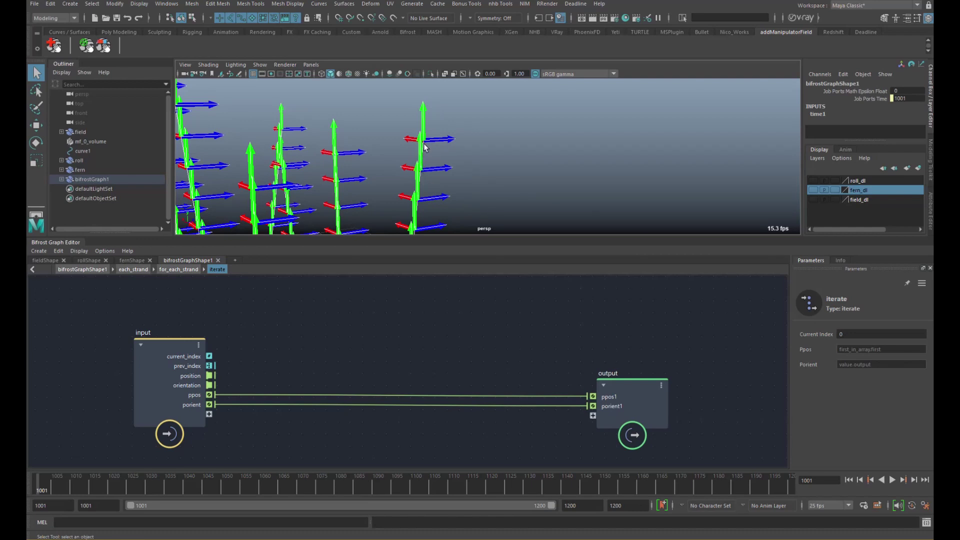
Add a get_from_array node with position feeding its array and current_index feeding its index
middle_click_drag(282, 331, 298, 326)
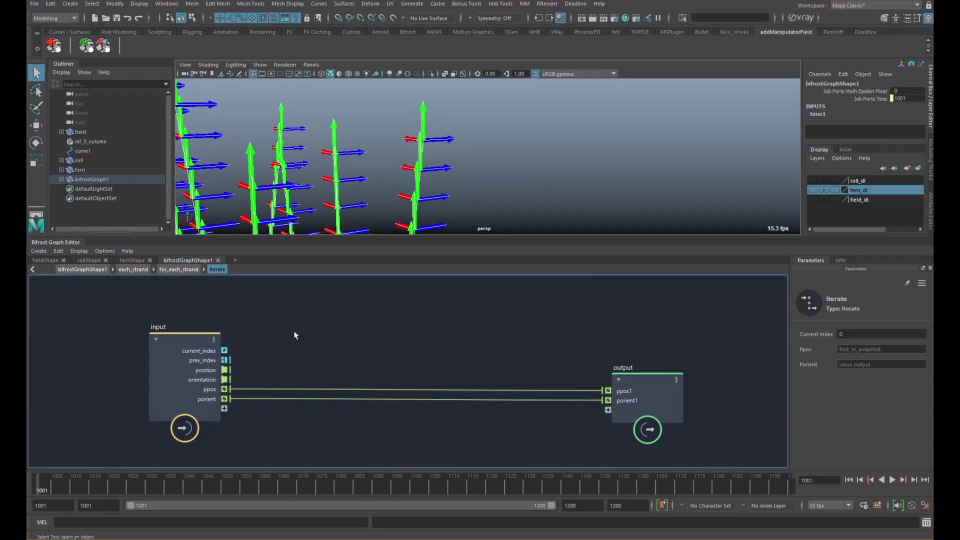
key("Tab")
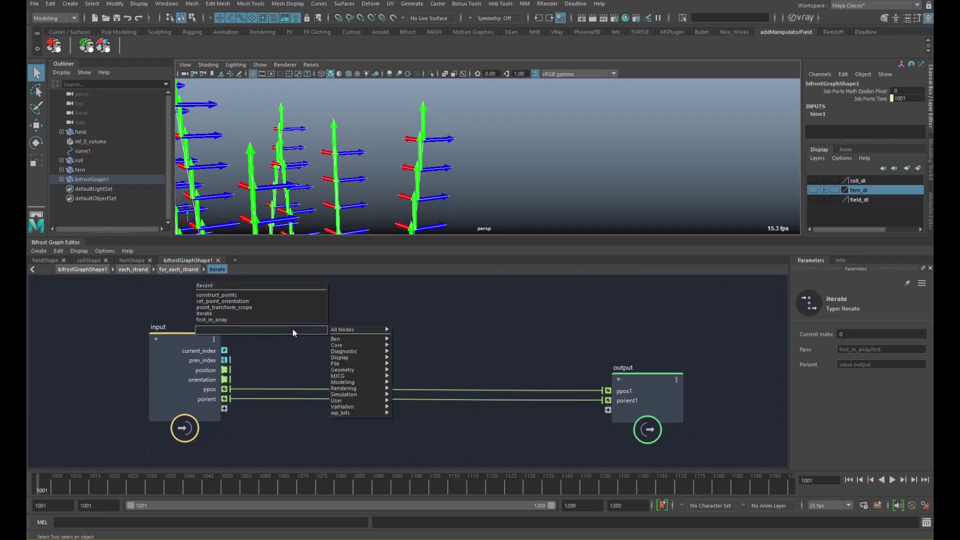
type("get")
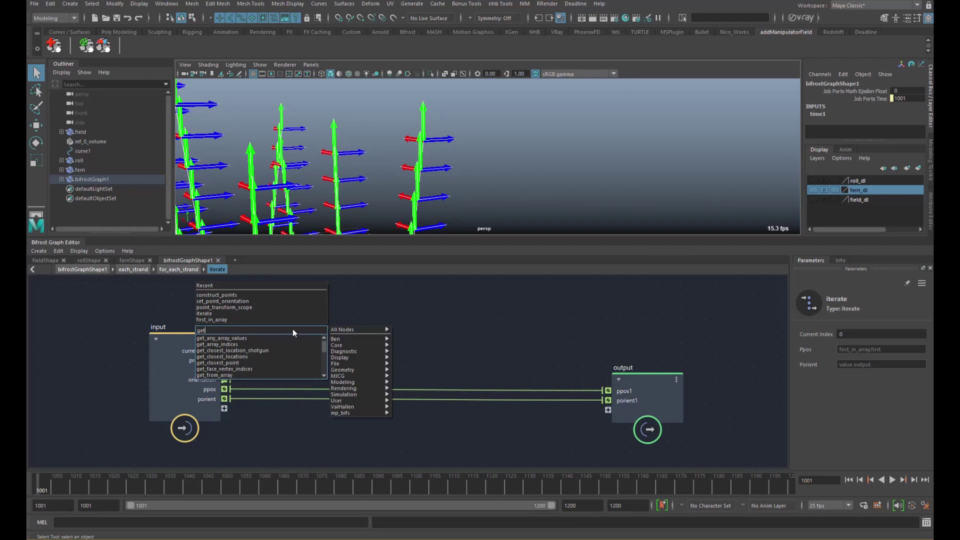
type("_from")
key("Down")
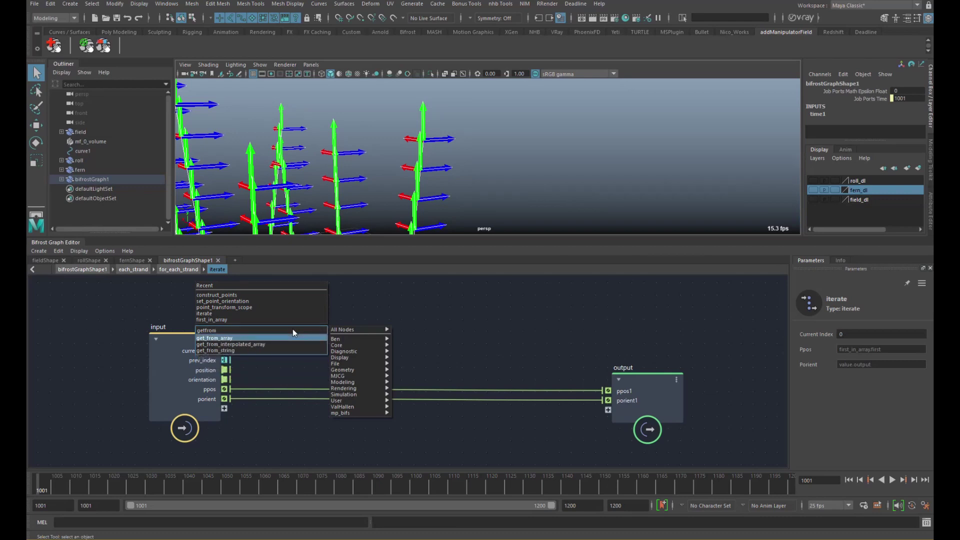
key("Return")
left_click_drag(304, 356, 317, 334)
mouse_move(230, 370)
left_mouse_down()
mouse_move(266, 340)
mouse_move(267, 348)
left_mouse_up()
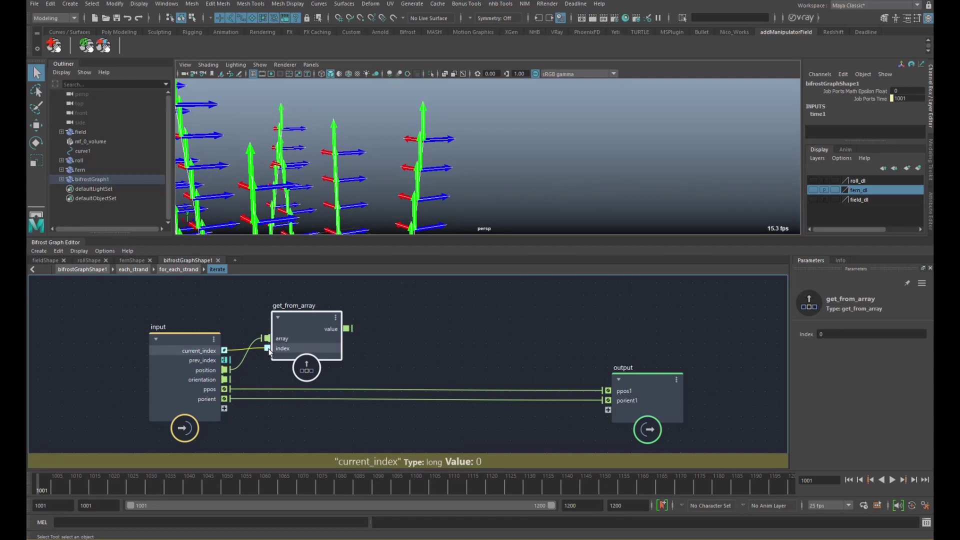
Rename the get_from_array node to position and place it above the input node's level
double_click(304, 305)
type("position")
key("Return")
left_click_drag(312, 337, 324, 297)
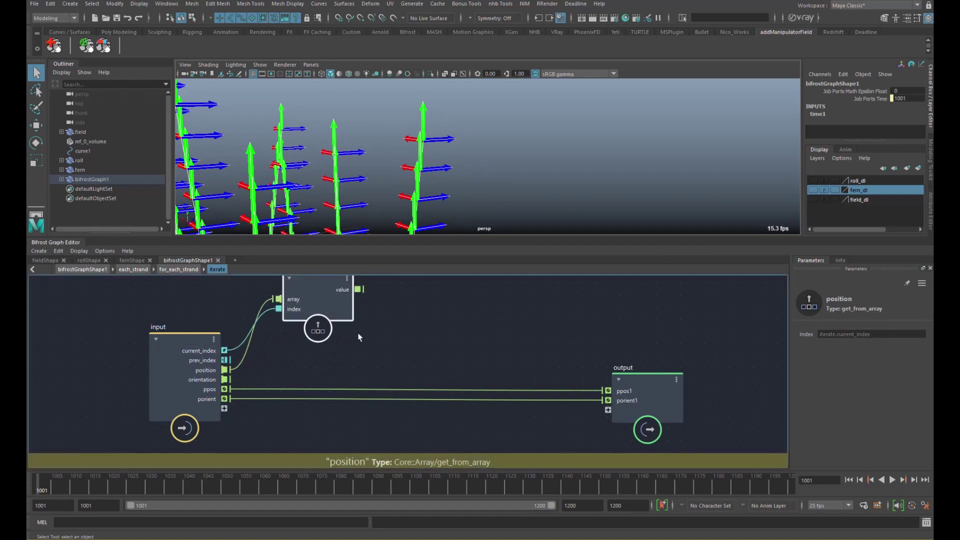
Duplicate the position node with its connections and feed the copy's index from prev_index
key("ctrl+d")
left_click_drag(358, 357, 333, 358)
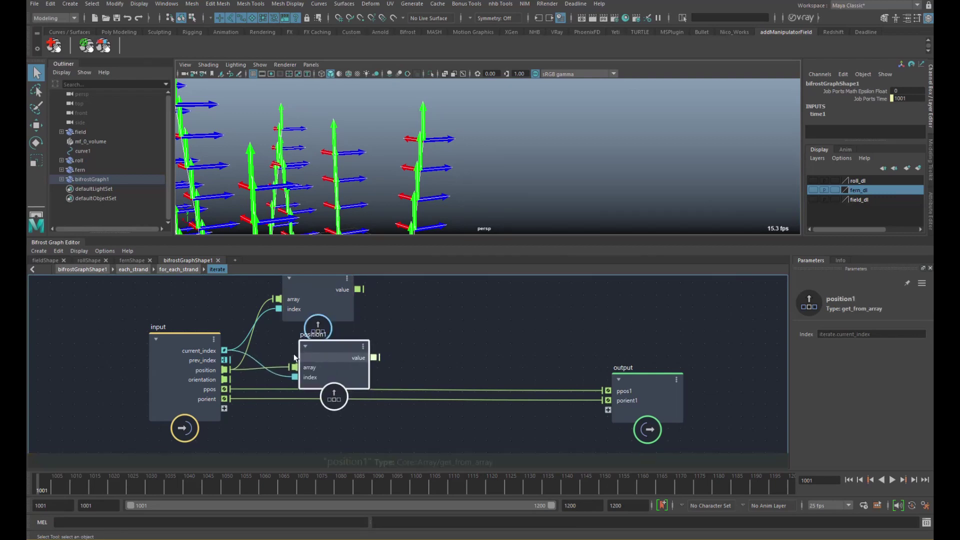
left_click_drag(225, 359, 311, 370)
Rename the duplicated array node to prev_position and stack it directly below the position node
double_click(292, 340)
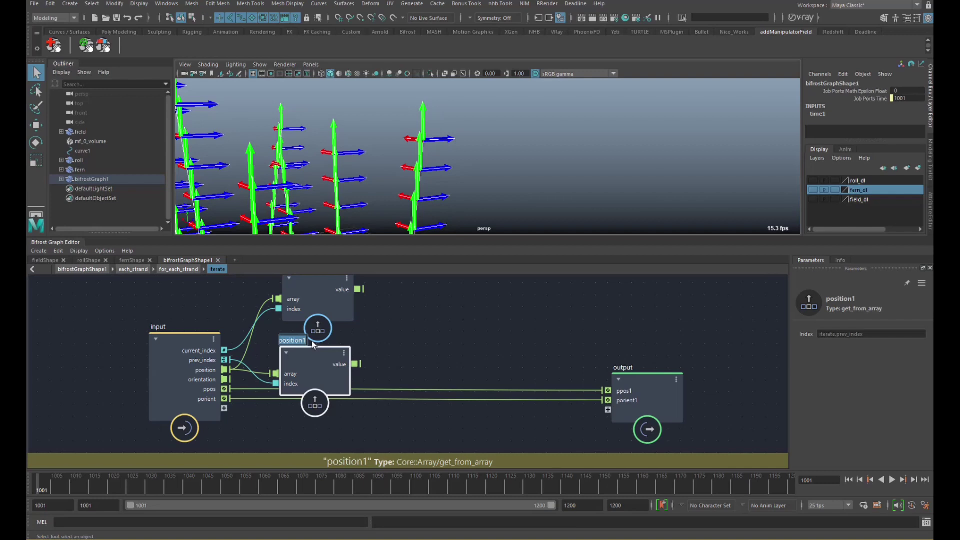
key("Home")
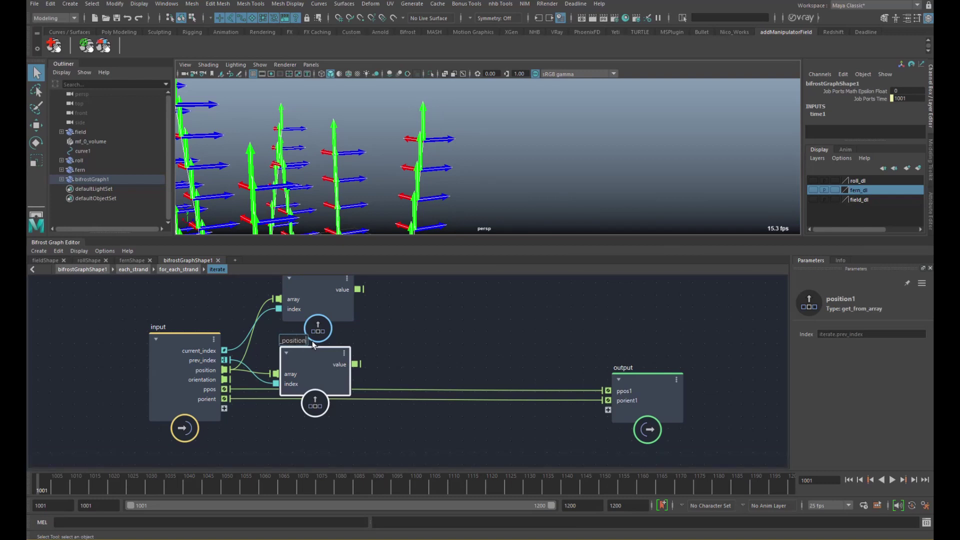
key("Return")
middle_click_drag(282, 280, 277, 358, "alt")
left_click(300, 388)
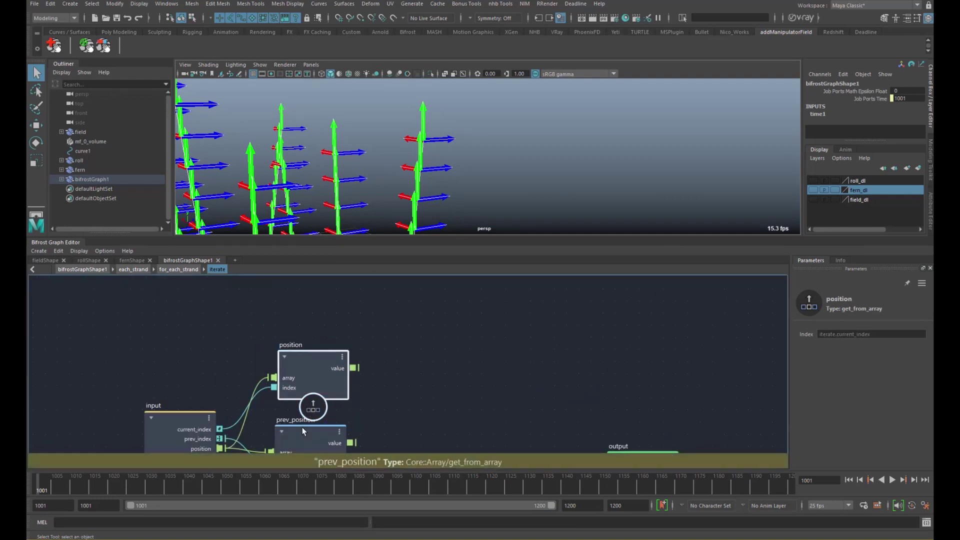
middle_click_drag(302, 440, 294, 382)
Add a subtract node that subtracts the prev_position value from the position value
left_click(371, 349)
key("Tab")
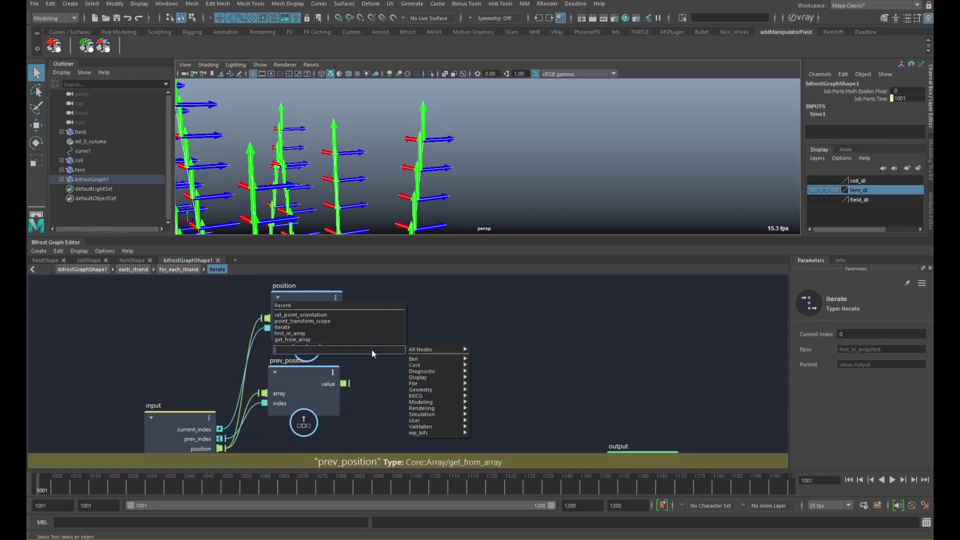
type("sub")
key("Return")
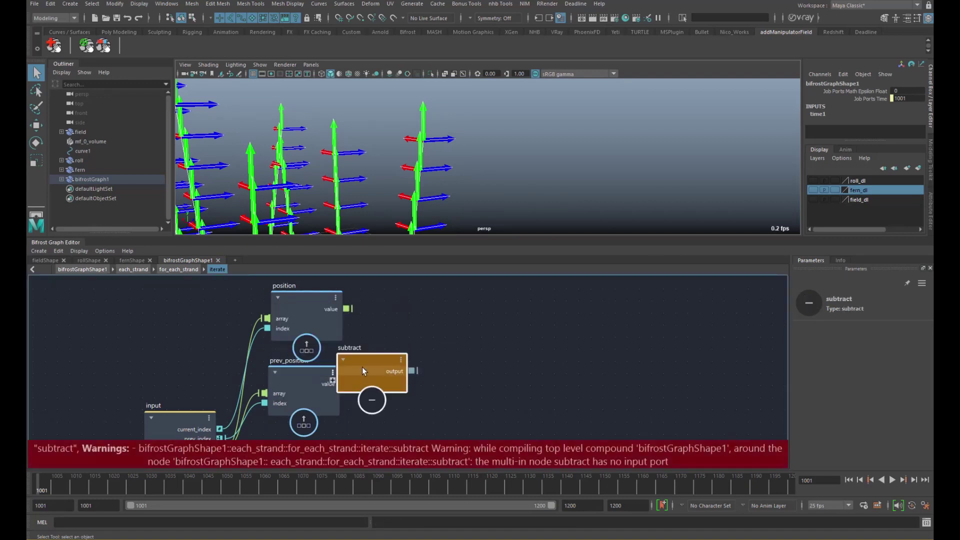
left_click_drag(346, 308, 376, 366)
Rename the subtract node to local_space
double_click(381, 324)
type("local")
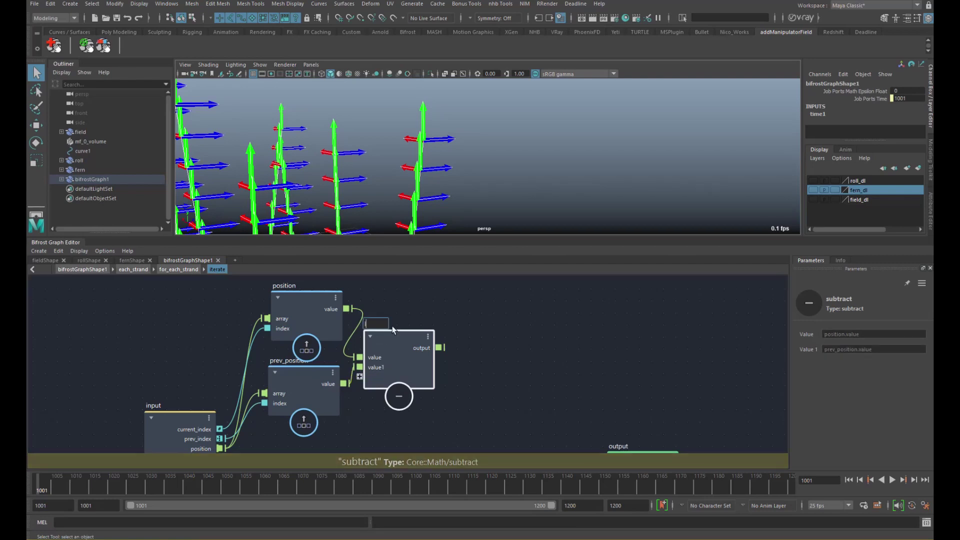
key("Return")
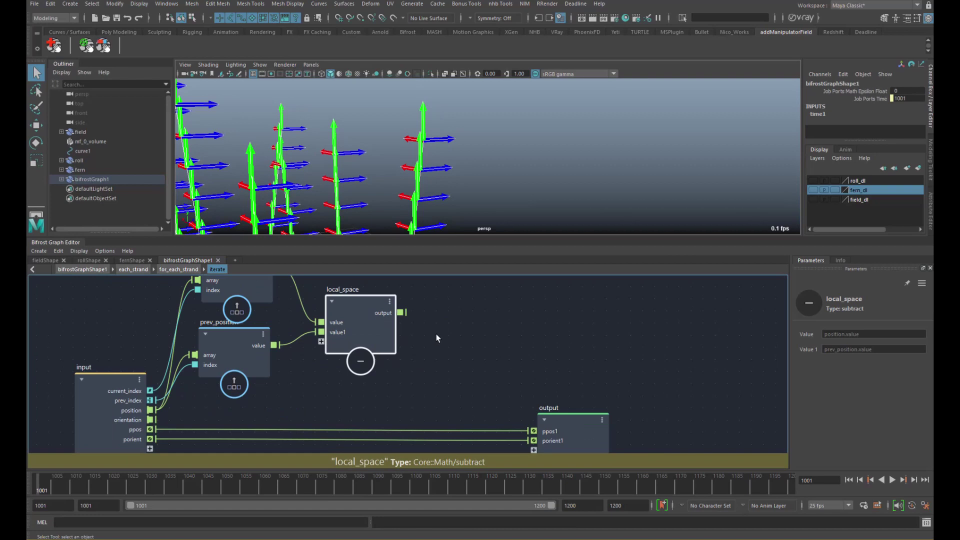
Add a rotate_by_quaternion node beside local_space and feed its vector from the local_space output
left_click(444, 337)
key("Tab")
type("rotate")
key("Down")
key("Down")
key("Down")
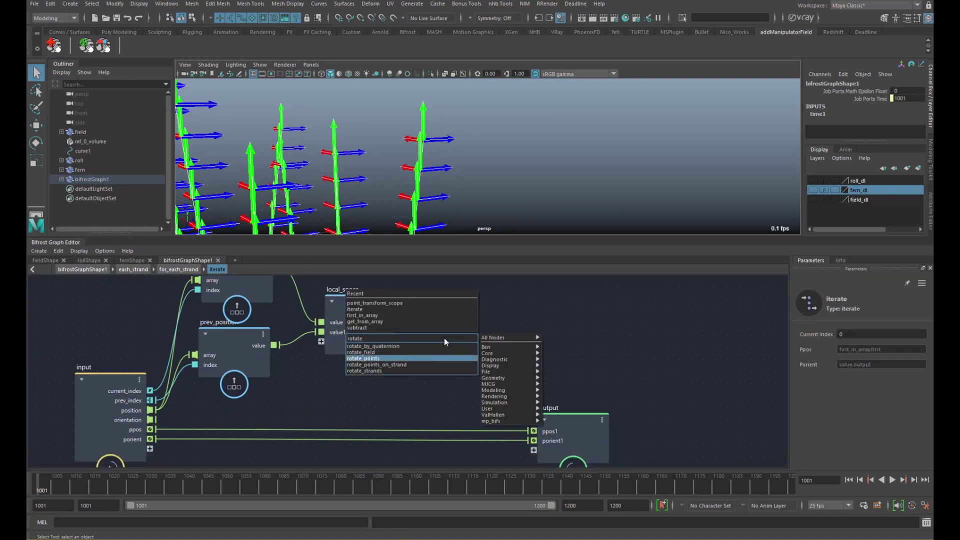
key("Up")
key("Up")
key("Return")
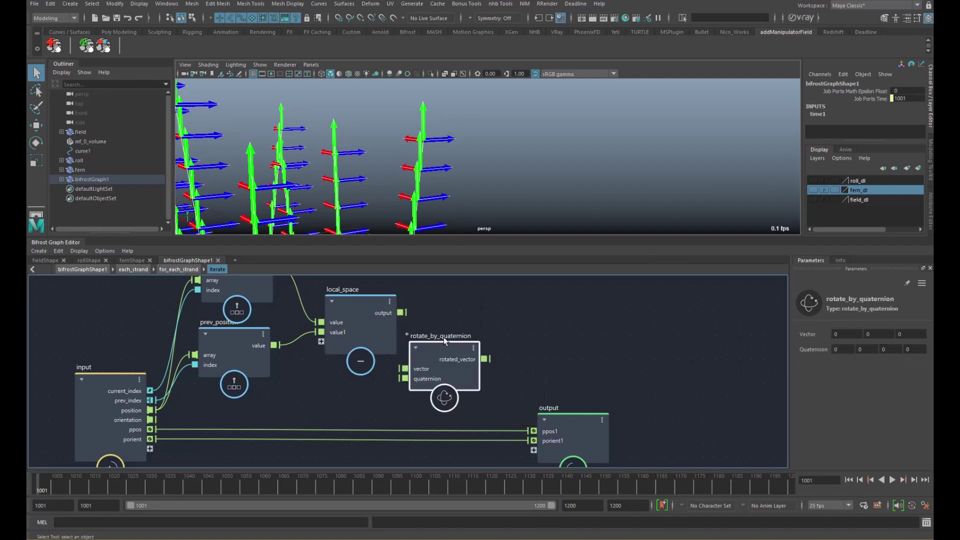
left_click_drag(458, 349, 476, 326)
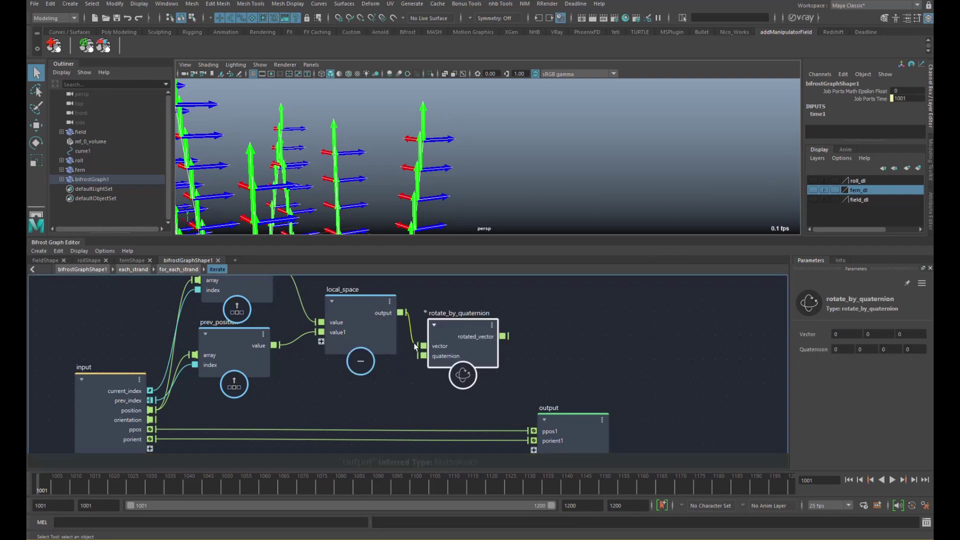
left_click_drag(400, 313, 421, 347)
Move the output node farther away and adjust the rotate_by_quaternion node's position to make room between them
middle_click_drag(469, 353, 434, 330, "alt")
left_click_drag(549, 397, 614, 396)
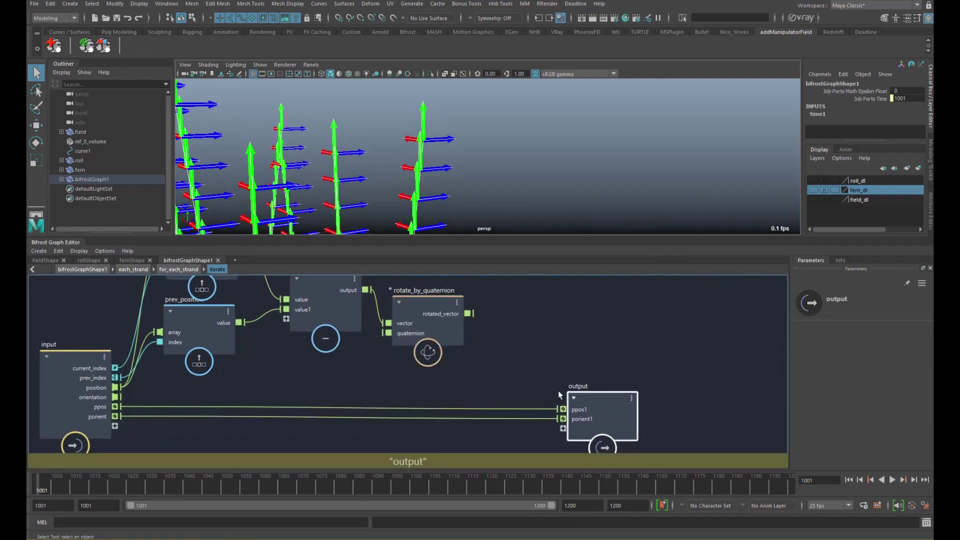
middle_click_drag(559, 395, 555, 411, "alt")
left_click_drag(430, 349, 433, 358)
middle_click_drag(431, 349, 398, 350, "alt")
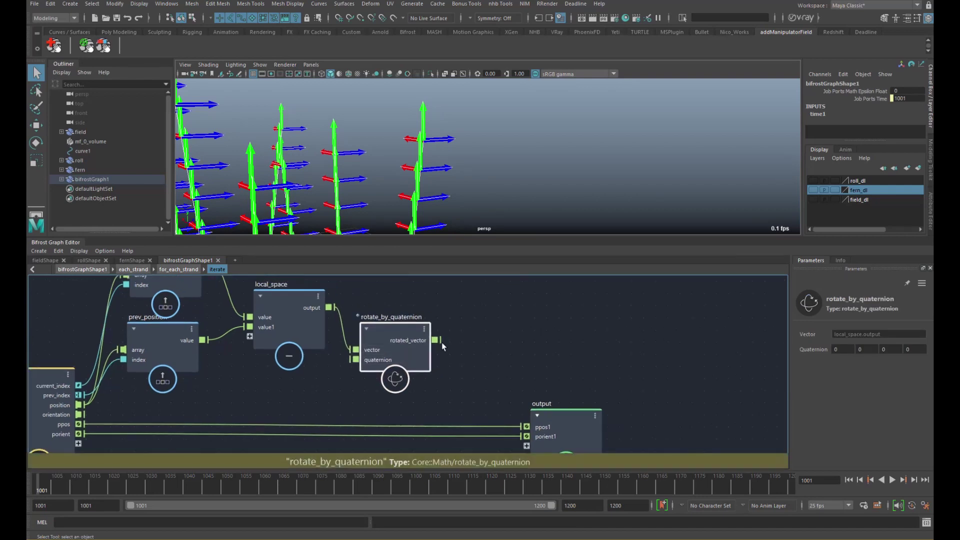
left_click(469, 359)
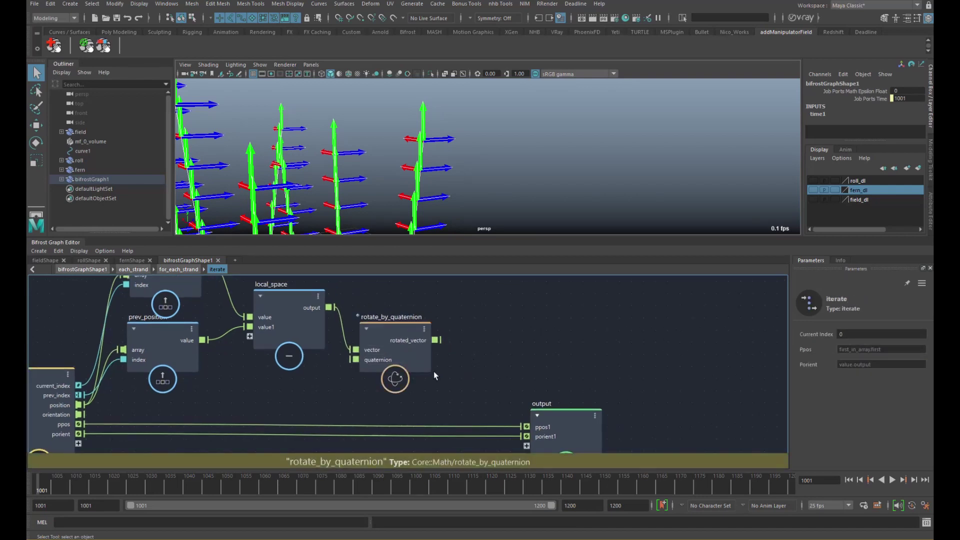
Insert an add node after rotate_by_quaternion that sums its rotated_vector with the input node's ppos
middle_click_drag(278, 324, 276, 344)
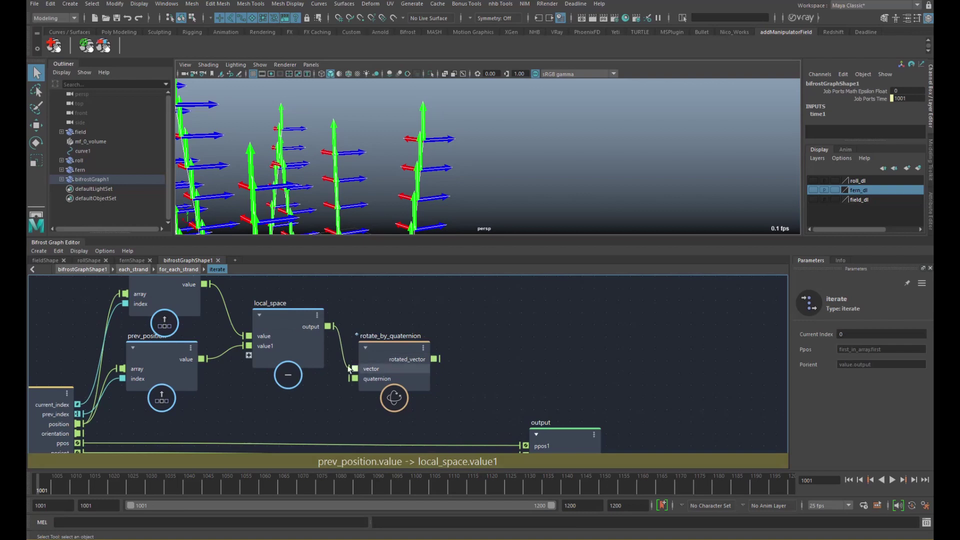
scroll(349, 368, "down", 2)
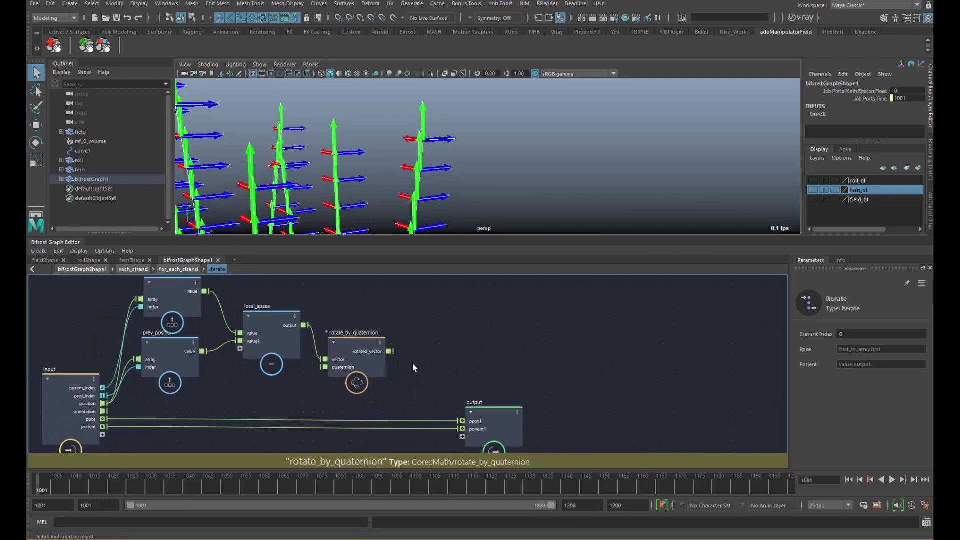
key("Tab")
type("add")
key("Down")
key("Return")
left_click_drag(406, 365, 401, 384)
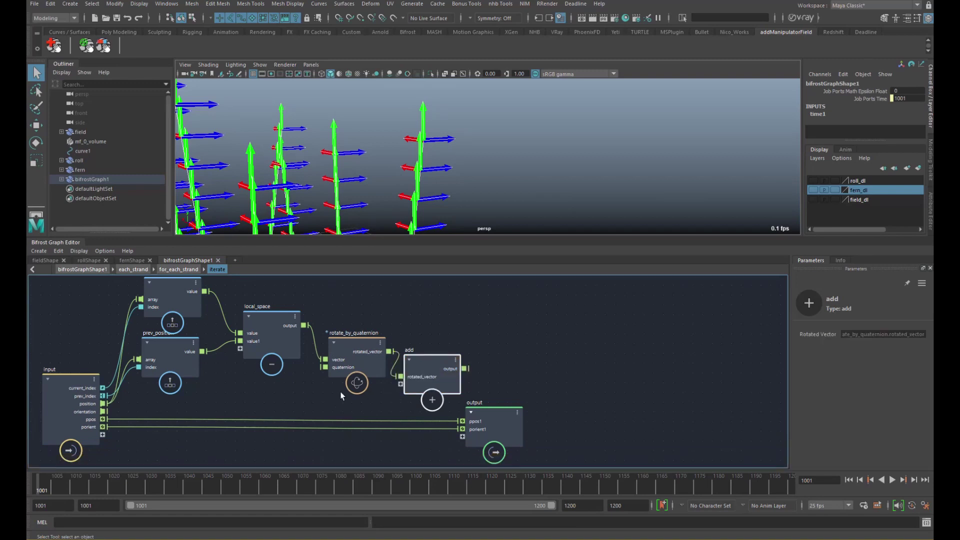
middle_click_drag(171, 348, 175, 352, "alt")
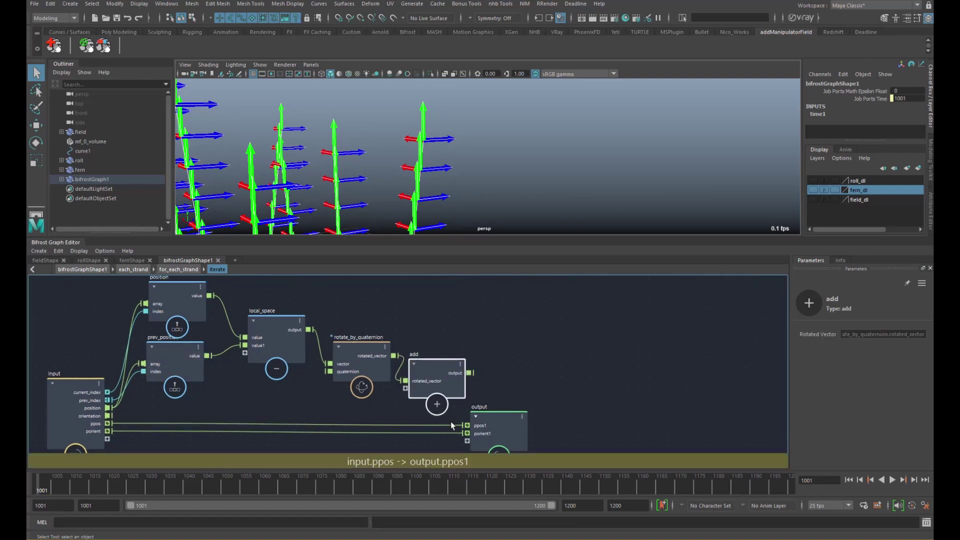
left_click_drag(108, 425, 405, 390)
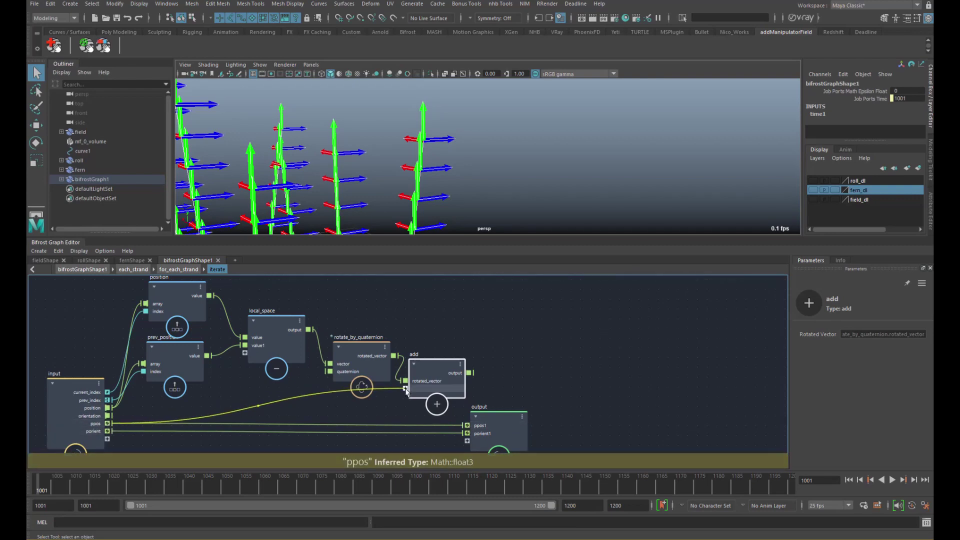
Reposition the add and output nodes and connect the add node's output to ppos1 on the output node
left_click_drag(432, 380, 433, 379)
left_click_drag(433, 379, 438, 380)
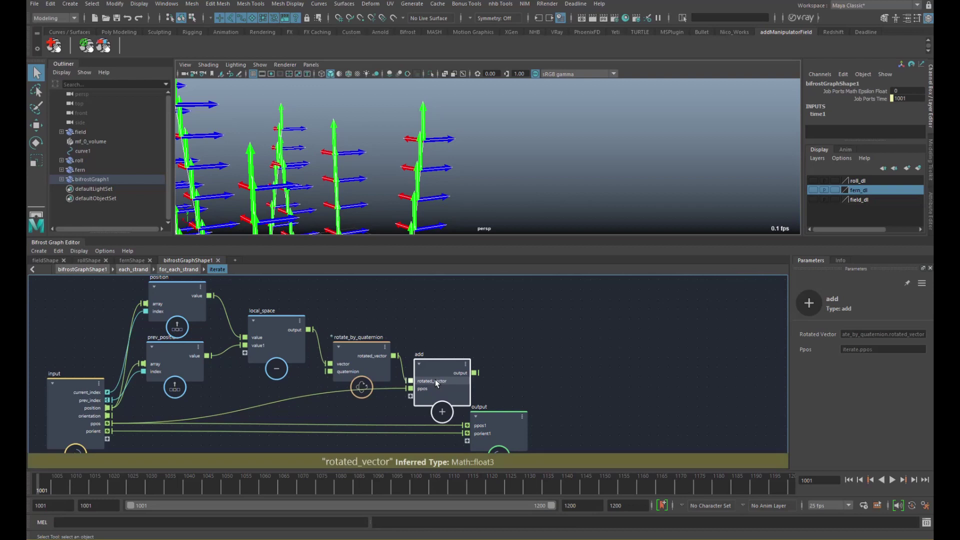
middle_click_drag(449, 377, 385, 325, "alt")
left_click_drag(428, 382, 466, 377)
left_click_drag(409, 320, 444, 369)
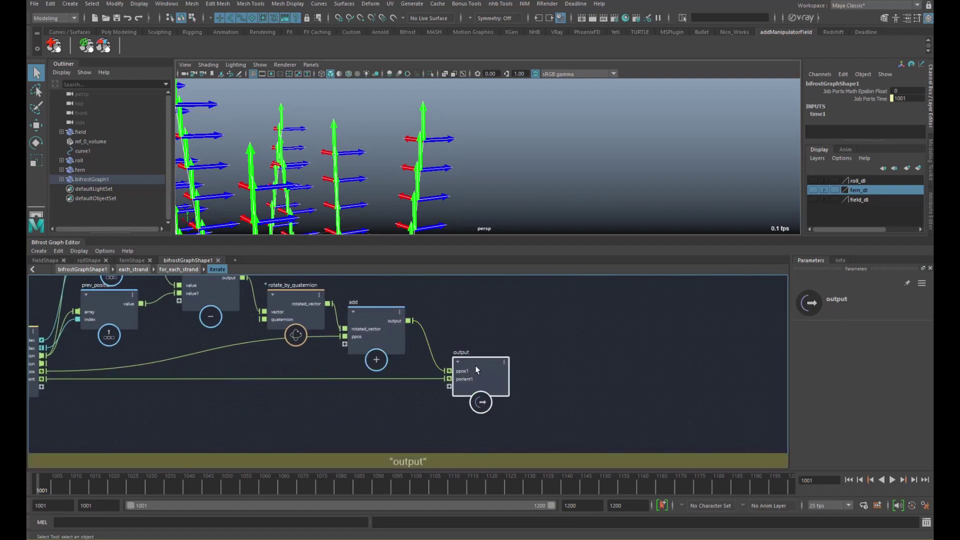
left_click_drag(452, 352, 476, 360)
Connect the add result to a new output port, make that port an iteration target, and move it above ppos1
left_click_drag(409, 321, 455, 389)
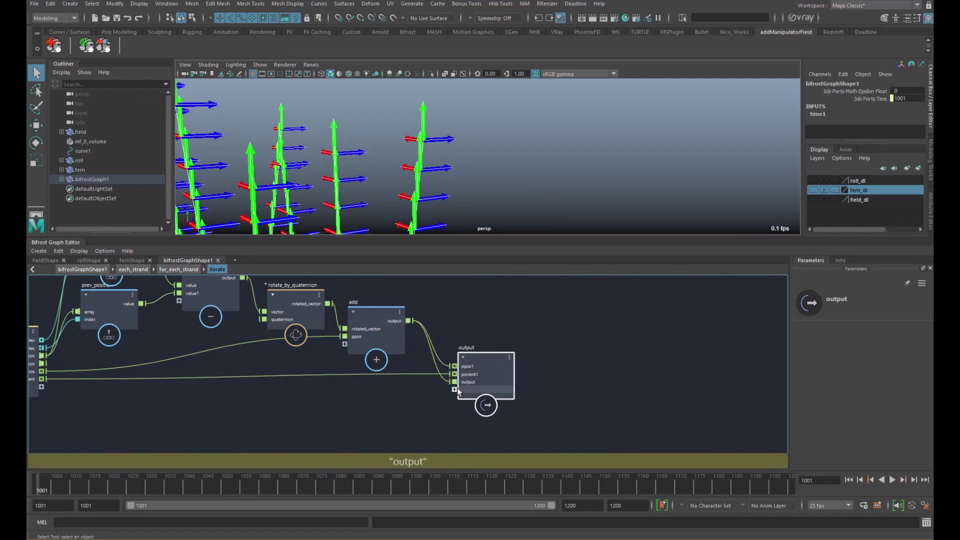
right_click(465, 382)
mouse_move(518, 480)
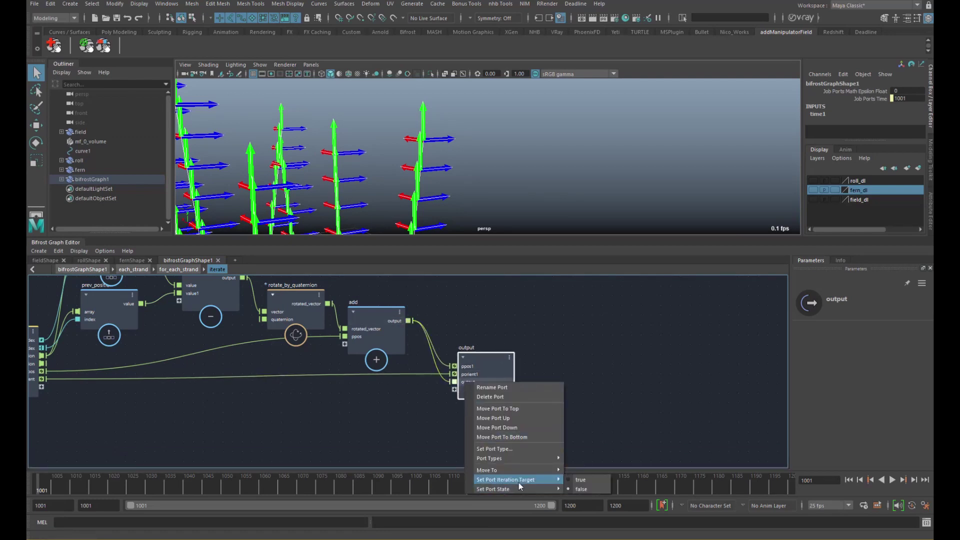
left_click(580, 479)
right_click(469, 383)
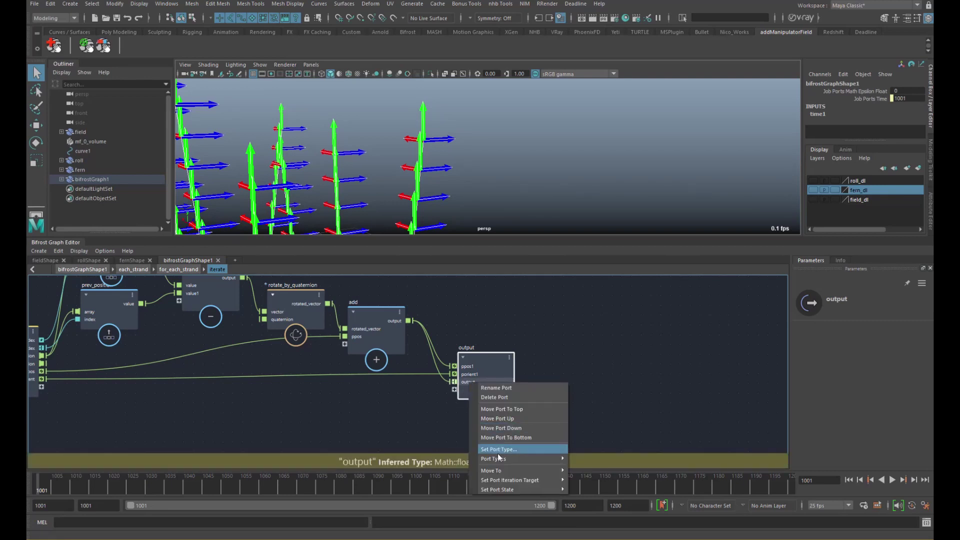
left_click(515, 409)
Rename the new port on the output node to out_positions
right_click(469, 371)
left_click(479, 376)
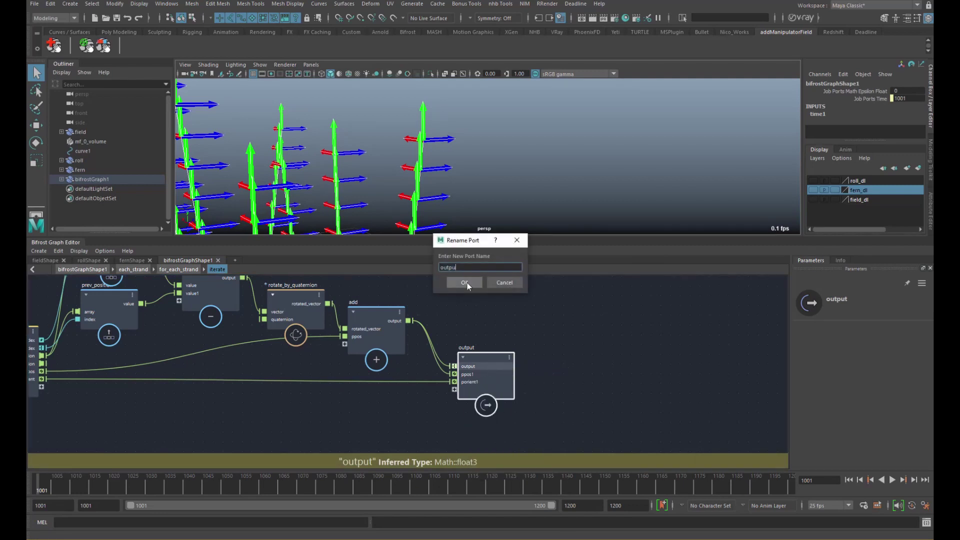
key("BackSpace")
key("BackSpace")
type("_positions")
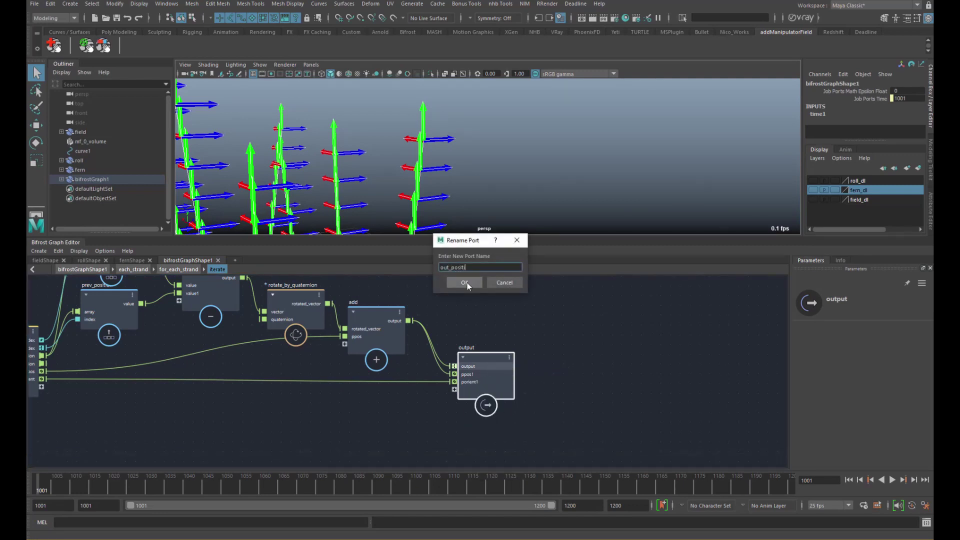
left_click(466, 283)
Duplicate the prev_position node, feed the copy's array from the input's orientation, and move it below the original
middle_click_drag(278, 366, 319, 366)
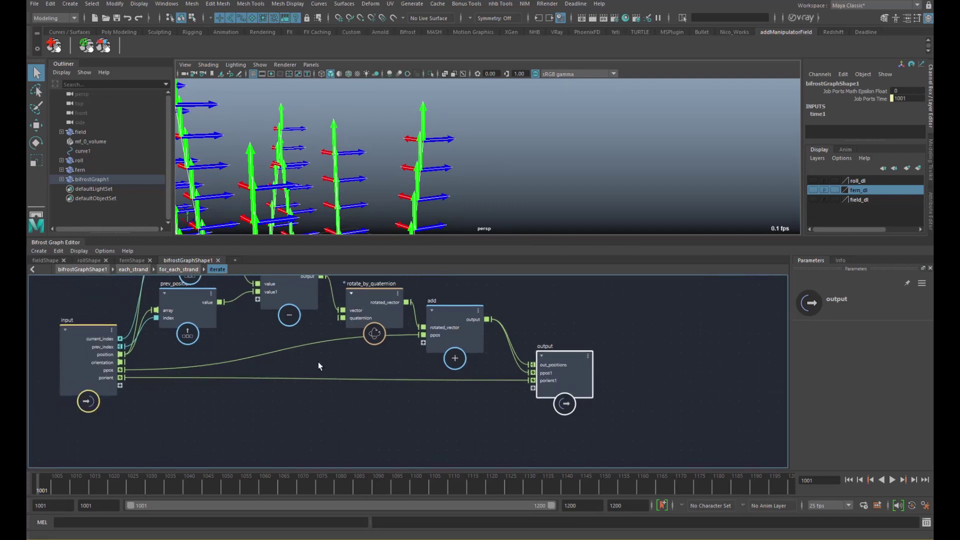
left_click(68, 373)
middle_click_drag(120, 372, 173, 372)
left_click(209, 352)
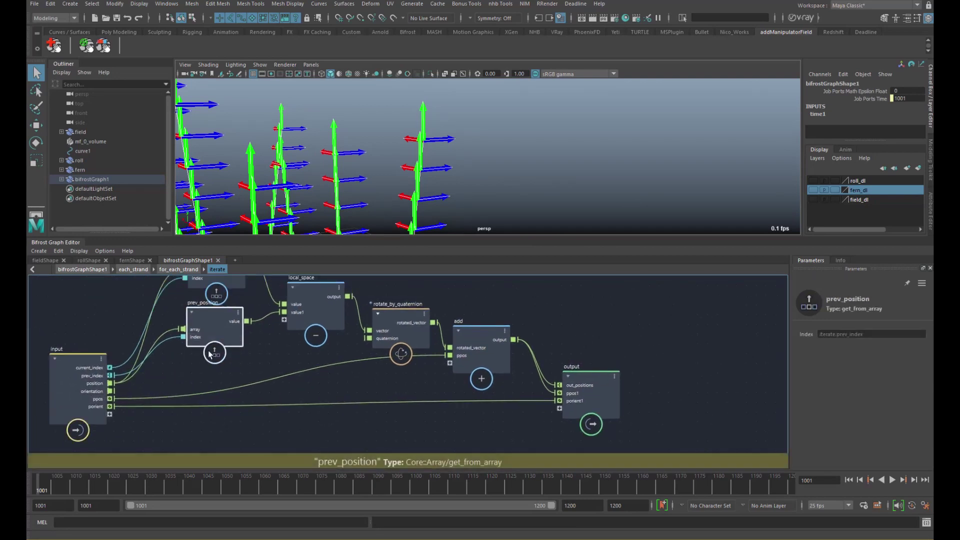
key("ctrl+d")
left_click_drag(197, 393, 213, 385)
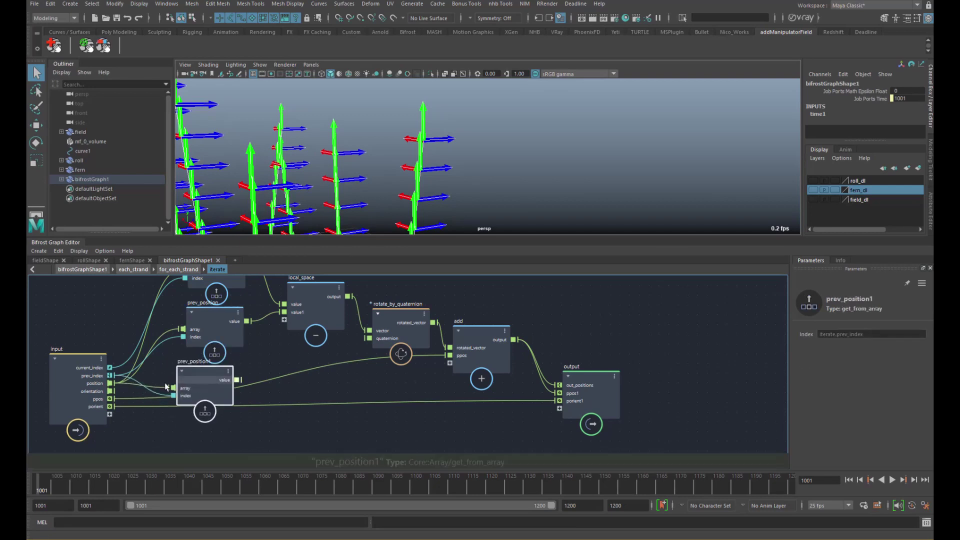
left_click_drag(200, 377, 192, 441)
Rename the duplicated get_from_array node to prev_orient and place it between the input node and the rotation nodes
double_click(190, 426)
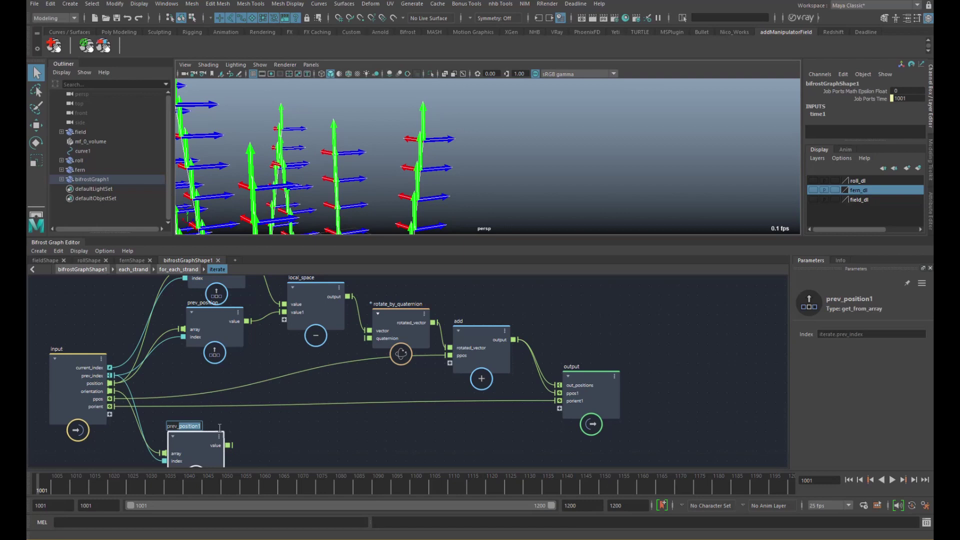
type("orien")
key("Return")
left_click_drag(195, 436, 200, 408)
middle_click_drag(222, 407, 237, 383, "alt")
left_click_drag(214, 399, 220, 360)
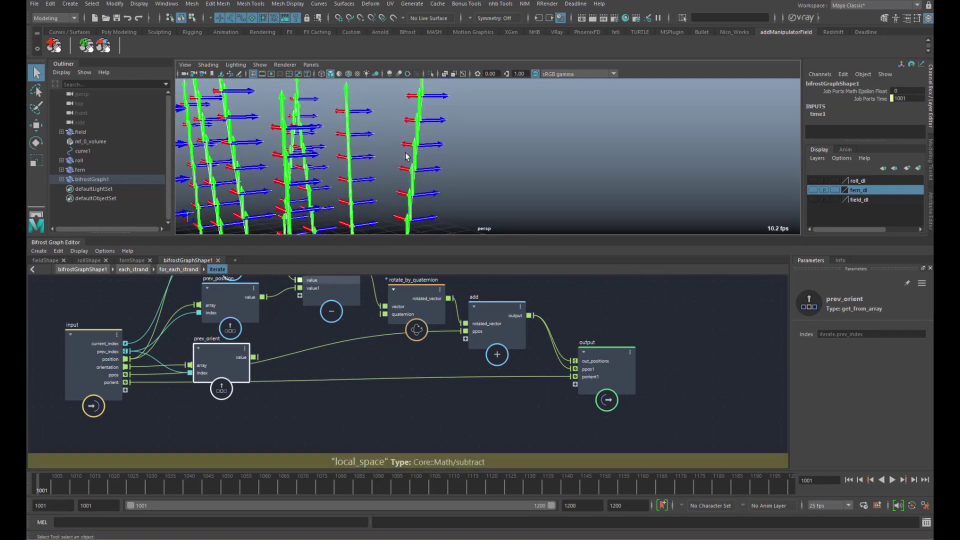
left_click_drag(216, 371, 214, 376)
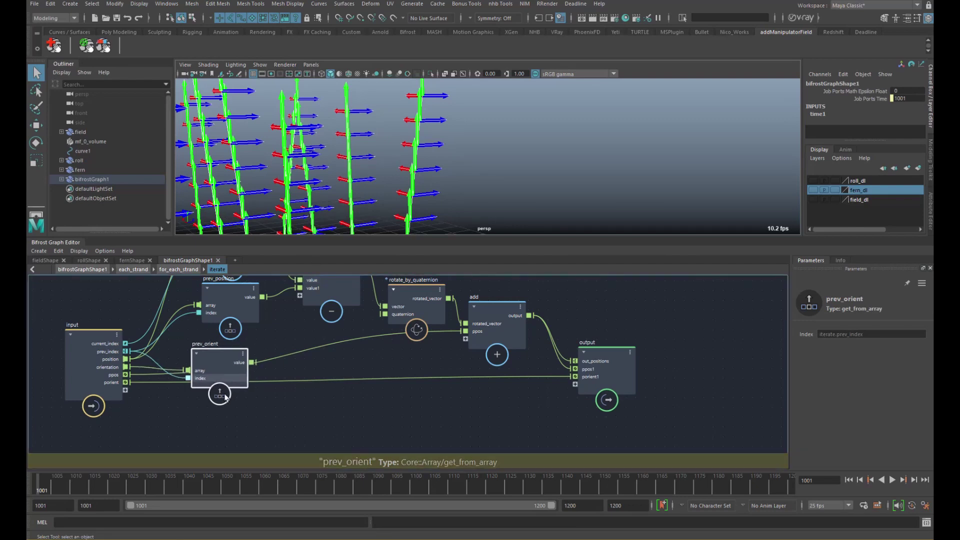
left_click(248, 421)
key("Tab")
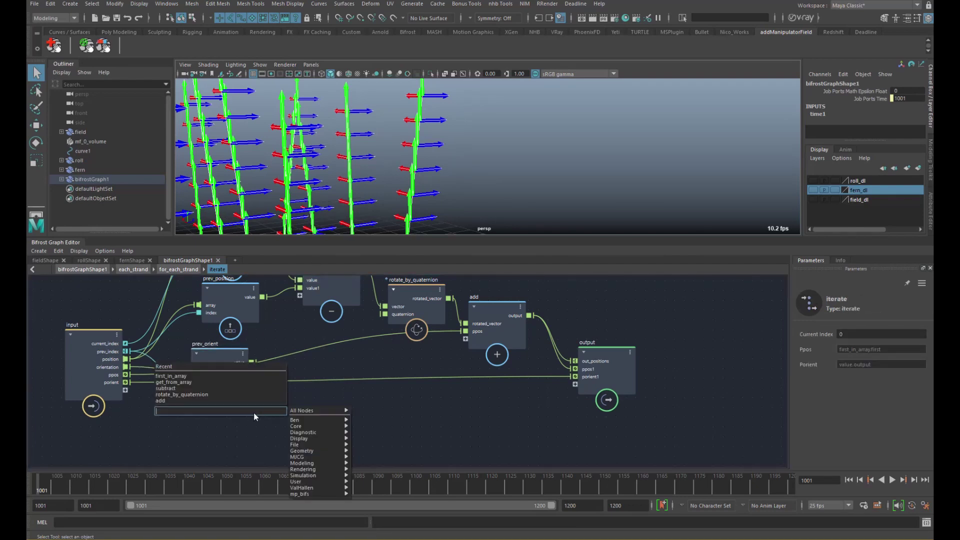
left_click(358, 399)
Temporarily disconnect the vector of rotate_by_quaternion to show its components, and reconnect the local_space output to it
middle_click_drag(427, 294, 400, 332, "alt")
left_click_drag(386, 326, 387, 322)
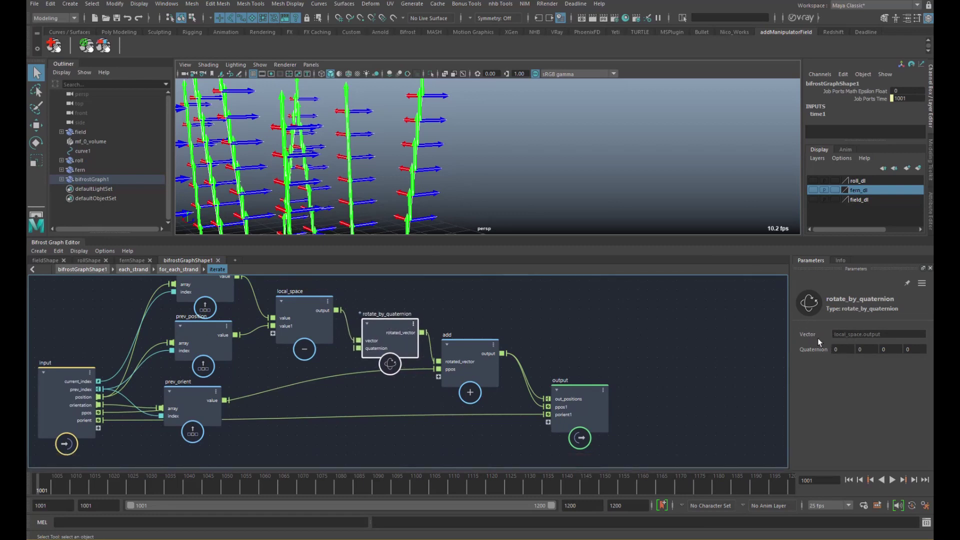
left_click_drag(349, 321, 383, 324)
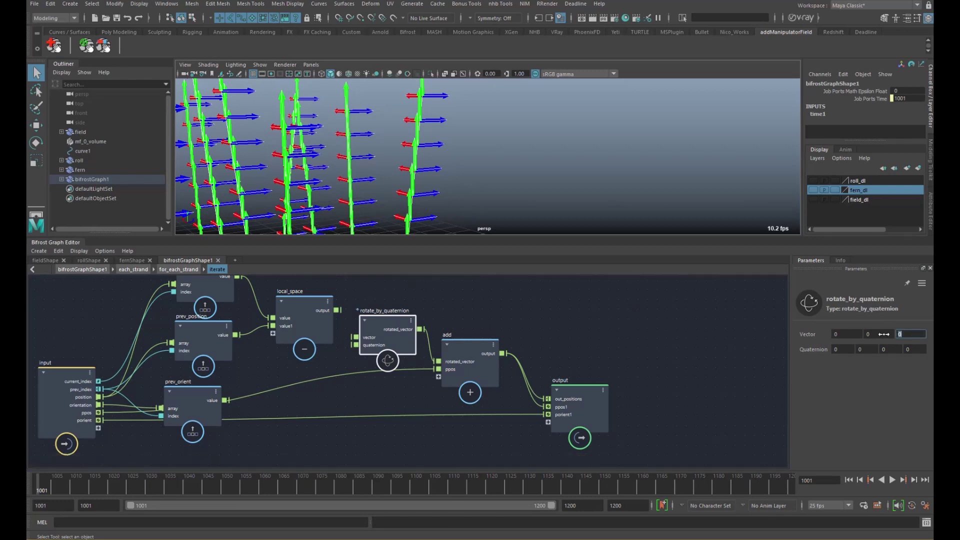
left_click_drag(860, 336, 872, 335)
key("Tab")
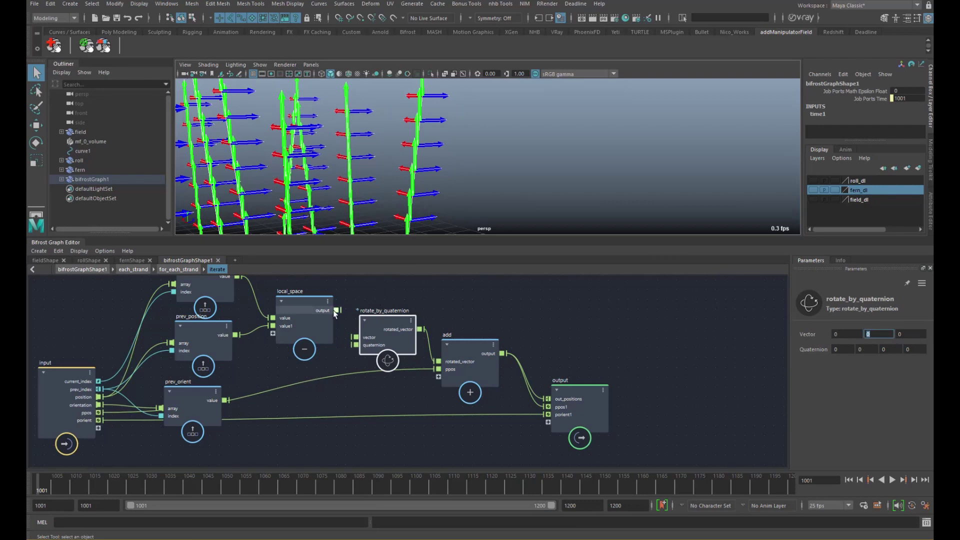
left_click_drag(333, 310, 356, 337)
Add a multiply_quaternions node beside prev_orient and feed its first input from the prev_orient value
middle_click_drag(262, 433, 286, 413)
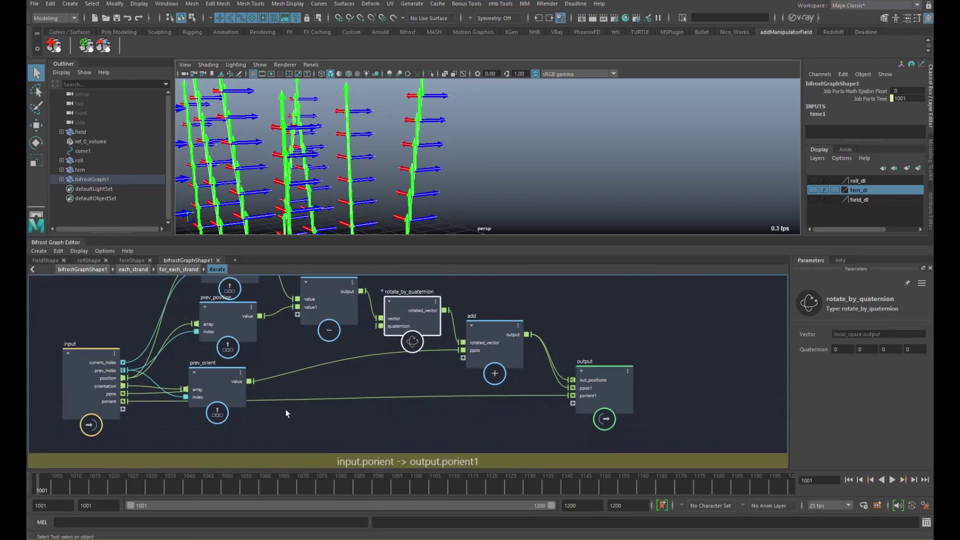
left_click(289, 423)
key("Tab")
type("multi")
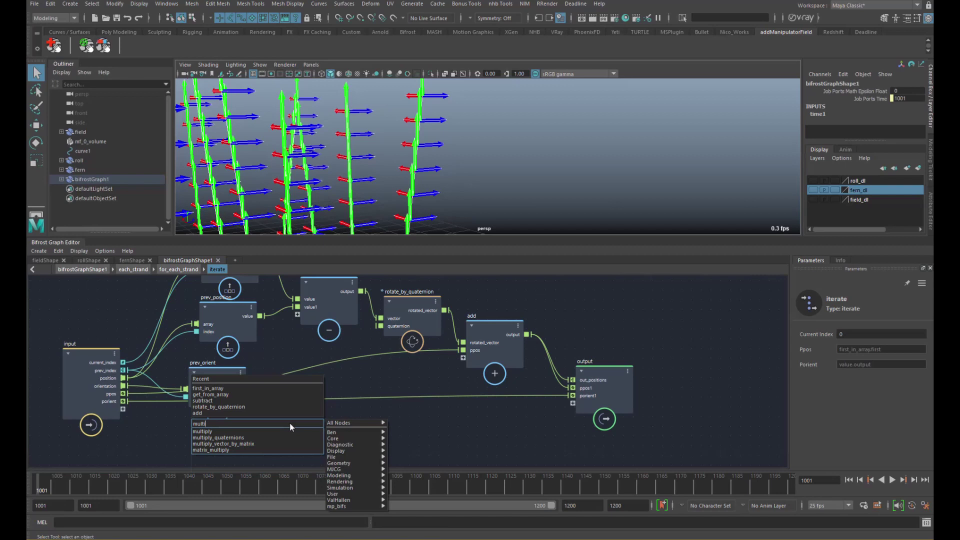
key("Down")
key("Down")
key("Return")
middle_click_drag(294, 438, 304, 418)
left_click_drag(305, 418, 309, 384)
left_click(235, 369)
left_click_drag(235, 369, 294, 384)
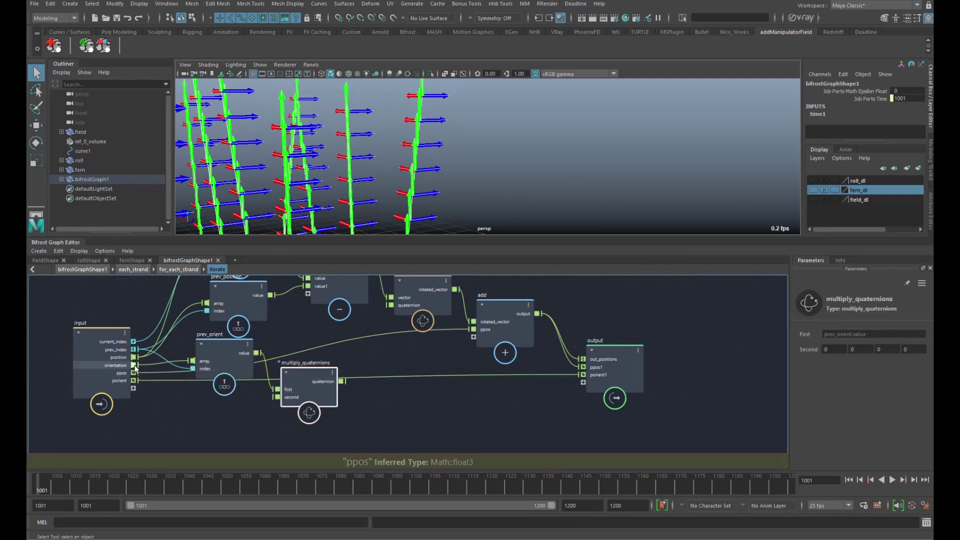
Feed porient into the second input of multiply_quaternions and route its quaternion to rotate_by_quaternion and the output's porient1
left_click_drag(134, 381, 390, 305)
left_click_drag(310, 386, 308, 346)
middle_click_drag(308, 346, 268, 367)
left_click(376, 317)
left_click_drag(376, 317, 379, 314)
left_click_drag(272, 367, 541, 396)
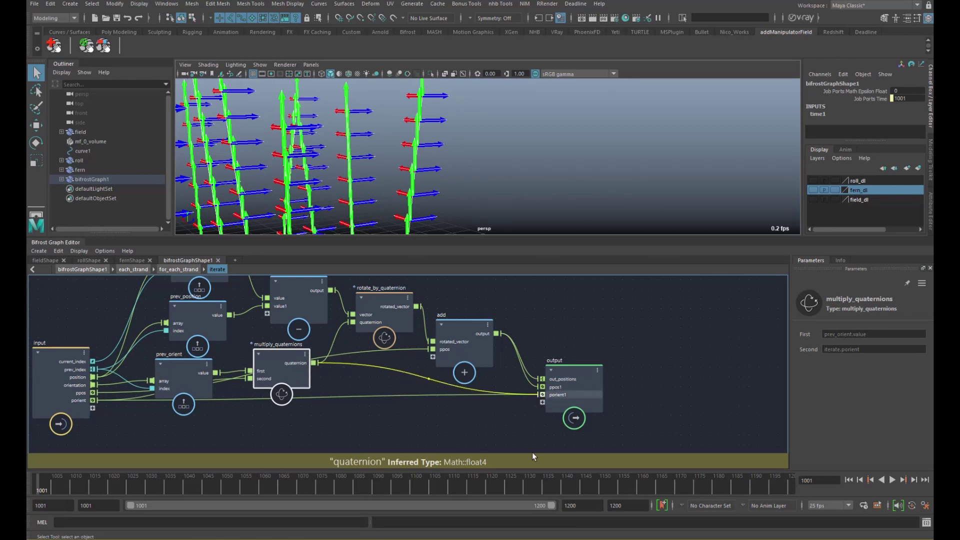
Rearrange the input, prev_orient and multiply_quaternions nodes so their connections are easy to read
left_click_drag(292, 378, 310, 391)
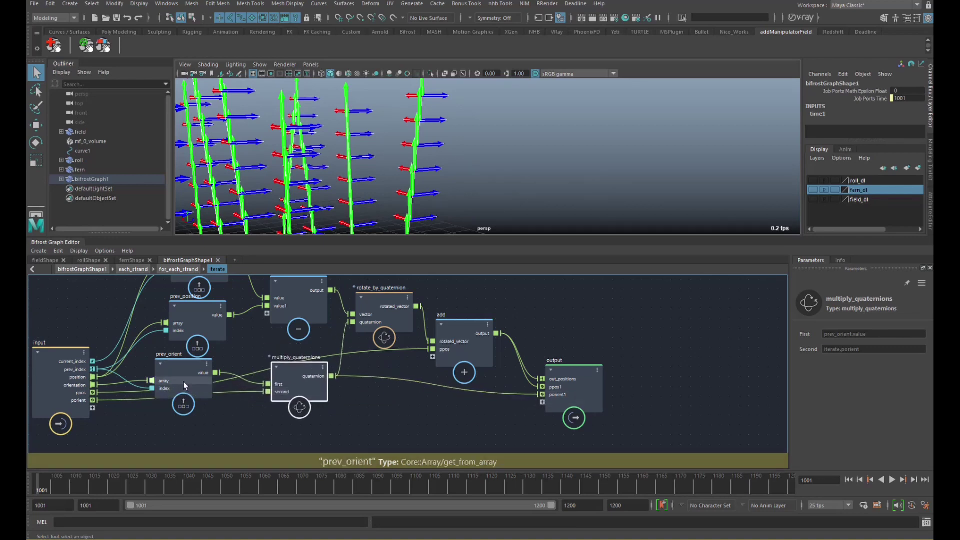
left_click_drag(182, 383, 184, 388)
left_click_drag(295, 377, 272, 401)
left_click_drag(71, 386, 68, 397)
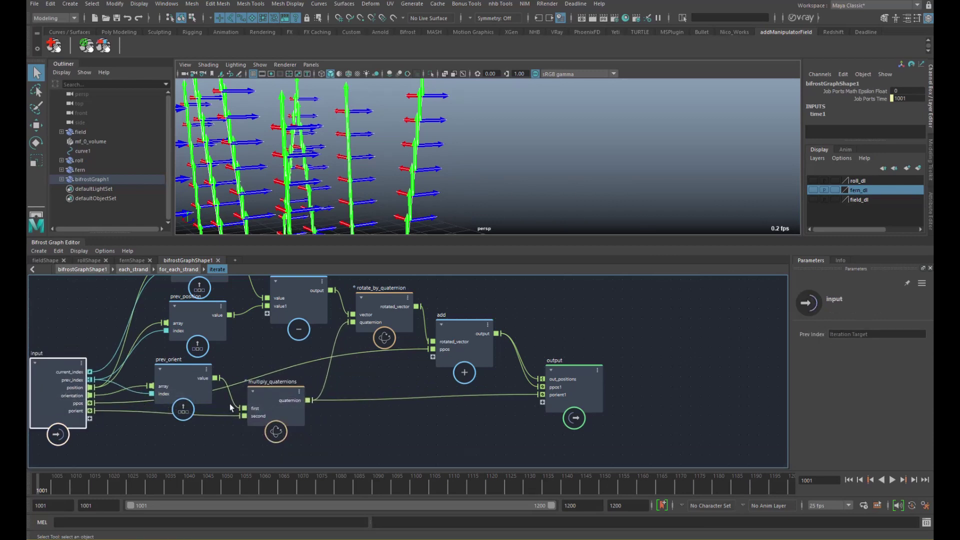
left_click_drag(176, 413, 171, 425)
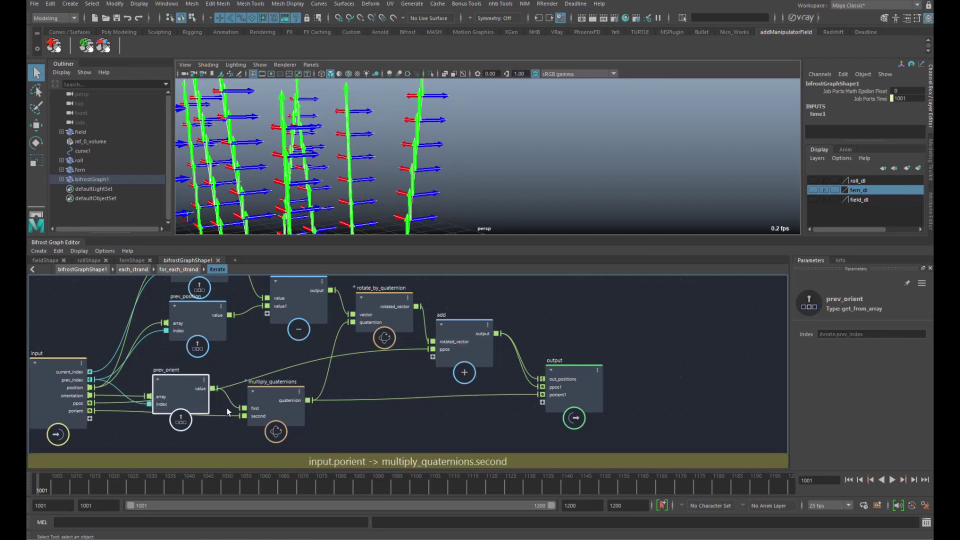
Return to the for_each_strand level and connect the iterate node's out_positions to the output's slice port
left_click(189, 270)
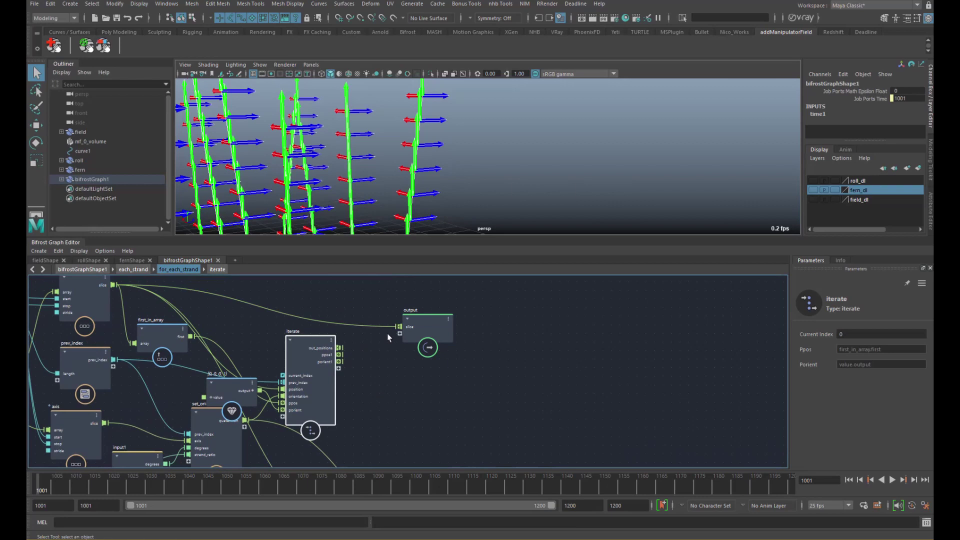
left_click_drag(425, 320, 425, 305)
left_click_drag(315, 378, 321, 362)
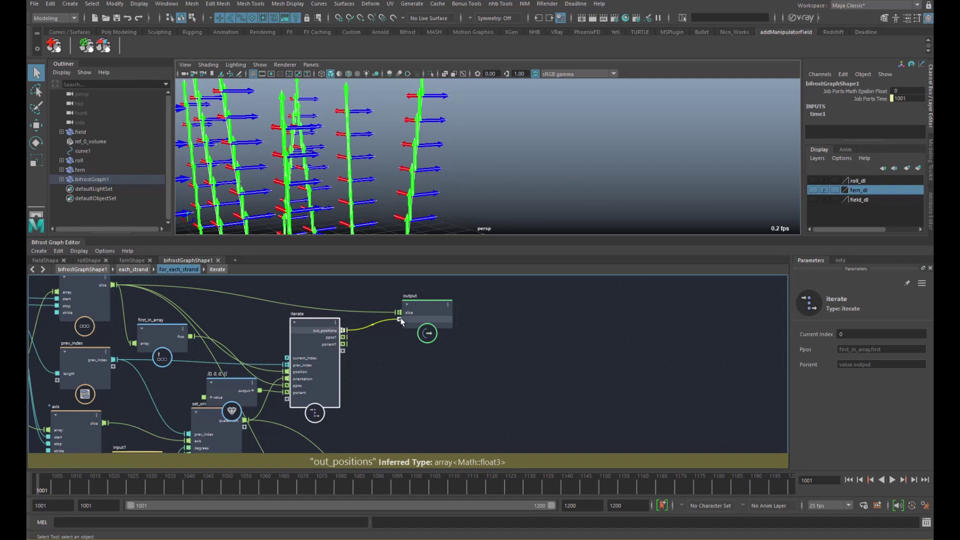
left_click_drag(401, 320, 422, 313)
left_click_drag(317, 335, 319, 321)
middle_click_drag(335, 332, 309, 323, "alt")
scroll(317, 320, "down", 1)
Go up to the each_strand compound and move the output and for_each_strand nodes to make room between them
left_click(143, 270)
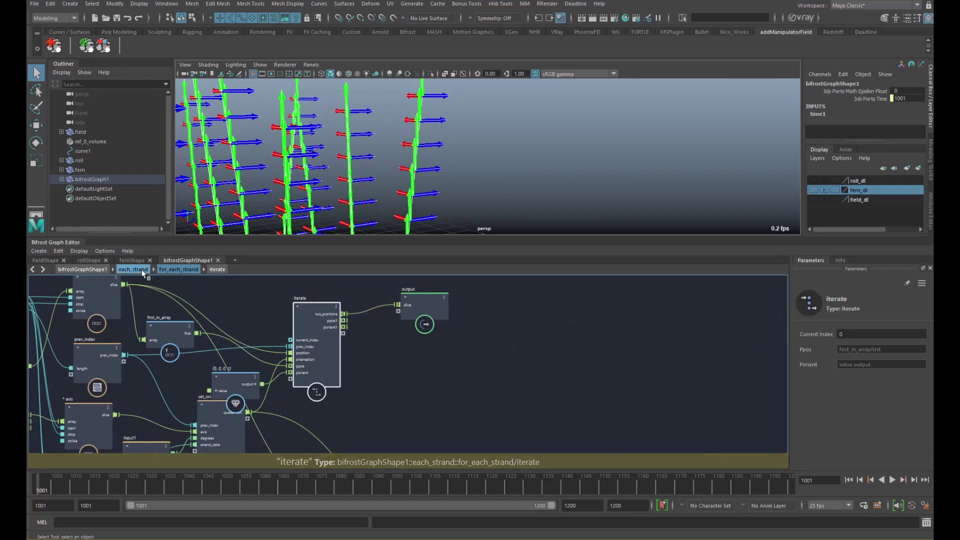
left_click(451, 364)
left_click_drag(451, 362, 513, 278)
middle_click_drag(451, 332, 448, 351, "alt")
mouse_move(307, 355)
left_mouse_down()
mouse_move(296, 361)
mouse_move(318, 361)
left_mouse_up()
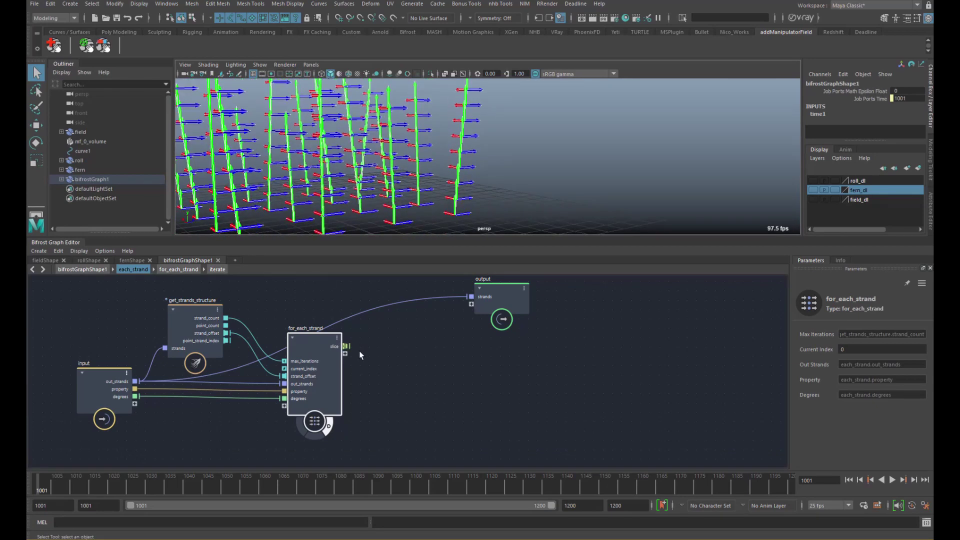
Add a flatten_nested_array node after for_each_strand, feed it from slice, and shift the output node farther away
scroll(360, 352, "up", 1)
key("Tab")
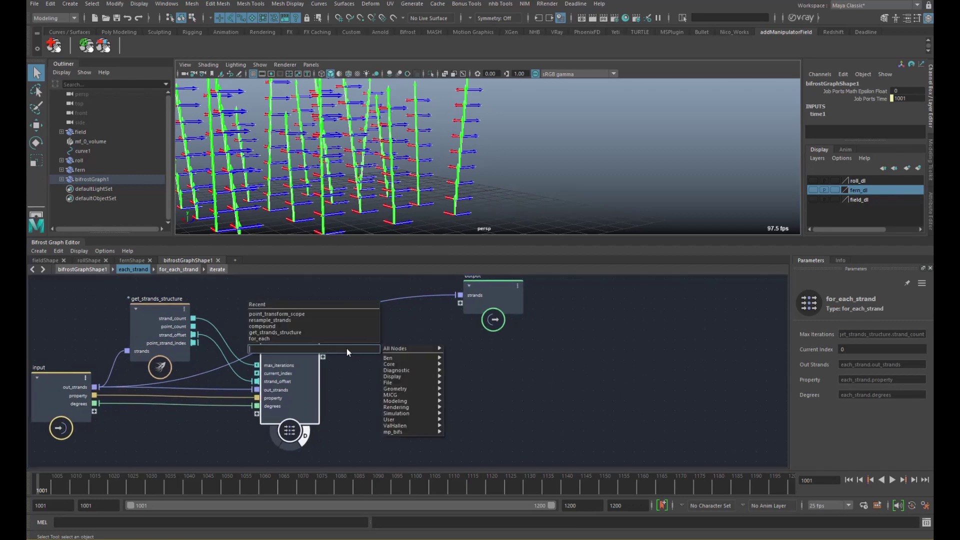
type("flatten")
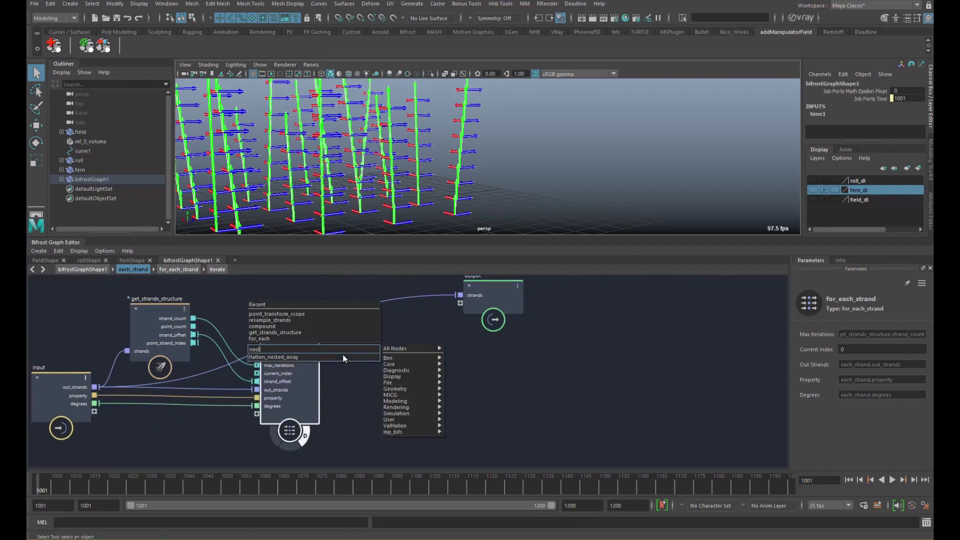
key("Return")
left_click_drag(330, 368, 351, 365)
left_click_drag(485, 307, 529, 303)
left_click_drag(362, 357, 370, 347)
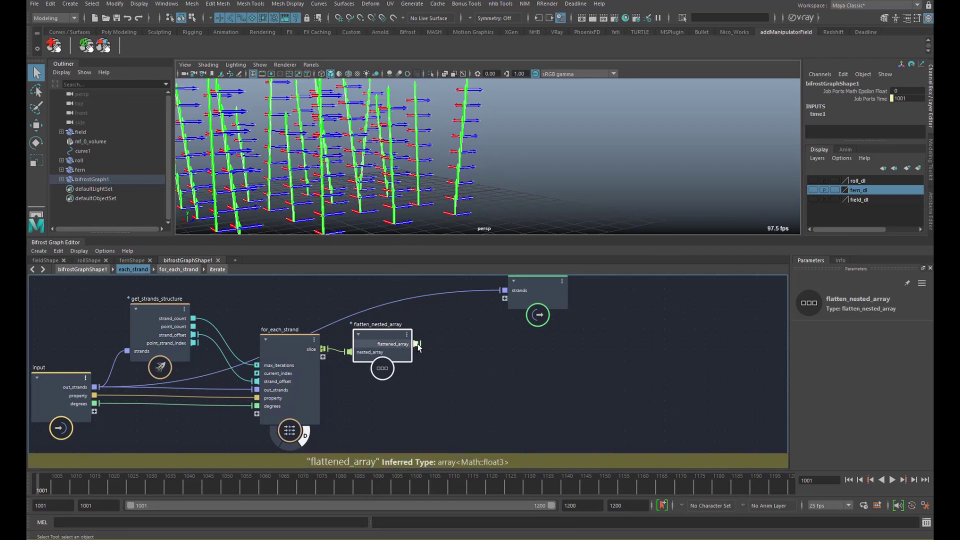
Add a set_point_position node after flatten_nested_array
left_click(450, 352)
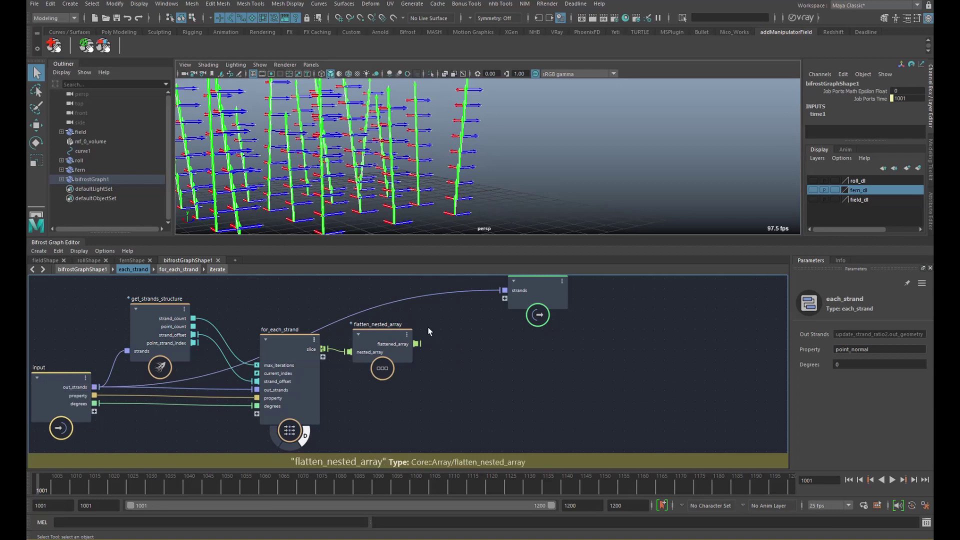
key("Tab")
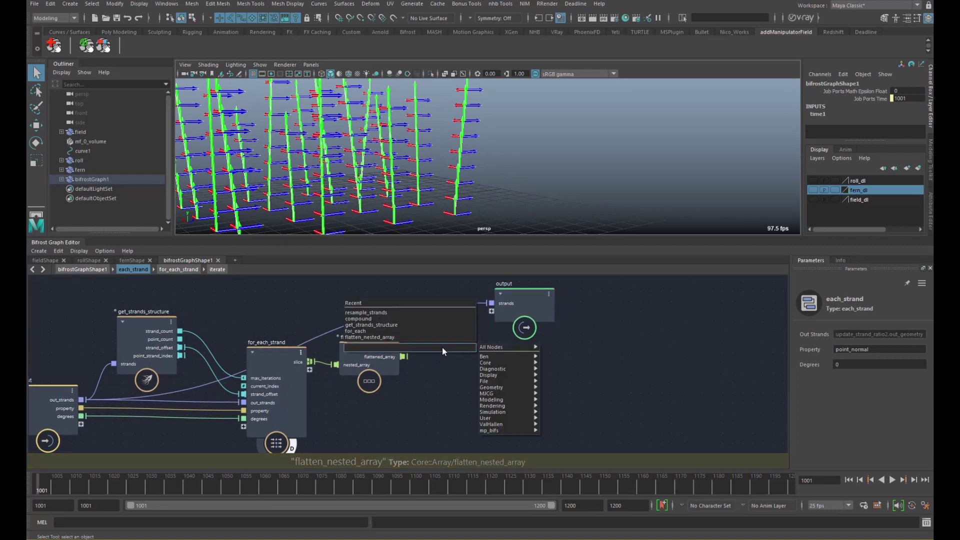
type("setpp")
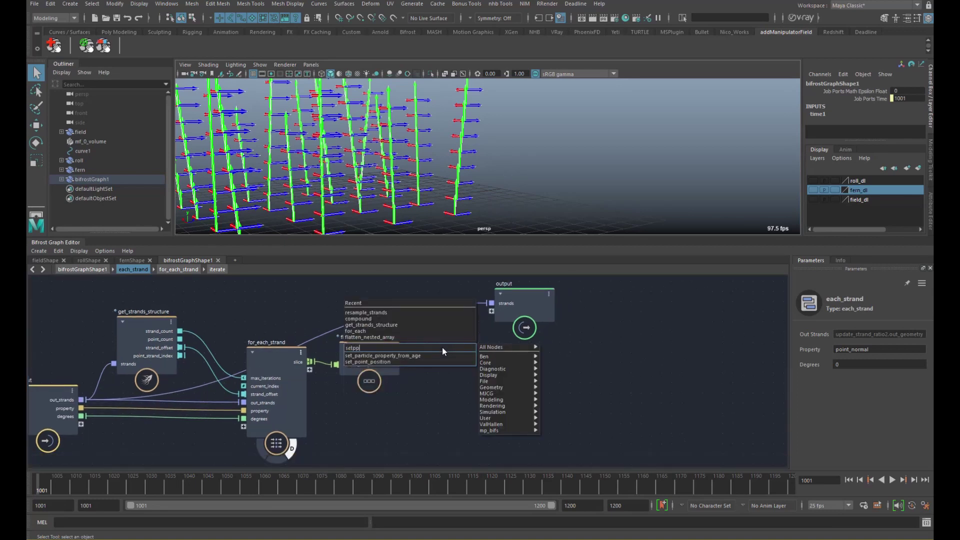
key("Down")
key("Return")
Connect flattened_array to positions and out_strands to geometry on set_point_position, and send its out_geometry to the output's strands
left_click_drag(402, 356, 415, 360)
left_click_drag(85, 399, 415, 351)
left_click_drag(523, 309, 566, 306)
left_click_drag(481, 343, 534, 300)
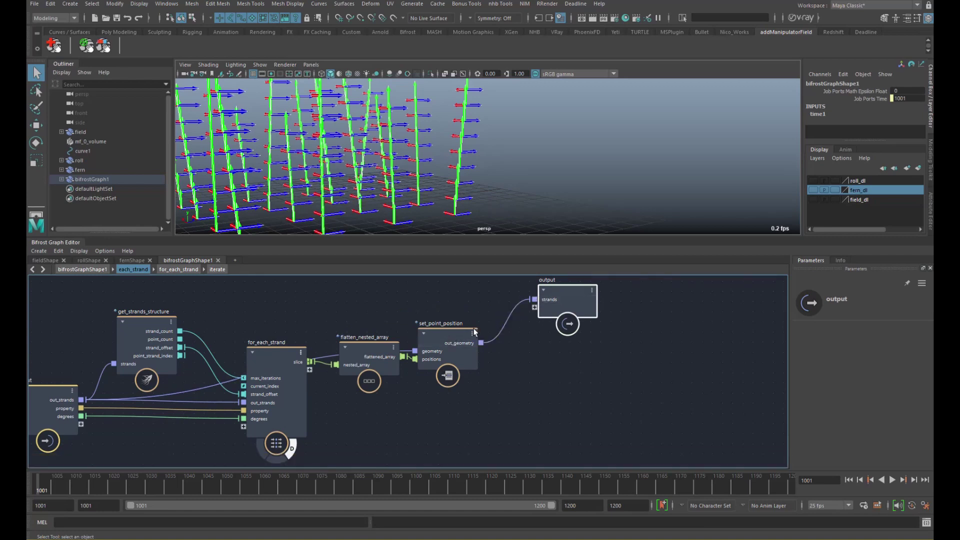
Space out set_point_position and flatten_nested_array, and turn off each_strand's diagnostic display in the top-level graph
left_click_drag(450, 334, 478, 326)
left_click_drag(376, 351, 377, 355)
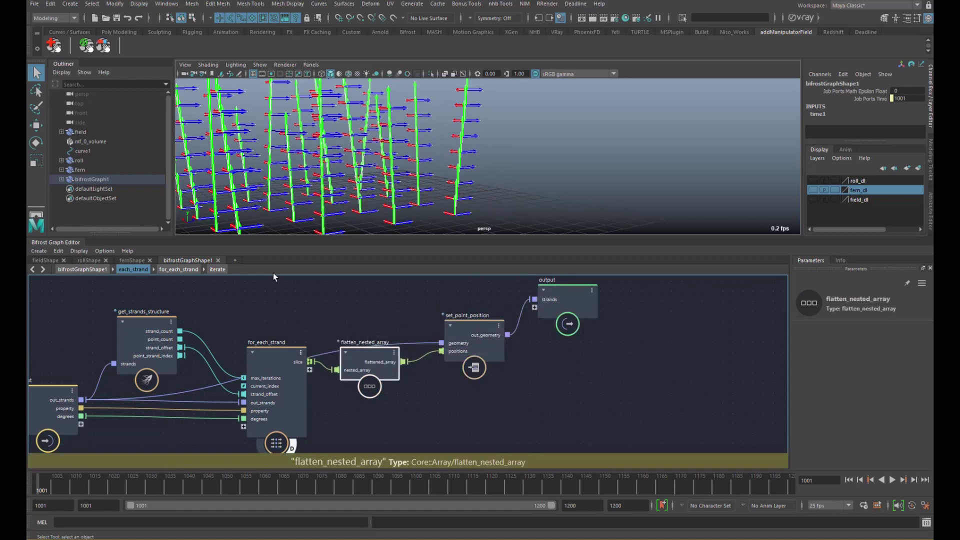
left_click(119, 270)
left_click(327, 369)
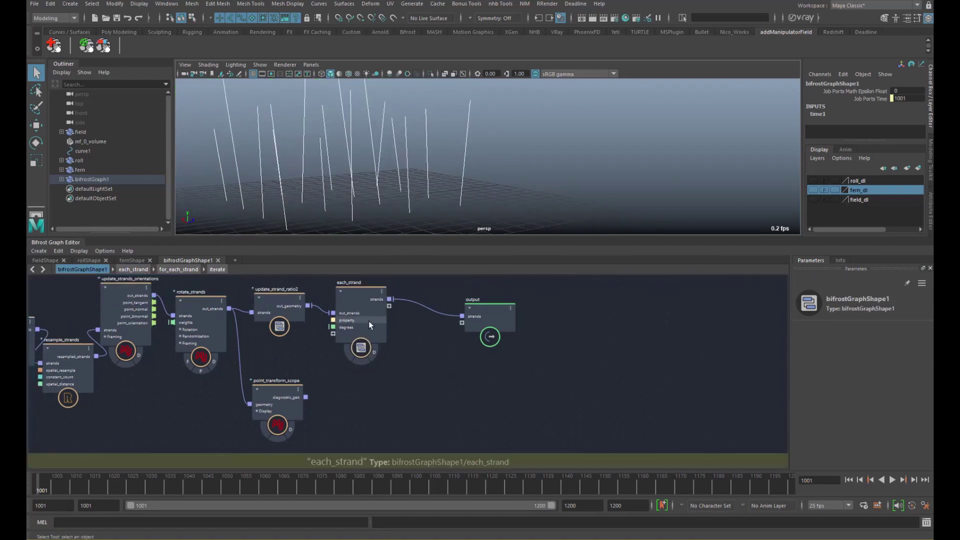
Try a strong roll by raising each_strand's Degrees to 221
left_click(372, 322)
left_click_drag(824, 363, 830, 362)
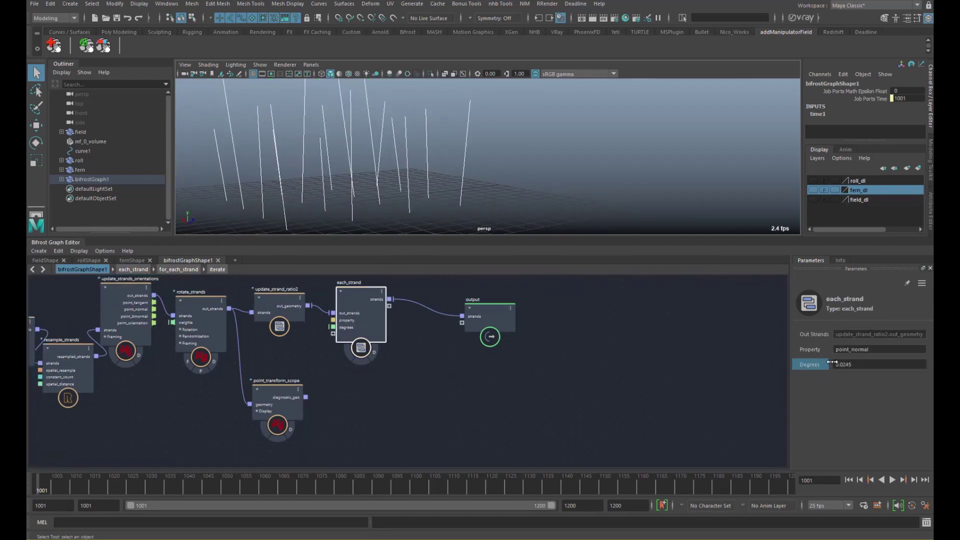
left_click_drag(830, 364, 898, 364)
Lower the Spatial Distance of resample_strands to 0.06 to get denser strand points
middle_click_drag(349, 371, 451, 379)
left_click(175, 385)
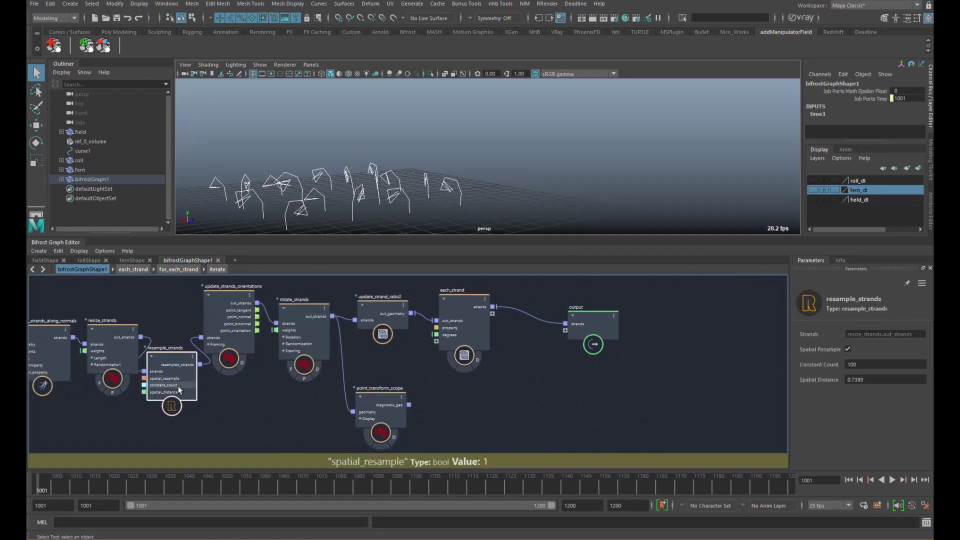
left_click_drag(819, 379, 778, 384)
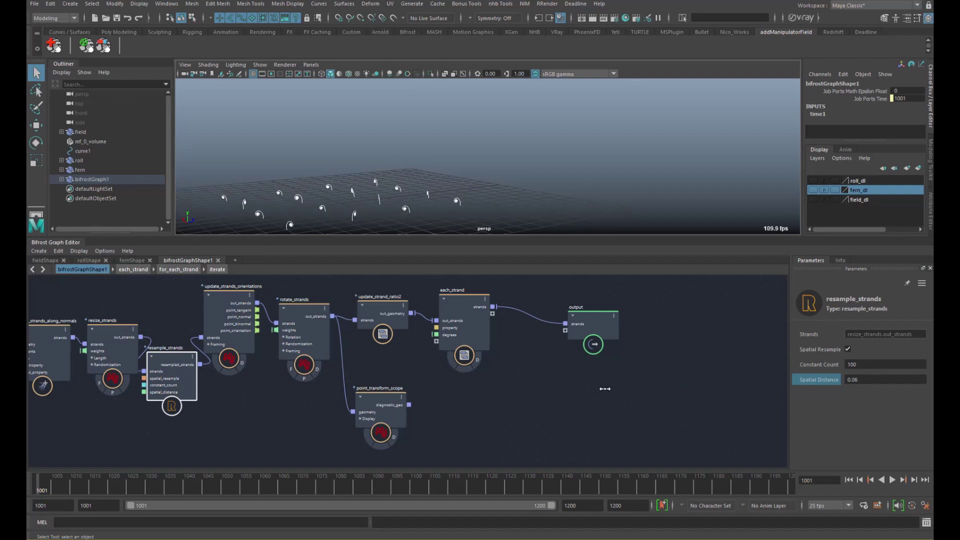
Try rolling the strands with each_strand's Degrees at 17.72 and its Property set to point_binormal
left_click(481, 336)
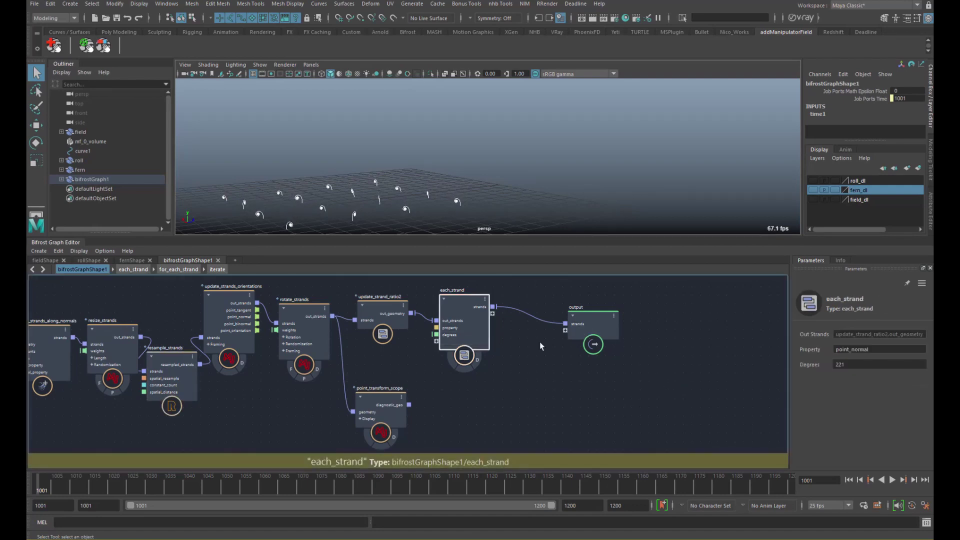
left_click_drag(758, 373, 521, 381)
left_click_drag(459, 385, 788, 310)
left_click_drag(470, 156, 500, 210, "alt")
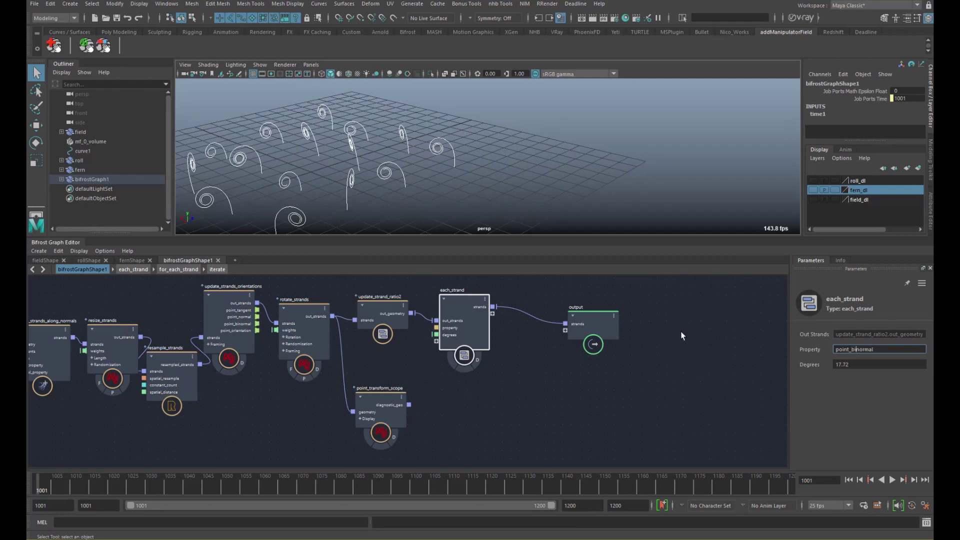
key("Return")
In the top-level graph, set each_strand's Degrees to 18.17 and its Property to point_normal
middle_click_drag(539, 343, 492, 380, "alt")
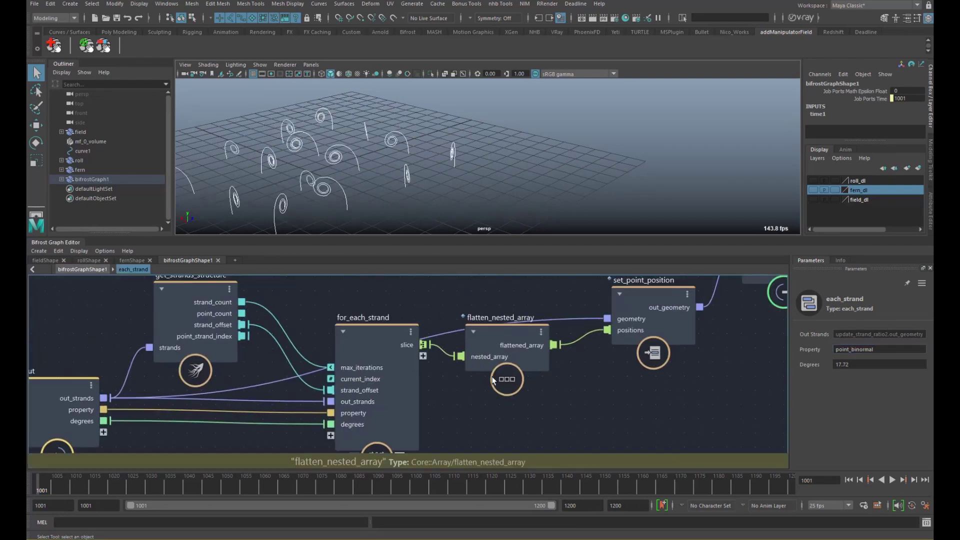
key("u")
left_click_drag(809, 364, 700, 364)
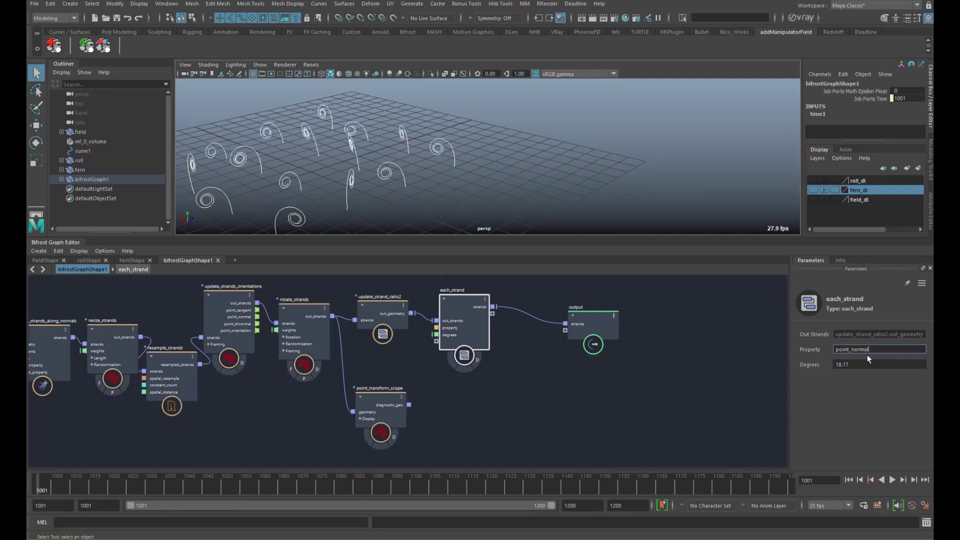
Rename the each_strand compound to roll_strands_demo and save the scene
left_click_drag(370, 180, 454, 189, "alt")
double_click(461, 295)
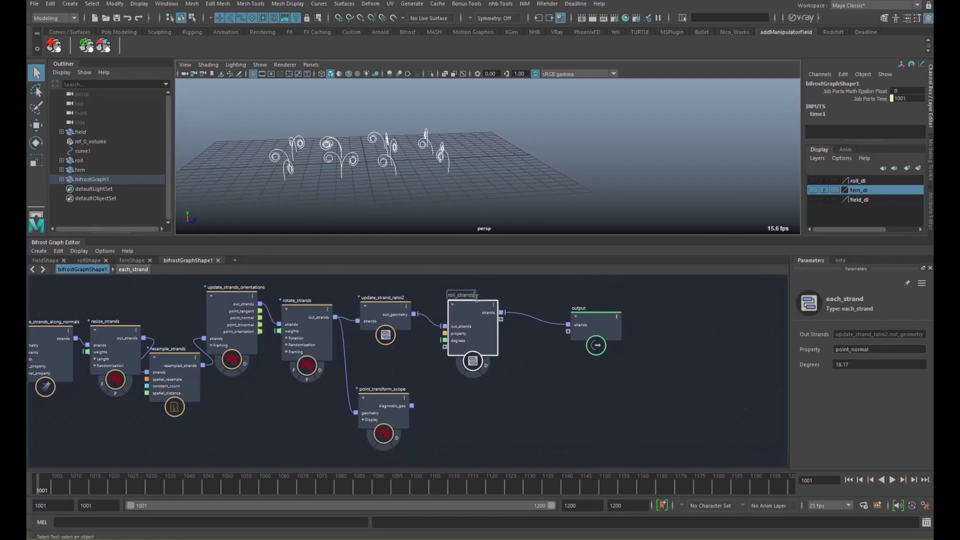
key("Return")
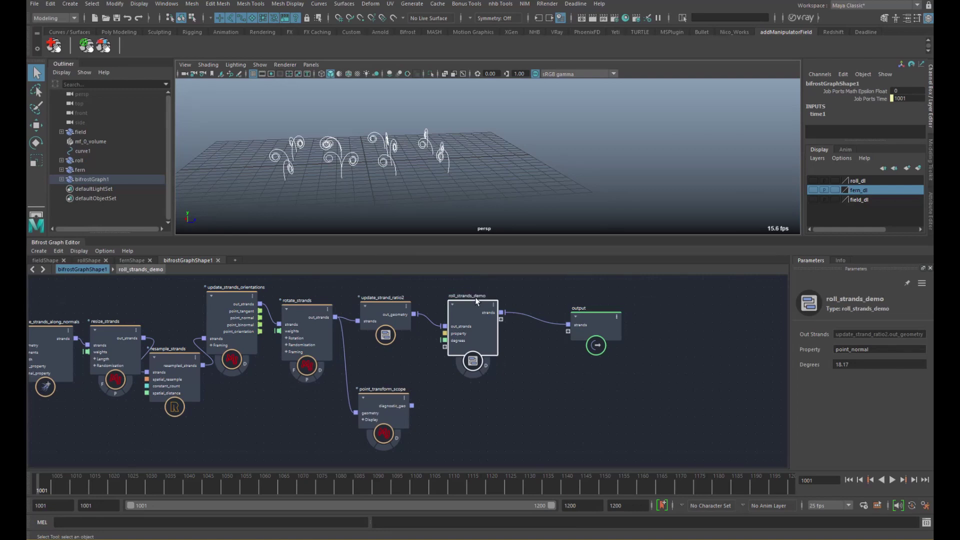
left_click(116, 18)
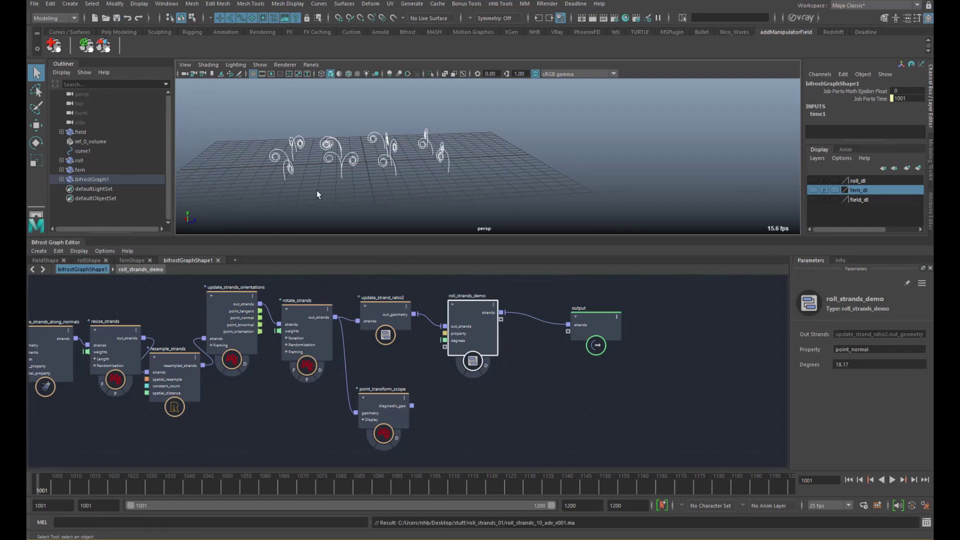
Open for_each_strand inside roll_strands_demo and shift the output, iterate and quaternion value nodes away from the nodes feeding them
middle_click_drag(433, 321, 343, 328, "alt")
scroll(387, 324, "up", 1)
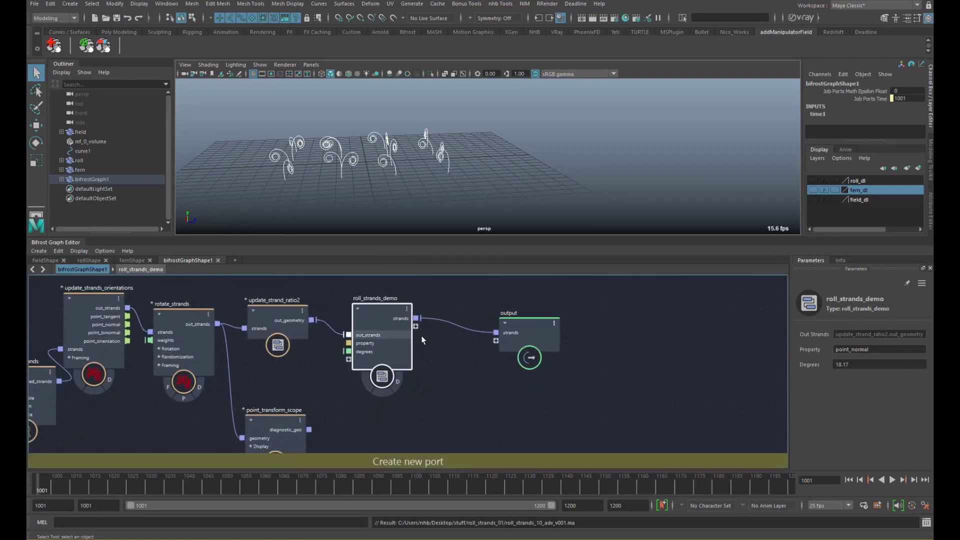
double_click(381, 348)
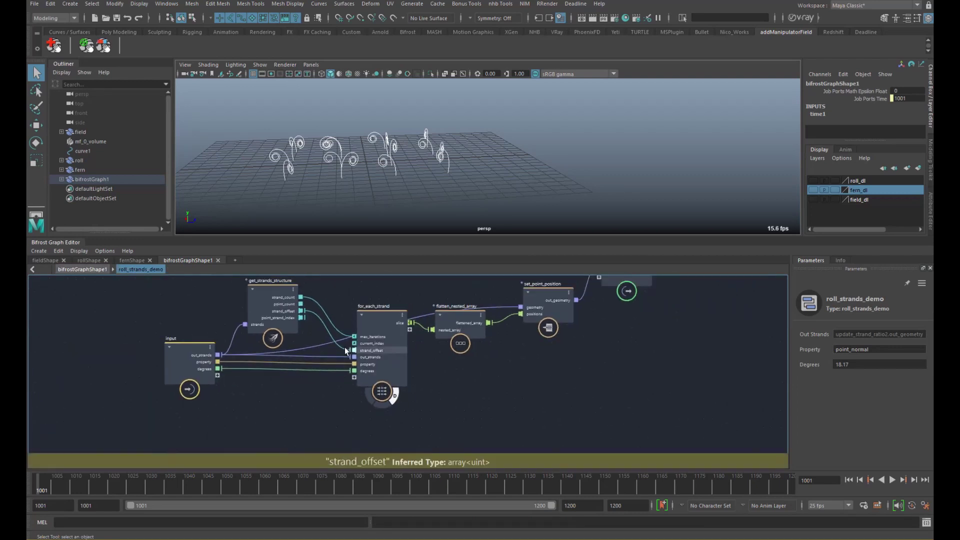
middle_click_drag(417, 346, 326, 358, "alt")
double_click(311, 377)
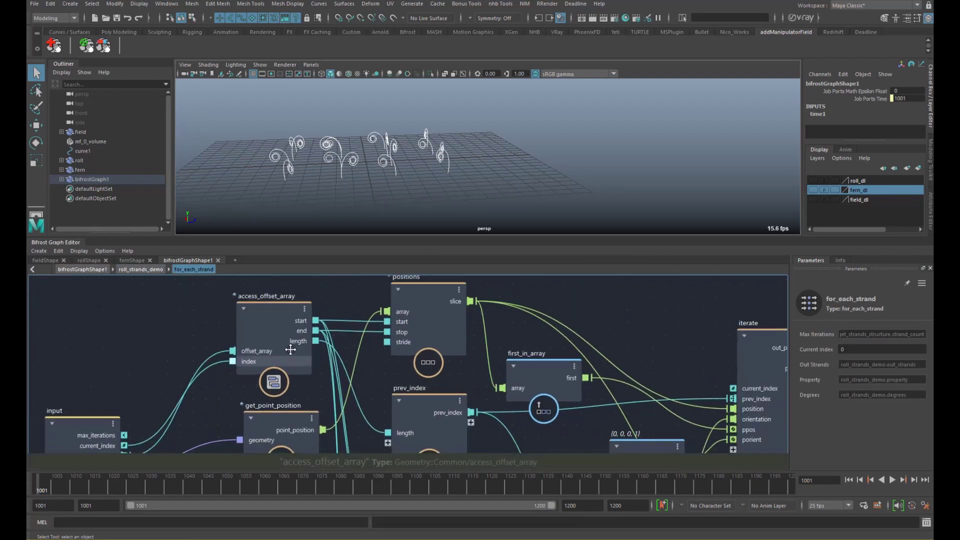
middle_click_drag(332, 343, 260, 326, "alt")
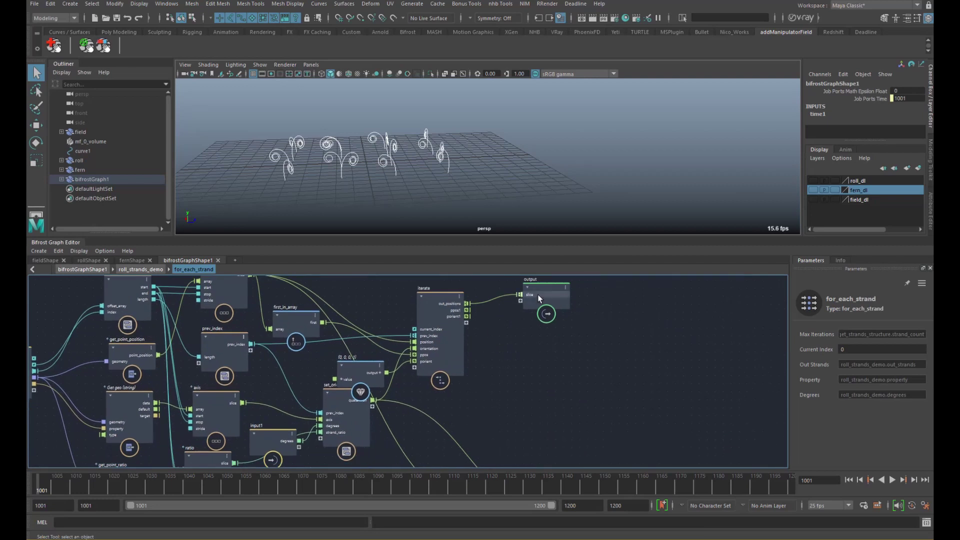
left_click_drag(538, 294, 566, 310)
middle_click_drag(442, 365, 427, 317, "alt")
left_click_drag(427, 315, 463, 313)
left_click_drag(342, 328, 377, 315)
Move construct_points, set_point_orientation and point_transform_scope closer to the set_orientation node
middle_click_drag(433, 354, 424, 334, "alt")
scroll(440, 340, "down", 1)
left_click_drag(495, 395, 462, 399)
left_click_drag(550, 400, 514, 376)
left_click_drag(629, 422, 590, 374)
middle_click_drag(470, 346, 490, 358, "alt")
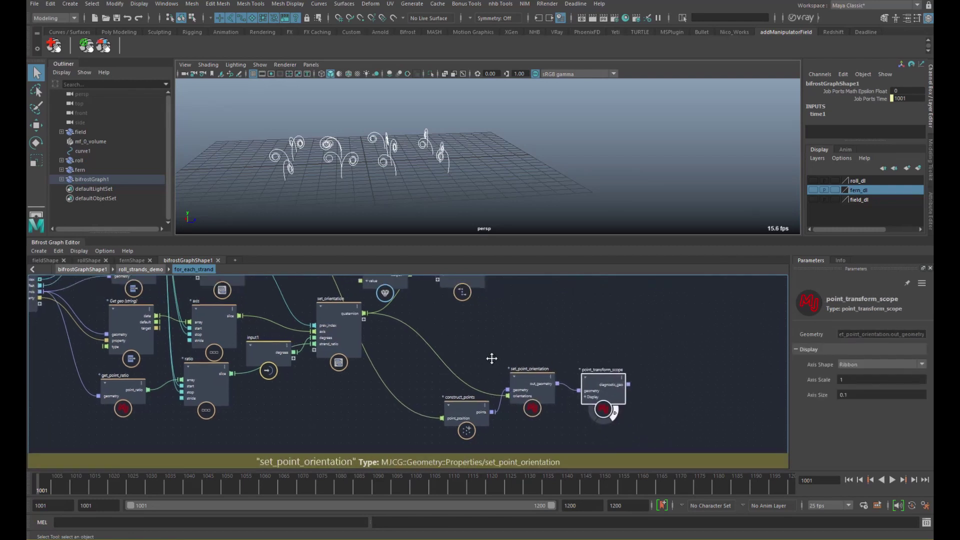
middle_click_drag(405, 322, 452, 318, "alt")
scroll(452, 317, "up", 2)
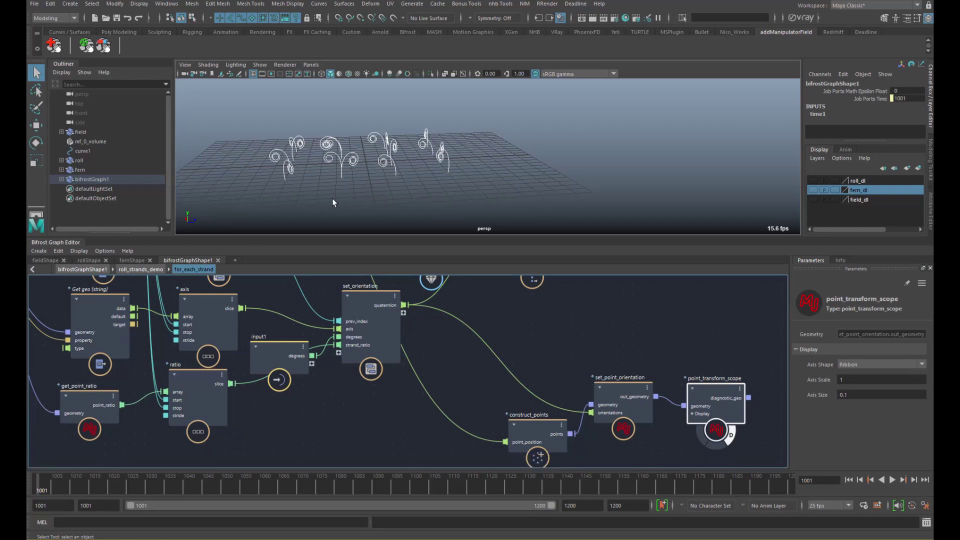
Move set_orientation farther from the nodes feeding it and straighten the input1 node beside it
right_click_drag(418, 175, 487, 179, "alt")
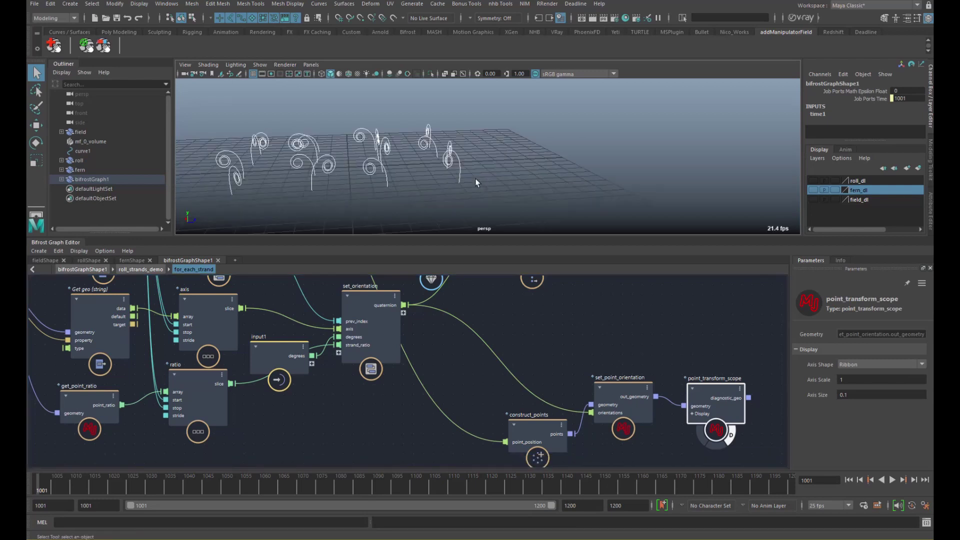
left_click_drag(449, 167, 448, 145, "alt")
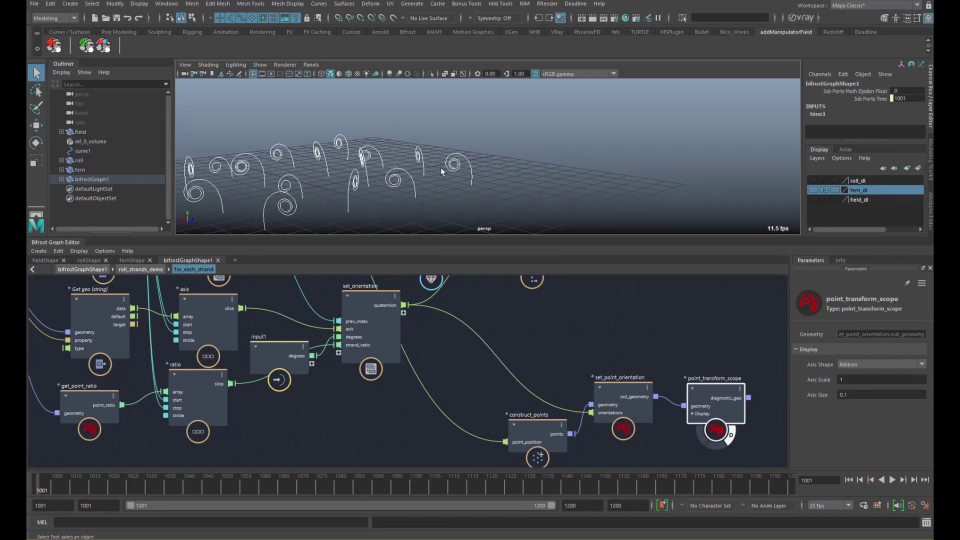
middle_click_drag(450, 192, 461, 174, "alt")
left_click_drag(376, 355, 394, 367)
left_click(282, 350)
left_click_drag(281, 346, 281, 343)
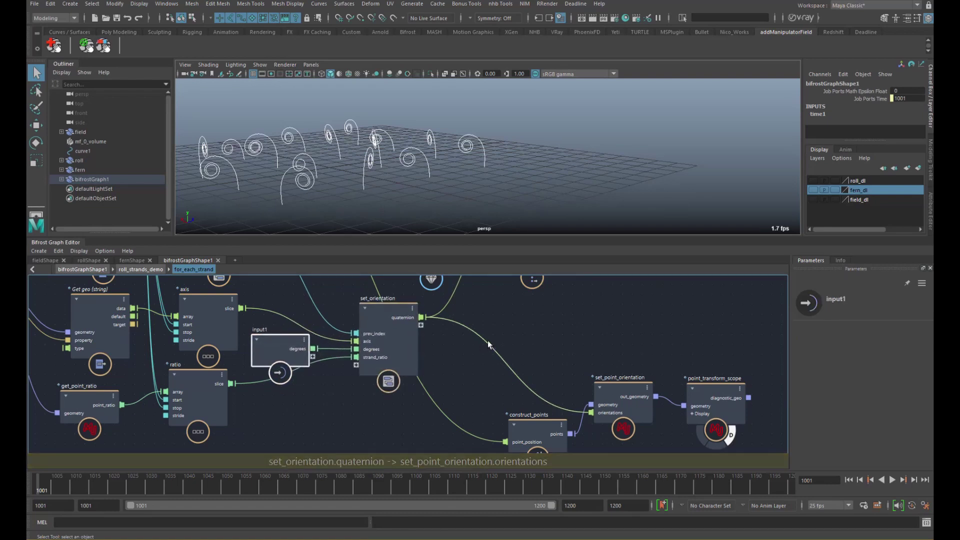
Return to the top-level graph and turn on the diagnostic display of roll_strands_demo
left_click_drag(409, 173, 444, 184, "alt")
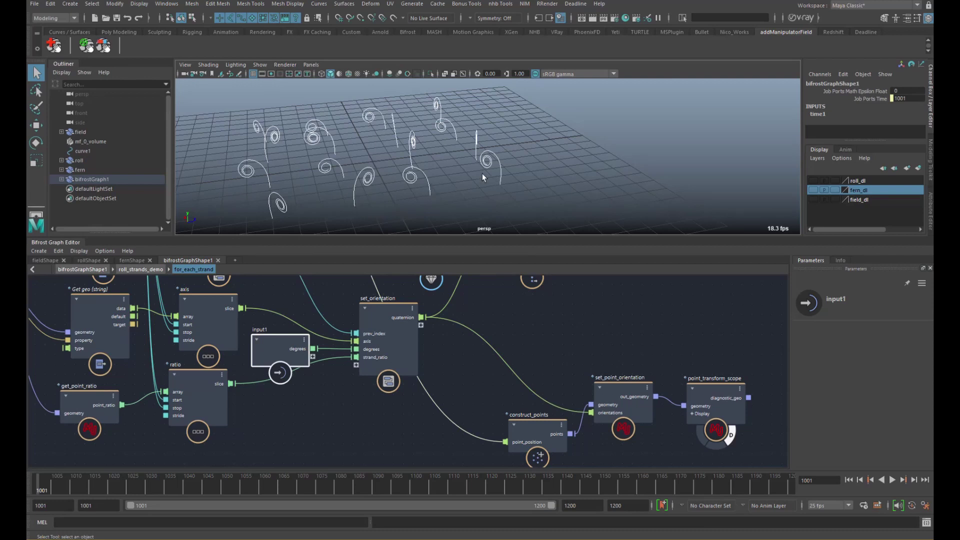
right_click_drag(377, 157, 343, 154, "alt")
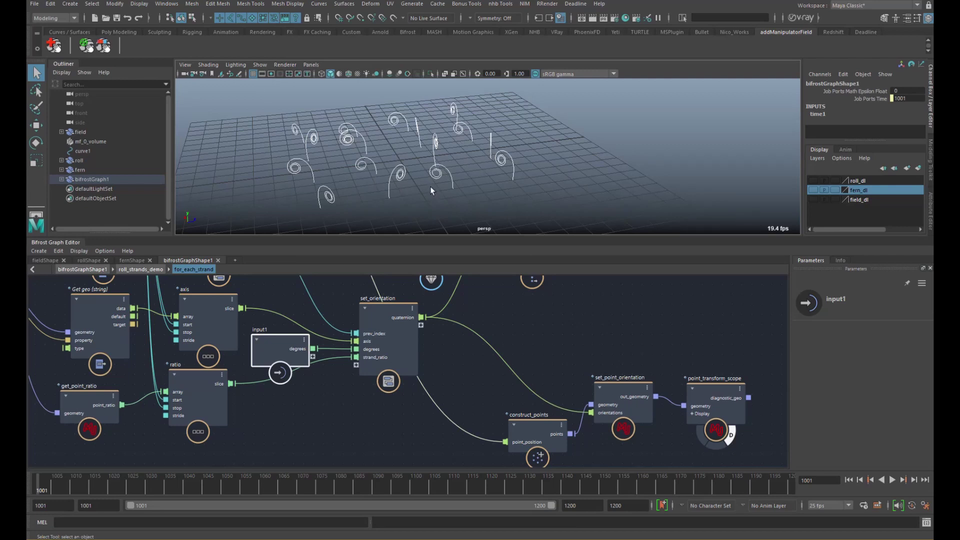
middle_click_drag(338, 316, 361, 316, "alt")
scroll(325, 328, "down", 2)
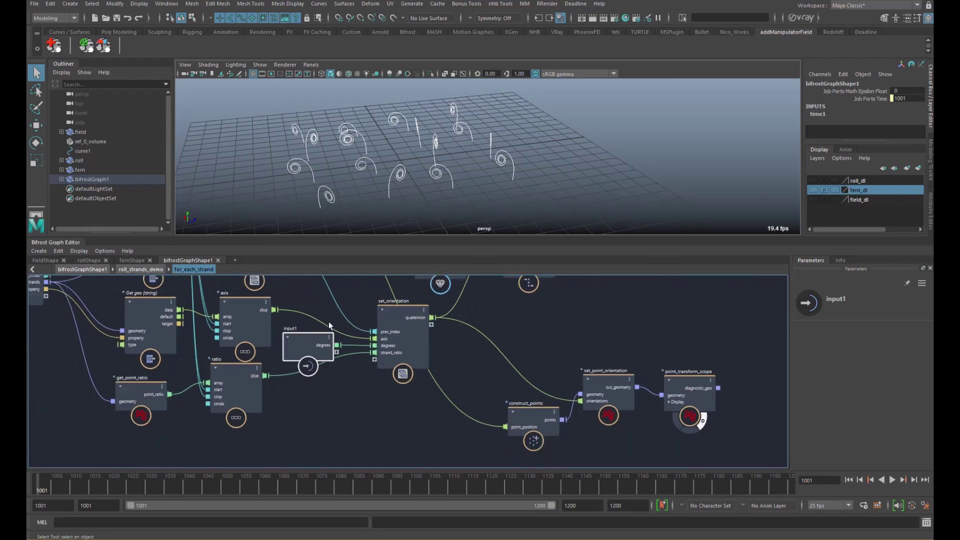
middle_click_drag(365, 297, 359, 321, "alt")
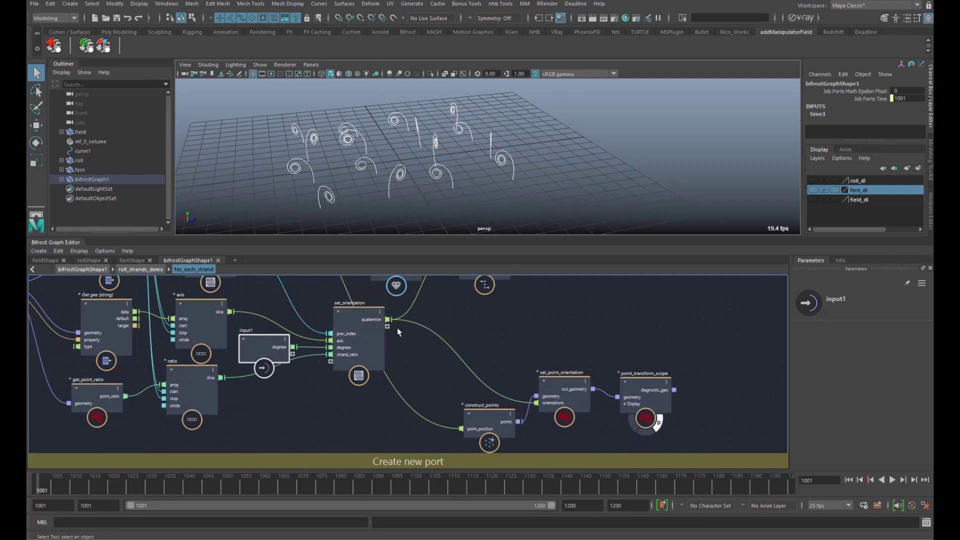
left_click(124, 270)
left_click(392, 393)
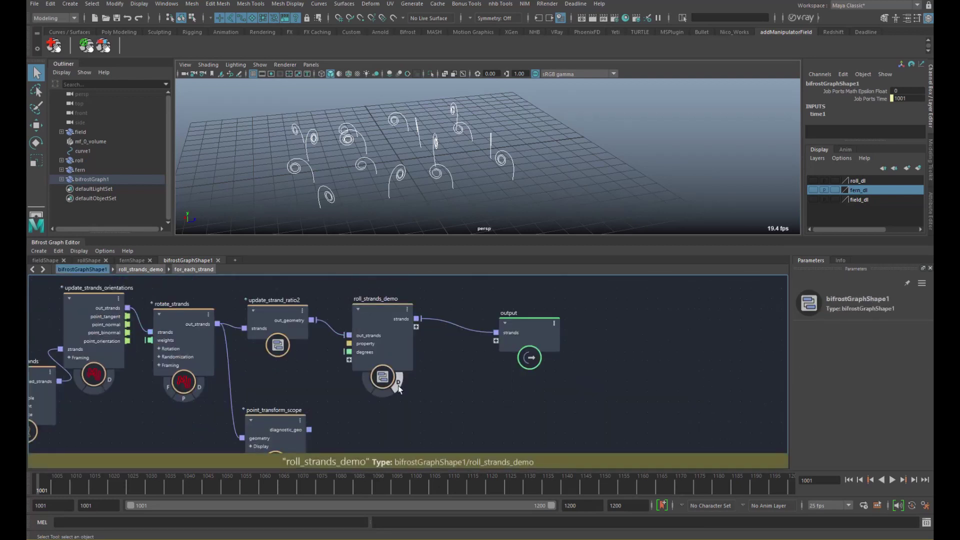
Open for_each_strand inside roll_strands_demo again and move the set_orientation and input1 nodes slightly down
double_click(379, 344)
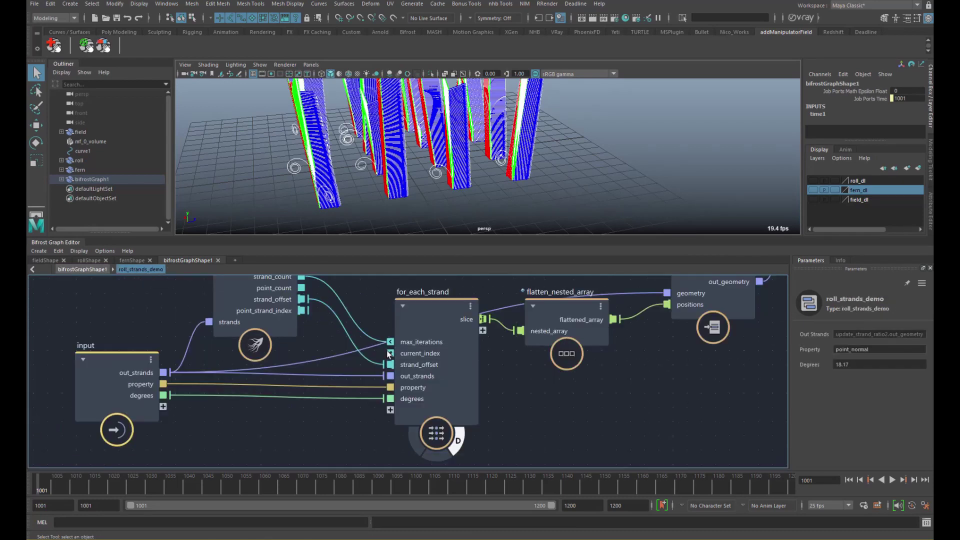
double_click(421, 367)
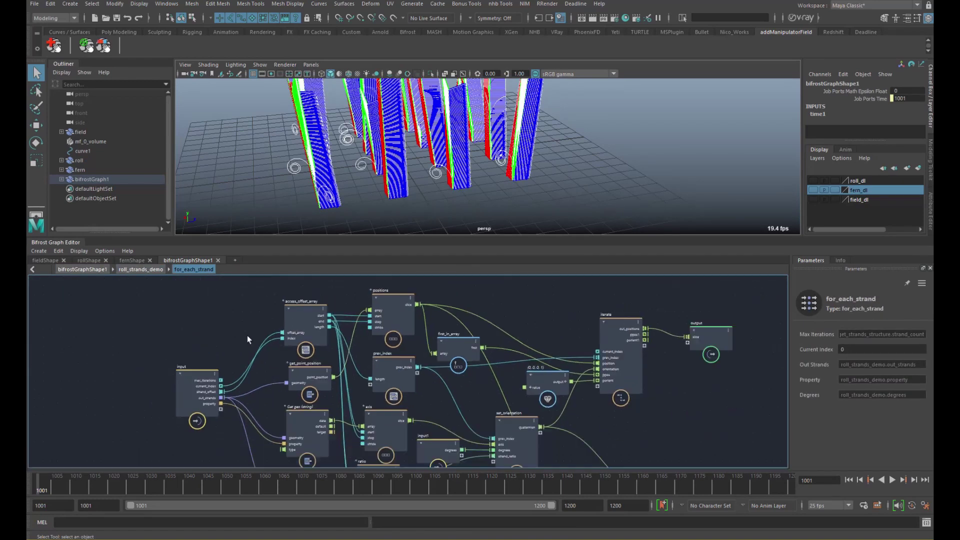
middle_click_drag(376, 356, 321, 319, "alt")
left_click_drag(352, 363, 351, 376)
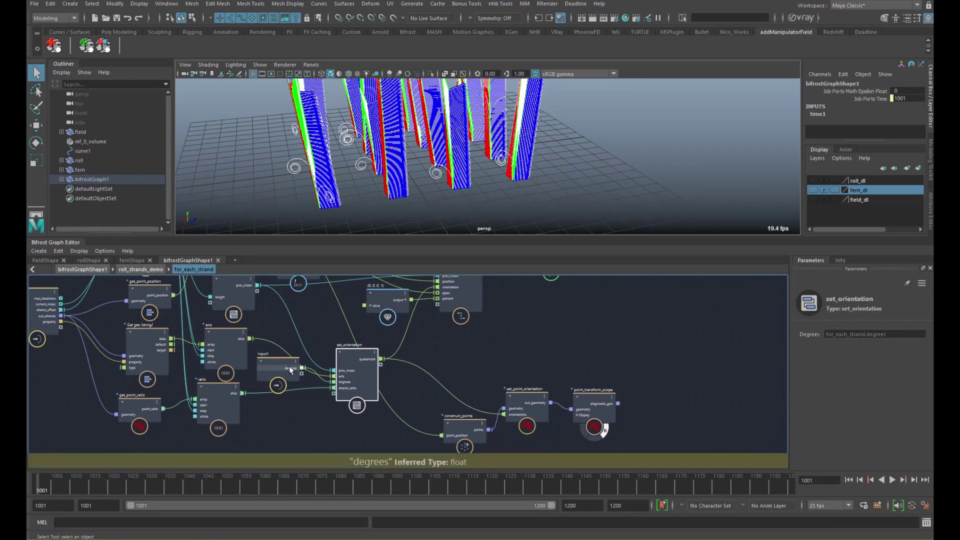
left_click_drag(289, 366, 285, 380)
left_click(349, 369)
mouse_move(401, 345)
middle_mouse_down()
mouse_move(387, 353)
mouse_move(355, 340)
mouse_move(377, 317)
mouse_move(404, 330)
middle_mouse_up()
scroll(386, 353, "up", 1)
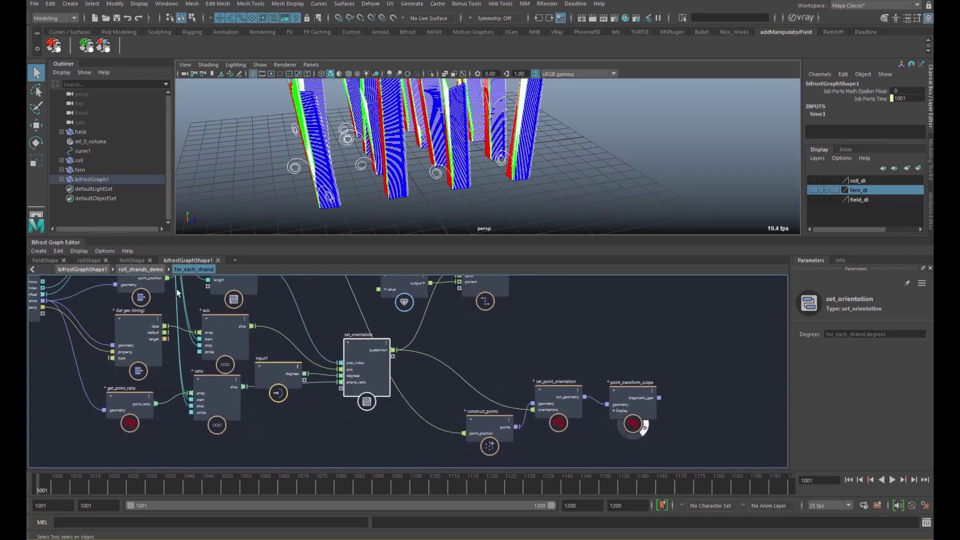
In the top-level graph, raise the Spatial Distance of resample_strands to 0.8613 for sparser strand points
left_click(92, 268)
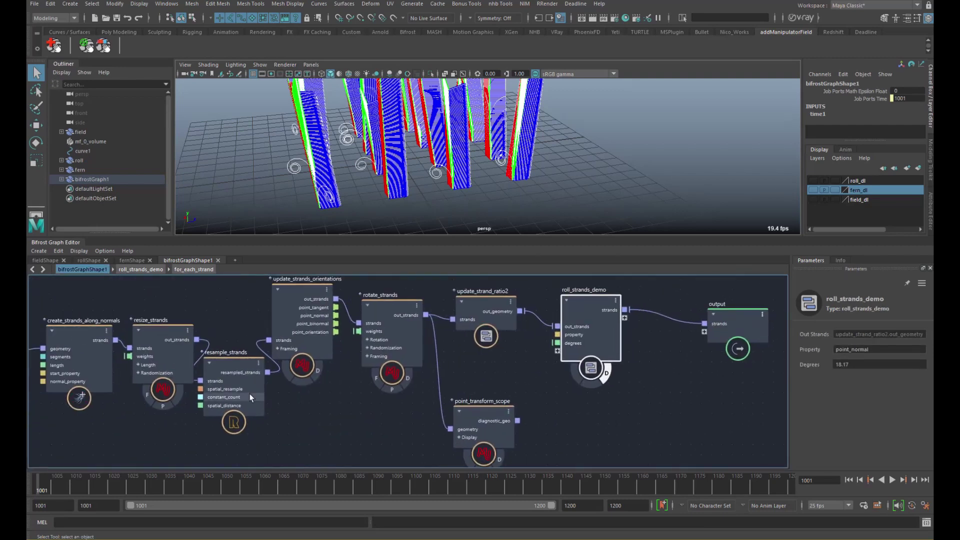
left_click(262, 370)
left_click_drag(875, 381, 945, 381)
left_click_drag(580, 192, 510, 163, "alt")
middle_click_drag(510, 163, 531, 162, "alt")
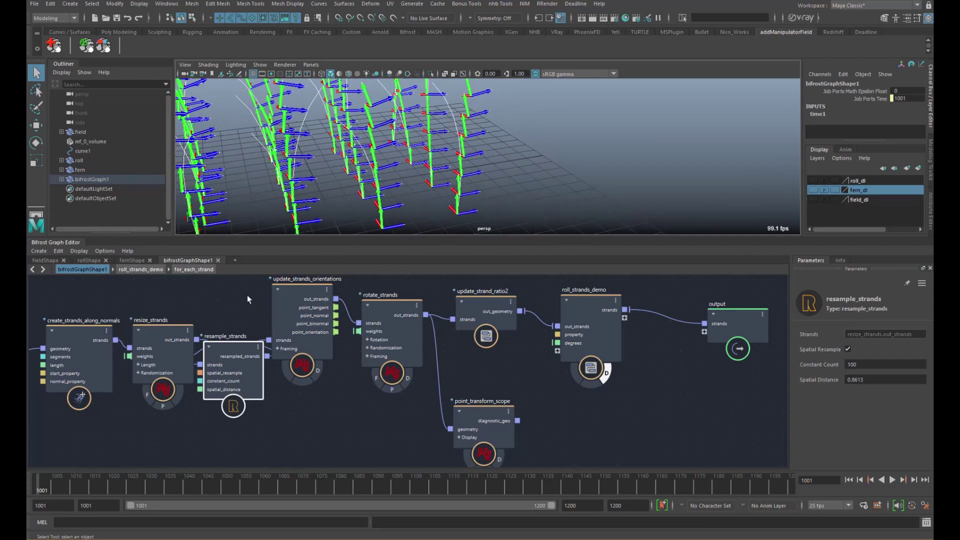
Open set_orientation inside for_each_strand and move its output node farther from axis_angle_to_quaternion
left_click(187, 269)
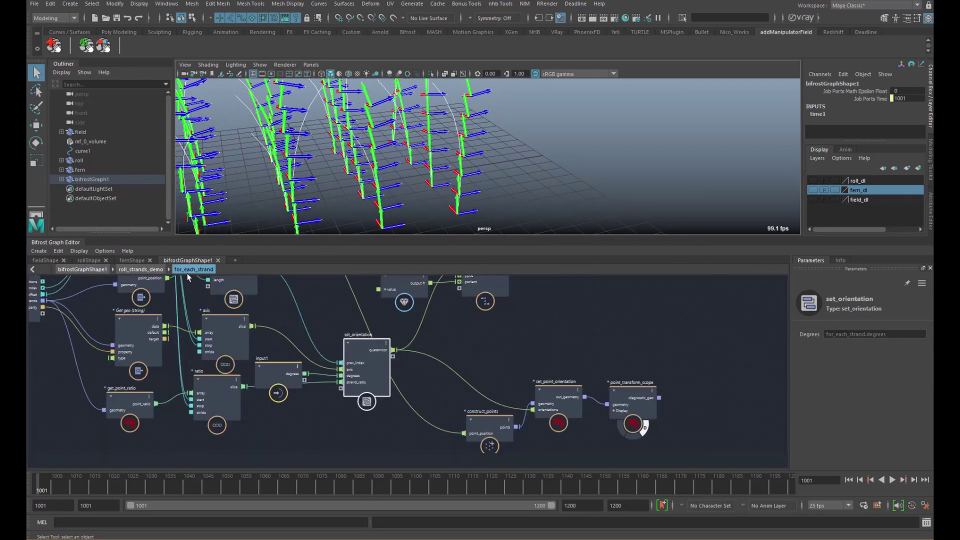
double_click(376, 376)
left_click_drag(587, 342, 658, 344)
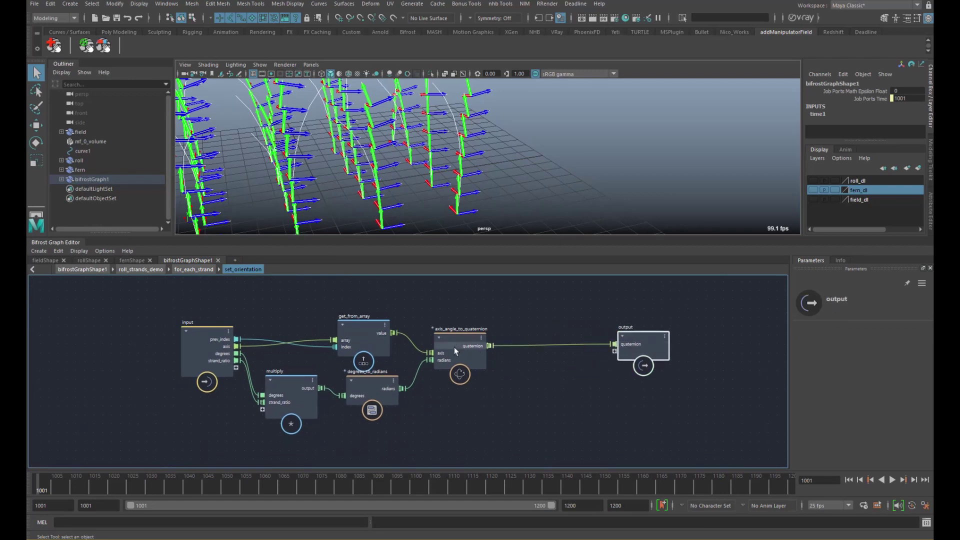
left_click(454, 347)
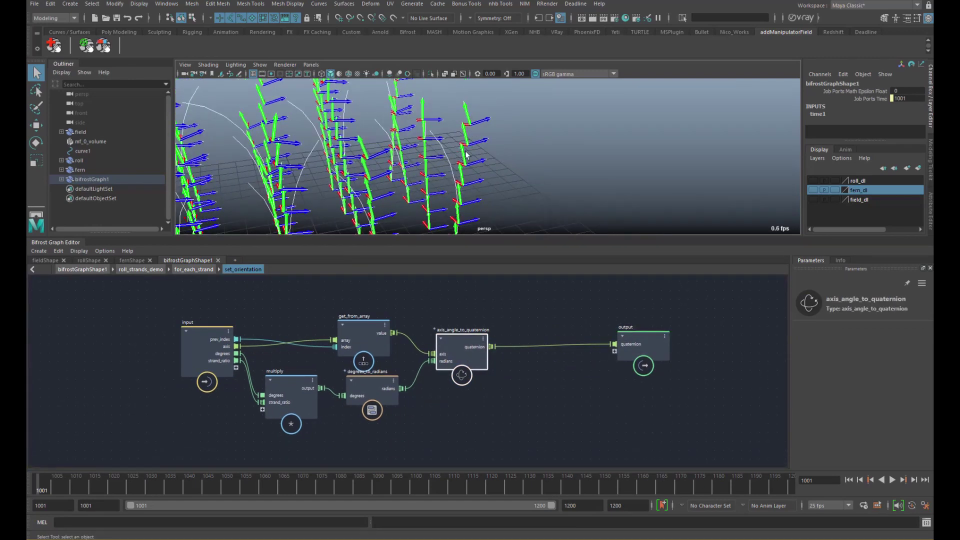
Add a quaternion_slerp node between axis_angle_to_quaternion and output in set_orientation
middle_click_drag(485, 153, 479, 137, "alt")
right_click_drag(479, 137, 445, 158, "alt")
middle_click_drag(445, 158, 424, 152, "alt")
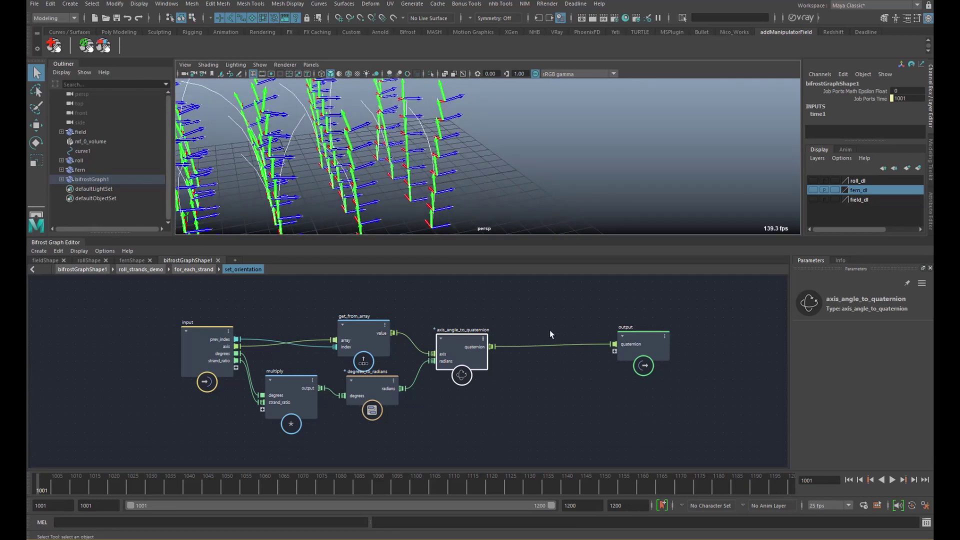
left_click(537, 334)
key("Tab")
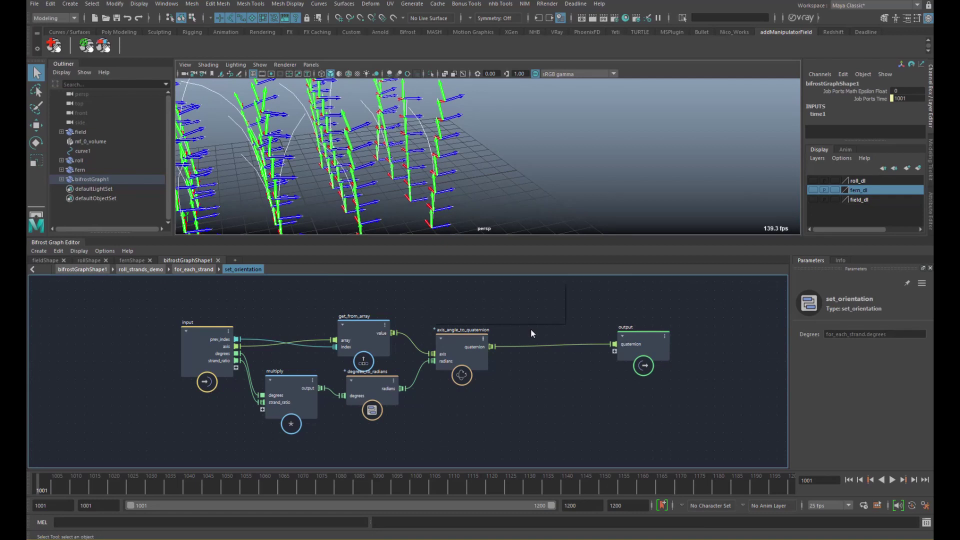
type("lerp")
key("Down")
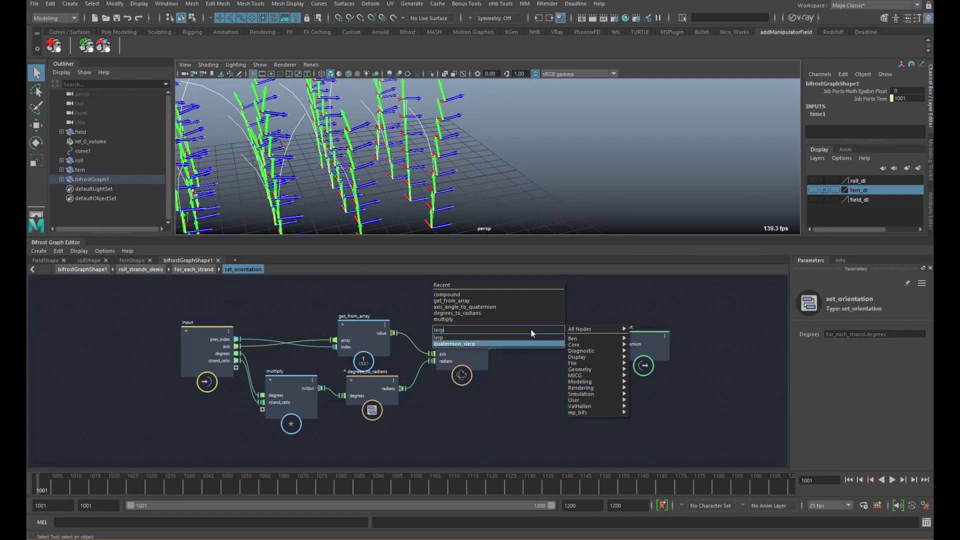
key("Return")
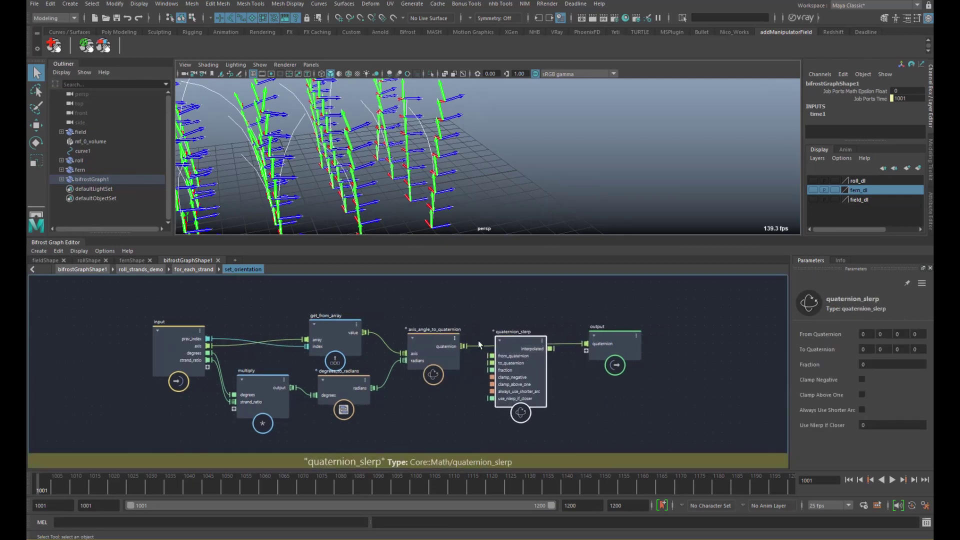
Feed axis_angle_to_quaternion into to_quaternion of the quaternion_slerp node and set its From Quaternion to 0, 0, 0, 1
left_click_drag(482, 358, 507, 327)
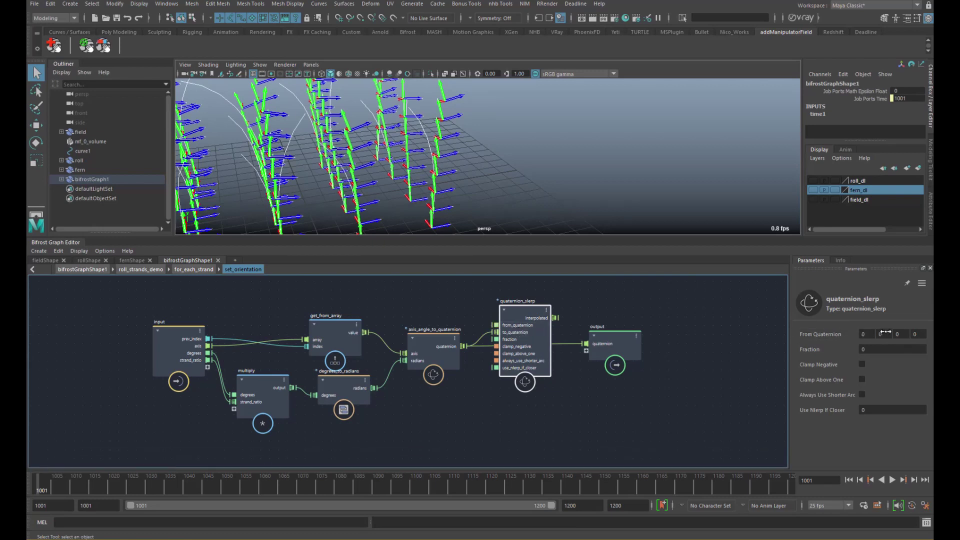
left_click(916, 333)
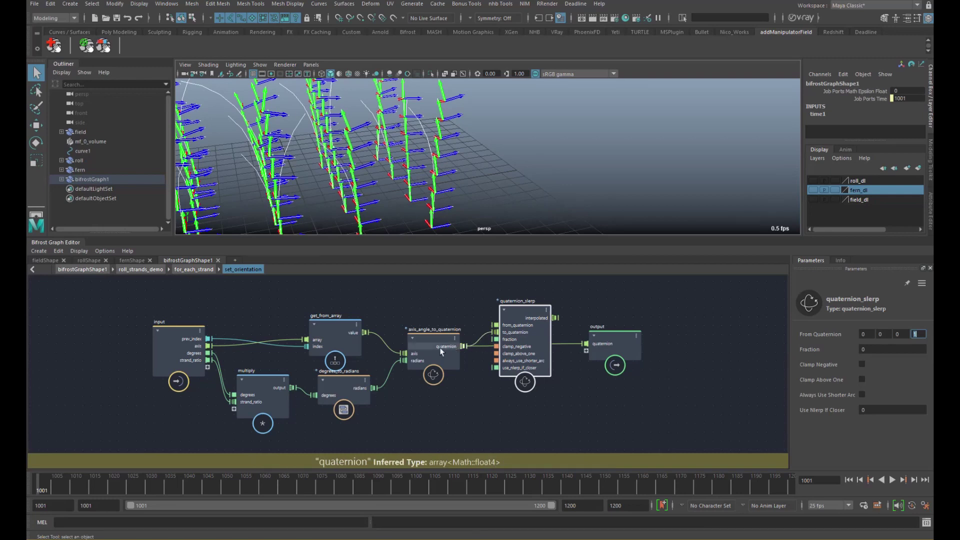
left_click_drag(515, 332, 529, 379)
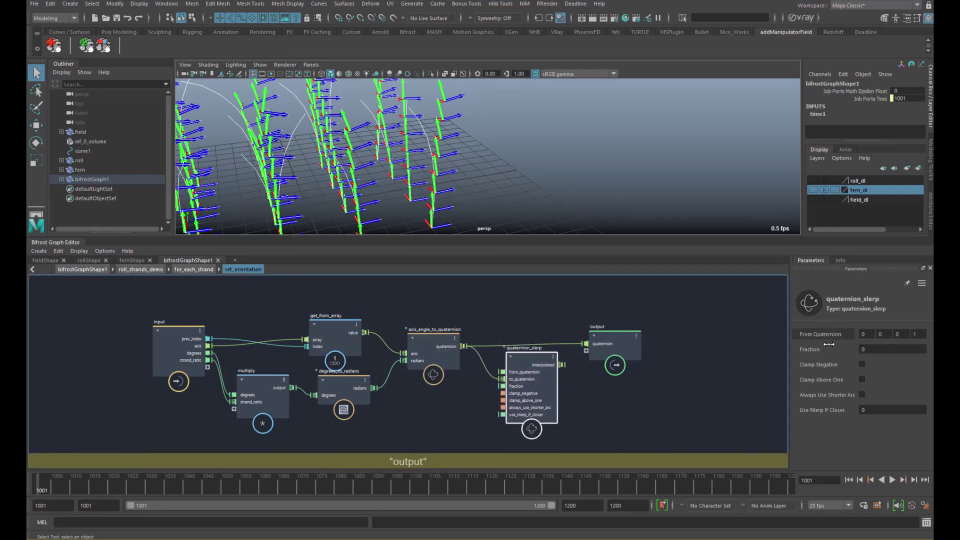
Connect the interpolated result of quaternion_slerp to the output's quaternion port and scrub Fraction up to 0.8414
left_click_drag(828, 344, 928, 346)
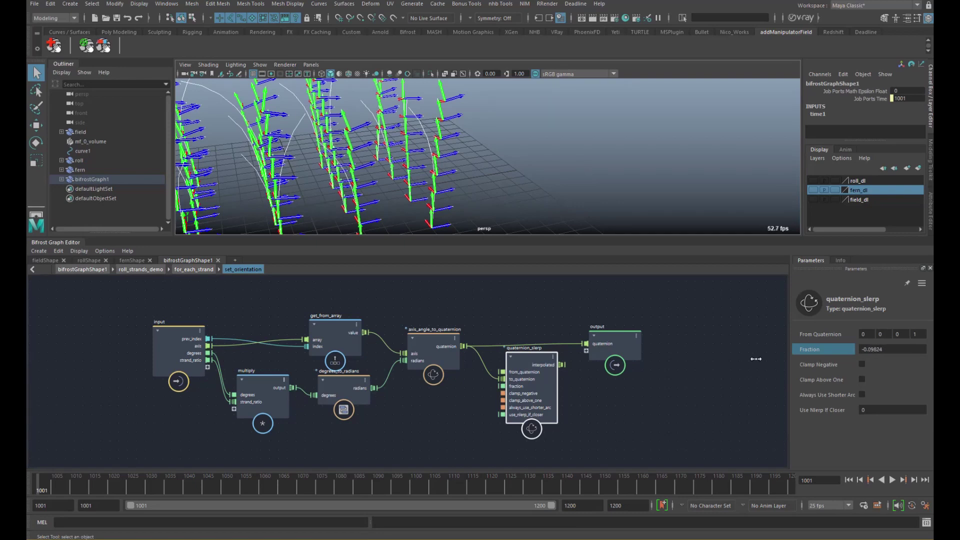
left_click_drag(562, 364, 585, 344)
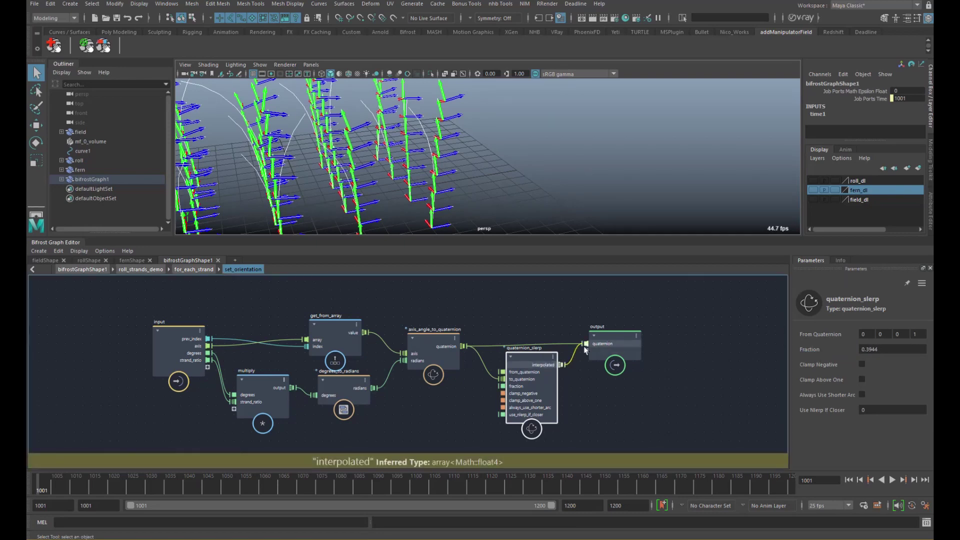
mouse_move(547, 389)
left_mouse_down()
mouse_move(540, 382)
mouse_move(543, 390)
left_mouse_up()
left_click_drag(818, 349, 814, 324)
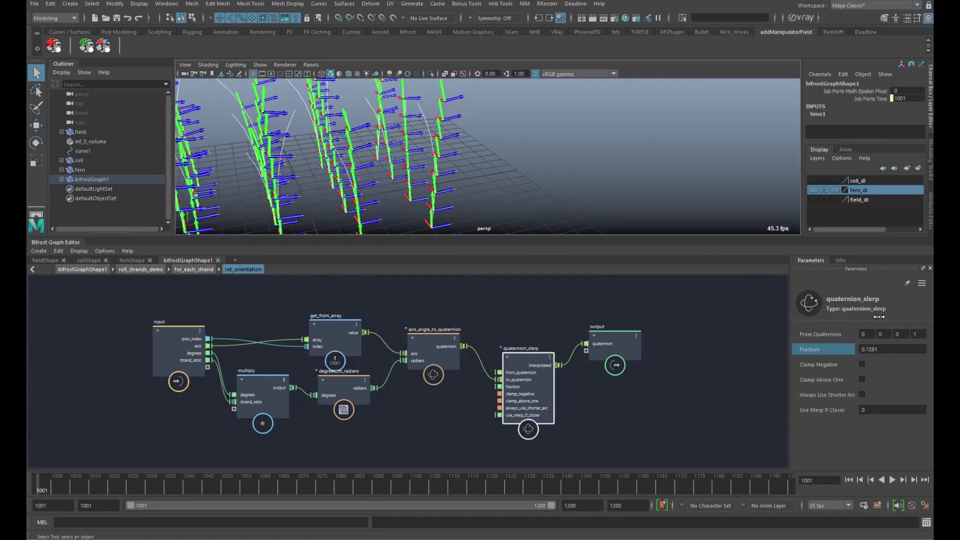
Connect the input's strand_ratio to the fraction of quaternion_slerp, moving the input and quaternion_slerp nodes lower for clearer wiring
middle_click_drag(398, 402, 430, 390)
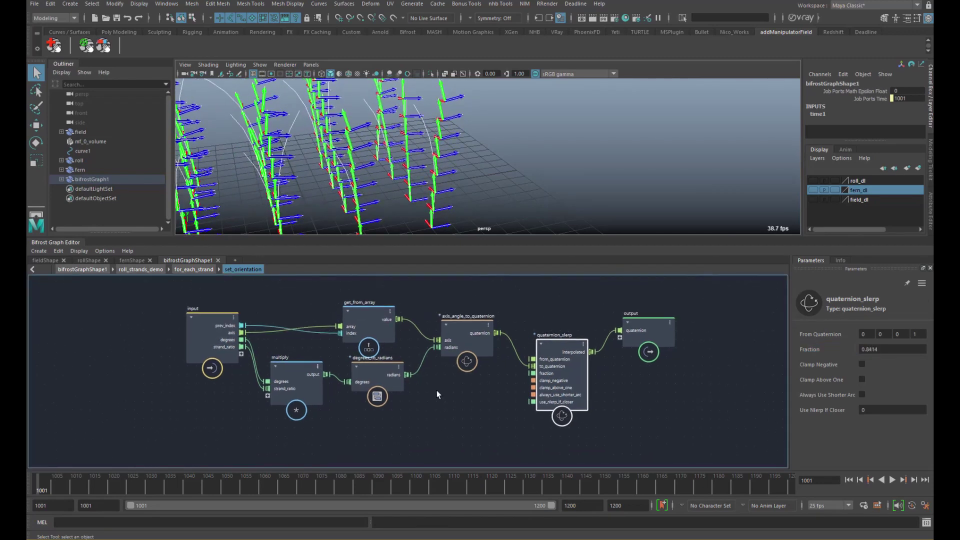
left_click(206, 361)
left_click_drag(205, 358, 180, 416)
middle_click_drag(410, 400, 397, 356)
left_click_drag(539, 343, 550, 384)
left_click_drag(170, 361, 530, 370)
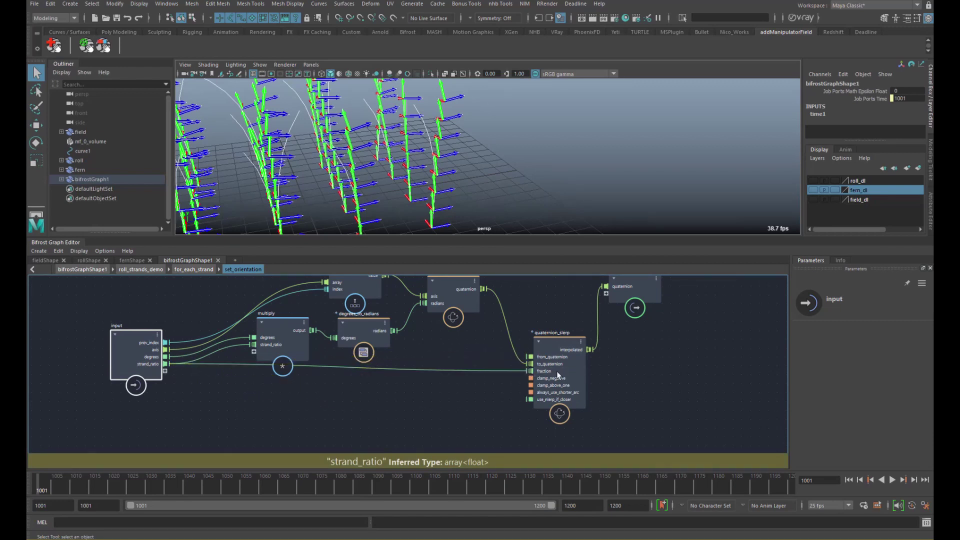
left_click(555, 376)
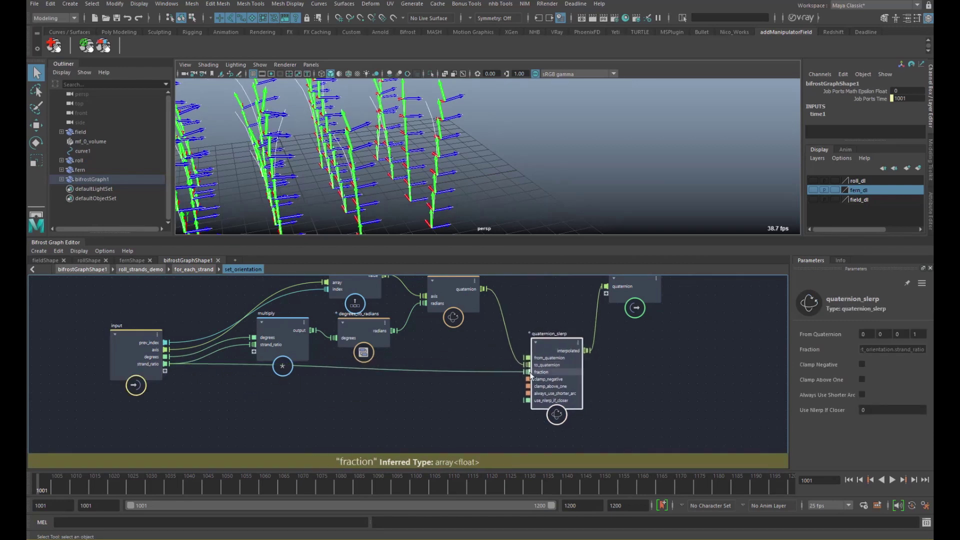
left_click_drag(556, 405, 555, 405)
middle_click_drag(404, 402, 412, 411, "alt")
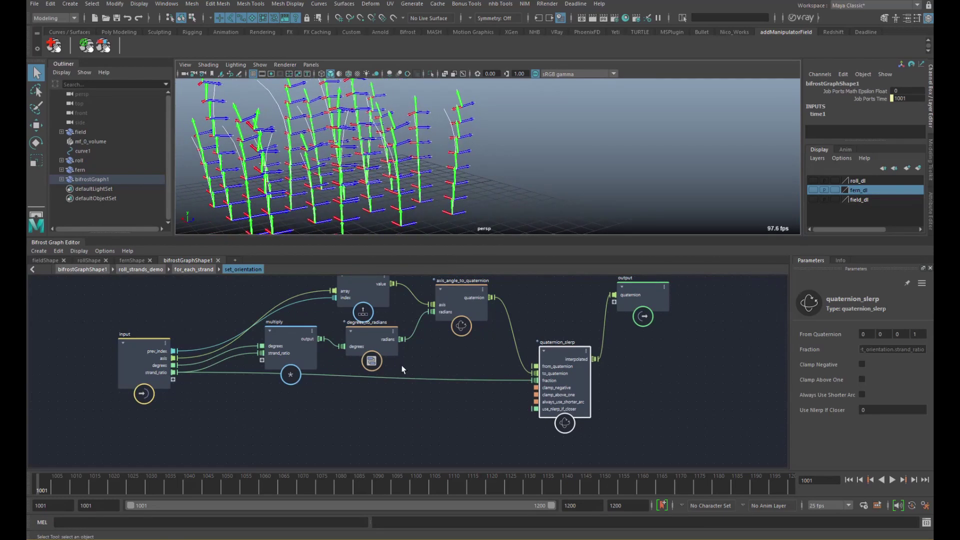
Add a second multiply node below the first one and connect the input's strand_ratio to it
left_click_drag(154, 383, 139, 388)
middle_click_drag(250, 380, 265, 375, "alt")
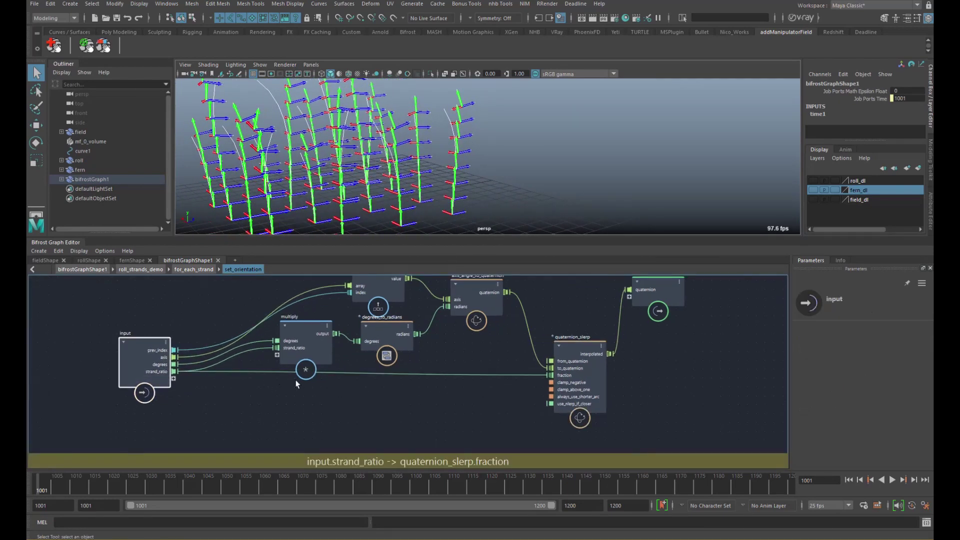
key("Tab")
type("mult")
key("BackSpace")
key("Down")
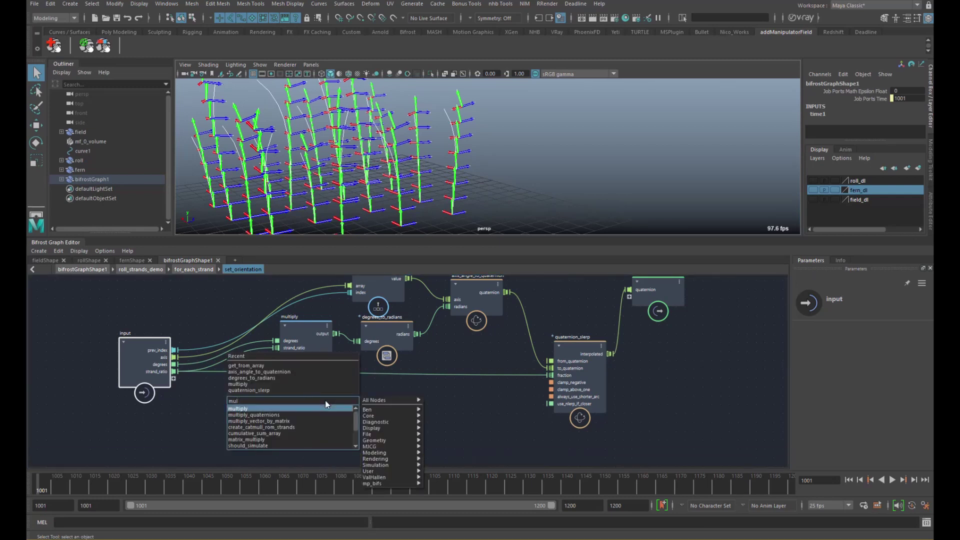
key("Return")
left_click_drag(343, 410, 367, 404)
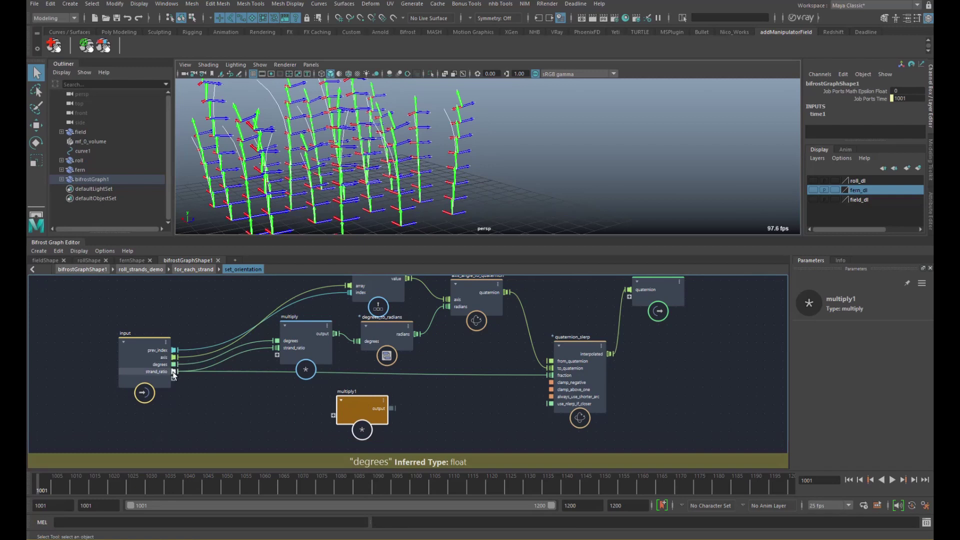
left_click_drag(174, 371, 333, 415)
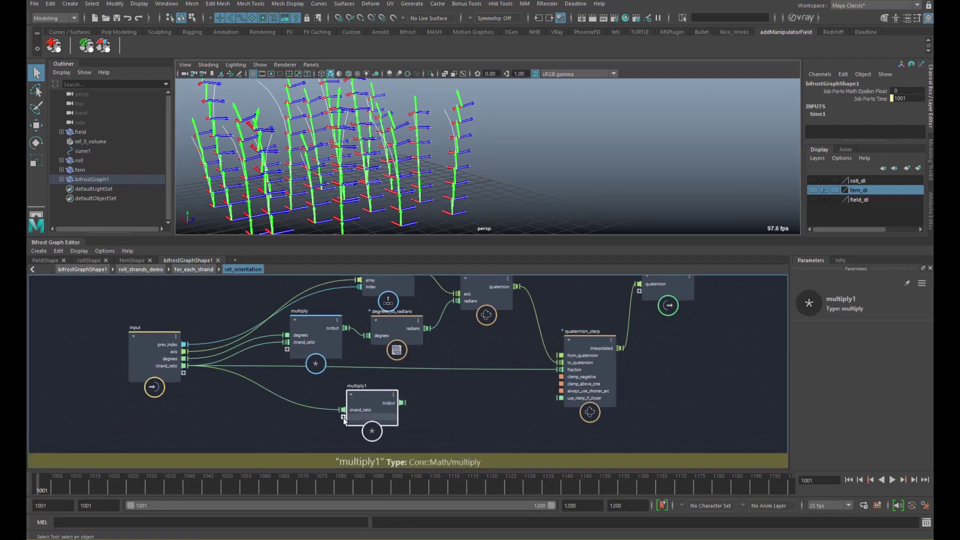
Expose a second factor of multiply1 as an input port named fraction and connect multiply1's output to quaternion_slerp's fraction
left_click_drag(185, 388, 168, 382)
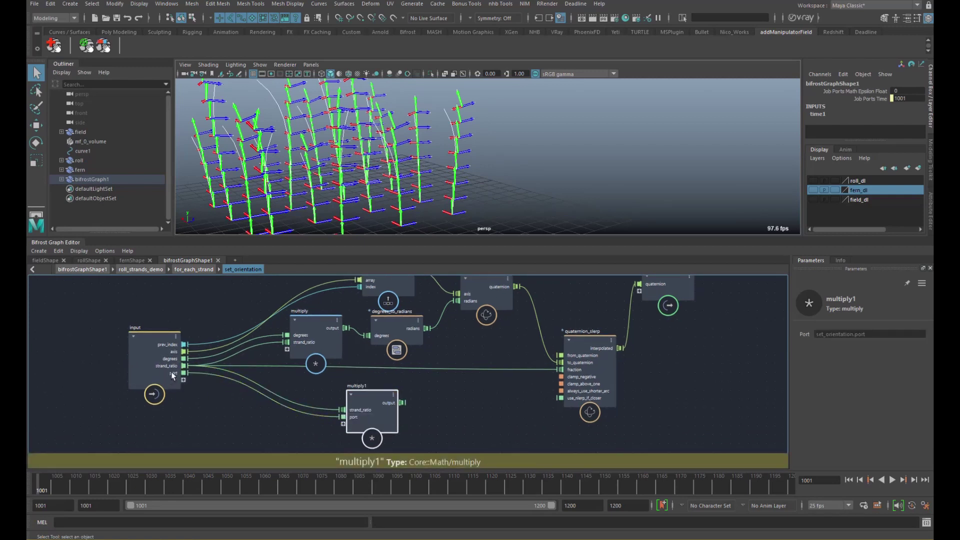
double_click(172, 373)
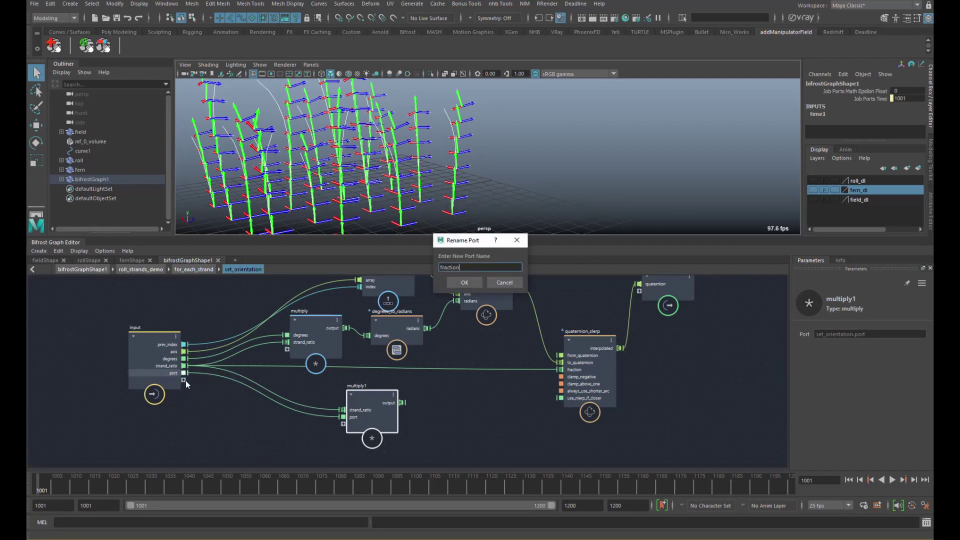
type("fraction")
key("Return")
left_click_drag(413, 400, 560, 370)
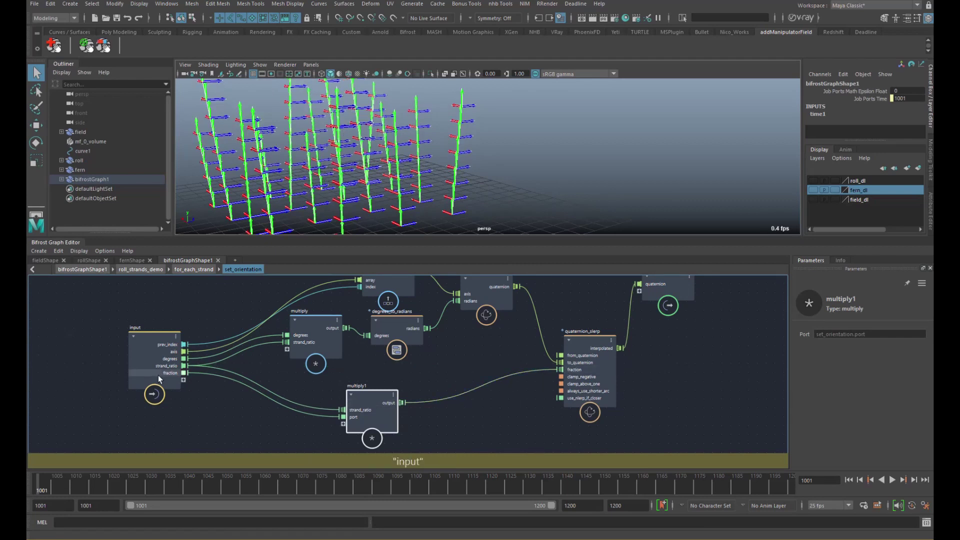
Expose set_orientation's fraction port as an input on for_each_strand and on the roll_strands_demo compound
left_click(158, 375)
left_click(210, 270)
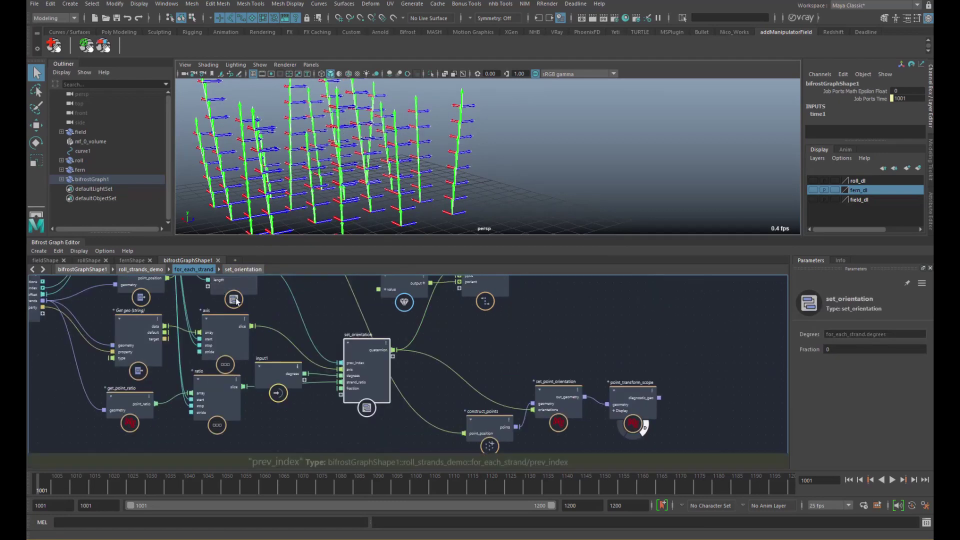
left_click_drag(336, 343, 355, 361)
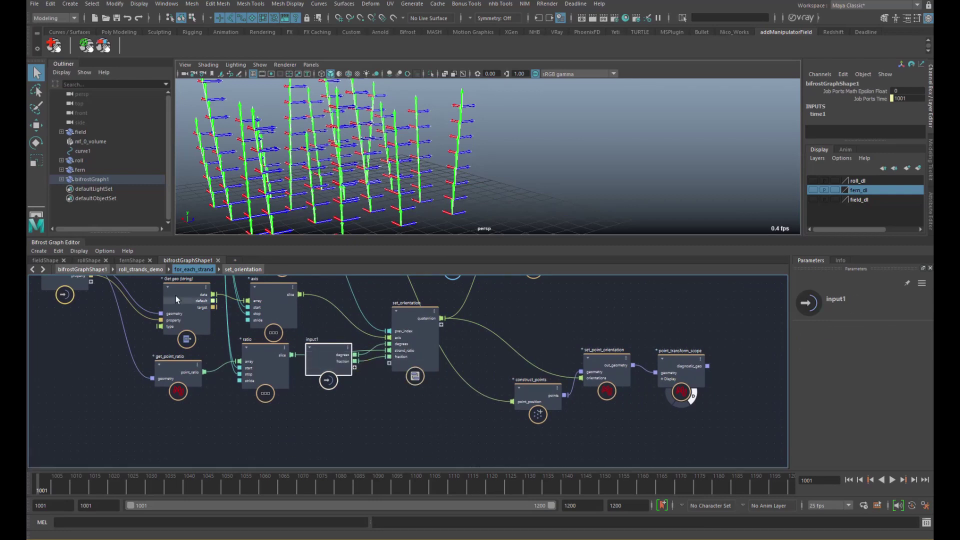
left_click(143, 269)
left_click_drag(348, 393, 122, 389)
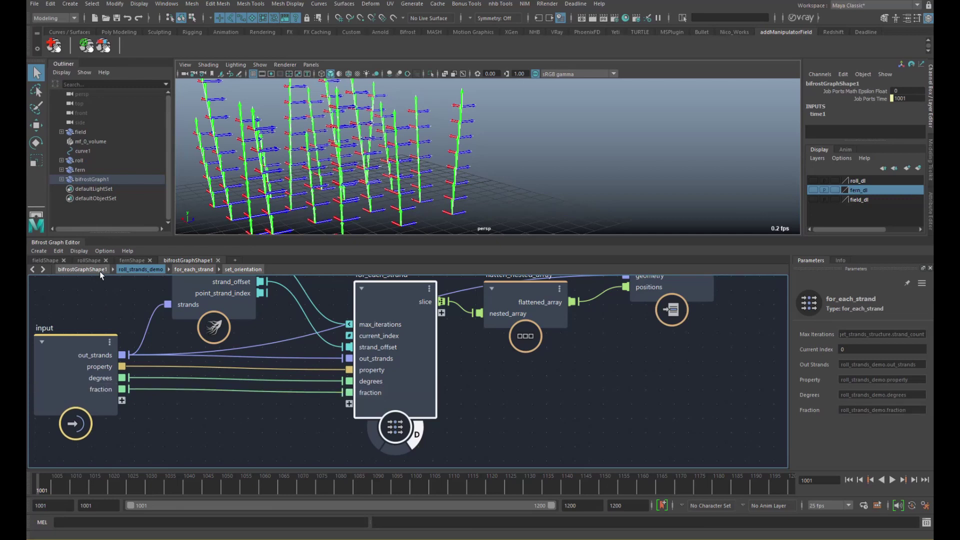
In the top-level graph, set the Fraction of roll_strands_demo to 0.2253
left_click(100, 271)
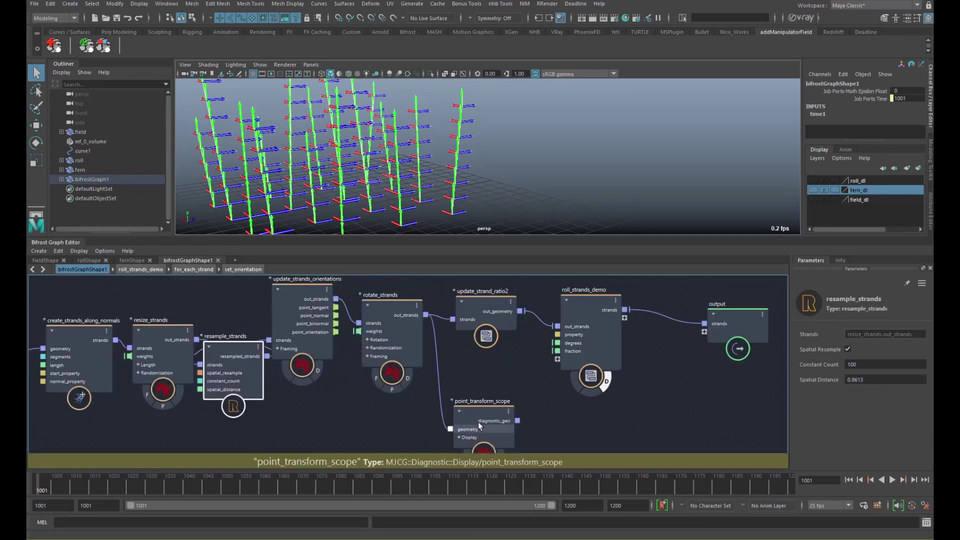
middle_click_drag(536, 336, 499, 351)
left_click(568, 352)
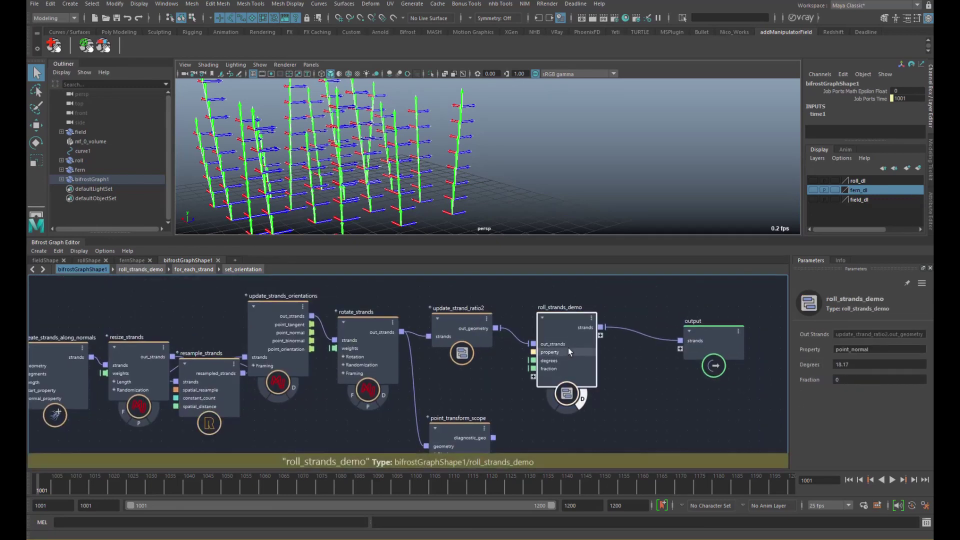
mouse_move(880, 375)
left_mouse_down()
mouse_move(925, 375)
mouse_move(886, 375)
left_mouse_up()
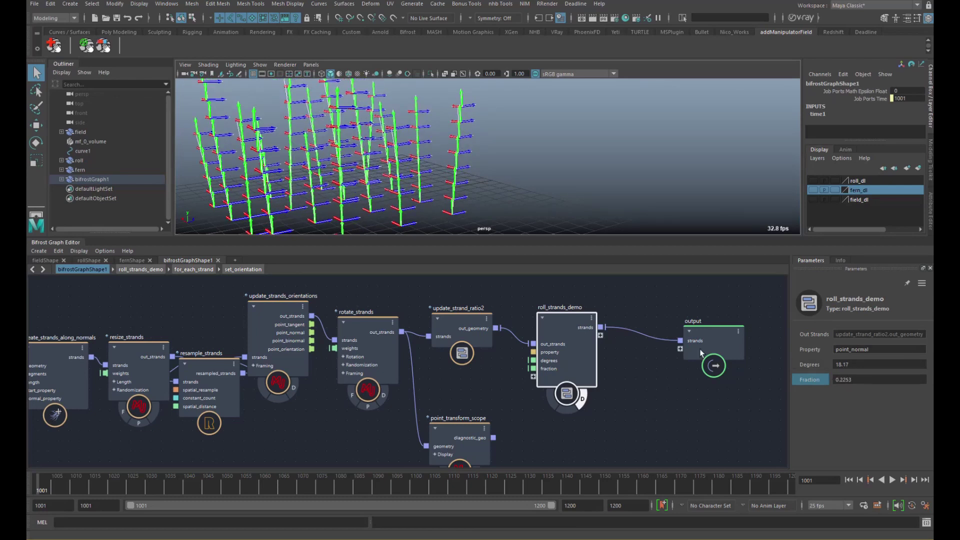
Go back through roll_strands_demo and for_each_strand and open the set_orientation compound
middle_click_drag(580, 354, 525, 317, "alt")
double_click(525, 317)
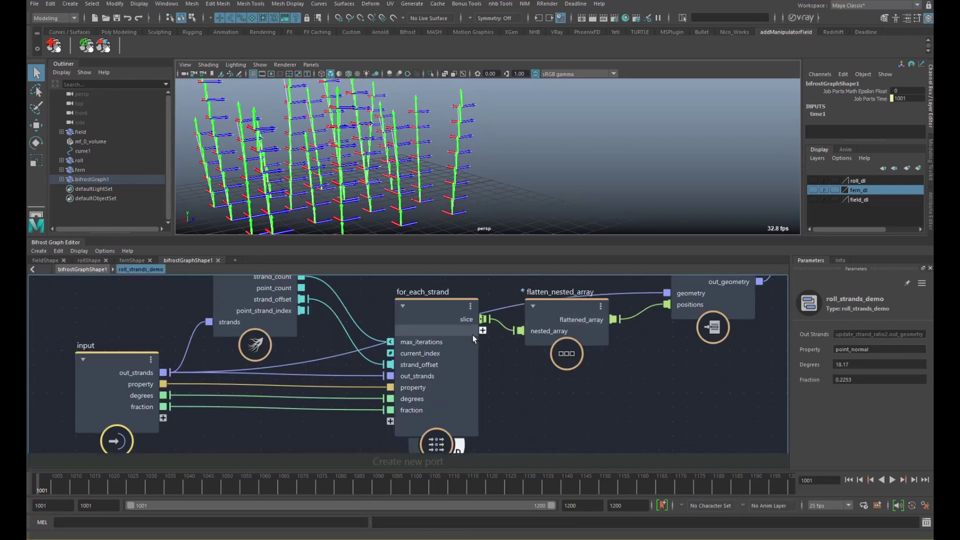
double_click(412, 358)
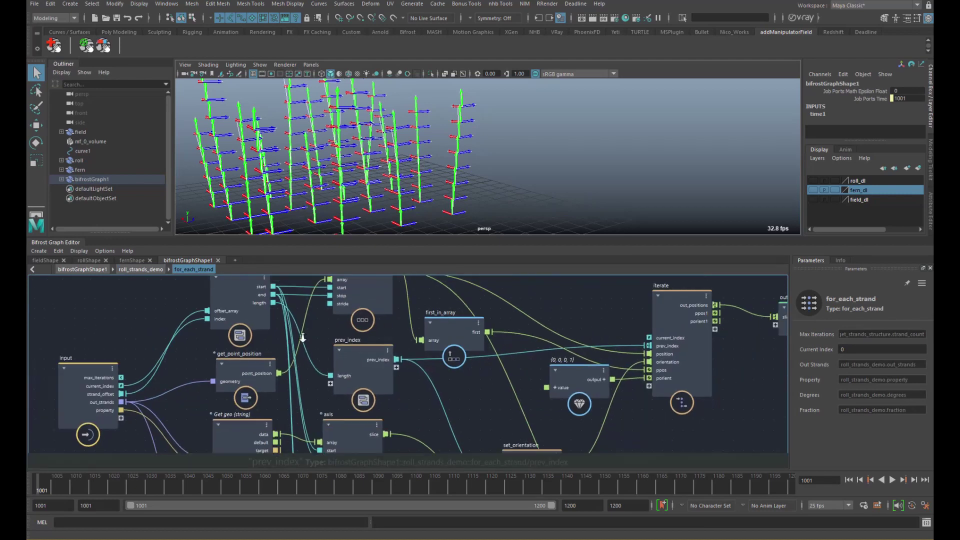
scroll(303, 338, "down", 3)
middle_click_drag(372, 373, 324, 331, "alt")
scroll(330, 331, "up", 2)
middle_click_drag(454, 424, 276, 307, "alt")
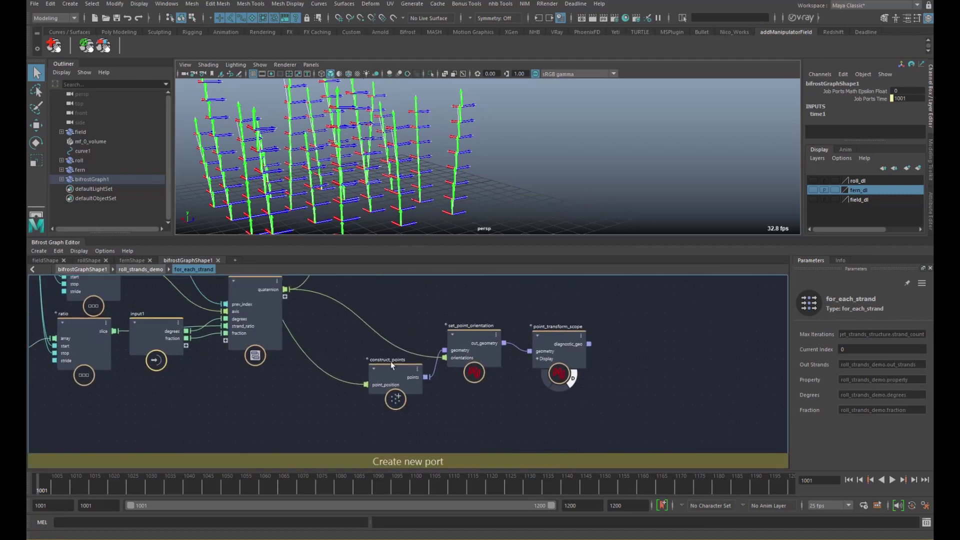
middle_click_drag(339, 313, 396, 352)
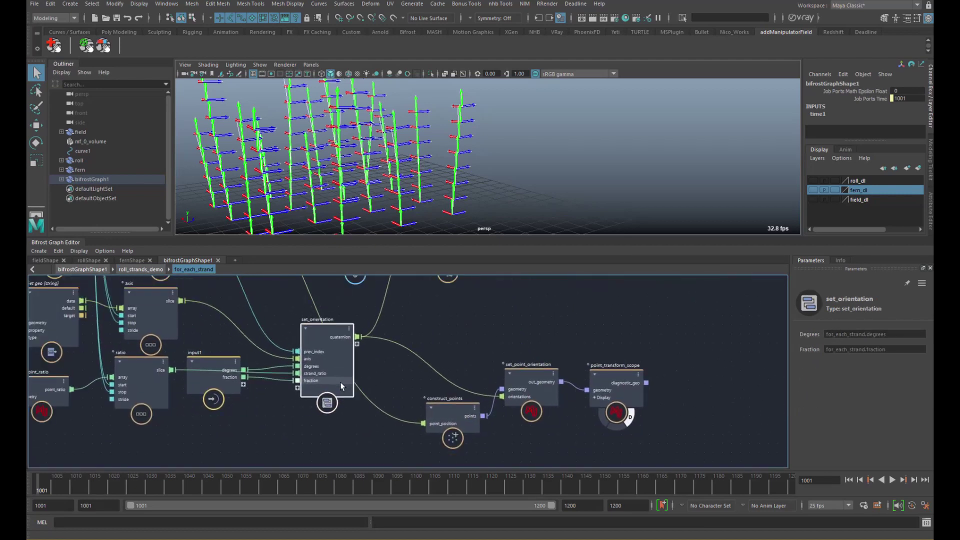
double_click(368, 342)
Examine how multiply1 combines fraction and strand_ratio to drive quaternion_slerp inside set_orientation
middle_click_drag(368, 348, 440, 299, "alt")
scroll(400, 320, "down", 2)
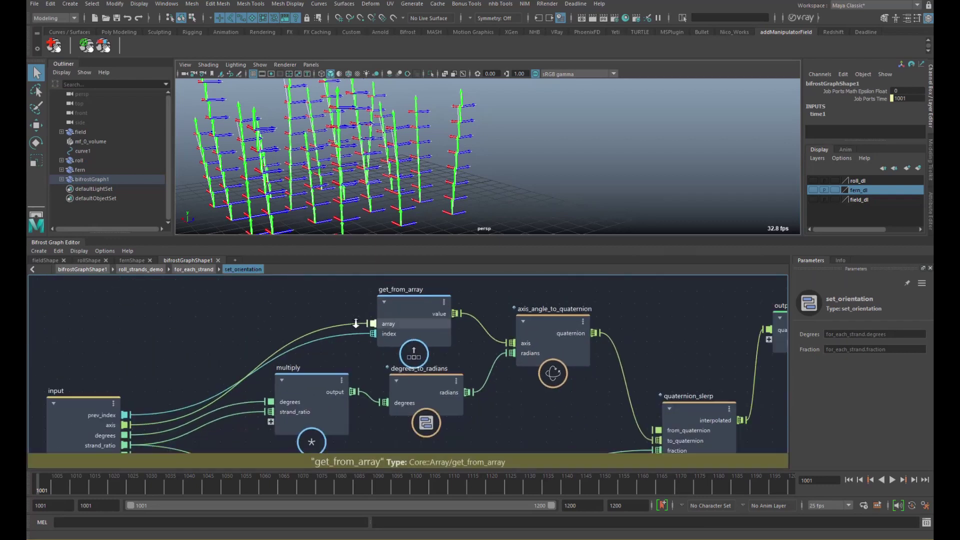
middle_click_drag(362, 370, 340, 305, "alt")
scroll(340, 302, "down", 3)
scroll(404, 338, "up", 2)
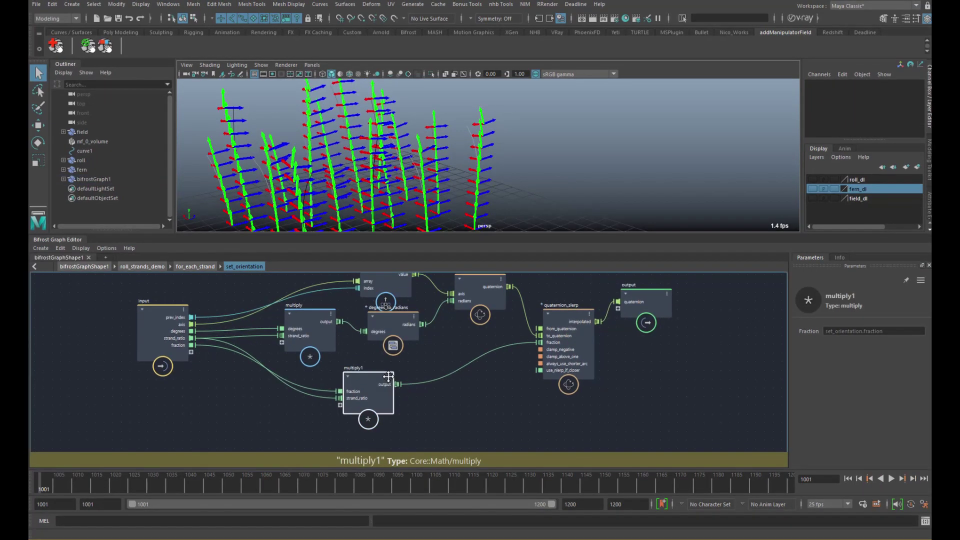
left_click(371, 380)
scroll(362, 382, "down", 1)
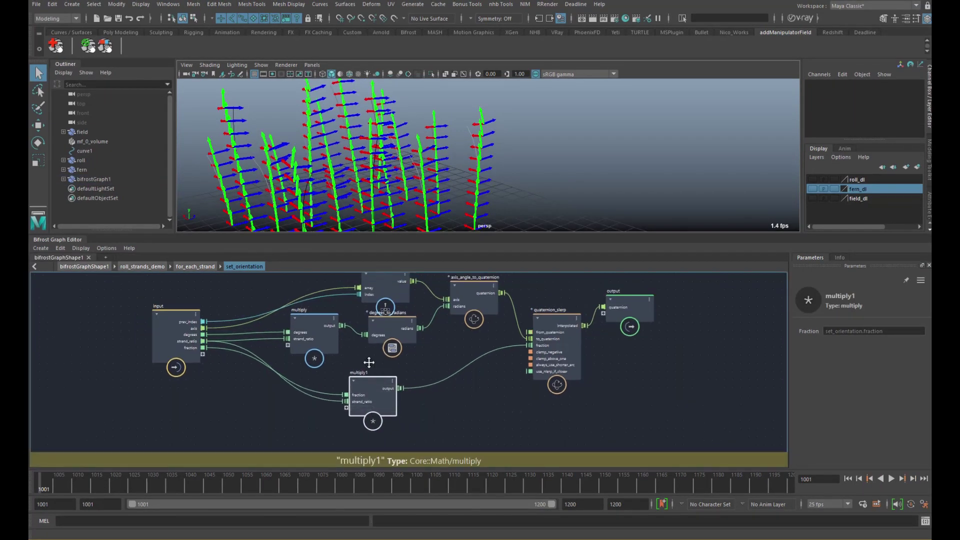
middle_click_drag(369, 362, 348, 350)
middle_click_drag(444, 352, 458, 342)
scroll(405, 349, "down", 1)
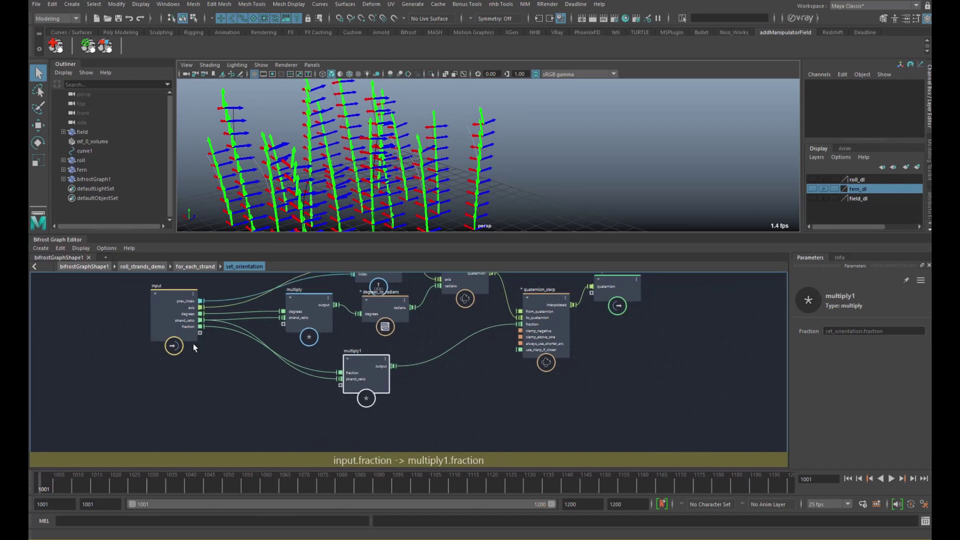
Reposition the multiply1, quaternion_slerp and output nodes inside set_orientation to space out the graph
left_click(178, 350)
scroll(315, 345, "up", 3)
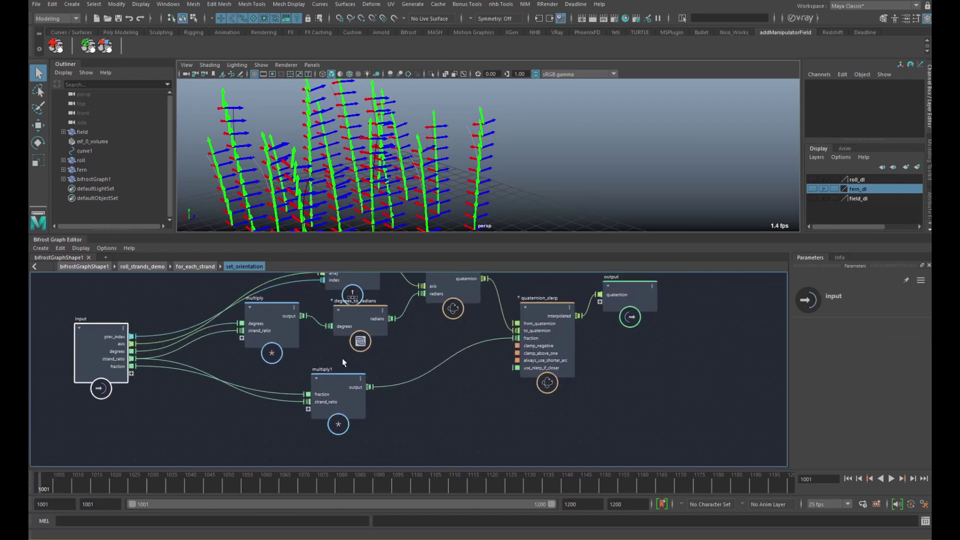
left_click_drag(335, 388, 346, 396)
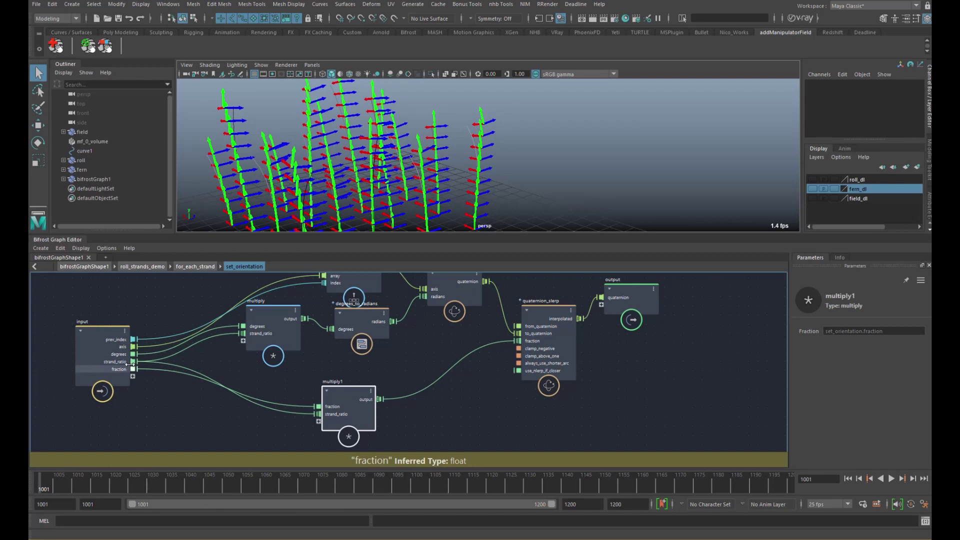
middle_click_drag(359, 394, 355, 385, "alt")
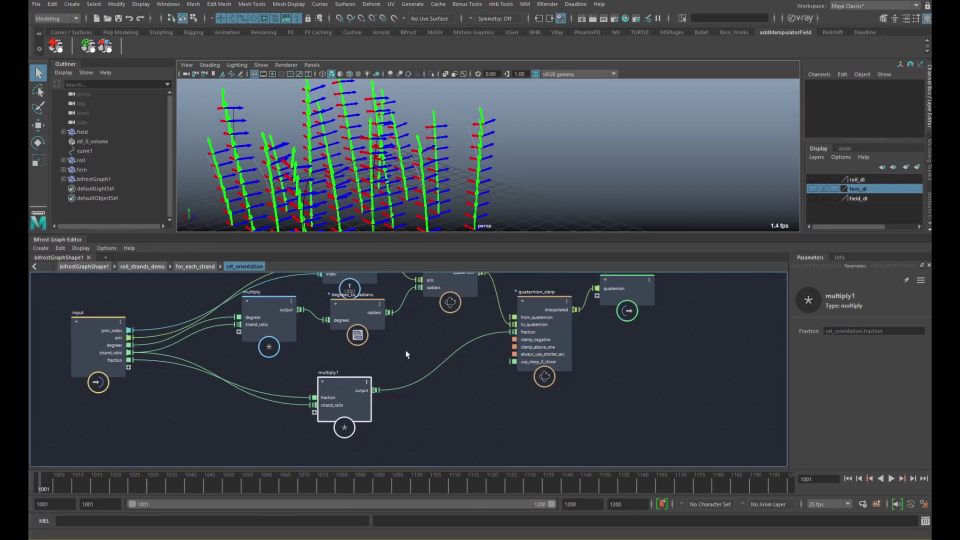
left_click_drag(346, 392, 342, 401)
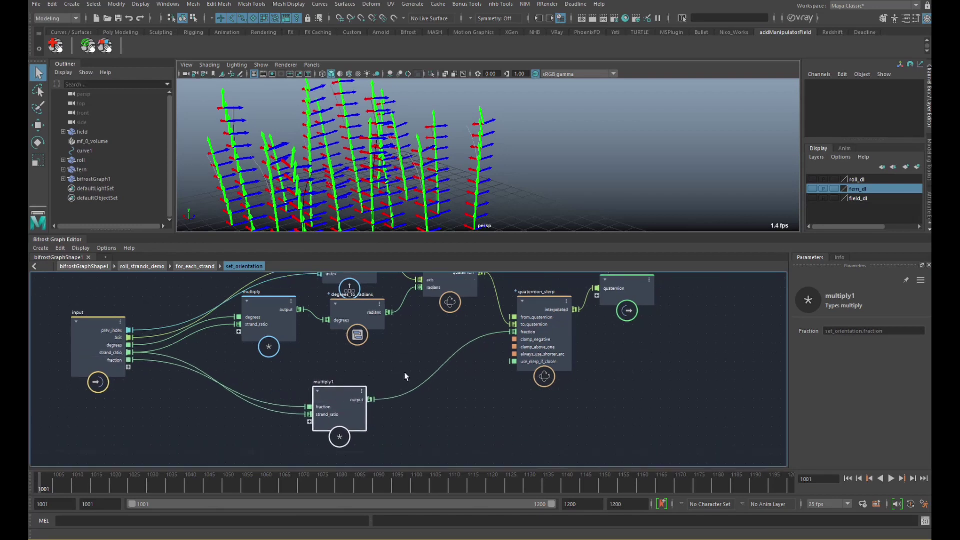
middle_click_drag(430, 352, 392, 376, "alt")
left_click_drag(508, 344, 505, 329)
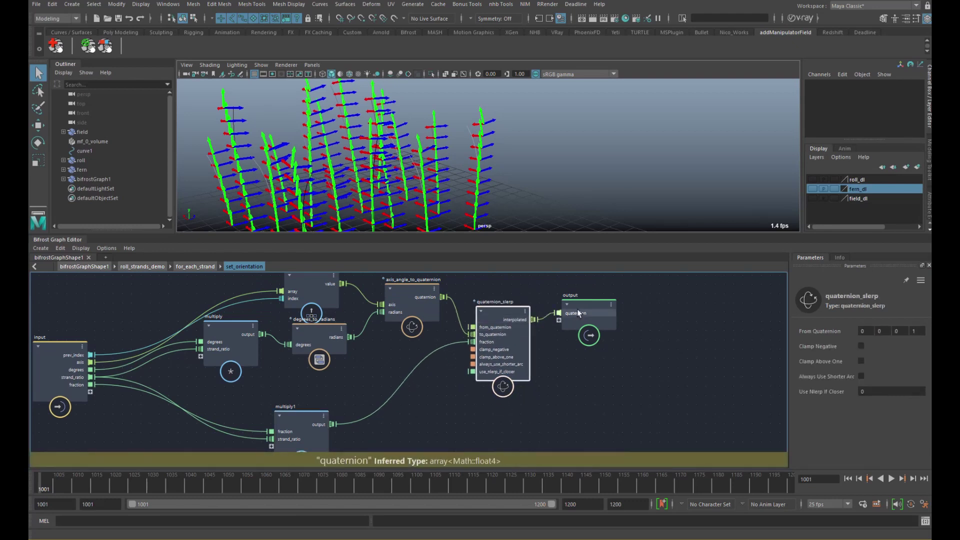
left_click_drag(585, 315, 602, 320)
left_click_drag(523, 326, 528, 324)
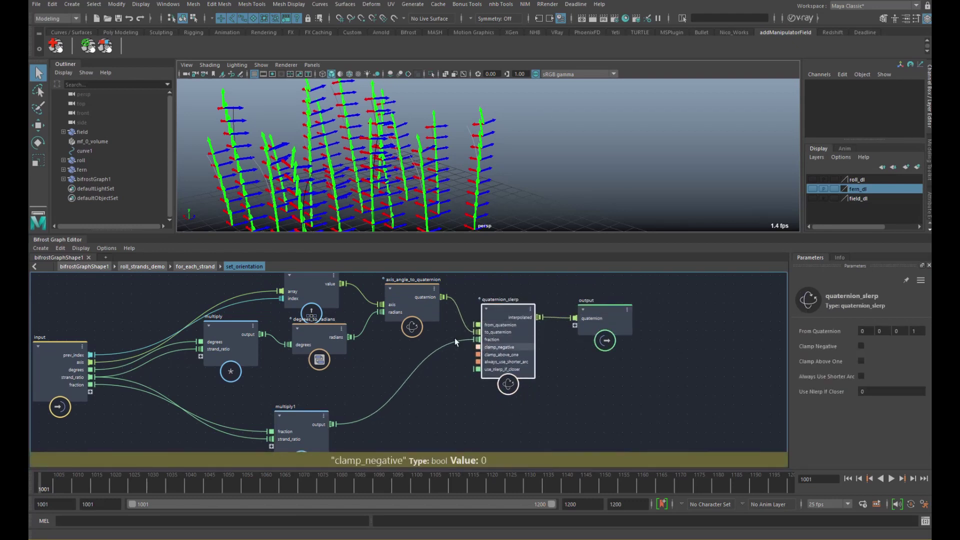
Delete the multiply1 node and remove the direct connection from the input's fraction to quaternion_slerp's fraction
middle_click_drag(348, 374, 375, 350, "alt")
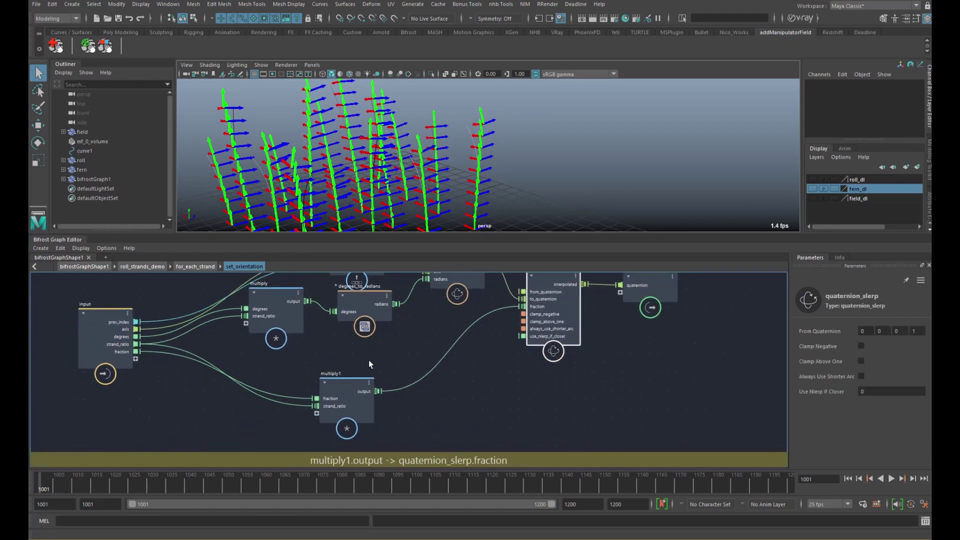
left_click_drag(363, 386, 346, 391)
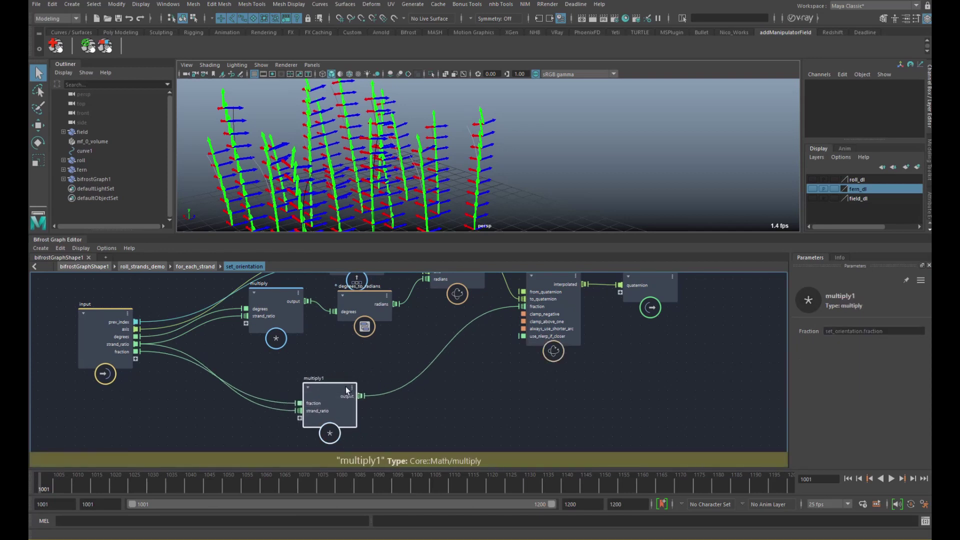
key("Delete")
left_click(481, 308)
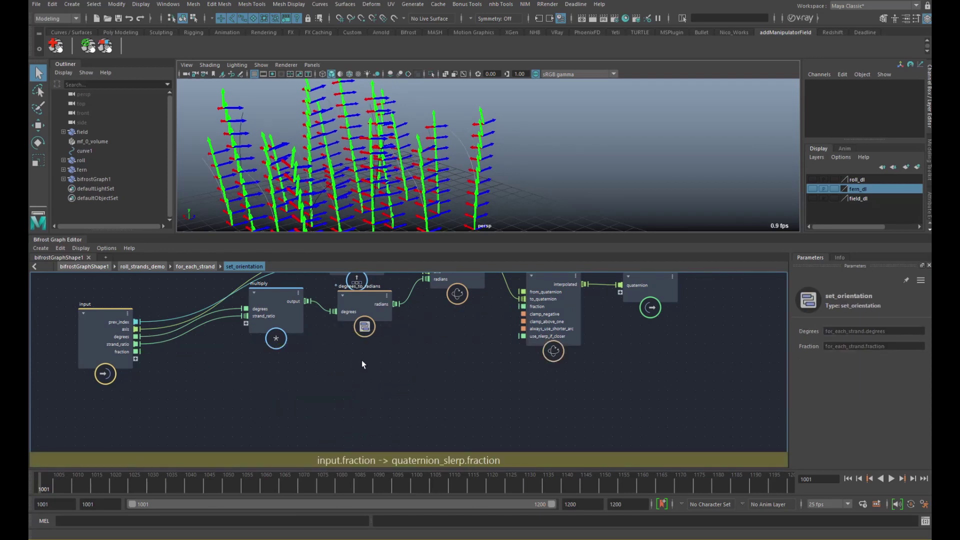
key("Delete")
Add a change_range node, feed its value from the input's fraction, and set From End to 1
key("Tab")
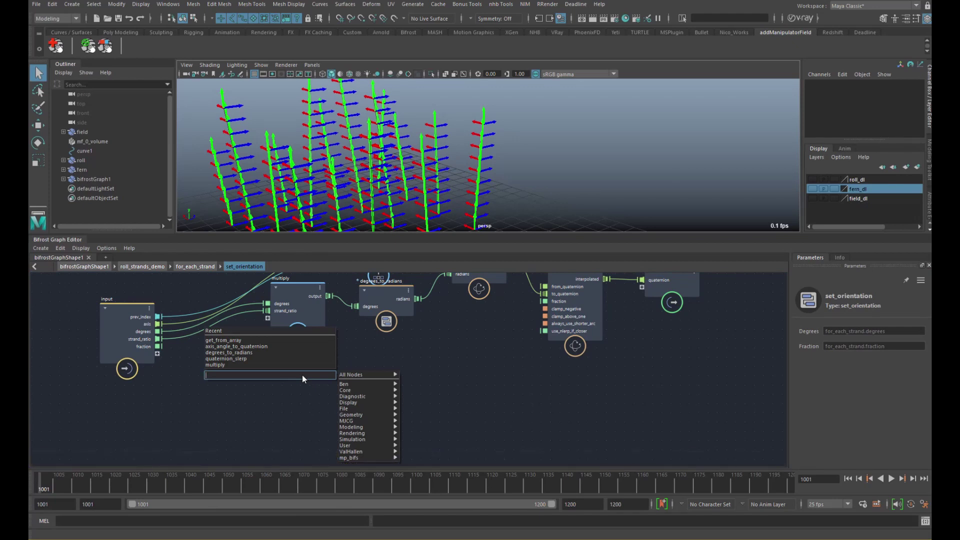
type("range")
key("Down")
key("Return")
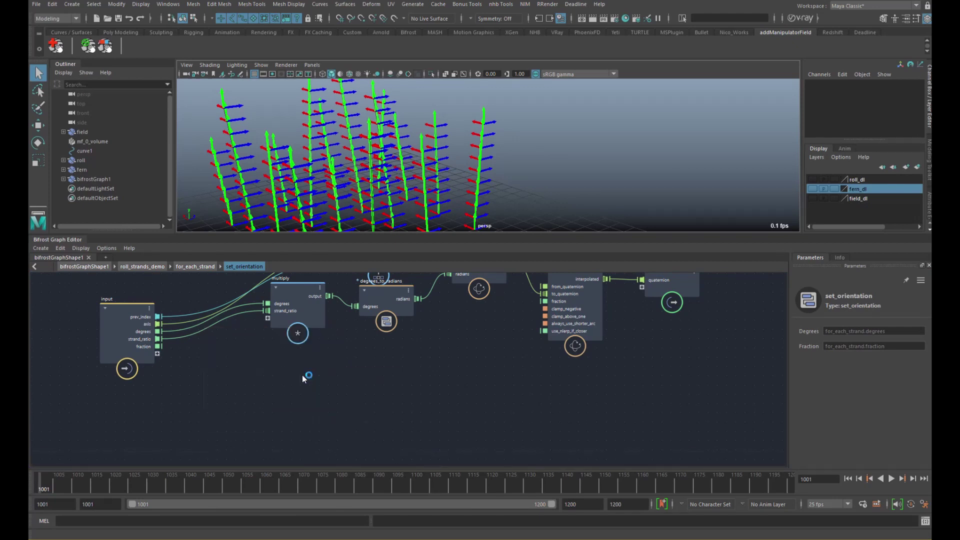
left_click_drag(158, 347, 304, 359)
left_click(842, 348)
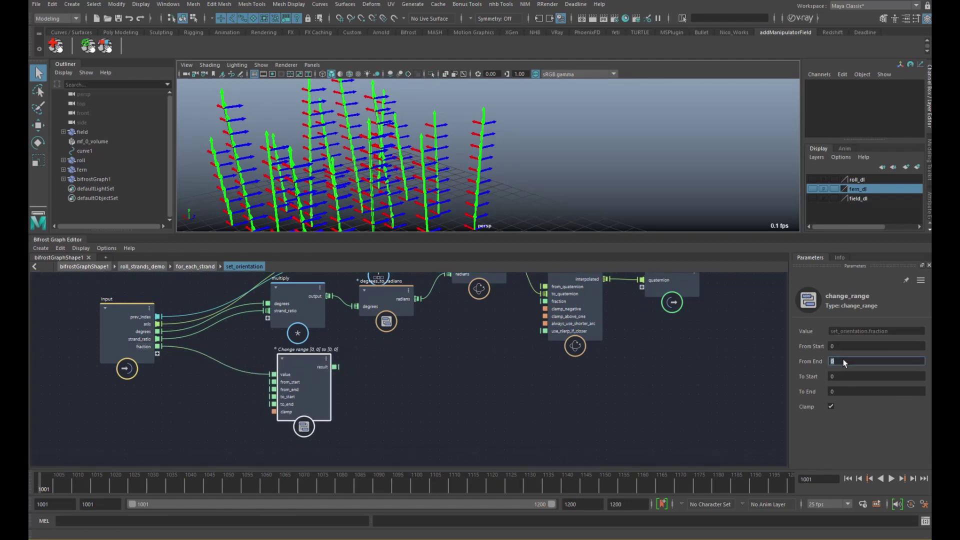
type("1")
middle_click_drag(365, 392, 391, 386, "alt")
left_click_drag(330, 378, 408, 367)
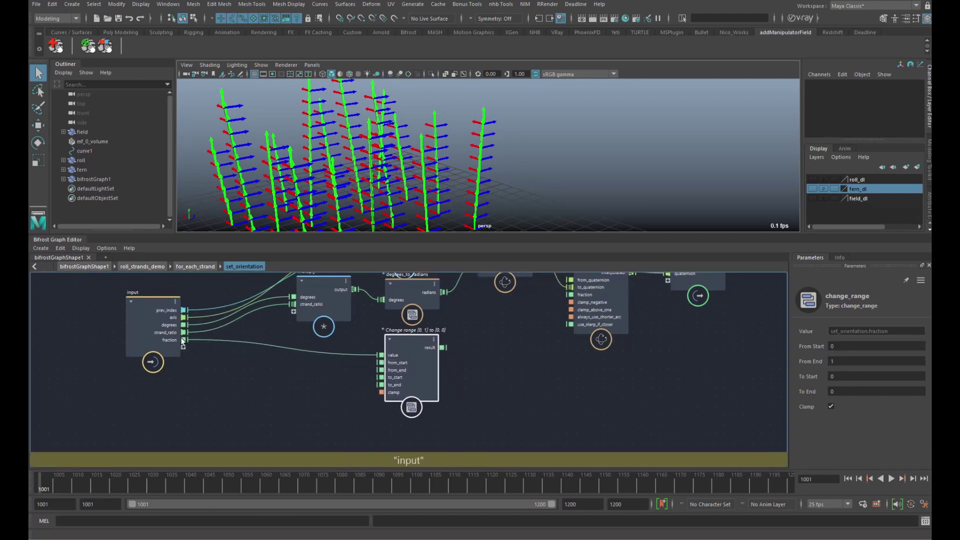
Duplicate the change_range node below the original and connect the input's strand_ratio to the copy's value
left_click_drag(415, 356, 412, 355)
key("ctrl+c")
left_click(363, 400)
key("ctrl+v")
middle_click_drag(354, 380, 355, 363, "alt")
left_click_drag(188, 315, 406, 423)
middle_click_drag(425, 361, 375, 332, "alt")
left_click_drag(363, 398, 364, 399)
middle_click_drag(259, 349, 252, 341, "alt")
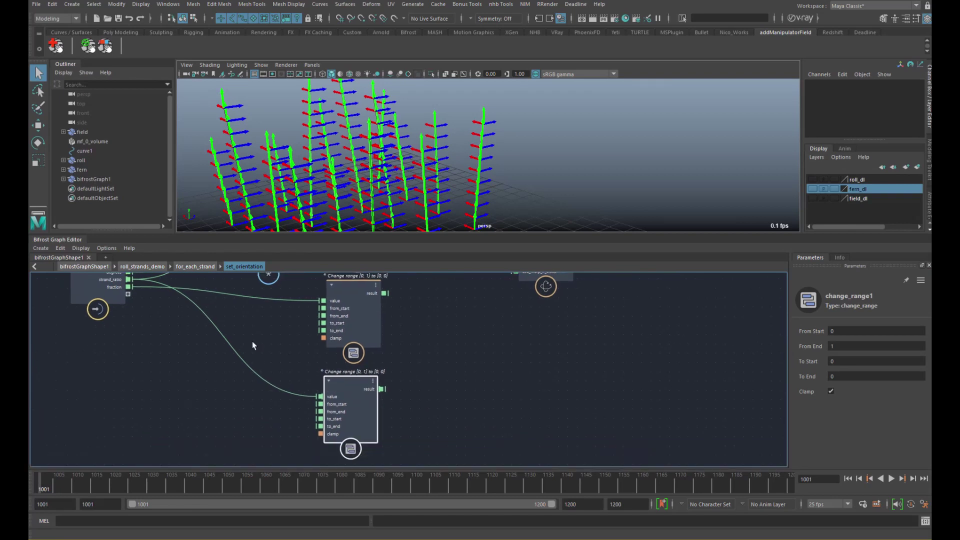
left_click(836, 330)
left_click(842, 346)
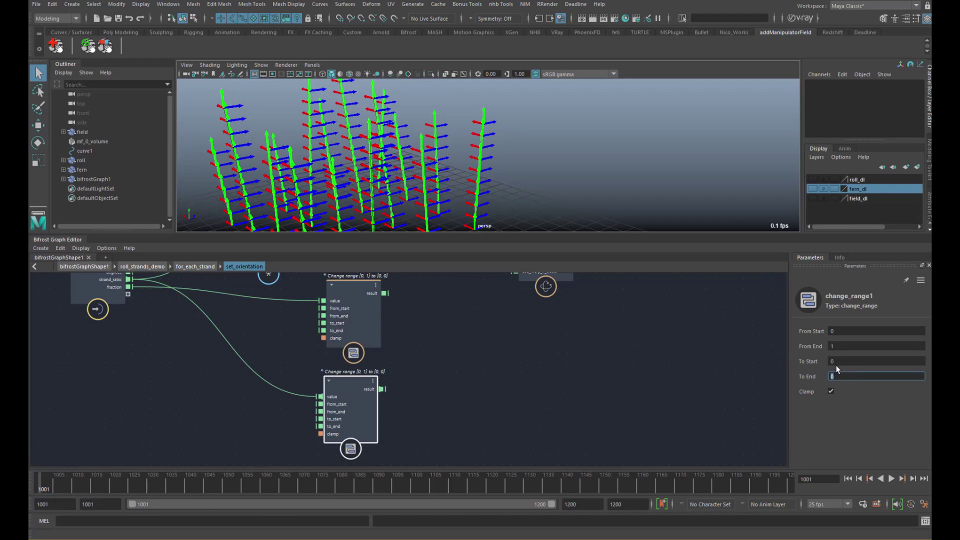
Add a second input node and place it beside the two change_range nodes
middle_click_drag(416, 359, 445, 362, "alt")
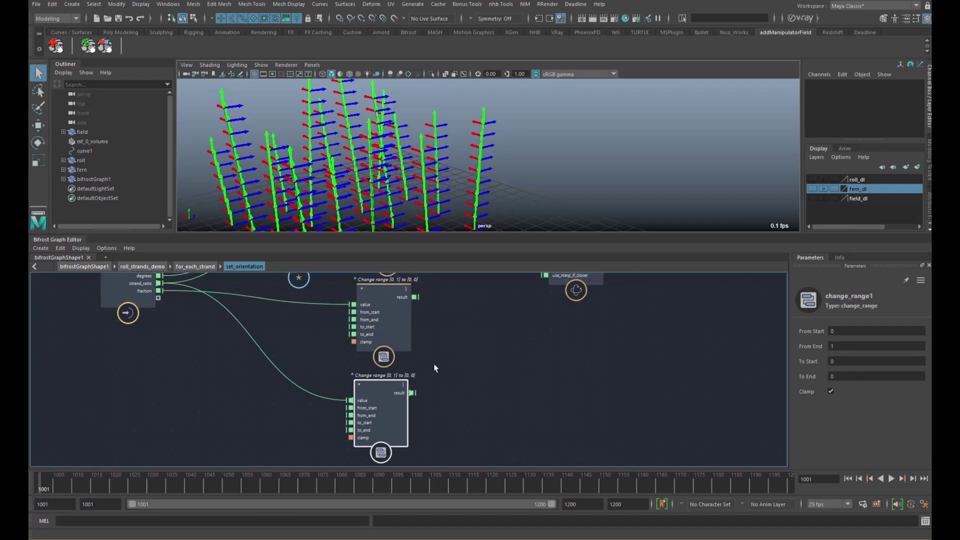
middle_click_drag(400, 339, 413, 365, "alt")
middle_click_drag(328, 359, 350, 352)
left_click(347, 354)
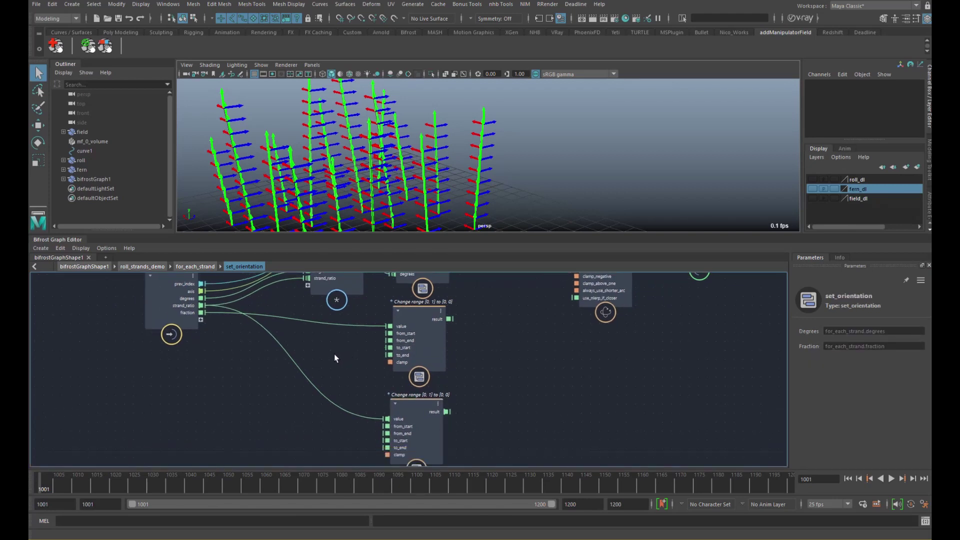
key("Tab")
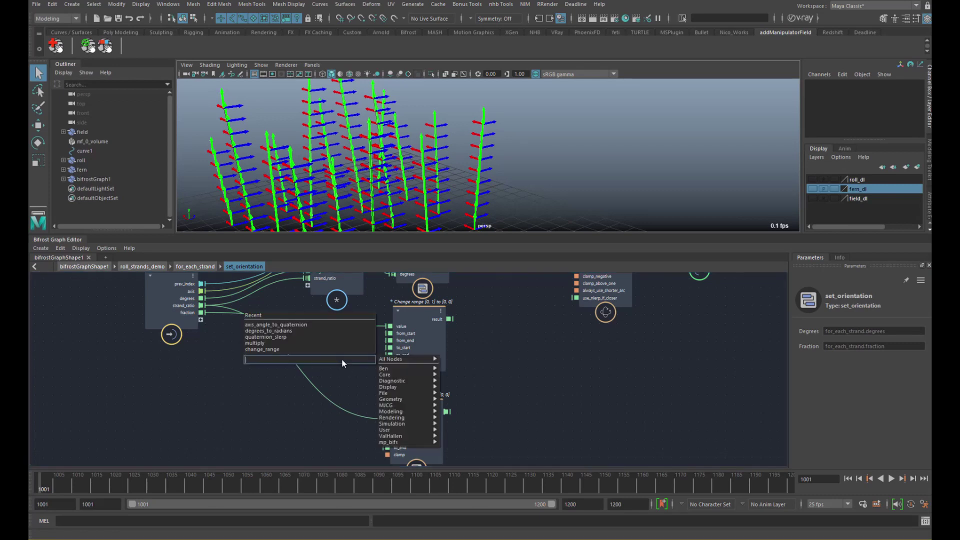
type("input")
key("Return")
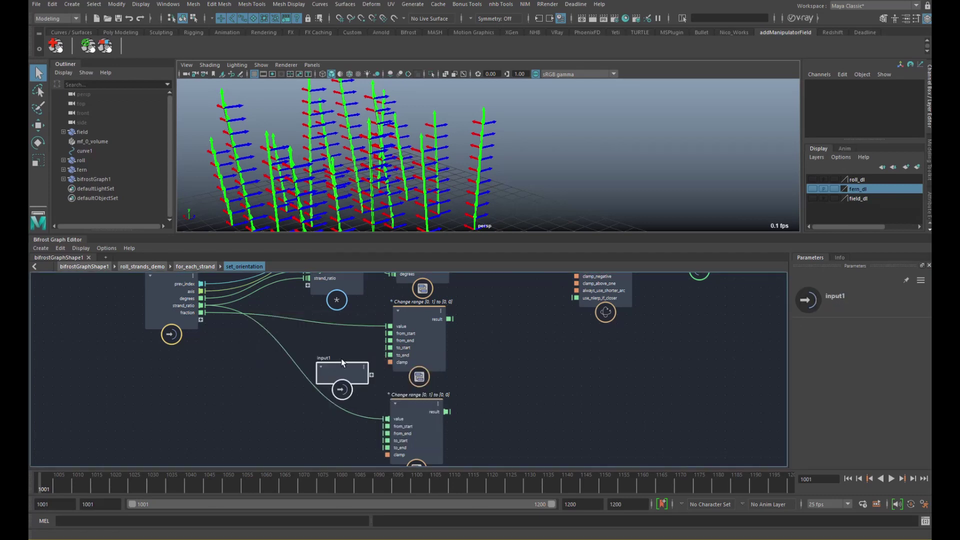
left_click_drag(365, 373, 336, 356)
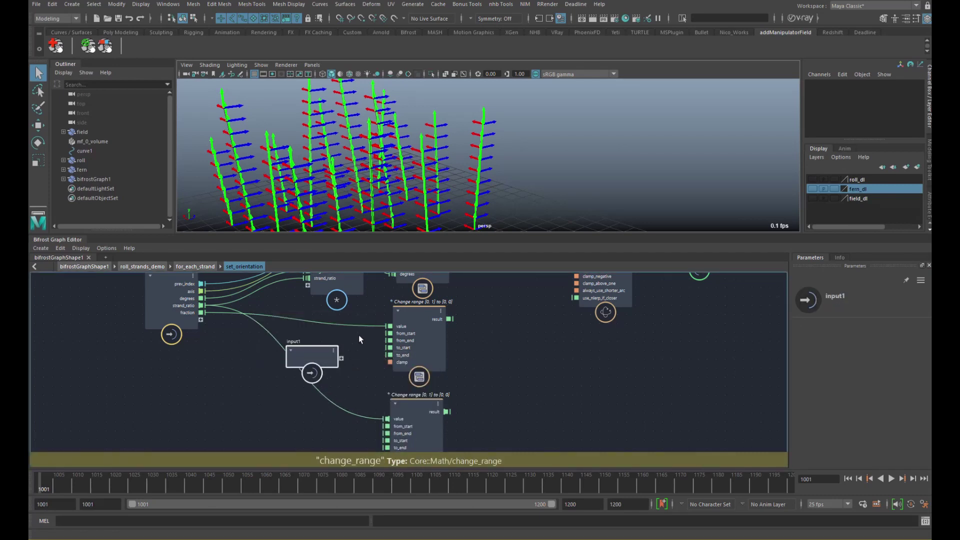
scroll(391, 334, "up", 3)
middle_click_drag(418, 355, 407, 305, "alt")
left_click_drag(293, 317, 284, 393)
middle_click_drag(284, 393, 279, 316, "alt")
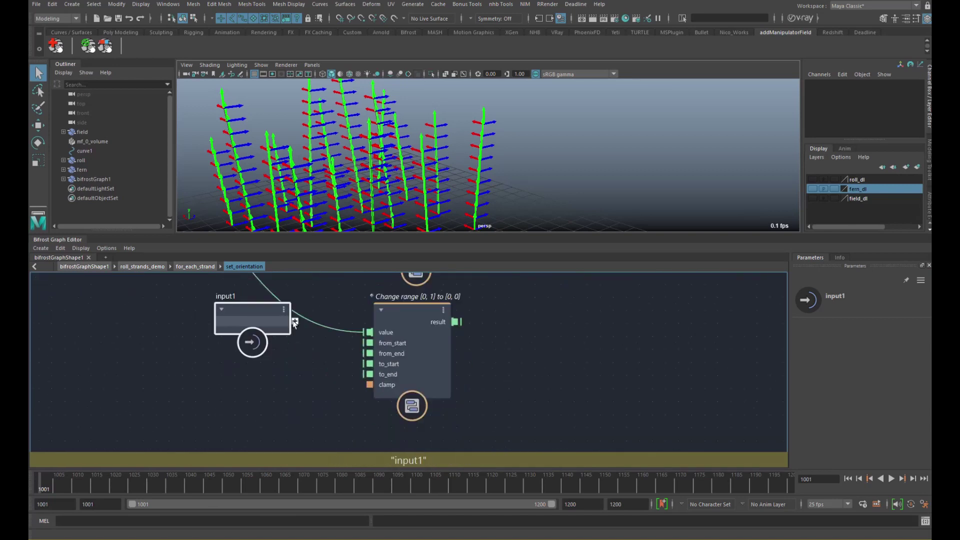
left_click_drag(252, 322, 258, 283)
middle_click_drag(285, 318, 271, 399, "alt")
left_click_drag(252, 354, 259, 318)
Expose the first change_range's to_end on the new input node and rename that port scale
left_click(373, 330)
left_click_drag(359, 320, 217, 335)
right_click(223, 331)
left_click(235, 335)
type("sc")
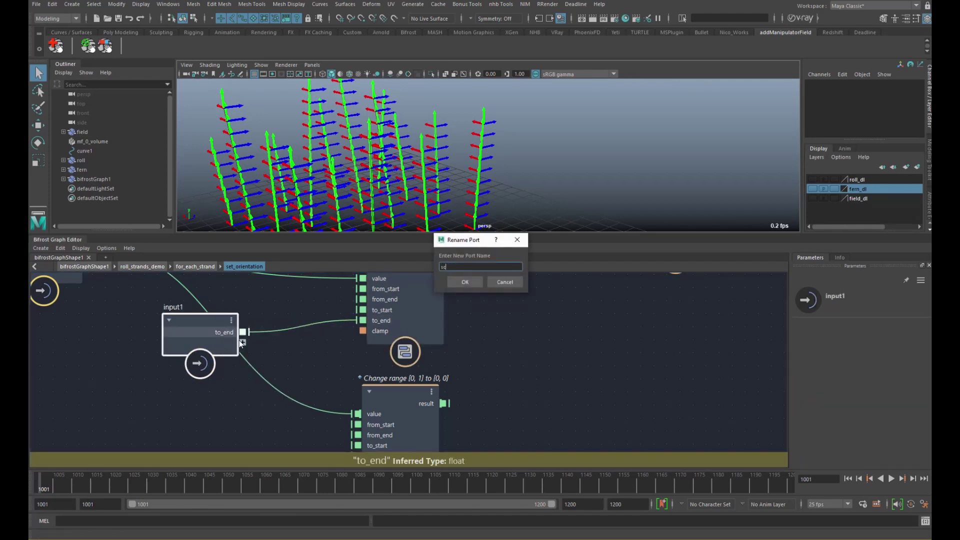
type("ale")
key("Return")
left_click_drag(213, 350, 199, 347)
middle_click_drag(317, 351, 329, 371, "alt")
left_click_drag(221, 353, 206, 384)
middle_click_drag(285, 371, 300, 309)
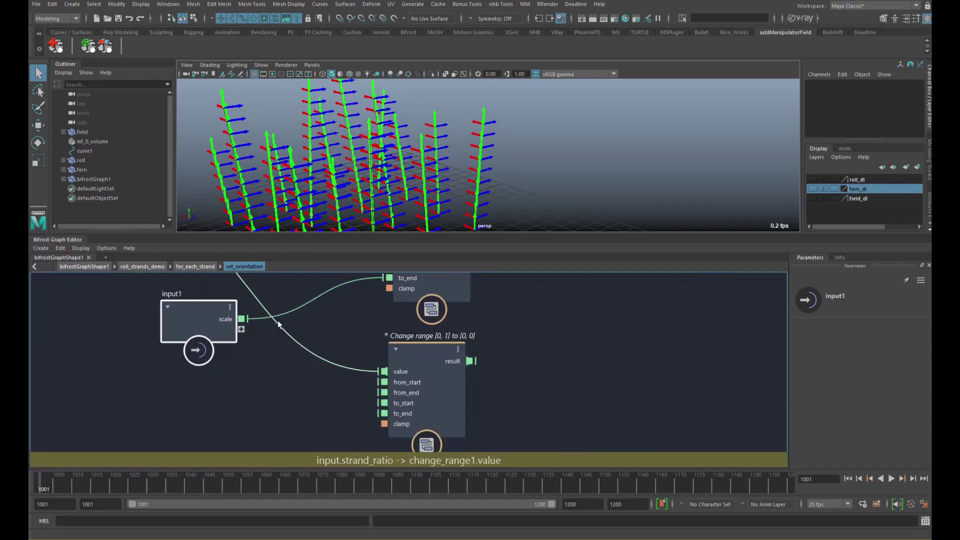
left_click(437, 293)
middle_click_drag(437, 293, 419, 328)
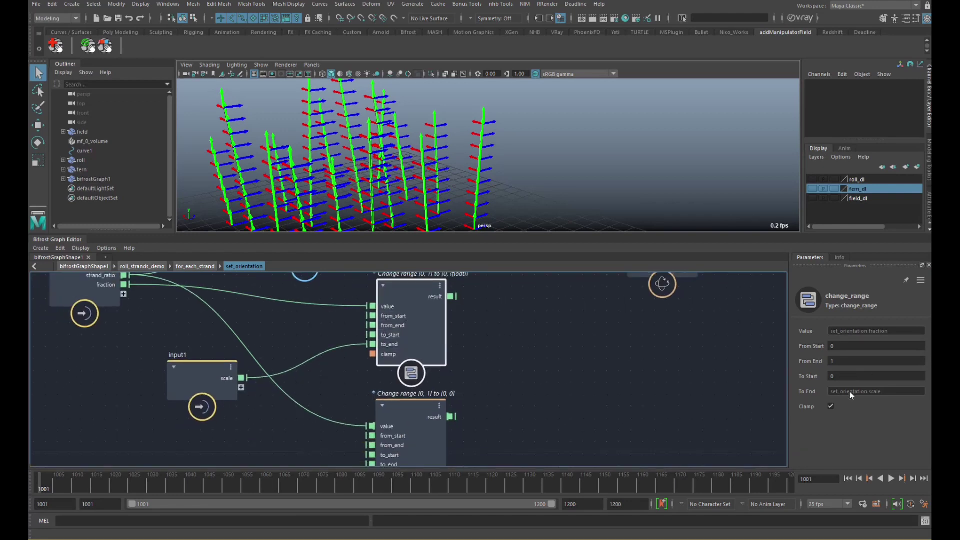
Add a negate node fed by scale and connect its negated output to change_range1's to_start
middle_click_drag(617, 414, 596, 347)
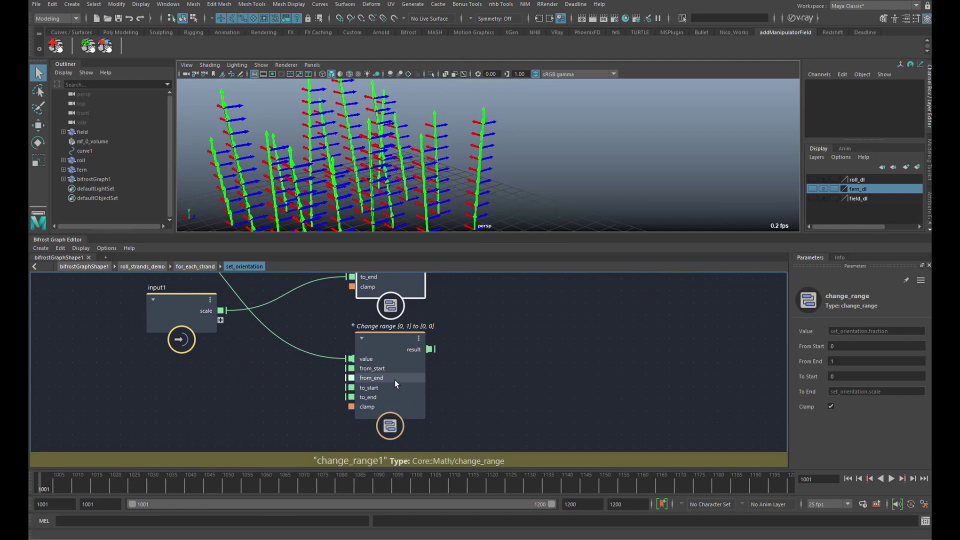
left_click(272, 370)
key("Tab")
type("negate")
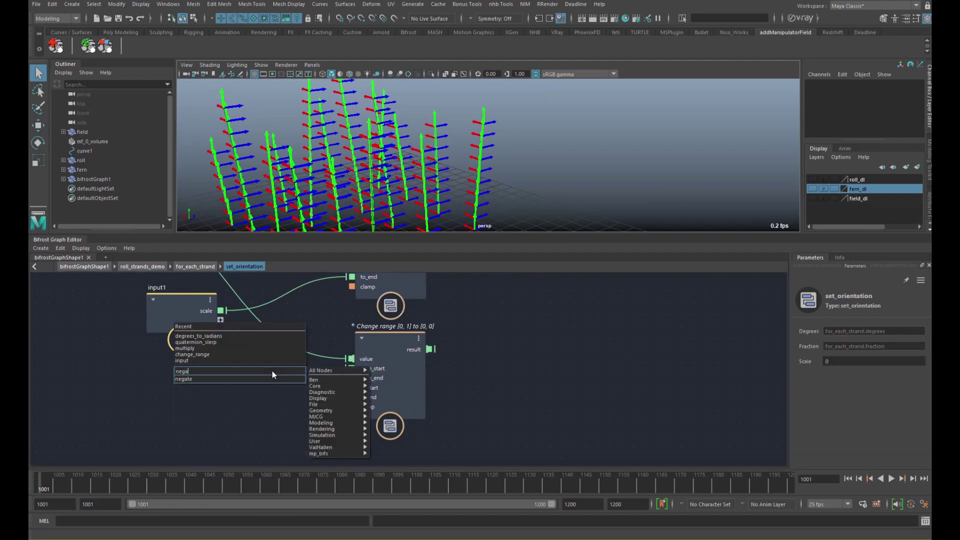
key("Return")
left_click_drag(221, 310, 233, 401)
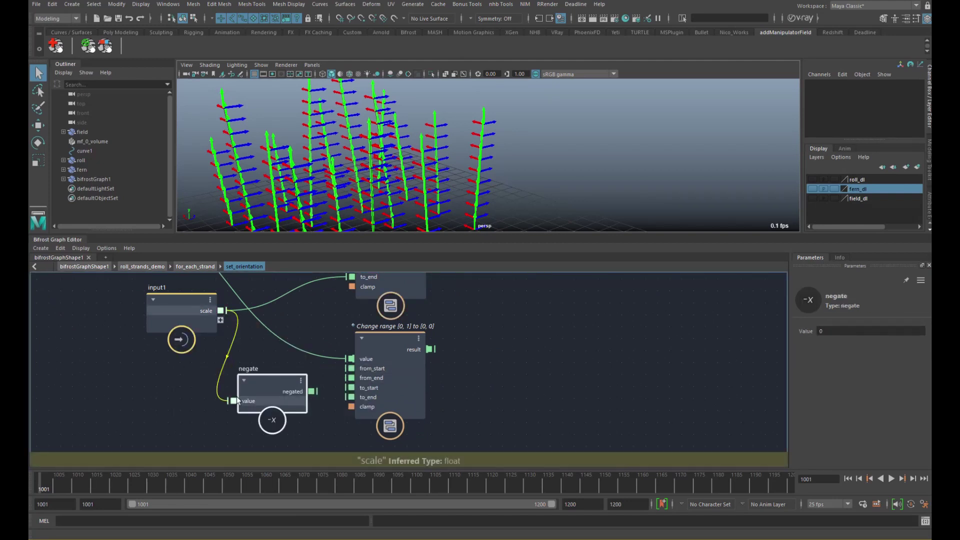
left_click_drag(392, 405, 411, 409)
left_click_drag(312, 391, 370, 391)
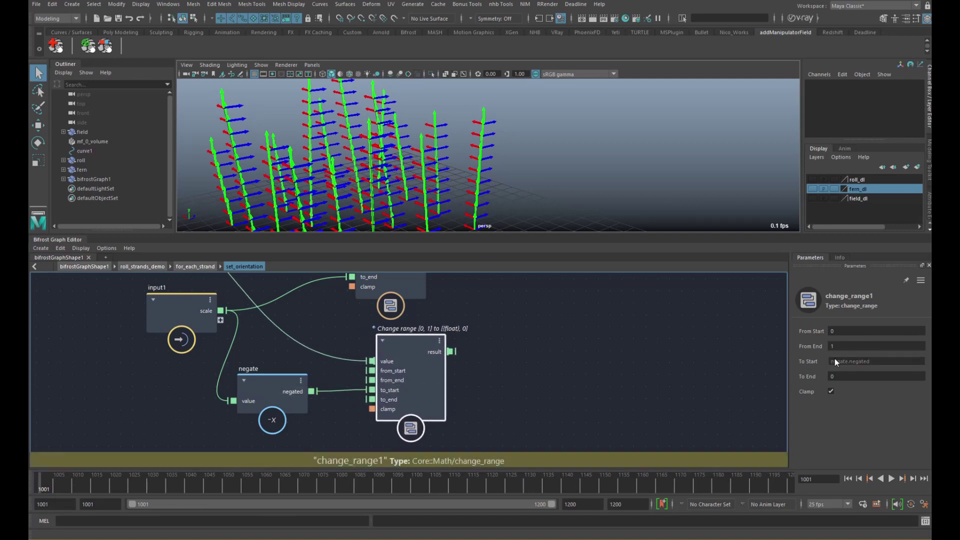
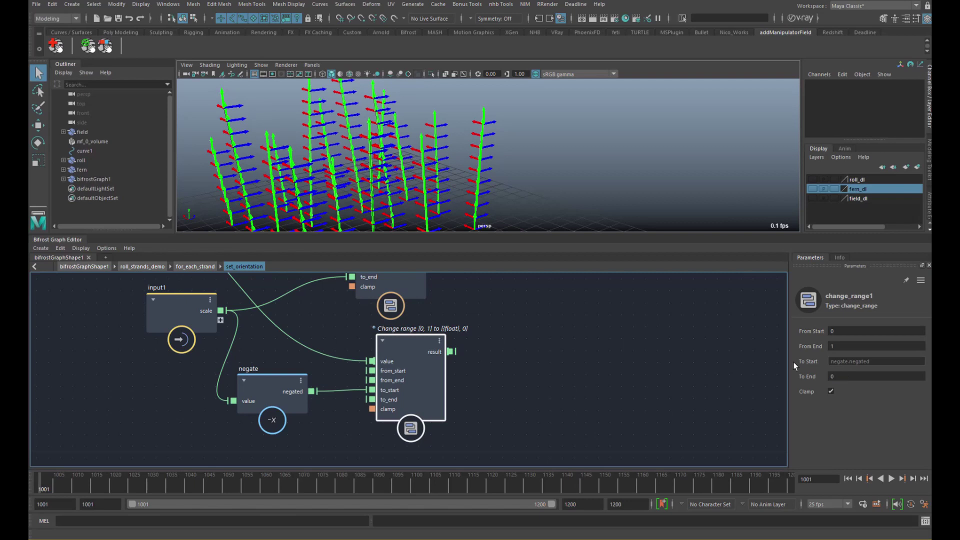
Sum both change_range results with an add node and connect its output to quaternion_slerp's fraction
middle_click_drag(543, 316, 475, 380, "alt")
scroll(476, 380, "down", 4)
left_click(440, 337)
key("Tab")
type("add")
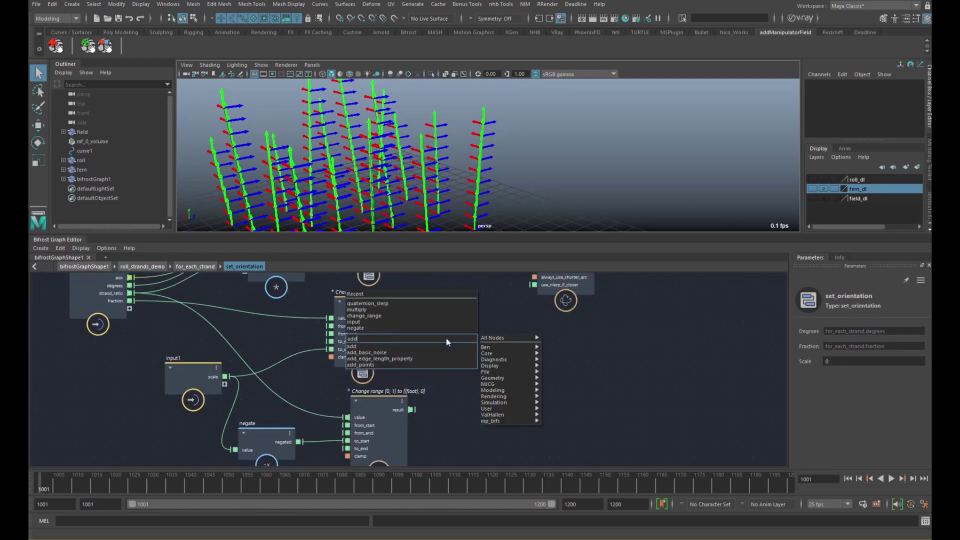
key("Return")
left_click_drag(412, 409, 461, 327)
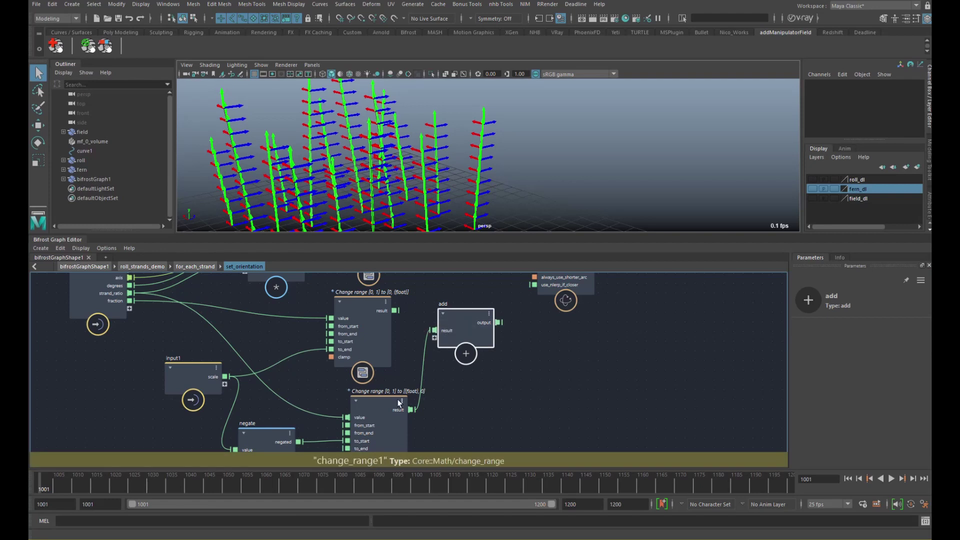
left_click_drag(399, 403, 393, 397)
left_click_drag(438, 337, 439, 337)
middle_click_drag(511, 322, 442, 401, "alt")
left_click_drag(428, 401, 463, 333)
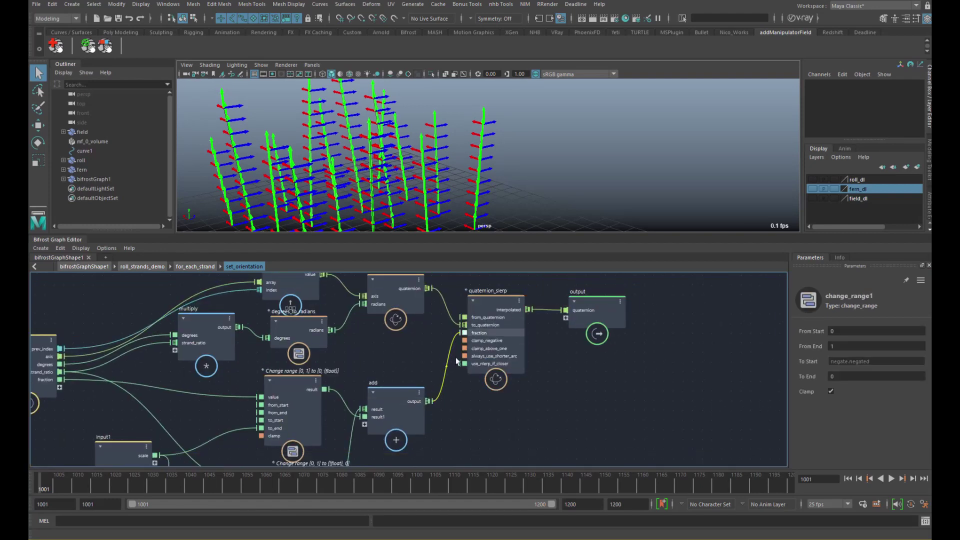
Reposition the input1 and change_range nodes to tidy the fraction network
middle_click_drag(382, 368, 456, 323, "alt")
middle_click_drag(388, 352, 439, 322, "alt")
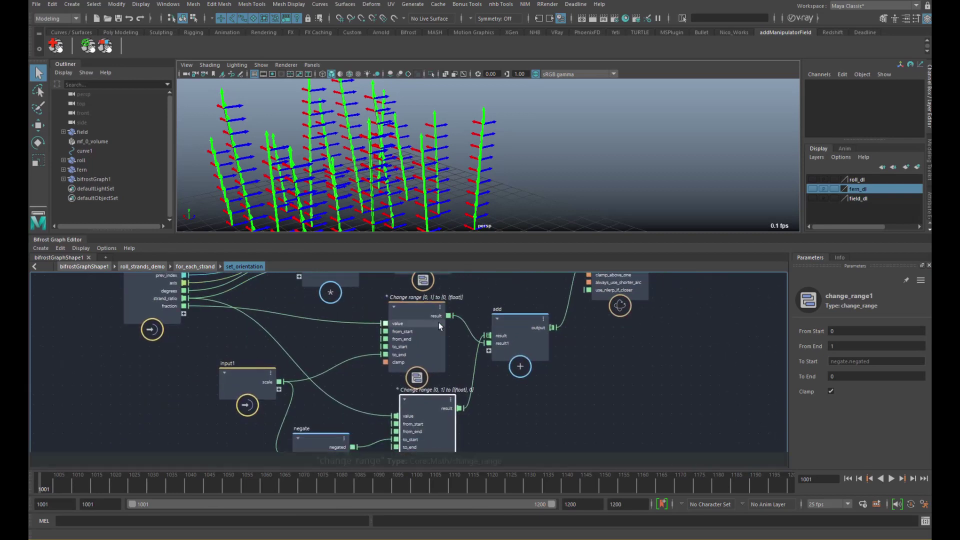
left_click_drag(257, 389, 234, 393)
middle_click_drag(279, 377, 291, 341, "alt")
left_click_drag(254, 347, 243, 350)
middle_click_drag(314, 336, 303, 370, "alt")
left_click_drag(423, 351, 435, 346)
middle_click_drag(348, 352, 344, 383, "alt")
Insert a twice_of node between input1's scale and change_range's to_end so the doubled scale drives it
right_click_drag(323, 380, 290, 375, "alt")
left_click(320, 380)
key("Tab")
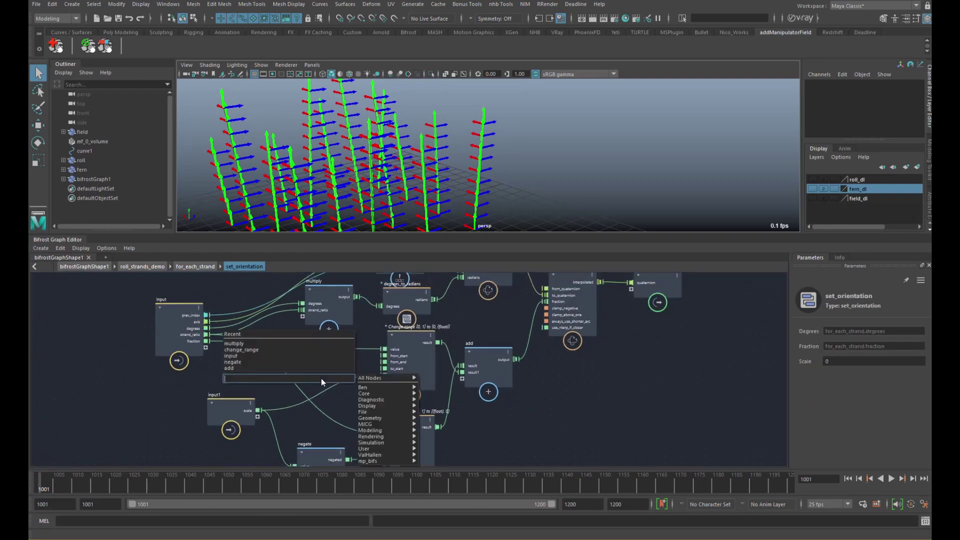
type("twi")
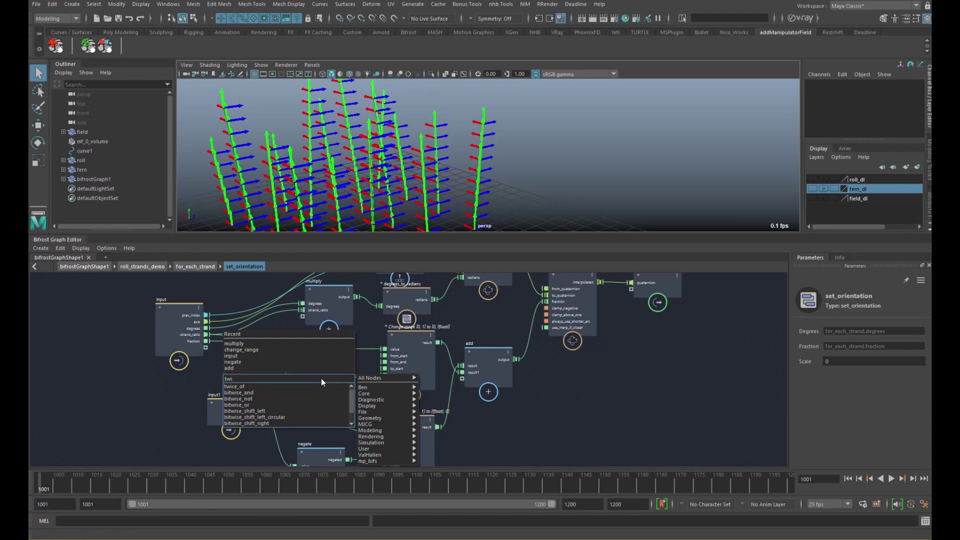
key("Return")
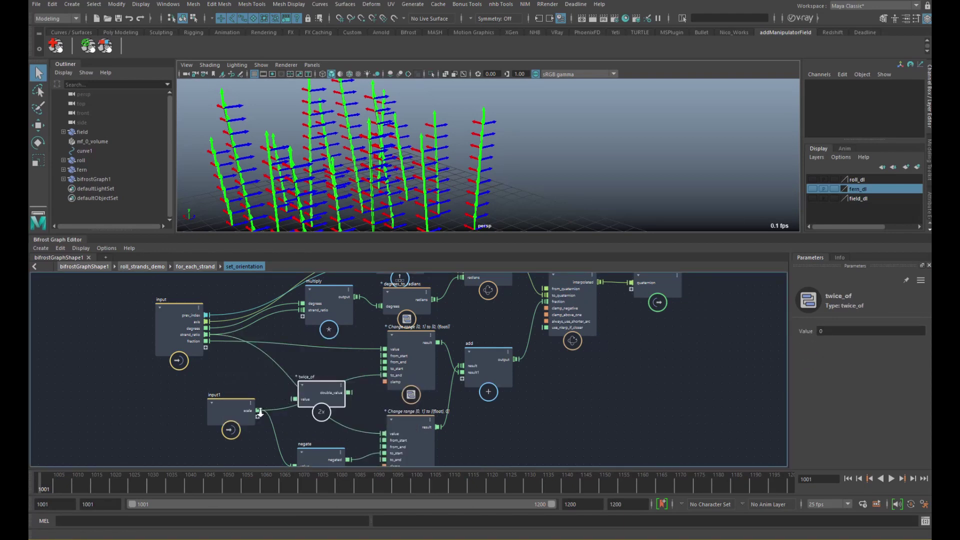
scroll(259, 412, "up", 1)
left_click_drag(255, 413, 348, 386)
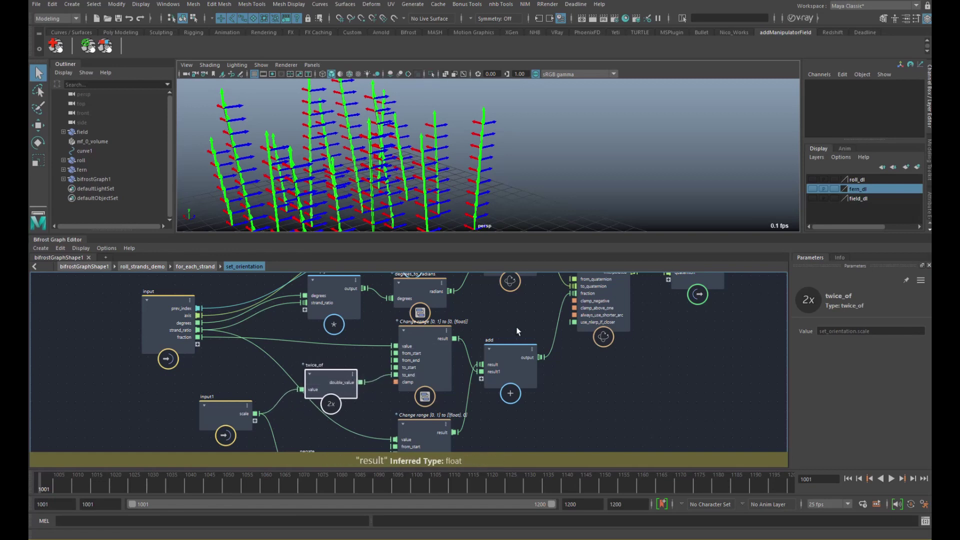
Move the main input node farther away from the rest of the set_orientation network
middle_click_drag(510, 328, 459, 367, "alt")
left_click_drag(108, 369, 58, 358)
middle_click_drag(328, 342, 356, 353, "alt")
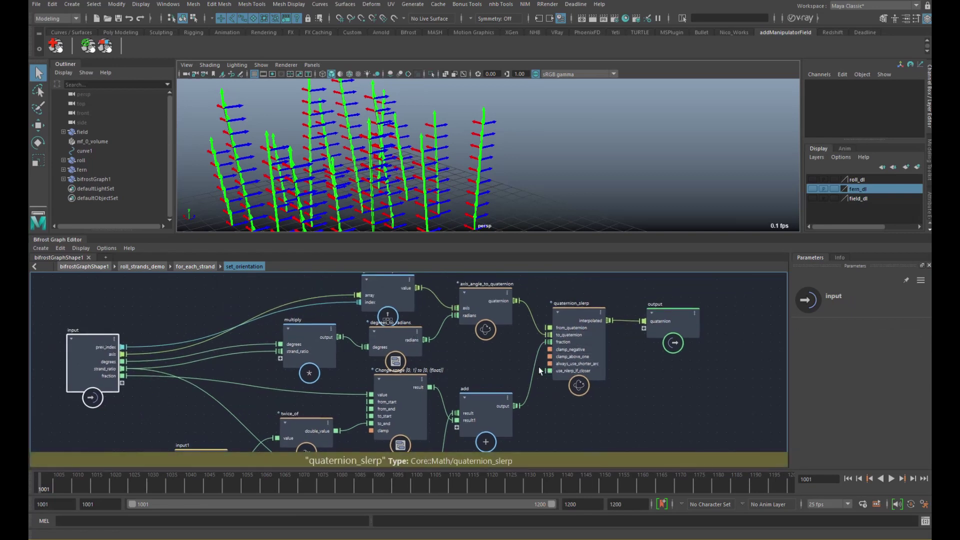
middle_click_drag(489, 356, 494, 333)
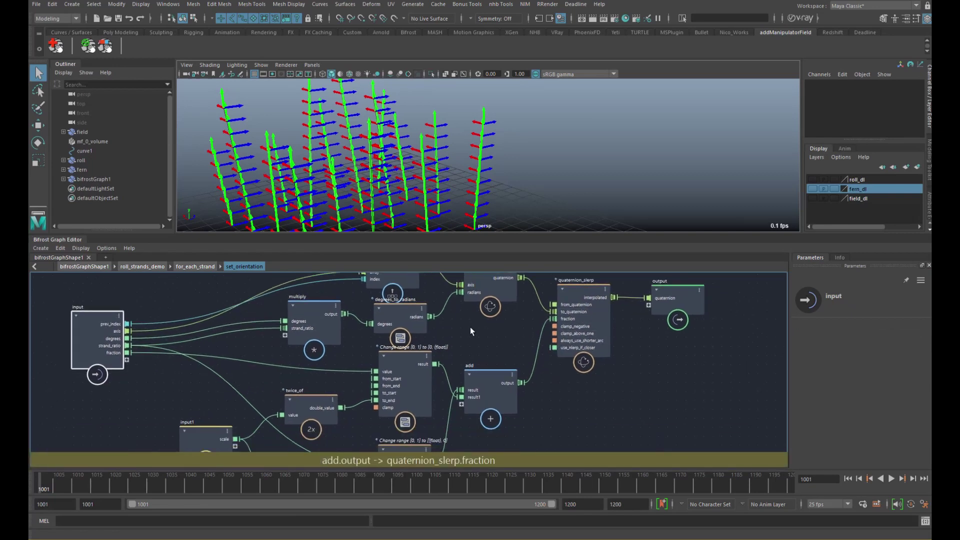
Expose the scale port on the input nodes of for_each_strand and roll_strands_demo so it reaches the top-level graph
left_click(195, 266)
scroll(410, 368, "up", 3)
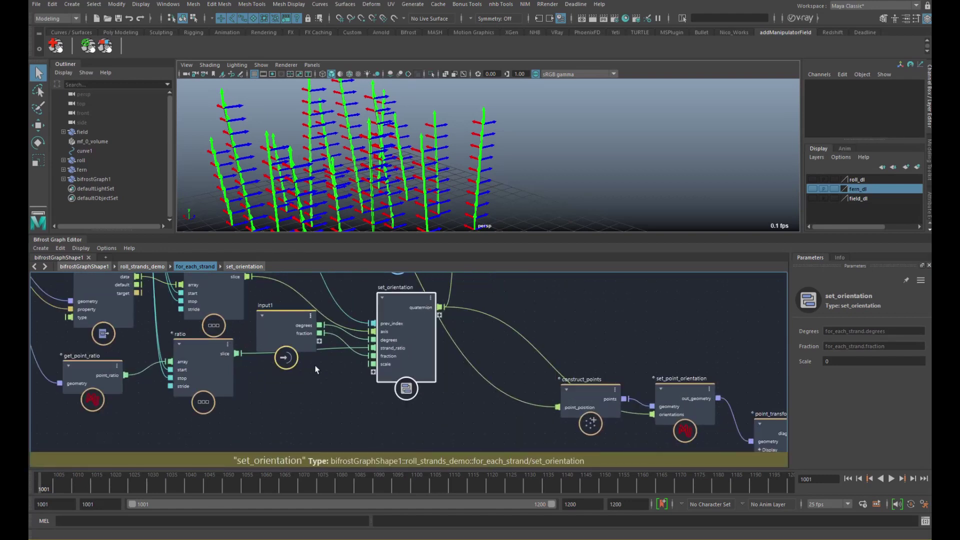
left_click(282, 357)
left_click_drag(372, 364, 317, 372)
left_click(149, 266)
middle_click_drag(390, 383, 374, 375)
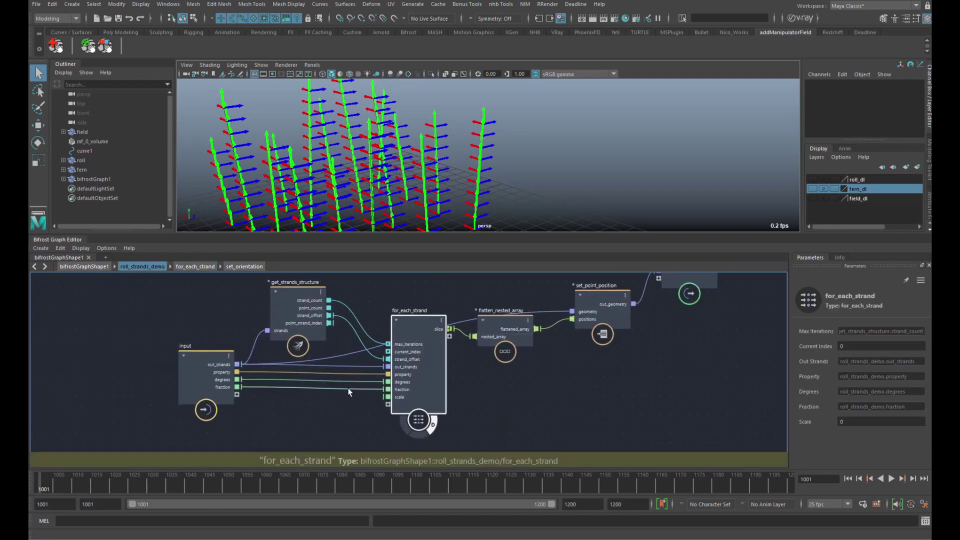
left_click_drag(388, 397, 237, 395)
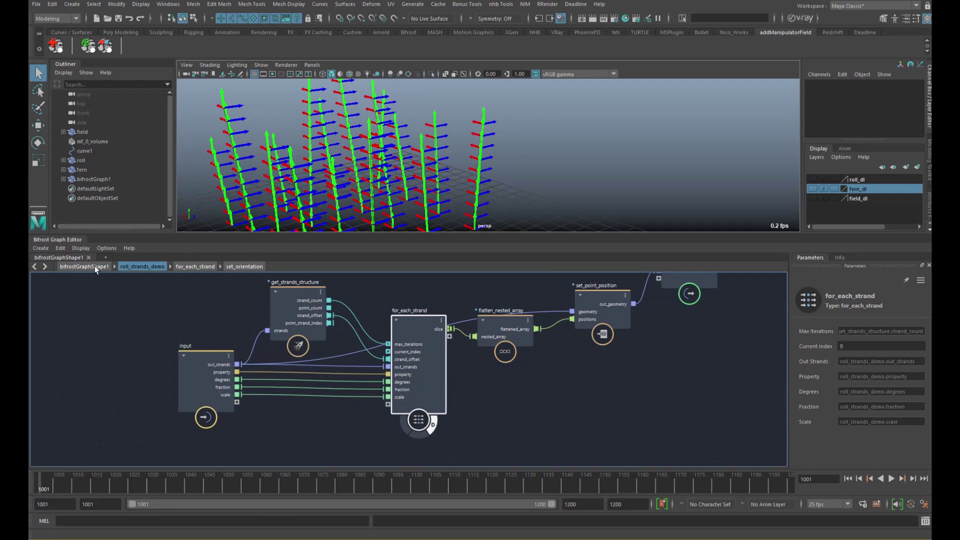
Return to the top-level bifrostGraphShape1 graph and set roll_strands_demo's scale to 1
key("u")
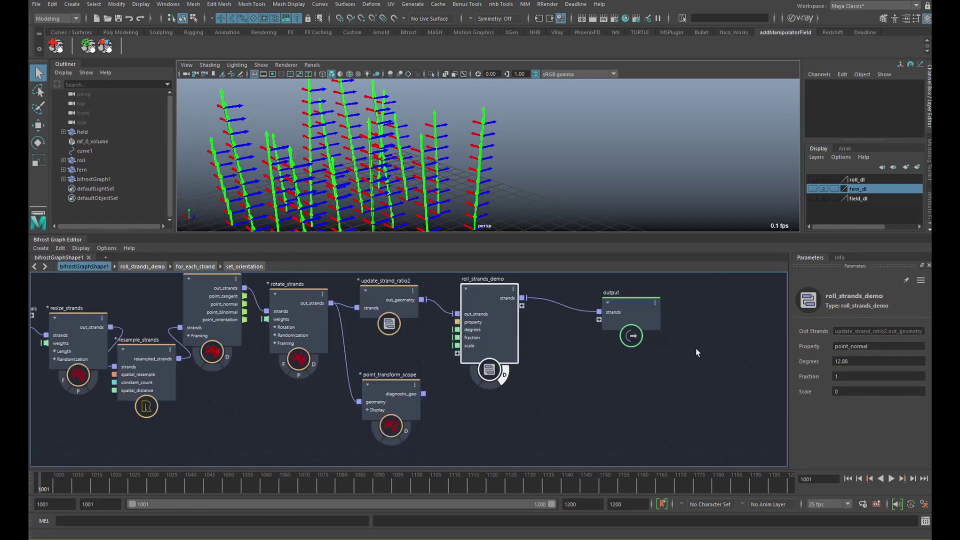
left_click(846, 390)
type("1")
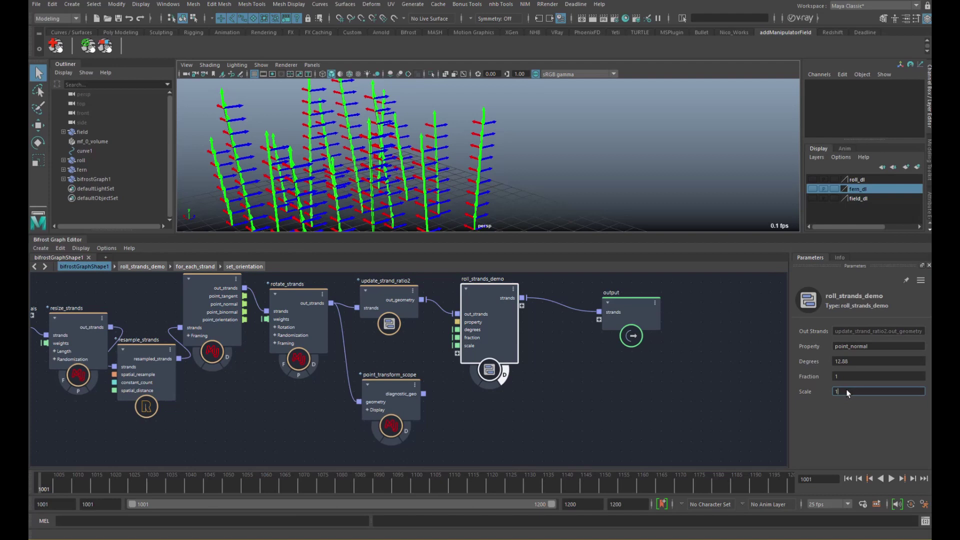
key("Return")
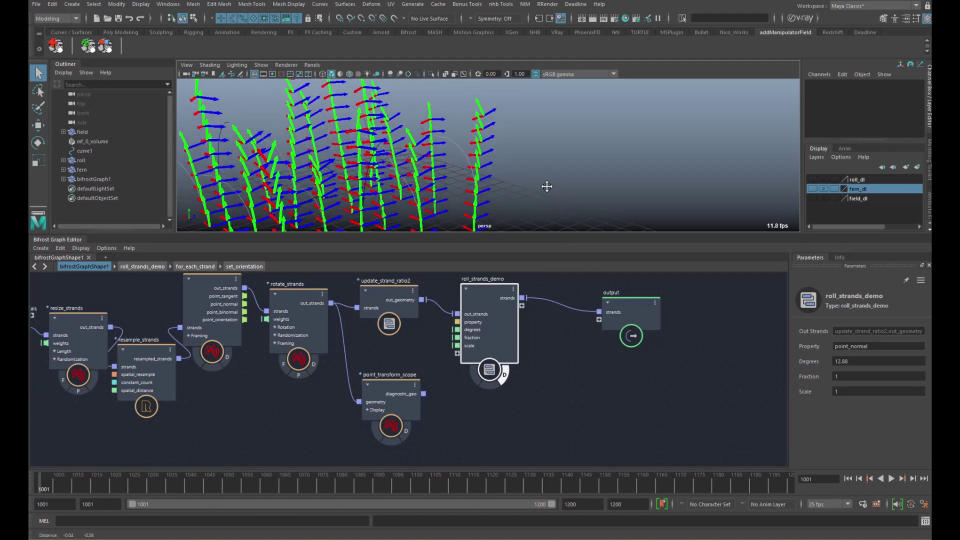
Scrub roll_strands_demo's fraction back and forth between about 0 and 1 to test the strand roll
left_click_drag(810, 378, 716, 391)
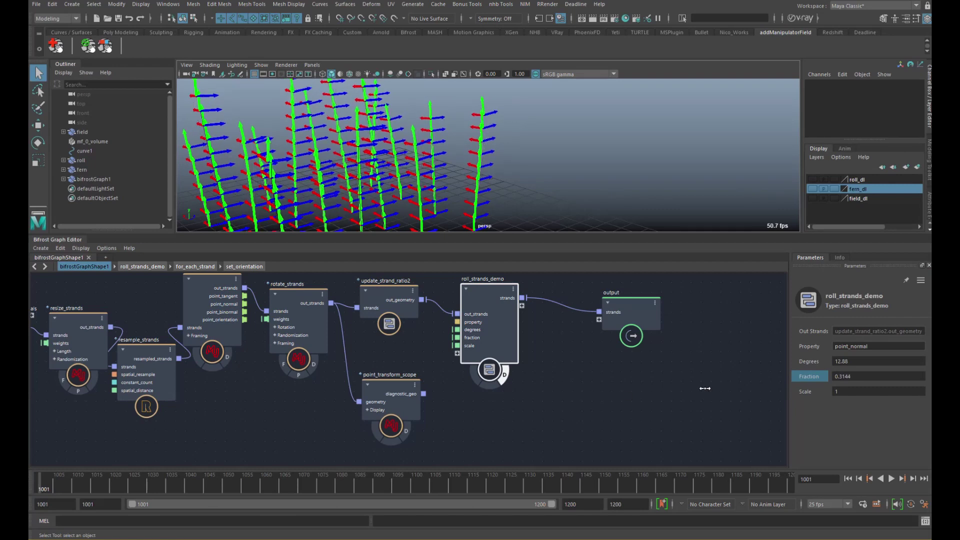
left_click_drag(850, 378, 575, 399)
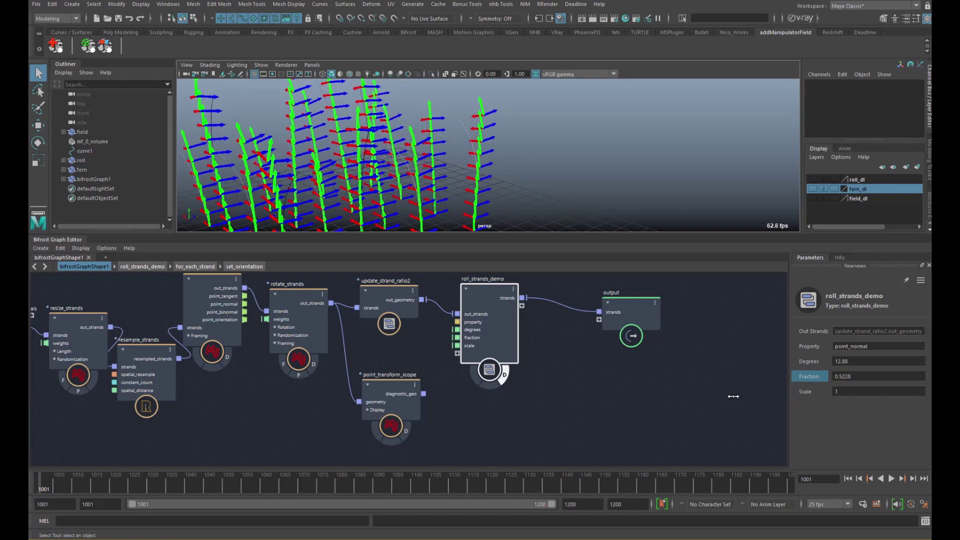
left_click_drag(778, 391, 618, 403)
left_click_drag(838, 392, 526, 413)
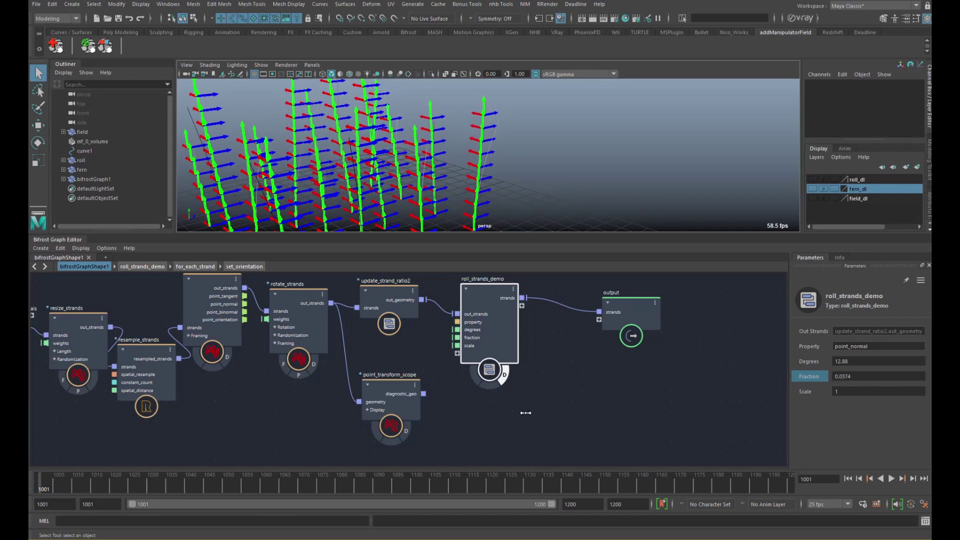
Set roll_strands_demo's degrees to 54.71, its fraction to 0.6178 and its scale to 1
left_click_drag(684, 383, 651, 390)
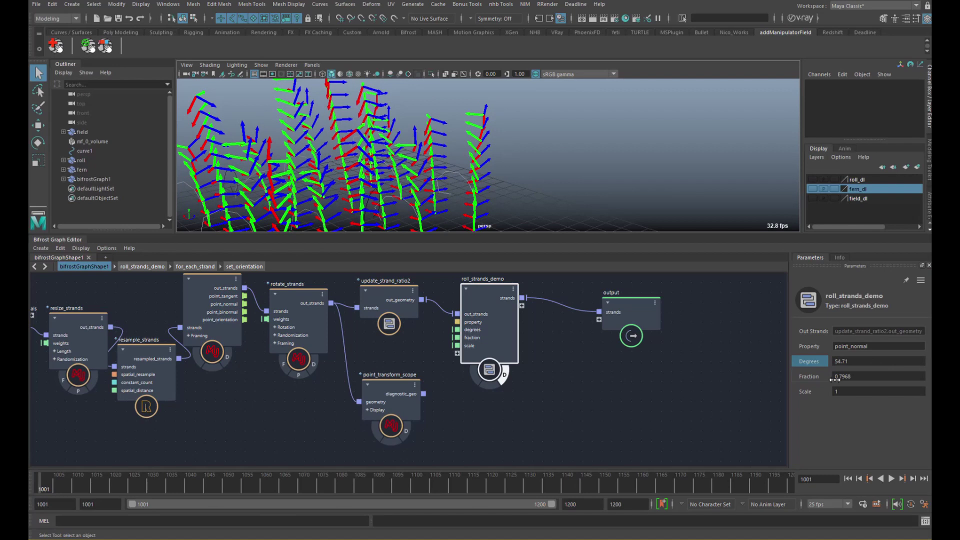
left_click_drag(835, 380, 770, 382)
mouse_move(843, 376)
left_mouse_down()
mouse_move(773, 379)
mouse_move(909, 384)
mouse_move(901, 393)
mouse_move(847, 393)
left_mouse_up()
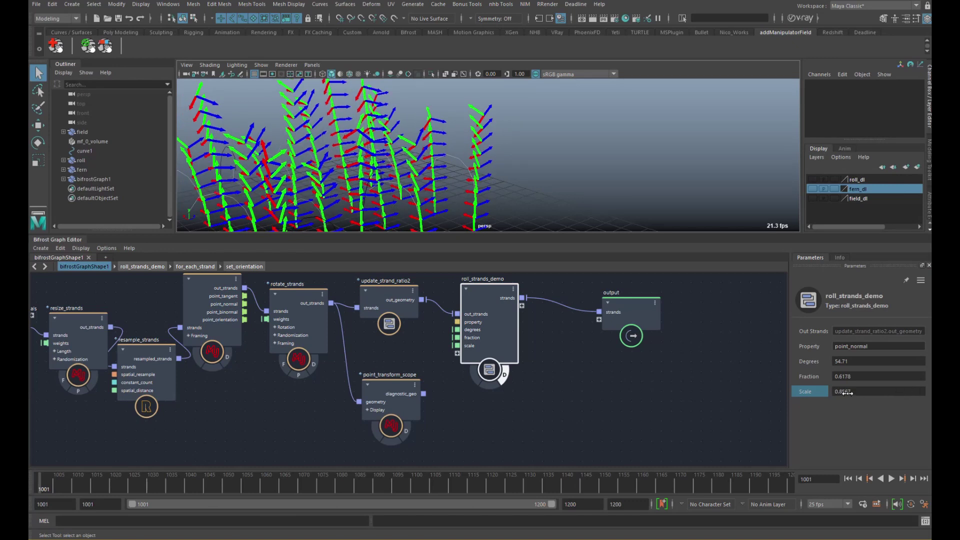
type("1")
key("Return")
Open the set_orientation compound and move its input node farther from the multiply node to make room
middle_click_drag(427, 356, 436, 363)
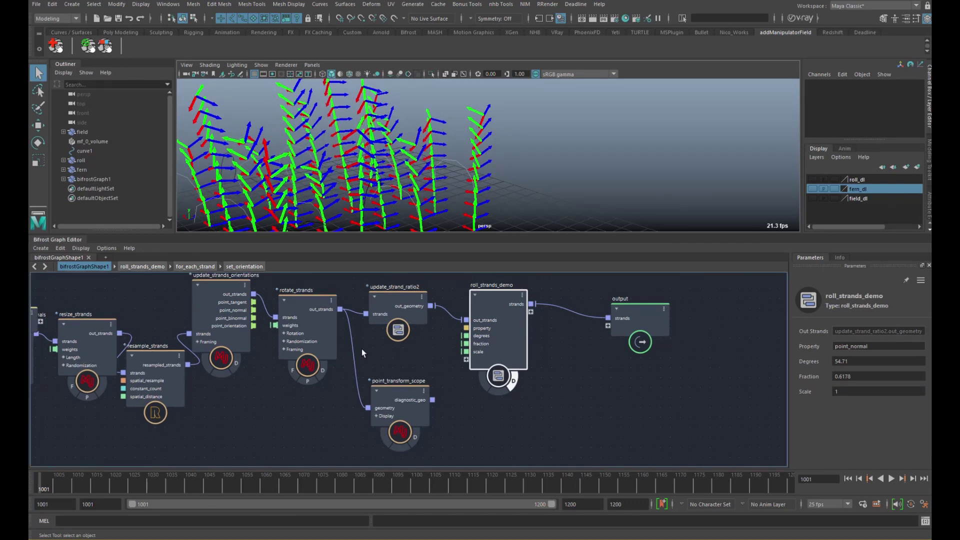
left_click(244, 266)
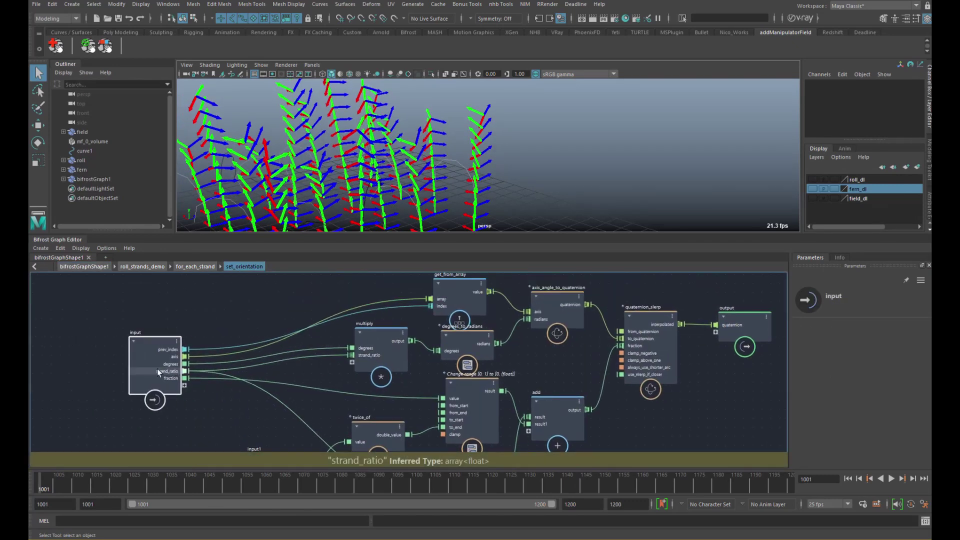
middle_click_drag(277, 358, 250, 362)
left_click_drag(365, 354, 306, 364)
left_click_drag(86, 364, 56, 363)
left_click(300, 367)
left_click_drag(300, 364, 349, 357)
Reposition the get_from_array, multiply and degrees_to_radians nodes farther above the change_range network
left_click_drag(432, 315, 403, 304)
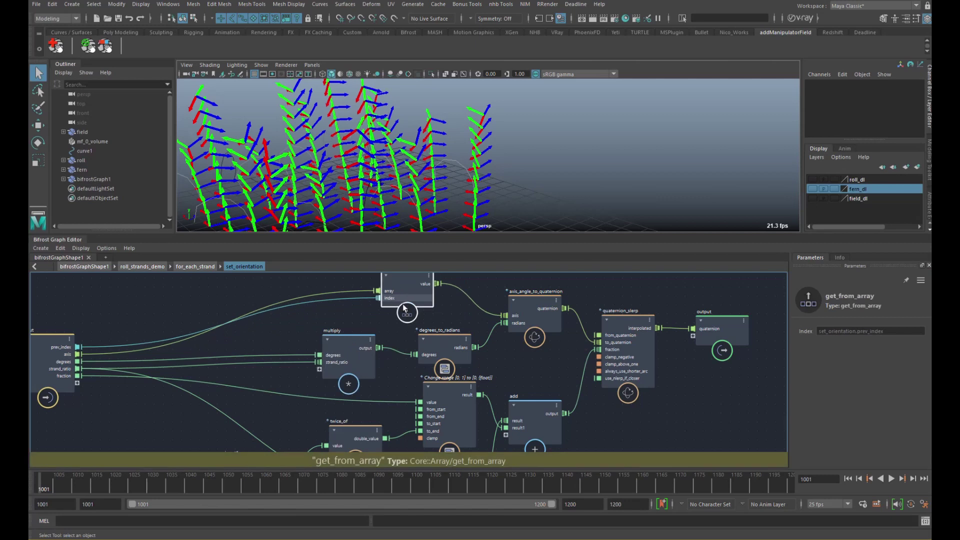
left_click_drag(433, 345, 427, 333)
left_click_drag(353, 350, 343, 336)
left_click_drag(412, 293, 404, 283)
left_click_drag(436, 335, 422, 327)
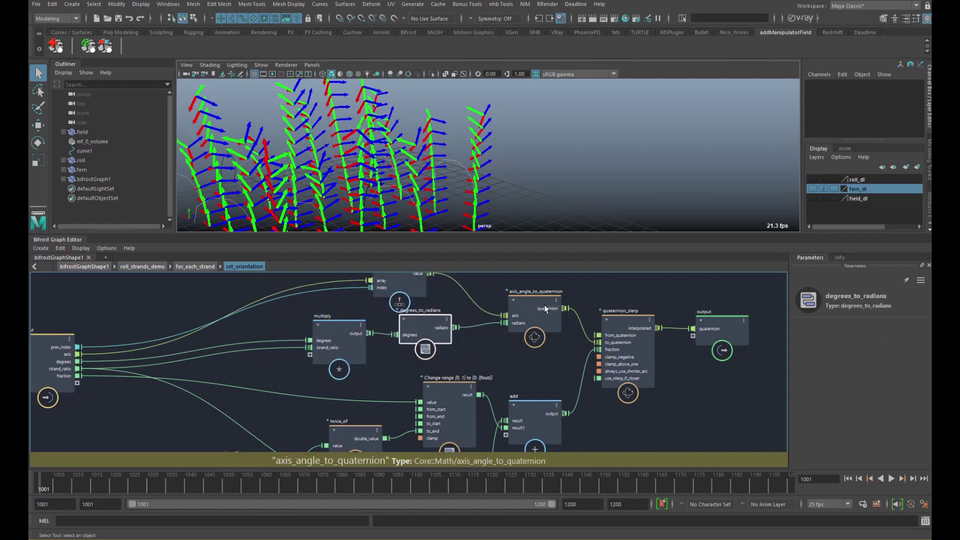
Insert an exponential node between the input's strand_ratio and the multiply node's strand_ratio
middle_click_drag(326, 341, 399, 329)
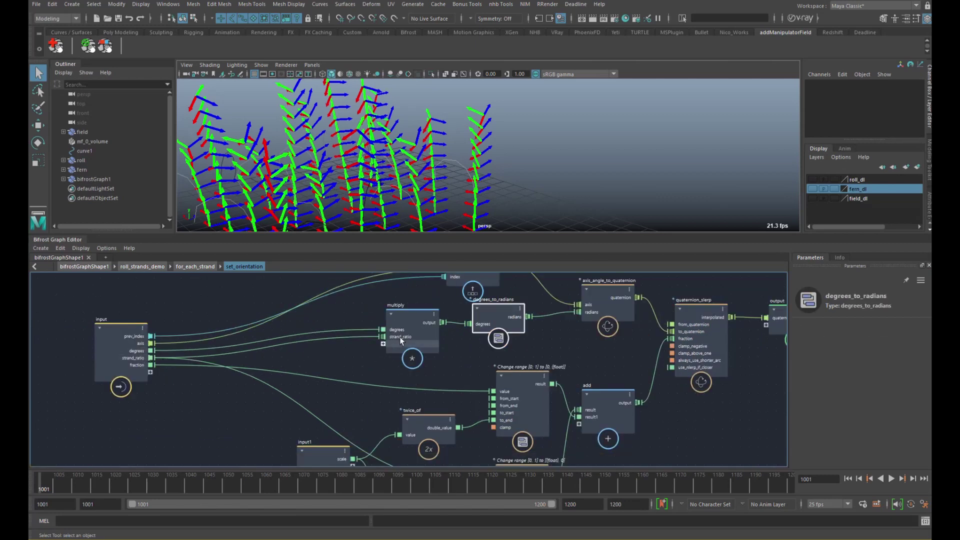
left_click_drag(382, 341, 383, 338)
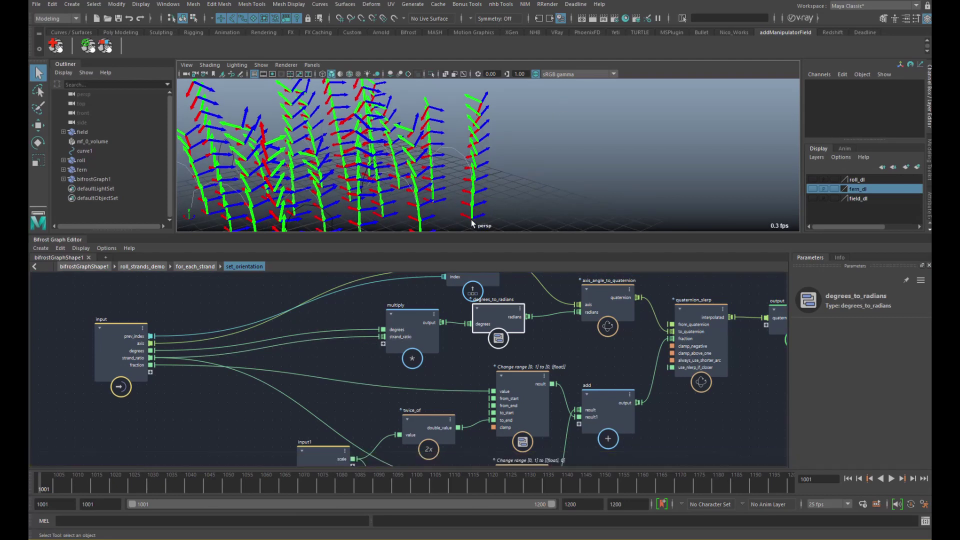
left_click(278, 356)
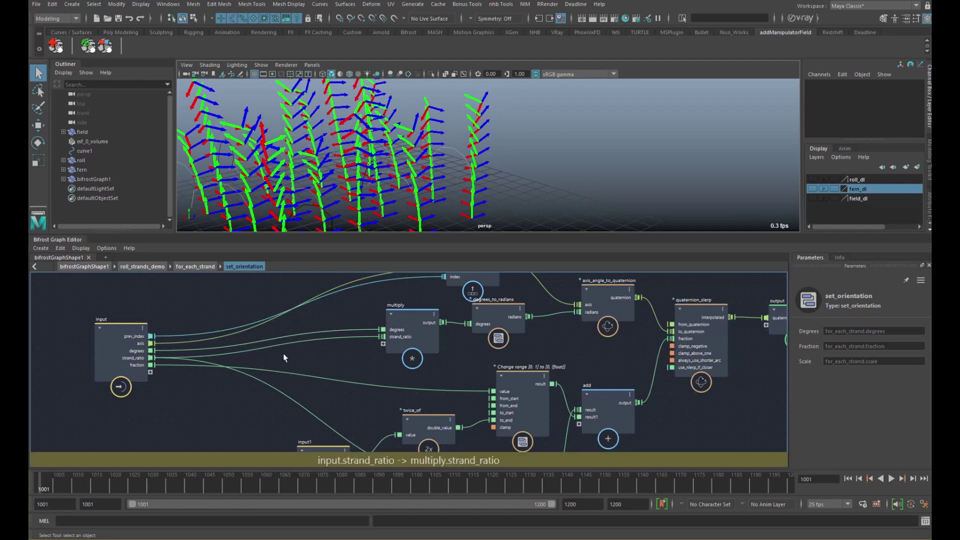
key("Tab")
type("expo")
key("Down")
key("Return")
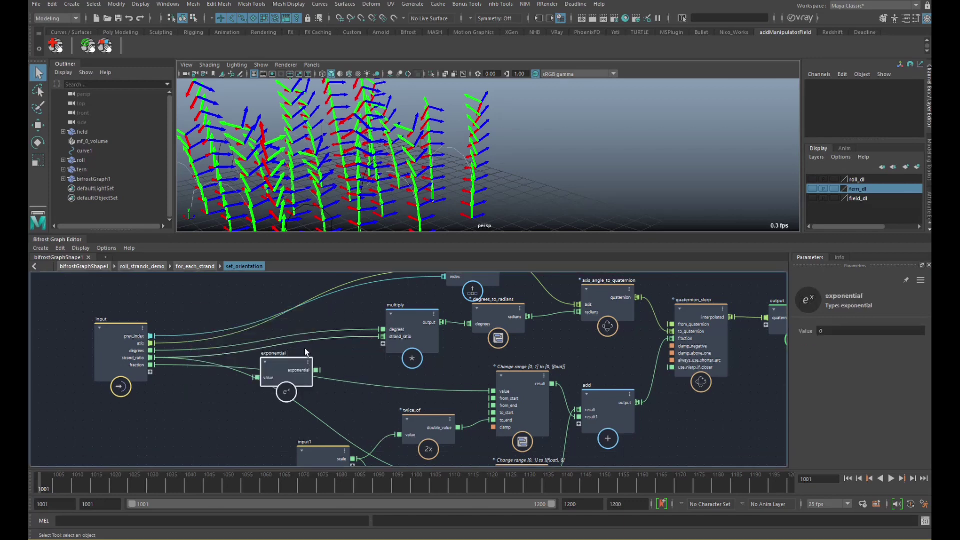
left_click_drag(272, 365, 283, 345)
left_click_drag(224, 357, 285, 350)
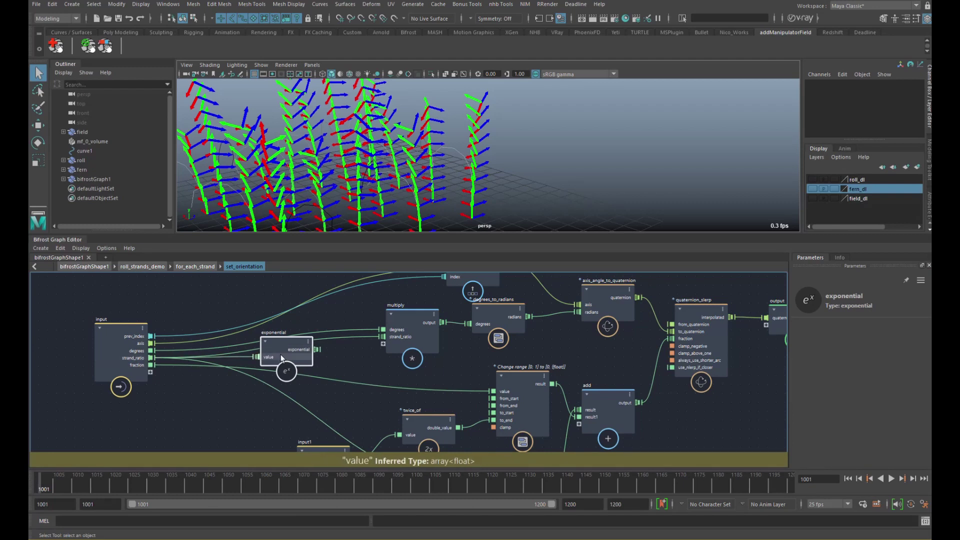
left_click_drag(292, 343, 270, 336)
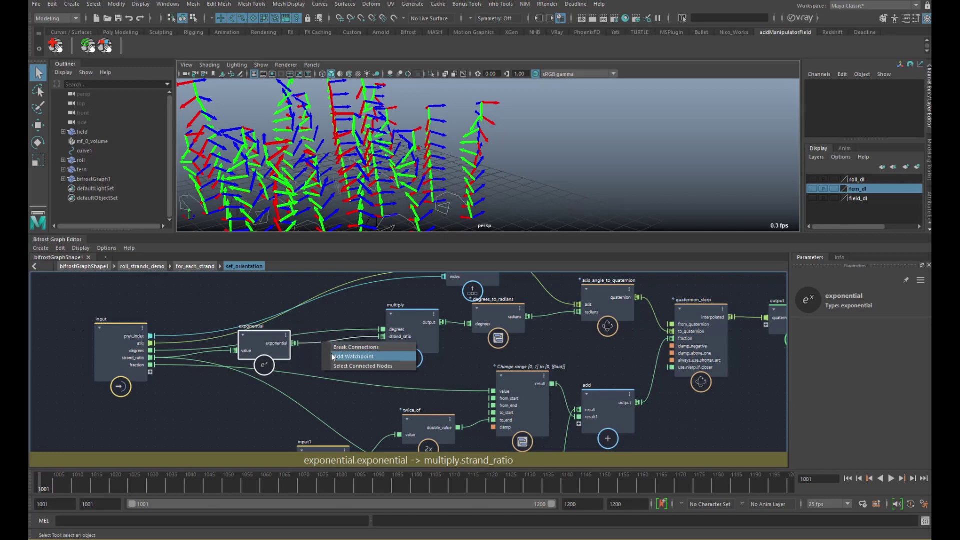
Add a watchpoint on the connection from exponential to multiply and inspect its value range
left_click_drag(338, 340, 317, 343)
left_click_drag(387, 352, 393, 344)
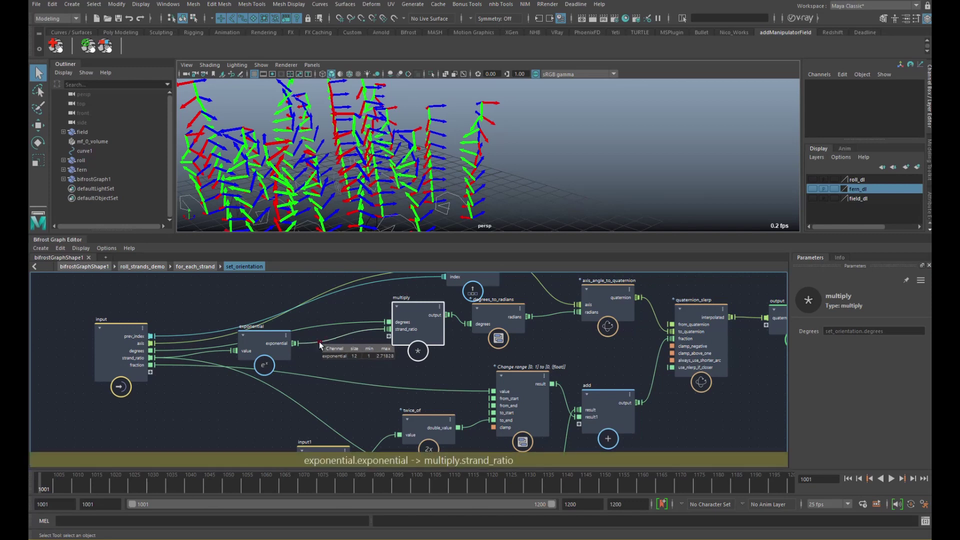
left_click_drag(280, 346, 307, 345)
Reposition the quaternion_slerp and output nodes and move the scale, change_range and add group farther from them
middle_click_drag(334, 350, 253, 322, "alt")
scroll(265, 337, "down", 1)
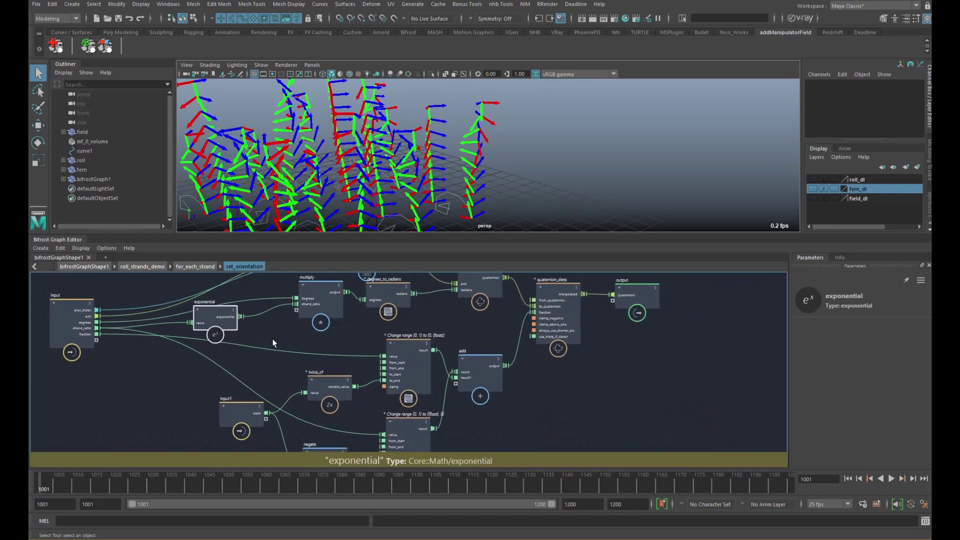
middle_click_drag(420, 327, 352, 342, "alt")
left_click_drag(491, 340, 507, 327)
left_click_drag(554, 311, 583, 304)
left_click_drag(495, 330, 514, 337)
middle_click_drag(401, 354, 387, 305, "alt")
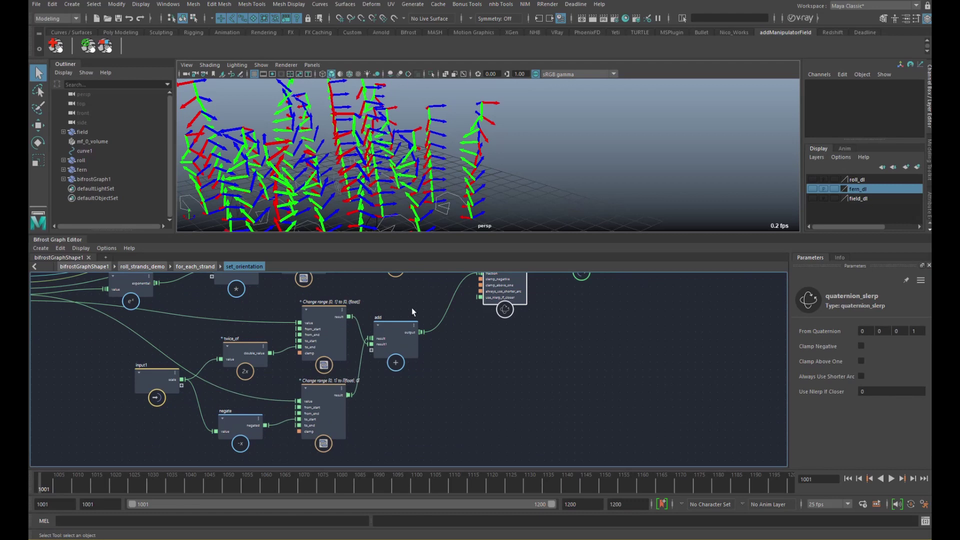
left_click_drag(208, 448, 210, 446)
Add a watchpoint on the connection from add's output to quaternion_slerp's fraction and inspect its value range
scroll(422, 325, "up", 4)
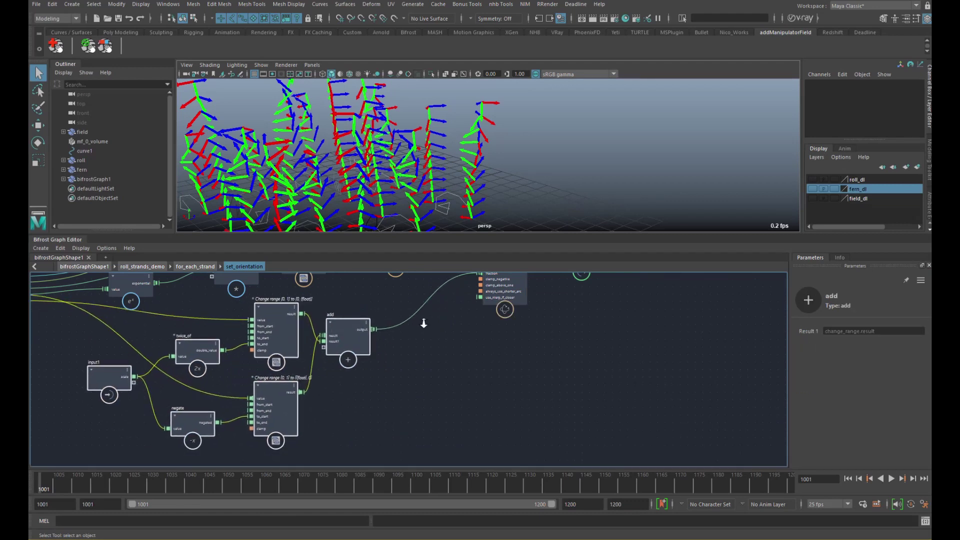
left_click(474, 335)
right_click(444, 311)
left_click(443, 319)
right_click(444, 315)
left_click(452, 329)
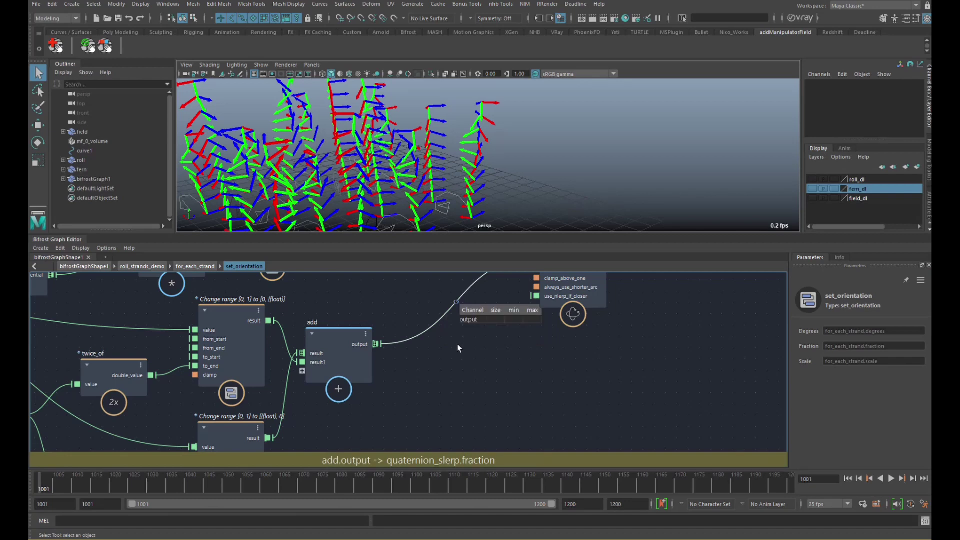
middle_click_drag(389, 369, 323, 393, "alt")
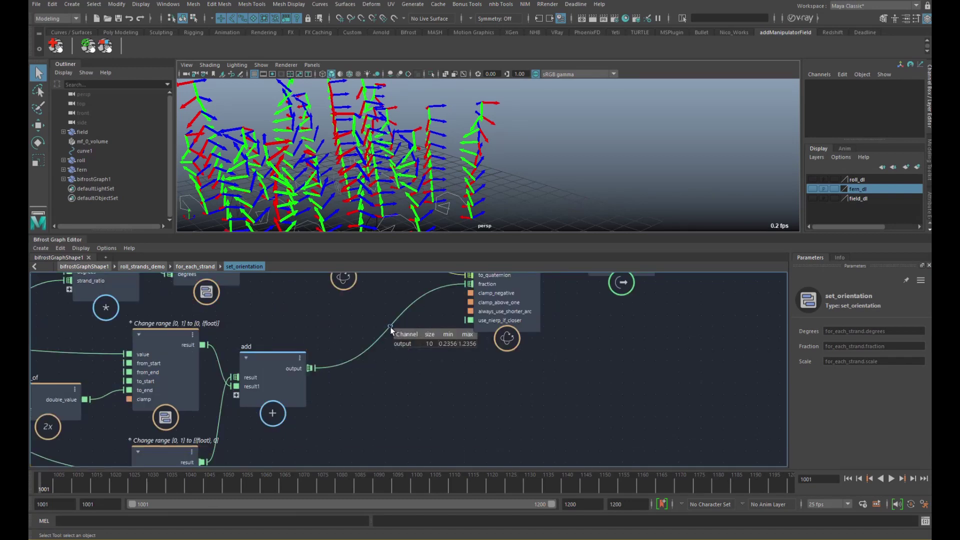
Select the quaternion_slerp node and enable its Clamp Negative option
scroll(397, 336, "down", 2)
left_click_drag(483, 323, 490, 330)
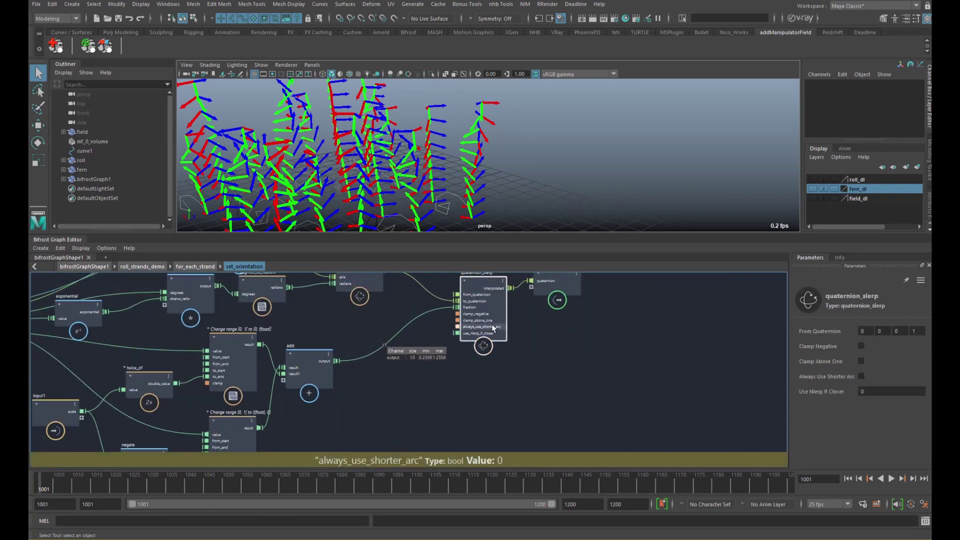
left_click(861, 345)
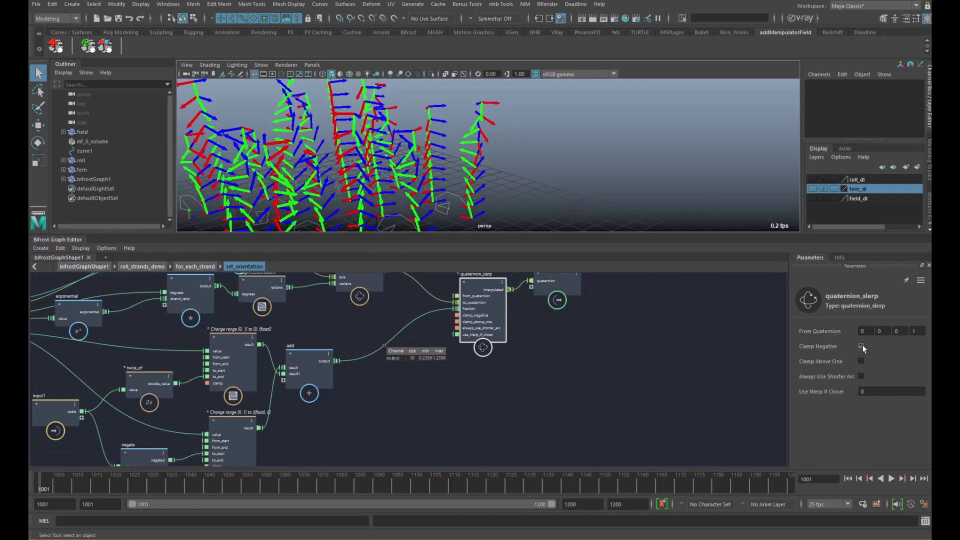
Enable the Clamp Above One option on the quaternion_slerp node
left_click(861, 361)
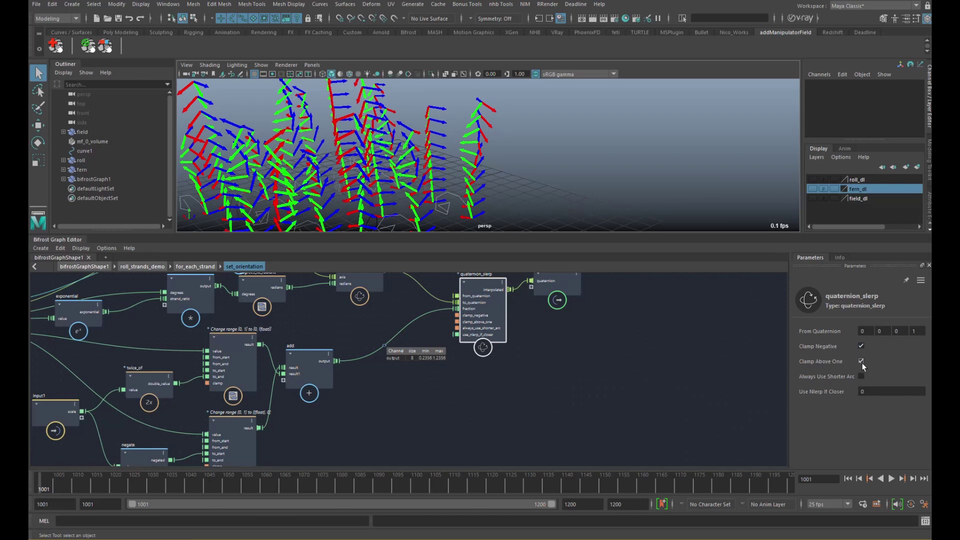
middle_click_drag(476, 367, 537, 399, "alt")
mouse_move(452, 399)
middle_mouse_down("alt")
mouse_move(521, 377)
mouse_move(490, 376)
mouse_move(493, 387)
middle_mouse_up("alt")
scroll(472, 403, "down", 1)
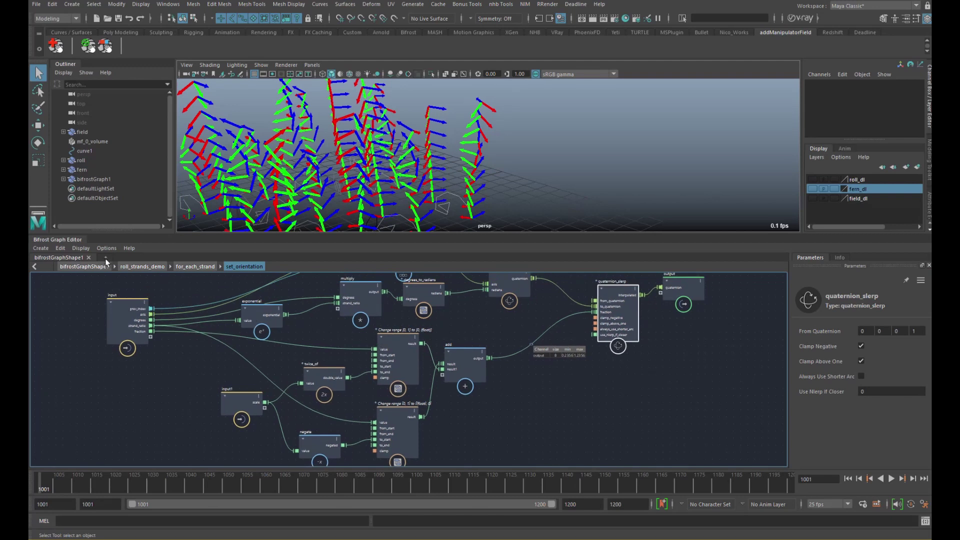
In the top-level graph, turn off roll_strands_demo's diagnostic display and set resample_strands' Spatial Distance to about 0.1062
left_click(84, 266)
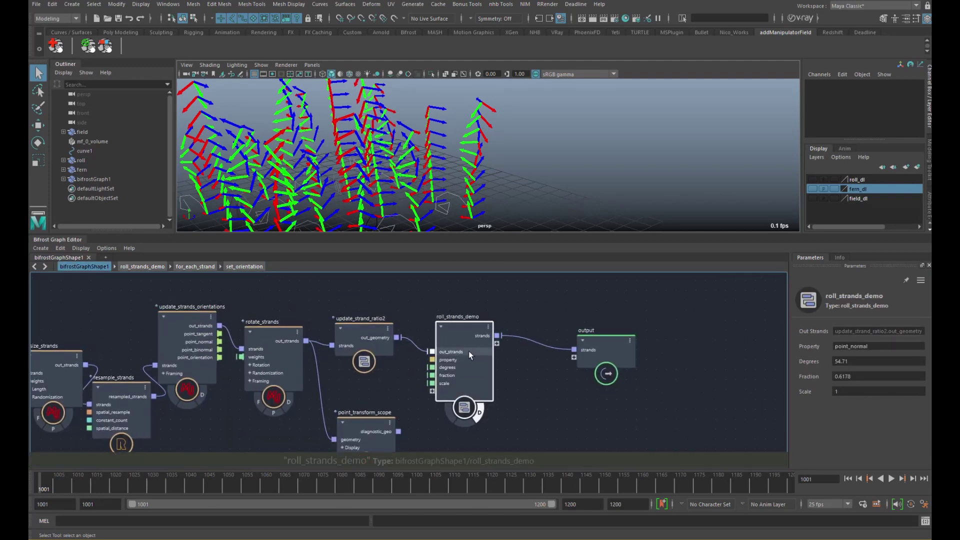
middle_click_drag(478, 410, 474, 382, "alt")
left_click(483, 384)
left_click(468, 341)
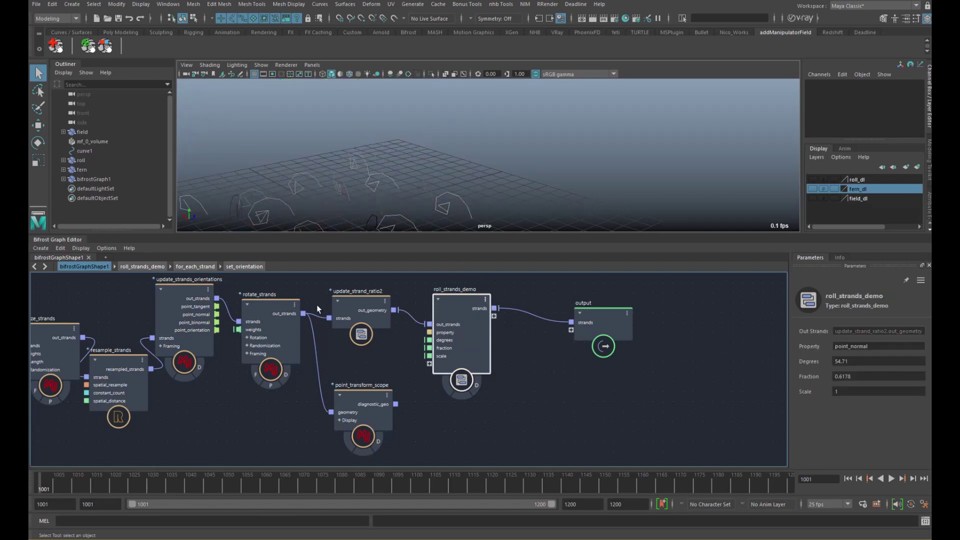
left_click(124, 392)
left_click_drag(818, 377, 636, 398)
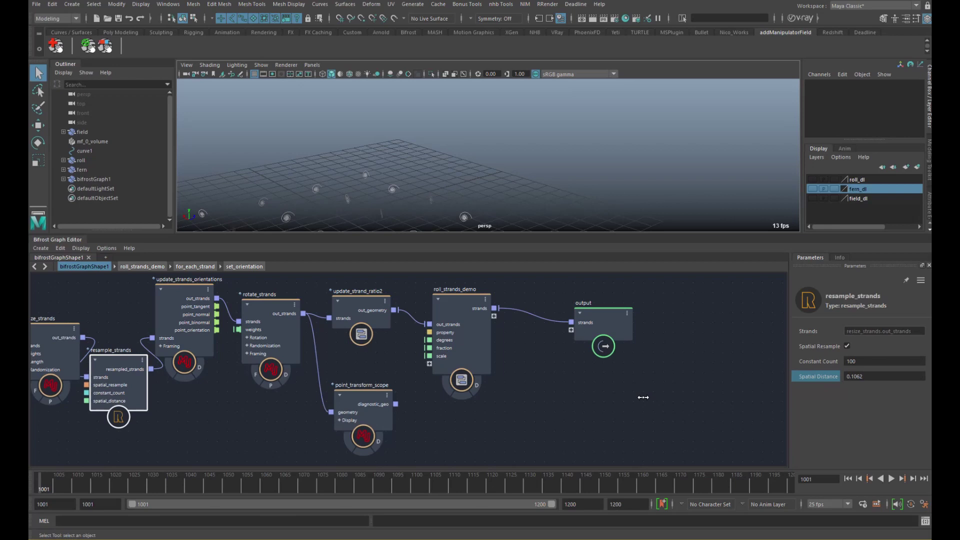
Set roll_strands_demo's Degrees to 20 and lower its Fraction to about 0.4933
left_click(479, 343)
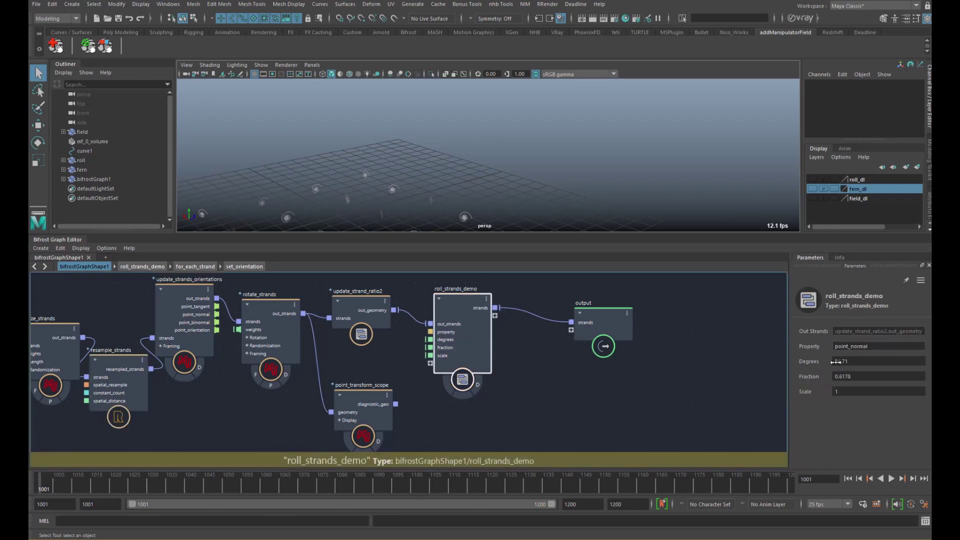
double_click(862, 359)
type("20")
key("Return")
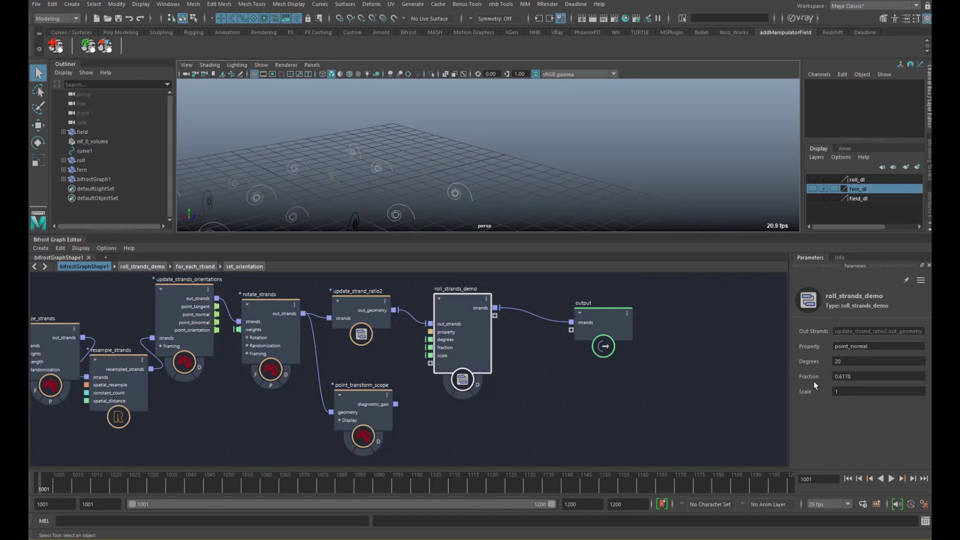
left_click_drag(815, 382, 788, 386)
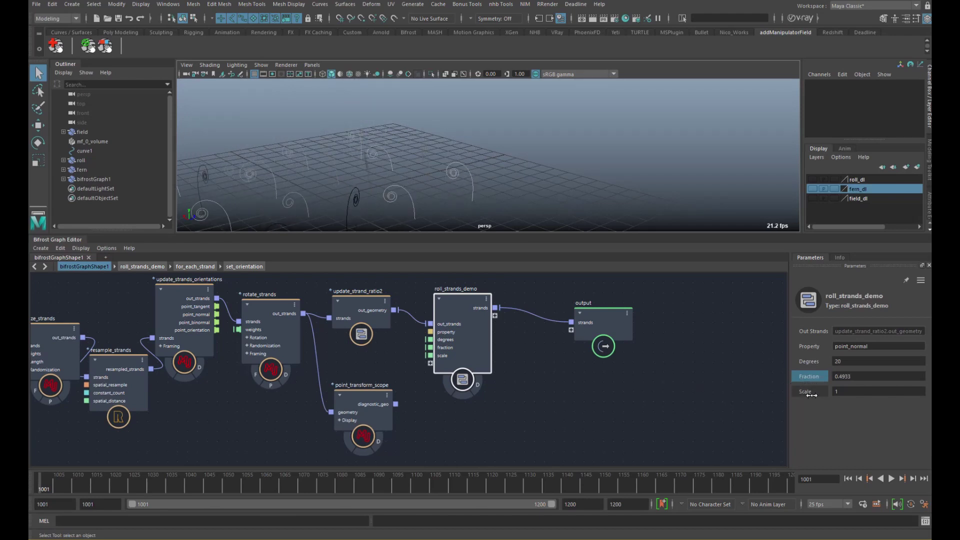
Try a Scale of 10 on roll_strands_demo, lower Fraction to about 0.3356, and set Scale back to 1
left_click_drag(810, 393, 872, 388)
left_click(872, 390)
type("10")
key("Return")
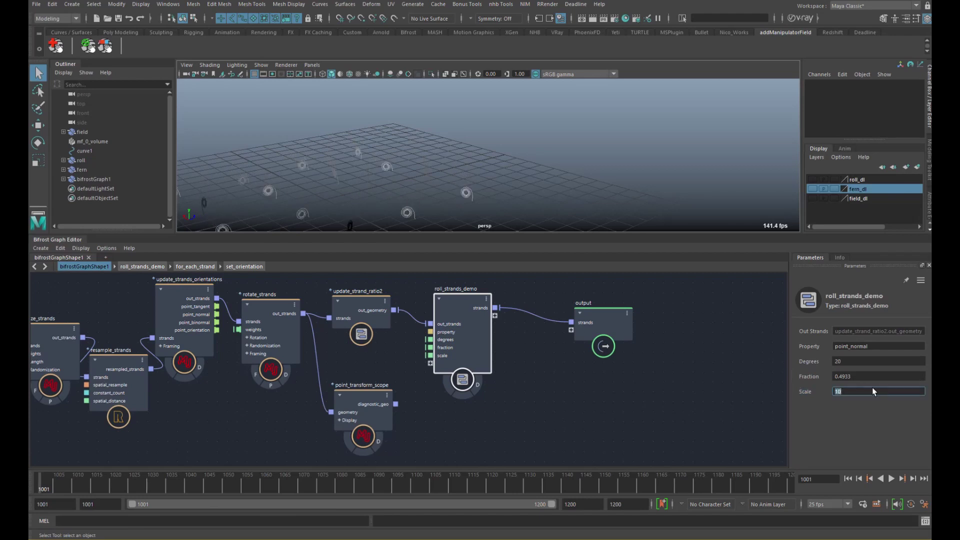
left_click_drag(809, 376, 748, 368)
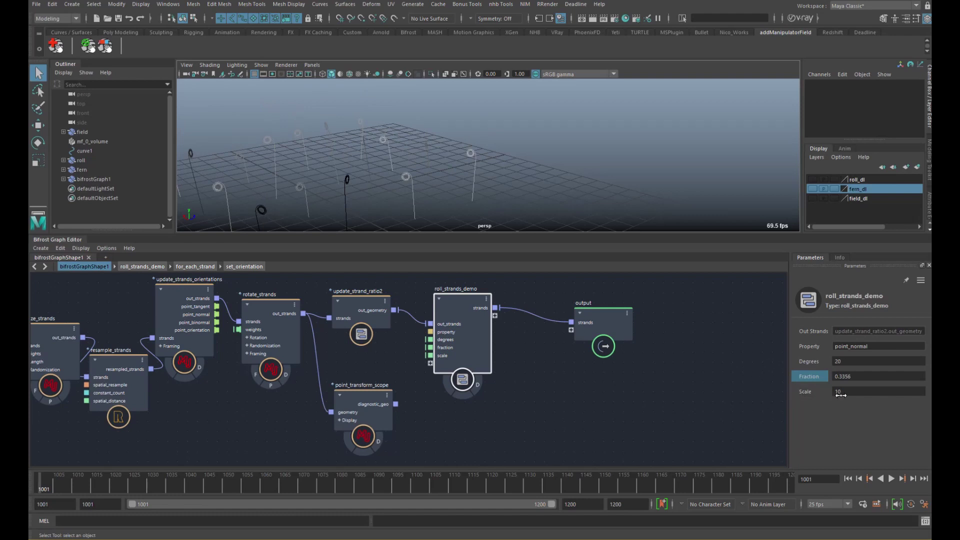
left_click(866, 388)
Open the roll_strands_demo compound and select its output node
middle_click_drag(542, 318, 585, 329, "alt")
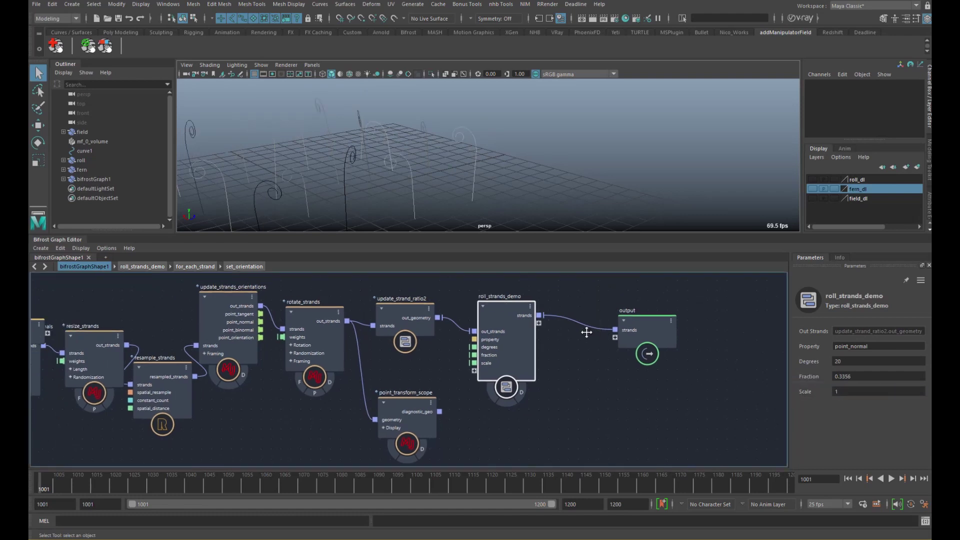
scroll(554, 315, "down", 2)
middle_click_drag(468, 345, 427, 359)
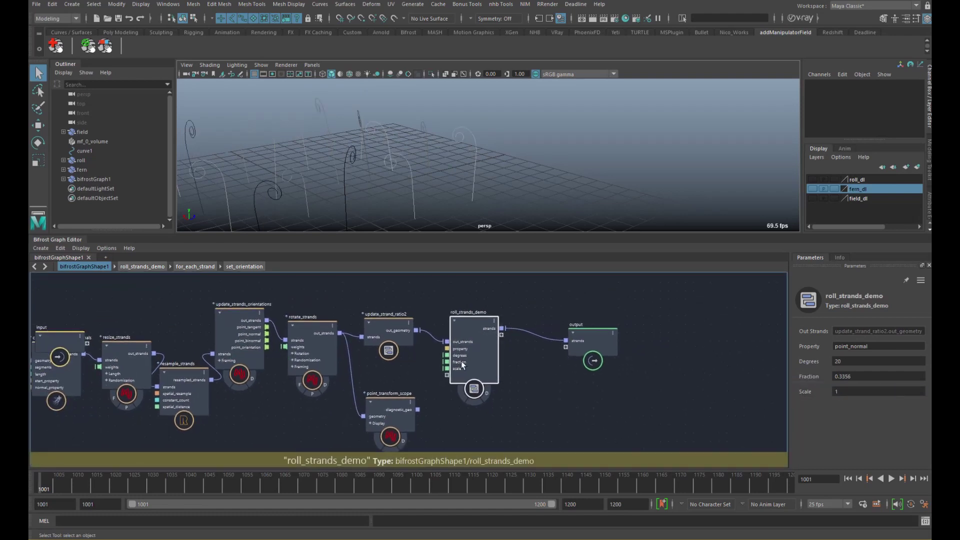
middle_click_drag(542, 350, 512, 347, "alt")
left_click_drag(553, 359, 469, 348)
left_click(508, 352)
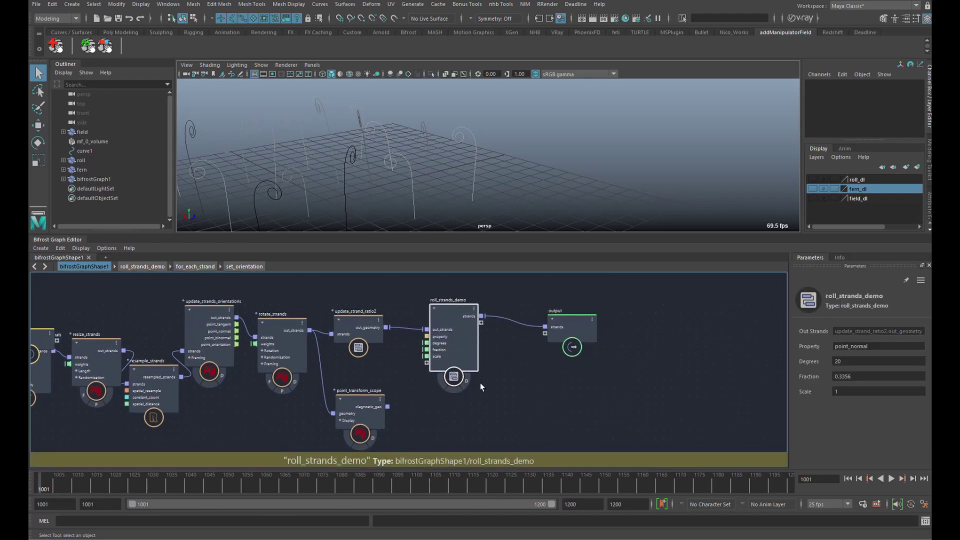
middle_click_drag(486, 323, 311, 329)
double_click(449, 343)
scroll(382, 336, "down", 3)
middle_click_drag(365, 344, 323, 375)
left_click(616, 331)
Shift the for_each_strand node away from flatten_nested_array and examine the curled strands in the viewport from several angles
left_click_drag(488, 220, 391, 186, "alt")
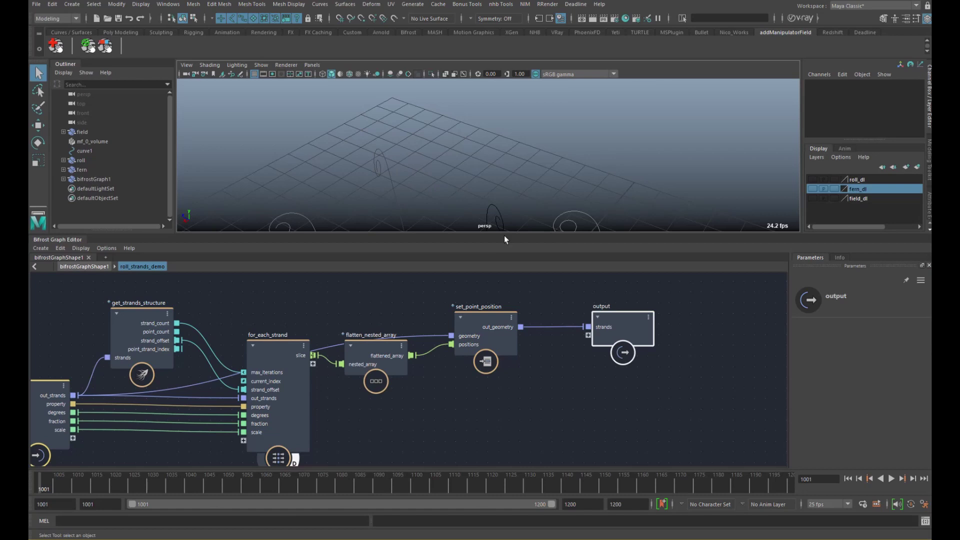
mouse_move(387, 347)
middle_mouse_down()
mouse_move(407, 318)
mouse_move(404, 345)
middle_mouse_up()
left_click_drag(471, 176, 439, 181, "alt")
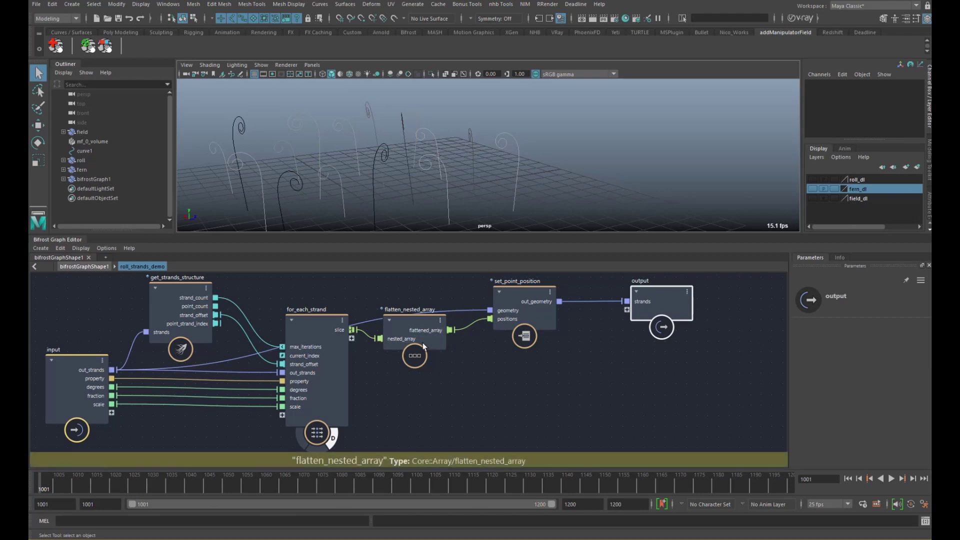
left_click_drag(327, 367, 310, 371)
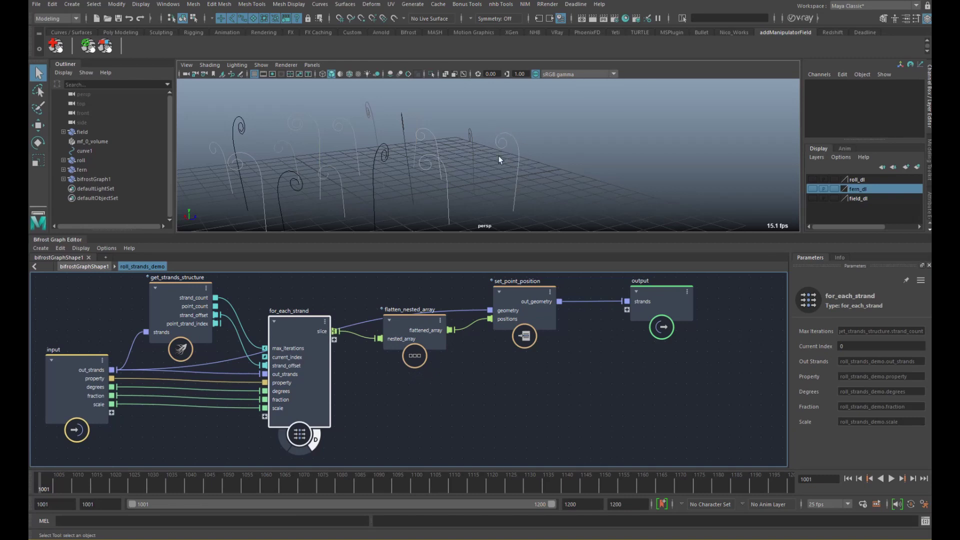
left_click_drag(517, 175, 481, 196, "alt")
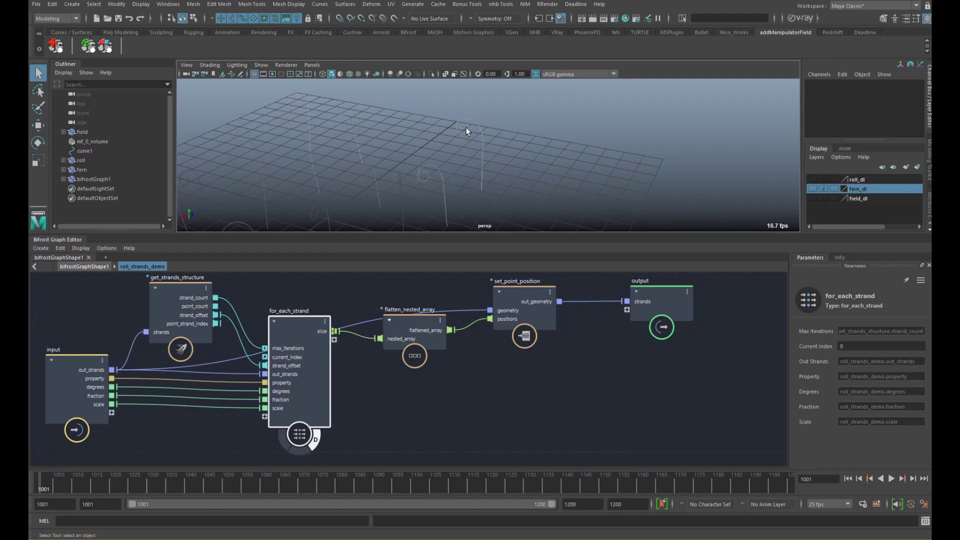
left_click_drag(472, 158, 495, 162, "alt")
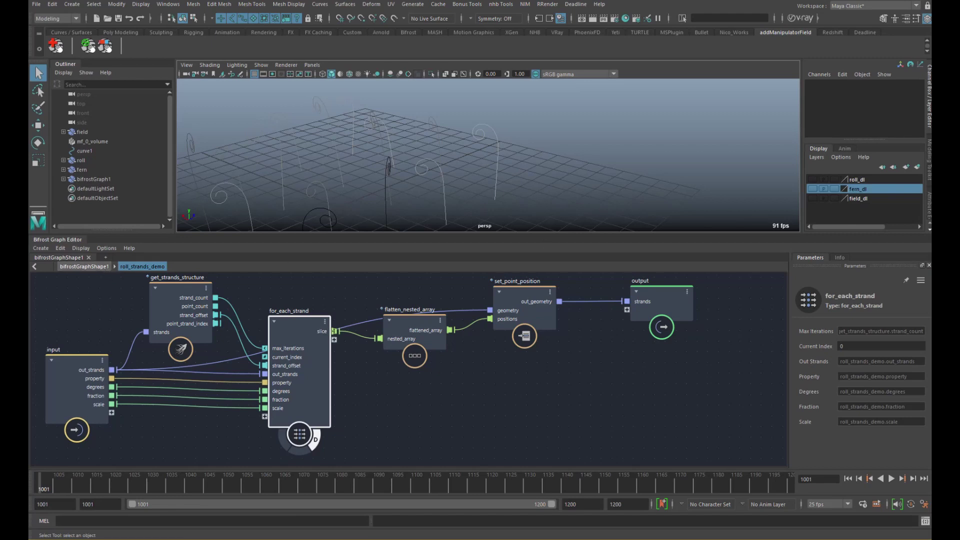
Open the for_each_strand compound and move its output node farther from the iterate node
scroll(400, 369, "down", 1)
middle_click_drag(413, 343, 363, 340, "alt")
double_click(345, 358)
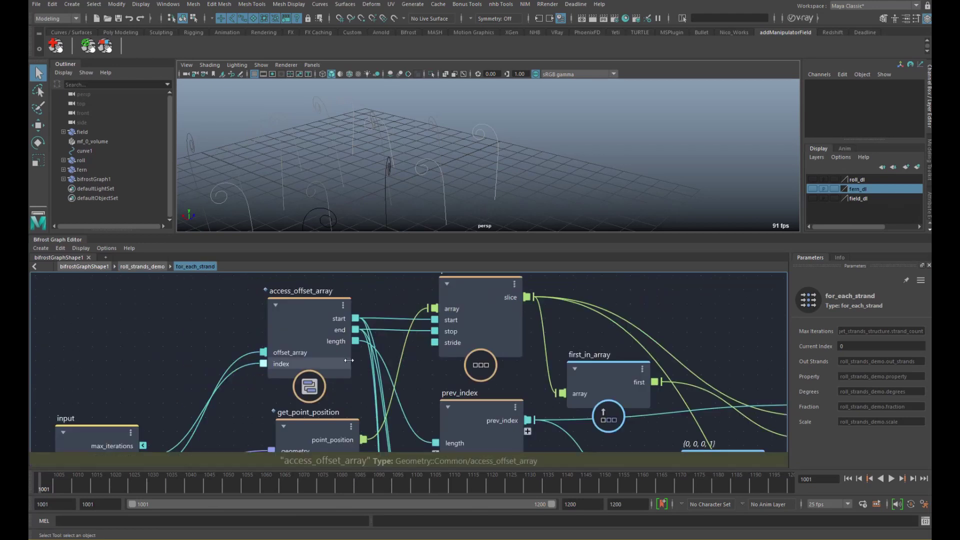
middle_click_drag(458, 324, 357, 317, "alt")
scroll(455, 325, "up", 2)
left_click_drag(544, 317, 568, 328)
middle_click_drag(473, 352, 431, 354, "alt")
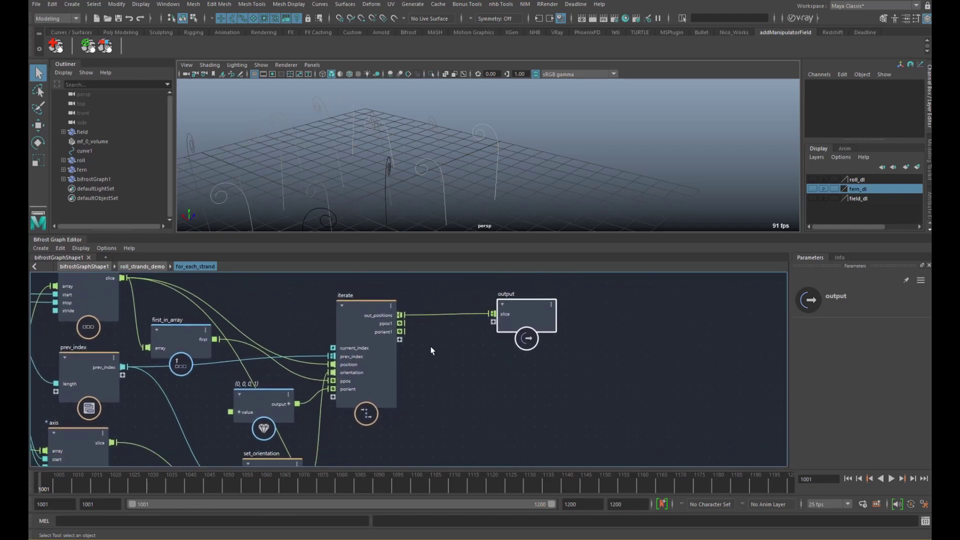
Rename the slice port on for_each_strand's output node to positions
right_click(513, 311)
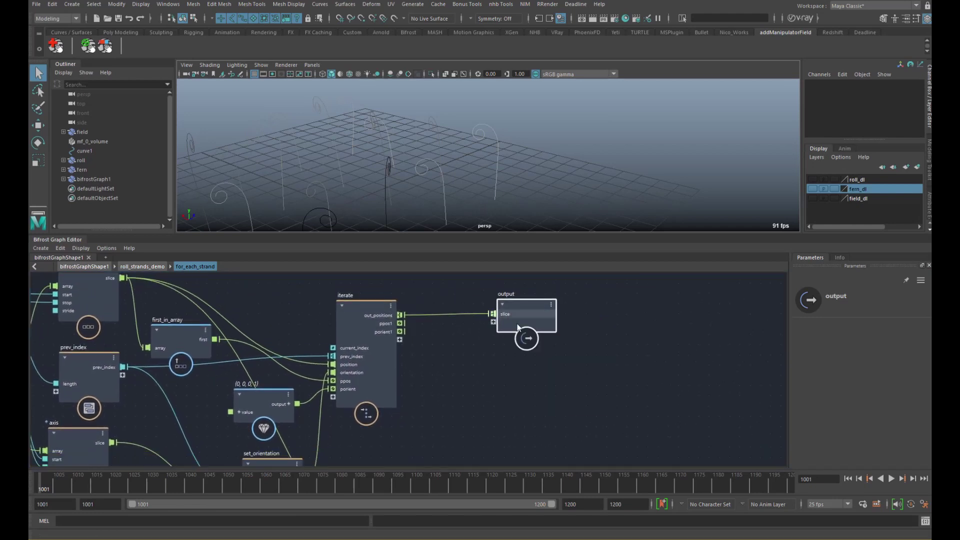
left_click(532, 318)
type("positions")
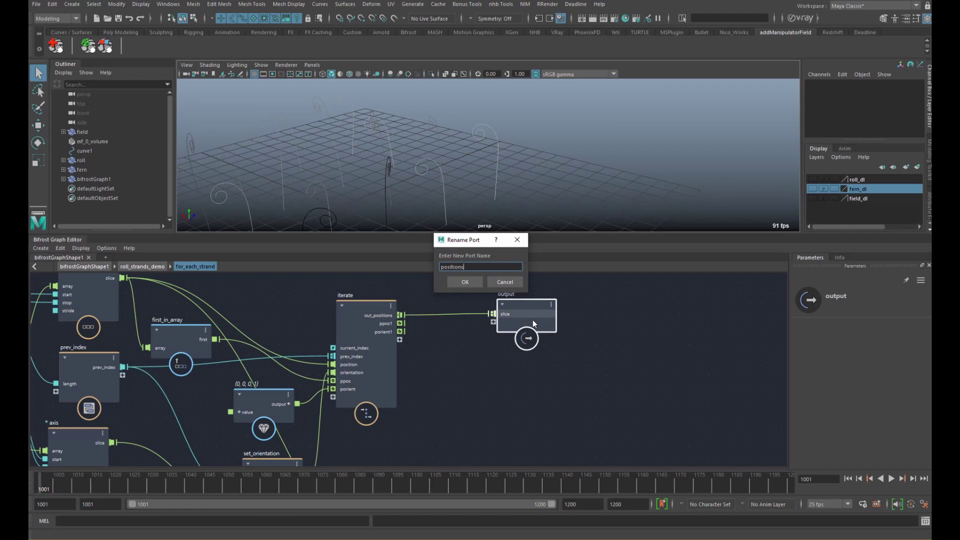
key("Return")
Inside the iterate compound, move the output node outward and connect multiply_quaternions' quaternion to a new port on it
middle_click_drag(414, 343, 427, 337)
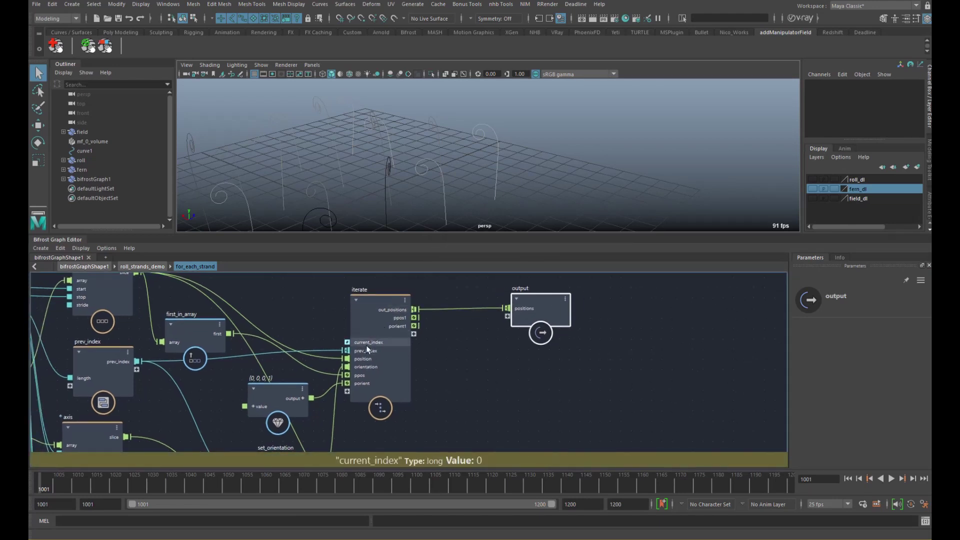
double_click(382, 364)
middle_click_drag(463, 330, 312, 327)
scroll(360, 341, "down", 2)
left_click_drag(580, 380, 642, 374)
scroll(495, 373, "down", 1)
middle_click_drag(471, 377, 459, 388)
scroll(398, 402, "down", 1)
left_click_drag(290, 402, 585, 400)
Set the new quaternion output port as an iteration target and rename it out_orient
right_click(592, 400)
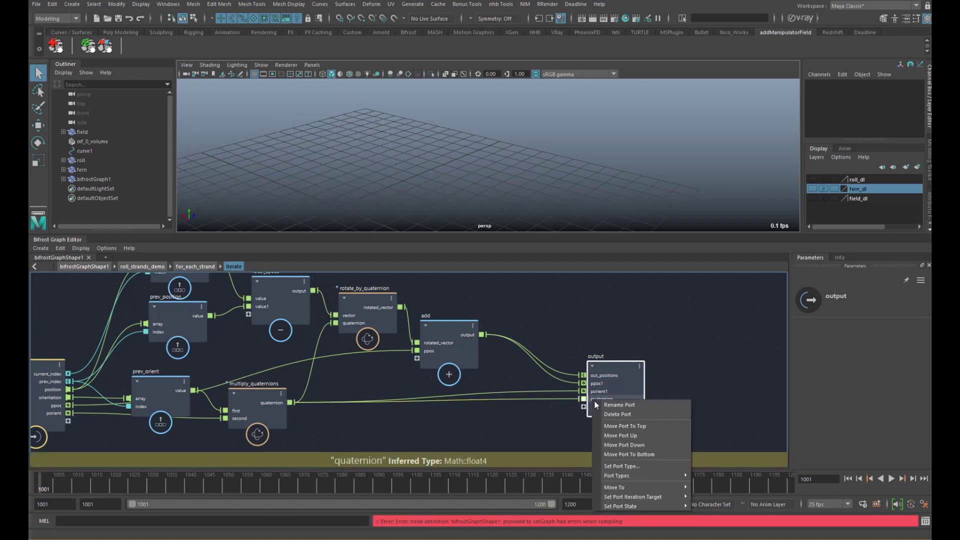
mouse_move(635, 506)
mouse_move(665, 498)
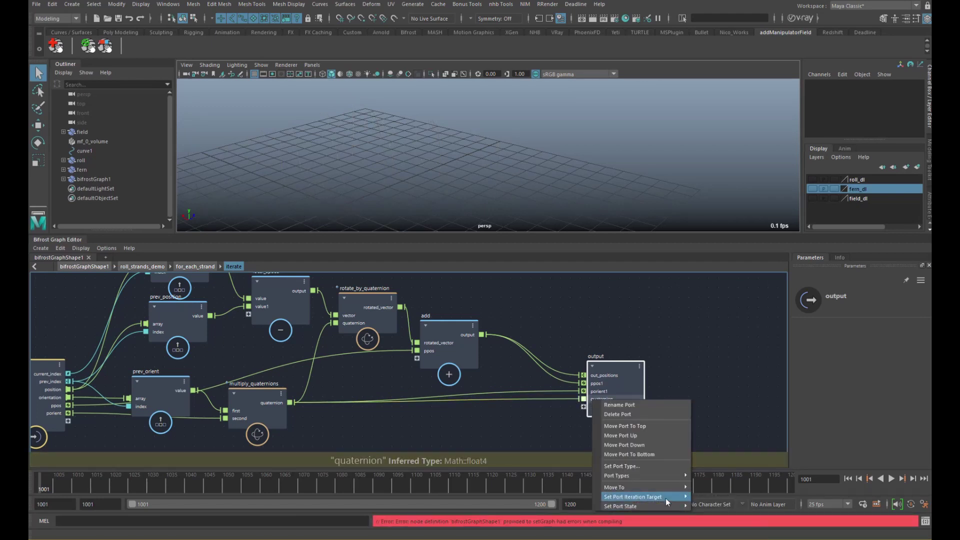
left_click(705, 498)
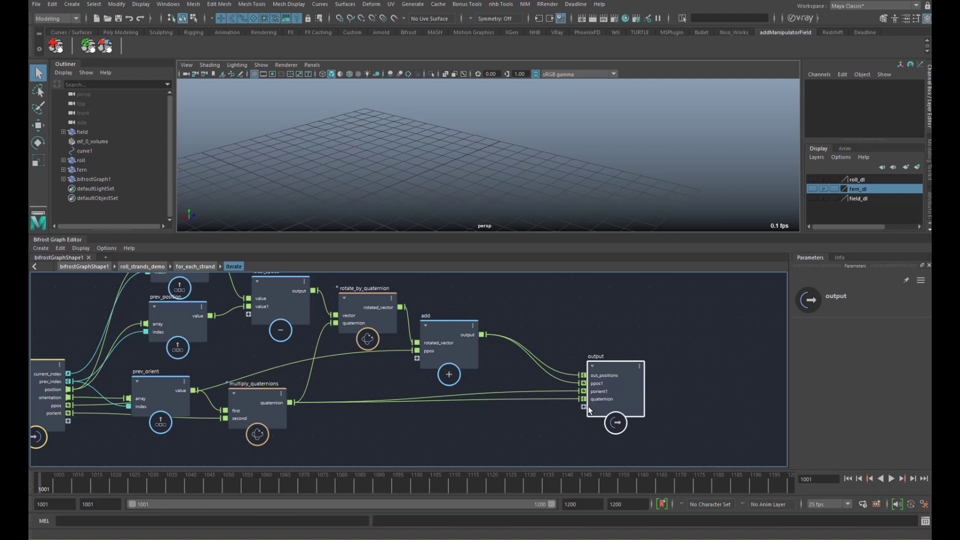
double_click(604, 399)
type("out_orient")
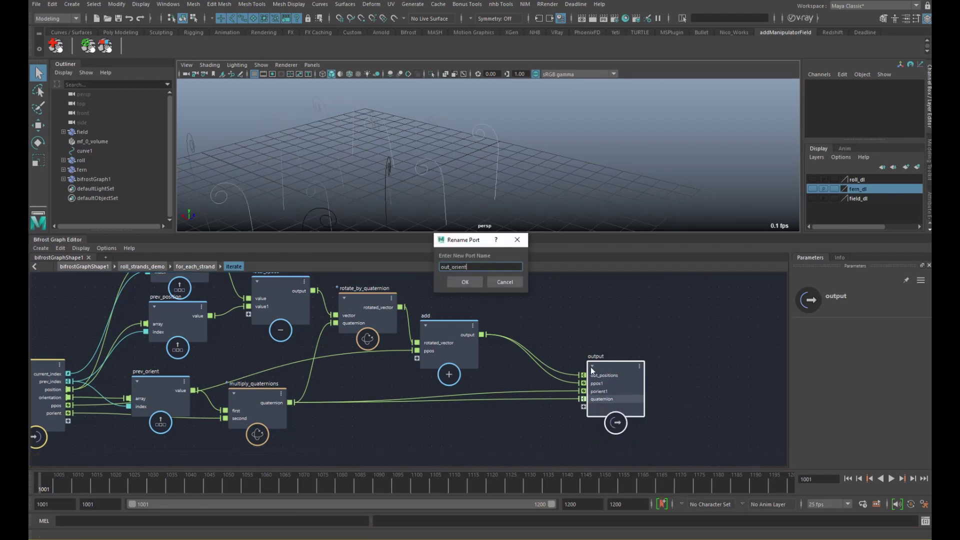
key("Return")
Back in for_each_strand, connect iterate's out_orient to a new port on the output node
left_click(202, 269)
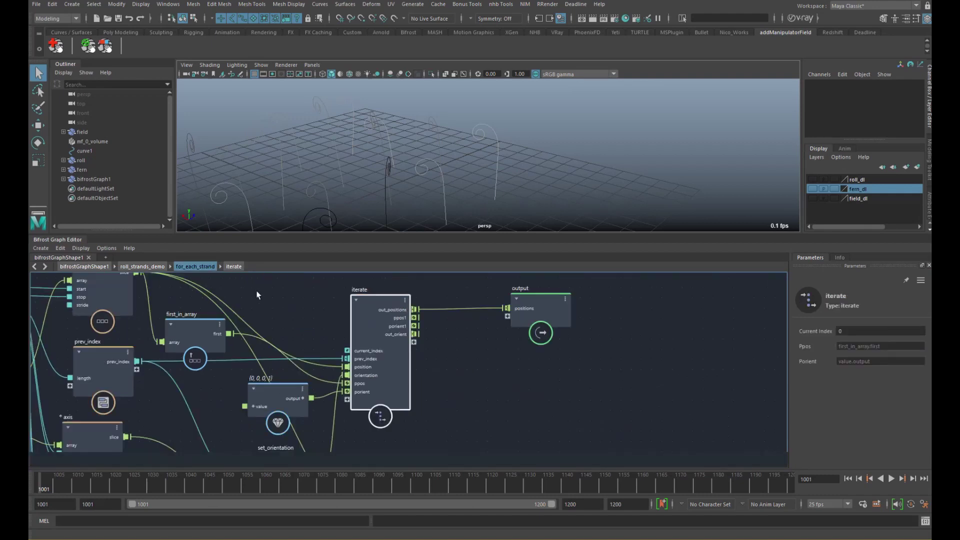
left_click_drag(395, 321, 424, 322)
left_click(446, 327)
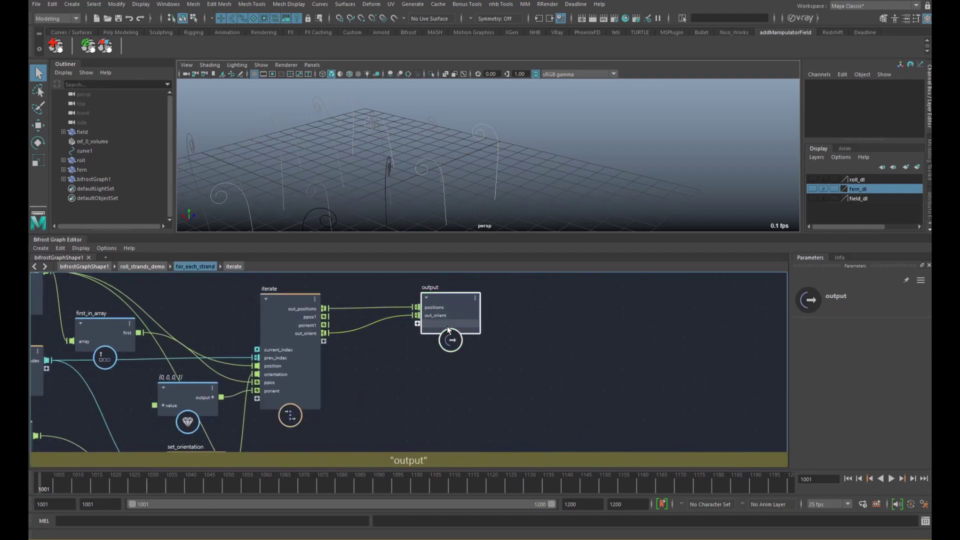
left_click_drag(434, 334, 434, 334)
scroll(340, 369, "down", 2)
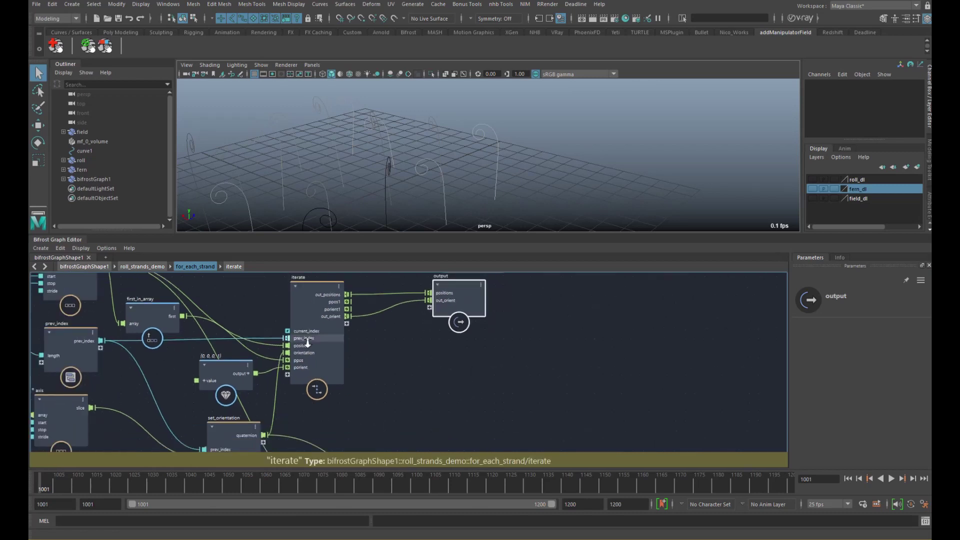
In roll_strands_demo, duplicate flatten_nested_array and connect for_each_strand's out_orient to the copy's nested_array input
left_click(157, 268)
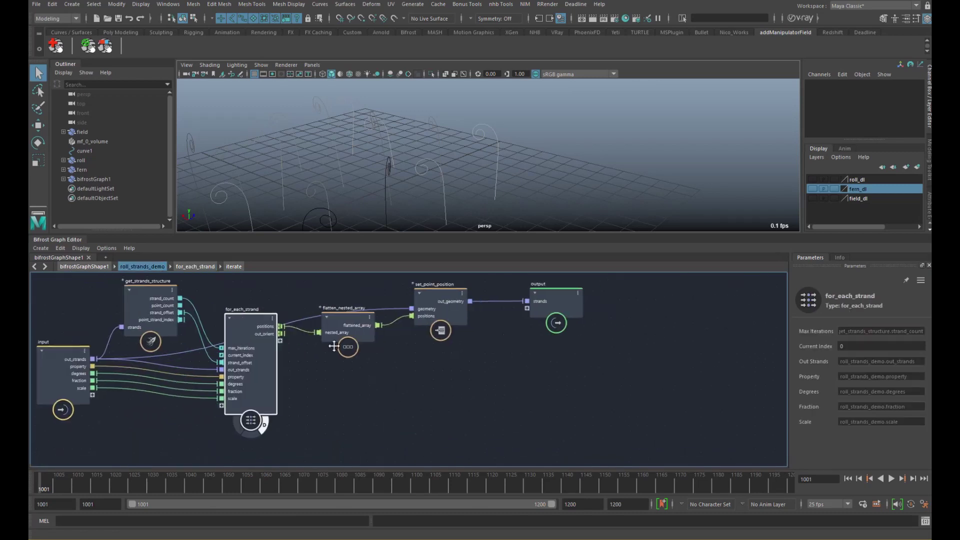
left_click(349, 320)
key("ctrl+c")
key("ctrl+v")
left_click_drag(279, 334, 310, 380)
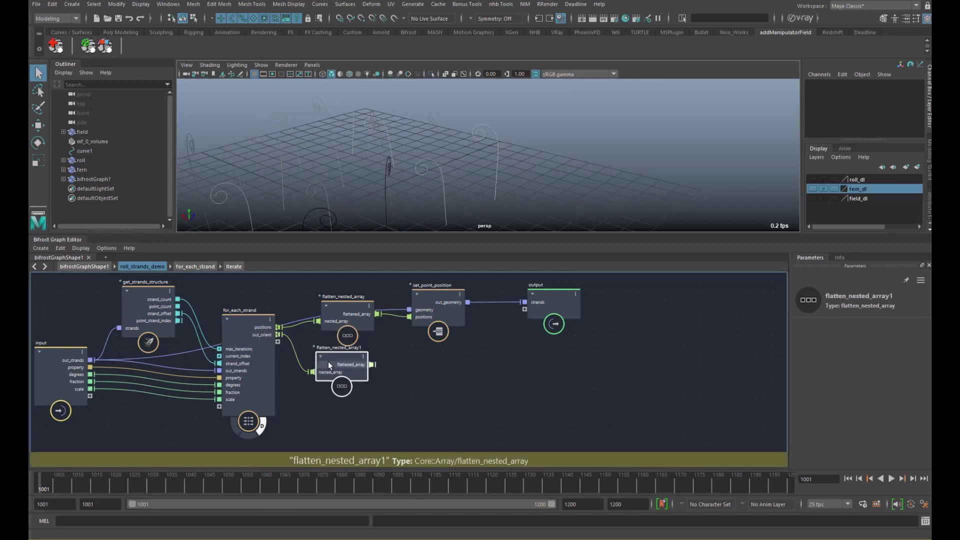
Rearrange the roll_strands_demo graph by repositioning the output, input, get_strands_structure and copied flatten nodes
middle_click_drag(328, 361, 295, 368)
left_click(526, 305)
left_click_drag(527, 306, 542, 296)
left_click(211, 344)
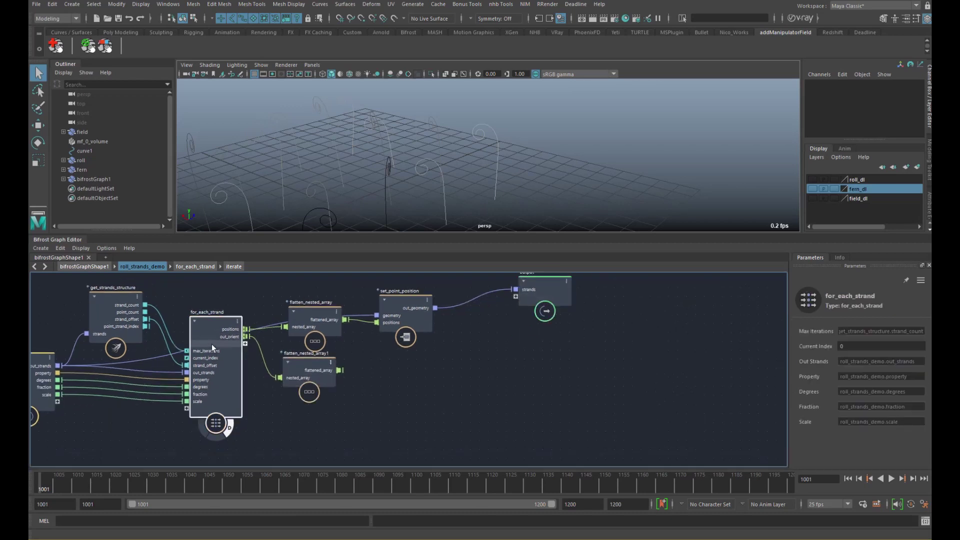
left_click_drag(43, 373, 44, 348)
middle_click_drag(96, 323, 97, 338)
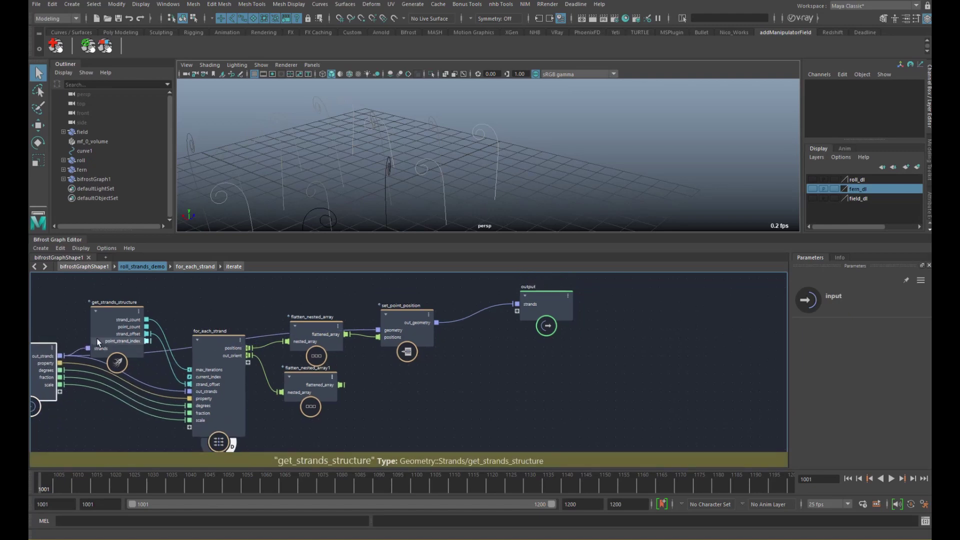
left_click_drag(115, 327, 122, 305)
middle_click_drag(296, 342, 281, 348)
left_click_drag(305, 390, 305, 394)
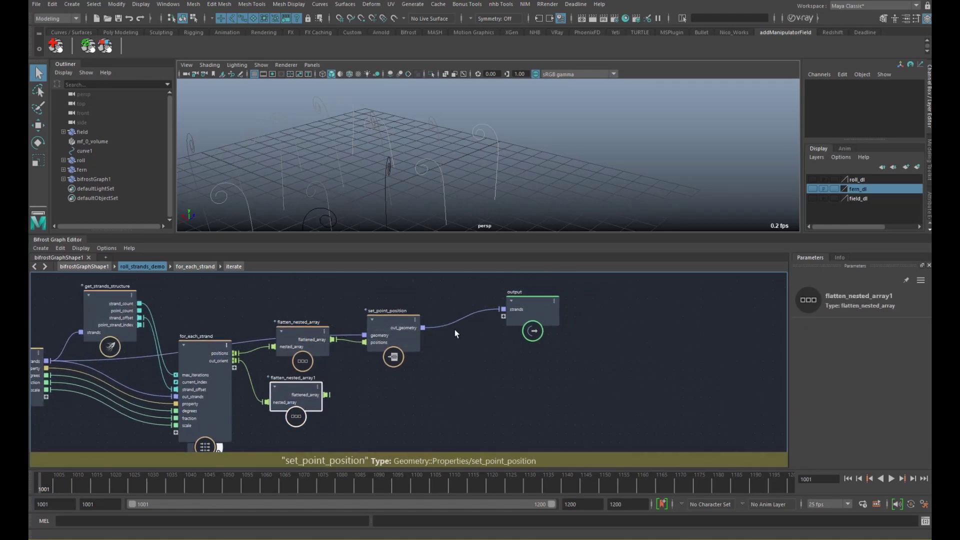
Reposition the original flatten_nested_array and move the output node farther from set_point_position to free space between them
left_click_drag(305, 344, 300, 350)
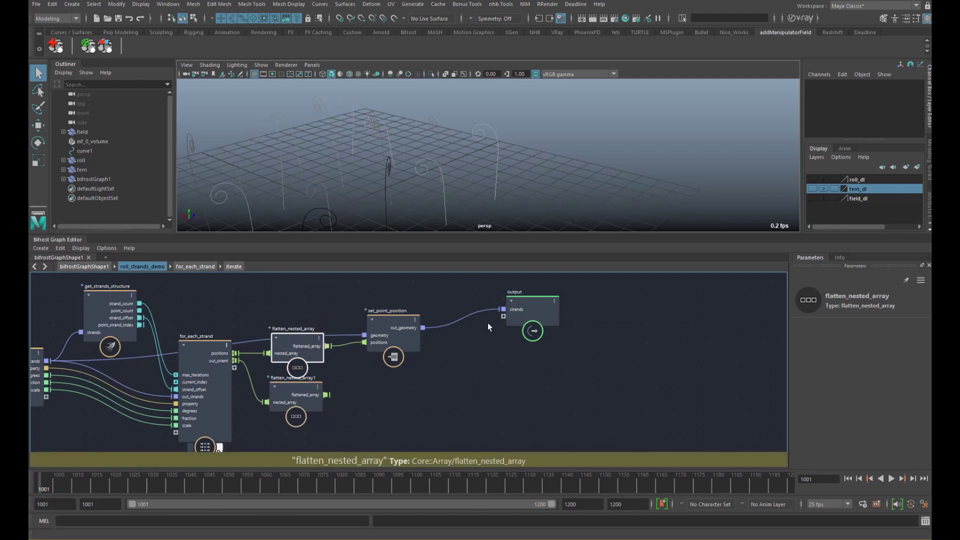
left_click_drag(537, 323, 628, 341)
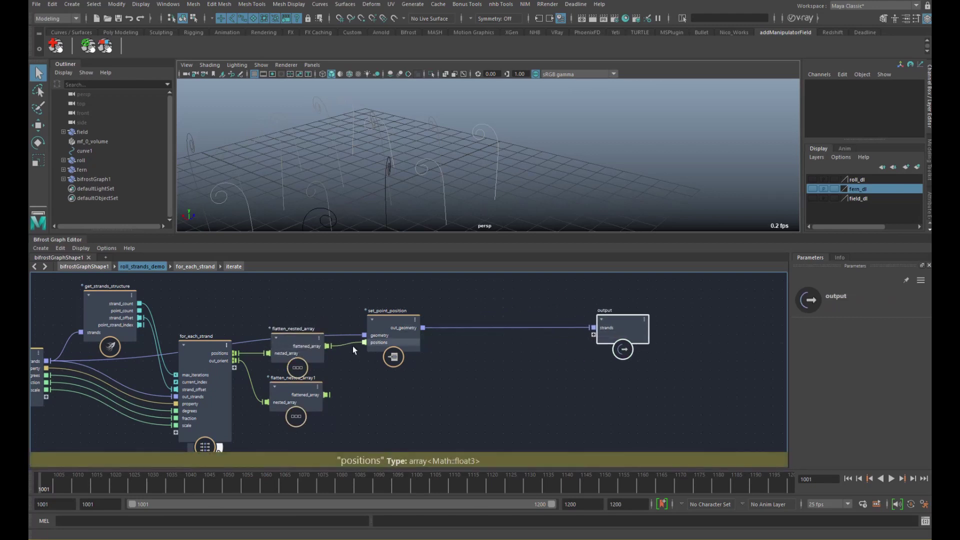
middle_click_drag(425, 293, 383, 302, "alt")
scroll(394, 302, "down", 2)
scroll(382, 304, "up", 3)
left_click(406, 309)
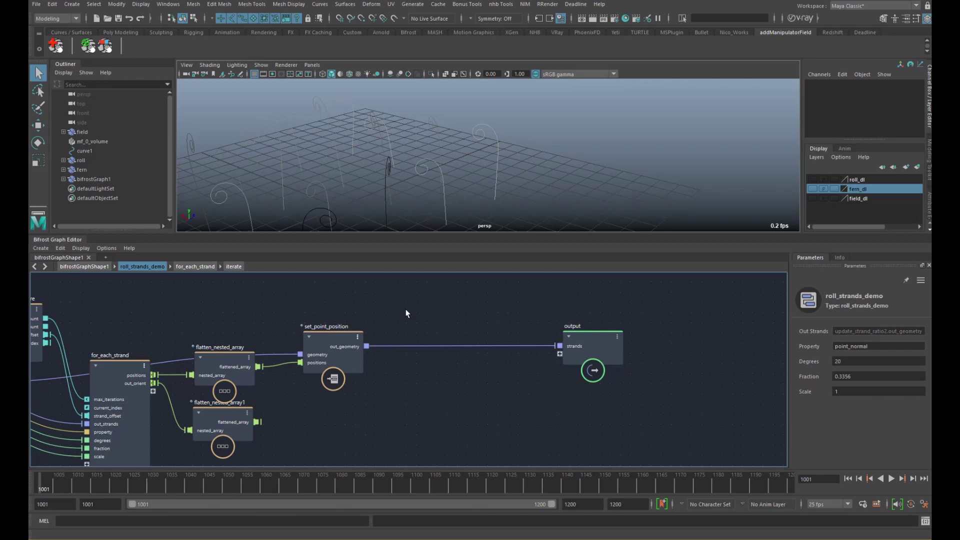
Add a rotate_points node to roll_strands_demo, place it above the node chain and make it editable
key("Tab")
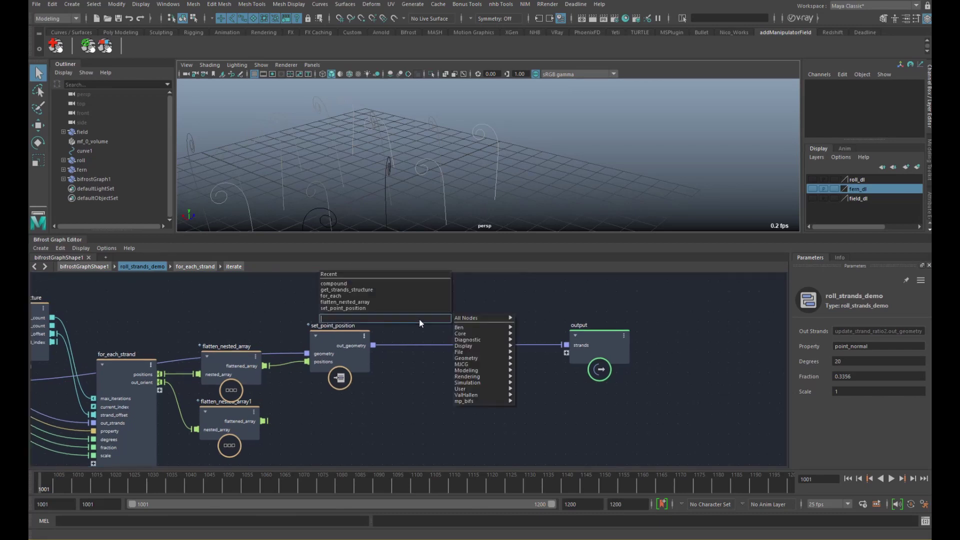
type("rotate")
key("Down")
key("Down")
key("Down")
key("Return")
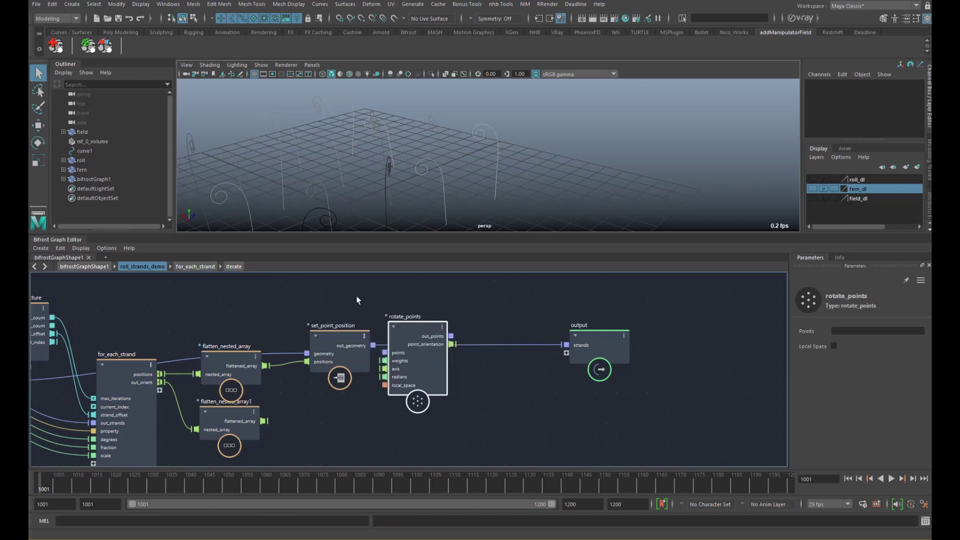
left_click_drag(416, 322, 439, 301)
right_click(444, 303)
left_click(455, 350)
Copy update_normal_tangent_binormal from inside rotate_points and paste it into roll_strands_demo beside set_point_position
double_click(438, 296)
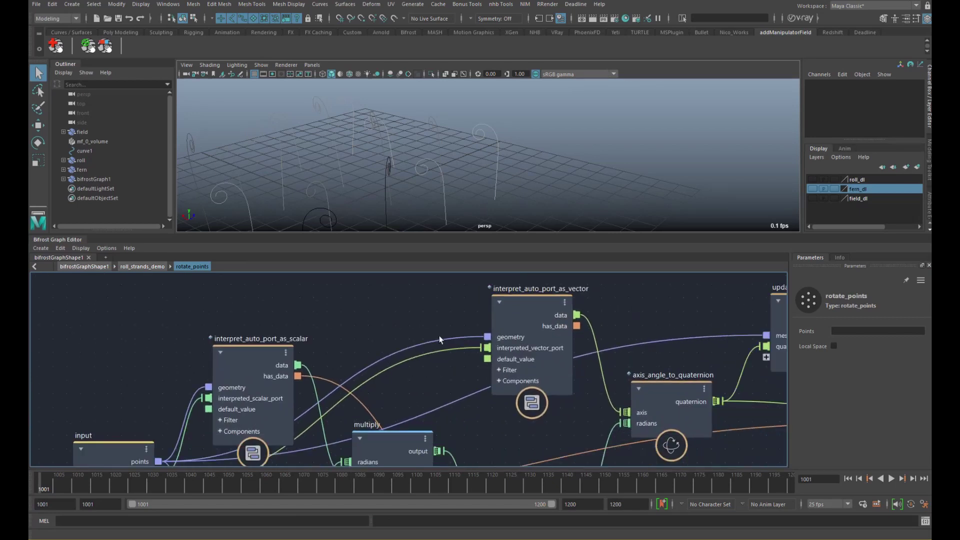
middle_click_drag(621, 364, 442, 347, "alt")
scroll(453, 344, "down", 1)
middle_click_drag(507, 330, 349, 377, "alt")
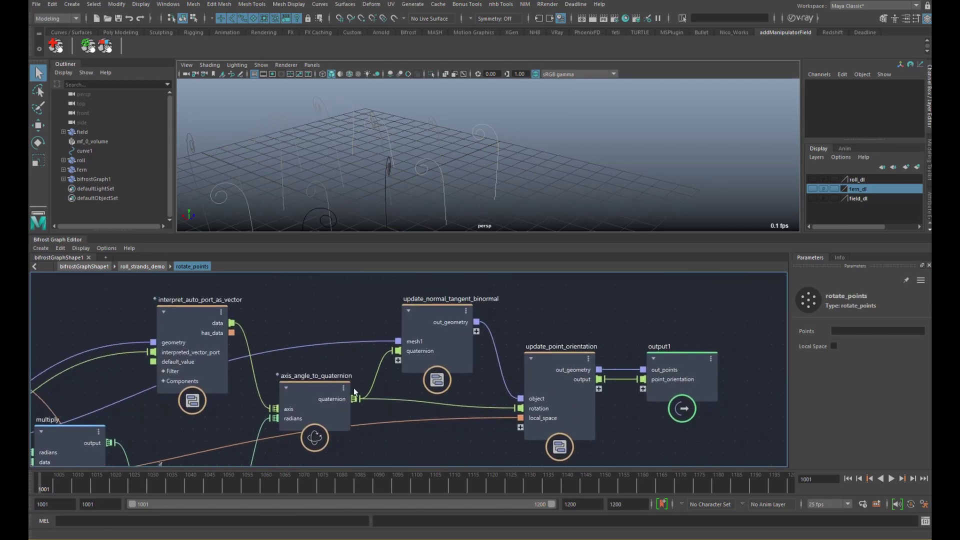
mouse_move(432, 310)
left_mouse_down()
mouse_move(425, 303)
mouse_move(433, 307)
left_mouse_up()
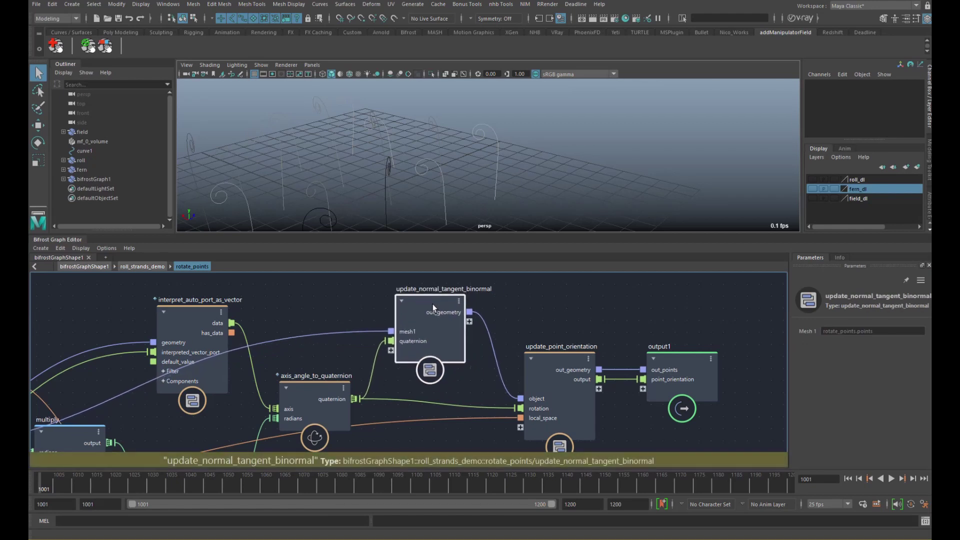
left_click(129, 268)
left_click_drag(428, 352, 421, 276)
left_click(432, 372)
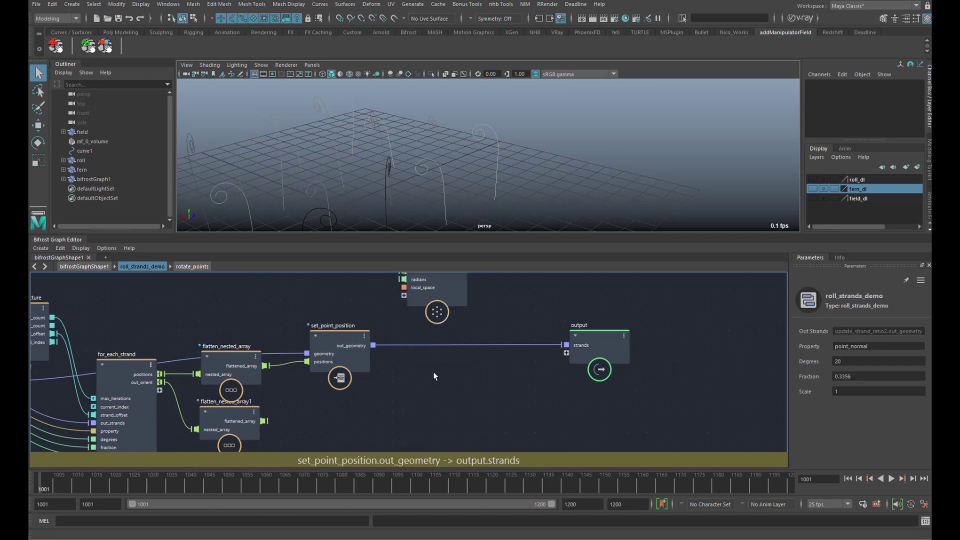
key("ctrl+v")
middle_click_drag(424, 357, 448, 342, "alt")
left_click_drag(447, 372, 409, 368)
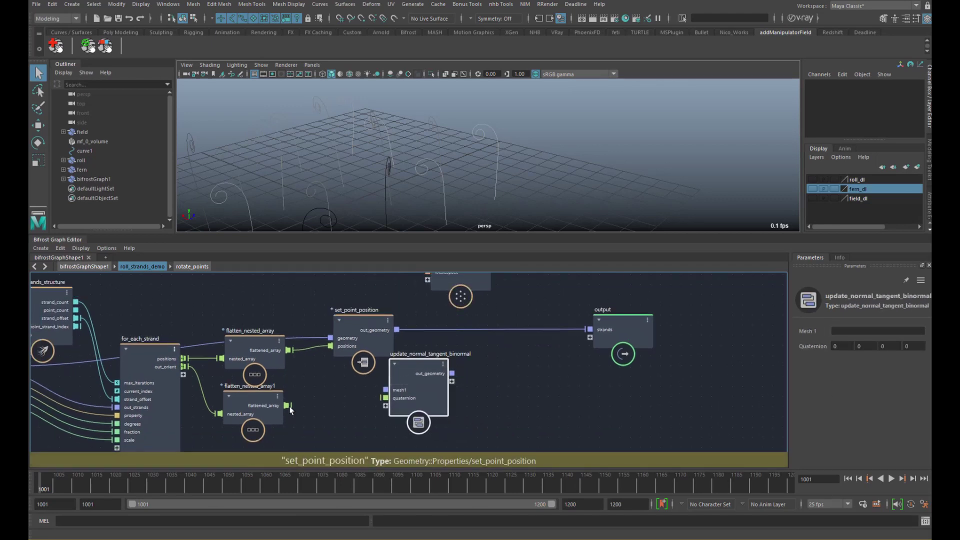
Feed update_normal_tangent_binormal from set_point_position and the second flattened array, and connect its out_geometry to the output's strands
left_click_drag(287, 405, 453, 353)
left_click_drag(397, 329, 420, 369)
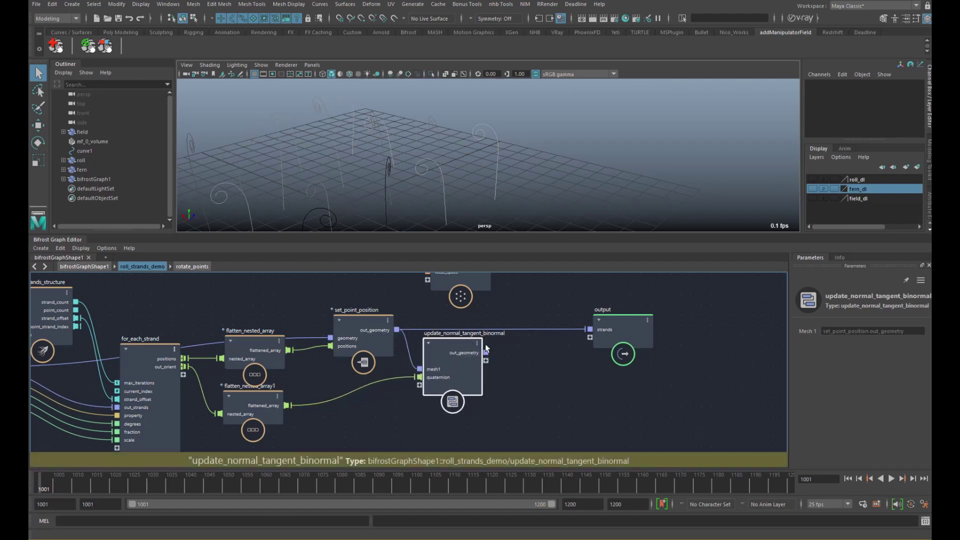
left_click_drag(486, 352, 589, 329)
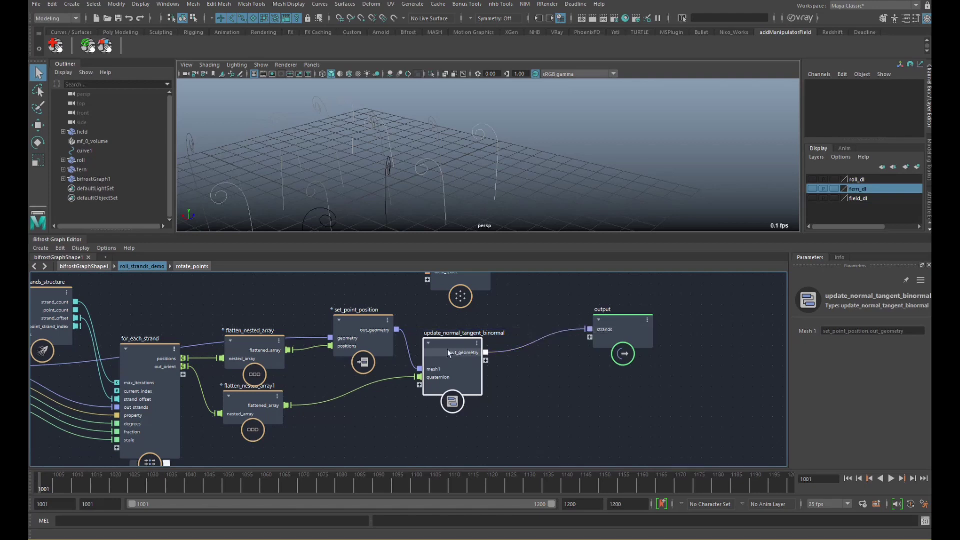
Delete the rotate_points node and space out update_normal_tangent_binormal and the output node
left_click_drag(458, 358, 470, 335)
middle_click_drag(470, 335, 411, 363)
left_click_drag(402, 300, 439, 300)
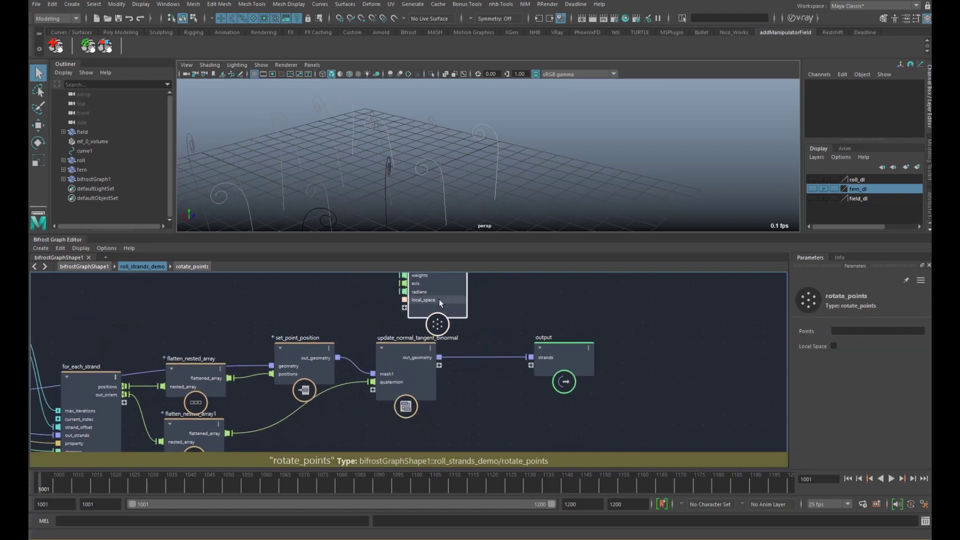
scroll(420, 312, "down", 3)
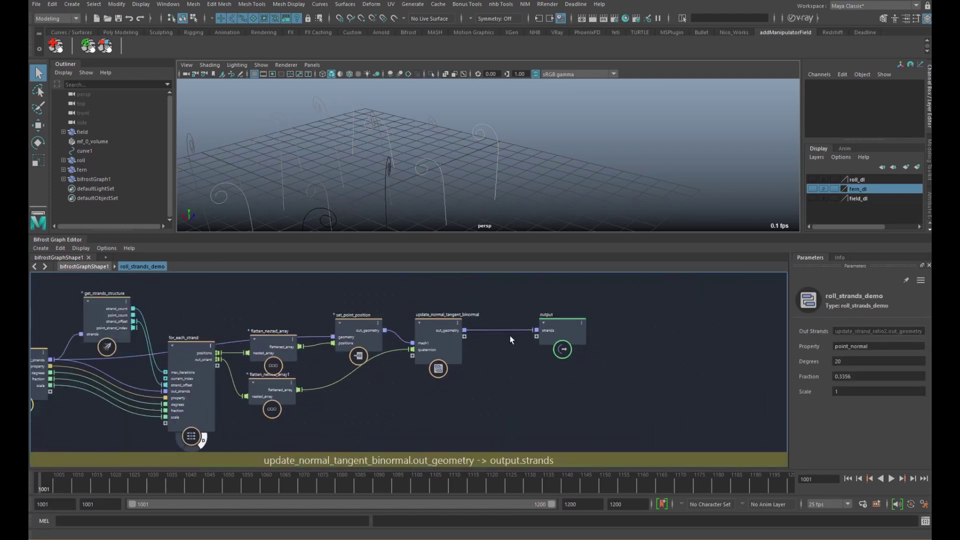
left_click(627, 328)
left_click_drag(437, 337, 440, 339)
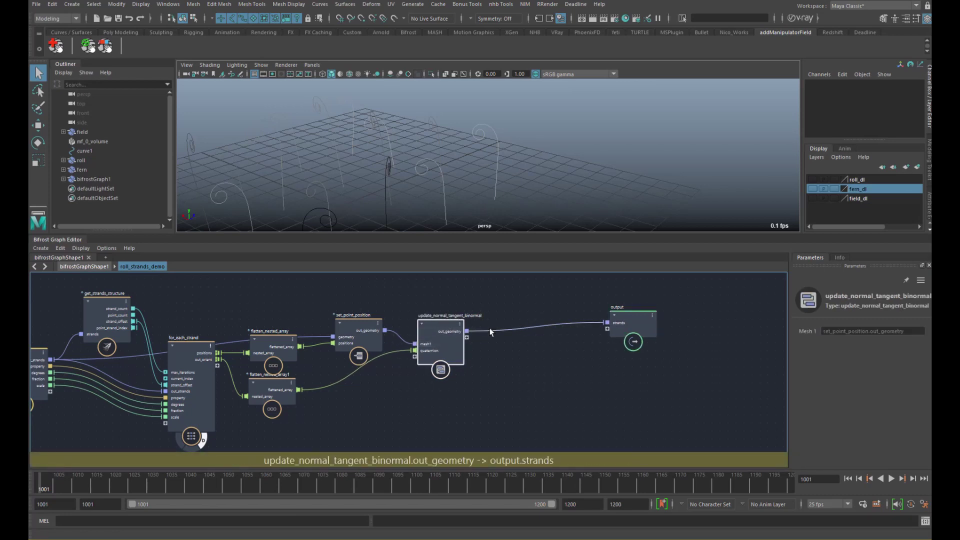
middle_click_drag(422, 339, 398, 341, "alt")
scroll(388, 332, "up", 1)
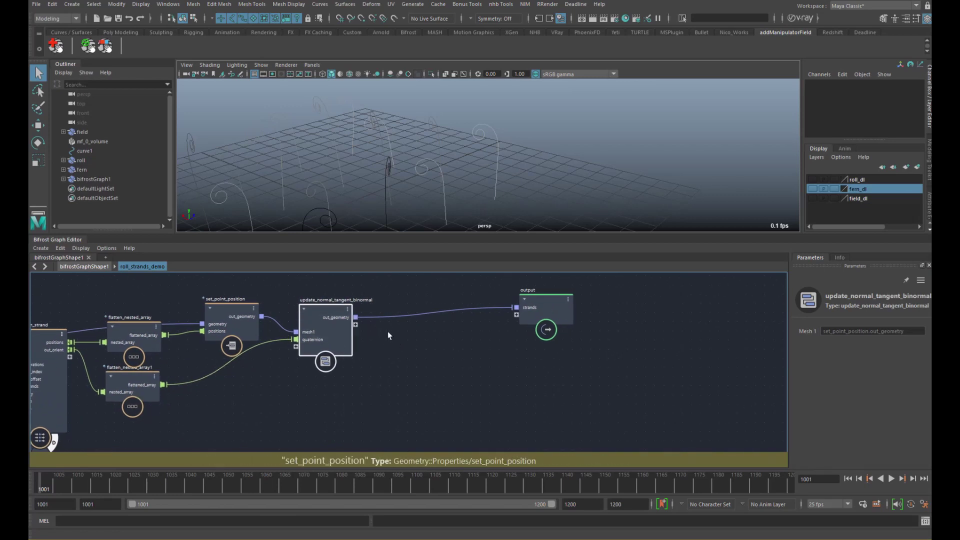
Add a normal_and_tangent_to_orientation node between update_normal_tangent_binormal and the output node
key("Tab")
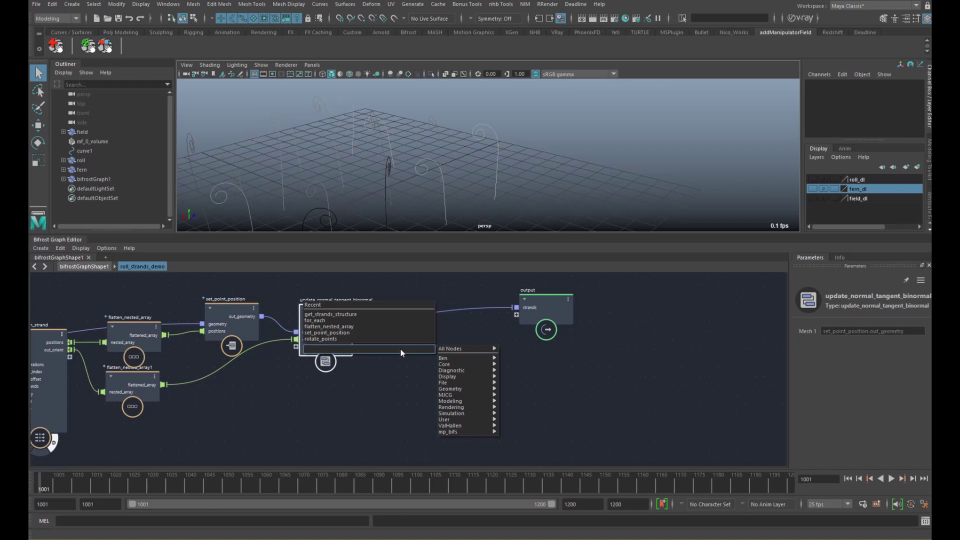
type("normal")
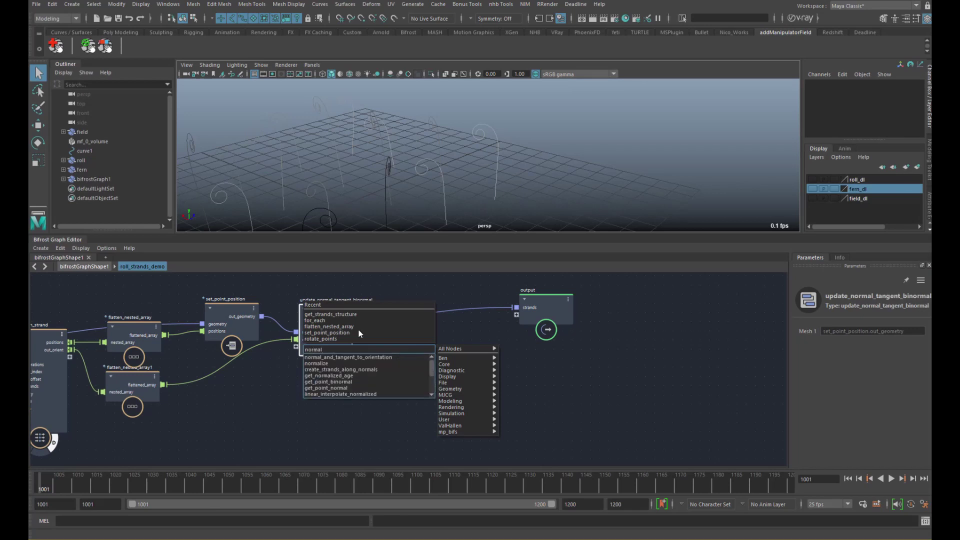
left_click(368, 358)
left_click_drag(394, 362, 440, 349)
left_click_drag(533, 319, 568, 318)
left_click_drag(449, 356, 481, 355)
Add get_point_normal and get_point_tangent nodes ahead of normal_and_tangent_to_orientation
left_click(388, 352)
key("Tab")
type("gpn")
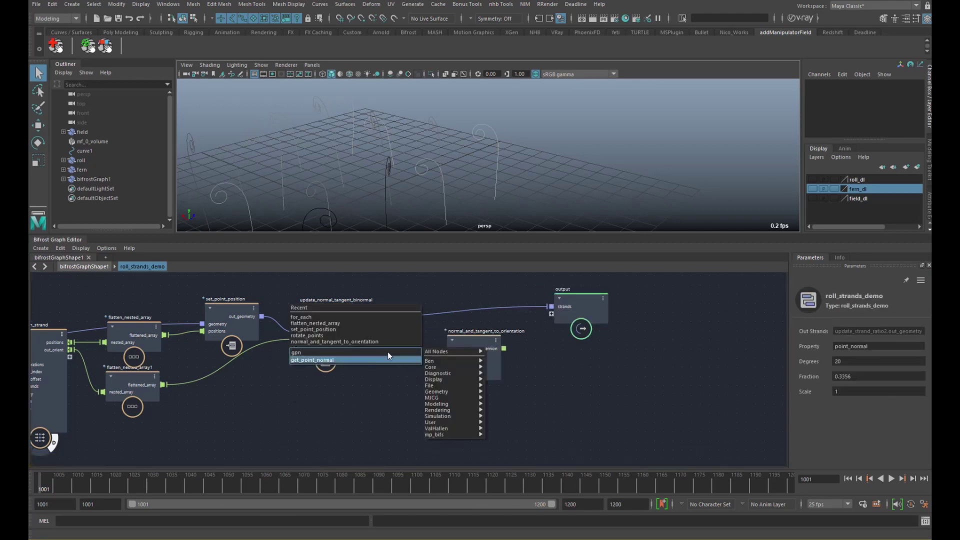
key("Return")
left_click(382, 406)
key("Tab")
type("gpt")
key("Return")
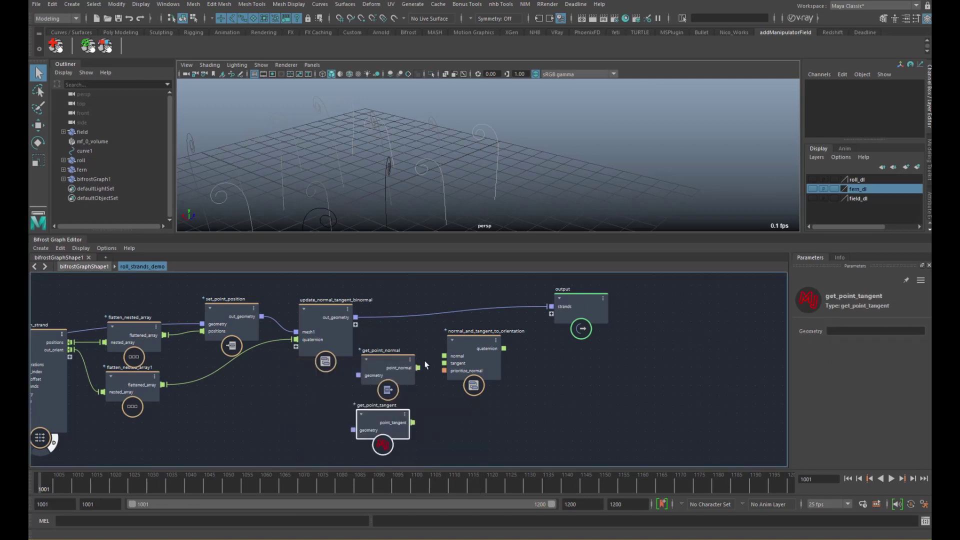
Feed update_normal_tangent_binormal's geometry to both get nodes and connect their results to normal_and_tangent_to_orientation's normal and tangent inputs
left_click_drag(355, 317, 352, 432)
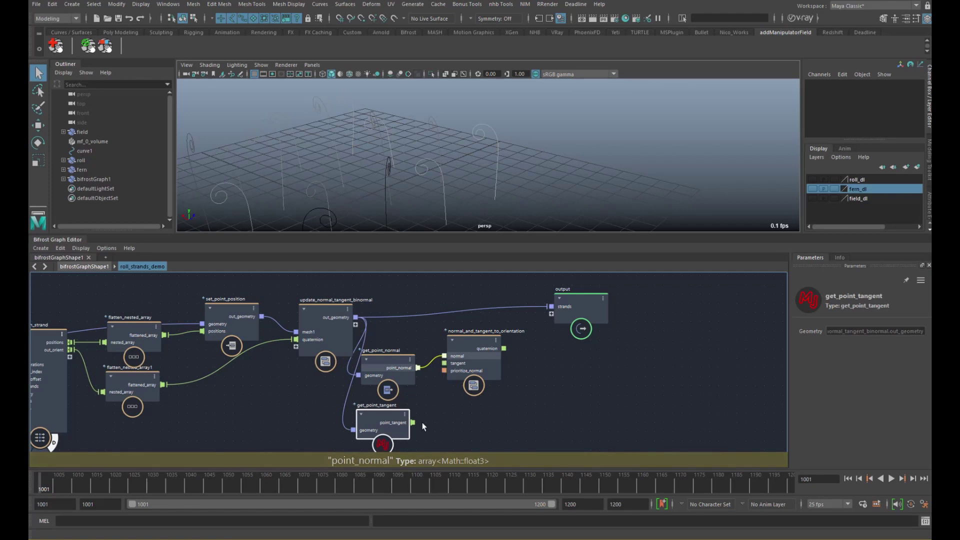
left_click_drag(413, 423, 444, 364)
left_click_drag(570, 315, 591, 316)
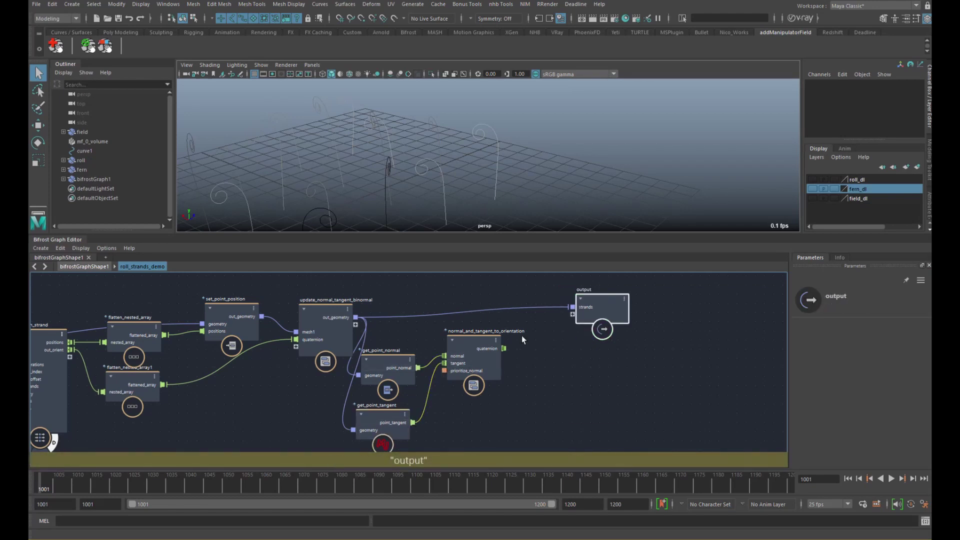
Insert set_point_orientation before the output, fed by update_normal_tangent_binormal's out_geometry and normal_and_tangent_to_orientation's quaternion
left_click(524, 332)
key("Tab")
type("sp")
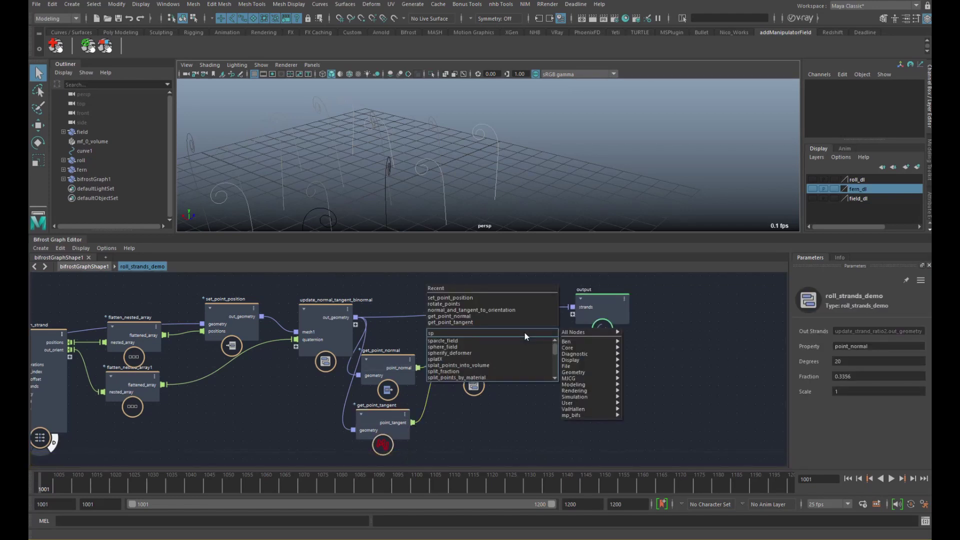
type("ori")
key("Return")
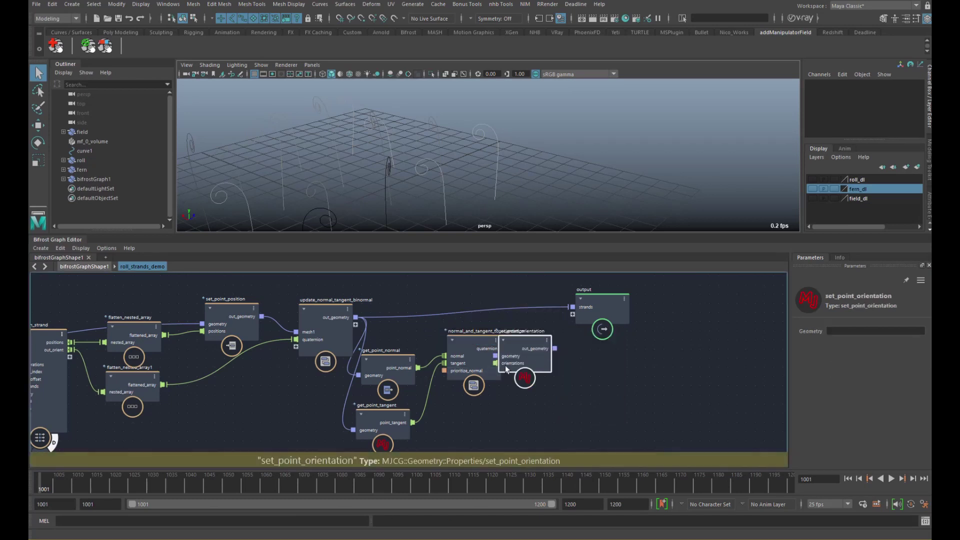
left_click_drag(506, 364, 508, 335)
left_click_drag(355, 317, 573, 311)
left_click_drag(504, 348, 547, 324)
left_click(567, 346)
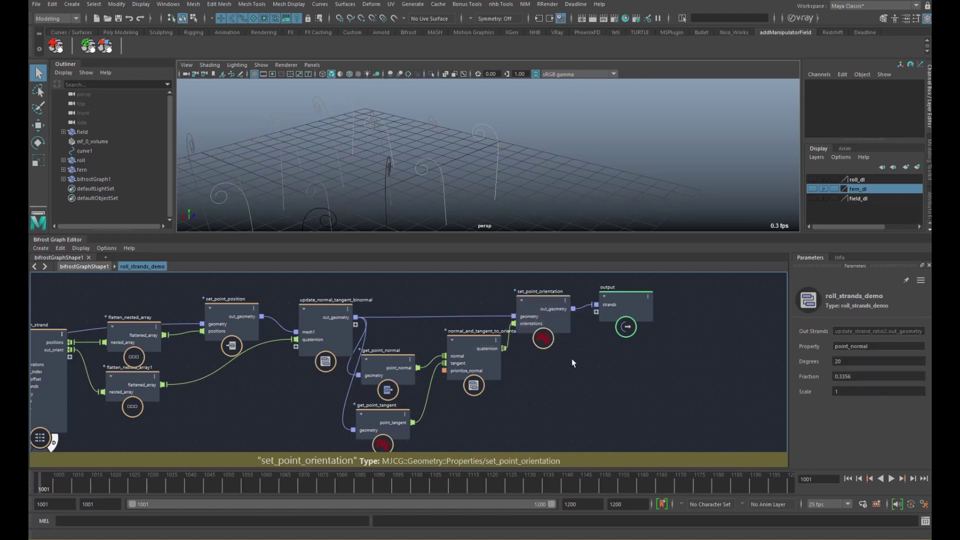
In bifrostGraphShape1, rewire point_transform_scope from rotate_strands to roll_strands_demo's strands output and enable its display
left_click(103, 269)
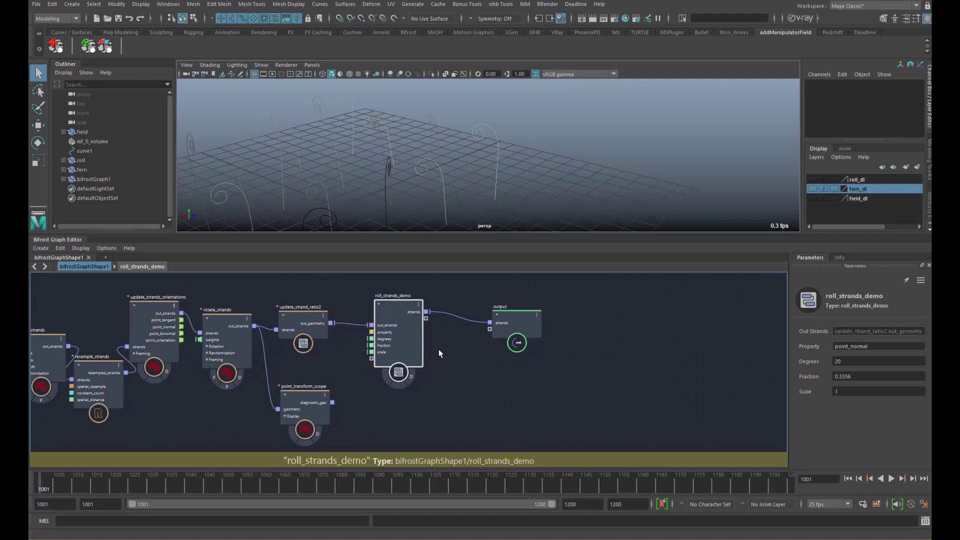
left_click_drag(306, 407, 484, 400)
left_click(410, 393)
key("Delete")
left_click_drag(426, 311, 455, 391)
left_click(475, 427)
Reduce point_transform_scope's Axis Scale to about 0.22
left_click_drag(575, 165, 475, 190, "alt")
mouse_move(475, 190)
middle_mouse_down("alt")
mouse_move(530, 169)
mouse_move(468, 193)
middle_mouse_up("alt")
right_click_drag(468, 193, 517, 189, "alt")
middle_click_drag(463, 176, 442, 180, "alt")
right_click_drag(441, 180, 581, 177, "alt")
mouse_move(581, 177)
left_mouse_down("alt")
mouse_move(549, 173)
mouse_move(575, 176)
left_mouse_up("alt")
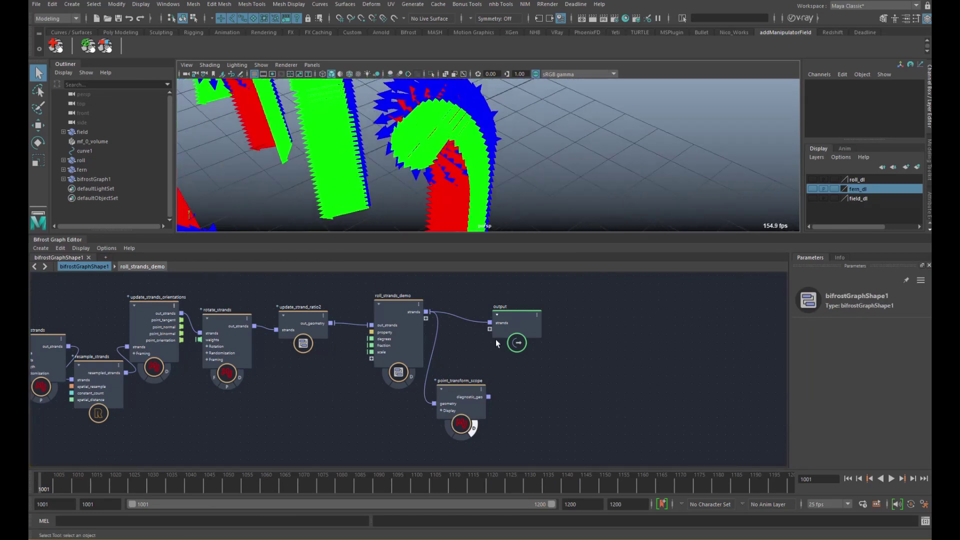
left_click_drag(466, 397, 492, 390)
left_click_drag(804, 377, 659, 398)
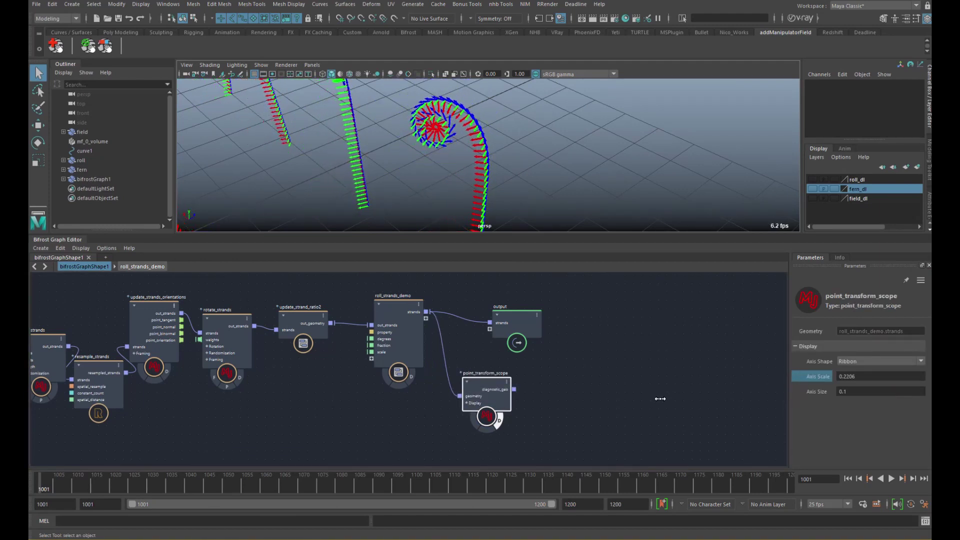
Examine the orientation axes along the curled strand up close in the viewport
right_click_drag(416, 154, 555, 159, "alt")
left_click_drag(555, 159, 499, 150, "alt")
middle_click_drag(500, 150, 520, 129, "alt")
right_click_drag(493, 129, 534, 117, "alt")
left_click_drag(515, 139, 542, 157, "alt")
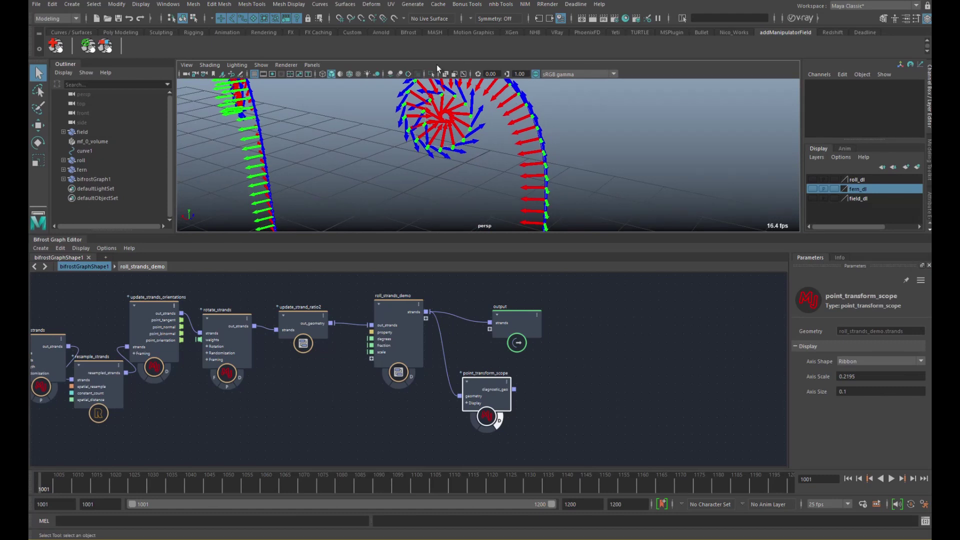
left_click_drag(470, 95, 462, 190, "alt")
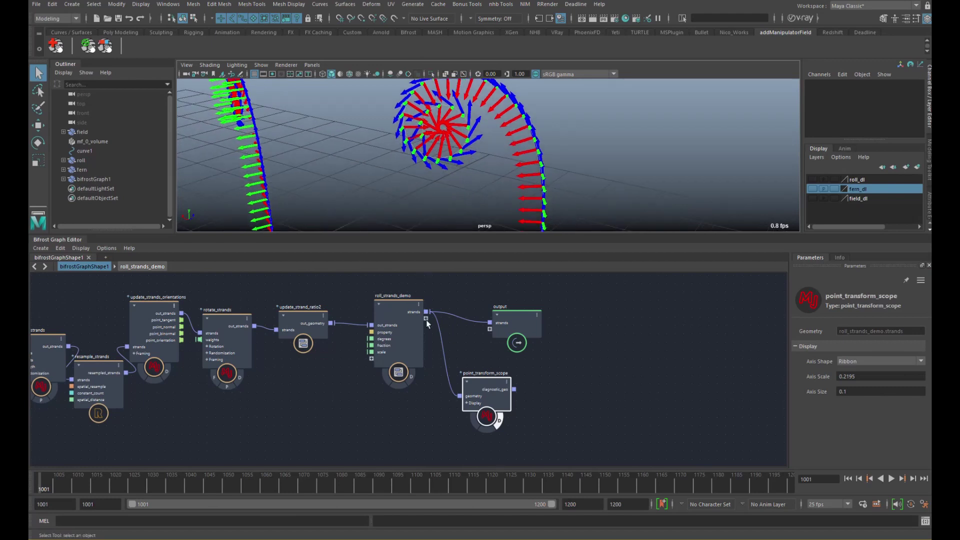
Open roll_strands_demo and rearrange update_normal_tangent_binormal, set_point_orientation and the output node so their connections are readable
double_click(407, 335)
middle_click_drag(563, 309, 422, 343, "alt")
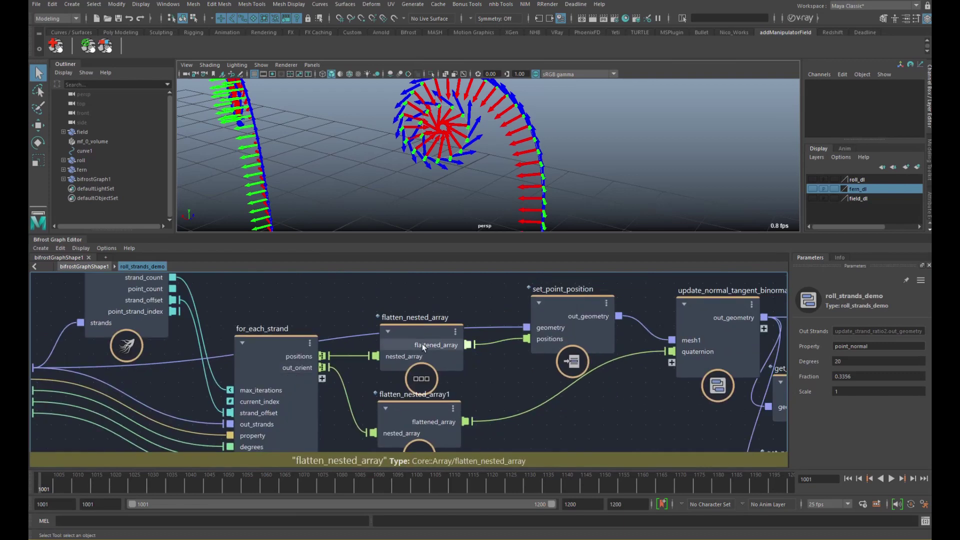
scroll(440, 340, "down", 3)
middle_click_drag(632, 330, 324, 319, "alt")
left_click_drag(332, 345, 304, 383)
left_click_drag(630, 316, 614, 282)
left_click_drag(557, 328, 560, 339)
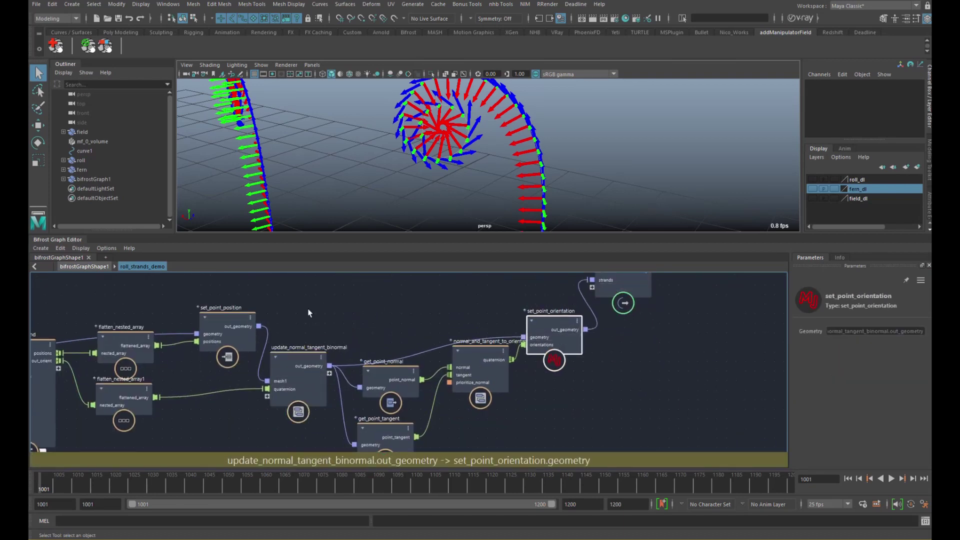
Bypass the orientation nodes by connecting set_point_position's out_geometry directly to the output's strands, and inspect the axes
left_click_drag(258, 326, 591, 280)
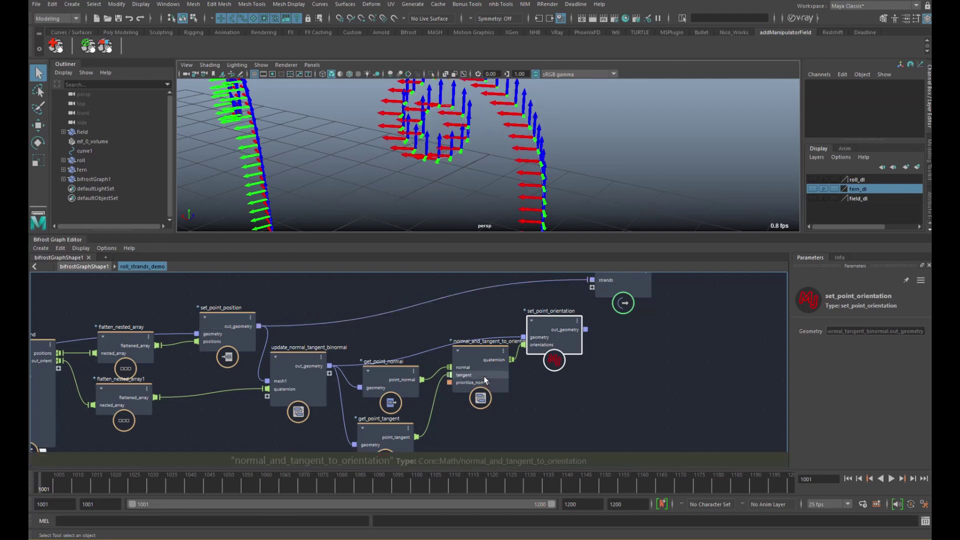
left_click_drag(556, 185, 537, 173, "alt")
Move the output node aside and reconnect set_point_orientation's out_geometry to its strands input
left_click_drag(625, 292, 660, 299)
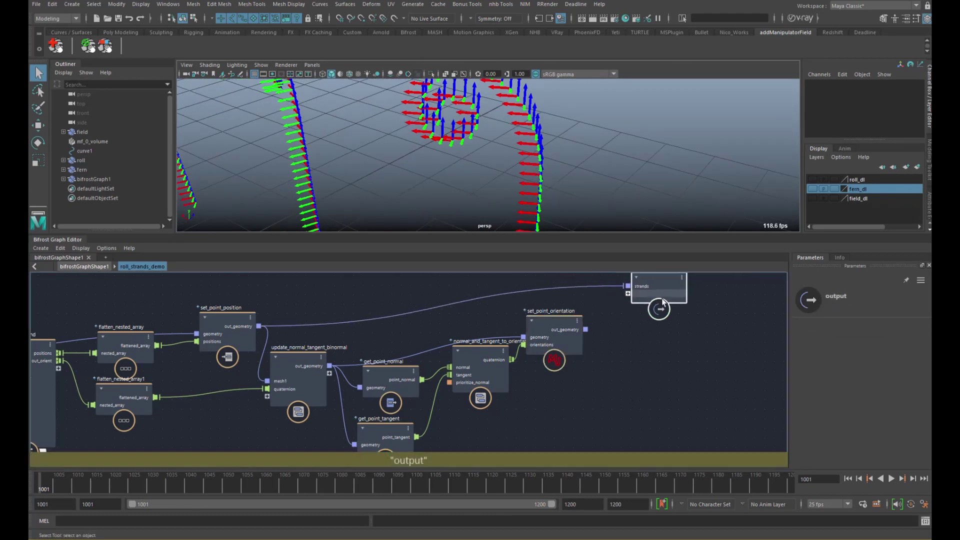
middle_click_drag(597, 322, 576, 349, "alt")
left_click_drag(564, 356, 606, 312)
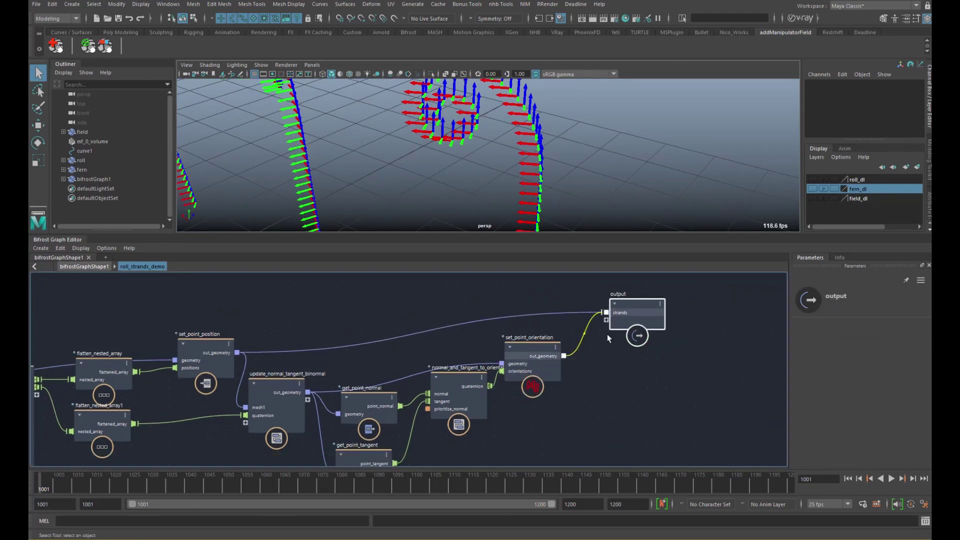
Examine how point_transform_scope builds its axis strands and sets their colours, then return to the top-level graph
scroll(439, 144, "down", 2)
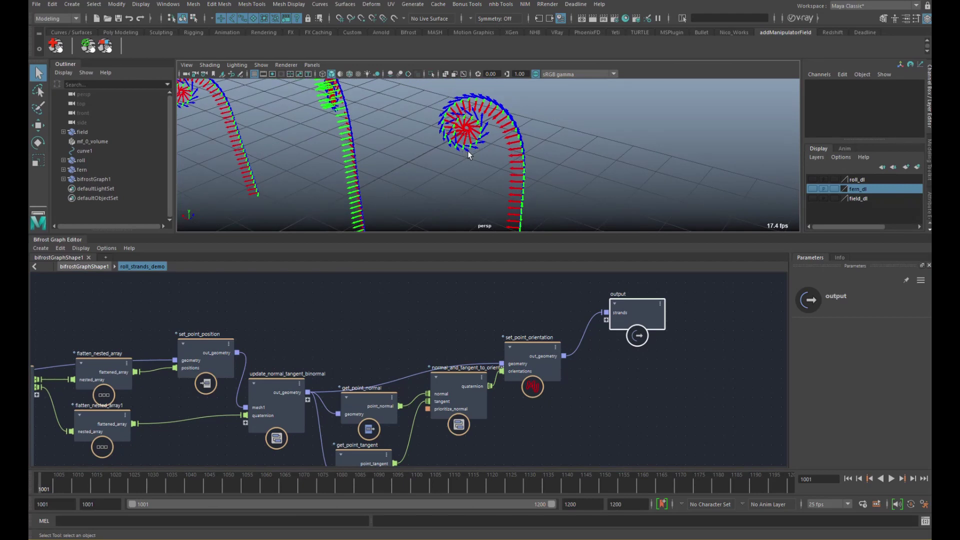
left_click(103, 267)
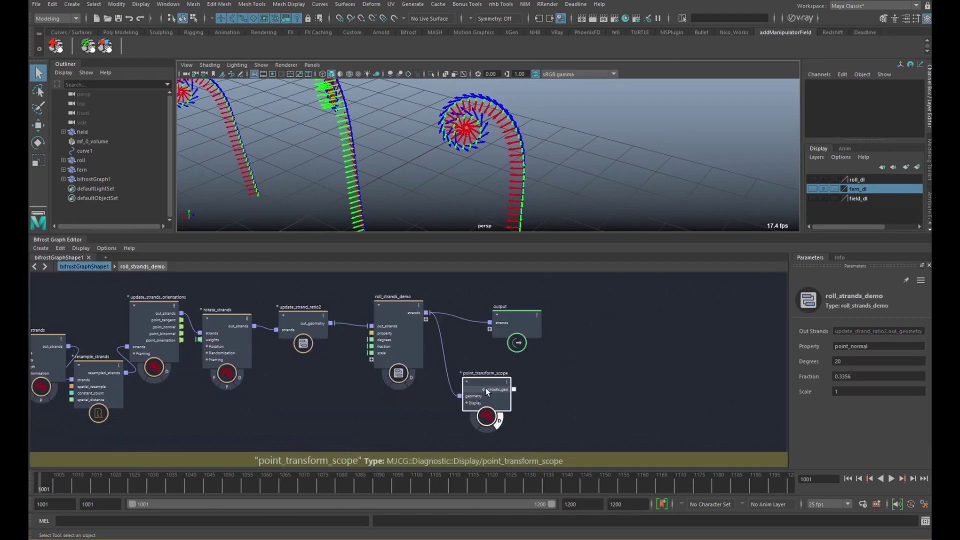
left_click_drag(485, 388, 482, 395)
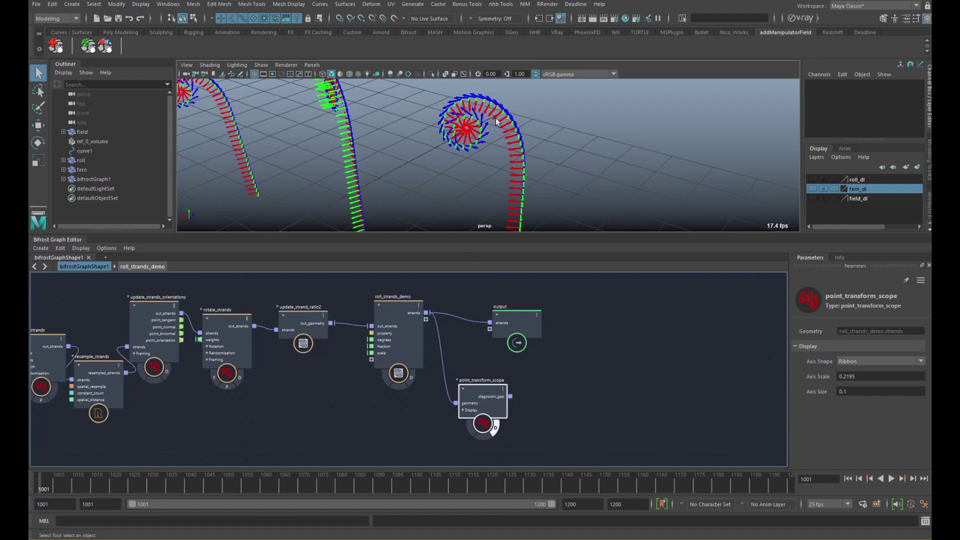
double_click(482, 388)
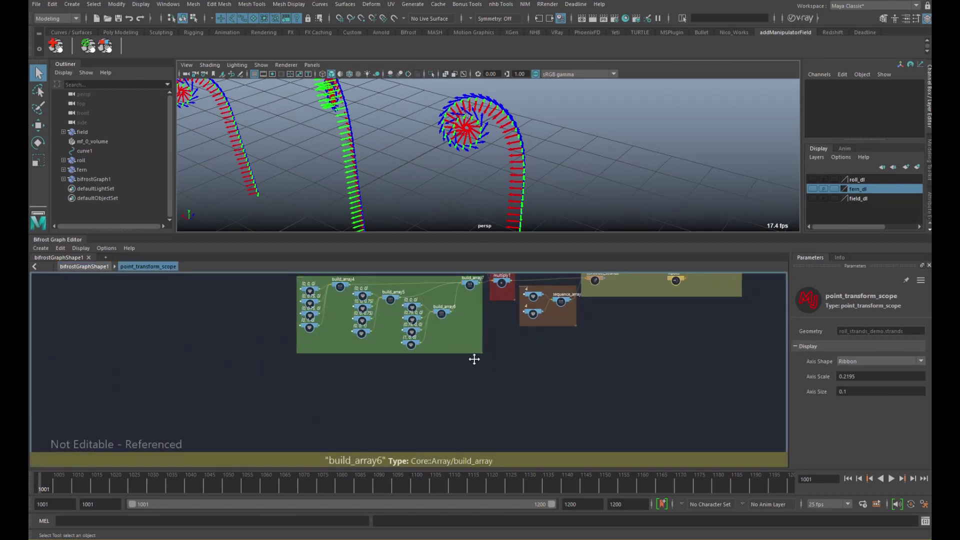
middle_click_drag(506, 319, 378, 378, "alt")
middle_click_drag(499, 346, 391, 314, "alt")
middle_click_drag(494, 300, 459, 340, "alt")
scroll(459, 341, "up", 3)
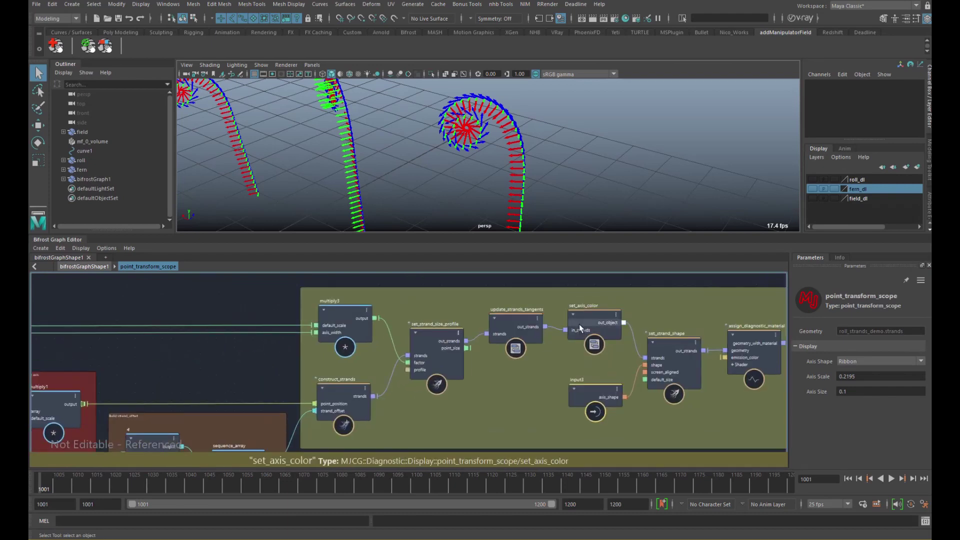
middle_click_drag(590, 349, 456, 347)
left_click(104, 269)
Move point_transform_scope aside and add a point_scope node below roll_strands_demo
left_click_drag(492, 395, 548, 400)
left_click(436, 416)
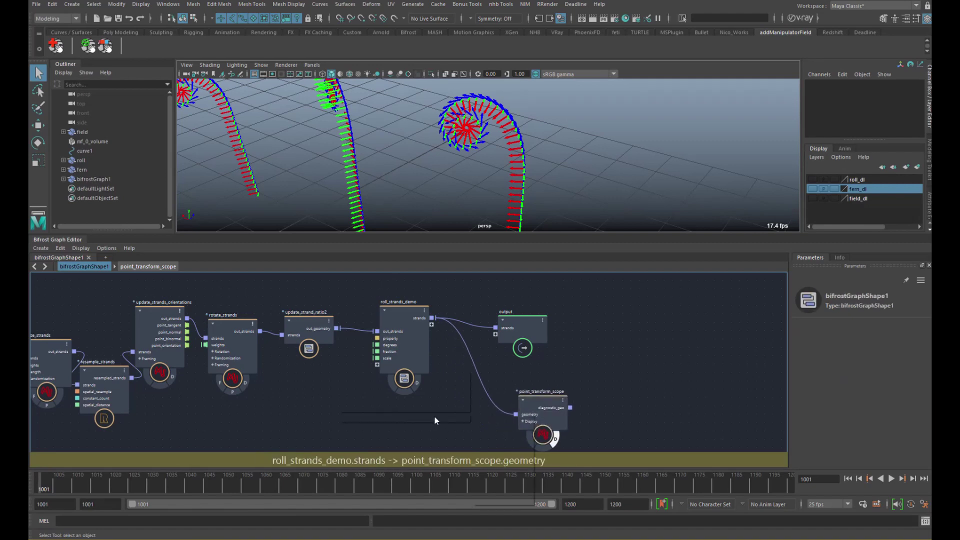
key("Tab")
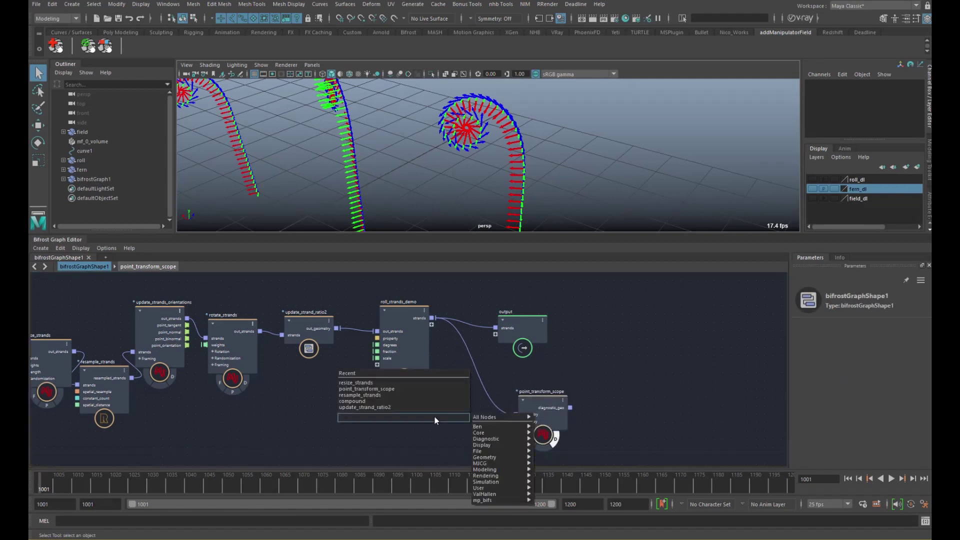
type("scope")
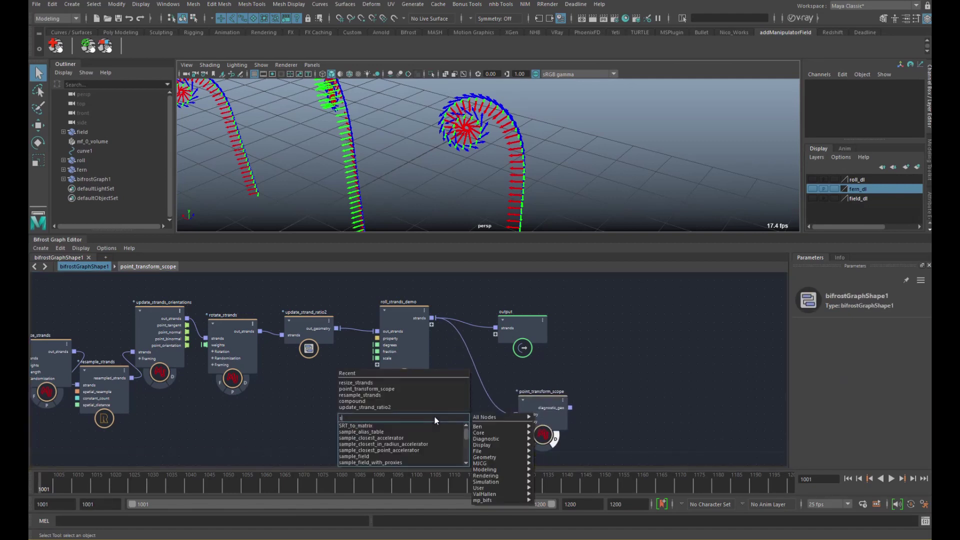
key("Down")
key("Down")
key("Down")
key("Down")
key("Return")
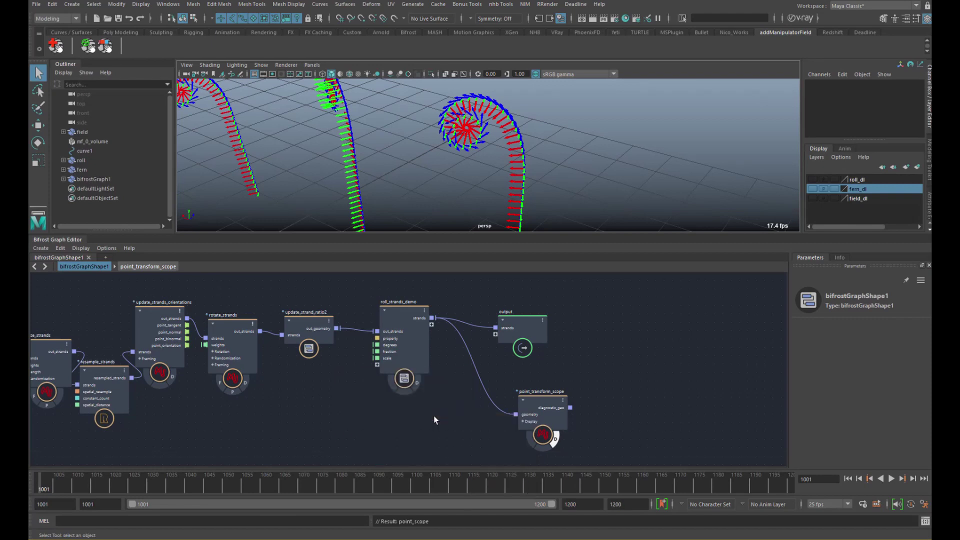
Connect roll_strands_demo's strands output to point_scope's point_geo and turn off point_transform_scope's diagnostic display
left_click_drag(432, 318, 414, 438)
left_click(553, 439)
left_click_drag(554, 413, 587, 378)
middle_click_drag(474, 397, 472, 365, "alt")
Add a terminal node and connect point_scope's diagnostic_geo to its diagnostic input
left_click(492, 392)
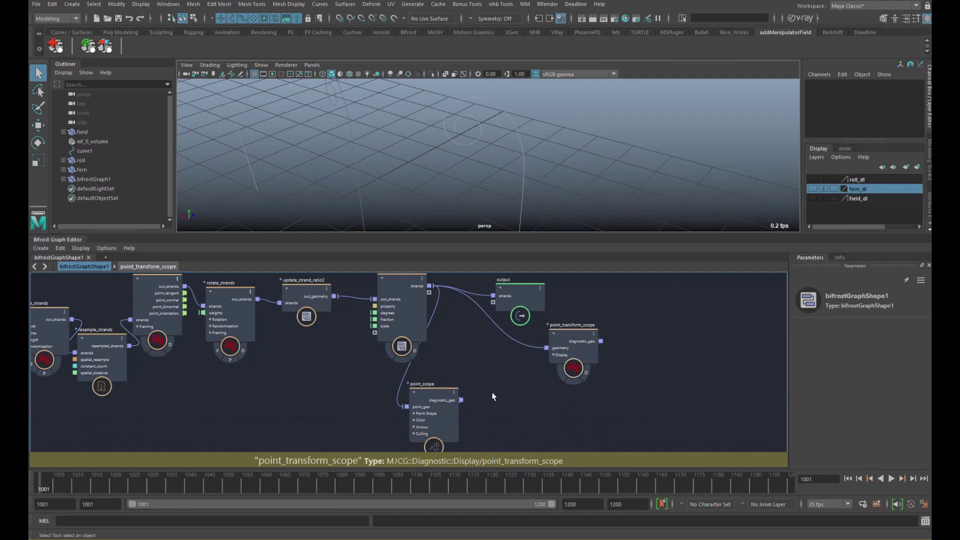
key("Tab")
type("termi")
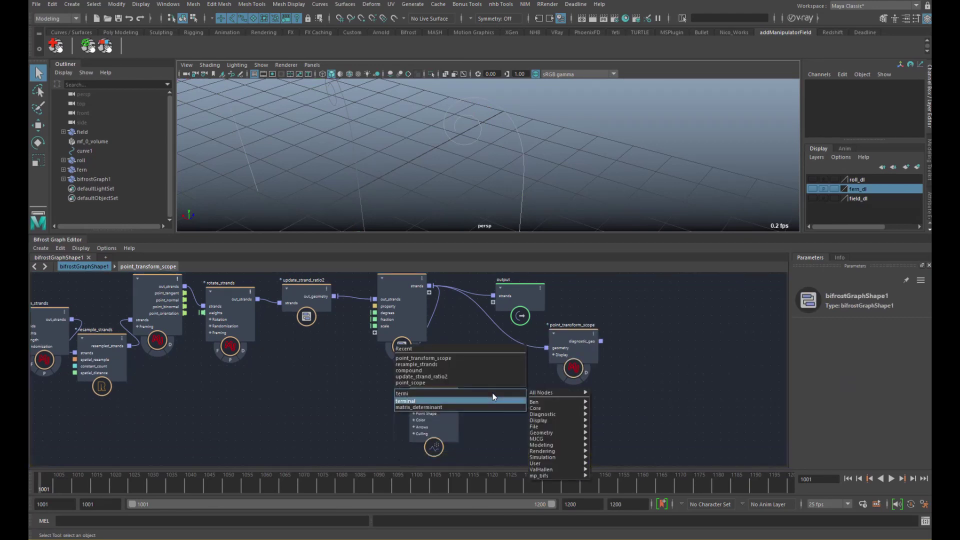
key("Return")
left_click_drag(503, 401, 434, 406)
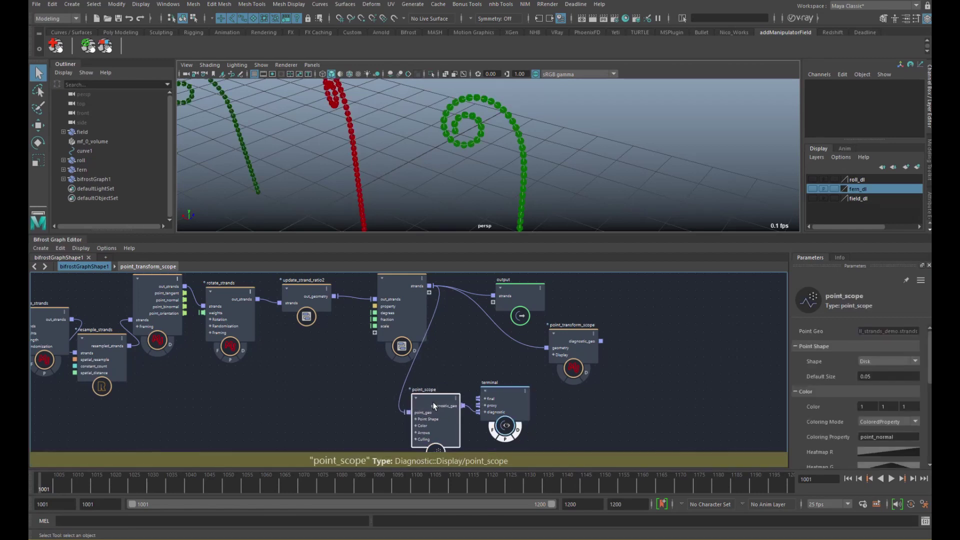
Enable arrows on point_scope with point_normal as the arrow property and inspect them along the curled strand
left_click_drag(927, 371, 928, 422)
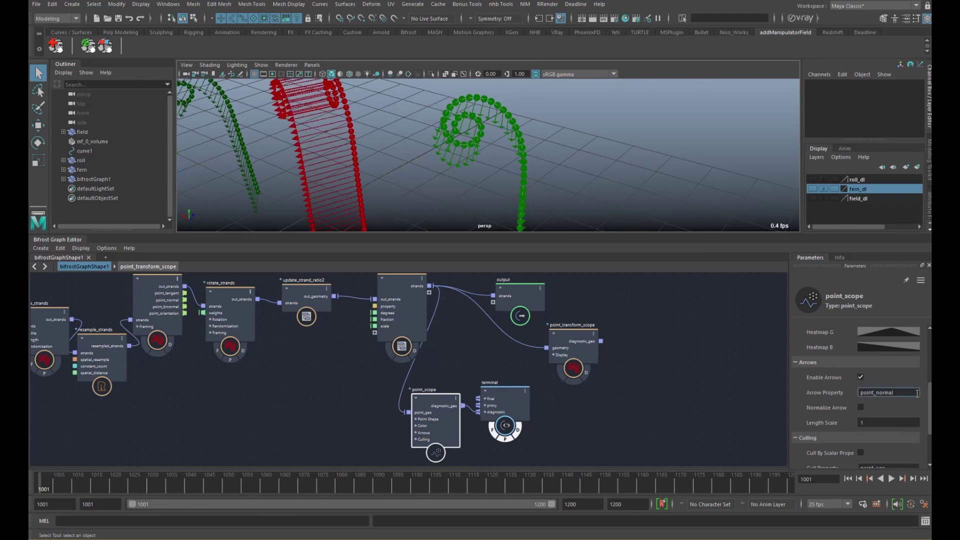
left_click_drag(500, 189, 428, 189, "alt")
right_click_drag(429, 188, 580, 178, "alt")
left_click_drag(580, 178, 600, 145, "alt")
Set point_scope's arrow property to point_tangent and inspect the arrow directions on the curled strand
left_click_drag(876, 392, 925, 379)
type("tangent")
key("Return")
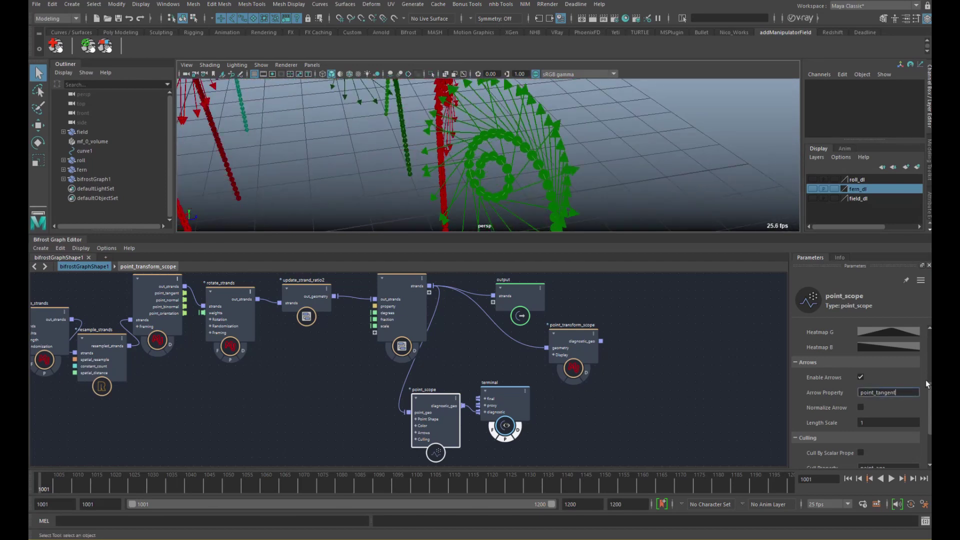
left_click_drag(538, 205, 583, 197, "alt")
right_click_drag(583, 197, 505, 183, "alt")
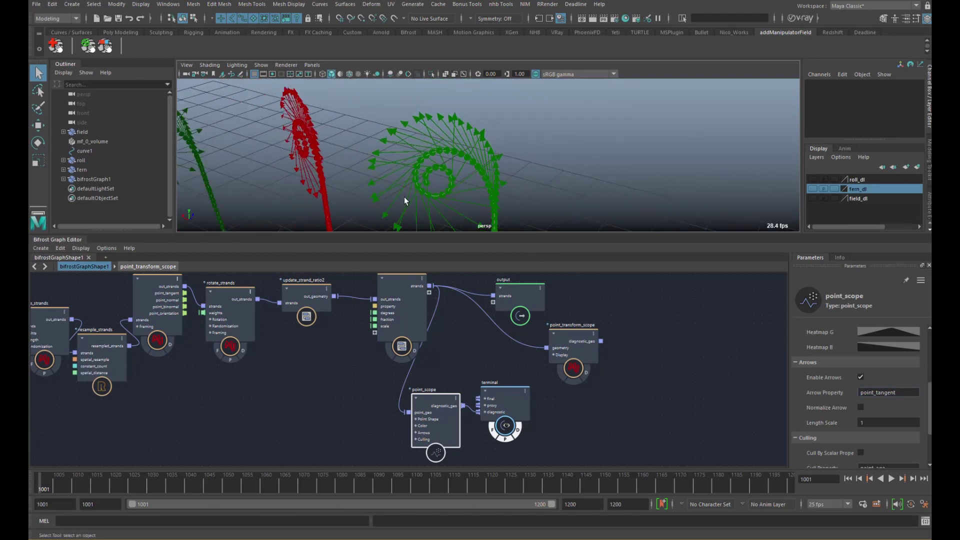
Delete the point_scope and terminal nodes and reposition the output and point_transform_scope nodes
middle_click_drag(450, 380, 453, 399, "alt")
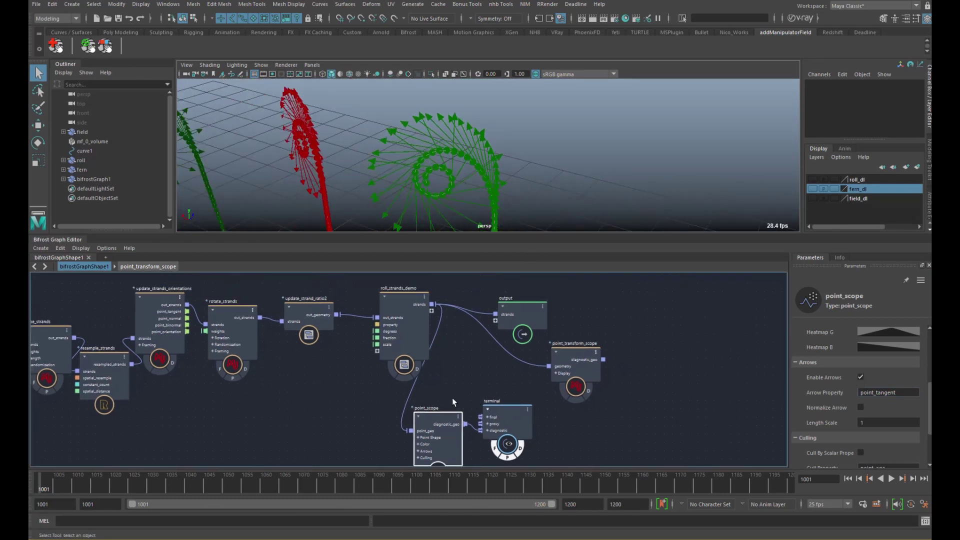
left_click_drag(502, 428, 502, 428)
key("Delete")
left_click_drag(530, 311, 550, 300)
left_click_drag(578, 361, 554, 370)
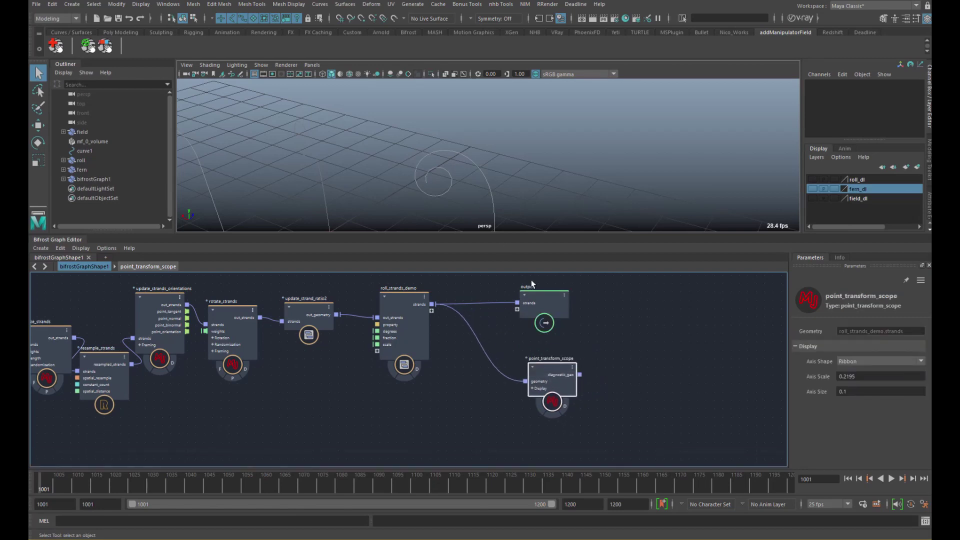
Inside roll_strands_demo's for_each_strand, delete the diagnostic construct_points, set_point_orientation and point_transform_scope nodes
double_click(410, 327)
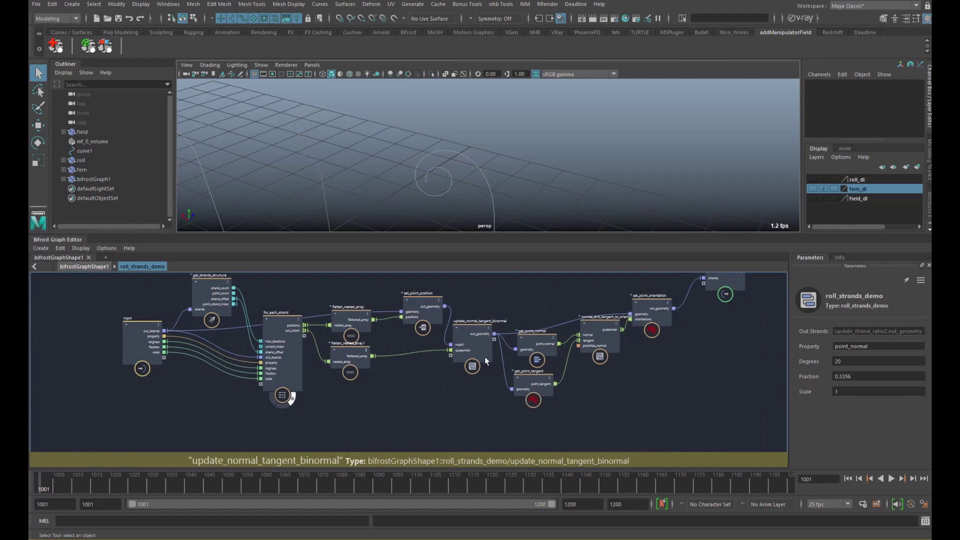
double_click(294, 348)
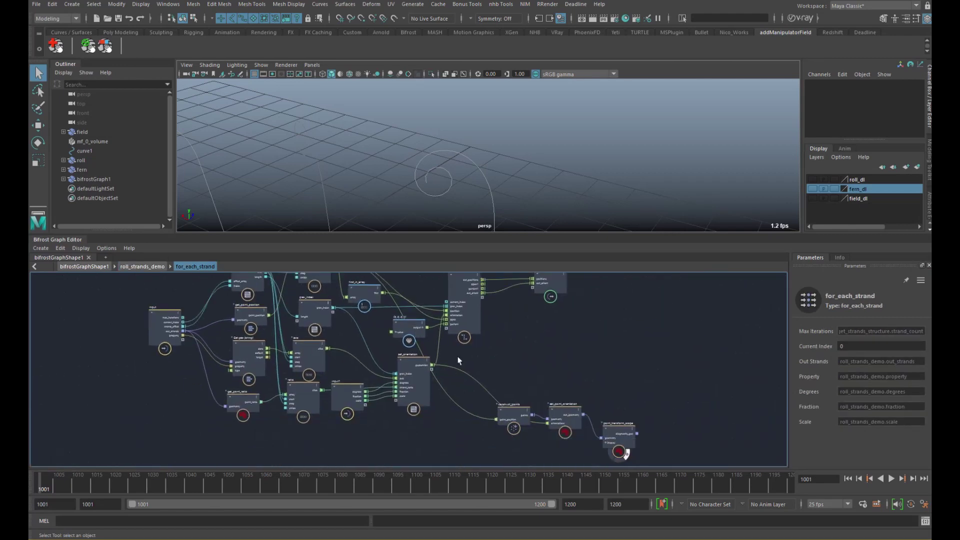
scroll(471, 359, "up", 3)
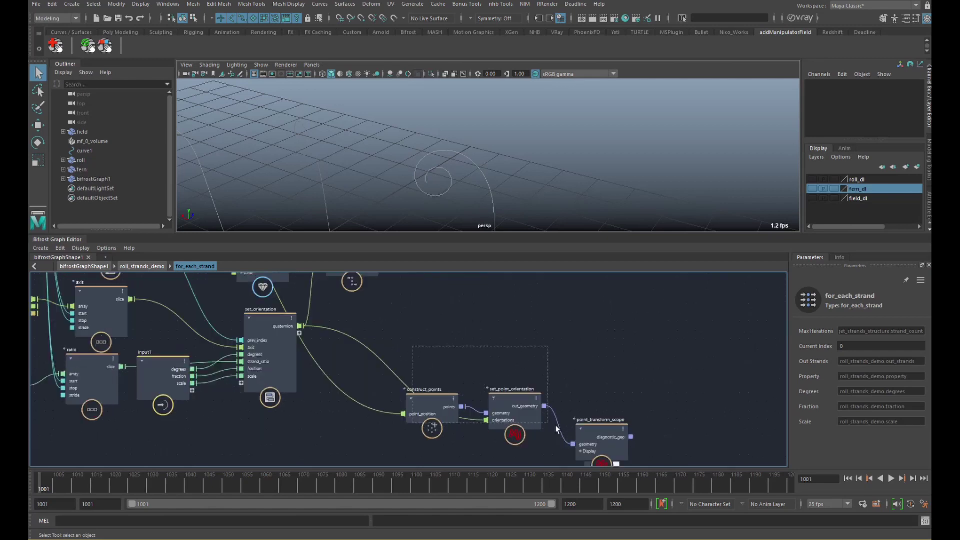
left_click_drag(557, 429, 630, 451)
key("Delete")
middle_click_drag(420, 302, 446, 377, "alt")
middle_click_drag(448, 313, 496, 373, "alt")
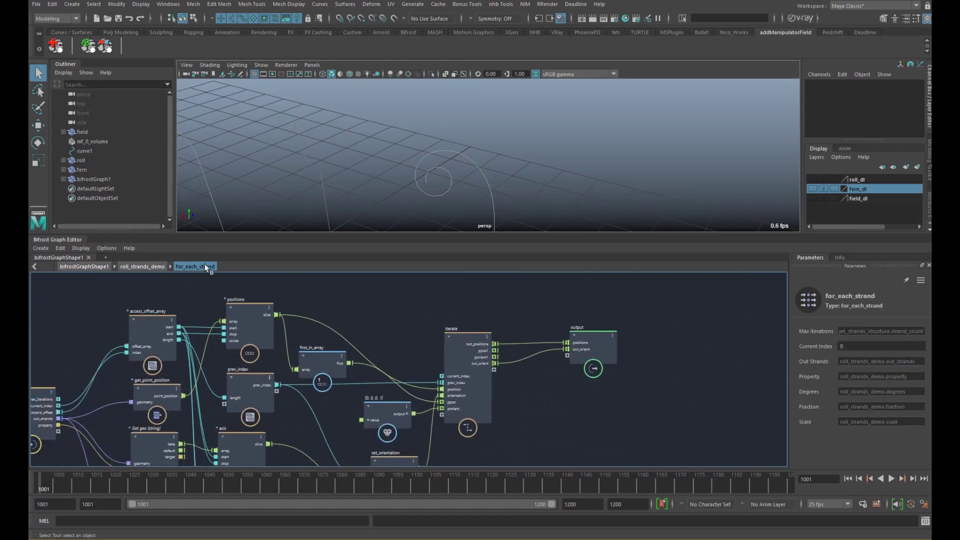
Return to the top-level bifrostGraphShape1 graph and save the scene
left_click(143, 266)
left_click(84, 266)
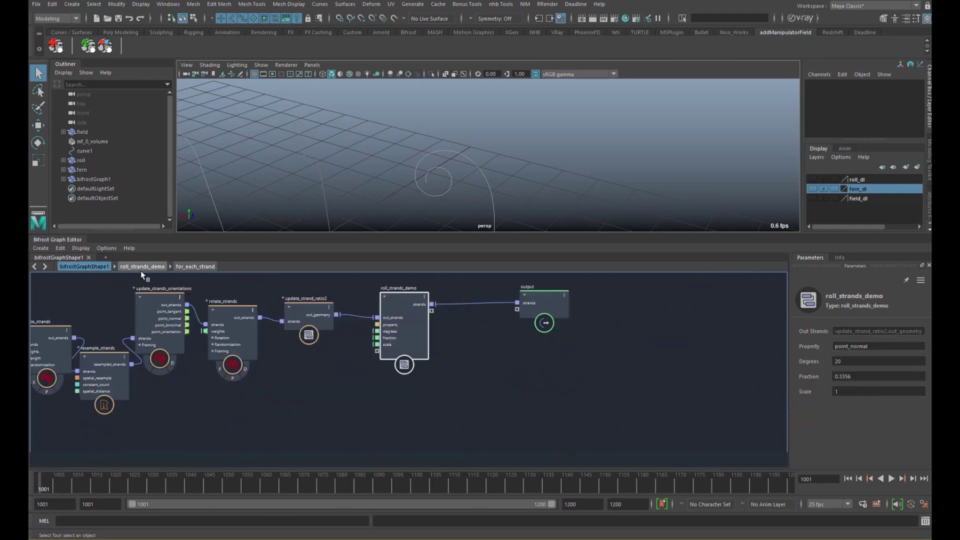
middle_click_drag(140, 271, 169, 277)
middle_click_drag(441, 340, 482, 372)
left_click(118, 19)
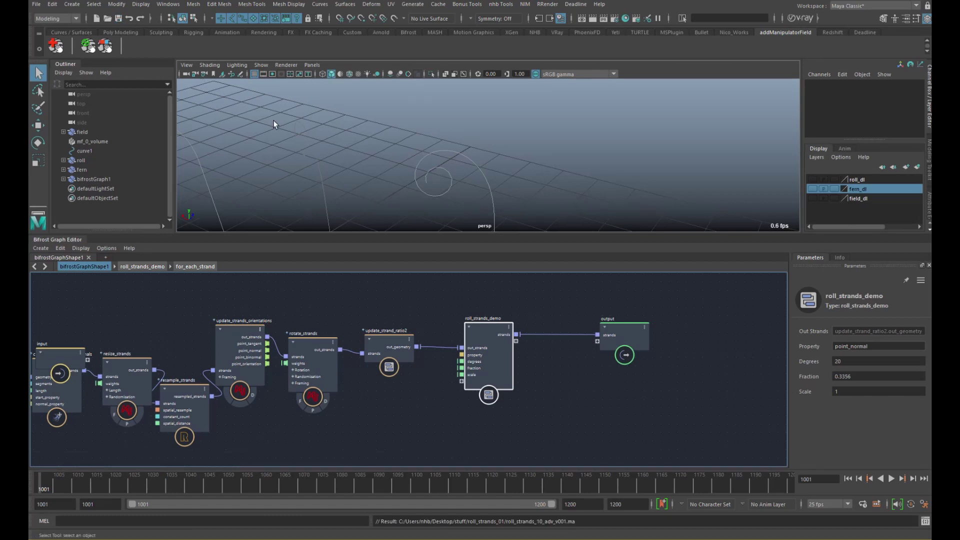
Move roll_strands_demo above the chain and connect update_strand_ratio2's out_geometry directly to the output's strands
middle_click_drag(424, 175, 454, 169, "alt")
scroll(459, 176, "down", 2)
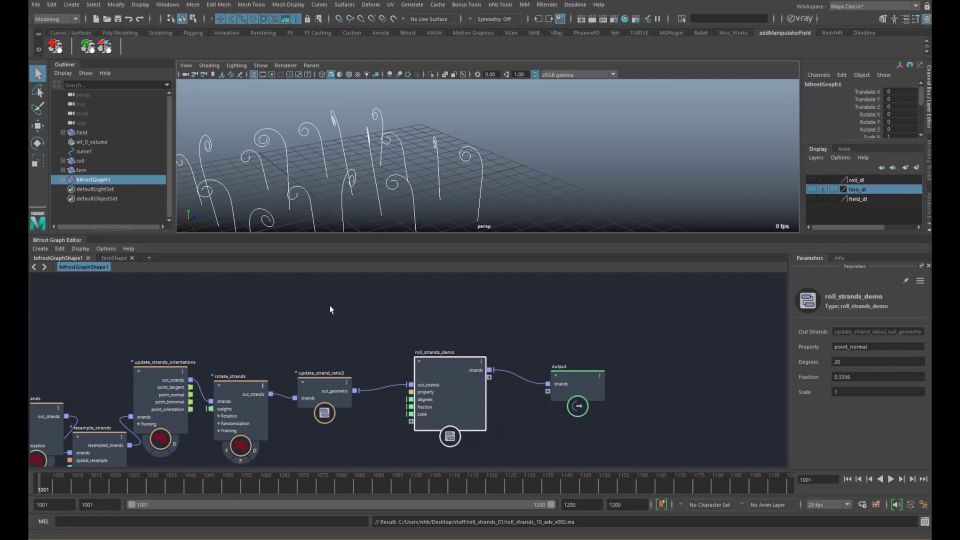
middle_click_drag(453, 306, 527, 283, "alt")
middle_click_drag(424, 291, 464, 288, "alt")
scroll(464, 286, "down", 2)
middle_click_drag(376, 307, 442, 300, "alt")
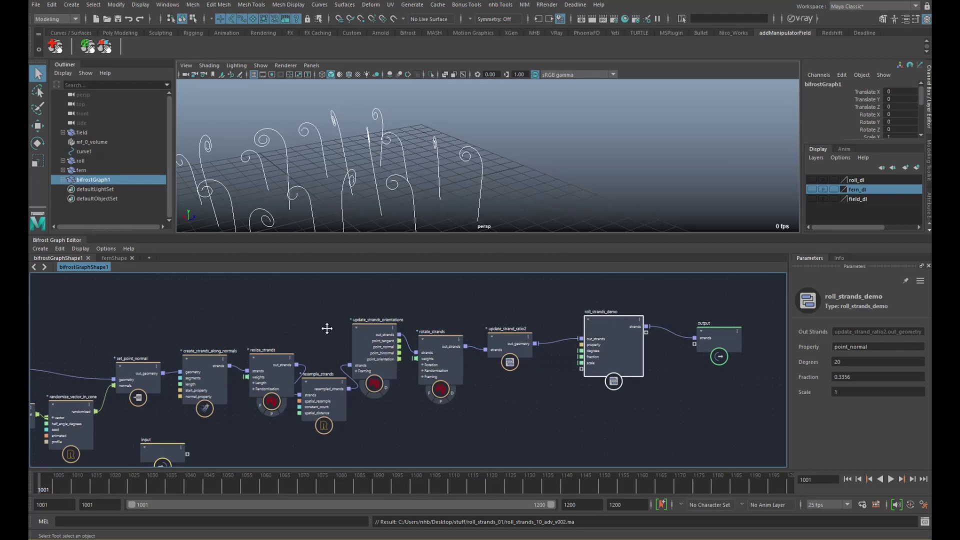
middle_click_drag(362, 326, 216, 373, "alt")
middle_click_drag(413, 352, 364, 344, "alt")
left_click_drag(423, 379, 432, 290)
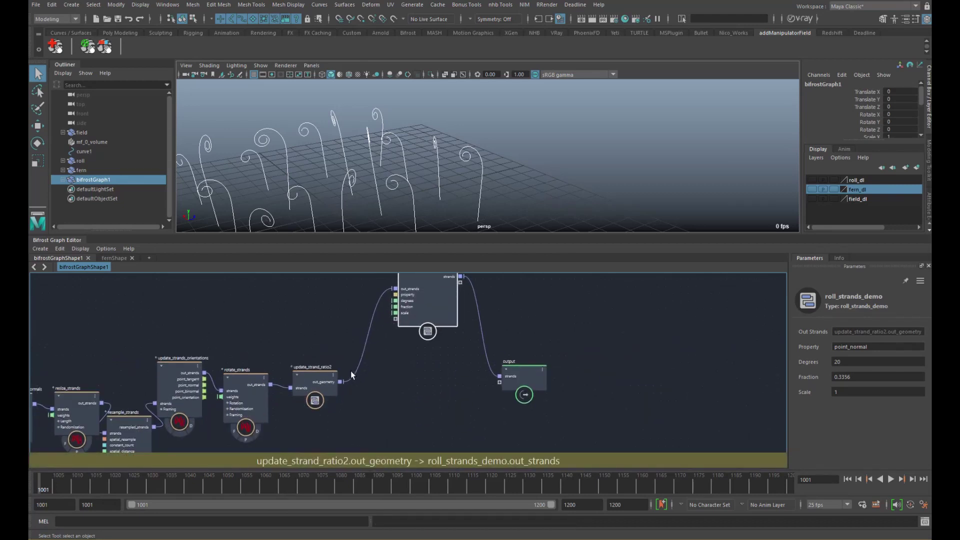
left_click_drag(342, 382, 499, 376)
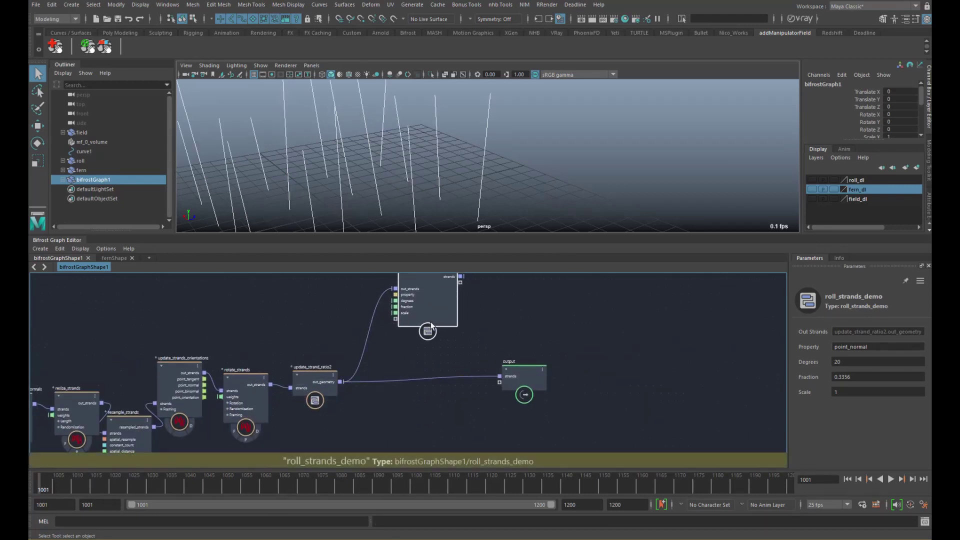
Move roll_strands_demo farther from the chain and disconnect its out_strands input from update_strand_ratio2
left_click_drag(433, 325, 429, 286)
left_click(381, 344)
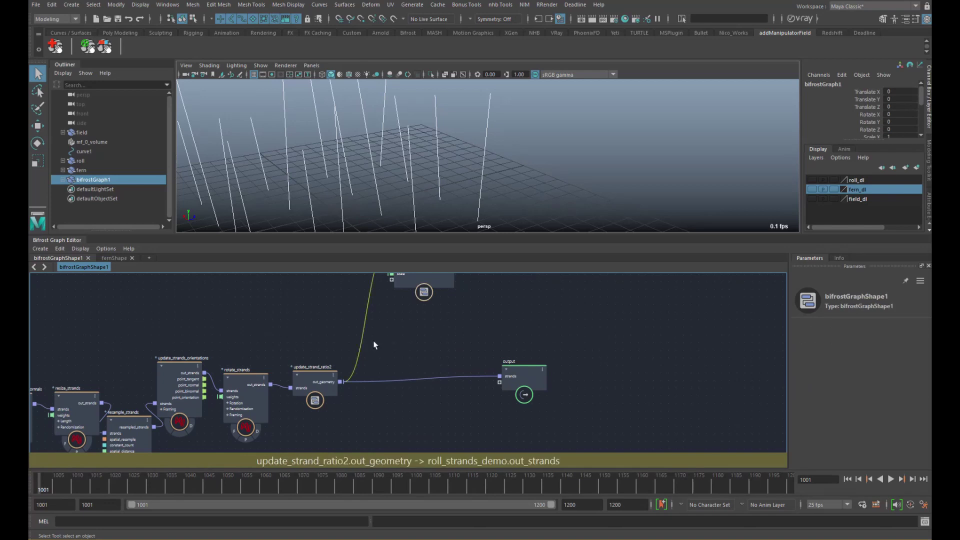
left_click_drag(363, 338, 391, 339)
Make room before the output node and search for a for_each node to add after update_strand_ratio2
middle_click_drag(405, 350, 393, 334, "alt")
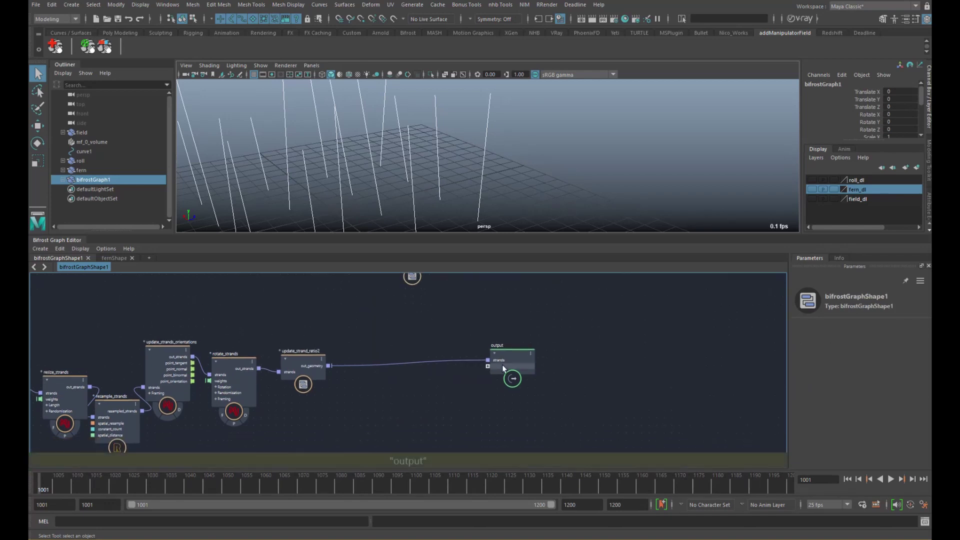
left_click_drag(502, 367, 540, 370)
left_click(407, 349)
key("Tab")
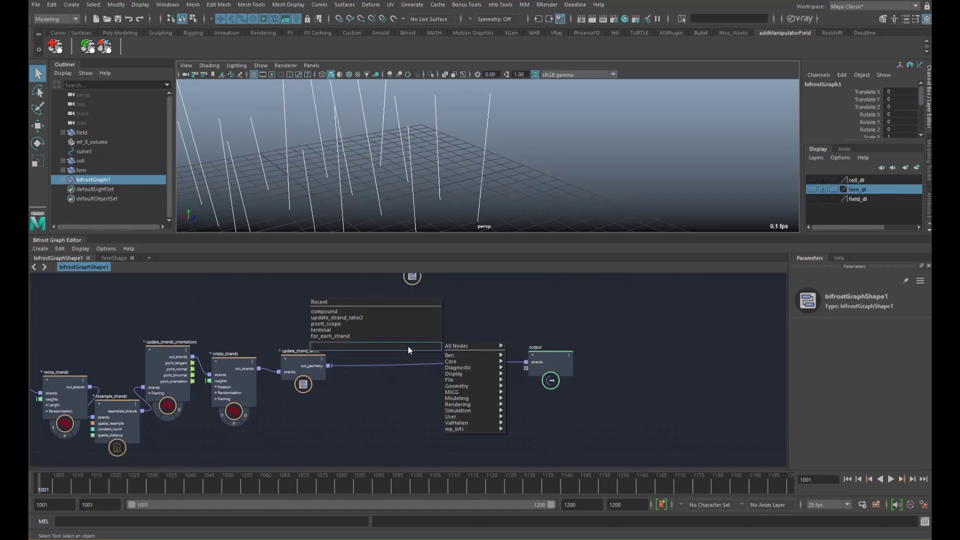
type("for")
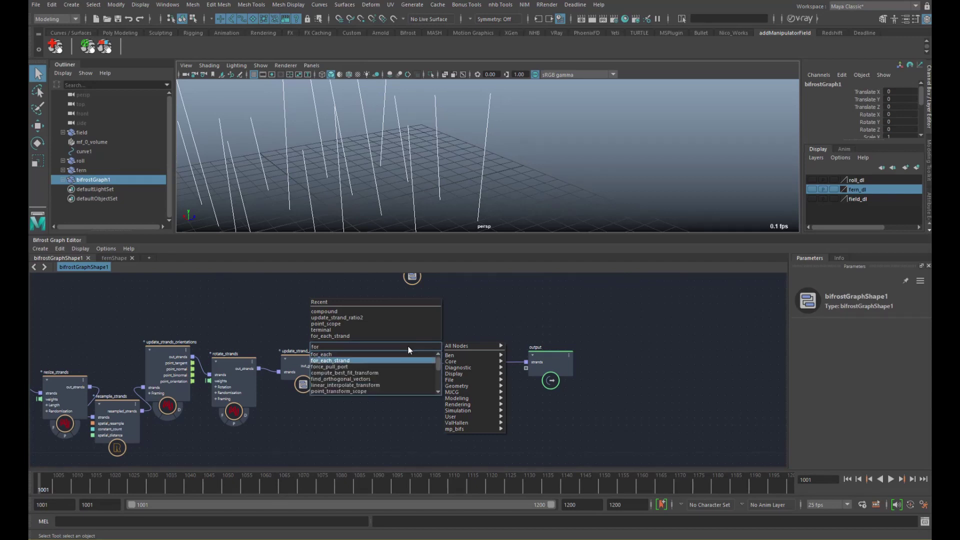
Add an editable for_each_strand compound after update_strand_ratio2 and wire update_strand_ratio2's out_geometry directly to the output's strands port
key("Return")
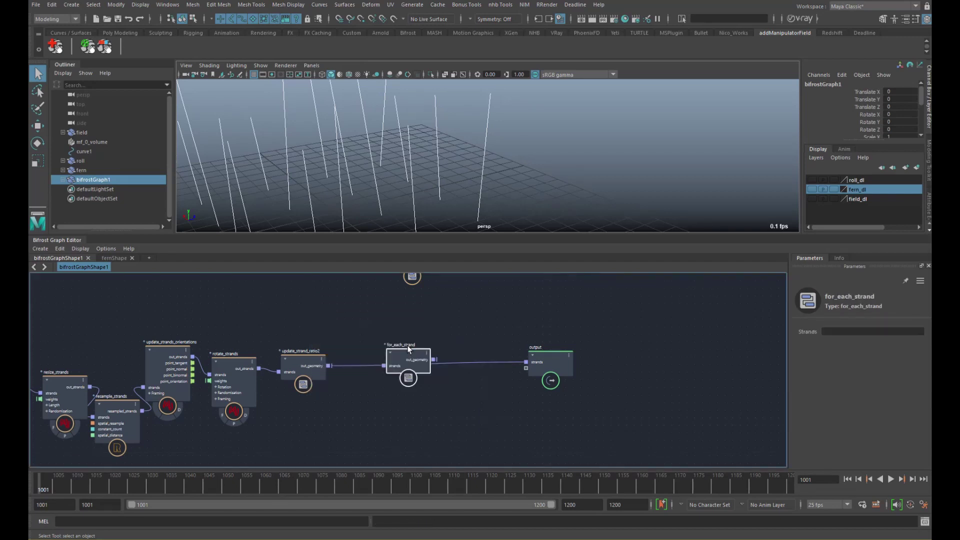
right_click(404, 350)
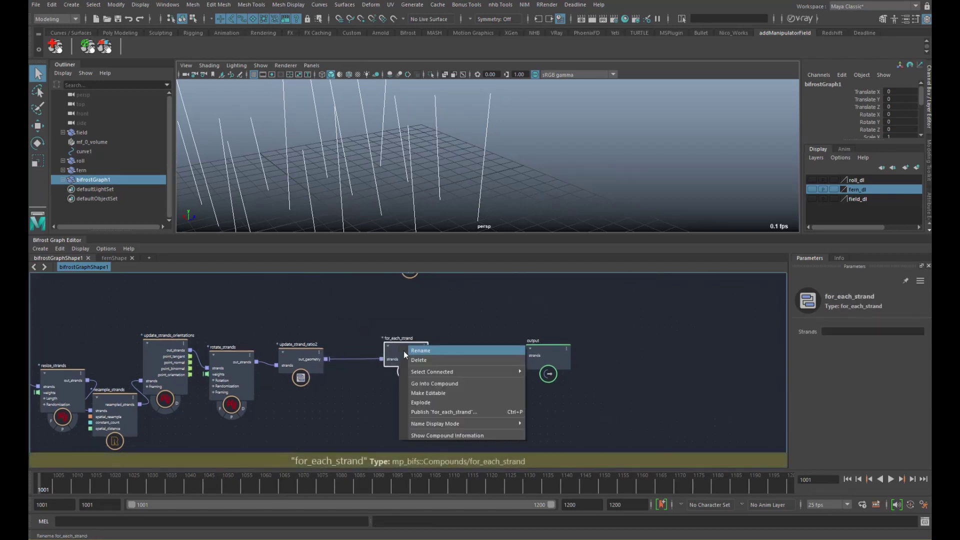
left_click(430, 395)
left_click_drag(406, 349, 407, 332)
left_click_drag(326, 359, 524, 355)
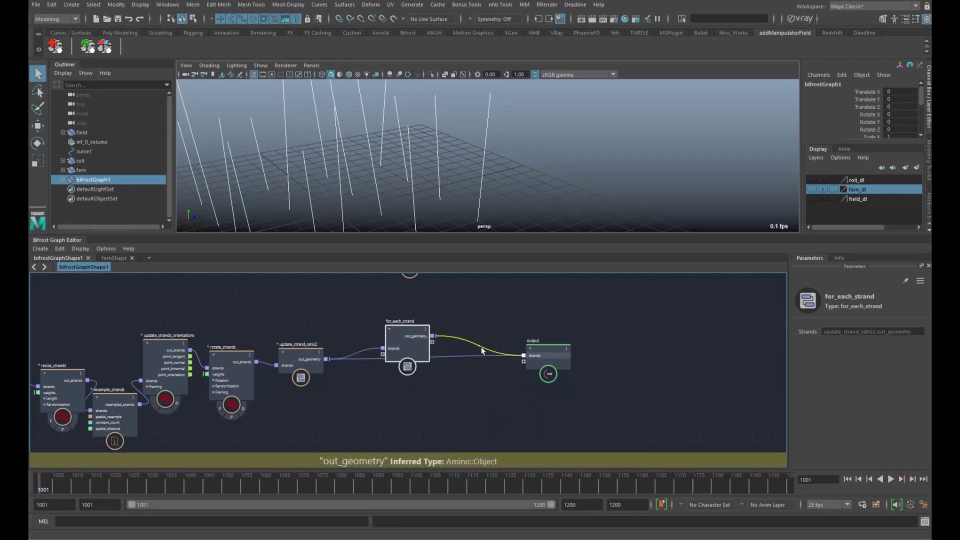
Enter the for_each_strand compound and open the for_each loop inside it
double_click(407, 332)
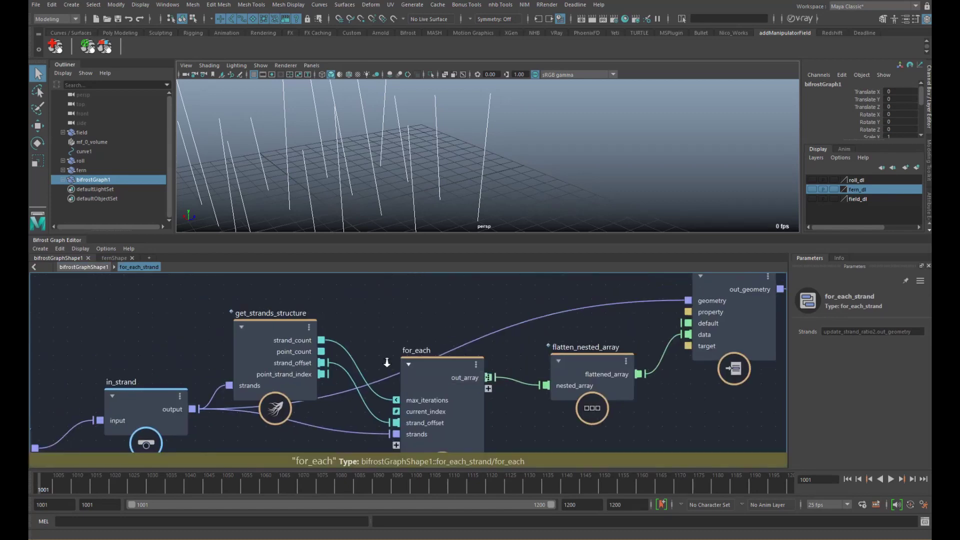
left_click(361, 320)
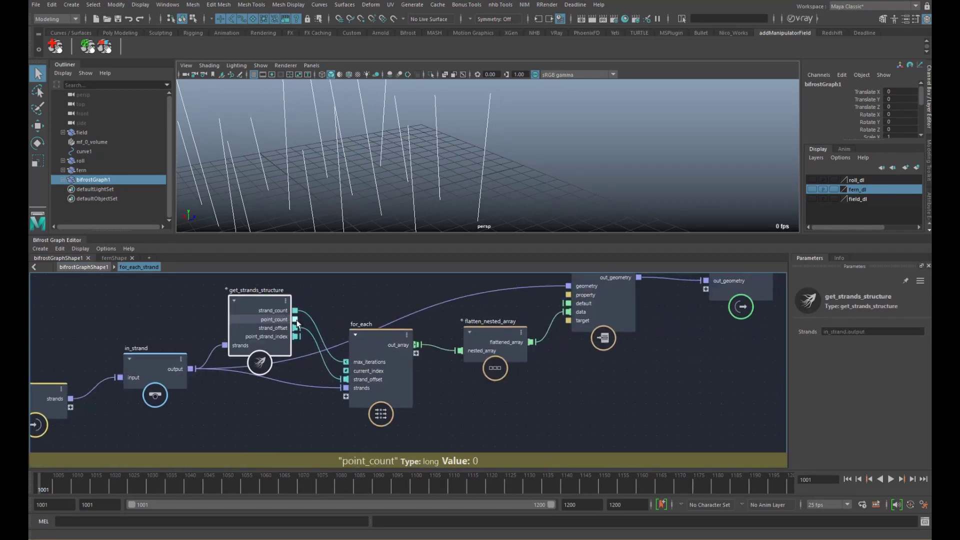
left_click(385, 352)
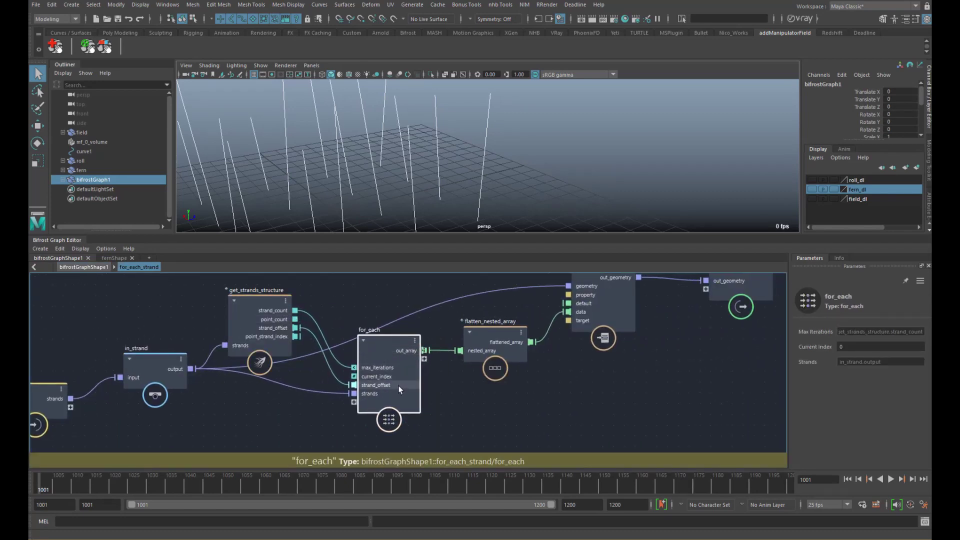
double_click(398, 385)
Rearrange the input and access_offset_array nodes inside the for_each loop
middle_click_drag(328, 352, 423, 319, "alt")
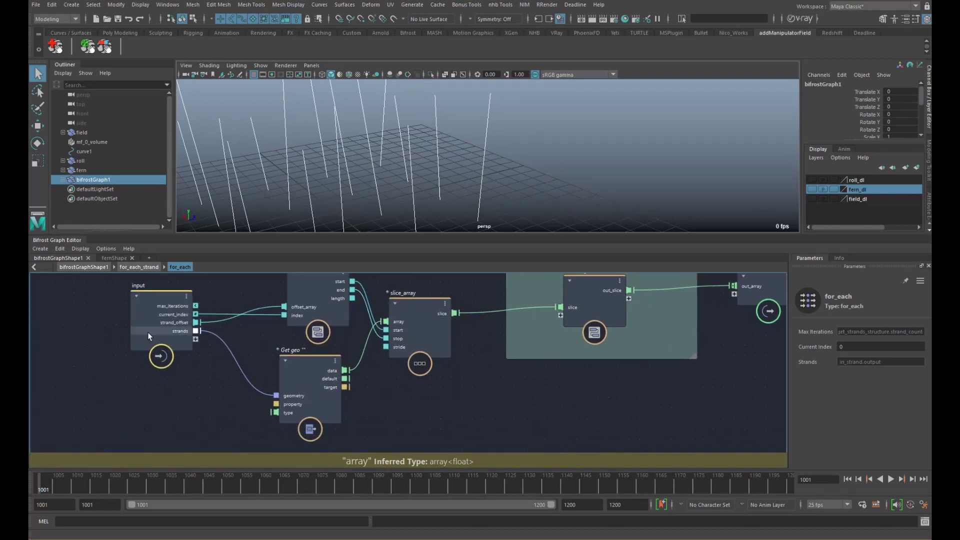
left_click_drag(148, 332, 121, 345)
middle_click_drag(321, 309, 317, 335, "alt")
left_click_drag(316, 335, 312, 331)
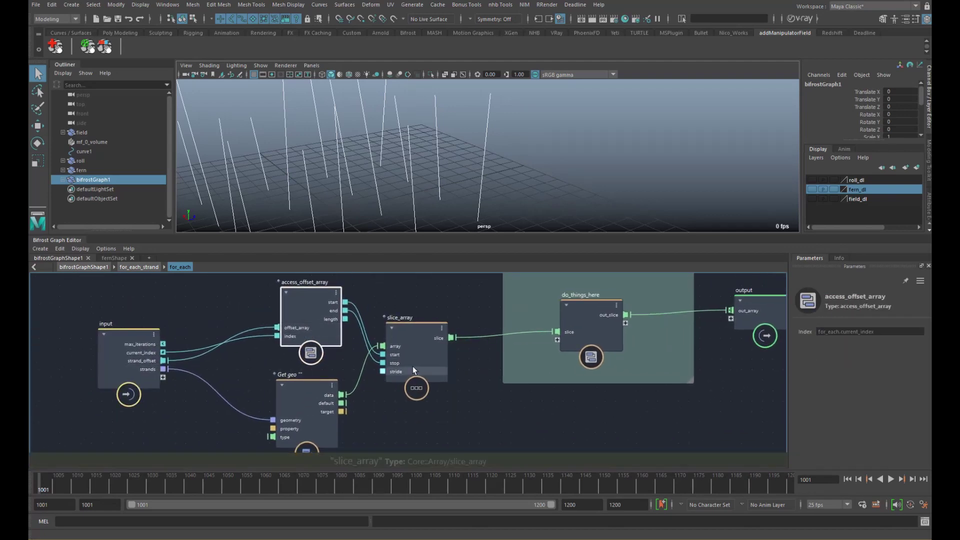
Delete the slice_array and Get geo property nodes from the for_each loop
left_click_drag(403, 355, 407, 352)
middle_click_drag(480, 361, 481, 346, "alt")
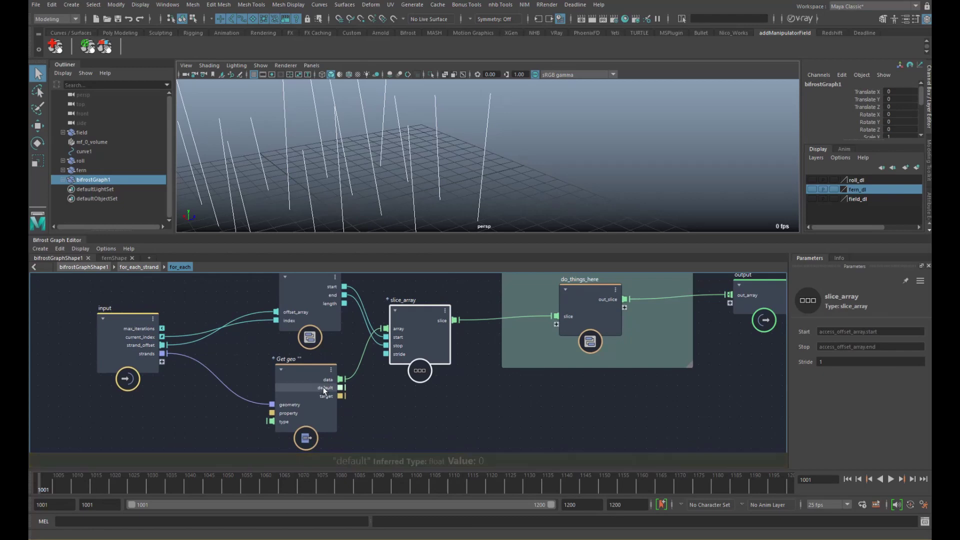
middle_click_drag(322, 393, 298, 408, "alt")
left_click_drag(312, 385, 313, 388)
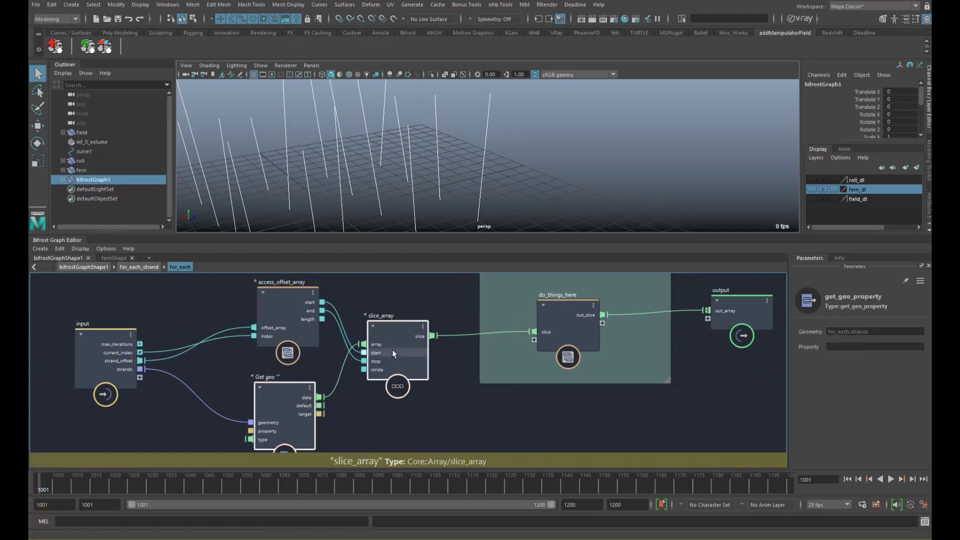
key("Delete")
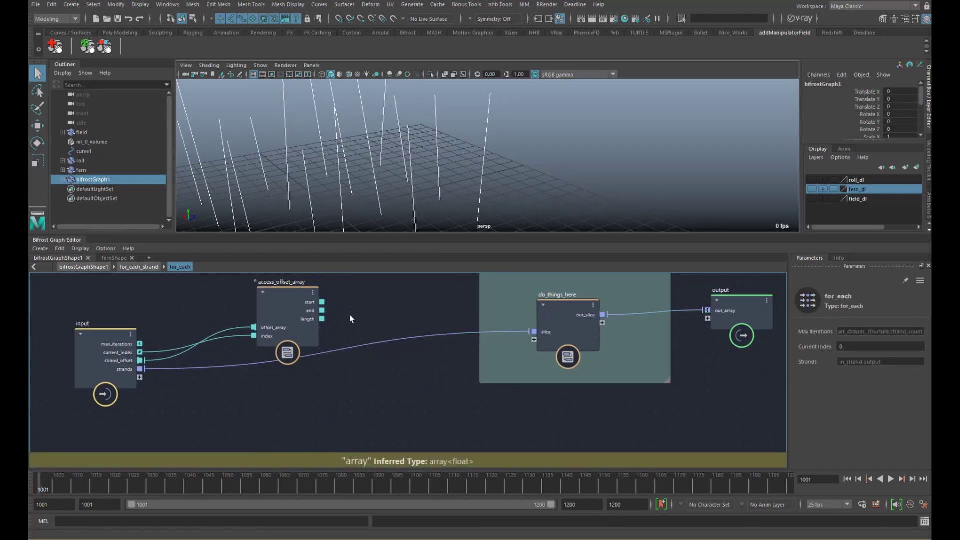
Remove the do_things_here compound and its incoming link, connecting the input's strands straight to out_array on the output
left_click_drag(448, 338, 420, 390)
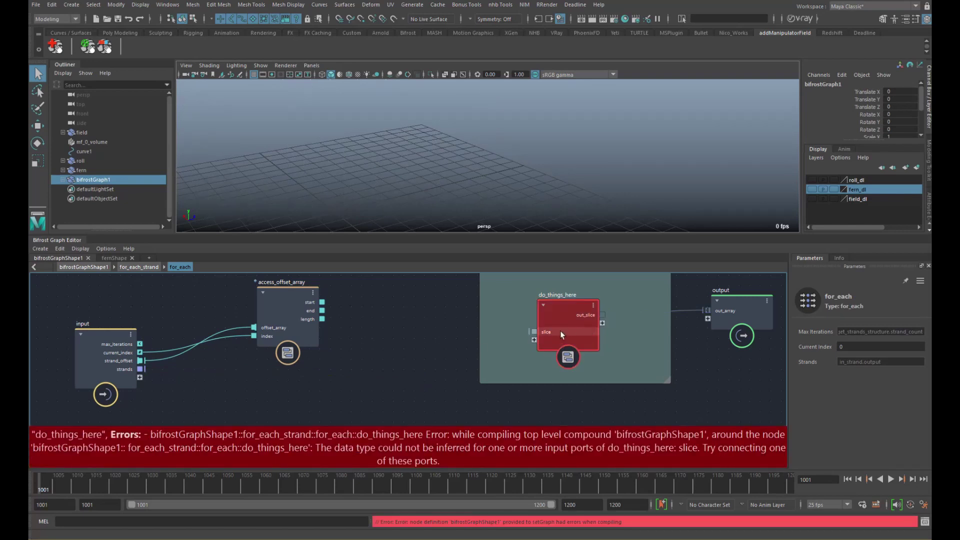
middle_click_drag(385, 347, 375, 351, "alt")
left_click_drag(159, 376, 696, 315)
left_click_drag(555, 334, 553, 356)
key("Delete")
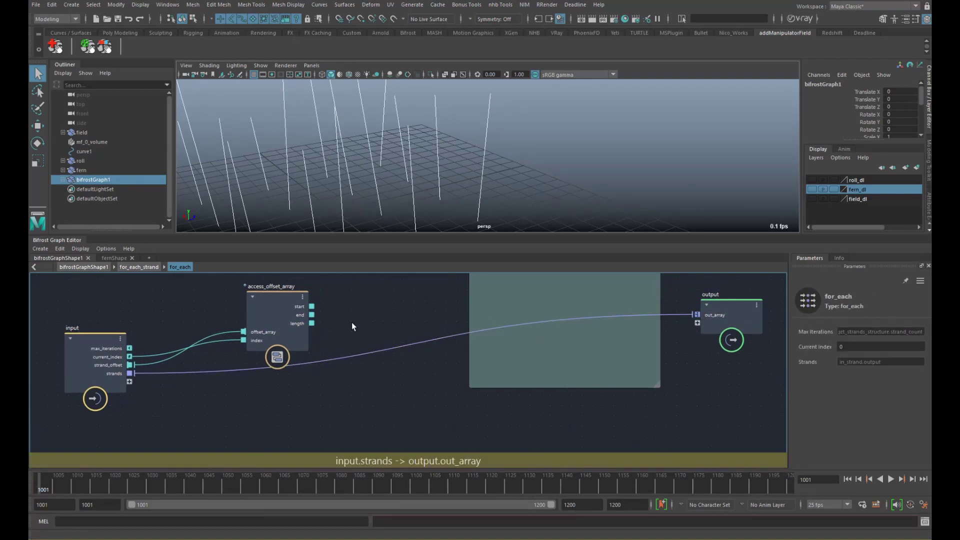
Move the access_offset_array node closer to the loop's input node and clear the scene selection
left_click_drag(274, 347, 243, 334)
middle_click_drag(351, 303, 338, 298, "alt")
middle_click_drag(476, 166, 460, 150, "alt")
left_click_drag(471, 152, 476, 165, "alt")
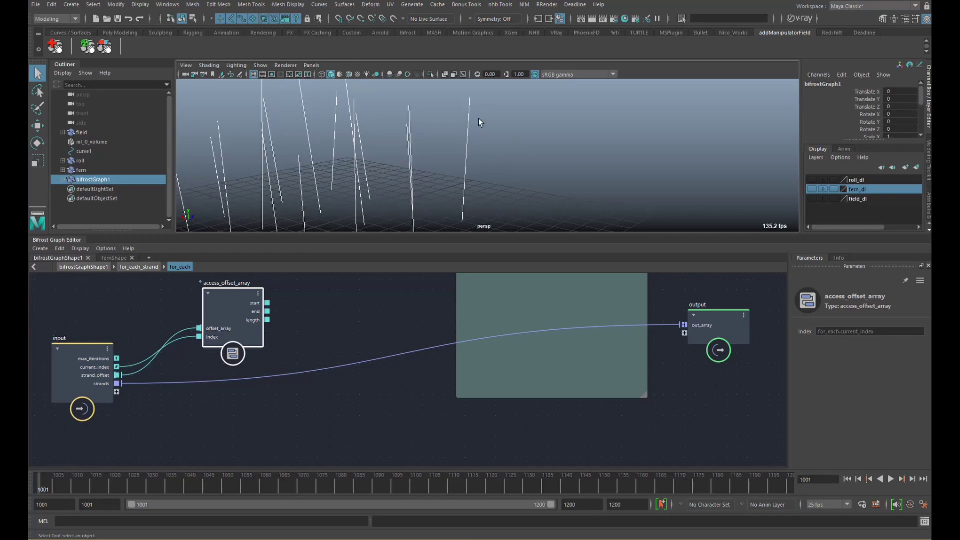
left_click(472, 147)
Add a get_from_interpolated_array node to the for_each loop and place it beside access_offset_array
middle_click_drag(300, 330, 325, 319)
left_click(319, 338)
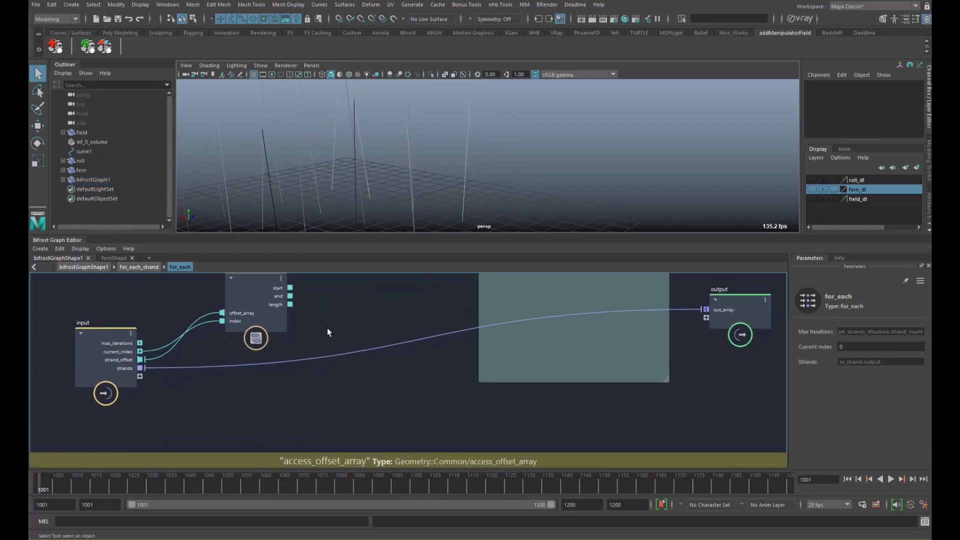
key("Tab")
type("inte")
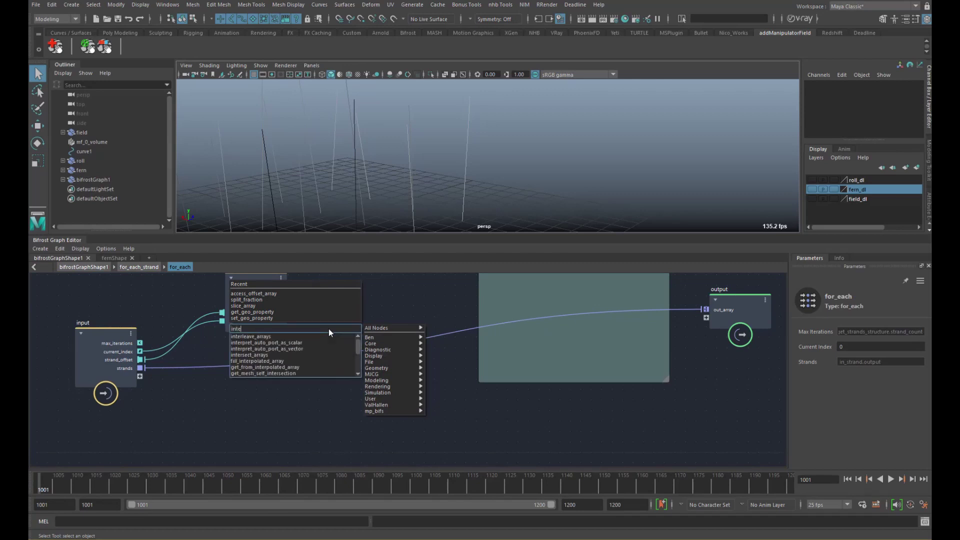
key("Down")
key("Down")
key("Down")
key("Down")
key("Down")
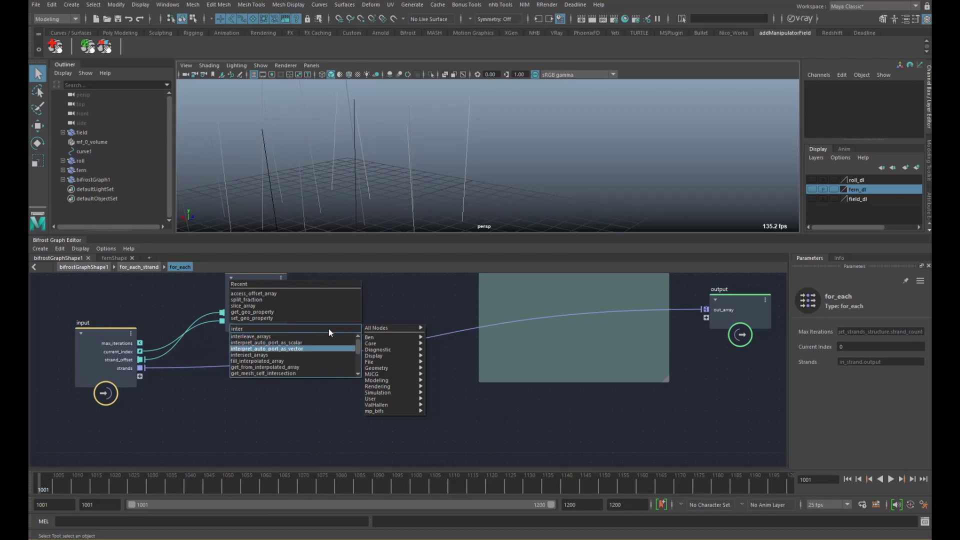
key("Down")
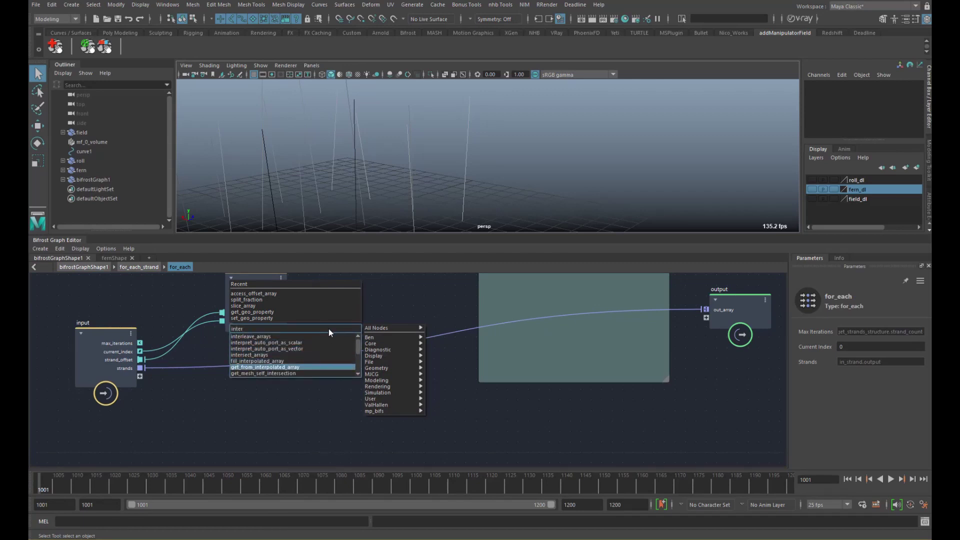
key("Return")
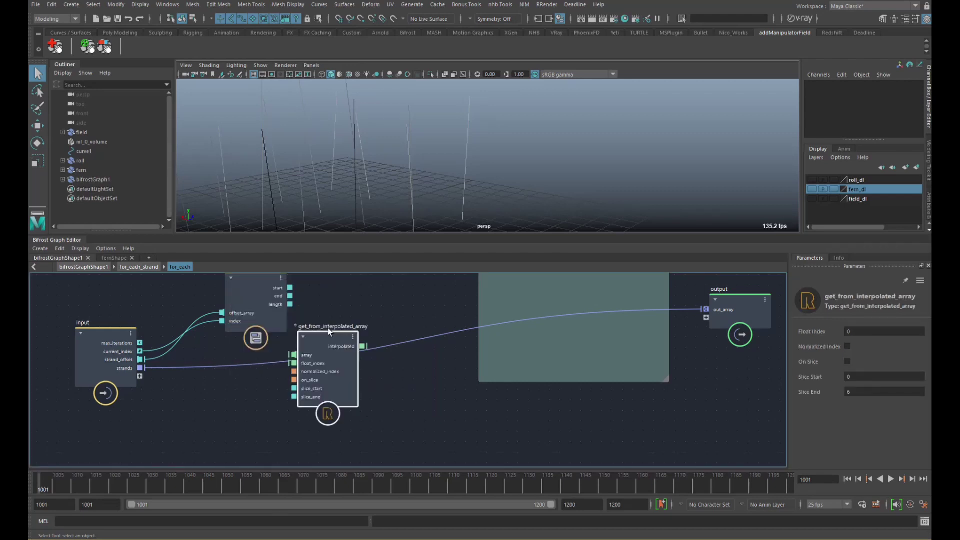
middle_click_drag(316, 337, 305, 340)
left_click_drag(305, 340, 326, 328)
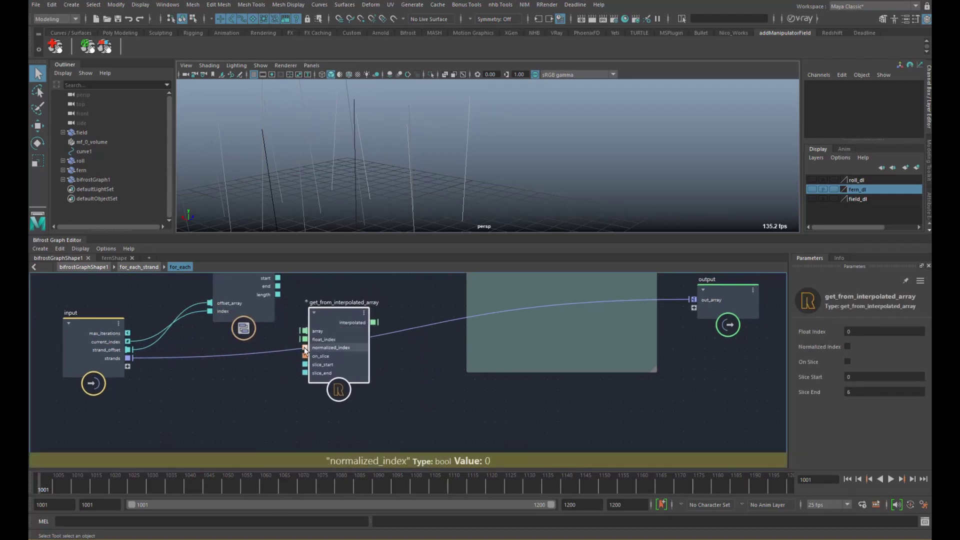
Add a get_point_position node fed by the input's strands and connect its point_position to the array port of get_from_interpolated_array
left_click(239, 379)
key("Tab")
type("gpp")
key("Down")
key("Down")
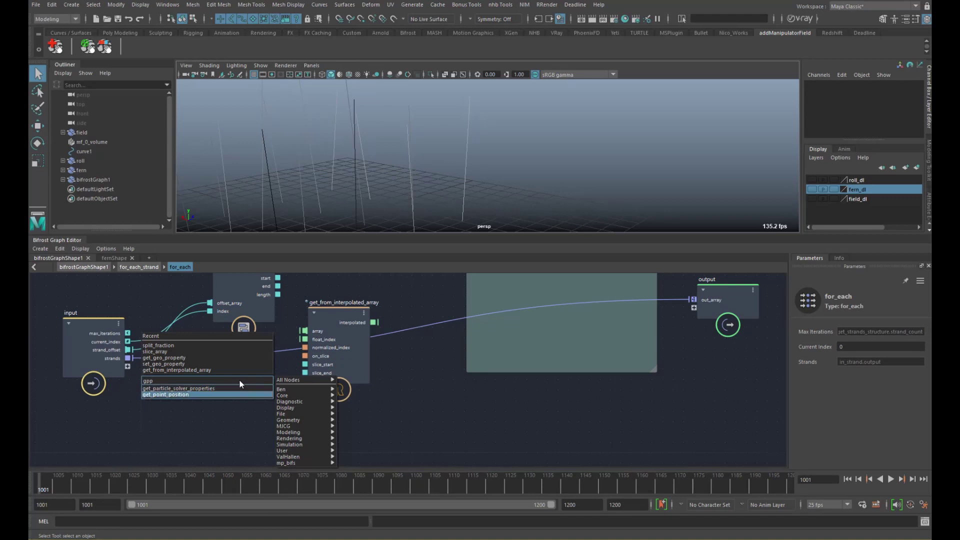
key("Return")
left_click_drag(128, 358, 352, 302)
middle_click_drag(352, 302, 356, 322)
left_click_drag(256, 319, 244, 331)
Enable On Slice on get_from_interpolated_array and connect access_offset_array's start and end to slice_start and slice_end
left_click(356, 341)
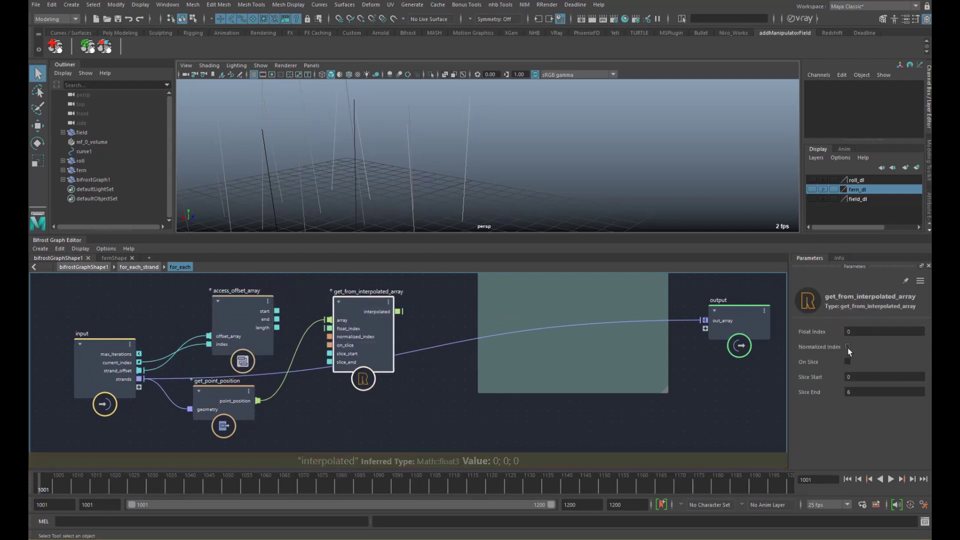
left_click(848, 362)
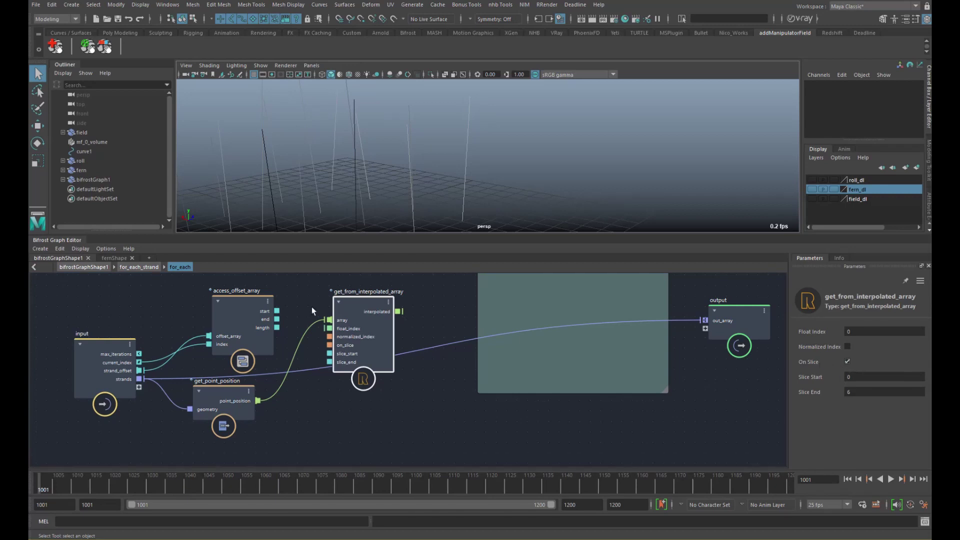
left_click_drag(276, 311, 329, 354)
mouse_move(276, 319)
left_mouse_down()
mouse_move(329, 362)
mouse_move(352, 338)
left_mouse_up()
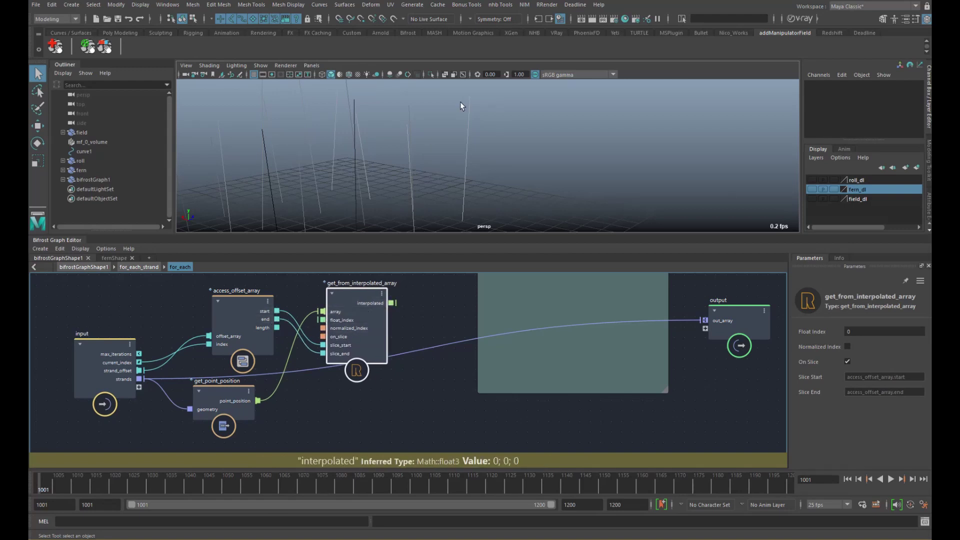
left_click_drag(358, 318, 363, 317)
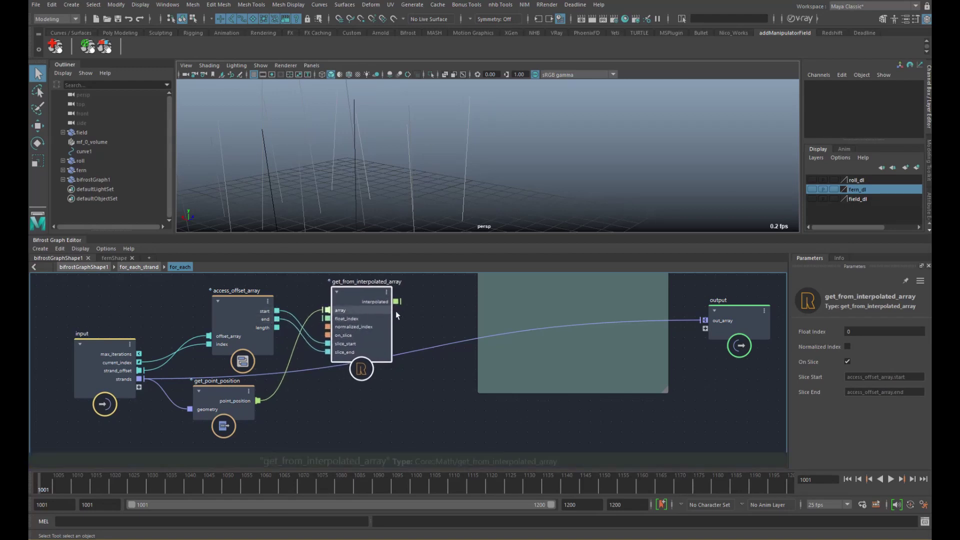
Enable Normalized Index on get_from_interpolated_array and tidy its position relative to access_offset_array
left_click(847, 346)
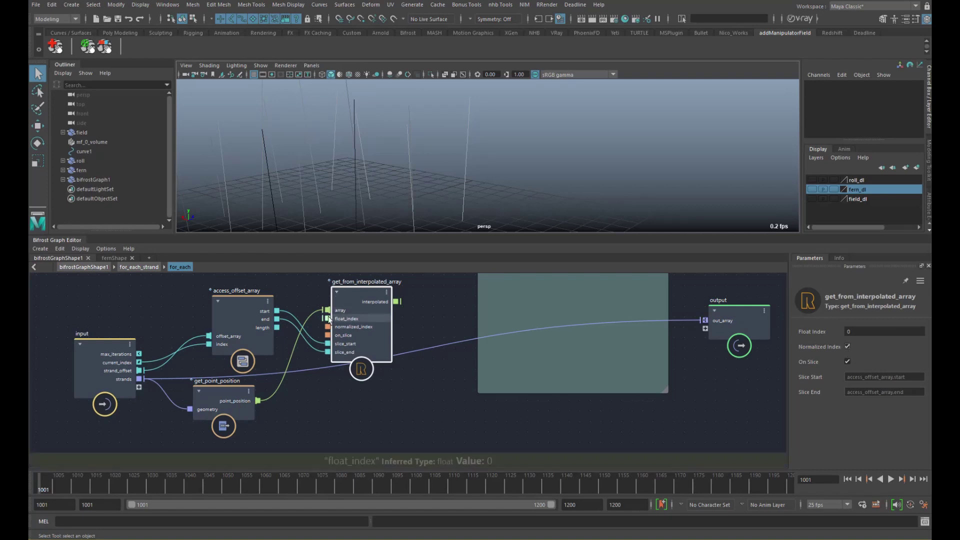
middle_click_drag(328, 316, 343, 337, "alt")
left_click_drag(275, 335, 262, 344)
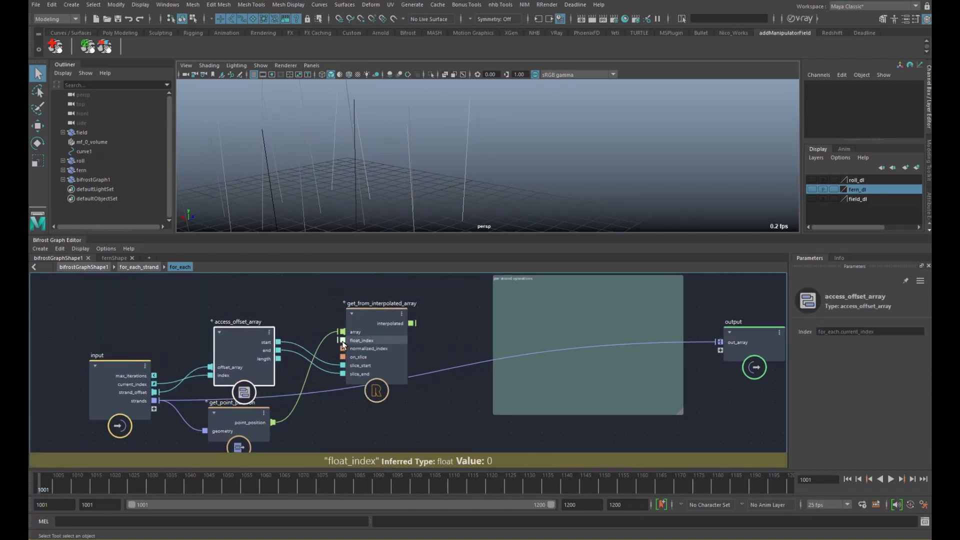
left_click_drag(368, 341, 371, 334)
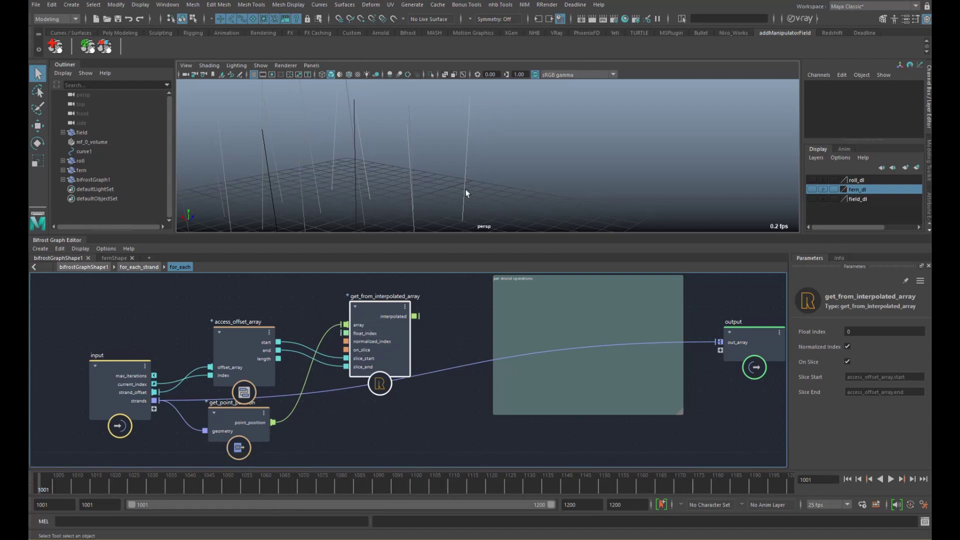
Add a fill_interpolated_array node and place it above access_offset_array
middle_click_drag(292, 307, 312, 325)
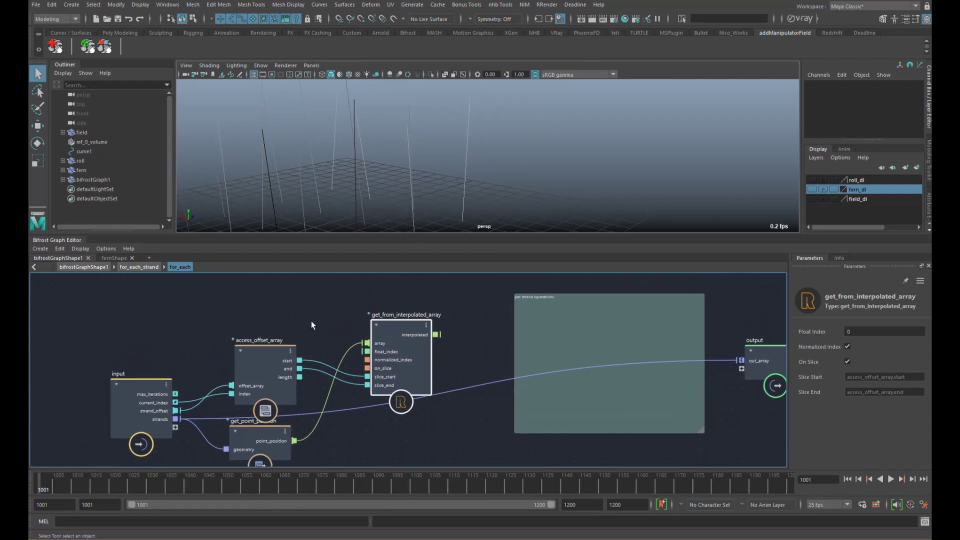
left_click(265, 302)
key("Tab")
type("fill")
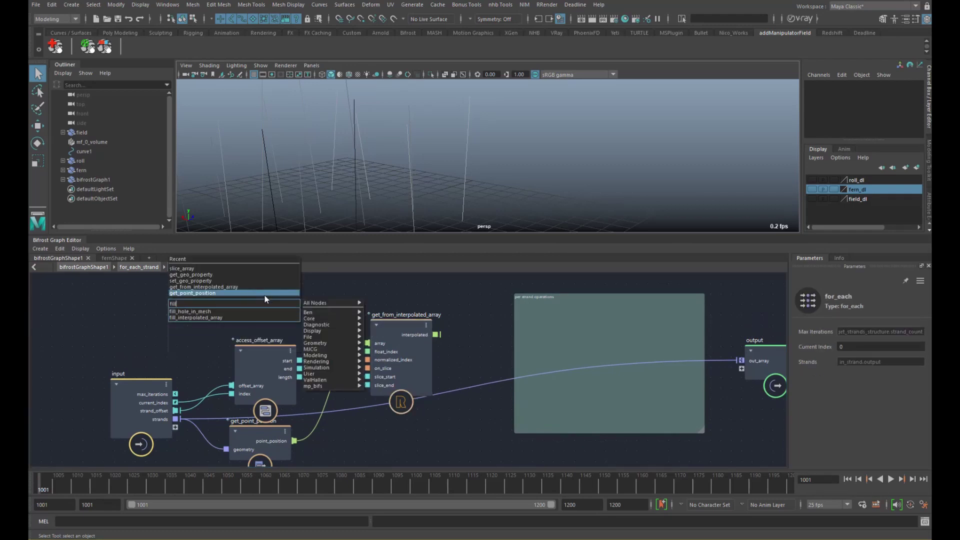
key("Return")
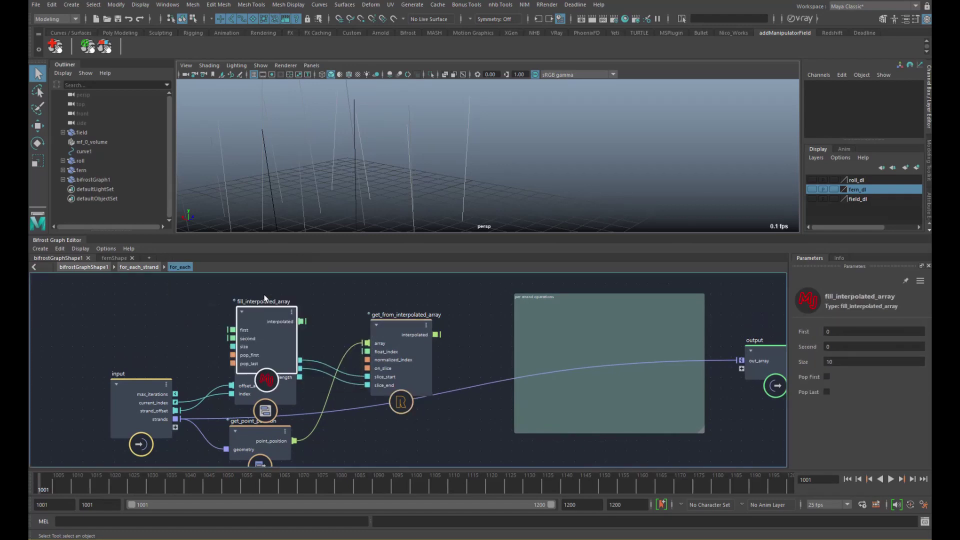
left_click_drag(276, 331, 283, 308)
middle_click_drag(283, 308, 276, 325)
left_click_drag(277, 327, 279, 317)
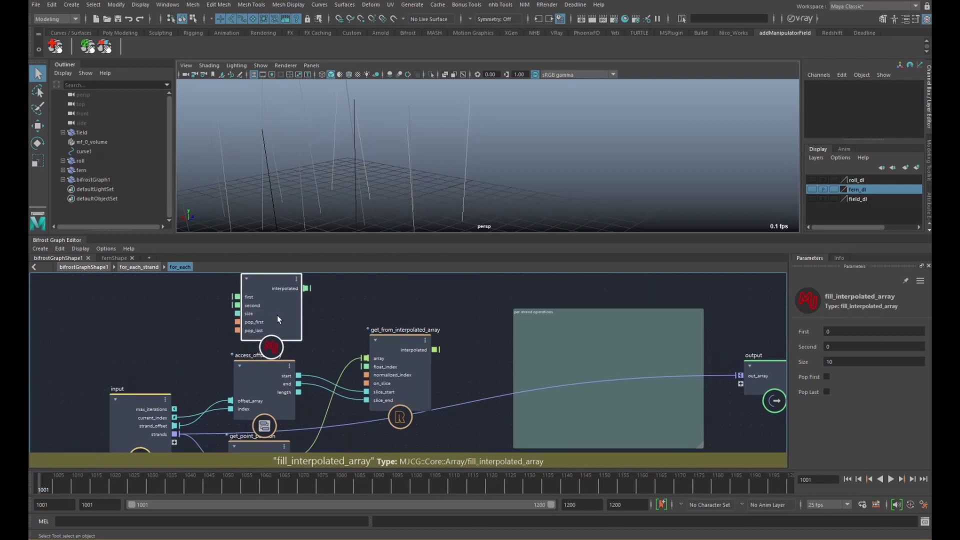
Set the Second value of the fill_interpolated_array node to 1
left_click(856, 333)
key("Tab")
type("1")
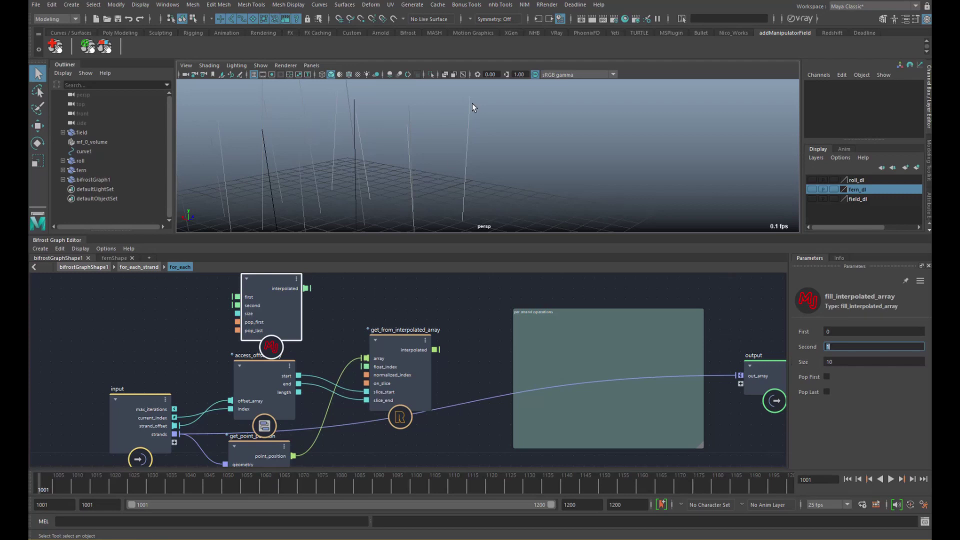
Add an input node to the for_each compound and connect it to fill_interpolated_array's size
left_click(195, 316)
key("Tab")
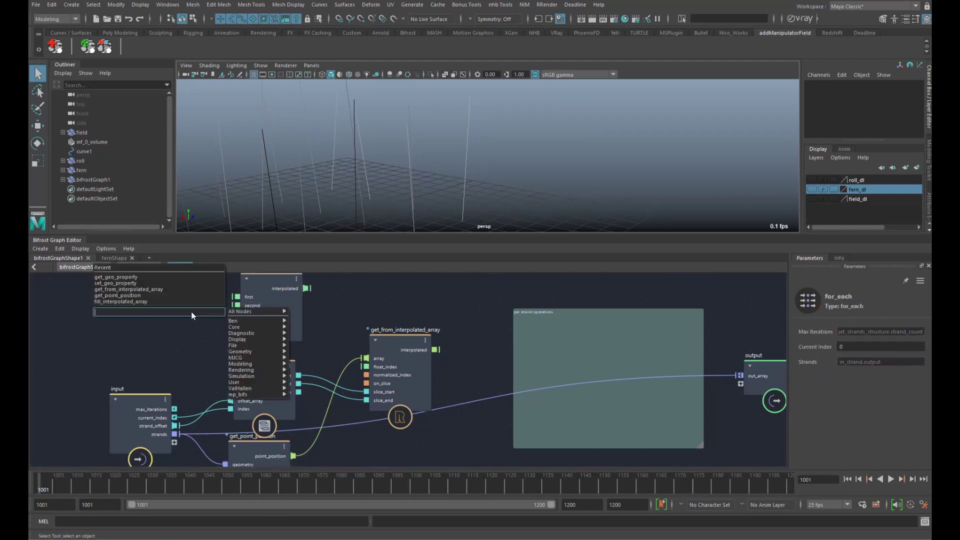
type("in")
key("Down")
key("Down")
key("Down")
key("Down")
key("Down")
key("Down")
key("Down")
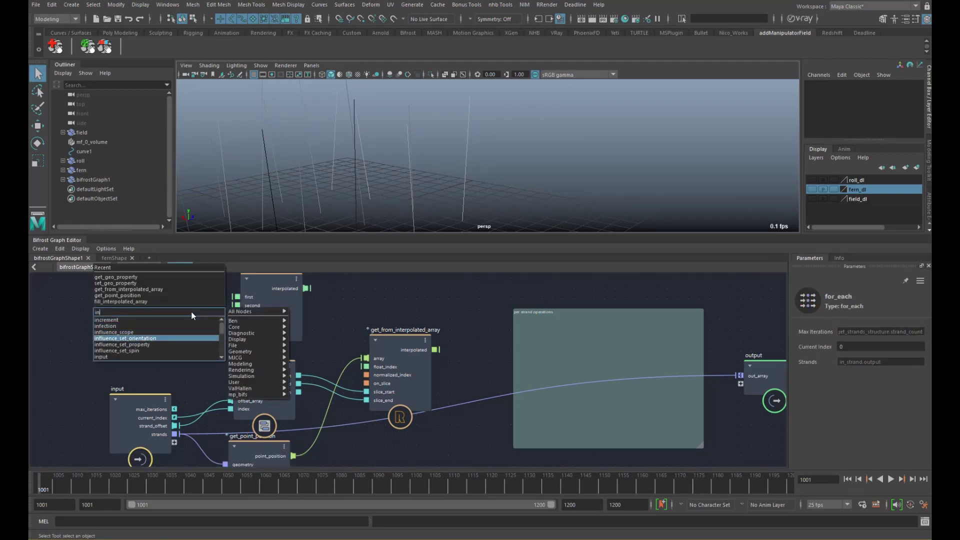
key("Return")
left_click_drag(237, 314, 212, 313)
Rename the new input node's size port to num_strands
right_click(203, 313)
left_click(224, 341)
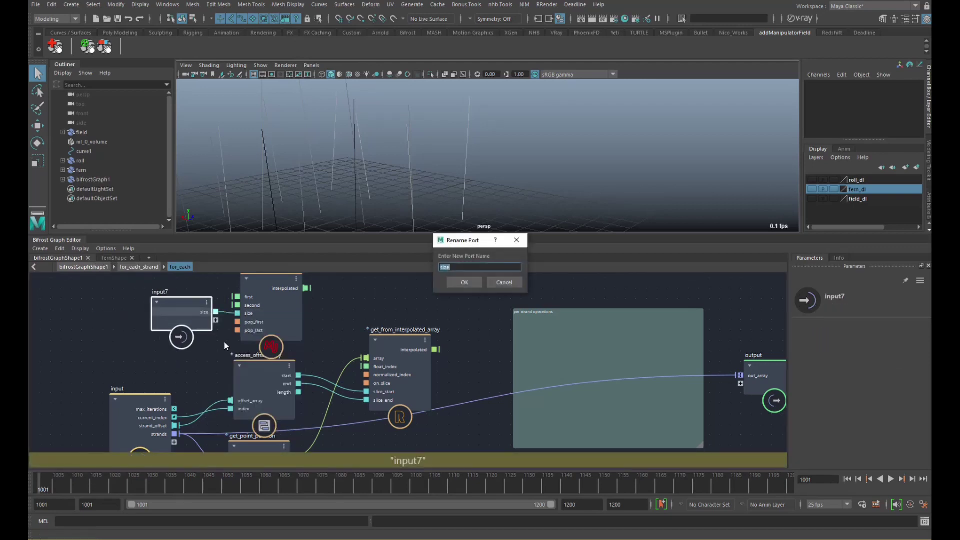
type("num_")
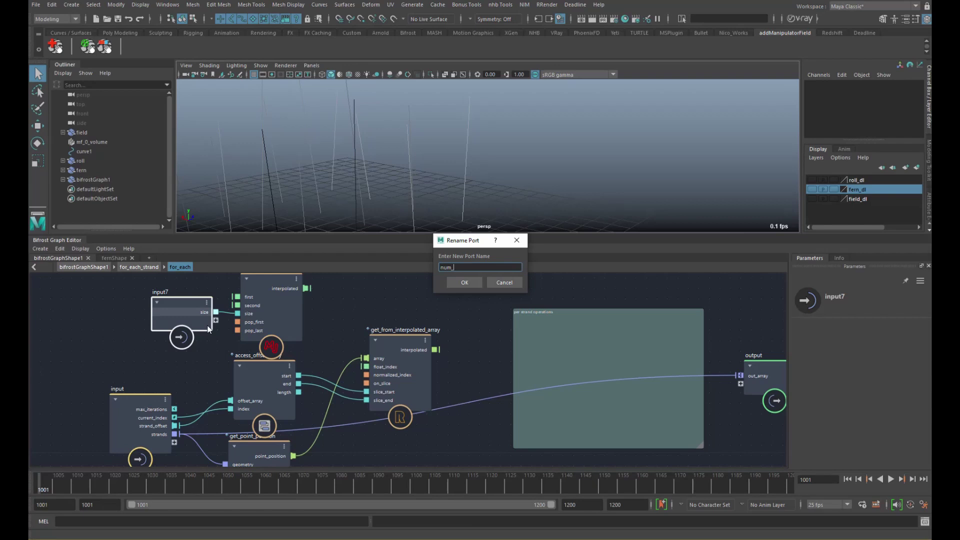
type("strands")
key("Return")
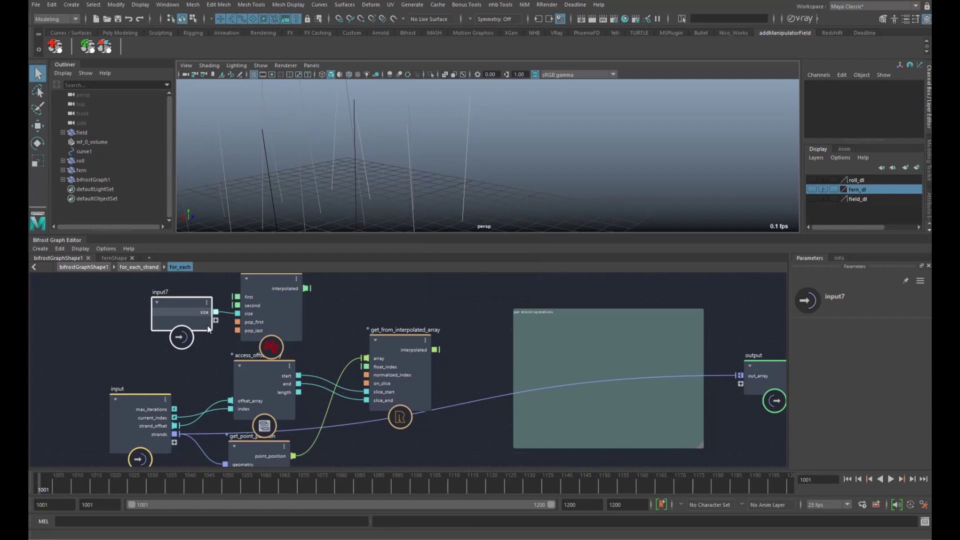
Connect fill_interpolated_array's interpolated output to float_index on get_from_interpolated_array and tidy that node's position
left_click_drag(298, 293, 384, 382)
middle_click_drag(397, 375, 390, 330, "alt")
scroll(404, 318, "down", 1)
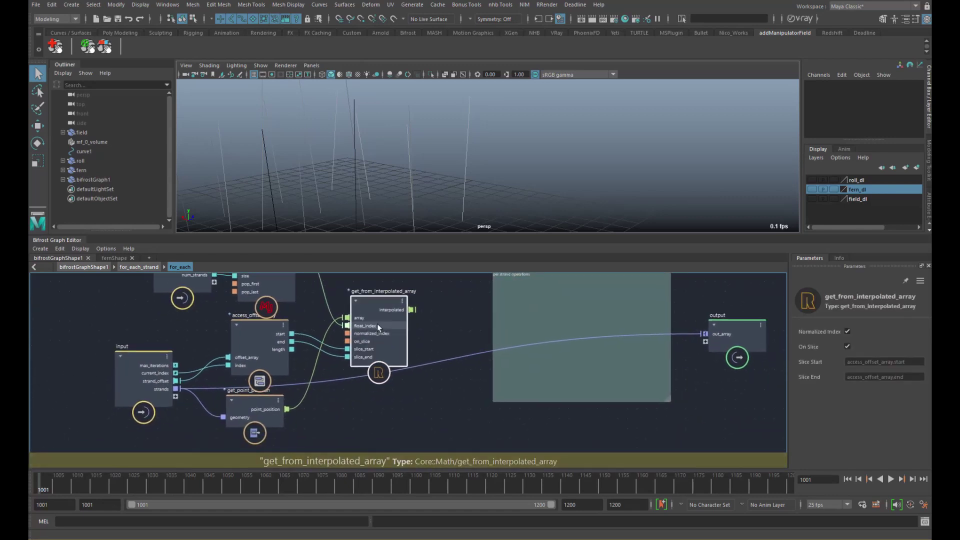
middle_click_drag(304, 366, 302, 386, "alt")
left_click_drag(379, 356, 373, 346)
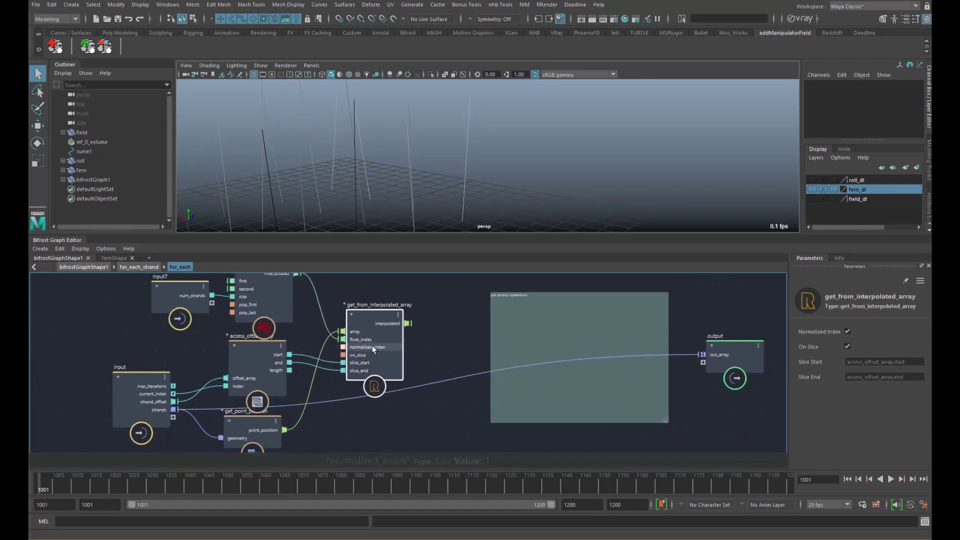
Move the output node lower and add a construct_points node between get_from_interpolated_array and the output
left_click_drag(731, 353, 736, 388)
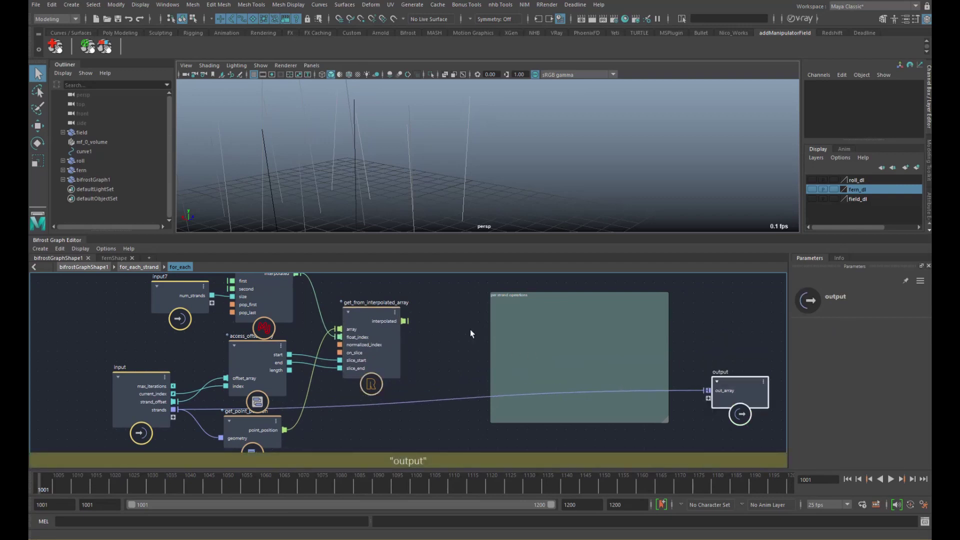
left_click(469, 332)
key("Tab")
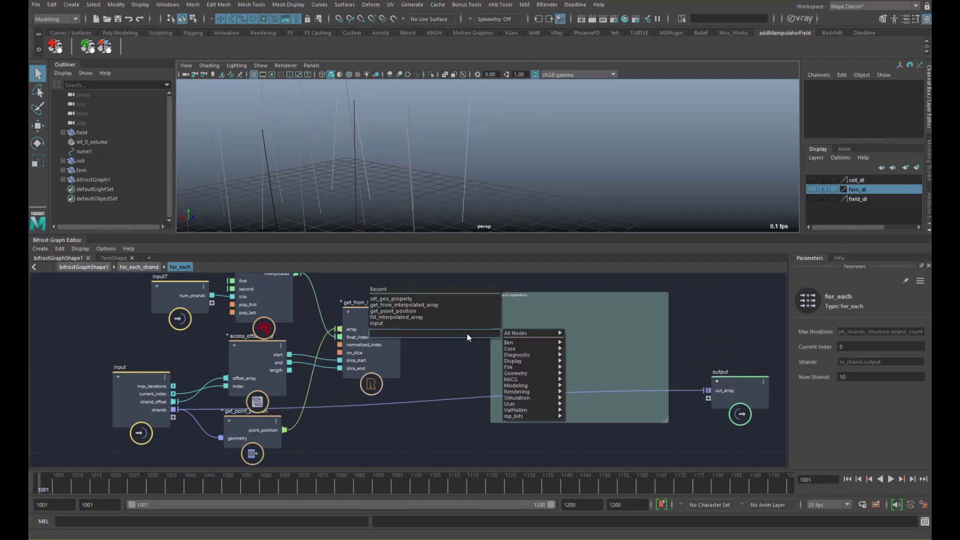
type("constr")
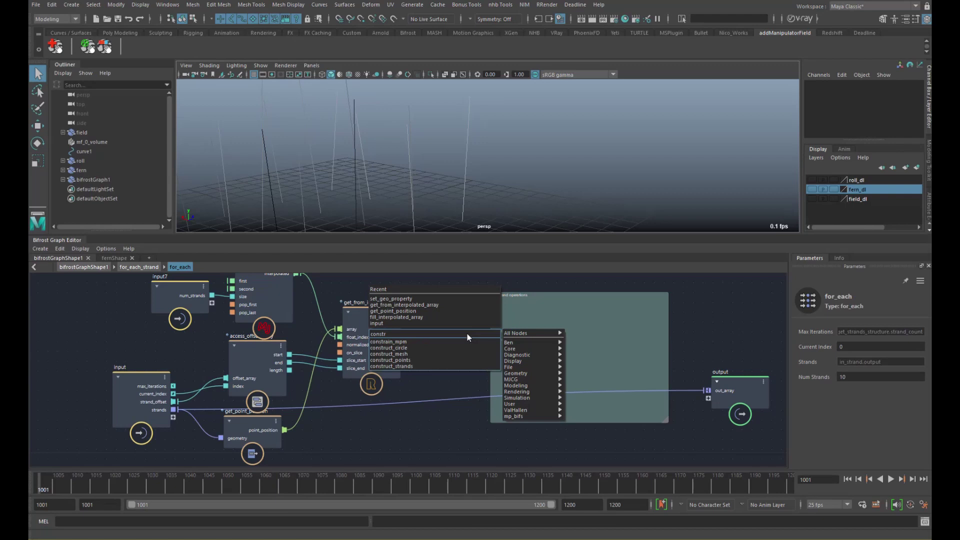
left_click(420, 360)
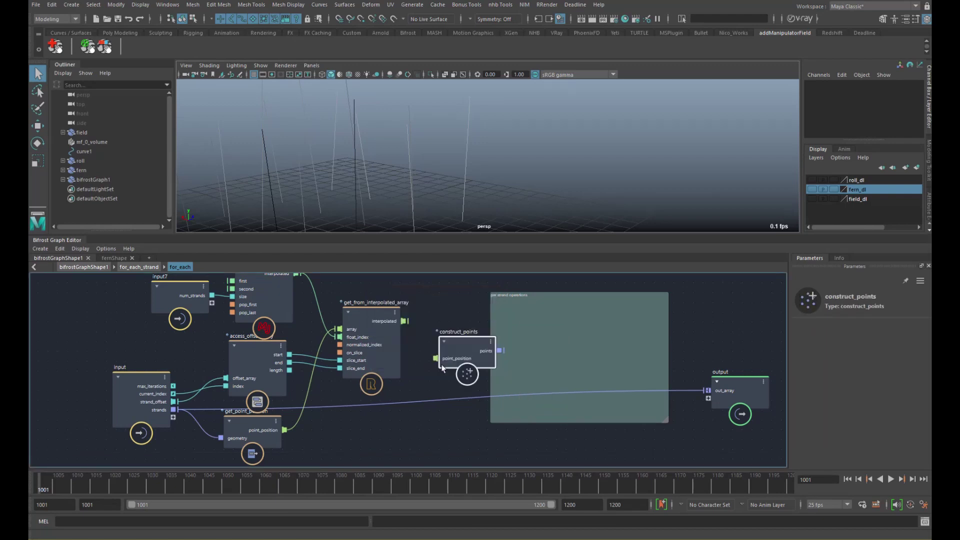
Connect the interpolated positions to construct_points' point_position, and its points output to the output node's out_array
left_click_drag(442, 367, 454, 360)
left_click_drag(405, 321, 448, 351)
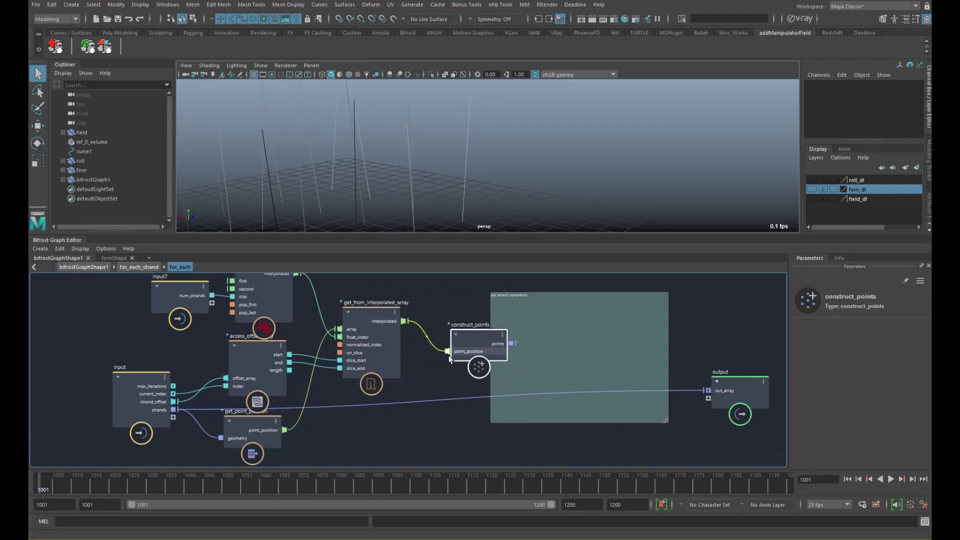
left_click_drag(512, 344, 718, 394)
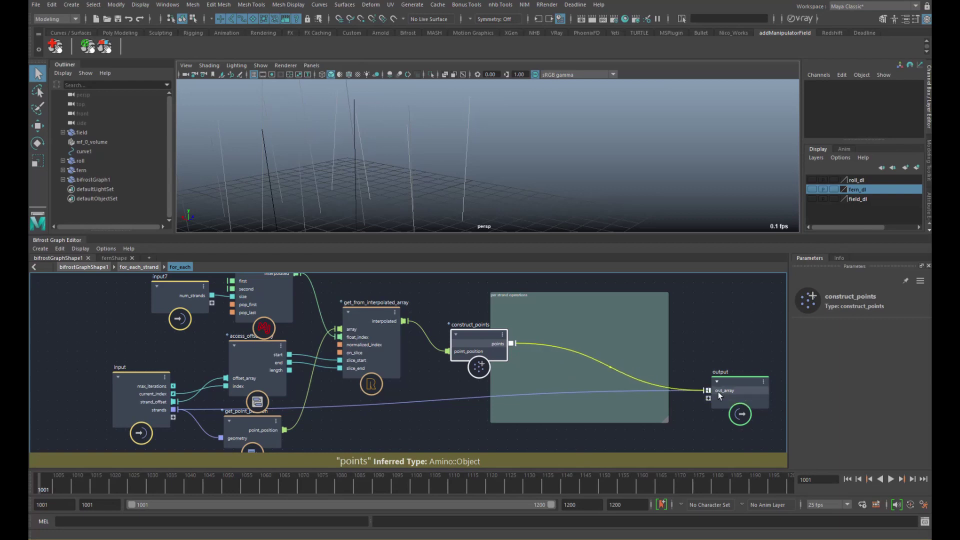
left_click_drag(480, 344, 504, 350)
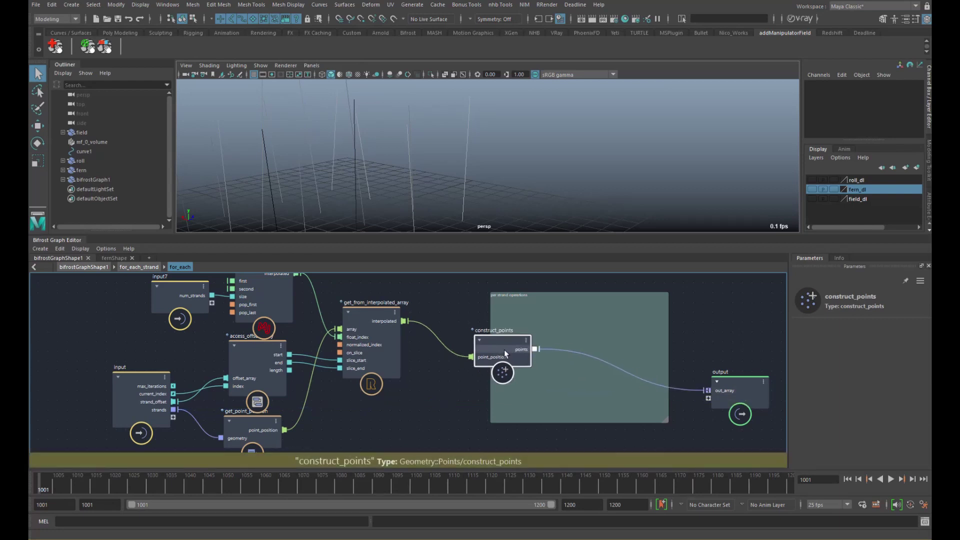
In the for_each_strand compound, delete the flatten_nested_array and set_geo_property nodes between for_each and the output
left_click(150, 267)
middle_click_drag(479, 344, 398, 404, "alt")
left_click_drag(399, 404, 395, 345)
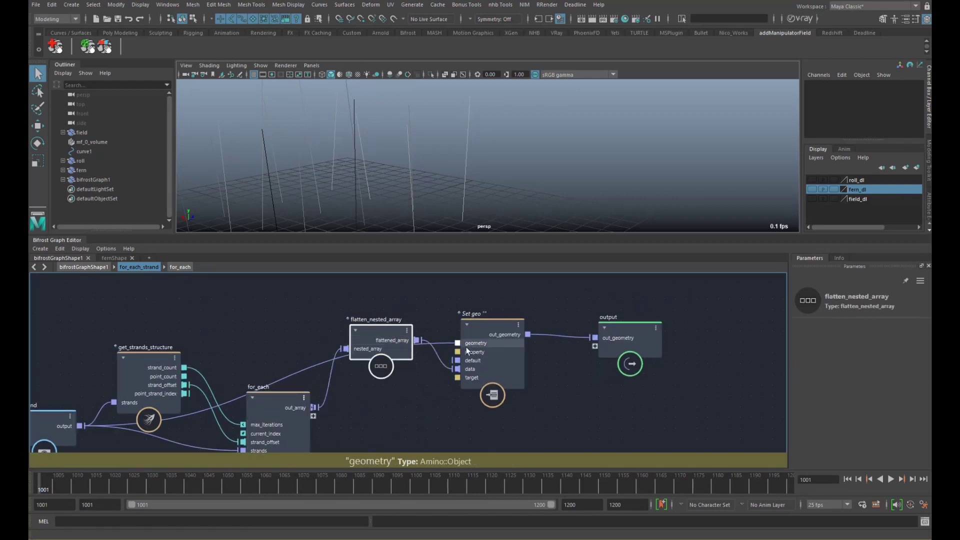
left_click_drag(466, 348, 439, 285)
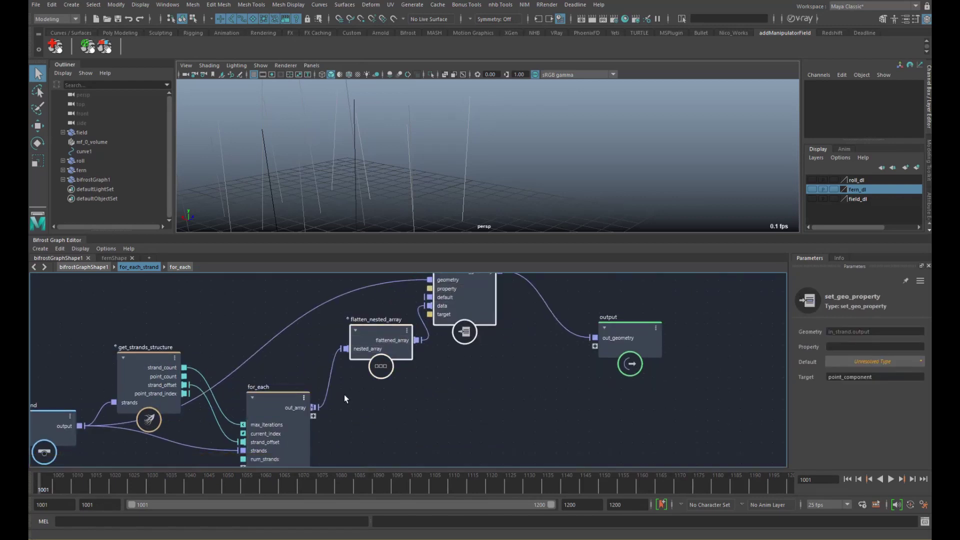
key("Delete")
scroll(305, 409, "up", 1)
Rename the for_each node's out_array port to out_points
right_click(310, 410)
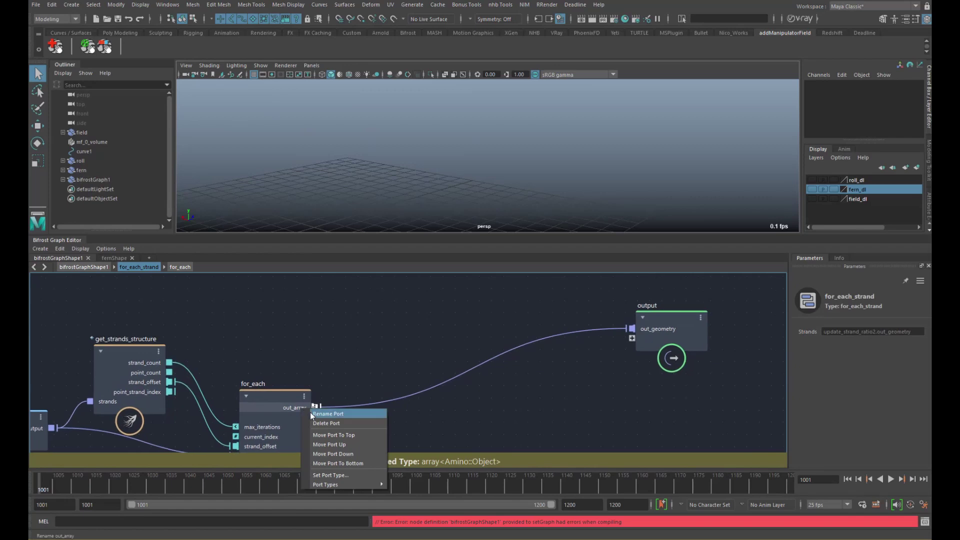
left_click(328, 414)
type("out_points")
key("Return")
left_click(669, 351)
At the top level of bifrostGraphShape1, connect for_each_strand's out_geometry to a new port on the output node
left_click(103, 267)
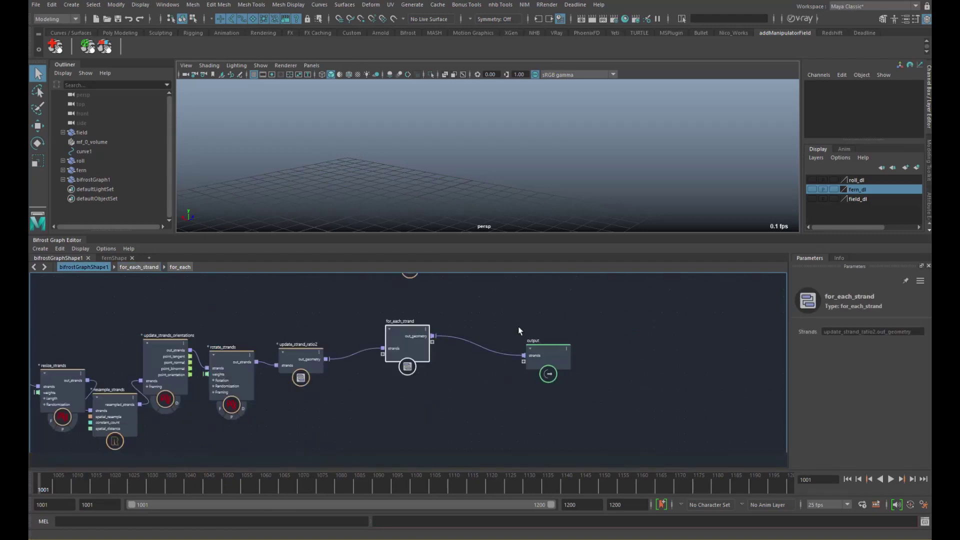
left_click_drag(531, 350, 519, 319)
left_click_drag(425, 327, 511, 319)
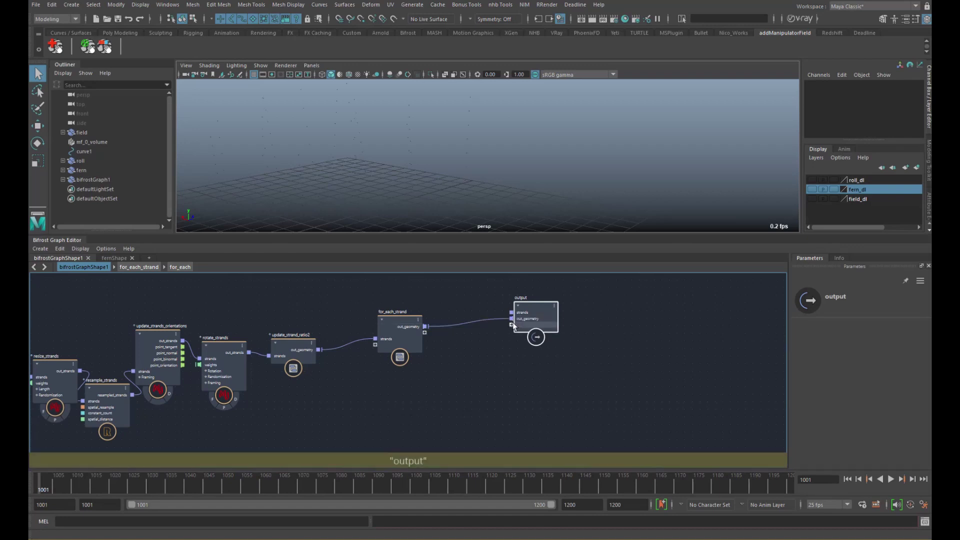
left_click_drag(460, 166, 489, 163)
Add a point_transform_scope node below for_each_strand in the top-level graph
left_click(456, 365)
key("Tab")
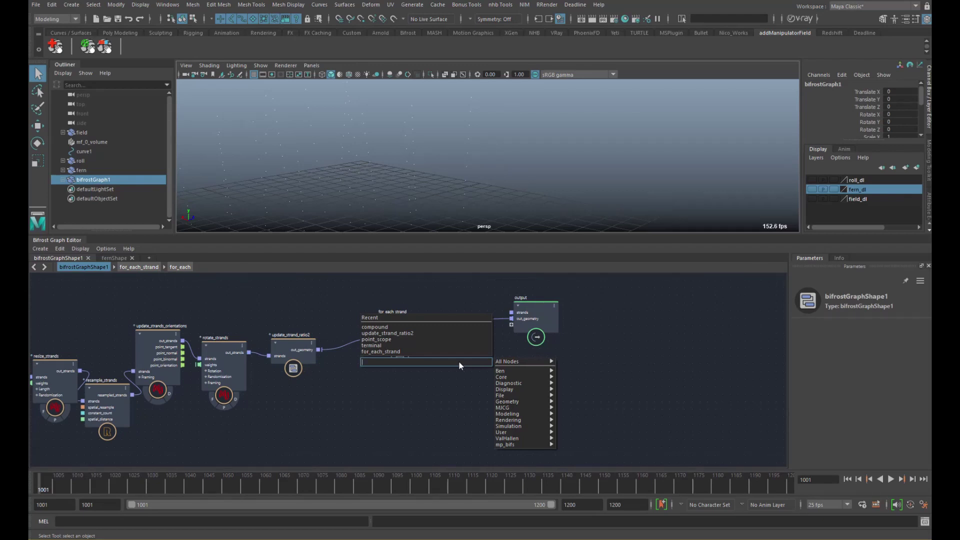
type("scope")
key("Down")
key("Down")
key("Down")
key("Down")
key("Down")
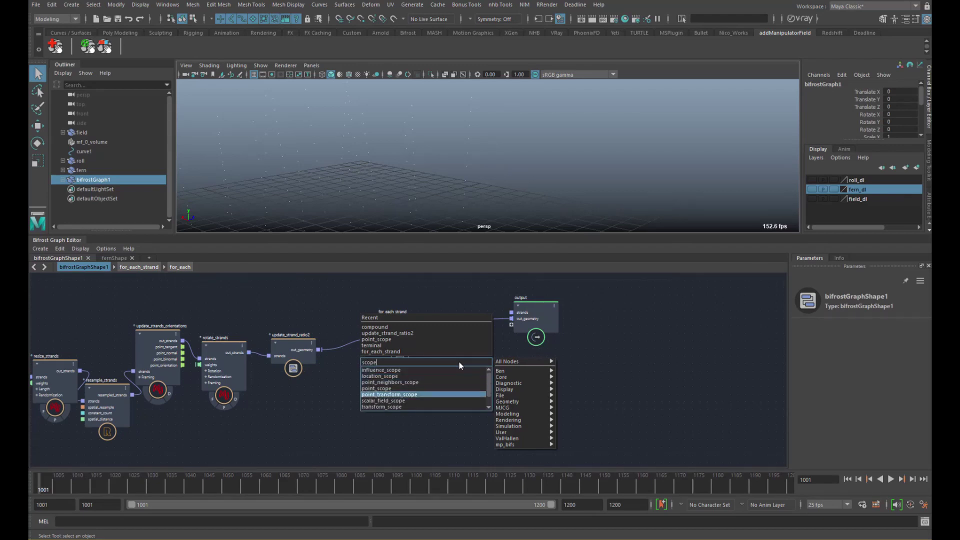
key("Return")
Connect for_each_strand's out_geometry to point_transform_scope's geometry, then switch its diagnostic display on and off again
mouse_move(425, 326)
left_mouse_down()
mouse_move(434, 381)
mouse_move(478, 387)
mouse_move(498, 413)
left_mouse_up()
left_click(491, 423)
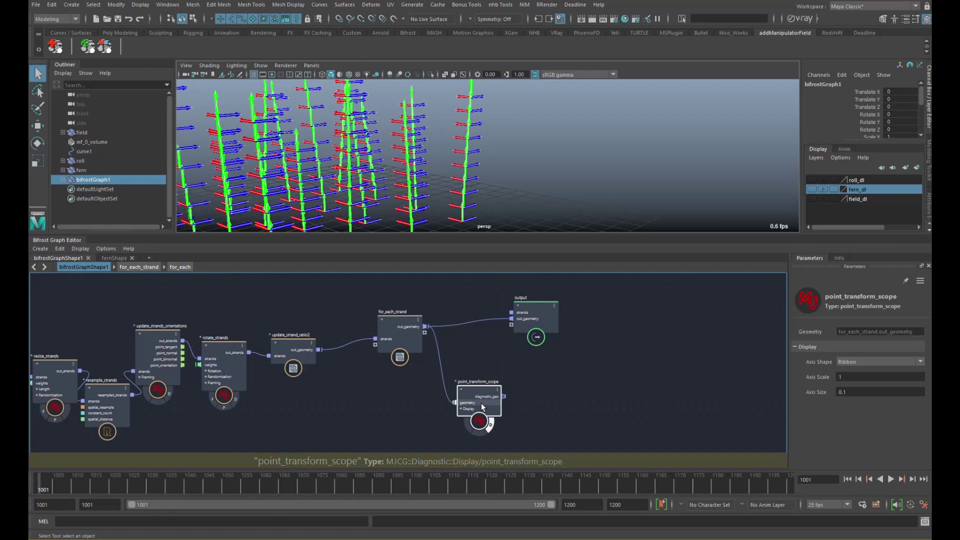
left_click(494, 429)
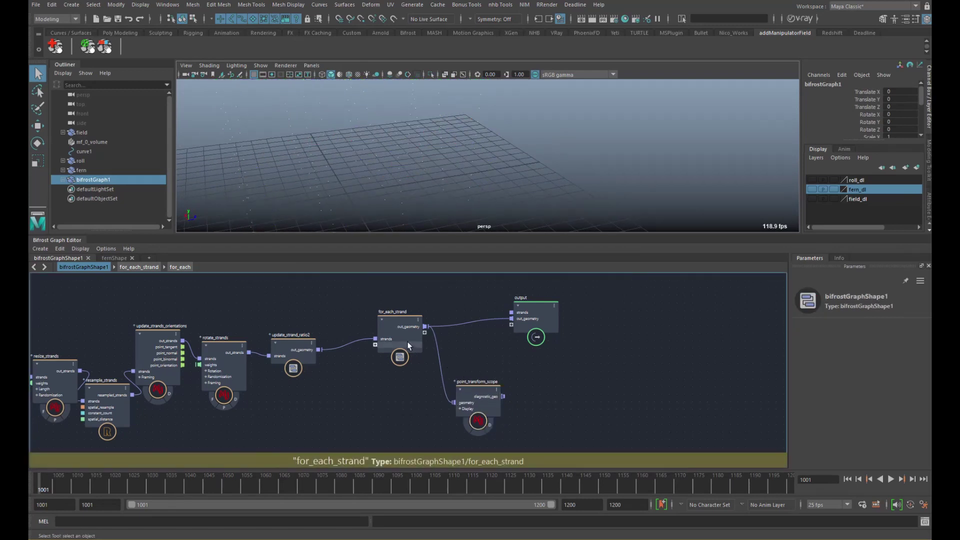
Inside the for_each compound, space out the output node and the per strand operations backdrop containing construct_points
left_click(180, 266)
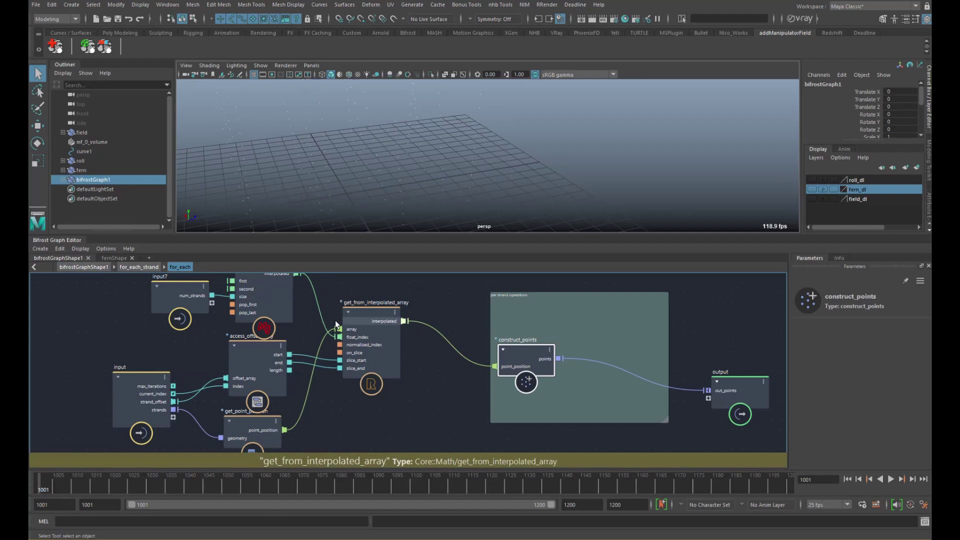
middle_click_drag(484, 359, 372, 334, "alt")
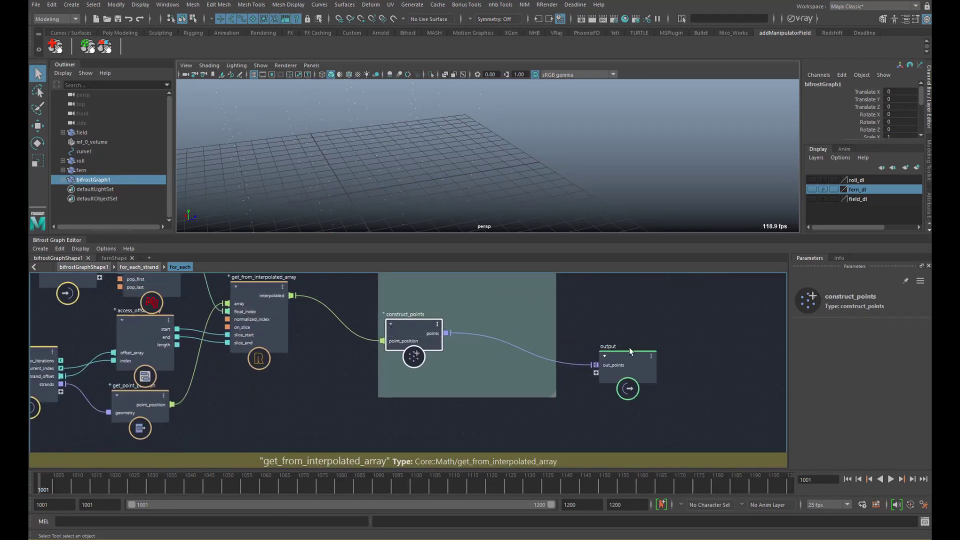
left_click_drag(629, 357, 674, 366)
middle_click_drag(615, 380, 579, 387, "alt")
left_click_drag(398, 307, 373, 312)
mouse_move(475, 191)
left_mouse_down("alt")
mouse_move(523, 191)
mouse_move(466, 179)
left_mouse_up("alt")
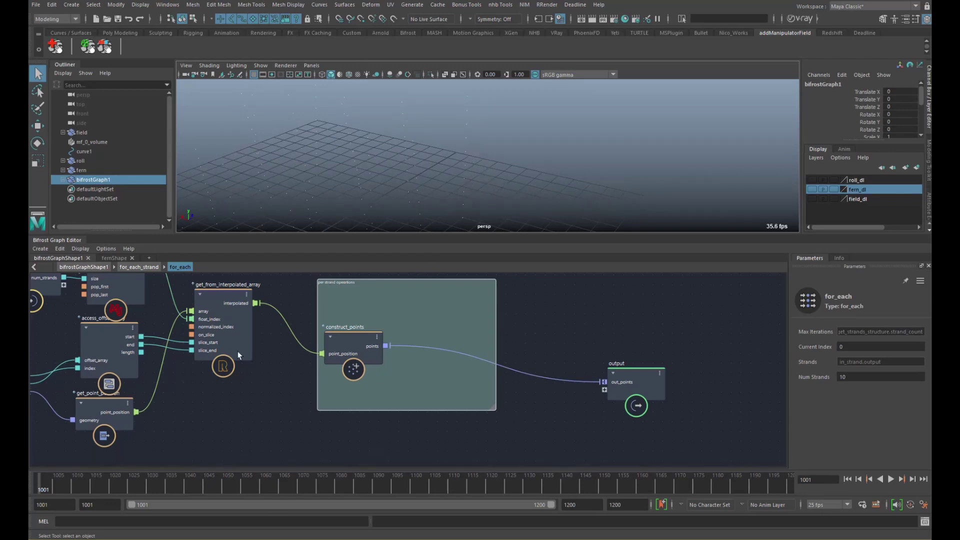
middle_click_drag(172, 366, 245, 376, "alt")
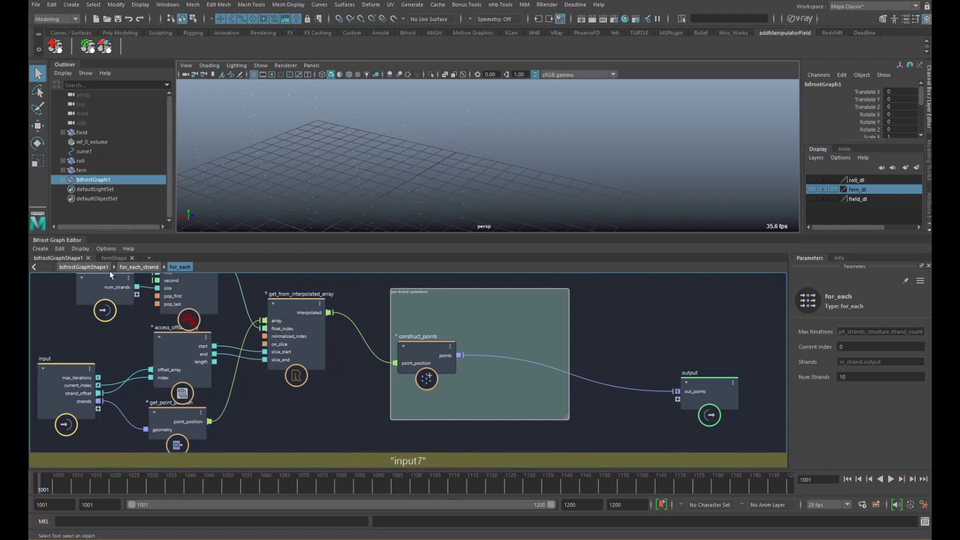
At the top level, connect update_strand_ratio2's out_geometry to the output's strands port and reposition the output and for_each_strand nodes
left_click(93, 267)
left_click(535, 313)
left_click_drag(535, 312, 522, 285)
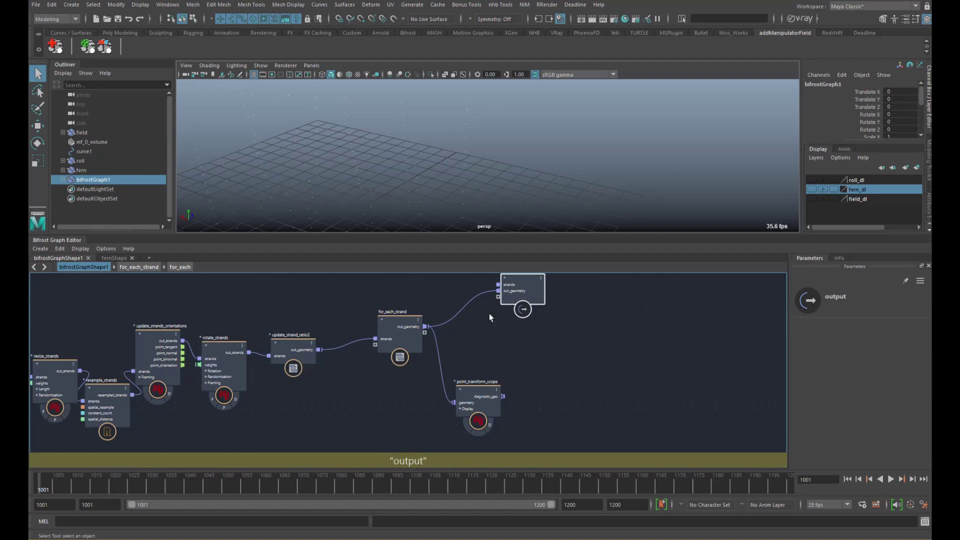
left_click_drag(318, 350, 498, 285)
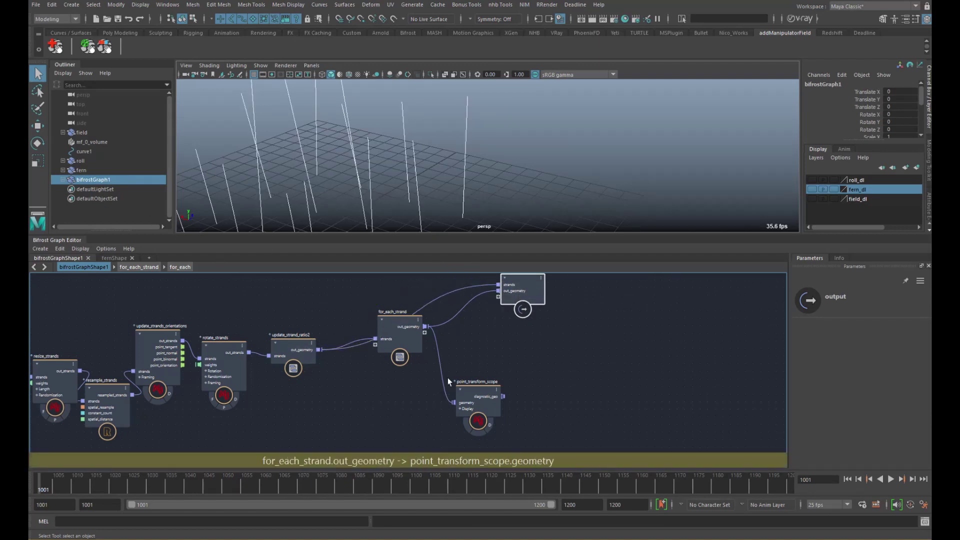
left_click_drag(401, 338, 392, 355)
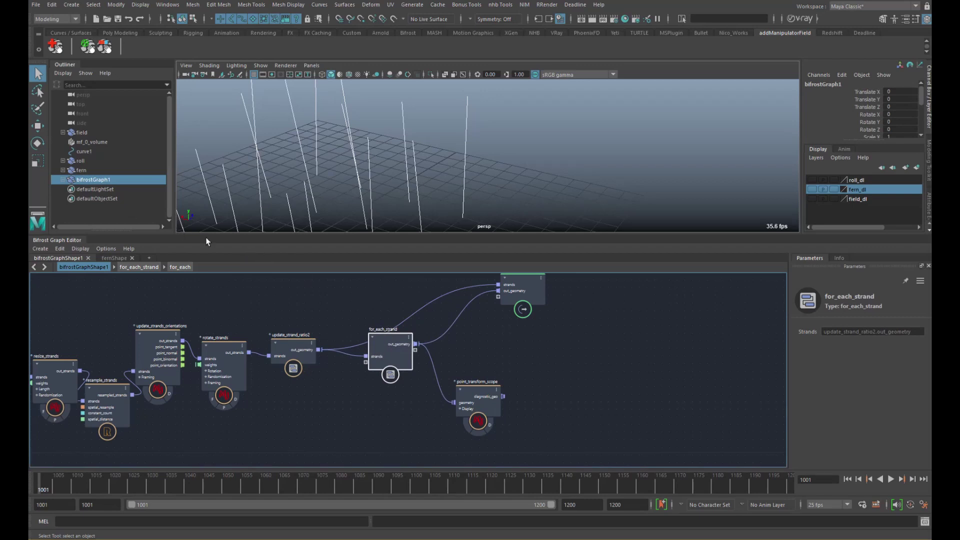
Inside the for_each compound, rename the get_from_interpolated_array node as positions
left_click(180, 267)
scroll(364, 349, "down", 2)
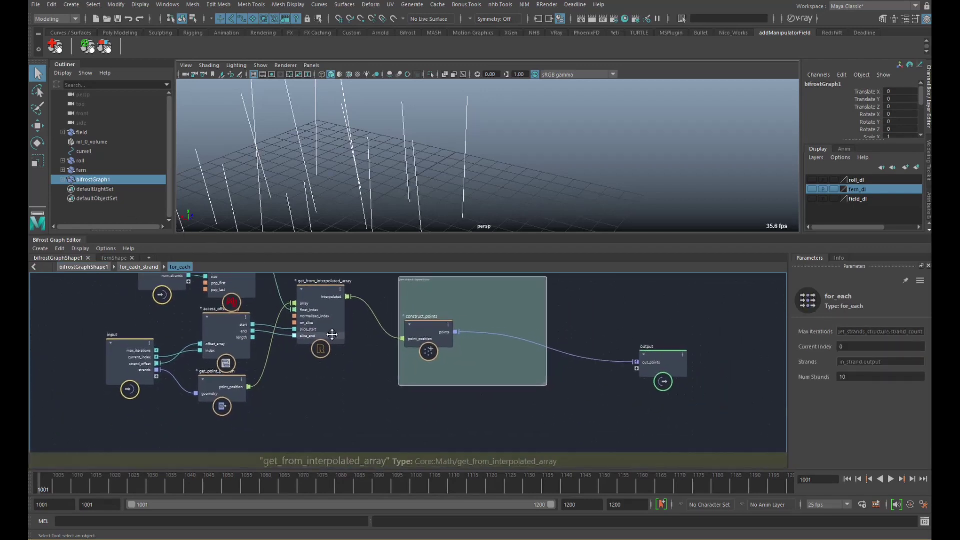
left_click_drag(317, 332, 327, 336)
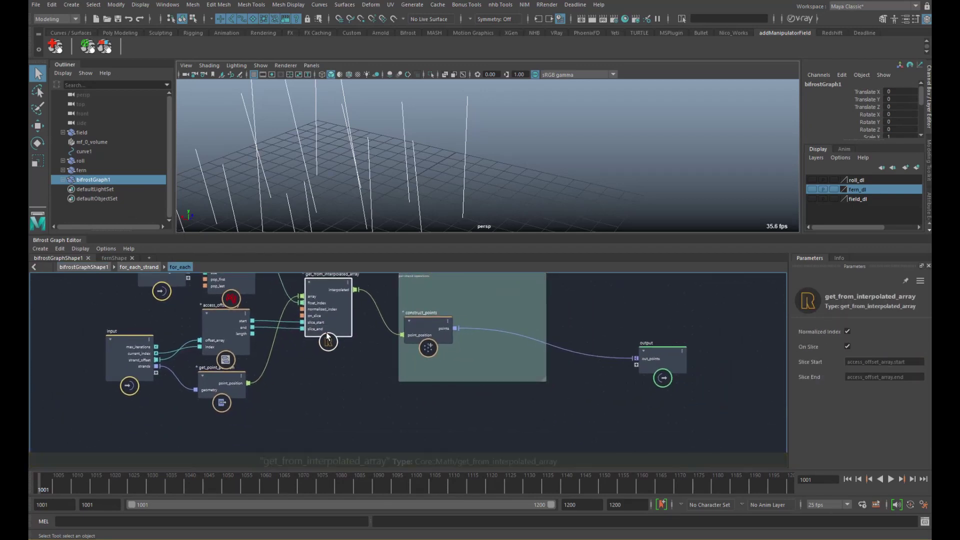
middle_click_drag(335, 293, 341, 327, "alt")
double_click(344, 315)
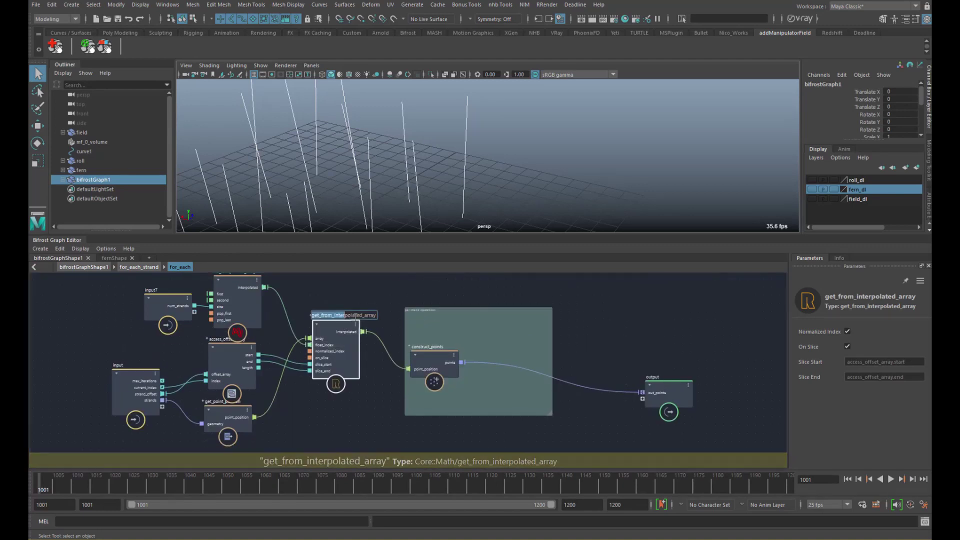
type("po")
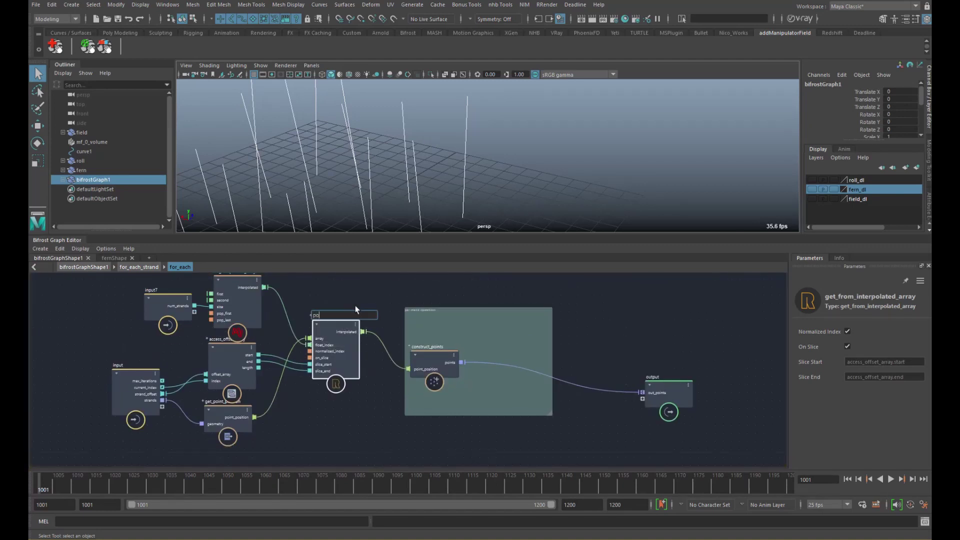
type("sitions")
key("Return")
Duplicate the positions node with its connections and place the copy below the original
key("ctrl+d")
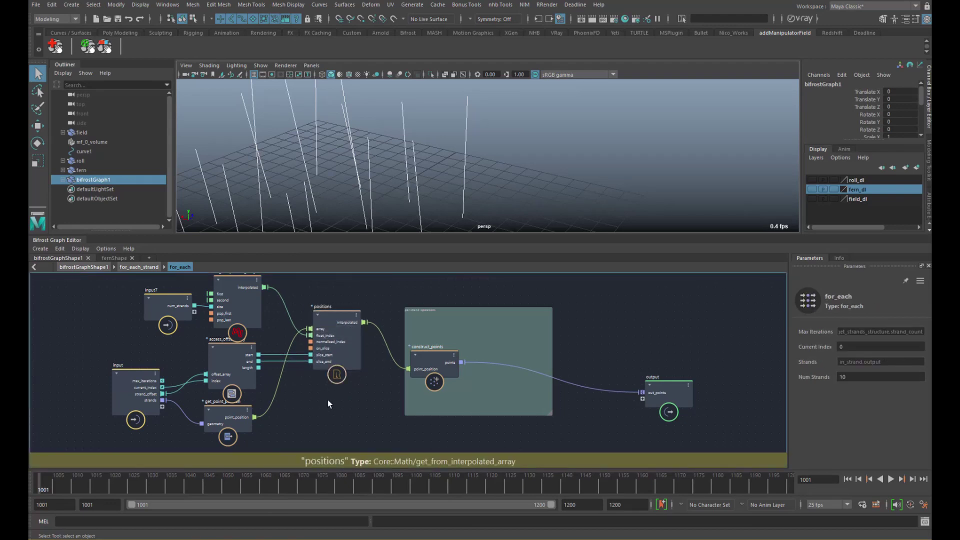
middle_click_drag(335, 404, 352, 359, "alt")
left_click_drag(345, 361, 354, 374)
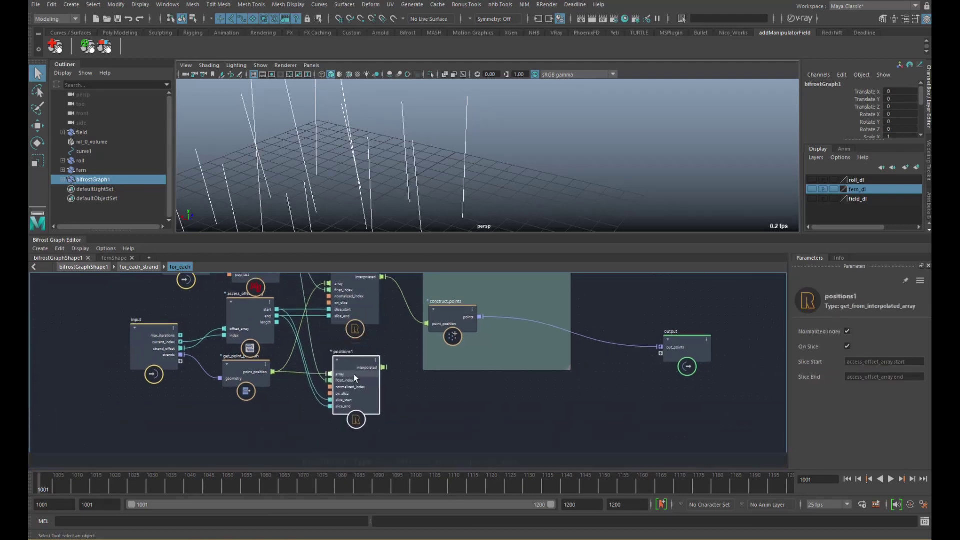
Add a get_point_normal node fed by the input's strands and connect its point_normal to the duplicated node's array
left_click(263, 398)
key("Tab")
type("get")
type("pn")
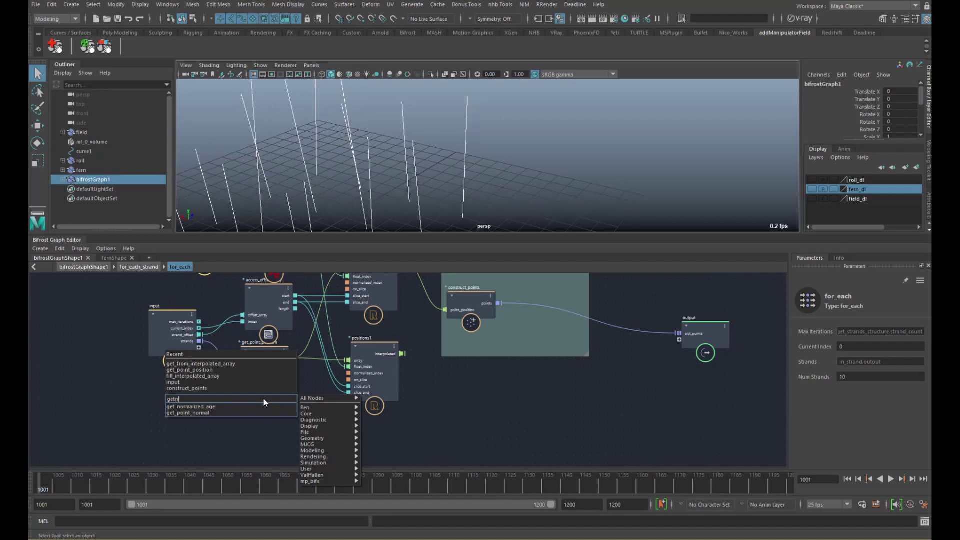
key("Return")
left_click_drag(199, 341, 234, 418)
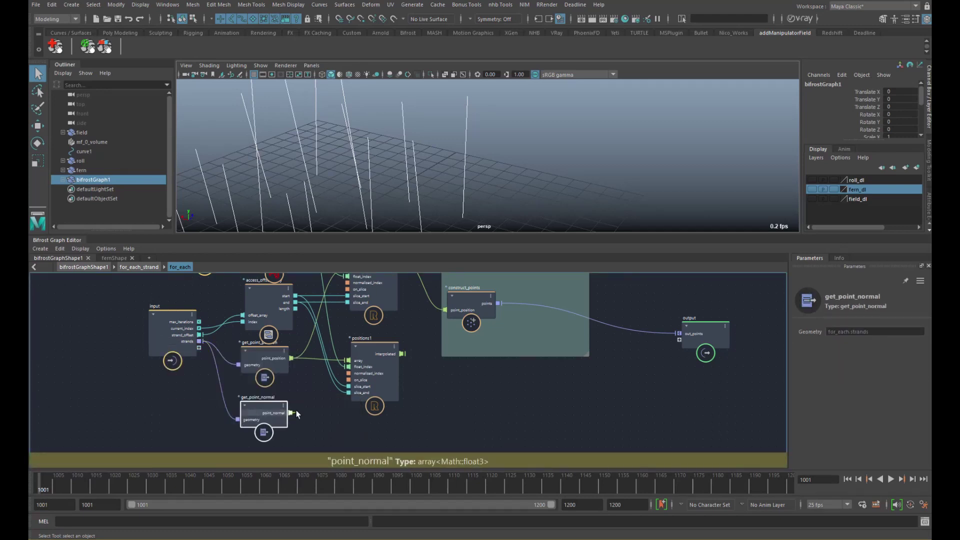
left_click_drag(349, 365, 348, 360)
left_click(371, 352)
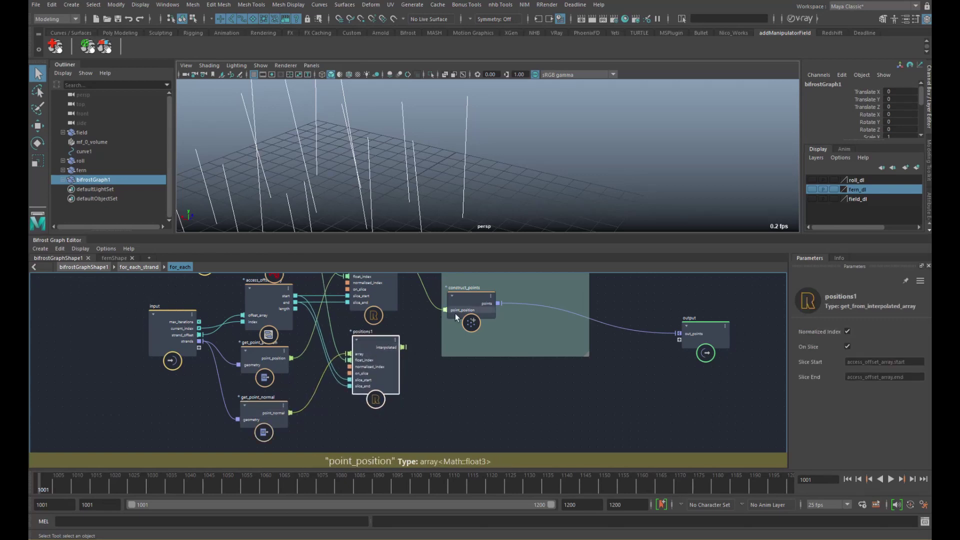
Rename the duplicated positions node as normals
middle_click_drag(442, 325, 388, 352)
double_click(300, 364)
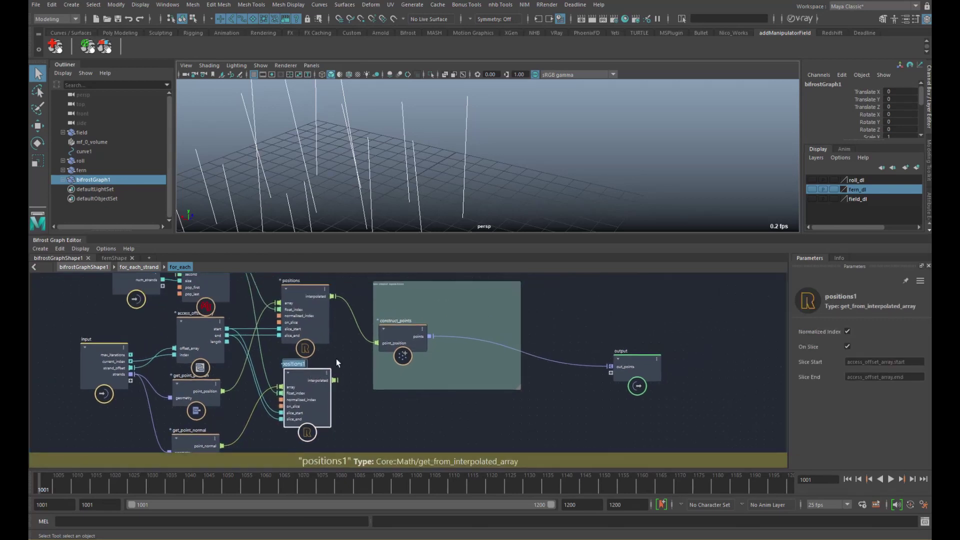
type("normals")
key("Return")
Add a set_point_normal node between construct_points and the output, with normals' interpolated result feeding its normals port
left_click(451, 371)
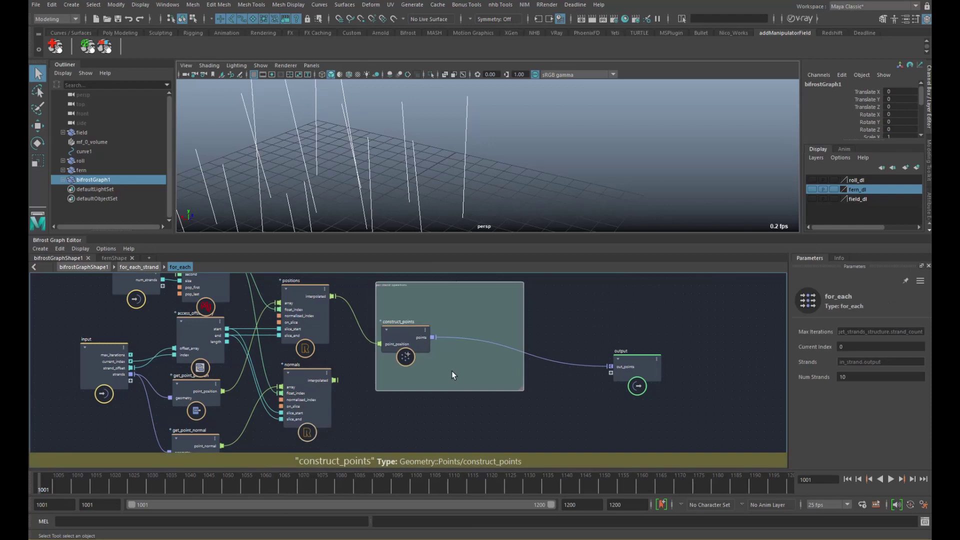
key("Tab")
type("set_point_normal")
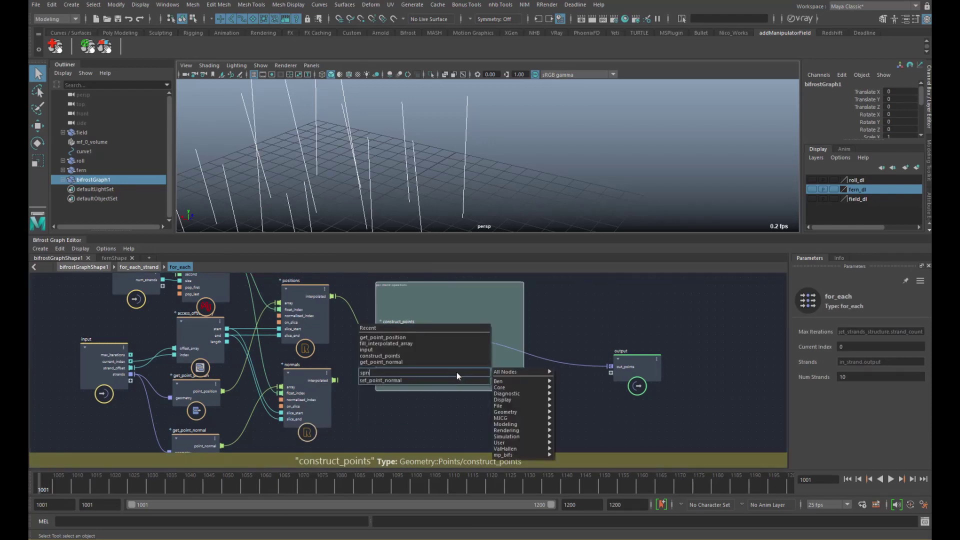
key("Return")
left_click_drag(458, 377, 476, 357)
left_click(513, 384)
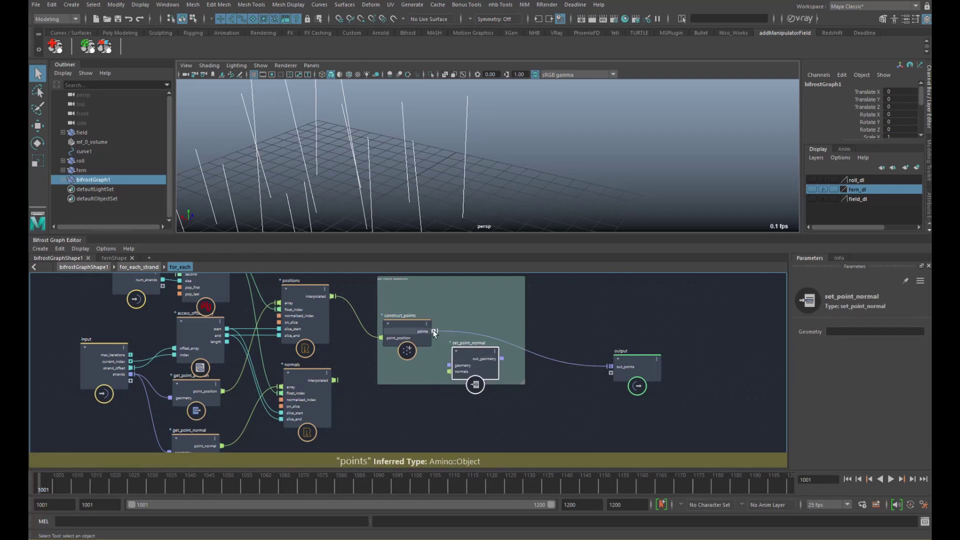
left_click_drag(334, 380, 611, 366)
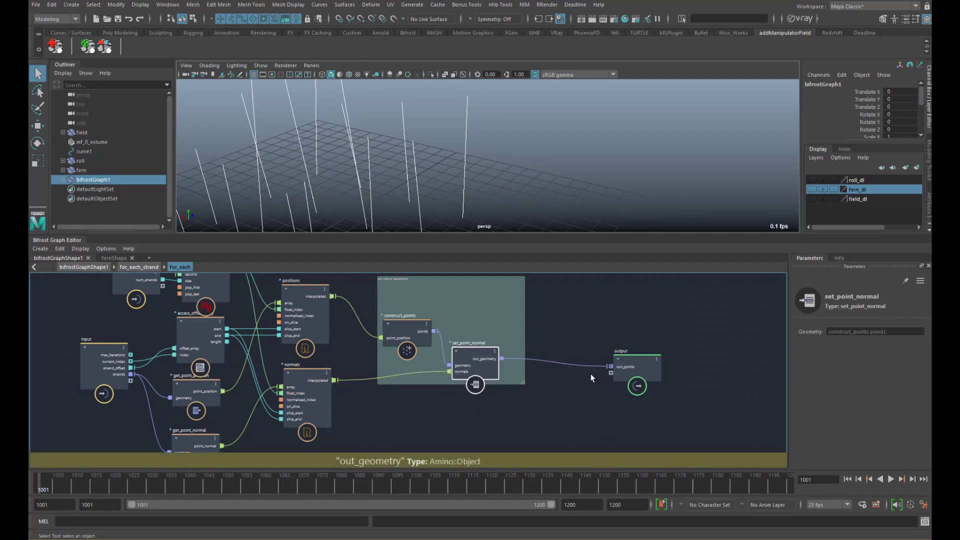
At the top level, remove the out_geometry port from the output node and nudge the output and for_each_strand nodes
left_click(103, 268)
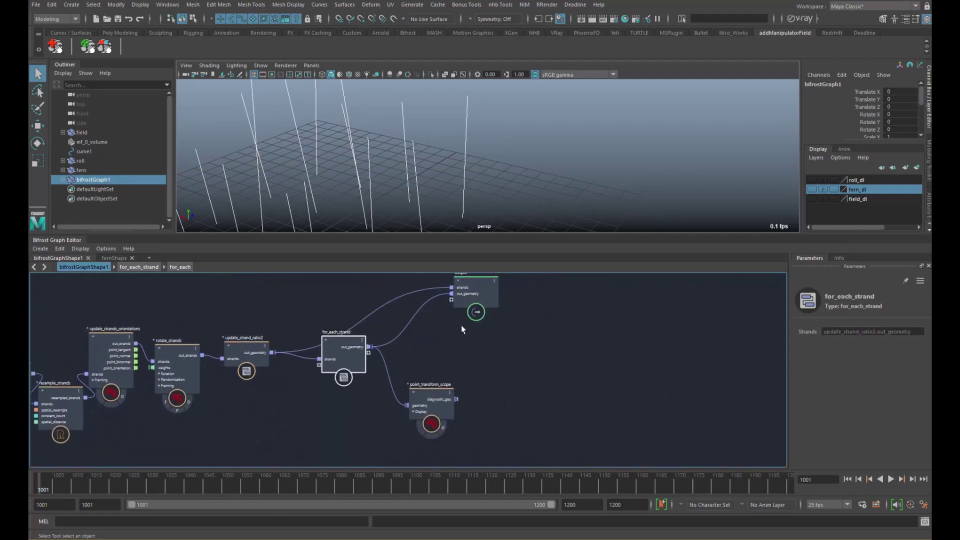
left_click(485, 291)
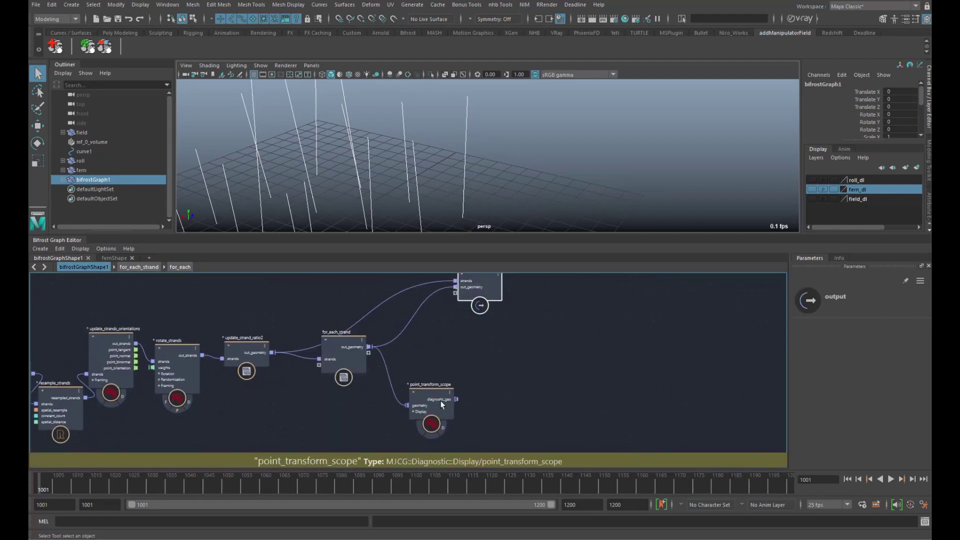
left_click(357, 361)
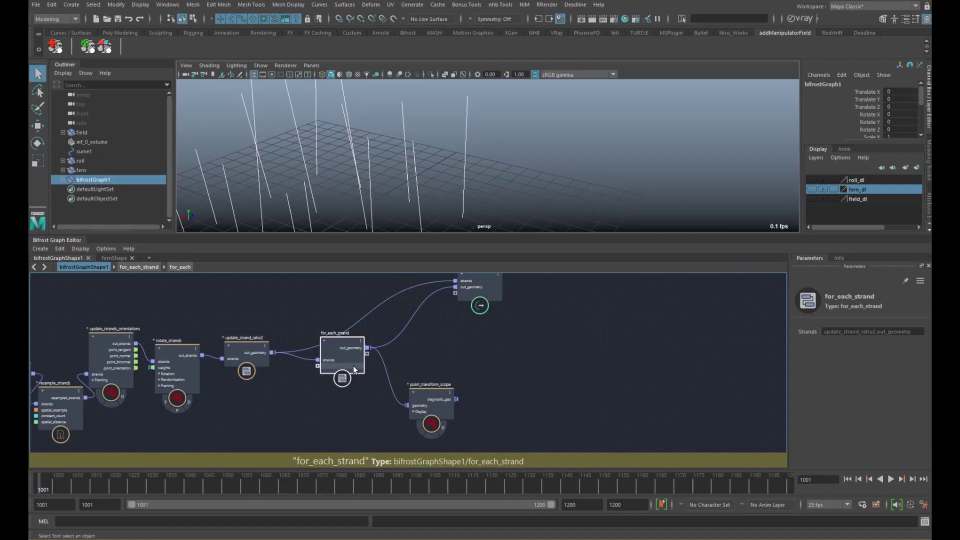
left_click_drag(353, 365, 350, 372)
left_click(400, 332)
right_click(472, 286)
left_click(486, 300)
Inside for_each, insert a create_strands_along_normals node between set_point_normal's out_geometry and the output's port
left_click(144, 266)
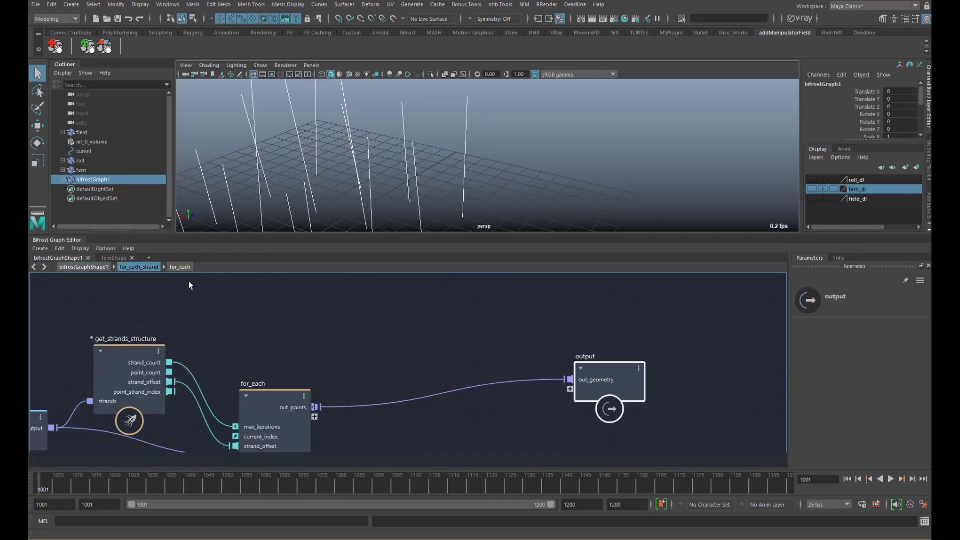
key("a")
double_click(323, 353)
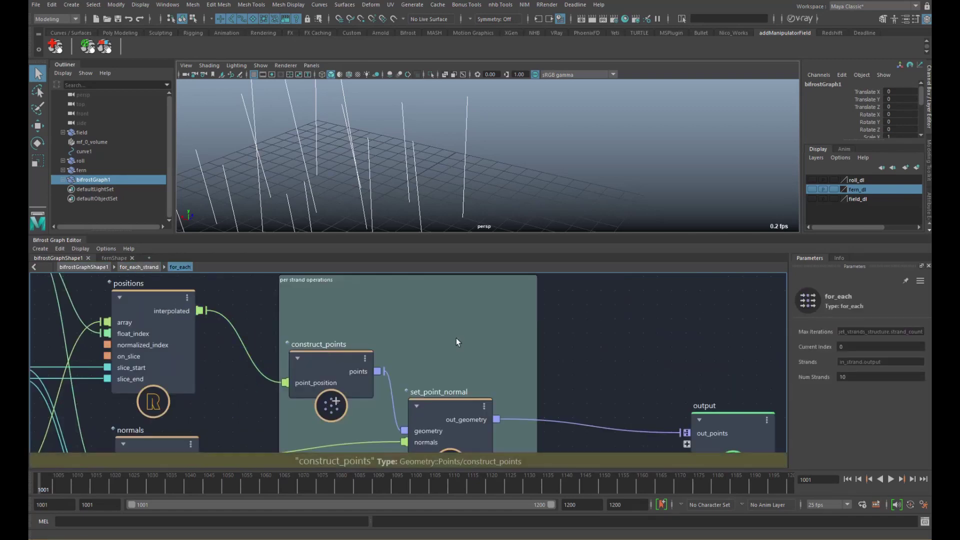
left_click(486, 323)
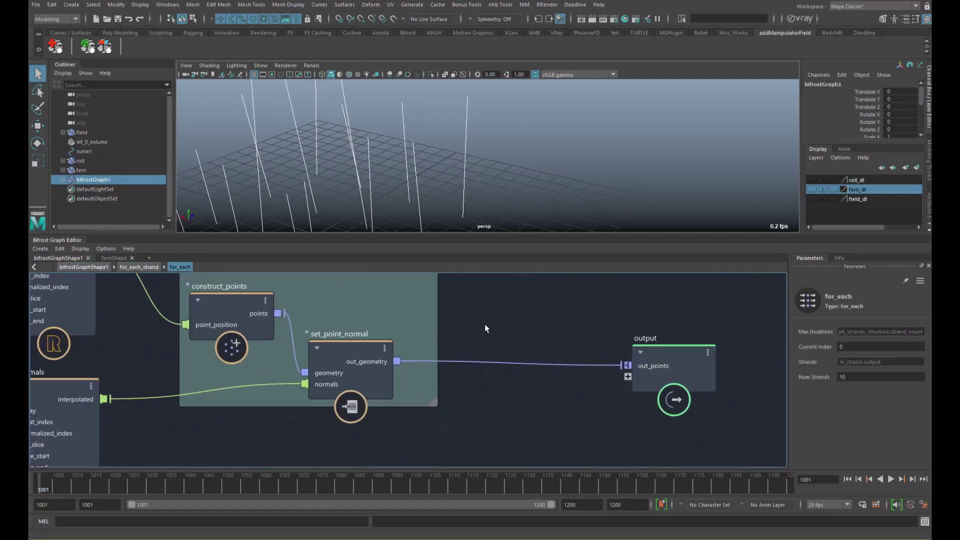
key("Tab")
type("alon")
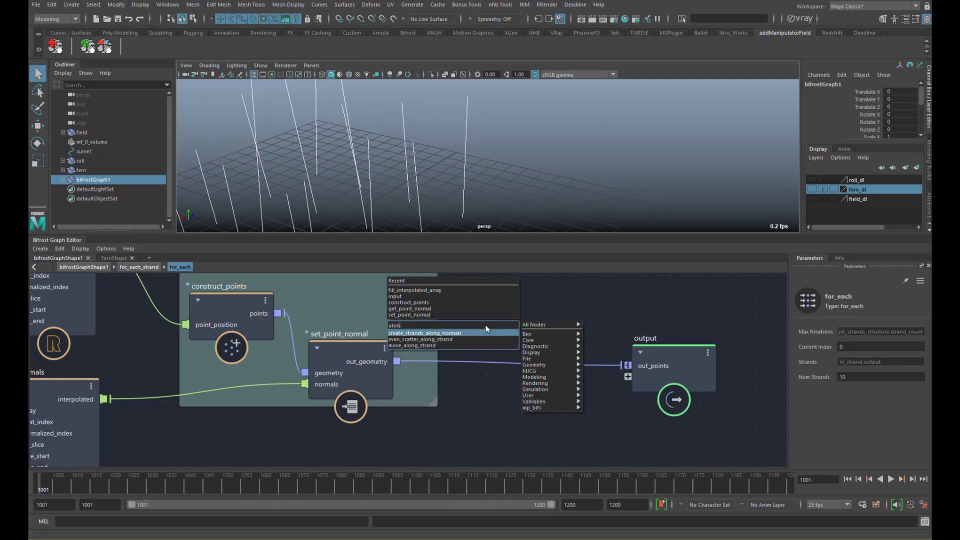
key("Return")
left_click_drag(396, 361, 627, 367)
left_click_drag(493, 339, 491, 344)
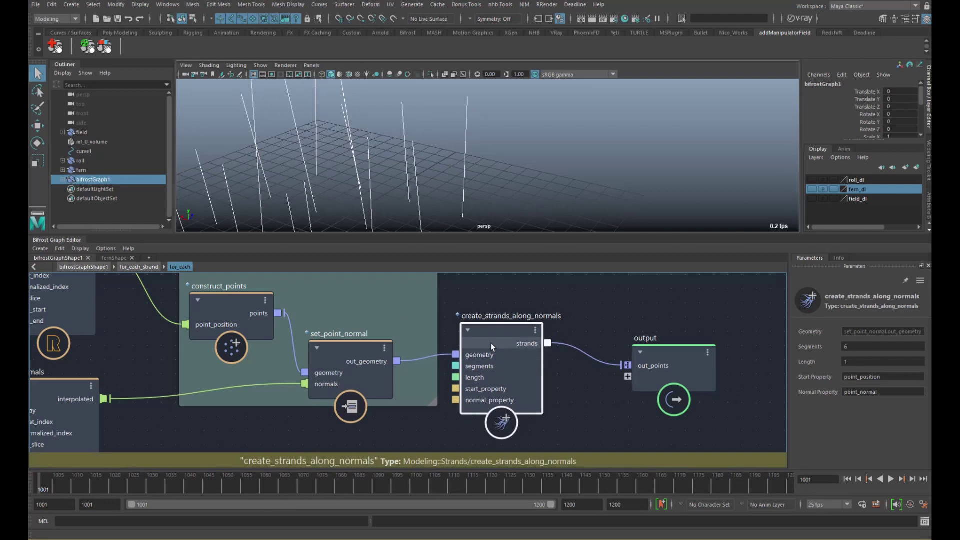
In the for_each_strand compound, rename for_each's out_points port to out_strands
left_click(149, 266)
right_click(343, 347)
left_click(353, 353)
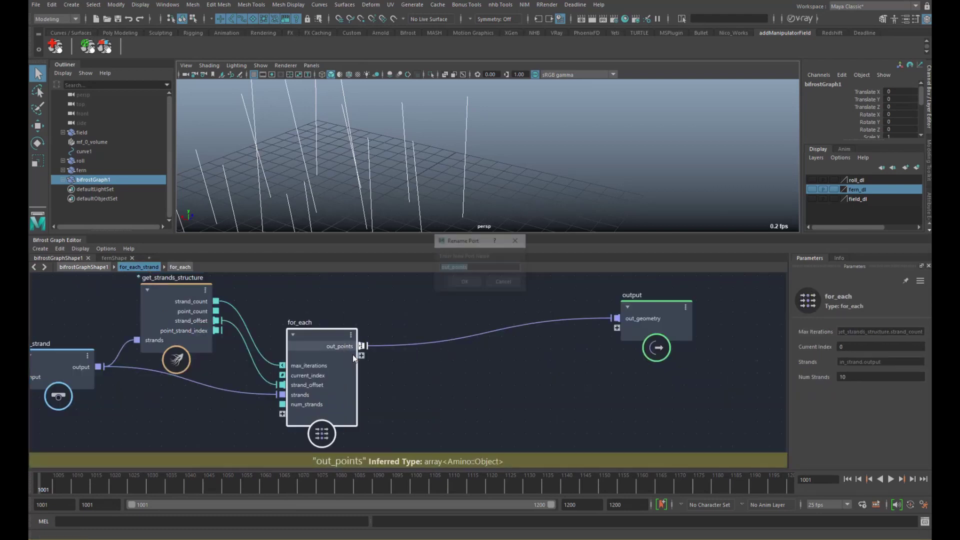
type("strands")
key("Return")
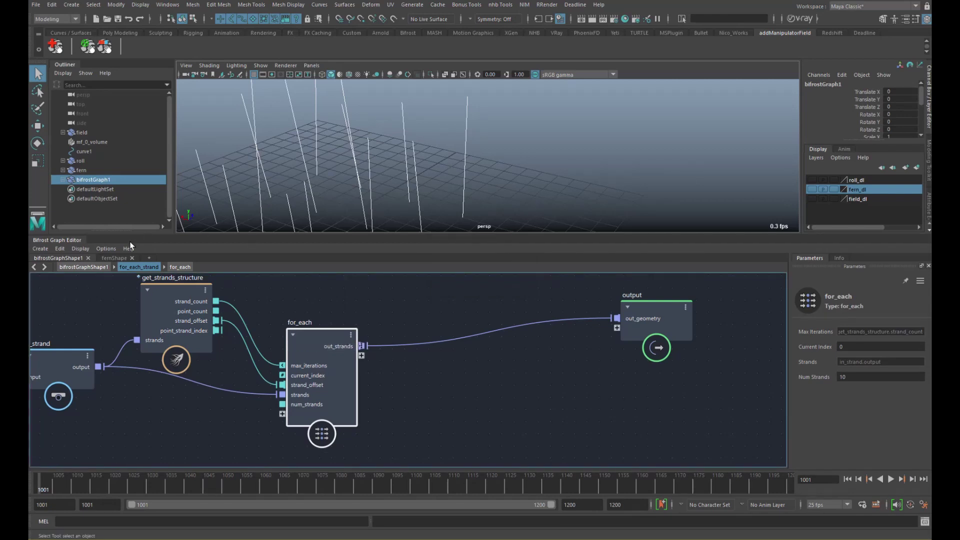
At the top level, reconnect for_each_strand's out_geometry to the output node and shift for_each_strand slightly down
left_click(83, 267)
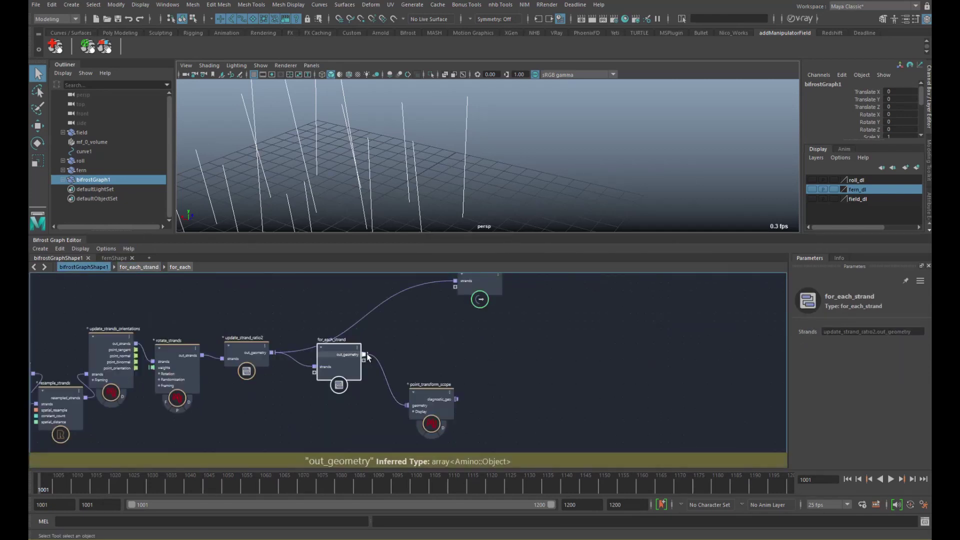
left_click_drag(476, 310, 492, 307)
mouse_move(452, 143)
left_mouse_down("alt")
mouse_move(445, 165)
mouse_move(457, 145)
left_mouse_up("alt")
left_click_drag(336, 375, 335, 383)
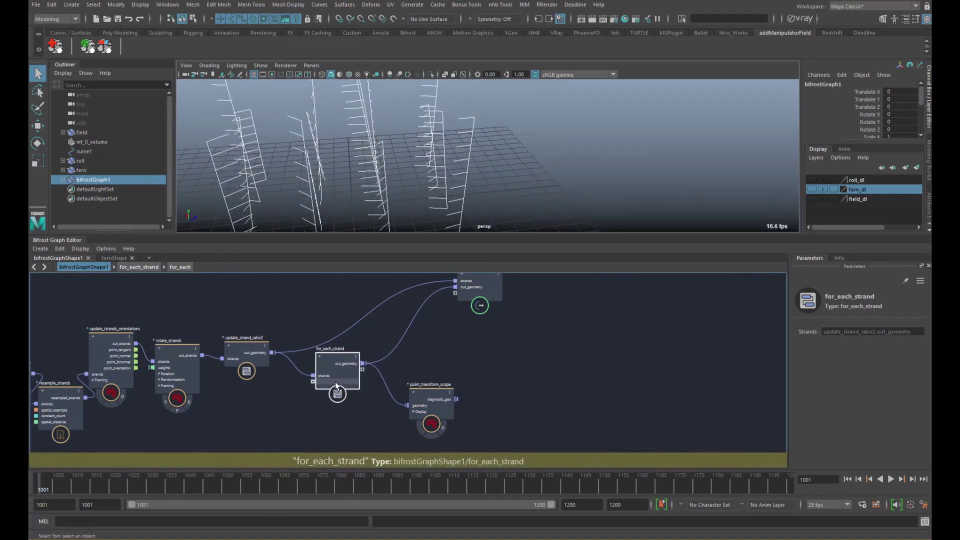
Inside for_each_strand, add an input node below in_strand and expose for_each's num_strands port through it
double_click(335, 382)
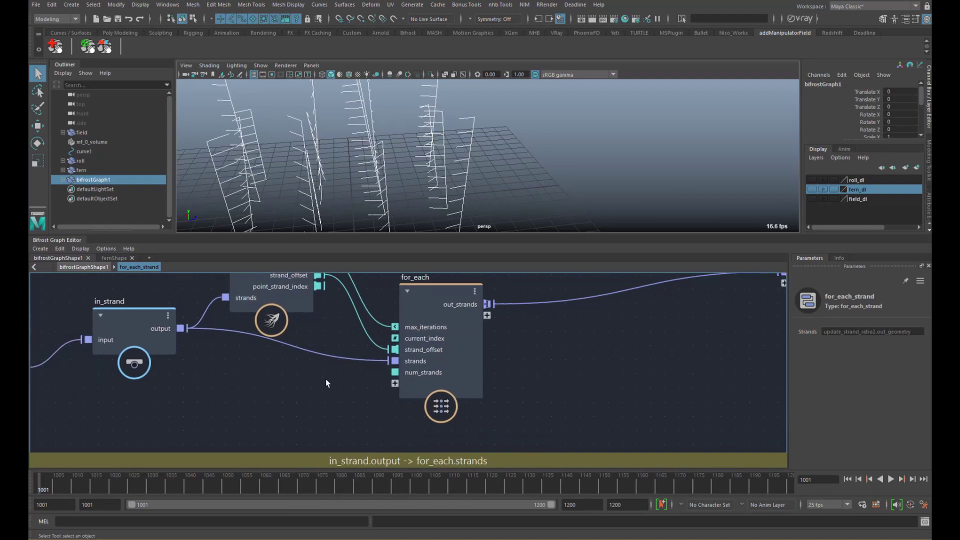
key("Tab")
type("in")
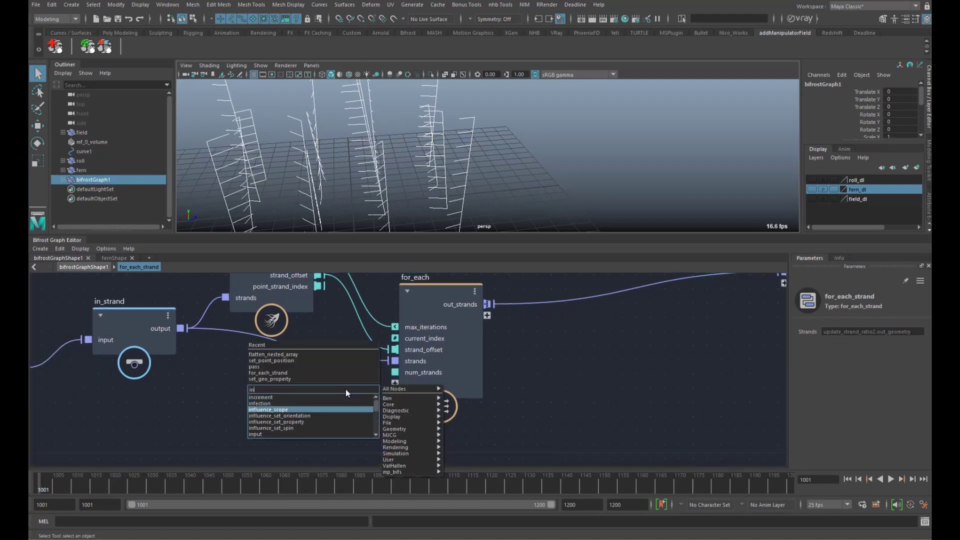
key("Down")
key("Down")
key("Down")
key("Down")
key("Return")
left_click_drag(355, 376, 316, 385)
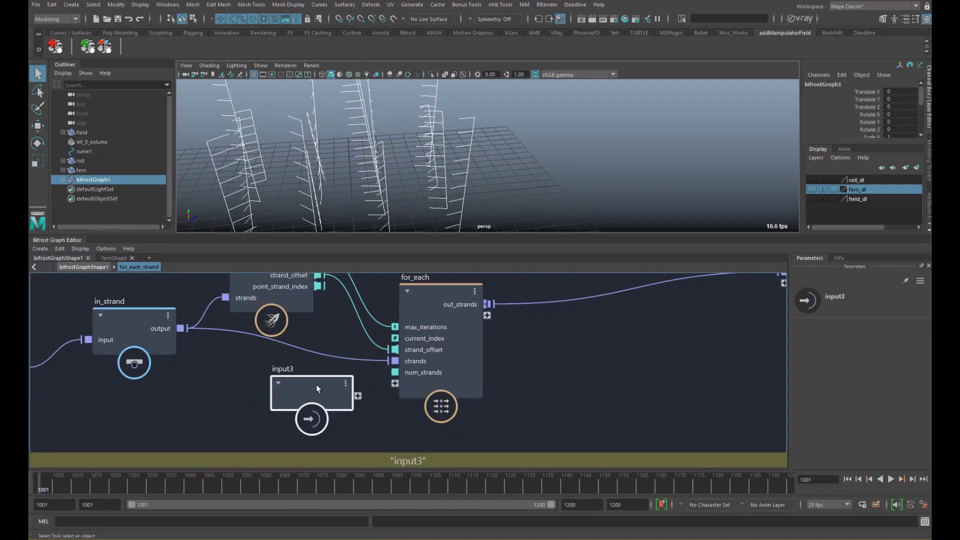
left_click_drag(395, 372, 320, 386)
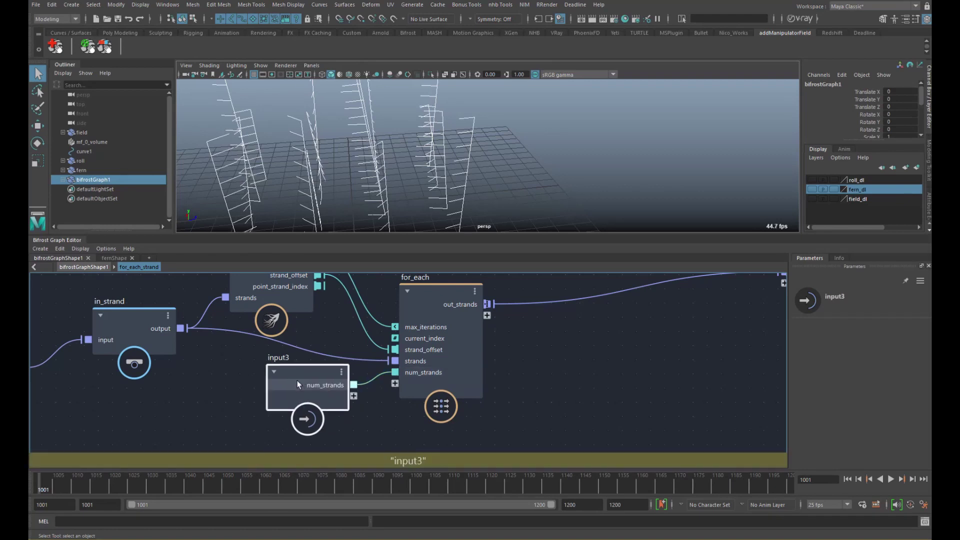
At the top level, set for_each_strand's Num Strands to 28
left_click(92, 266)
left_click_drag(901, 347, 875, 354)
middle_click_drag(412, 350, 425, 335, "alt")
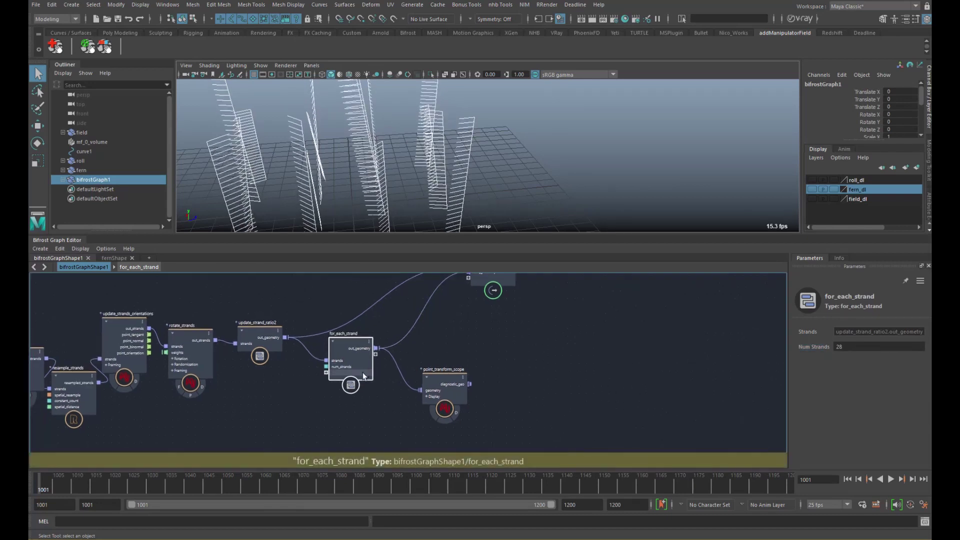
Inside for_each, move create_strands_along_normals and the output node farther from the per strand operations backdrop
double_click(362, 373)
left_click(329, 359)
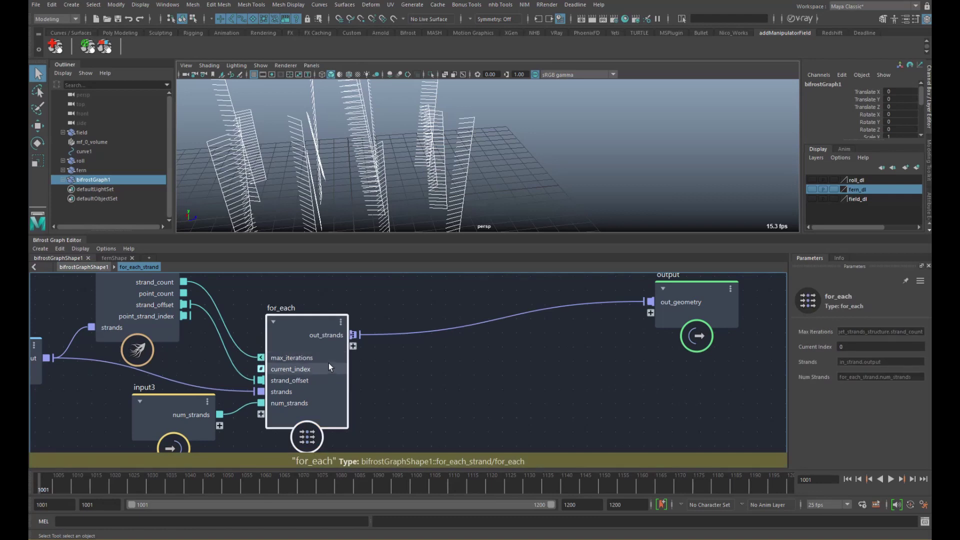
double_click(329, 362)
scroll(359, 362, "down", 5)
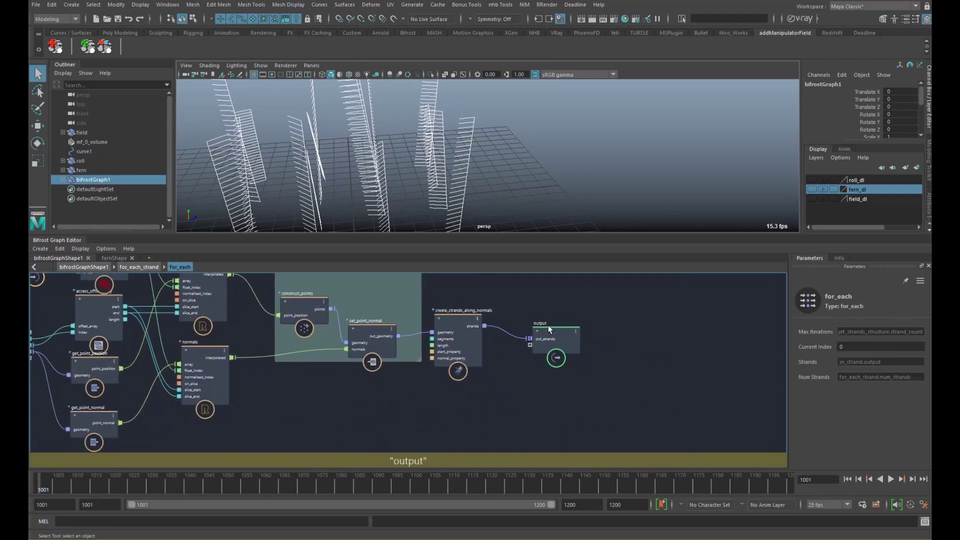
left_click_drag(564, 333, 567, 338)
left_click_drag(464, 344, 526, 354)
left_click(453, 352)
left_click_drag(376, 344, 380, 339)
Move the for_each compound's main input node down and away from the get_point_position and get_point_normal nodes
middle_click_drag(276, 350, 372, 360)
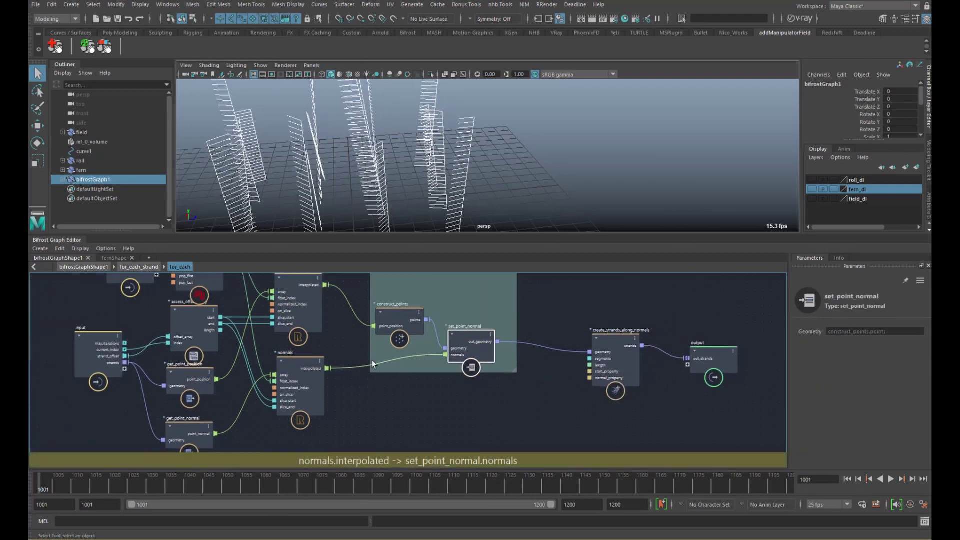
scroll(365, 363, "down", 2)
left_click_drag(165, 359, 145, 395)
scroll(173, 392, "up", 3)
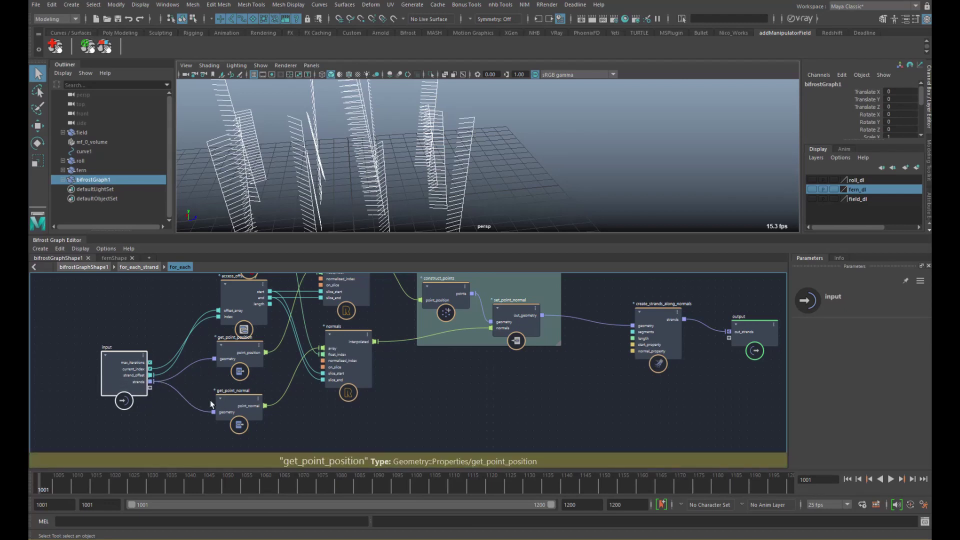
Move get_point_normal closer beneath get_point_position and delete the backdrop around construct_points and set_point_normal
left_click_drag(228, 406, 224, 399)
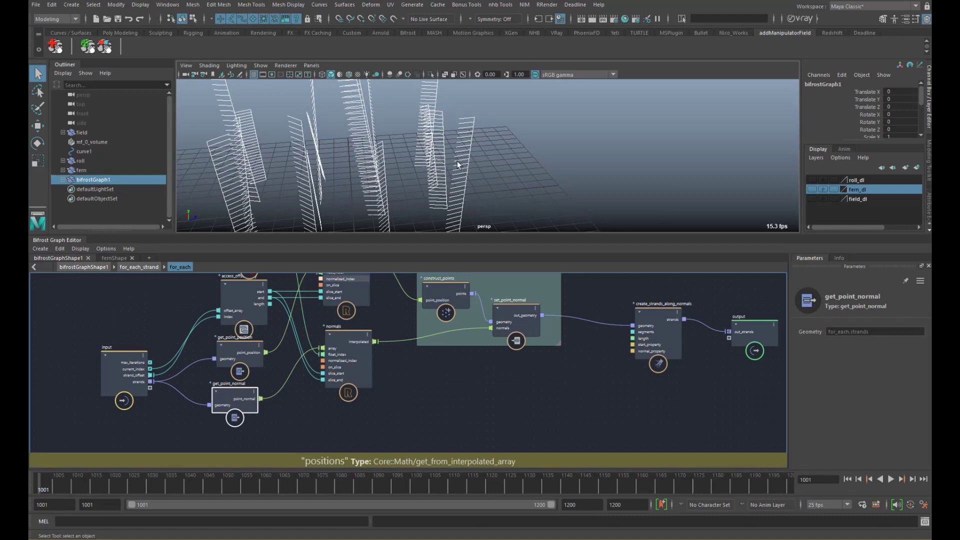
left_click_drag(471, 146, 462, 131, "alt")
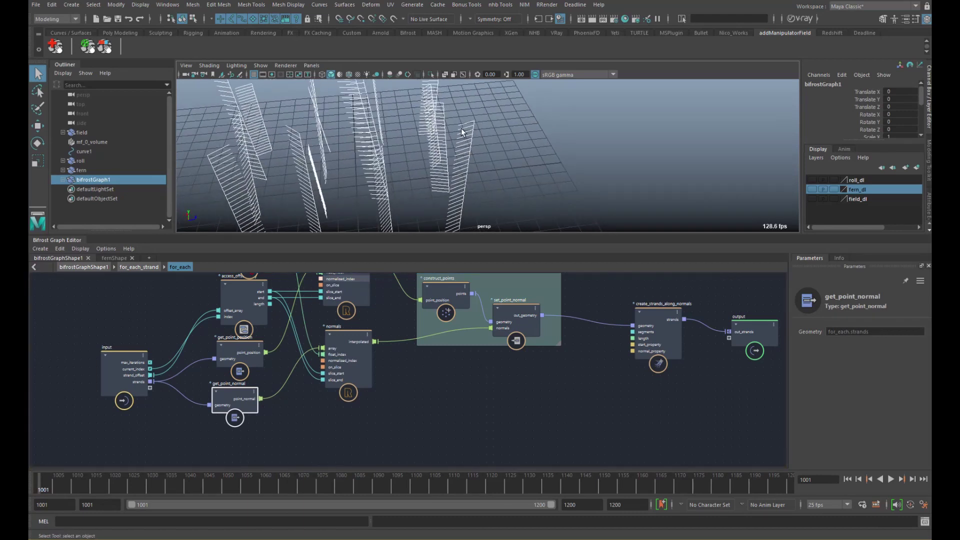
left_click_drag(481, 183, 480, 140, "alt")
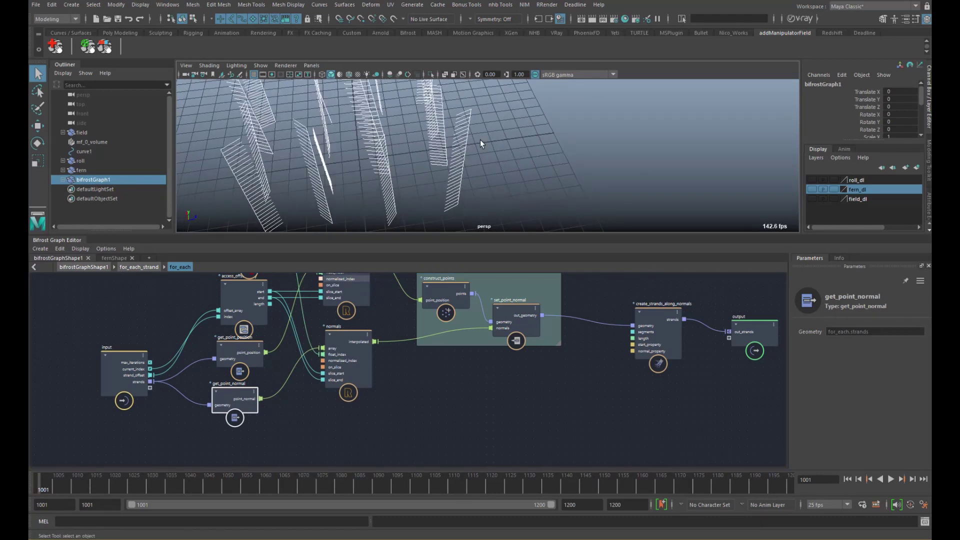
left_click_drag(559, 344, 569, 273)
middle_click_drag(565, 354, 552, 409, "alt")
left_click_drag(505, 303, 527, 289)
key("Delete")
Add a get_point_tangent node below get_point_normal in the for_each compound
middle_click_drag(397, 374, 415, 315, "alt")
middle_click_drag(349, 358, 399, 298, "alt")
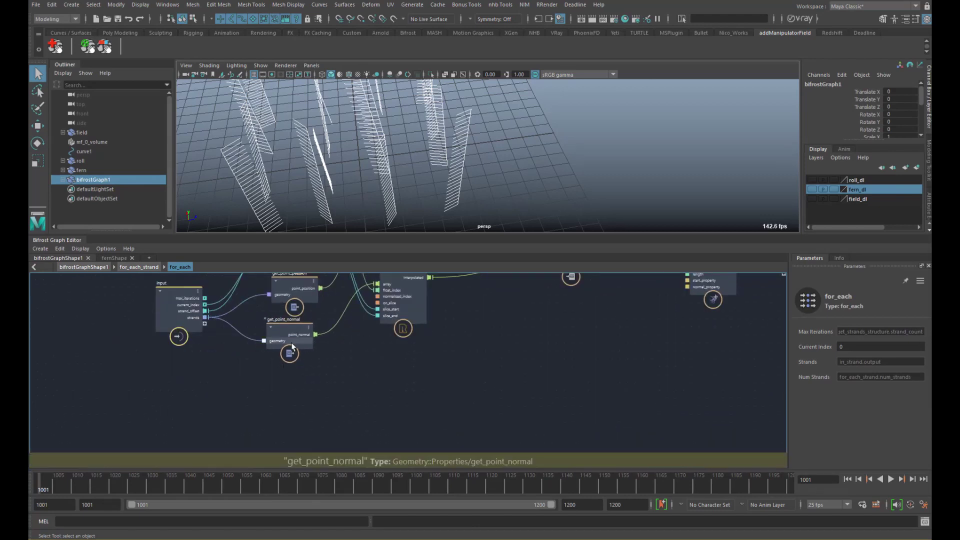
key("Tab")
type("gp")
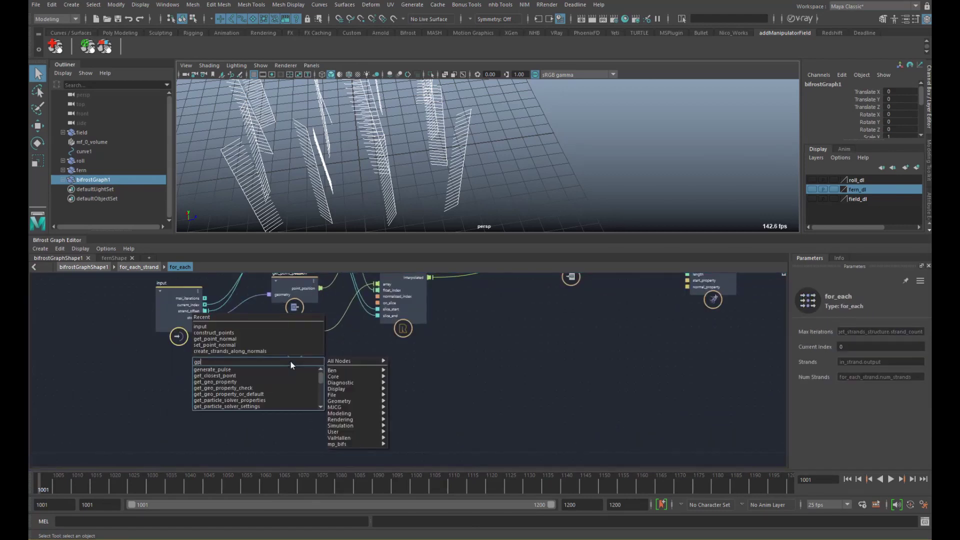
type("t")
key("Down")
key("Return")
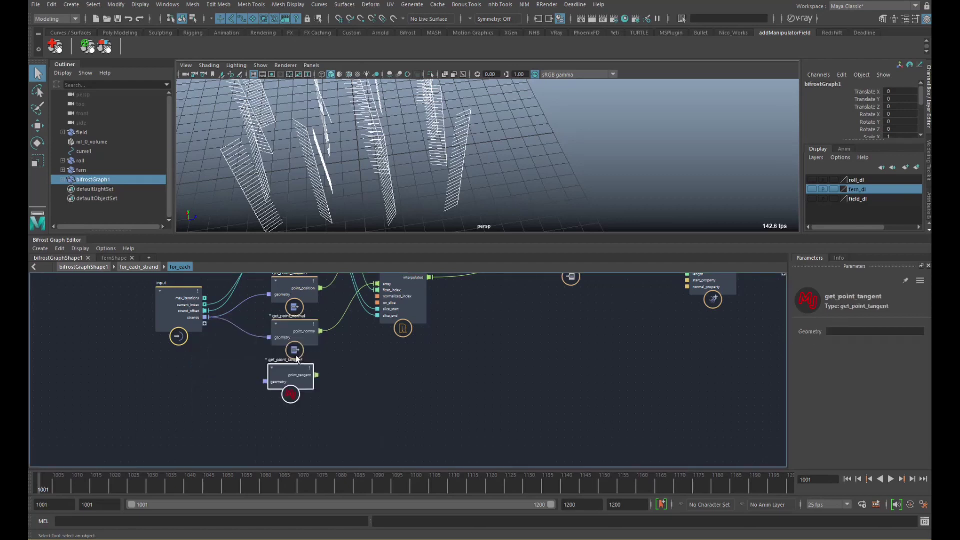
Add a get_point_binormal node below get_point_tangent
key("Tab")
type("gpb")
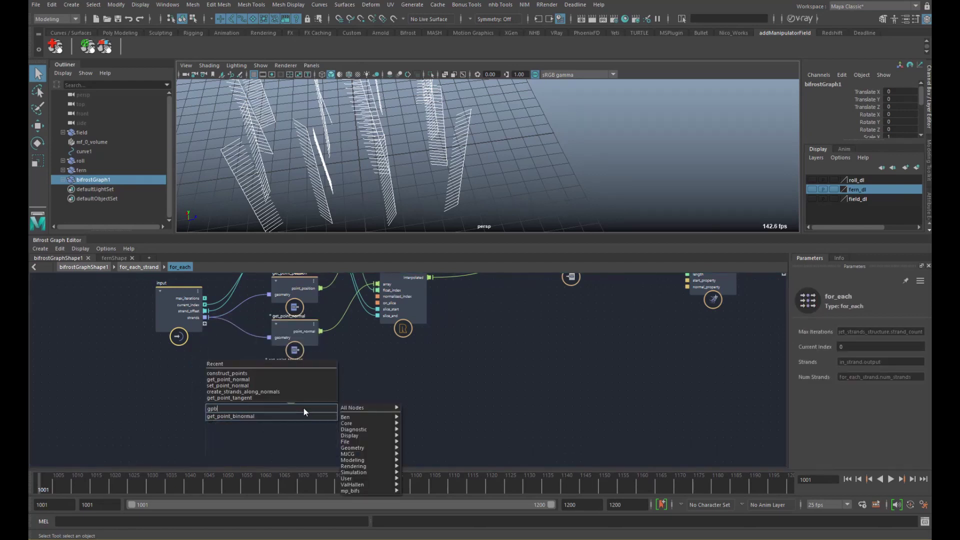
key("Return")
Add a get_point_orientation node below get_point_binormal
scroll(352, 361, "down", 2)
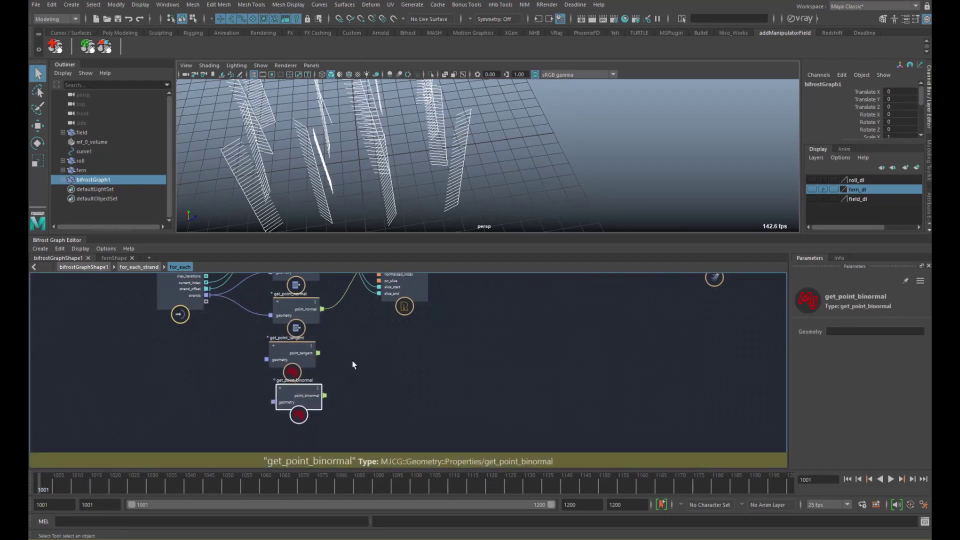
left_click(312, 413)
key("Tab")
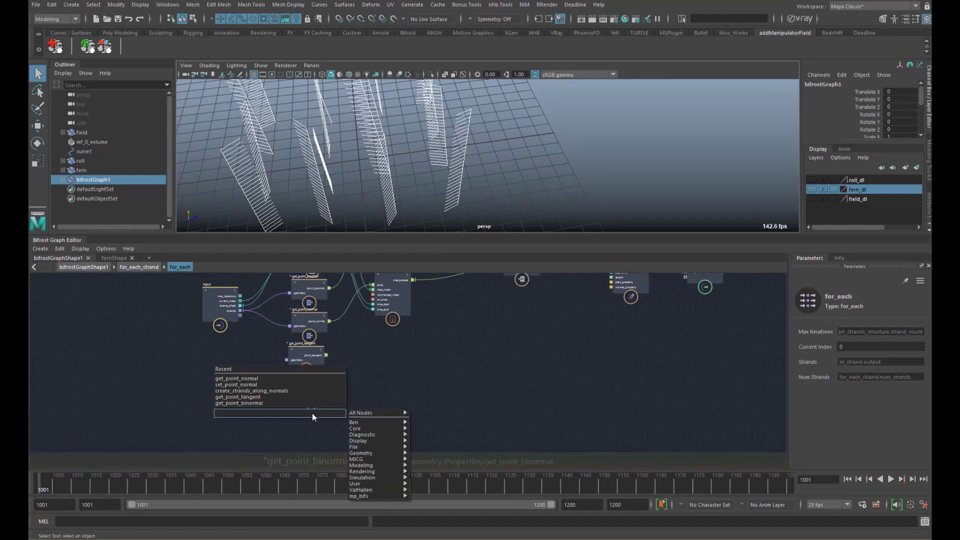
type("gpo")
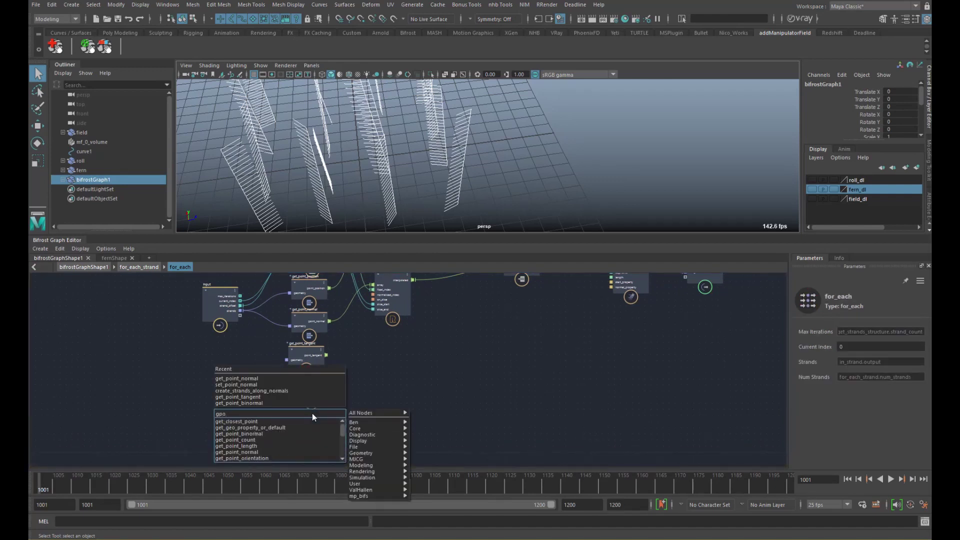
type("r")
key("Down")
key("Down")
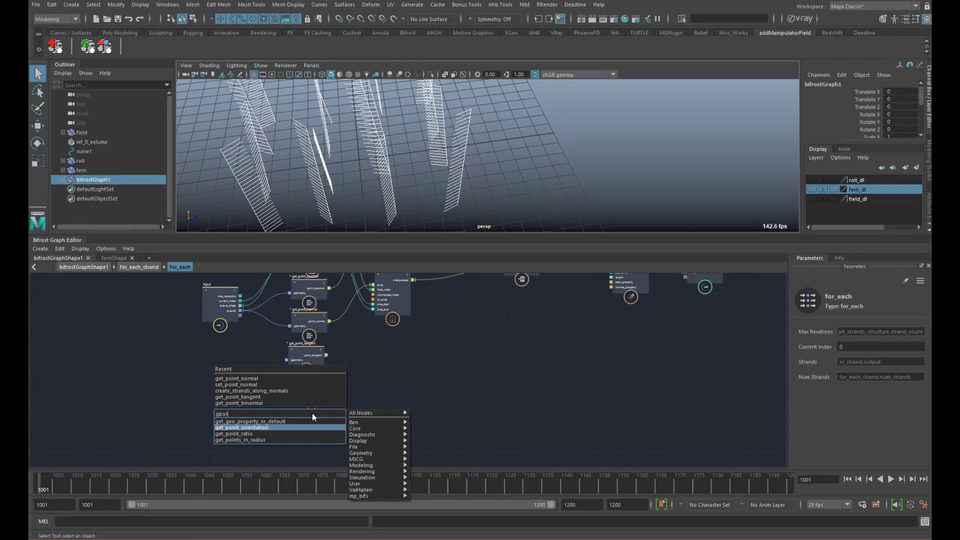
key("Return")
Add a get_point_ratio node below get_point_orientation
left_click(299, 430)
key("Tab")
type("gpr")
key("Down")
key("Down")
key("Down")
key("Down")
key("Down")
key("Return")
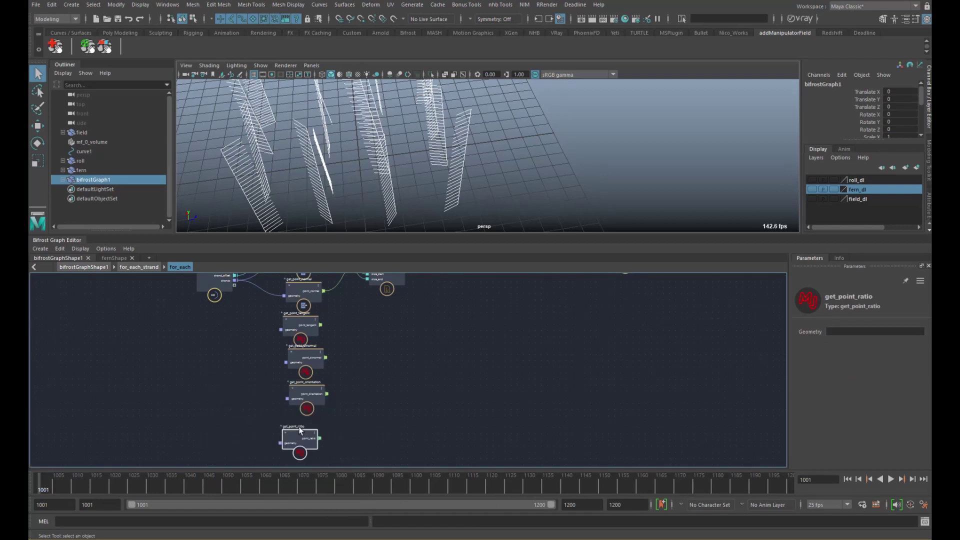
Connect the input's strands to the geometry of get_point_tangent, get_point_binormal, get_point_orientation and get_point_ratio, and move the input node down beside them
left_click_drag(217, 282, 293, 330)
scroll(250, 328, "up", 2)
left_click_drag(228, 337, 304, 429)
middle_click_drag(266, 369, 257, 321, "alt")
left_click_drag(216, 297, 206, 367)
middle_click_drag(206, 366, 214, 341, "alt")
left_click_drag(205, 347, 200, 326)
Duplicate the normals interpolation node with its input connections and place the copy below the original
middle_click_drag(405, 305, 371, 432, "alt")
left_click_drag(403, 317, 401, 328)
left_click(401, 370)
key("ctrl+shift+v")
left_click_drag(398, 388, 395, 368)
Connect point_tangent to the array input of the duplicated normals node and rename the copy tangent
left_click_drag(316, 377, 362, 375)
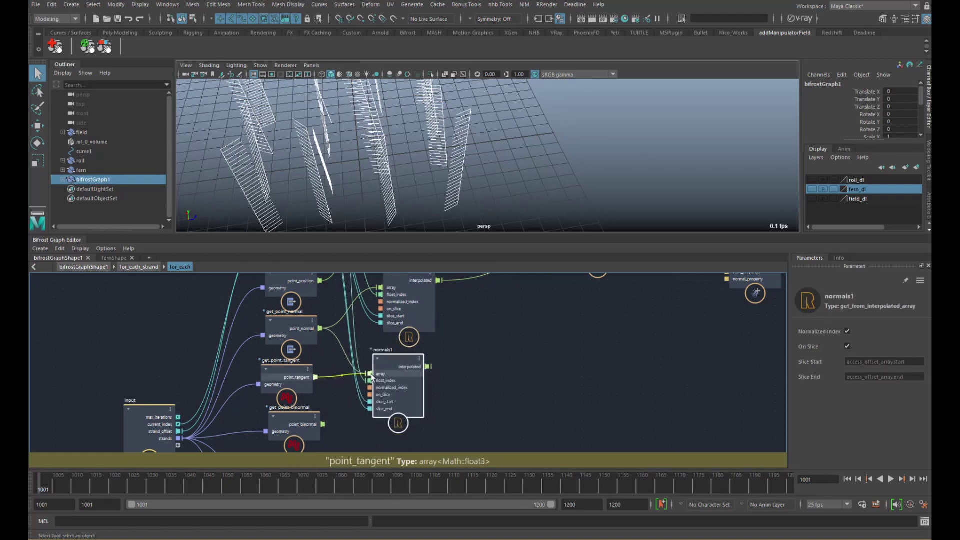
double_click(388, 350)
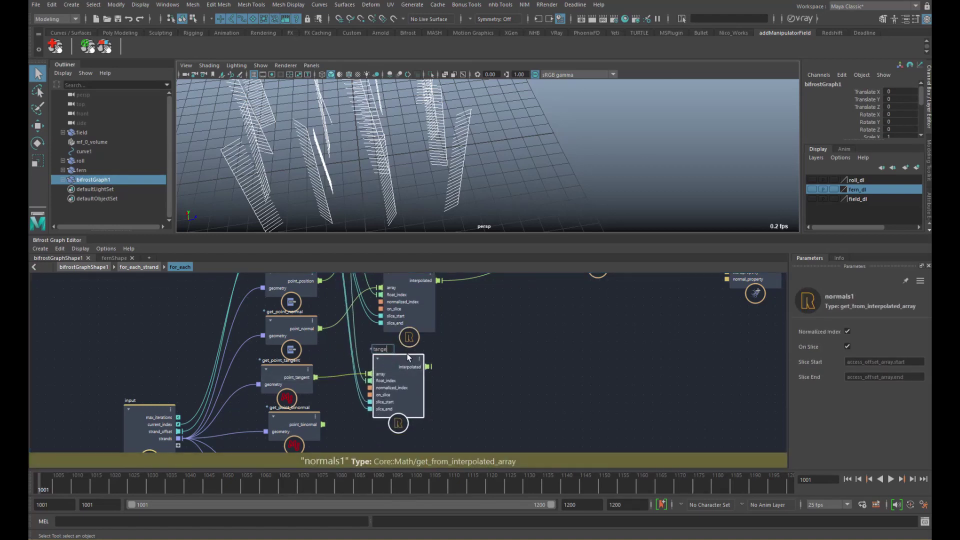
type("tangent")
key("Return")
Duplicate the tangent node with its connections, feed point_binormal into the copy's array input and name it binormal
middle_click_drag(415, 378, 424, 306)
left_click(419, 365)
key("ctrl+shift+v")
left_click_drag(332, 353, 370, 381)
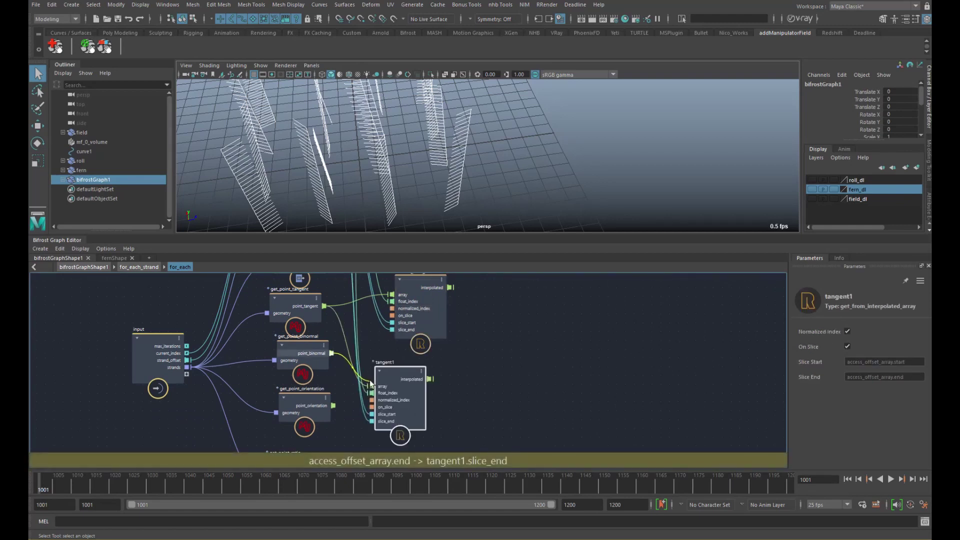
double_click(387, 361)
type("binormal")
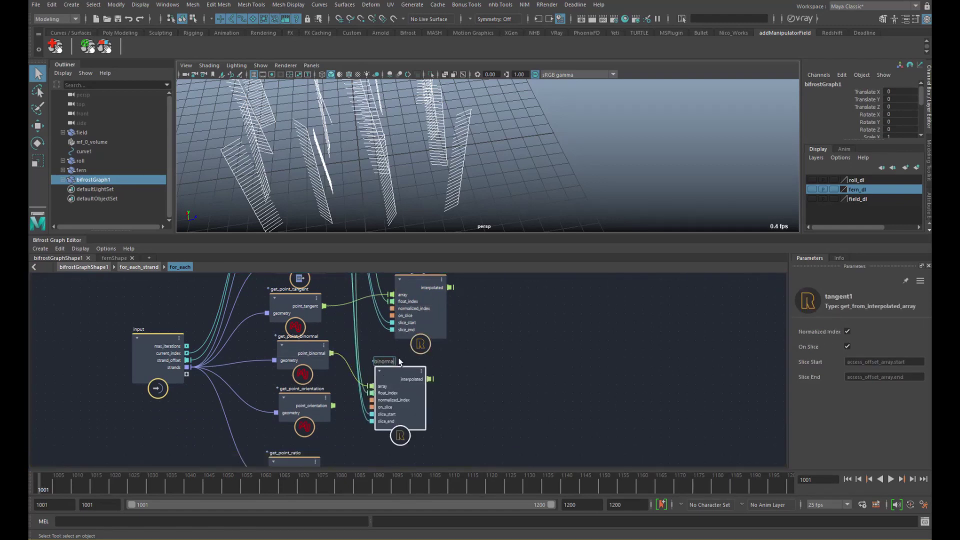
Duplicate the binormal node with its connections, feed point_orientation into the copy's array input and name it orient
middle_click_drag(442, 353, 411, 313)
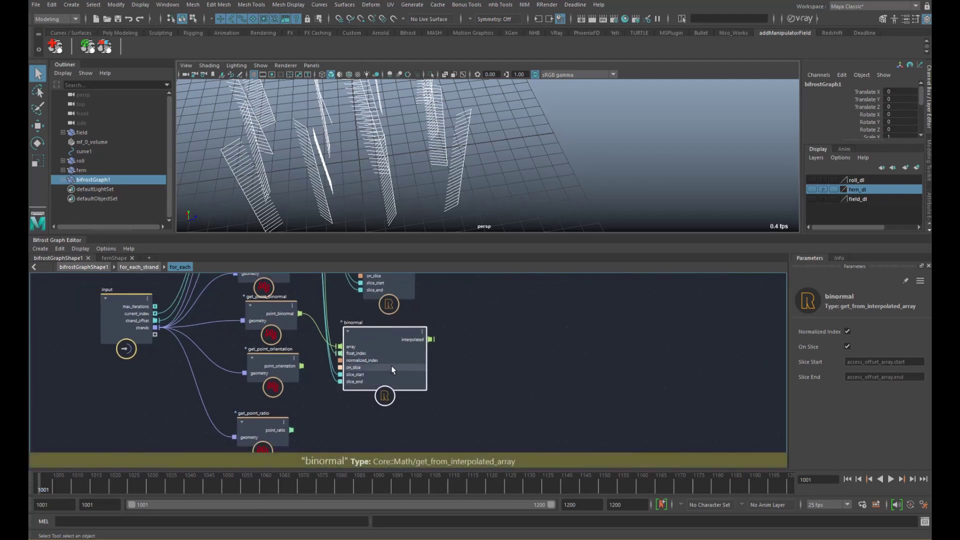
left_click_drag(391, 365, 411, 338)
key("ctrl+c")
key("ctrl+v")
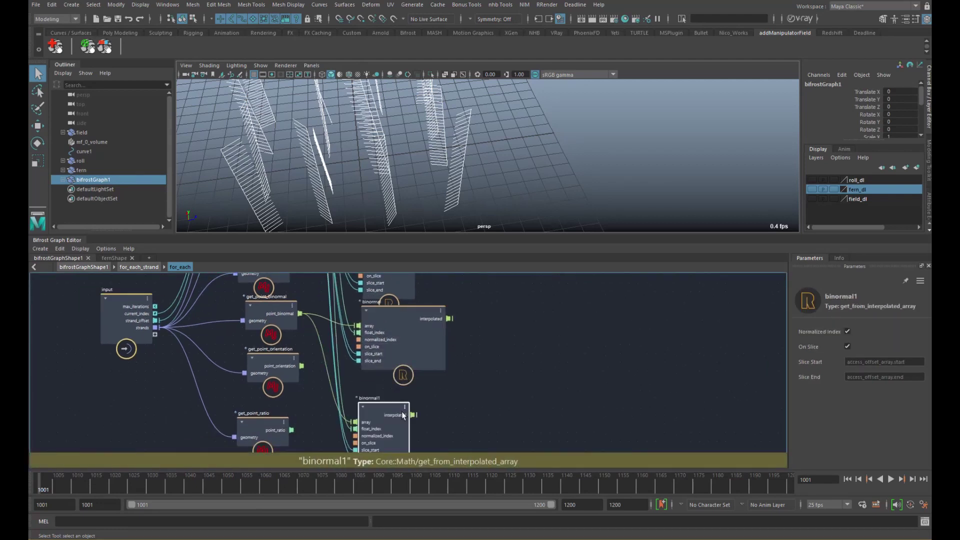
left_click_drag(302, 366, 359, 402)
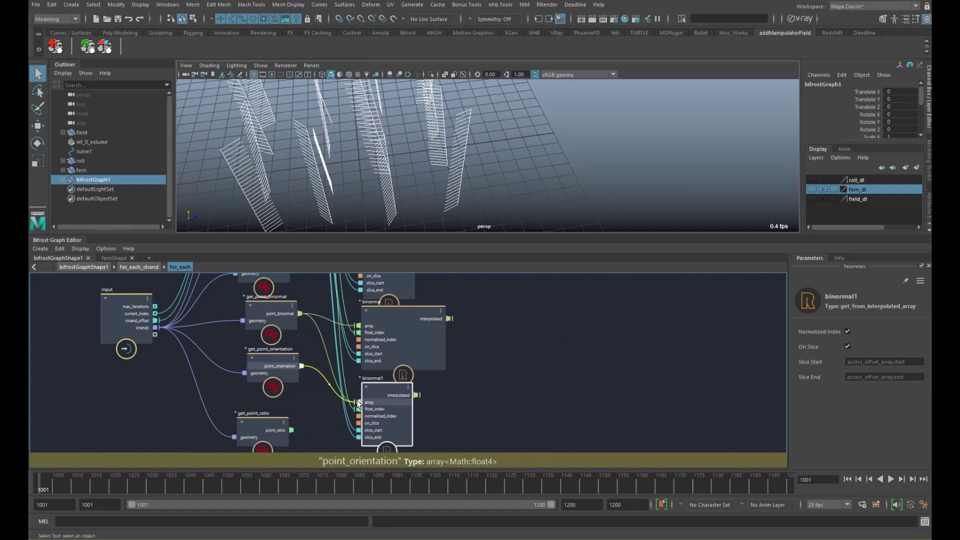
double_click(382, 378)
type("orient")
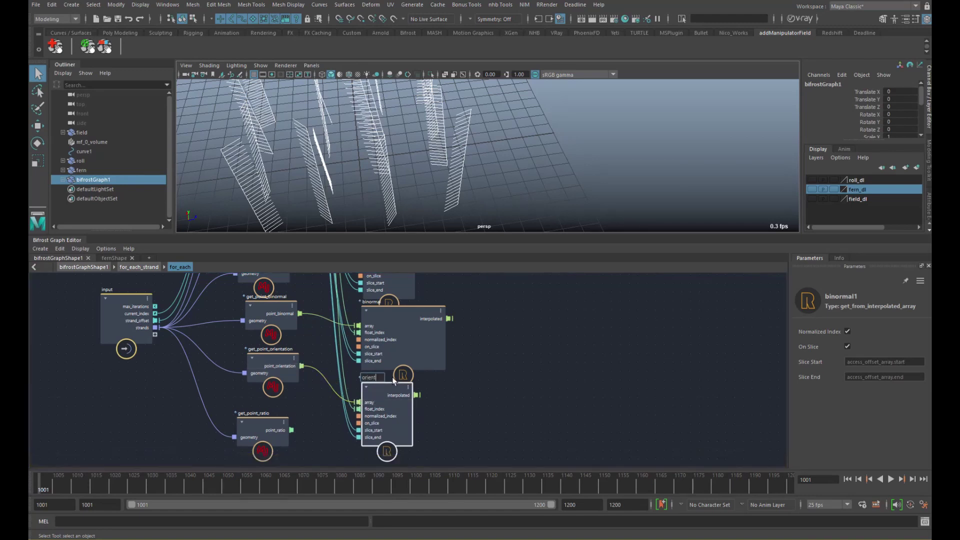
Duplicate the orient node with its connections, feed point_ratio into the copy's array input and name it ratio
key("ctrl+c")
key("ctrl+v")
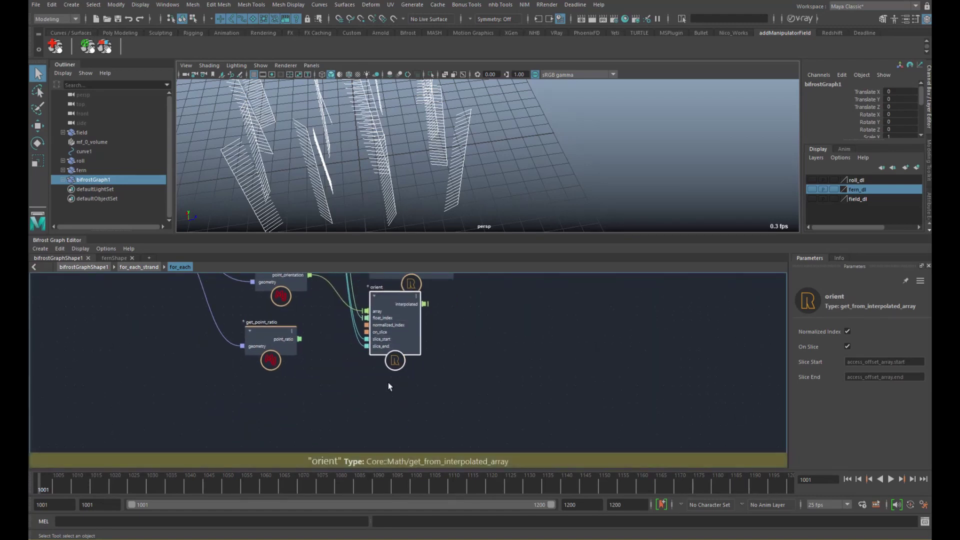
left_click_drag(274, 345, 374, 388)
double_click(370, 388)
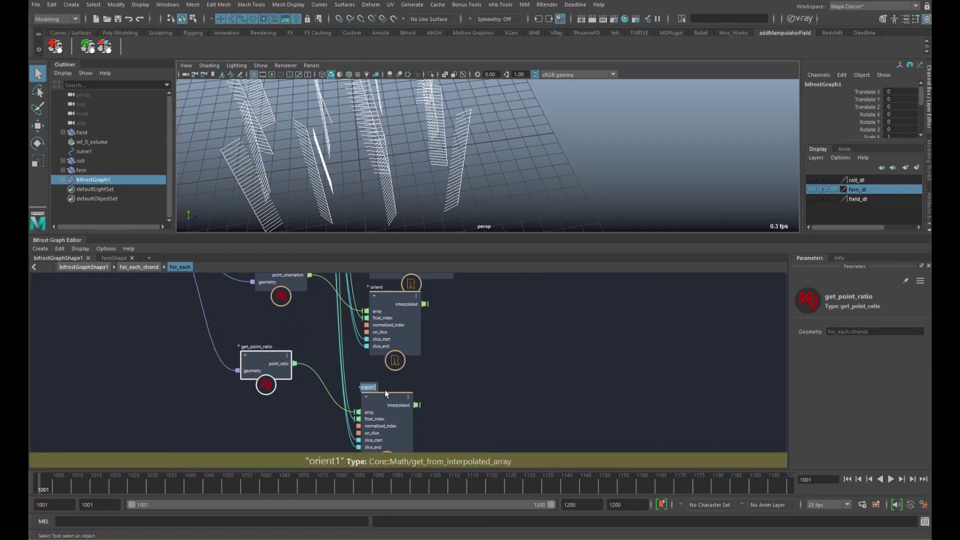
type("ratio")
Spread out the output, create_strands_along_normals, construct_points and set_point_normal nodes to make room for more property nodes
middle_click_drag(478, 285, 384, 401, "alt")
middle_click_drag(404, 342, 414, 371, "alt")
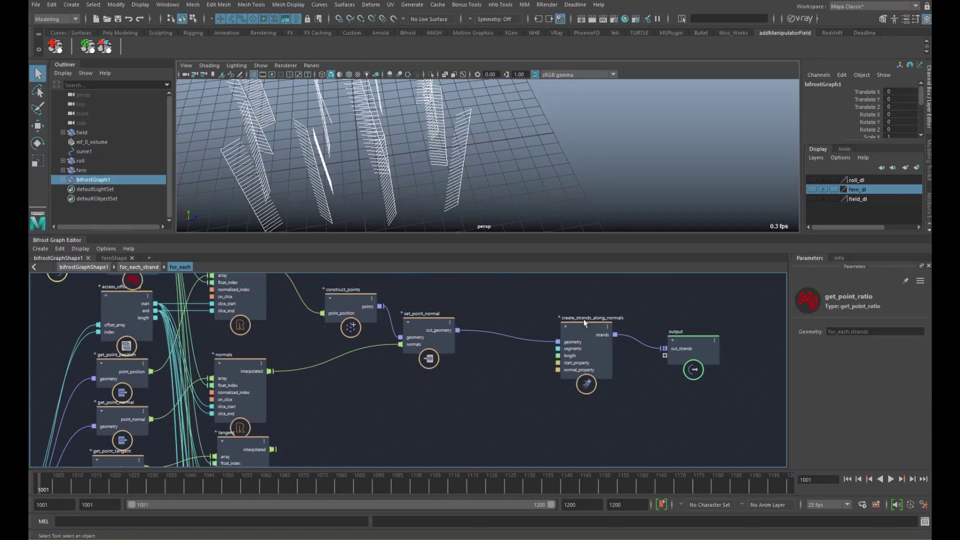
left_click_drag(659, 330, 686, 352)
left_click_drag(583, 349, 656, 383)
left_click_drag(365, 319, 380, 340)
left_click_drag(431, 347, 449, 370)
Add a set_point_tangent node, connecting tangent's interpolated output to tangents and set_point_normal's out_geometry to geometry
middle_click_drag(449, 370, 444, 336)
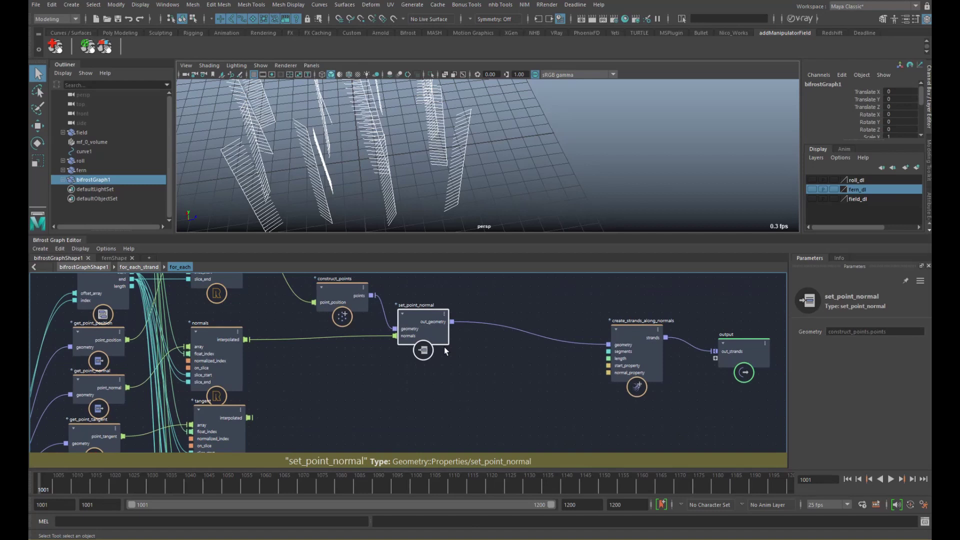
left_click(458, 372)
key("Tab")
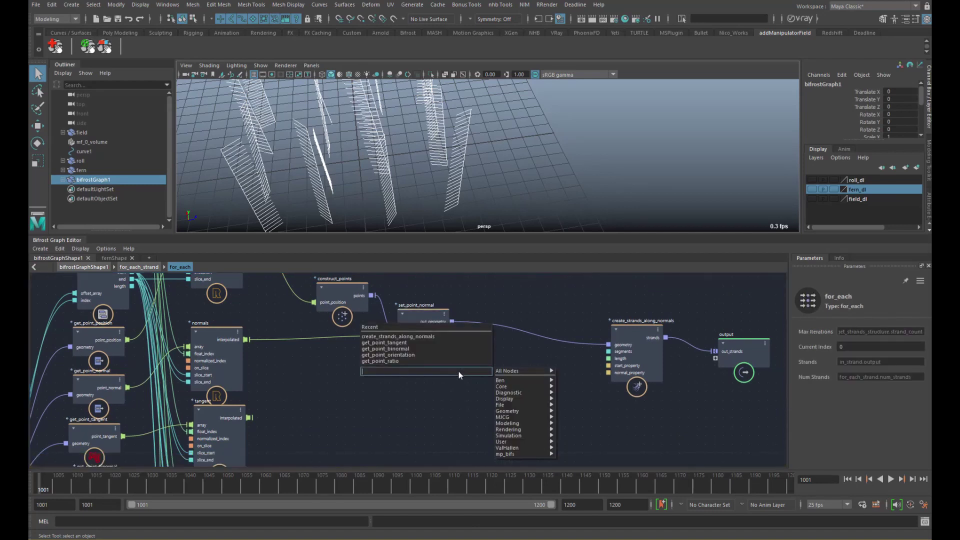
type("set tan")
key("Down")
key("Down")
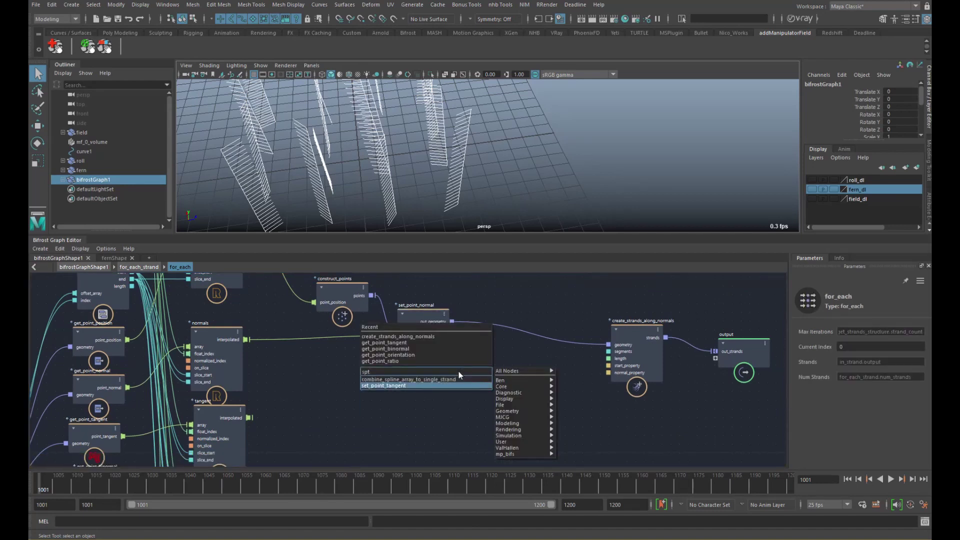
key("Return")
left_click_drag(249, 418, 429, 400)
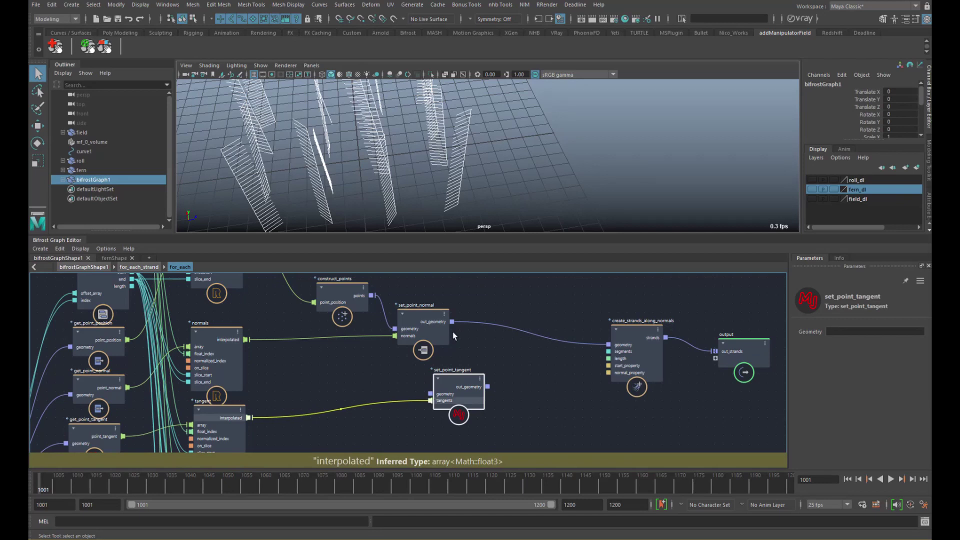
scroll(445, 360, "down", 5)
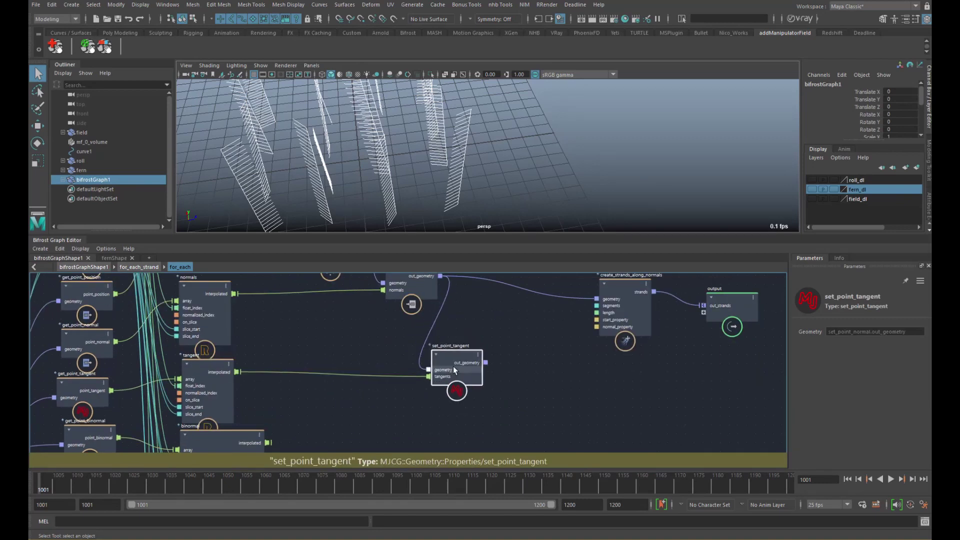
Add a set_point_binormal node fed by binormal's interpolated output and set_point_tangent's geometry, and narrow the binormal node
left_click(473, 353)
key("Tab")
type("spb")
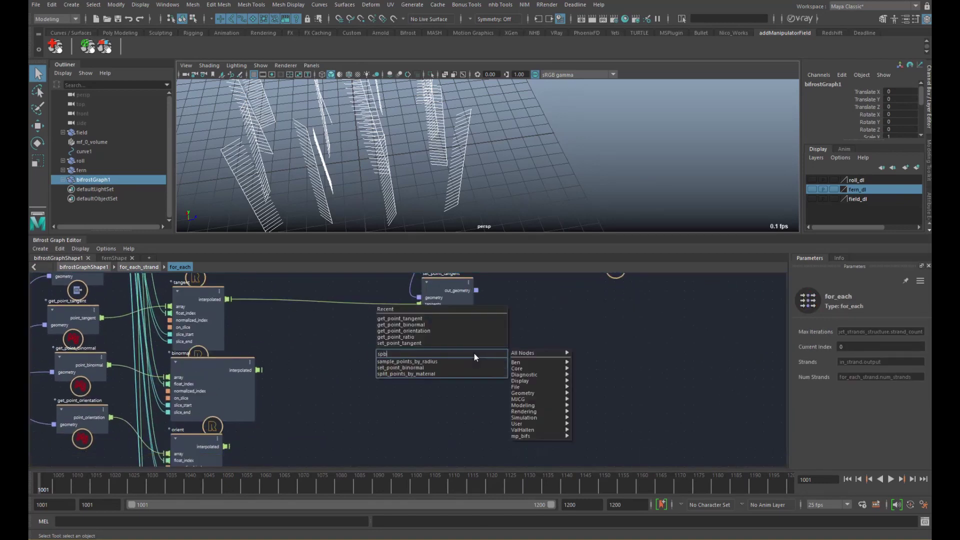
key("Down")
key("Return")
left_click_drag(259, 370, 447, 376)
left_click_drag(470, 367, 499, 356)
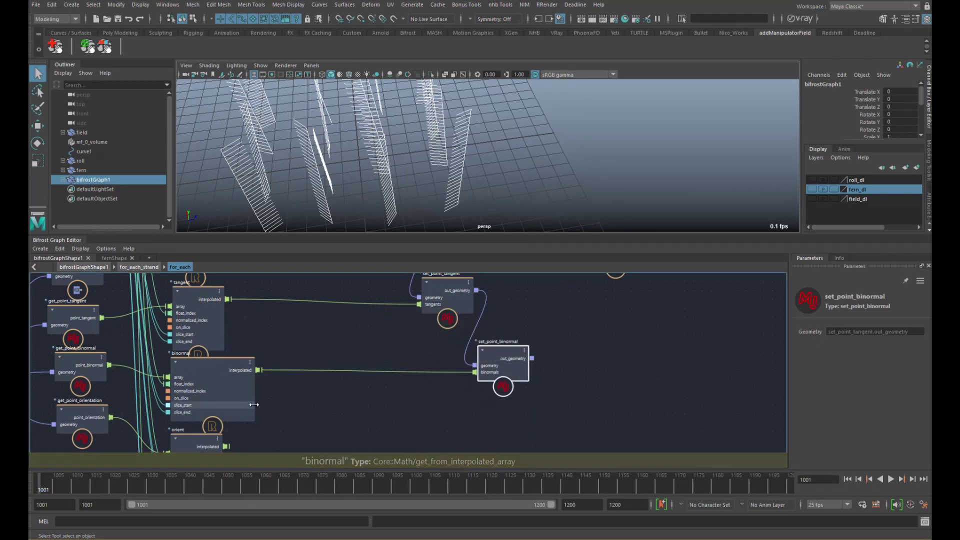
left_click_drag(255, 405, 219, 412)
Add a set_point_orientation node, connecting orient's interpolated output to orientations and set_point_binormal's out_geometry to geometry
middle_click_drag(286, 401, 277, 366)
middle_click_drag(418, 409, 411, 383)
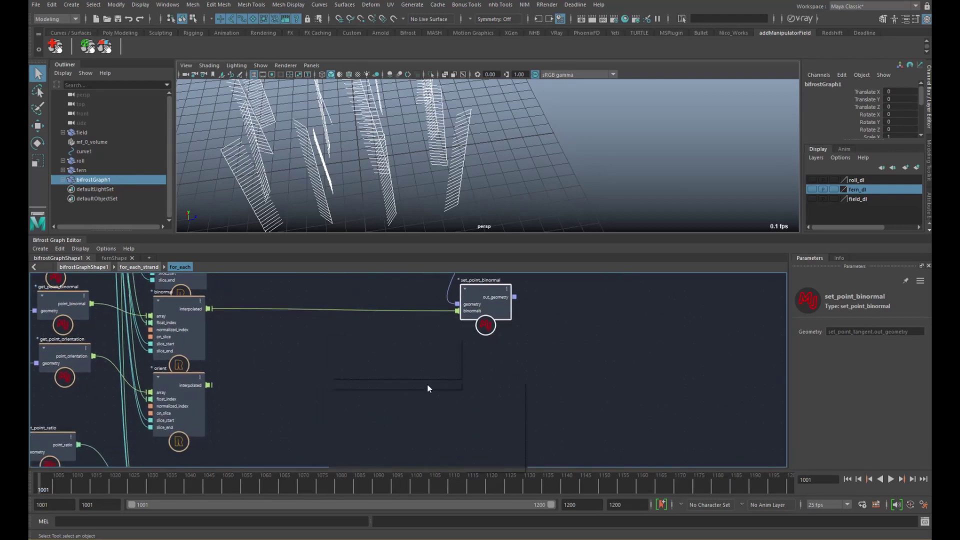
key("Tab")
type("spor")
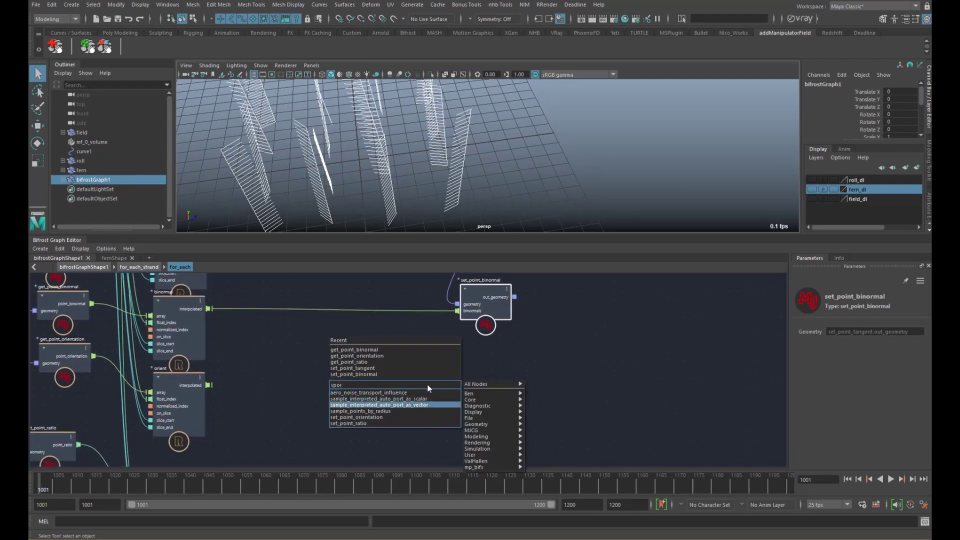
left_click(425, 417)
left_click_drag(209, 384, 403, 406)
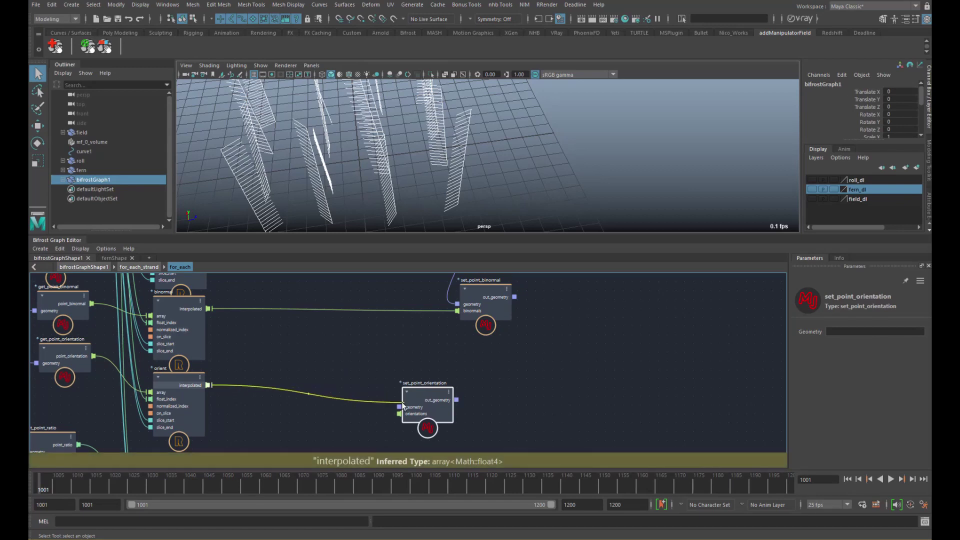
left_click_drag(514, 298, 481, 375)
Add a set_point_ratio node, connecting ratio's interpolated output to ratios and set_point_orientation's out_geometry to geometry
middle_click_drag(457, 420, 443, 362)
left_click(447, 400)
key("Tab")
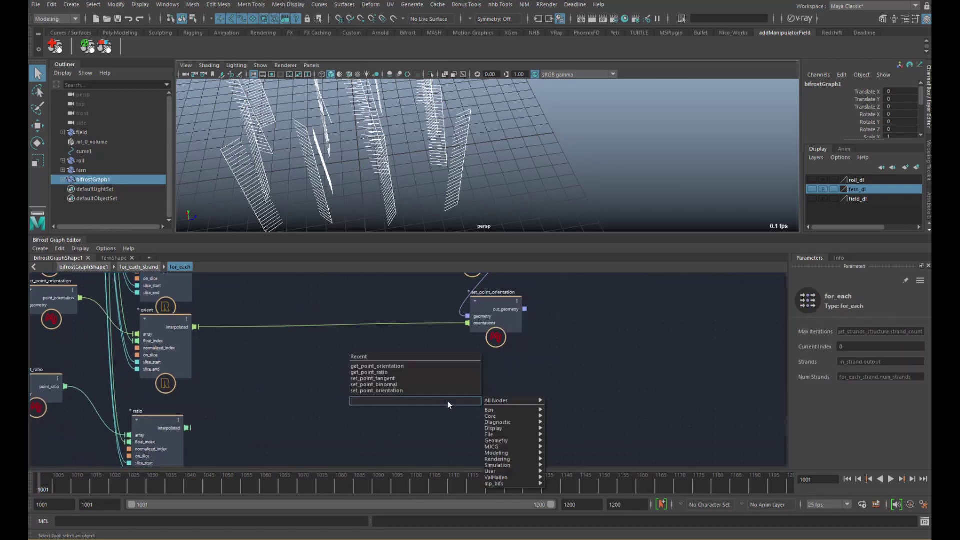
type("spr")
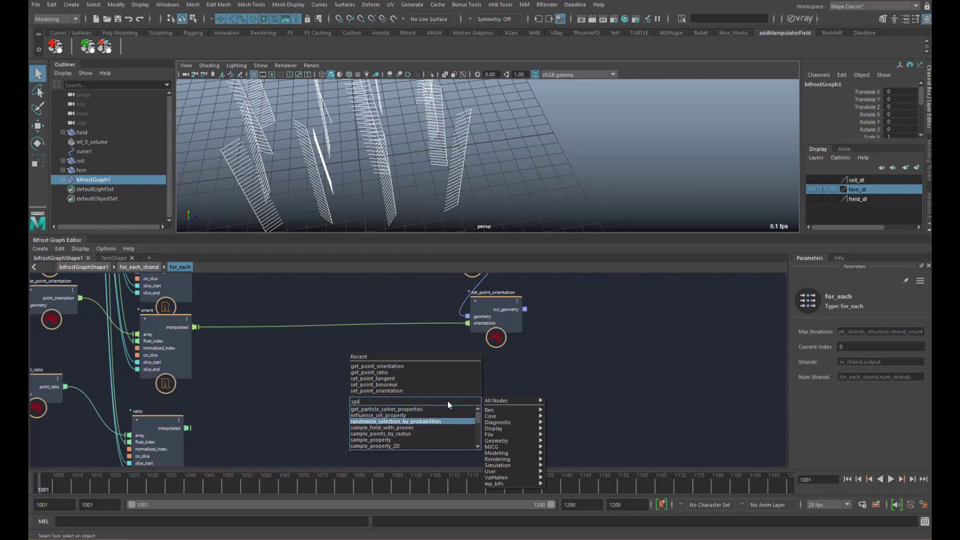
type("at")
key("Return")
key("Return")
left_click_drag(187, 428, 568, 327)
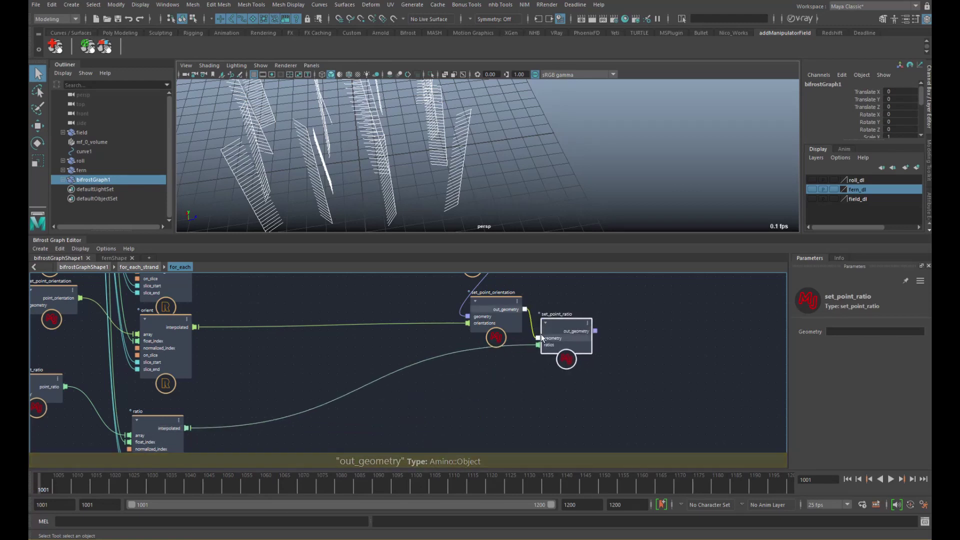
scroll(485, 369, "down", 3)
Reposition the create_strands_along_normals and output nodes near set_point_ratio, and feed set_point_ratio's out_geometry into create_strands_along_normals' geometry
left_click_drag(506, 369, 516, 386)
middle_click_drag(473, 360, 418, 386, "alt")
middle_click_drag(488, 312, 488, 351, "alt")
left_click_drag(479, 370, 564, 298)
left_click_drag(478, 333, 528, 428)
middle_click_drag(489, 431, 497, 380, "alt")
scroll(488, 326, "up", 3)
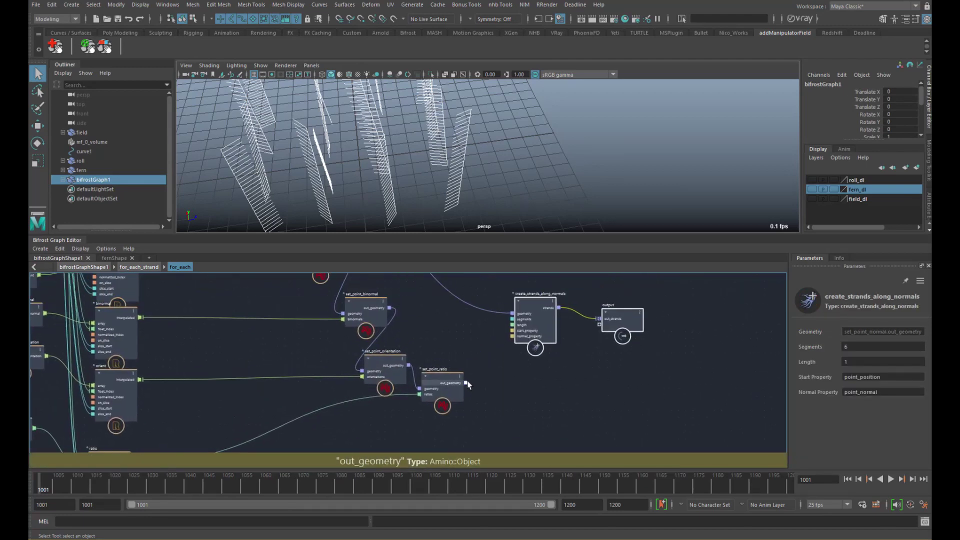
left_click_drag(512, 314, 512, 314)
Group the construct_points node and the chain of set_point property nodes into one compound placed before create_strands_along_normals
scroll(476, 332, "down", 3)
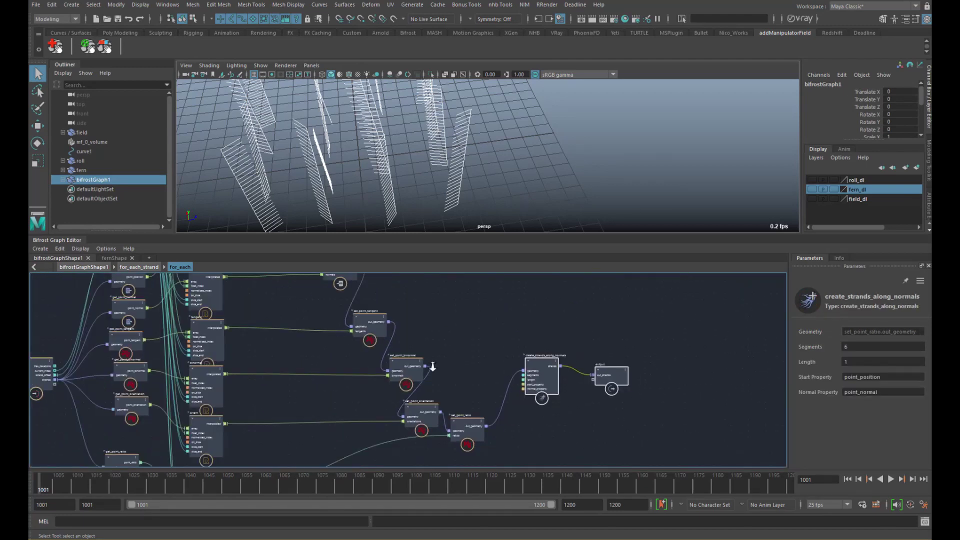
right_click_drag(445, 360, 441, 366, "alt")
left_click_drag(328, 282, 485, 464)
right_click(474, 347)
left_click(483, 379)
left_click_drag(408, 375, 385, 366)
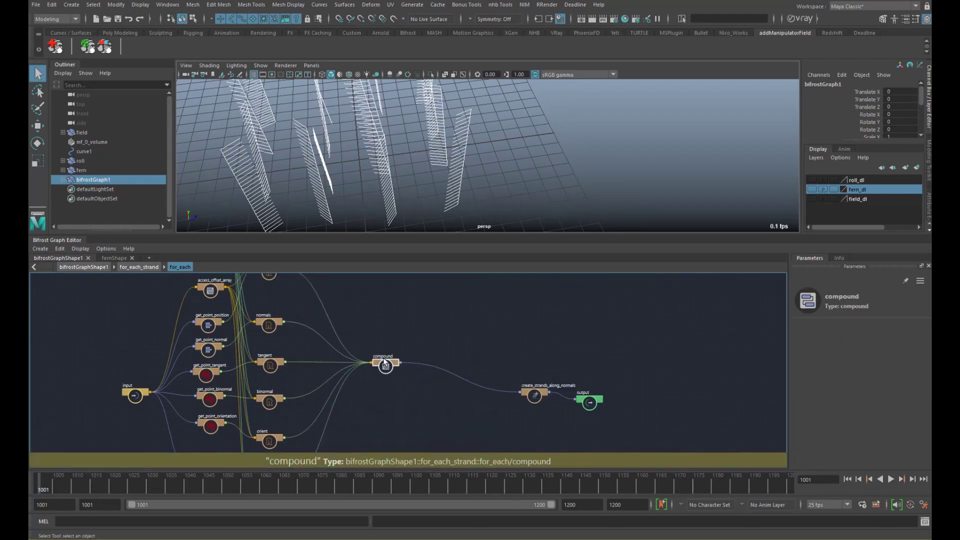
Check the contents of the new compound, return to the for_each level and rename it construct_point_obj
double_click(386, 364)
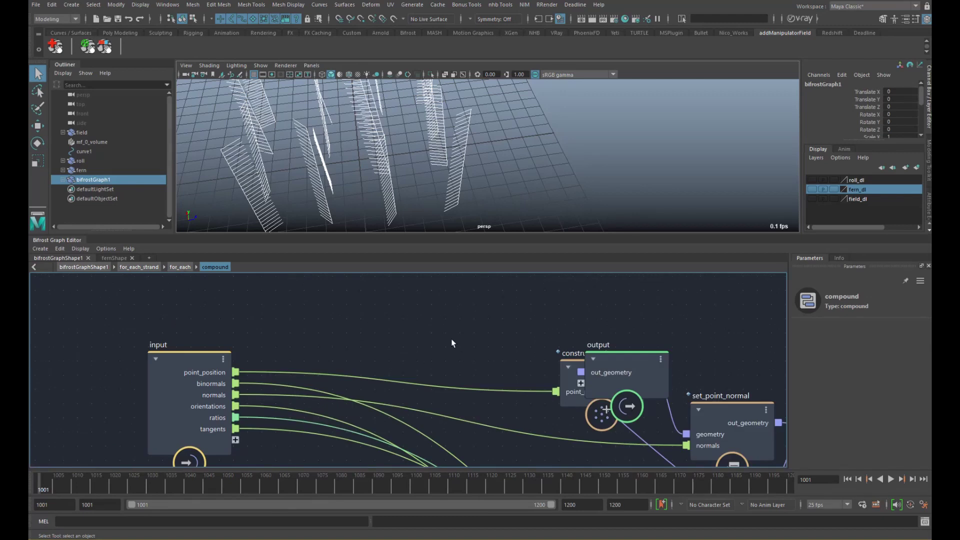
left_click(180, 267)
double_click(389, 356)
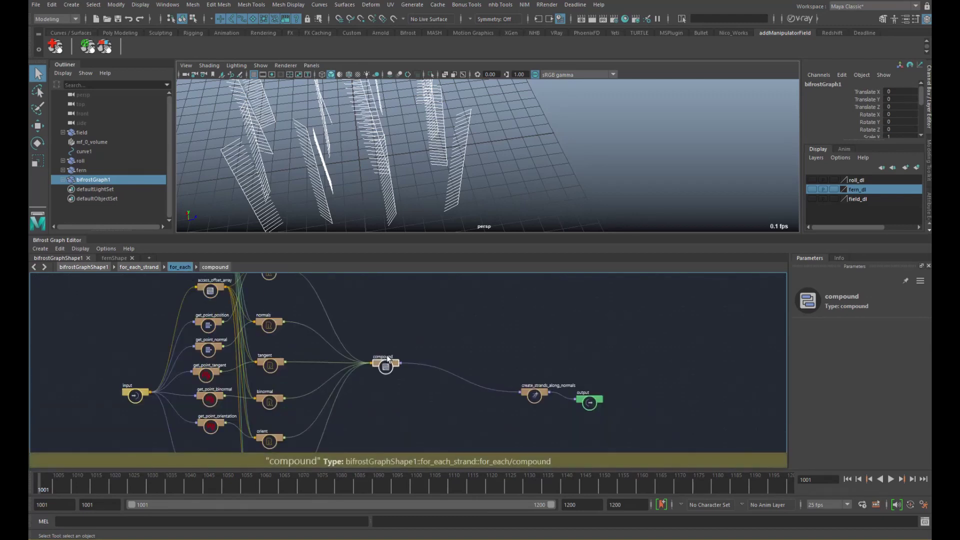
type("constr")
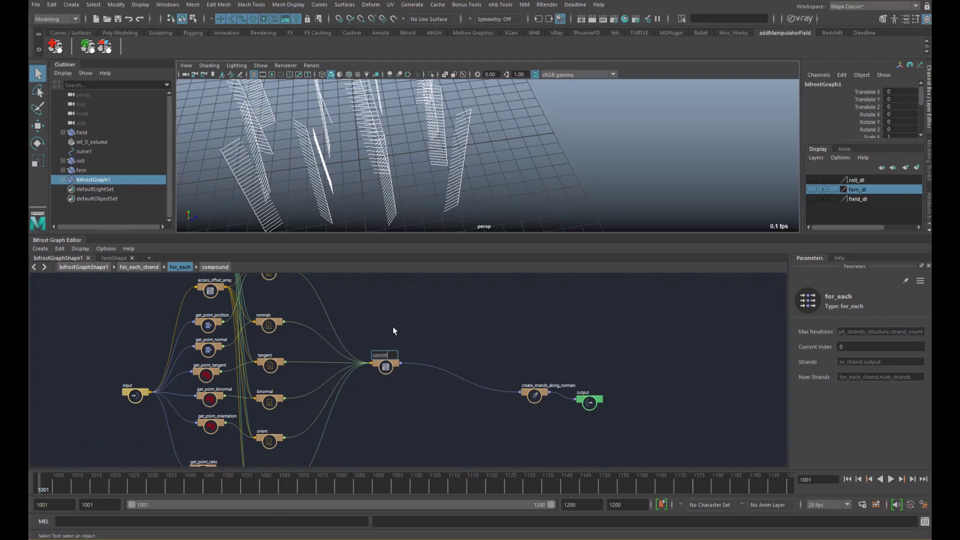
type("uct_point_obj")
key("Return")
Move the create_strands_along_normals and output nodes closer to construct_point_obj, and save the scene as an incremented version
middle_click_drag(392, 326, 323, 284)
left_click_drag(444, 297, 522, 364)
left_click_drag(471, 348, 457, 315)
left_click(420, 295)
left_click(38, 5)
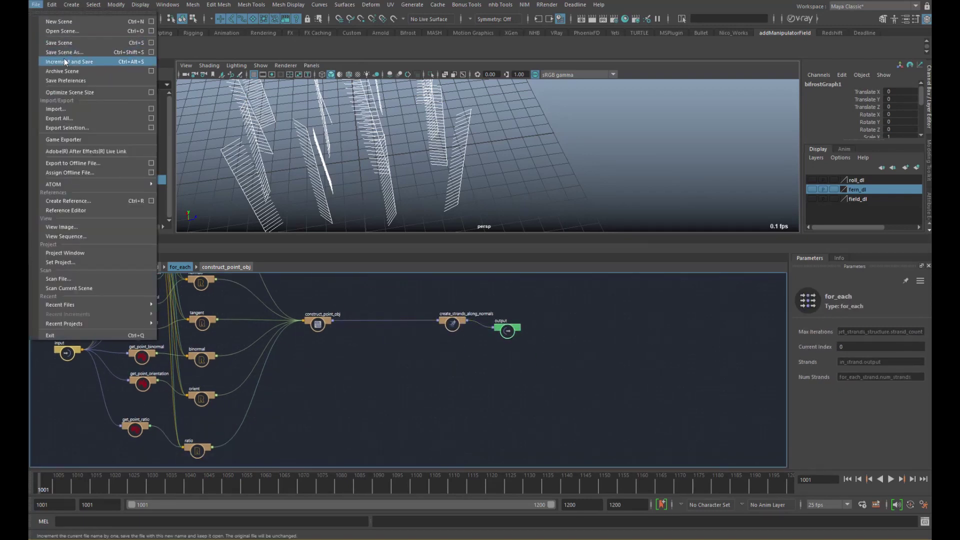
left_click(64, 59)
Add an empty compound named mirror between construct_point_obj and create_strands_along_normals
scroll(348, 345, "up", 3)
middle_click_drag(358, 349, 318, 350)
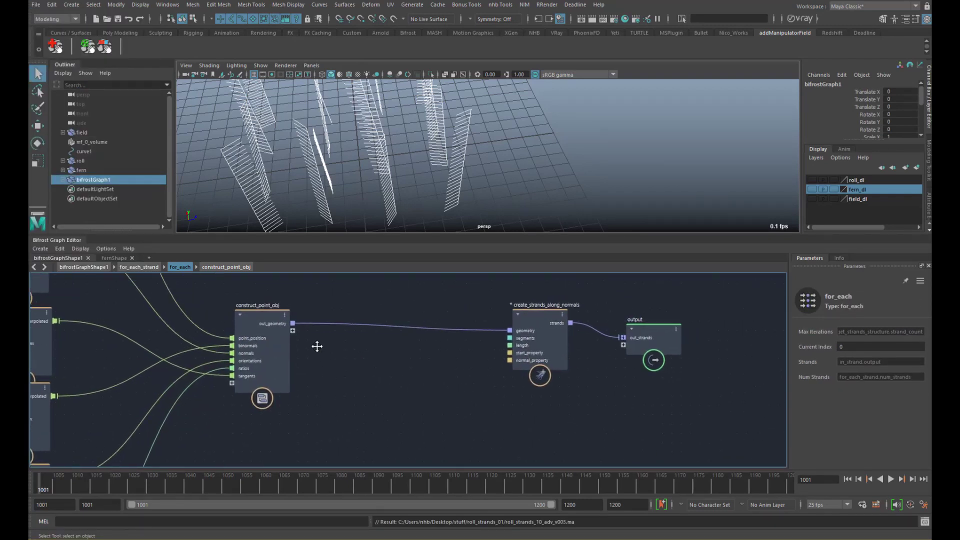
scroll(488, 170, "up", 2)
left_click_drag(489, 168, 481, 191, "alt")
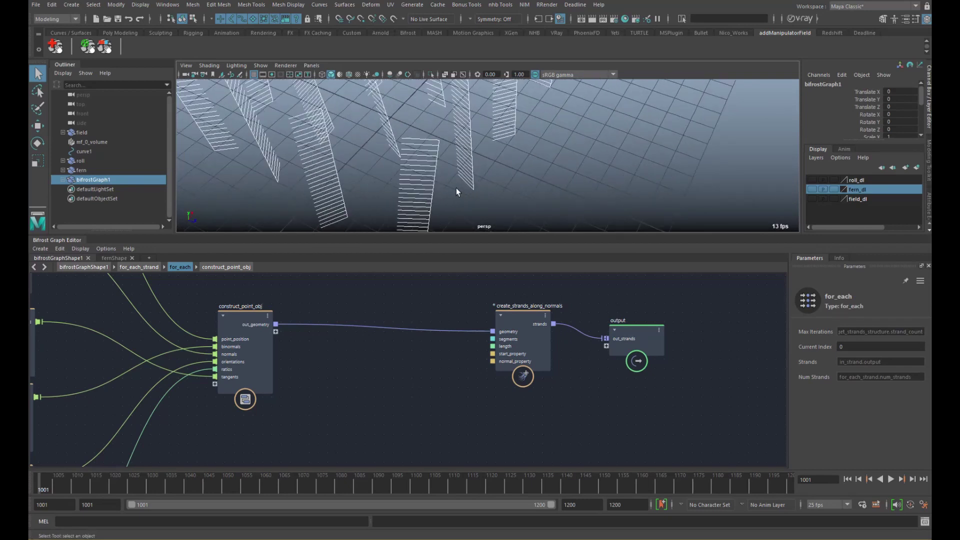
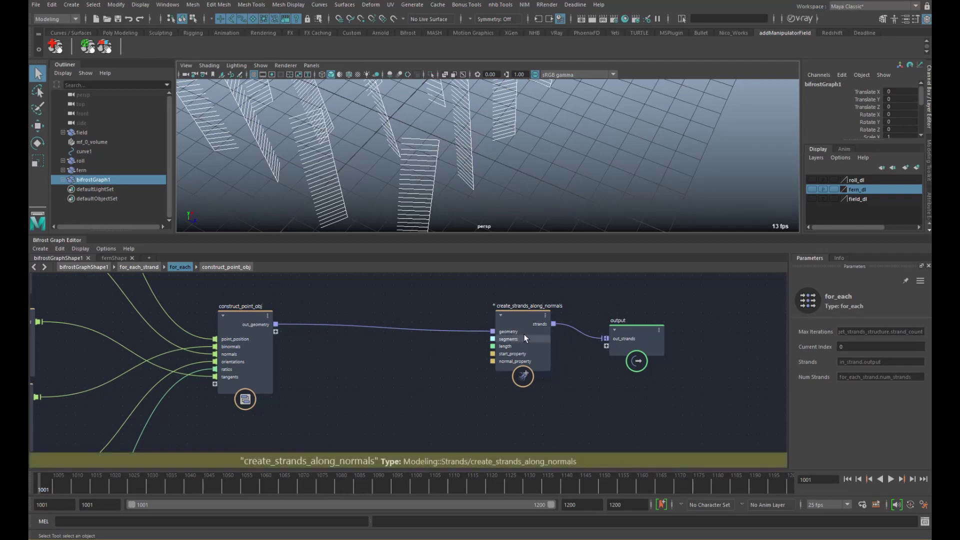
left_click_drag(523, 334, 522, 331)
middle_click_drag(339, 344, 352, 344, "alt")
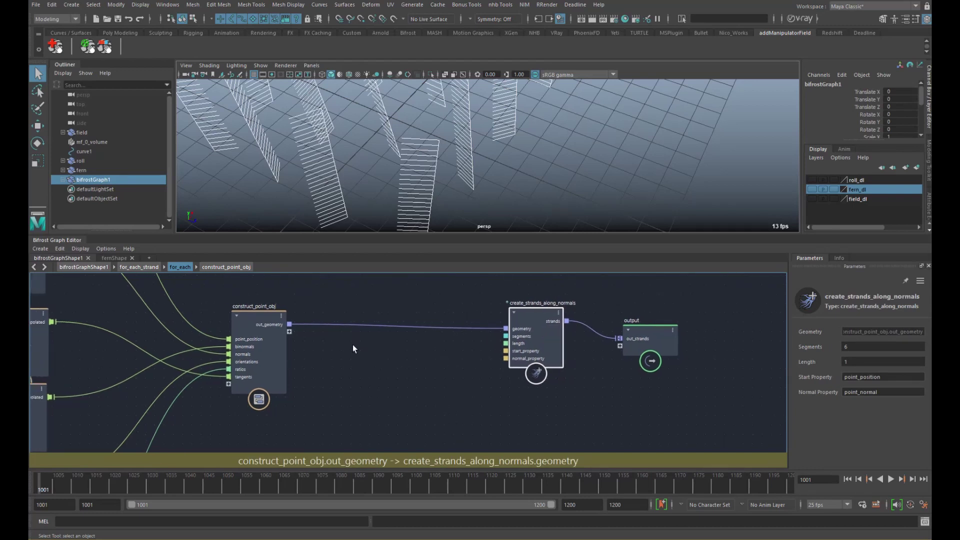
key("Tab")
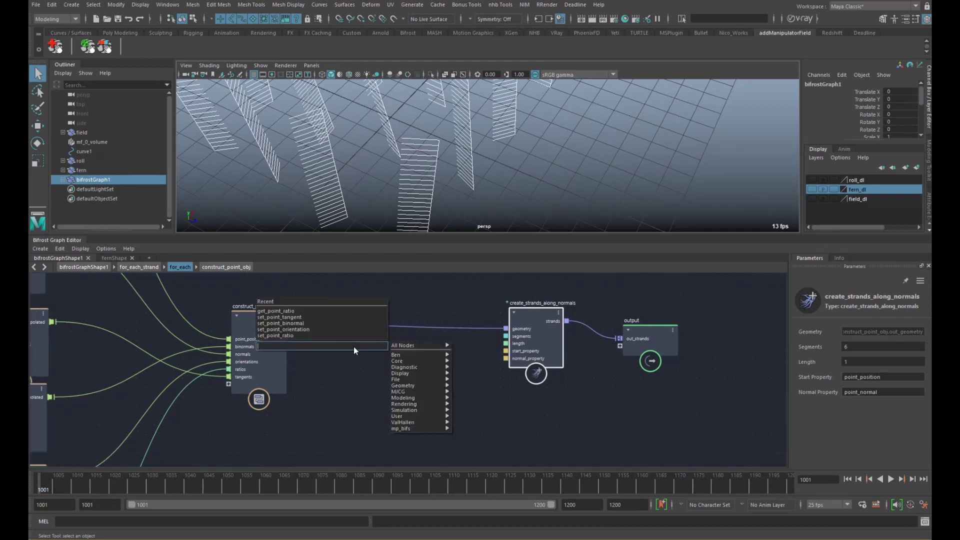
type("compound")
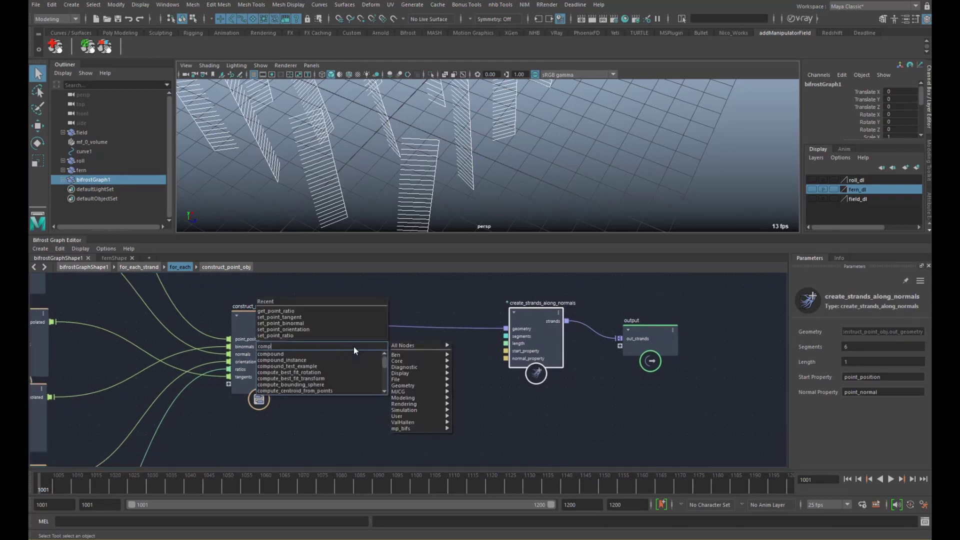
key("Return")
double_click(342, 344)
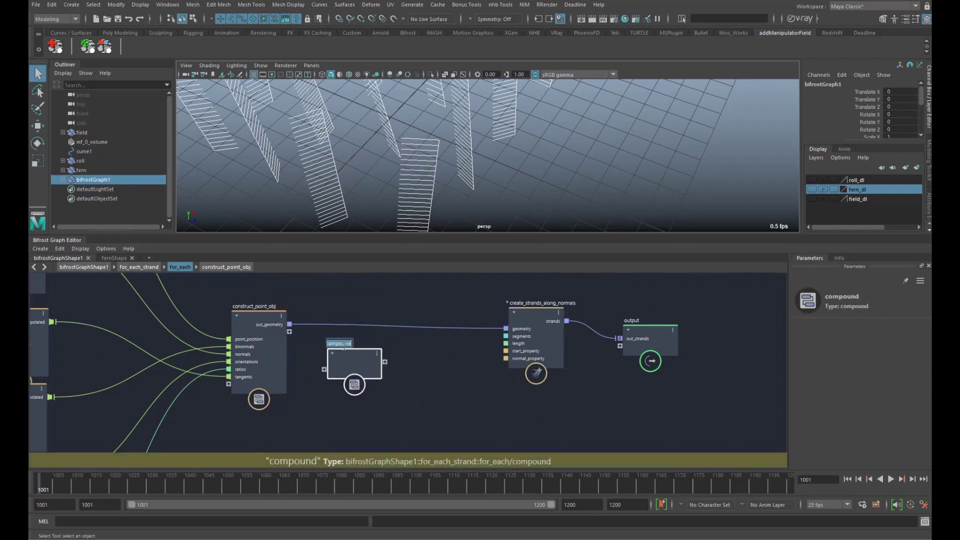
type("mirror")
key("Return")
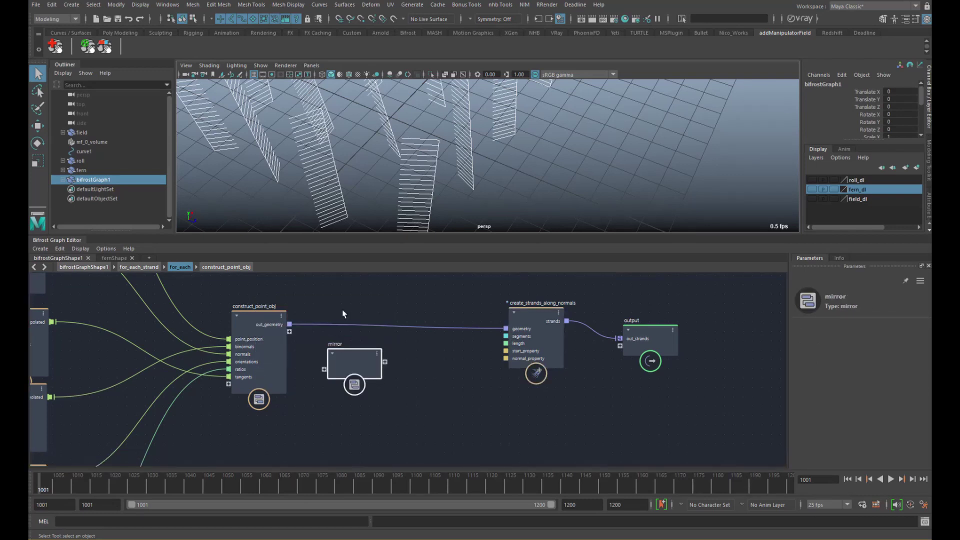
Route construct_point_obj's out_geometry through the mirror compound into create_strands_along_normals' geometry, and align mirror between them
left_click_drag(289, 324, 324, 369)
left_click_drag(384, 361, 506, 328)
left_click_drag(363, 351, 374, 325)
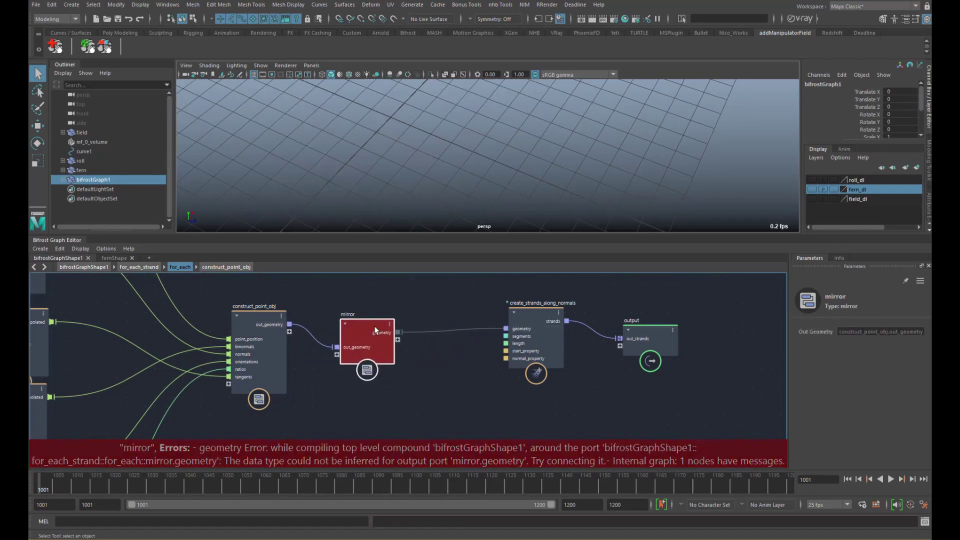
Inside the mirror compound, connect the input's out_geometry to the output's geometry and spread the two nodes apart
double_click(370, 328)
left_click_drag(270, 362, 200, 371)
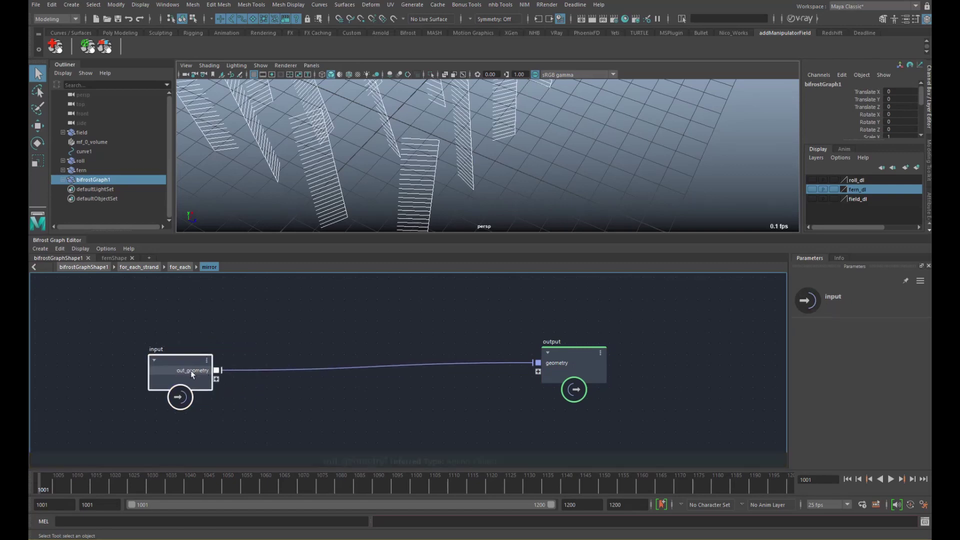
left_click(324, 440)
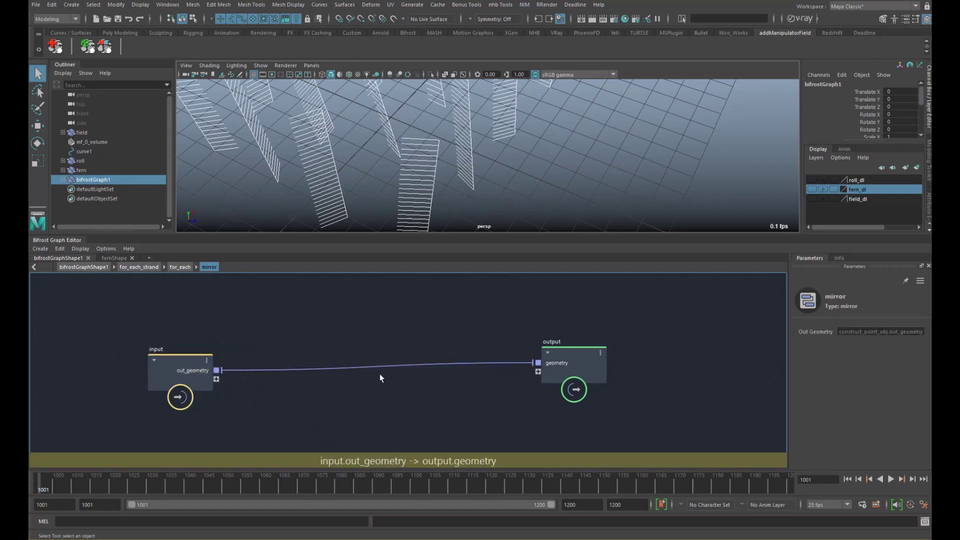
left_click_drag(577, 367, 588, 372)
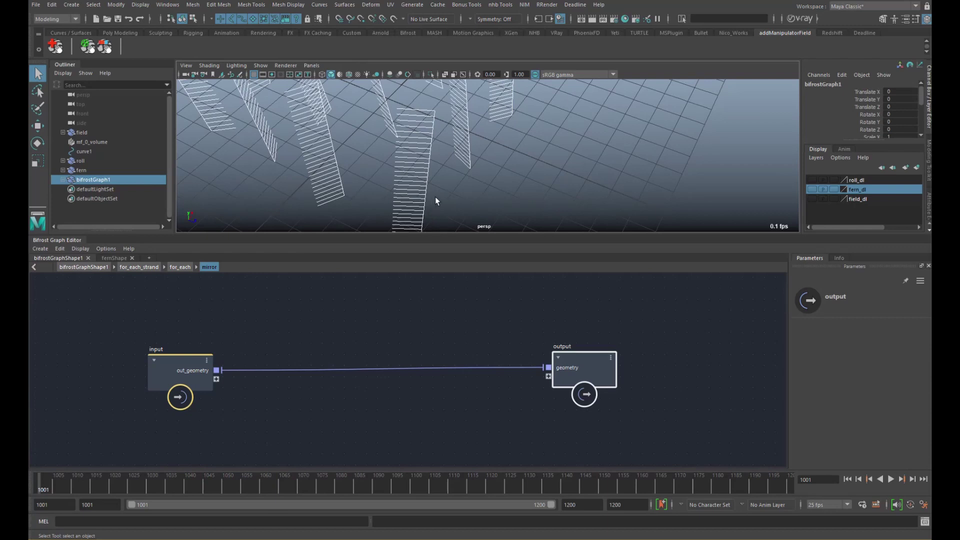
middle_click_drag(333, 356, 347, 336, "alt")
Add an if node inside the mirror compound and expose its condition as an input of the compound
left_click(367, 381)
key("Tab")
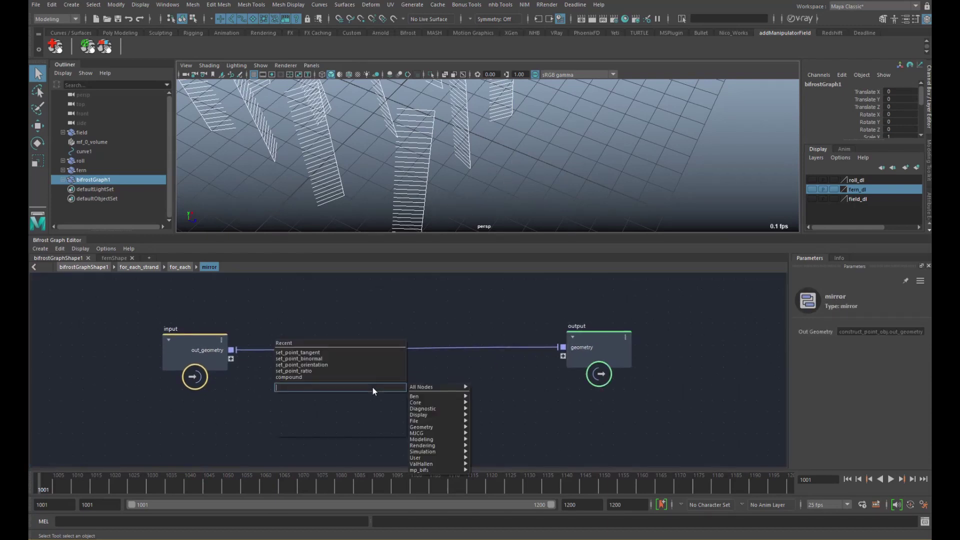
type("if")
key("Down")
key("Return")
left_click_drag(381, 402, 231, 359)
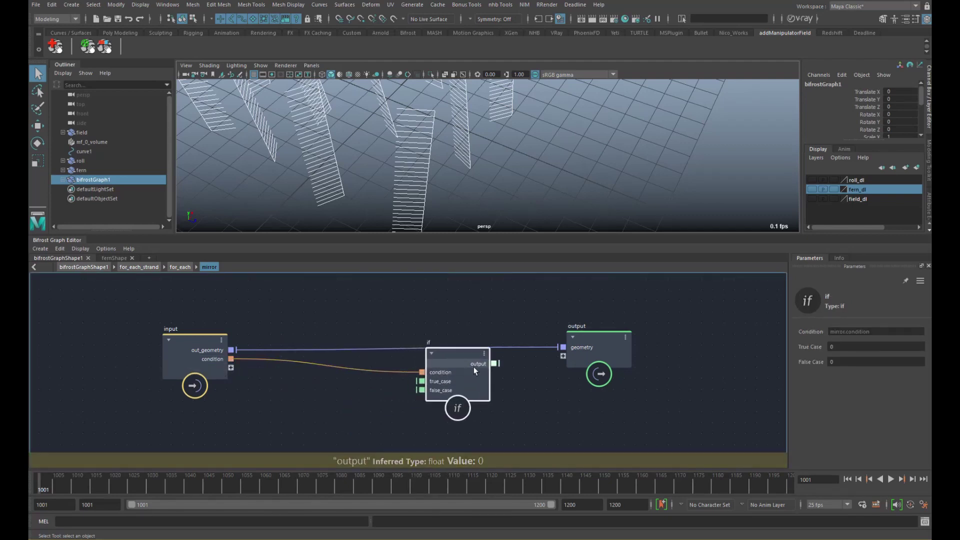
Place the if node before the output, connecting out_geometry to its false_case and its output to the compound's geometry output
left_click_drag(466, 368, 468, 303)
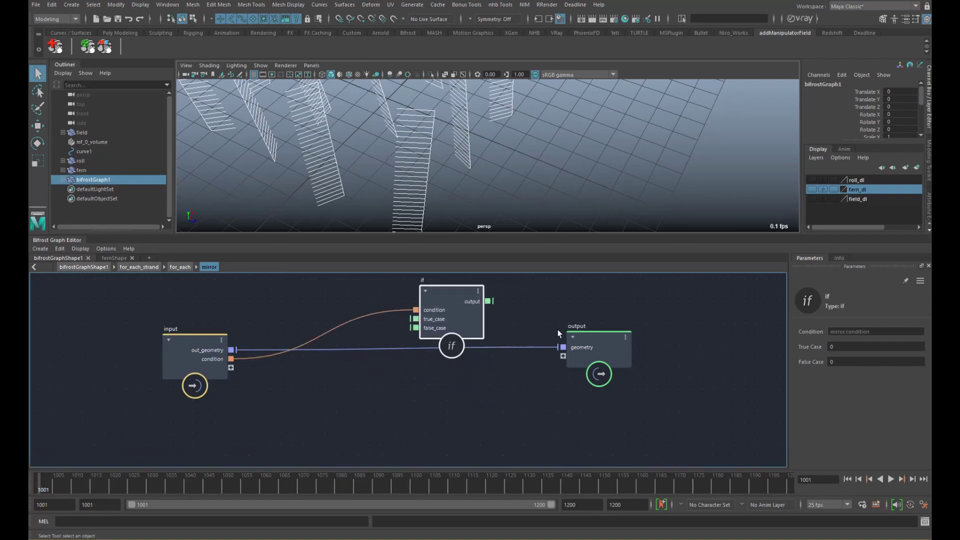
left_click_drag(600, 348, 602, 361)
left_click_drag(457, 321, 466, 324)
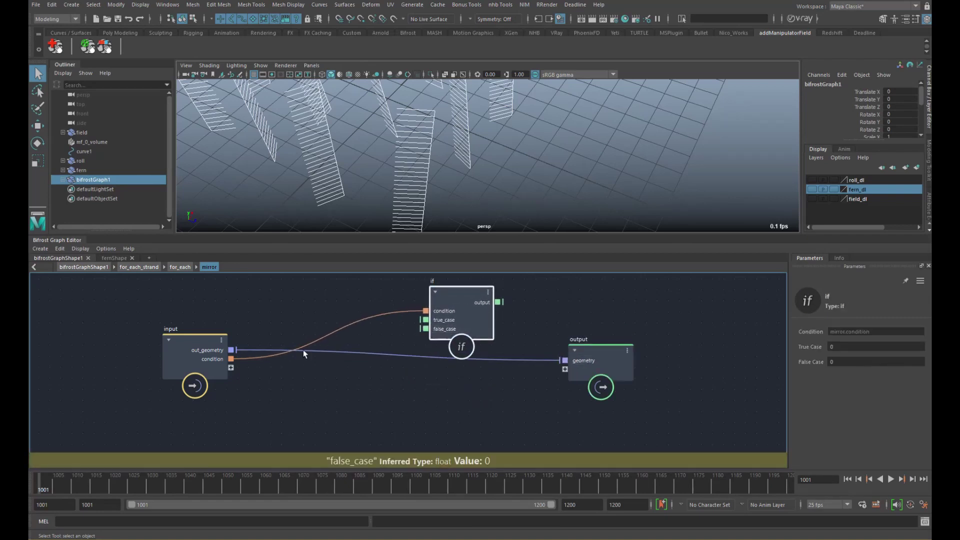
left_click_drag(231, 350, 425, 329)
left_click_drag(502, 303, 601, 340)
left_click_drag(438, 333, 453, 359)
Add a build_array node below the connections between the input and if nodes
left_click(372, 392)
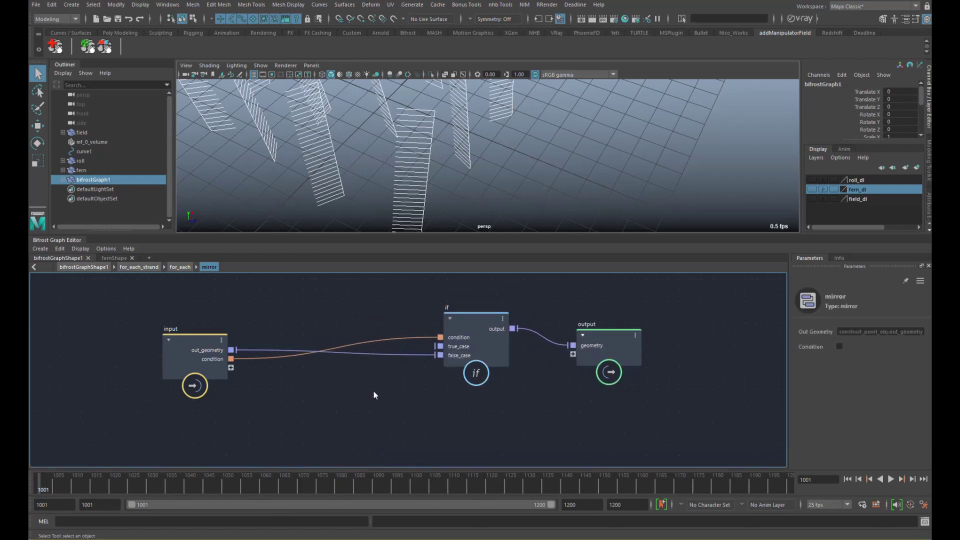
key("Tab")
type("buil")
key("Down")
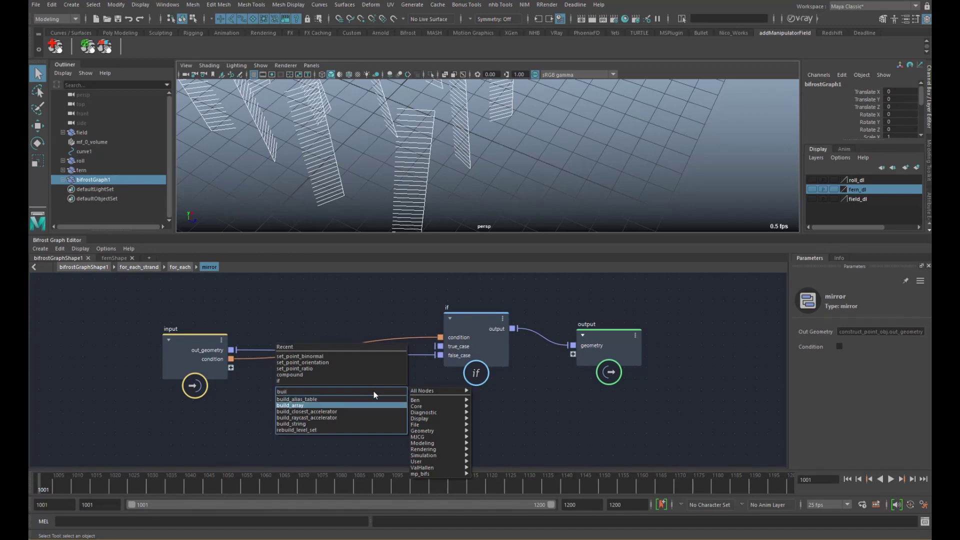
key("Return")
left_click_drag(381, 411, 355, 403)
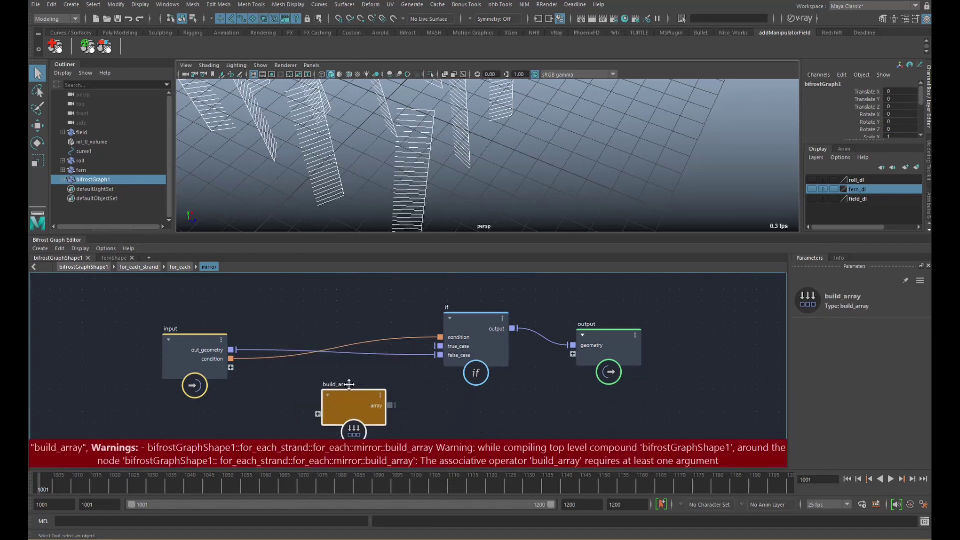
Add a merge_geometry node, connecting build_array's array to its geometry and its merged output to the if node's true_case
left_click(403, 398)
key("Tab")
type("merge")
key("Down")
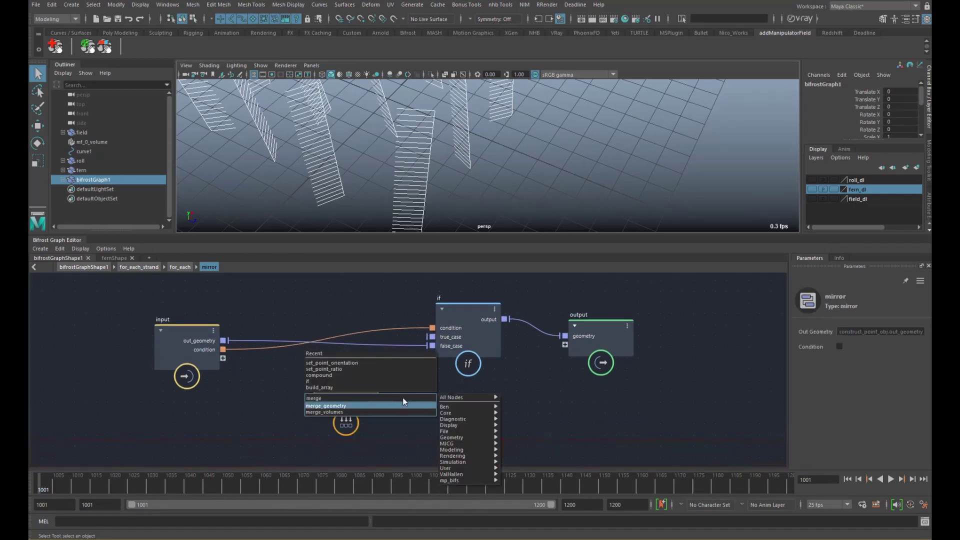
key("Return")
left_click_drag(382, 396, 391, 408)
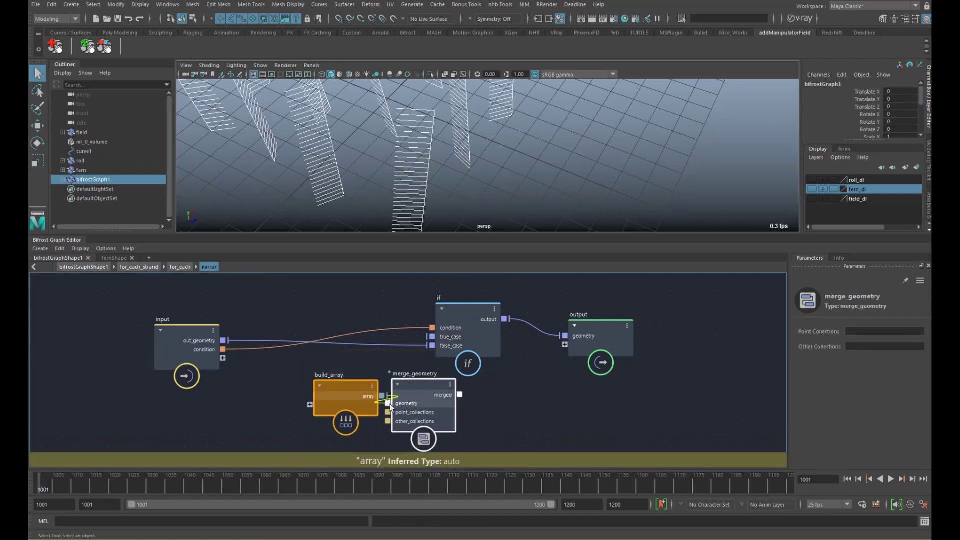
left_click_drag(459, 395, 433, 338)
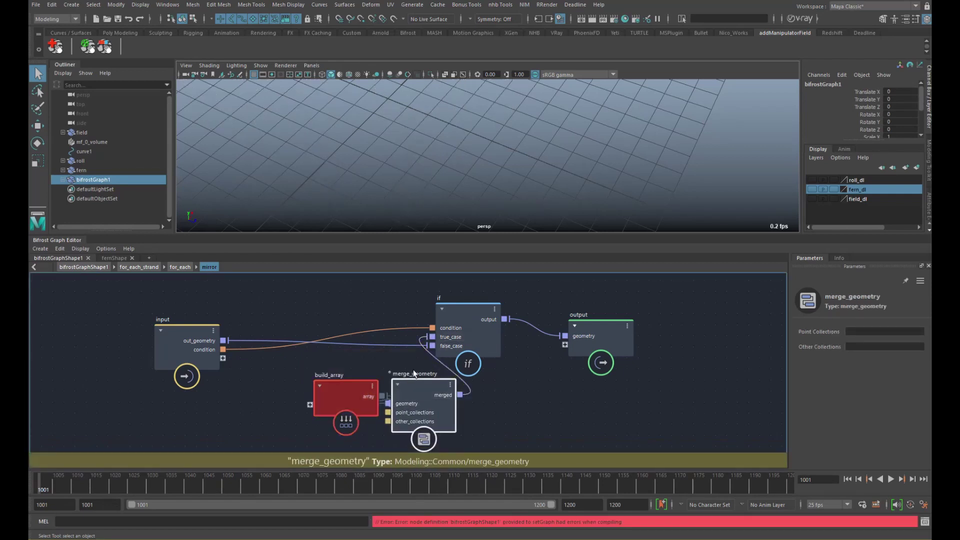
Make room around build_array and connect the input's out_geometry to it twice, as out_geometry and out_geometry1
middle_click_drag(330, 399, 388, 388, "alt")
left_click_drag(388, 388, 360, 394)
left_click_drag(226, 343, 143, 350)
left_click_drag(198, 336, 342, 402)
left_click_drag(198, 337, 339, 409)
middle_click_drag(389, 375, 410, 360, "alt")
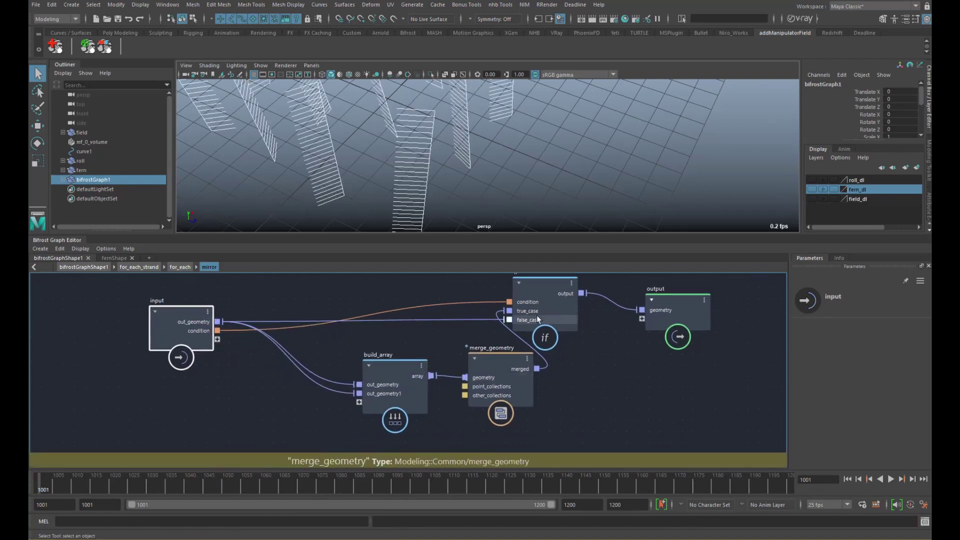
Spread out the input, build_array, merge_geometry, if and output nodes to leave space before build_array
left_click_drag(537, 315, 562, 318)
left_click_drag(709, 352, 662, 312)
left_click_drag(180, 315, 99, 327)
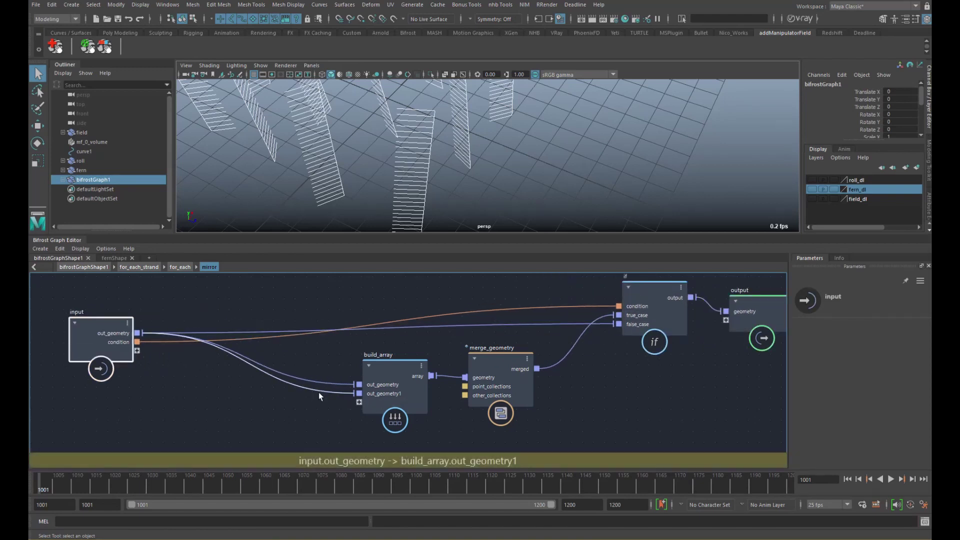
left_click_drag(460, 372, 484, 378)
left_click_drag(488, 378, 527, 378)
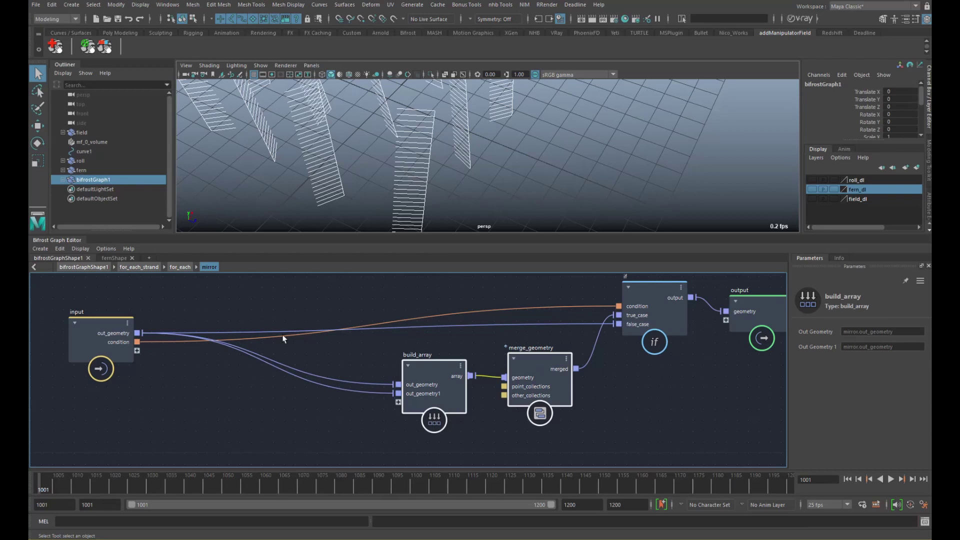
Move the input node farther from build_array and add a get_point_normal node below the connections between them
middle_click_drag(239, 364, 346, 354, "alt")
scroll(336, 342, "down", 2)
left_click_drag(249, 349, 176, 353)
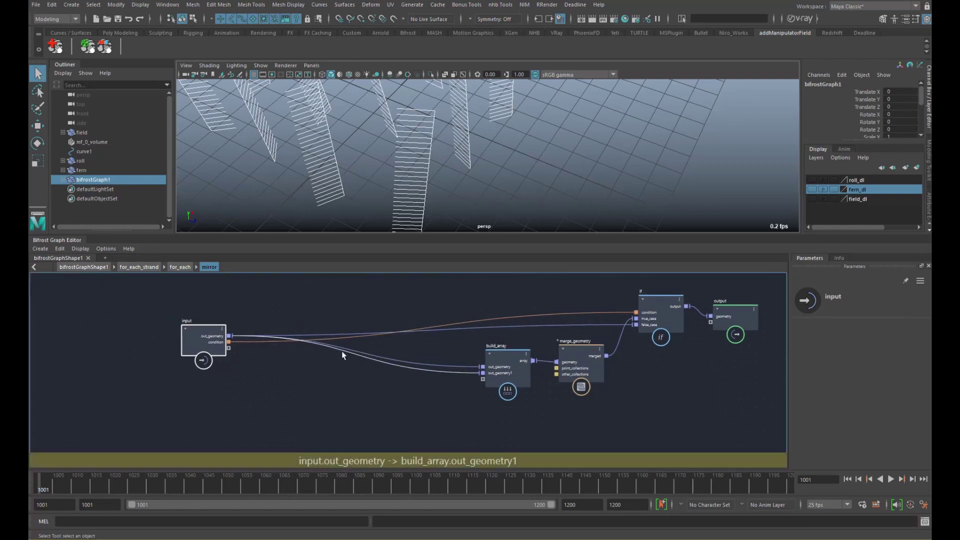
left_click(319, 381)
key("Tab")
type("get_point_normal")
key("Return")
Add get_point_tangent and get_point_binormal nodes below get_point_normal
left_click(319, 431)
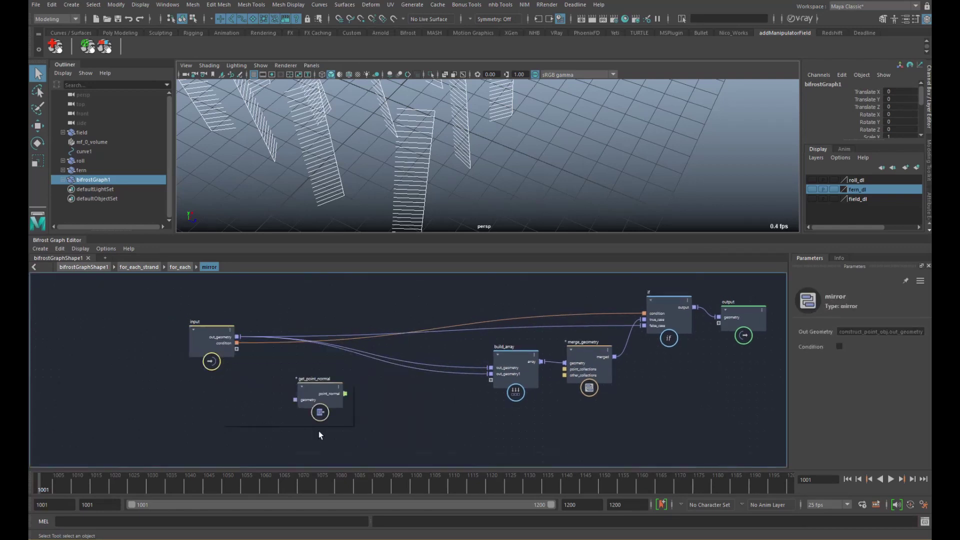
key("Tab")
type("gpl")
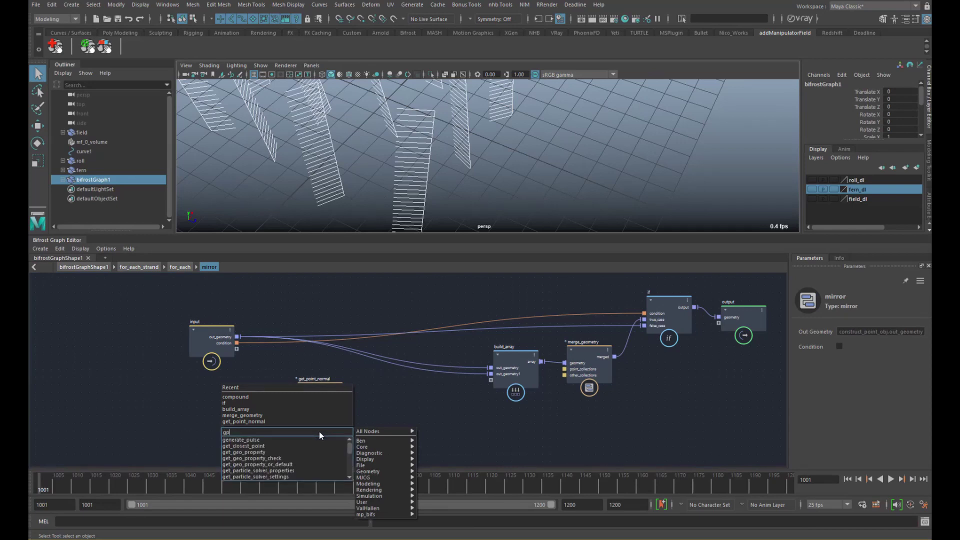
type("t")
key("Down")
key("Return")
middle_click_drag(260, 398, 256, 323)
left_click(316, 399)
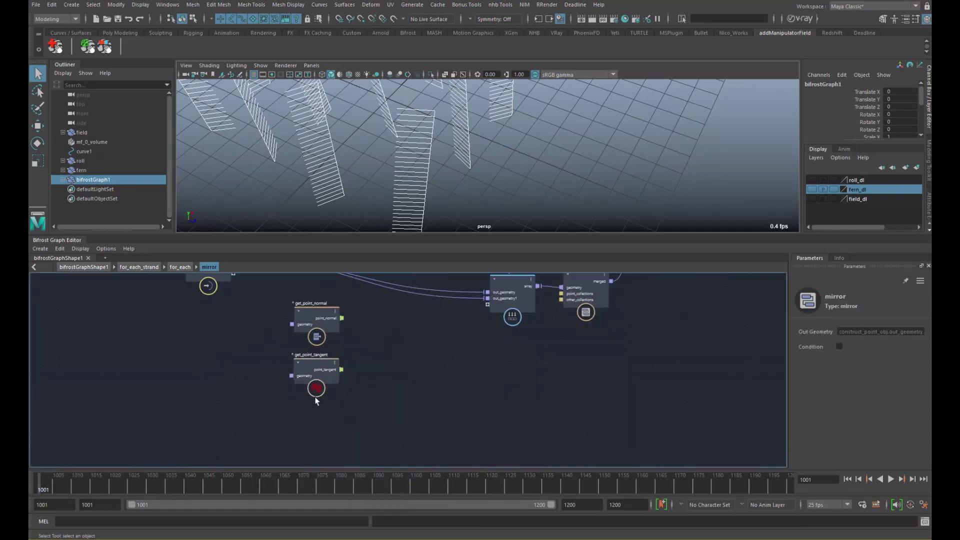
key("Tab")
type("gpb")
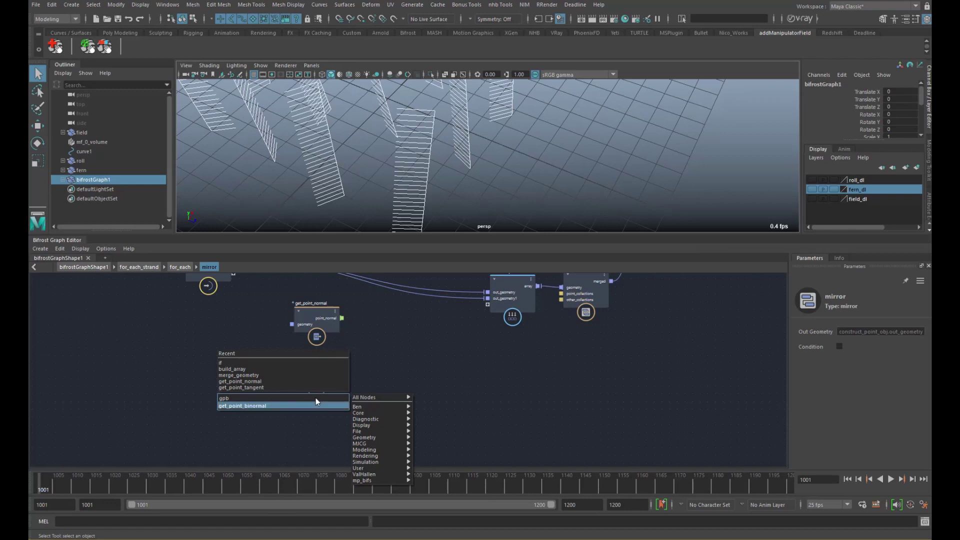
key("Return")
Connect the input's out_geometry to the geometry of get_point_normal, get_point_tangent and get_point_binormal
middle_click_drag(269, 297, 278, 322)
left_click_drag(242, 287, 300, 349)
left_click_drag(244, 289, 299, 443)
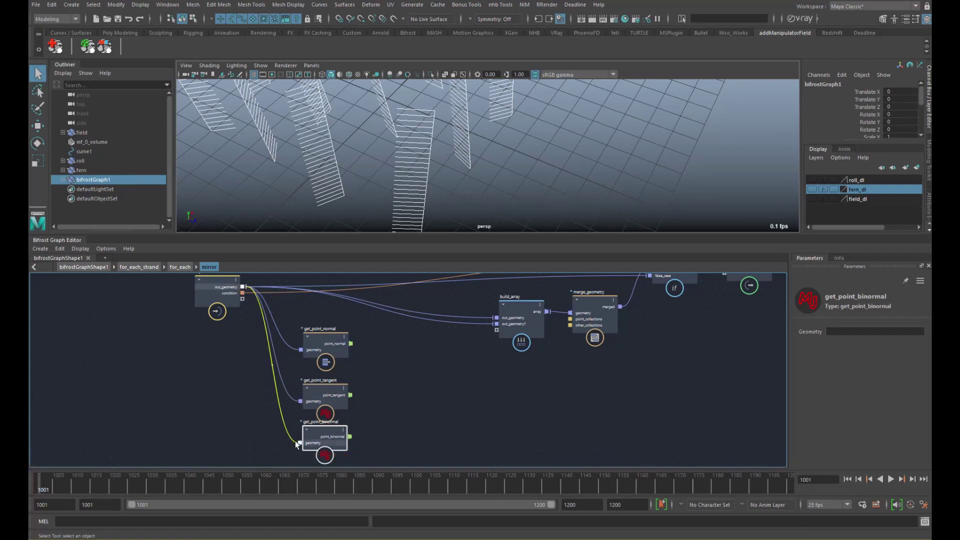
Add a negate node and connect get_point_normal's point_normal to its value
key("Tab")
type("nega")
key("Down")
key("Return")
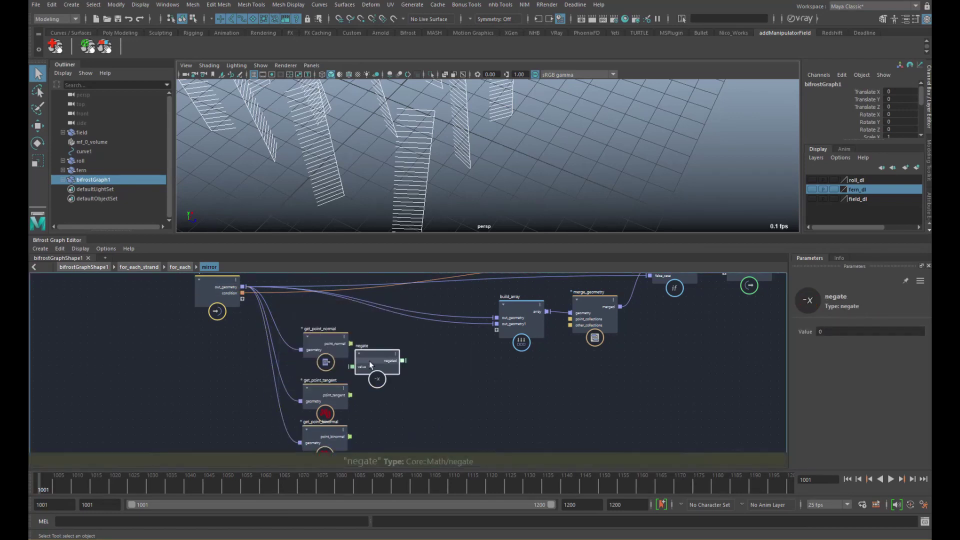
left_click_drag(351, 344, 382, 346)
Paste two more negate nodes and feed them from get_point_tangent's point_tangent and get_point_binormal's point_binormal
left_click(382, 384)
key("ctrl+v")
left_click(384, 395)
mouse_move(369, 407)
left_mouse_down()
mouse_move(405, 391)
mouse_move(384, 398)
left_mouse_up()
middle_click_drag(384, 398, 381, 365, "alt")
left_click(391, 403)
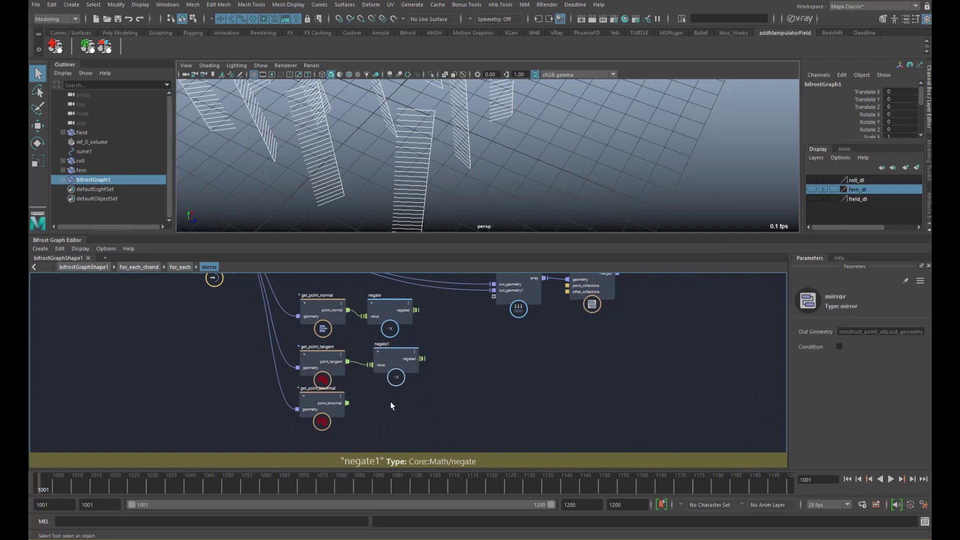
key("ctrl+v")
mouse_move(371, 418)
left_mouse_down()
mouse_move(393, 407)
mouse_move(380, 414)
left_mouse_up()
Shift build_array, merge_geometry, if and output farther along the graph to make room after the negate nodes
middle_click_drag(403, 372, 365, 390, "alt")
middle_click_drag(524, 347, 460, 397, "alt")
left_click_drag(532, 339, 631, 296)
left_click_drag(428, 358, 509, 343)
middle_click_drag(332, 370, 370, 355, "alt")
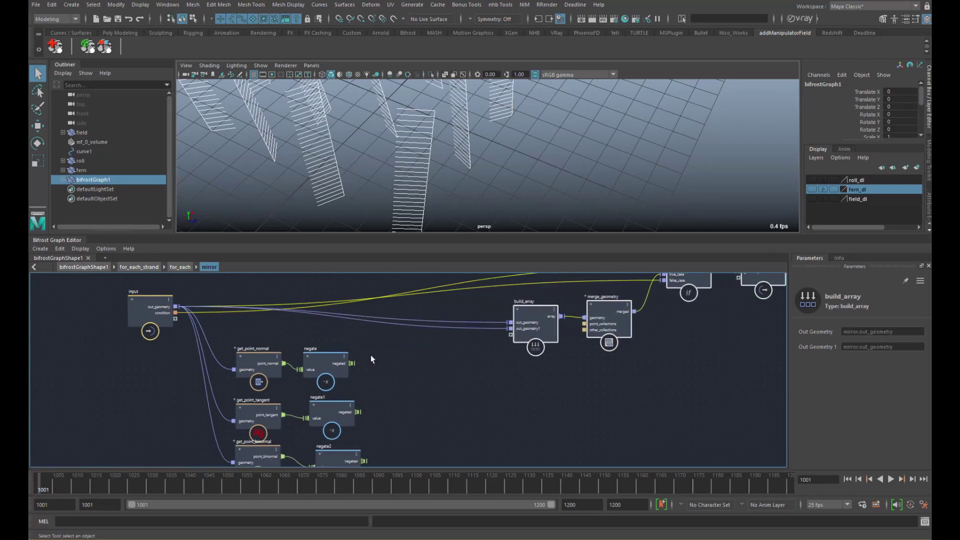
Insert a set_point_normal node between the input's out_geometry and build_array's out_geometry1, taking its normals from the first negate node
left_click(371, 355)
key("Tab")
type("setpn")
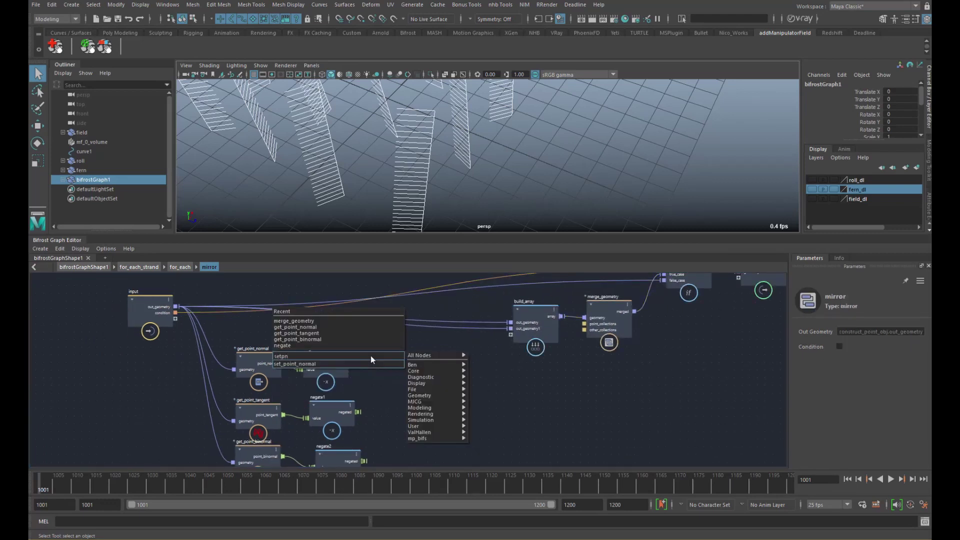
key("Return")
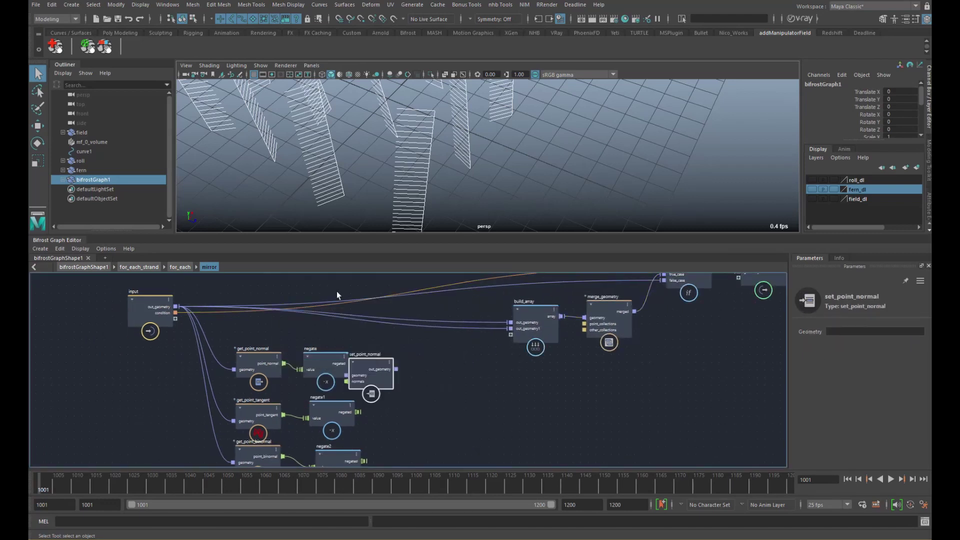
mouse_move(370, 360)
left_mouse_down()
mouse_move(382, 336)
mouse_move(358, 358)
left_mouse_up()
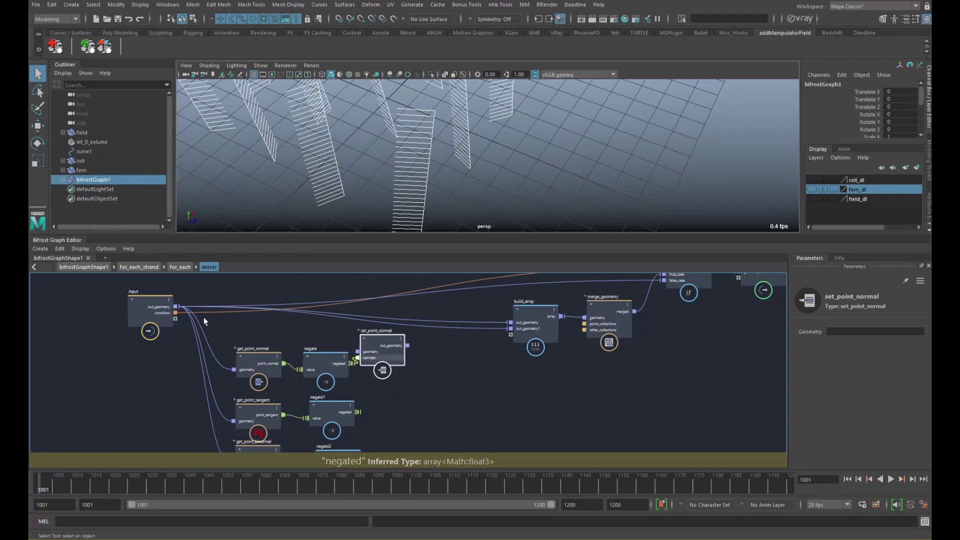
left_click_drag(177, 310, 375, 354)
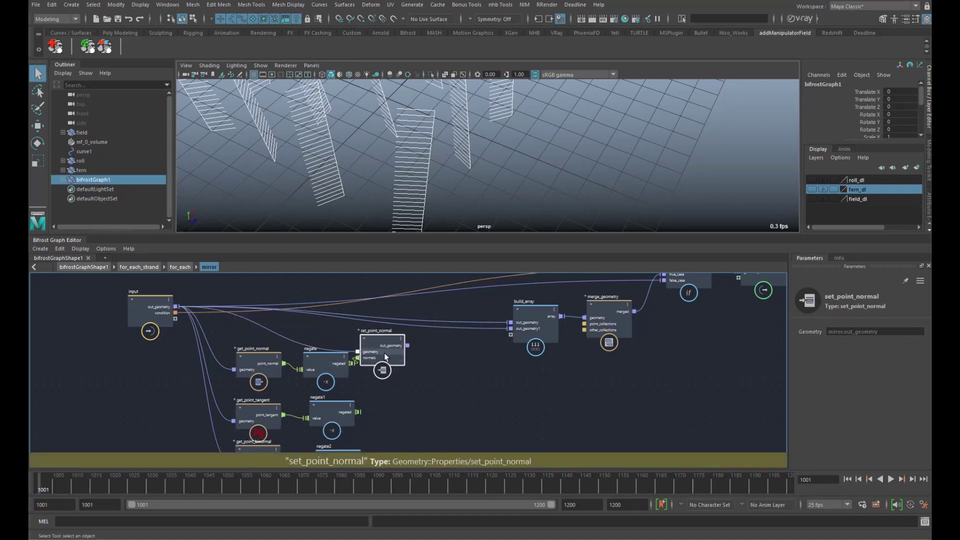
middle_click_drag(381, 368, 351, 353)
left_click_drag(395, 332, 496, 316)
Add a set_point_tangent node, connecting set_point_normal's out_geometry to its geometry and negate1's output to its tangents
left_click(392, 374)
key("Tab")
type("spt")
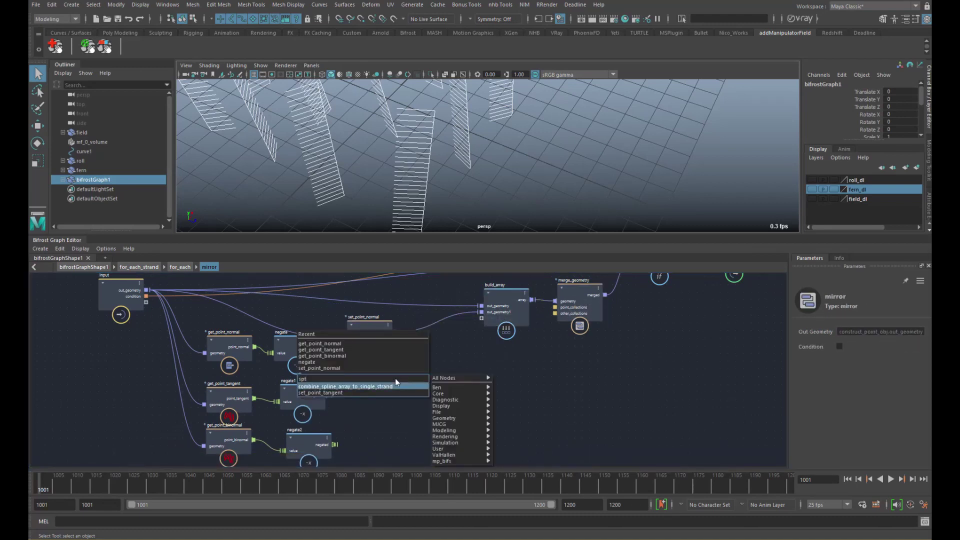
key("Return")
left_click_drag(404, 389, 433, 361)
left_click_drag(395, 331, 383, 379)
left_click_drag(328, 395, 470, 408)
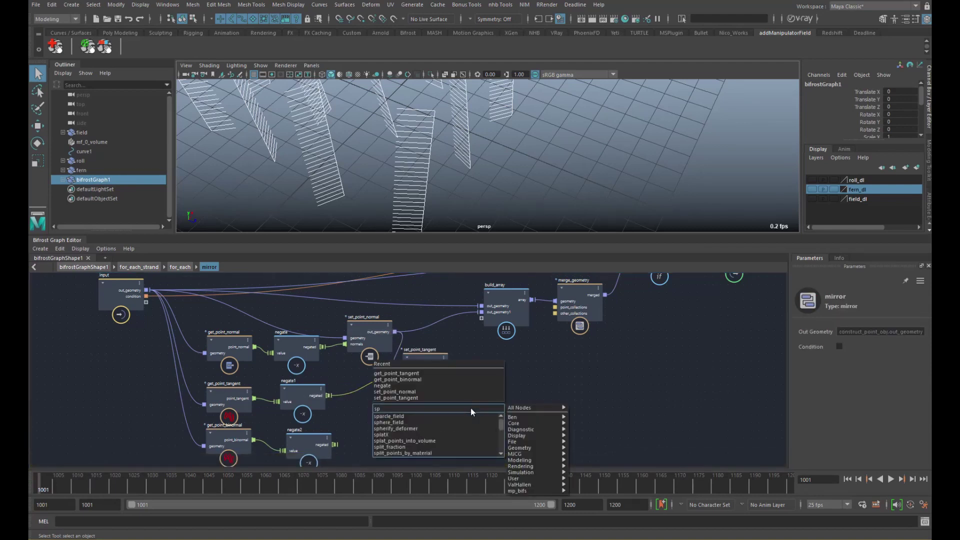
Add a set_point_binormal node, connecting set_point_tangent's out_geometry to its geometry and negate2's output to its binormals
type("b")
key("Down")
key("Down")
key("Return")
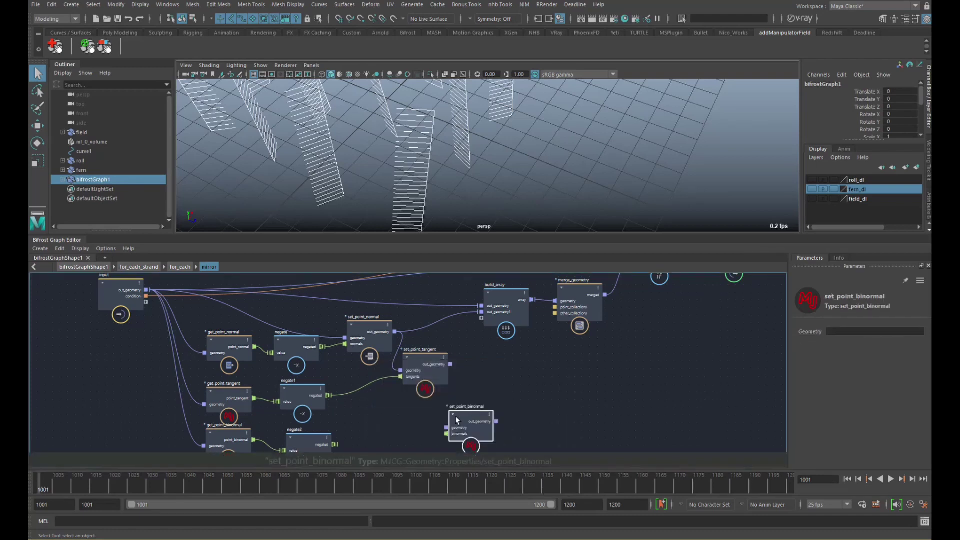
left_click_drag(455, 416, 465, 405)
left_click_drag(335, 444, 463, 421)
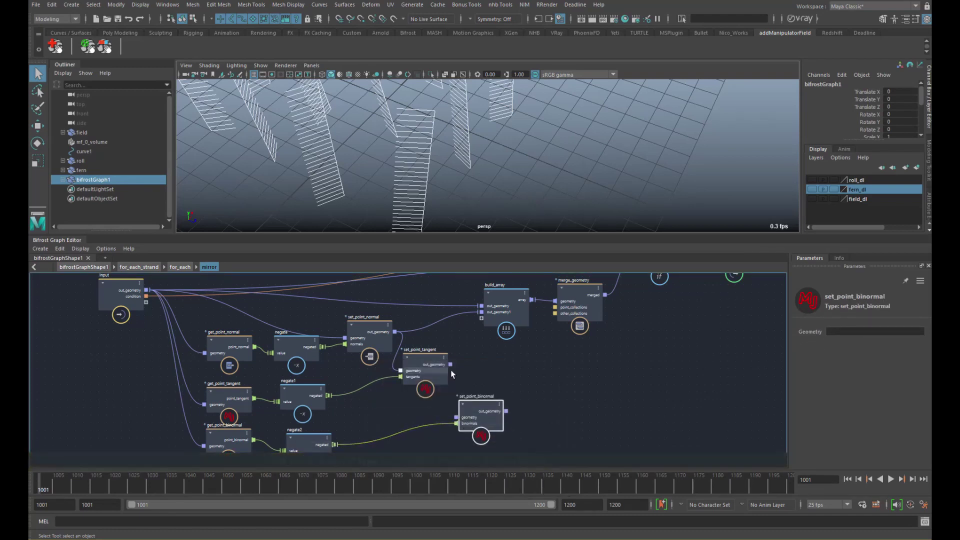
left_click_drag(450, 364, 457, 417)
Add a normal_and_tangent_to_orientation node and connect the negated normal and negated tangent to its normal and tangent
middle_click_drag(518, 391, 478, 366, "alt")
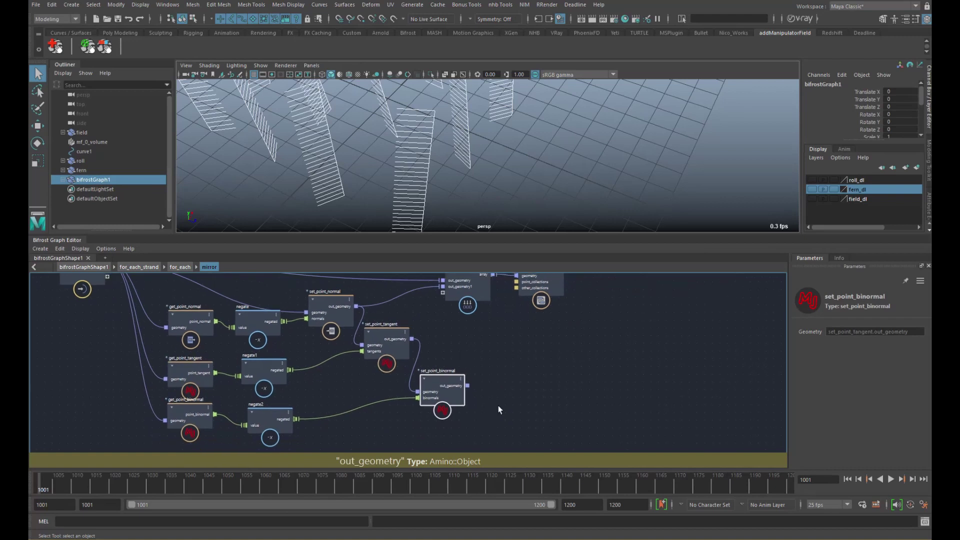
left_click(497, 406)
key("Tab")
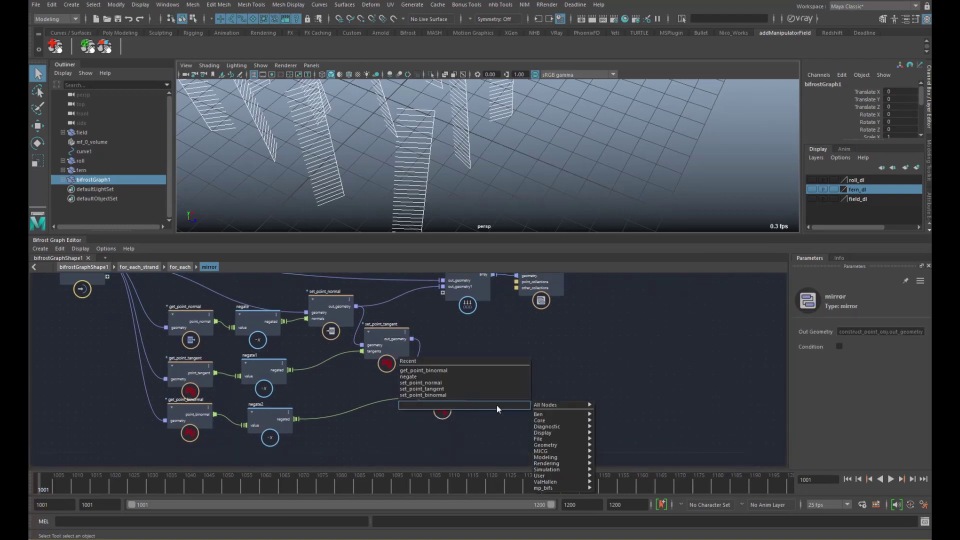
type("nor")
key("Return")
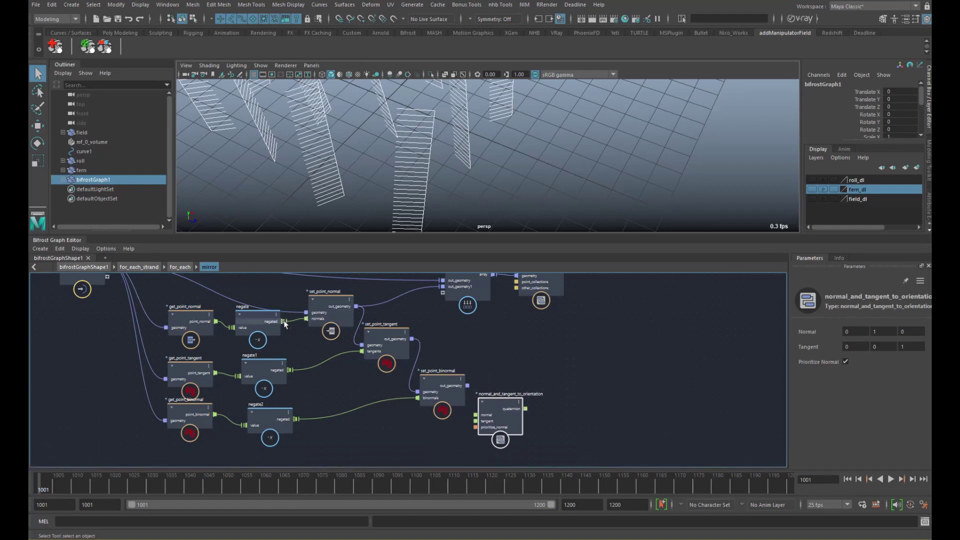
left_click_drag(284, 321, 477, 415)
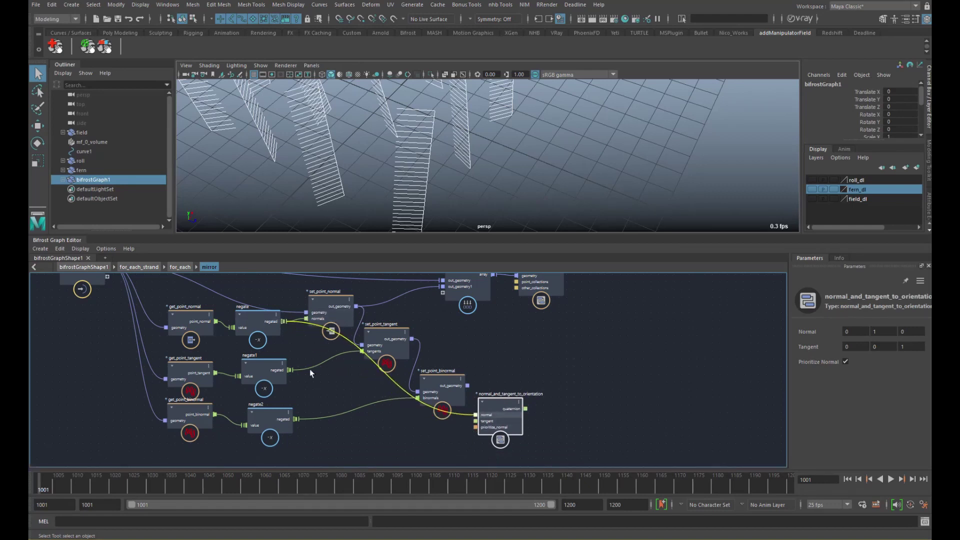
left_click_drag(290, 370, 505, 406)
Add set_point_orientation, fed by set_point_binormal's out_geometry and the quaternion, and route its output to build_array's out_geometry1
left_click(547, 385)
key("Tab")
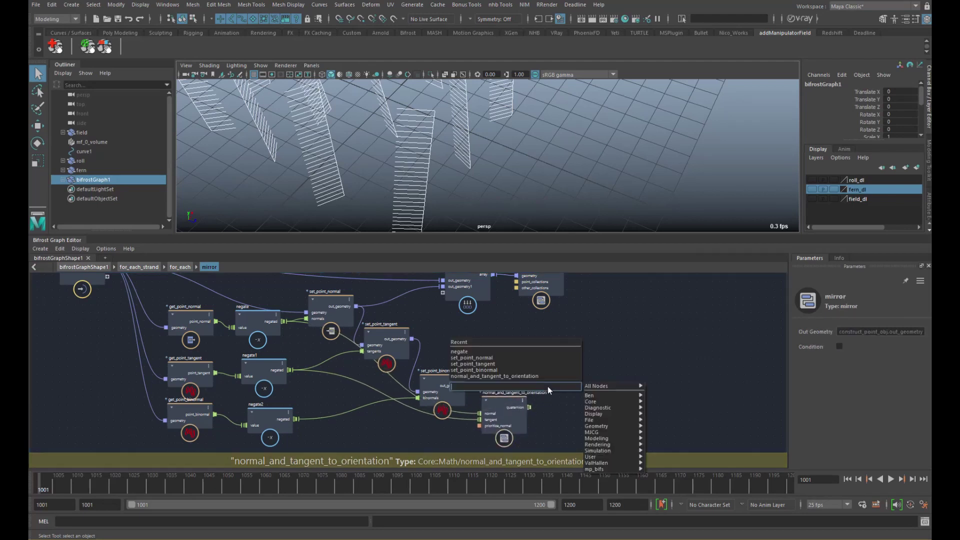
type("spo")
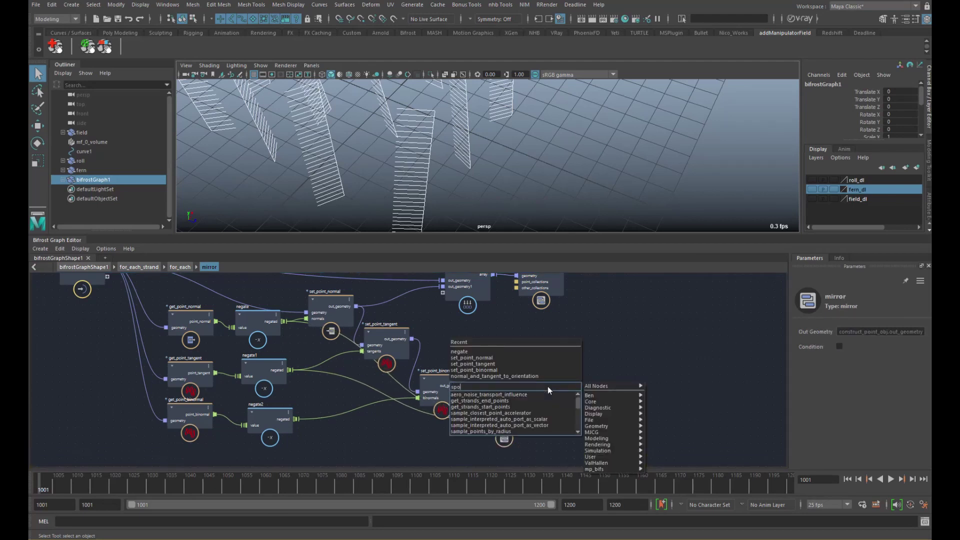
type("ri")
key("Down")
key("Return")
mouse_move(539, 395)
left_mouse_down()
mouse_move(554, 374)
mouse_move(537, 391)
left_mouse_up()
left_click_drag(467, 385, 443, 287)
left_click(461, 296)
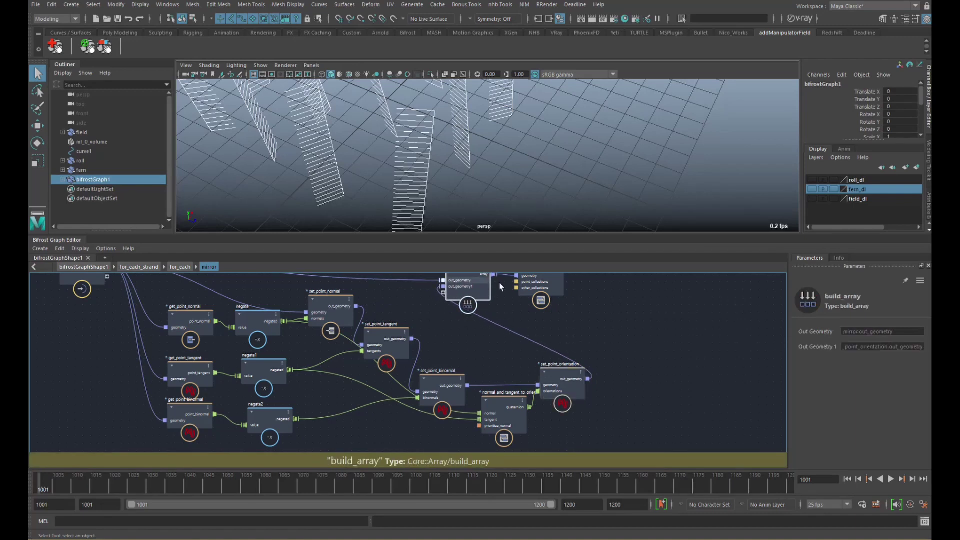
middle_click_drag(554, 277, 514, 336, "alt")
scroll(515, 337, "down", 2)
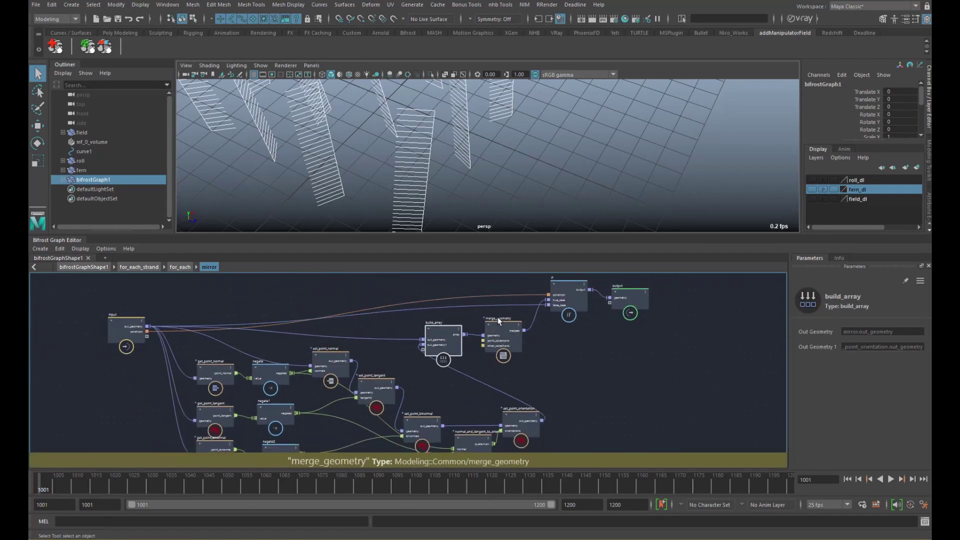
Return to the for_each compound and enable the mirror node's Condition
left_click(182, 266)
left_click_drag(388, 353, 419, 347)
left_click(839, 346)
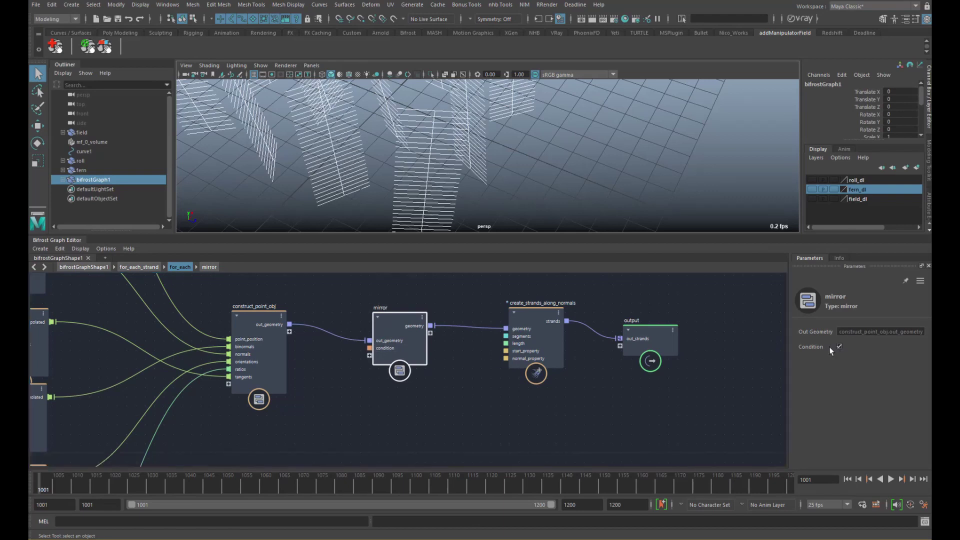
left_click_drag(509, 209, 505, 176, "alt")
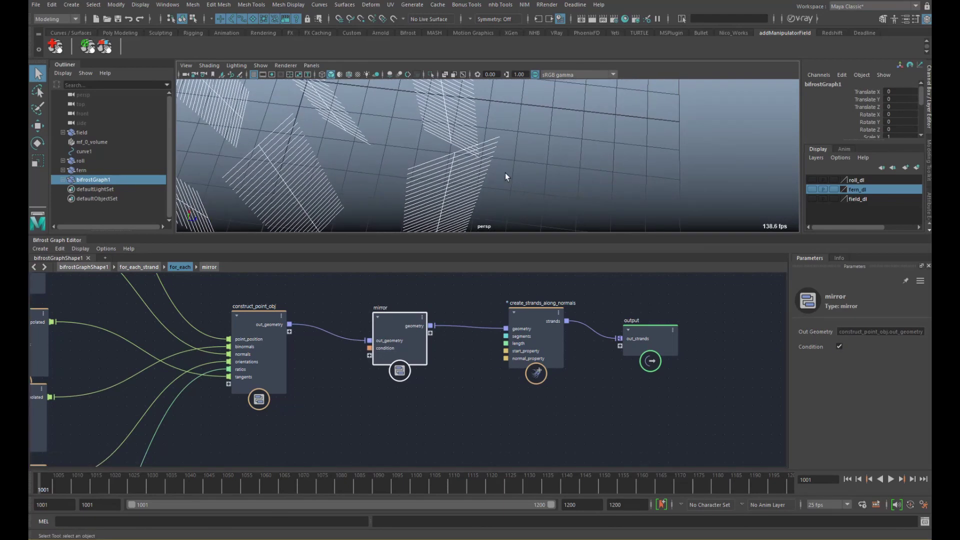
Toggle the mirror node's Condition off and on repeatedly to compare the strands, leaving it enabled
left_click(839, 346)
left_click(839, 347)
left_click(839, 348)
left_click(839, 347)
left_click(839, 346)
left_click(839, 346)
left_click(839, 347)
left_click(839, 347)
left_click(839, 346)
left_click(839, 346)
Save the scene and spread out the mirror, create_strands_along_normals and output nodes to leave space after mirror
left_click(117, 19)
scroll(300, 380, "down", 2)
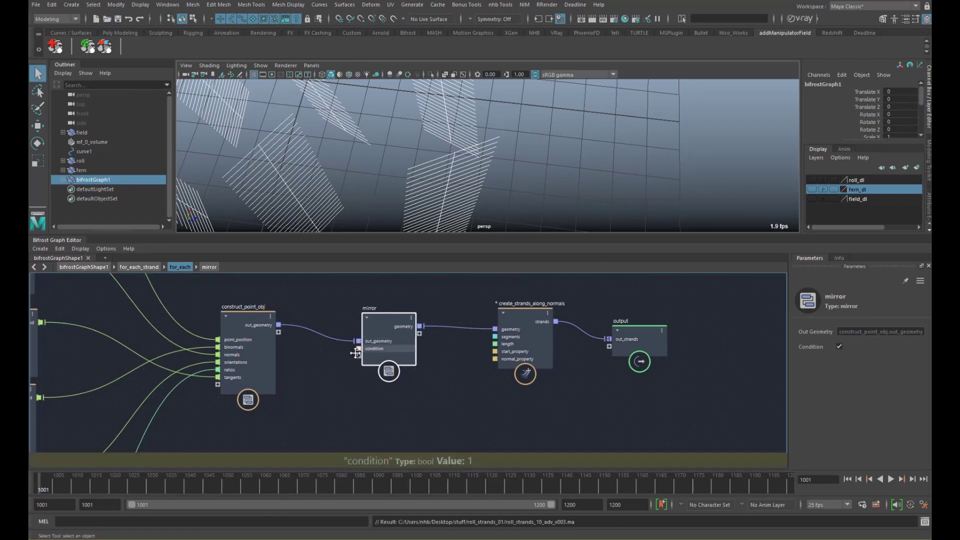
left_click_drag(341, 362, 305, 363)
middle_click_drag(352, 362, 288, 351, "alt")
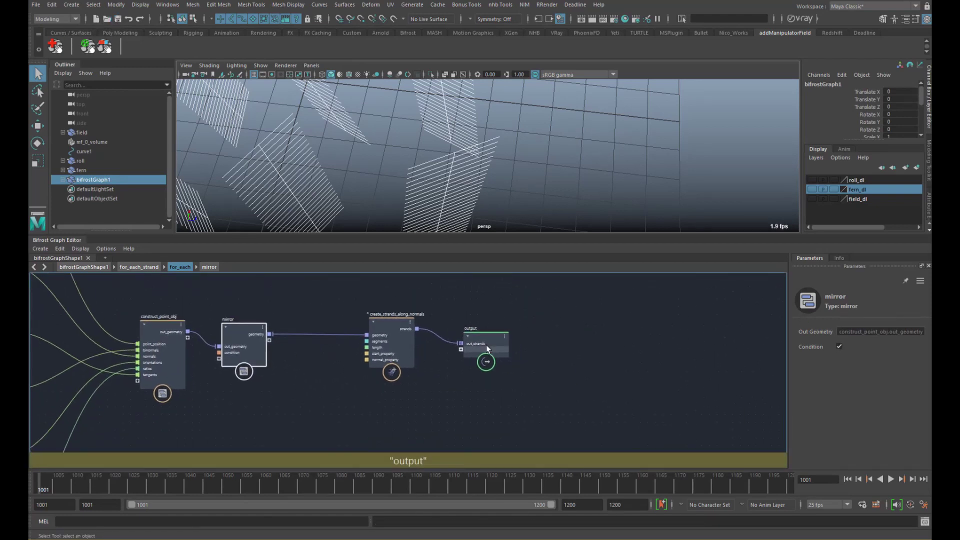
left_click_drag(486, 344, 551, 334)
left_click_drag(384, 341, 409, 338)
middle_click_drag(328, 354, 364, 349, "alt")
Add a point_transform_scope node below mirror and connect mirror's geometry to its geometry input
left_click_drag(477, 175, 615, 133, "alt")
middle_click_drag(605, 132, 549, 135, "alt")
left_click_drag(549, 135, 534, 155, "alt")
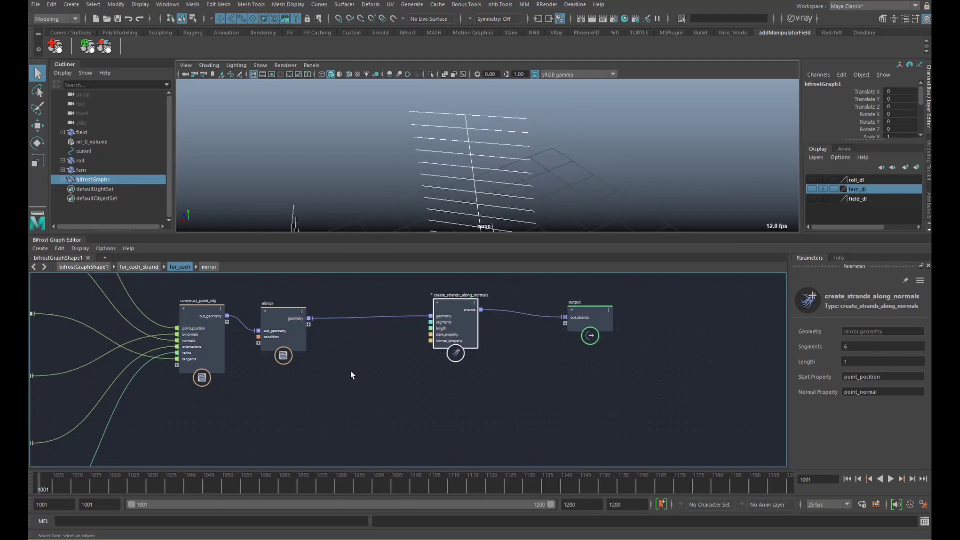
key("Tab")
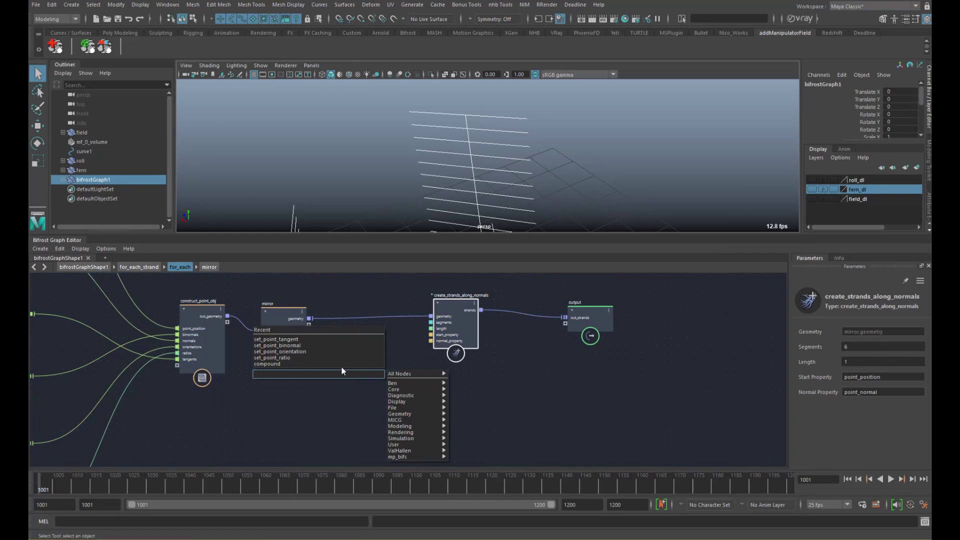
type("scop")
key("Down")
key("Down")
key("Down")
key("Down")
key("Down")
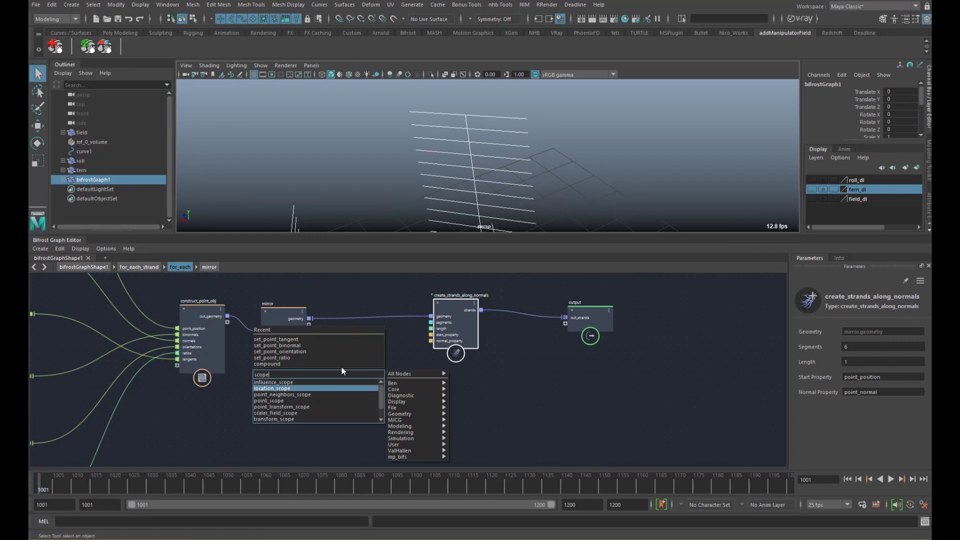
key("Return")
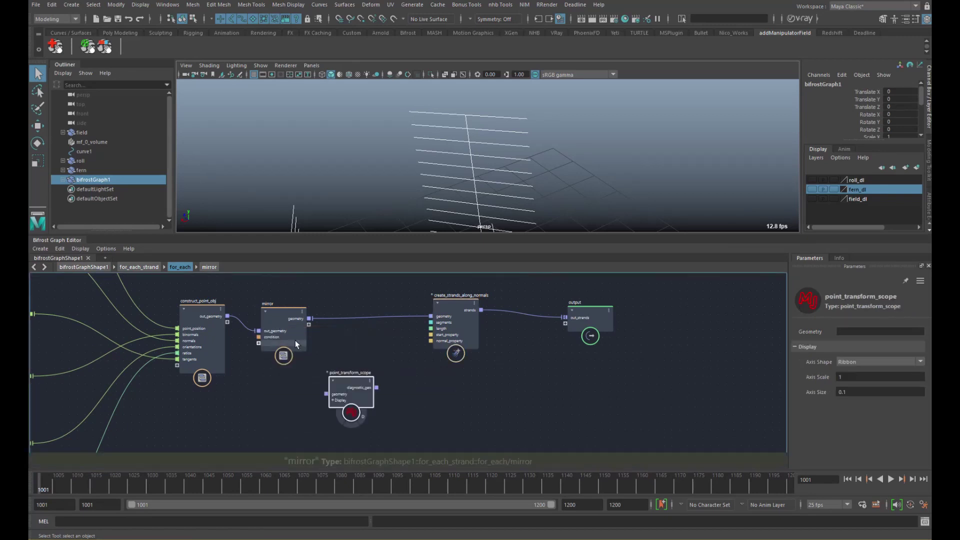
left_click_drag(309, 318, 375, 412)
Turn on the point_transform_scope's diagnostic display and set its Axis Scale to about 0.2
left_click(364, 416)
left_click_drag(817, 376, 646, 386)
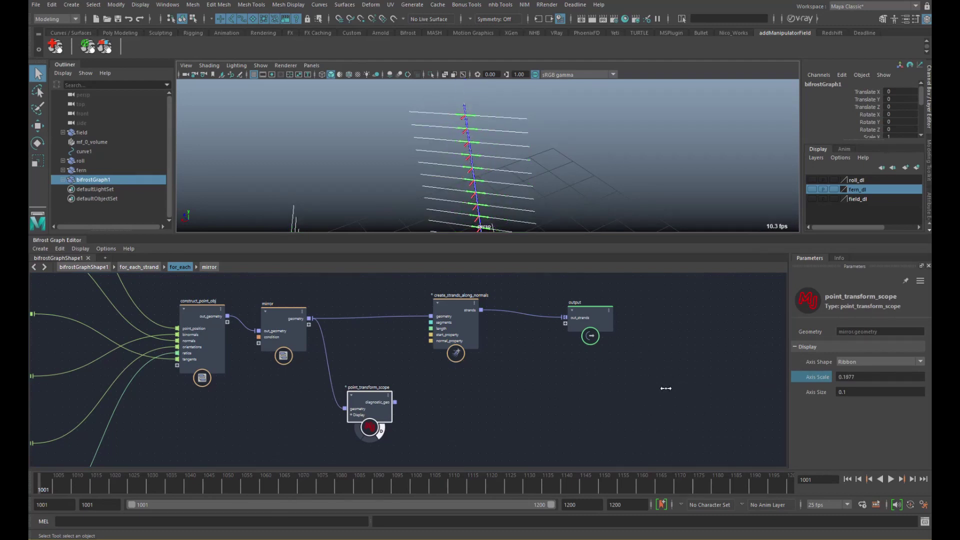
mouse_move(511, 170)
left_mouse_down("alt")
mouse_move(609, 172)
mouse_move(570, 161)
mouse_move(569, 148)
mouse_move(512, 165)
mouse_move(529, 169)
left_mouse_up("alt")
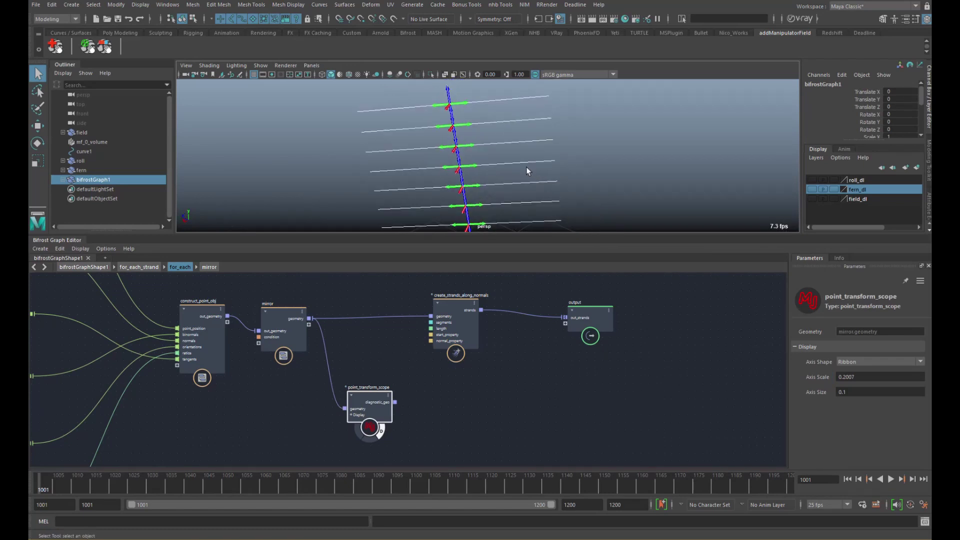
Inspect the mirrored points' axes from closer angles, then move point_transform_scope aside and turn off its diagnostic display
left_click(456, 320)
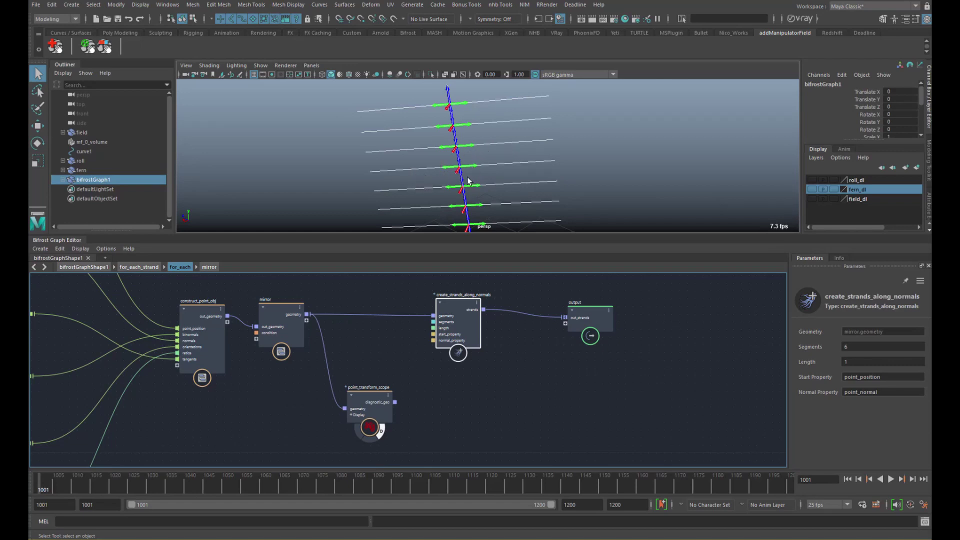
mouse_move(451, 174)
left_mouse_down("alt")
mouse_move(477, 182)
mouse_move(501, 150)
mouse_move(480, 178)
mouse_move(442, 179)
mouse_move(466, 168)
left_mouse_up("alt")
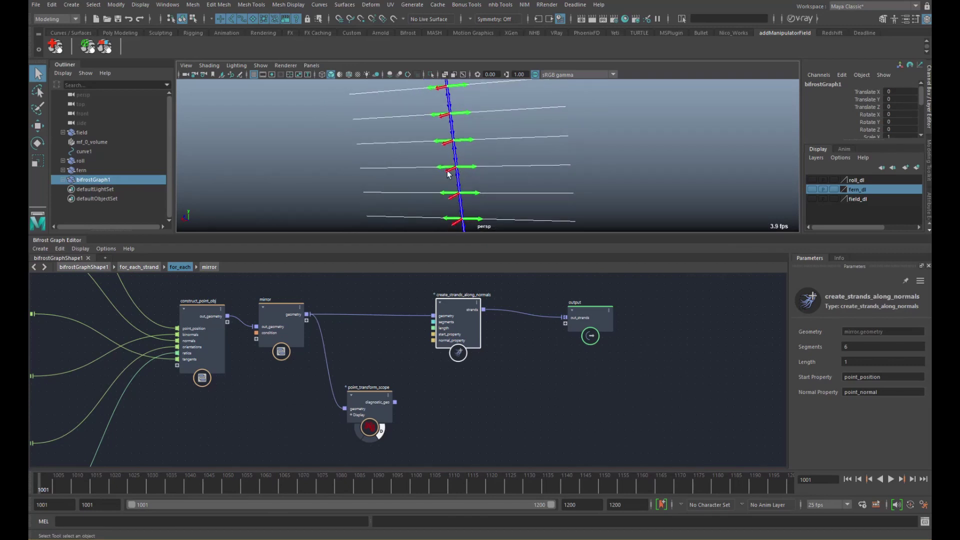
left_click_drag(467, 172, 440, 173, "alt")
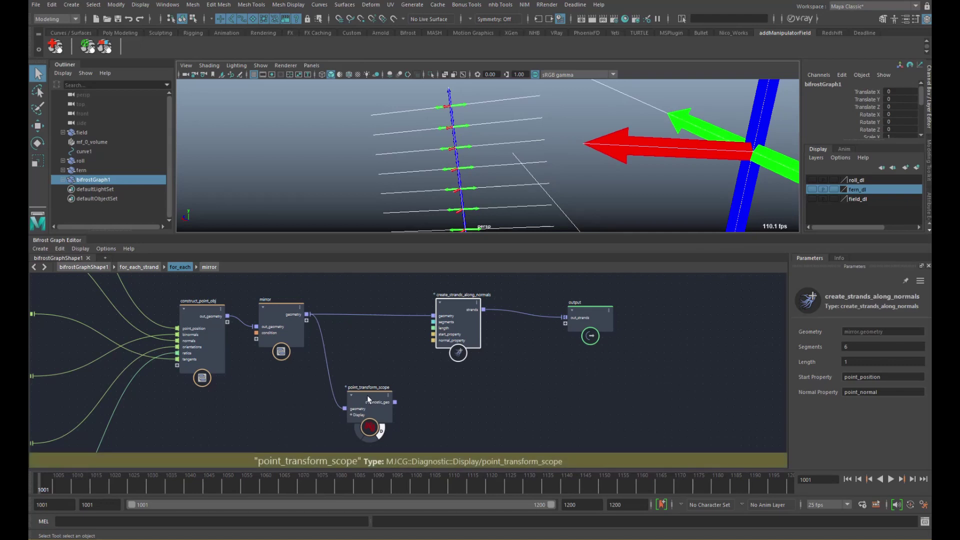
left_click_drag(382, 432, 399, 440)
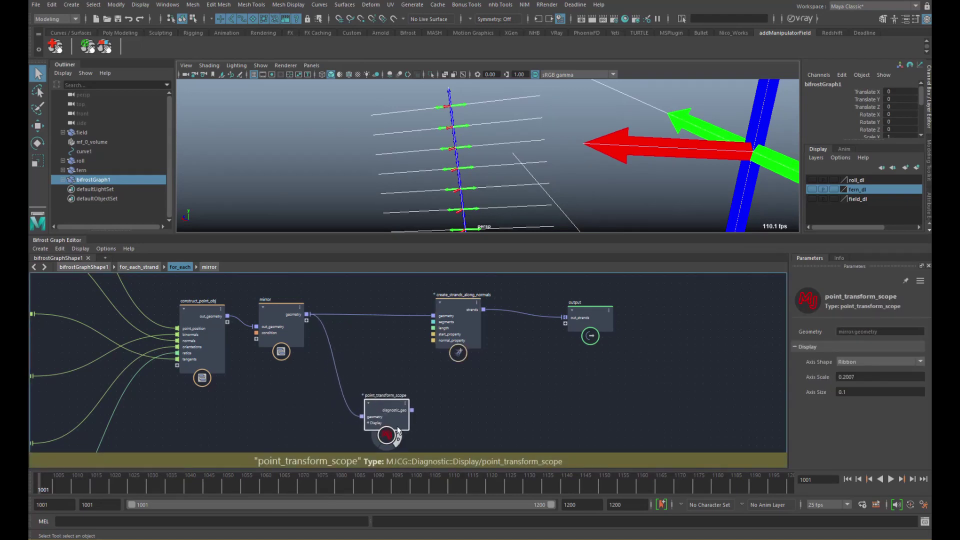
Add an empty compound between mirror and create_strands_along_normals and name it rand_rotation
left_click(359, 332)
key("Tab")
type("comp")
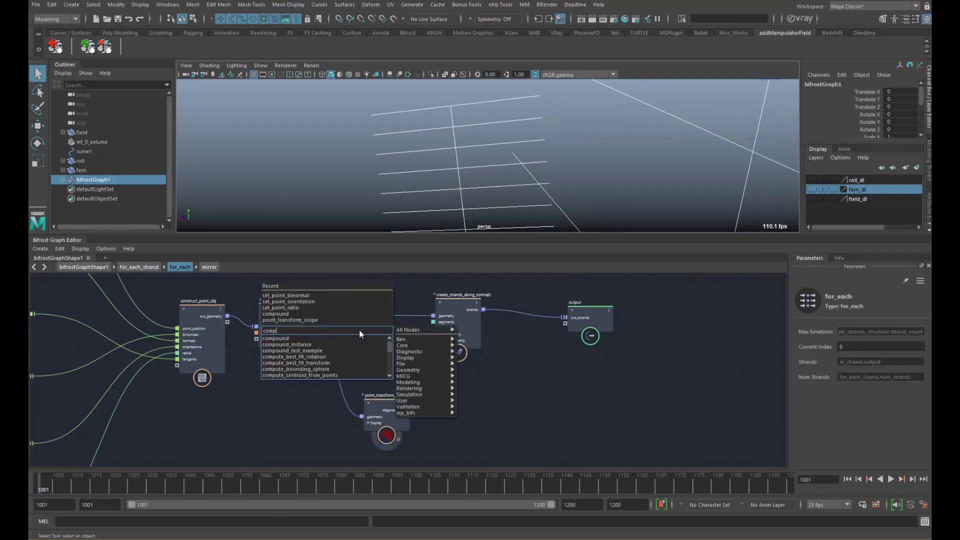
key("Return")
double_click(351, 325)
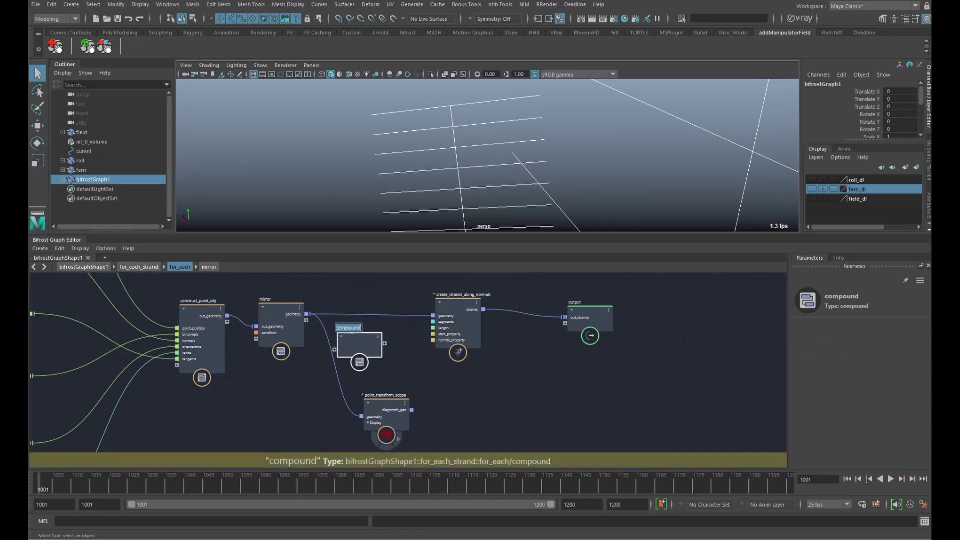
type("rand_ro")
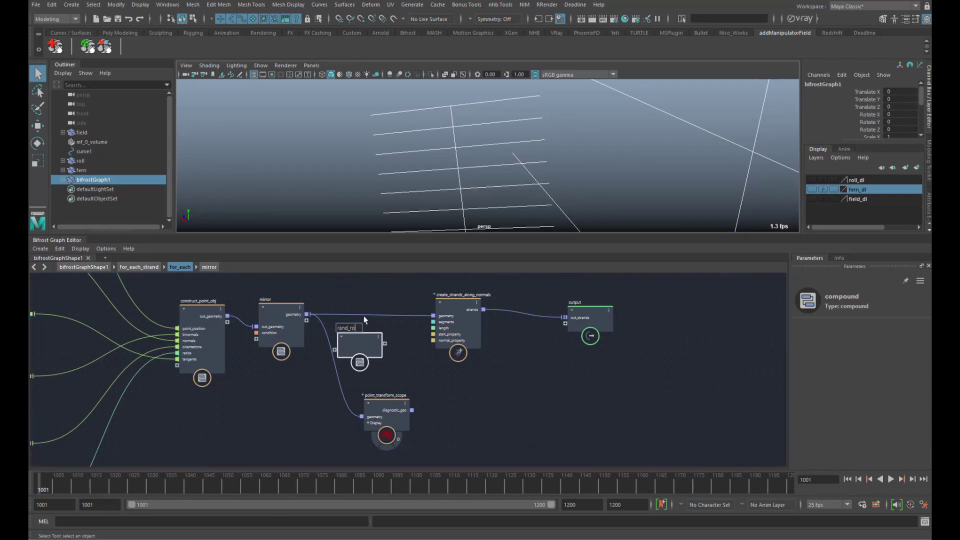
type("tation")
key("Return")
Connect mirror's geometry into rand_rotation and rand_rotation's output into create_strands_along_normals' geometry, placing the compound in line between them
left_click_drag(308, 314, 334, 352)
left_click_drag(416, 330, 433, 316)
left_click_drag(360, 344, 366, 315)
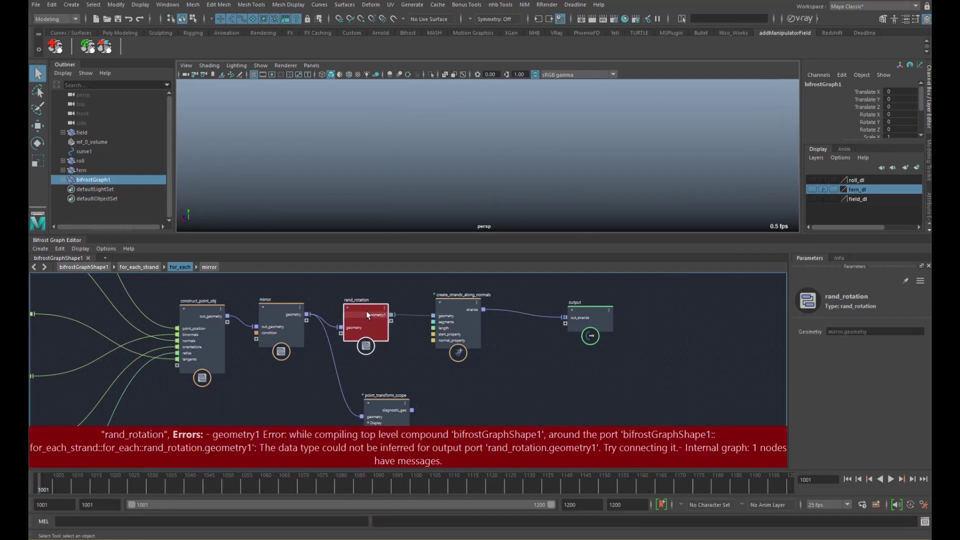
Open rand_rotation, connect the input's geometry to the output's geometry1, and spread the two nodes apart
double_click(367, 314)
left_click_drag(235, 372, 592, 373)
left_click_drag(209, 381, 150, 381)
scroll(323, 360, "down", 3)
middle_click_drag(305, 359, 282, 334, "alt")
left_click_drag(209, 349, 185, 350)
left_click(261, 359)
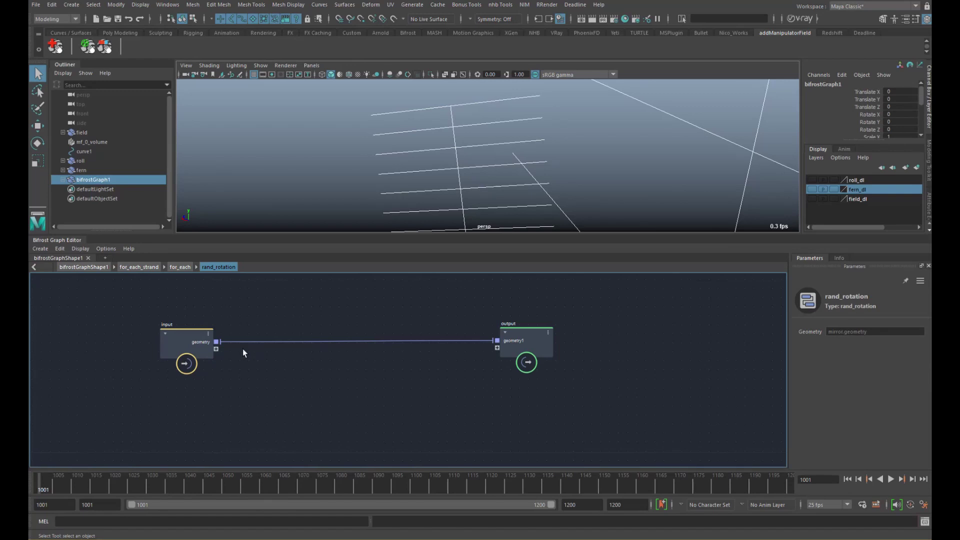
Add a rotate_points node inside rand_rotation and show its documentation in a wider info pane
key("Tab")
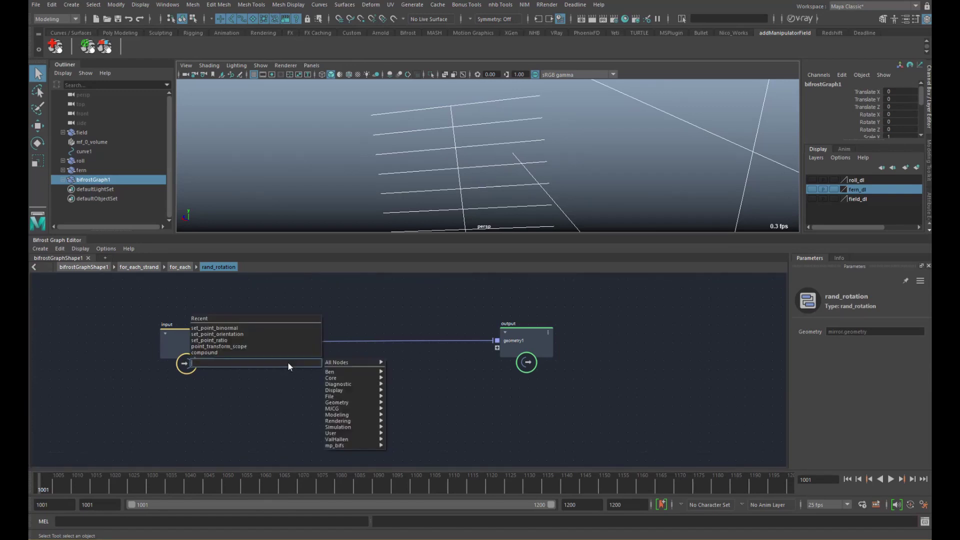
type("rotate")
key("Down")
key("Down")
key("Down")
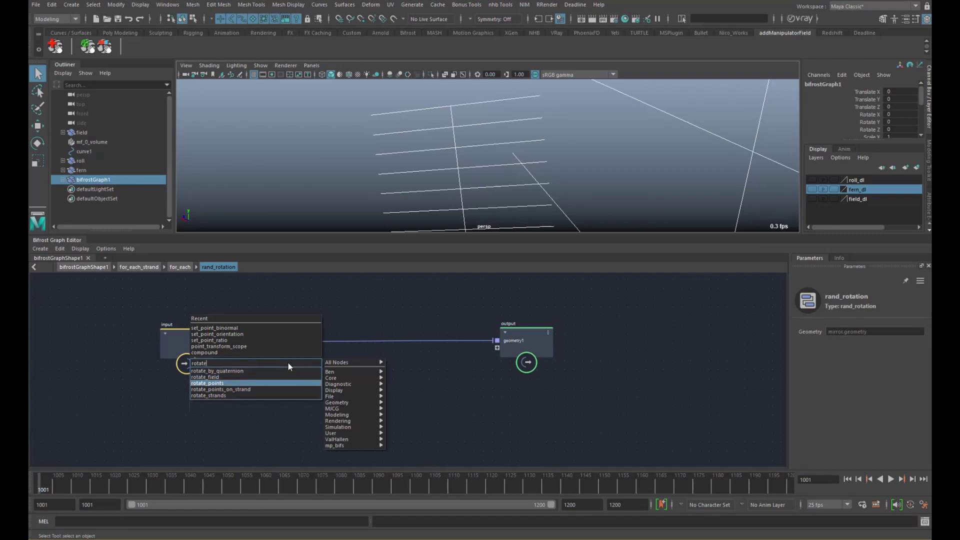
key("Return")
left_click_drag(292, 374, 289, 370)
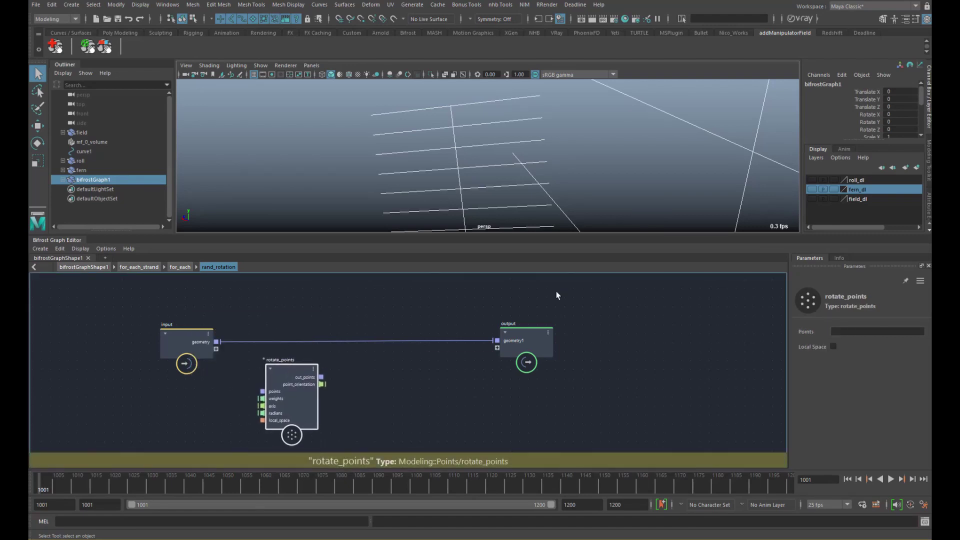
left_click(839, 258)
left_click_drag(787, 283, 747, 284)
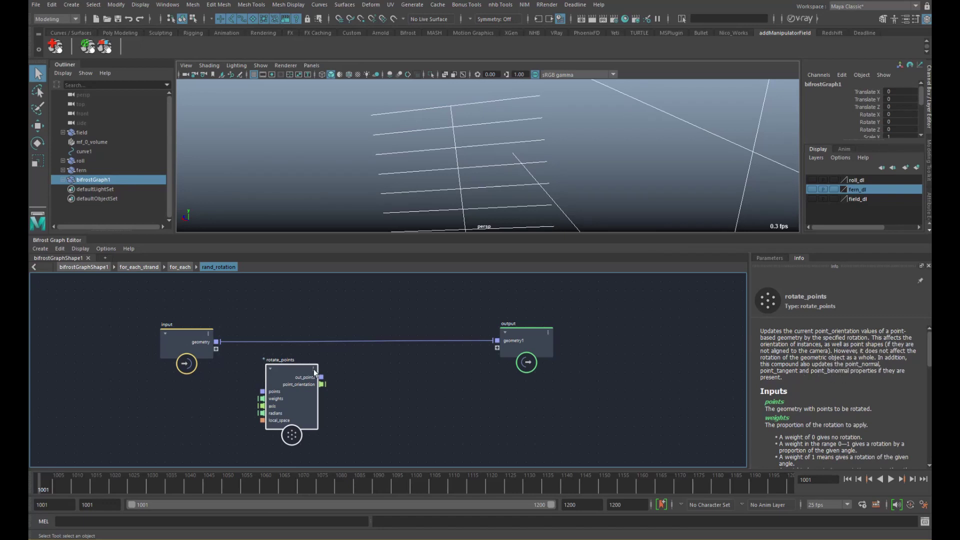
Connect the input's geometry to rotate_points' points and space the two nodes apart
left_click_drag(309, 403, 312, 397)
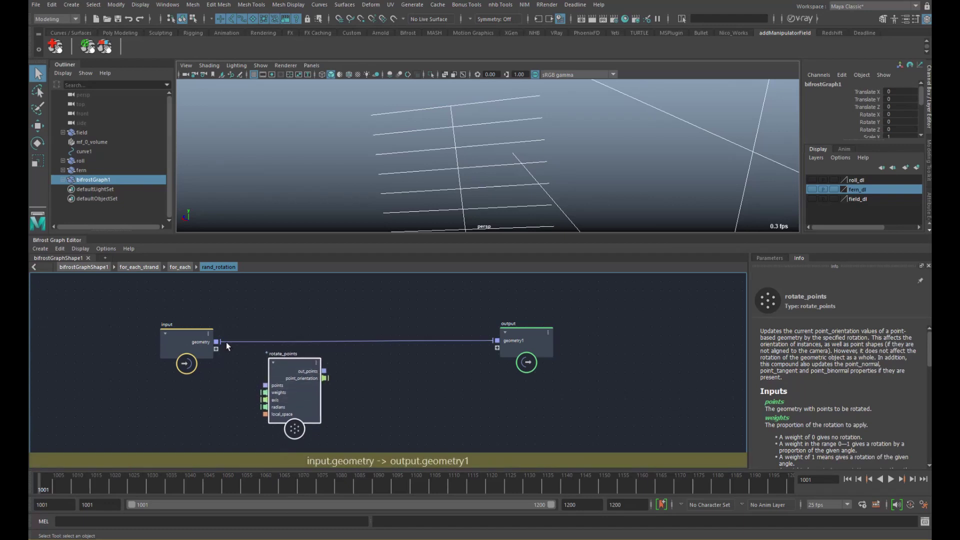
left_click_drag(216, 342, 312, 383)
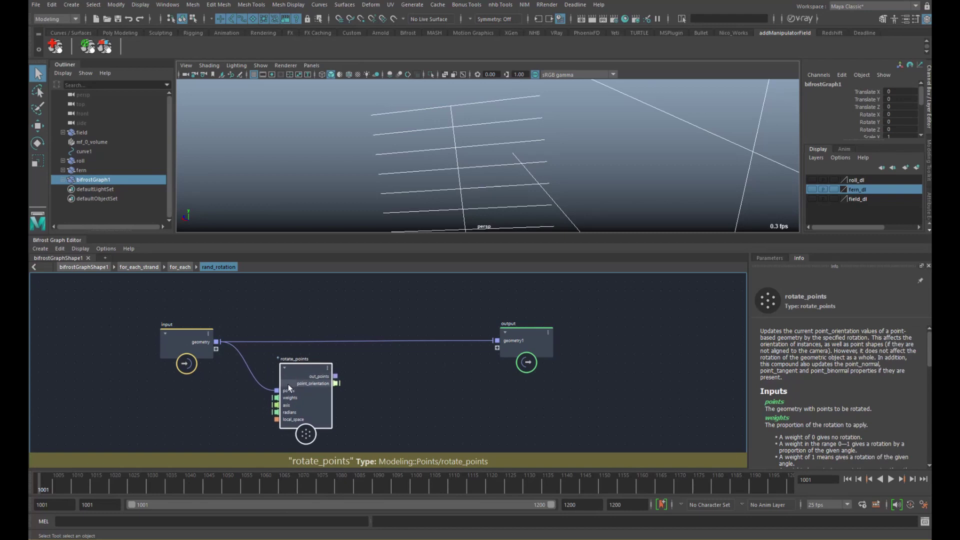
left_click_drag(192, 350, 174, 351)
left_click_drag(302, 391, 301, 392)
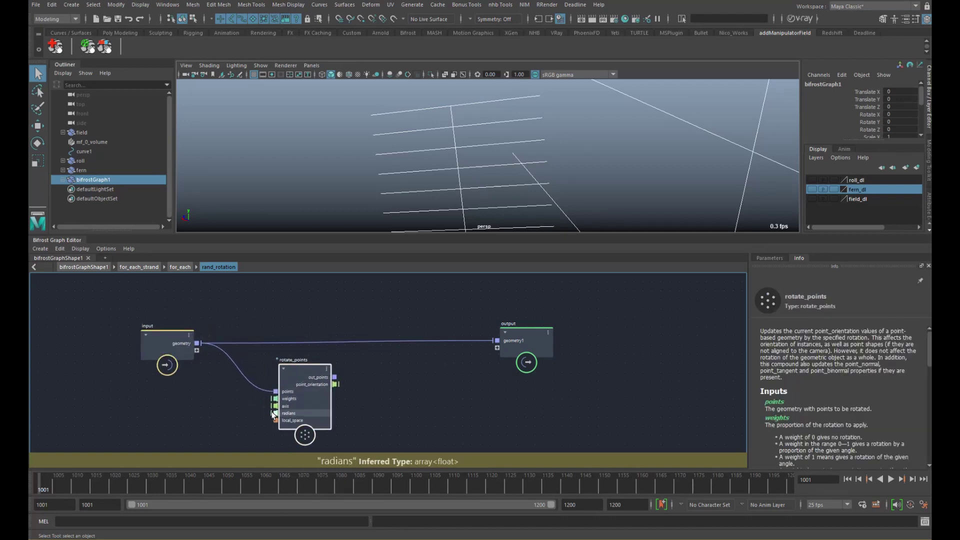
Add a get_point_tangent node fed by the input's geometry and connect its point_tangent to rotate_points' axis
left_click(217, 389)
key("Tab")
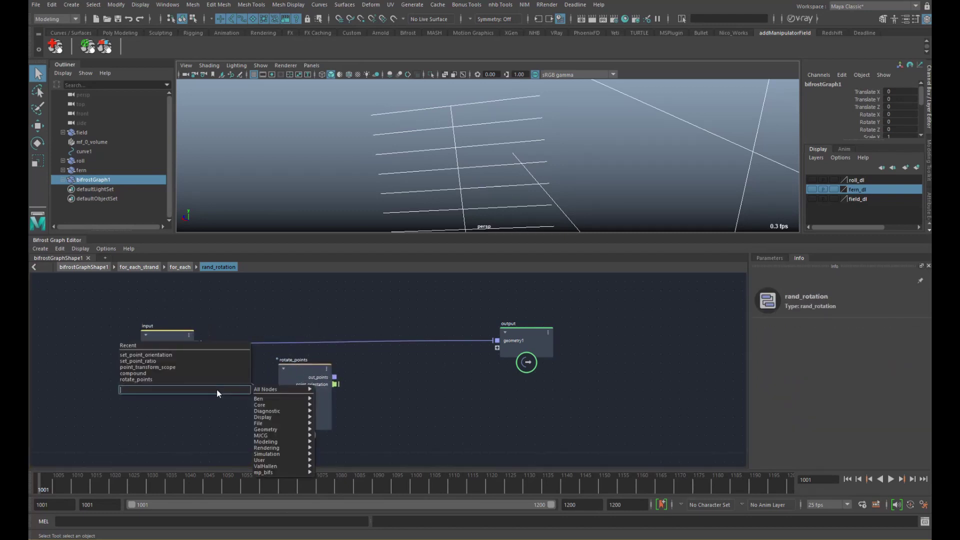
type("gpt")
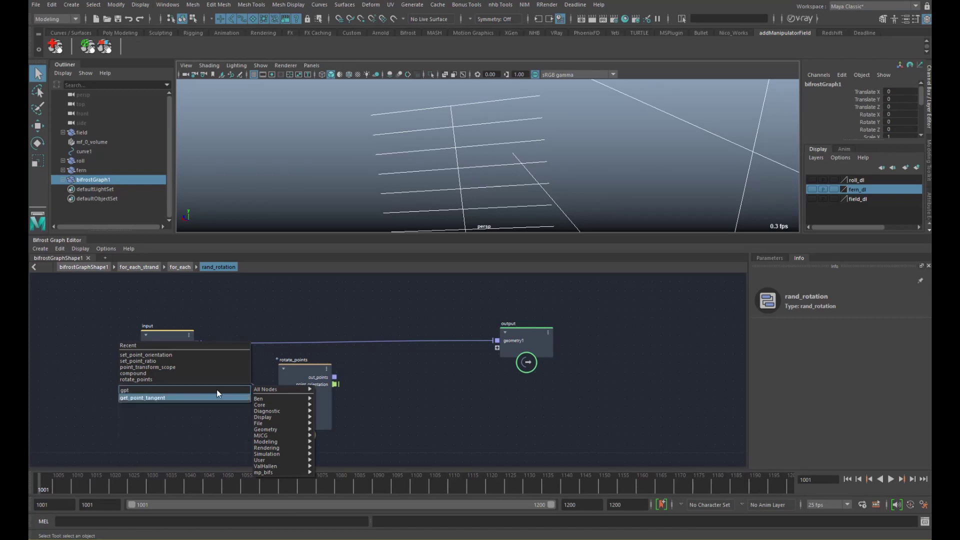
key("Return")
left_click_drag(198, 343, 187, 412)
left_click_drag(246, 405, 272, 408)
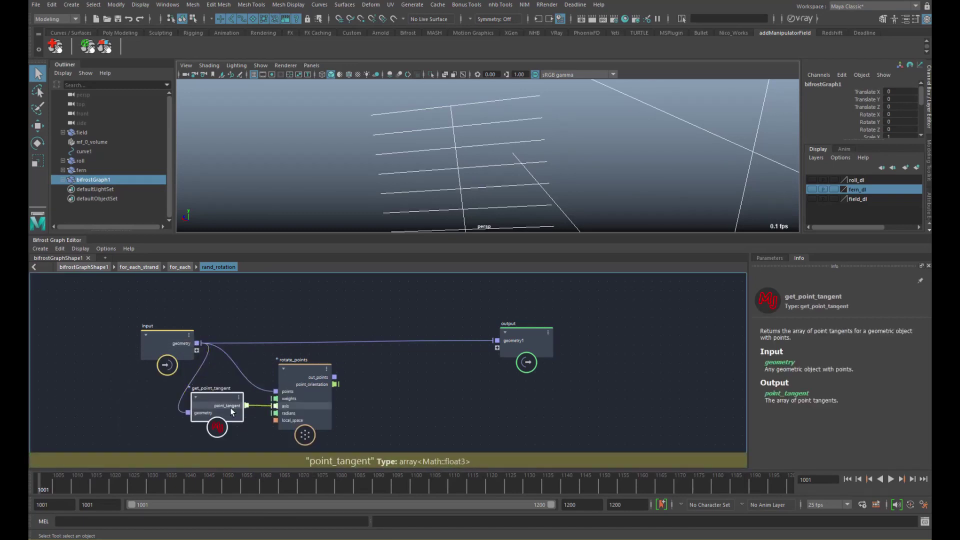
Add a degrees_to_radians node and connect its radians output to rotate_points' radians
middle_click_drag(310, 385, 326, 346, "alt")
left_click(256, 407)
key("Tab")
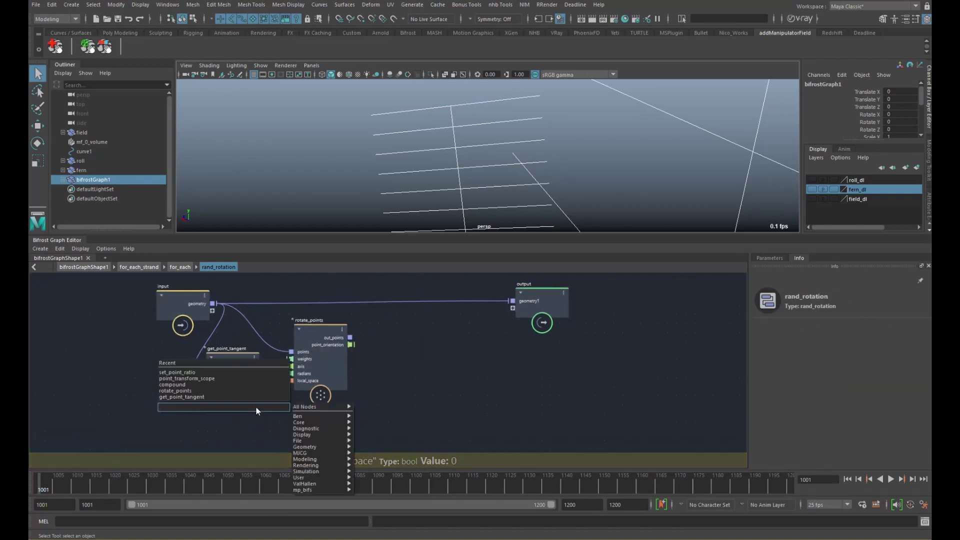
type("degrees")
key("Return")
left_click_drag(239, 425, 285, 379)
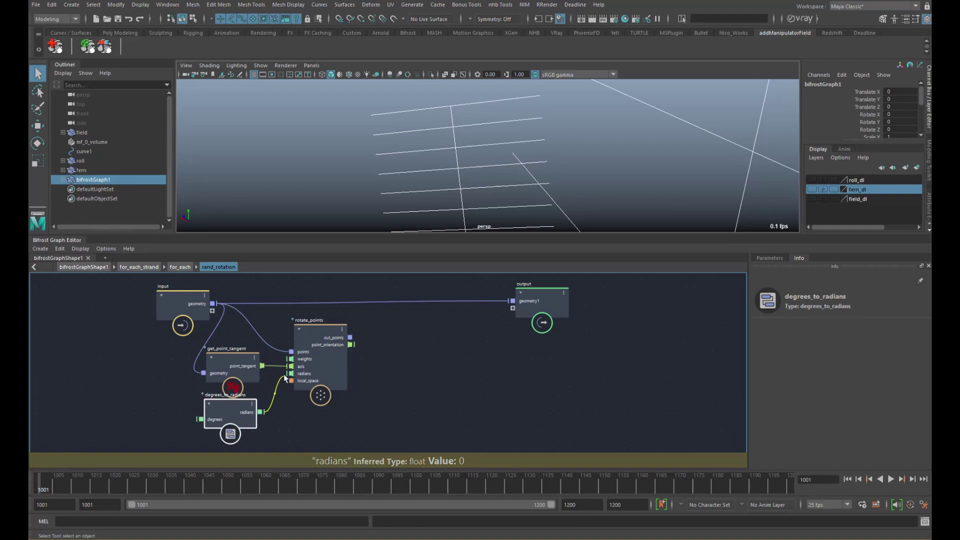
Set degrees_to_radians' Degrees to about 1.4 and connect rotate_points' out_points to the output's geometry1
left_click(764, 256)
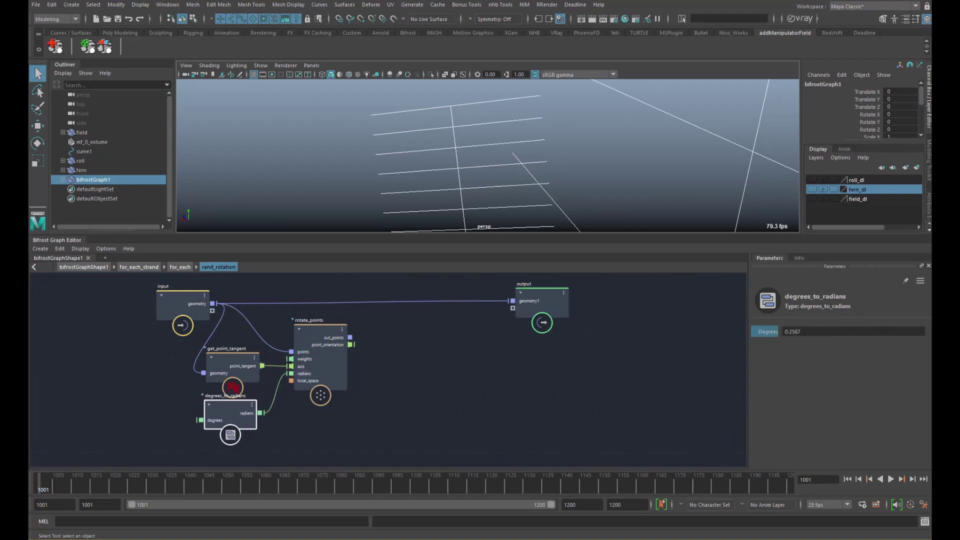
left_click_drag(767, 331, 764, 331)
middle_click_drag(361, 343, 363, 357, "alt")
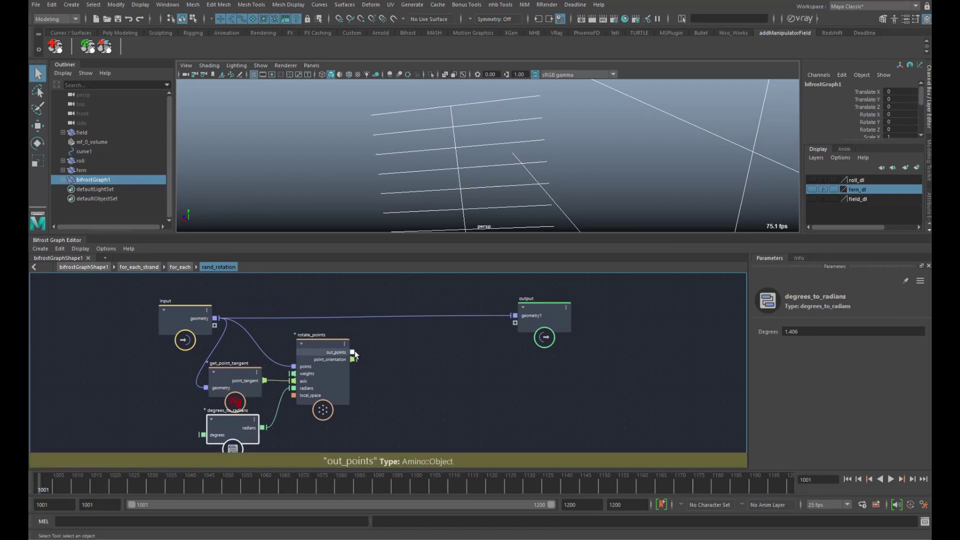
left_click_drag(353, 352, 514, 316)
left_click_drag(325, 369, 327, 356)
left_click_drag(195, 326, 177, 324)
Vary the Degrees value of degrees_to_radians to test the strands' rotation around the tangent
left_click(214, 429)
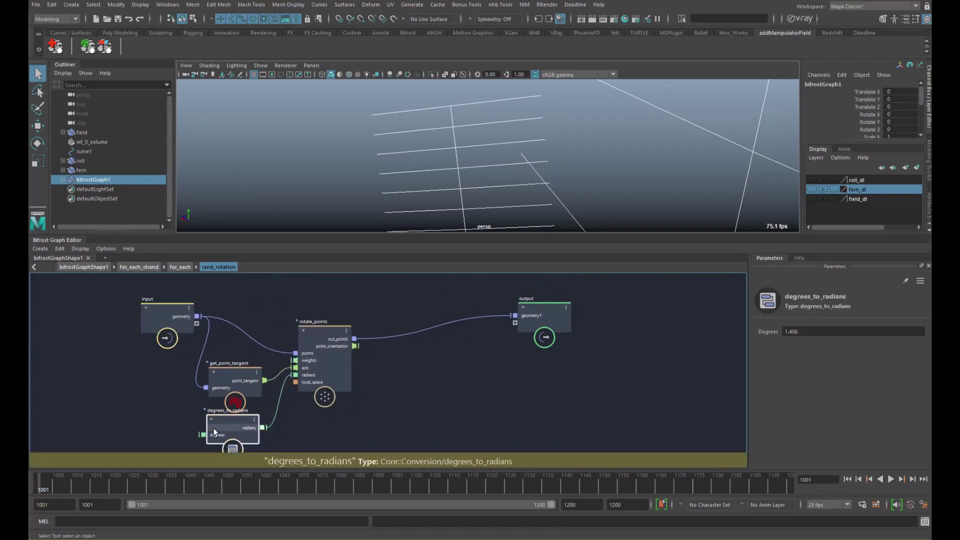
left_click_drag(773, 331, 850, 331)
left_click_drag(925, 331, 883, 358)
Make room and duplicate rotate_points, get_point_tangent and degrees_to_radians together with their input connections
middle_click_drag(335, 361, 389, 335, "alt")
left_click_drag(203, 307, 146, 316)
scroll(328, 311, "down", 2)
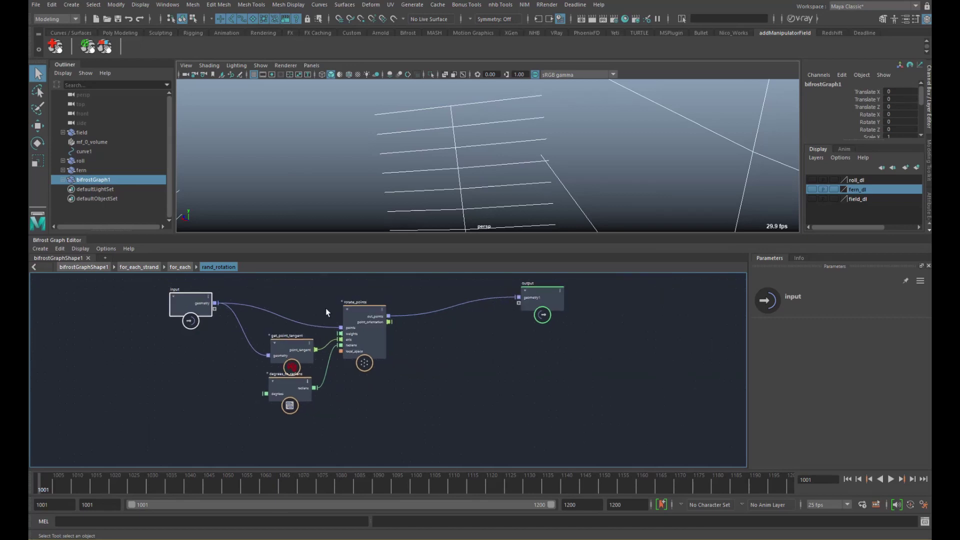
left_click_drag(265, 288, 381, 389)
middle_click_drag(382, 372, 373, 362, "alt")
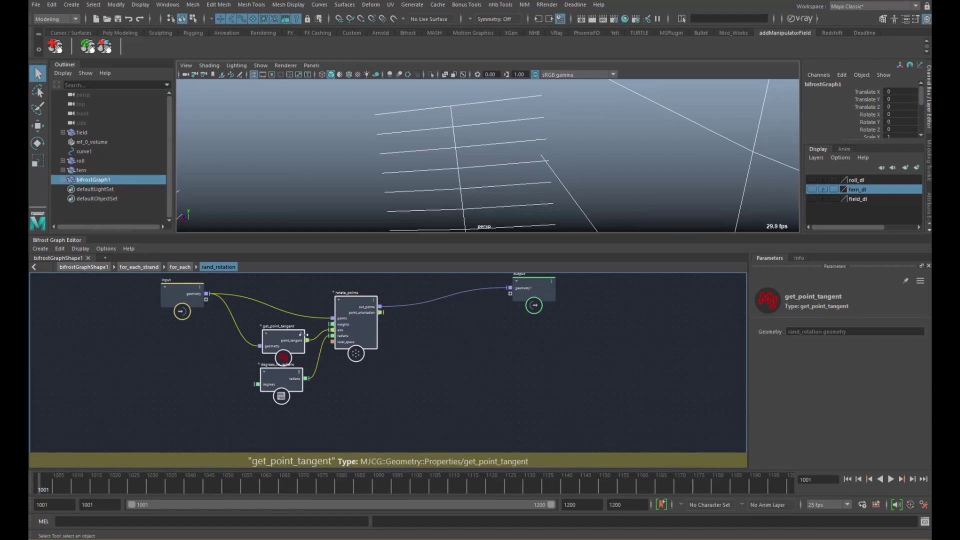
middle_click_drag(312, 349, 329, 364)
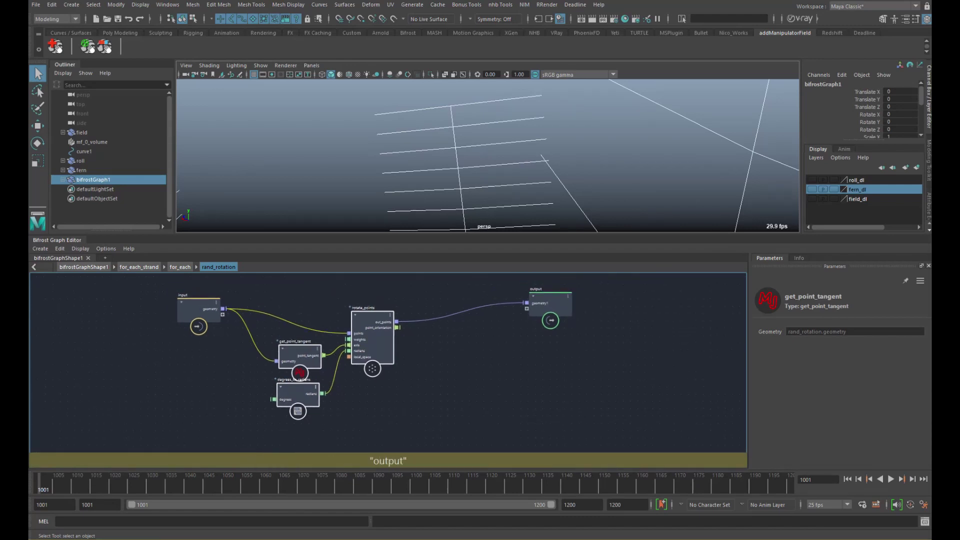
key("ctrl+d")
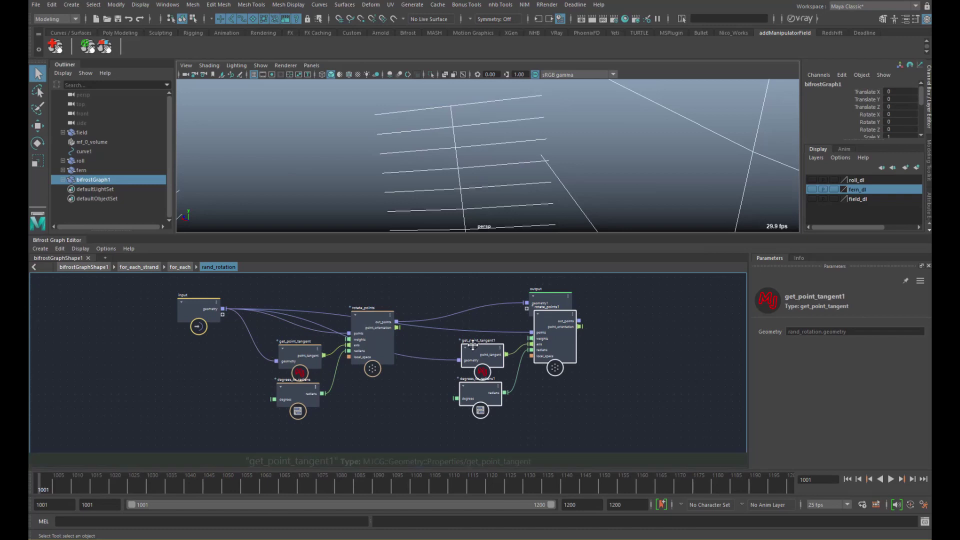
Replace get_point_tangent1 with a get_point_binormal node taking rotate_points' out_points and driving rotate_points1's axis
left_click(423, 334)
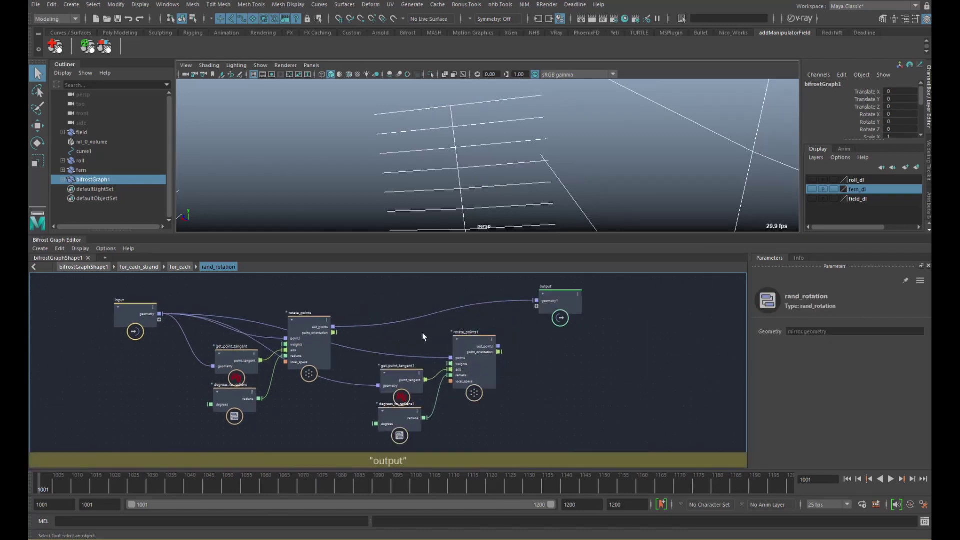
key("Tab")
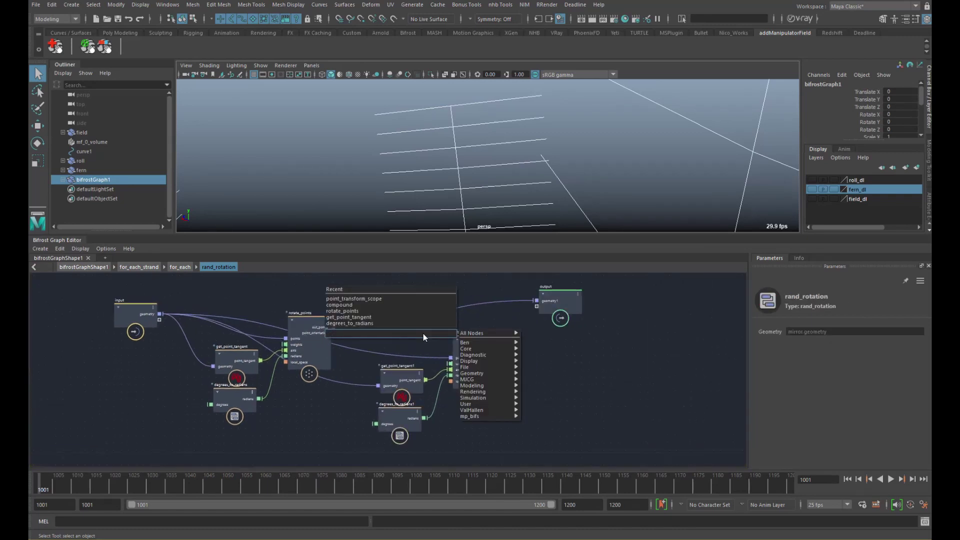
type("gpb")
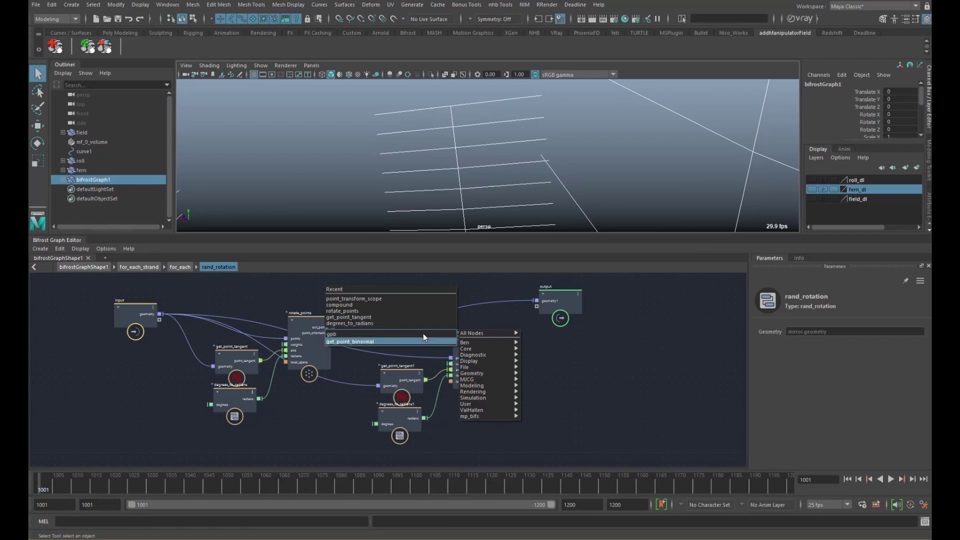
key("Return")
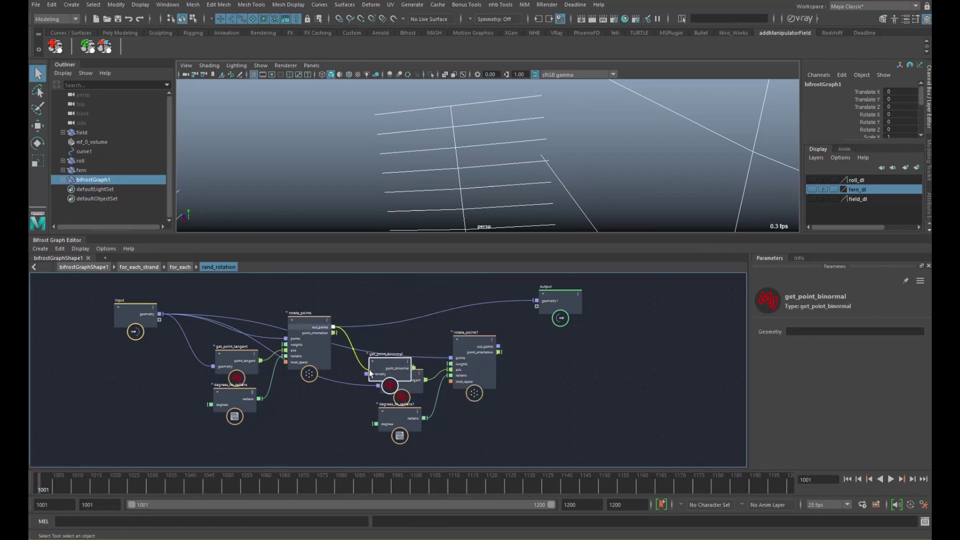
left_click_drag(388, 373, 388, 373)
left_click_drag(386, 370, 414, 391)
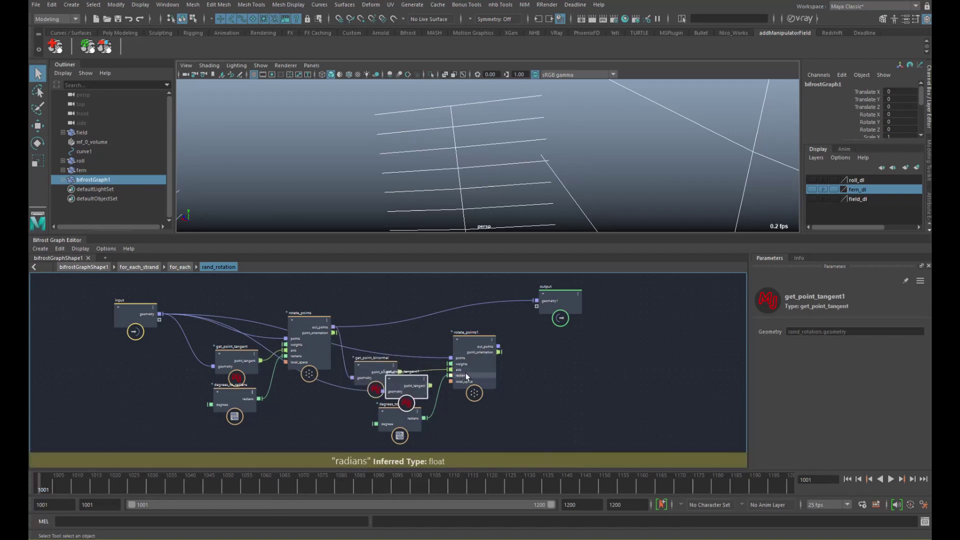
key("Delete")
Connect rotate_points1's out_points to the output's geometry1 and set degrees_to_radians1's Degrees to about 16.19
left_click_drag(499, 346, 536, 301)
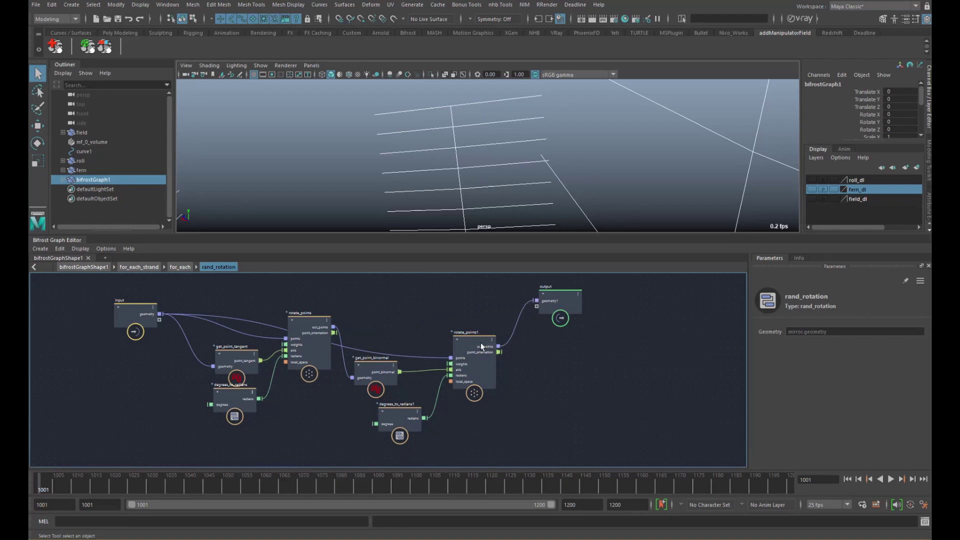
left_click_drag(400, 414, 398, 415)
left_click_drag(771, 331, 877, 334)
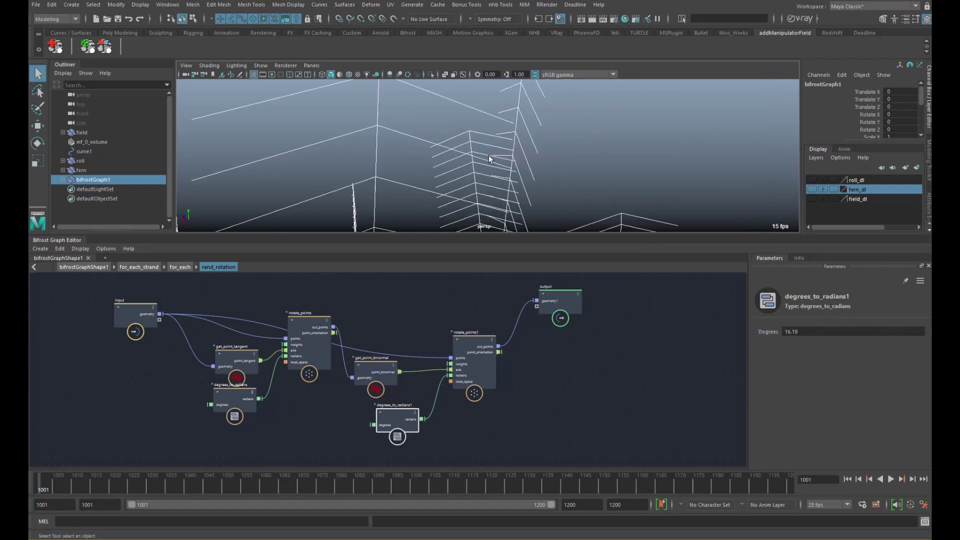
Vary the Degrees value of degrees_to_radians1 to test the binormal rotation and set it to 0
right_click_drag(687, 225, 645, 215, "alt")
left_click_drag(645, 215, 517, 206, "alt")
middle_click_drag(516, 206, 512, 169, "alt")
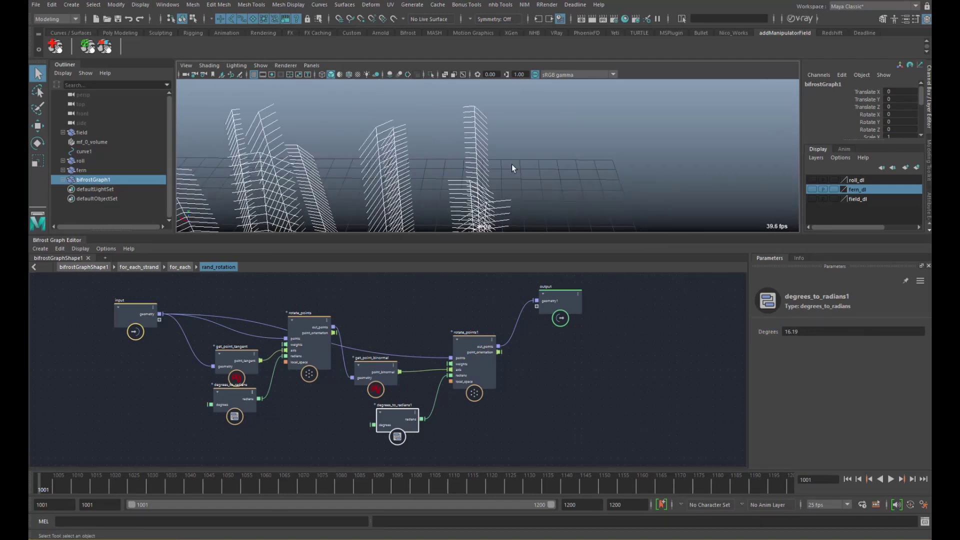
left_click_drag(770, 332, 798, 331)
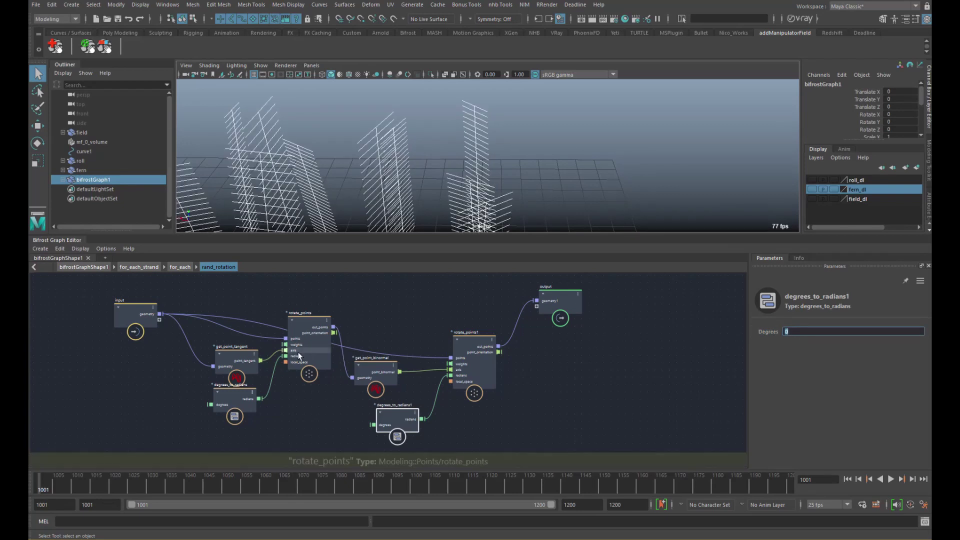
Vary the Degrees value of degrees_to_radians to test its effect on the combined rotation
left_click_drag(313, 356, 310, 370)
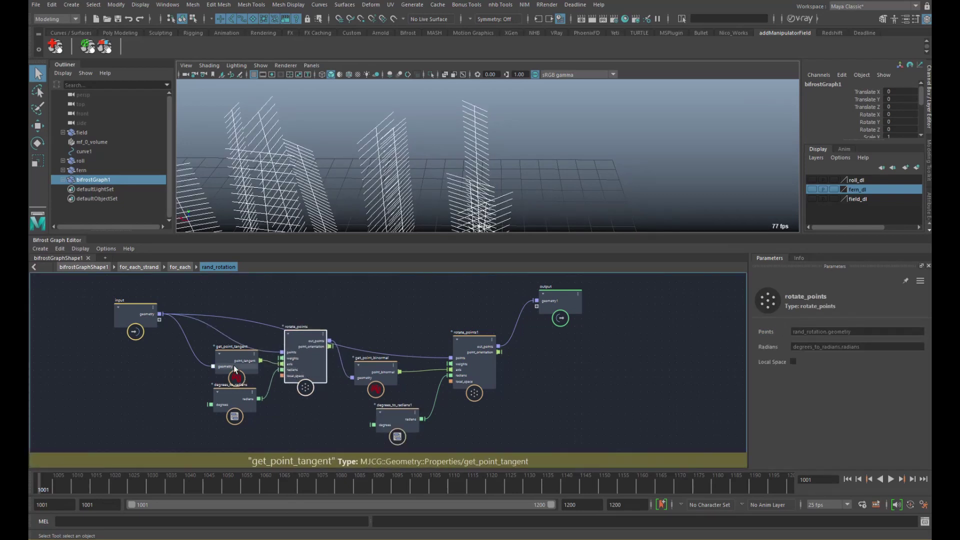
left_click_drag(235, 365, 233, 363)
left_click(250, 399)
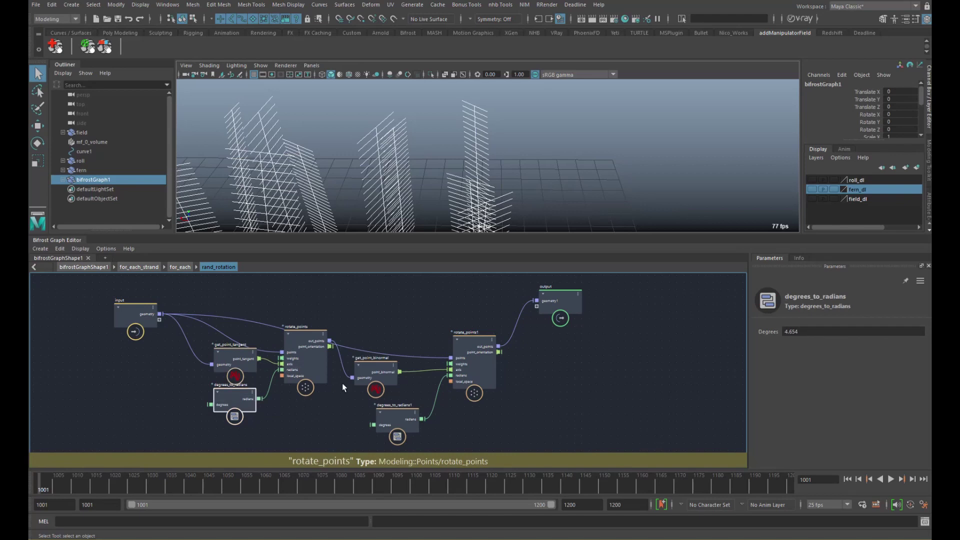
left_click_drag(773, 333, 810, 333)
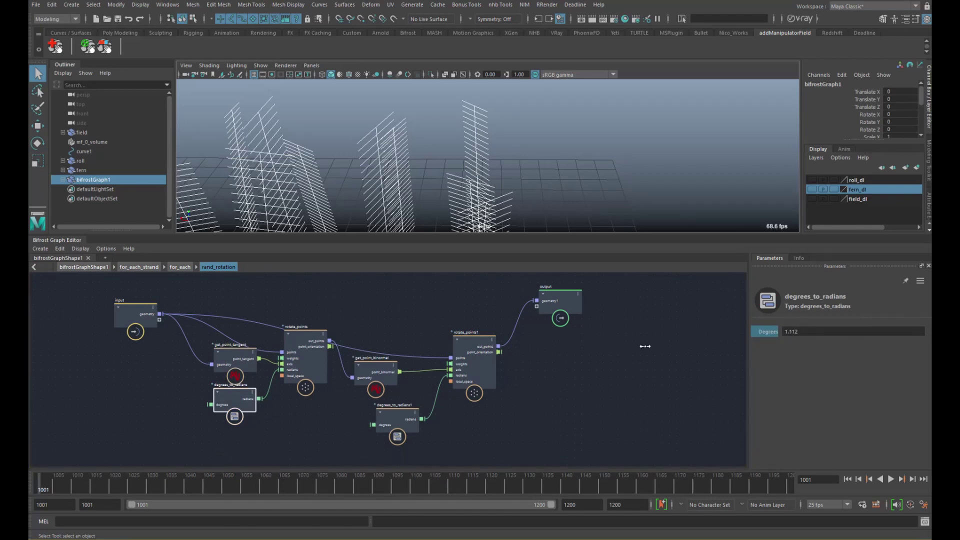
Connect rotate_points' out_points to rotate_points1's points in place of the input geometry
left_click_drag(451, 346, 445, 314)
left_click_drag(312, 345, 315, 344)
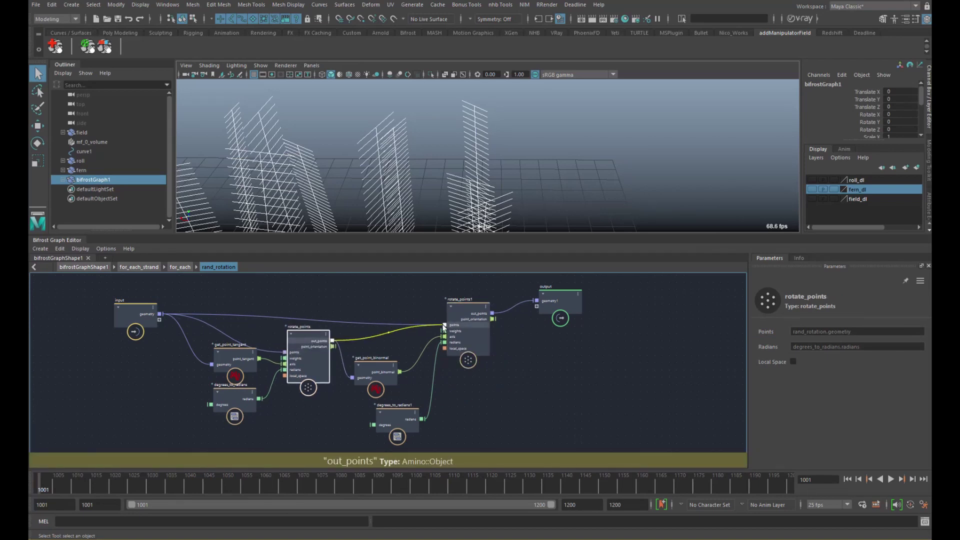
left_click_drag(438, 342, 440, 339)
Test the tangent rotation again with degrees_to_radians and set its Degrees to 0
left_click_drag(220, 392, 222, 393)
left_click_drag(774, 327, 337, 349)
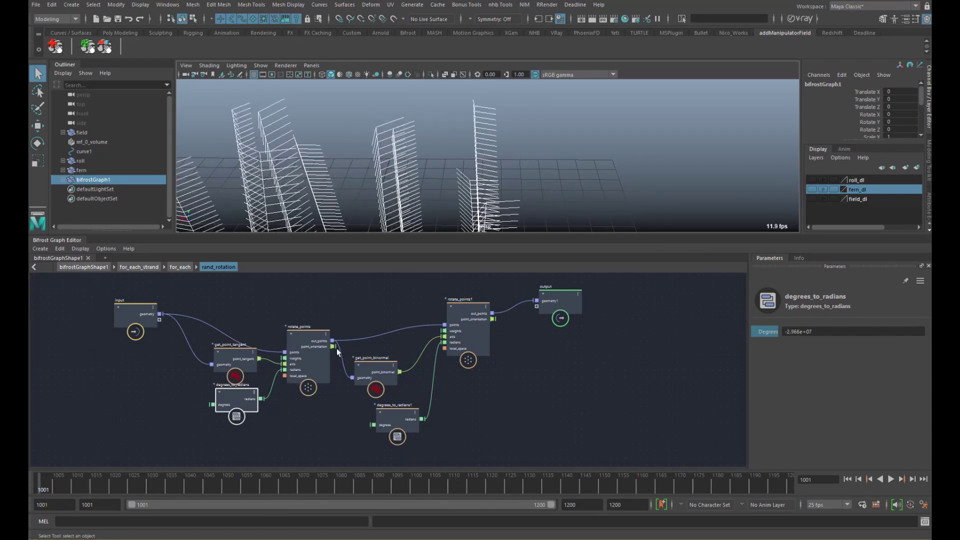
left_click(805, 333)
type("0")
key("Return")
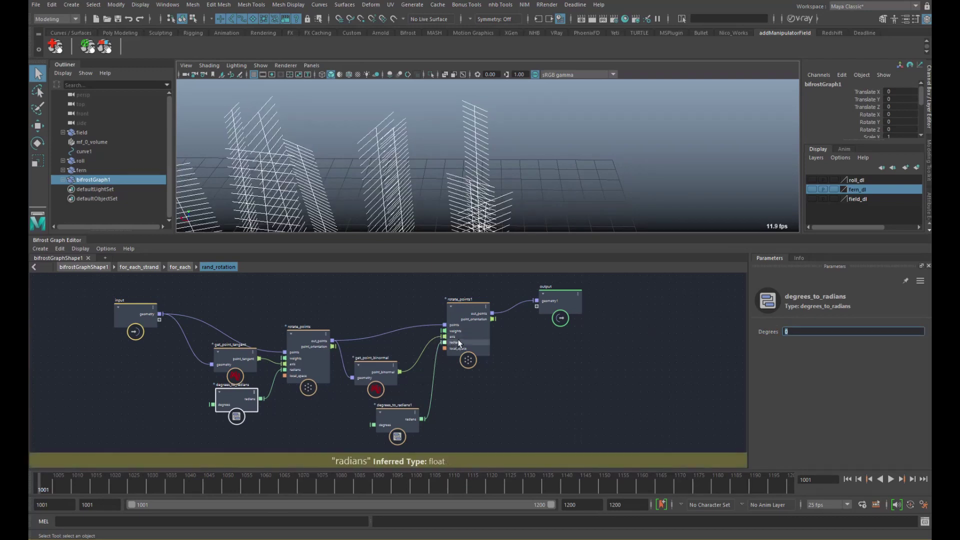
Space out the input, rotate_points1 and output nodes in the rand_rotation compound
left_click_drag(461, 313, 448, 325)
left_click_drag(556, 295, 587, 314)
left_click_drag(152, 322, 106, 321)
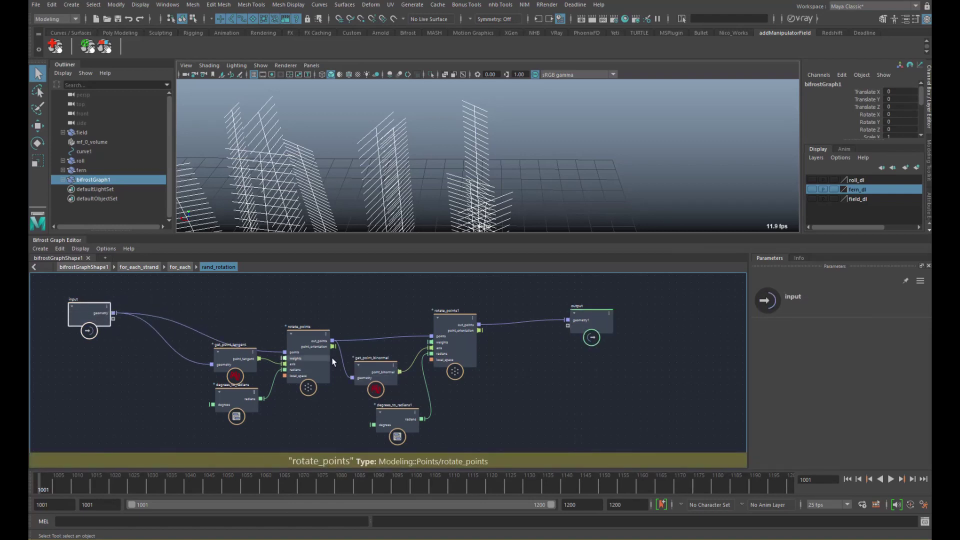
left_click(285, 363)
mouse_move(280, 362)
left_mouse_down()
mouse_move(248, 359)
mouse_move(295, 358)
left_mouse_up()
key("ctrl+z")
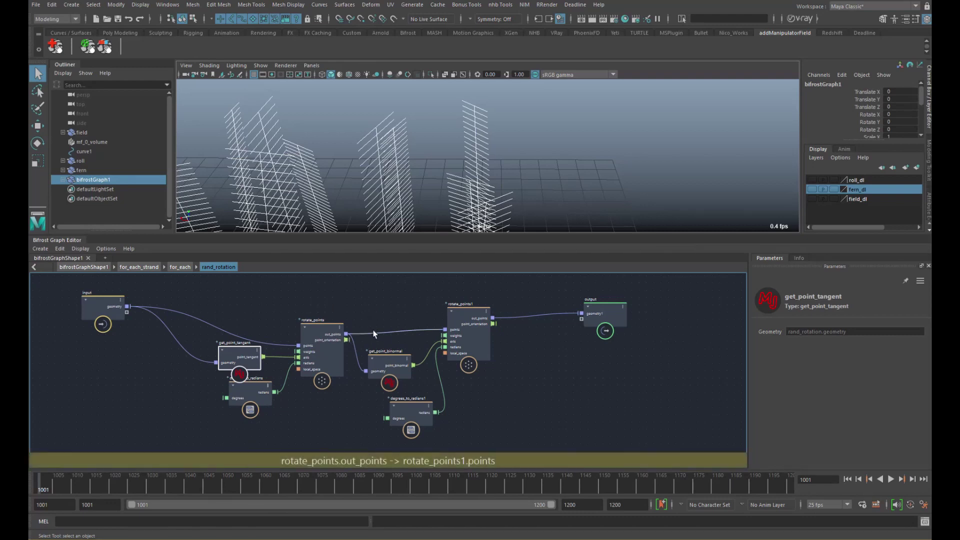
Move the binormal rotation nodes and the output away from the tangent rotation nodes to open a wide gap
middle_click_drag(375, 325, 447, 326)
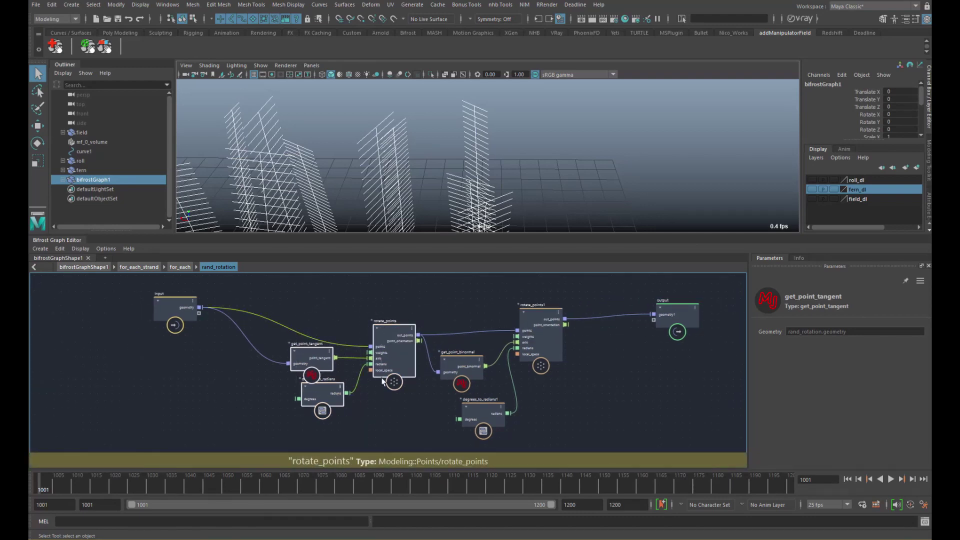
left_click_drag(383, 366, 300, 372)
left_click_drag(175, 310, 239, 387)
middle_click_drag(570, 322, 535, 314)
left_click_drag(594, 380, 667, 414)
left_click_drag(520, 315, 632, 322)
middle_click_drag(228, 429, 295, 420)
Duplicate rotate_points, get_point_tangent and degrees_to_radians together with their input connections and place the copies in the gap
left_click_drag(305, 424, 174, 323)
key("ctrl+d")
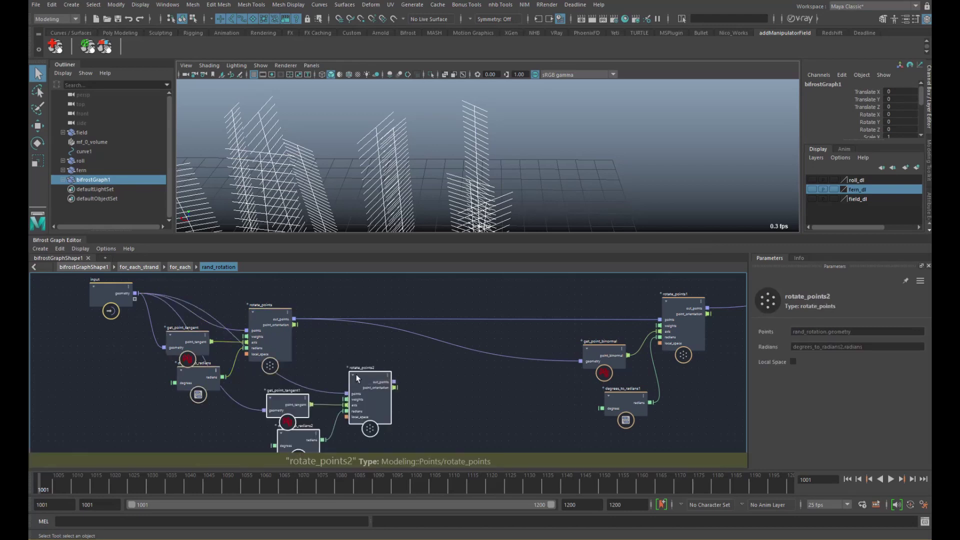
middle_click_drag(362, 380, 375, 367)
left_click_drag(381, 377, 384, 370)
Delete get_point_tangent1 and connect the original get_point_tangent's point_tangent to rotate_points2's axis
left_click_drag(310, 375, 275, 381)
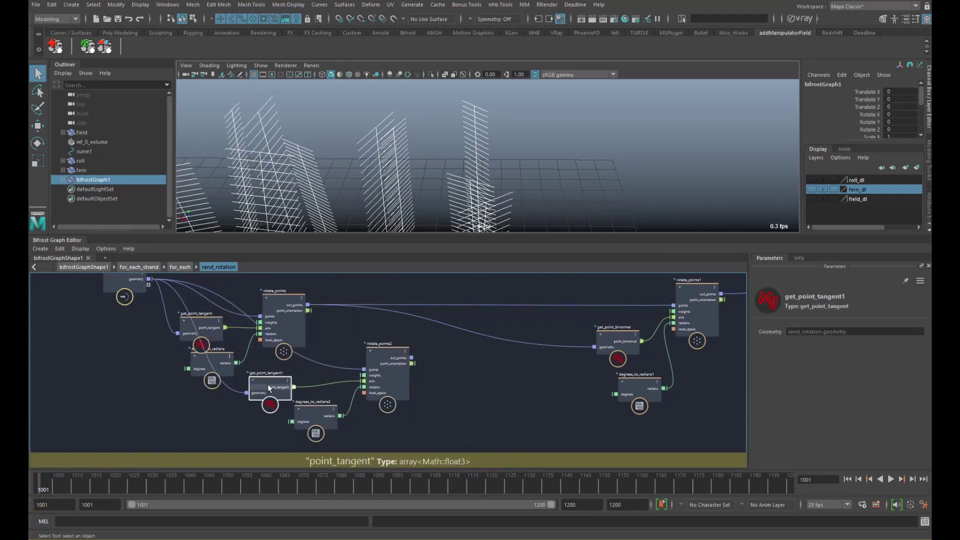
key("Delete")
left_click_drag(225, 328, 380, 349)
left_click(310, 418)
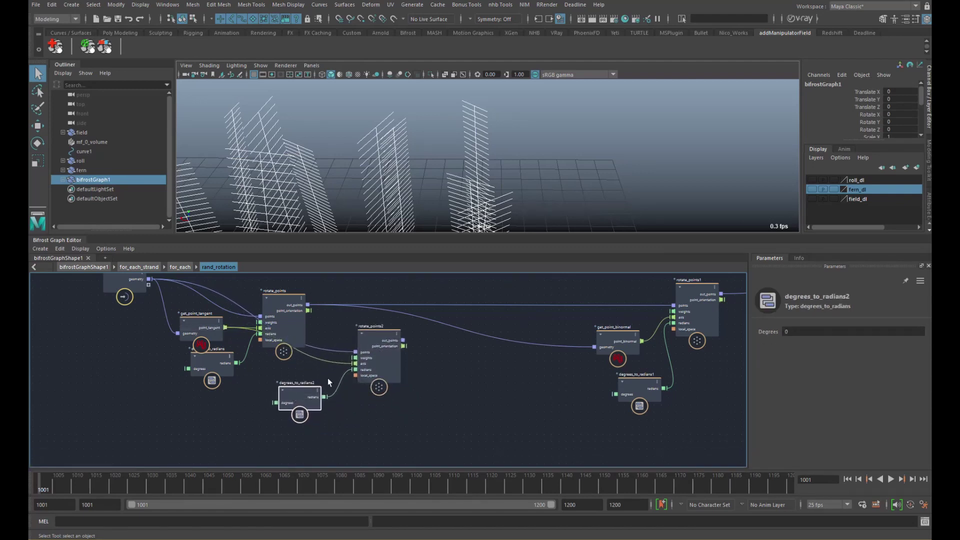
Feed rotate_points' out_points into rotate_points2's points, and rotate_points2's out_points into get_point_binormal's geometry and rotate_points1's points
scroll(310, 380, "up", 2)
middle_click_drag(374, 359, 369, 374)
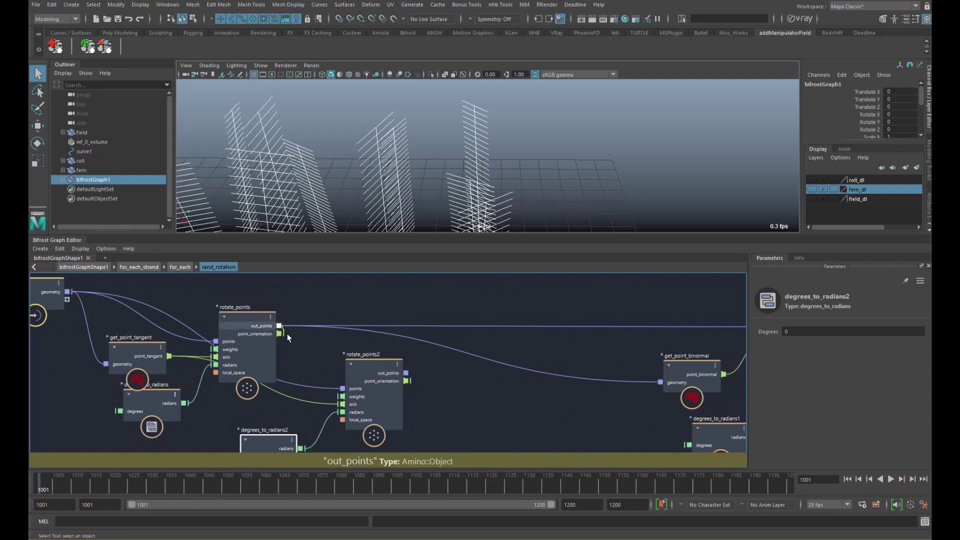
left_click_drag(279, 326, 342, 388)
middle_click_drag(435, 370, 412, 369)
left_click_drag(383, 372, 438, 370)
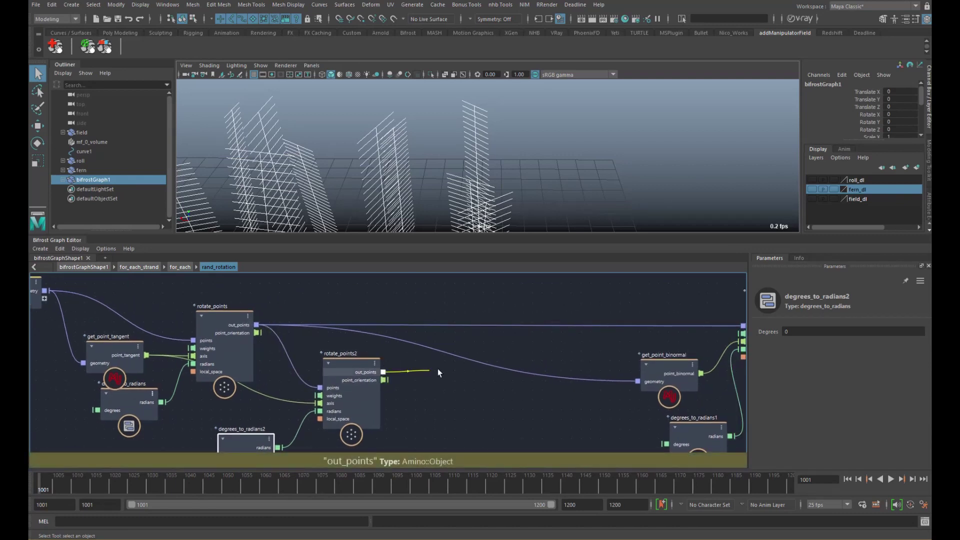
middle_click_drag(396, 361, 306, 359)
left_click_drag(632, 326, 652, 324)
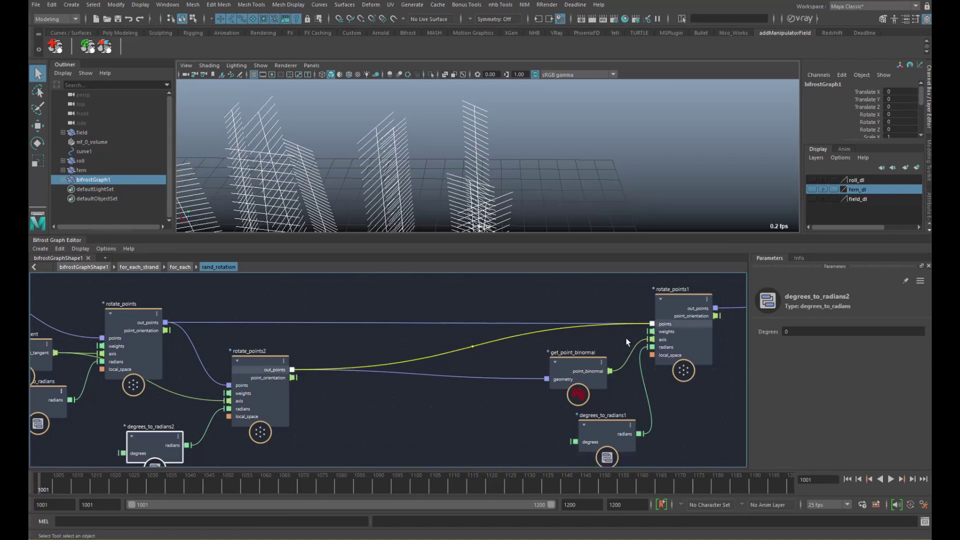
middle_click_drag(283, 361, 416, 351)
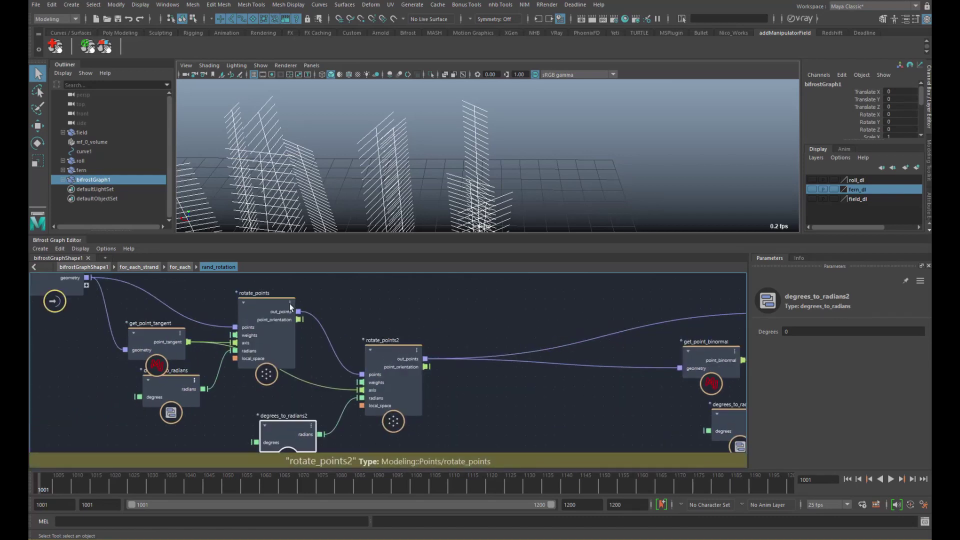
Rename rotate_points to tangent_rot and rotate_points2 to tangent_rand
left_click(264, 294)
double_click(264, 292)
type("tangent_rot")
key("Return")
double_click(388, 341)
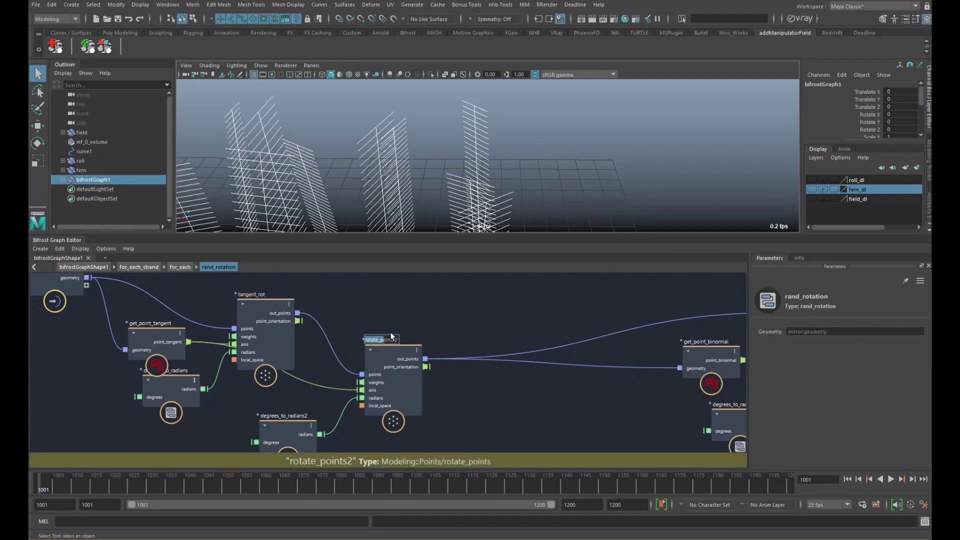
key("End")
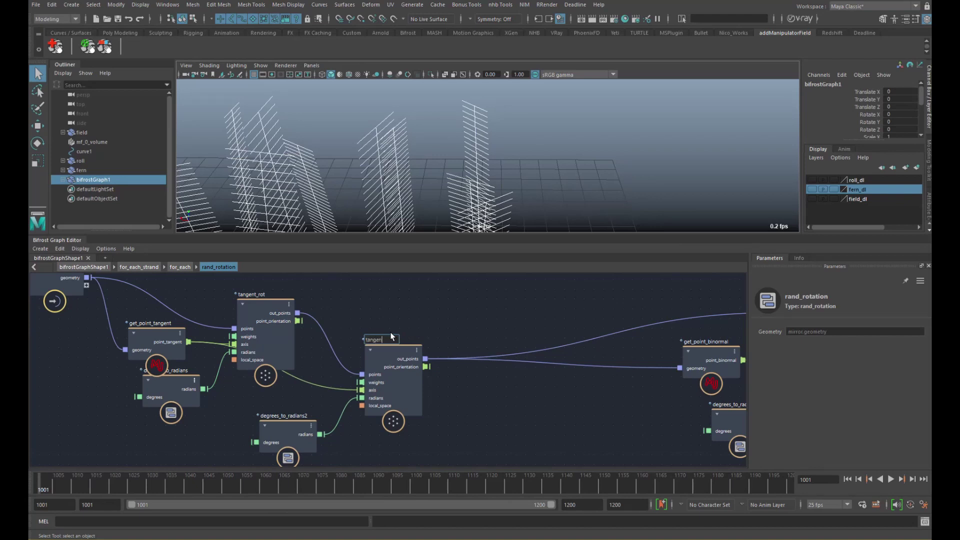
key("BackSpace")
key("Return")
Add a random_value_array node and place it above the tangent rotation nodes
middle_click_drag(352, 359, 471, 378, "alt")
middle_click_drag(383, 347, 412, 363, "alt")
left_click_drag(192, 312, 167, 316)
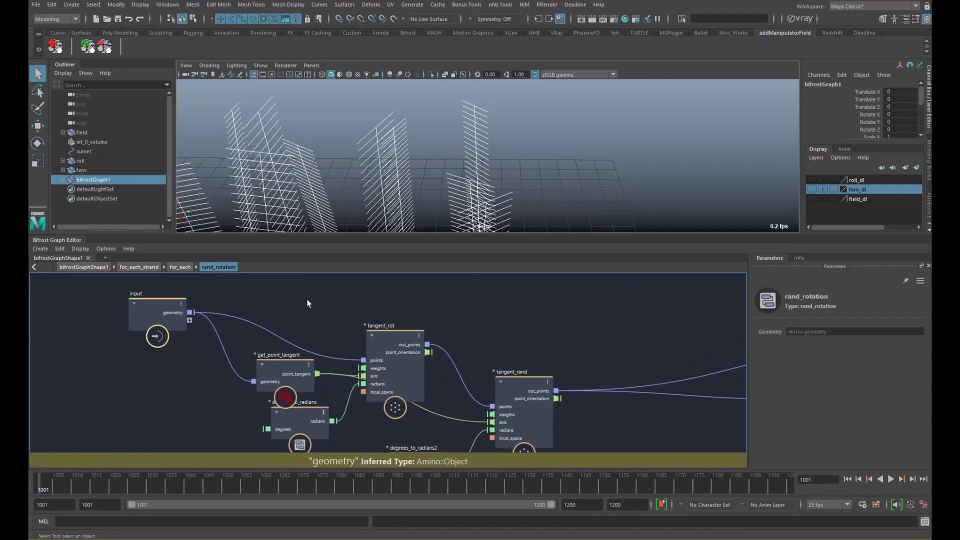
key("Tab")
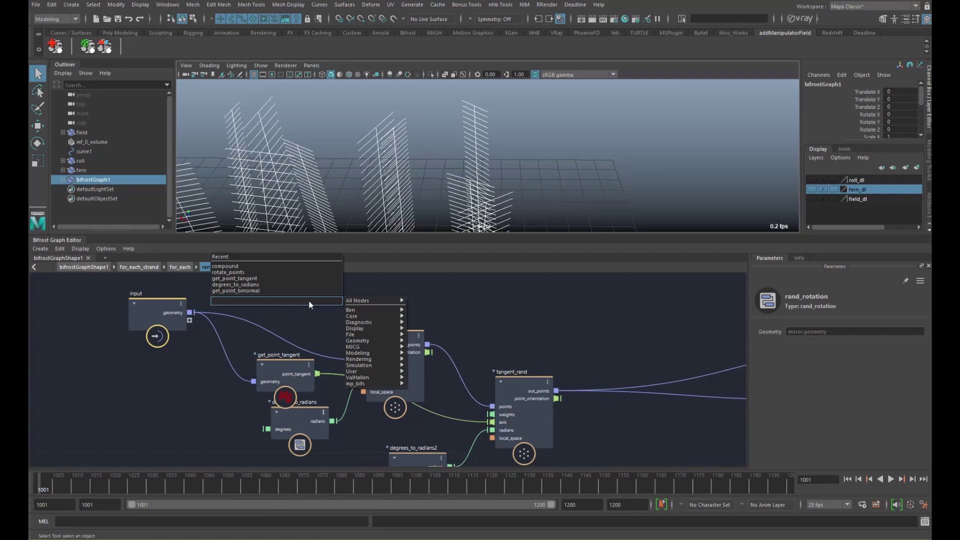
type("rando")
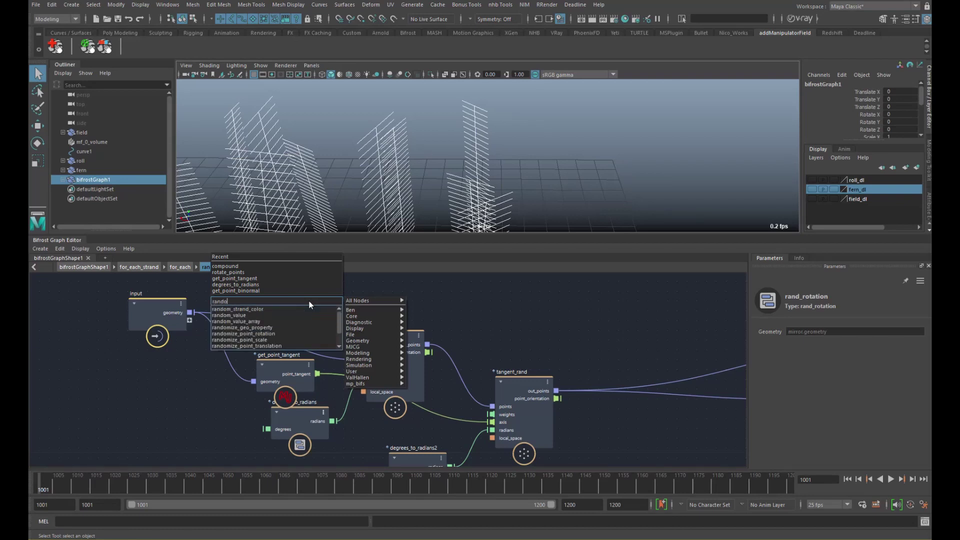
key("Down")
key("Down")
key("Down")
key("Return")
left_click_drag(305, 323, 456, 302)
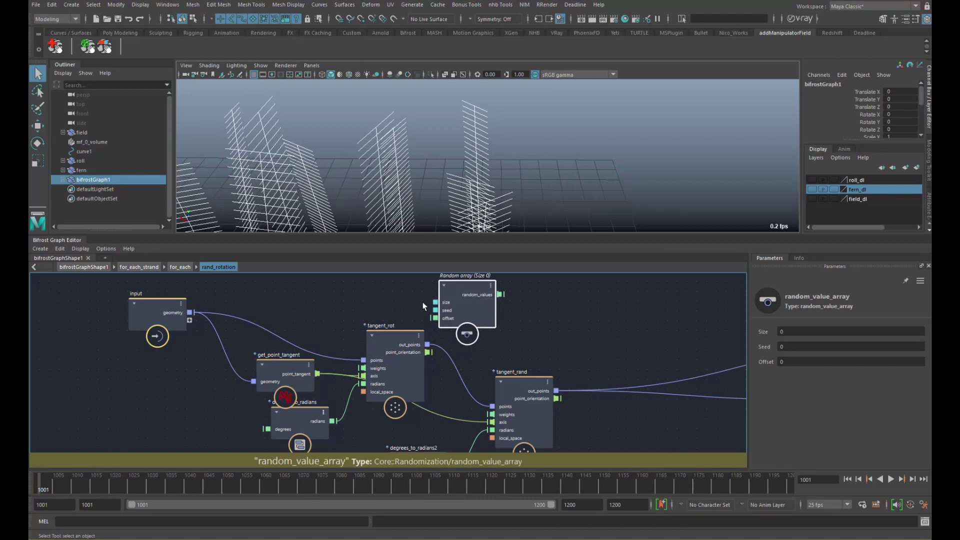
Add a get_point_count node taking the input geometry and driving the random array's size
left_click(320, 299)
key("Tab")
type("cp")
key("BackSpace")
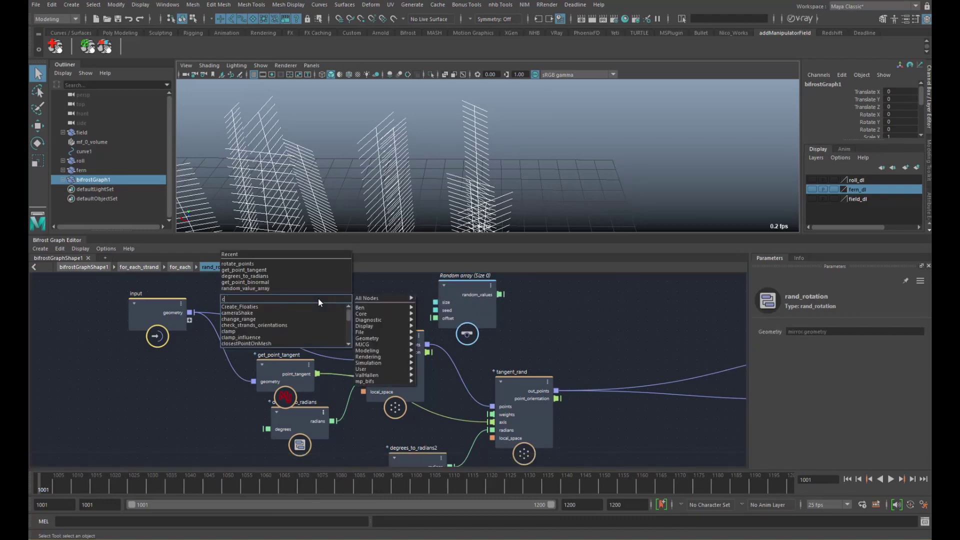
type("oun")
key("Down")
key("Down")
key("Down")
key("Down")
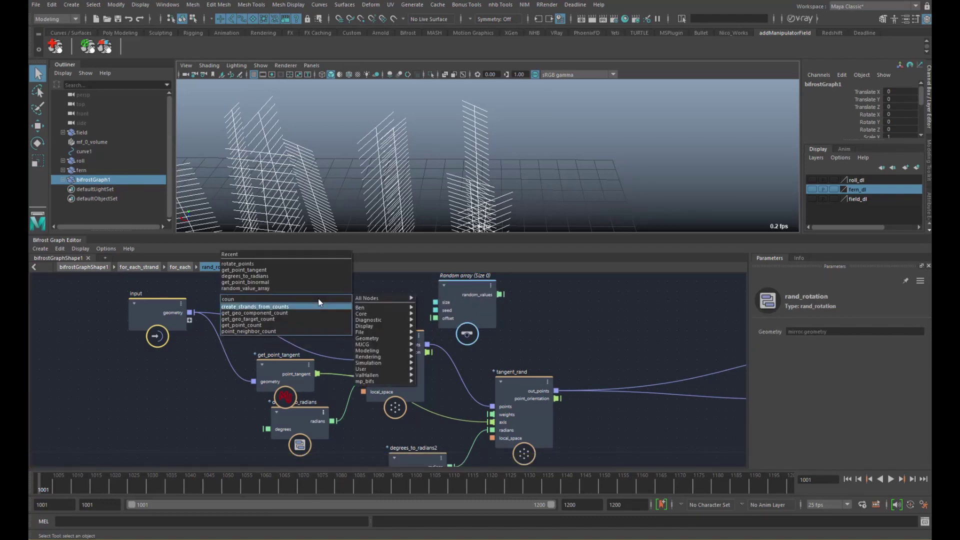
key("Return")
left_click_drag(197, 319, 287, 324)
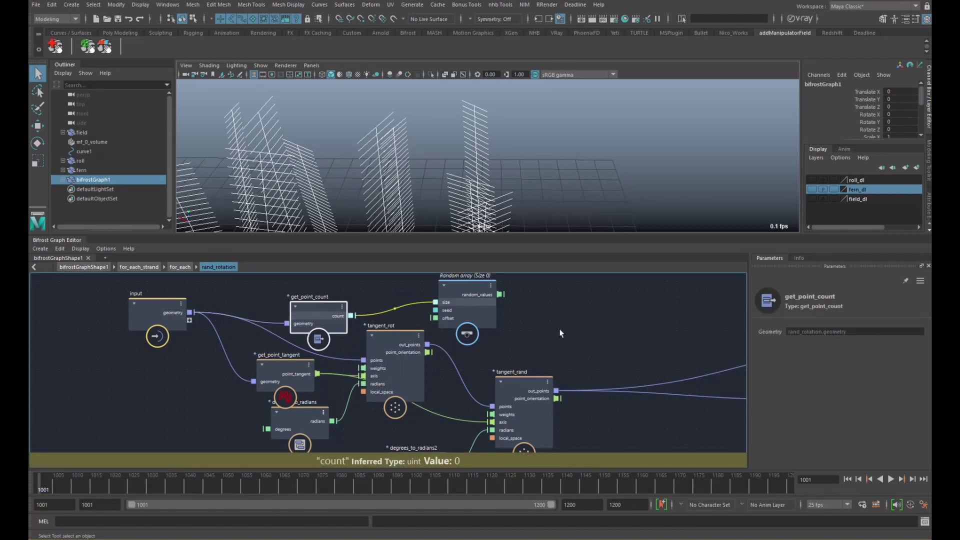
Connect the random array's random_values to tangent_rand's weights and reposition tangent_rand
middle_click_drag(559, 329, 524, 316, "alt")
left_click_drag(447, 301, 448, 308)
left_click_drag(440, 405, 519, 375)
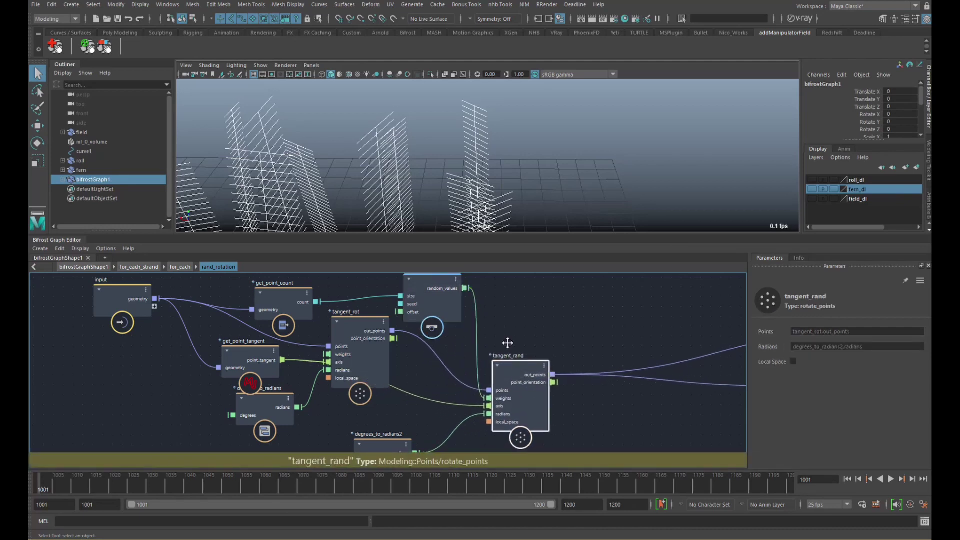
middle_click_drag(508, 343, 495, 321, "alt")
Test the random tangent rotation by raising degrees_to_radians2's Degrees to about 51.26
left_click(353, 430)
left_click_drag(767, 332, 928, 325)
left_click_drag(544, 185, 668, 206, "alt")
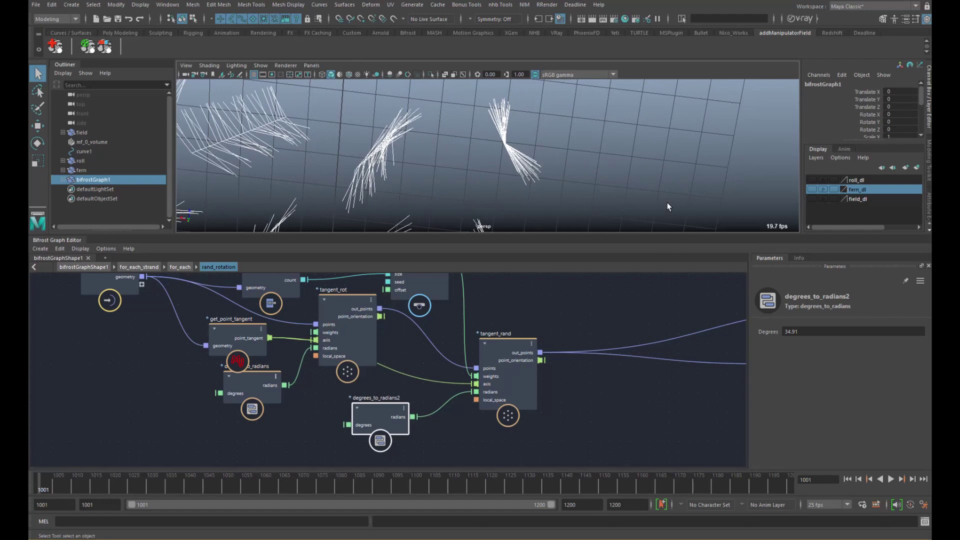
left_click_drag(768, 332, 806, 340)
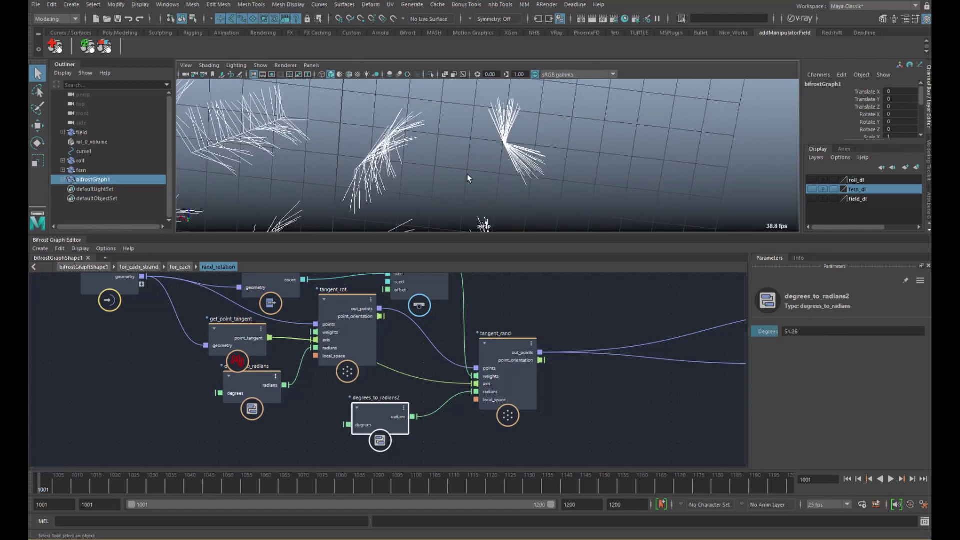
Set the random_value_array's Offset to -0.5
middle_click_drag(399, 297, 387, 330, "alt")
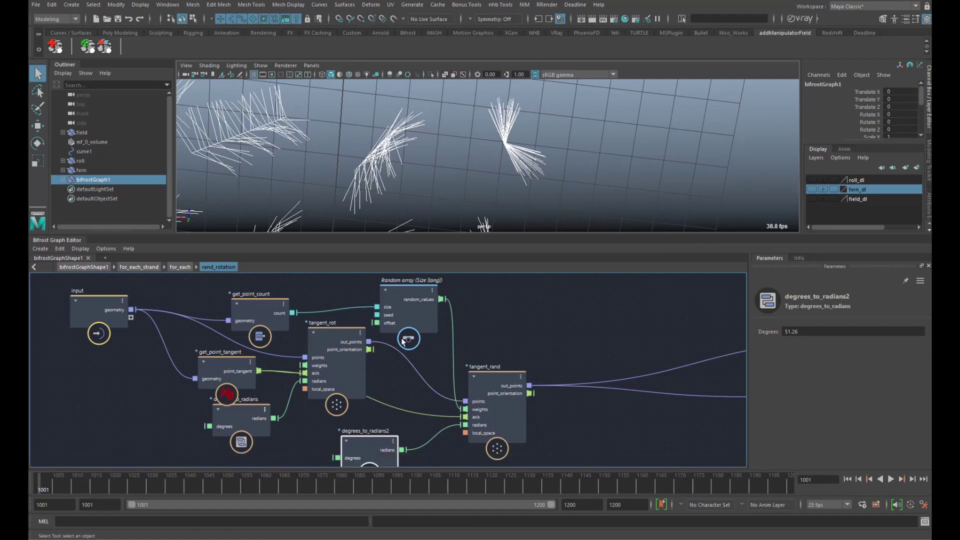
left_click(412, 326)
left_click_drag(412, 326, 409, 322)
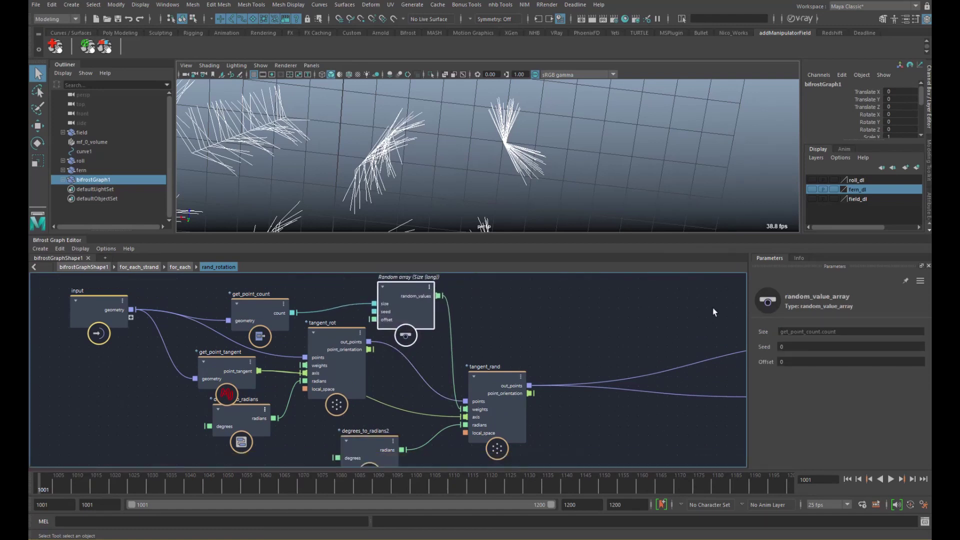
left_click_drag(772, 362, 803, 366)
type("0.5")
key("Return")
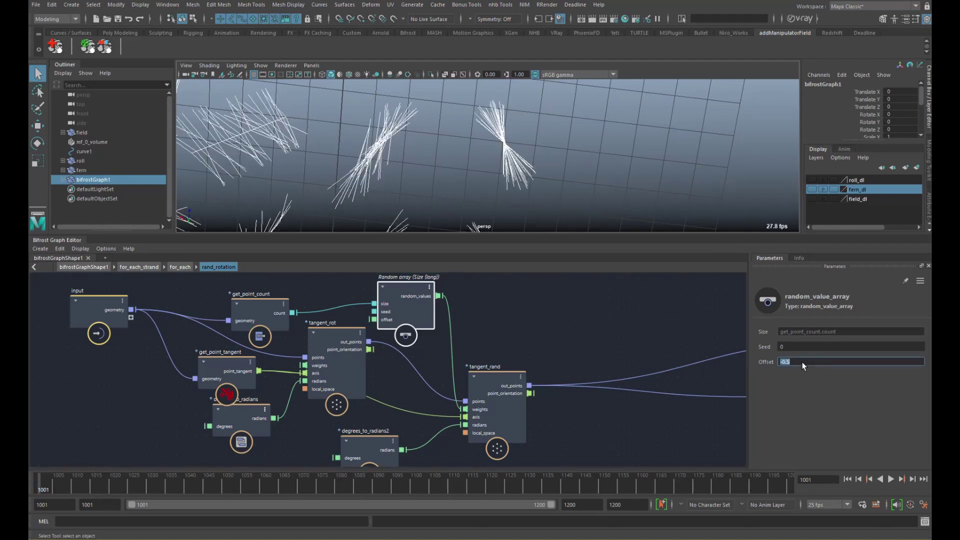
Vary degrees_to_radians2's Degrees to test the offset random rotation and set it to 0
left_click(493, 404)
double_click(372, 431)
left_click(375, 443)
left_click_drag(767, 331, 649, 331)
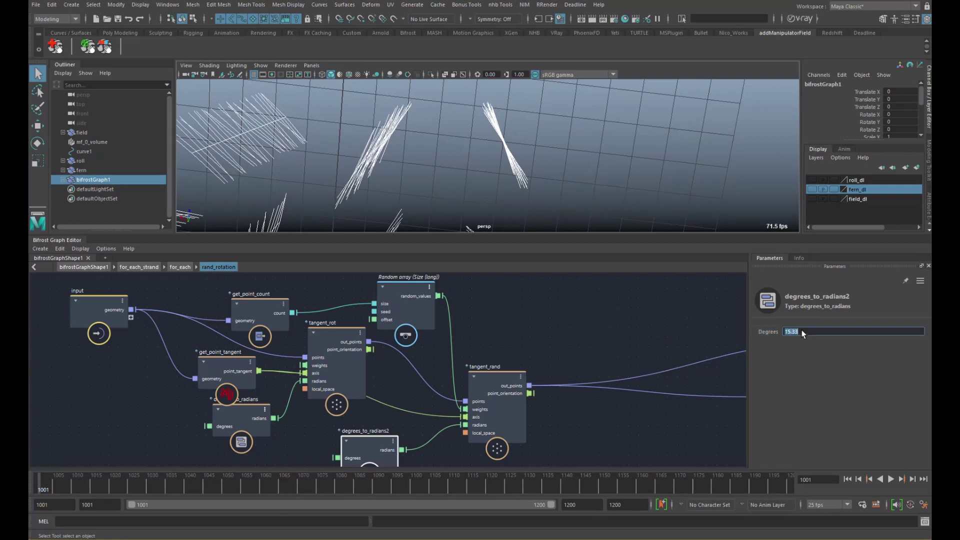
type("0")
key("Return")
scroll(401, 296, "down", 5)
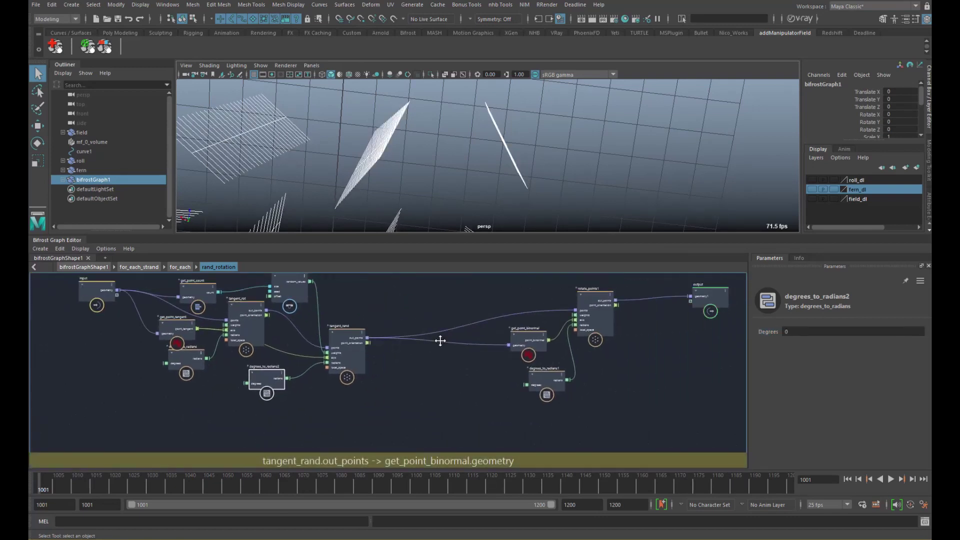
Shift the get_point_binormal, degrees_to_radians1 and rotate_points1 nodes closer to tangent_rand, and rename rotate_points1 as binormal_rot
middle_click_drag(446, 337, 385, 364)
left_click_drag(452, 300, 545, 409)
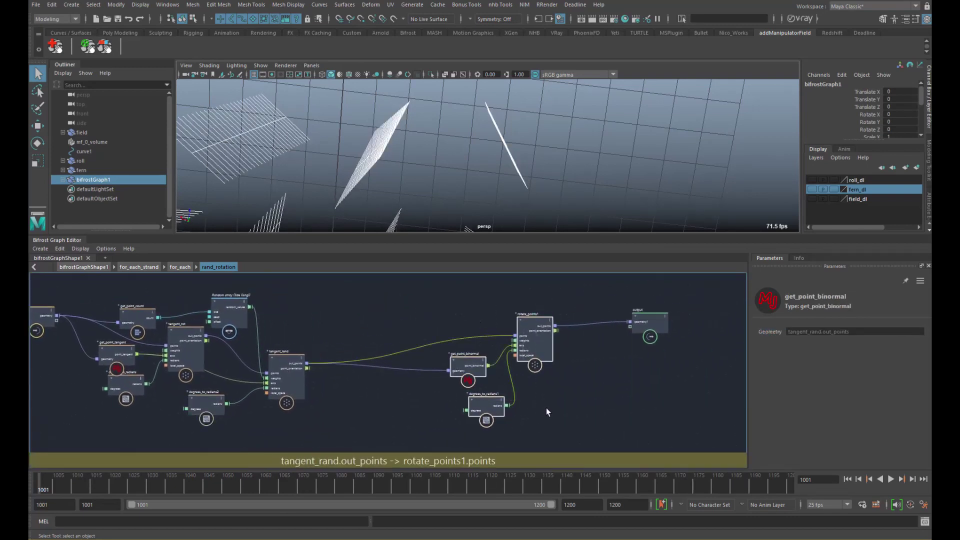
left_click_drag(535, 357, 511, 355)
left_click(543, 372)
double_click(504, 315)
type("binormal_rot")
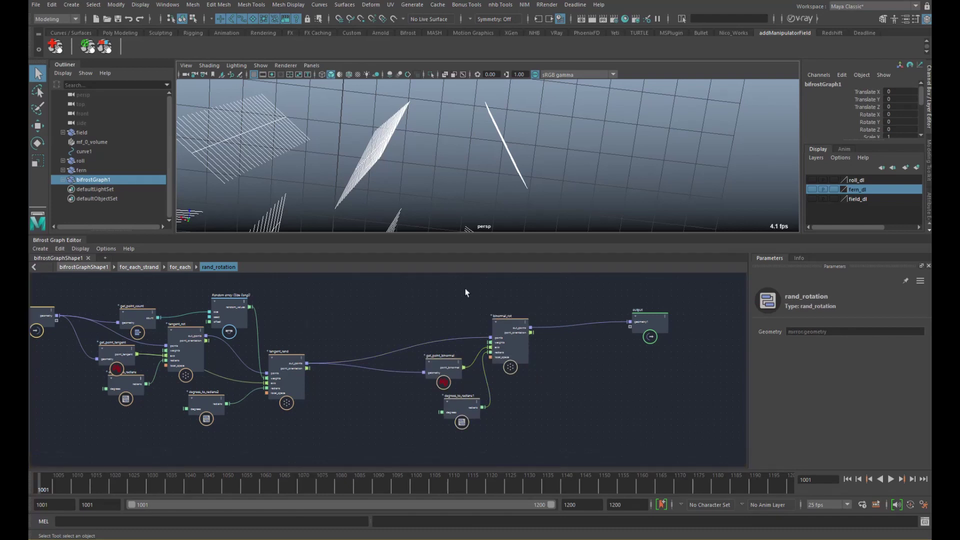
Duplicate the binormal_rot, get_point_binormal and degrees_to_radians1 nodes with their connections, and move the output node farther out to make room
middle_click_drag(465, 288, 421, 279)
left_click_drag(376, 298, 487, 401)
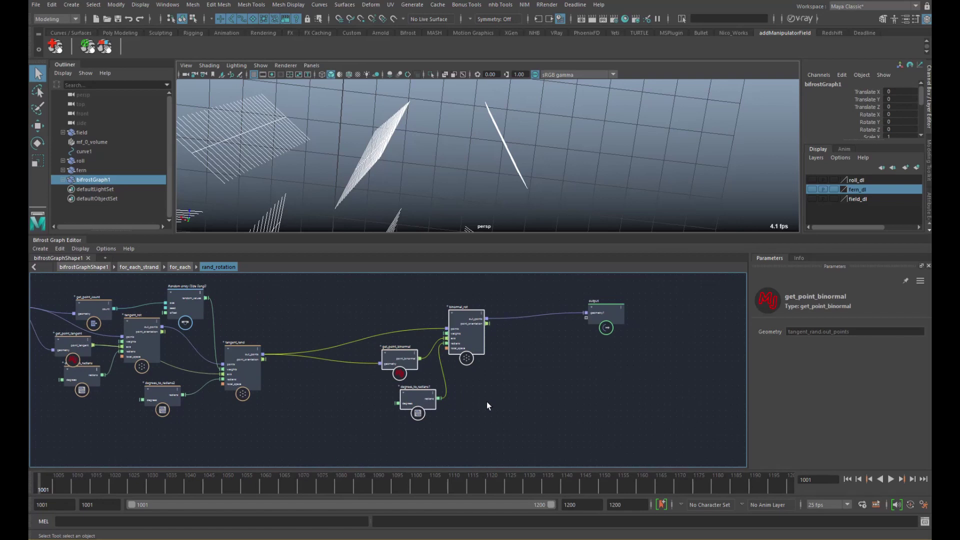
left_click(525, 378)
key("ctrl+v")
middle_click_drag(518, 373, 484, 371)
left_click_drag(575, 324, 629, 310)
left_click(574, 350)
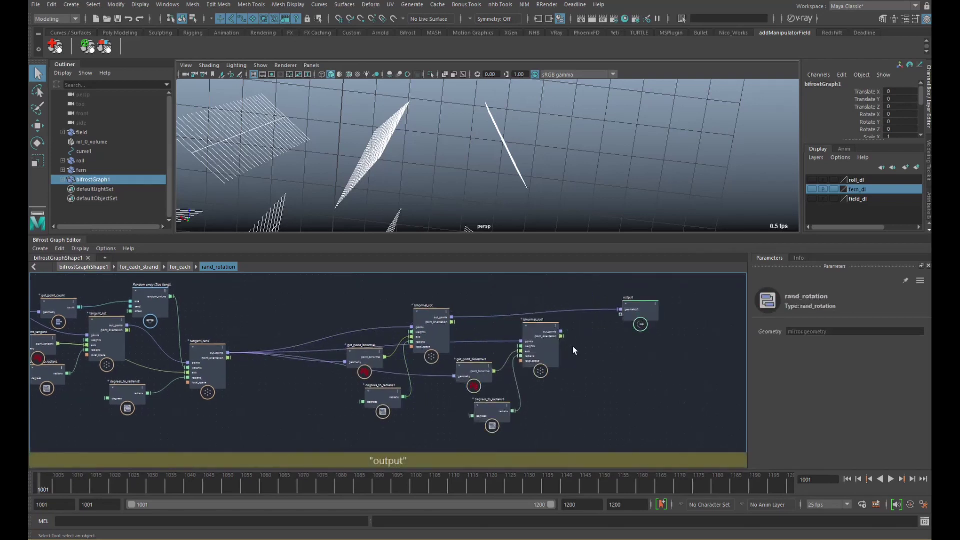
Delete the duplicated get_point_binormal node and connect the original's point_binormal to binormal_rot1's axis
left_click(481, 380)
key("Delete")
left_click_drag(385, 357, 521, 351)
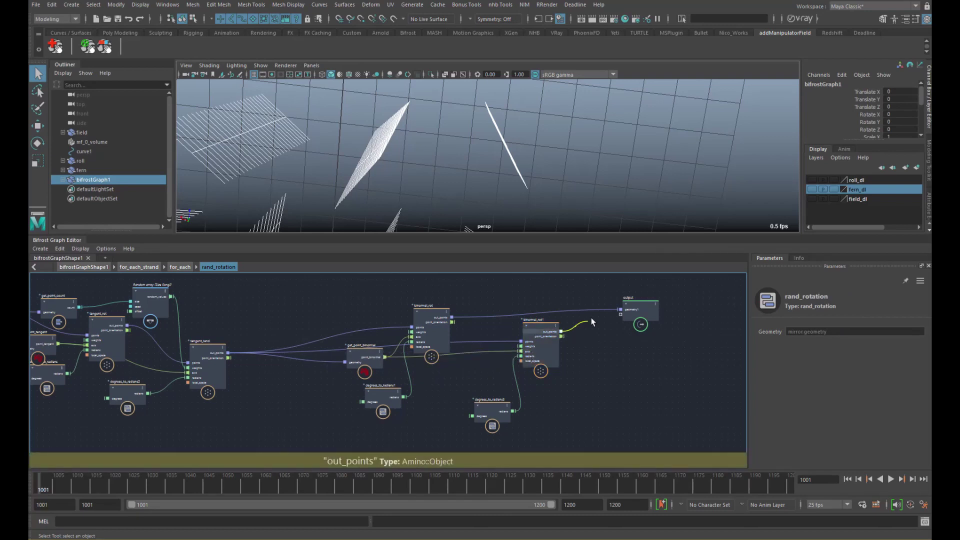
Chain the binormal rotations by feeding binormal_rot's out_points into binormal_rot1's points and binormal_rot1's out_points into the output geometry
left_click_drag(591, 322, 620, 310)
left_click_drag(451, 317, 521, 342)
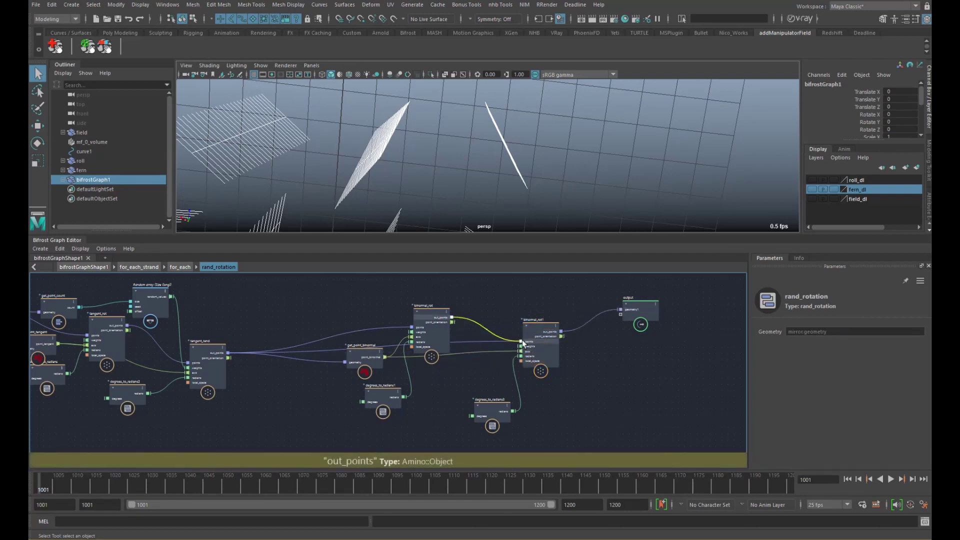
scroll(499, 325, "up", 2)
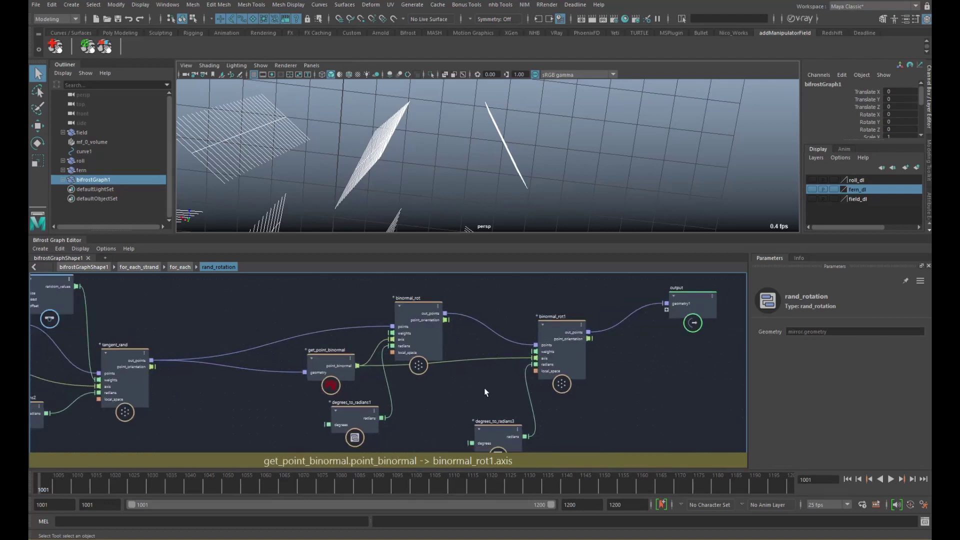
left_click(502, 372)
Duplicate the random array node with its size connection and move the copy toward binormal_rot1
middle_click_drag(508, 360, 638, 384, "alt")
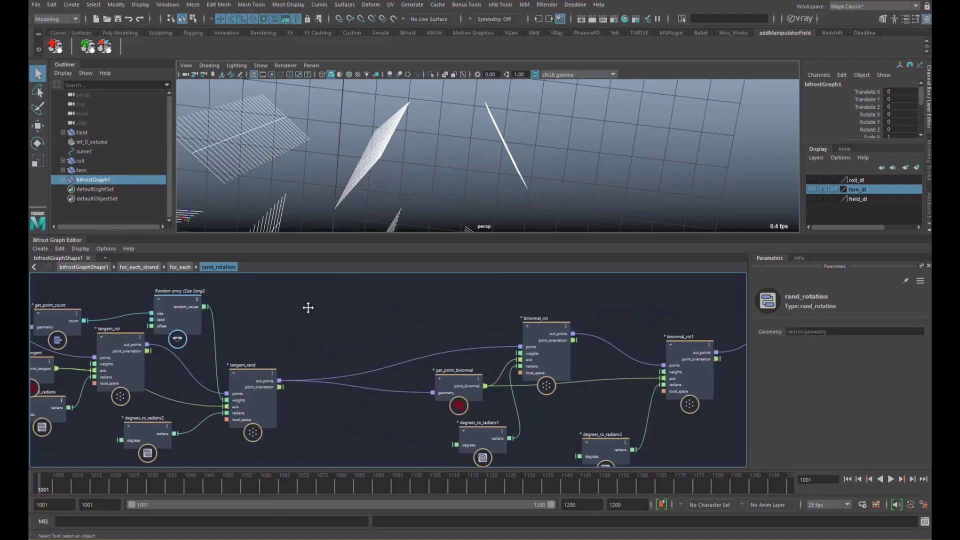
middle_click_drag(307, 308, 416, 318, "alt")
left_click(292, 316)
key("ctrl+c")
left_click(502, 291)
key("ctrl+shift+v")
left_click_drag(493, 325, 640, 314)
middle_click_drag(693, 322, 425, 321, "alt")
Connect the duplicated random array's random_values to binormal_rot1's weights and set its Seed to 6
left_click_drag(403, 298, 473, 304)
middle_click_drag(497, 318, 479, 311)
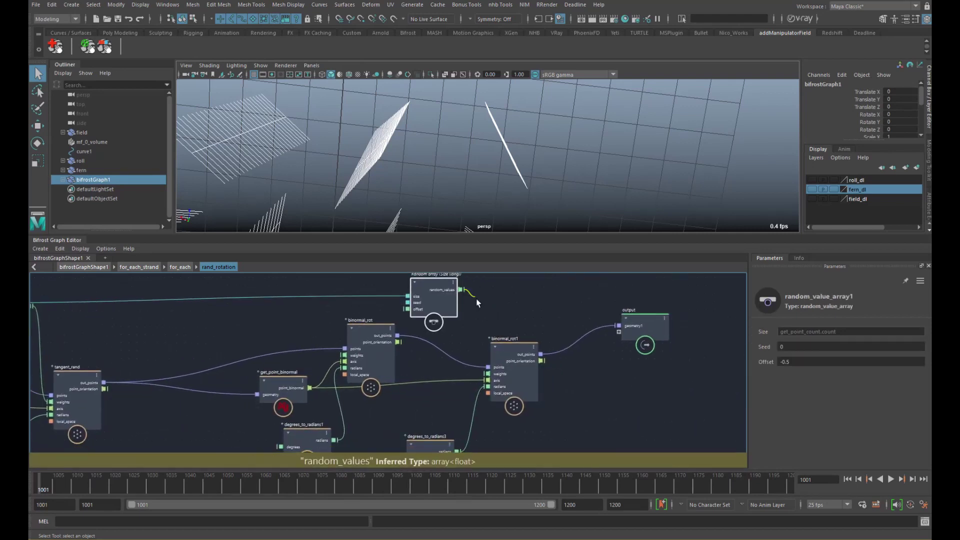
left_click_drag(462, 290, 488, 373)
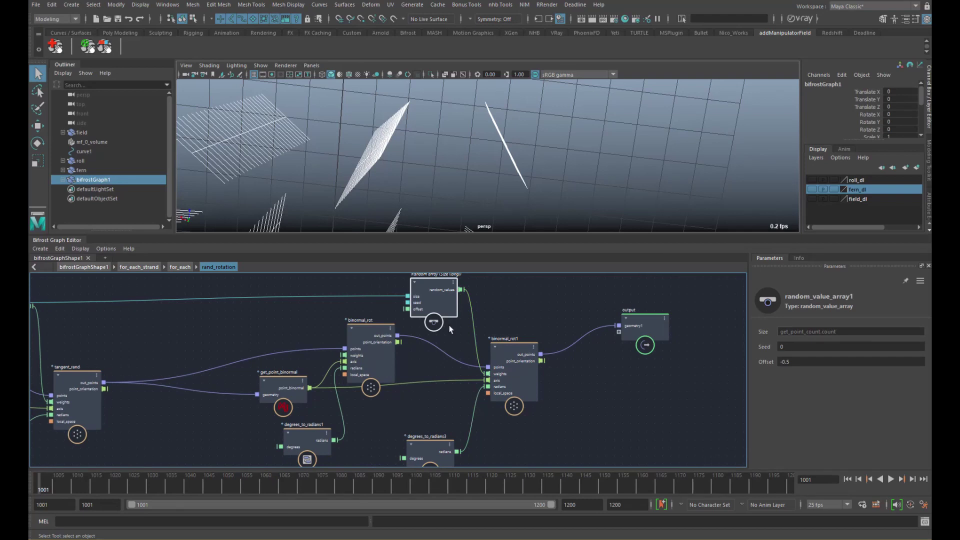
left_click_drag(775, 347, 911, 344)
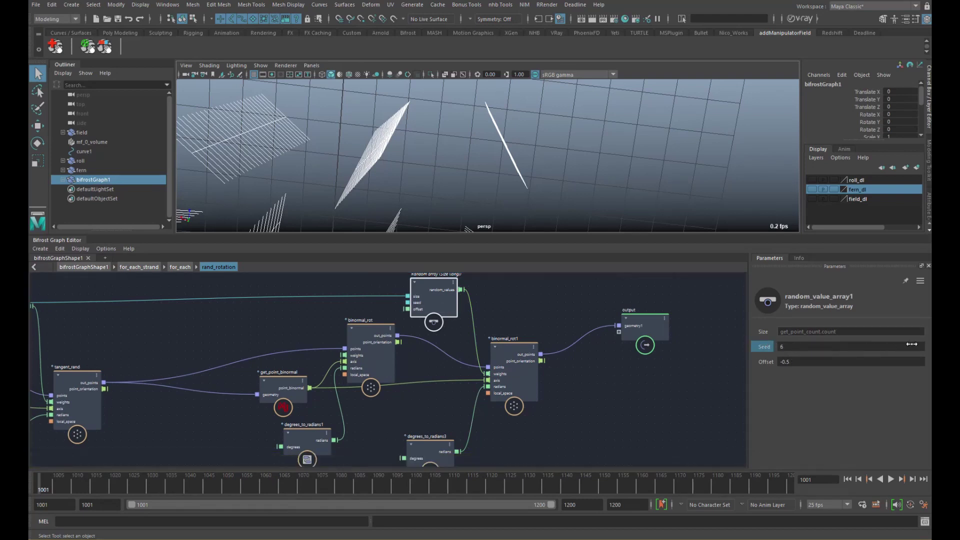
Vary degrees_to_radians3's Degrees to test the random binormal rotation on the ferns and set it back to 0
left_click(540, 397)
middle_click_drag(554, 391, 558, 343)
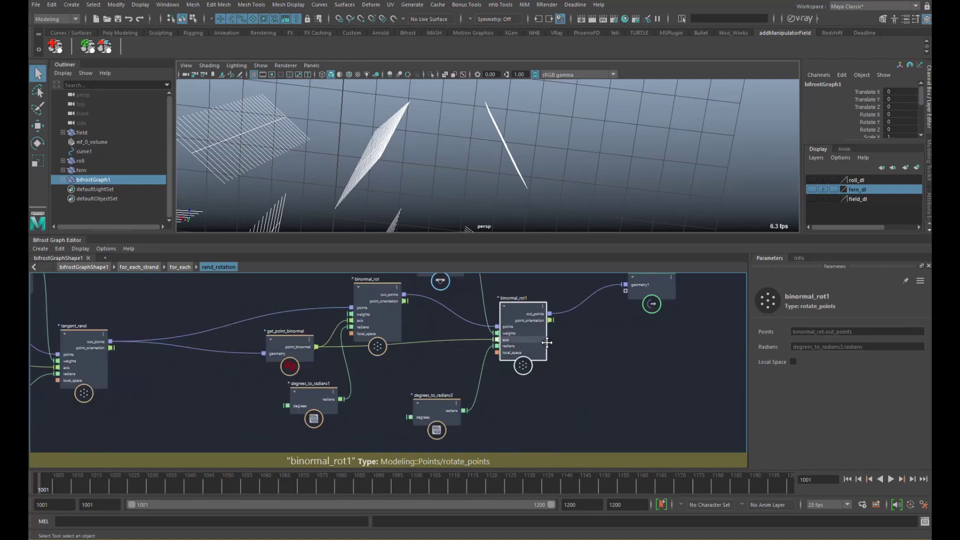
left_click(429, 412)
left_click_drag(590, 190, 675, 235, "alt")
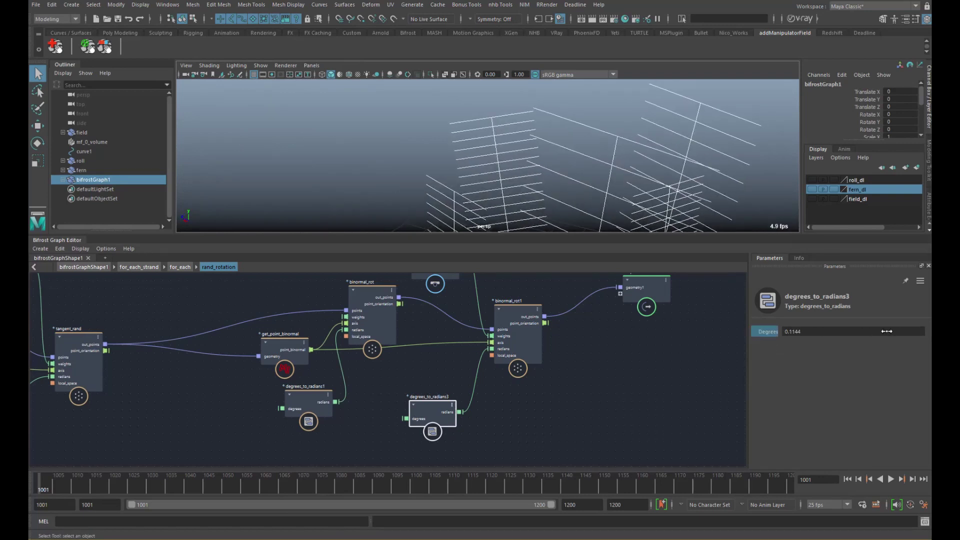
left_click_drag(767, 331, 832, 343)
double_click(842, 331)
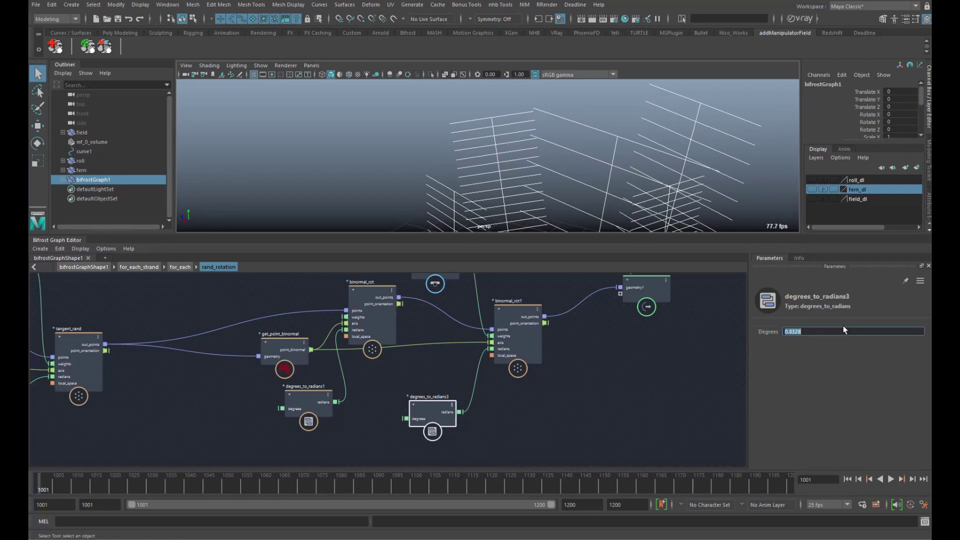
type("0")
Add a second input node inside rand_rotation and place it beside the first tangent degrees_to_radians node
middle_click_drag(408, 387, 511, 421, "alt")
scroll(411, 389, "down", 1)
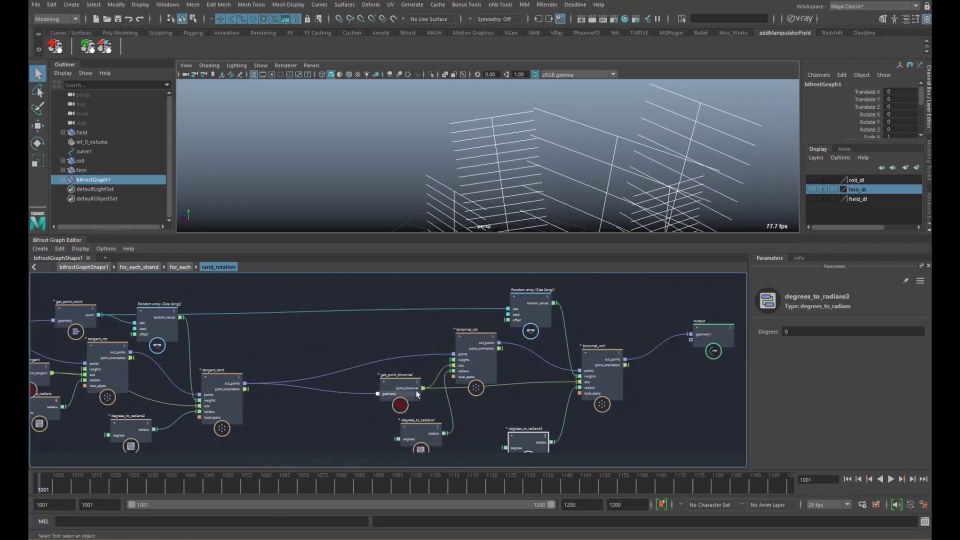
middle_click_drag(408, 365, 502, 374, "alt")
middle_click_drag(257, 378, 456, 345, "alt")
middle_click_drag(358, 395, 369, 380, "alt")
left_click(341, 413)
key("Tab")
type("in")
key("Down")
key("Down")
key("Down")
key("Down")
key("Down")
key("Down")
key("Return")
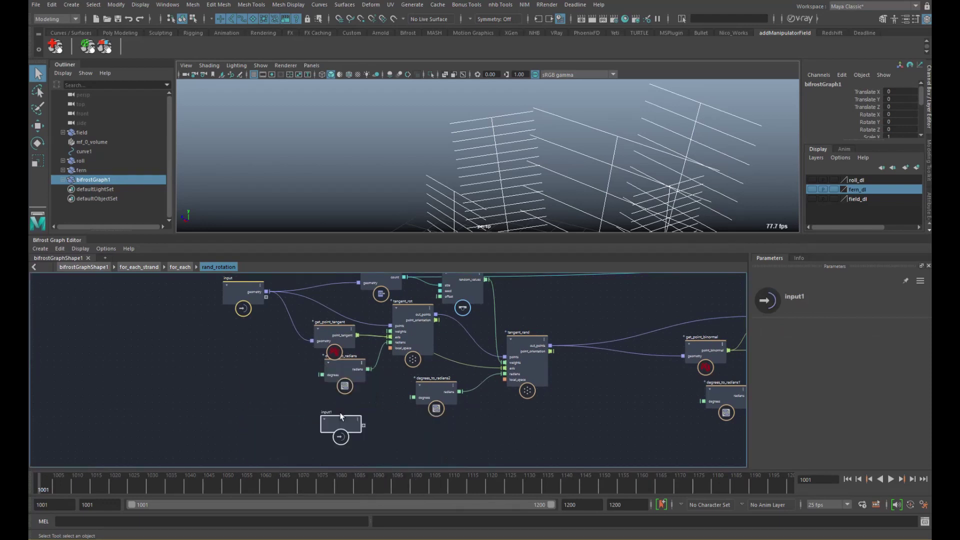
left_click_drag(340, 421, 272, 384)
Expose the first degrees_to_radians node's degrees on input1 and rename the port tangent_rotation
right_click_drag(277, 381, 353, 388, "alt")
left_click_drag(277, 385, 269, 374)
right_click(281, 377)
left_click(302, 379)
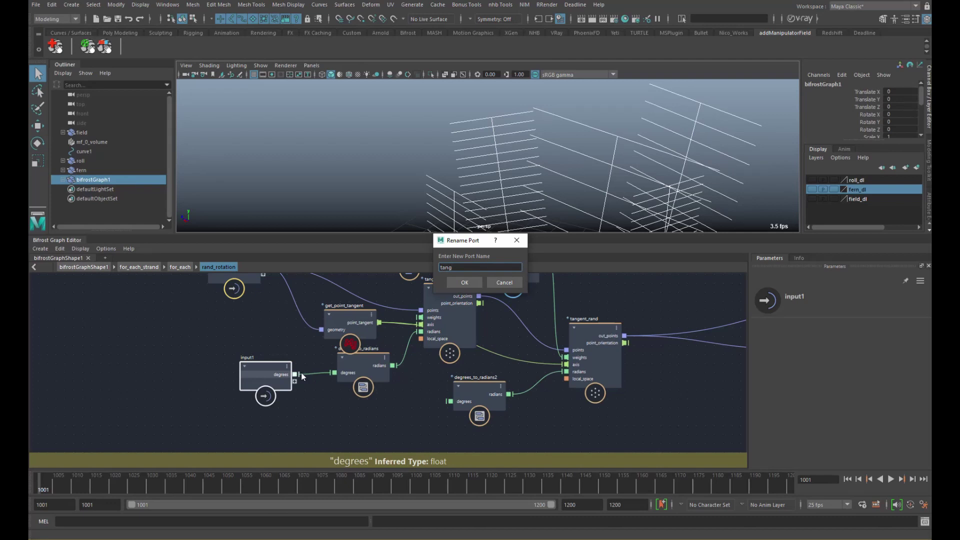
type("tang_rot")
key("Return")
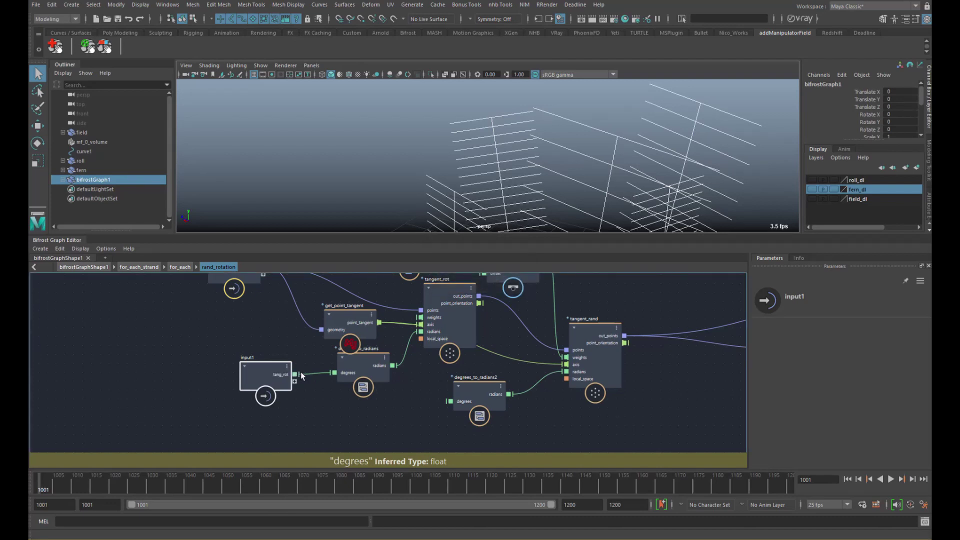
right_click(283, 380)
left_click(301, 381)
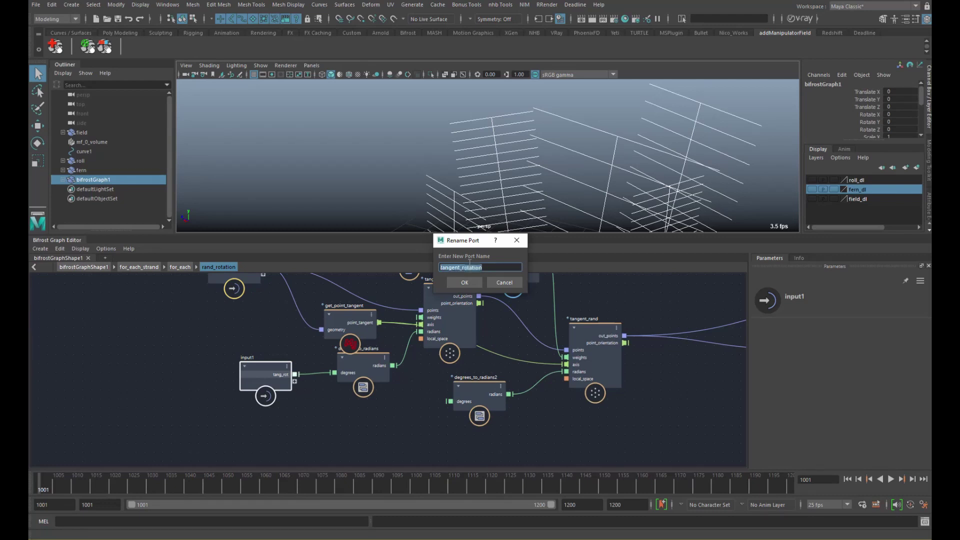
key("Return")
Expose degrees_to_radians2's degrees on input1 and rename the new port tangent_random
left_click_drag(307, 393, 280, 382)
right_click(278, 382)
left_click(292, 388)
key("BackSpace")
key("BackSpace")
key("BackSpace")
key("BackSpace")
key("BackSpace")
key("BackSpace")
key("BackSpace")
key("BackSpace")
type("random")
key("Return")
Add another input node near degrees_to_radians1 and connect that node's degrees to it
middle_click_drag(428, 375, 376, 377, "alt")
middle_click_drag(516, 354, 289, 360, "alt")
middle_click_drag(456, 371, 364, 360)
left_click(366, 400)
key("Tab")
type("input")
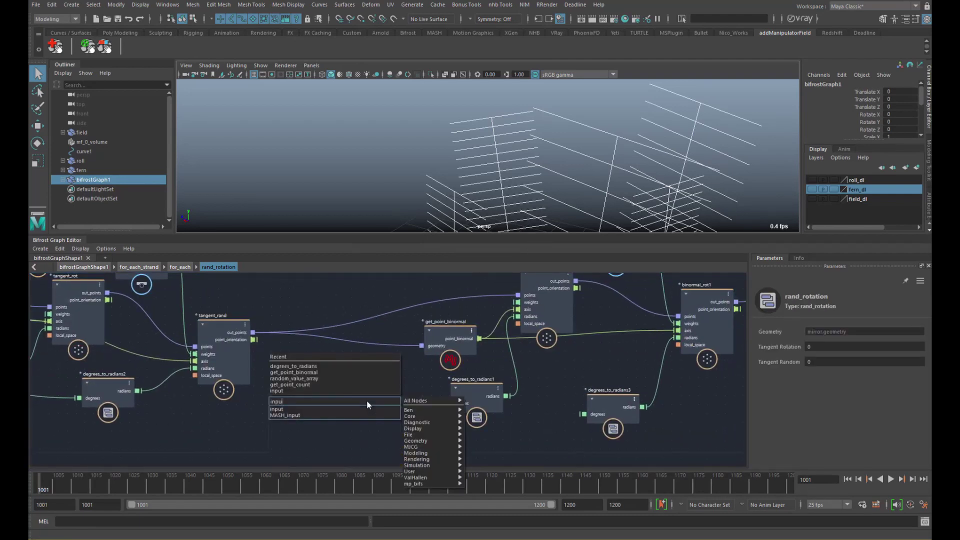
key("Return")
left_click_drag(447, 403, 396, 416)
Rename input2's degrees port as binormal_rotation
right_click(395, 416)
left_click(403, 423)
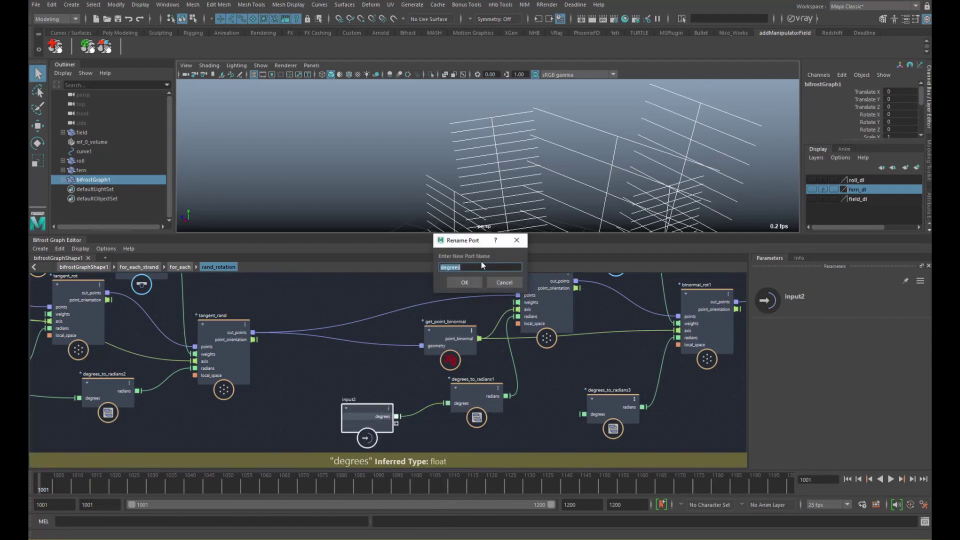
key("shift+Home")
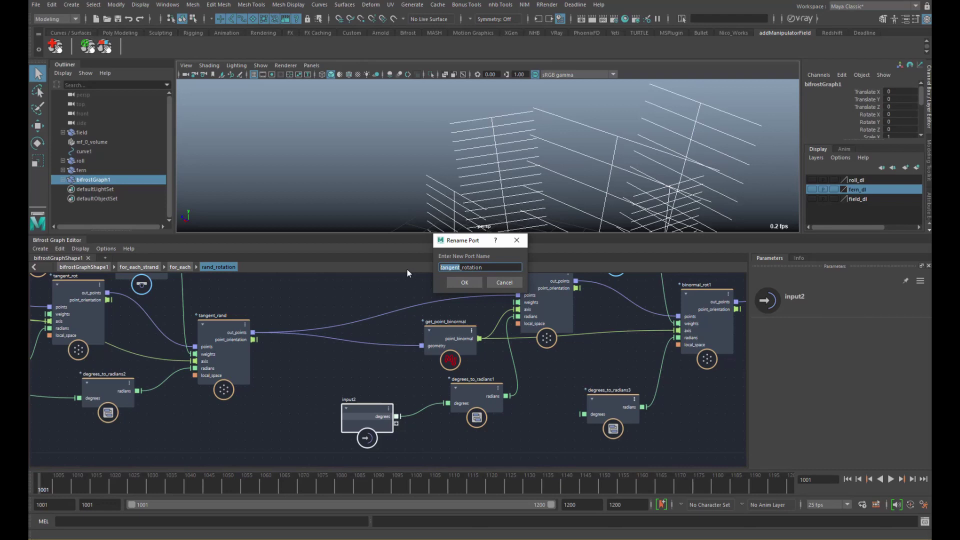
type("binormal")
key("ctrl+a")
left_click(465, 283)
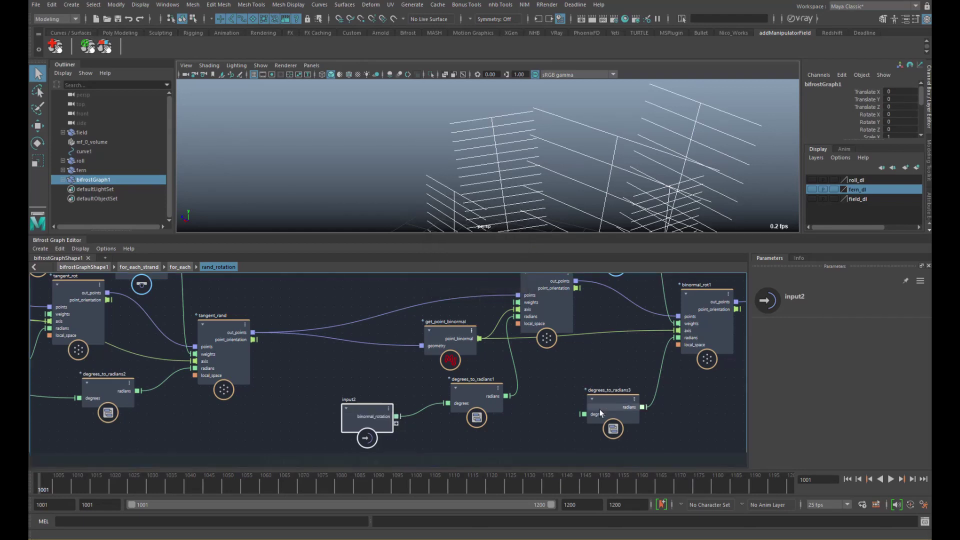
Expose degrees_to_radians3's degrees on input2 and rename the new port binormal_random
left_click_drag(584, 414, 396, 424)
right_click(383, 423)
left_click(400, 429)
key("ctrl+v")
key("shift+Left")
key("shift+Left")
key("shift+Left")
key("shift+Left")
key("shift+Left")
key("shift+Left")
key("shift+Left")
key("shift+Left")
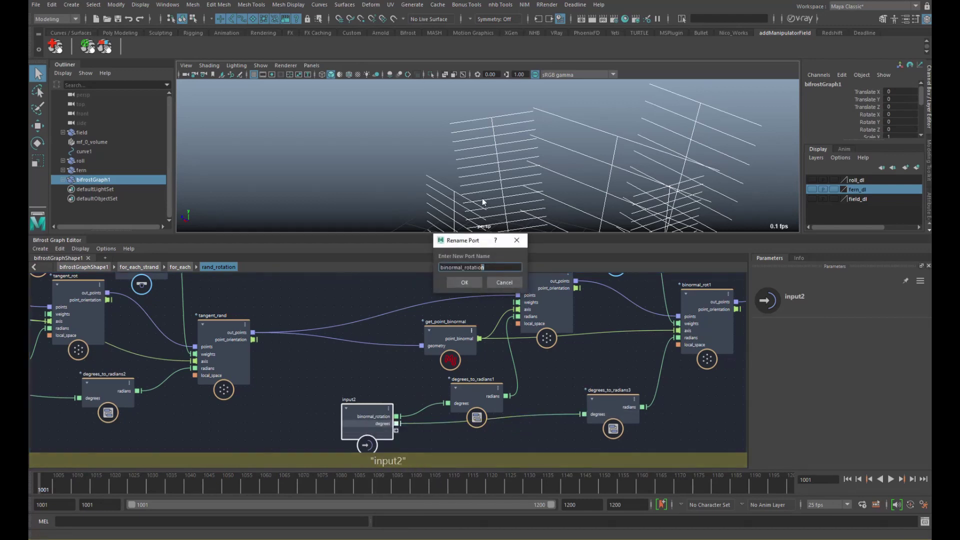
type("andom")
key("Return")
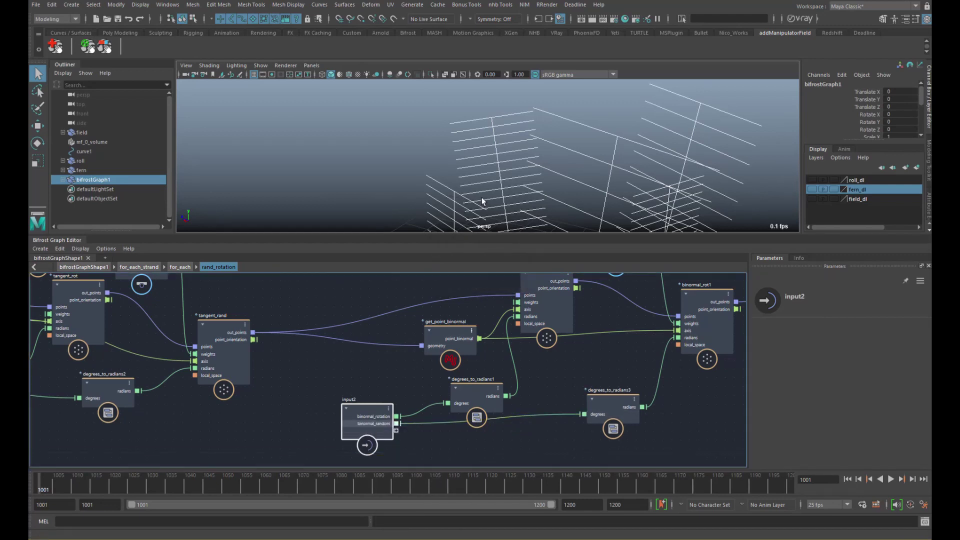
Go back up to the for_each level and add an input node below the mirror node
left_click(179, 266)
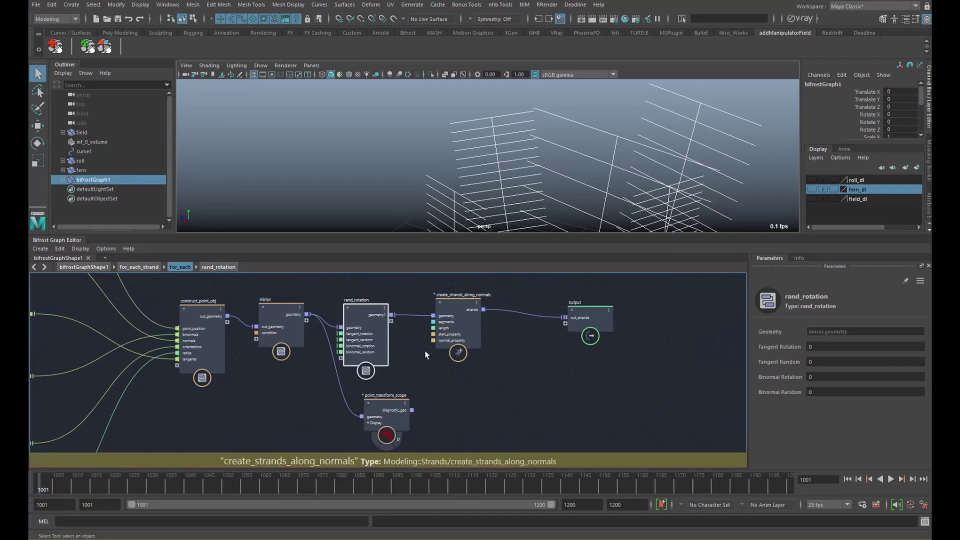
middle_click_drag(311, 370, 362, 370)
key("Tab")
type("in")
key("Down")
key("Down")
key("Down")
key("Down")
key("Down")
key("Down")
key("Down")
key("Return")
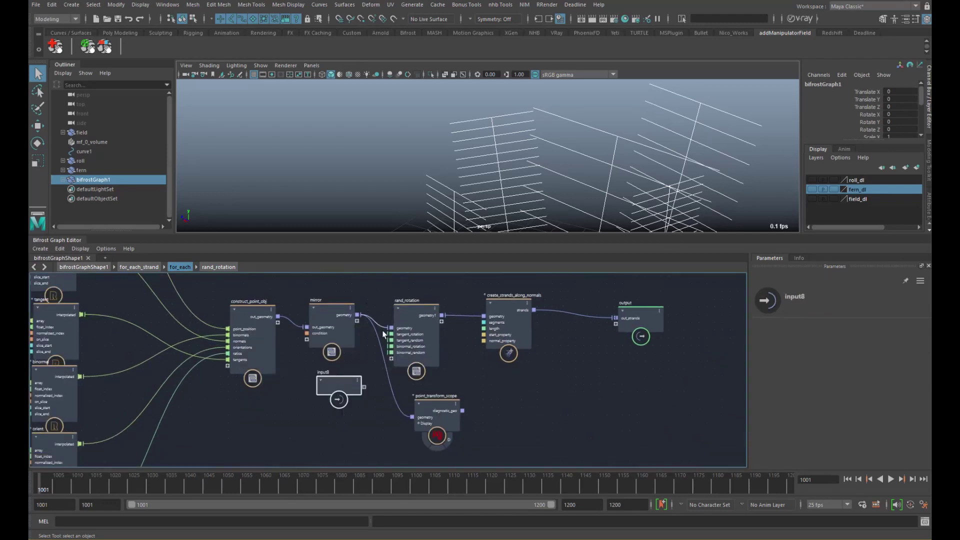
Connect rand_rotation's tangent_rotation, tangent_random, binormal_rotation and binormal_random ports to the new input node
mouse_move(391, 334)
left_mouse_down()
mouse_move(370, 376)
mouse_move(391, 340)
left_mouse_up()
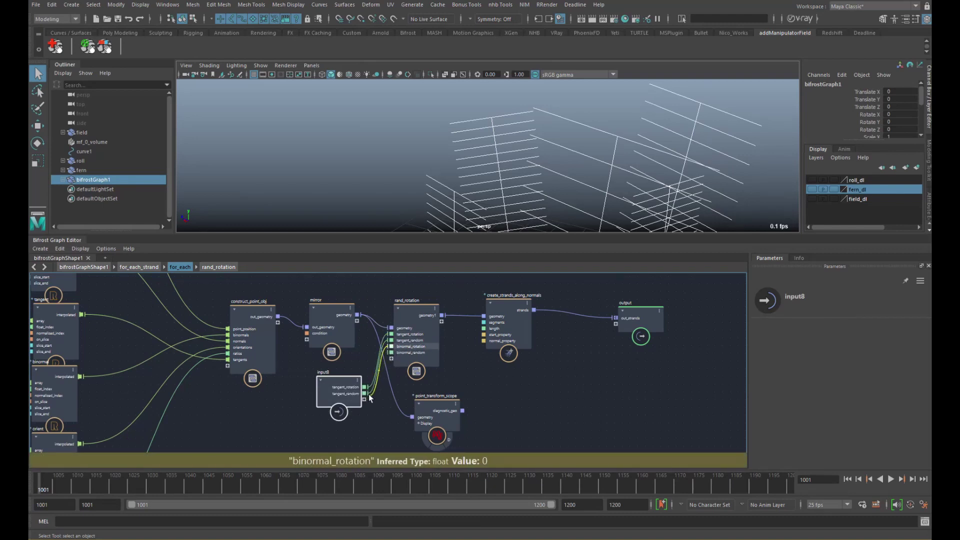
left_click_drag(365, 398, 391, 346)
left_click_drag(363, 404, 364, 405)
In for_each_strand, expose for_each's tangent and binormal rotation and random ports on the input3 node
left_click(149, 268)
middle_click_drag(381, 388, 488, 323)
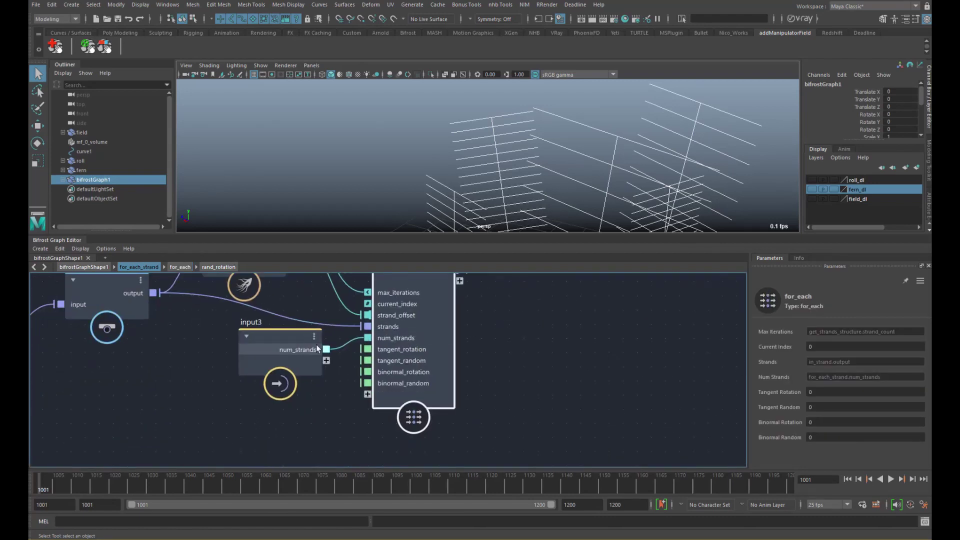
mouse_move(276, 351)
left_mouse_down()
mouse_move(241, 339)
mouse_move(370, 347)
mouse_move(292, 359)
left_mouse_up()
left_click_drag(367, 372, 289, 371)
left_click_drag(366, 383, 292, 383)
middle_click_drag(399, 338, 389, 379)
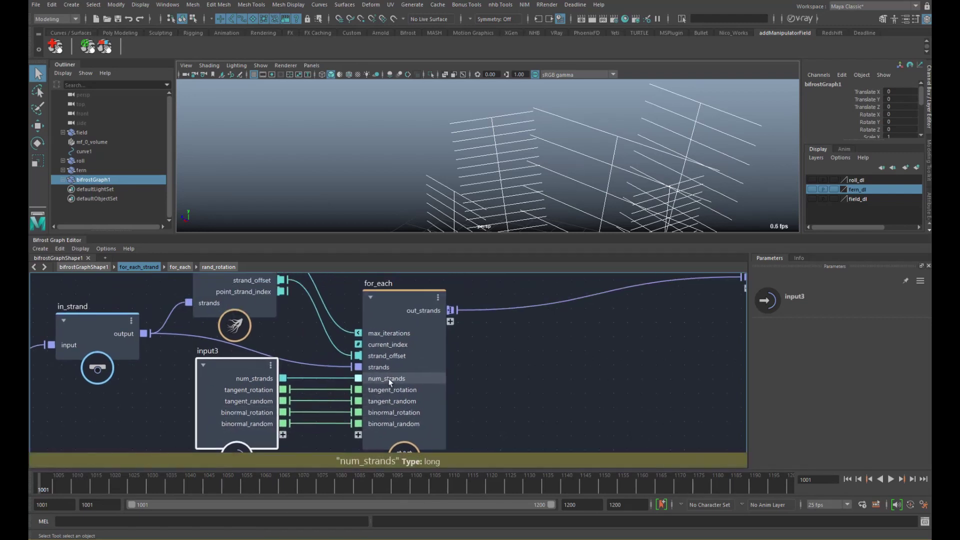
Open the for_each compound and move create_strands_along_normals and the output node farther away from rand_rotation
double_click(396, 326)
middle_click_drag(375, 336, 416, 351)
scroll(383, 361, "down", 3)
middle_click_drag(486, 369, 175, 211)
middle_click_drag(382, 328, 292, 281)
middle_click_drag(409, 333, 248, 363)
left_click_drag(372, 294, 556, 353)
left_click_drag(403, 344, 466, 337)
Add an input node before create_strands_along_normals and connect that node's segments and length ports to it
left_click(447, 339)
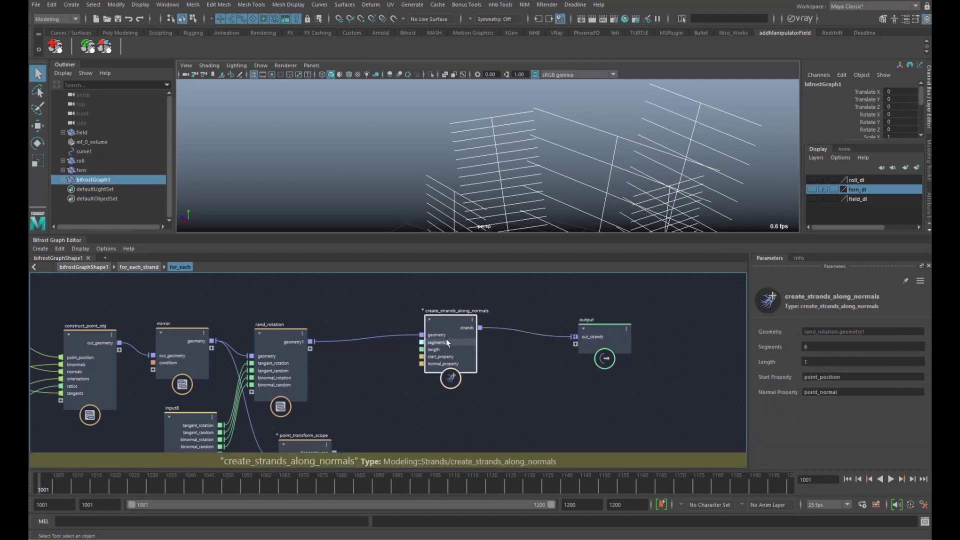
scroll(460, 329, "up", 2)
middle_click_drag(433, 334, 421, 352)
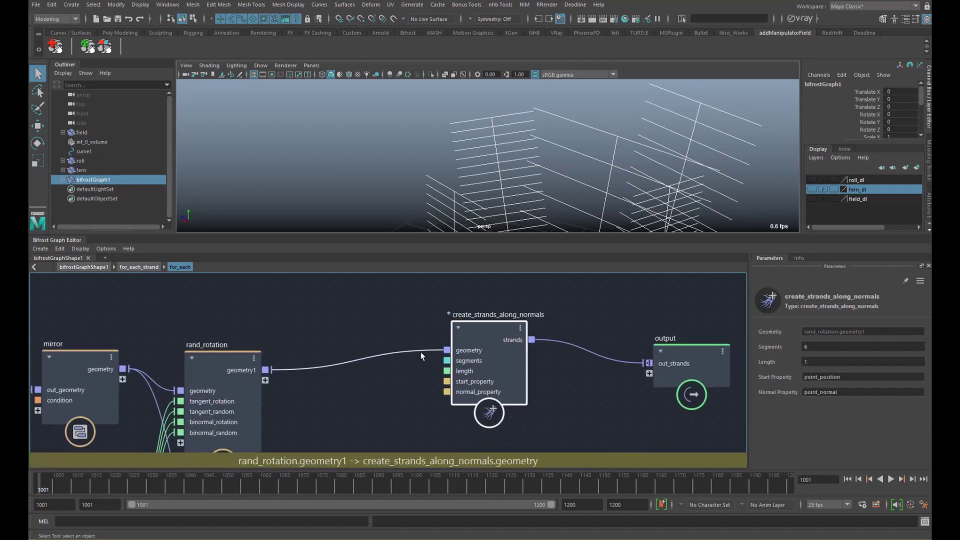
left_click(398, 321)
key("Tab")
type("in")
key("Down")
key("Down")
key("Down")
key("Down")
key("Down")
key("Return")
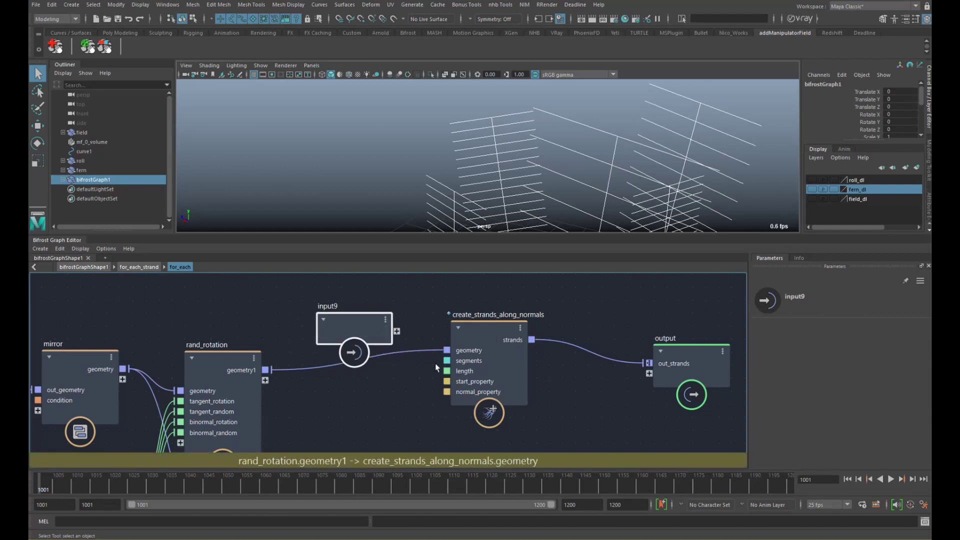
left_click_drag(447, 361, 344, 310)
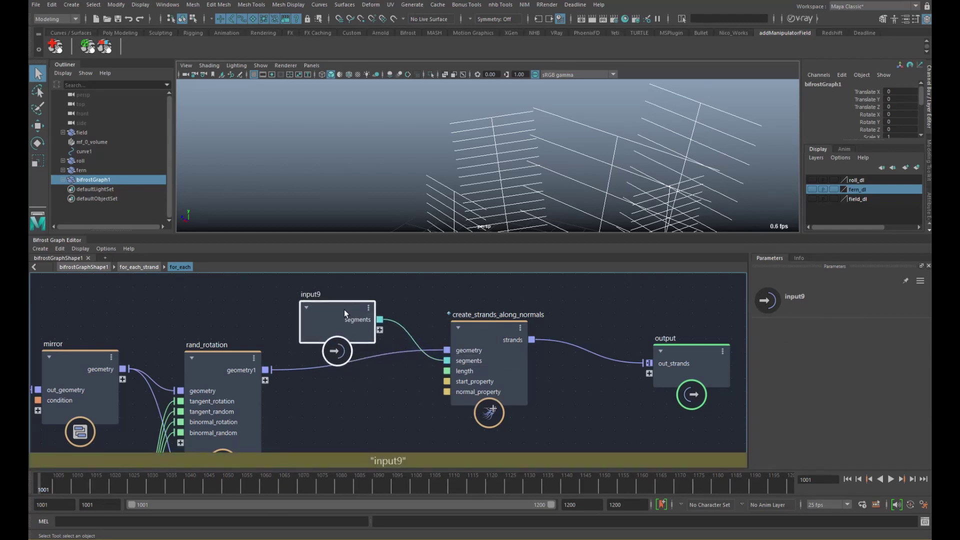
left_click_drag(447, 370, 378, 331)
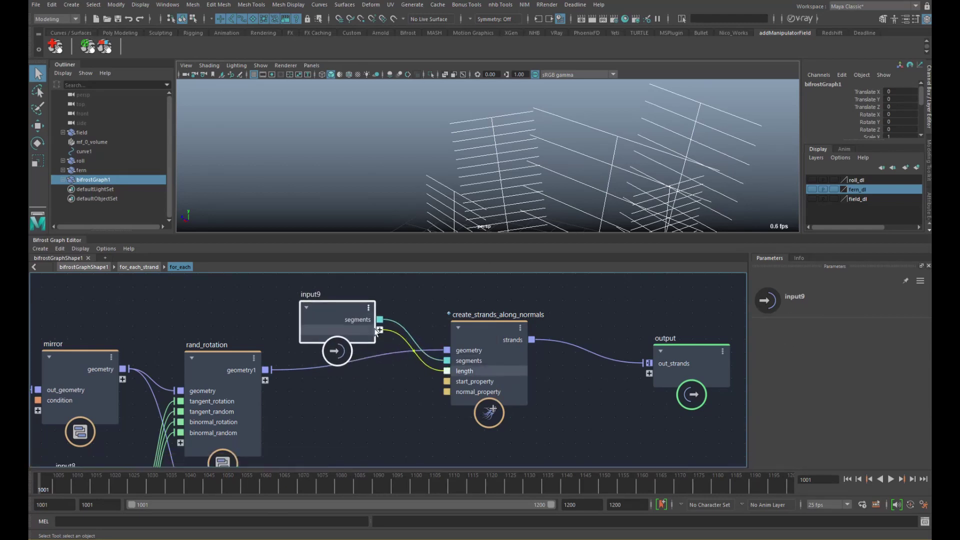
Go back to for_each_strand and connect for_each's segments and length ports to the input3 node
left_click(141, 267)
middle_click_drag(359, 365, 367, 312)
left_click_drag(366, 382, 291, 382)
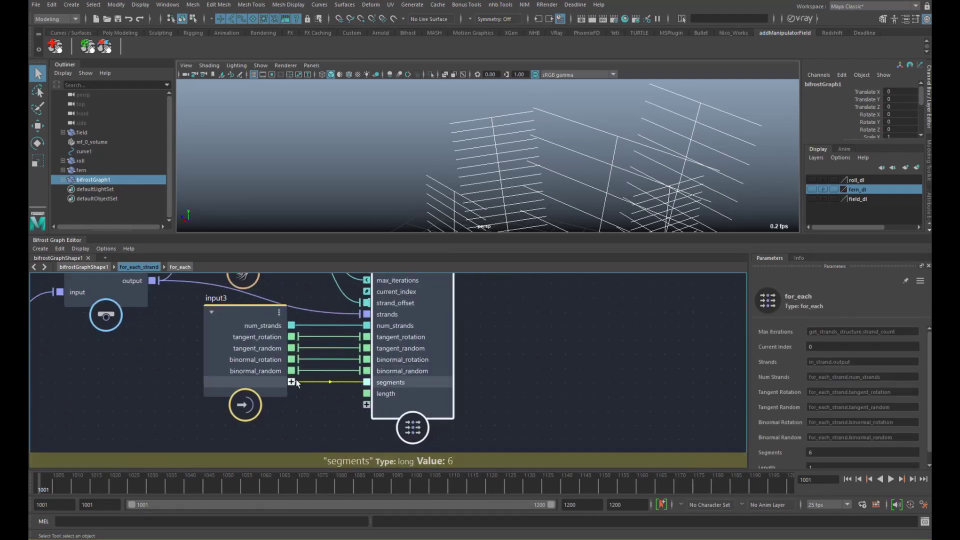
left_click_drag(365, 394, 292, 393)
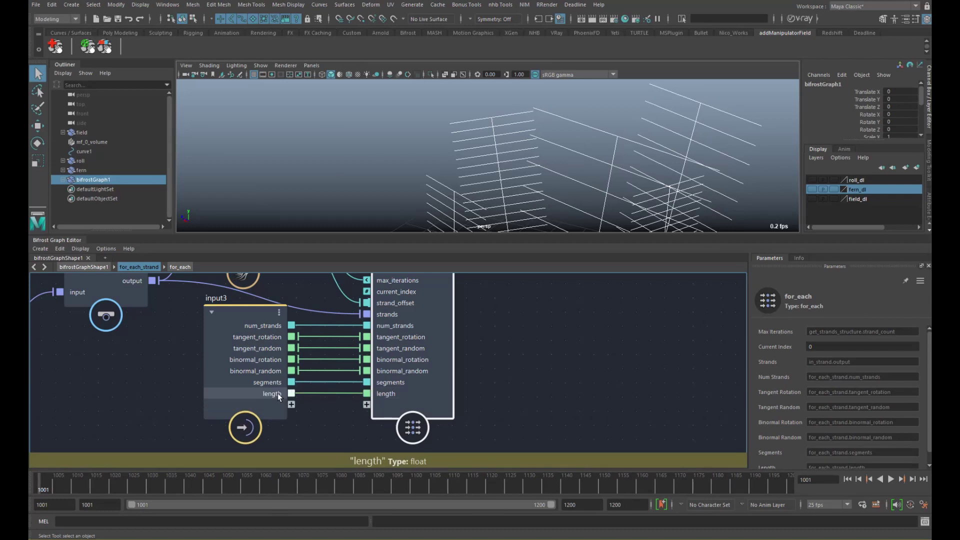
Reorder input3's ports so num_strands, segments and length come first, ahead of the tangent and binormal rotation ports
right_click(281, 383)
left_click(320, 410)
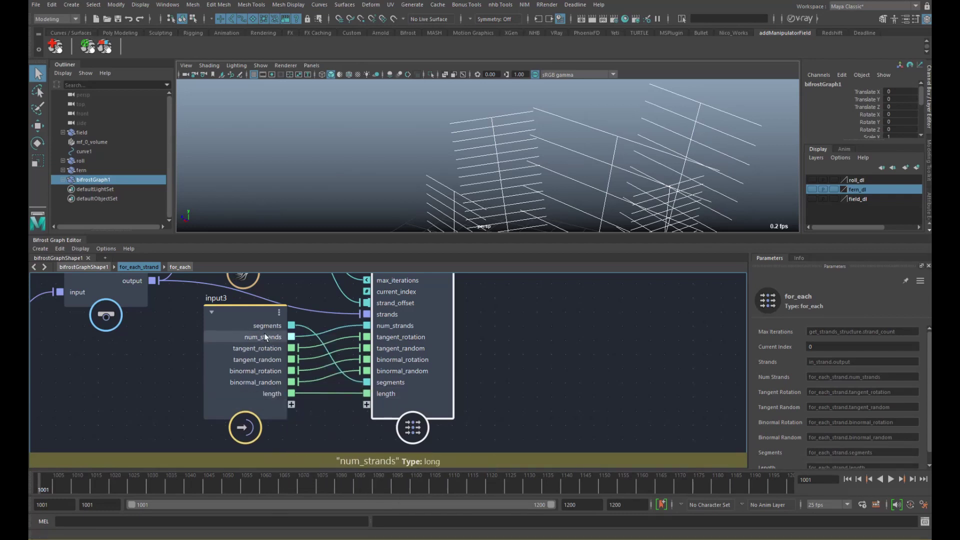
right_click(274, 325)
left_click(304, 362)
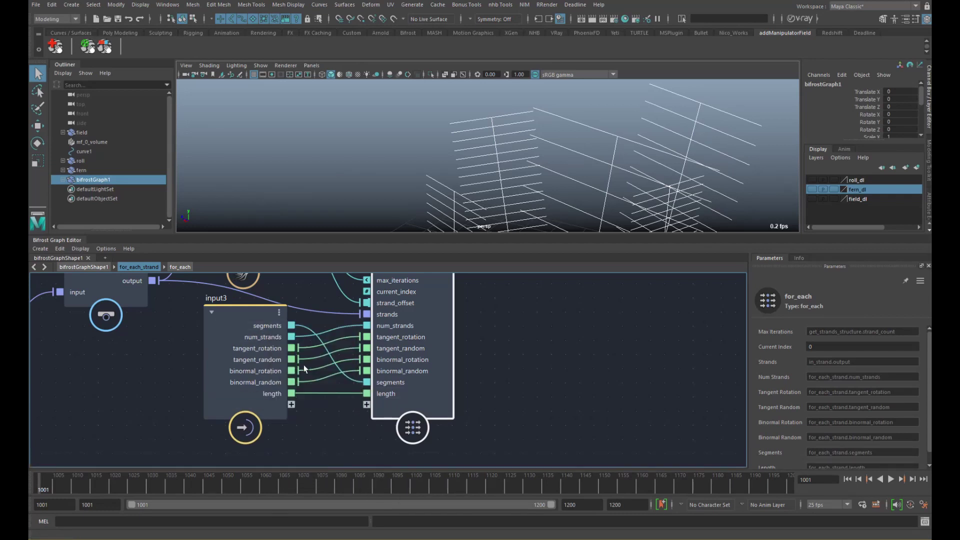
right_click(273, 338)
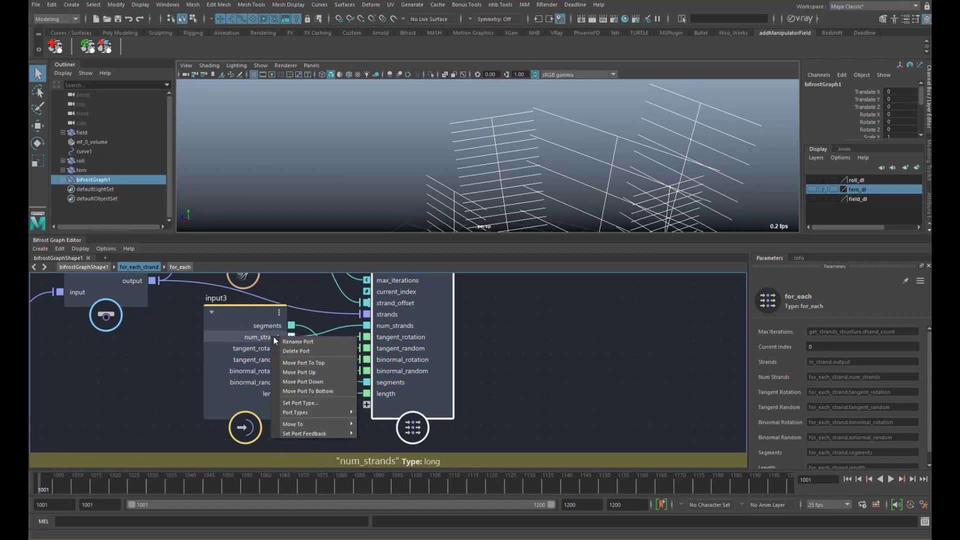
left_click(305, 364)
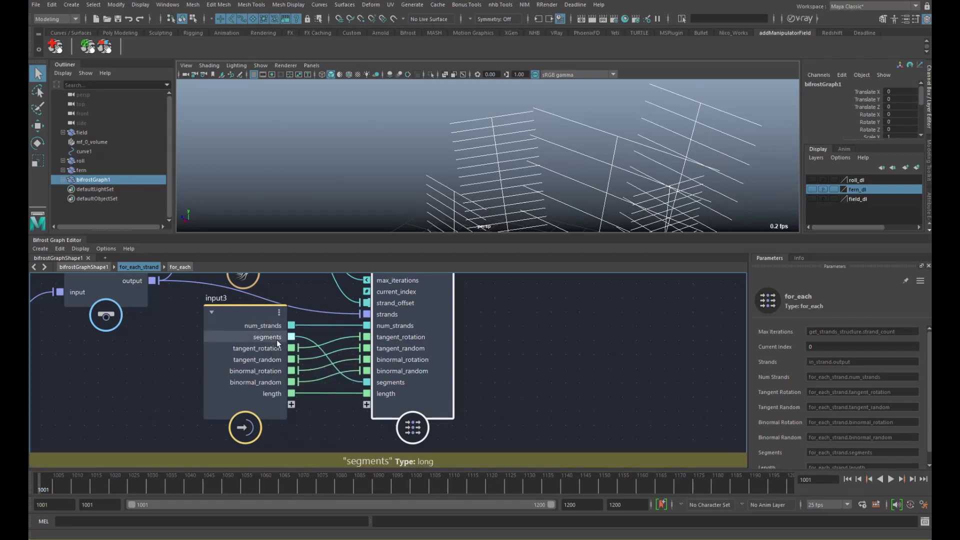
right_click(271, 391)
left_click(305, 418)
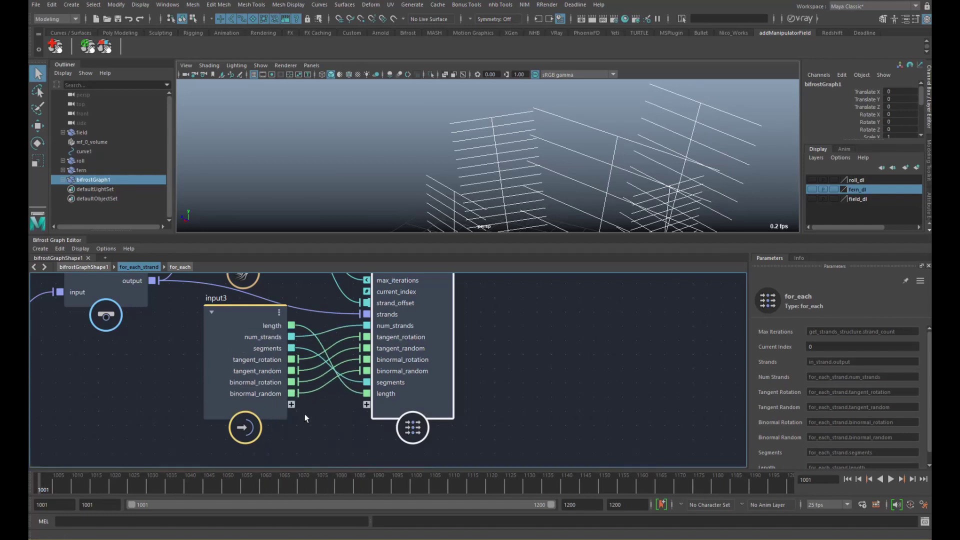
right_click(277, 330)
left_click(300, 372)
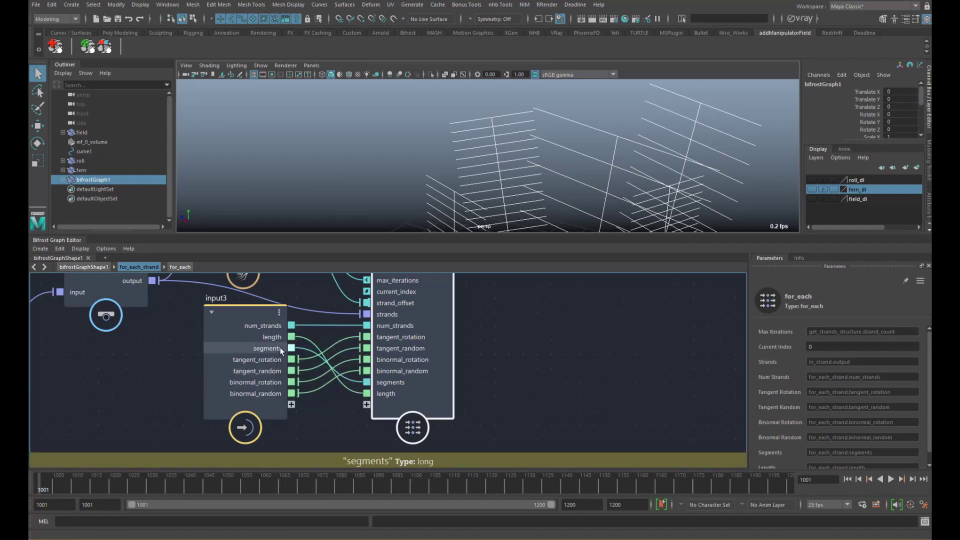
right_click(280, 337)
left_click(298, 380)
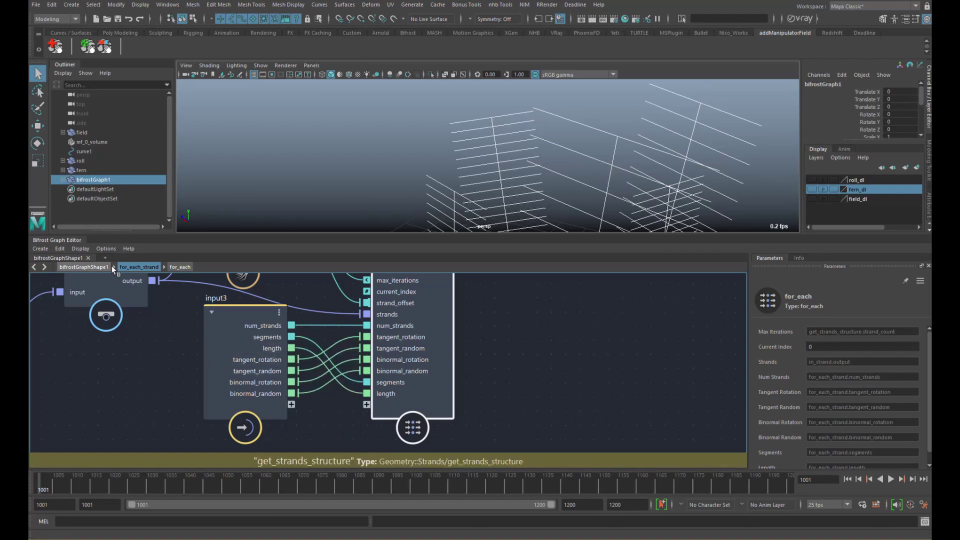
Open the for_each compound and save the scene
middle_click_drag(367, 313, 305, 366)
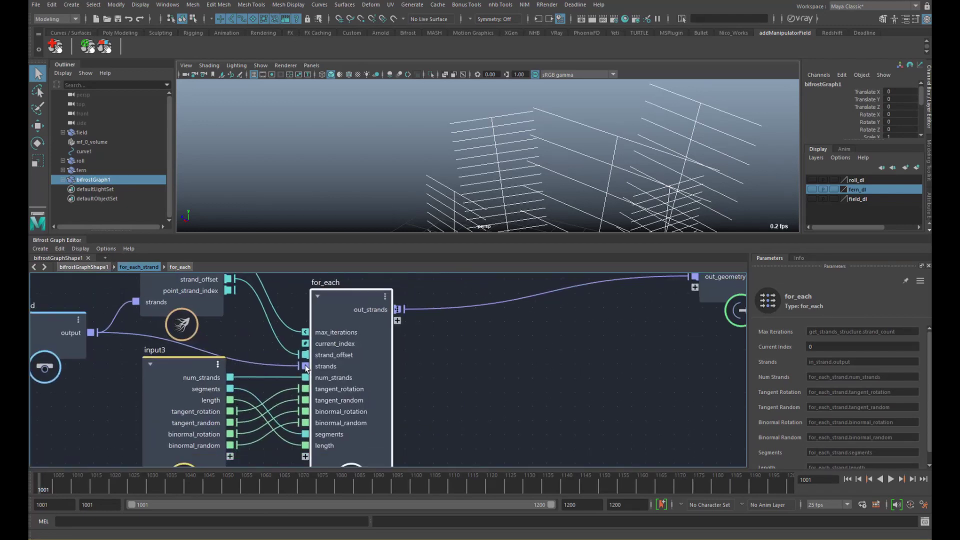
double_click(357, 340)
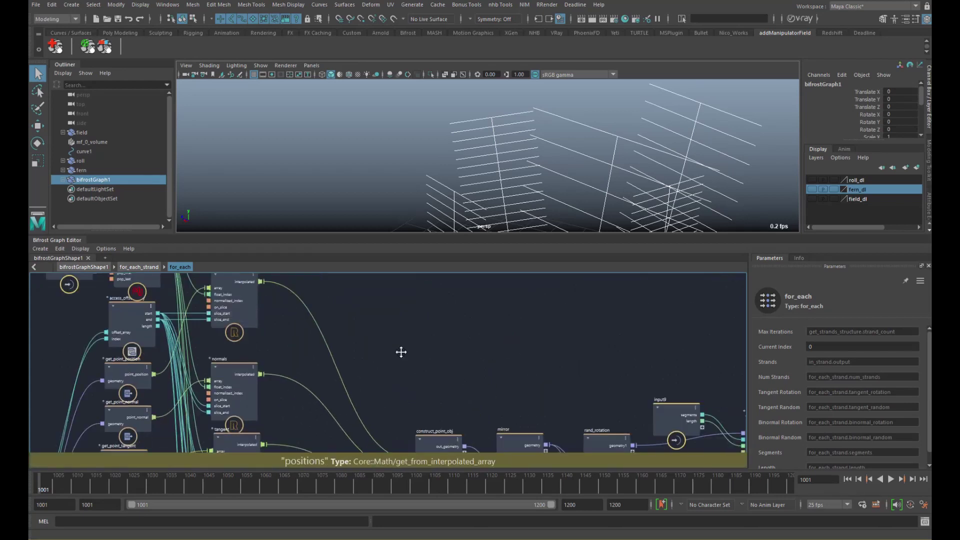
middle_click_drag(401, 352, 187, 295)
middle_click_drag(365, 325, 353, 305)
left_click(118, 19)
Move the output node farther away from create_strands_along_normals to make room for another node
left_click_drag(519, 343, 585, 333)
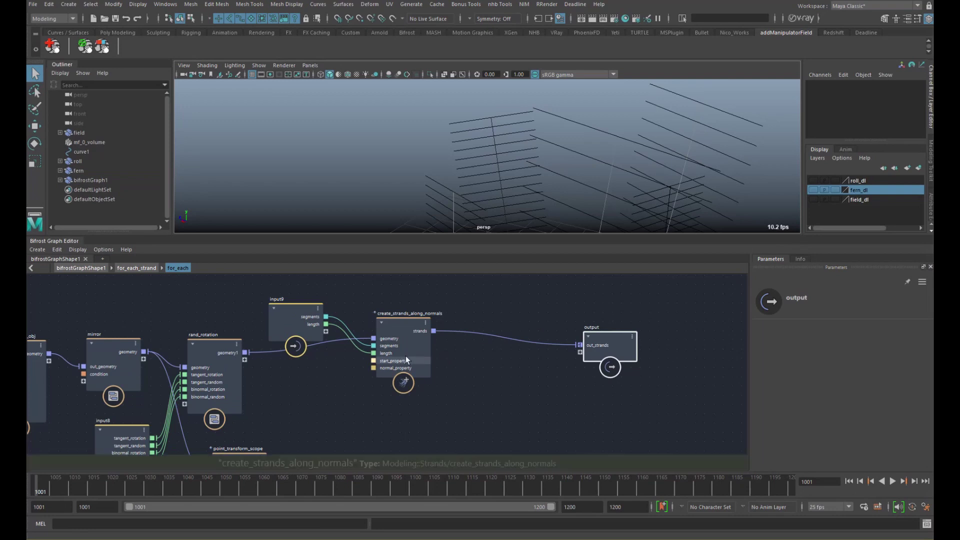
middle_click_drag(406, 356, 390, 348)
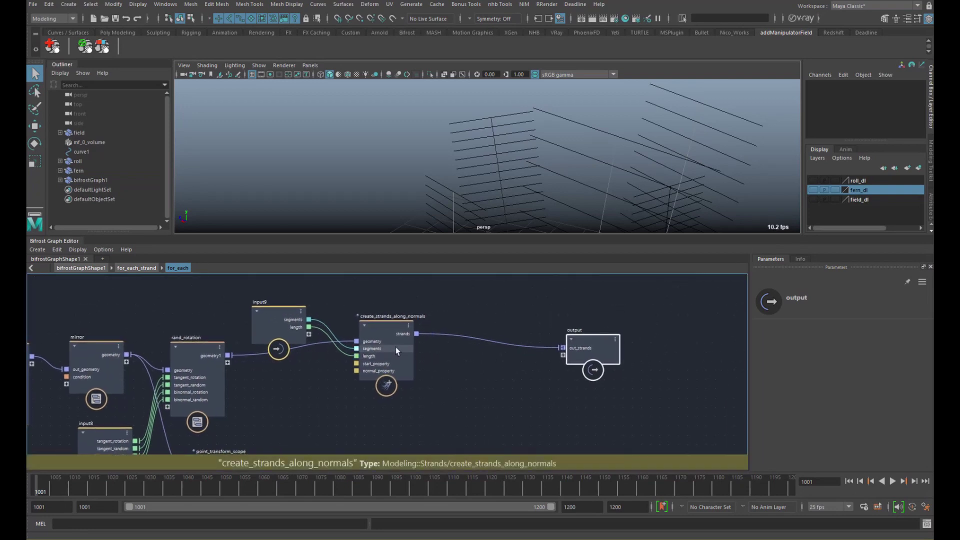
left_click_drag(383, 338, 386, 340)
left_click_drag(568, 343, 594, 337)
Add a resize_strands node between create_strands_along_normals and the output node
middle_click_drag(468, 344, 440, 335)
left_click(447, 342)
key("Tab")
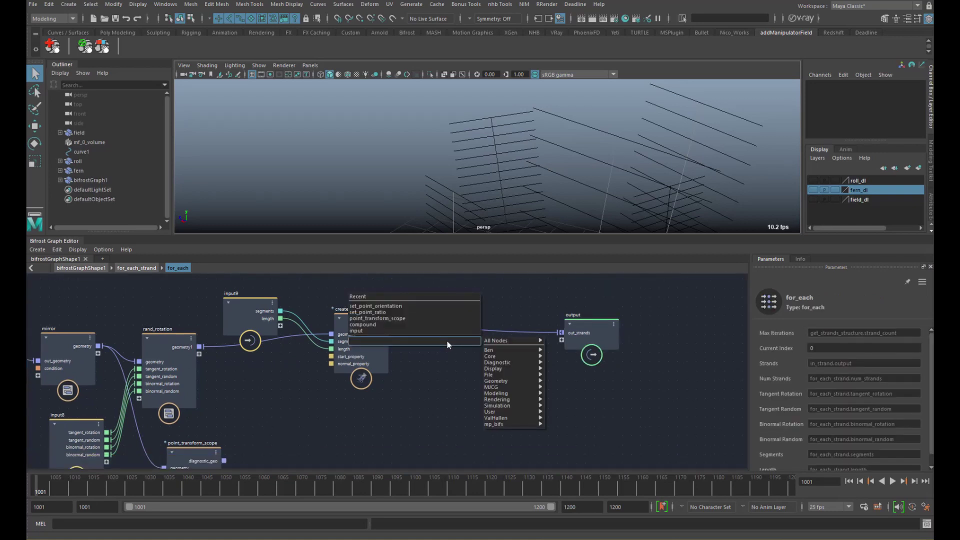
type("resi")
key("Down")
key("Down")
key("Down")
key("Down")
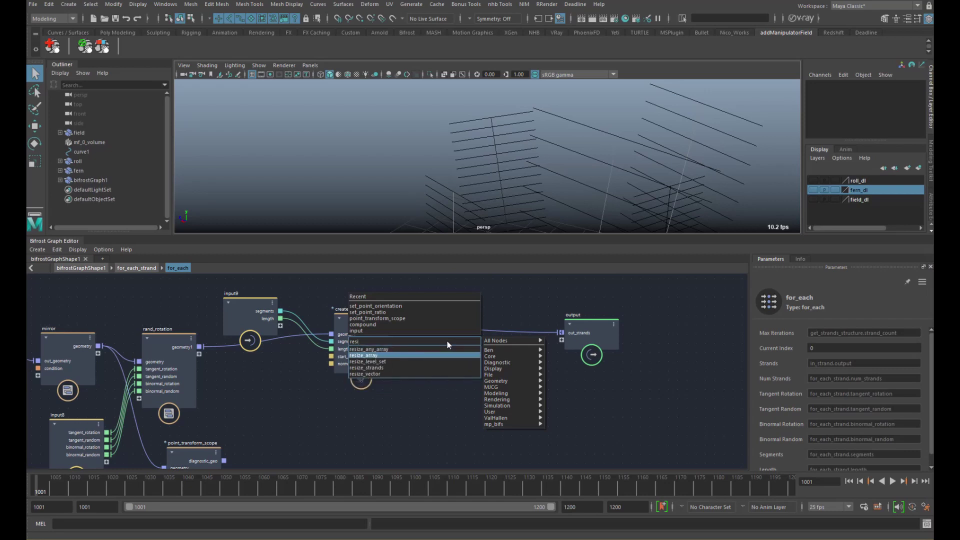
key("Return")
middle_click_drag(313, 322, 242, 322, "alt")
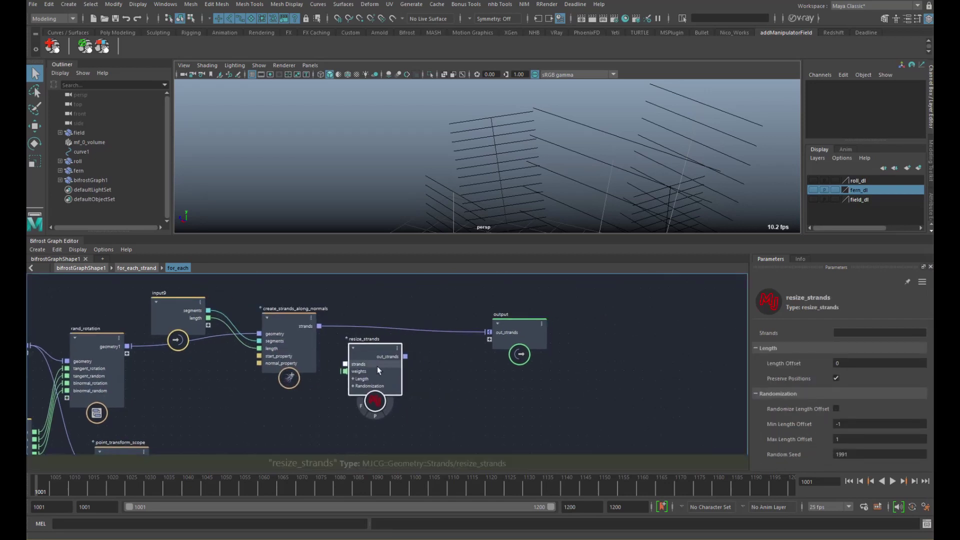
Wire create_strands_along_normals' strands into resize_strands and its out_strands into the output node
left_click_drag(376, 366, 423, 347)
left_click_drag(319, 326, 394, 345)
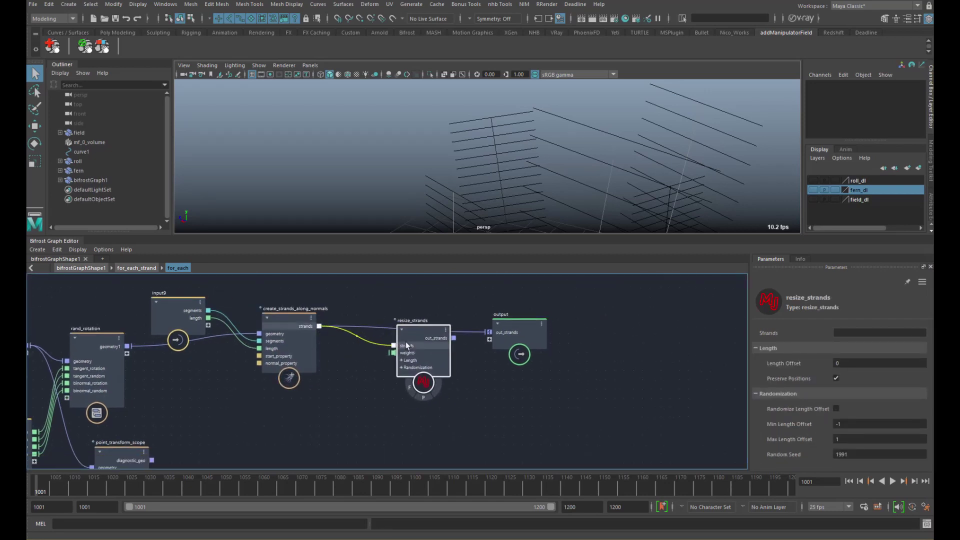
left_click_drag(454, 338, 489, 332)
left_click_drag(446, 358, 454, 344)
Turn off Preserve Positions and turn on Randomize Length Offset for resize_strands
left_click(834, 377)
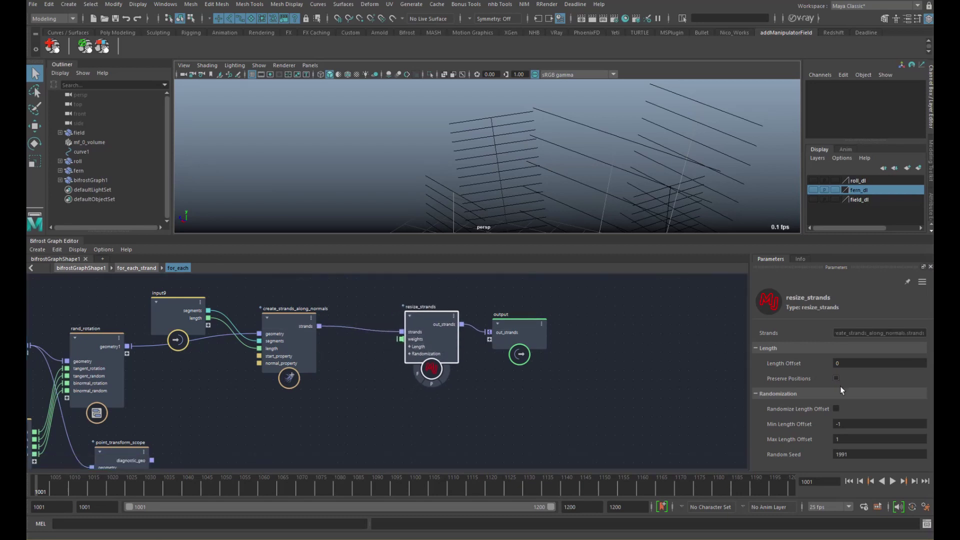
left_click(836, 409)
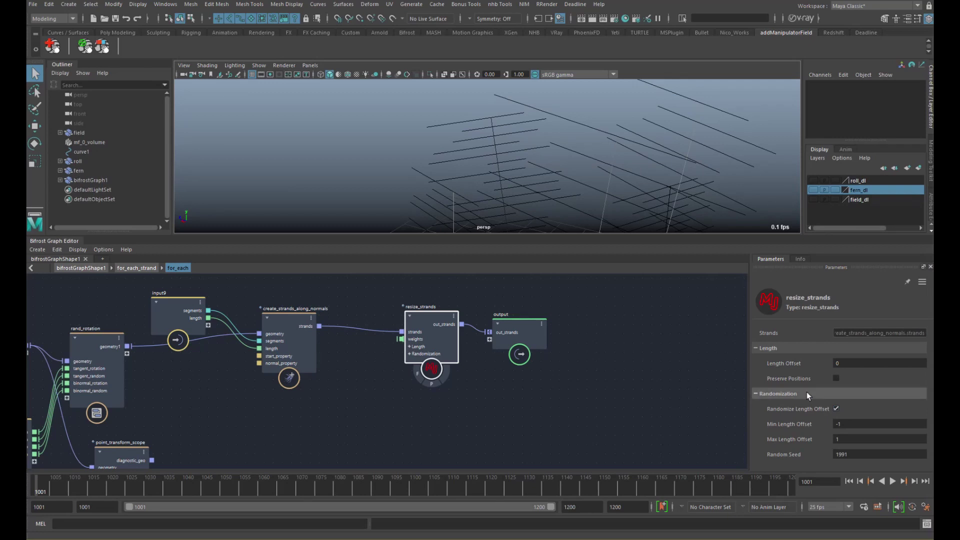
Add an input node and connect resize_strands' min_length_offset and max_length_offset ports to it
left_click(411, 354)
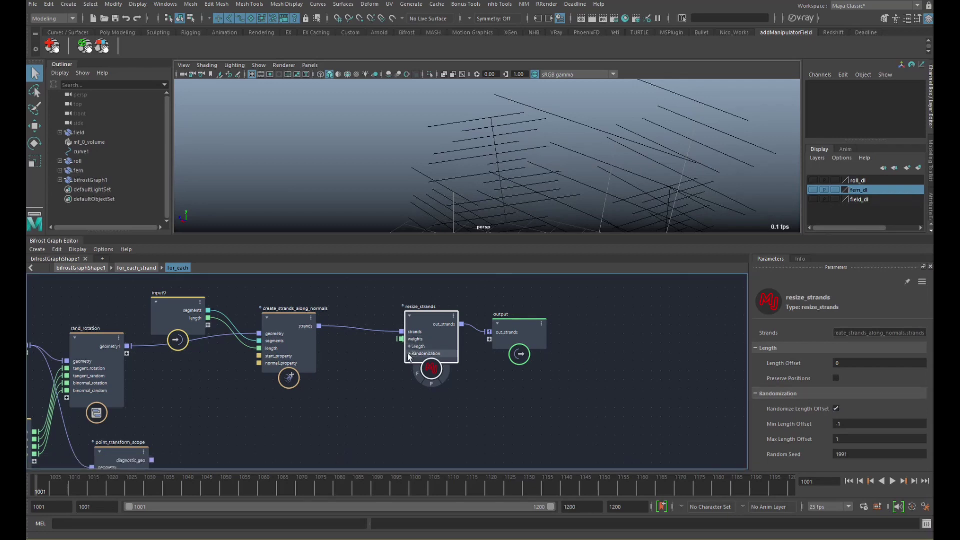
middle_click_drag(374, 394, 386, 385, "alt")
left_click(376, 394)
key("Tab")
type("input")
key("Return")
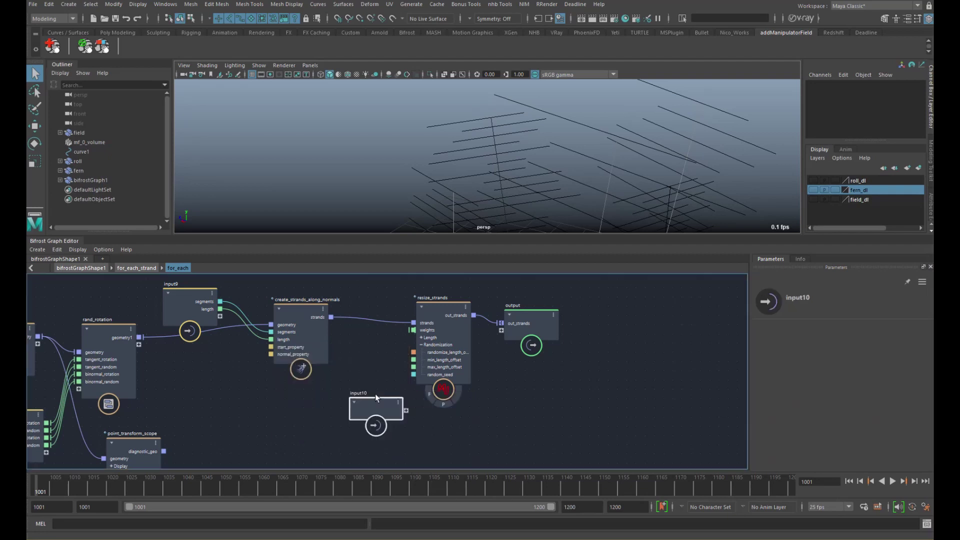
left_click_drag(375, 397, 351, 385)
left_click_drag(413, 360, 382, 399)
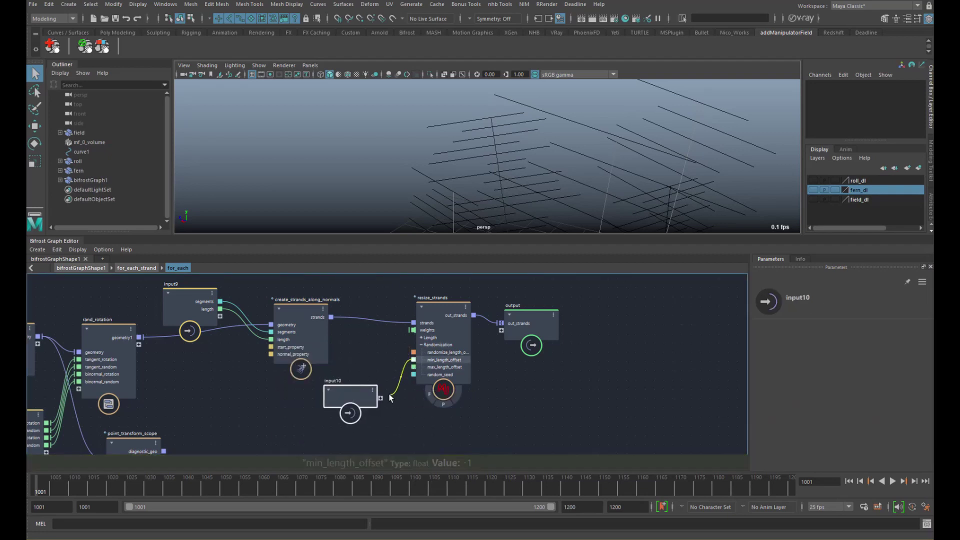
left_click_drag(413, 367, 372, 409)
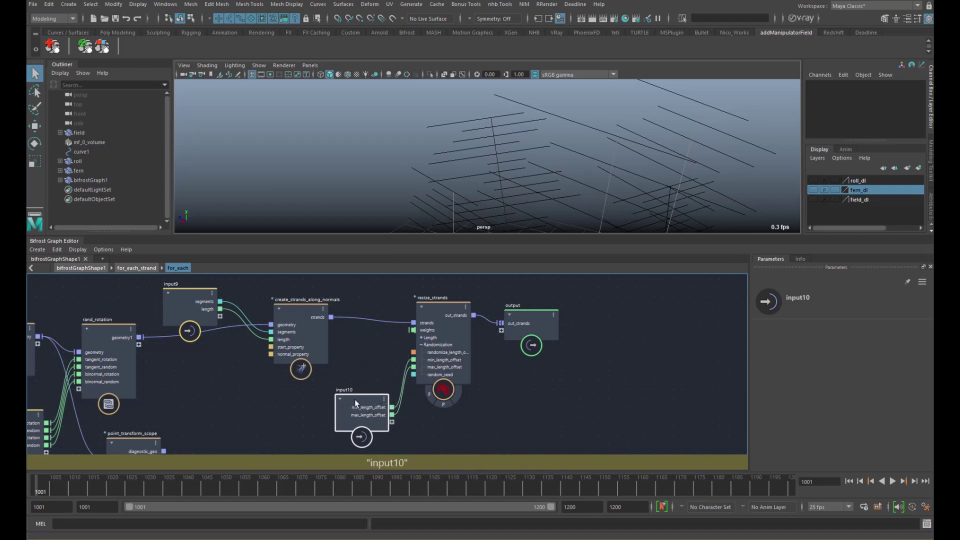
Rearrange resize_strands, input10, output and create_strands_along_normals to leave a wide gap before resize_strands
left_click_drag(447, 362, 453, 360)
left_click_drag(524, 325, 541, 310)
left_click_drag(464, 354, 472, 351)
left_click_drag(374, 415, 355, 433)
middle_click_drag(384, 347, 402, 380, "alt")
left_click_drag(330, 370, 316, 374)
middle_click_drag(329, 354, 375, 360, "alt")
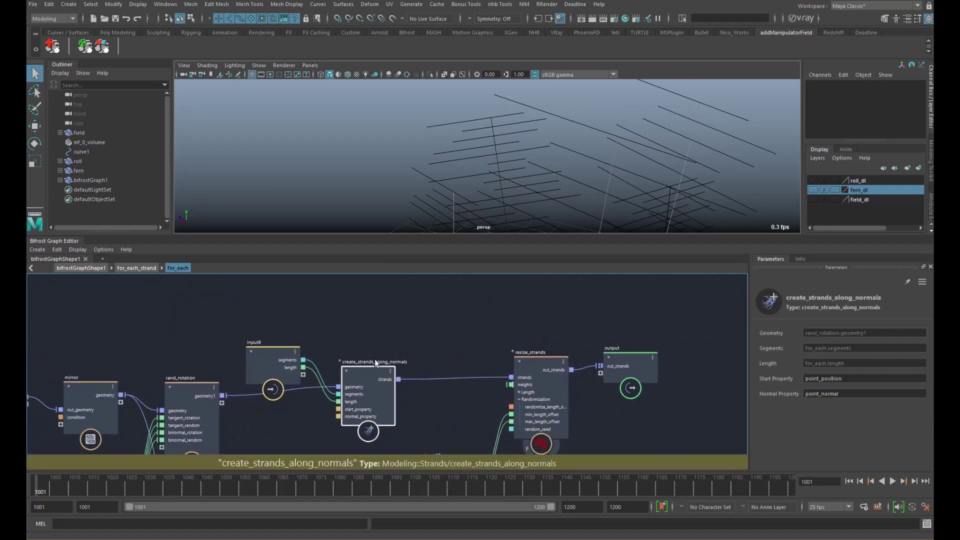
Add a scale_strands node in the gap between create_strands_along_normals and resize_strands
scroll(442, 160, "down", 6)
middle_click_drag(440, 164, 476, 145, "alt")
left_click_drag(476, 146, 481, 161, "alt")
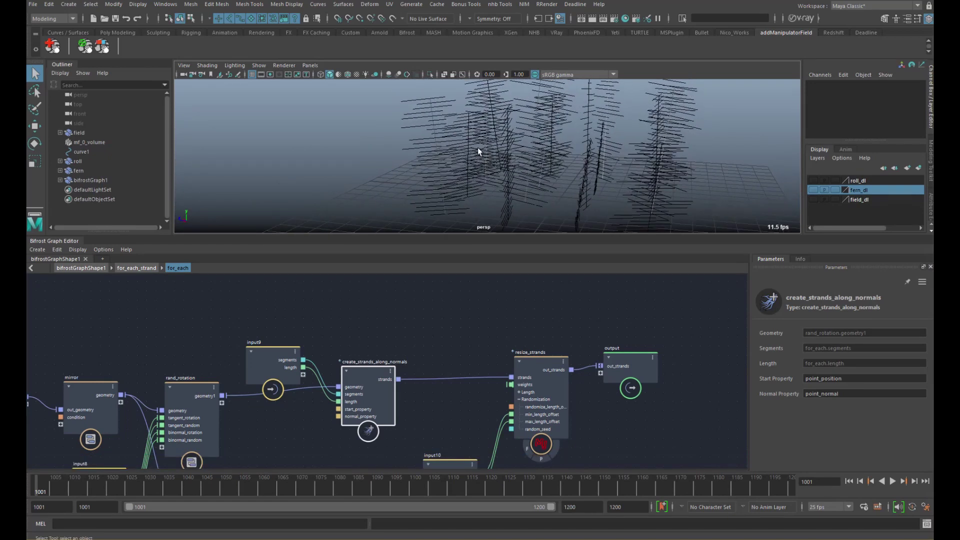
middle_click_drag(386, 343, 389, 333, "alt")
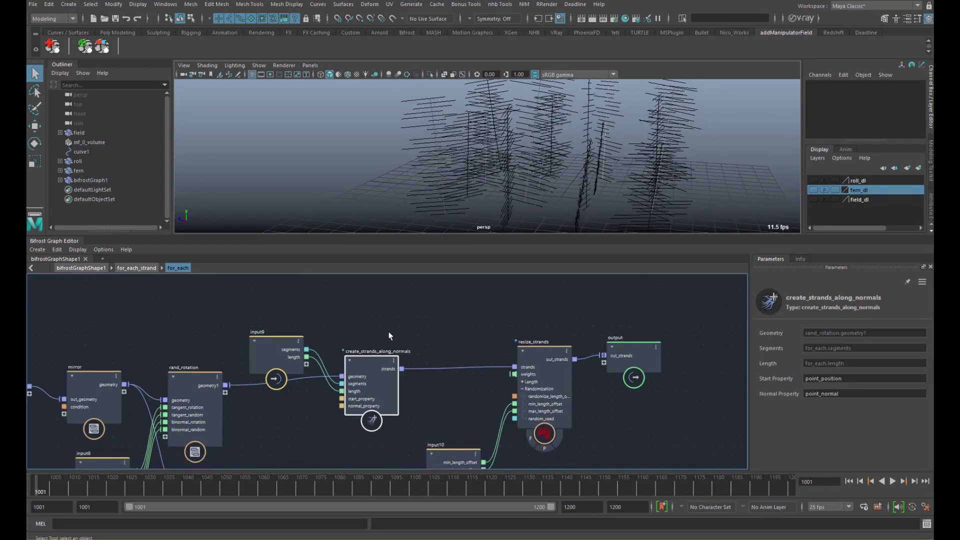
key("Tab")
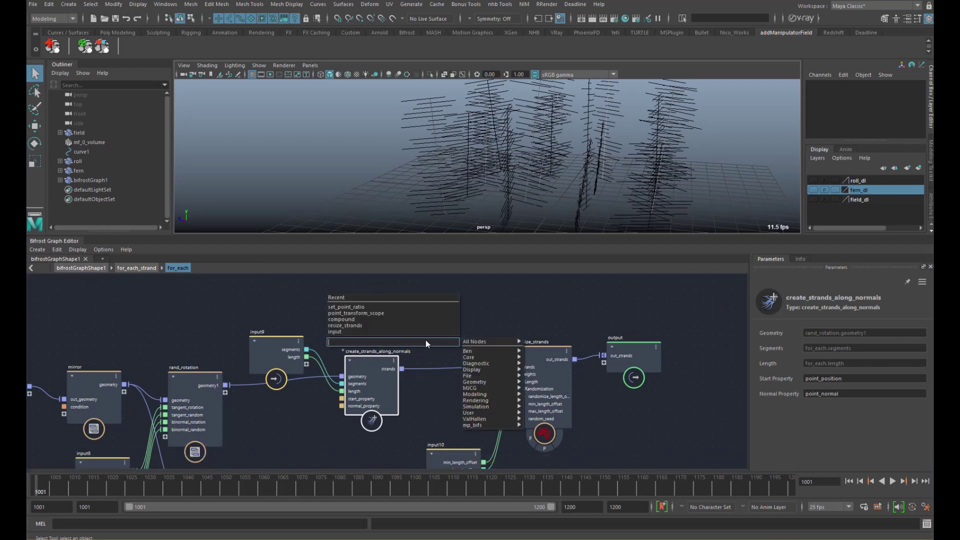
type("scale")
key("Down")
key("Down")
key("Down")
key("Down")
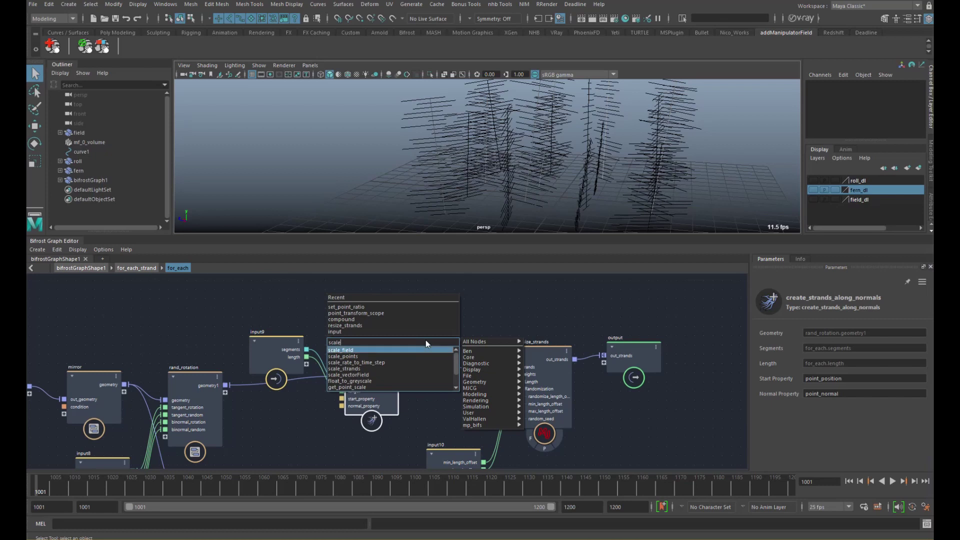
key("Return")
left_click_drag(427, 357, 452, 353)
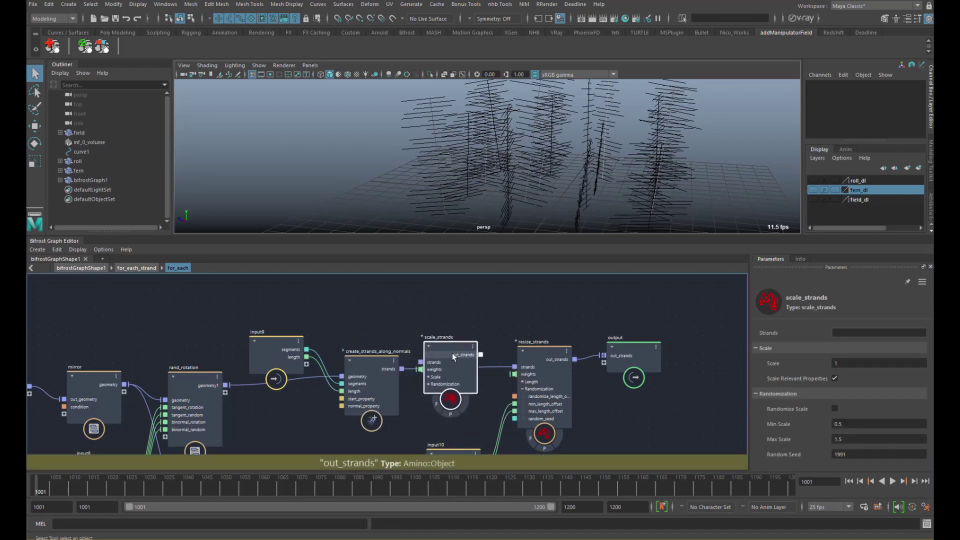
Connect scale_strands between create_strands_along_normals and resize_strands, and expand its Scale ports
middle_click_drag(411, 366, 408, 359)
left_click_drag(399, 362, 416, 356)
left_click_drag(478, 348, 510, 360)
left_click(429, 370)
left_click_drag(443, 364, 453, 368)
middle_click_drag(381, 370, 374, 349)
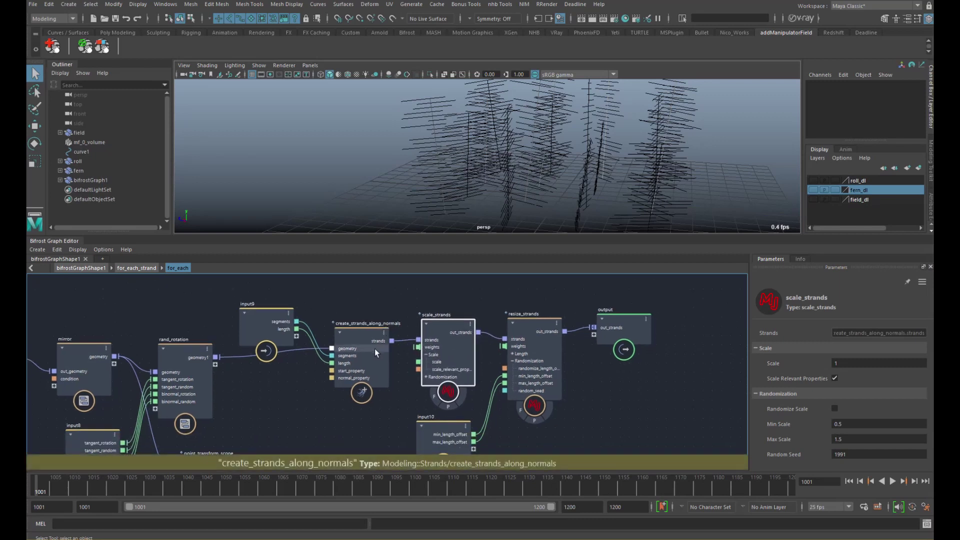
Add a get_point_ratio node above rand_rotation and connect mirror's geometry output to it
left_click_drag(418, 347, 393, 312)
middle_click_drag(398, 323, 515, 319, "alt")
scroll(439, 325, "down", 1)
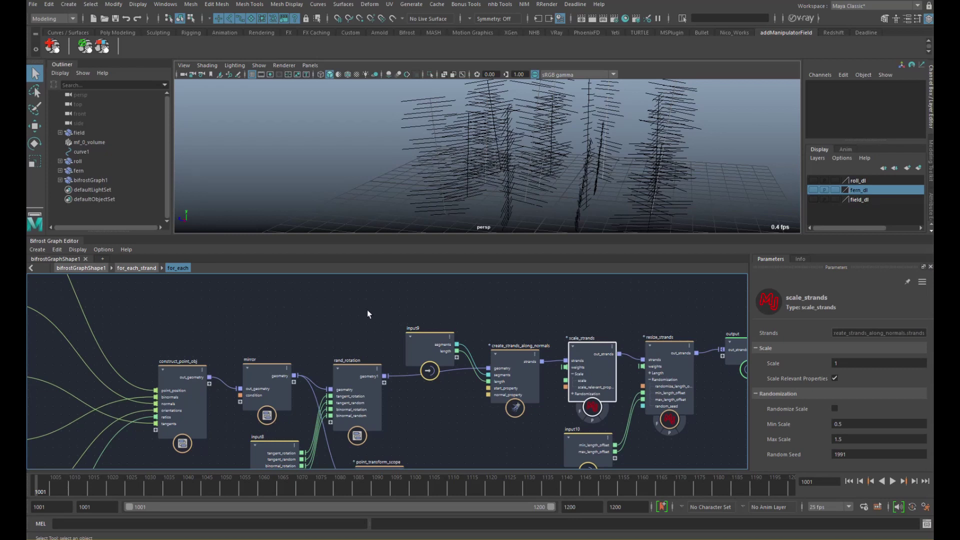
key("Tab")
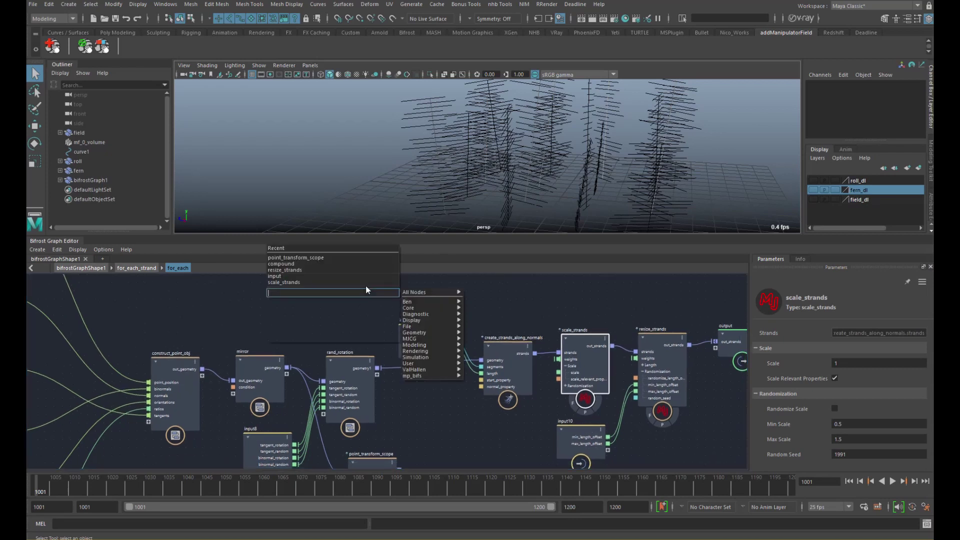
type("getprat")
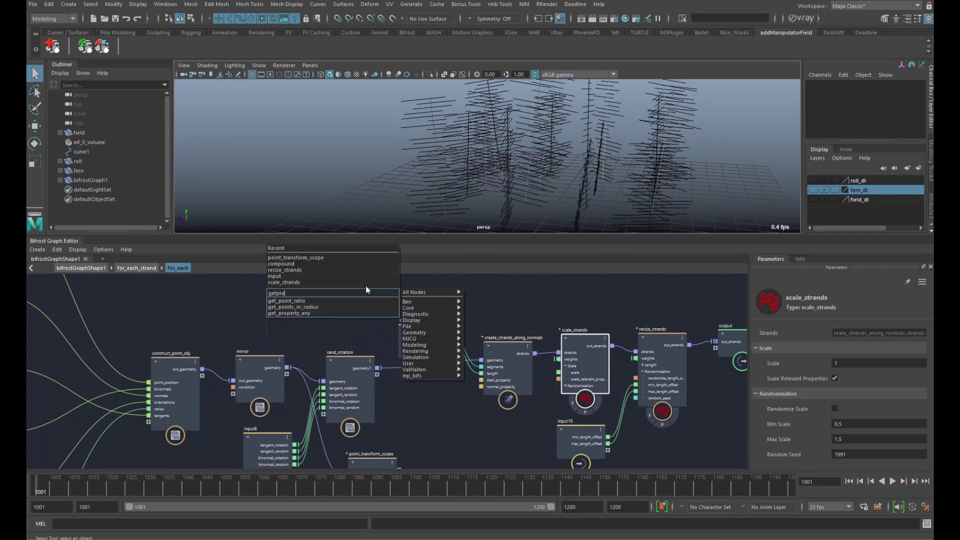
key("Return")
left_click_drag(287, 367, 339, 313)
Check the existing get_point_ratio node near the compound's input node, and reposition the mirror node
middle_click_drag(188, 335, 235, 307, "alt")
scroll(341, 292, "down", 3)
scroll(235, 307, "up", 1)
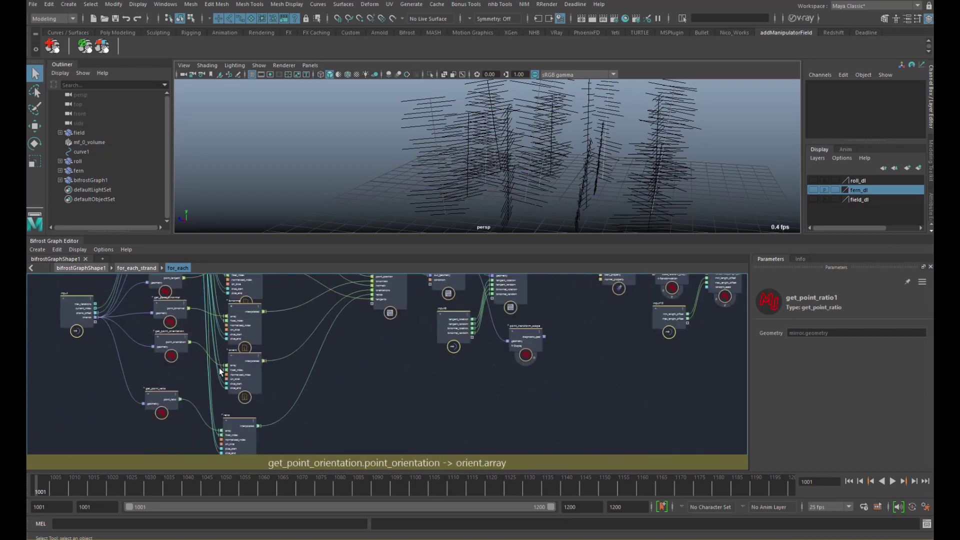
left_click(161, 400)
middle_click_drag(375, 295, 297, 368, "alt")
left_click_drag(320, 344, 366, 335)
scroll(368, 338, "up", 1)
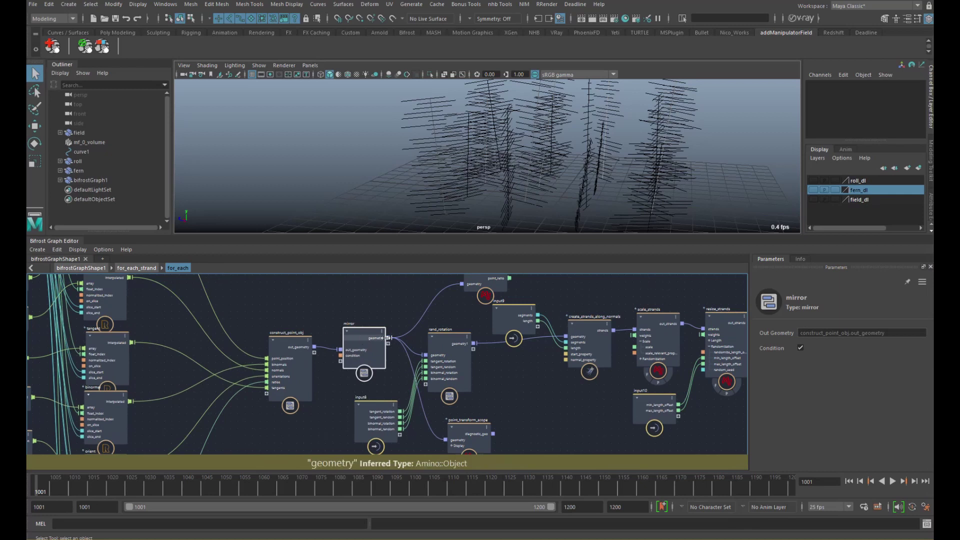
Place get_point_ratio1 above the strand nodes and add an evaluate_fcurve node beside it
middle_click_drag(446, 306, 317, 345)
left_click(365, 311)
left_click_drag(365, 309, 393, 300)
middle_click_drag(420, 301, 353, 308)
scroll(379, 306, "up", 2)
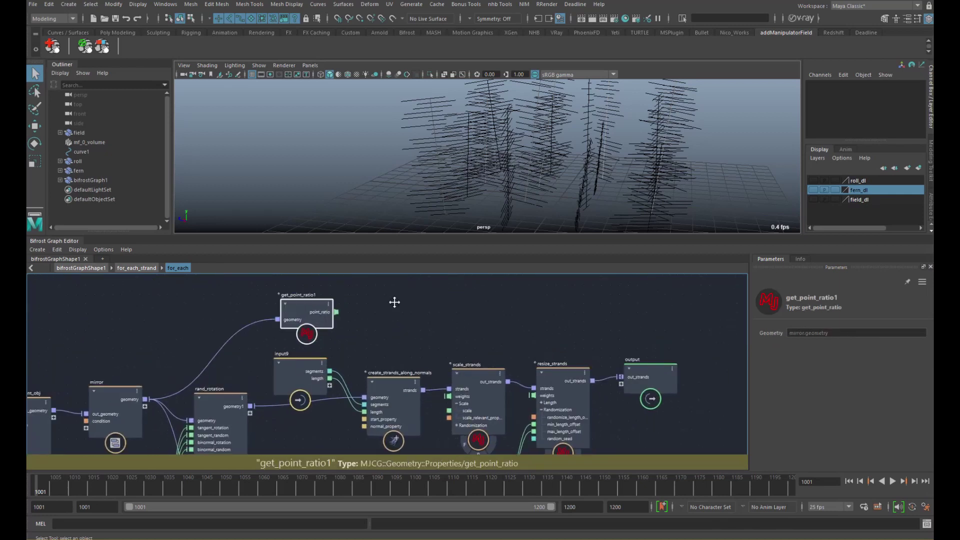
middle_click_drag(451, 325, 433, 318)
key("Tab")
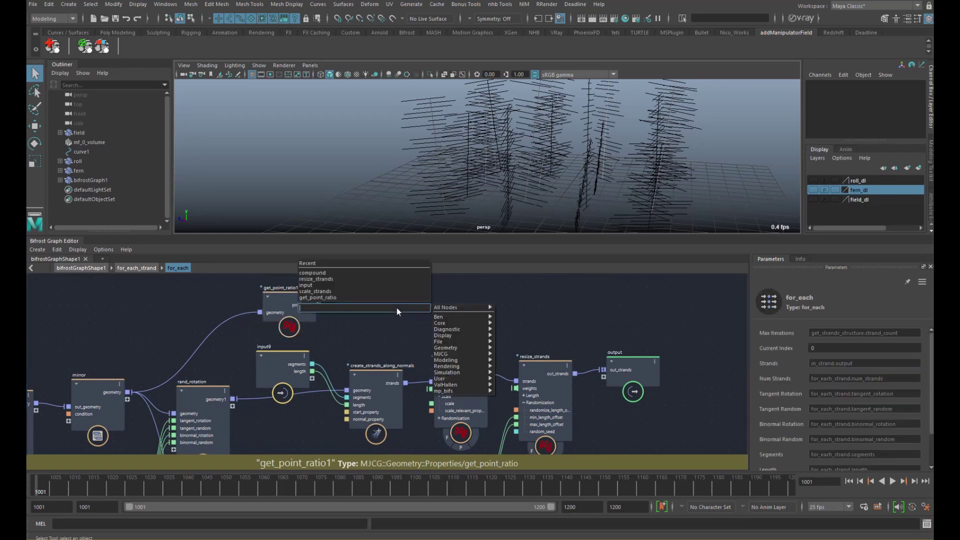
type("fcur")
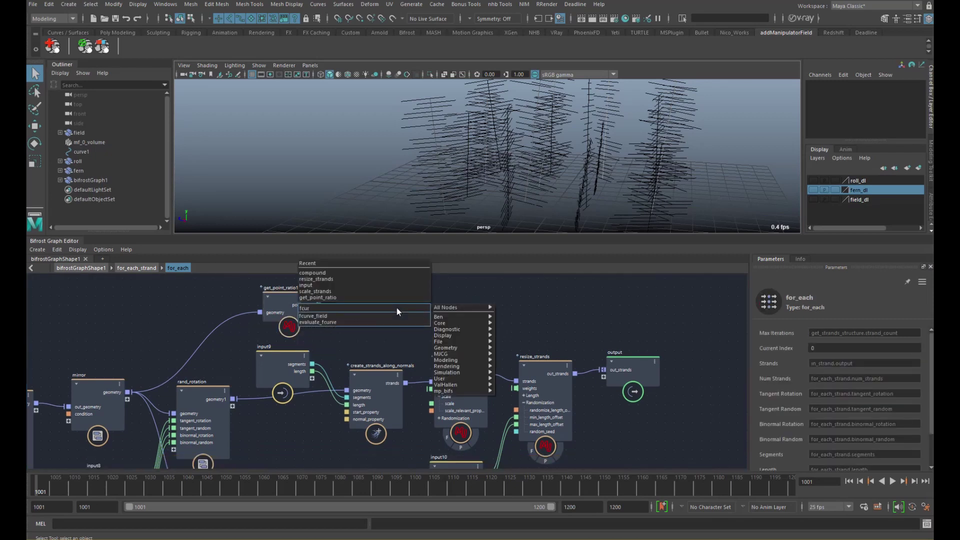
left_click(394, 322)
left_click_drag(394, 323, 382, 298)
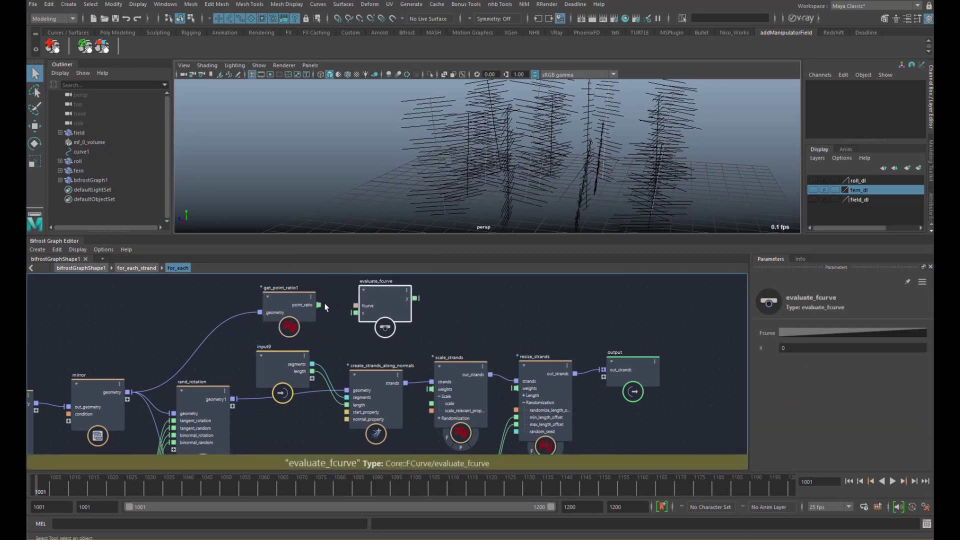
Connect get_point_ratio1's point_ratio to evaluate_fcurve's x input and its y output to the weights of scale_strands
left_click(354, 316)
left_click_drag(319, 305, 355, 313)
middle_click_drag(463, 306, 391, 307)
left_click_drag(344, 300, 360, 391)
middle_click_drag(393, 324, 428, 326, "alt")
scroll(439, 301, "down", 1)
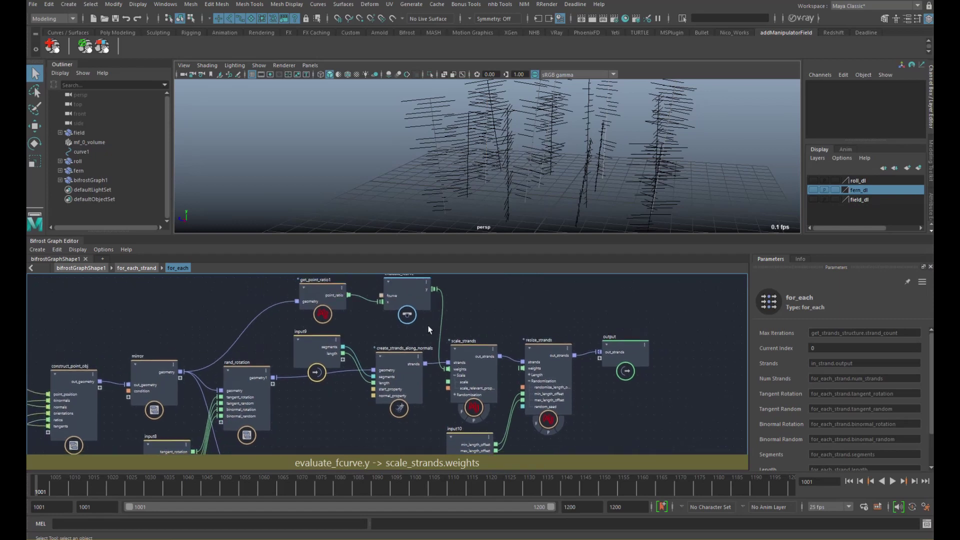
Move input10 above evaluate_fcurve and expose the node's fcurve port through input10
left_click_drag(470, 443, 386, 319)
middle_click_drag(386, 319, 399, 365)
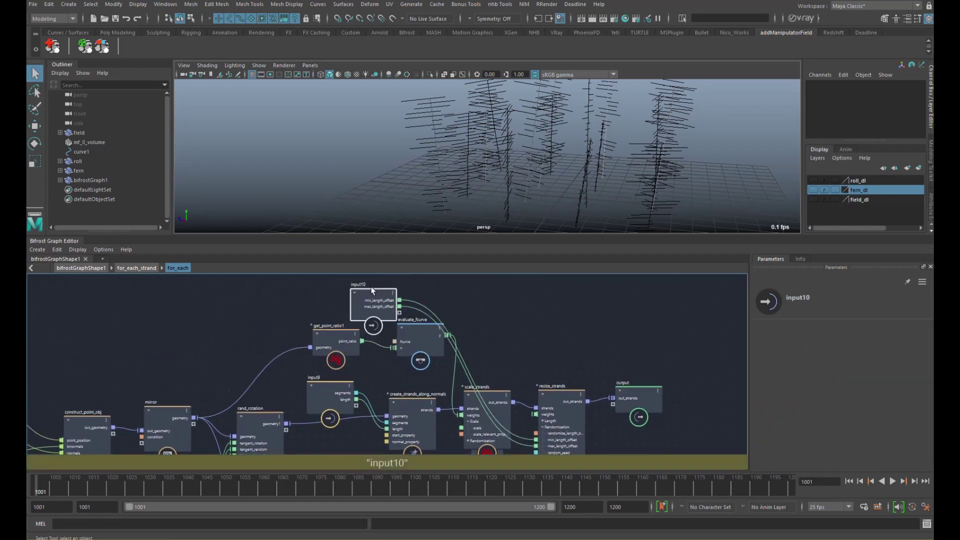
left_click_drag(372, 290, 369, 280)
left_click_drag(401, 344, 408, 348)
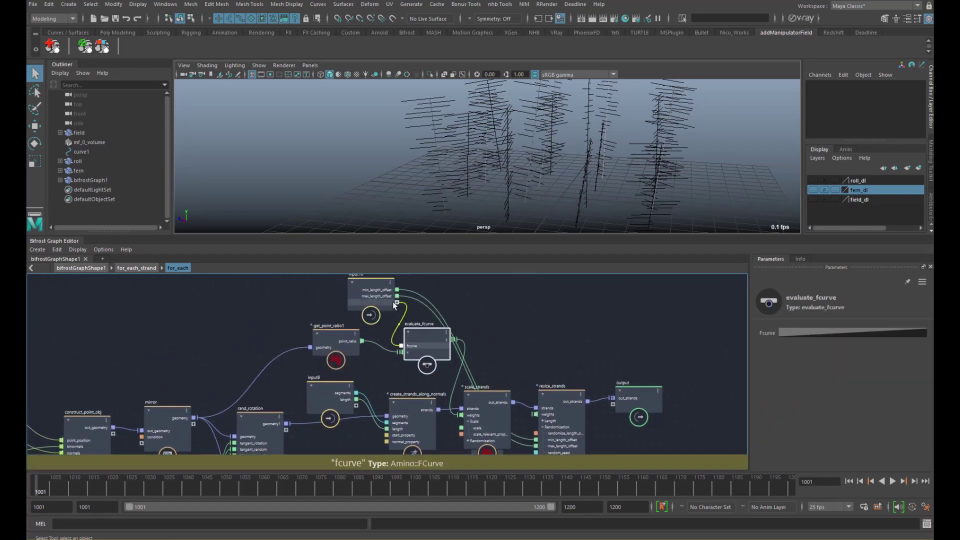
In the for_each_strand compound, expose min_length_offset, max_length_offset and fcurve of for_each through the input node
left_click(131, 268)
middle_click_drag(391, 347, 510, 255)
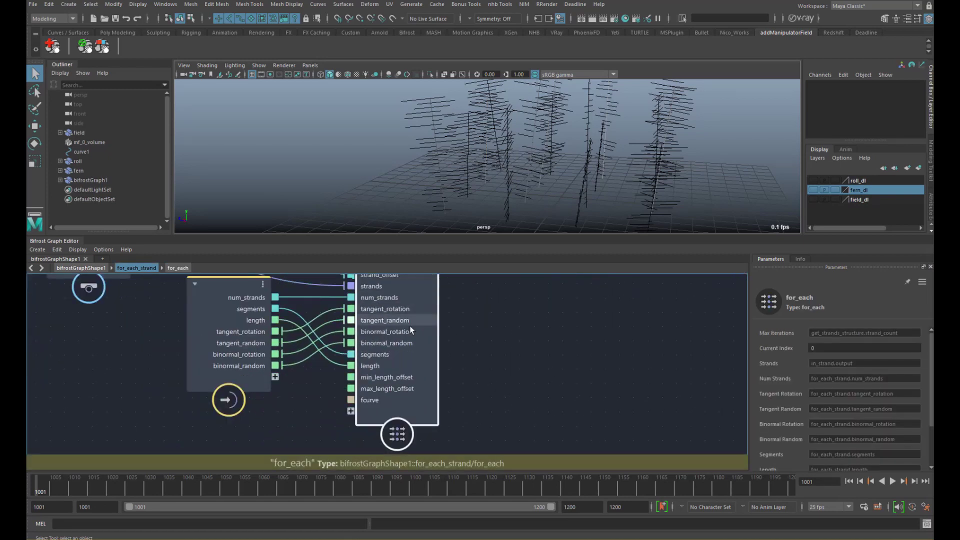
left_click_drag(351, 377, 274, 390)
left_click_drag(351, 400, 274, 401)
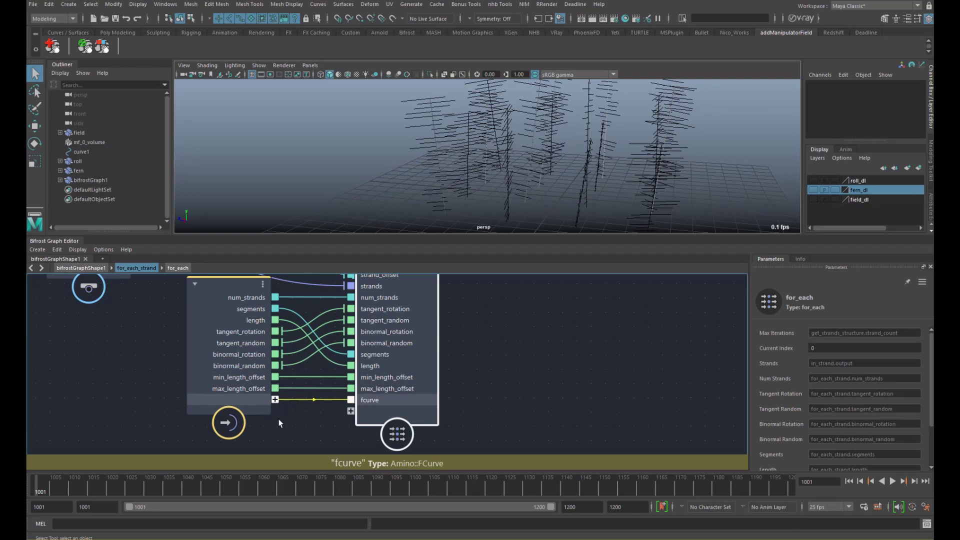
In the top-level graph, move the tangent and binormal rotation and random ports to the bottom of for_each_strand
left_click(94, 269)
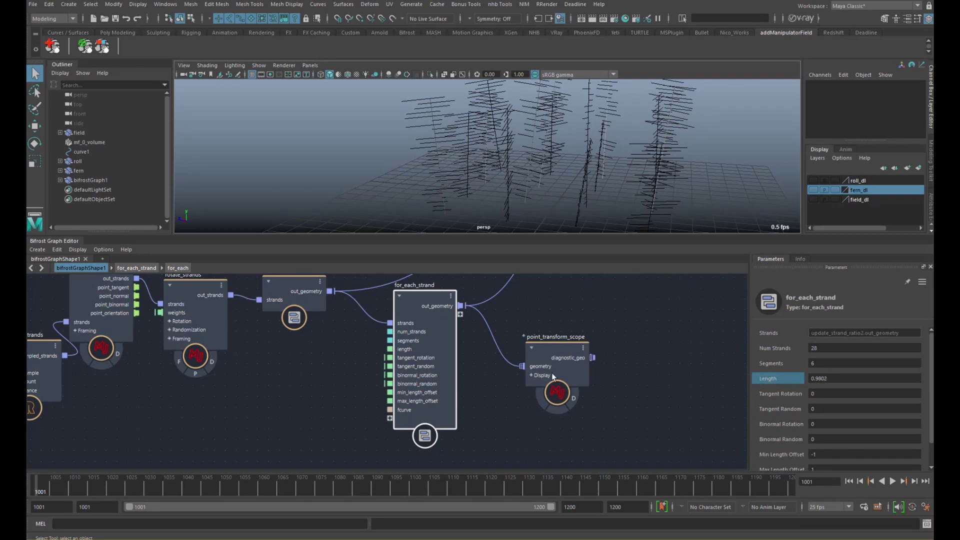
right_click(417, 384)
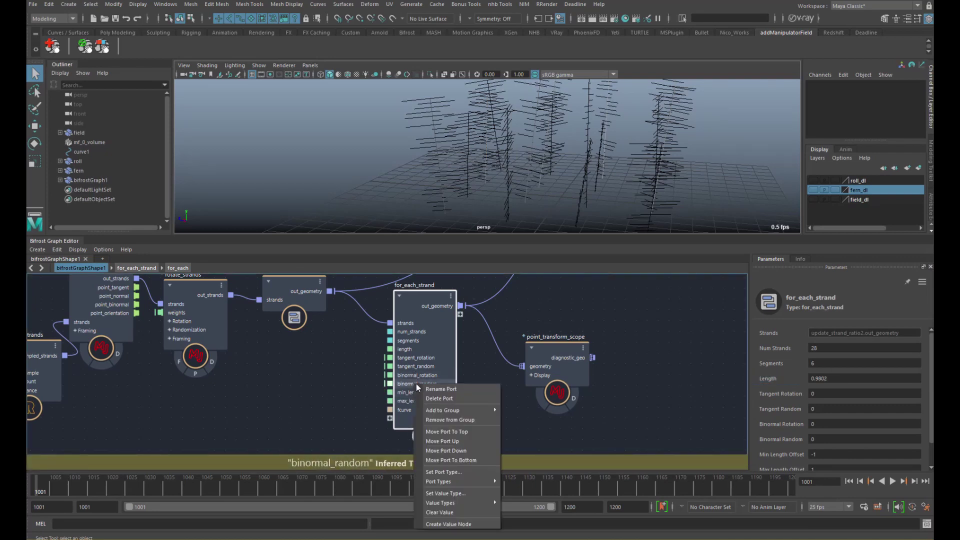
right_click(420, 357)
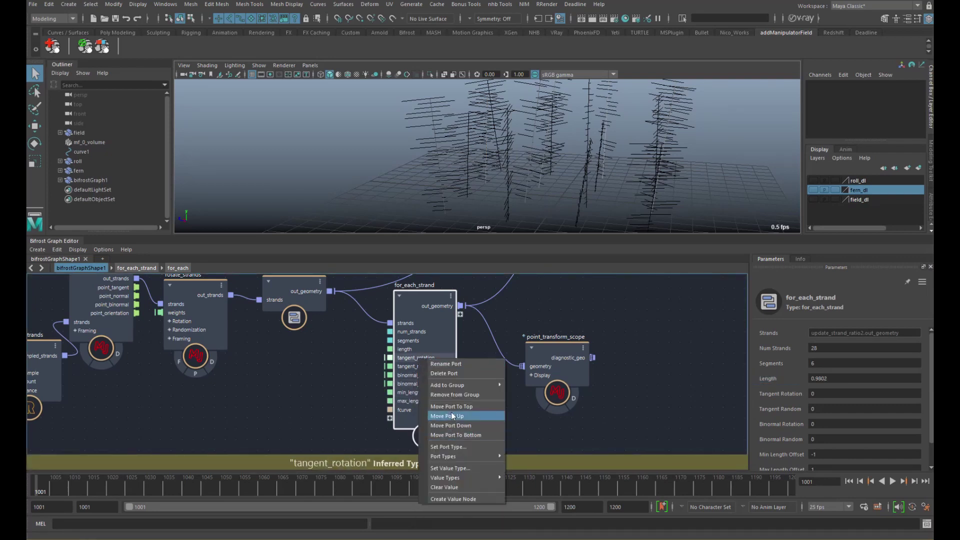
left_click(452, 435)
right_click(418, 358)
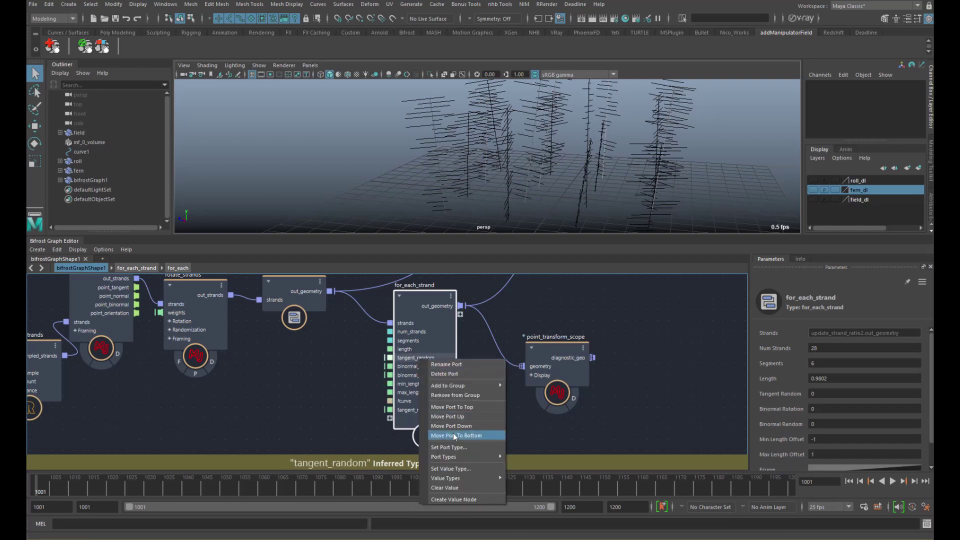
left_click(454, 435)
right_click(425, 357)
left_click(452, 435)
right_click(425, 358)
left_click(453, 434)
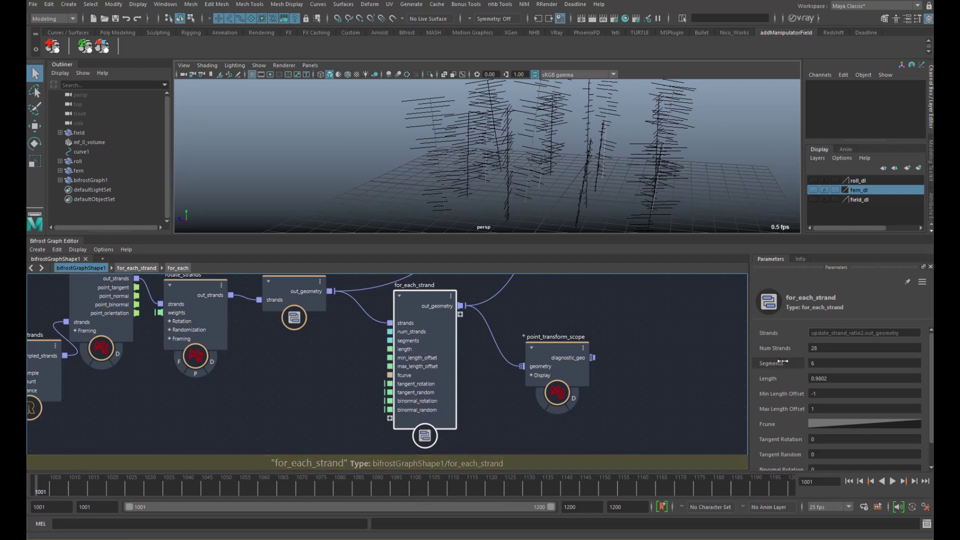
Set for_each_strand's Length to about 1.705 and both Min and Max Length Offset to 0
left_click_drag(777, 379, 823, 378)
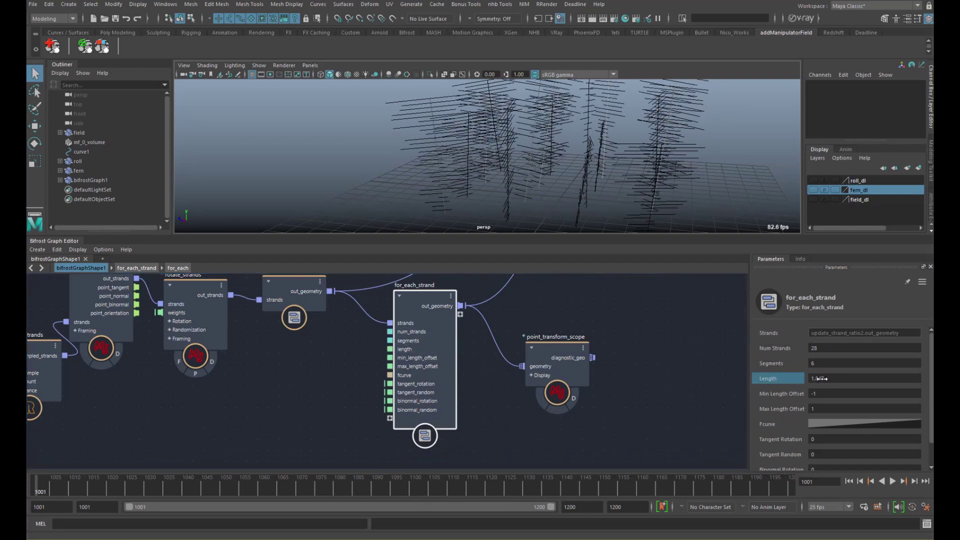
left_click(827, 396)
type("0")
left_click(822, 406)
type("0")
key("Return")
left_click_drag(621, 186, 602, 169, "alt")
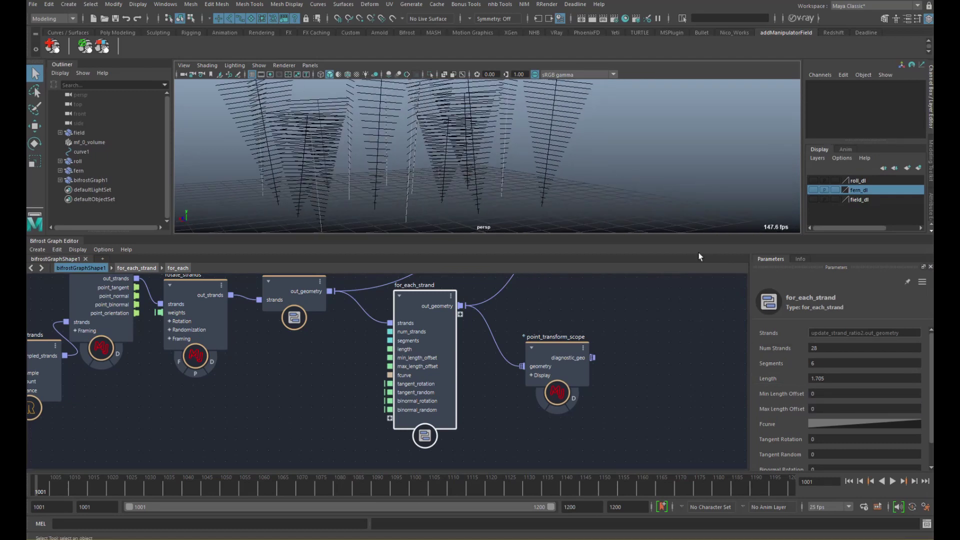
In the Fcurve of for_each_strand, set the end point's value to 0 and add a middle point at about 0.48 with value 1
left_click(832, 422)
middle_click_drag(607, 172, 602, 199, "alt")
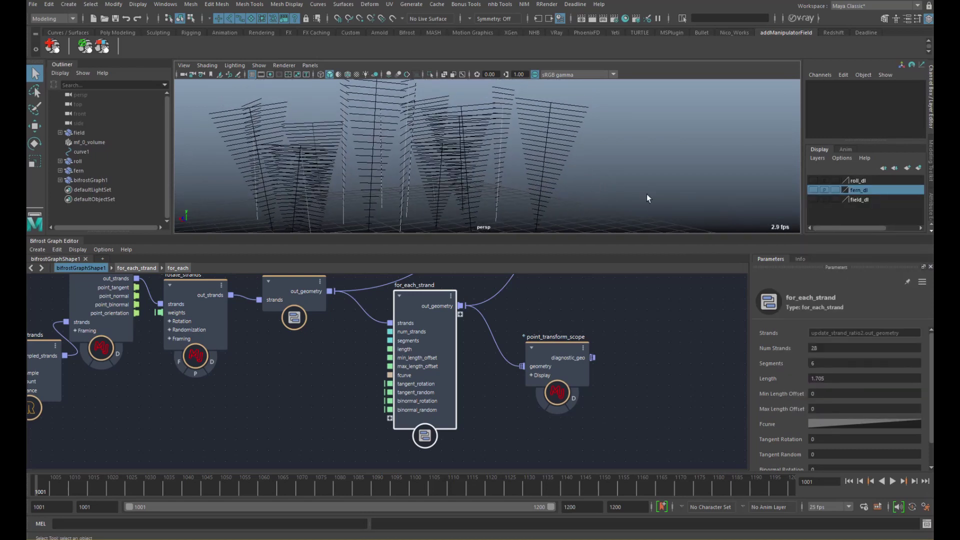
left_click(844, 426)
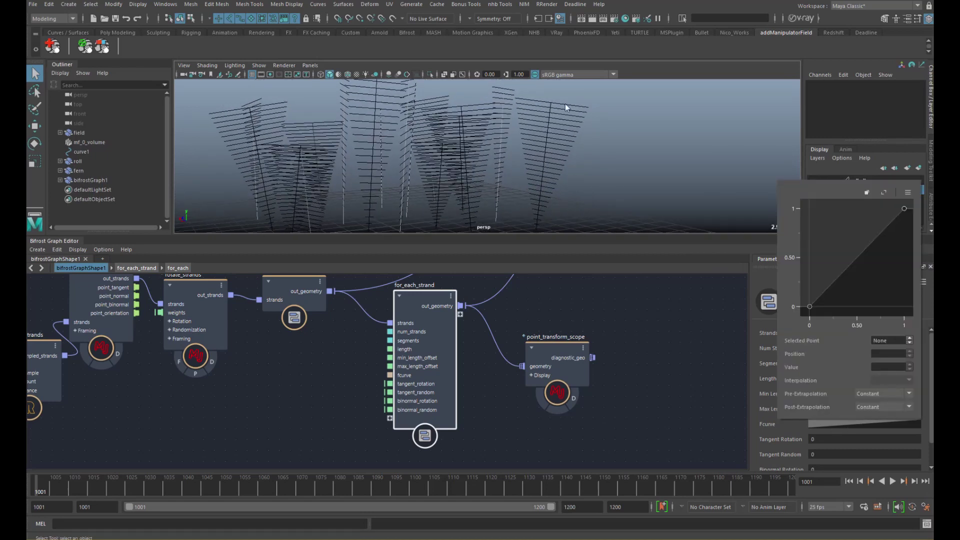
left_click(904, 209)
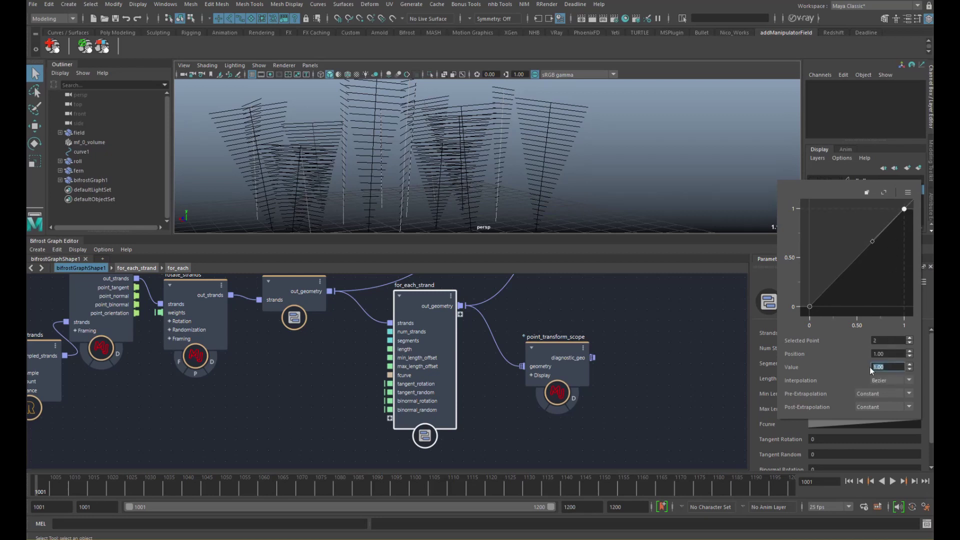
type("0")
key("Return")
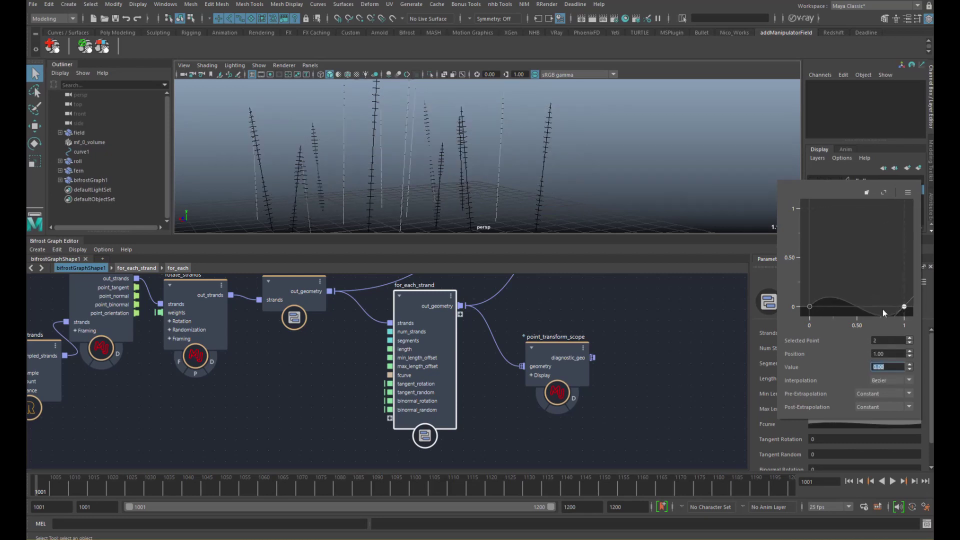
left_click_drag(859, 313, 872, 206)
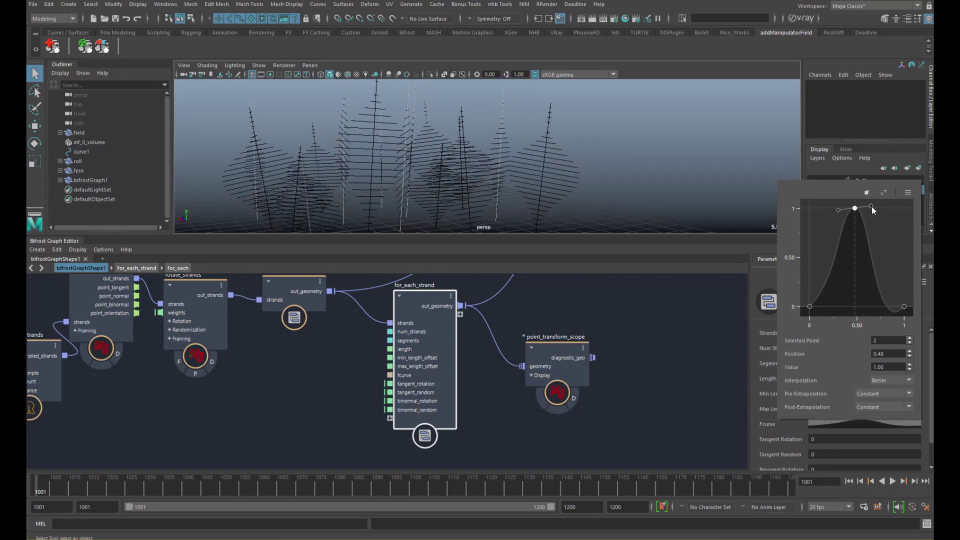
Adjust the tangents of the Fcurve's end and start points to form a rounded leaf profile
left_click(903, 305)
mouse_move(875, 291)
middle_mouse_down("alt")
mouse_move(851, 274)
mouse_move(865, 280)
middle_mouse_up("alt")
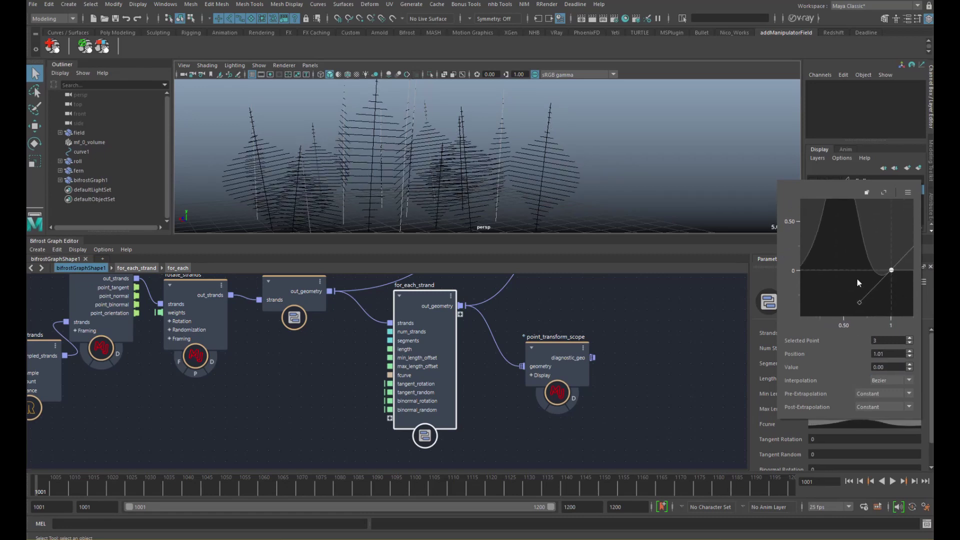
left_click_drag(860, 302, 873, 227)
middle_click_drag(815, 250, 845, 276, "alt")
scroll(845, 276, "down", 3)
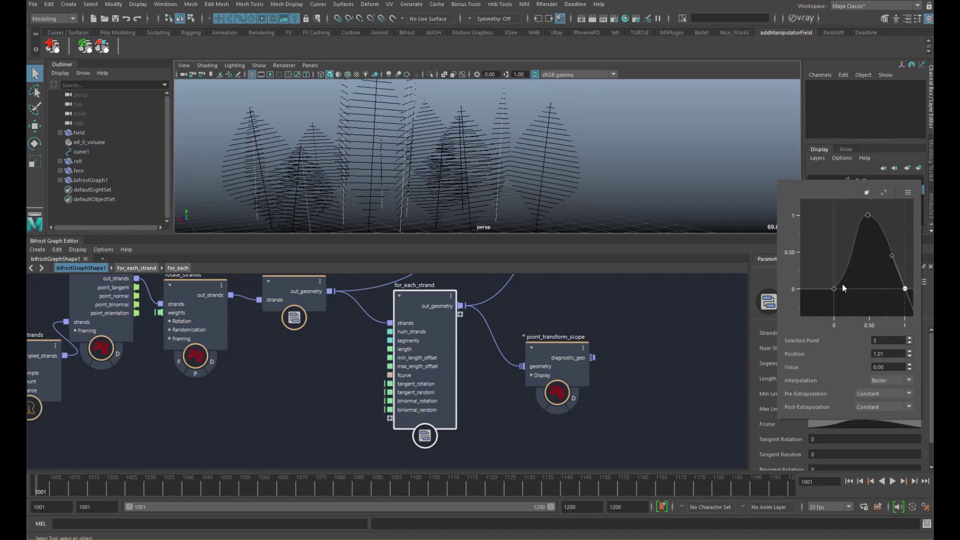
left_click_drag(858, 263, 844, 251)
left_click_drag(759, 209, 562, 165, "alt")
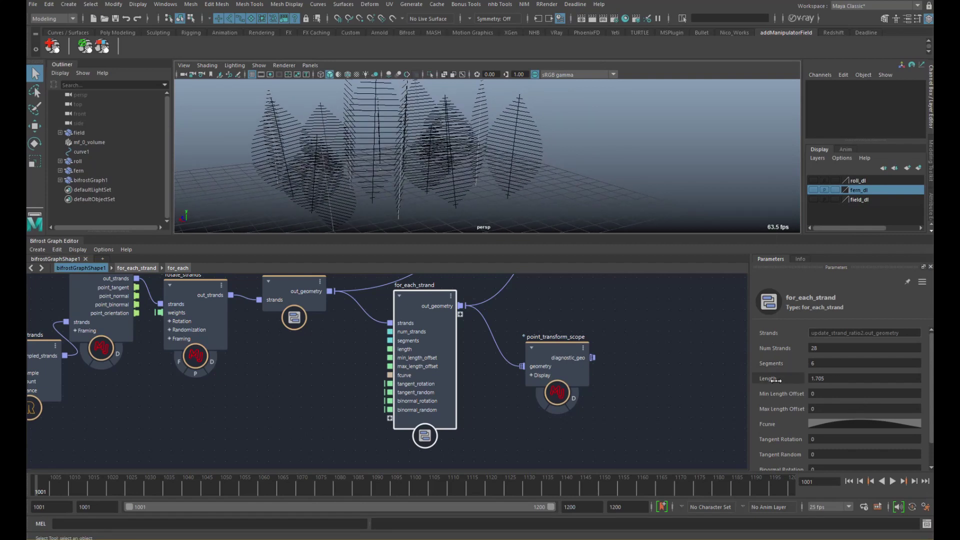
Reduce for_each_strand's Length to about 1.362 and raise the start point of its Fcurve
left_click_drag(785, 379, 747, 398)
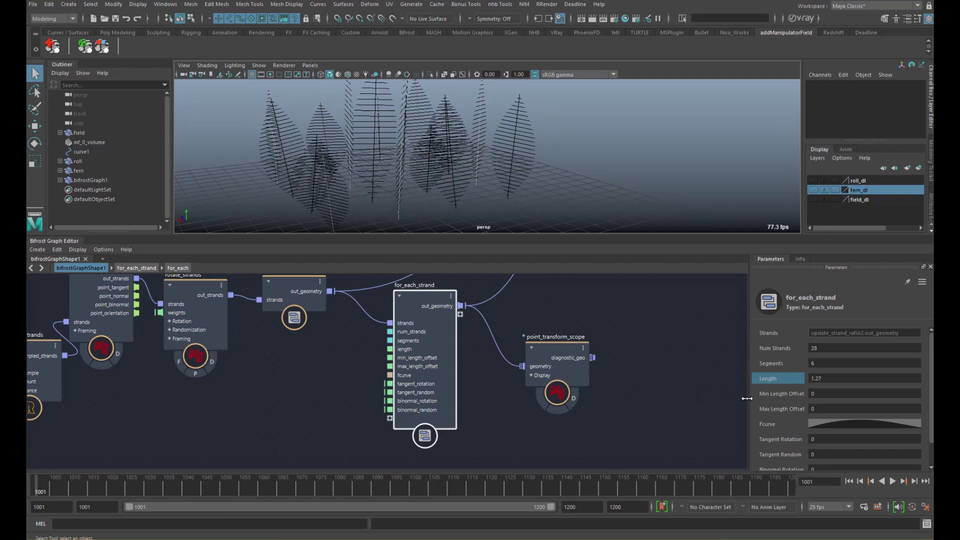
left_click(841, 426)
left_click_drag(836, 290, 834, 262)
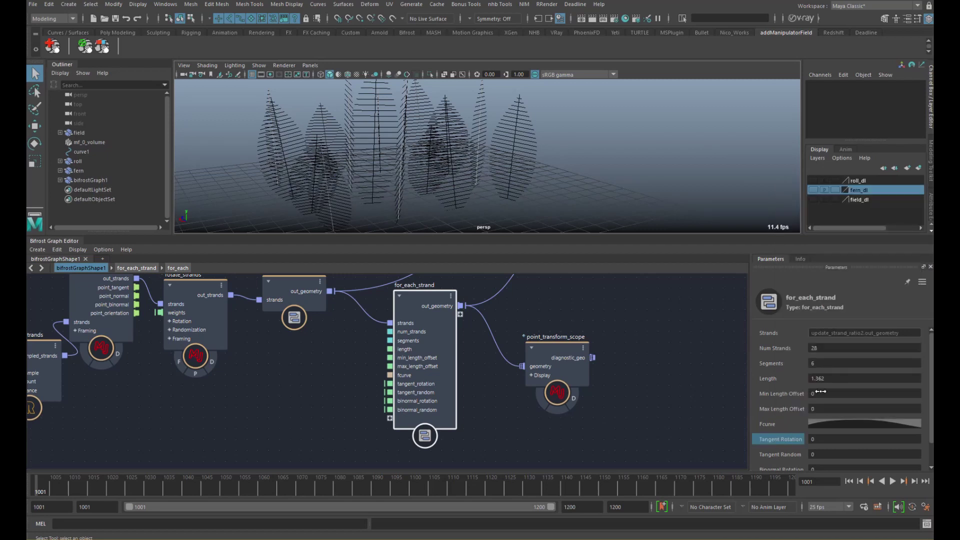
Set Min Length Offset to about -0.155 and Max Length Offset to about 0.075 on for_each_strand
left_click_drag(780, 393, 716, 397)
left_click_drag(556, 406, 765, 393)
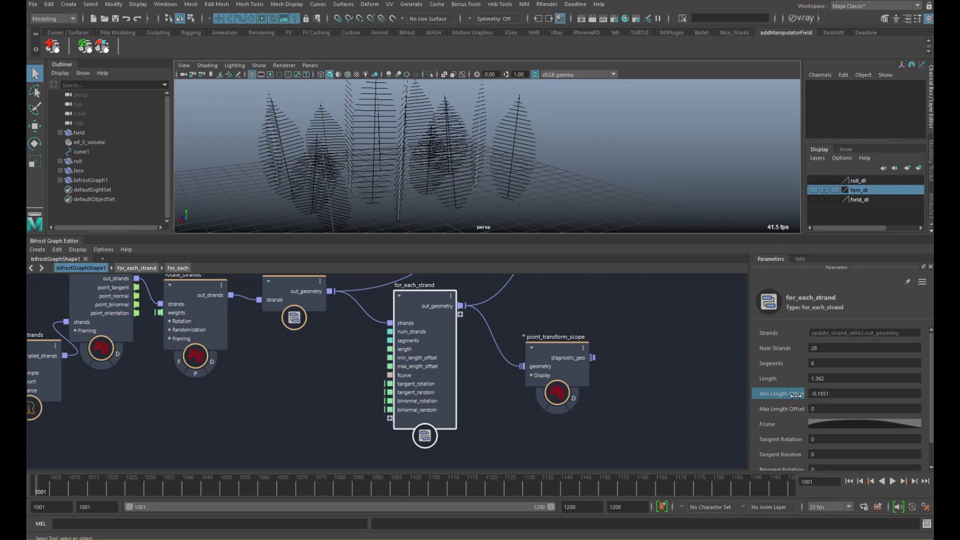
left_click_drag(793, 409, 851, 409)
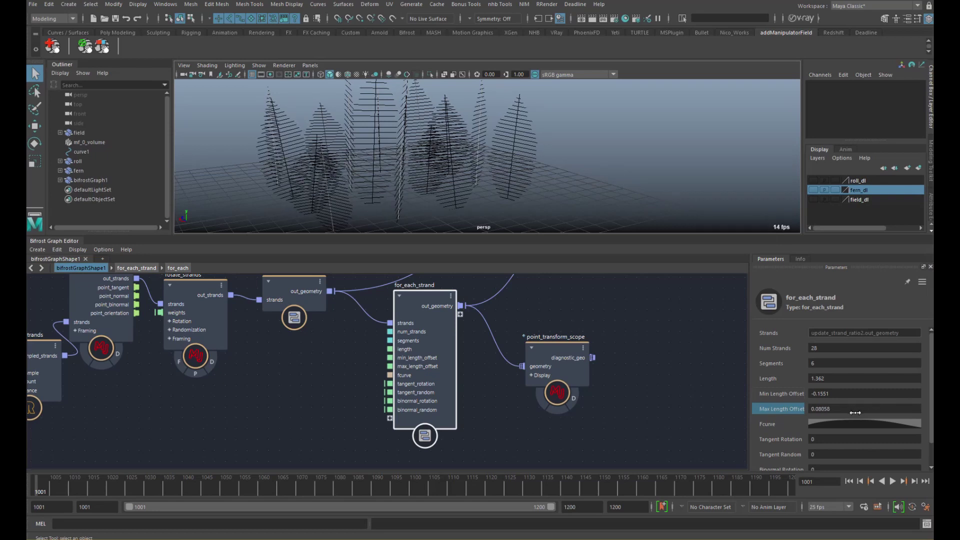
left_click_drag(580, 159, 591, 191, "alt")
right_click_drag(591, 191, 643, 204, "alt")
left_click_drag(642, 205, 577, 173, "alt")
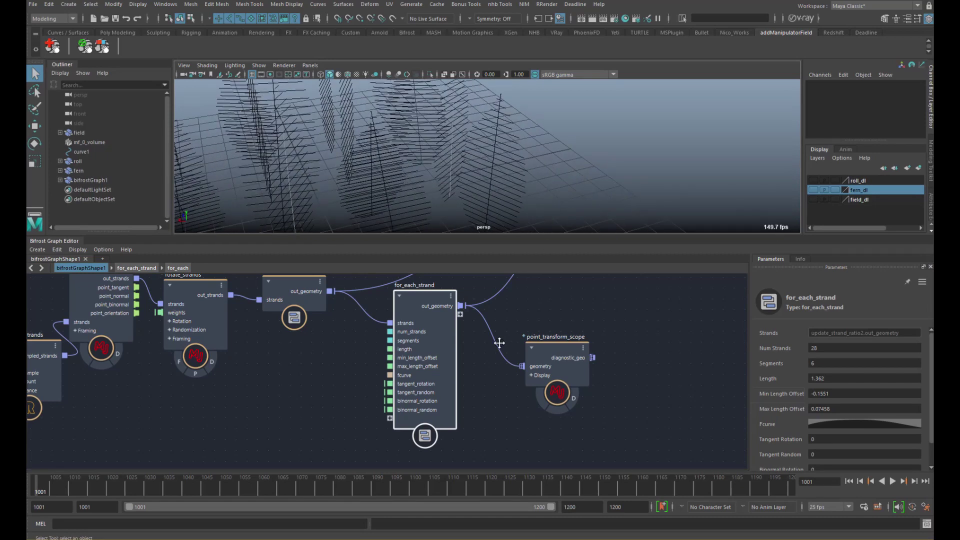
Enter the for_each compound inside for_each_strand and save the scene
middle_click_drag(499, 343, 463, 404, "alt")
middle_click_drag(508, 377, 485, 418, "alt")
scroll(471, 419, "down", 1)
middle_click_drag(431, 394, 459, 362, "alt")
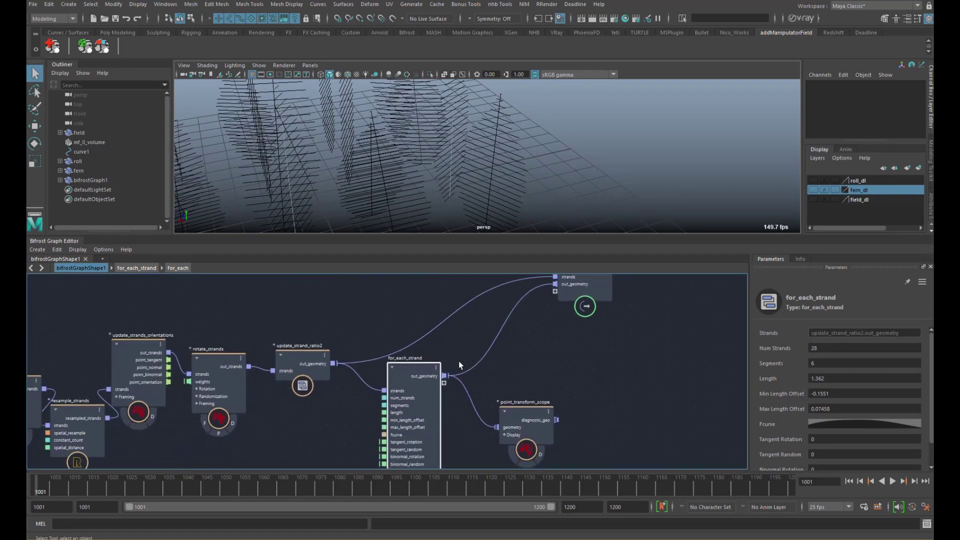
double_click(416, 398)
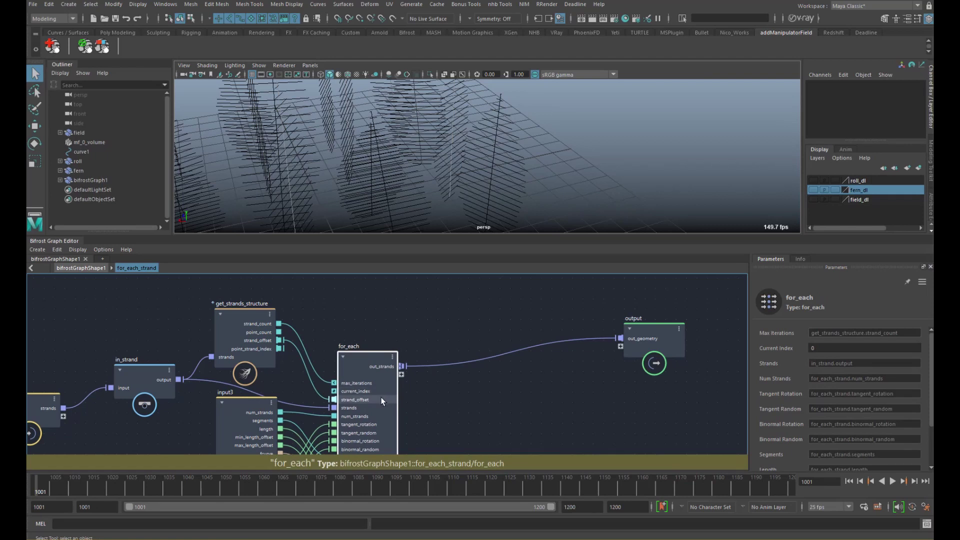
double_click(382, 399)
scroll(448, 369, "down", 5)
middle_click_drag(506, 375, 380, 348, "alt")
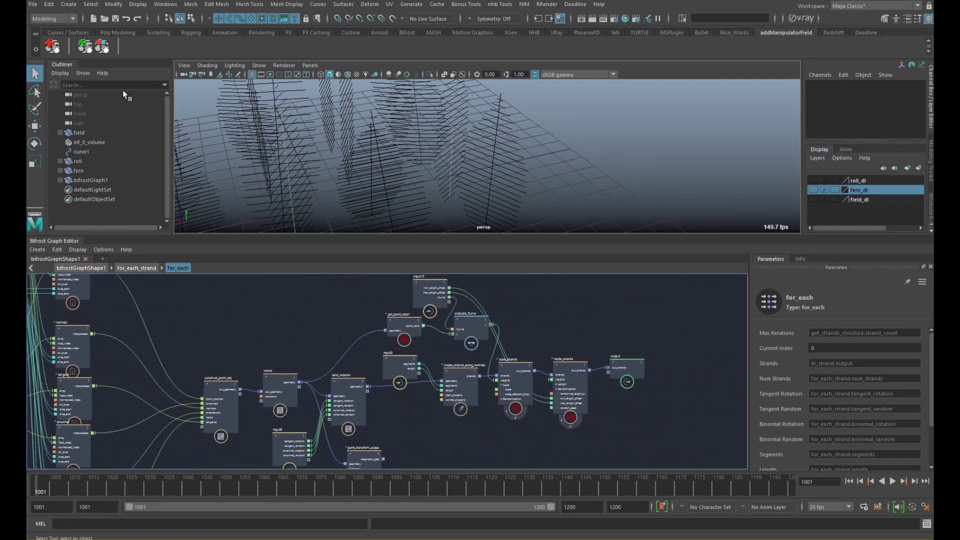
left_click(116, 19)
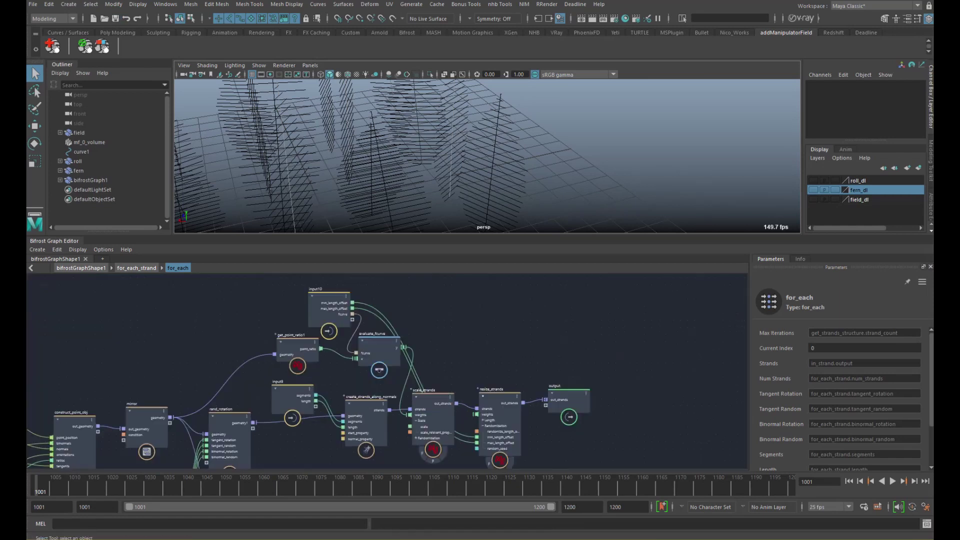
Move the output node farther from resize_strands and delete the point_transform_scope node
mouse_move(405, 331)
middle_mouse_down("alt")
mouse_move(401, 320)
mouse_move(410, 324)
middle_mouse_up("alt")
scroll(404, 334, "down", 2)
scroll(429, 321, "down", 1)
left_click_drag(507, 359, 555, 367)
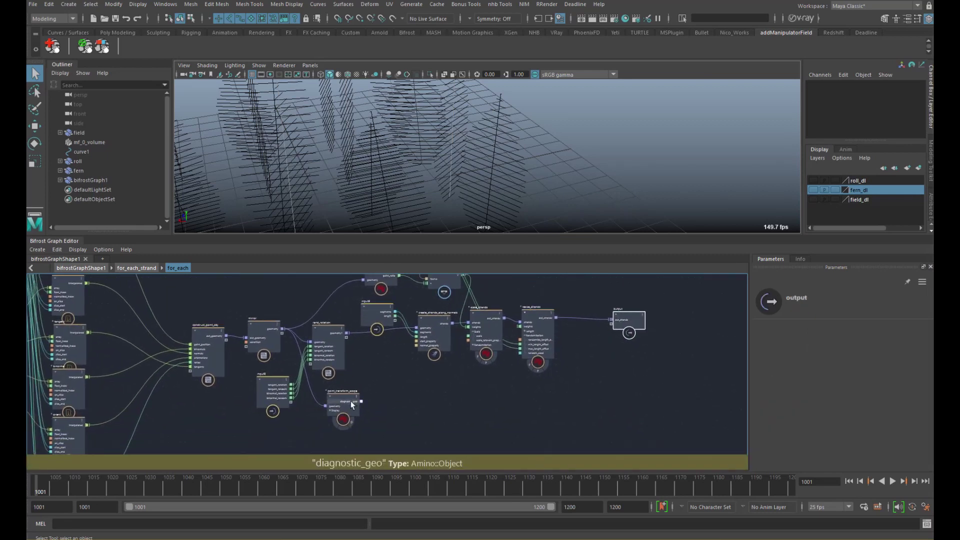
left_click(351, 411)
key("Delete")
mouse_move(356, 336)
middle_mouse_down("alt")
mouse_move(334, 360)
mouse_move(355, 344)
middle_mouse_up("alt")
scroll(472, 307, "up", 1)
middle_click_drag(483, 318, 463, 325, "alt")
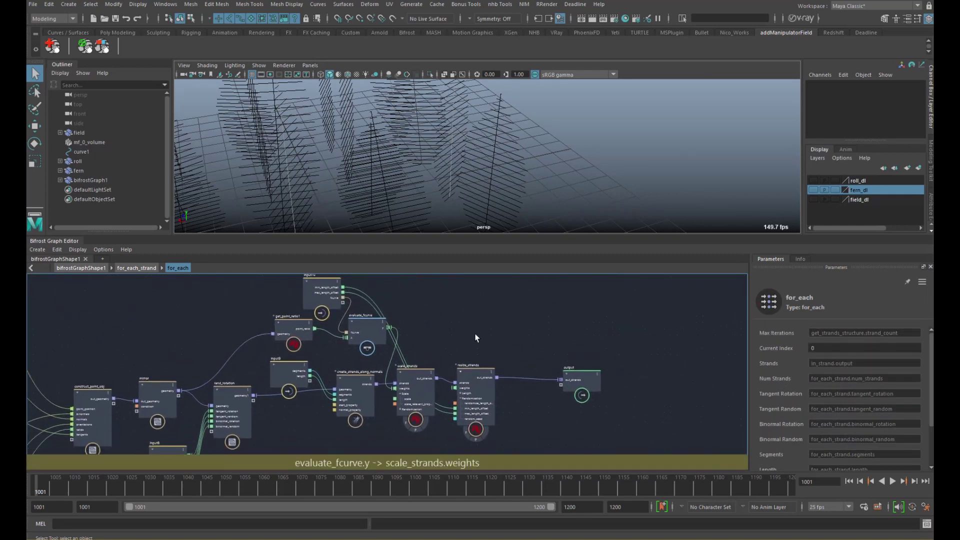
Move input9 below create_strands_along_normals and shift create_strands_along_normals closer to rand_rotation
middle_click_drag(300, 336, 325, 322, "alt")
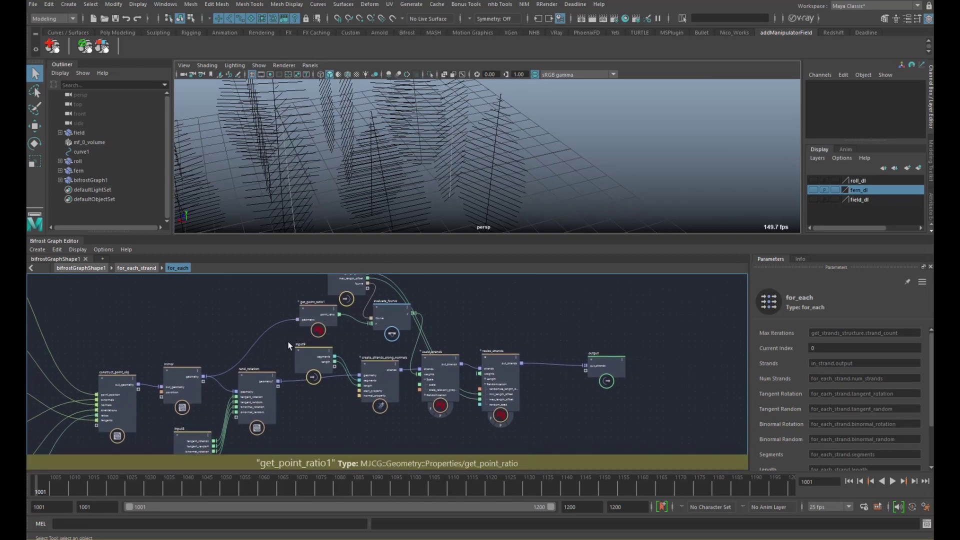
left_click_drag(315, 358, 319, 406)
left_click_drag(371, 380, 349, 385)
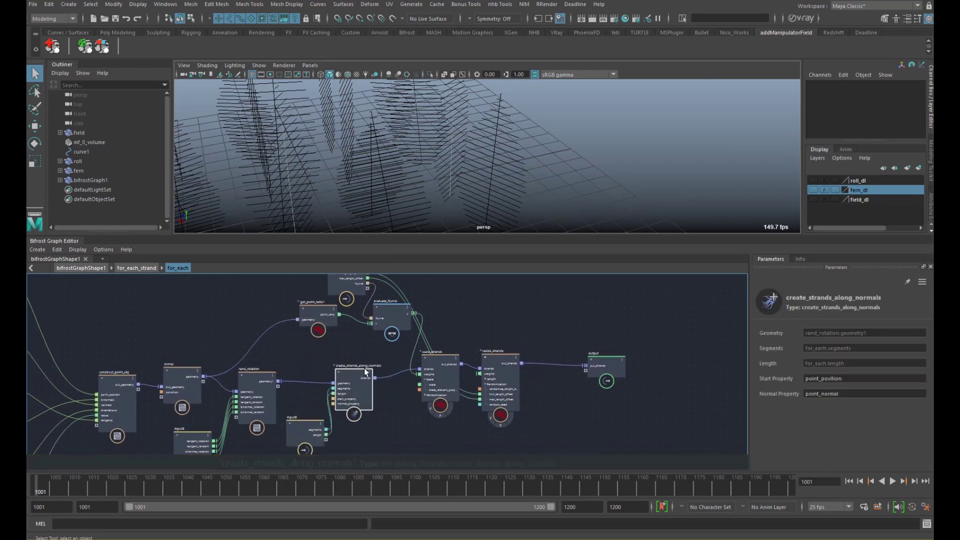
middle_click_drag(252, 375, 305, 339)
scroll(305, 339, "up", 3)
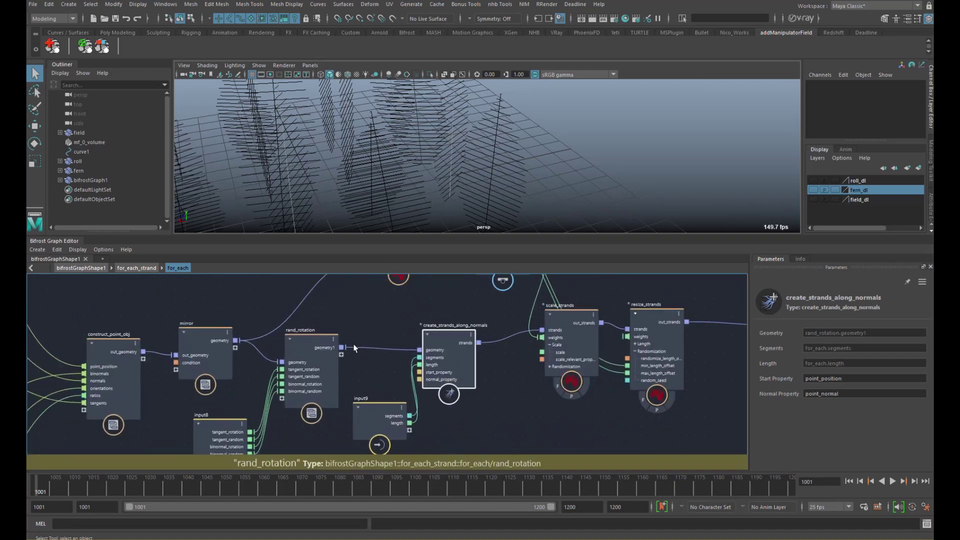
Use a temporary watchpoint to inspect the geometry properties passed from rand_rotation to create_strands_along_normals, spreading the neighbouring nodes for readability
right_click(358, 347)
left_click(373, 355)
left_click_drag(323, 367, 302, 370)
middle_click_drag(321, 357, 322, 342)
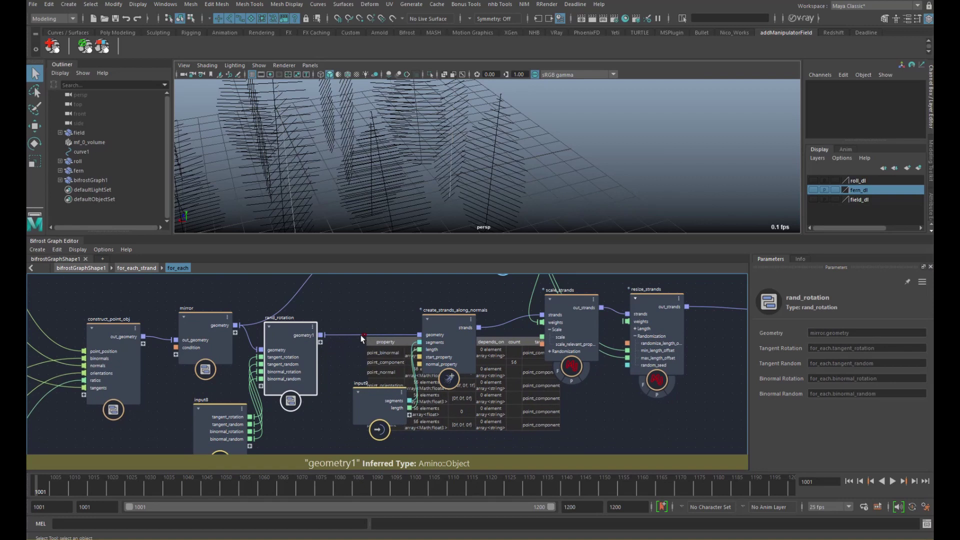
left_click_drag(379, 400, 383, 445)
scroll(213, 370, "down", 3)
middle_click_drag(213, 370, 356, 345)
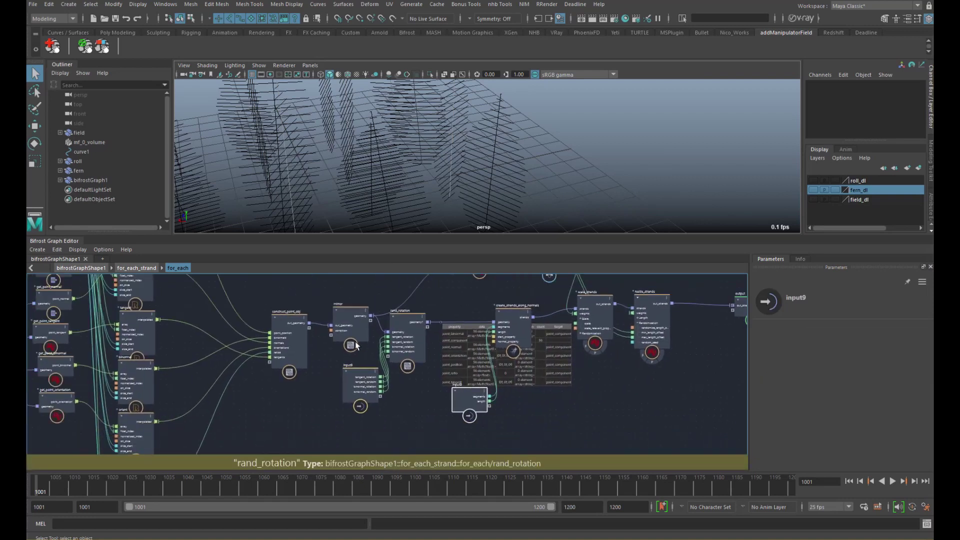
scroll(423, 343, "up", 3)
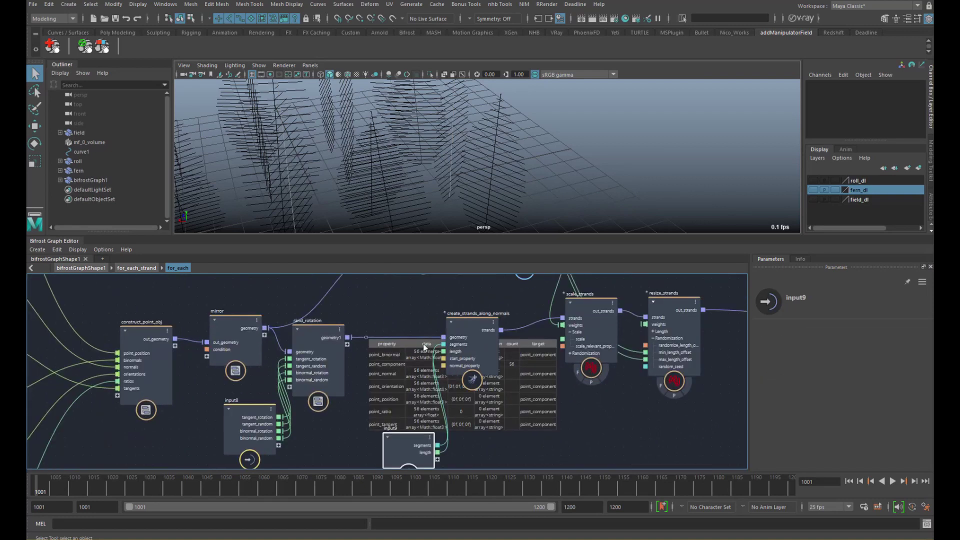
left_click_drag(473, 334, 445, 322)
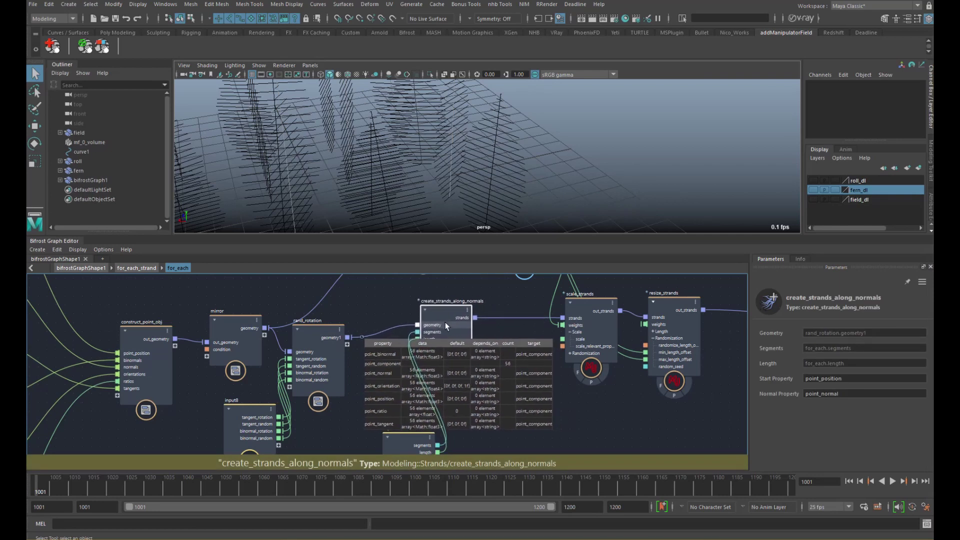
right_click(368, 343)
left_click(376, 352)
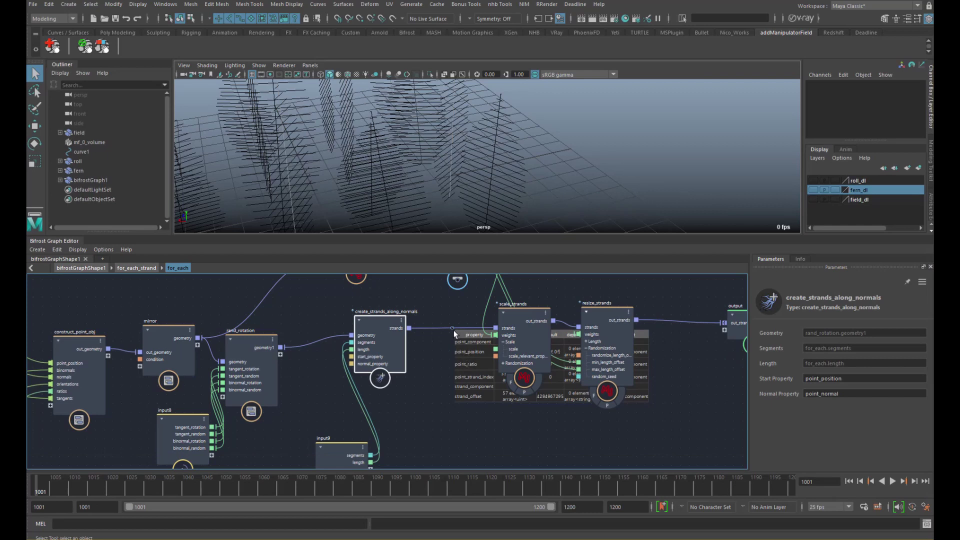
Remove the watchpoint on the connection between create_strands_along_normals and scale_strands
left_click(433, 329)
right_click(432, 329)
left_click(441, 340)
left_click(348, 450)
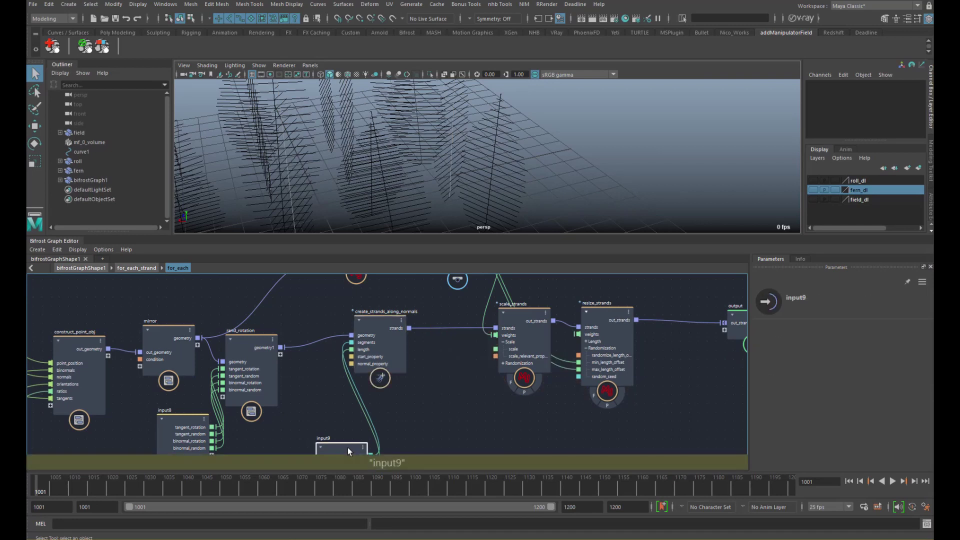
left_click(380, 343)
Move get_point_ratio1 and input10 farther from evaluate_fcurve to tidy the upper branch
middle_click_drag(481, 328, 385, 356)
scroll(416, 331, "down", 2)
left_click(376, 321)
left_click_drag(312, 307, 284, 321)
middle_click_drag(333, 311, 345, 344)
left_click_drag(351, 307, 318, 310)
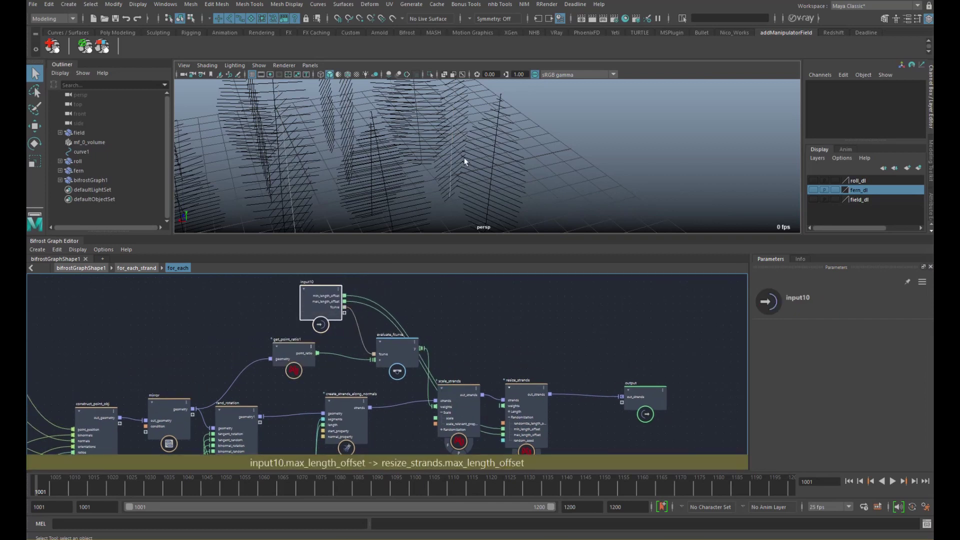
Examine the fern strands from a higher angle, and move input9 and the output node farther from their neighbours
left_click_drag(401, 149, 447, 173, "alt")
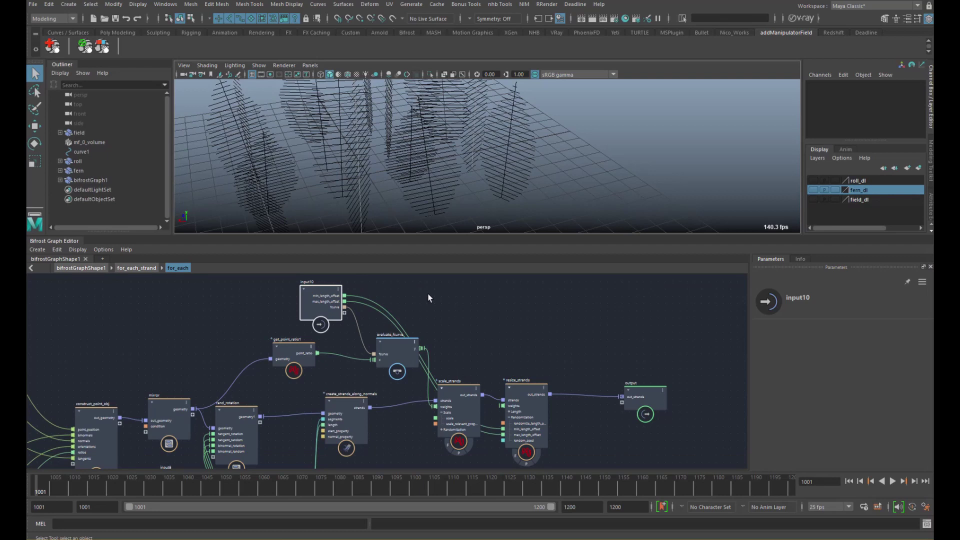
middle_click_drag(426, 186, 425, 172, "alt")
mouse_move(437, 178)
left_mouse_down("alt")
mouse_move(424, 197)
mouse_move(442, 186)
mouse_move(420, 170)
mouse_move(428, 174)
left_mouse_up("alt")
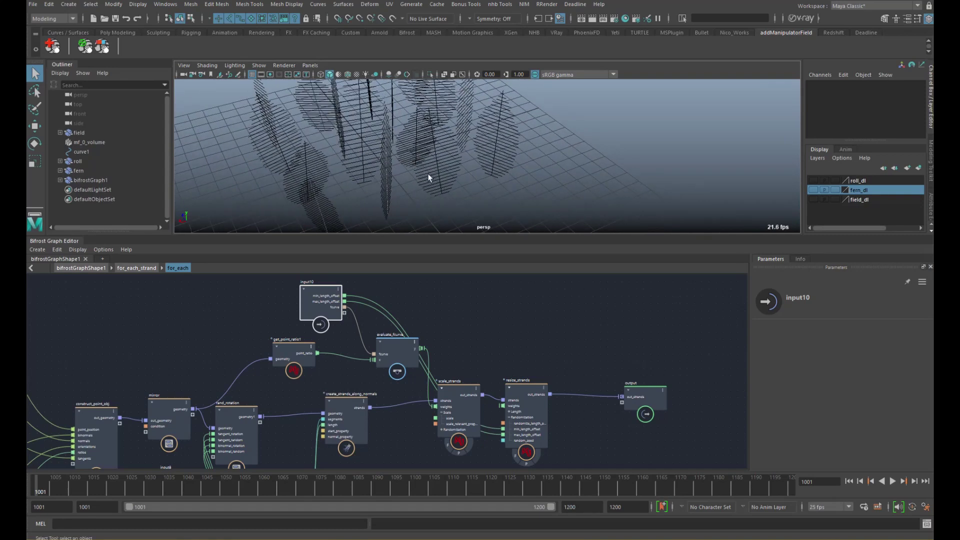
middle_click_drag(269, 381, 326, 330, "alt")
mouse_move(197, 358)
middle_mouse_down("alt")
mouse_move(188, 360)
mouse_move(324, 347)
mouse_move(352, 356)
mouse_move(211, 364)
middle_mouse_up("alt")
left_click_drag(251, 430, 234, 422)
mouse_move(405, 347)
middle_mouse_down("alt")
mouse_move(304, 334)
mouse_move(405, 347)
middle_mouse_up("alt")
left_click_drag(602, 335, 629, 335)
middle_click_drag(448, 319, 448, 341, "alt")
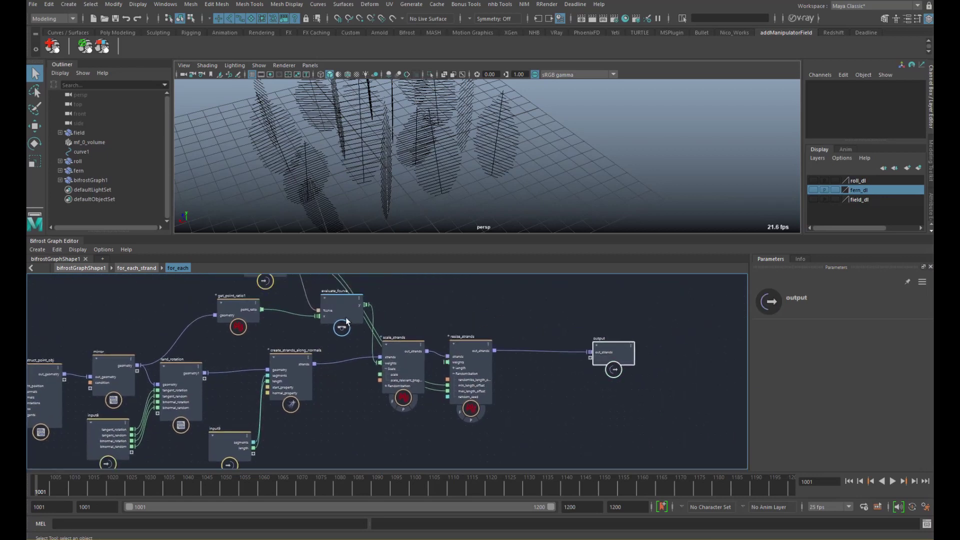
Move evaluate_fcurve and input10 closer to get_point_ratio1
left_click_drag(346, 316, 321, 313)
middle_click_drag(322, 311, 355, 345, "alt")
left_click_drag(310, 305, 293, 304)
middle_click_drag(367, 314, 357, 301)
left_click_drag(334, 330, 334, 325)
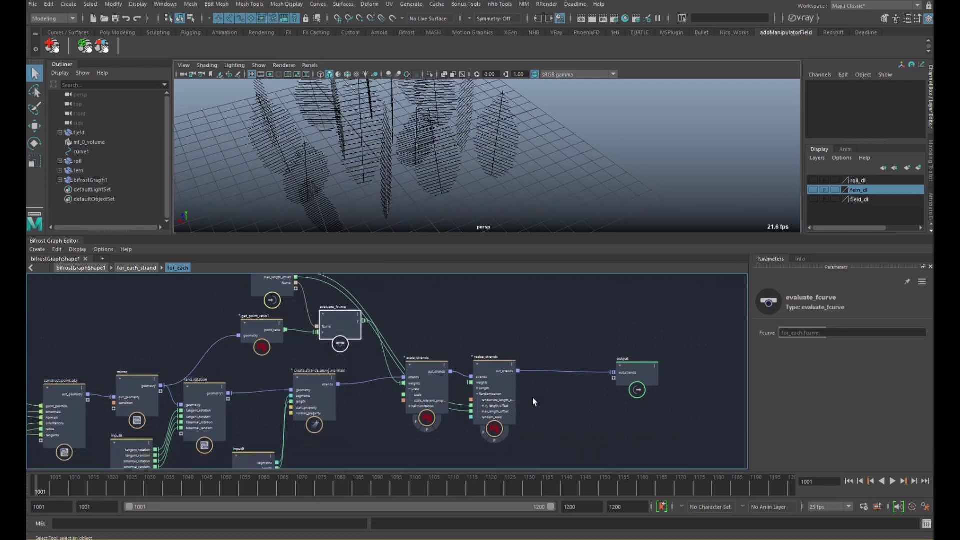
Move input9 up into the gap between rand_rotation and create_strands_along_normals
middle_click_drag(533, 396, 523, 366)
left_click_drag(247, 441, 251, 410)
left_click(301, 386)
left_click(267, 406)
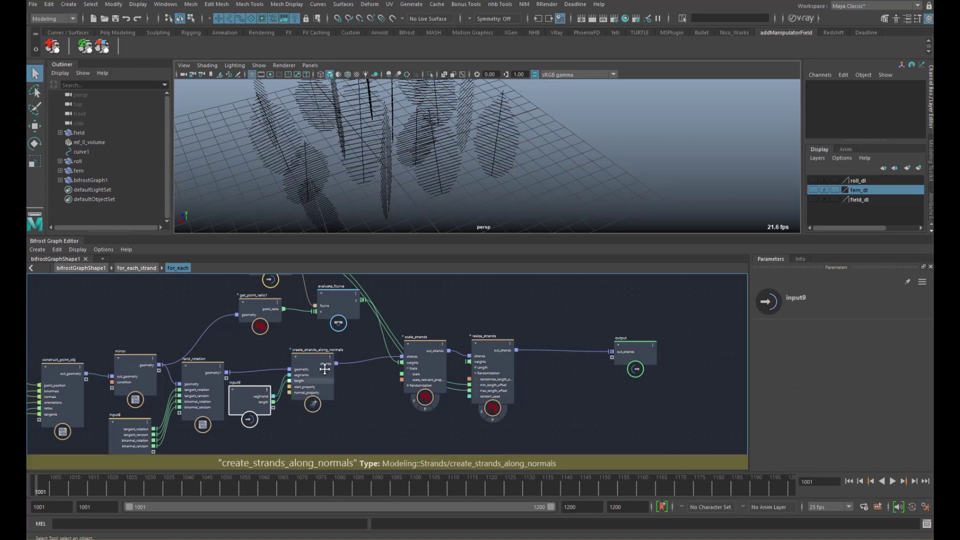
middle_click_drag(324, 388, 312, 356)
scroll(390, 334, "up", 2)
left_click_drag(258, 370, 262, 369)
left_click(212, 380)
Add a for_each_strand compound in the empty area below the connection from resize_strands to output
middle_click_drag(371, 358, 282, 368)
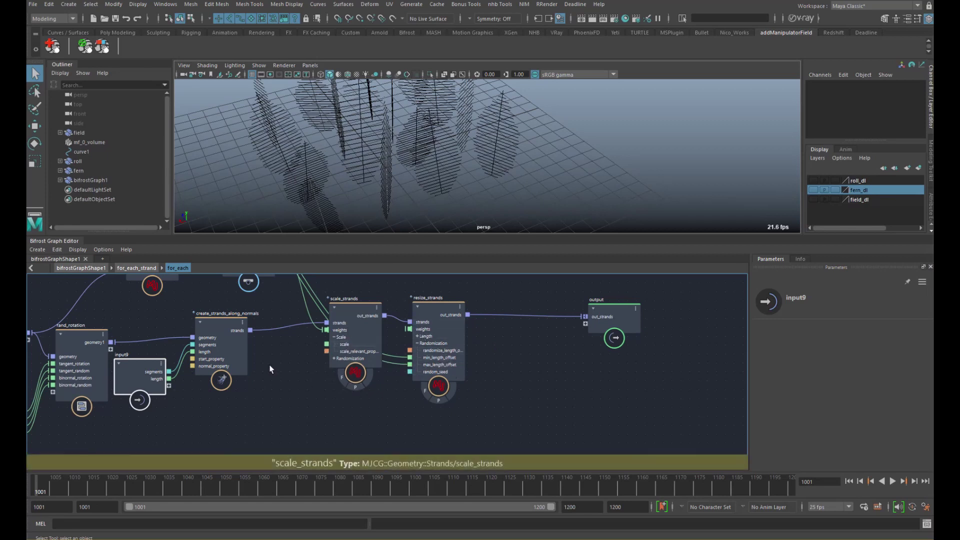
middle_click_drag(289, 361, 289, 369)
scroll(300, 369, "down", 1)
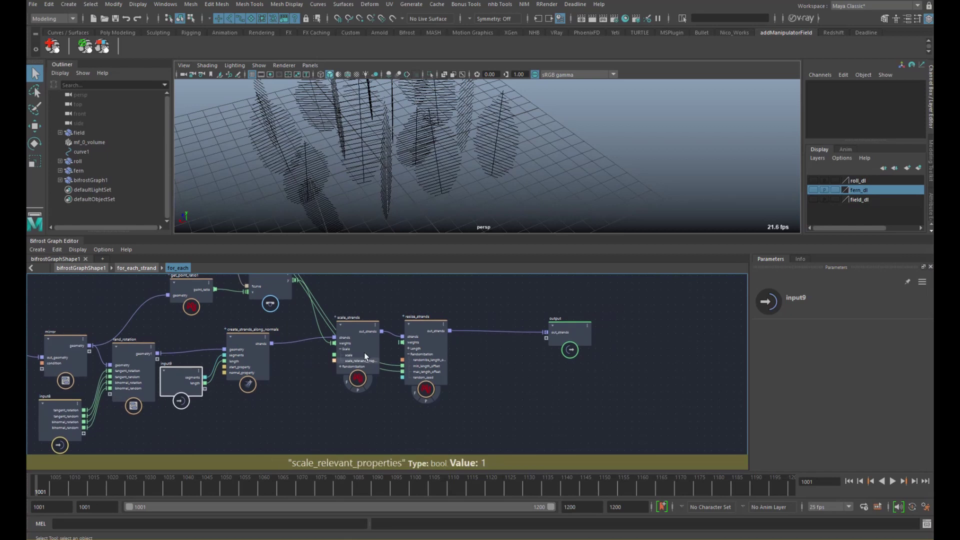
scroll(475, 359, "up", 1)
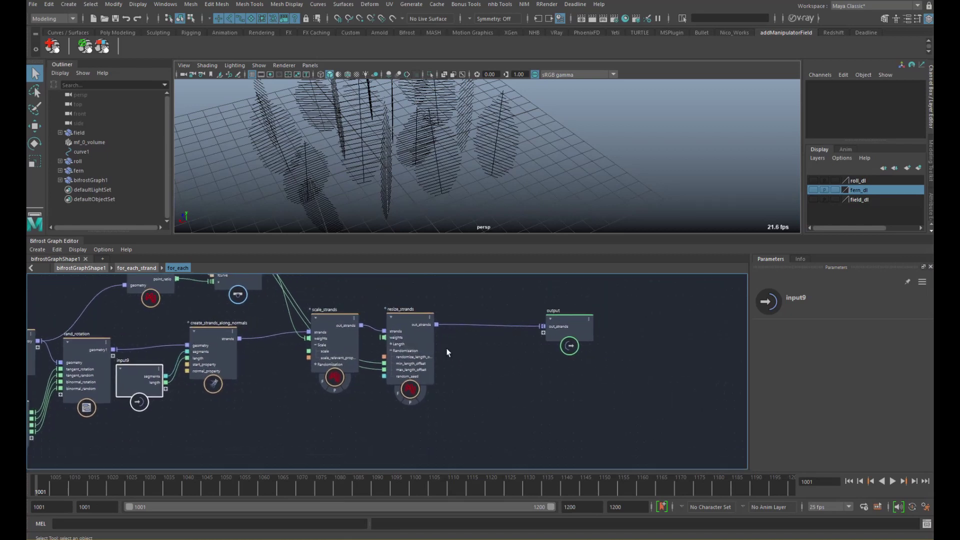
middle_click_drag(455, 365, 450, 356)
key("Tab")
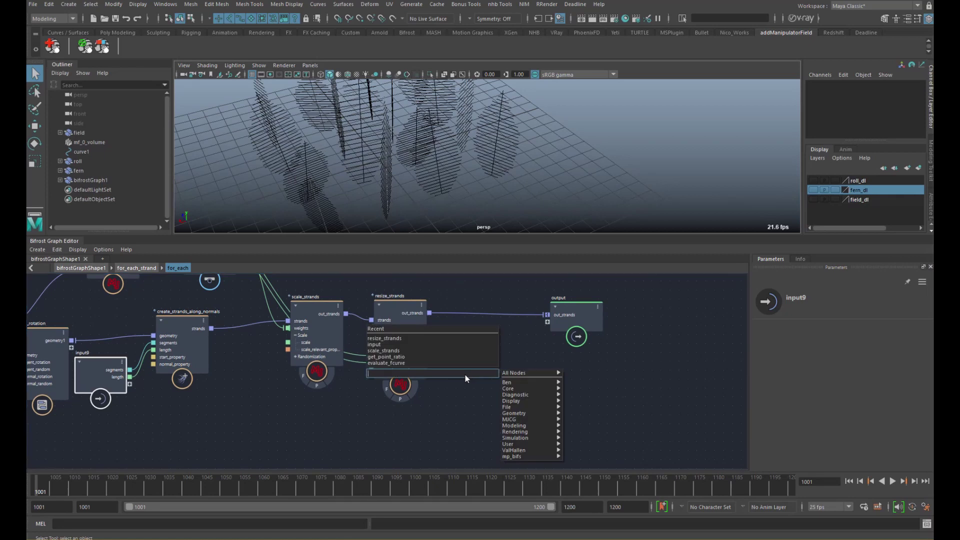
type("for")
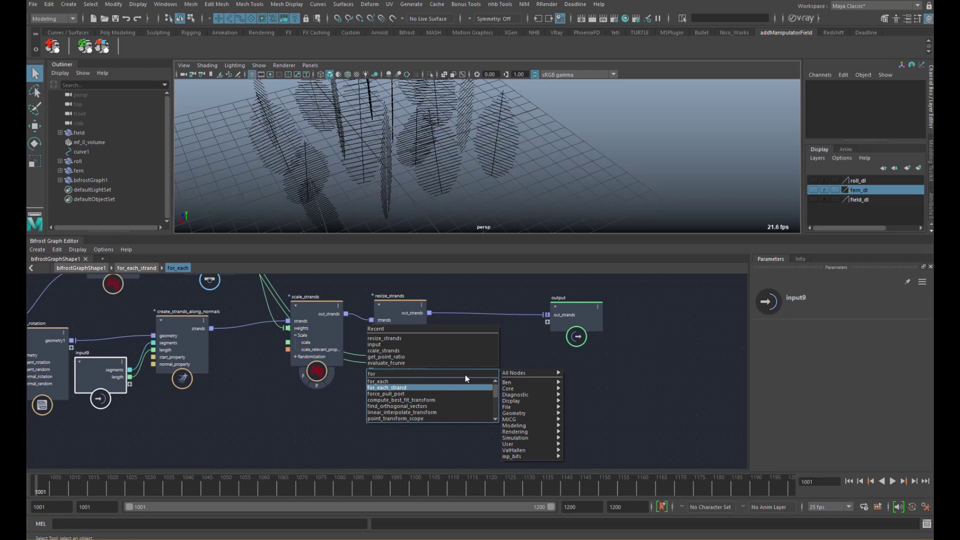
key("Return")
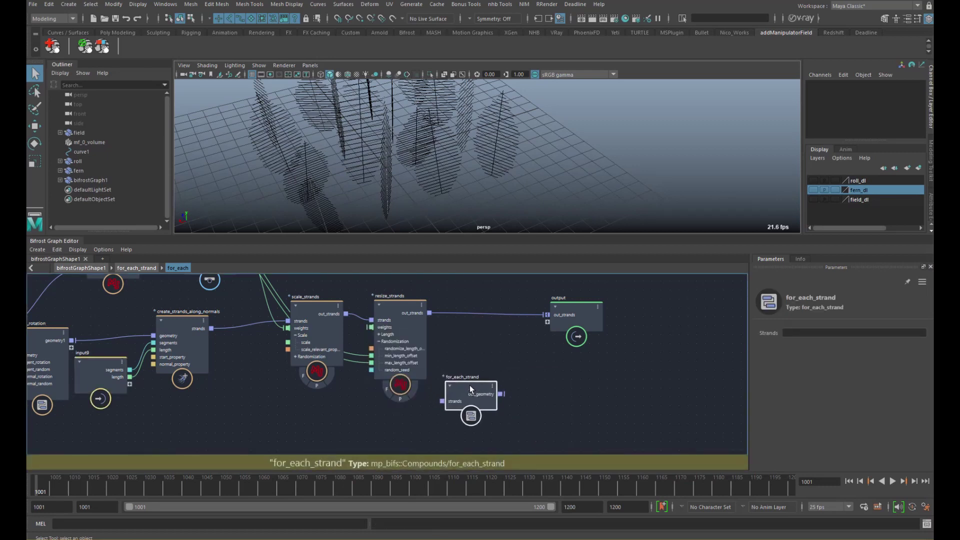
Make the new for_each_strand compound editable and rename it inherit
right_click(466, 383)
left_click(495, 422)
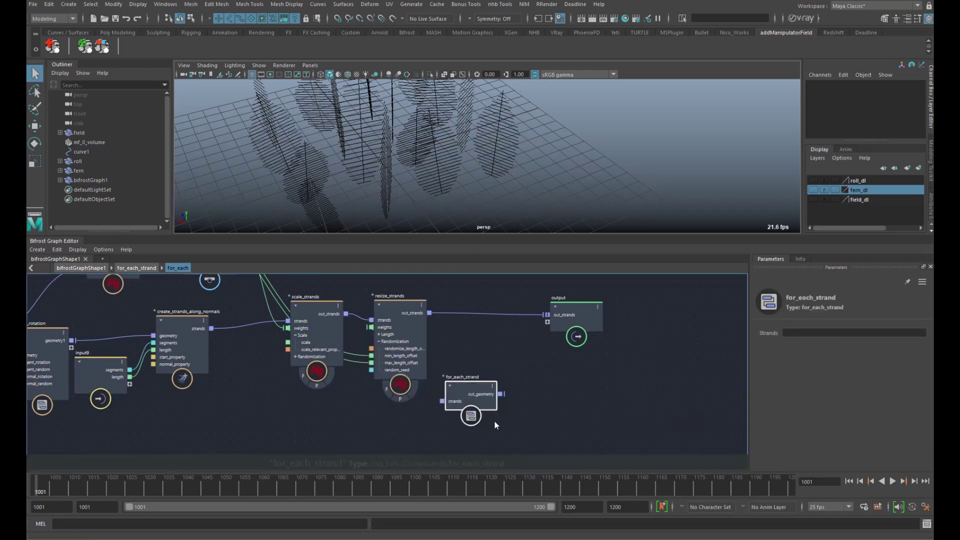
double_click(473, 371)
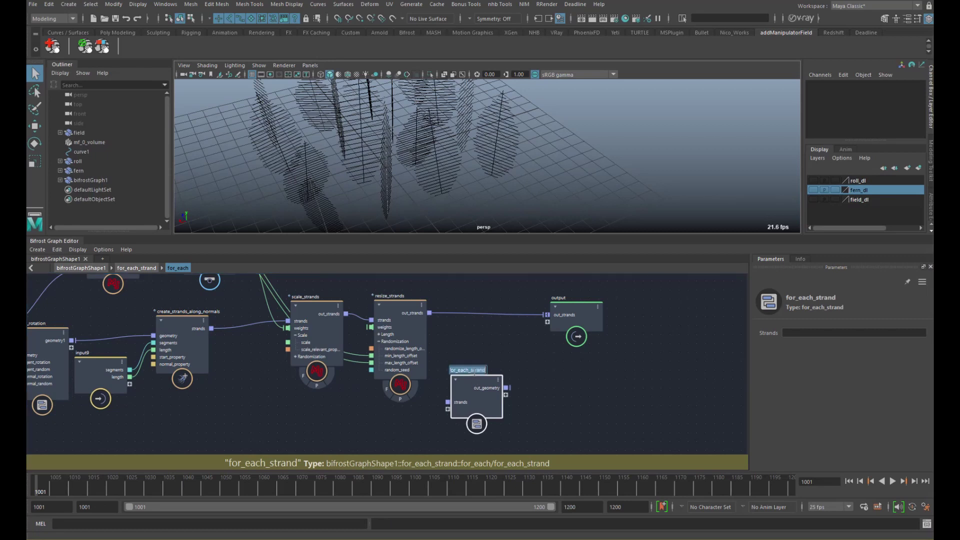
type("inherit")
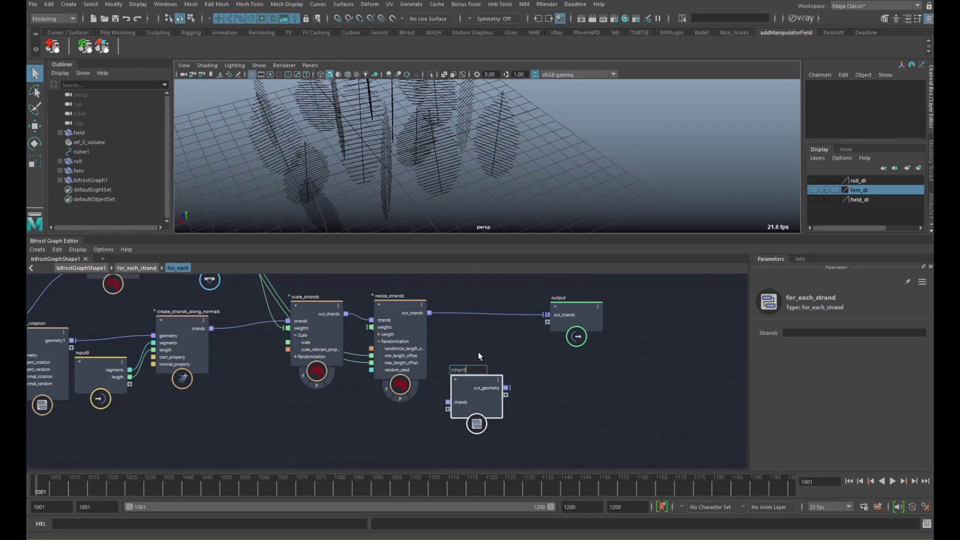
key("Return")
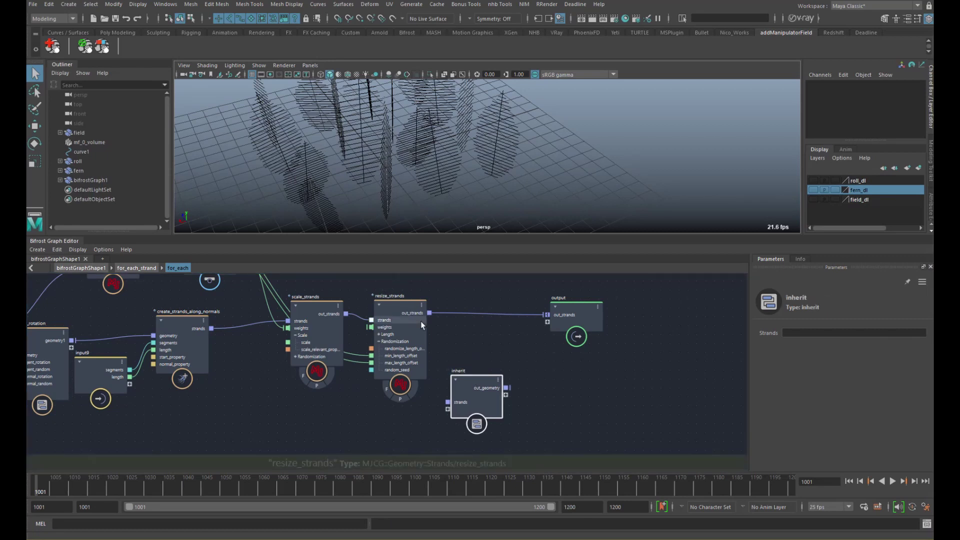
Connect resize_strands' out_strands to inherit's strands, and inherit's out_geometry to the output node's out_strands
left_click_drag(429, 313, 448, 402)
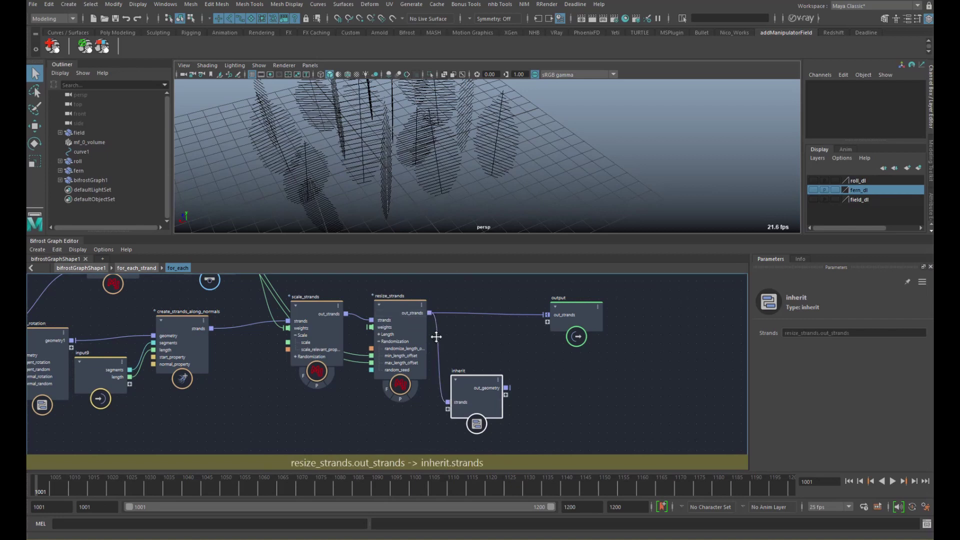
left_click_drag(516, 379, 556, 305)
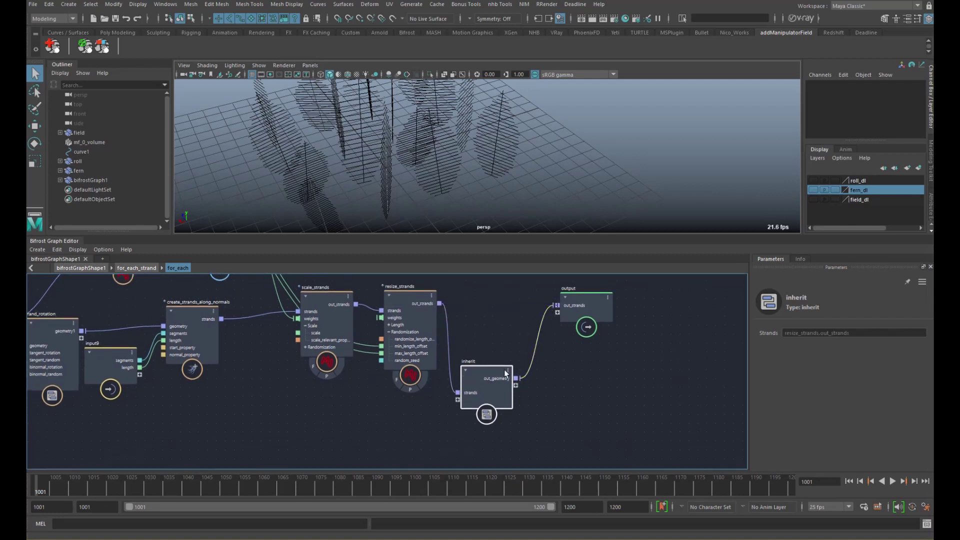
left_click_drag(492, 377, 505, 375)
Add get_point_normal and get_point_tangent nodes below create_strands_along_normals
middle_click_drag(408, 347, 499, 343, "alt")
mouse_move(353, 380)
middle_mouse_down("alt")
mouse_move(428, 356)
mouse_move(422, 384)
middle_mouse_up("alt")
scroll(422, 384, "down", 1)
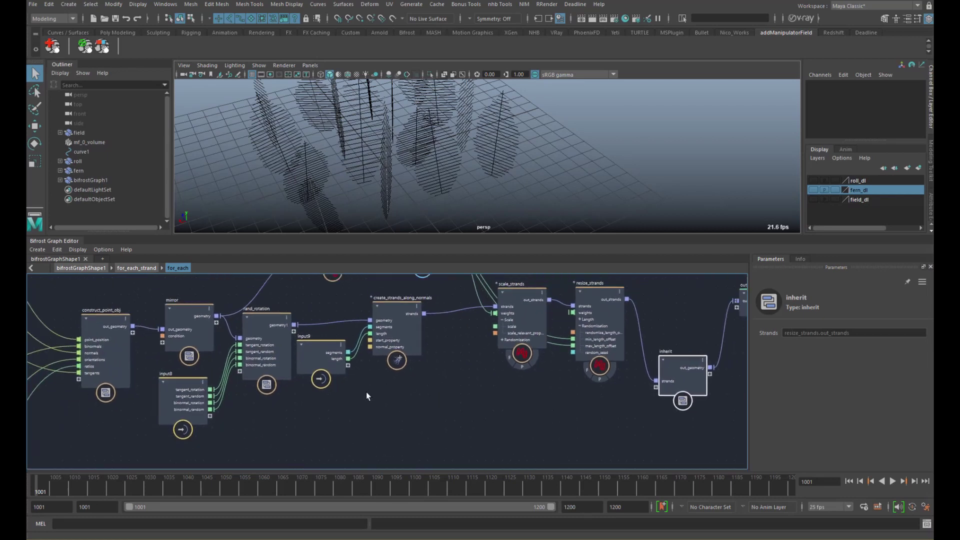
left_click(366, 395)
key("Tab")
type("get")
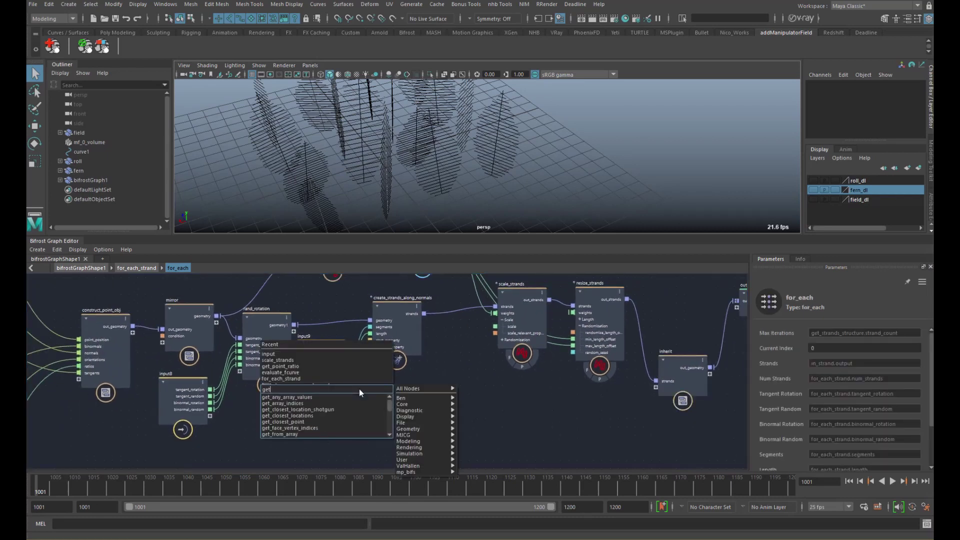
type("no")
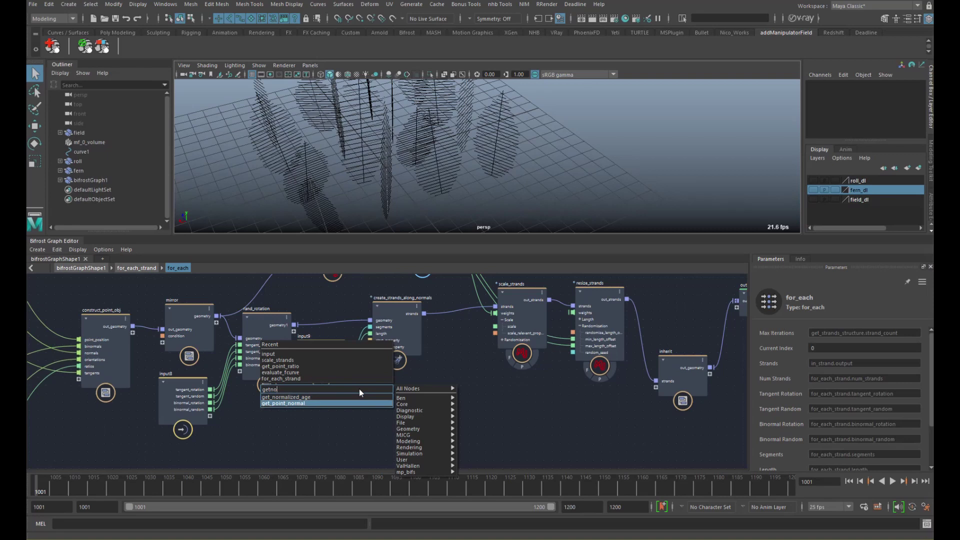
key("Return")
key("Tab")
type("gettan")
key("Return")
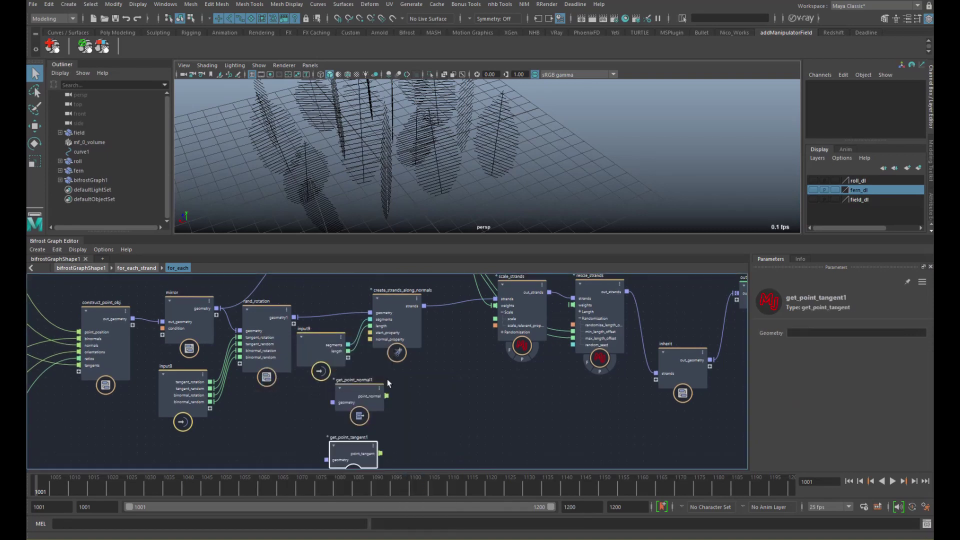
Add a get_point_binormal node below get_point_tangent1 and feed rand_rotation's geometry1 into all three get_point nodes
key("Tab")
type("gp")
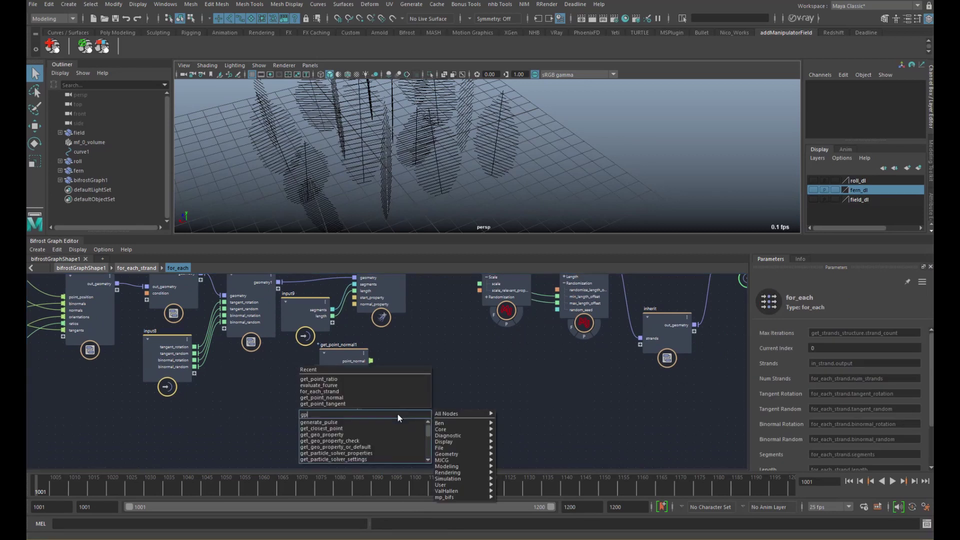
type("bi")
key("Down")
key("Return")
left_click_drag(348, 411, 319, 426)
middle_click_drag(341, 381, 339, 396, "alt")
scroll(337, 396, "down", 1)
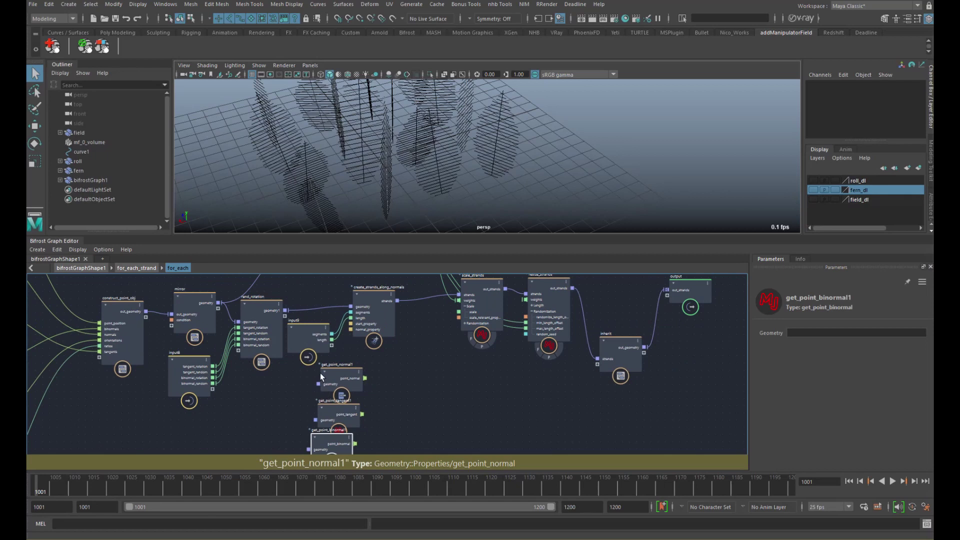
left_click_drag(327, 439, 334, 439)
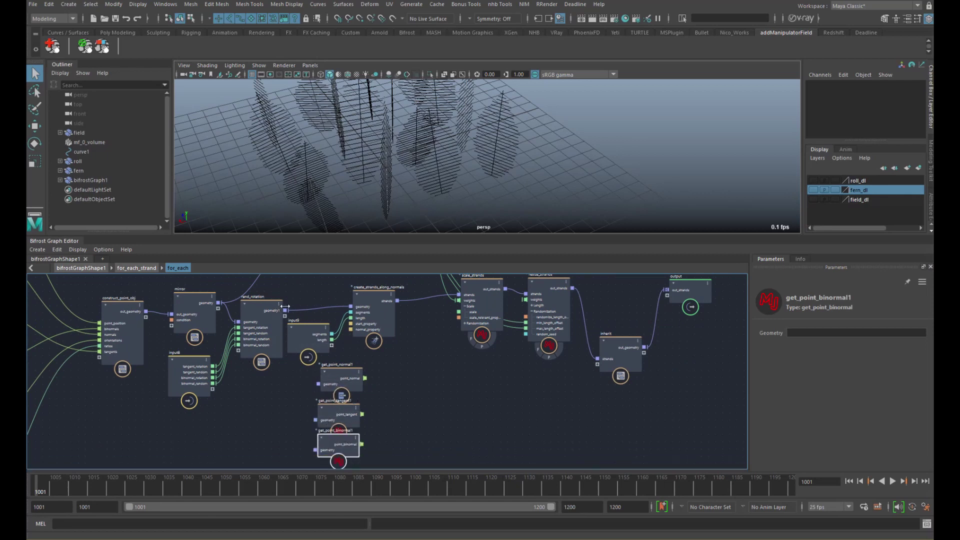
left_click_drag(285, 311, 315, 449)
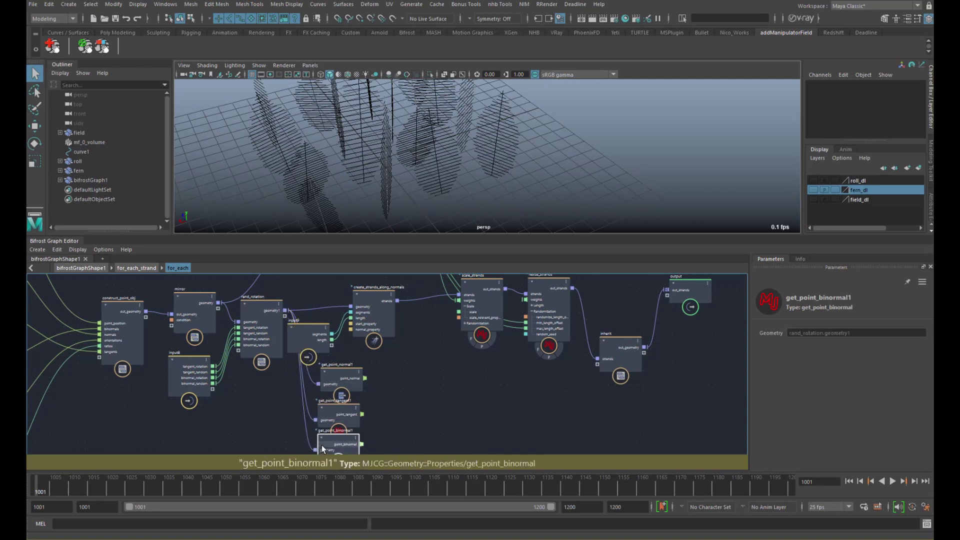
Move the get_point nodes aside and connect their point_normal, point_tangent and point_binormal outputs to new inputs on the inherit compound
left_click_drag(396, 358, 334, 455)
left_click_drag(348, 380, 468, 376)
middle_click_drag(441, 321, 357, 319)
left_click_drag(403, 372, 520, 366)
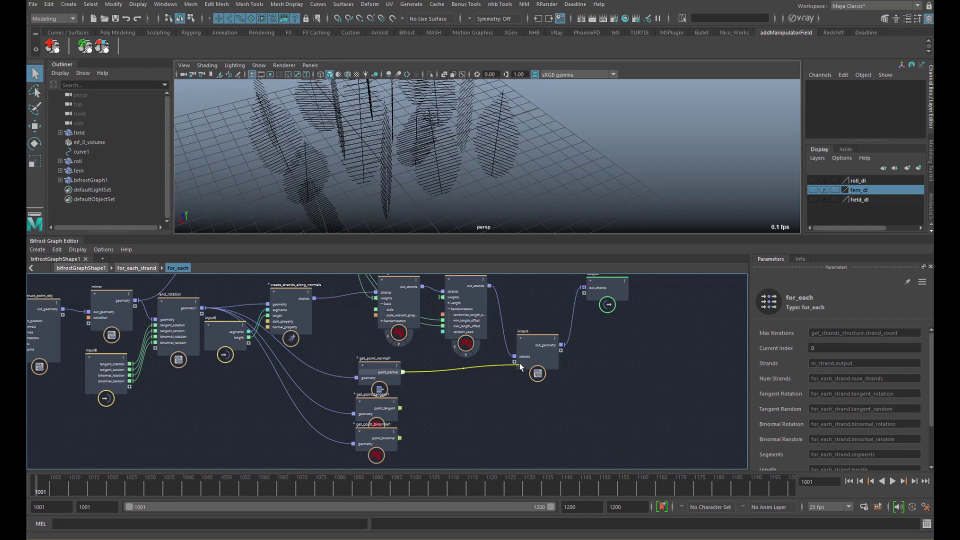
left_click_drag(400, 408, 526, 364)
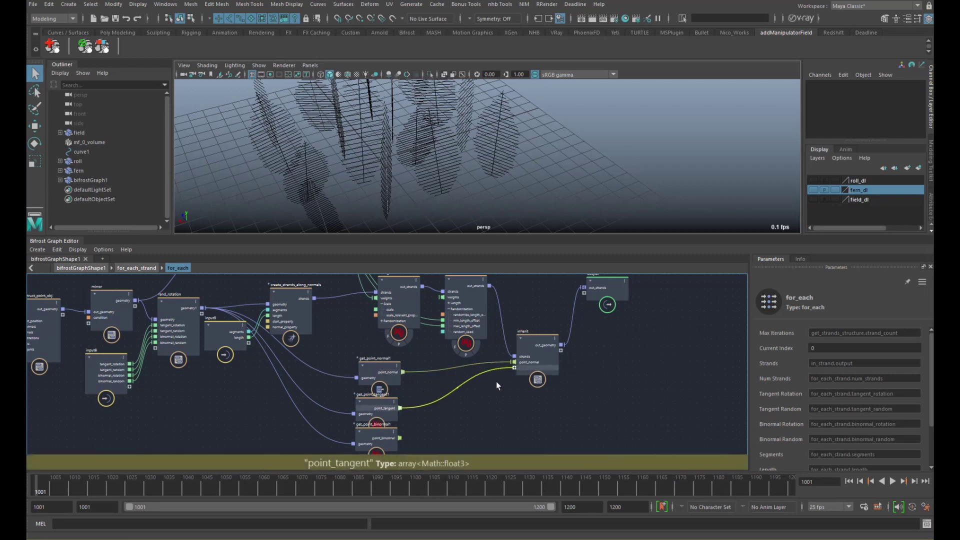
left_click_drag(400, 438, 503, 389)
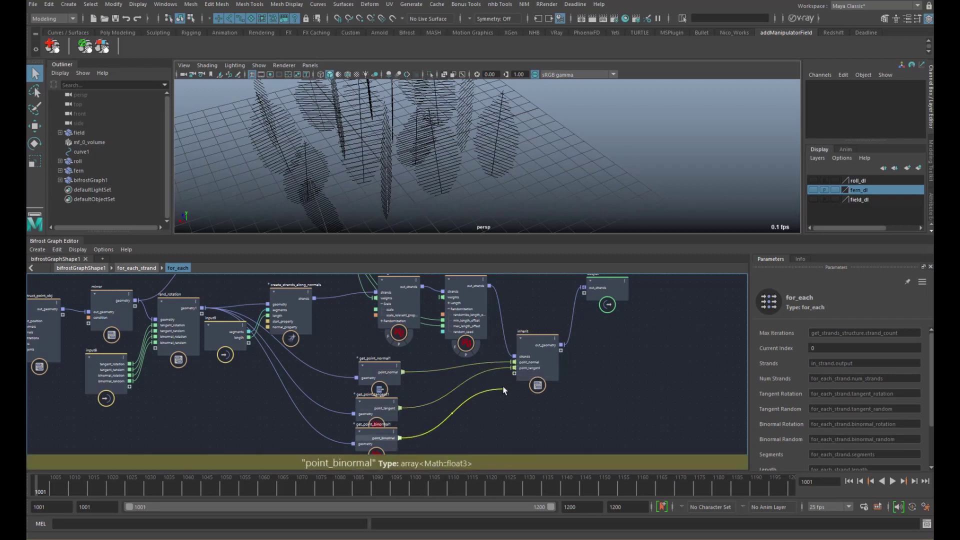
Inside inherit, connect the input node's point_normal, point_tangent and point_binormal to new inputs on the inner for_each
double_click(534, 341)
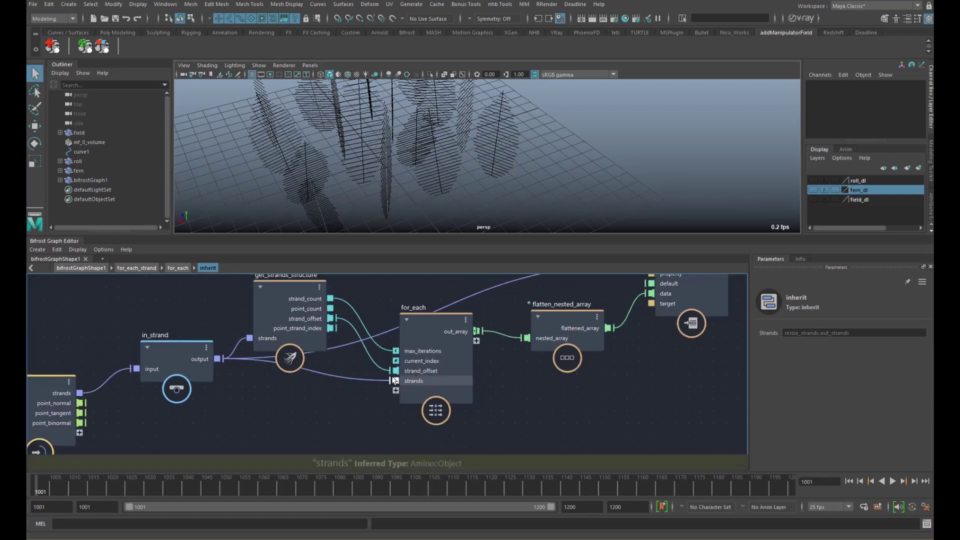
left_click_drag(145, 386, 461, 371)
left_click_drag(144, 396, 461, 383)
left_click_drag(144, 405, 461, 393)
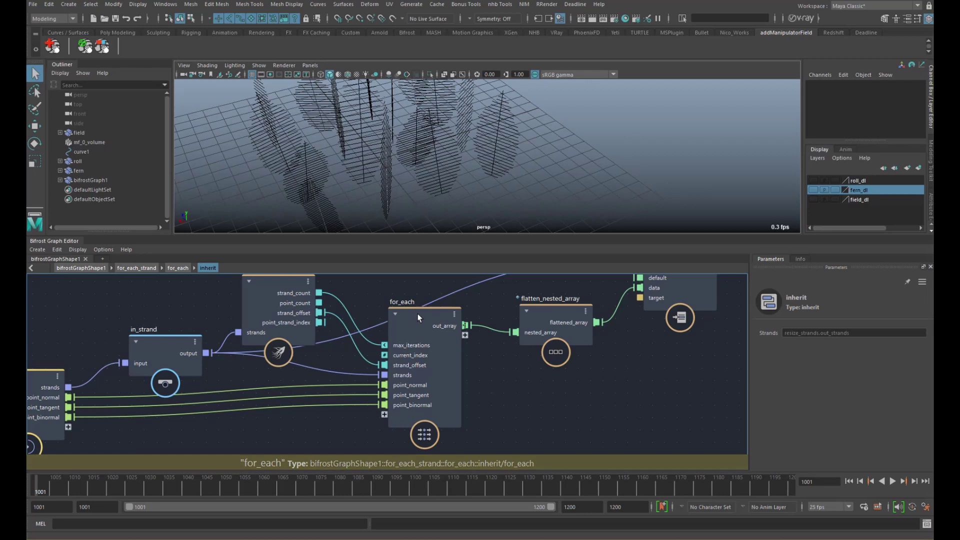
Open the for_each compound inside inherit and move its input node away from the other nodes
double_click(418, 314)
middle_click_drag(314, 342, 448, 325)
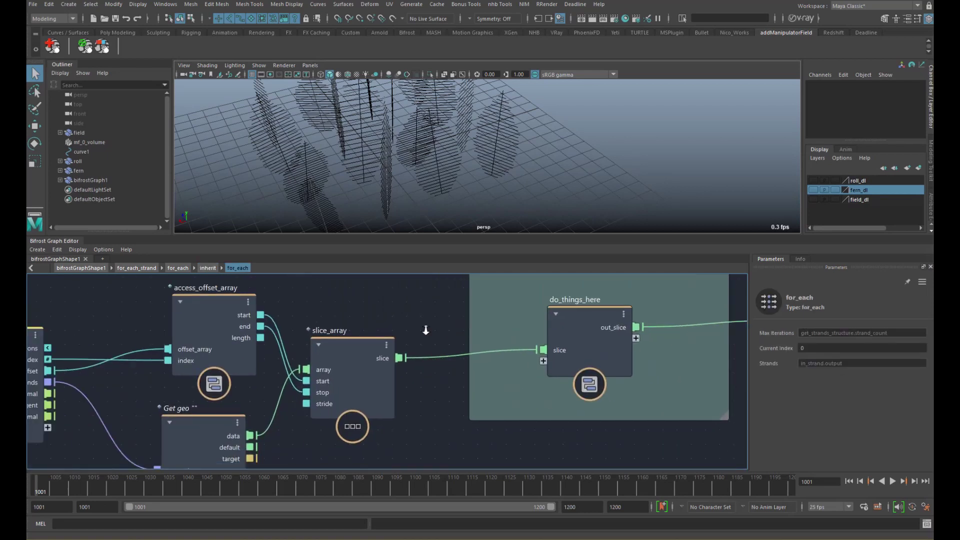
scroll(445, 326, "down", 3)
mouse_move(354, 332)
middle_mouse_down()
mouse_move(411, 318)
mouse_move(371, 338)
middle_mouse_up()
left_click_drag(247, 367, 164, 397)
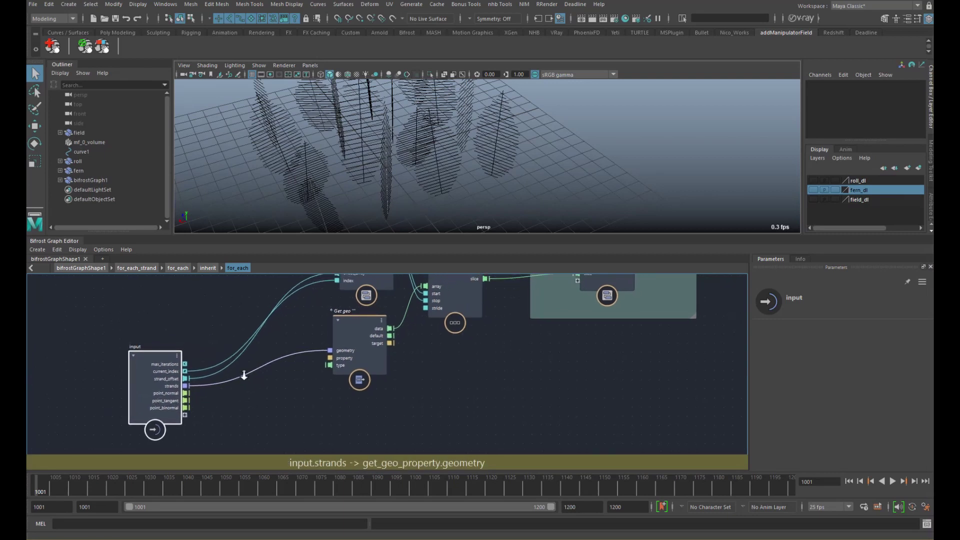
left_click(224, 387)
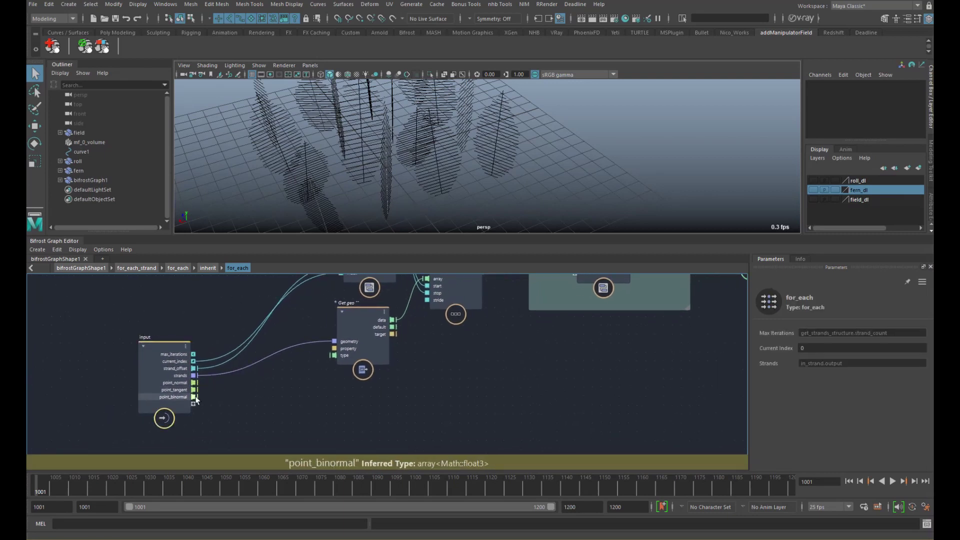
Add a get_from_array node between the input node and Get geo
left_click_drag(408, 175, 424, 202, "alt")
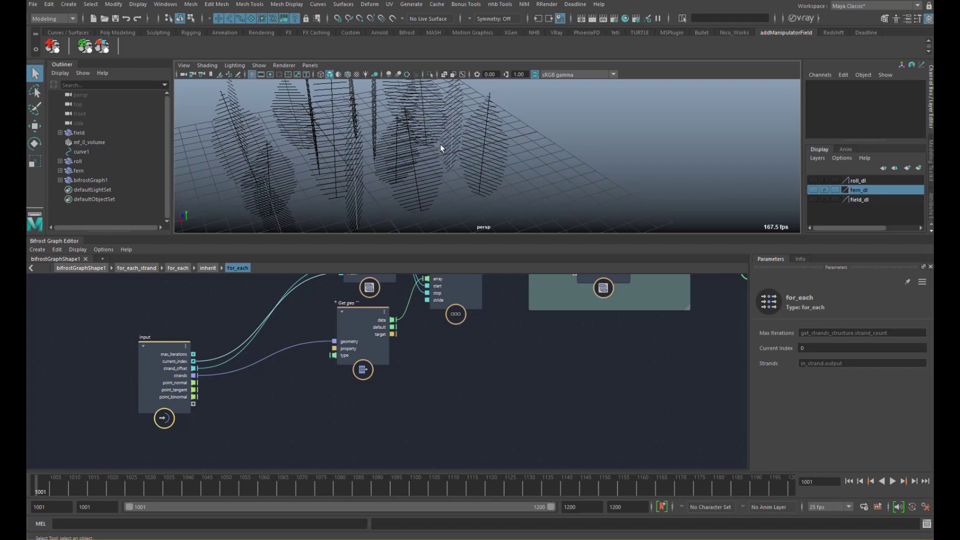
left_click_drag(381, 188, 573, 168, "alt")
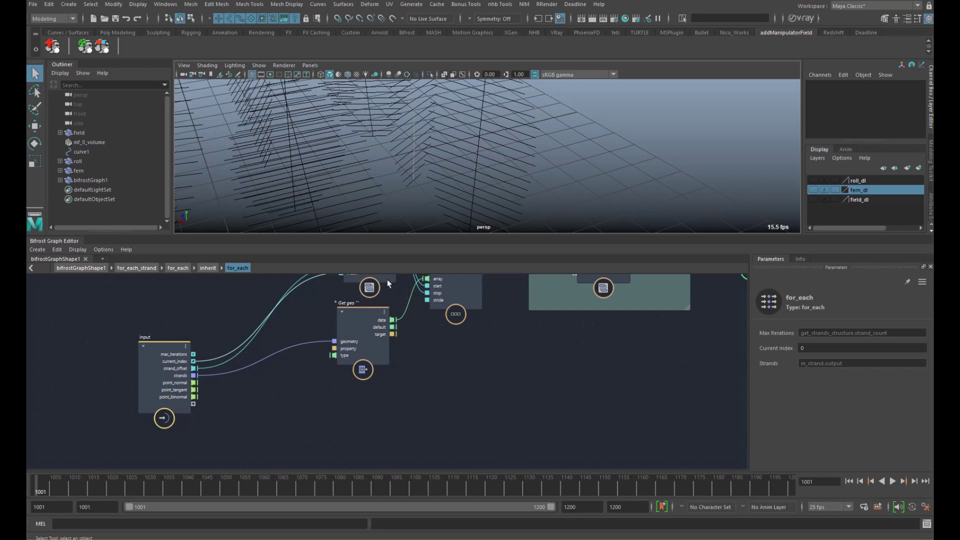
scroll(220, 368, "up", 2)
key("Tab")
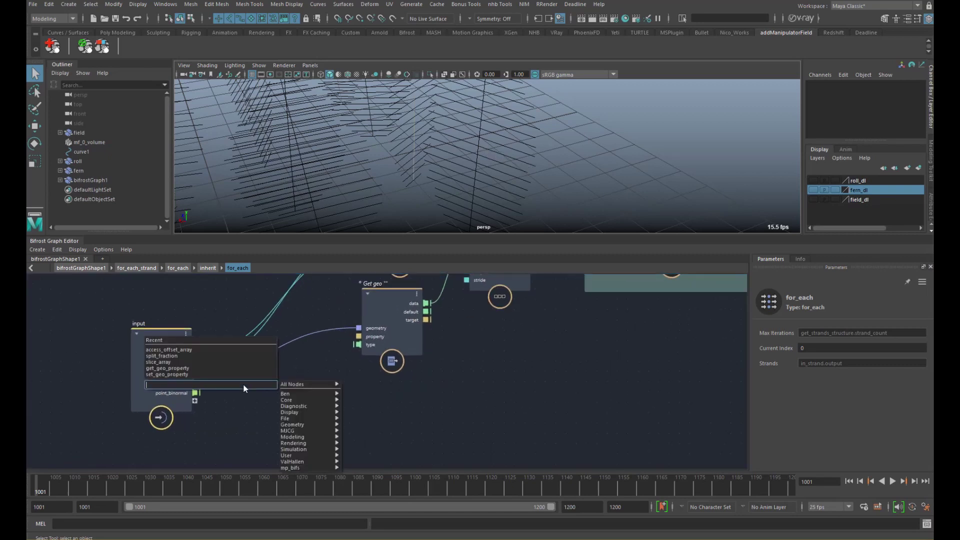
type("get")
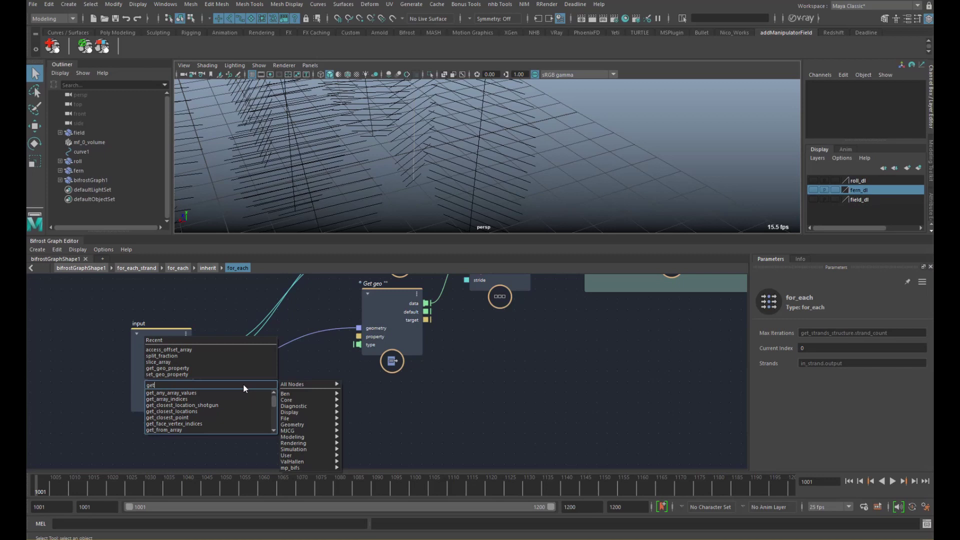
key("Down")
key("Down")
key("Down")
key("Down")
key("Down")
key("Down")
key("Down")
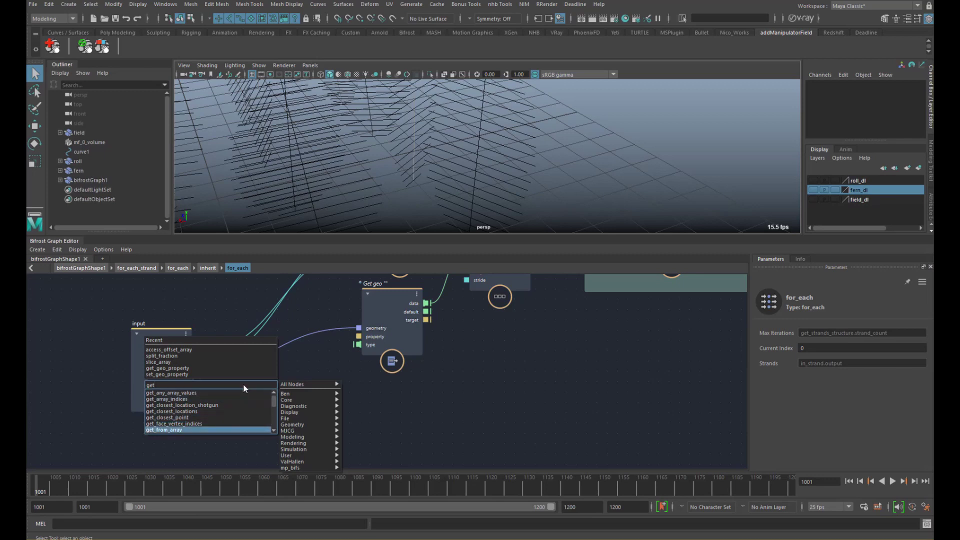
key("Return")
left_click_drag(239, 404, 261, 377)
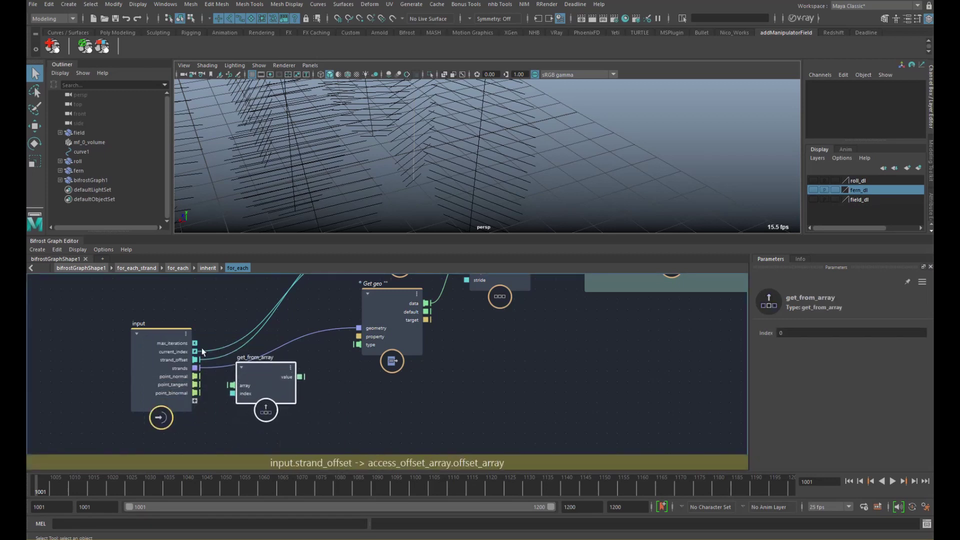
Connect point_normal to get_from_array's array and current_index to its index, and place the node below Get geo
left_click_drag(162, 371, 231, 385)
left_click_drag(178, 358, 231, 395)
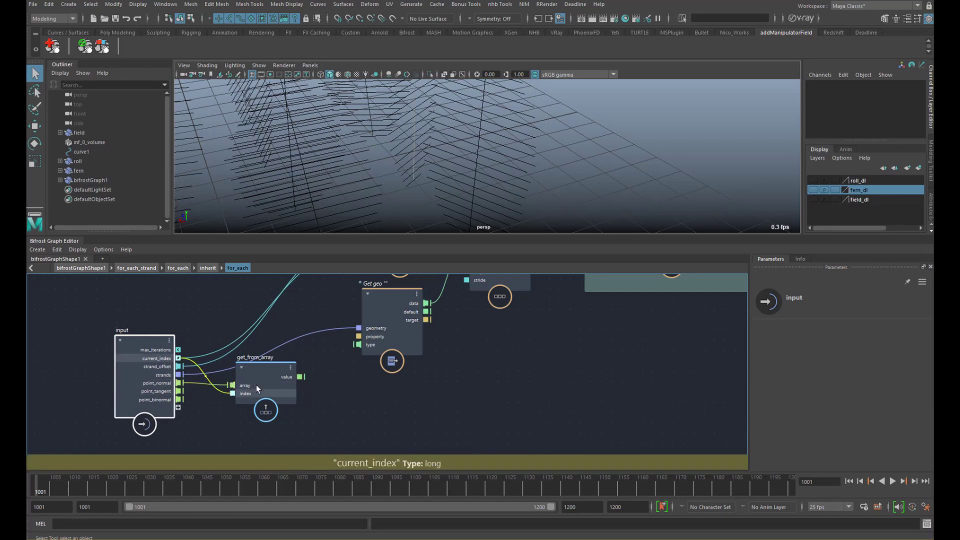
left_click_drag(289, 379, 381, 388)
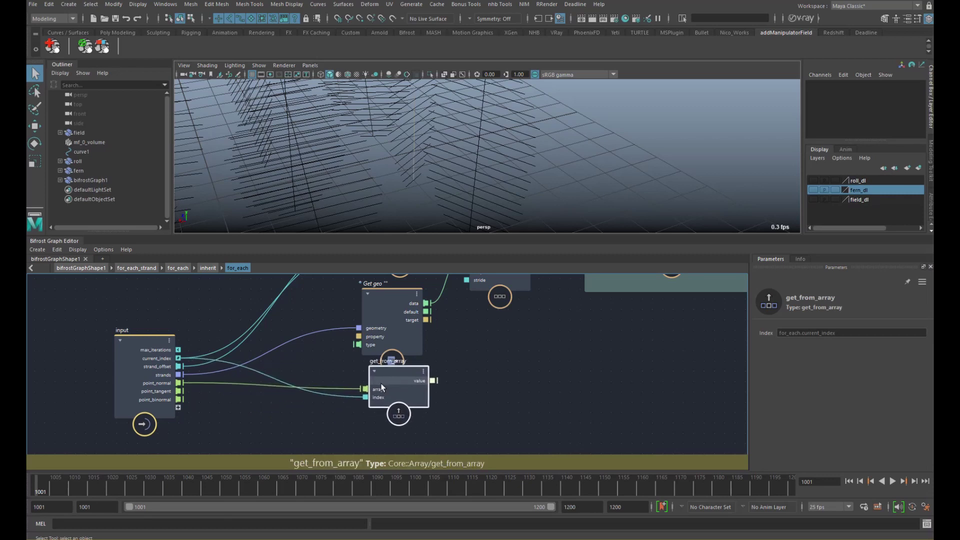
middle_click_drag(380, 383, 373, 393, "alt")
left_click_drag(388, 388, 388, 396)
mouse_move(393, 394)
middle_mouse_down("alt")
mouse_move(368, 395)
mouse_move(388, 388)
middle_mouse_up("alt")
scroll(368, 395, "down", 1)
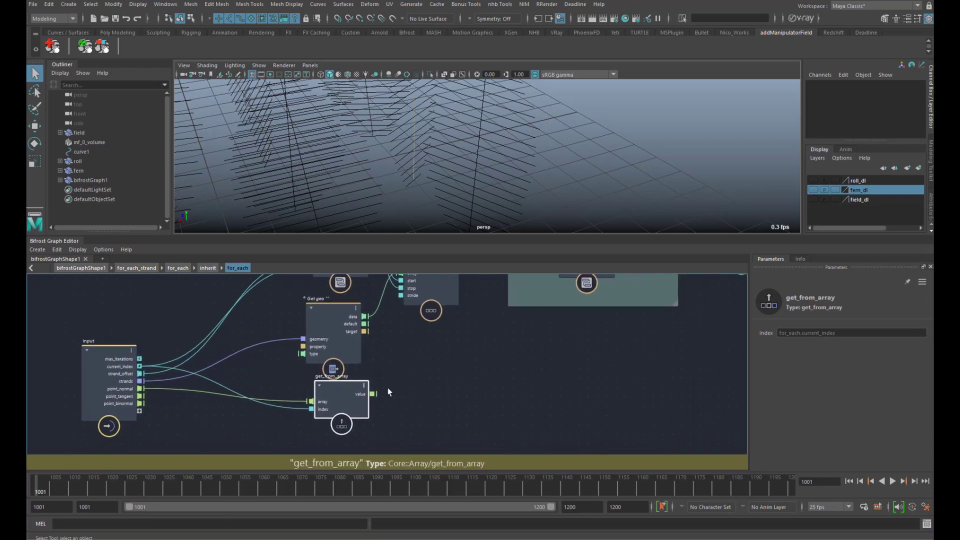
Add a sequence_array node after get_from_array and connect get_from_array's value to its start
left_click(396, 389)
key("Tab")
type("sequ")
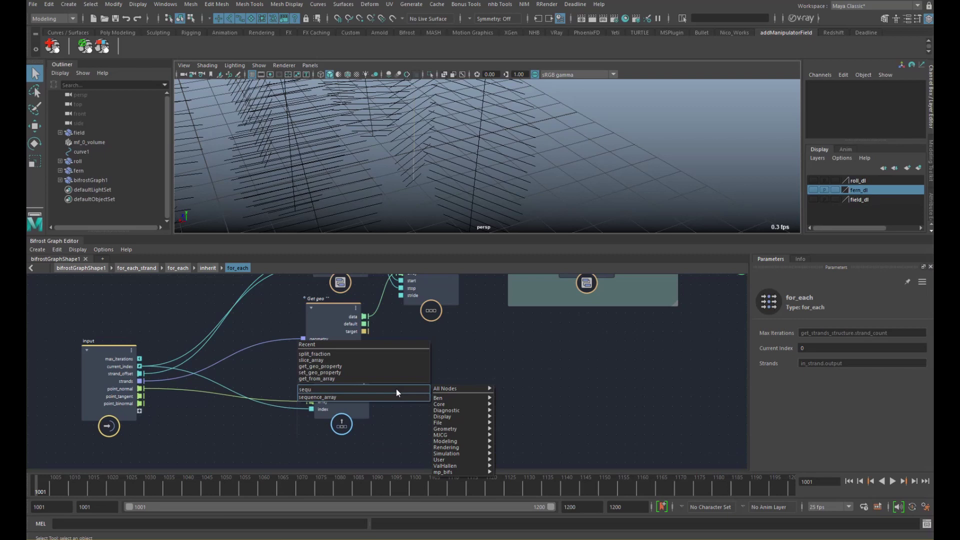
key("Return")
left_click_drag(383, 395, 408, 389)
left_click_drag(417, 378, 447, 373)
middle_click_drag(406, 349, 373, 370, "alt")
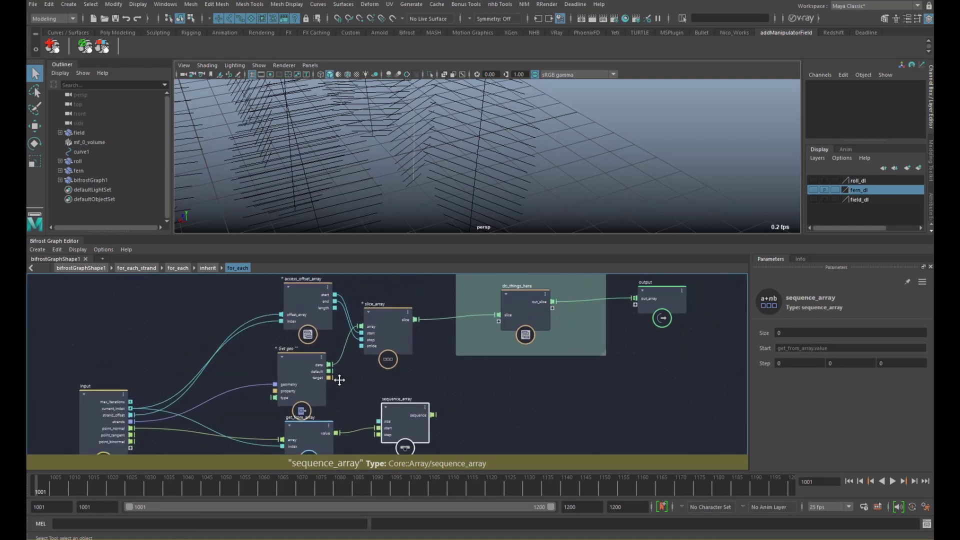
Connect access_offset_array's length to sequence_array's size and tidy the positions of both nodes
left_click_drag(325, 302, 327, 310)
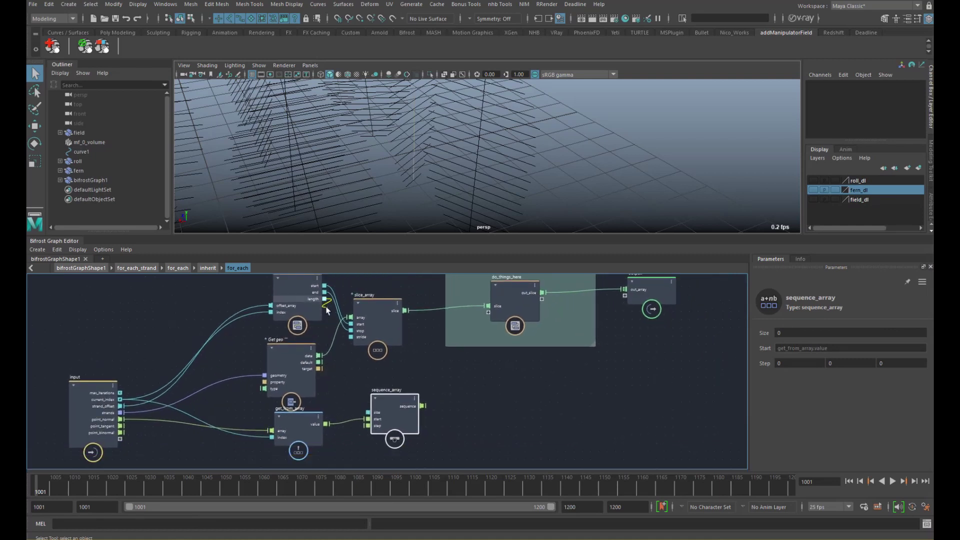
left_click_drag(347, 410, 367, 413)
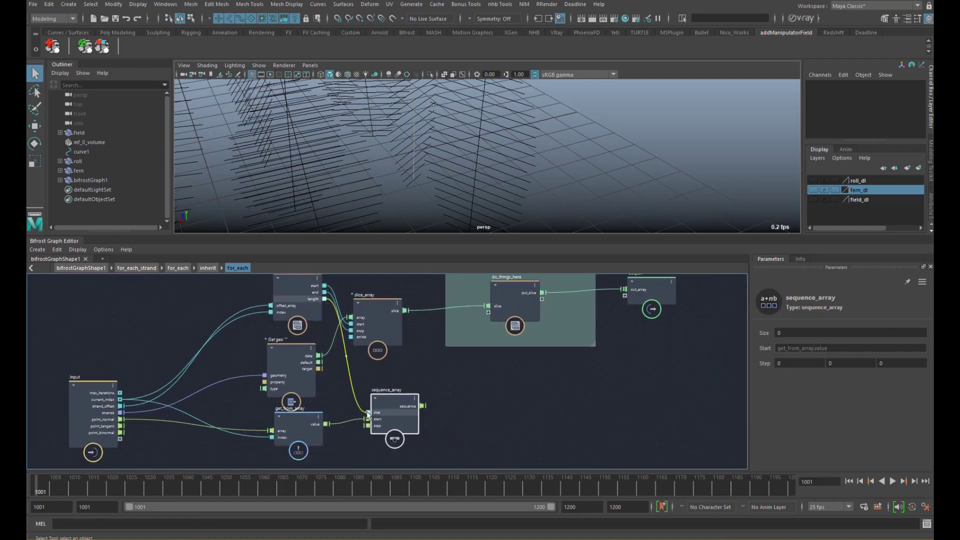
left_click_drag(365, 415, 386, 389)
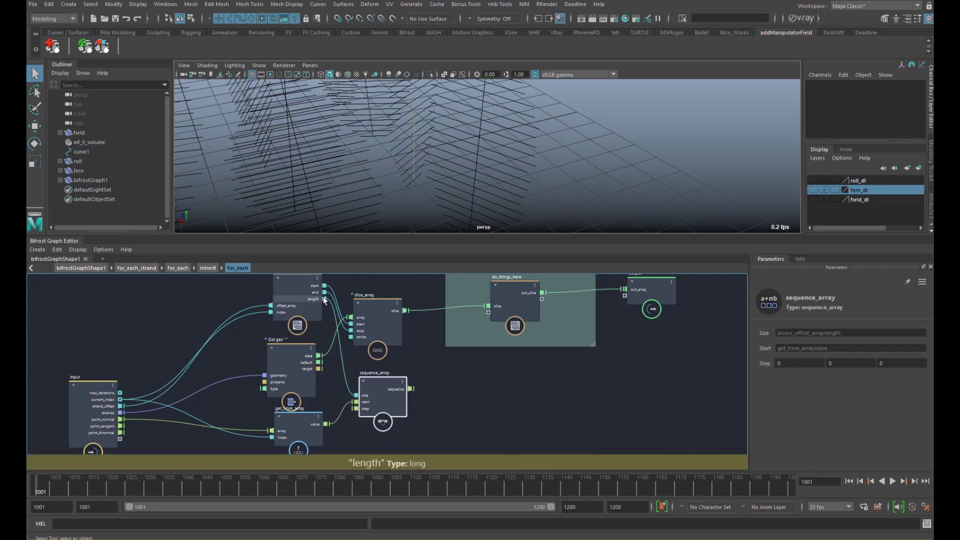
left_click_drag(322, 299, 316, 302)
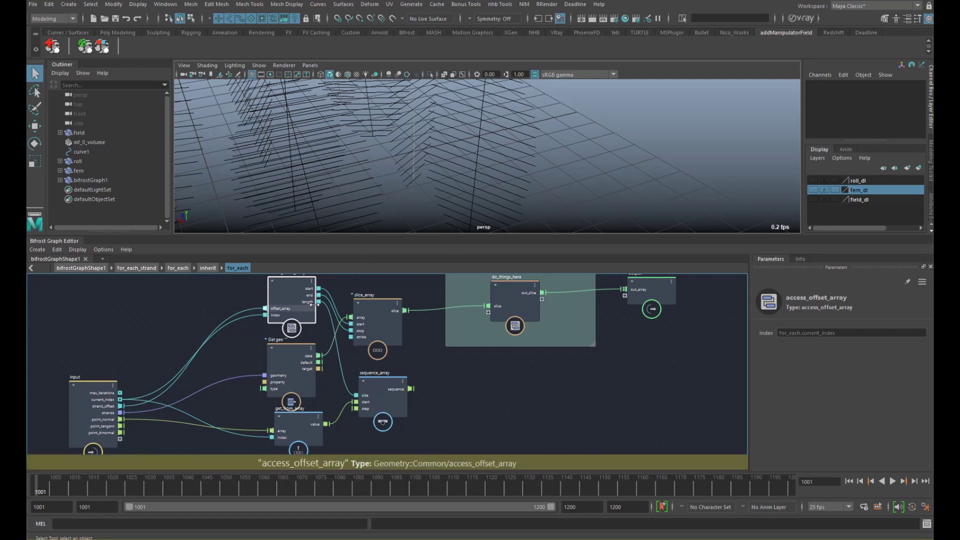
mouse_move(379, 386)
left_mouse_down()
mouse_move(383, 395)
mouse_move(370, 386)
left_mouse_up()
Rename the sequence_array node as normals
middle_click_drag(397, 347, 402, 320, "alt")
left_click(389, 361)
double_click(387, 355)
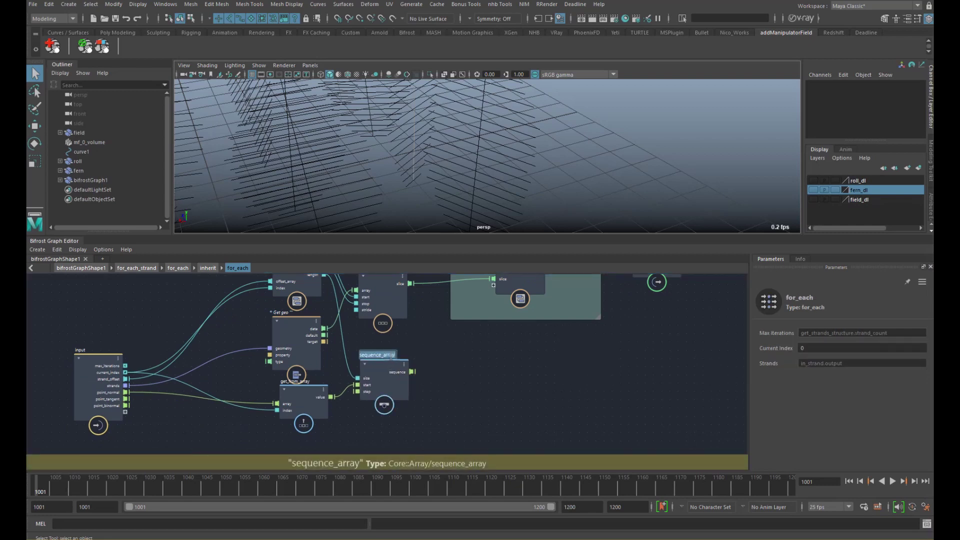
type("normals")
key("Return")
Duplicate the get_from_array and normals nodes with their connections, and feed point_tangent into the copied get_from_array's array
middle_click_drag(283, 355, 302, 331, "alt")
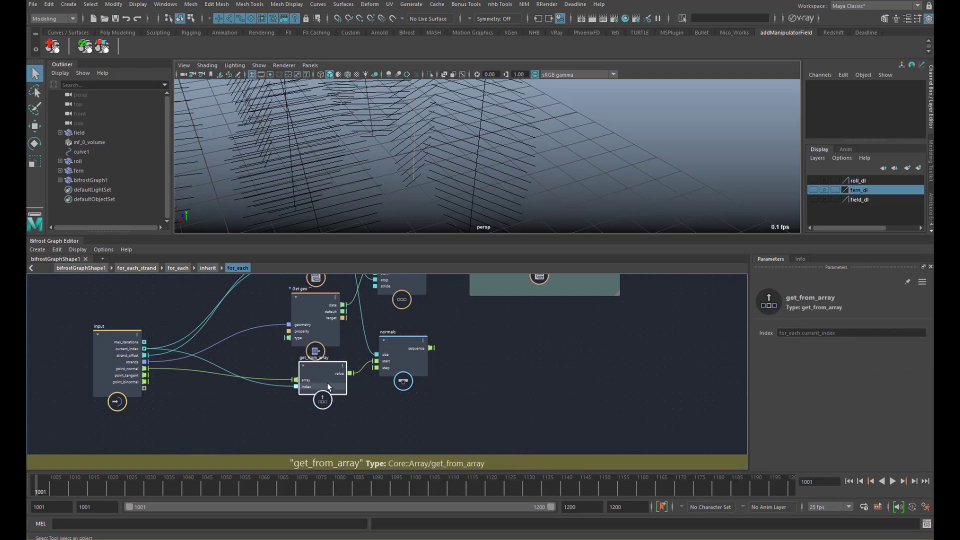
middle_click_drag(403, 359, 413, 337)
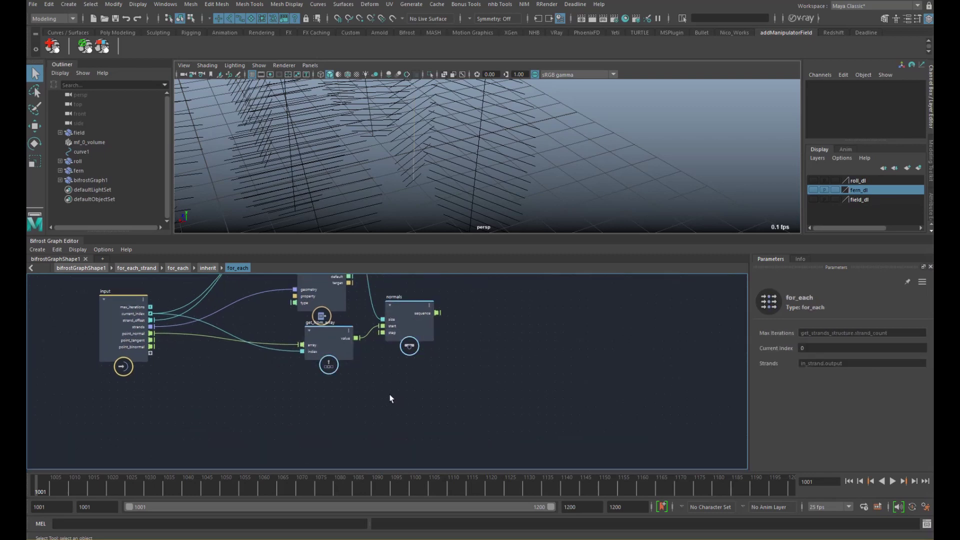
key("ctrl+v")
left_click_drag(383, 409, 321, 388)
left_click(386, 428)
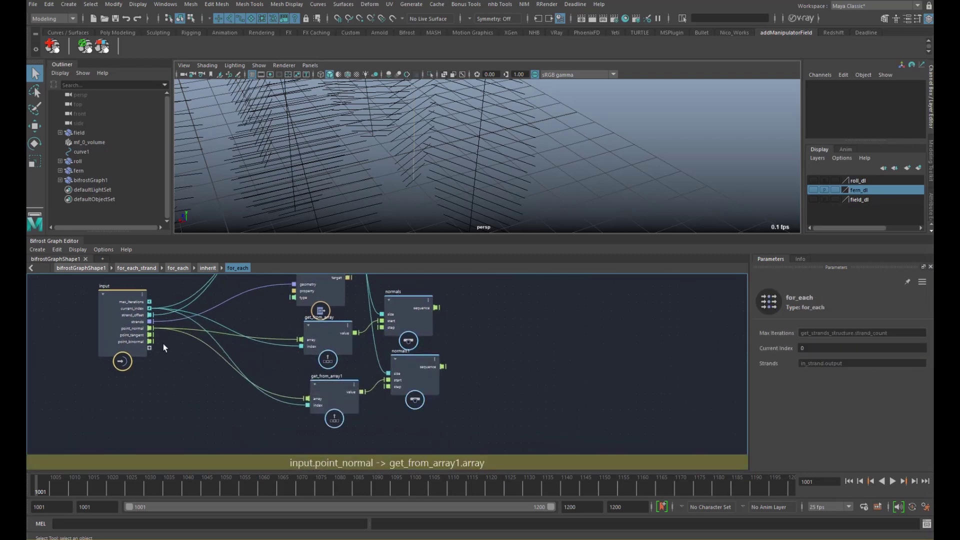
left_click_drag(149, 334, 307, 398)
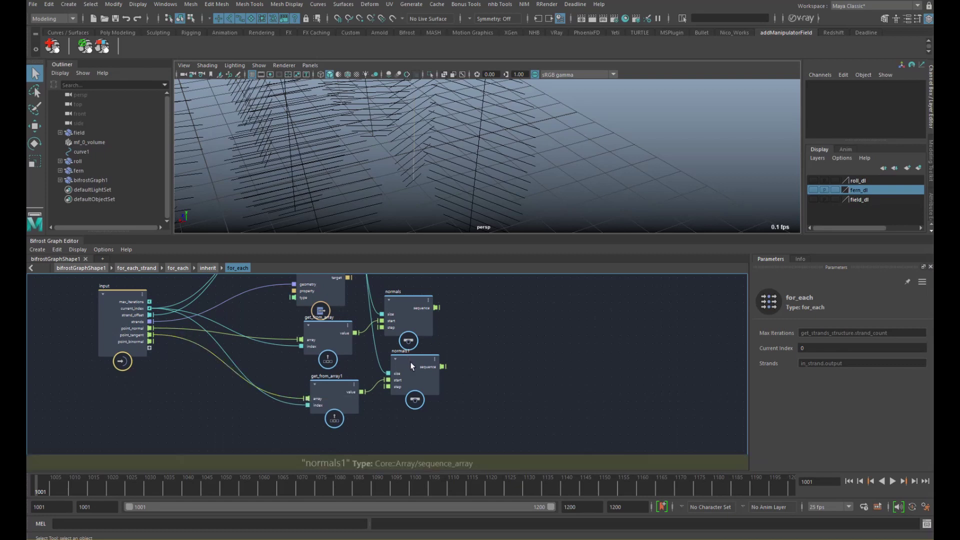
Rename the duplicated normals node as tangents
double_click(409, 361)
type("ta")
key("Return")
left_click(364, 431)
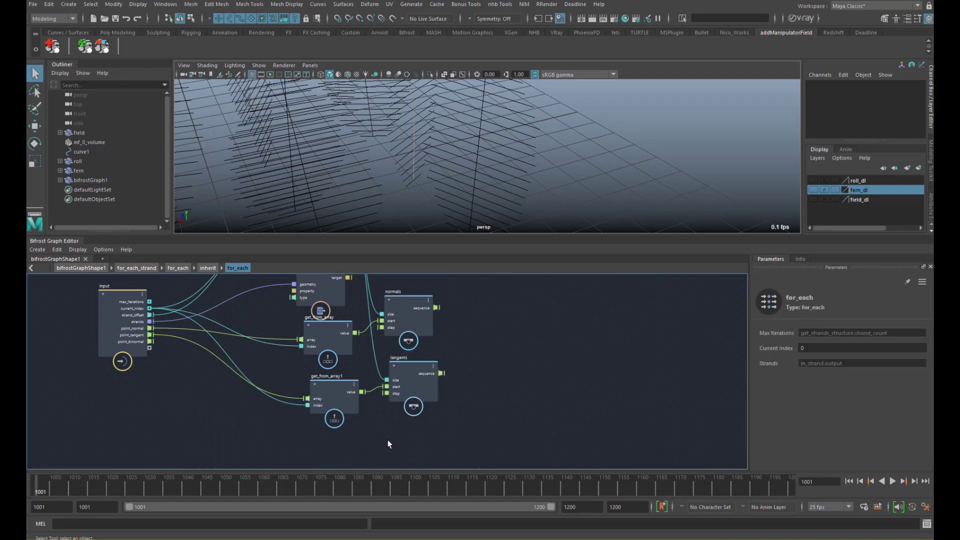
Paste another copy of the node pair, feed point_binormal into its get_from_array, and rename its sequence node binorm
key("ctrl+v")
left_click_drag(149, 341, 299, 454)
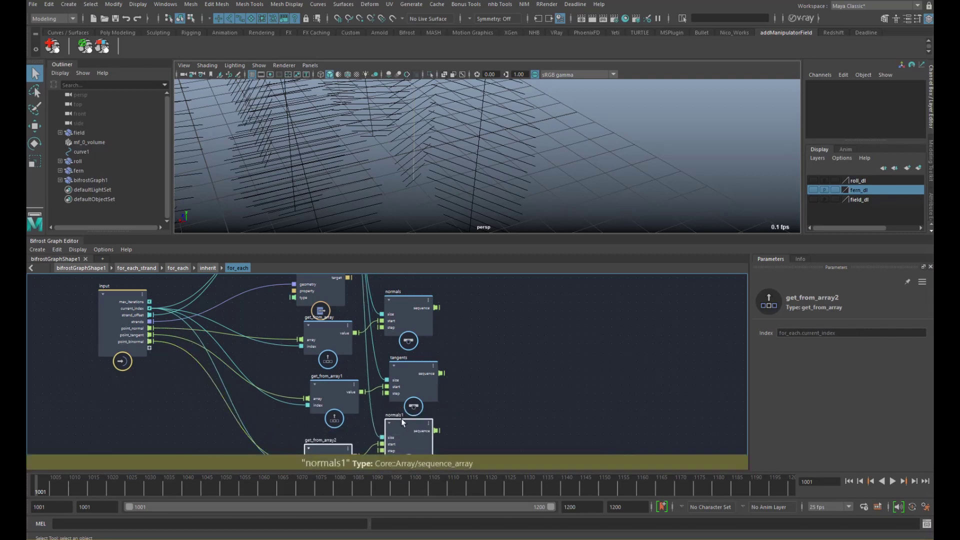
double_click(400, 408)
type("binorm")
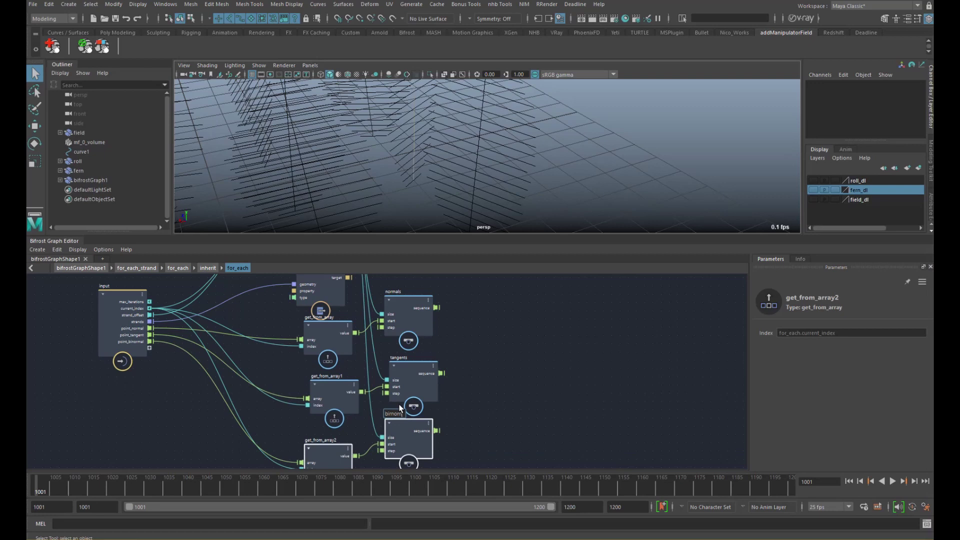
Lower the output node and connect the normals node's sequence to a new port on it
middle_click_drag(397, 339, 334, 399, "alt")
middle_click_drag(374, 356, 305, 395, "alt")
scroll(356, 365, "down", 2)
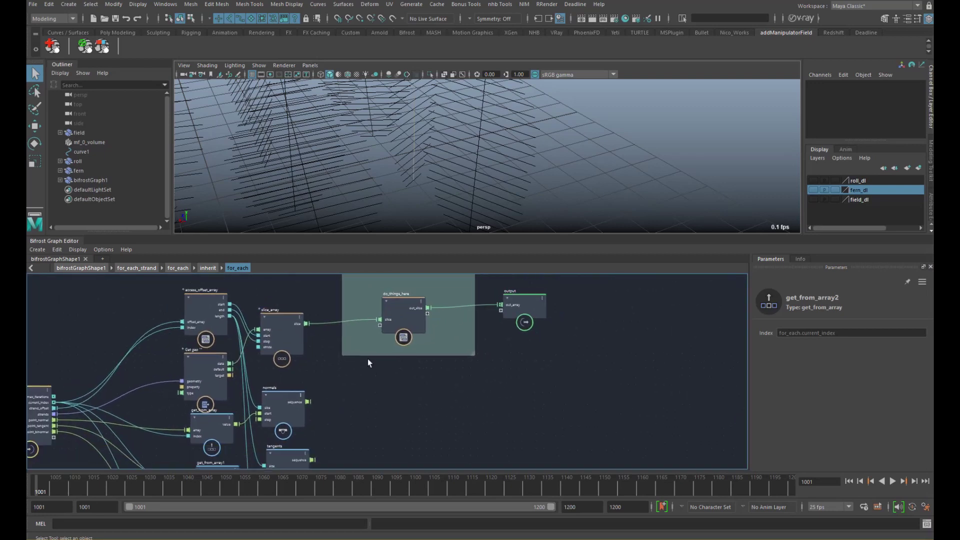
left_click_drag(506, 307, 500, 360)
left_click_drag(296, 388, 492, 346)
Rename the output node's sequence port to out_norm
right_click(503, 346)
left_click(517, 348)
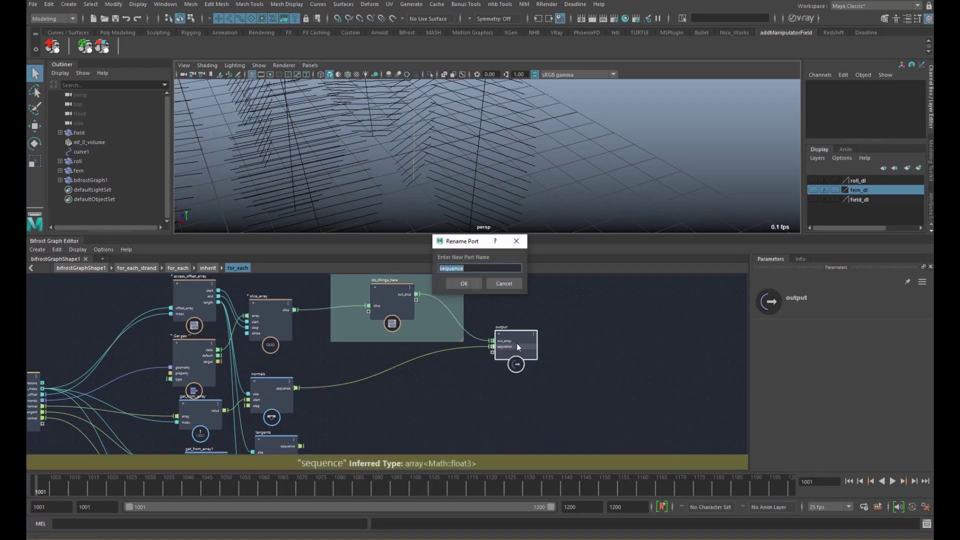
type("out_nrom")
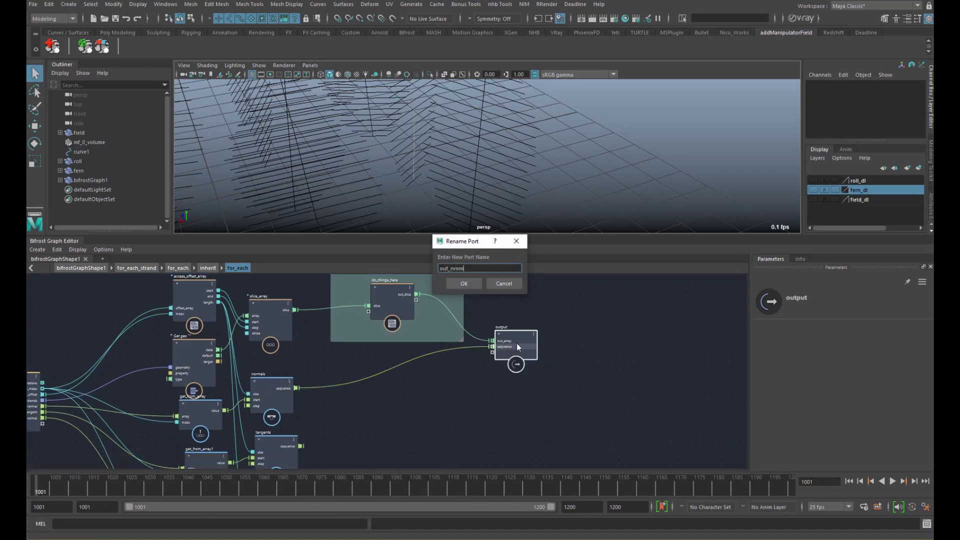
key("BackSpace")
key("BackSpace")
key("BackSpace")
key("BackSpace")
type("norm")
key("Return")
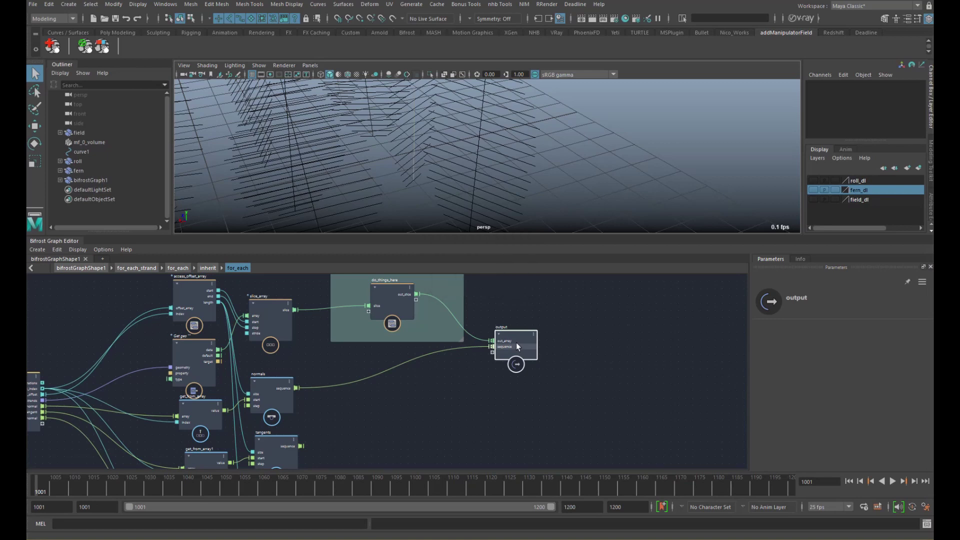
Connect the tangents node's sequence to a new port on the output node and rename that port out_tangent
left_click_drag(301, 446, 501, 352)
right_click(501, 352)
left_click(507, 356)
type("out_")
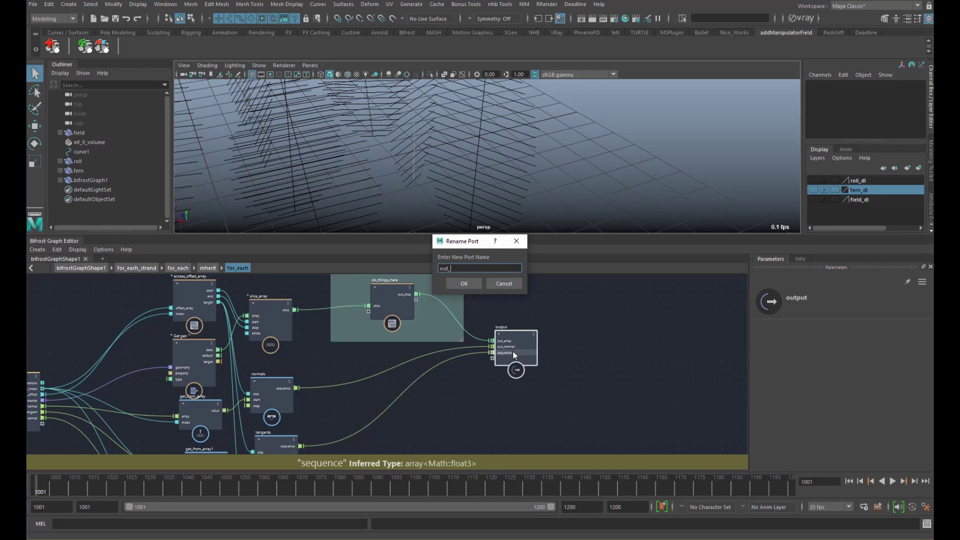
type("tangen")
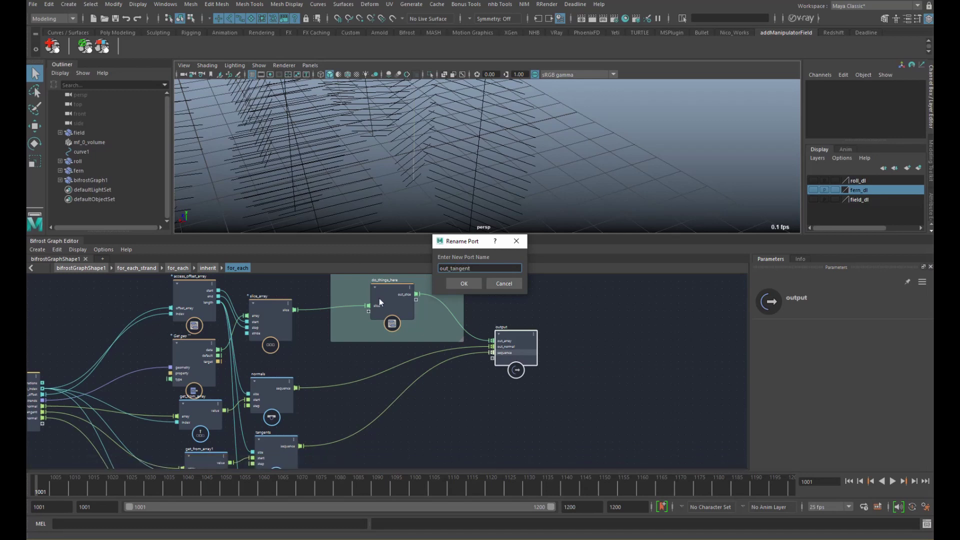
type("t")
left_click(464, 283)
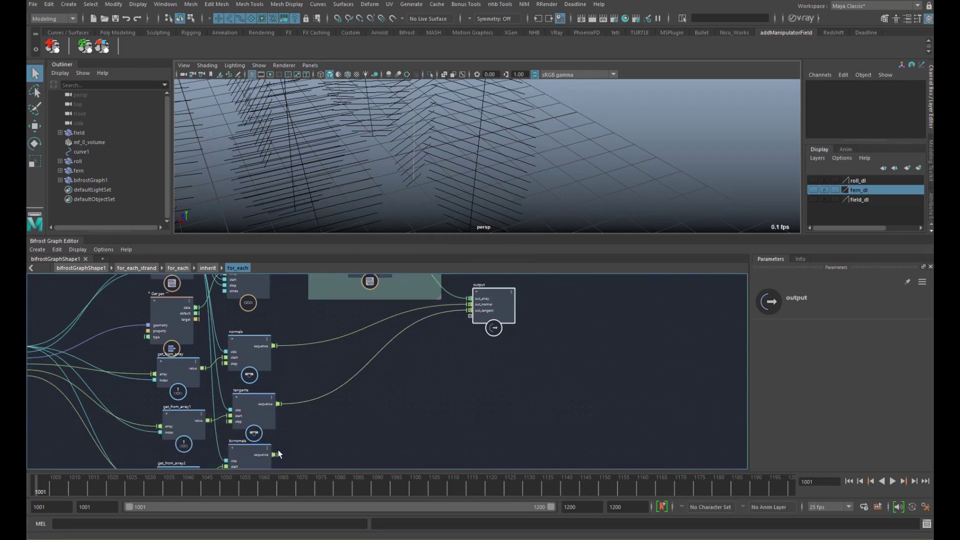
Connect the binormals node's sequence to a new output port and rename that port out_binormal
left_click_drag(275, 454, 474, 320)
right_click(493, 318)
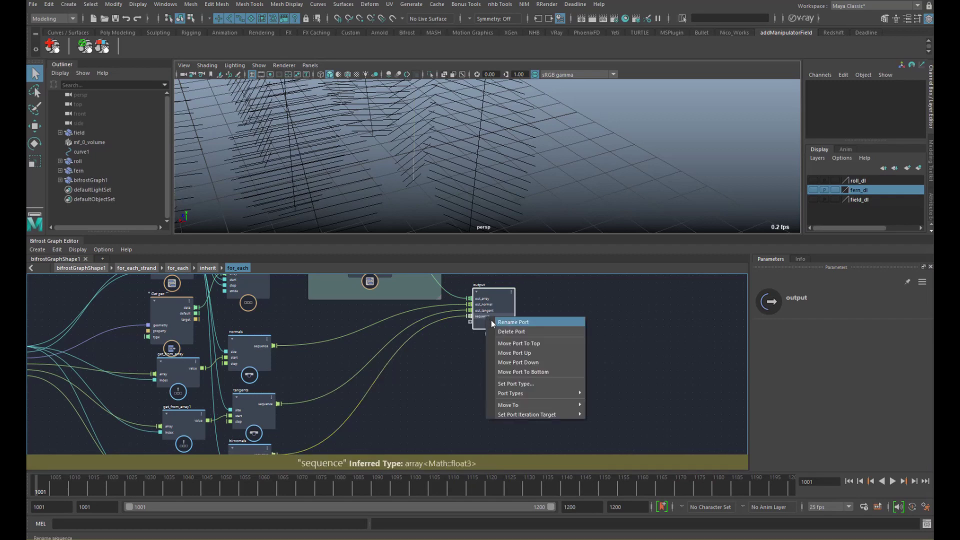
left_click(496, 322)
type("out_binormal")
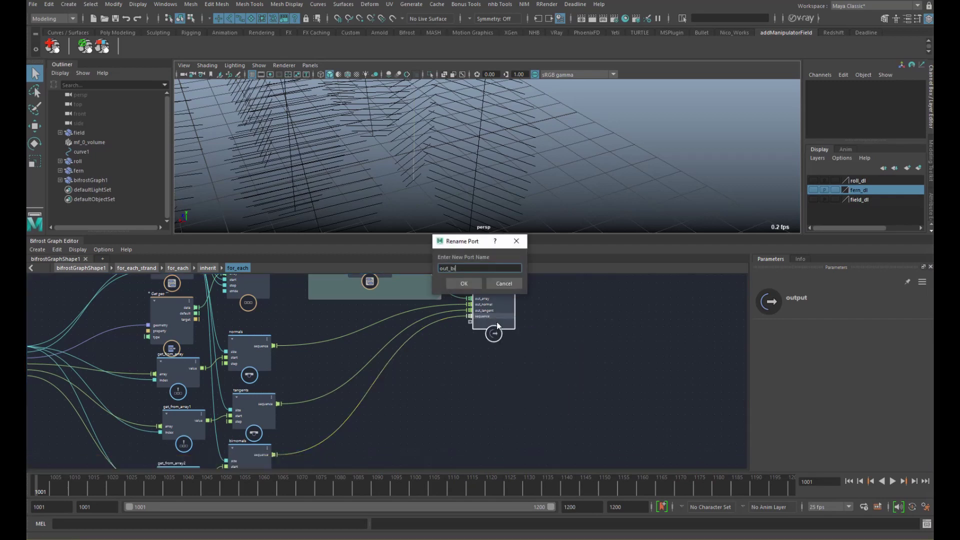
key("Return")
Delete the output's out_array port and the unused do_things_here, slice_array and get_geo_property nodes
middle_click_drag(355, 306, 365, 354, "alt")
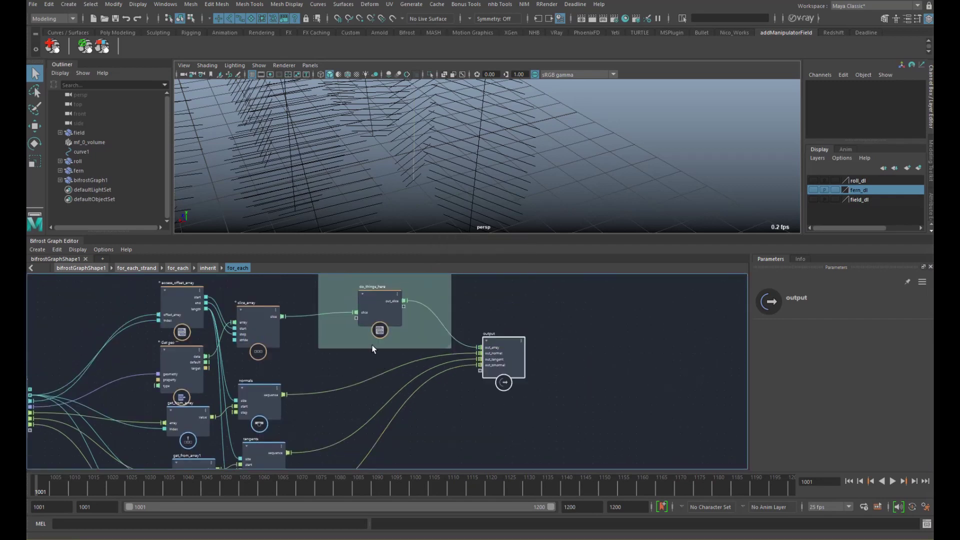
right_click(487, 346)
left_click(499, 363)
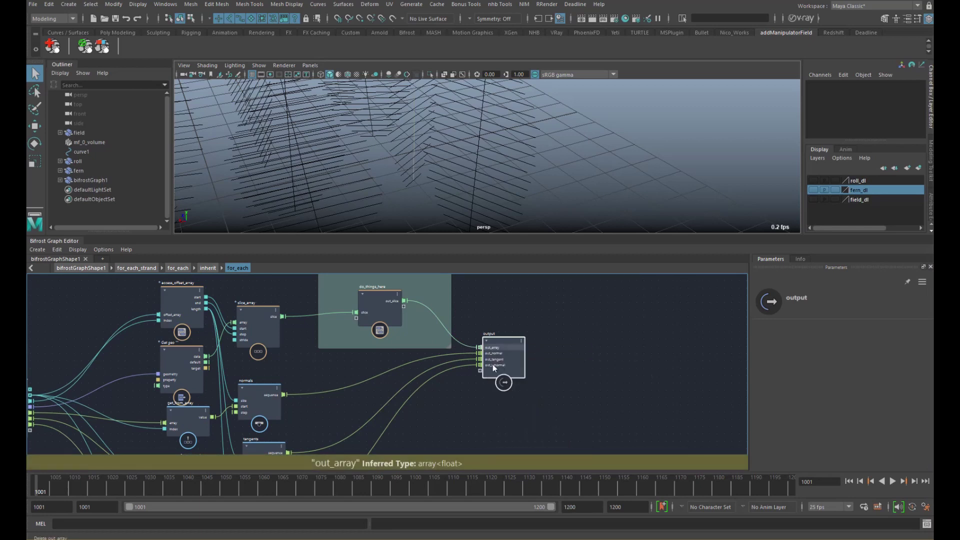
left_click(378, 307)
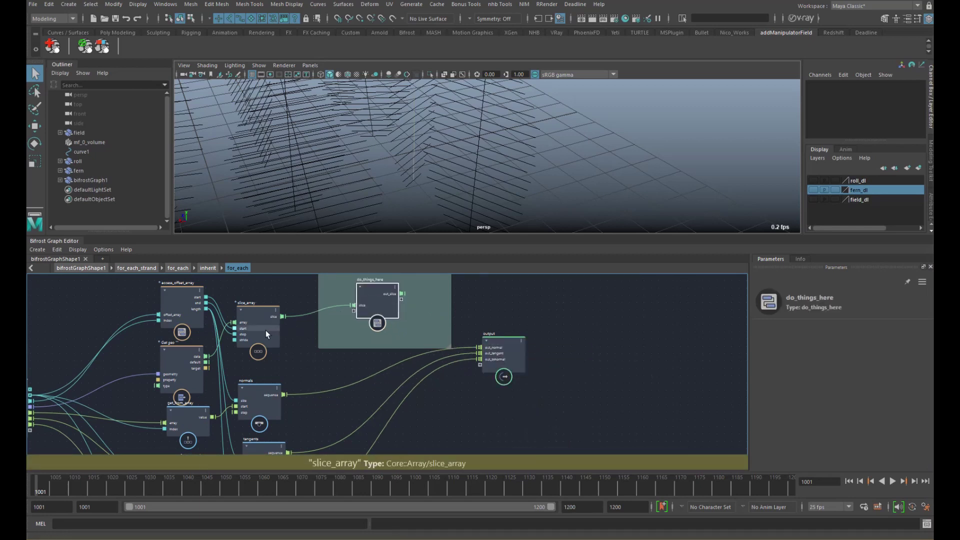
key("Delete")
left_click_drag(266, 330, 269, 320)
key("Delete")
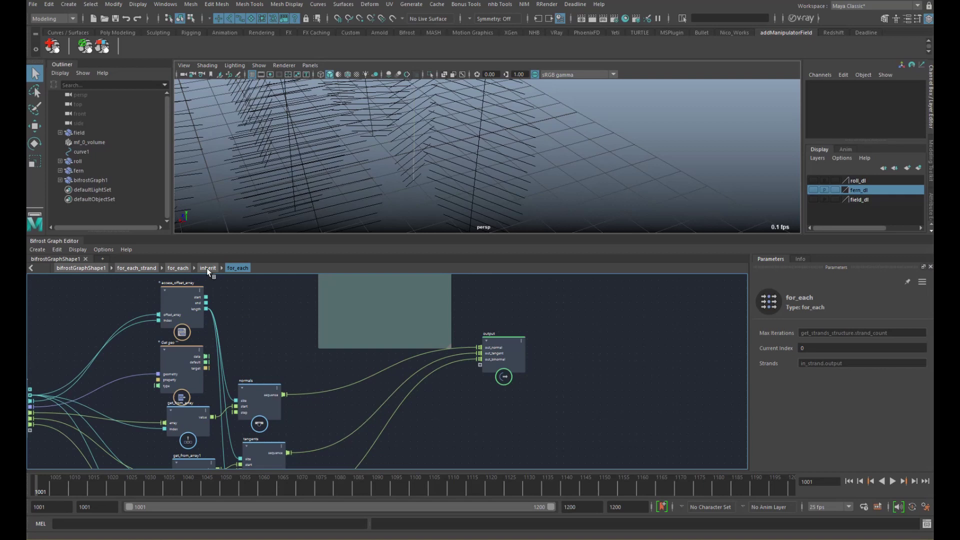
left_click_drag(196, 345, 206, 338)
left_click(206, 336)
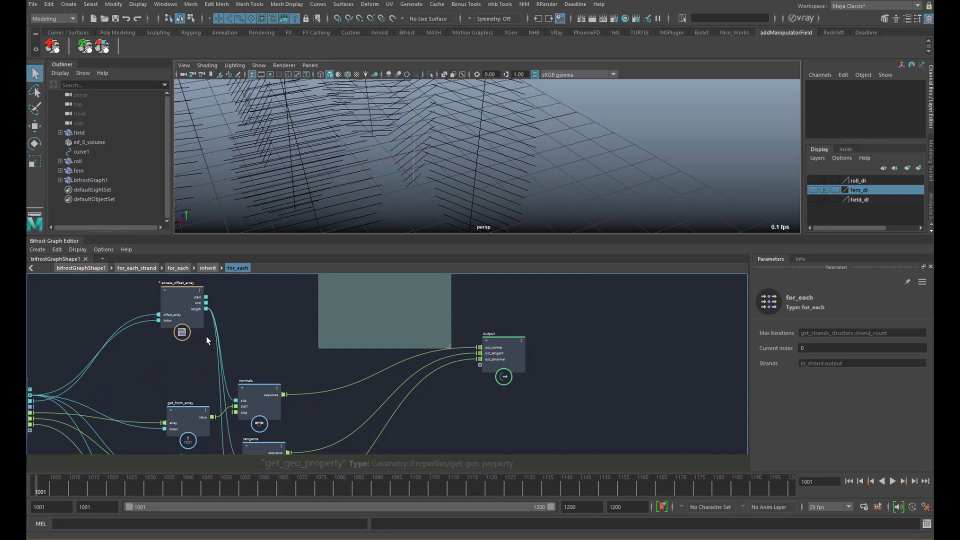
Return to the inherit compound and delete the leftover nodes between for_each and output, including set_geo_property
left_click(206, 268)
middle_click_drag(441, 325, 276, 344, "alt")
scroll(341, 345, "down", 1)
scroll(369, 392, "down", 2)
mouse_move(380, 361)
middle_mouse_down("alt")
mouse_move(370, 392)
mouse_move(370, 374)
middle_mouse_up("alt")
left_click_drag(358, 409, 379, 400)
key("Delete")
left_click_drag(452, 323, 362, 308)
key("Delete")
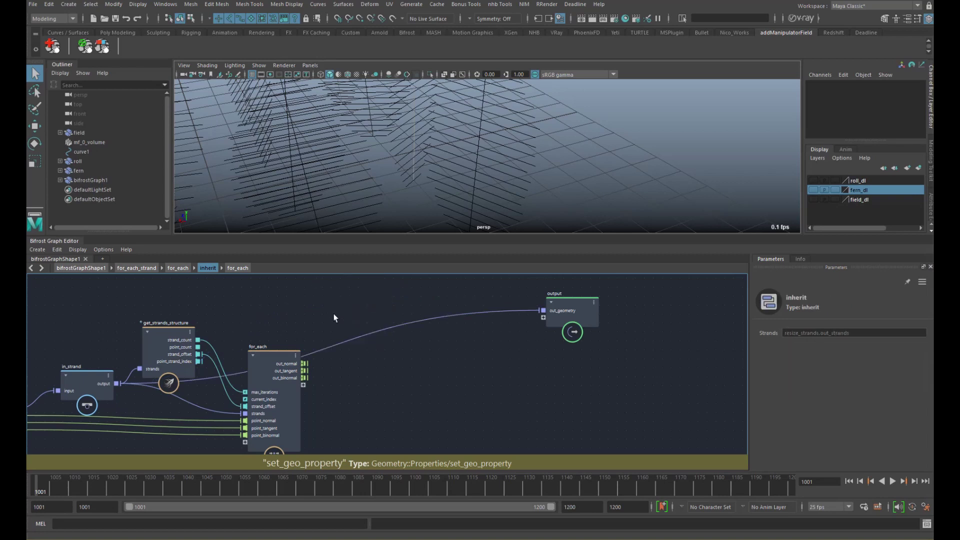
Add a set_point_normal node and space it apart from the for_each node
key("Tab")
type("spn")
key("Down")
key("Return")
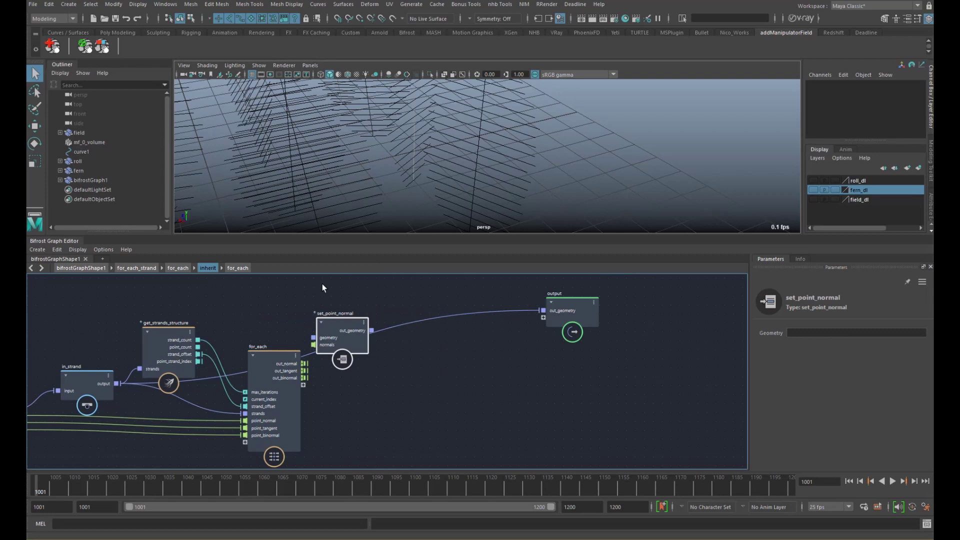
middle_click_drag(322, 284, 332, 261, "alt")
left_click_drag(334, 316, 380, 301)
left_click_drag(282, 357, 262, 388)
Rename the for_each node inside the inherit compound as for_each_strand
middle_click_drag(253, 365, 294, 350, "alt")
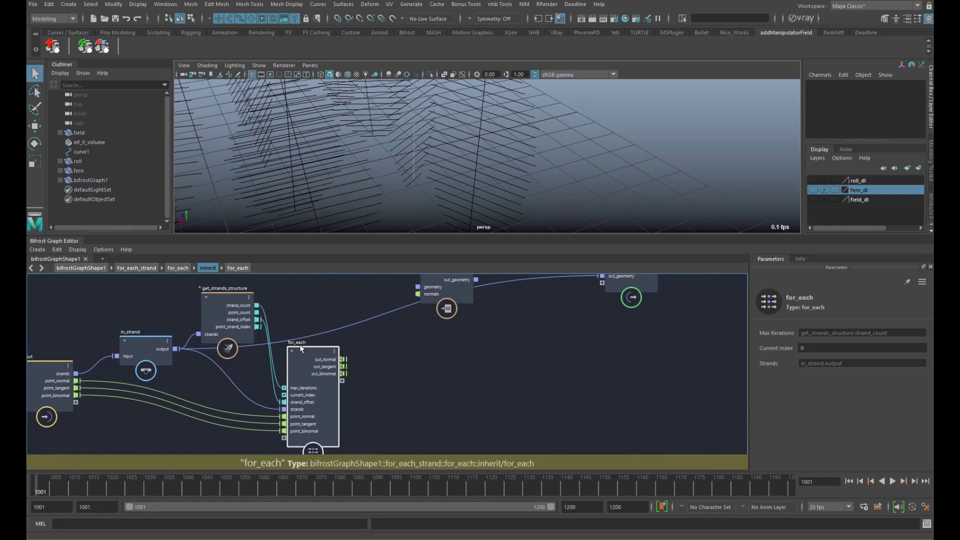
double_click(301, 344)
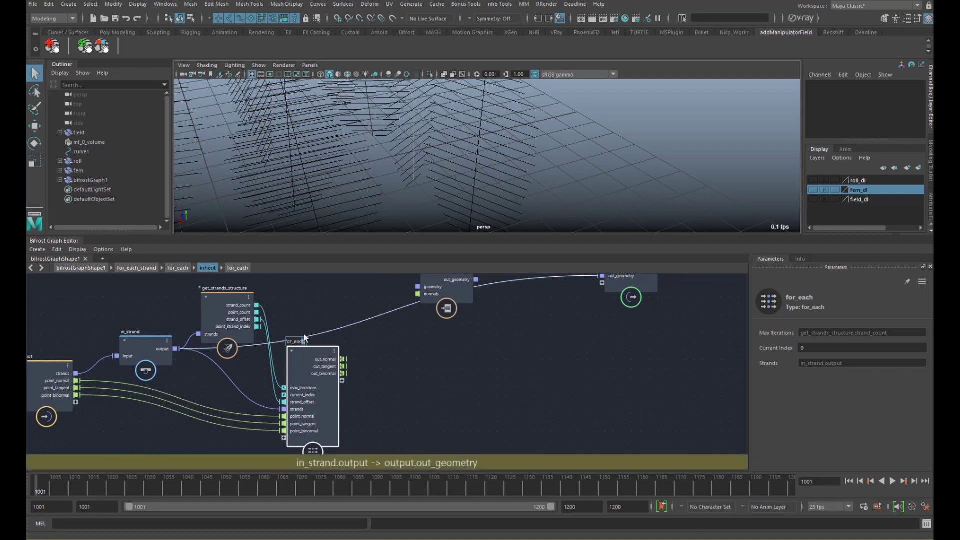
type("_strand")
key("Return")
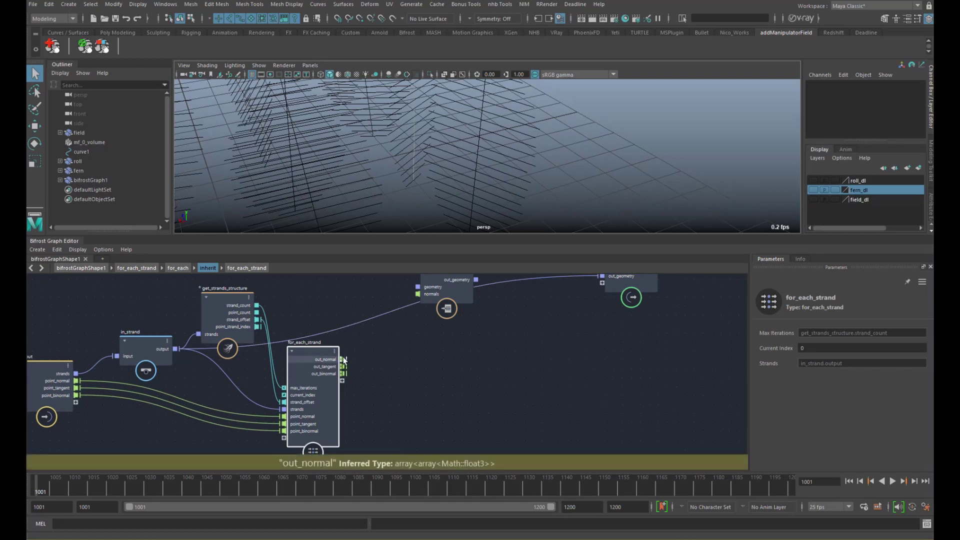
Add a flatten_nested_array node fed by out_normal and connect its flattened_array to set_point_normal's normals
left_click(364, 358)
key("Tab")
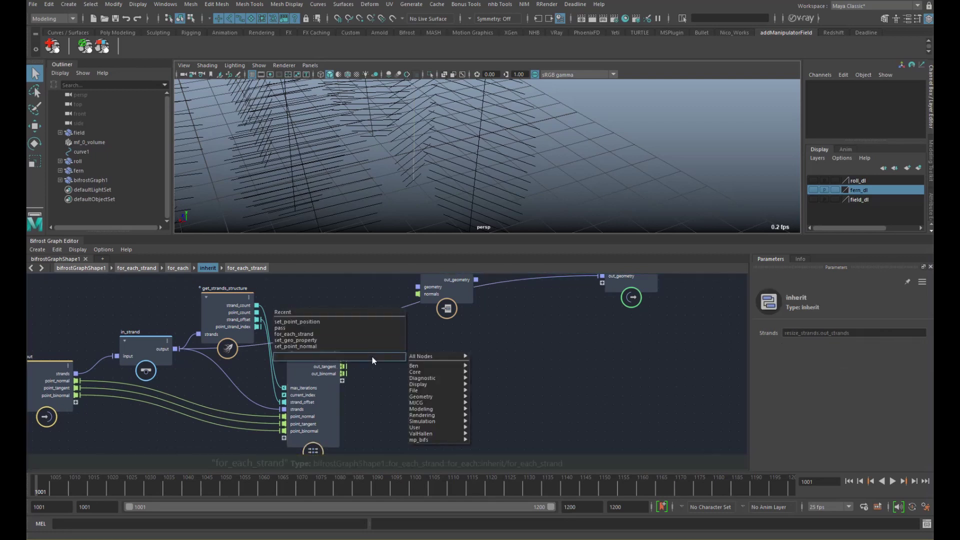
type("flatt")
key("Down")
key("Return")
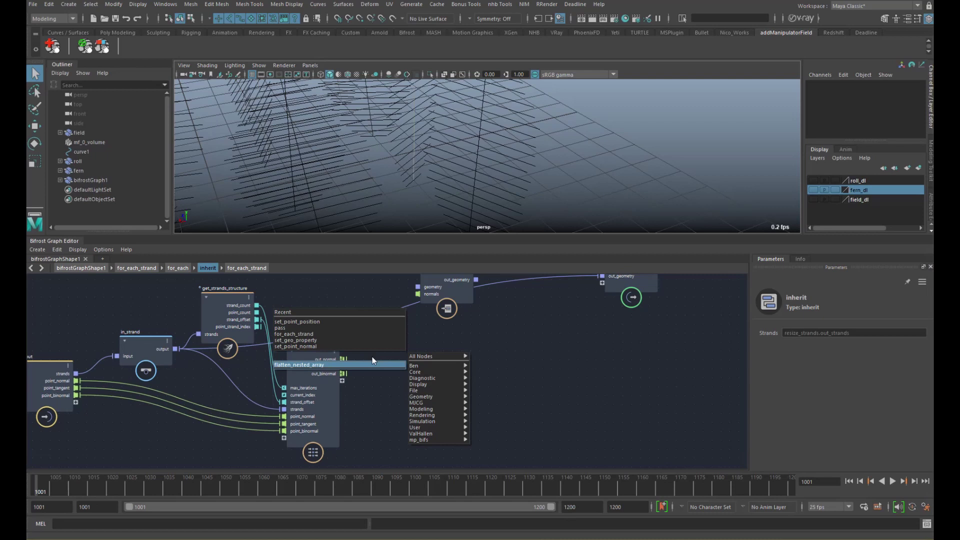
mouse_move(365, 364)
left_mouse_down()
mouse_move(379, 346)
mouse_move(356, 359)
left_mouse_up()
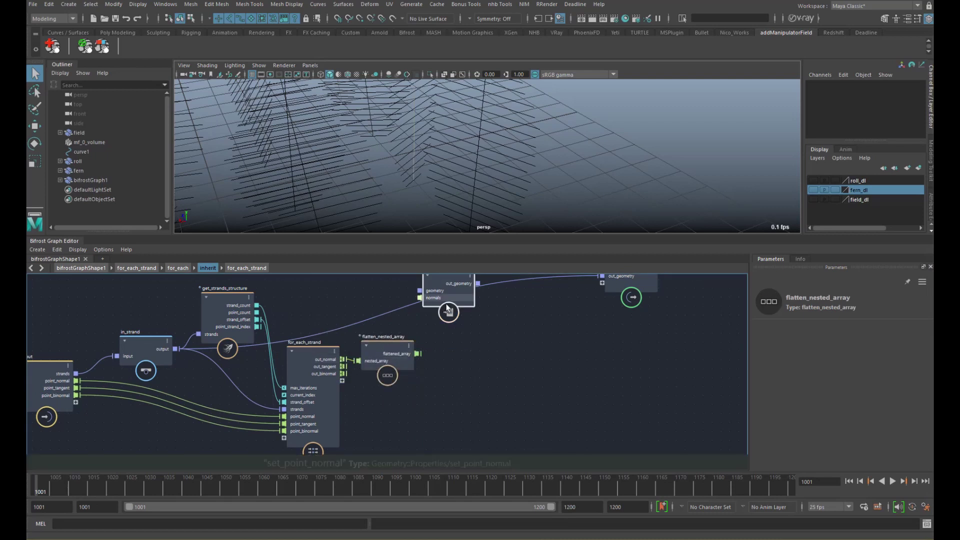
left_click_drag(441, 306, 458, 325)
left_click_drag(417, 354, 435, 325)
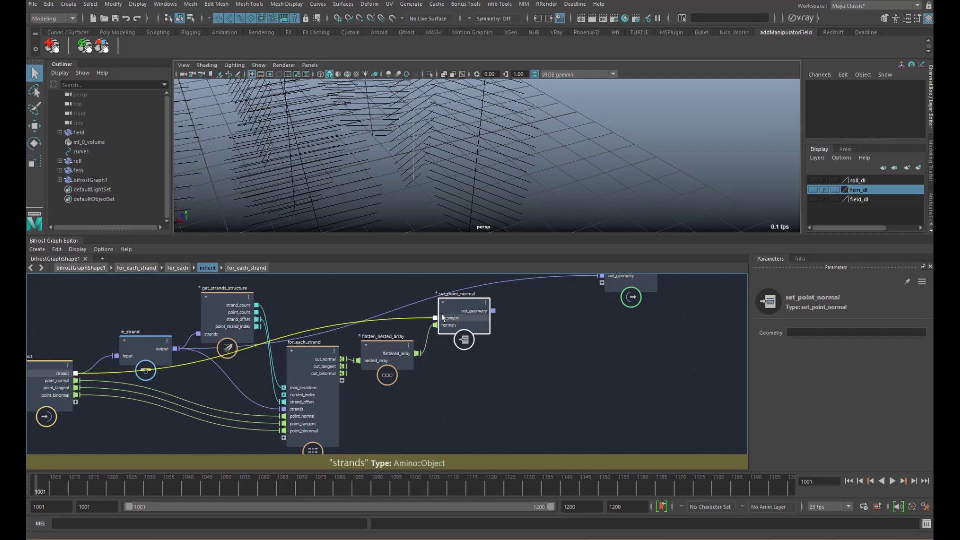
Connect the input strands to set_point_normal's geometry and its out_geometry to the output node
middle_click_drag(531, 293, 485, 342, "alt")
middle_click_drag(300, 337, 348, 315, "alt")
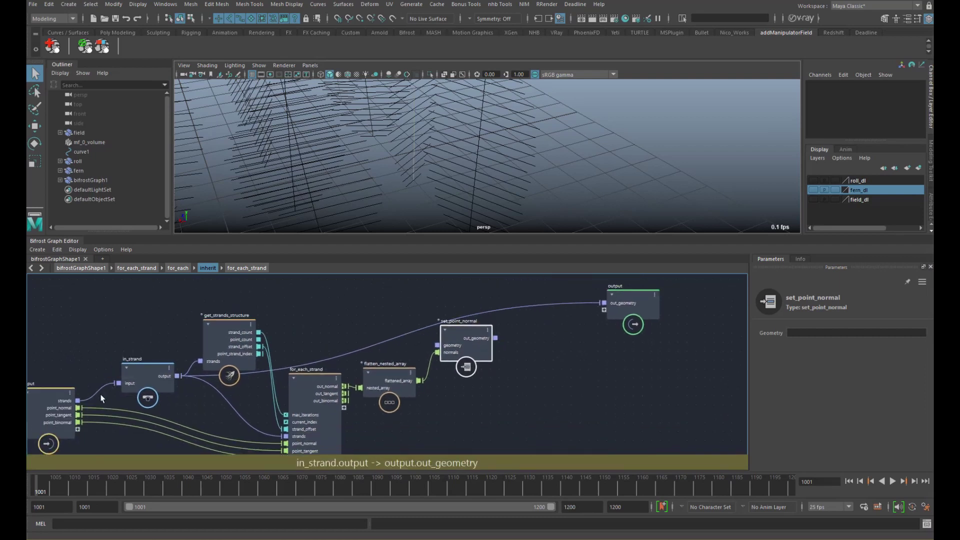
left_click_drag(78, 401, 438, 345)
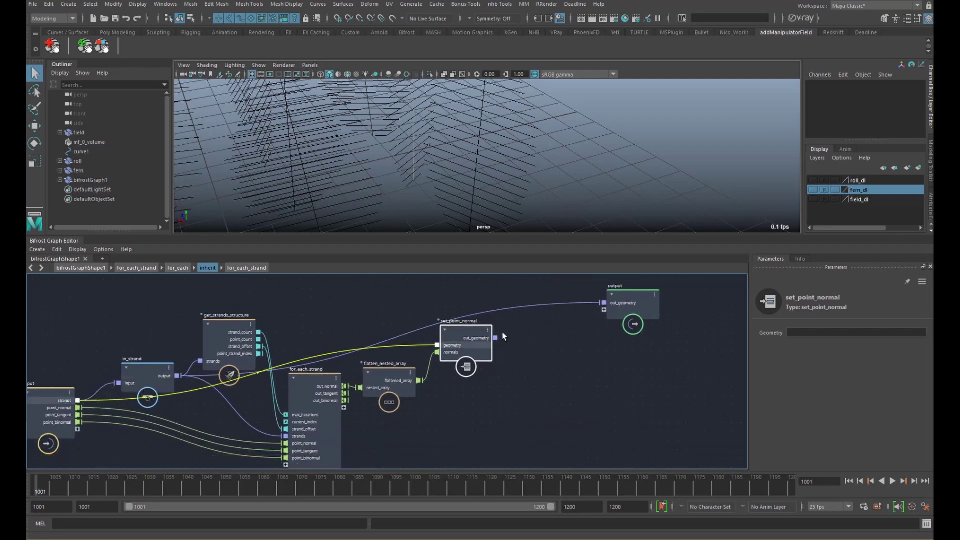
left_click_drag(503, 336, 604, 303)
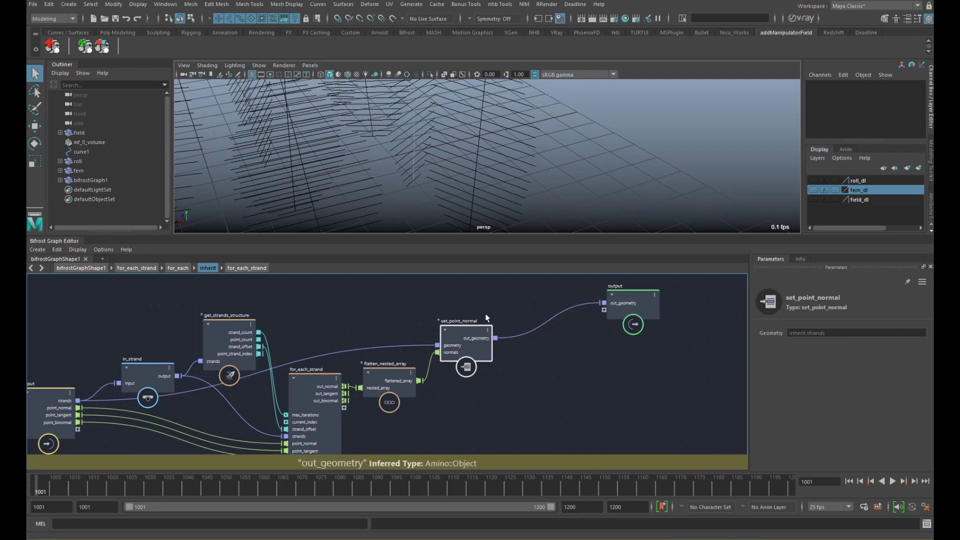
Duplicate the flatten_nested_array node and feed for_each_strand's out_tangent into the copy
middle_click_drag(485, 355, 460, 335, "alt")
left_click_drag(449, 332, 433, 314)
middle_click_drag(434, 316, 373, 317)
left_click(312, 371)
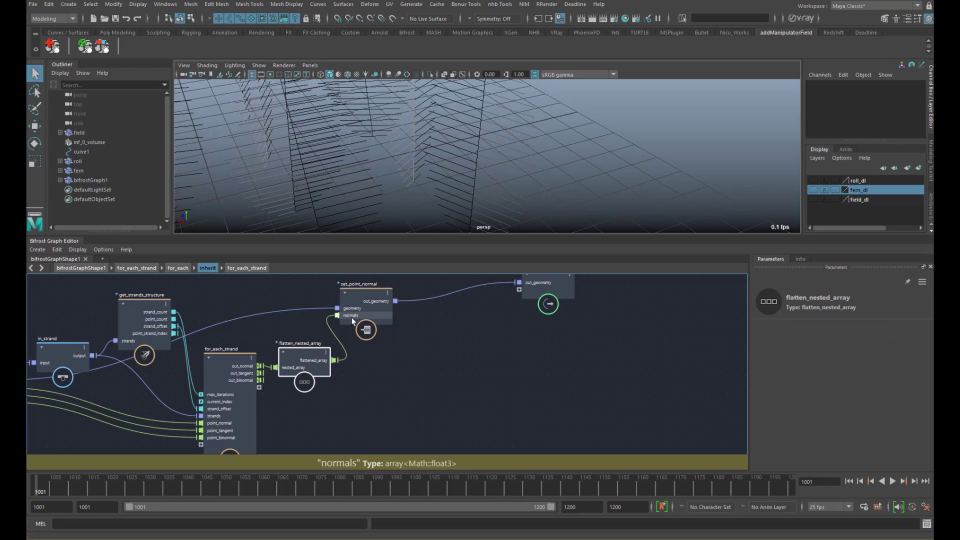
left_click(362, 373)
key("ctrl+v")
left_click_drag(300, 398, 360, 398)
left_click_drag(260, 373, 320, 395)
Paste another flatten_nested_array copy below and feed for_each_strand's out_binormal into it
middle_click_drag(355, 433, 358, 393)
left_click(358, 393)
key("ctrl+v")
left_click_drag(292, 364, 364, 391)
left_click_drag(263, 340, 320, 390)
Add a set_point_tangent node and connect set_point_normal's geometry and the flattened tangent array to it
middle_click_drag(406, 345, 371, 379)
left_click(429, 329)
key("Tab")
type("spt")
key("Return")
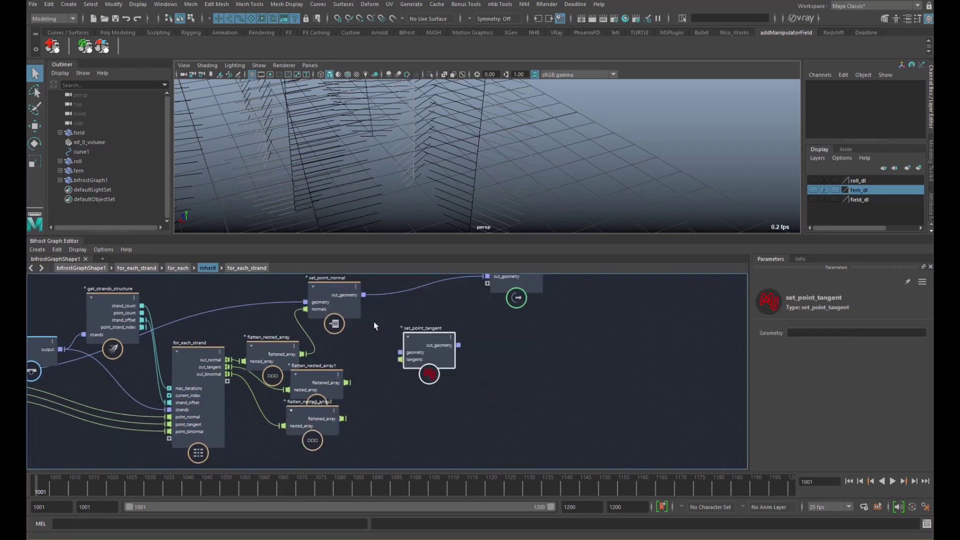
left_click_drag(364, 295, 399, 352)
left_click_drag(347, 382, 400, 359)
Add a set_point_binormal node after set_point_tangent, feed it the flattened binormal array, and move the output node farther along
left_click(485, 361)
key("Tab")
type("spb")
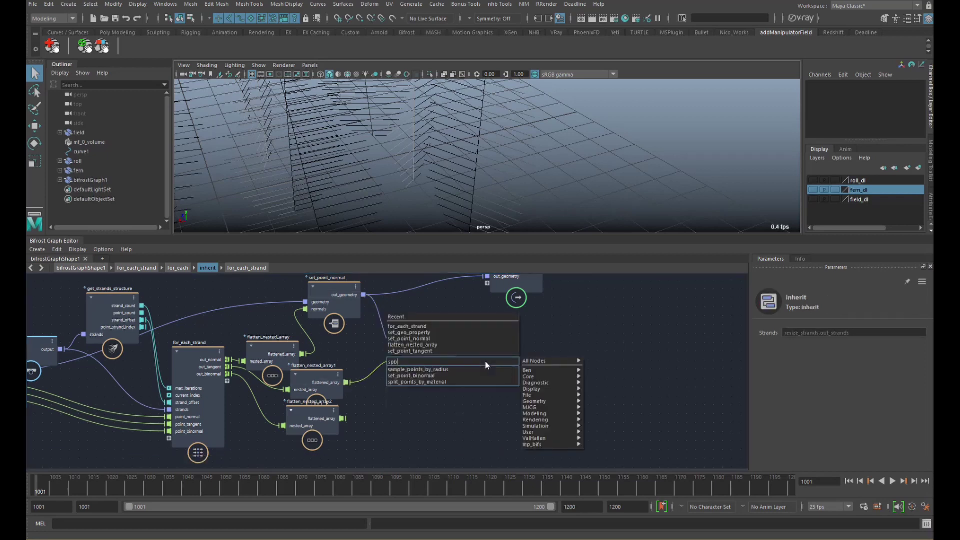
key("Return")
left_click_drag(481, 373, 343, 418)
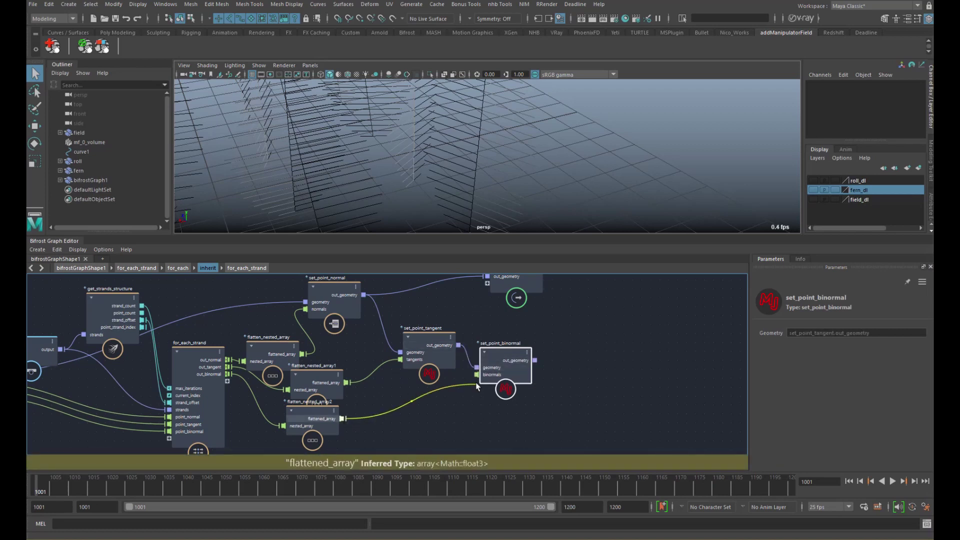
middle_click_drag(542, 319, 438, 324)
left_click_drag(419, 283, 582, 307)
Add a normal_and_tangent_to_orientation node and connect the flattened normal and tangent arrays to its normal and tangent inputs
left_click(467, 374)
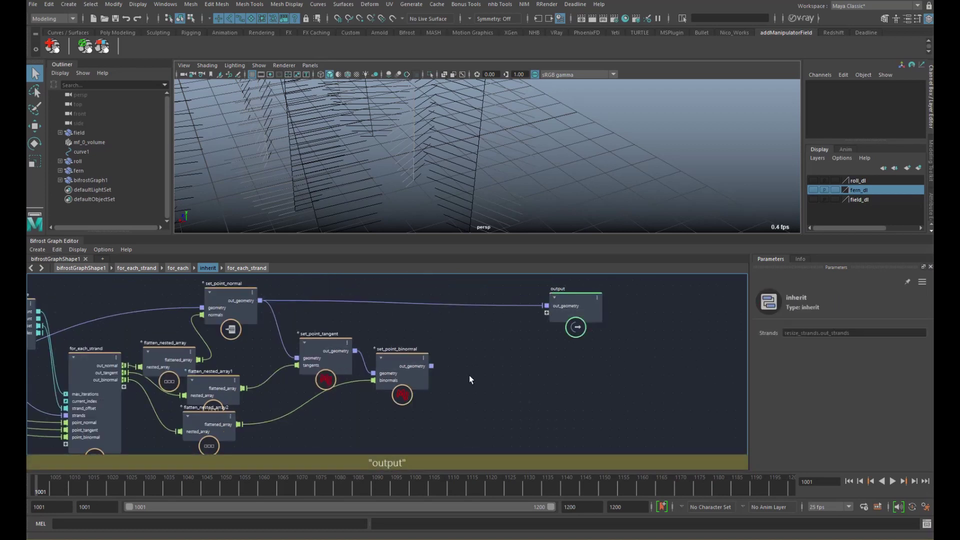
key("Tab")
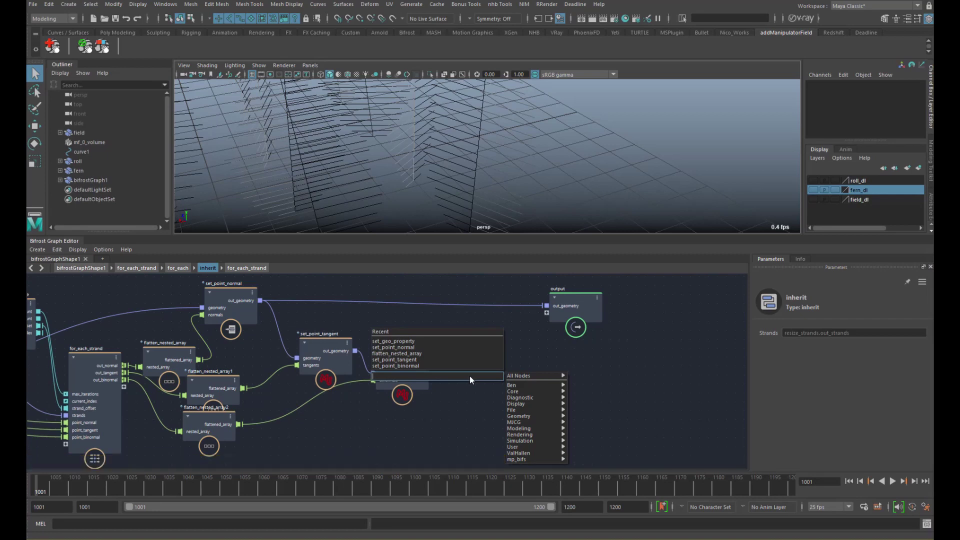
type("nor")
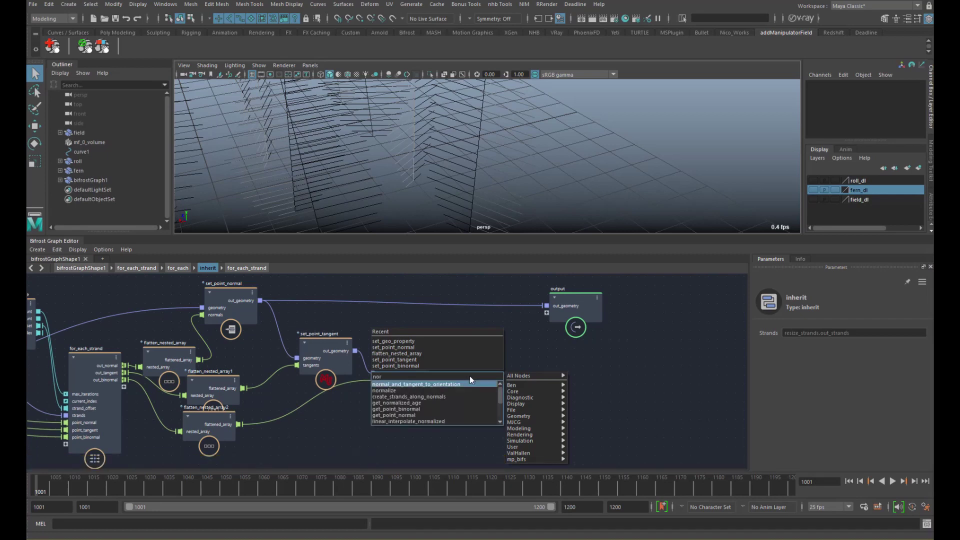
key("Return")
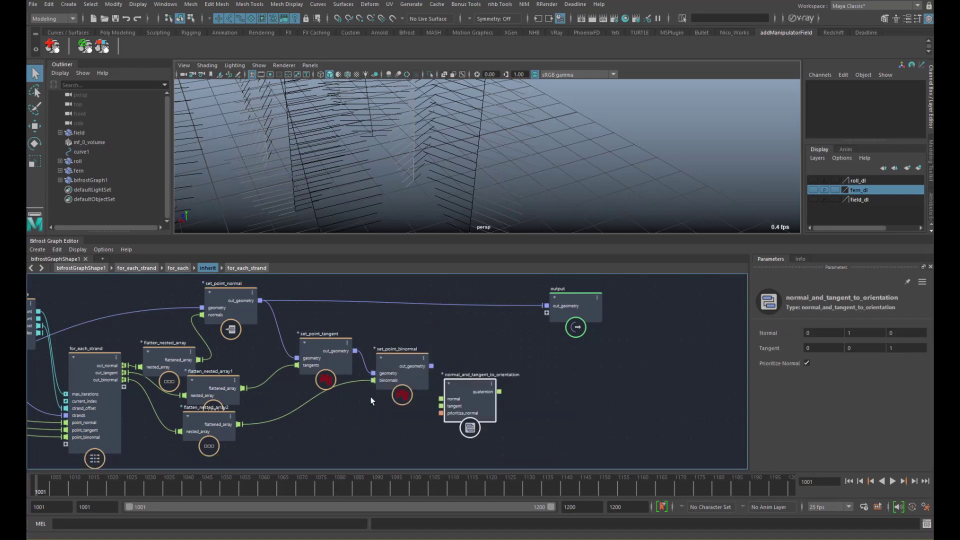
left_click_drag(460, 389, 376, 411)
middle_click_drag(232, 337, 265, 309)
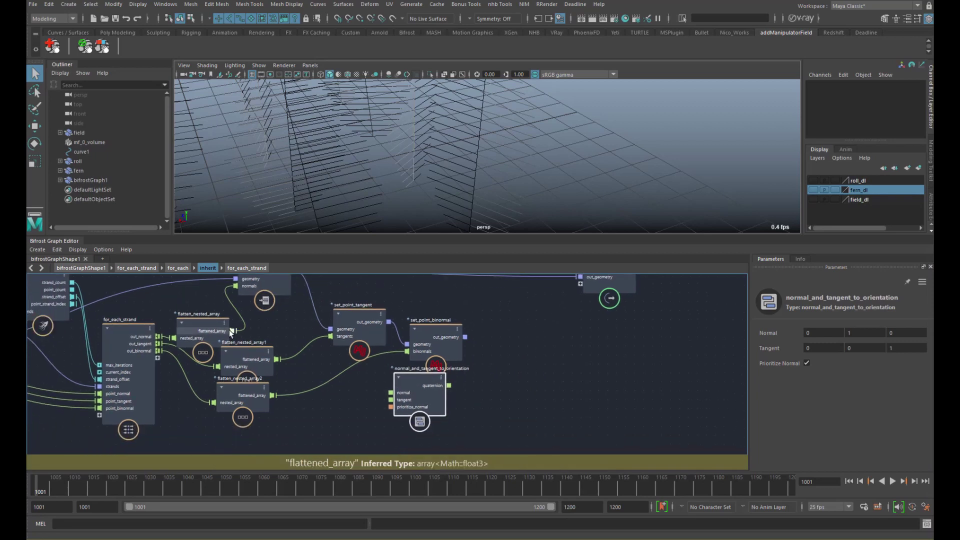
left_click_drag(232, 331, 390, 394)
left_click_drag(276, 359, 469, 399)
Add a set_point_orientation node beside the set_point_binormal node
left_click(494, 365)
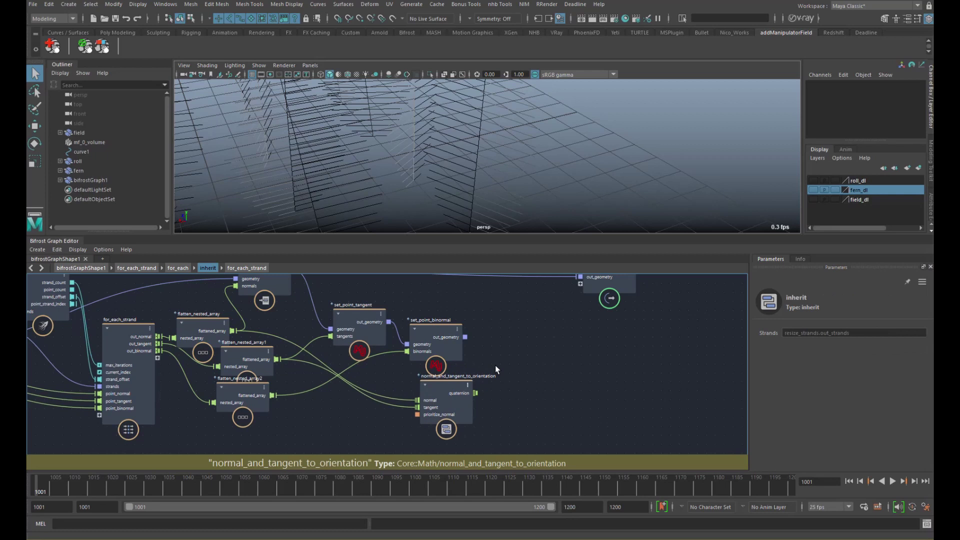
key("Tab")
type("set")
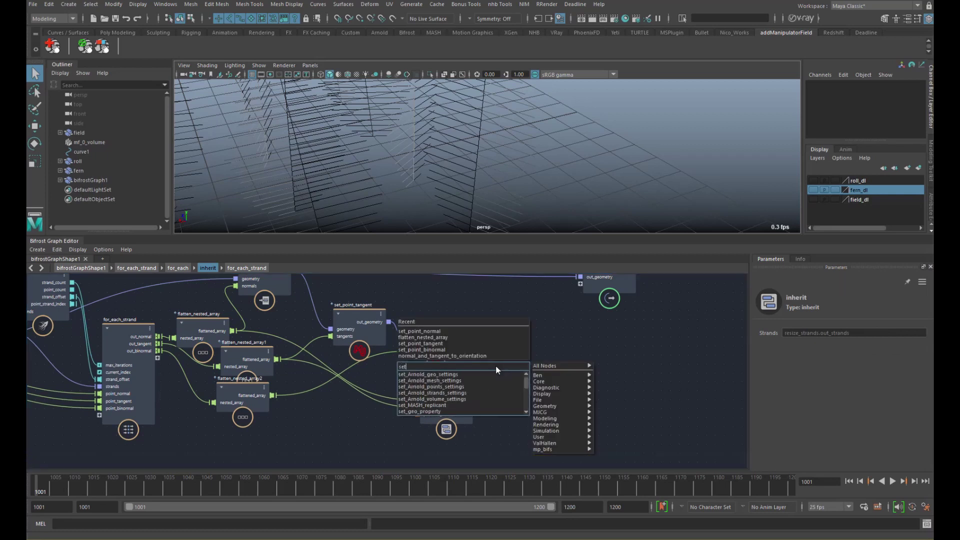
type("ori")
key("Down")
key("Down")
key("Down")
key("Return")
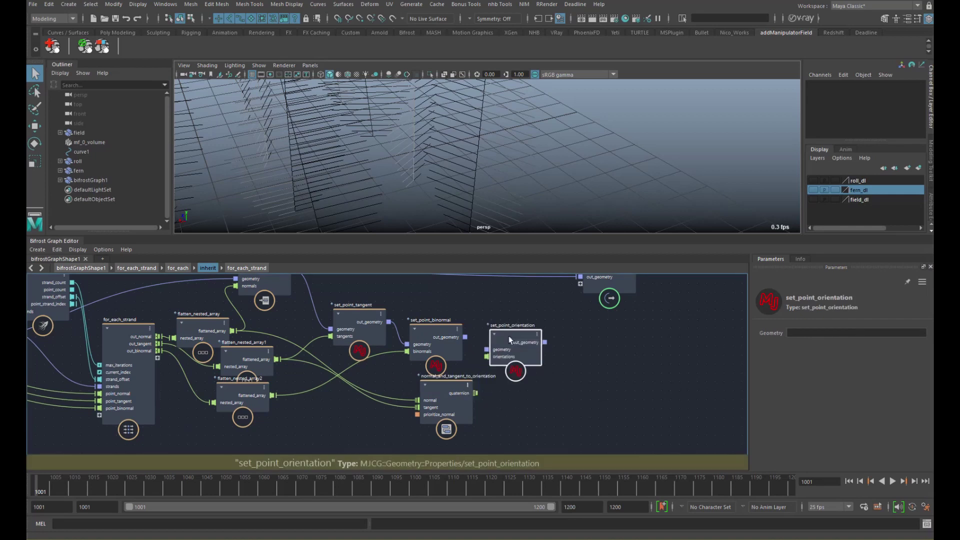
Feed set_point_orientation from set_point_binormal's geometry and the orientation quaternion, and connect its out_geometry to the output node
left_click_drag(465, 337, 488, 350)
left_click_drag(476, 392, 487, 357)
middle_click_drag(545, 337, 504, 385)
left_click_drag(503, 391, 538, 326)
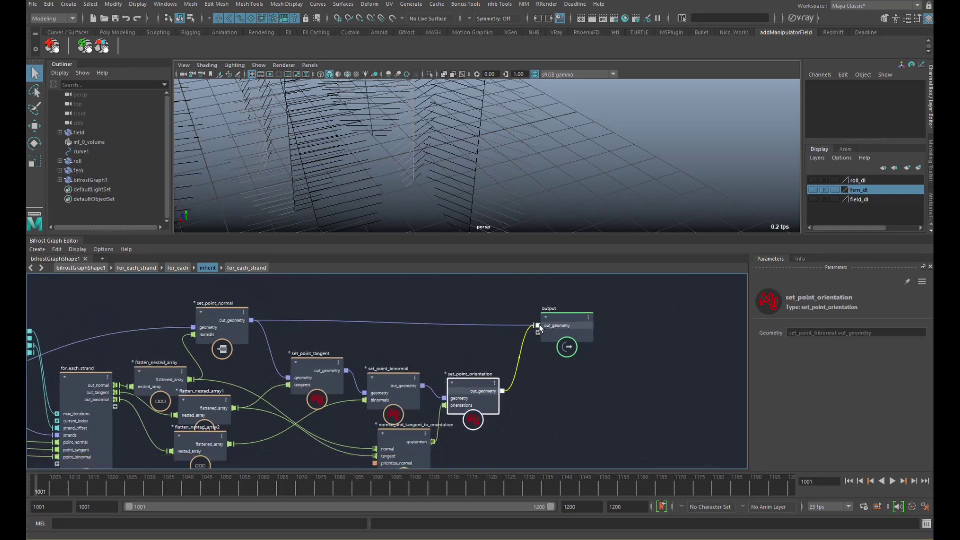
Shift the set_point_orientation node up slightly inside the inherit compound and return to the top-level bifrostGraphShape1 graph
left_click_drag(458, 374, 465, 364)
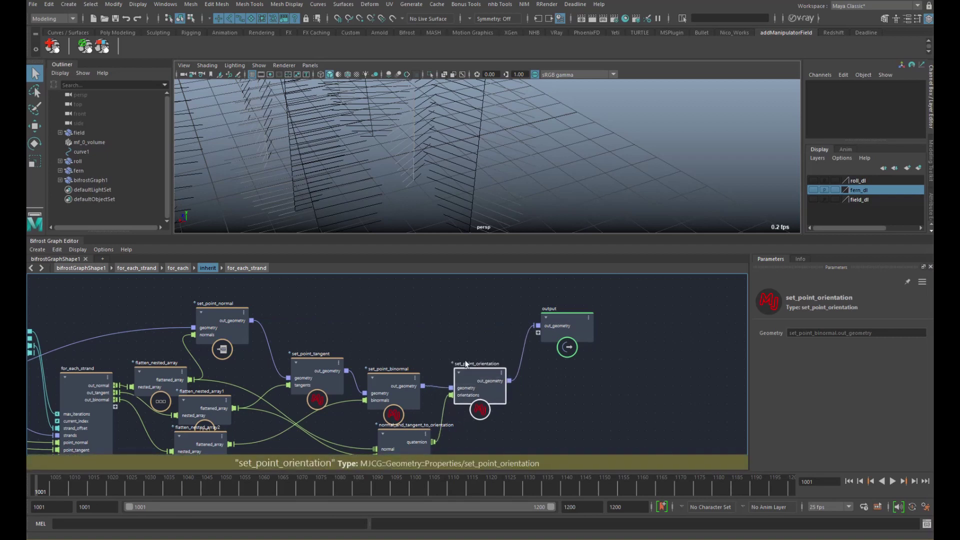
left_click(177, 268)
key("f")
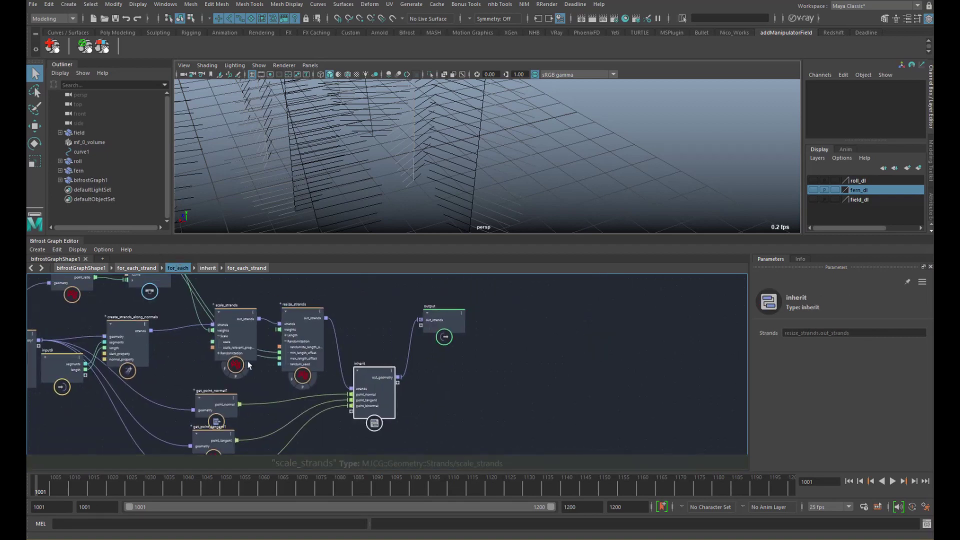
right_click_drag(358, 336, 336, 328, "alt")
middle_click_drag(335, 328, 287, 322, "alt")
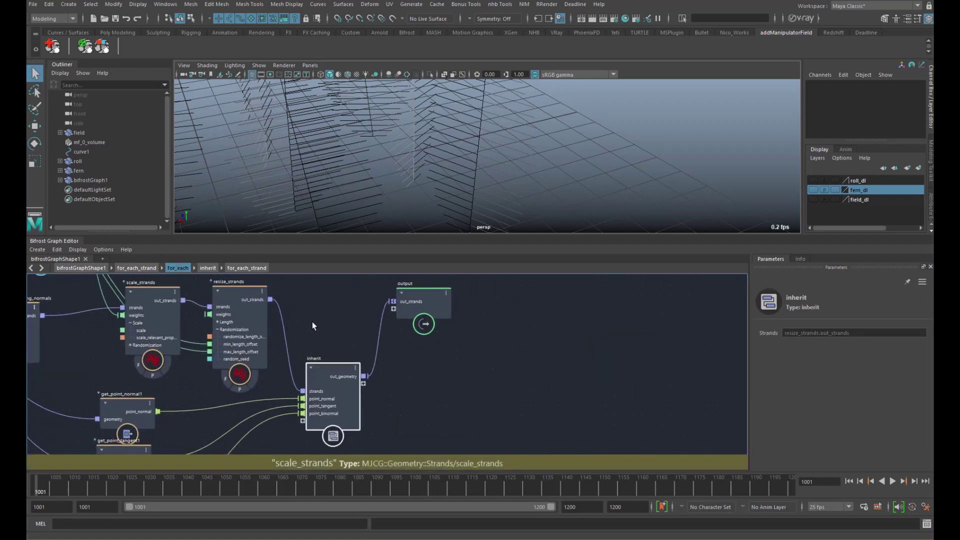
left_click(138, 268)
left_click(94, 269)
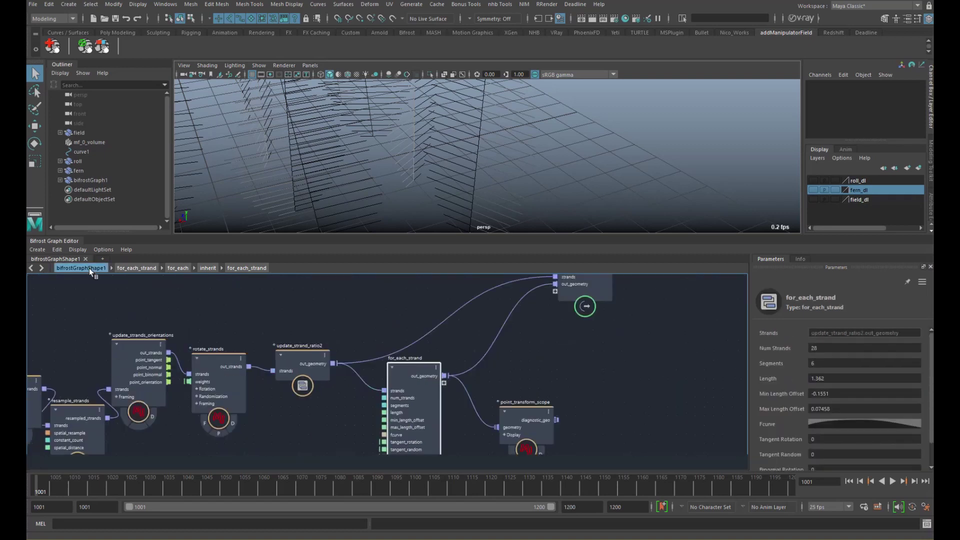
Turn on the point_transform_scope diagnostic display and set its Axis Scale to about 0.11
left_click(472, 405)
middle_click_drag(437, 334, 426, 304, "alt")
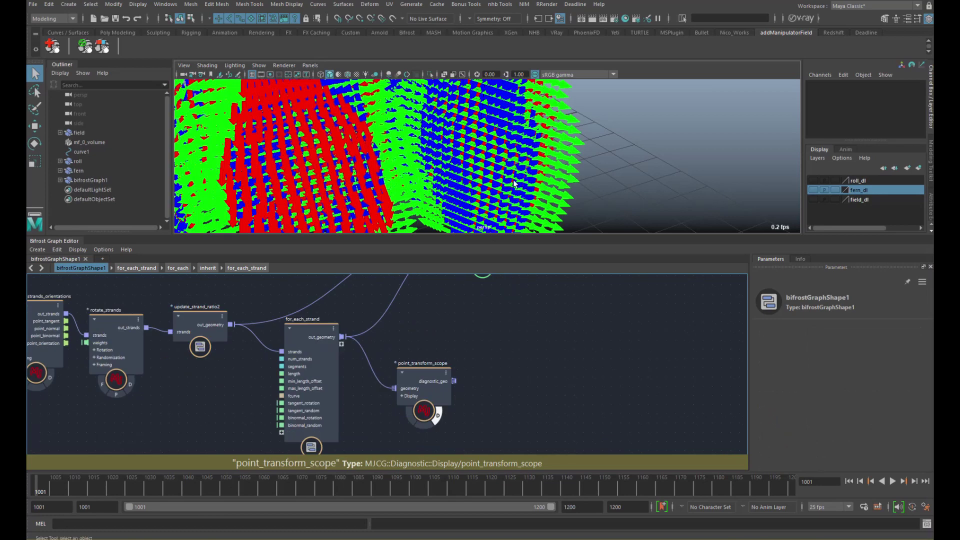
left_click_drag(435, 413, 437, 421)
left_click_drag(778, 378, 561, 408)
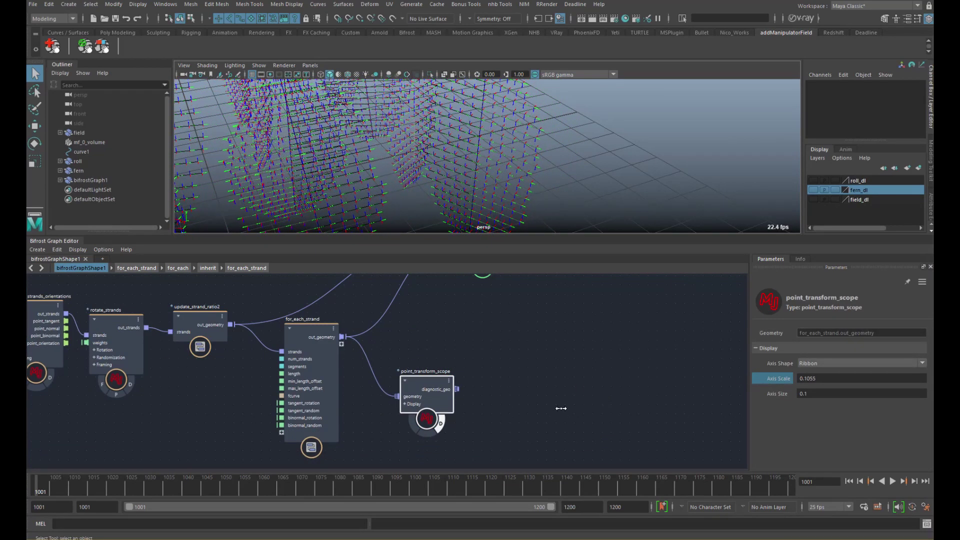
Examine the orientation axes along the stems and leaflet strands up close in the perspective view
left_click_drag(475, 180, 595, 170, "alt")
scroll(535, 148, "up", 3)
left_click_drag(535, 148, 547, 150, "alt")
middle_click_drag(543, 145, 506, 138, "alt")
right_click_drag(505, 138, 504, 99, "alt")
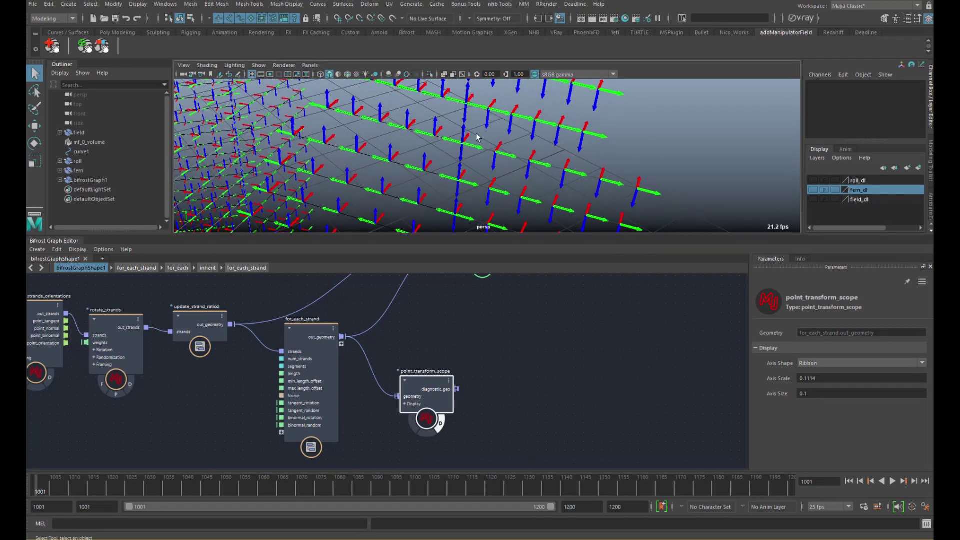
middle_click_drag(462, 177, 465, 142, "alt")
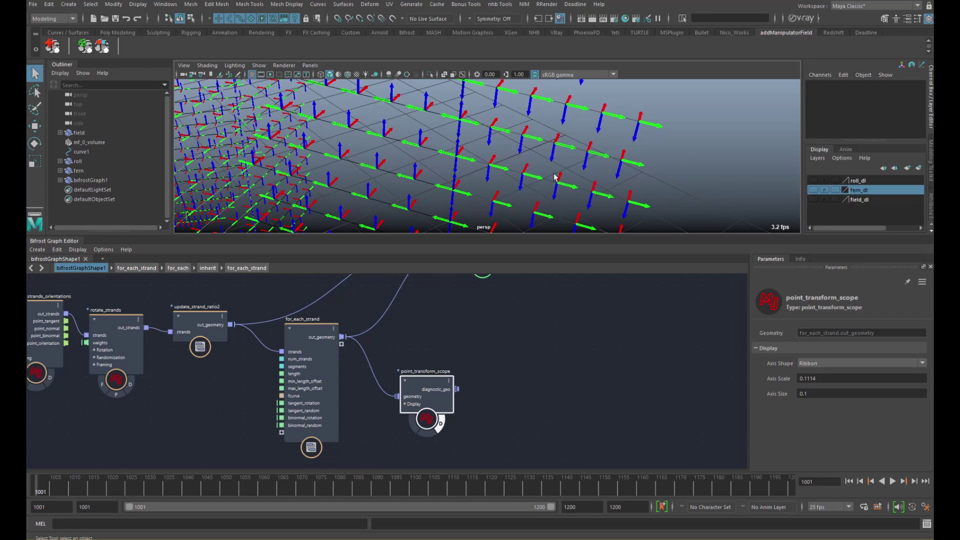
middle_click_drag(520, 170, 462, 160, "alt")
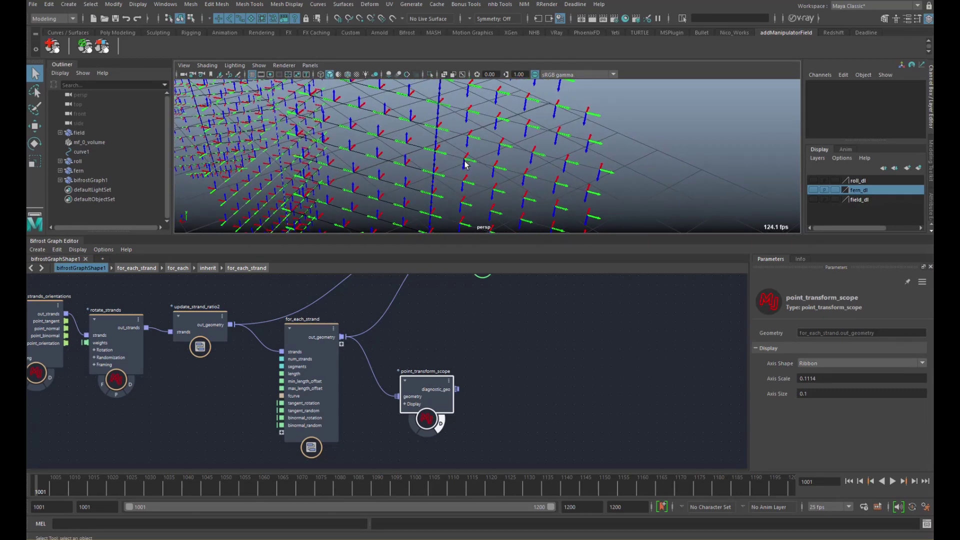
Reposition the top-level output node, and add a merge_geometry node after for_each inside the for_each_strand compound
middle_click_drag(413, 326, 395, 377, "alt")
left_click_drag(469, 304, 481, 315)
middle_click_drag(425, 340, 440, 322, "alt")
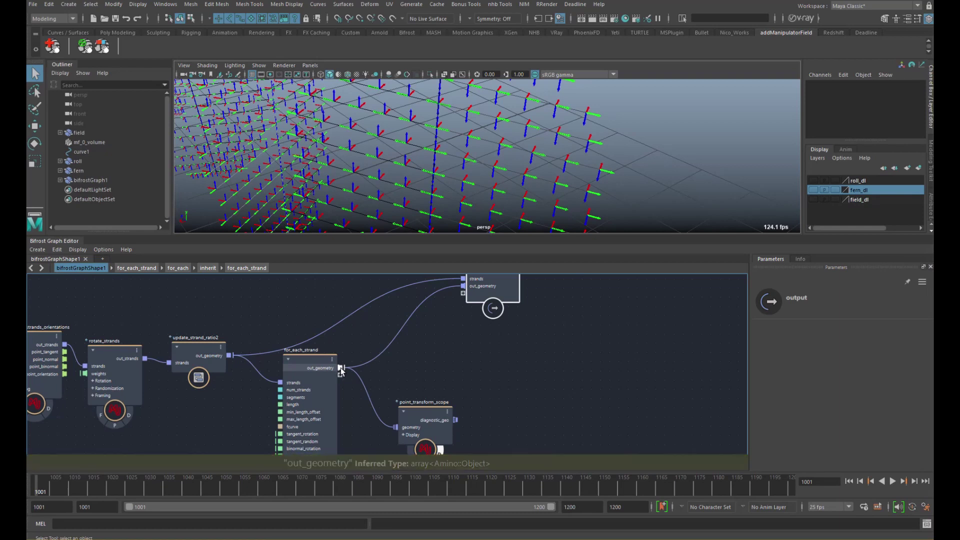
double_click(332, 366)
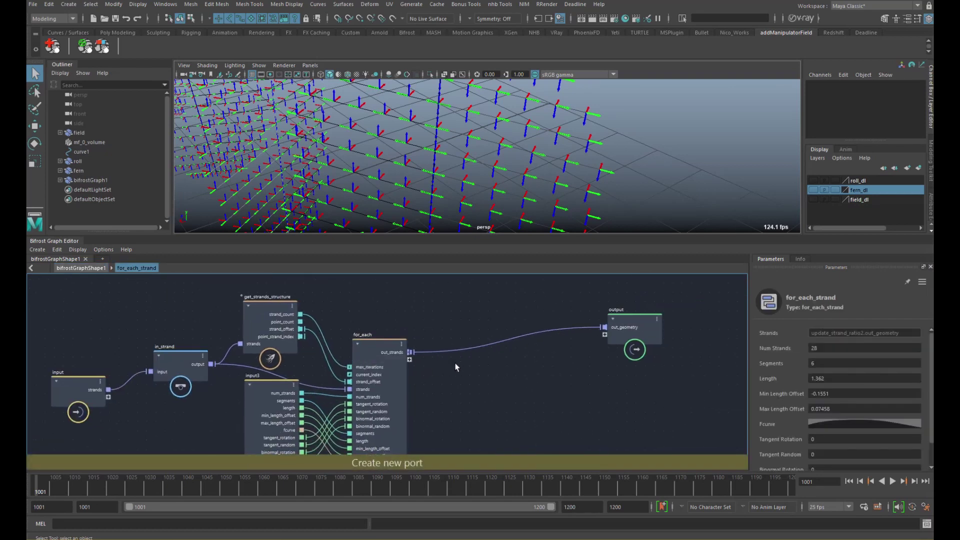
key("Tab")
type("merge")
key("Down")
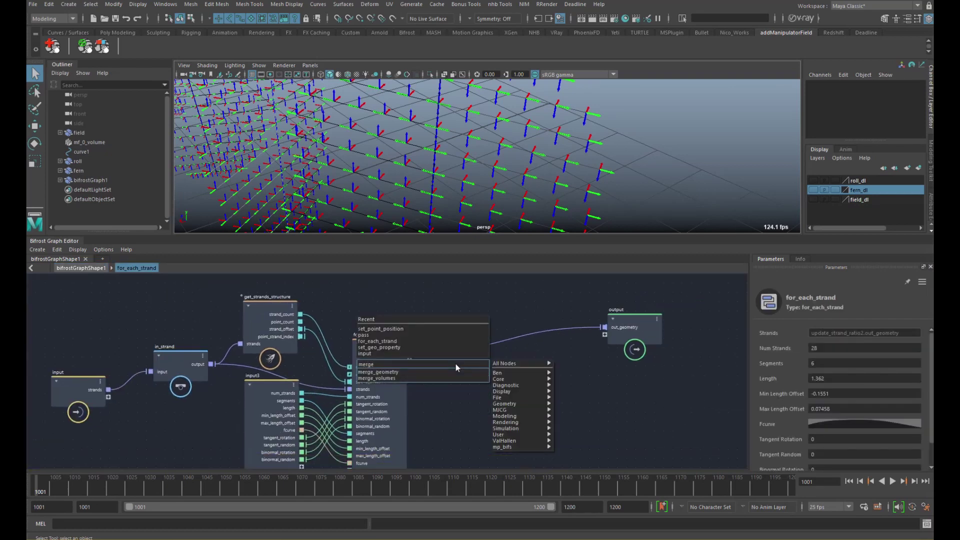
key("Return")
left_click_drag(467, 370, 497, 356)
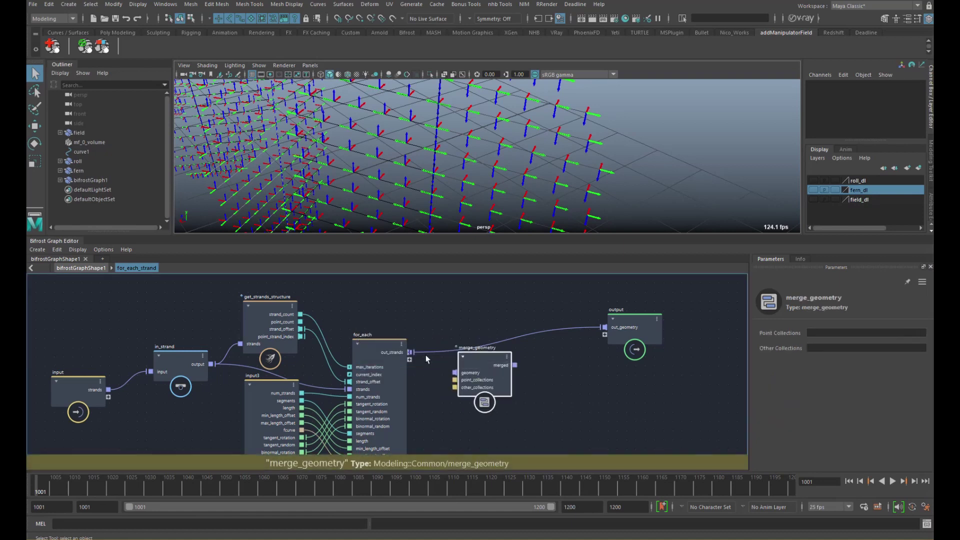
Feed for_each's out_strands into merge_geometry's geometry input and connect its merged result to the output's out_geometry
left_click_drag(410, 352, 455, 373)
left_click_drag(515, 366, 604, 328)
left_click_drag(485, 368, 486, 352)
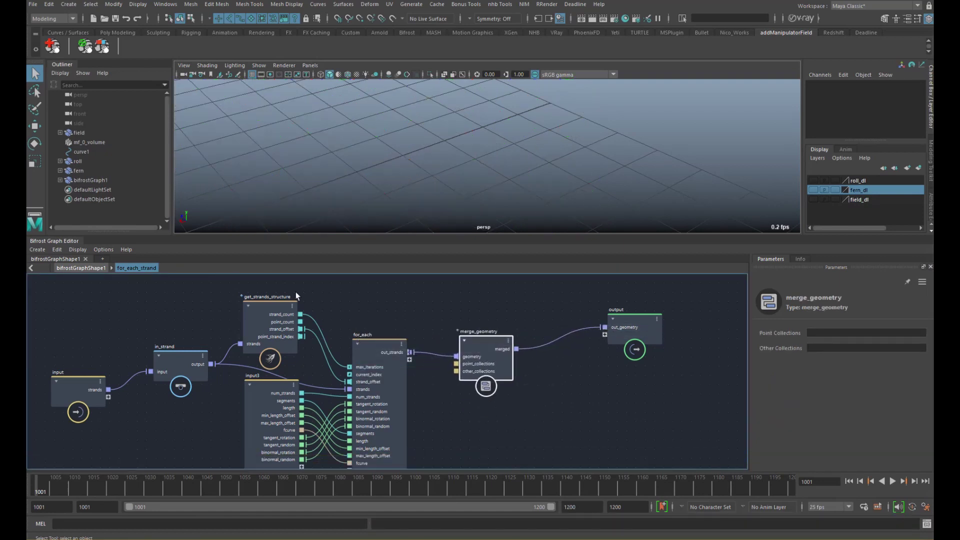
In the top-level graph, connect for_each_strand's out_geometry to a new output port and delete the old out_geometry port
left_click(97, 268)
middle_click_drag(397, 362, 391, 375)
left_click_drag(335, 382, 463, 318)
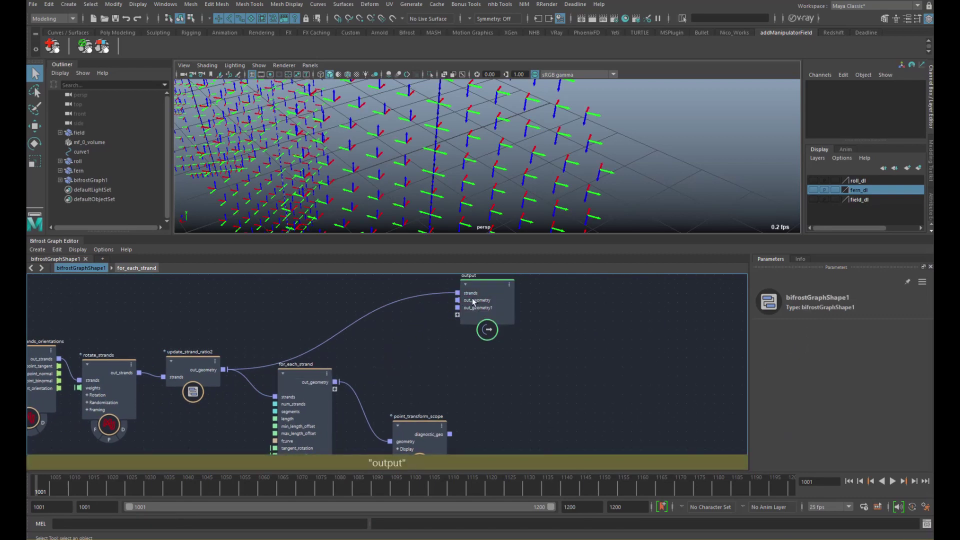
right_click(473, 301)
left_click(481, 317)
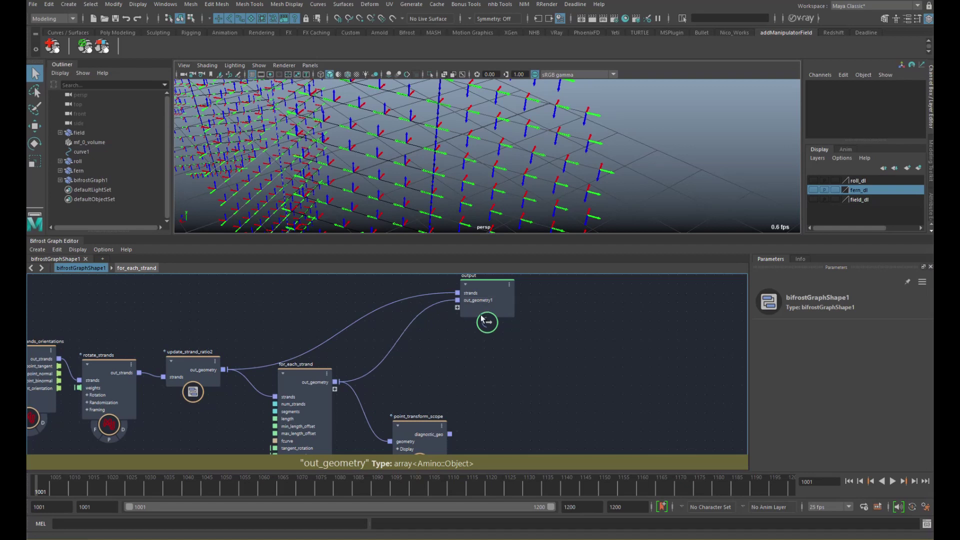
Turn off the point_transform_scope diagnostic display
middle_click_drag(408, 439, 409, 395)
left_click(435, 424)
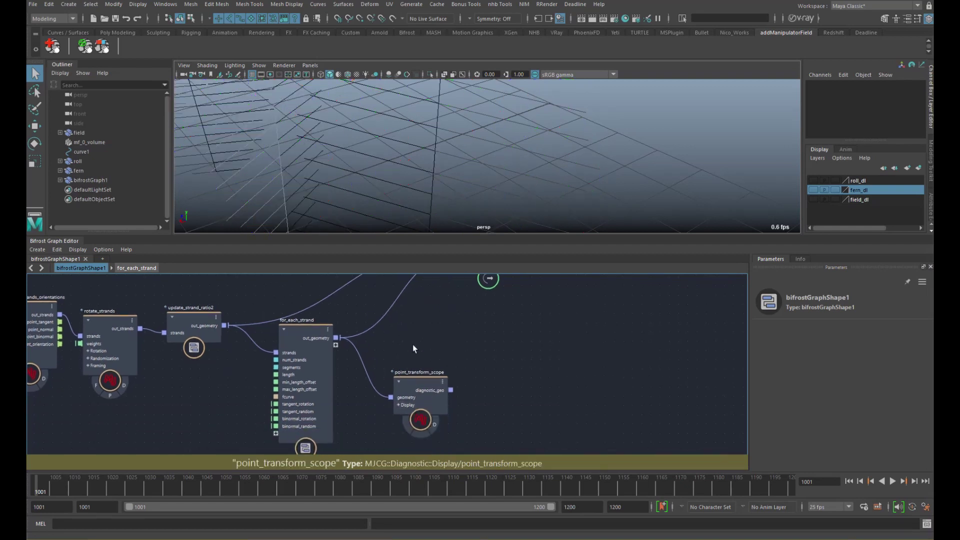
middle_click_drag(404, 310, 410, 347)
Rename the for_each_strand compound as strands_on_strands_demo
double_click(300, 358)
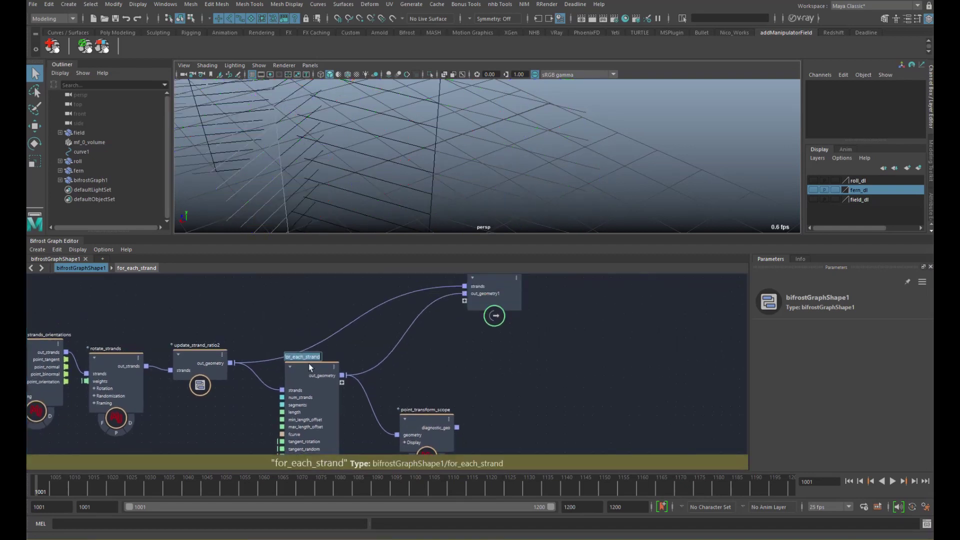
type("strands_demo")
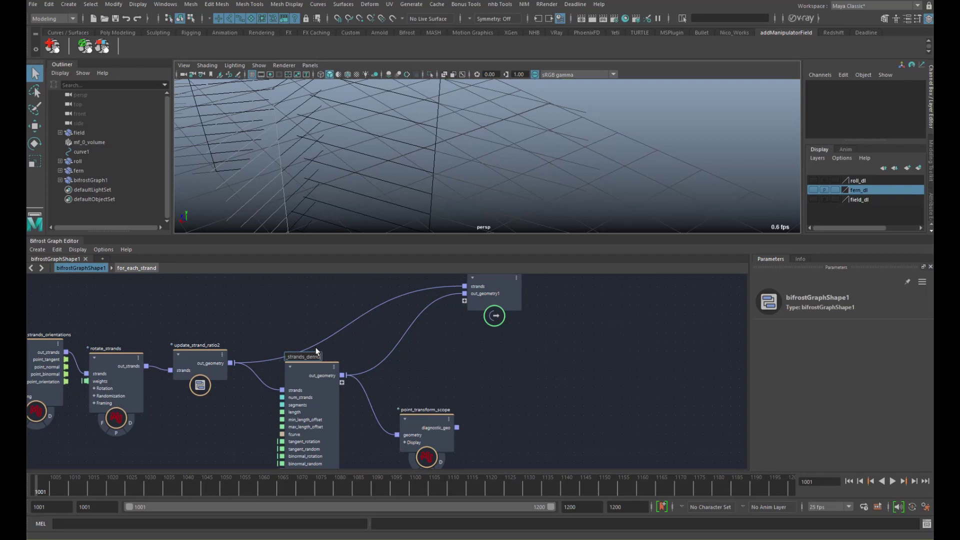
key("Return")
Open the for_each compound nested inside strands_on_strands_demo
scroll(332, 336, "down", 3)
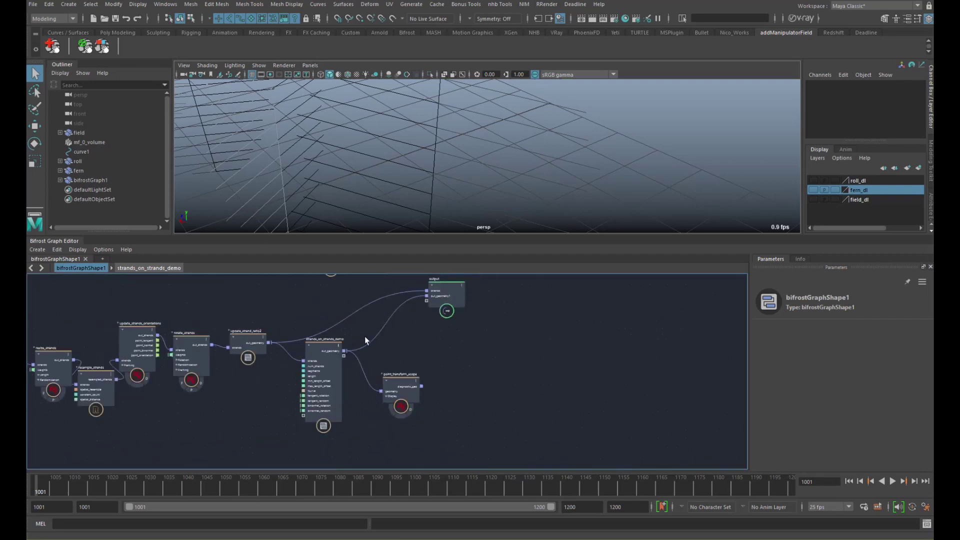
scroll(514, 169, "down", 10)
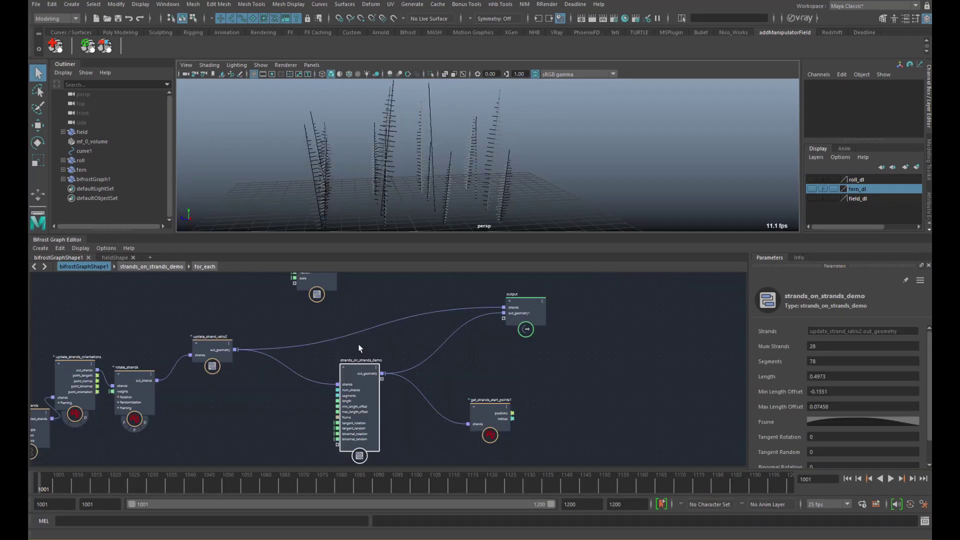
scroll(358, 344, "up", 1)
scroll(363, 339, "up", 1)
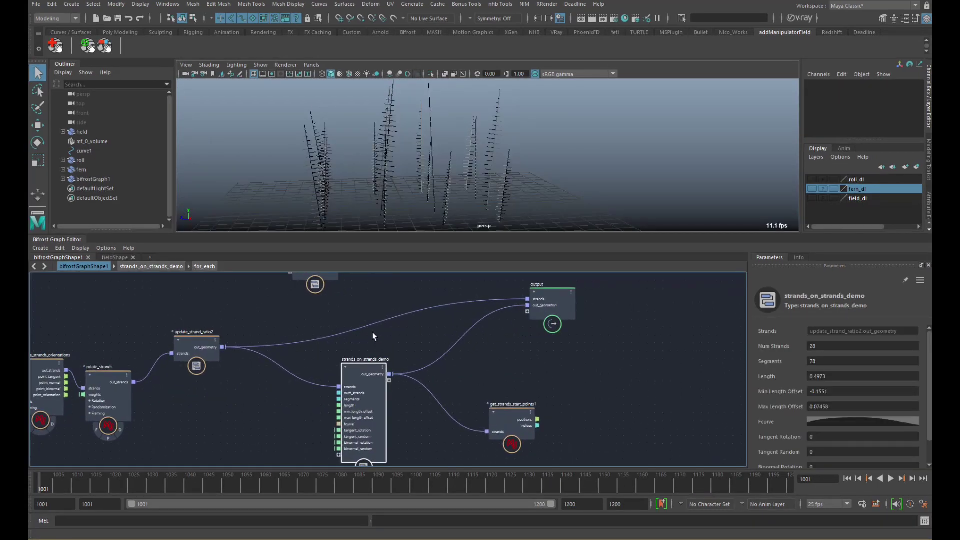
middle_click_drag(375, 337, 376, 331, "alt")
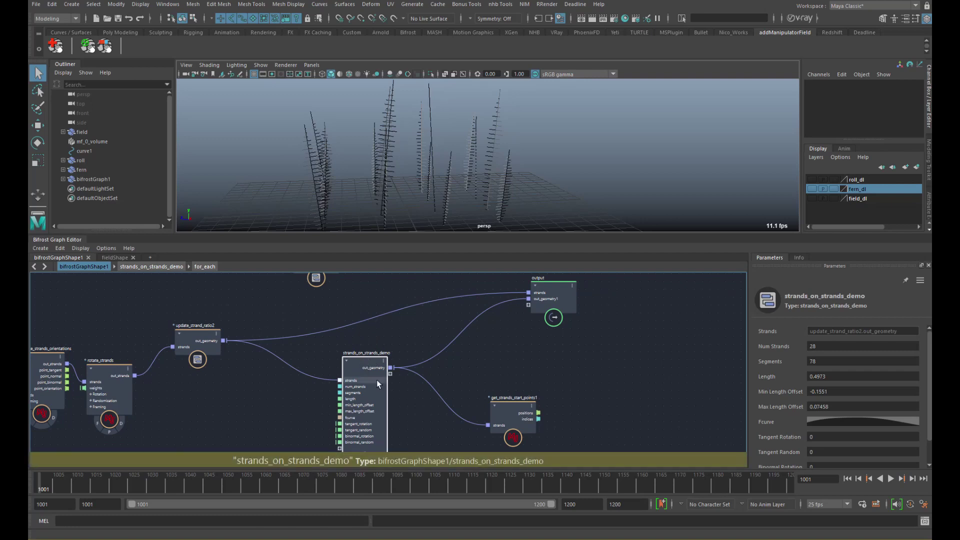
middle_click_drag(377, 384, 367, 346)
double_click(361, 345)
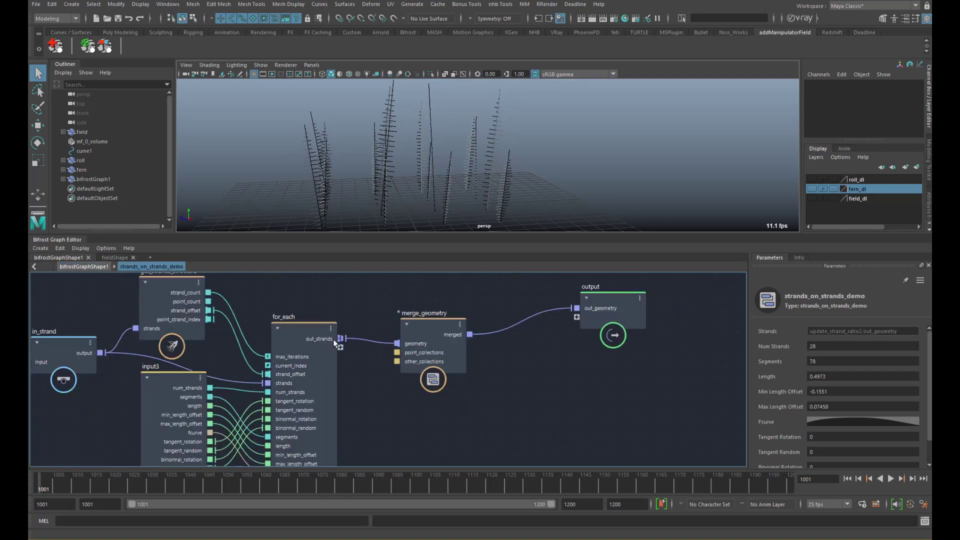
double_click(347, 368)
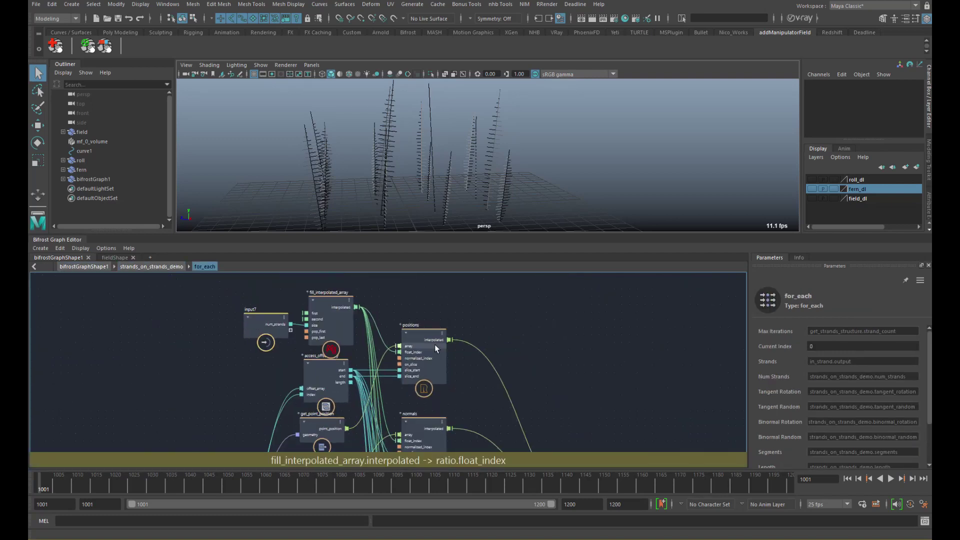
Select the create_strands_along_normals node inside for_each and review its start and normal property parameters
middle_click_drag(542, 343, 381, 343, "alt")
middle_click_drag(640, 386, 317, 332, "alt")
middle_click_drag(544, 409, 364, 321, "alt")
middle_click_drag(284, 368, 387, 346, "alt")
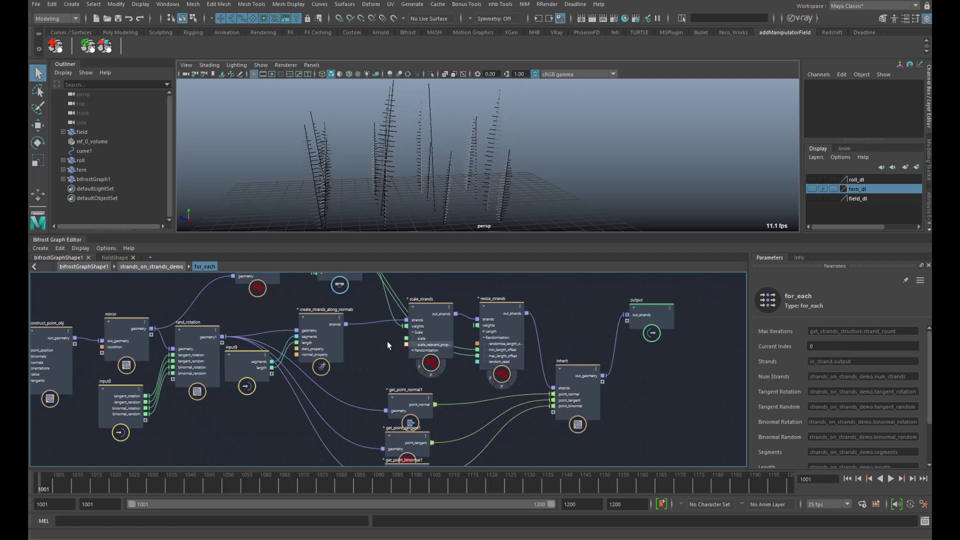
scroll(388, 345, "up", 4)
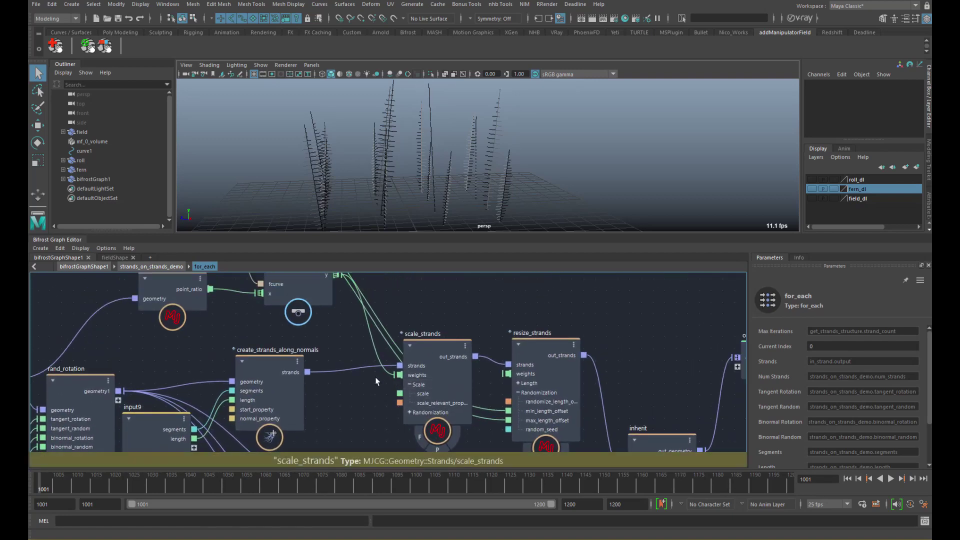
middle_click_drag(295, 383, 455, 371, "alt")
left_click_drag(439, 375, 472, 362)
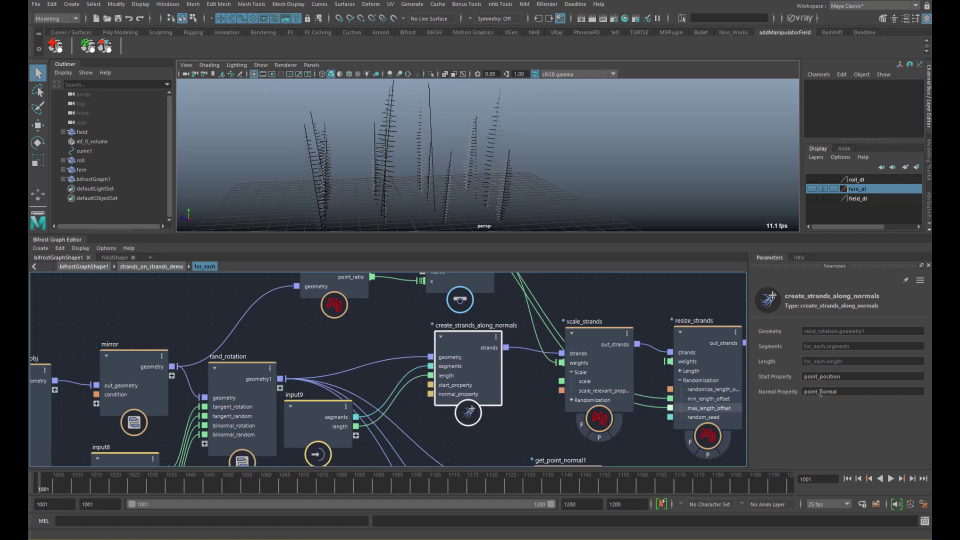
middle_click_drag(420, 374, 460, 385)
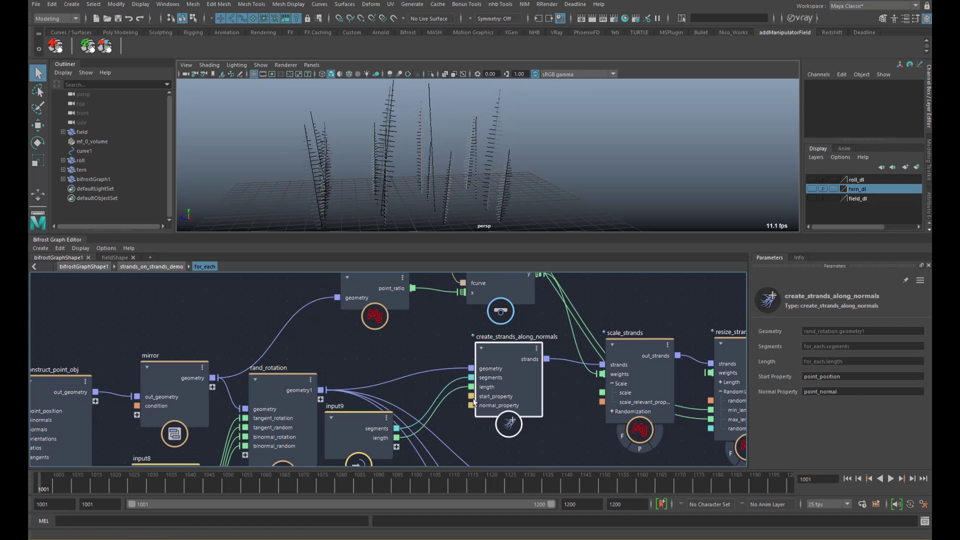
Add an input node beside create_strands_along_normals and connect it to the normal_property port
left_click(382, 350)
key("Tab")
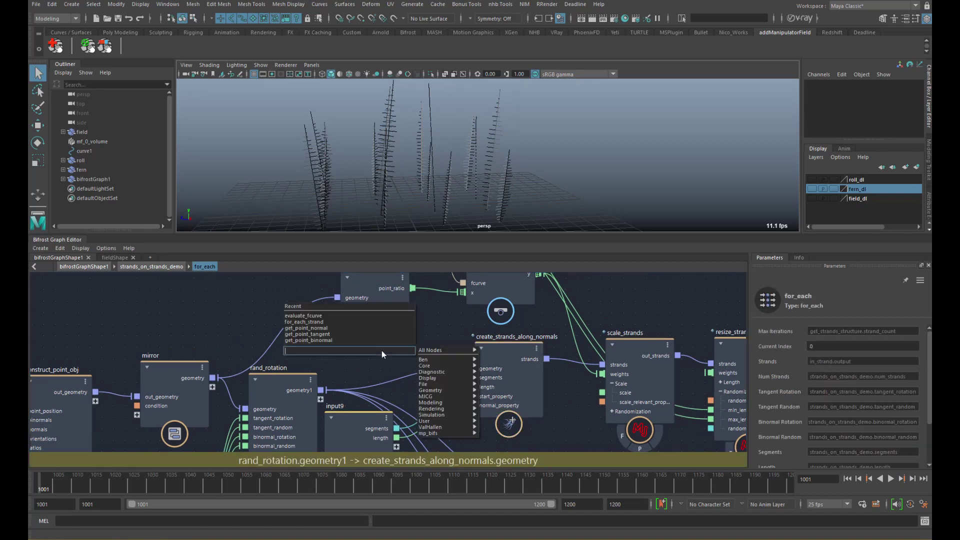
type("input")
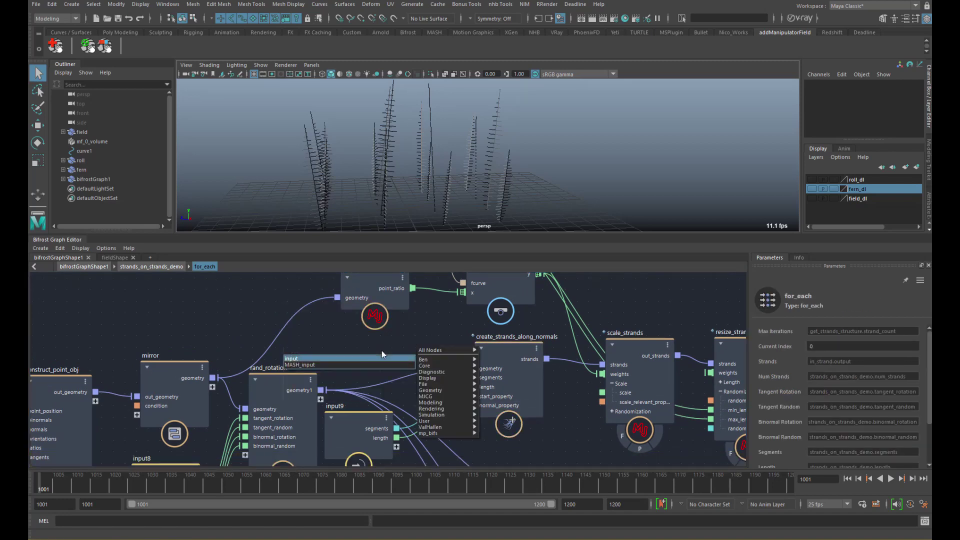
key("Return")
left_click_drag(471, 405, 382, 362)
Expose for_each's normal_property as an input of strands_on_strands_demo and return to the top-level graph
left_click(152, 267)
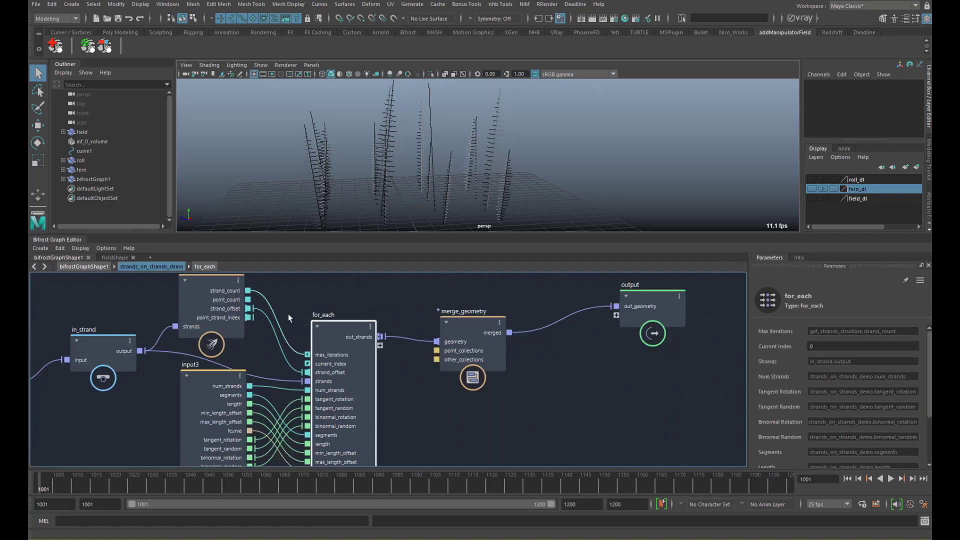
middle_click_drag(433, 370, 514, 317, "alt")
scroll(411, 388, "up", 3)
left_click_drag(470, 390, 409, 388)
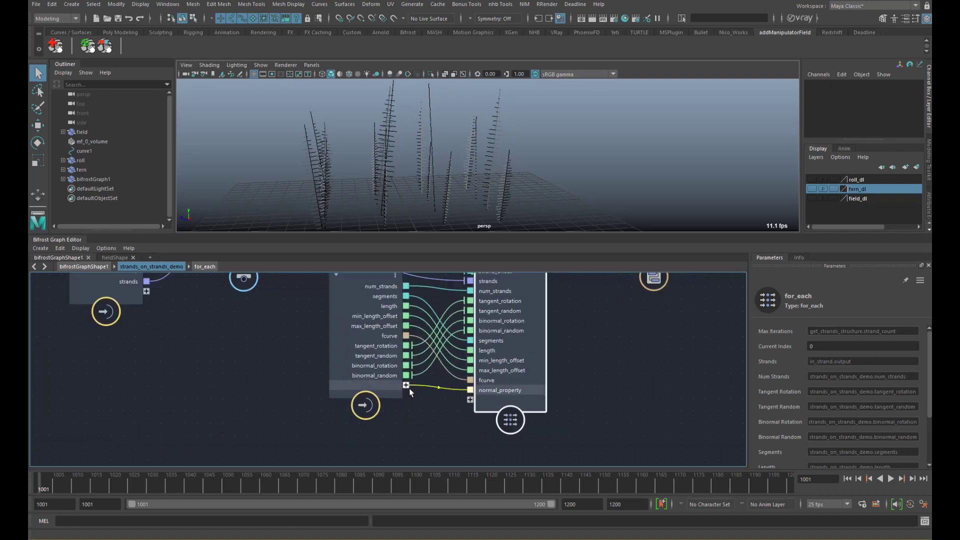
left_click(95, 267)
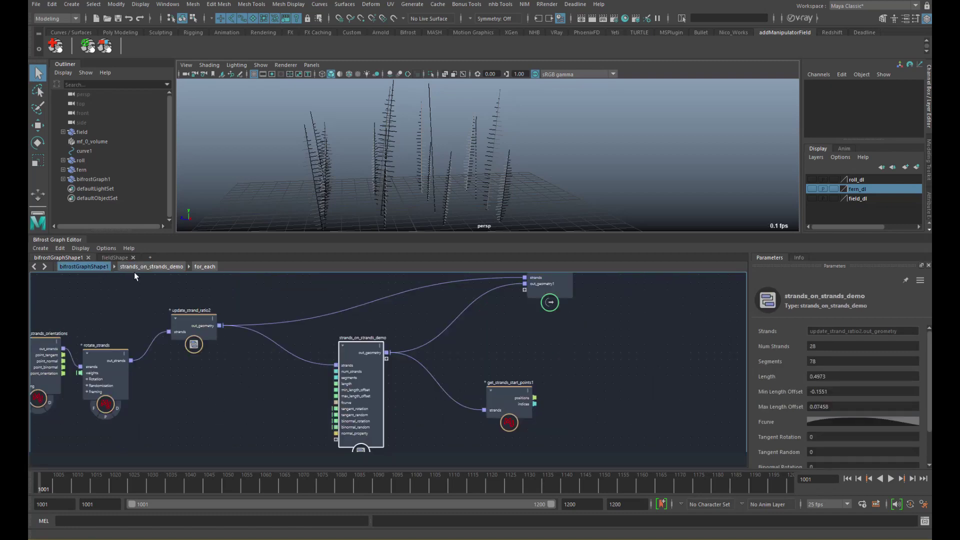
left_click_drag(465, 223, 571, 173, "alt")
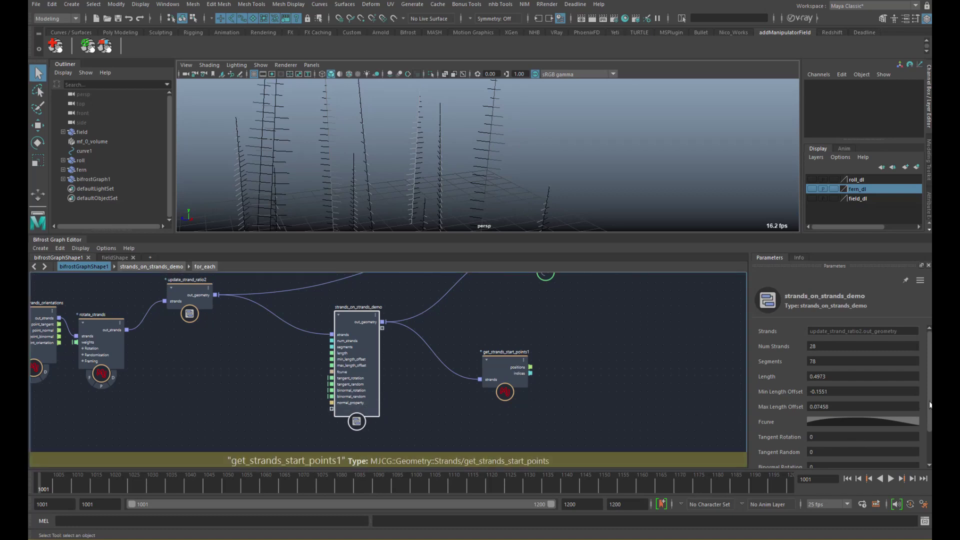
Try point_binormal as the normal property of strands_on_strands_demo, then restore point_normal
left_click_drag(930, 405, 930, 466)
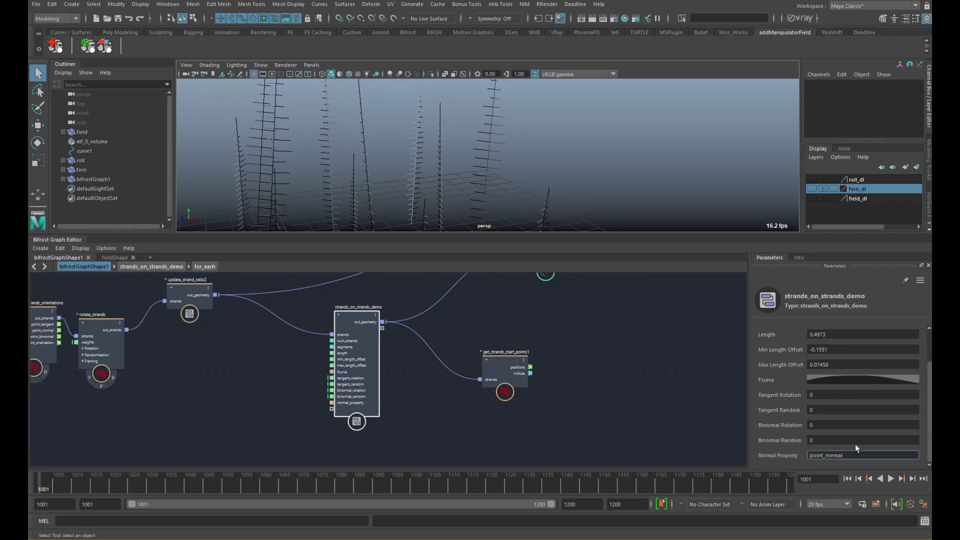
left_click_drag(487, 217, 444, 203, "alt")
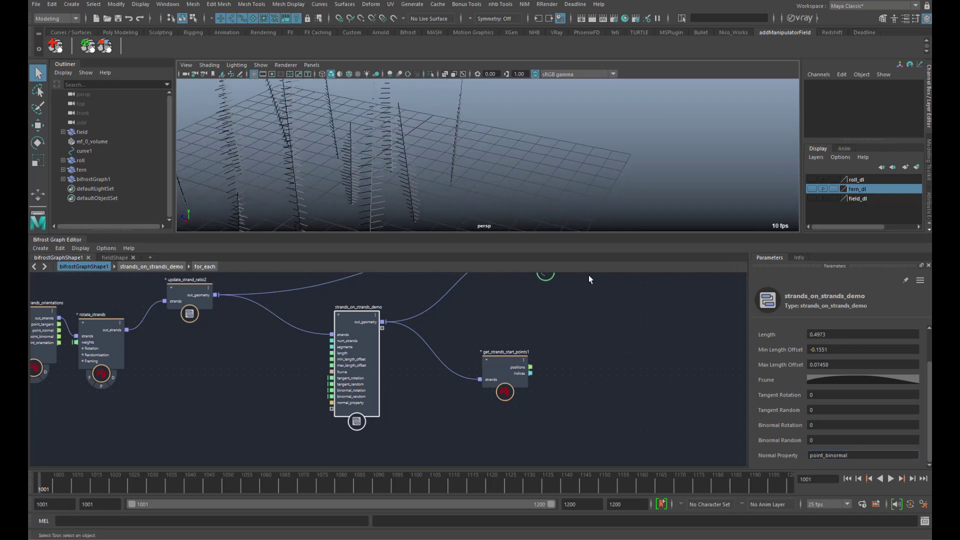
key("BackSpace")
key("BackSpace")
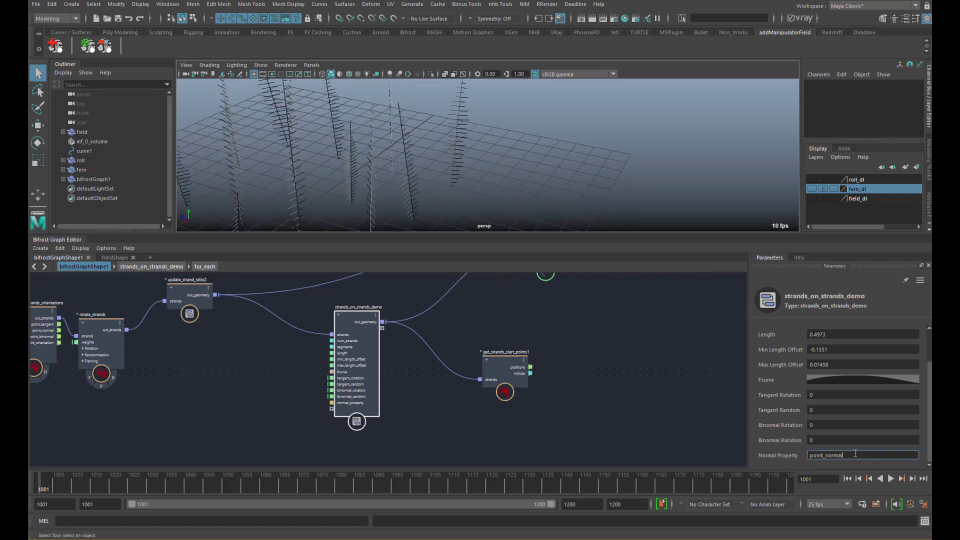
left_click_drag(515, 203, 445, 207, "alt")
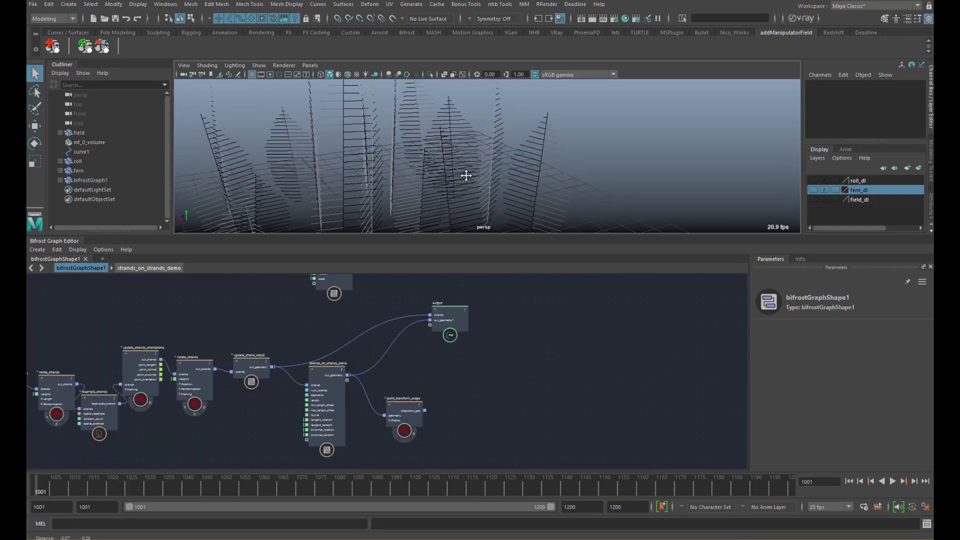
Spread out the point_transform_scope, output, strands_on_strands_demo and update_strand_ratio2 nodes and save the scene
mouse_move(442, 178)
left_mouse_down("alt")
mouse_move(390, 182)
mouse_move(456, 181)
left_mouse_up("alt")
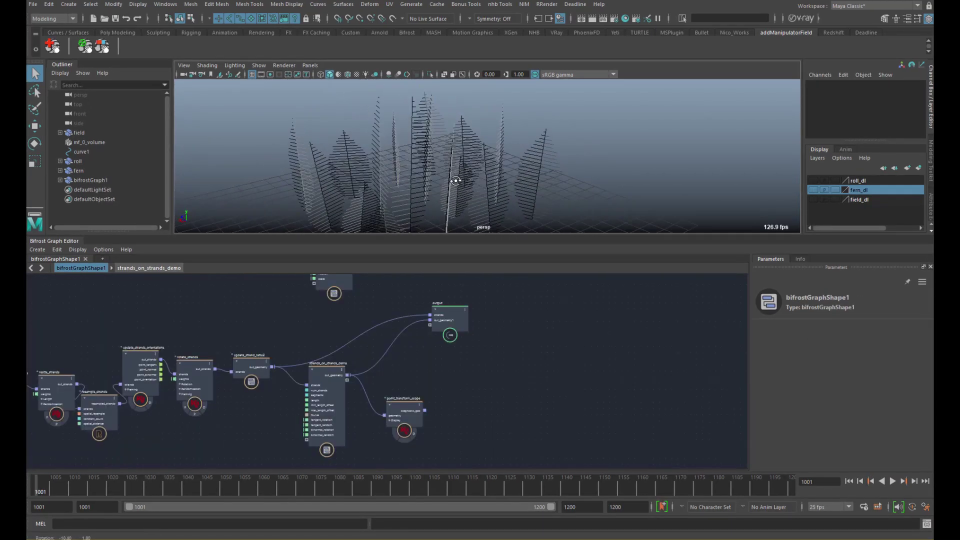
middle_click_drag(456, 181, 434, 169, "alt")
left_click_drag(434, 170, 436, 174, "alt")
left_click_drag(404, 412, 437, 420)
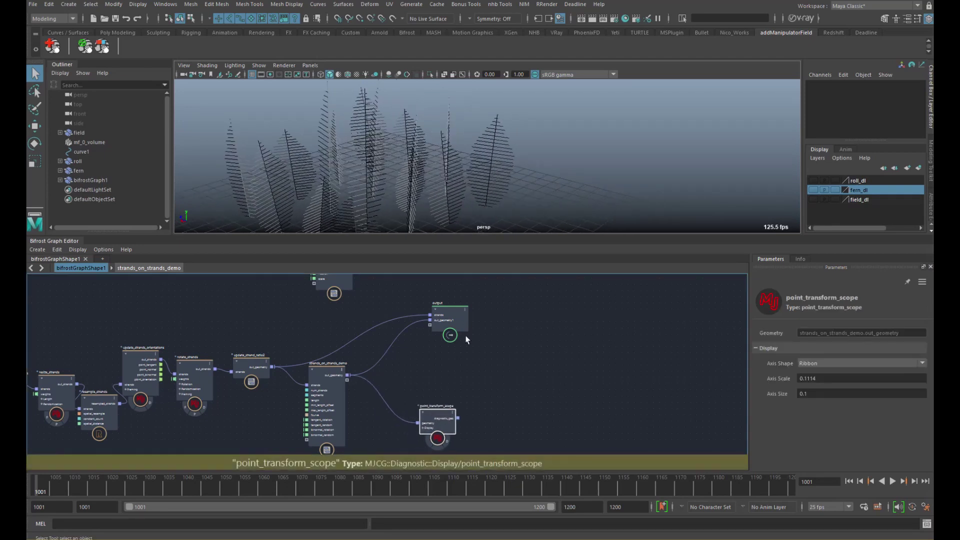
left_click_drag(440, 320, 484, 325)
left_click_drag(328, 397, 361, 397)
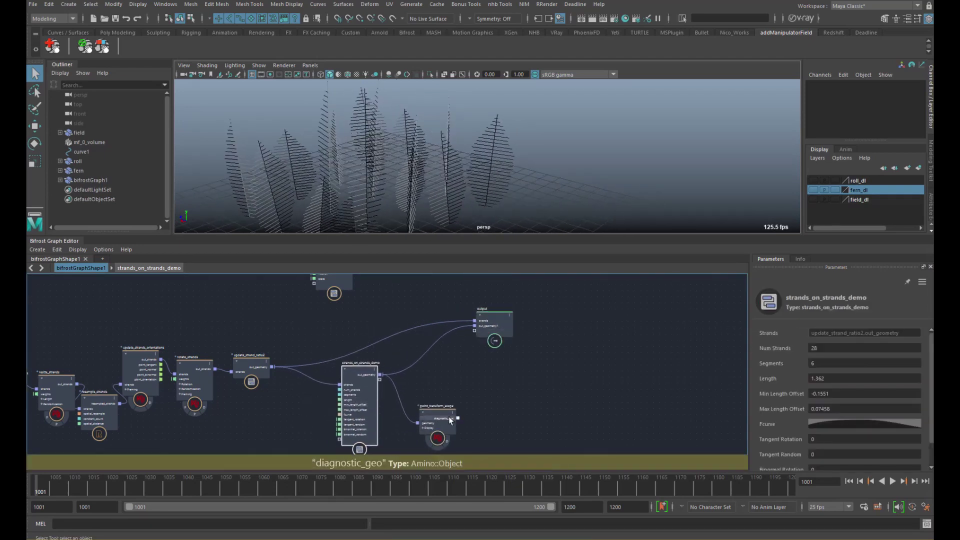
left_click_drag(449, 416, 491, 414)
left_click_drag(253, 369, 252, 354)
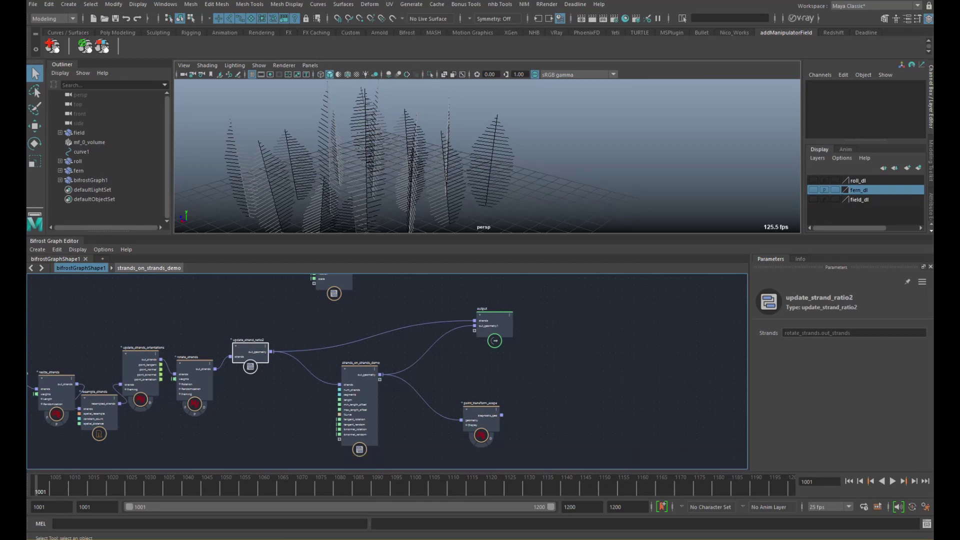
key("ctrl+s")
Wire roll_strands_demo between update_strand_ratio2 and strands_on_strands_demo, with its strands also feeding the output node's strands port
scroll(322, 346, "up", 1)
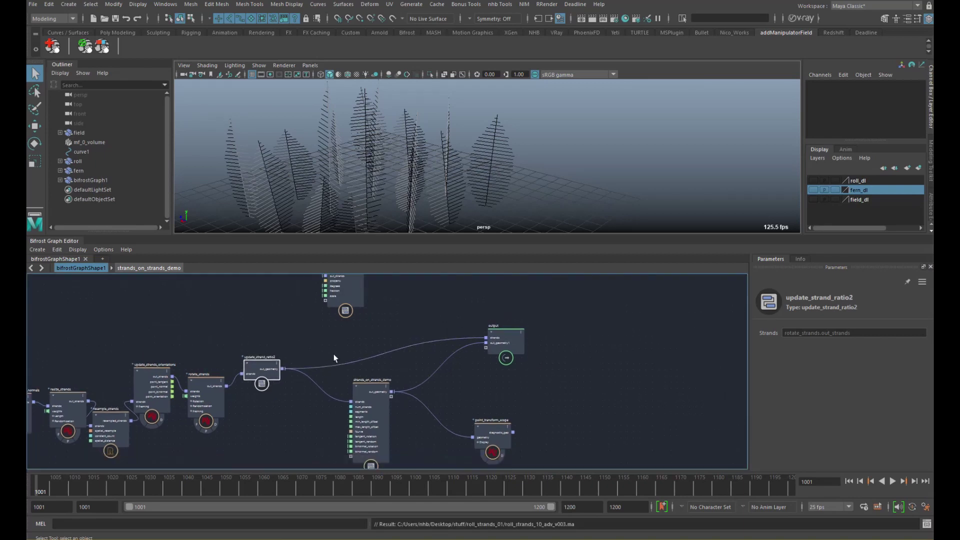
scroll(318, 356, "up", 1)
left_click_drag(245, 361, 248, 352)
left_click_drag(344, 284, 311, 401)
middle_click_drag(315, 364, 309, 336)
scroll(309, 336, "up", 1)
left_click_drag(267, 320, 284, 345)
left_click_drag(343, 337, 358, 395)
left_click_drag(343, 337, 324, 344)
Set roll_strands_demo's fraction to 0.2317 so the main fern strands begin to curl
mouse_move(472, 161)
left_mouse_down("alt")
mouse_move(488, 184)
mouse_move(446, 177)
mouse_move(470, 179)
left_mouse_up("alt")
left_click_drag(326, 325, 325, 316)
left_click_drag(769, 379, 740, 376)
left_click_drag(535, 190, 490, 223, "alt")
Duplicate roll_strands_demo and connect the copy between strands_on_strands_demo's out_geometry and the output node's out_geometry1
middle_click_drag(386, 332, 336, 293)
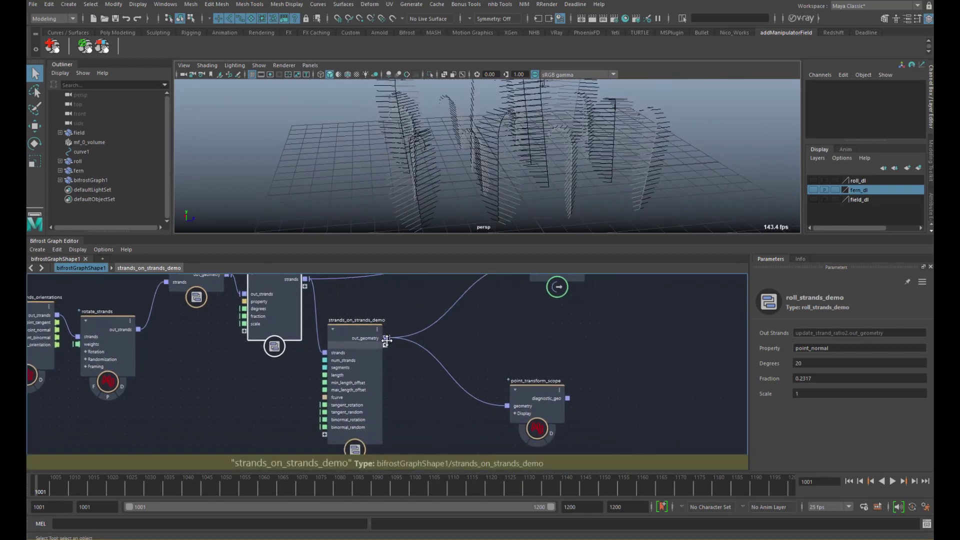
left_click_drag(544, 397, 613, 387)
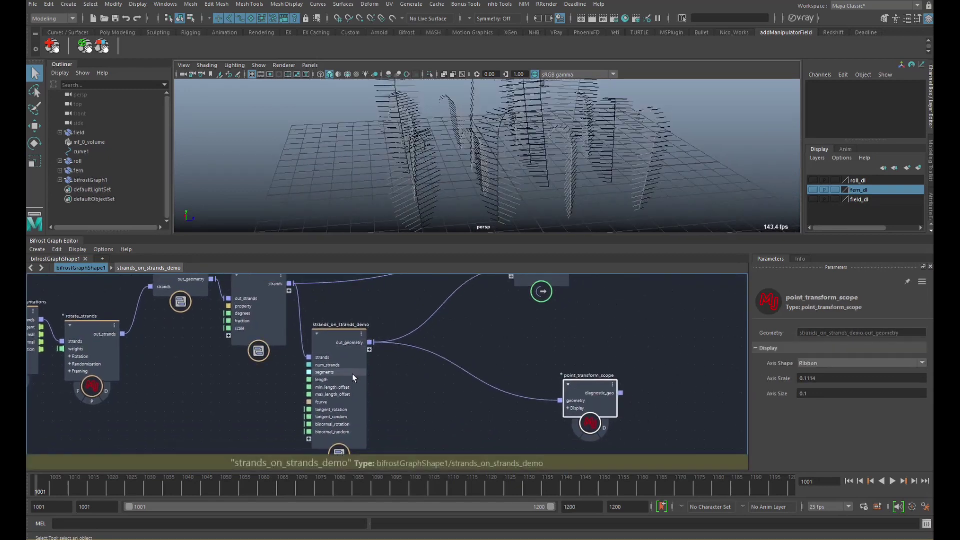
left_click(280, 329)
key("ctrl+d")
middle_click_drag(429, 354, 404, 388)
left_click_drag(404, 388, 422, 339)
left_click_drag(337, 359, 400, 343)
left_click_drag(460, 328, 464, 319)
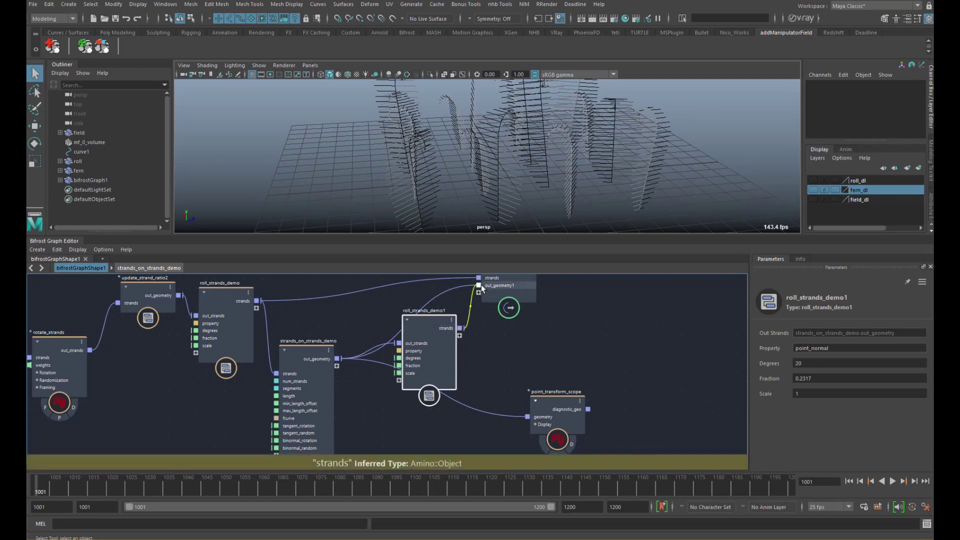
left_click_drag(428, 331, 418, 322)
Set roll_strands_demo1's fraction to 0.6143 and move point_transform_scope clear of the node
left_click_drag(769, 379, 855, 376)
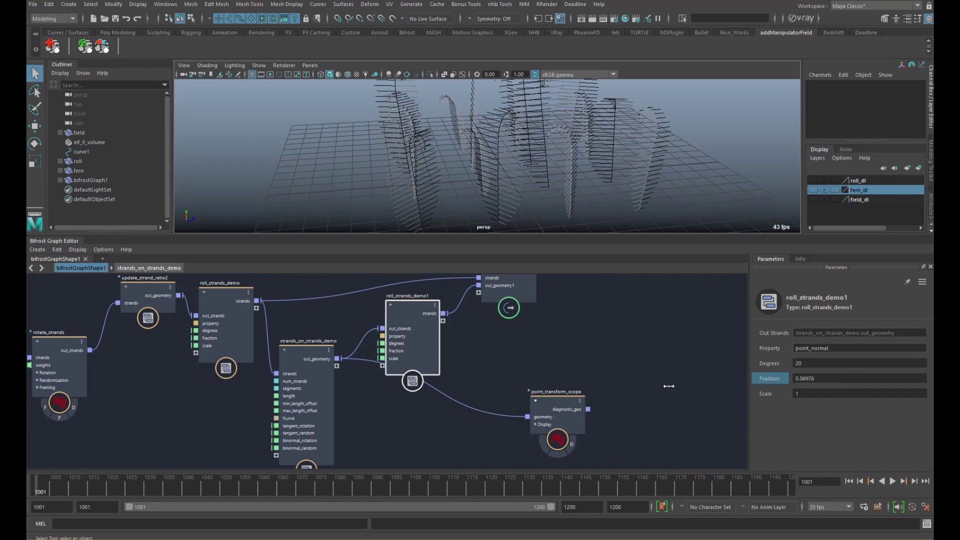
left_click_drag(627, 236, 550, 172, "alt")
left_click_drag(559, 414, 513, 453)
left_click_drag(427, 350, 435, 356)
left_click_drag(585, 172, 517, 214, "alt")
left_click_drag(421, 340, 417, 341)
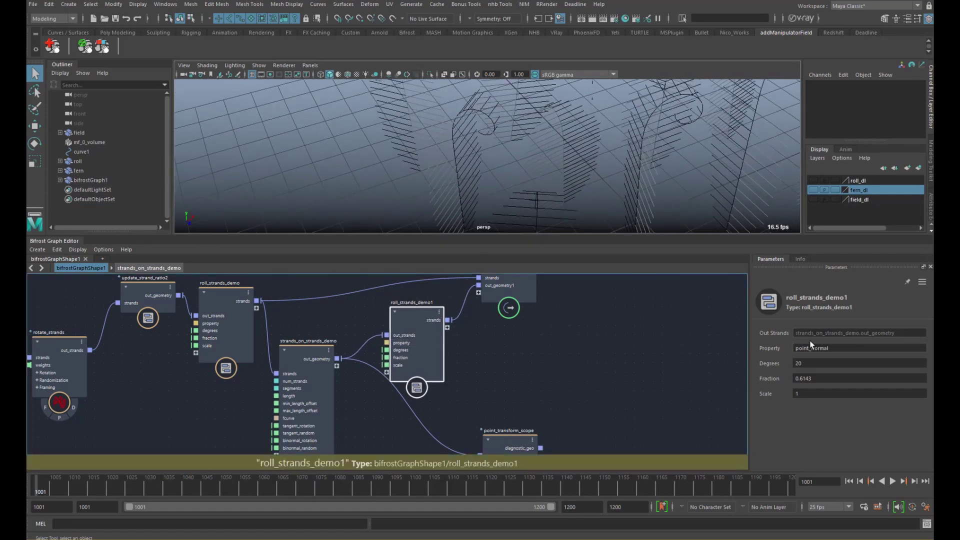
Try point_binormal as roll_strands_demo1's property and view the rolled leaflets from several angles
left_click(810, 348)
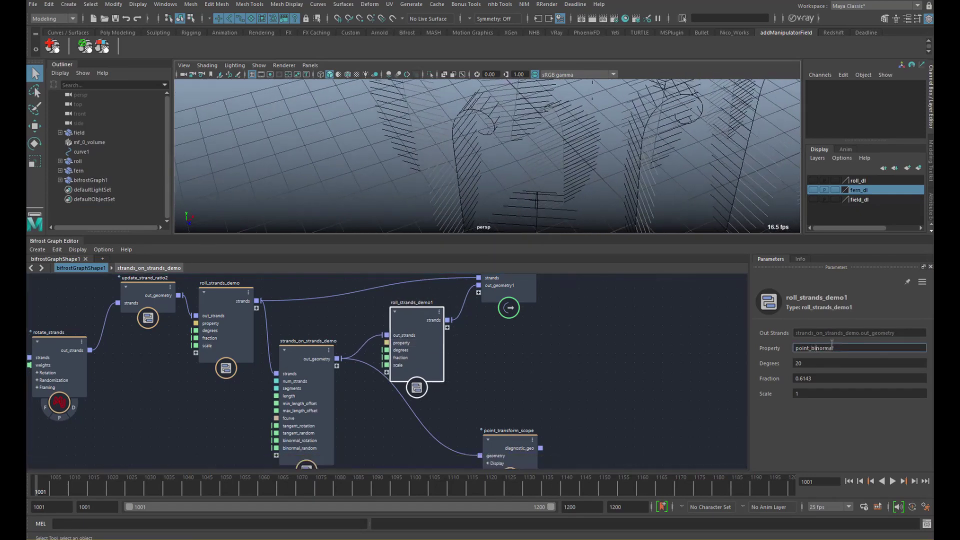
type("bi")
key("Return")
left_click_drag(472, 209, 451, 150, "alt")
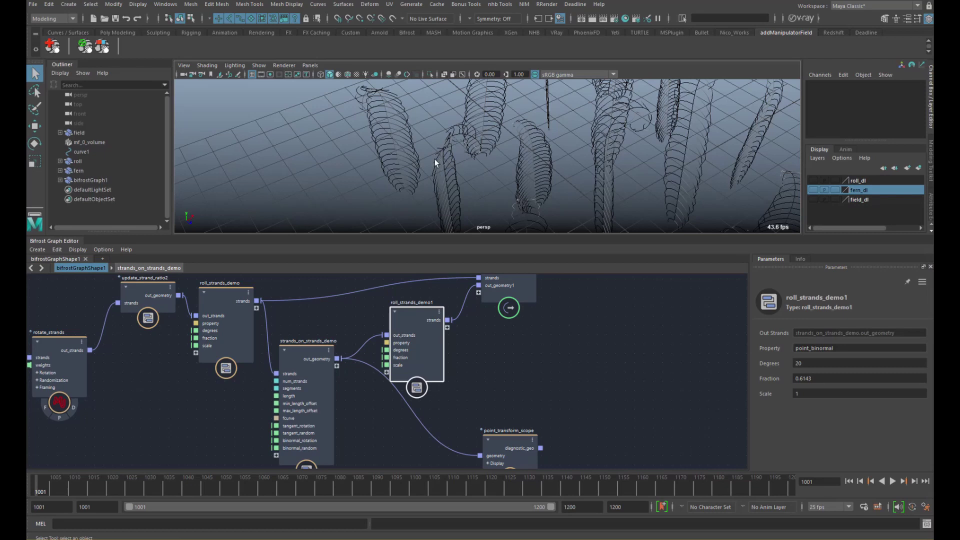
left_click_drag(457, 155, 428, 182, "alt")
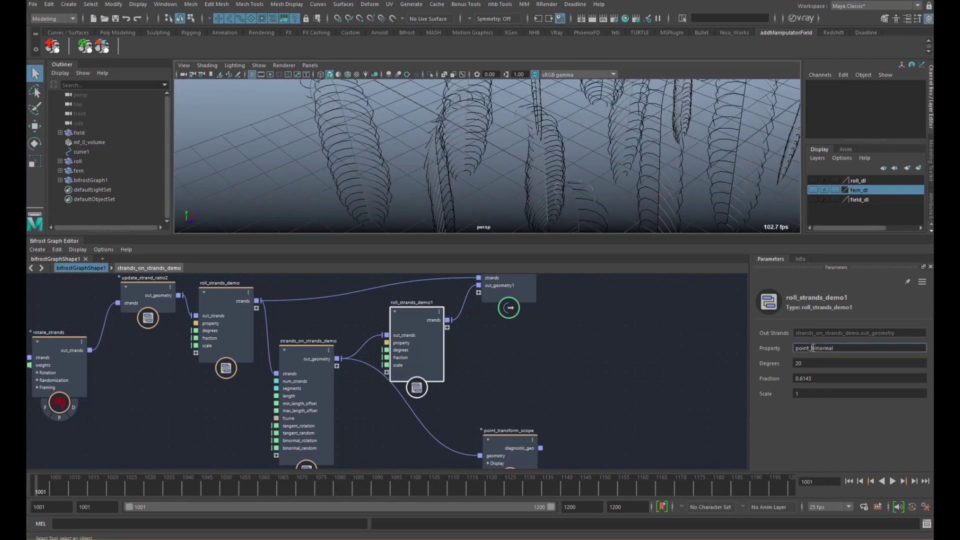
Set roll_strands_demo1's property to point_tangent and its degrees to -20
type("tangent")
key("Return")
left_click_drag(402, 170, 523, 151, "alt")
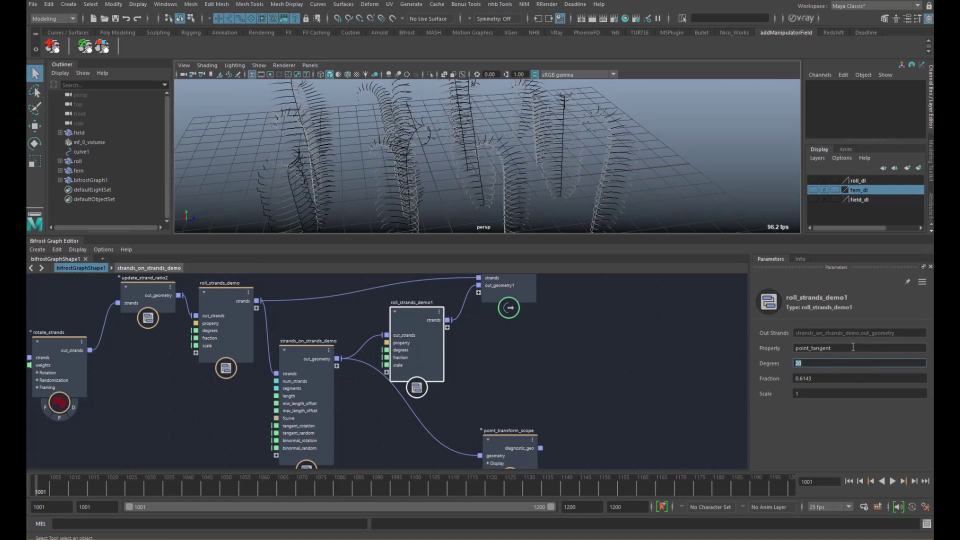
key("Return")
left_click_drag(602, 193, 650, 265, "alt")
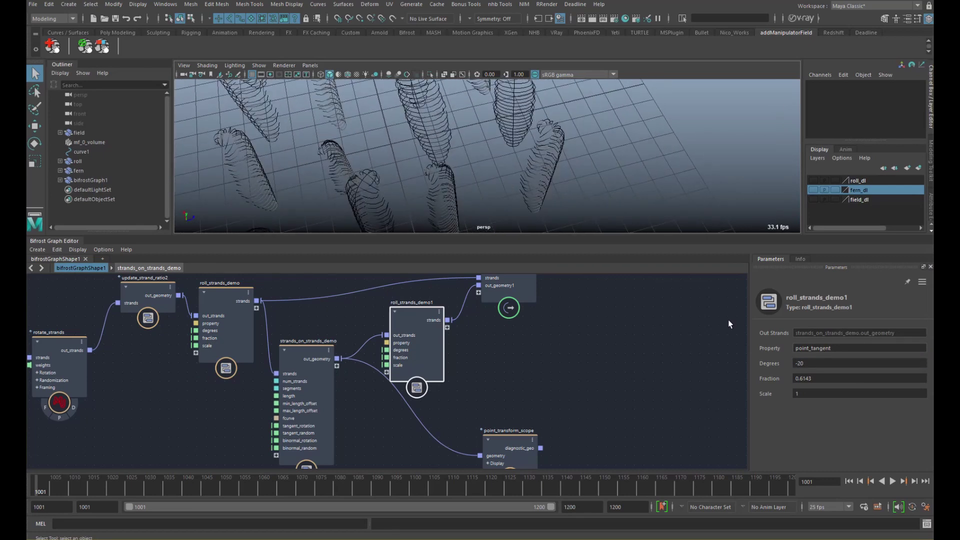
Increase strands_on_strands_demo's segments to 78
left_click(303, 377)
left_click_drag(777, 365, 903, 364)
left_click_drag(568, 175, 538, 155, "alt")
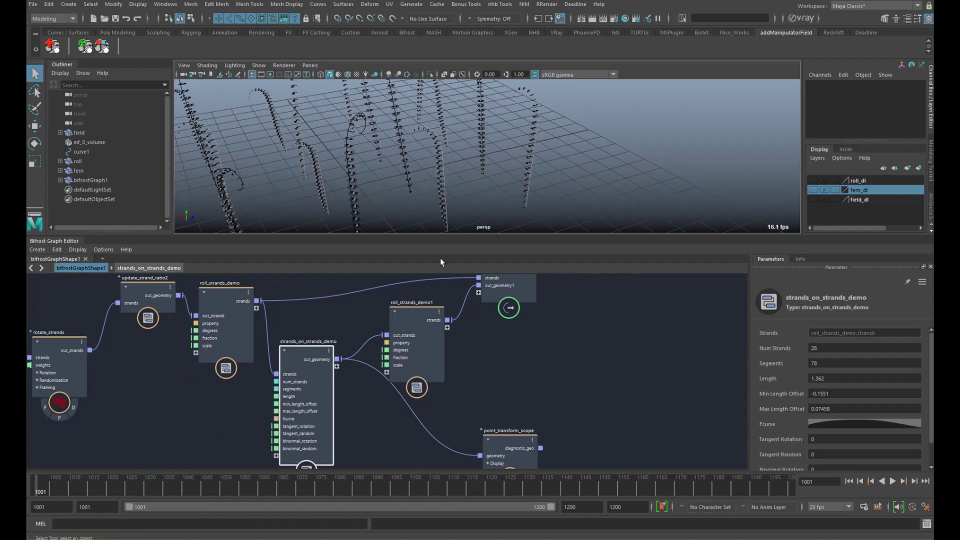
Set the fraction to 0.5433 on roll_strands_demo and to 0.5025 on roll_strands_demo1
left_click_drag(236, 323, 239, 323)
left_click_drag(764, 376, 843, 380)
right_click_drag(568, 200, 617, 160, "alt")
left_click(422, 357)
left_click_drag(768, 378, 756, 404)
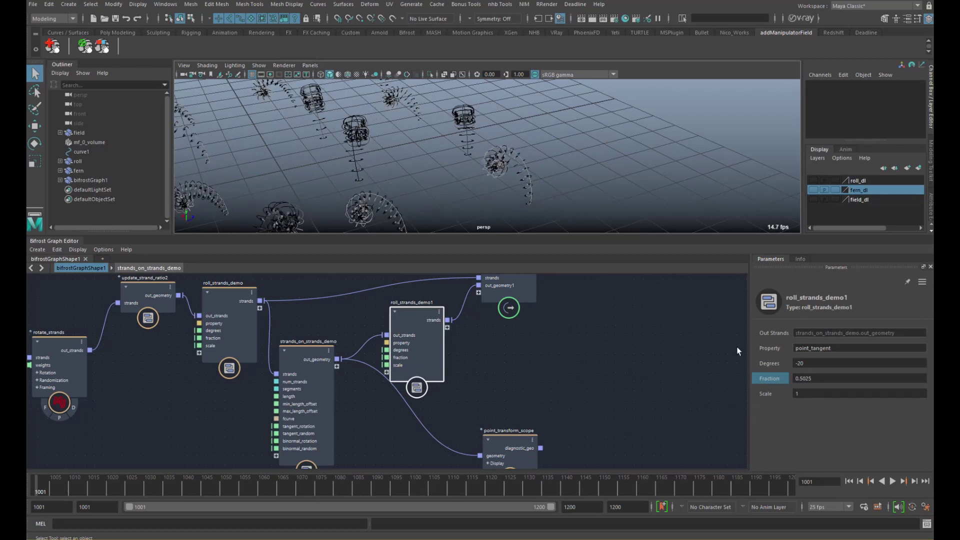
scroll(467, 170, "down", 3)
middle_click_drag(467, 169, 469, 198, "alt")
scroll(400, 176, "down", 3)
left_click_drag(470, 198, 470, 184, "alt")
middle_click_drag(470, 184, 405, 169, "alt")
Reposition strands_on_strands_demo, move roll_strands_demo1 and the output node farther along the graph, and save the scene
left_click_drag(615, 285, 327, 462)
left_click_drag(305, 389, 334, 369)
left_click(415, 377)
middle_click_drag(554, 316, 515, 337, "alt")
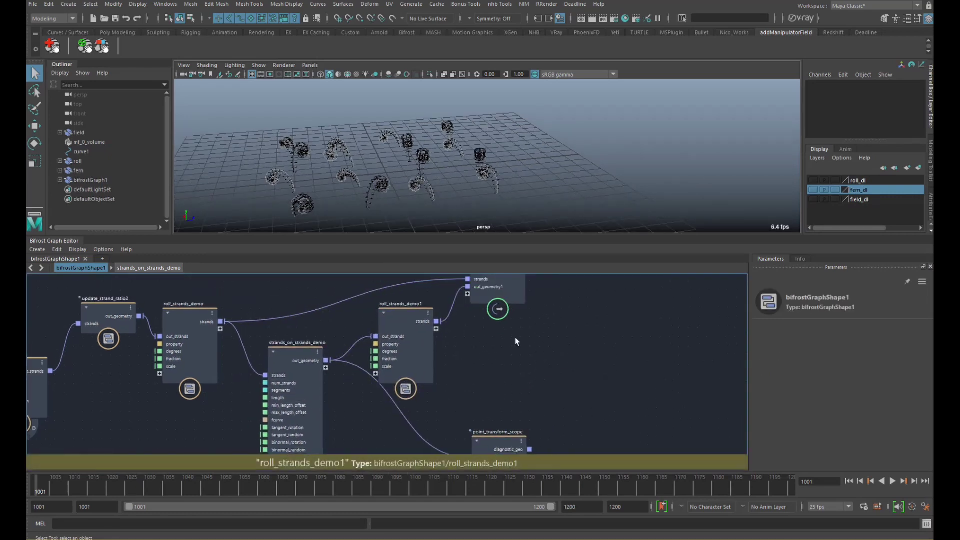
left_click_drag(567, 347, 415, 275)
left_click_drag(406, 327, 533, 332)
left_click(454, 371)
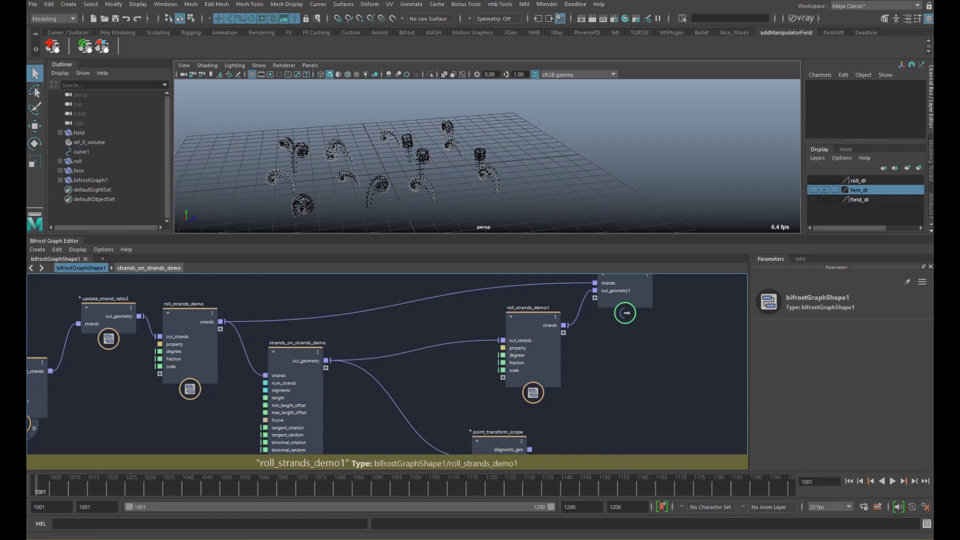
left_click(115, 19)
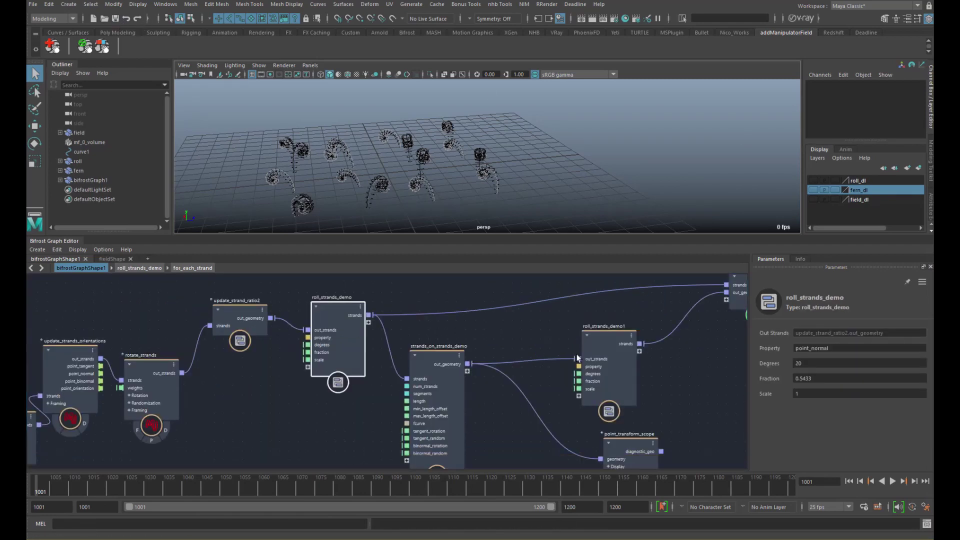
Adjust the spacing between the update_strand_ratio2 and roll_strands_demo nodes
middle_click_drag(341, 330, 347, 354, "alt")
left_click_drag(347, 354, 352, 346)
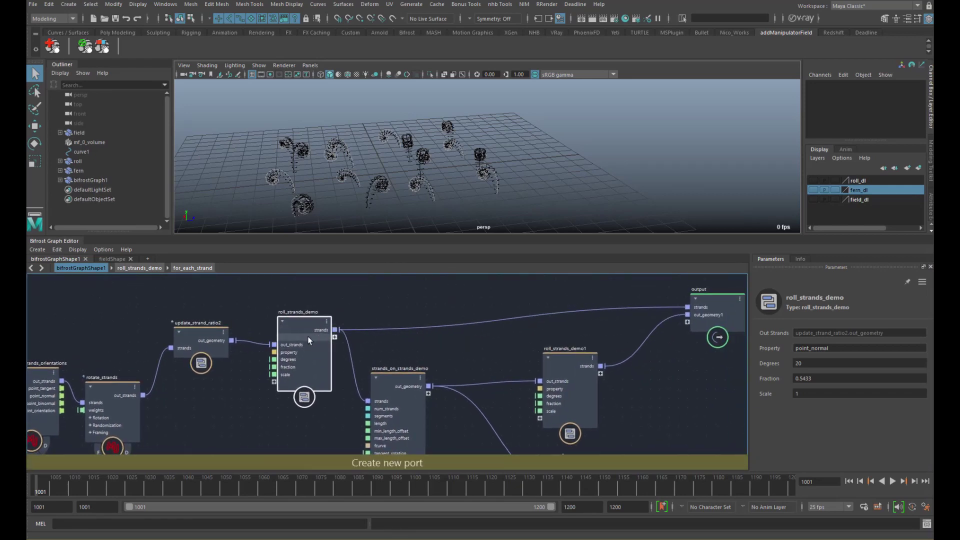
scroll(329, 352, "up", 2)
left_click_drag(163, 346, 138, 348)
middle_click_drag(240, 356, 246, 351, "alt")
left_click_drag(328, 364, 319, 370)
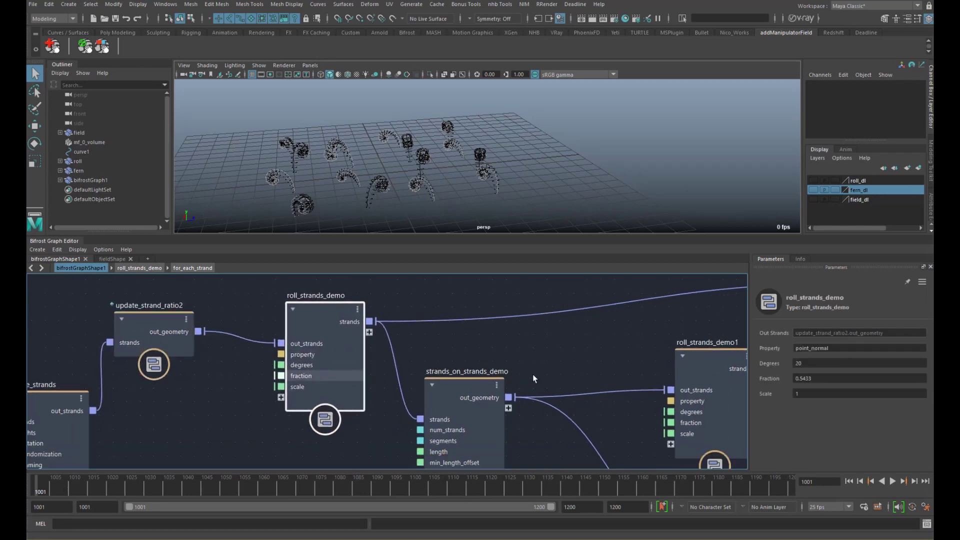
Test unrolling and rolling the ferns with roll_strands_demo's fraction, trying 0.6358 and settling on 0.5315
mouse_move(769, 378)
left_mouse_down()
mouse_move(779, 374)
mouse_move(750, 389)
mouse_move(761, 388)
left_mouse_up()
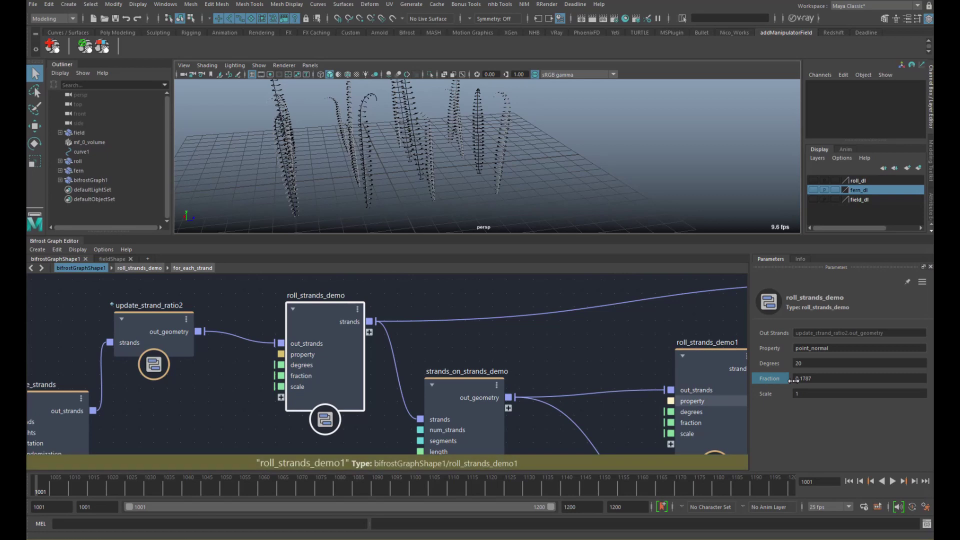
left_click_drag(766, 378, 890, 377)
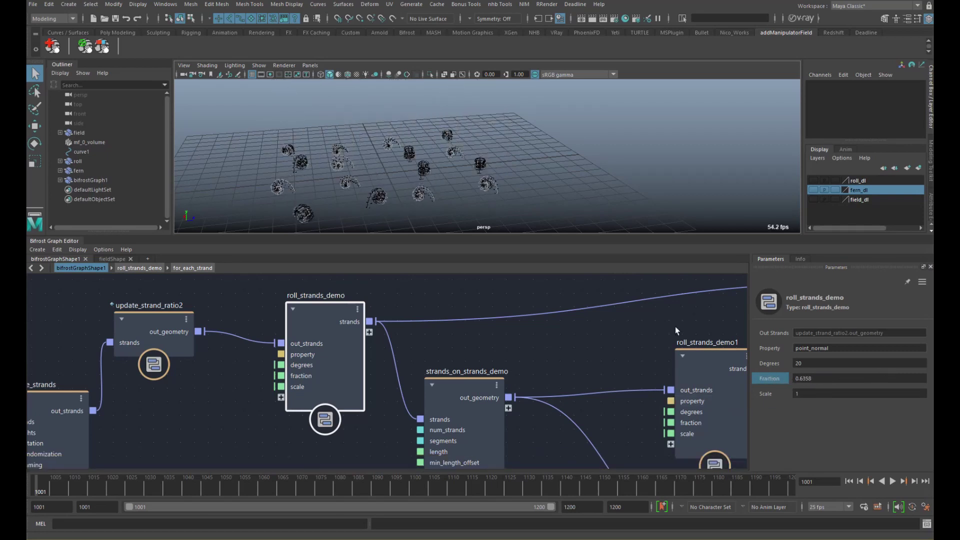
mouse_move(766, 379)
left_mouse_down()
mouse_move(615, 387)
mouse_move(815, 377)
mouse_move(595, 377)
mouse_move(771, 376)
mouse_move(761, 377)
left_mouse_up()
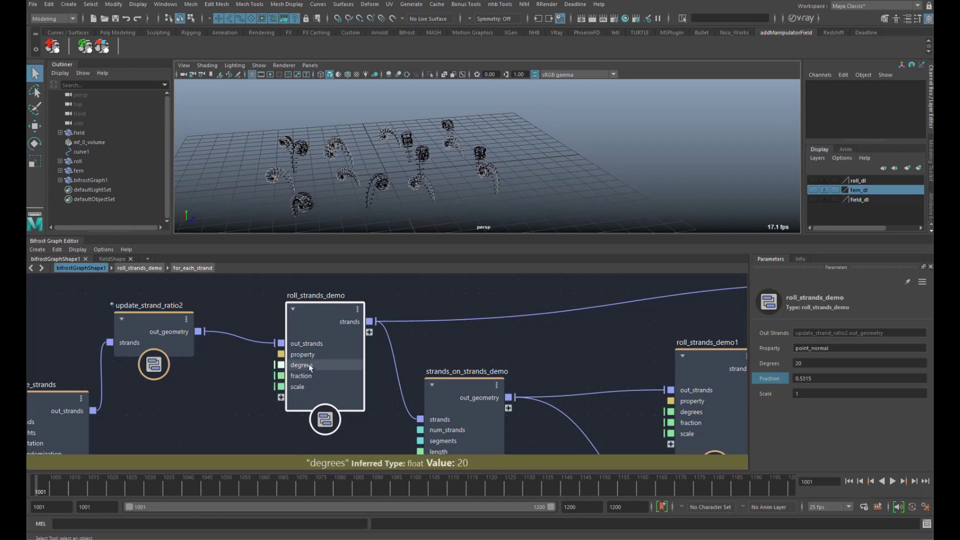
middle_click_drag(386, 165, 406, 169, "alt")
left_click_drag(406, 168, 341, 214, "alt")
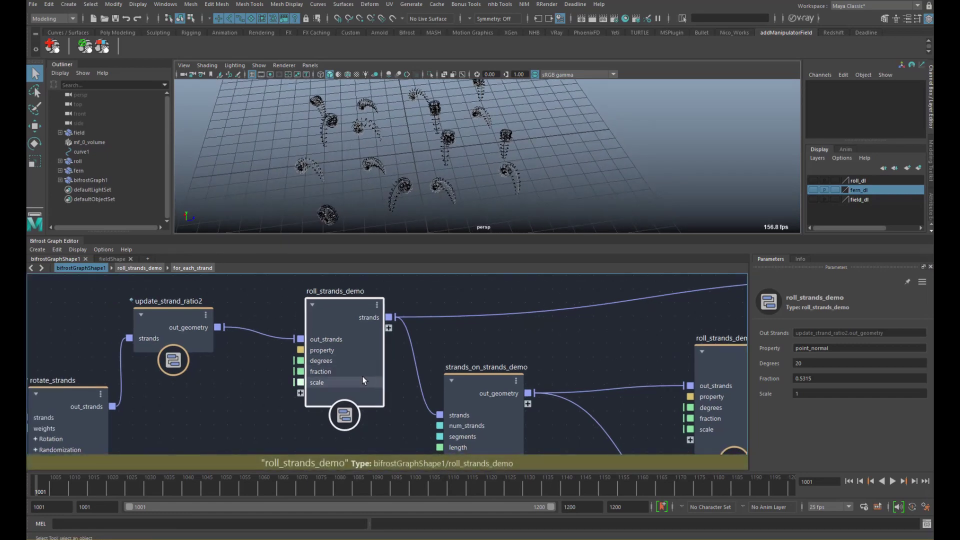
Open roll_strands_demo, line up its input and for_each_strand nodes to examine the fraction connection, and return to the top-level graph
double_click(362, 376)
middle_click_drag(362, 376, 446, 371)
scroll(446, 371, "down", 3)
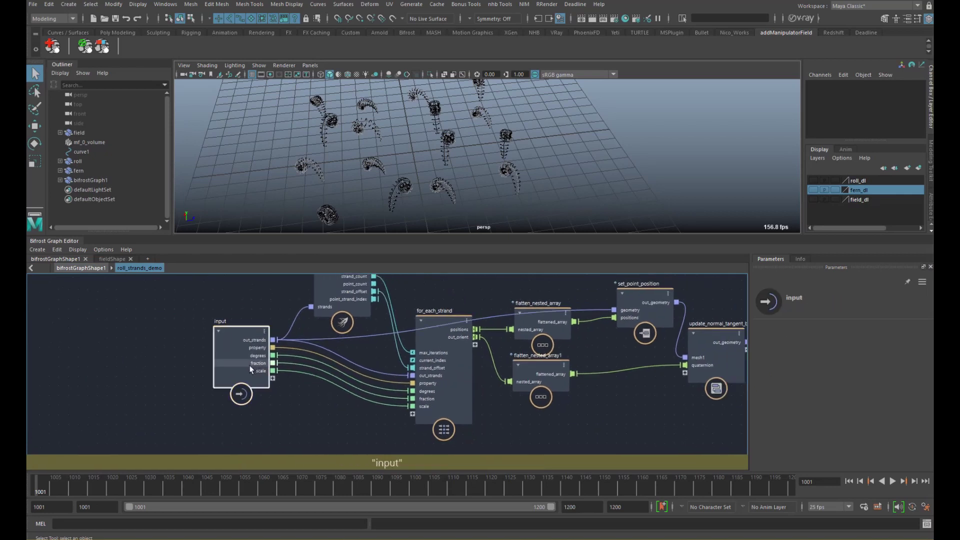
left_click_drag(249, 365, 227, 385)
left_click_drag(448, 385, 448, 373)
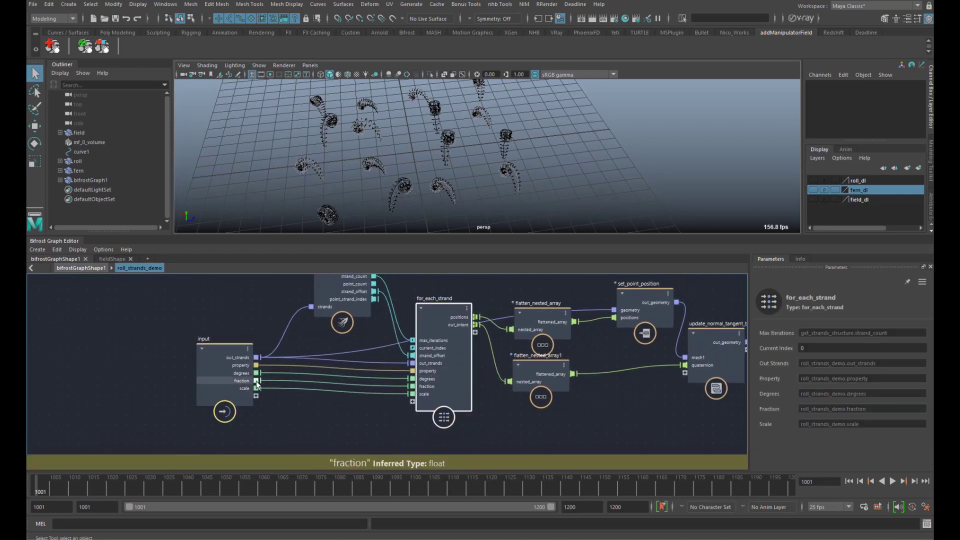
left_click(80, 268)
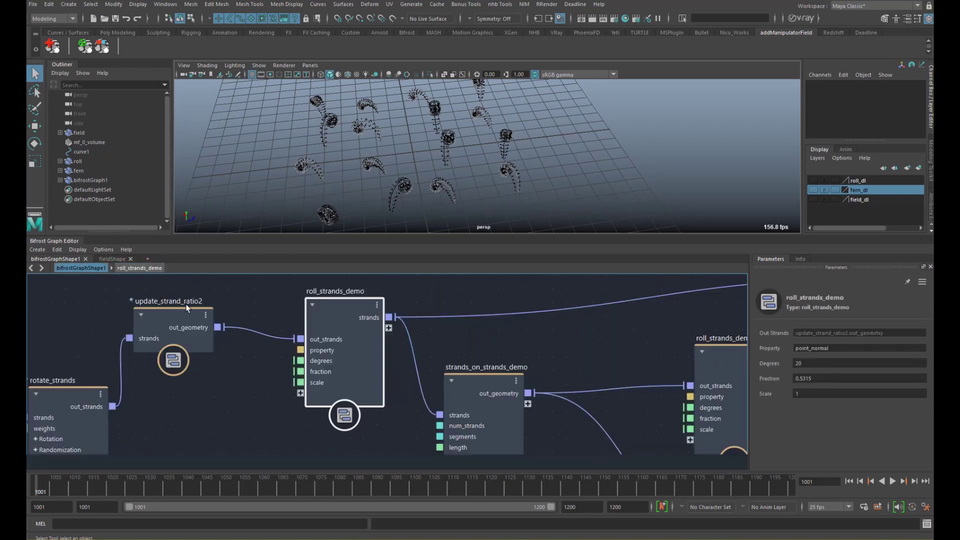
Check the type options of roll_strands_demo's fraction port, and open the for_each_strand compound inside roll_strands_demo
right_click(302, 373)
mouse_move(346, 470)
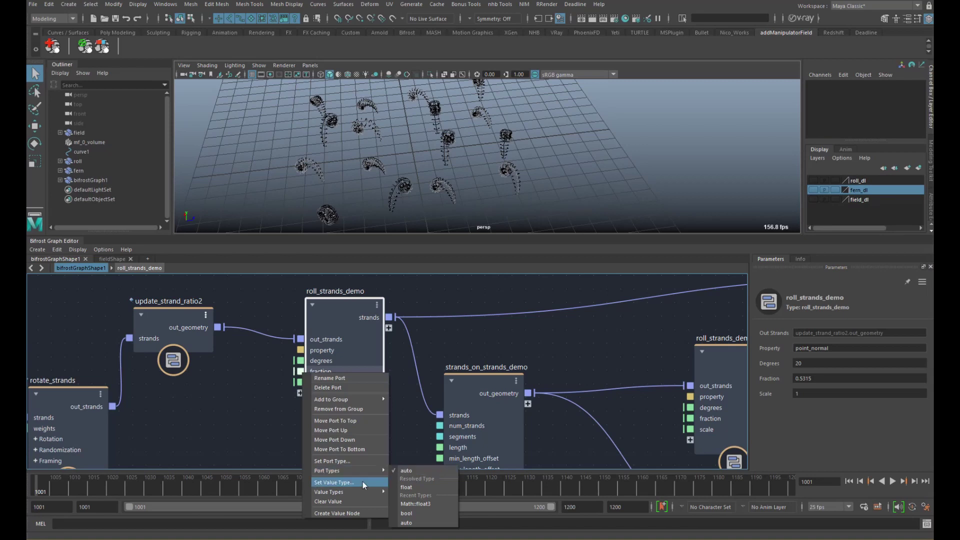
mouse_move(350, 492)
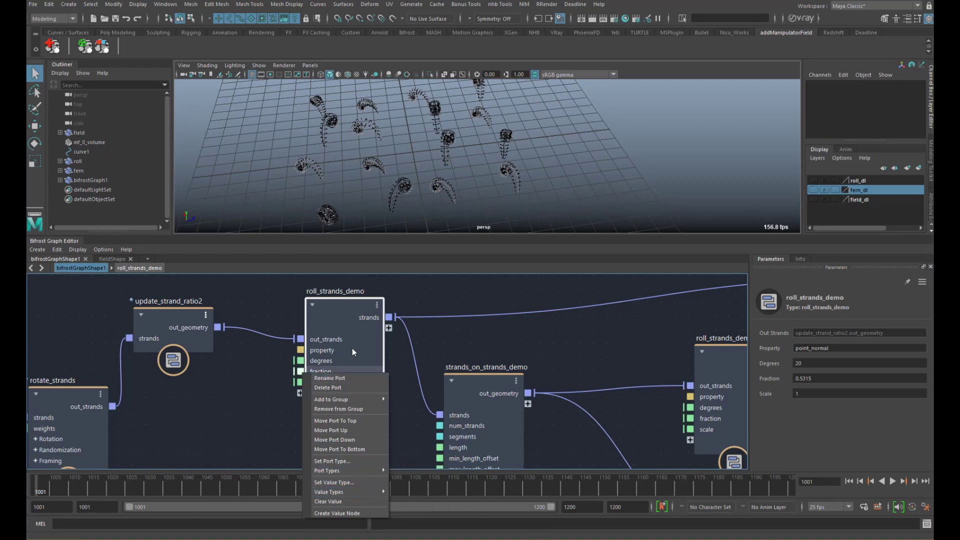
double_click(352, 348)
double_click(441, 396)
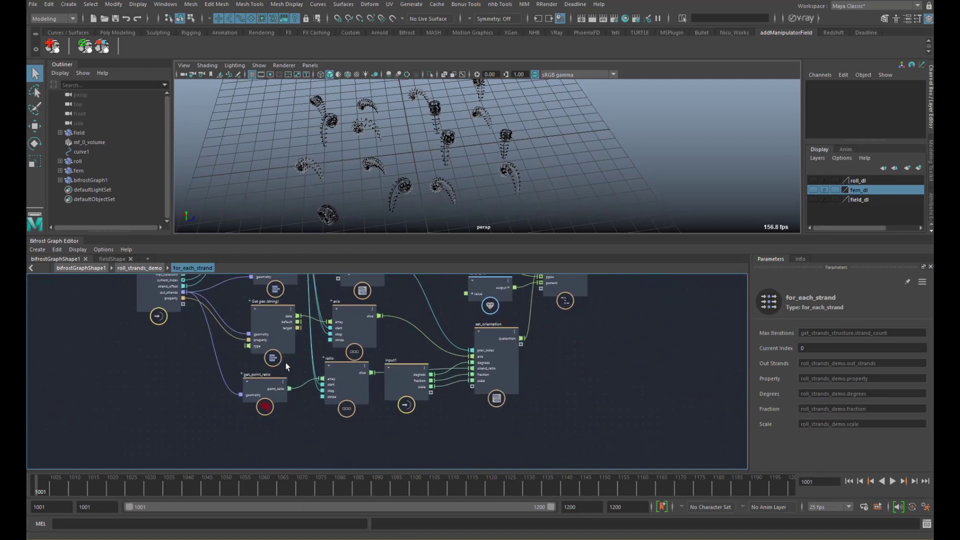
Move the input1 node into the free space below the get_point_ratio and ratio nodes
middle_click_drag(380, 338, 328, 348)
left_click_drag(377, 409, 333, 448)
middle_click_drag(334, 403, 334, 332)
left_click_drag(323, 371, 225, 399)
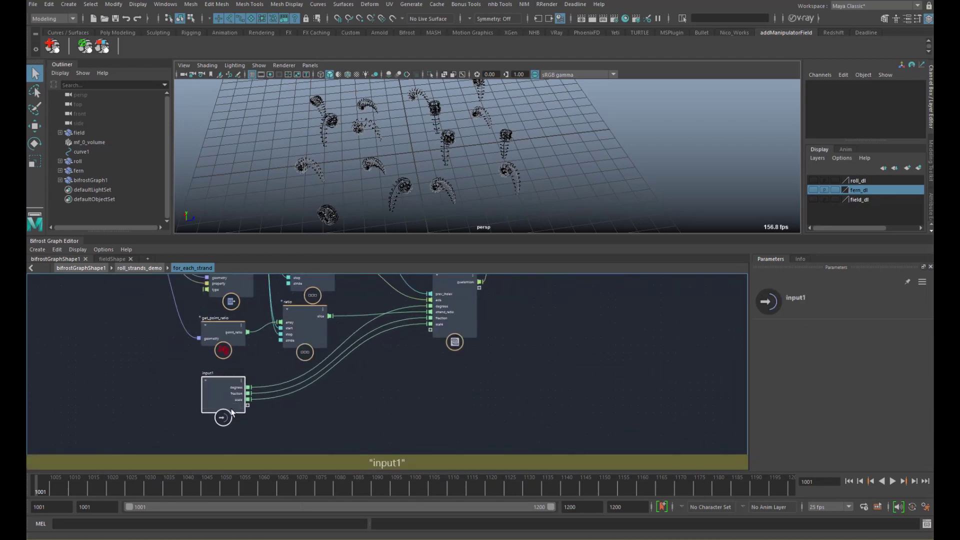
middle_click_drag(225, 399, 257, 382)
left_click_drag(248, 380, 188, 398)
scroll(203, 420, "up", 2)
middle_click_drag(268, 379, 254, 363)
scroll(254, 363, "up", 1)
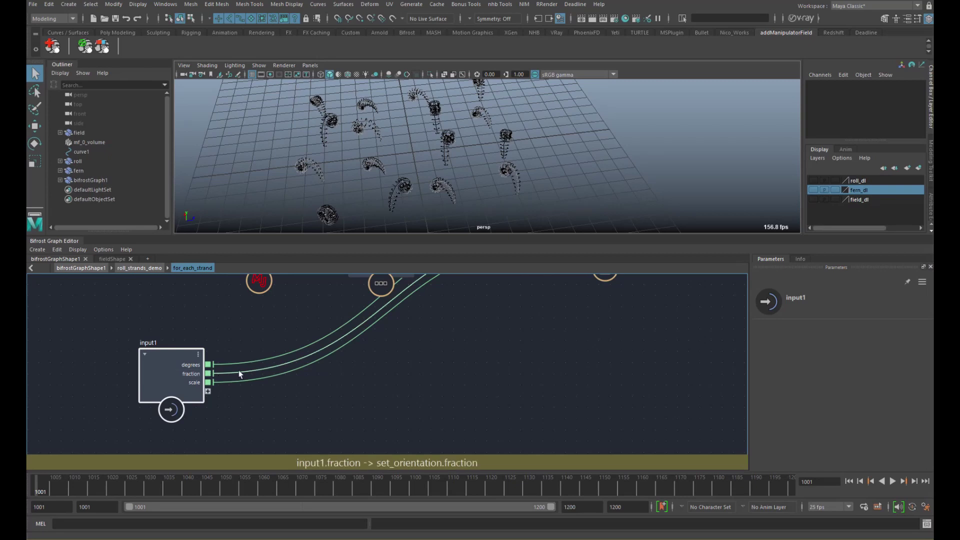
middle_click_drag(272, 369, 258, 365)
Add an if node downstream of input1 and widen the gap between the two nodes
left_click(328, 379)
key("Tab")
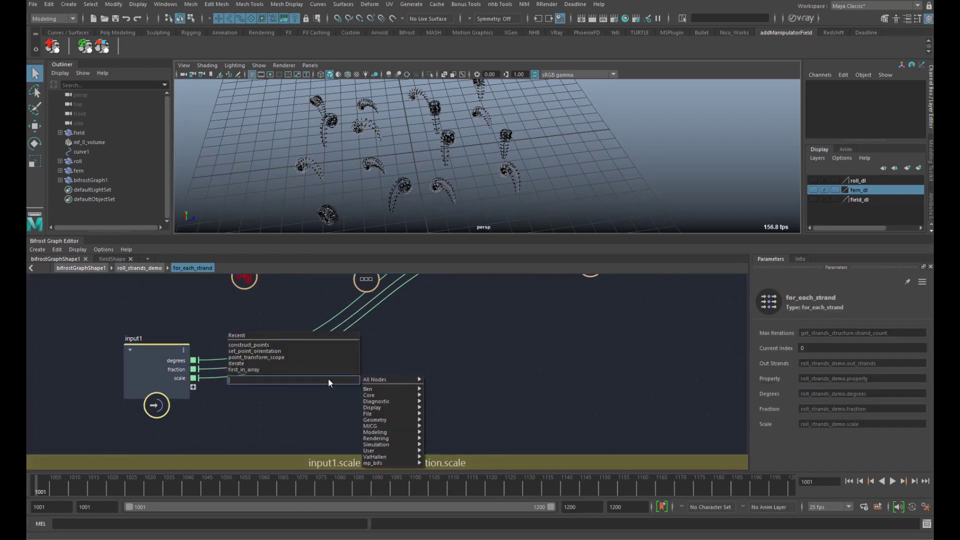
type("if")
key("Return")
left_click_drag(329, 402, 398, 366)
middle_click_drag(274, 360, 315, 362)
left_click_drag(208, 378, 176, 378)
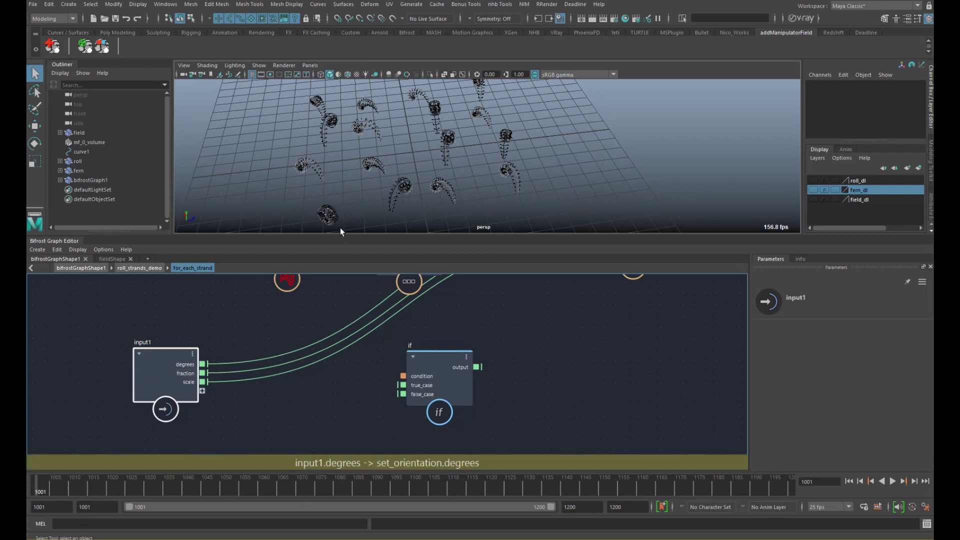
Add an any_is_array node and connect its is_array output to the if node's condition
left_click(279, 399)
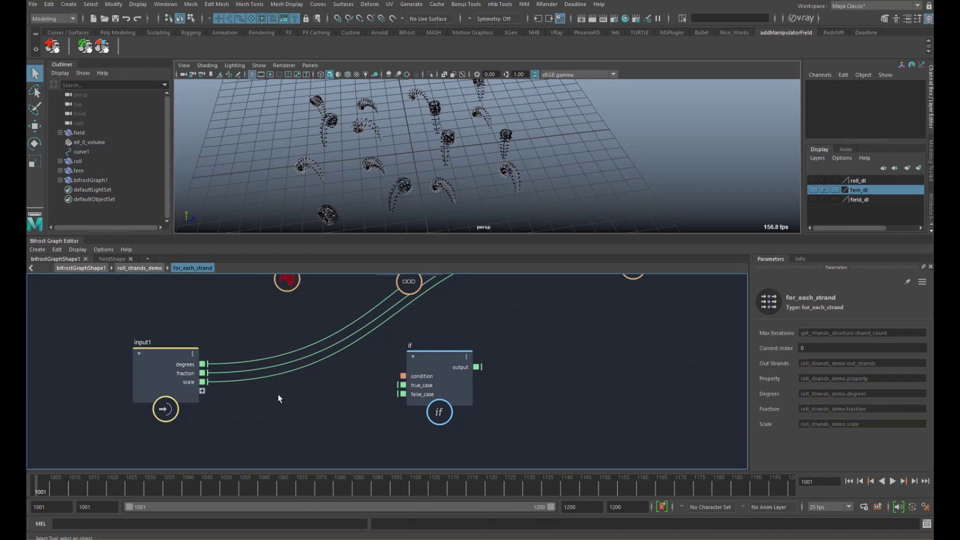
key("Tab")
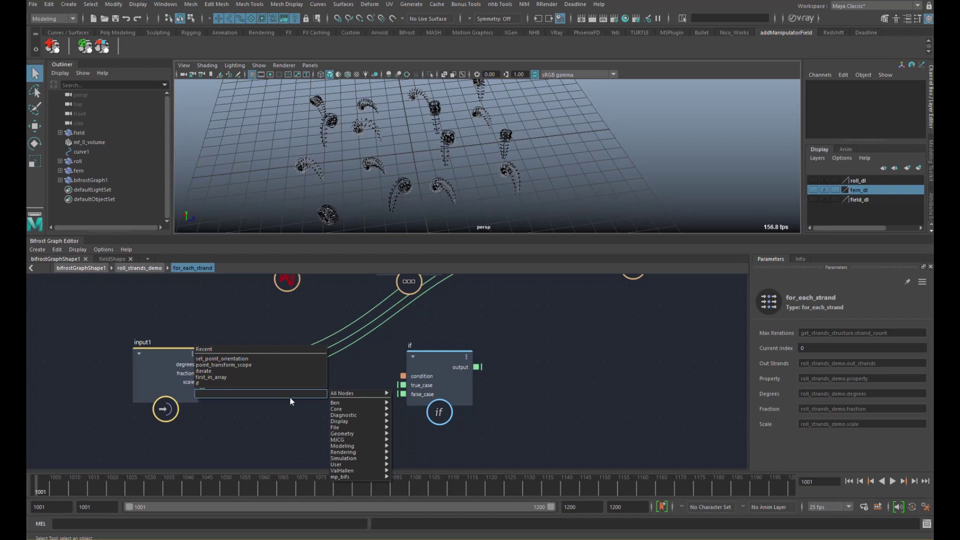
type("is")
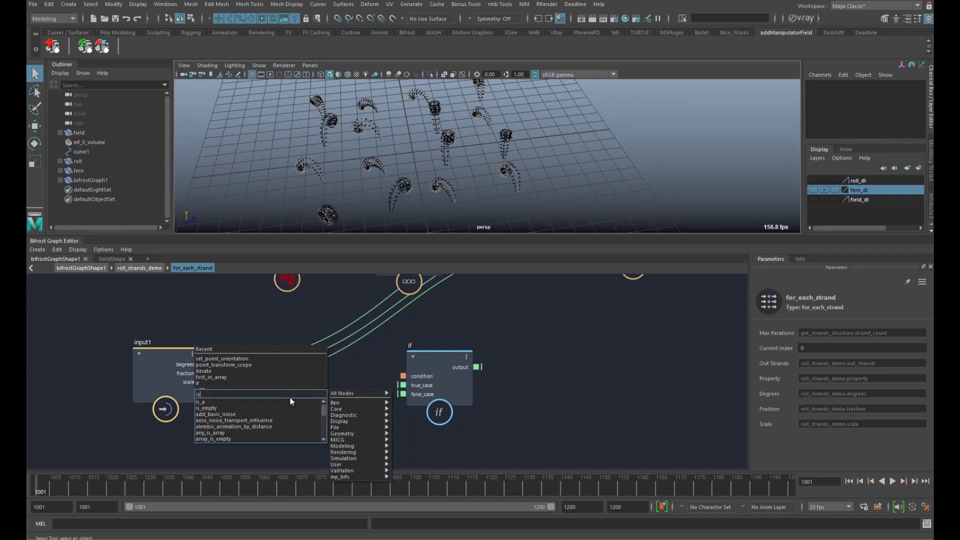
type("arra")
key("Down")
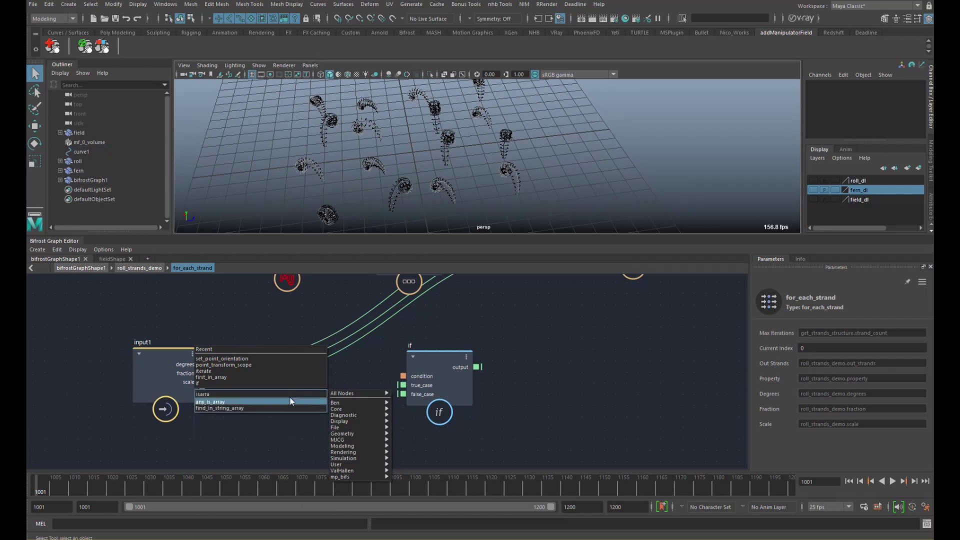
left_click(290, 401)
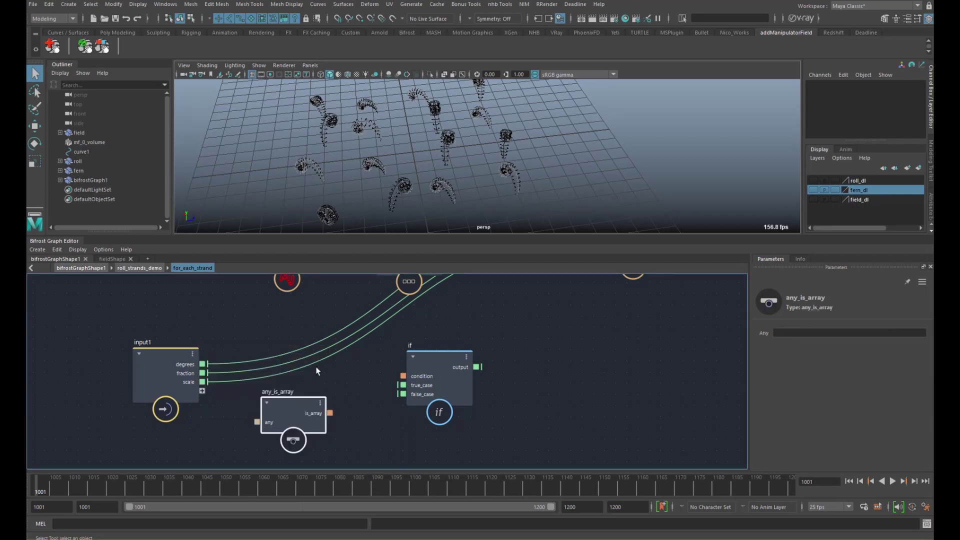
middle_click_drag(310, 405, 284, 398, "alt")
left_click_drag(326, 403, 377, 369)
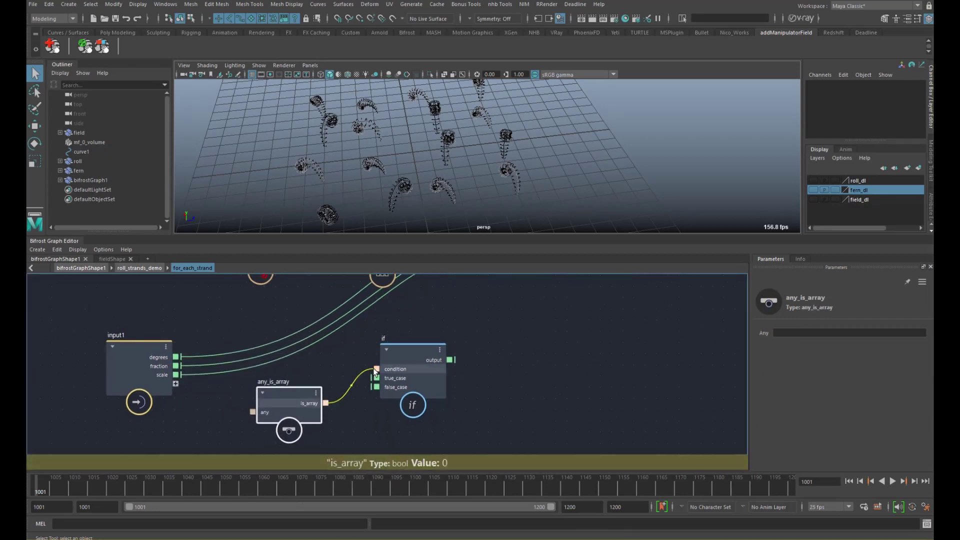
middle_click_drag(285, 397, 335, 393)
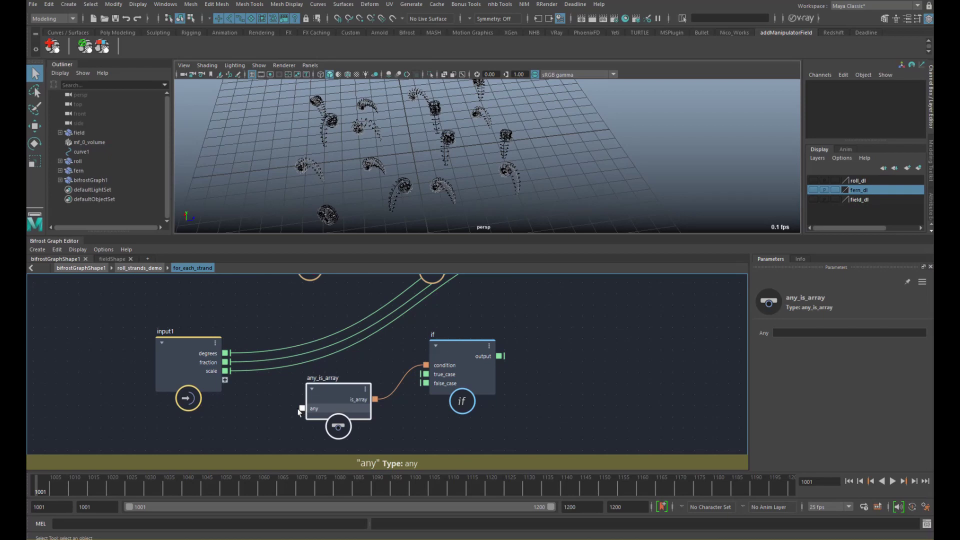
Add a to_type_any node between input1 and any_is_array, feeding it fraction and connecting its type_any output to any
left_click_drag(198, 374, 157, 374)
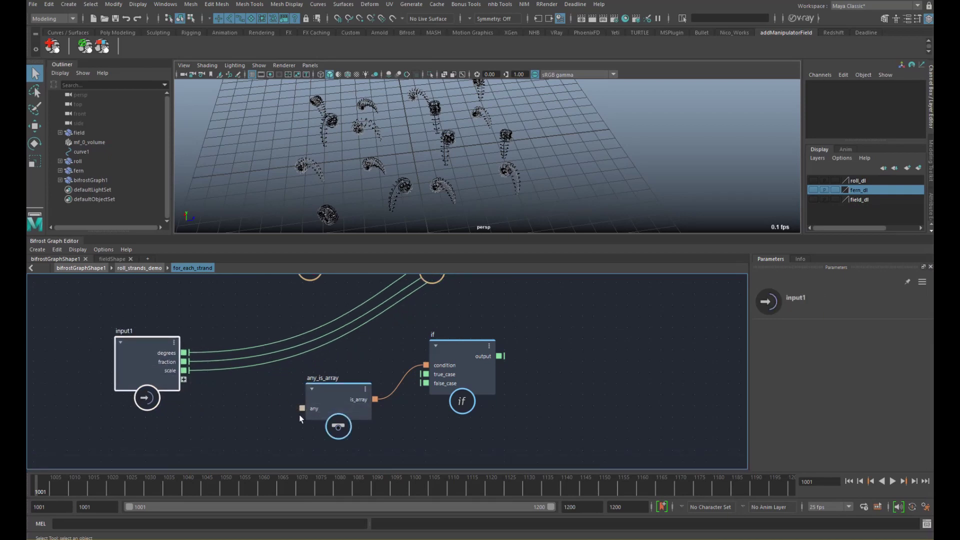
left_click(286, 408)
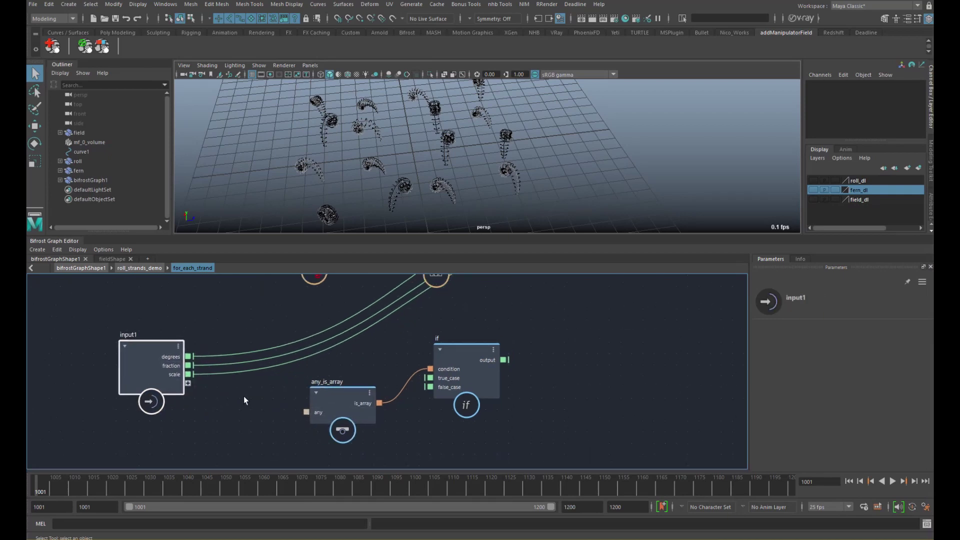
key("Tab")
type("toany")
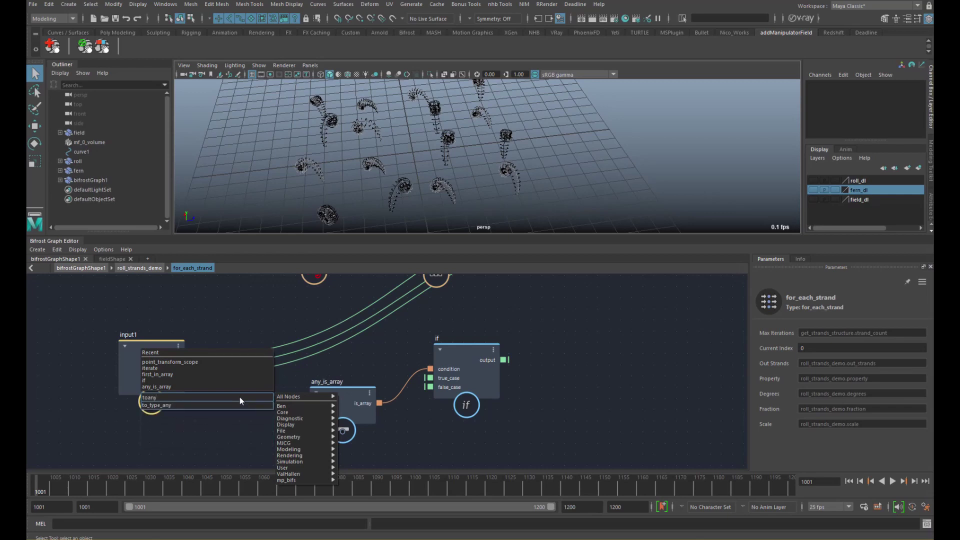
key("Down")
key("Return")
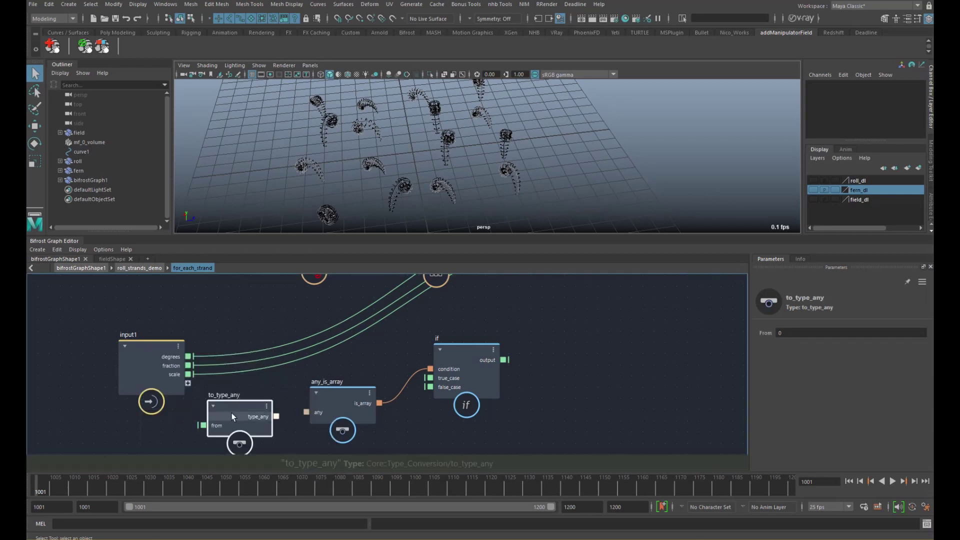
left_click_drag(145, 381, 119, 381)
left_click_drag(160, 357, 193, 401)
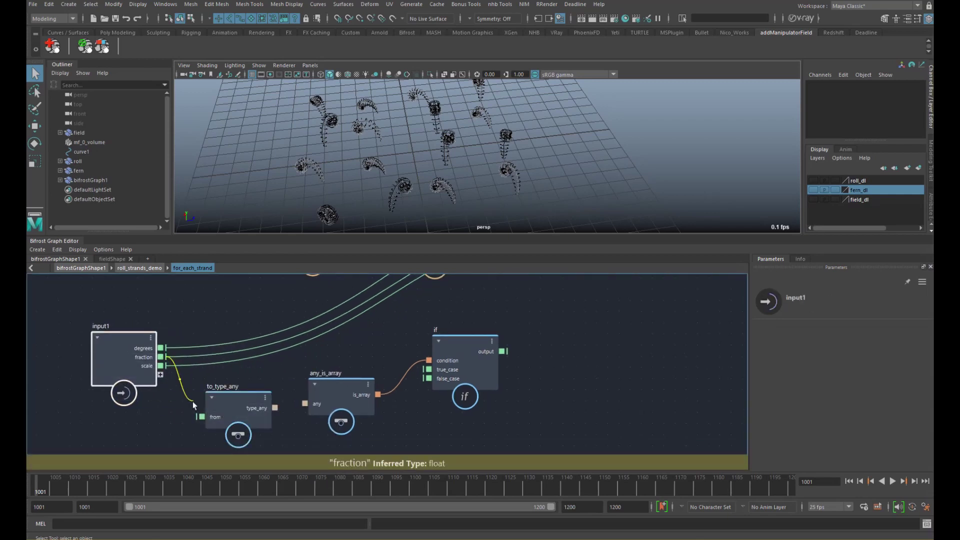
left_click_drag(275, 407, 341, 403)
Reposition the if node higher and move input1 farther from the type-check nodes
left_click(457, 356)
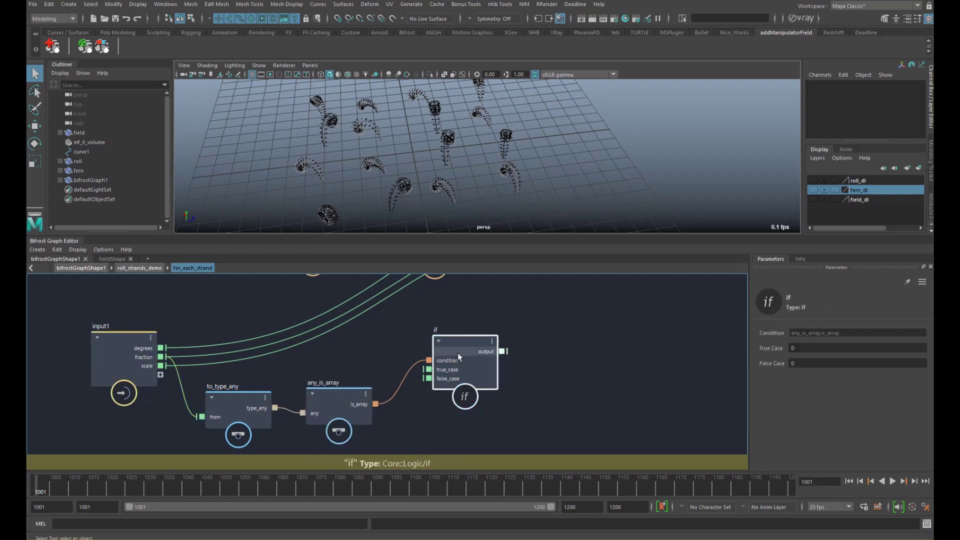
left_click_drag(458, 353, 462, 319)
middle_click_drag(292, 347, 312, 370, "alt")
scroll(296, 377, "down", 1)
left_click(156, 389)
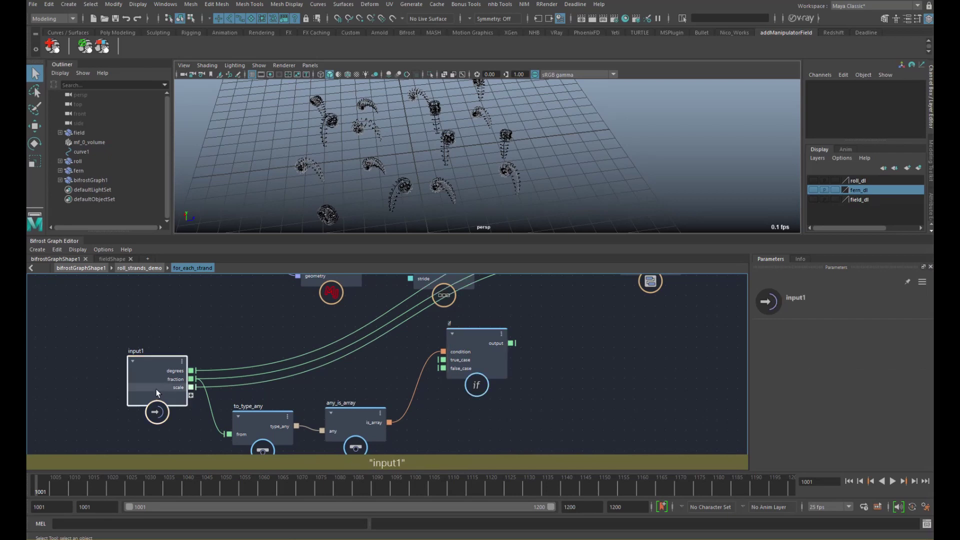
left_click_drag(156, 389, 130, 379)
Connect input1's fraction to the if node's true_case and nudge the if node into line
middle_click_drag(238, 391, 227, 390, "alt")
left_click(232, 423)
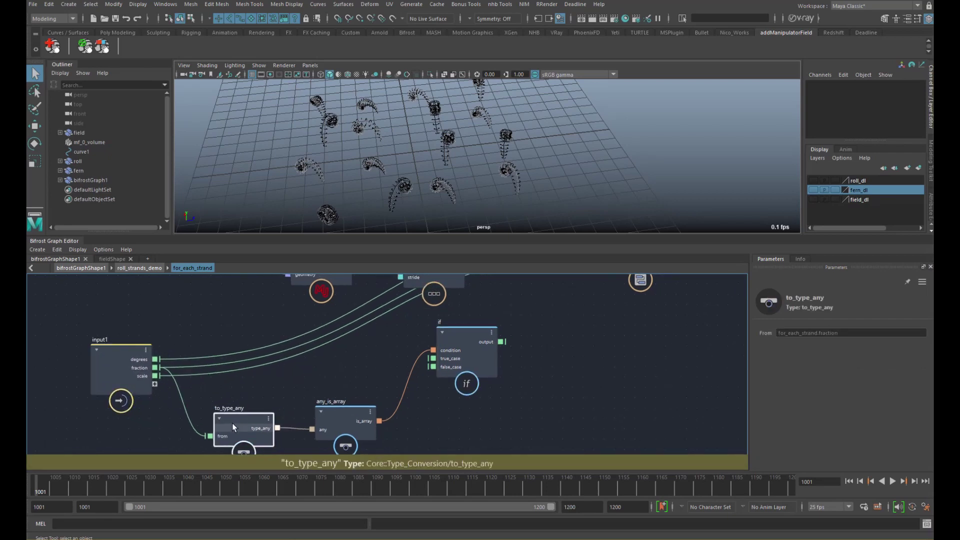
left_click(332, 425)
middle_click_drag(282, 388, 295, 409)
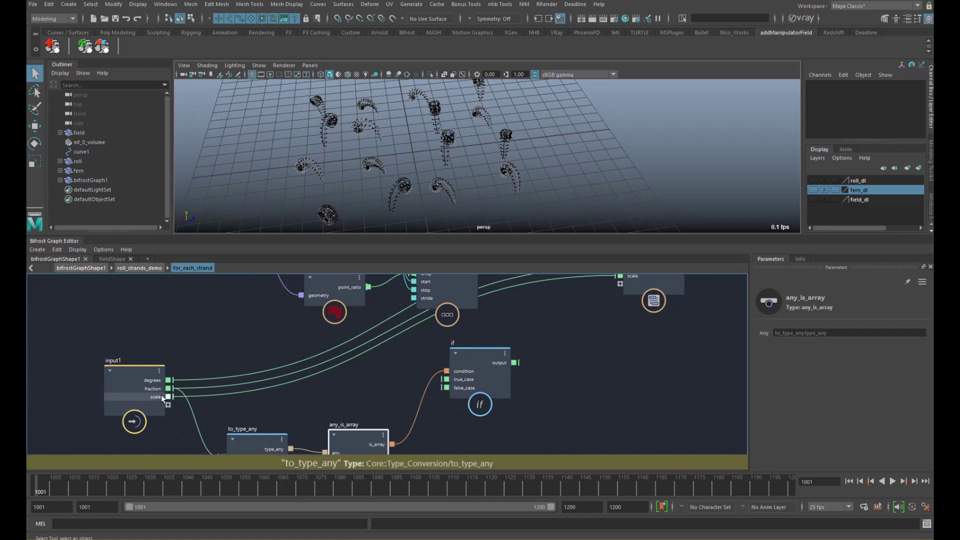
left_click_drag(168, 388, 448, 382)
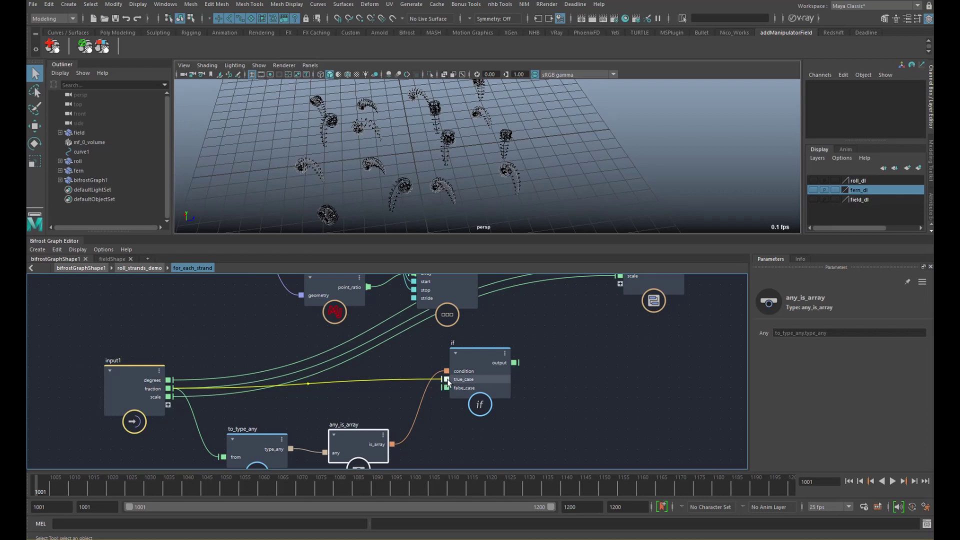
left_click_drag(468, 386, 472, 393)
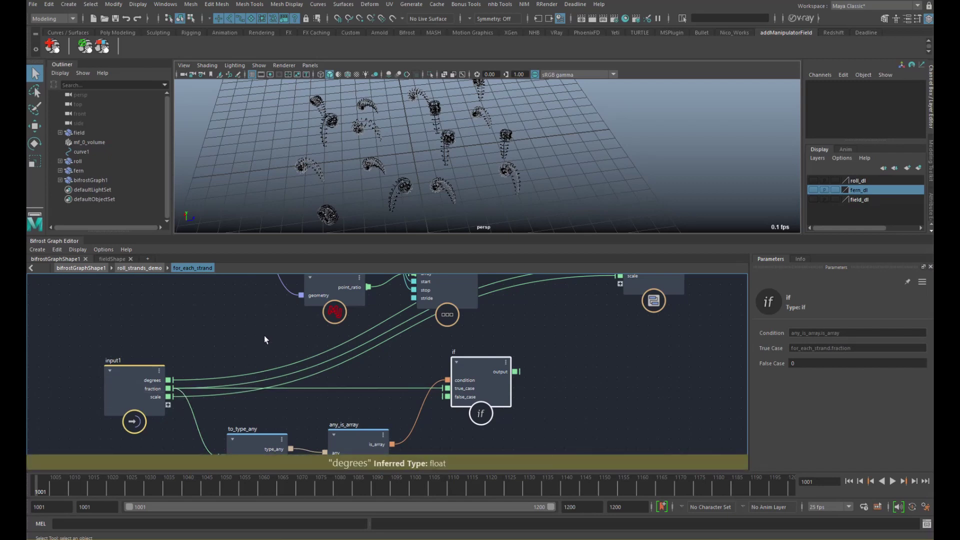
Add a sequence_array node above the input1 connections and connect input1's fraction to its start
middle_click_drag(313, 371, 337, 362, "alt")
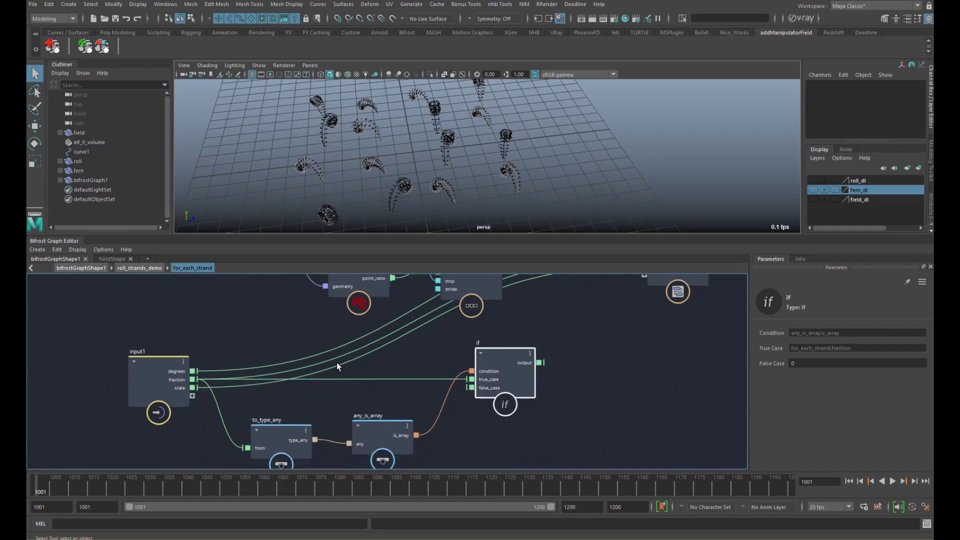
left_click(299, 398)
key("Tab")
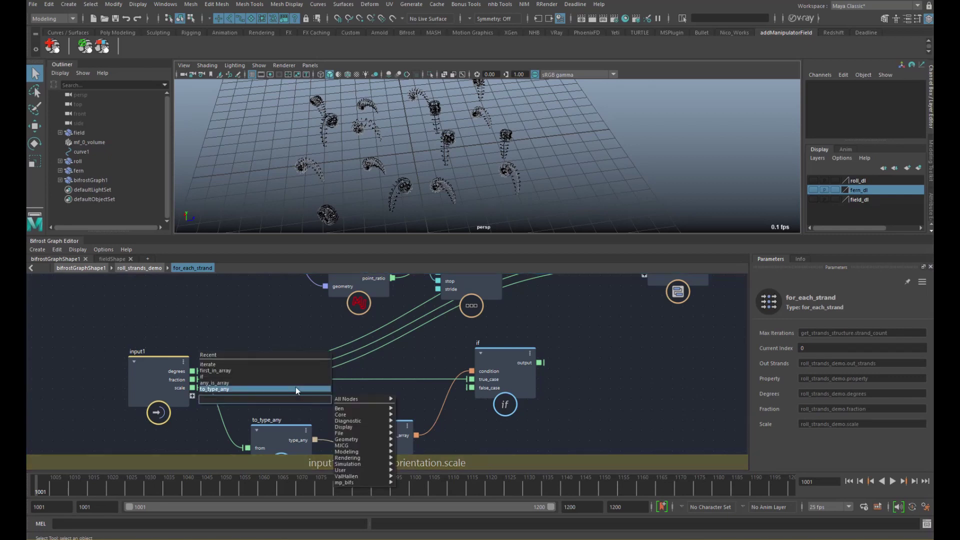
type("sequ")
key("Down")
key("Return")
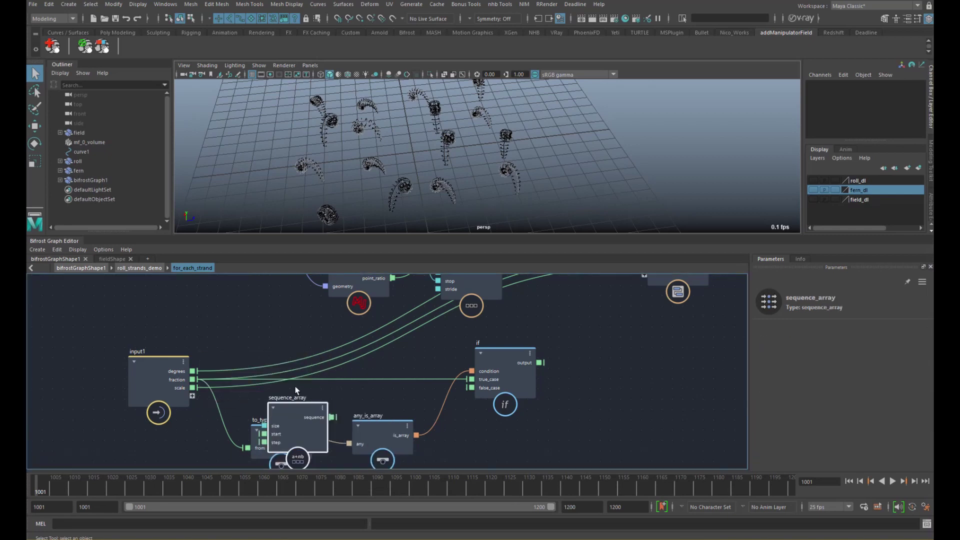
left_click_drag(312, 411, 286, 313)
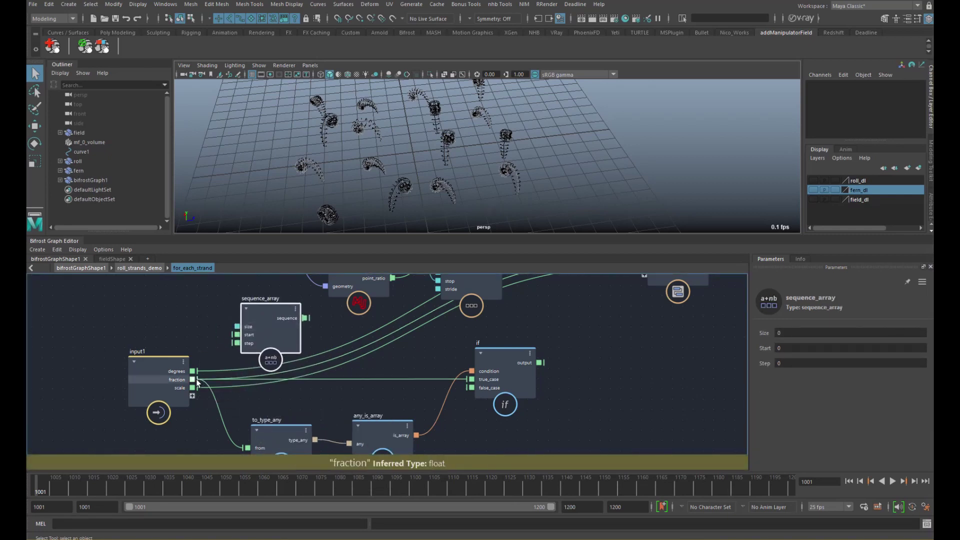
mouse_move(192, 379)
left_mouse_down()
mouse_move(238, 336)
mouse_move(199, 379)
left_mouse_up()
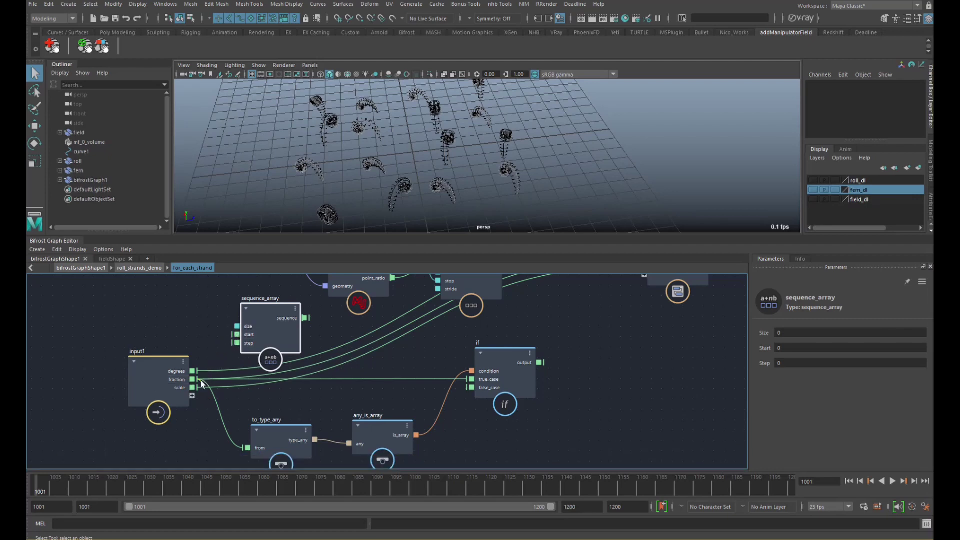
left_click_drag(202, 380, 236, 335)
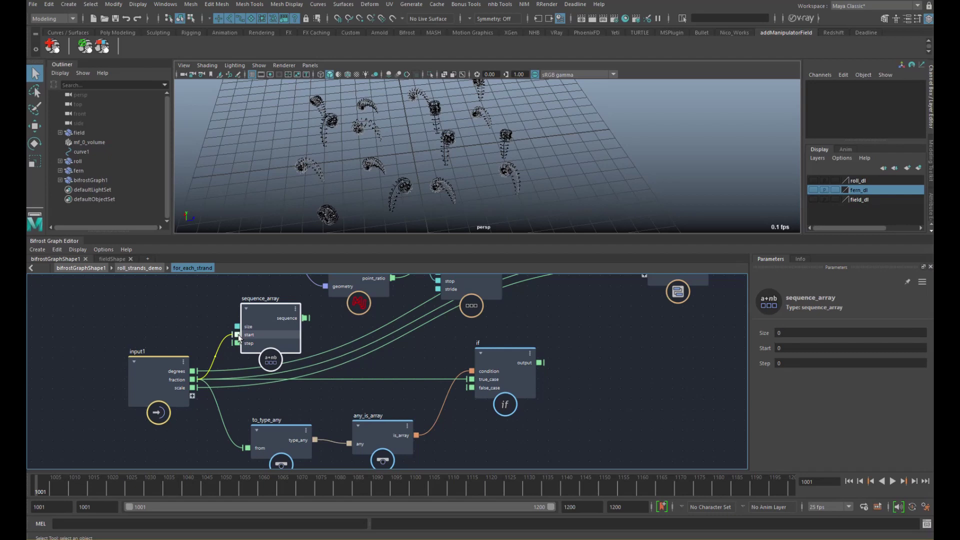
left_click_drag(277, 340, 275, 343)
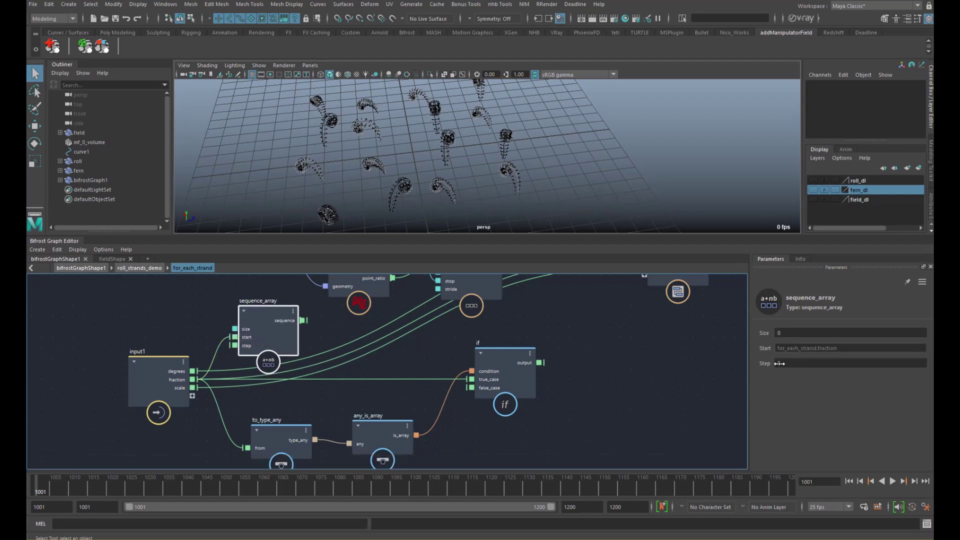
Move the input1 and main input nodes farther upstream to make room around sequence_array
middle_click_drag(255, 350, 269, 354, "alt")
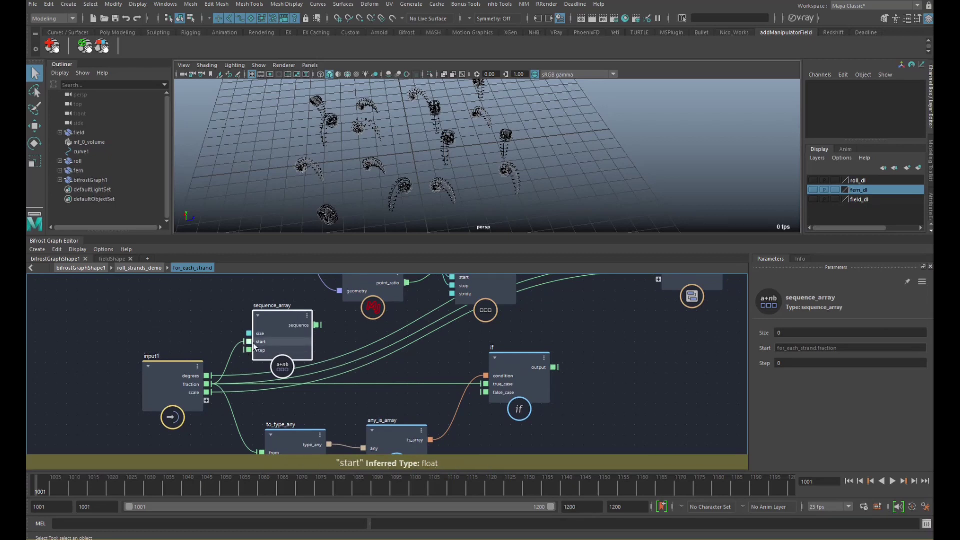
middle_click_drag(299, 310, 346, 376, "alt")
scroll(312, 364, "down", 3)
middle_click_drag(267, 353, 288, 358, "alt")
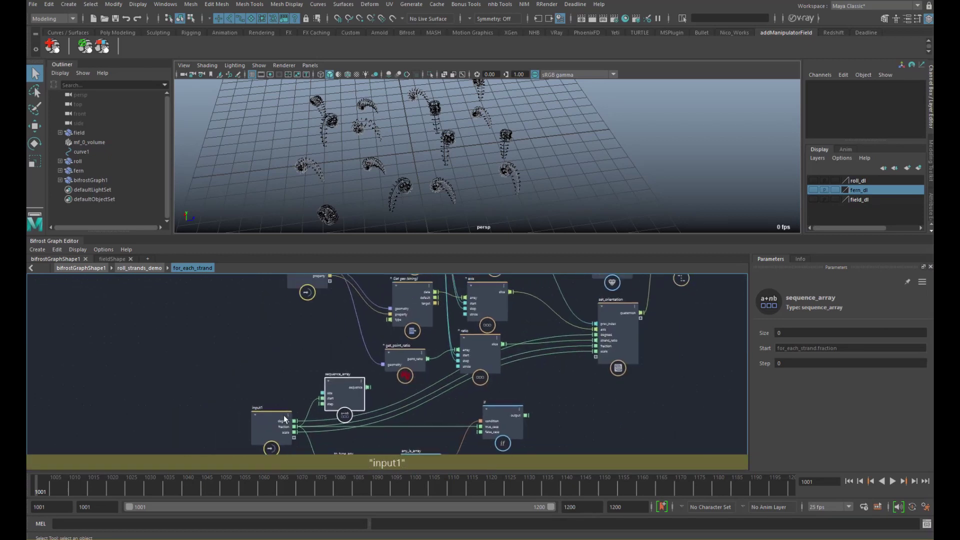
left_click_drag(283, 415, 253, 421)
left_click(265, 354)
middle_click_drag(255, 332, 253, 392, "alt")
middle_click_drag(242, 348, 249, 328, "alt")
left_click_drag(296, 349, 249, 369)
middle_click_drag(273, 362, 274, 327, "alt")
right_click_drag(299, 360, 310, 364, "alt")
middle_click_drag(309, 364, 287, 337)
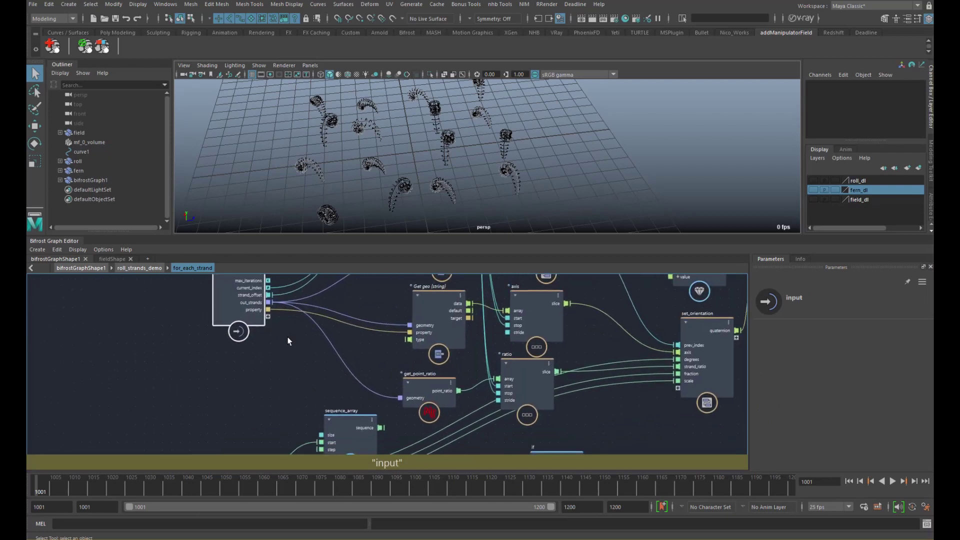
Inspect in roll_strands_demo what feeds for_each_strand's max_iterations input, and return inside for_each_strand
scroll(263, 329, "up", 2)
mouse_move(270, 287)
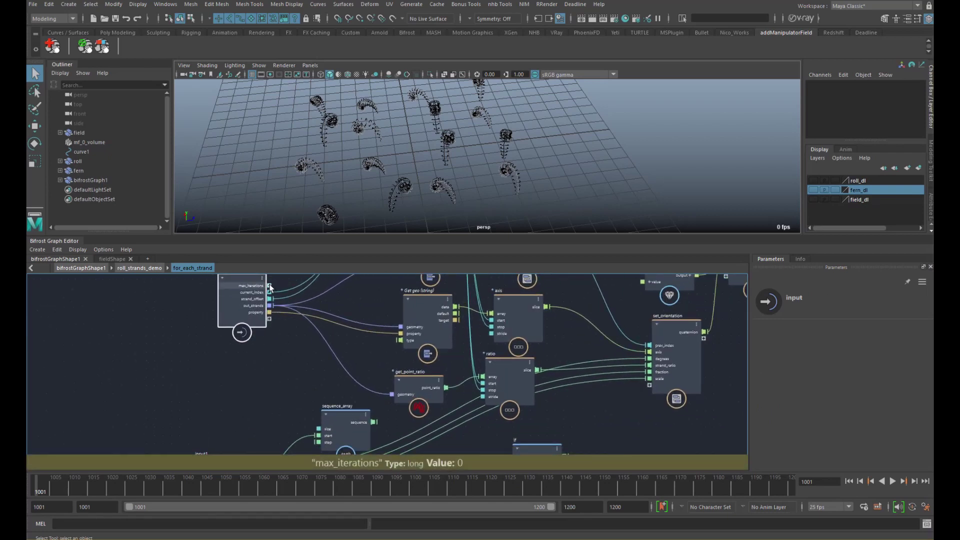
left_click(158, 269)
middle_click_drag(285, 344, 233, 414, "alt")
middle_click_drag(249, 376, 235, 394)
mouse_move(247, 315)
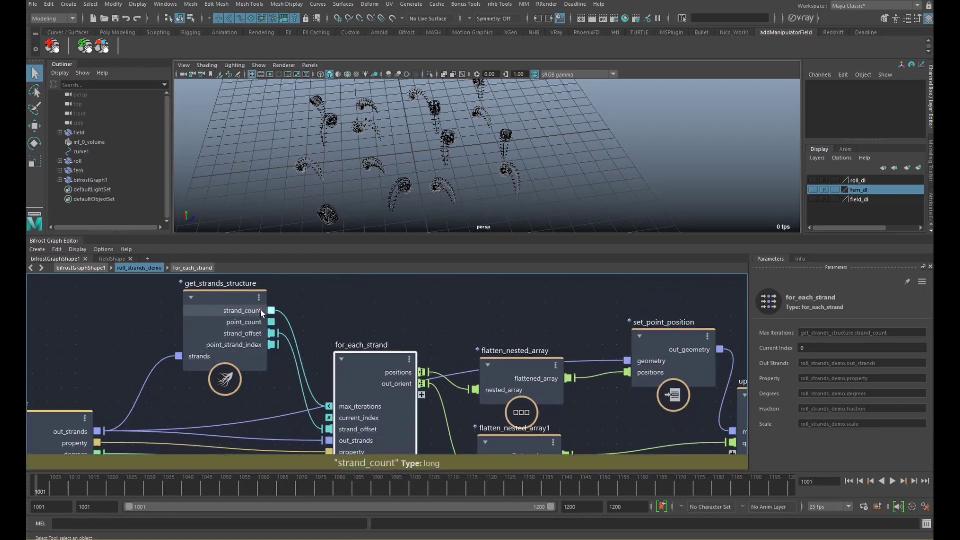
mouse_move(302, 348)
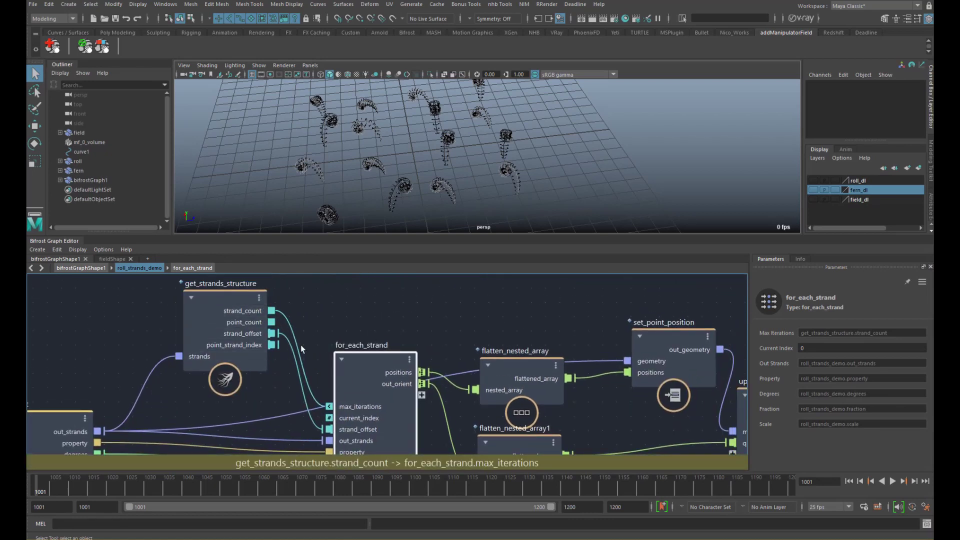
double_click(368, 360)
Connect the main input node's max_iterations to sequence_array's size
scroll(320, 300, "down", 3)
middle_click_drag(300, 338, 377, 307)
middle_click_drag(299, 362, 325, 310)
mouse_move(273, 304)
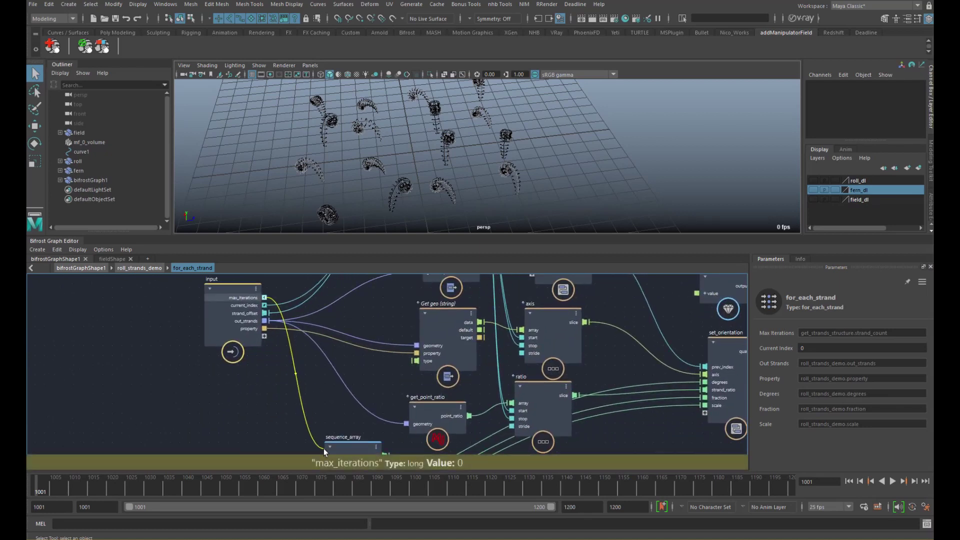
left_click_drag(323, 448, 325, 453)
mouse_move(325, 400)
middle_mouse_down()
mouse_move(326, 360)
mouse_move(343, 397)
middle_mouse_up()
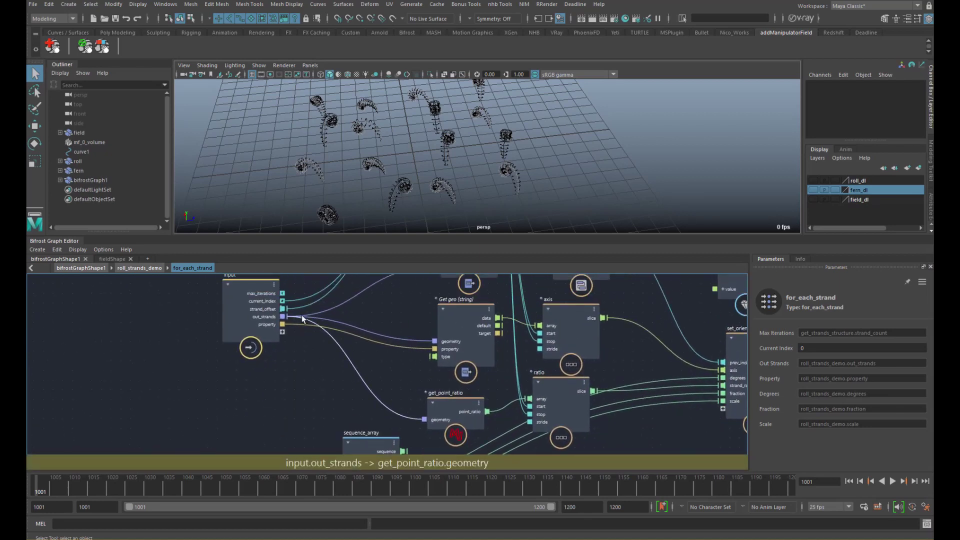
left_click_drag(283, 275, 330, 421)
middle_click_drag(352, 382, 327, 297)
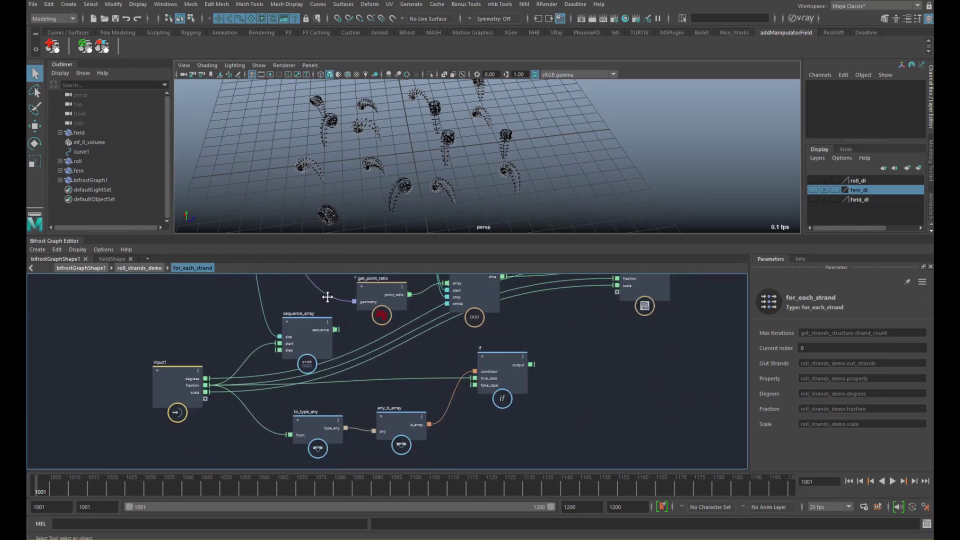
Connect sequence_array's sequence output to the if node's false_case, and adjust the spacing of the if and input1 nodes
scroll(377, 314, "up", 2)
left_click(300, 345)
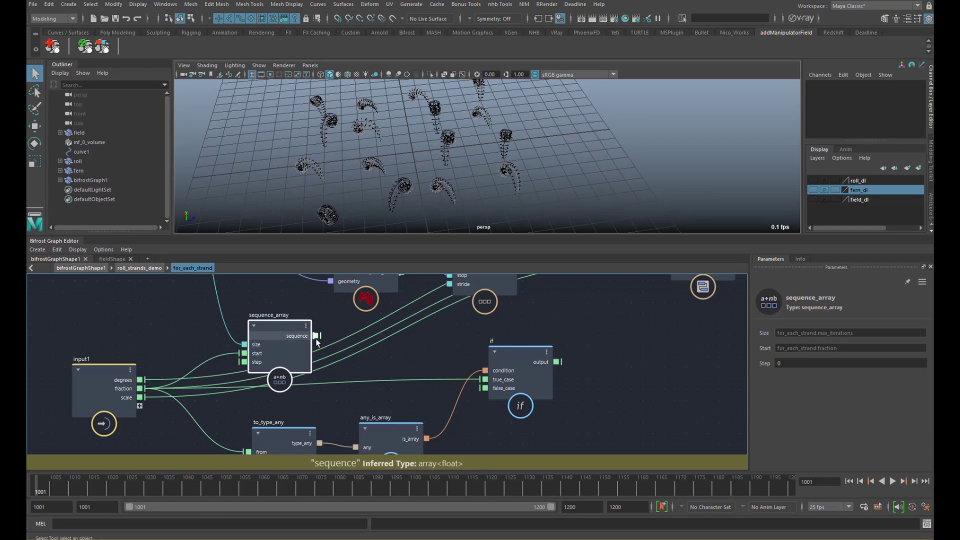
left_click_drag(317, 339, 502, 396)
middle_click_drag(325, 363, 343, 331)
left_click_drag(310, 332, 298, 325)
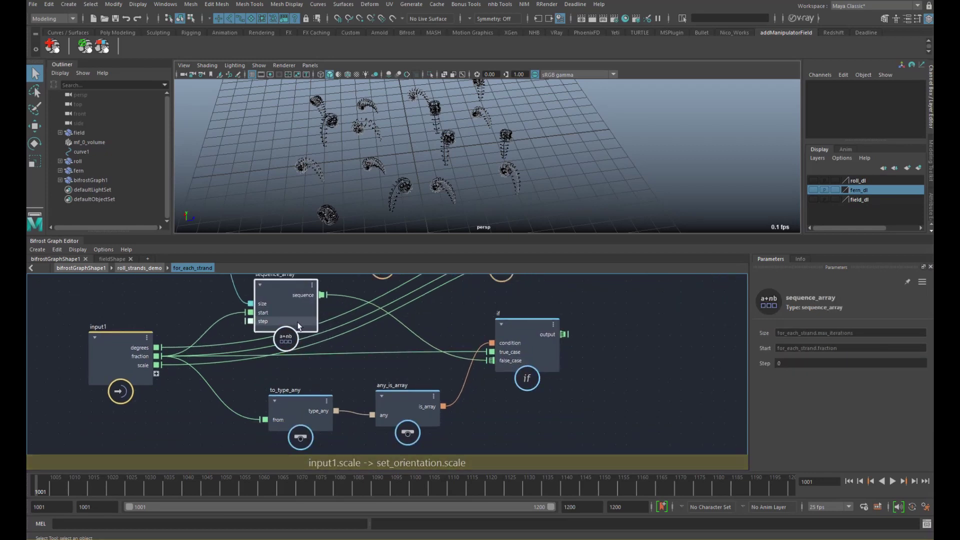
middle_click_drag(309, 341, 314, 353)
left_click_drag(145, 377, 150, 392)
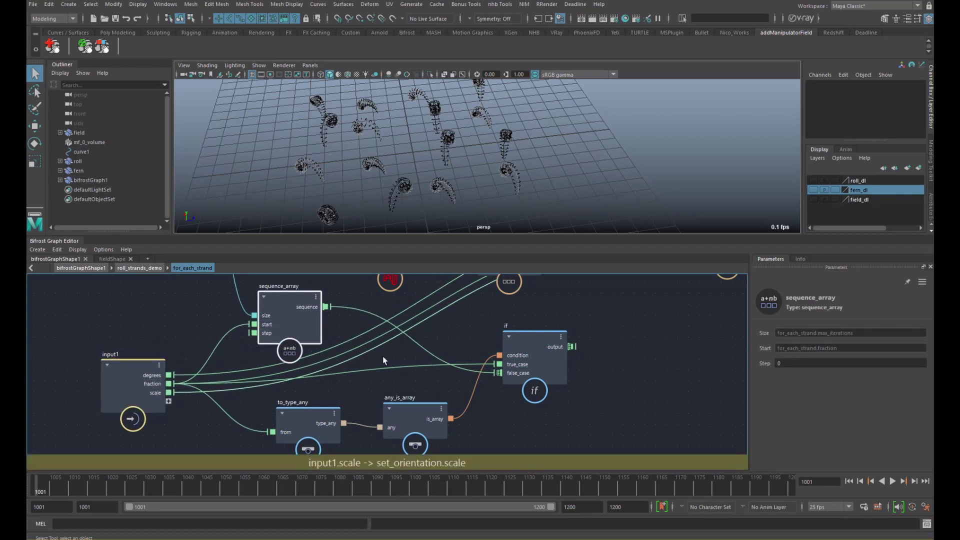
left_click_drag(522, 370, 532, 387)
left_click(391, 389)
left_click_drag(138, 386, 111, 380)
Insert a build_array node between input1's fraction and the if node's true_case
middle_click_drag(429, 353, 309, 375, "alt")
scroll(381, 352, "down", 2)
mouse_move(362, 354)
middle_mouse_down()
mouse_move(347, 361)
mouse_move(378, 348)
middle_mouse_up()
right_click_drag(335, 353, 404, 349, "alt")
middle_click_drag(392, 345, 435, 325, "alt")
middle_click_drag(359, 352, 389, 347, "alt")
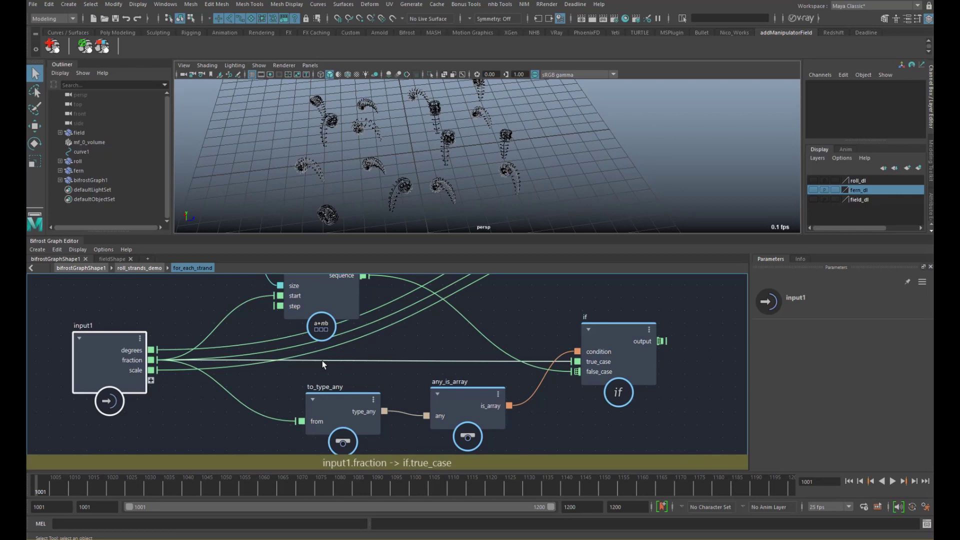
left_click(356, 351)
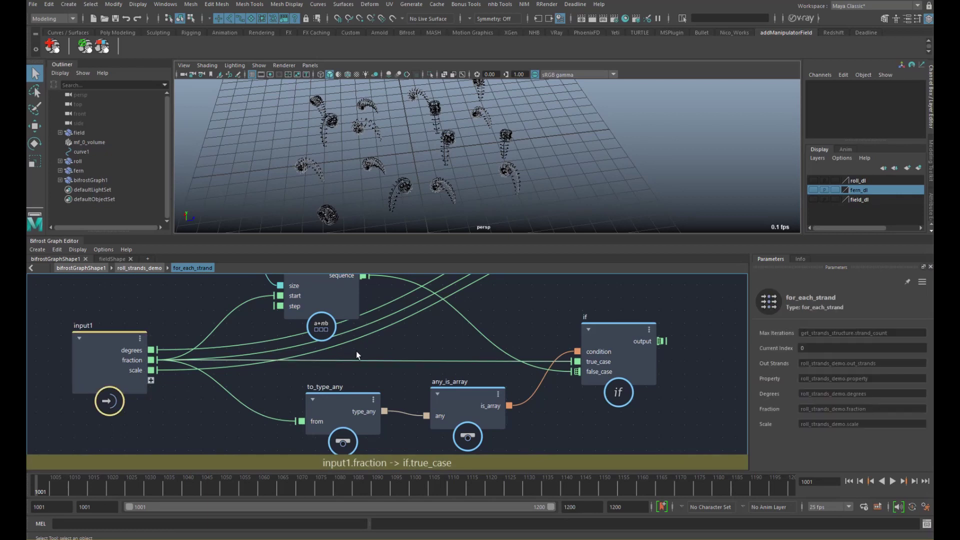
key("Tab")
type("build")
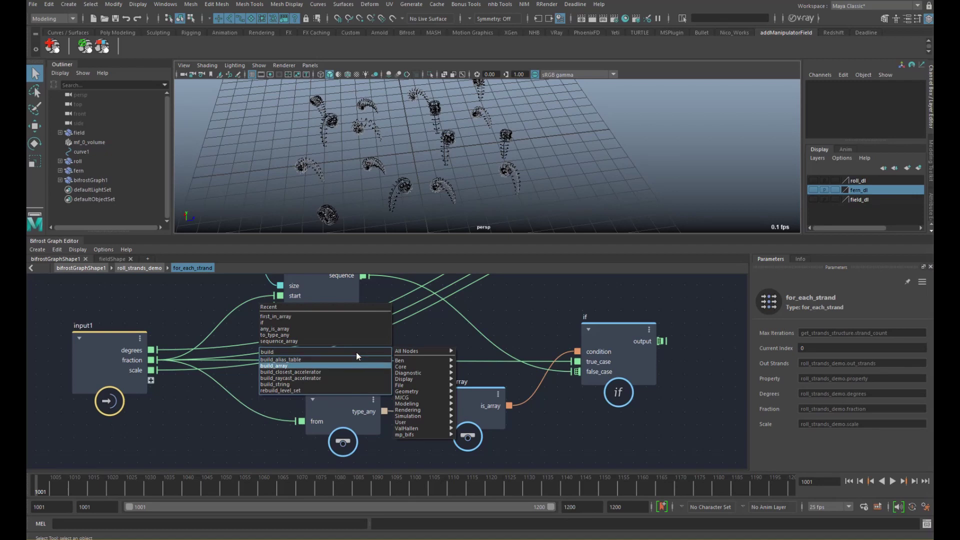
key("Return")
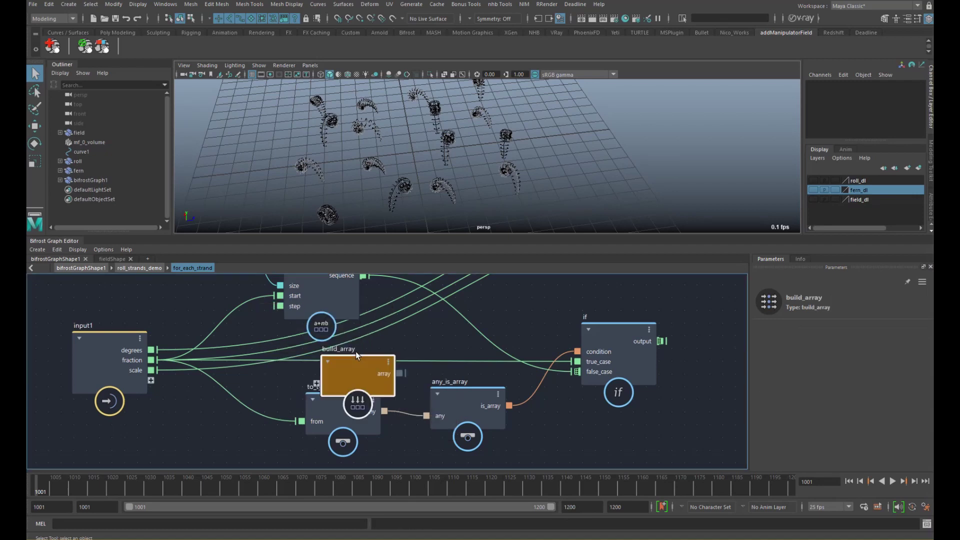
left_click_drag(356, 368, 383, 343)
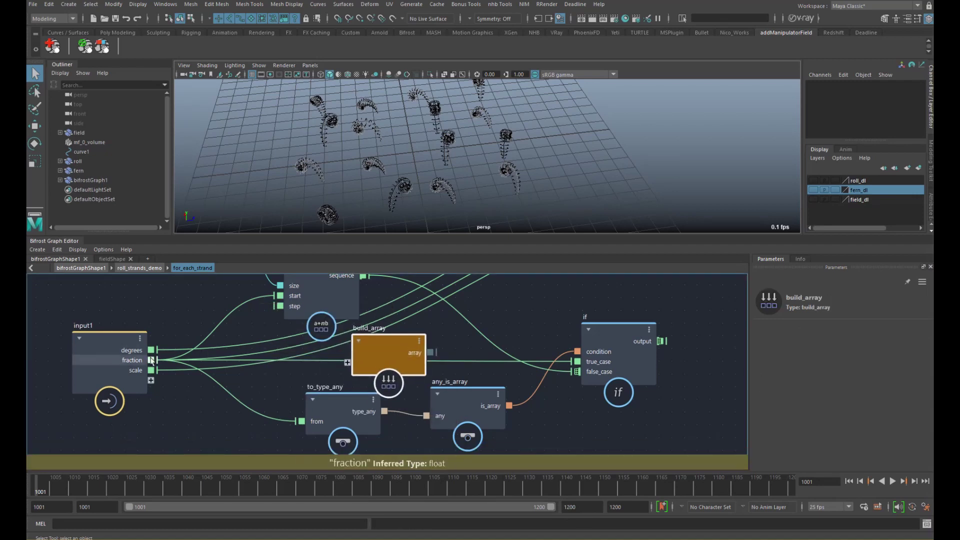
left_click_drag(151, 360, 345, 367)
left_click_drag(430, 353, 578, 361)
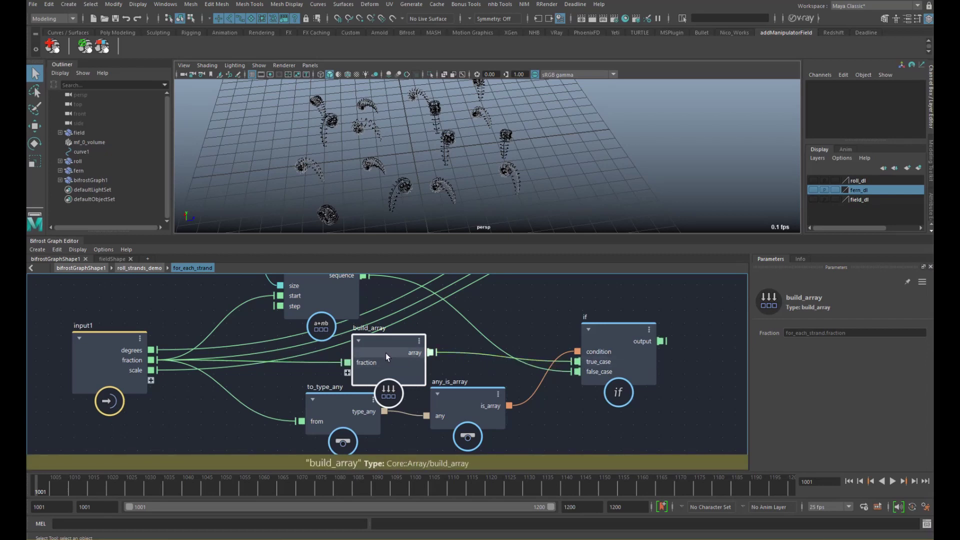
Align build_array beneath sequence_array, with to_type_any and any_is_array moved lower to make room
left_click_drag(386, 353, 313, 353)
left_click_drag(342, 407, 323, 437)
left_click_drag(467, 399, 443, 431)
middle_click_drag(354, 365, 350, 395)
left_click_drag(319, 394, 326, 414)
left_click_drag(317, 327, 316, 321)
left_click_drag(313, 401, 314, 392)
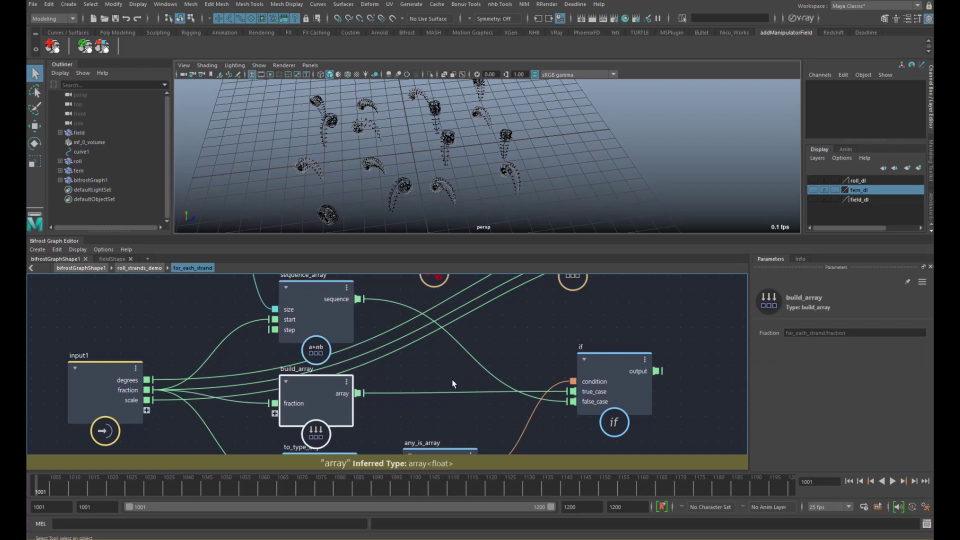
Move the if node closer to the array nodes and shift set_orientation slightly away from the incoming connections
scroll(493, 395, "down", 3)
middle_click_drag(491, 379, 356, 404)
left_click_drag(419, 409, 380, 414)
middle_click_drag(416, 393, 392, 380)
left_click_drag(390, 379, 410, 379)
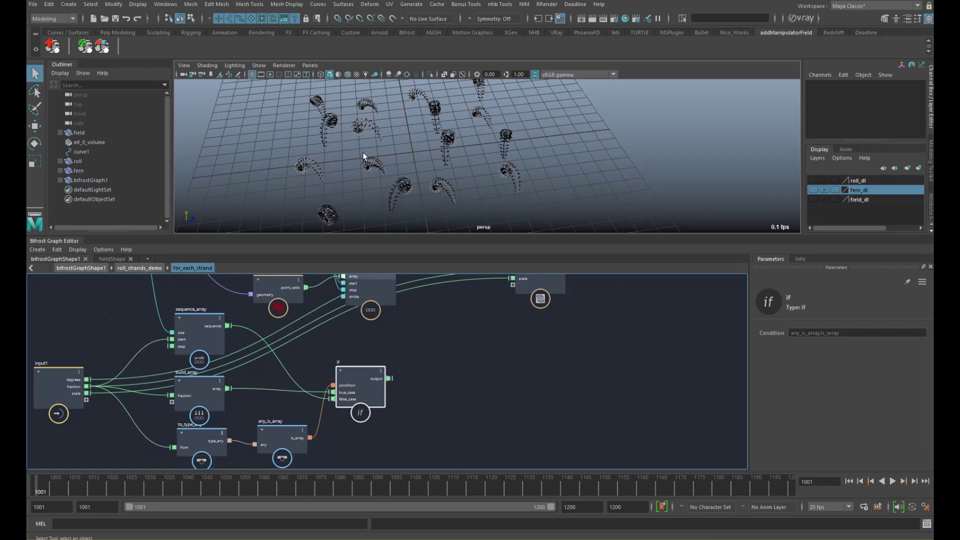
middle_click_drag(403, 339, 392, 360, "alt")
scroll(392, 360, "down", 1)
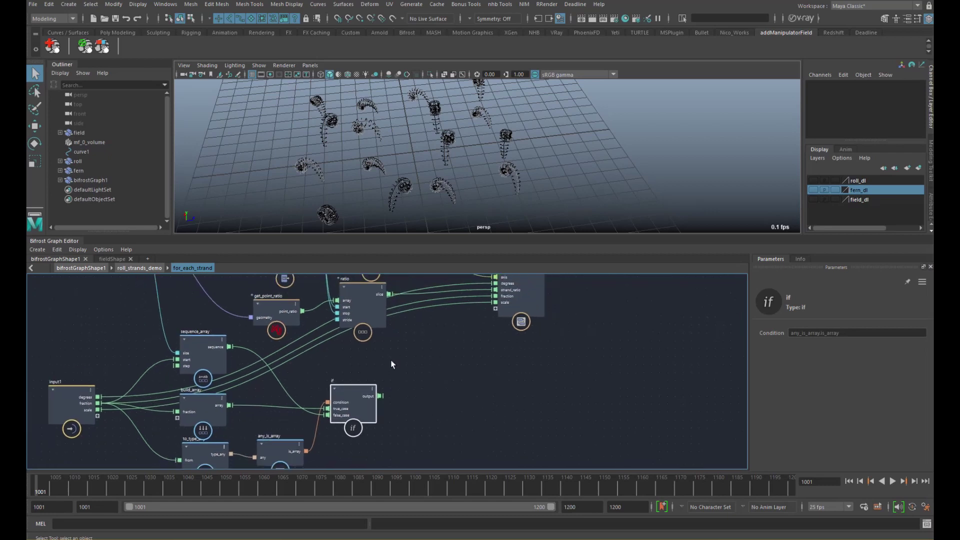
left_click_drag(502, 299, 508, 320)
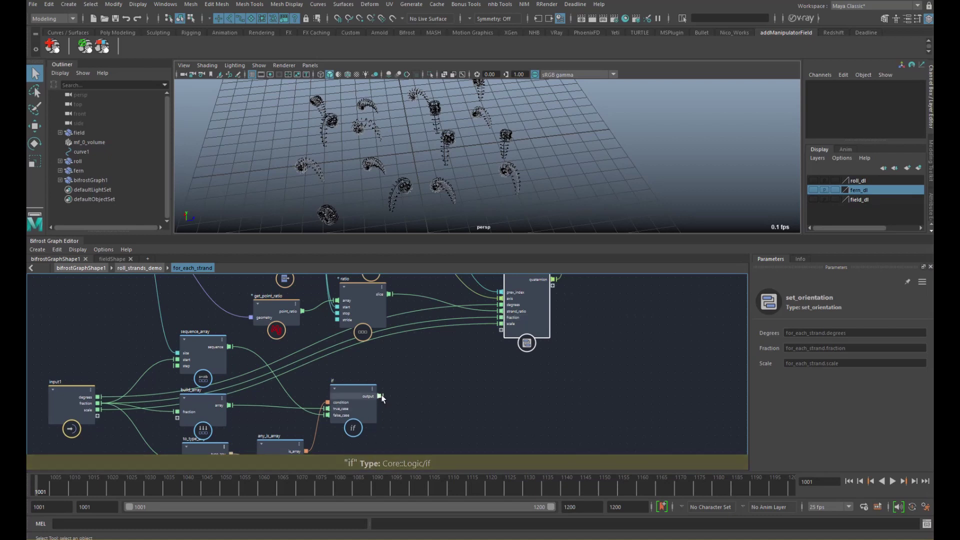
Add a get_from_array node after the if node and feed the if output into its array
scroll(441, 193, "up", 2)
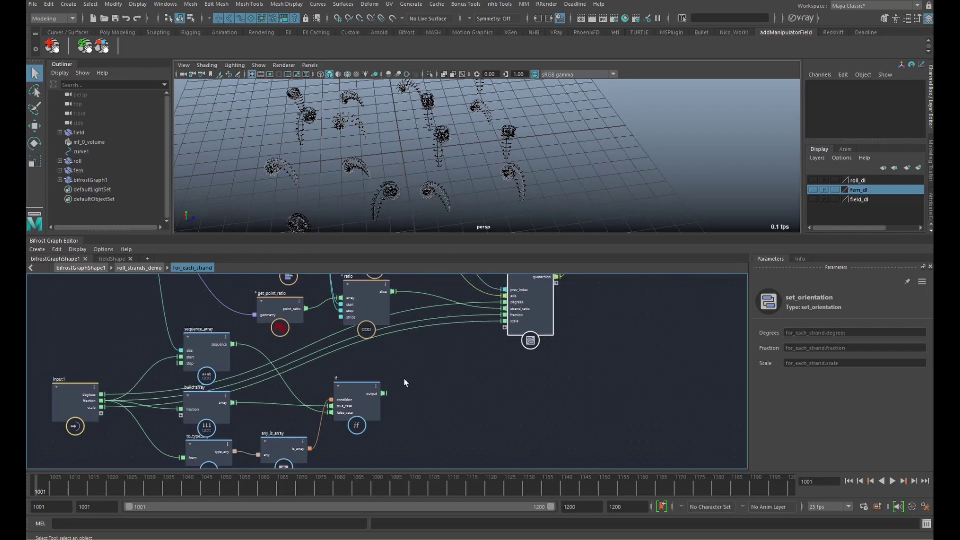
key("Tab")
type("get")
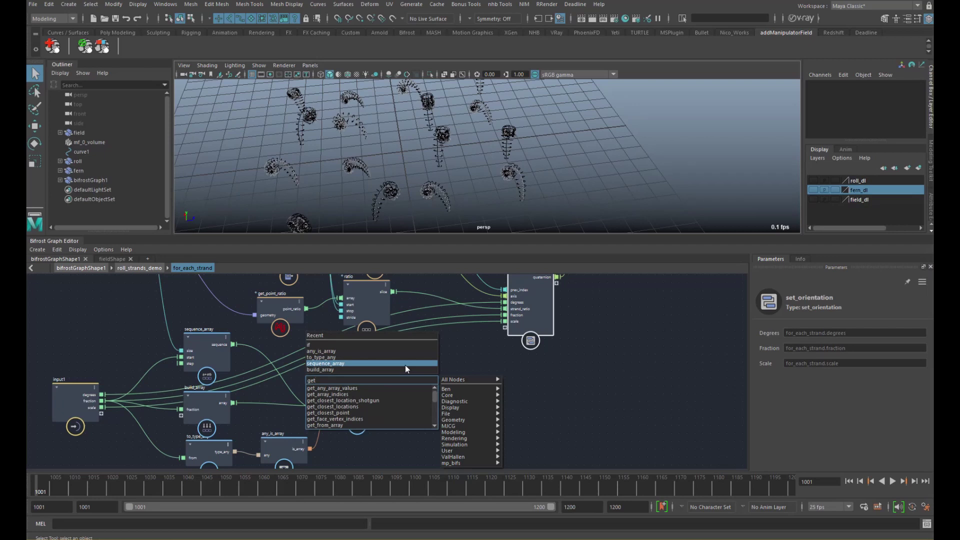
type("_f")
key("Down")
key("Down")
key("Return")
left_click_drag(394, 402, 433, 362)
Connect the main input node's current_index to get_from_array's index
middle_click_drag(393, 364, 417, 436, "alt")
scroll(354, 358, "down", 1)
middle_click_drag(355, 359, 359, 350, "alt")
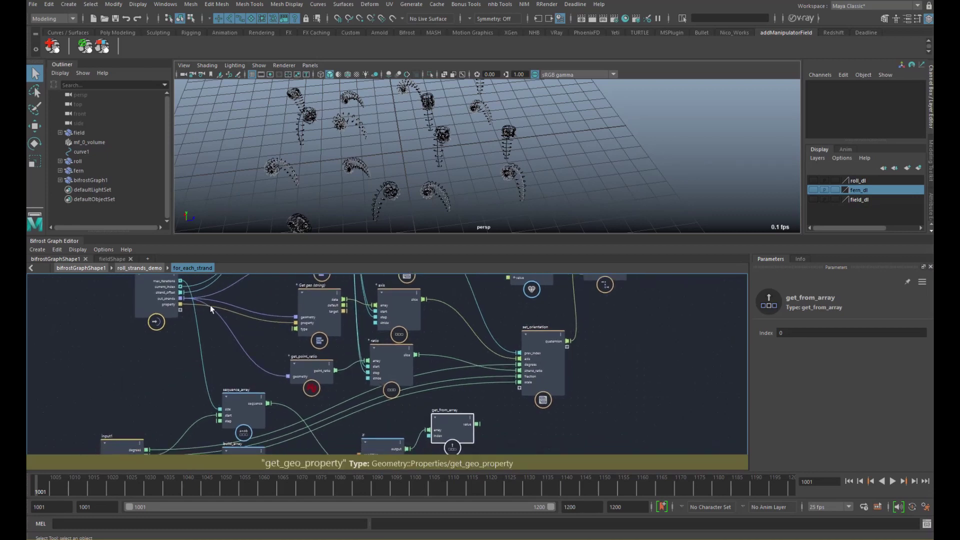
left_click_drag(376, 355, 445, 432)
middle_click_drag(445, 432, 424, 401, "alt")
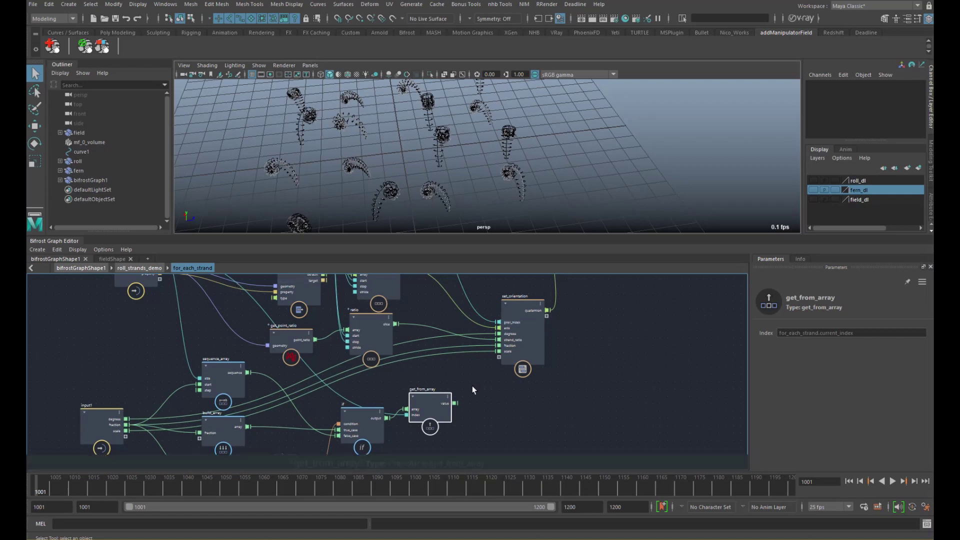
Add a second sequence_array node after get_from_array and connect get_from_array's value to its start
middle_click_drag(472, 386, 451, 386)
left_click(451, 386)
key("Tab")
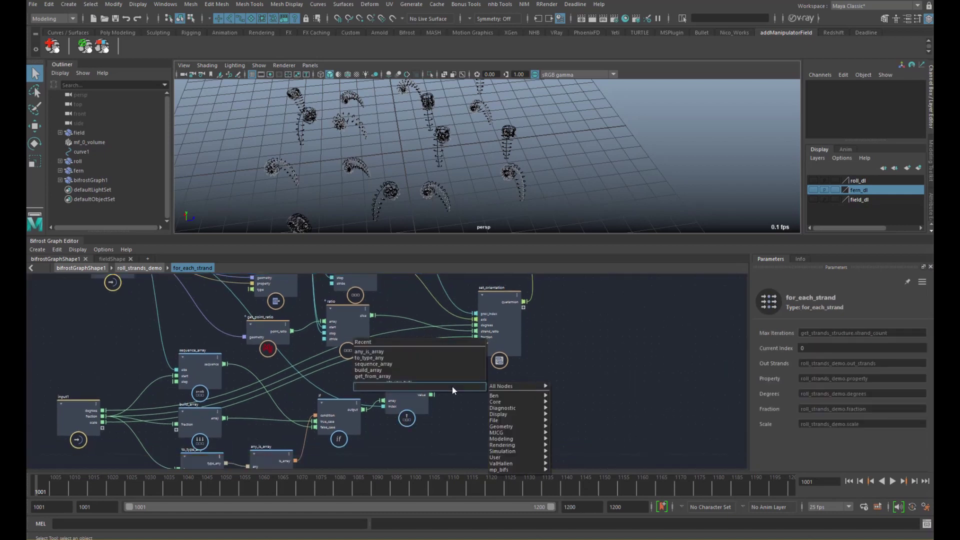
type("se")
type("t")
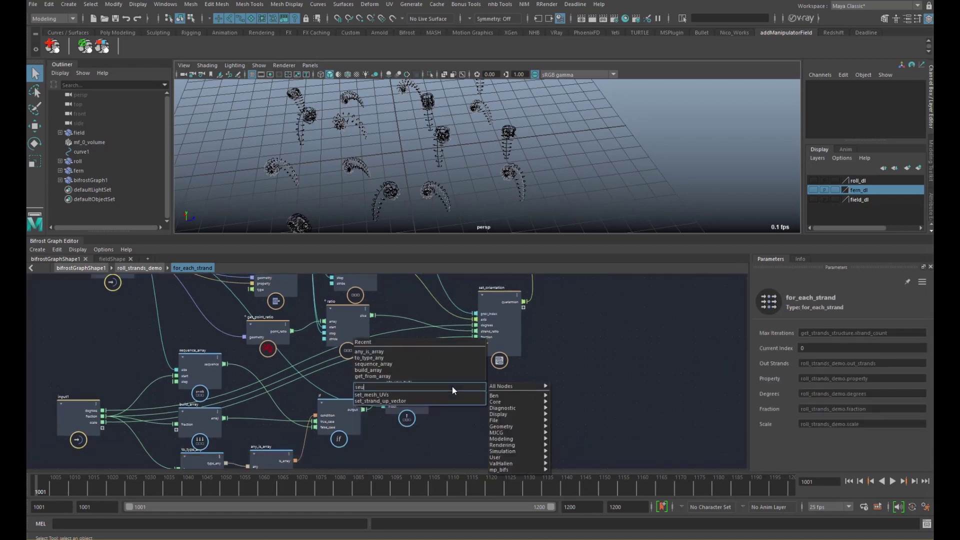
key("BackSpace")
type("qu")
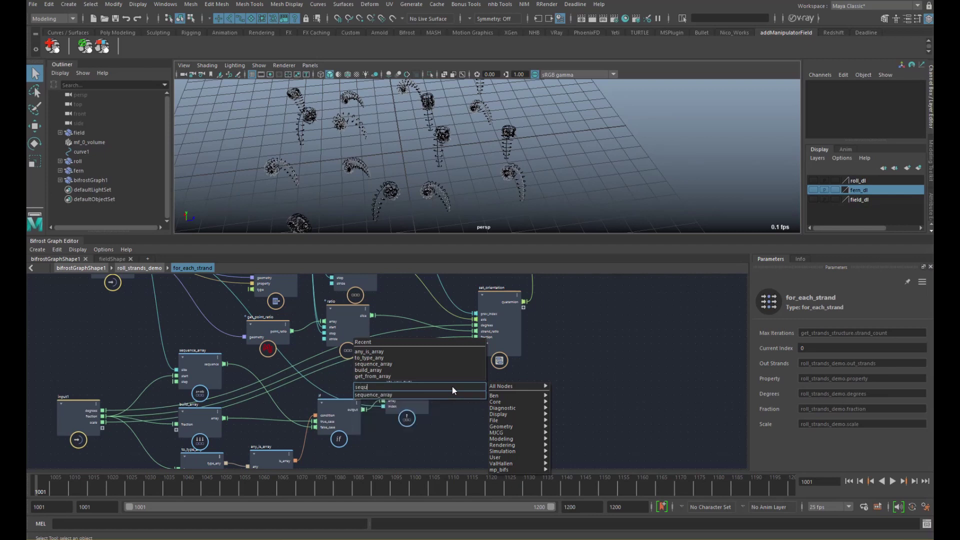
key("Return")
left_click_drag(446, 409, 454, 390)
left_click_drag(411, 407, 445, 403)
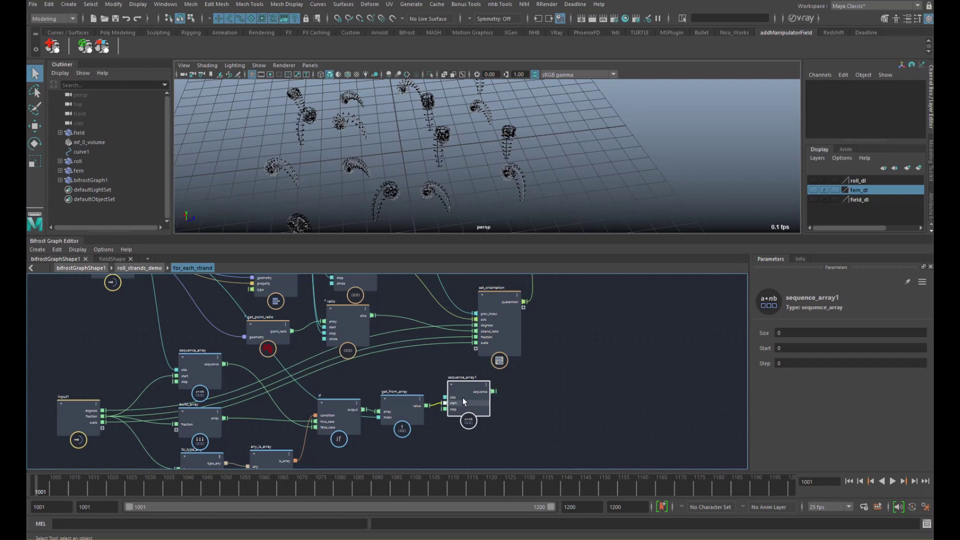
Connect the access_offset_array length output to the size of sequence_array1, and place sequence_array1 below set_orientation
middle_click_drag(413, 359, 390, 433, "alt")
scroll(425, 407, "down", 2)
right_click_drag(403, 394, 387, 396, "alt")
middle_click_drag(387, 396, 385, 364, "alt")
left_click_drag(449, 450, 394, 346)
right_click_drag(410, 352, 465, 376, "alt")
middle_click_drag(399, 379, 452, 448, "alt")
left_click_drag(343, 334, 432, 417)
middle_click_drag(470, 435, 423, 321)
left_click_drag(423, 321, 445, 431)
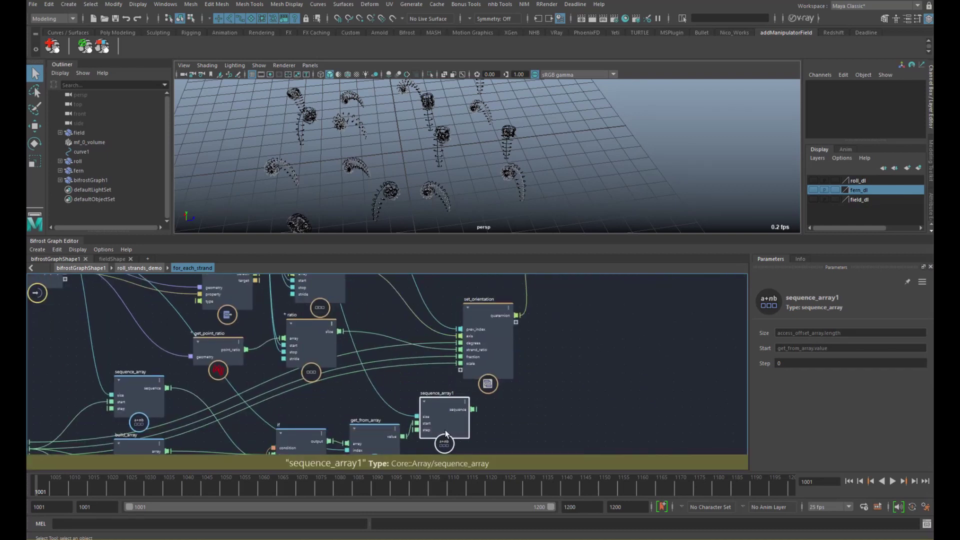
Shift set_orientation aside and connect sequence_array1's sequence to its fraction input
middle_click_drag(471, 414, 466, 405)
left_click_drag(479, 350, 503, 356)
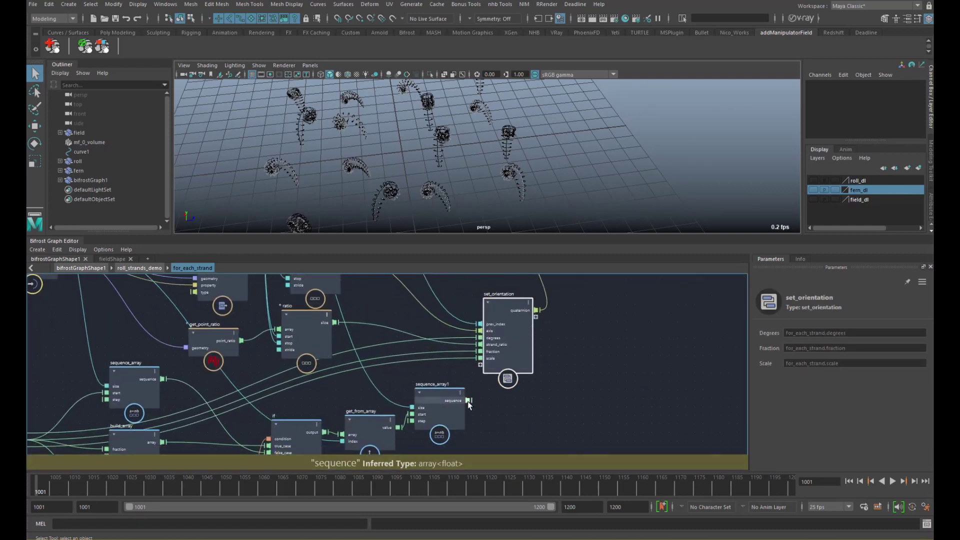
left_click_drag(377, 425, 374, 423)
left_click_drag(469, 400, 480, 351)
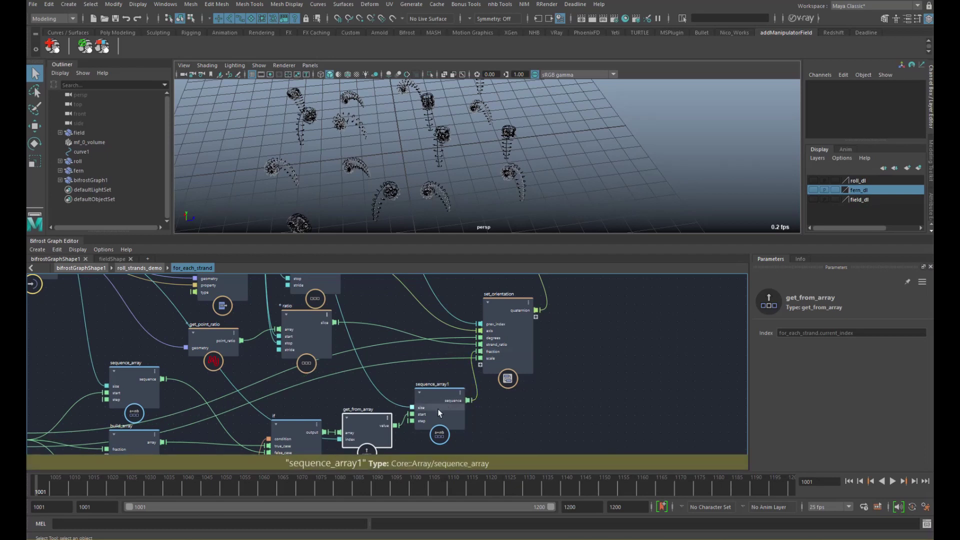
Nudge the first sequence_array and move input1 farther upstream from the array nodes
middle_click_drag(475, 401, 505, 368, "alt")
right_click_drag(505, 368, 433, 380, "alt")
middle_click_drag(433, 380, 480, 368, "alt")
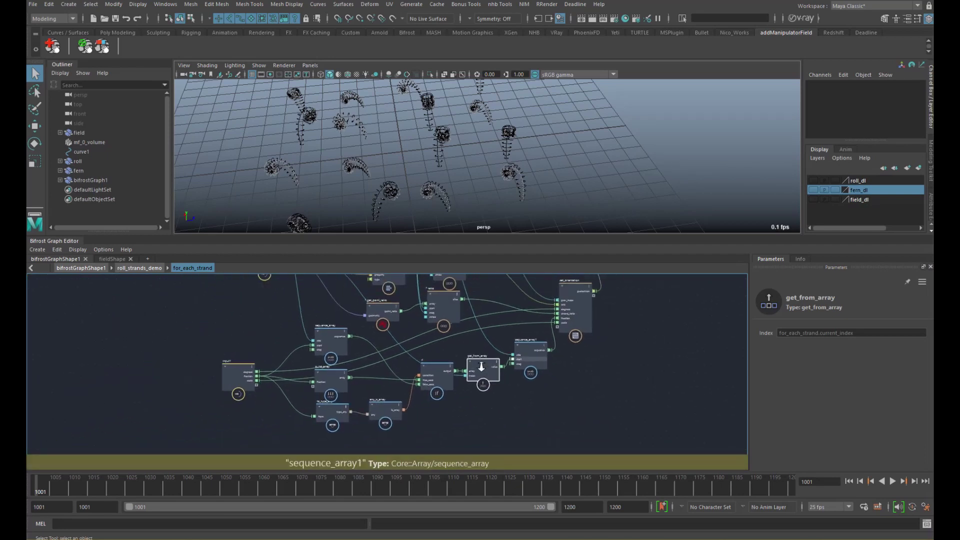
left_click_drag(330, 358, 334, 364)
left_click_drag(239, 373, 185, 379)
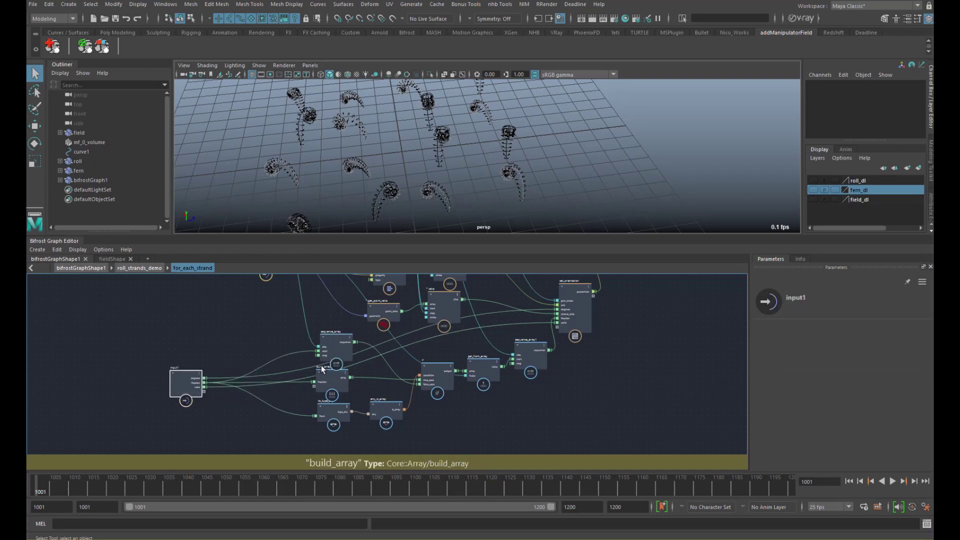
Package the first sequence_array, build_array, type check, if, get_from_array and sequence_array1 nodes into a compound named fraction_pre_strand
left_click(338, 354)
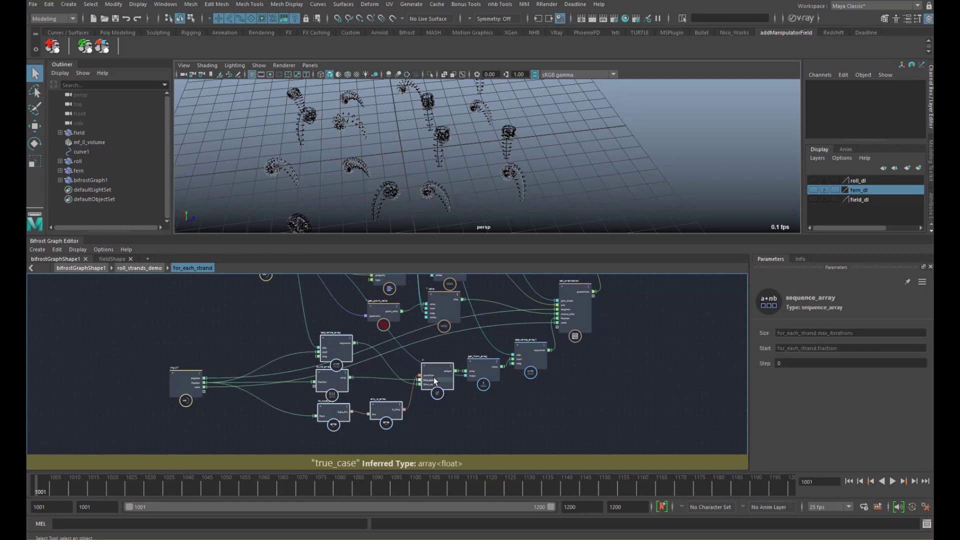
left_click(521, 364, "shift")
right_click(524, 382)
left_click(531, 387)
scroll(403, 390, "up", 3)
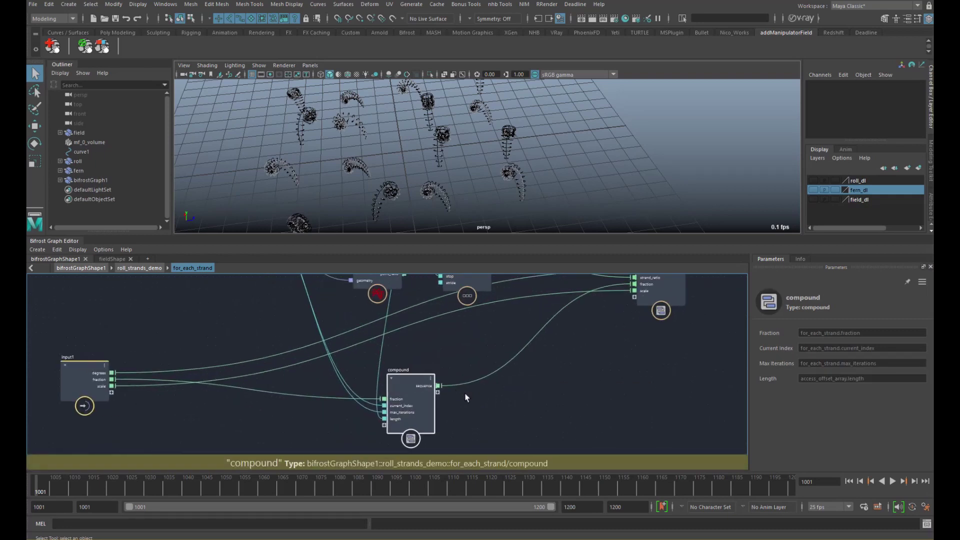
double_click(406, 370)
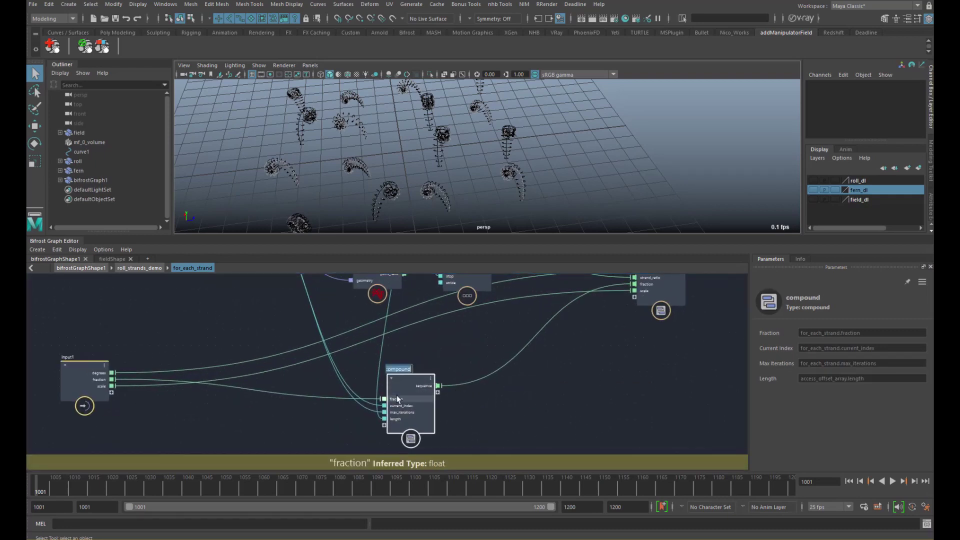
type("fraction_pre_stra")
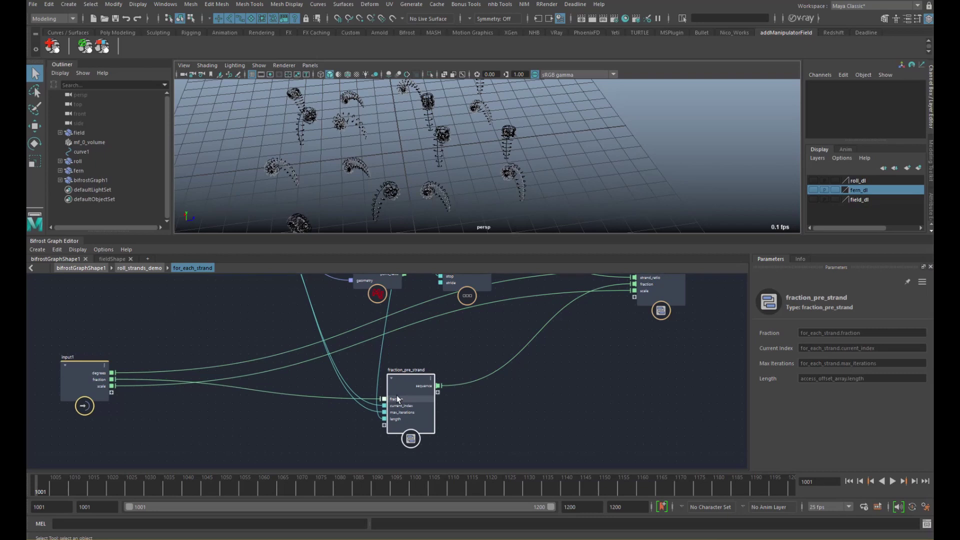
Return to the top-level bifrostGraphShape1 graph and shift the roll_strands_demo and roll_strands_demo1 nodes to tidy the layout
left_click(140, 268)
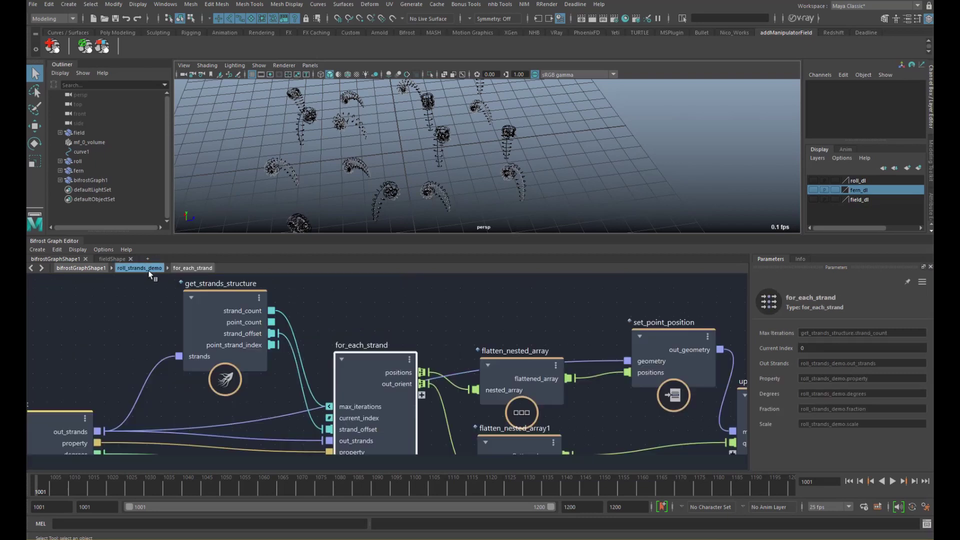
scroll(210, 286, "down", 5)
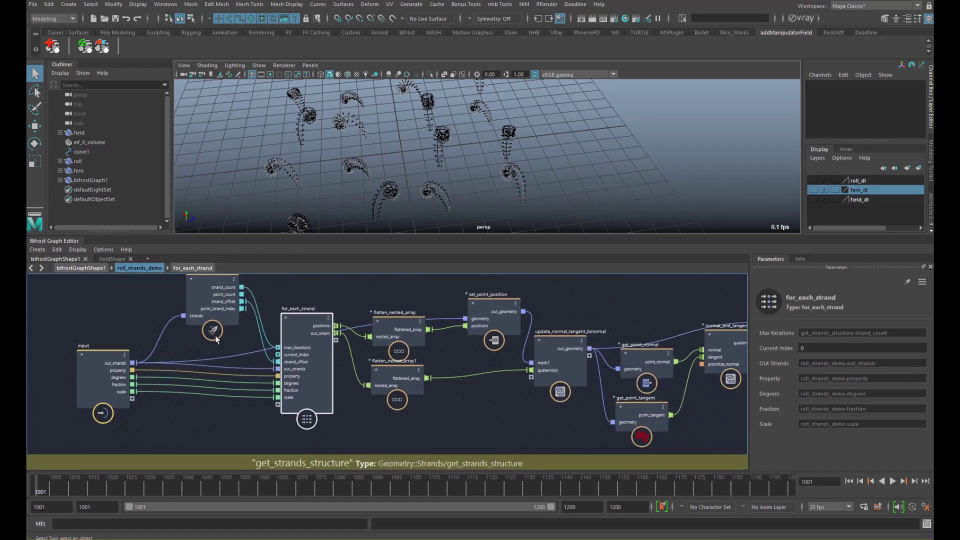
left_click(81, 268)
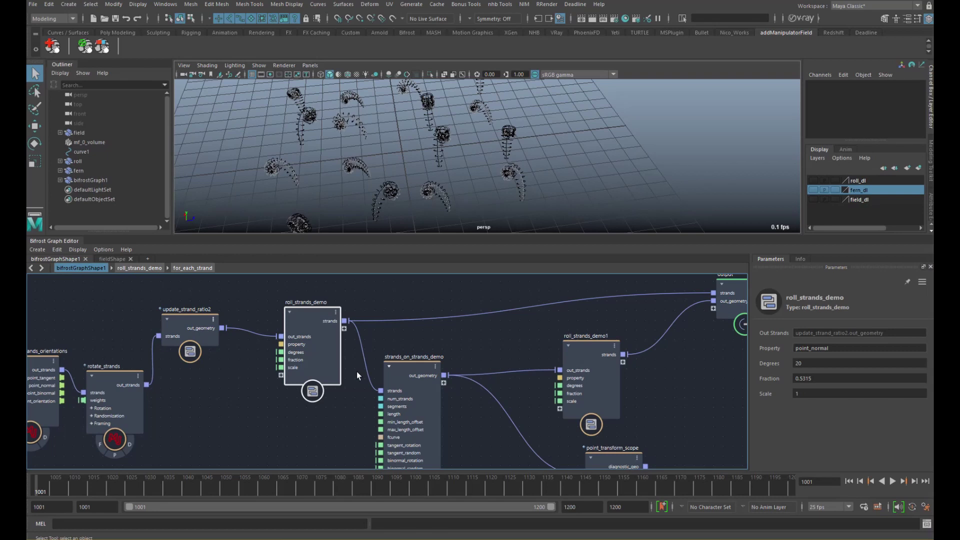
left_click_drag(332, 379, 311, 370)
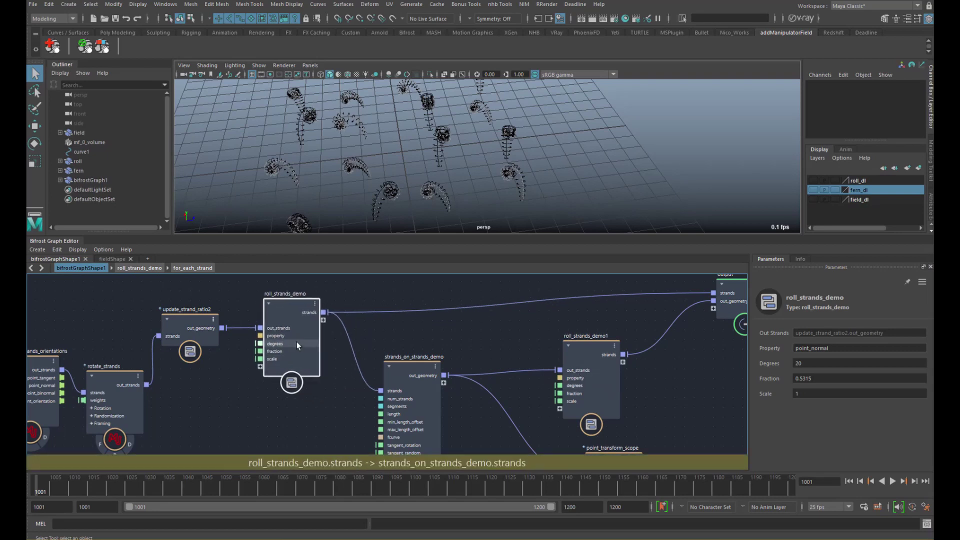
middle_click_drag(296, 341, 366, 350)
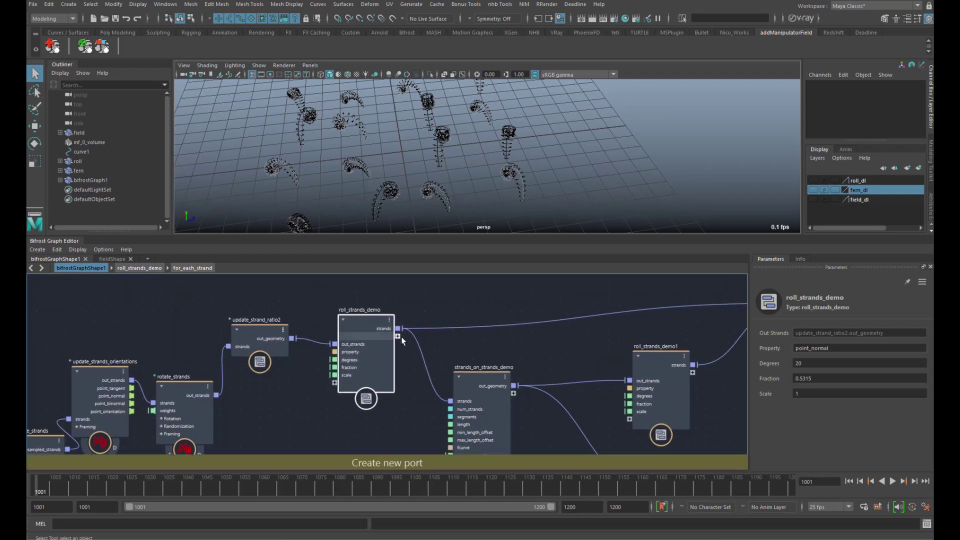
middle_click_drag(598, 339, 490, 332)
left_click_drag(550, 361, 558, 376)
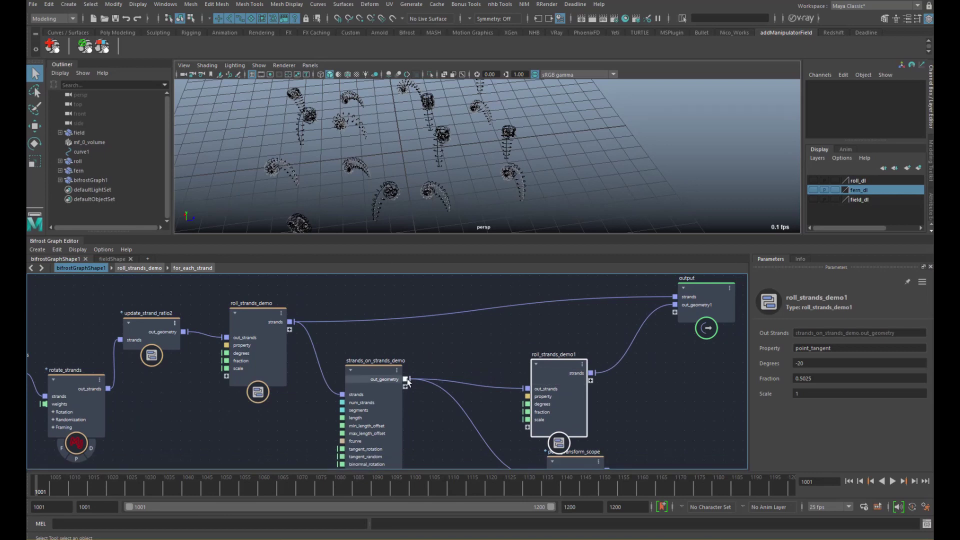
Connect strands_on_strands_demo's out_geometry directly to the output's out_geometry1, bypassing roll_strands_demo1, and reduce the Length of strands_on_strands_demo
left_click_drag(663, 299, 674, 305)
left_click_drag(545, 365, 631, 383)
left_click(378, 415)
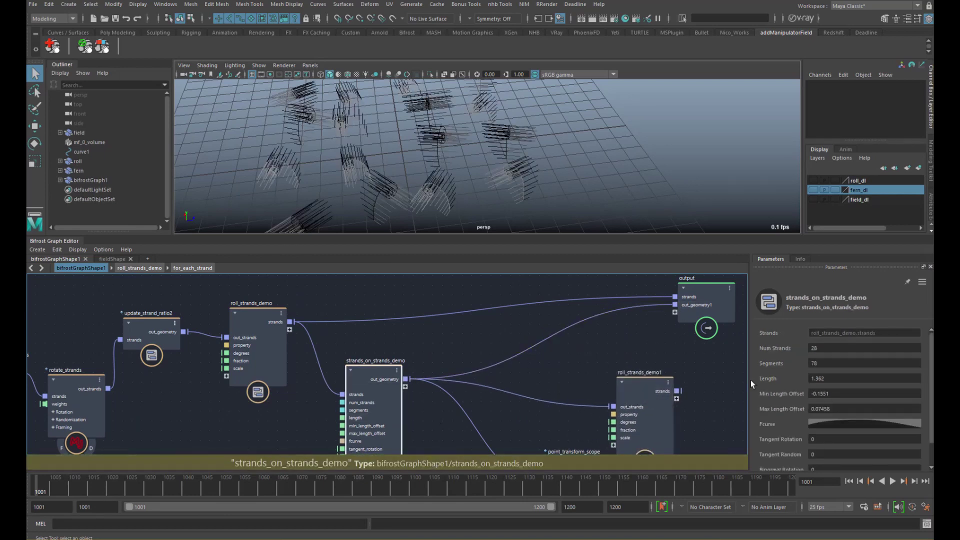
left_click_drag(765, 379, 670, 384)
Set roll_strands_demo's fraction to 0.1799 to unroll the ferns and check them from a lower viewing angle
middle_click_drag(267, 400, 314, 395, "alt")
left_click_drag(302, 366, 313, 368)
middle_click_drag(261, 373, 341, 391, "alt")
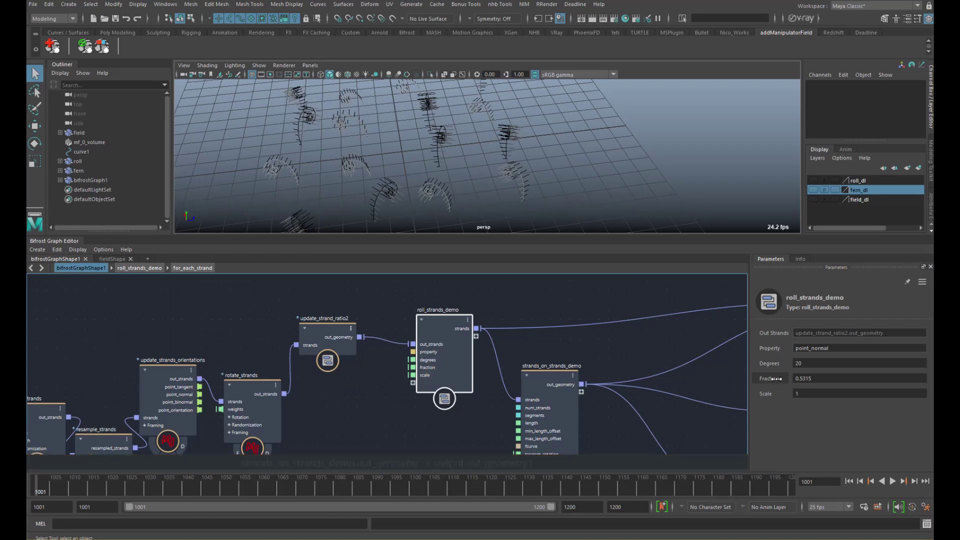
left_click_drag(772, 380, 675, 398)
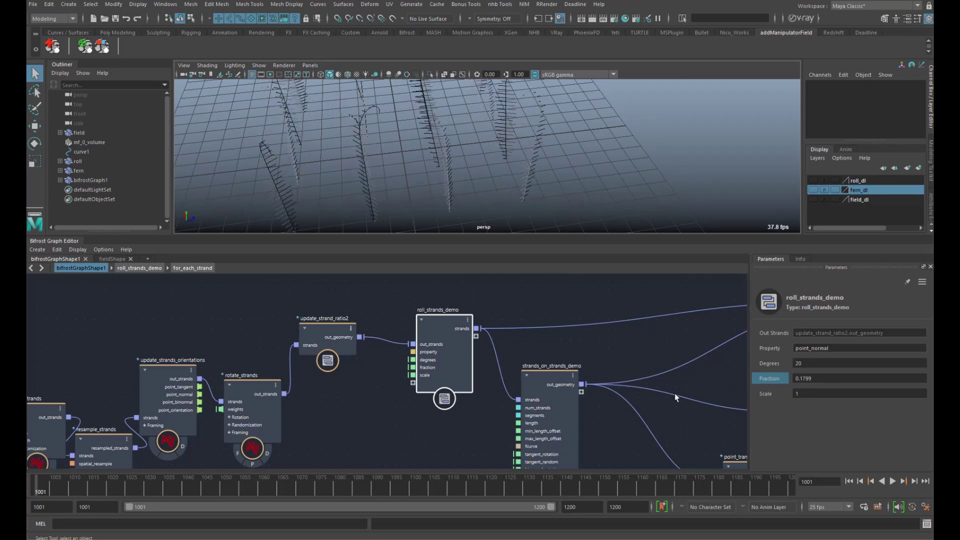
left_click_drag(579, 202, 480, 150, "alt")
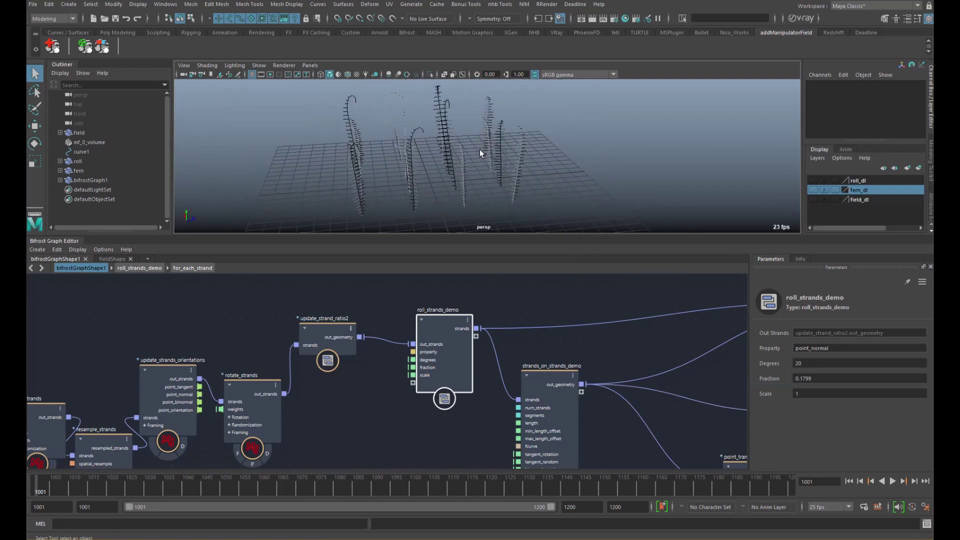
mouse_move(307, 378)
middle_mouse_down("alt")
mouse_move(413, 332)
mouse_move(370, 369)
mouse_move(306, 378)
middle_mouse_up("alt")
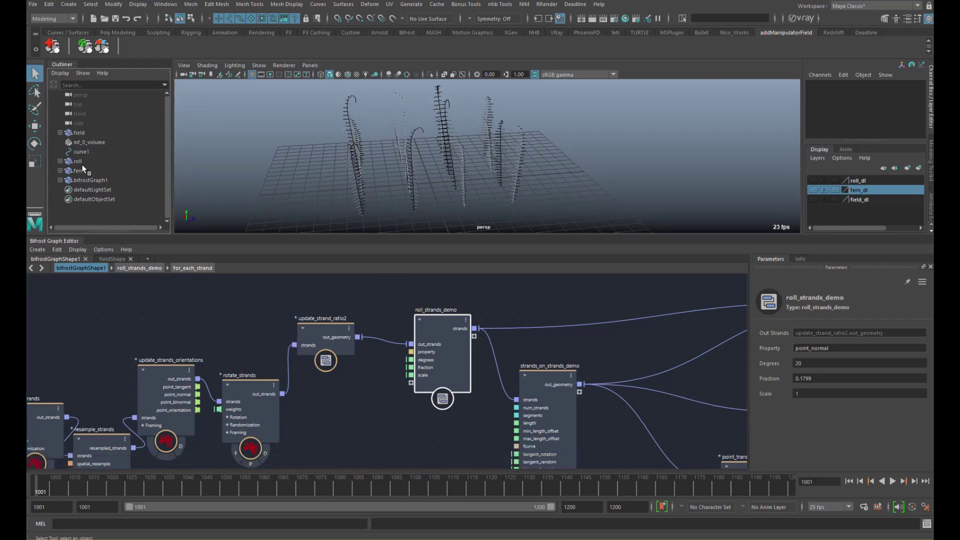
Add a manipulator field to bifrostGraph1 and move its new nodes below the strand nodes
left_click(87, 180)
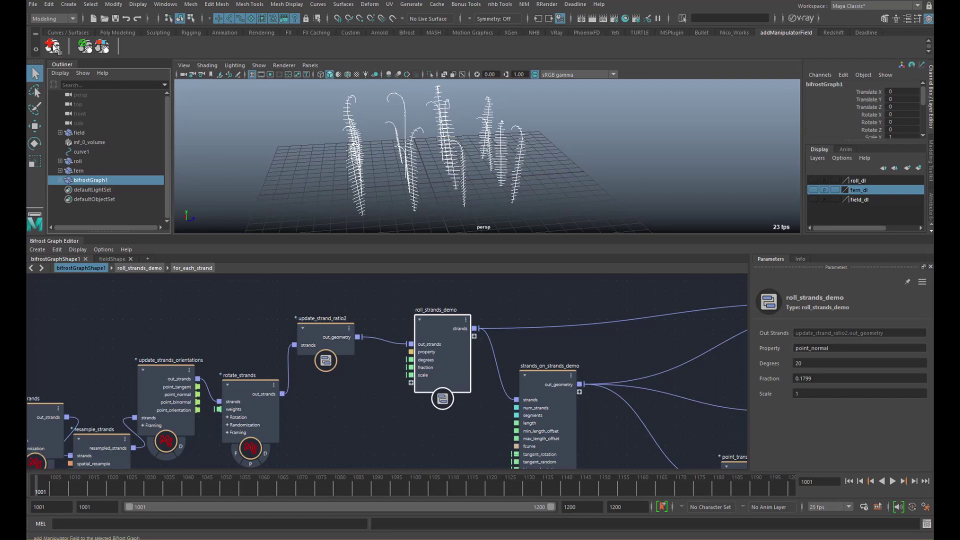
middle_click_drag(318, 313, 358, 229, "alt")
left_click_drag(179, 314, 375, 383)
middle_click_drag(388, 361, 337, 345, "alt")
left_click(280, 370)
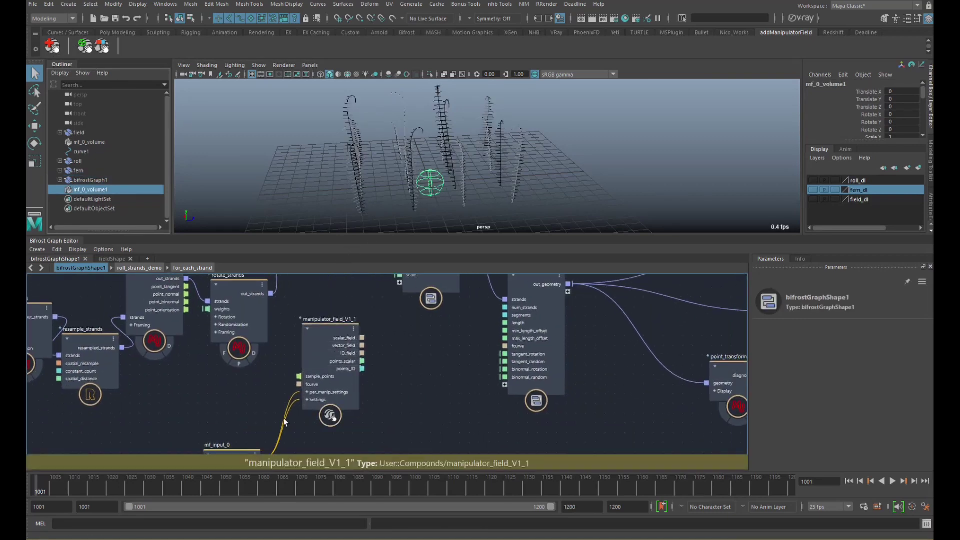
Arrange mf_input_0 upstream of manipulator_field_V1_1 with space between the two nodes
middle_click_drag(334, 299, 331, 275, "alt")
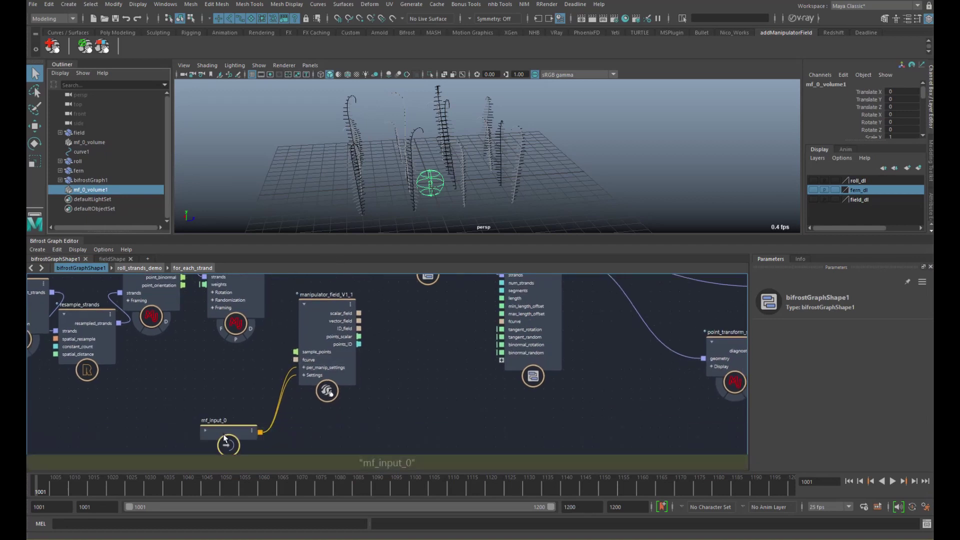
left_click_drag(223, 434, 183, 399)
left_click_drag(344, 314, 349, 342)
middle_click_drag(349, 343, 346, 379, "alt")
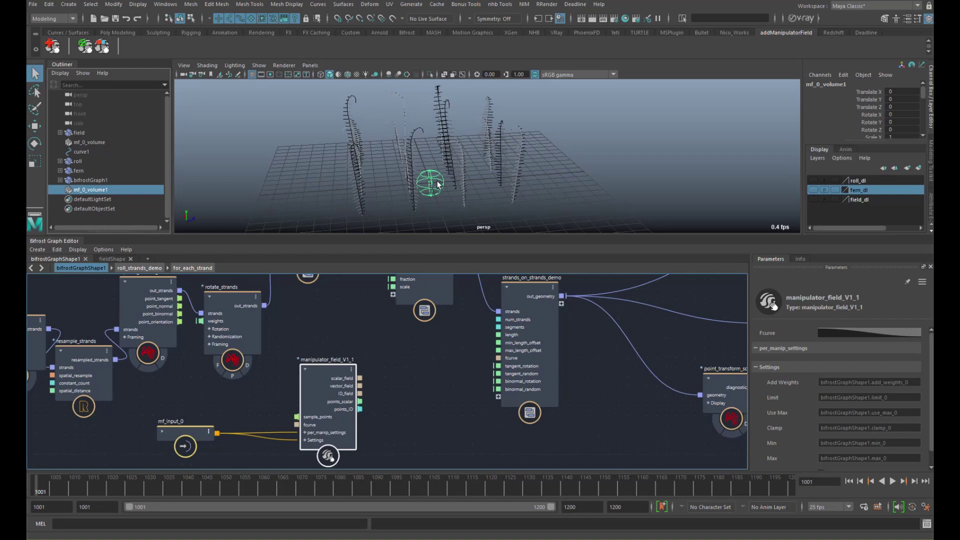
Scale mf_0_volume1 up uniformly until it encloses the ferns, and nudge the manipulator_field_V1_1 node
key("r")
left_click_drag(430, 183, 681, 149)
middle_click_drag(374, 346, 365, 377, "alt")
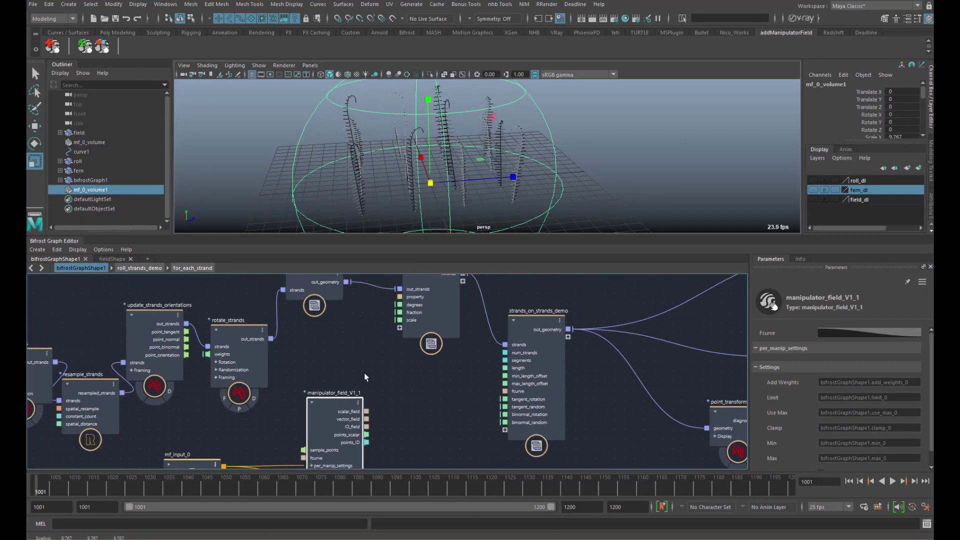
scroll(365, 375, "down", 1)
left_click_drag(329, 414, 337, 409)
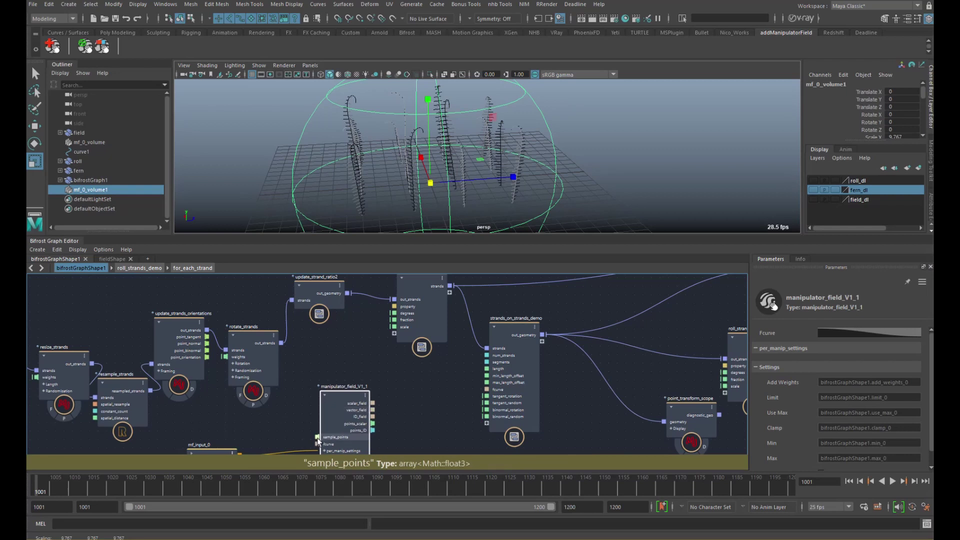
scroll(391, 220, "up", 2)
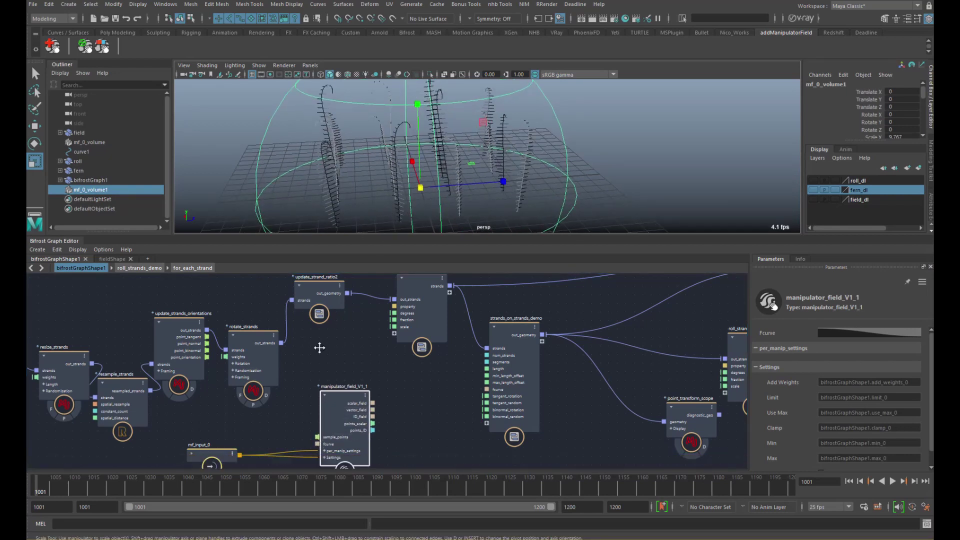
Add a get_strands_start_points node near manipulator_field_V1_1
middle_click_drag(330, 321, 365, 304)
key("Tab")
type("start")
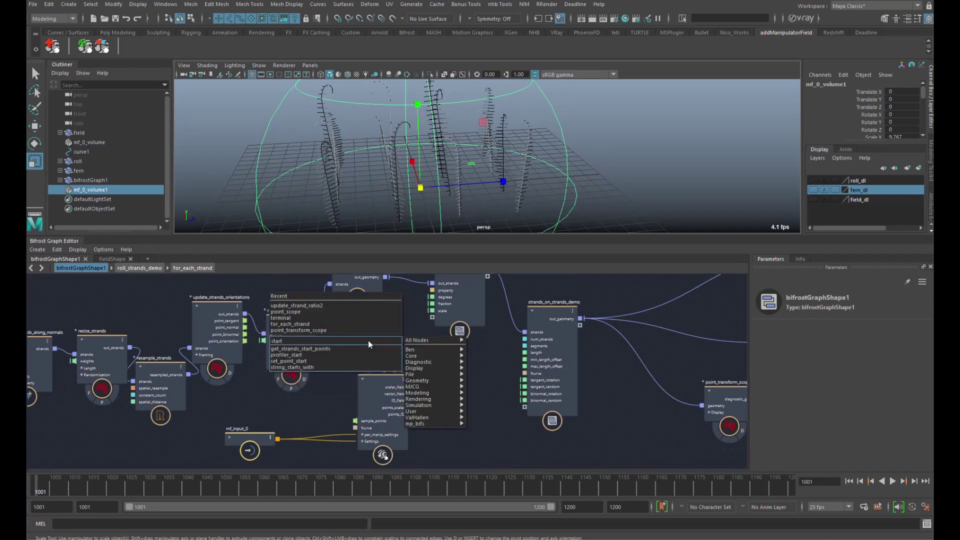
key("Down")
key("Return")
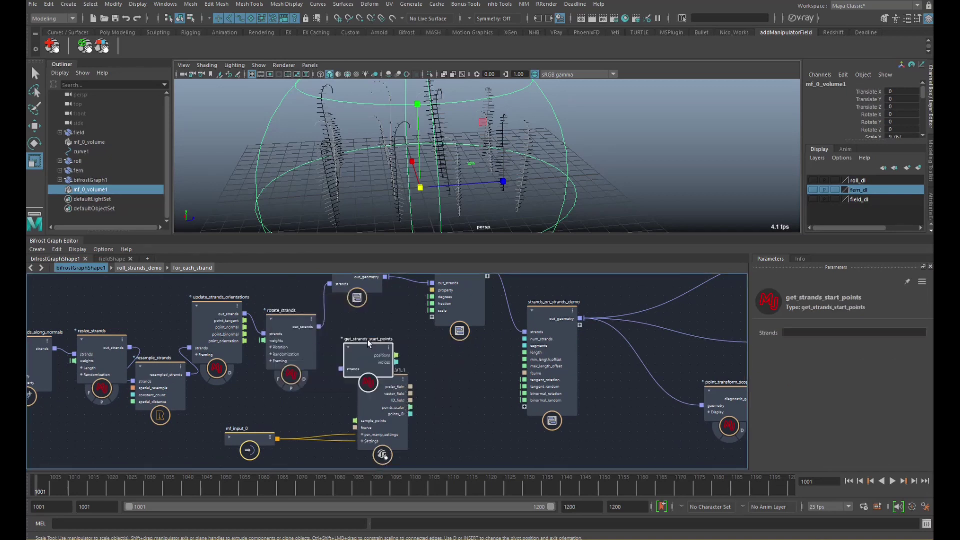
Separate get_strands_start_points from manipulator_field_V1_1 and connect update_strand_ratio2's out_geometry to its strands input
middle_click_drag(381, 344, 370, 364)
left_click_drag(367, 429, 397, 425)
middle_click_drag(381, 392, 373, 398)
left_click_drag(350, 386, 363, 370)
left_click_drag(366, 304, 323, 435)
Connect the start points' positions to the manipulator field's sample_points, and its points_scalar to roll_strands_demo's fraction
middle_click_drag(376, 427, 366, 396)
mouse_move(366, 396)
left_mouse_down()
mouse_move(379, 395)
mouse_move(334, 395)
mouse_move(367, 413)
mouse_move(375, 403)
left_mouse_up()
middle_click_drag(452, 338, 377, 386)
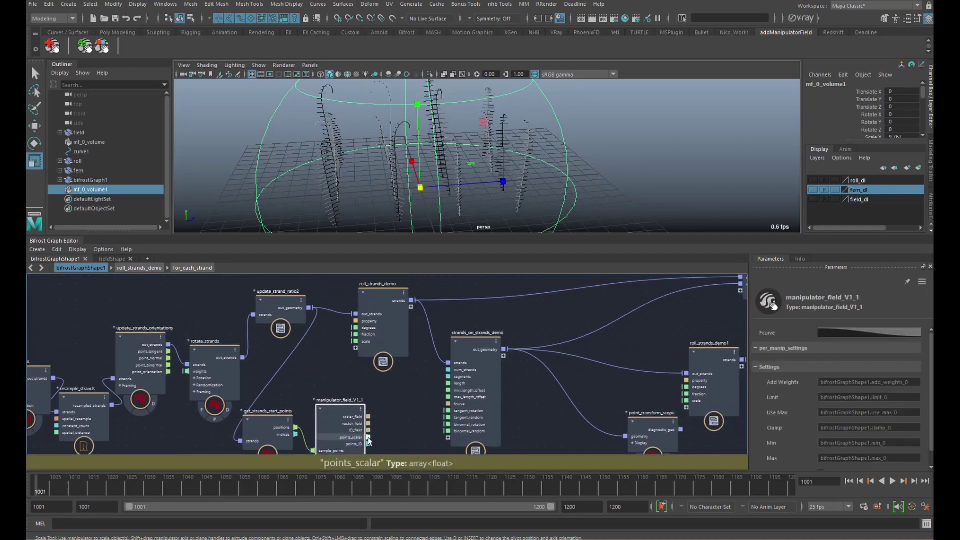
left_click_drag(352, 336, 356, 335)
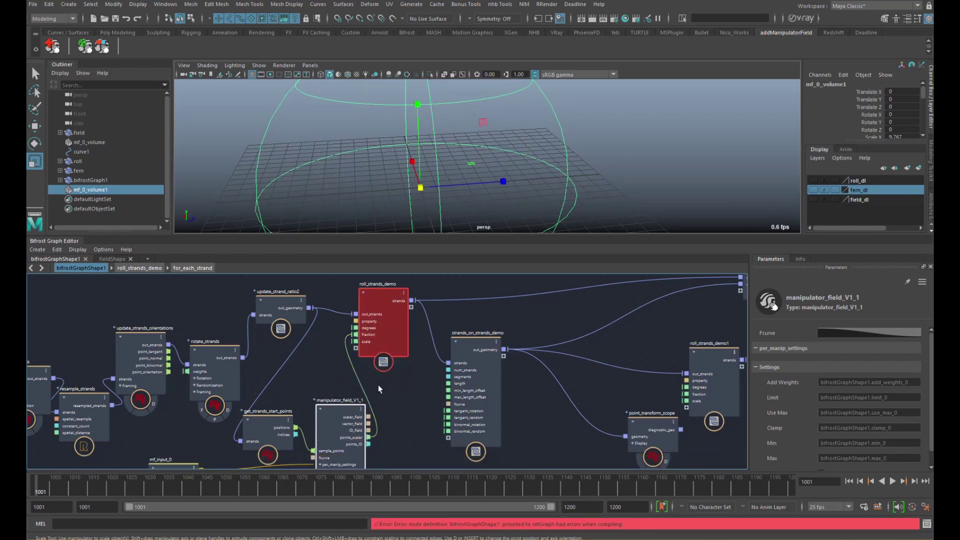
Open the fraction_pre_strand compound inside roll_strands_demo's for_each_strand loop
double_click(384, 351)
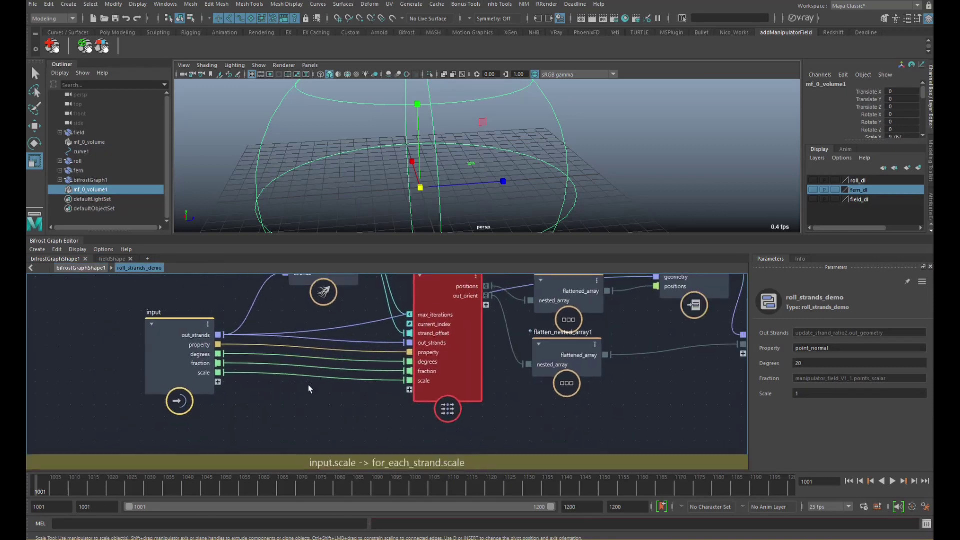
double_click(449, 378)
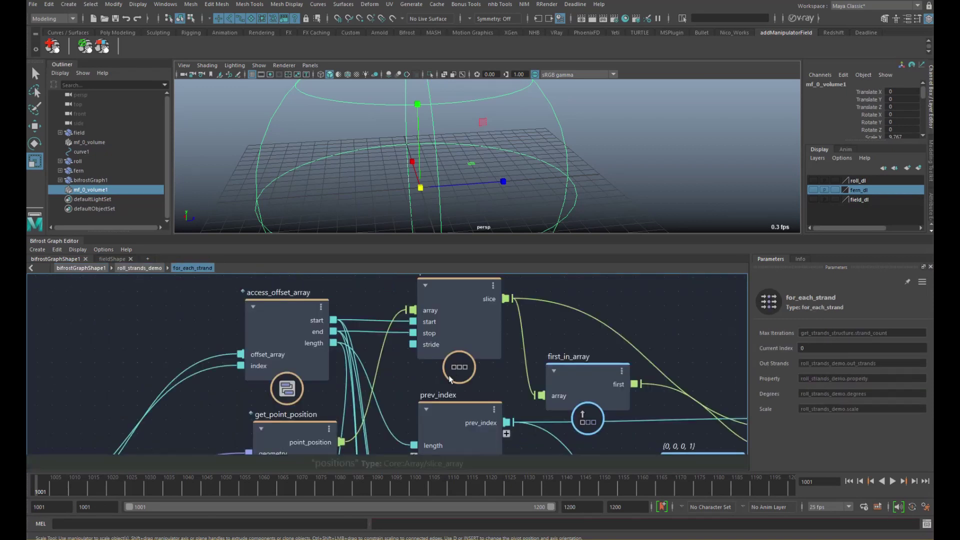
middle_click_drag(294, 386, 357, 274)
scroll(326, 334, "up", 2)
double_click(380, 364)
scroll(380, 360, "down", 2)
scroll(357, 275, "down", 1)
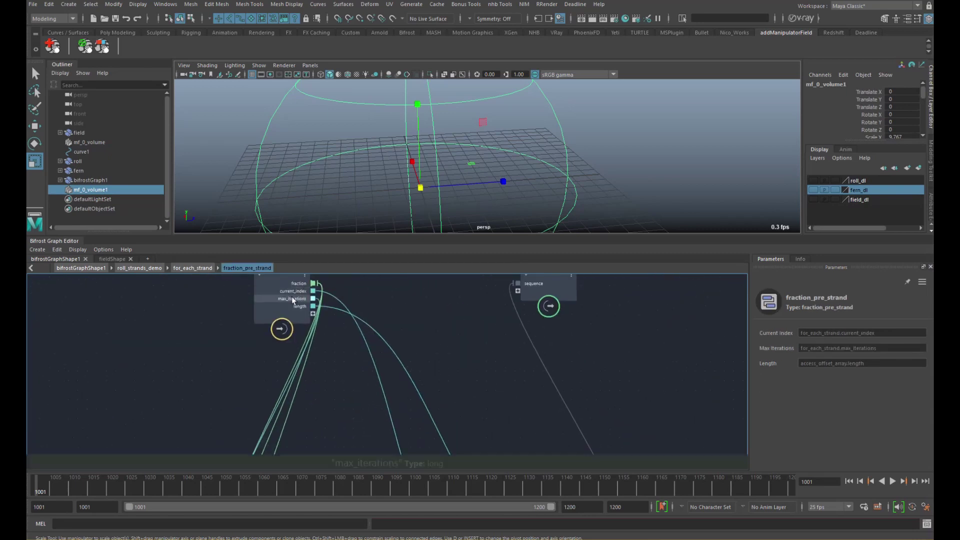
Move the input node upstream of the array nodes and the output node downstream of sequence_array1 inside fraction_pre_strand
left_click_drag(293, 300, 184, 448)
middle_click_drag(298, 386, 289, 296)
scroll(561, 295, "down", 5)
middle_click_drag(511, 295, 435, 333)
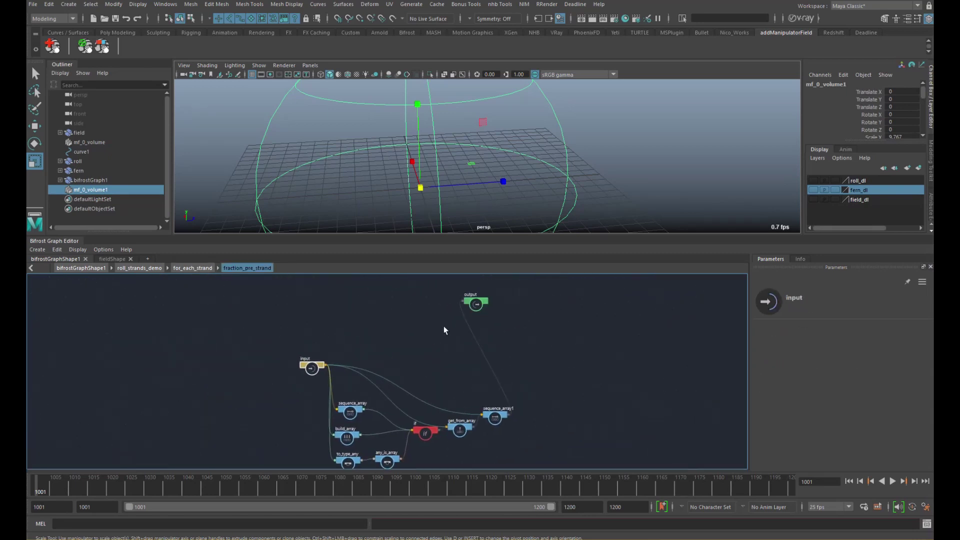
scroll(450, 327, "up", 1)
left_click_drag(478, 301, 586, 408)
middle_click_drag(431, 366, 471, 288)
scroll(470, 290, "up", 2)
left_click_drag(305, 306, 253, 393)
scroll(330, 368, "up", 3)
middle_click_drag(328, 364, 321, 328)
left_click_drag(209, 376, 221, 343)
middle_click_drag(350, 350, 212, 341)
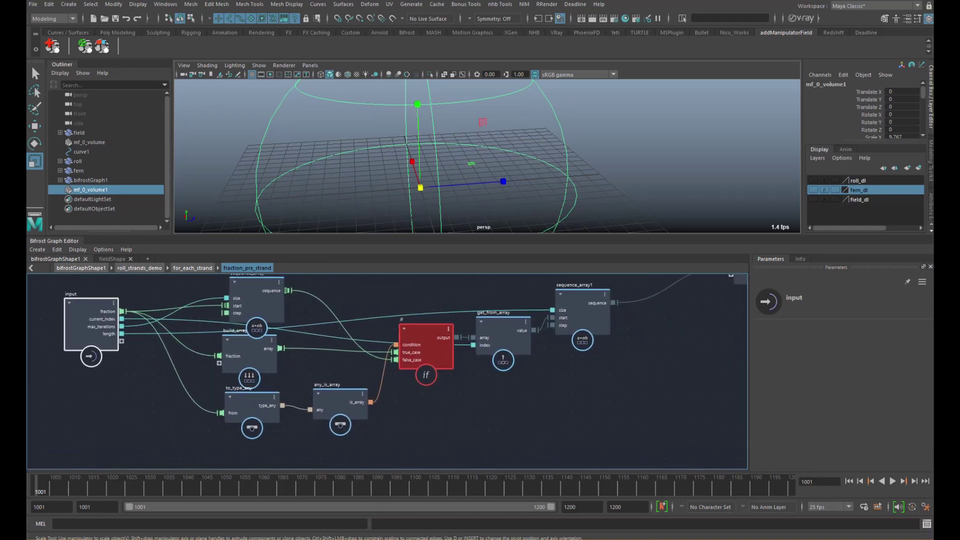
Inspect the if node's type error and spread out the sequence_array, input and build_array nodes to expose the fraction wiring
mouse_move(454, 389)
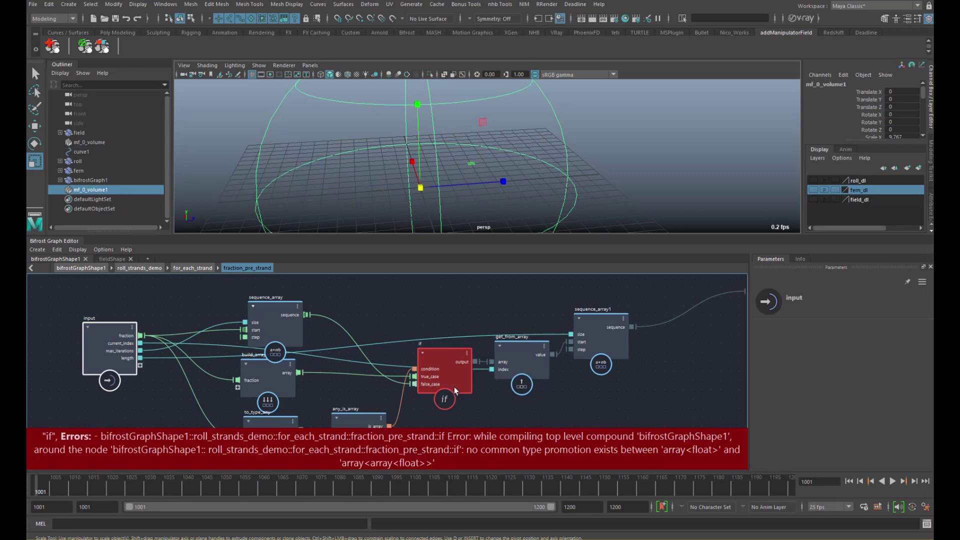
left_click_drag(278, 336, 275, 316)
middle_click_drag(276, 316, 287, 337, "alt")
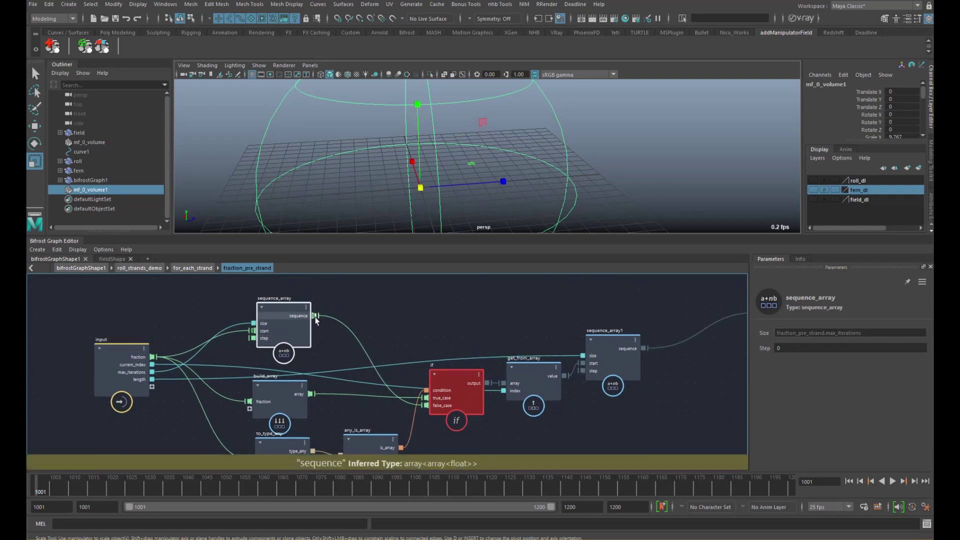
middle_click_drag(279, 341, 383, 332, "alt")
left_click_drag(222, 366, 147, 376)
left_click_drag(373, 389, 277, 385)
left_click_drag(148, 375, 99, 386)
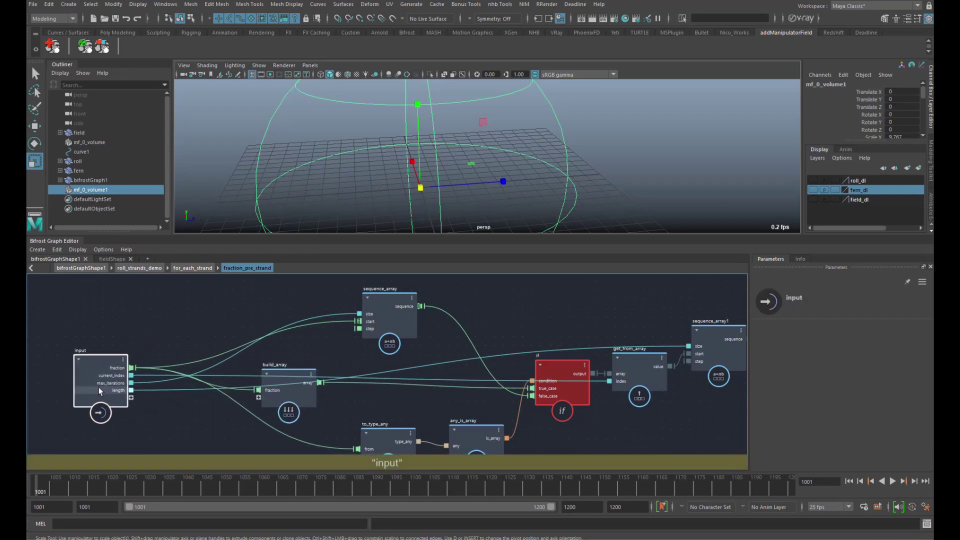
left_click_drag(286, 389, 261, 391)
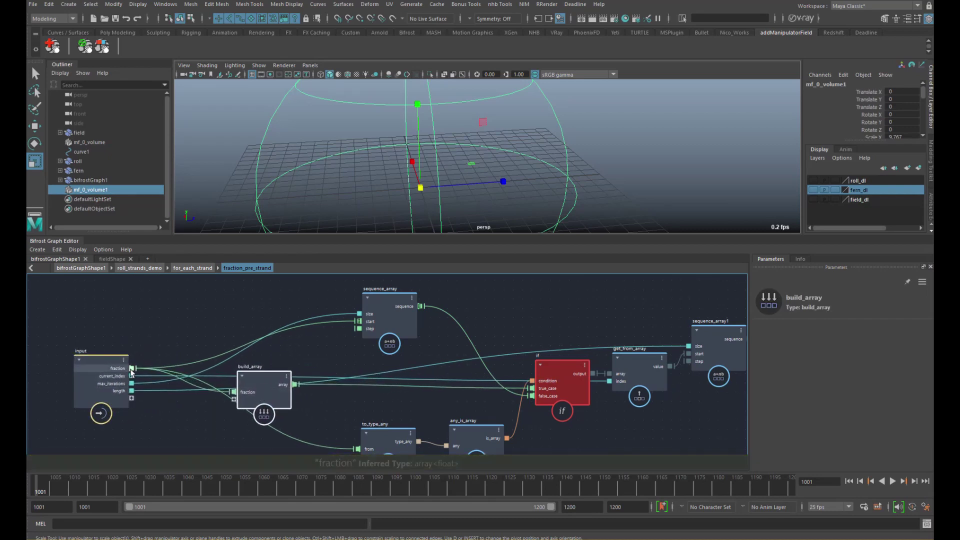
Move build_array closer to the input node and insert a first_in_array node between its array output and sequence_array's start
left_click_drag(263, 391, 194, 315)
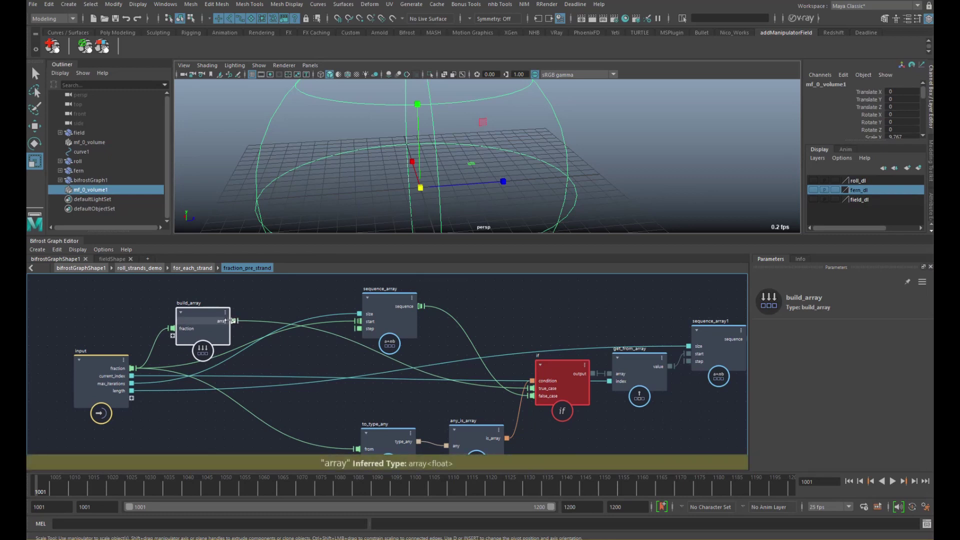
left_click_drag(205, 314, 211, 338)
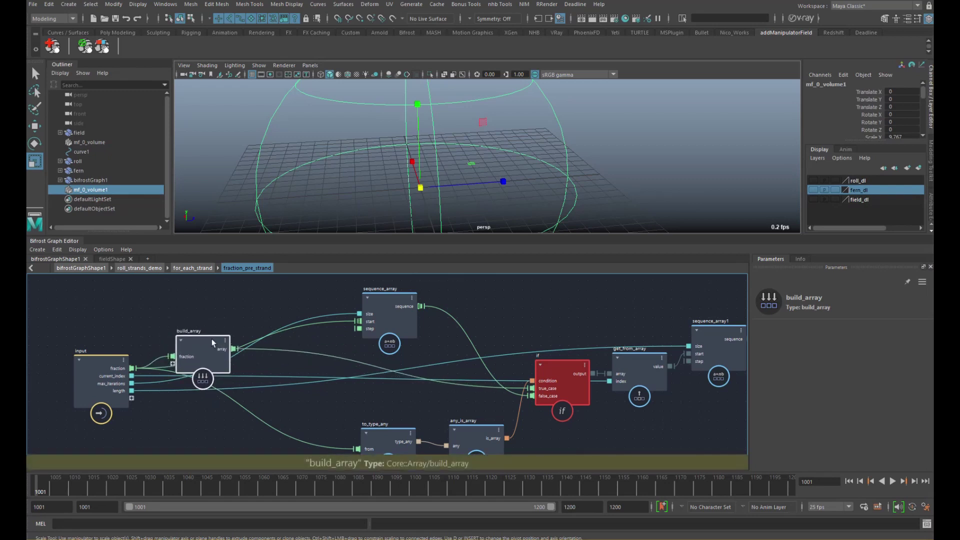
left_click(244, 308)
key("Tab")
type("first")
key("Return")
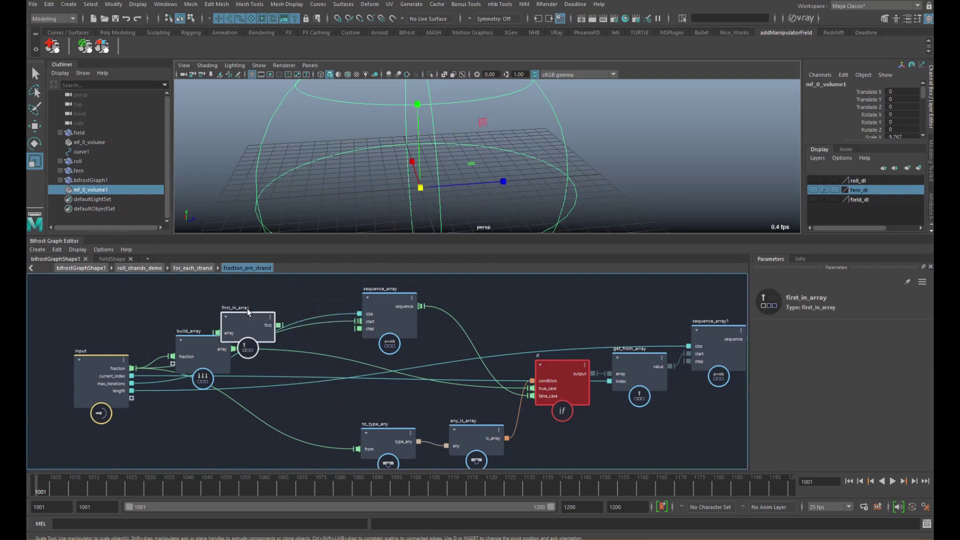
left_click_drag(234, 348, 235, 308)
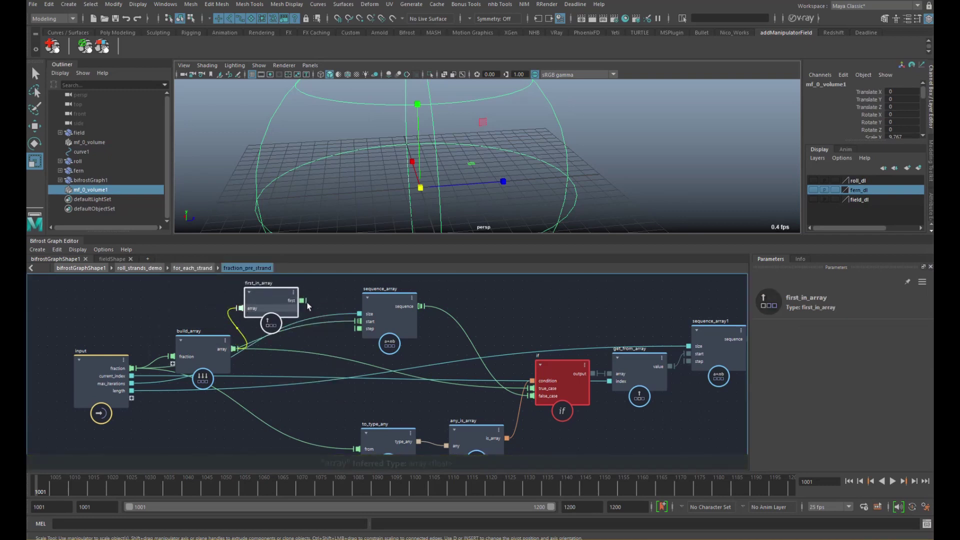
left_click_drag(302, 300, 359, 321)
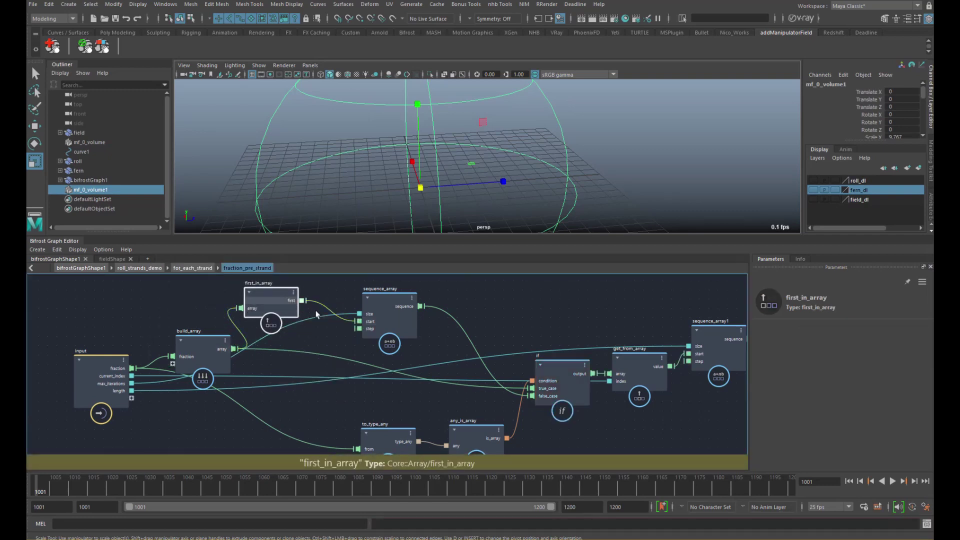
Rearrange first_in_array, sequence_array and build_array so the fraction wiring inside fraction_pre_strand reads clearly
left_click_drag(283, 304, 320, 322)
left_click_drag(392, 314, 398, 297)
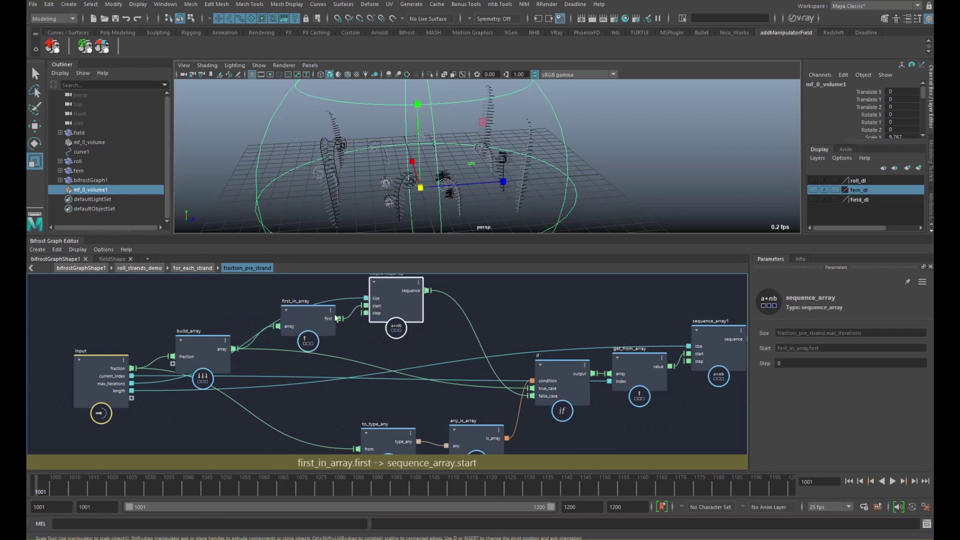
left_click_drag(315, 321, 304, 304)
left_click_drag(200, 355, 200, 335)
left_click(291, 306)
left_click_drag(383, 299, 380, 288)
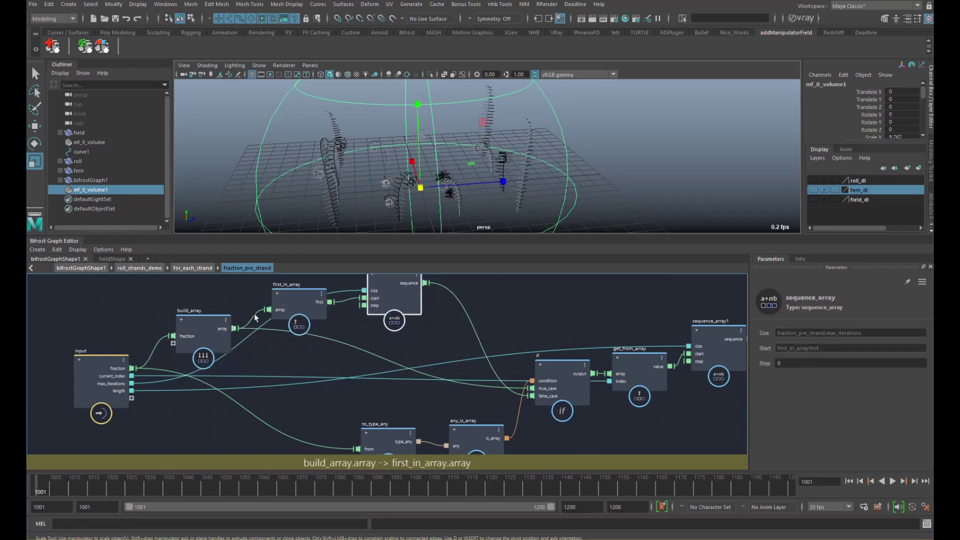
left_click(207, 343)
left_click_drag(207, 341, 269, 376)
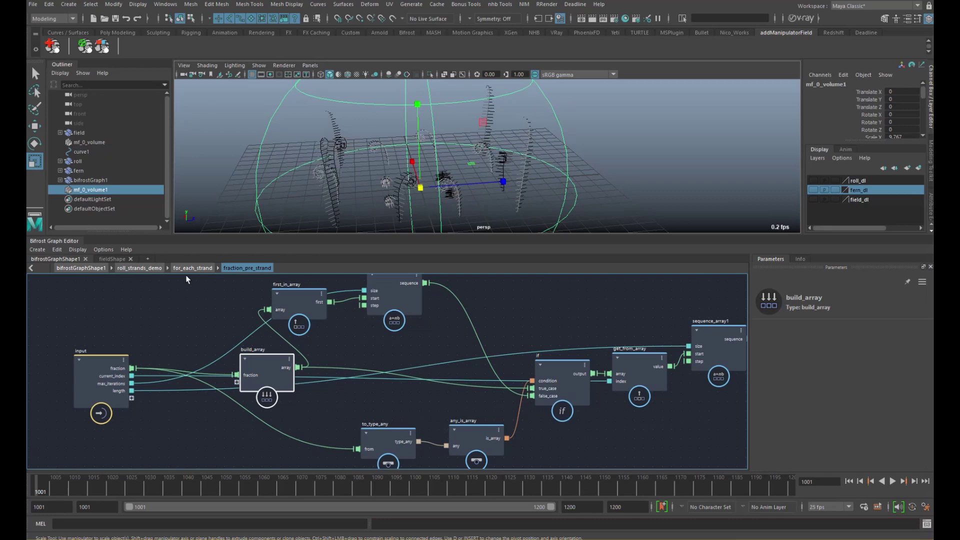
Return to the top-level bifrostGraphShape1 graph and move mf_0_volume1 along Z to -1.219
left_click(80, 268)
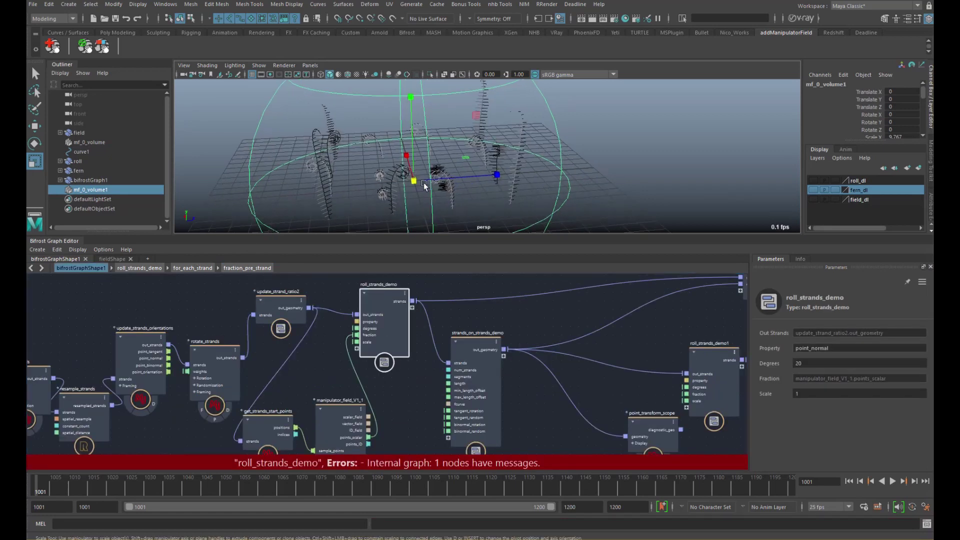
key("q")
key("w")
left_click_drag(467, 171, 395, 167, "alt")
left_click_drag(385, 168, 350, 199, "alt")
key("r")
key("ctrl+z")
key("w")
left_click_drag(418, 182, 440, 181)
Duplicate the updated roll_strands_demo node with its connections and delete the old roll_strands_demo1 node
middle_click_drag(514, 334, 437, 310, "alt")
right_click_drag(447, 332, 417, 333, "alt")
middle_click_drag(417, 332, 392, 349)
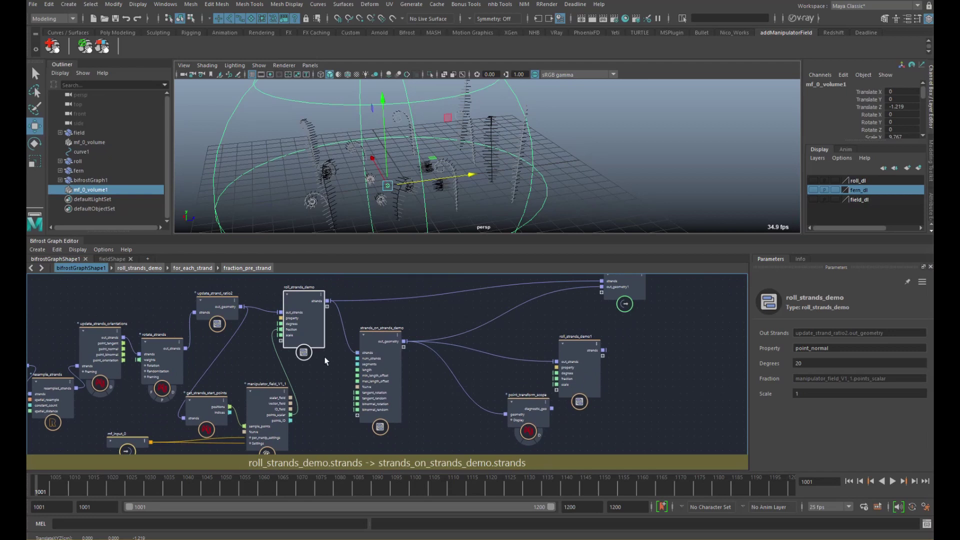
left_click_drag(310, 336, 325, 326)
middle_click_drag(452, 316, 428, 319)
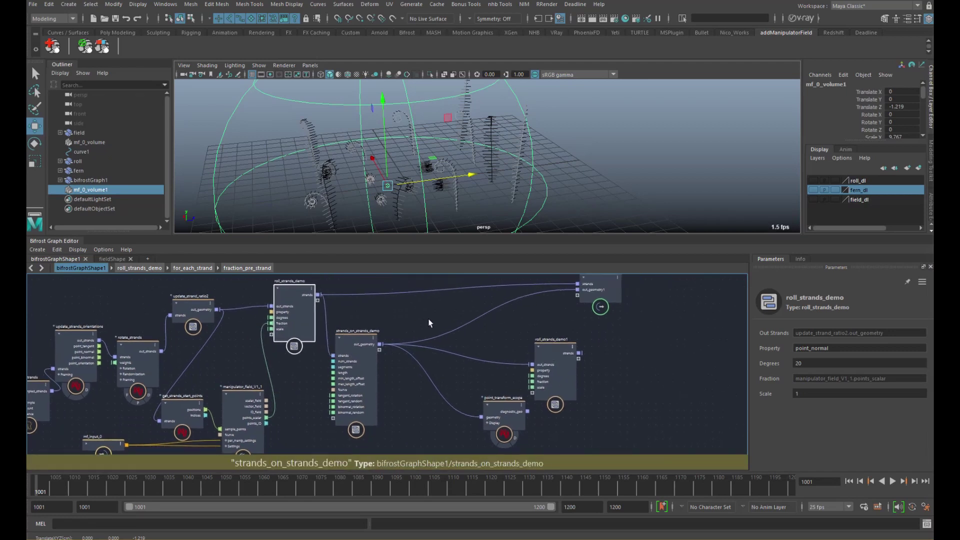
left_click(435, 319)
key("ctrl+v")
left_click_drag(449, 343, 496, 322)
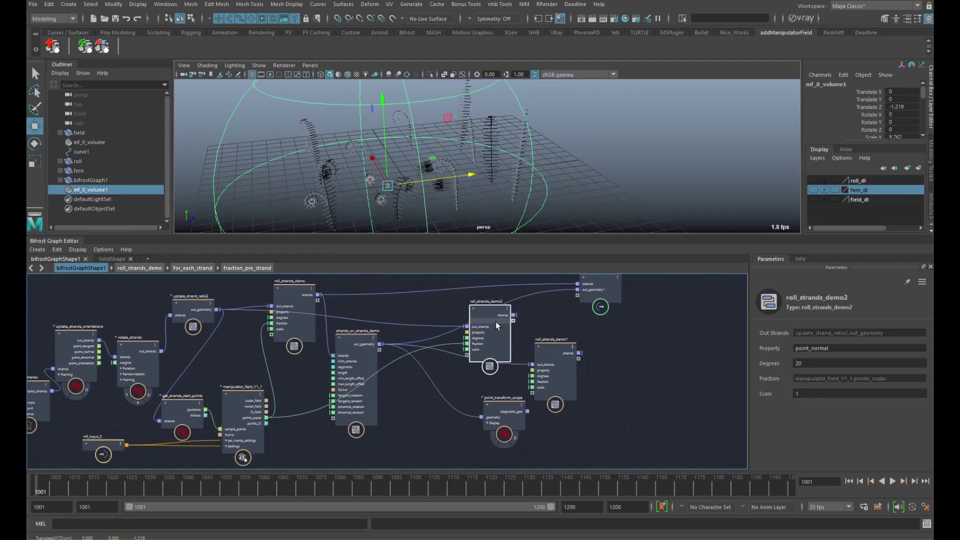
left_click(550, 368)
key("Delete")
left_click(493, 335)
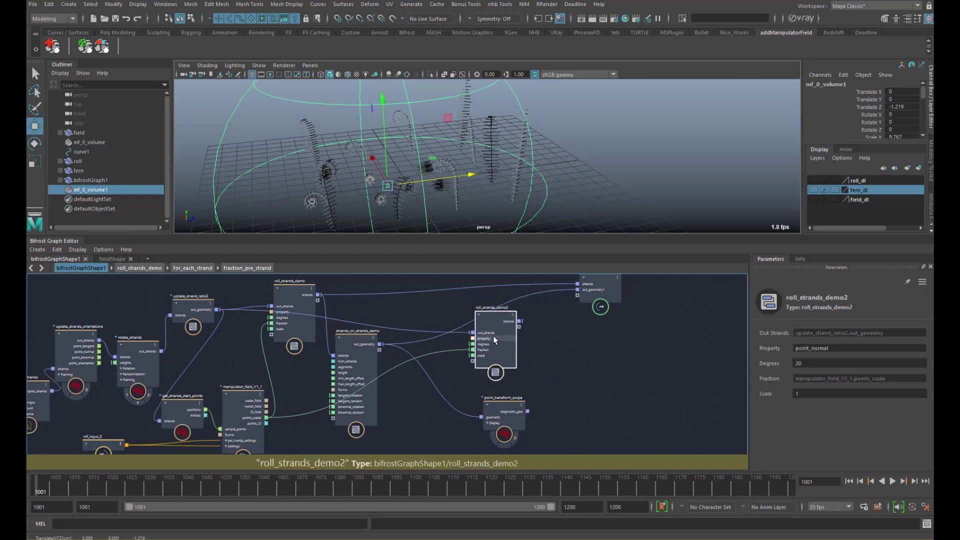
Connect strands_on_strands_demo's out_geometry to roll_strands_demo2's out_strands, and delete the point_transform_scope node
scroll(440, 340, "up", 3)
left_click_drag(354, 351, 481, 336)
middle_click_drag(554, 370, 527, 346)
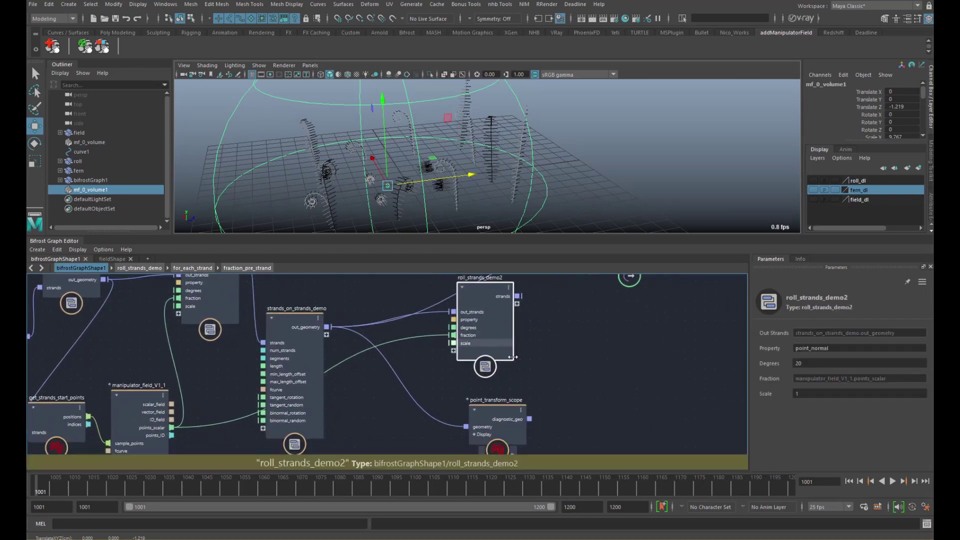
left_click_drag(496, 413, 472, 431)
key("Delete")
middle_click_drag(447, 338, 451, 352)
left_click_drag(472, 351, 500, 375)
middle_click_drag(499, 375, 546, 342)
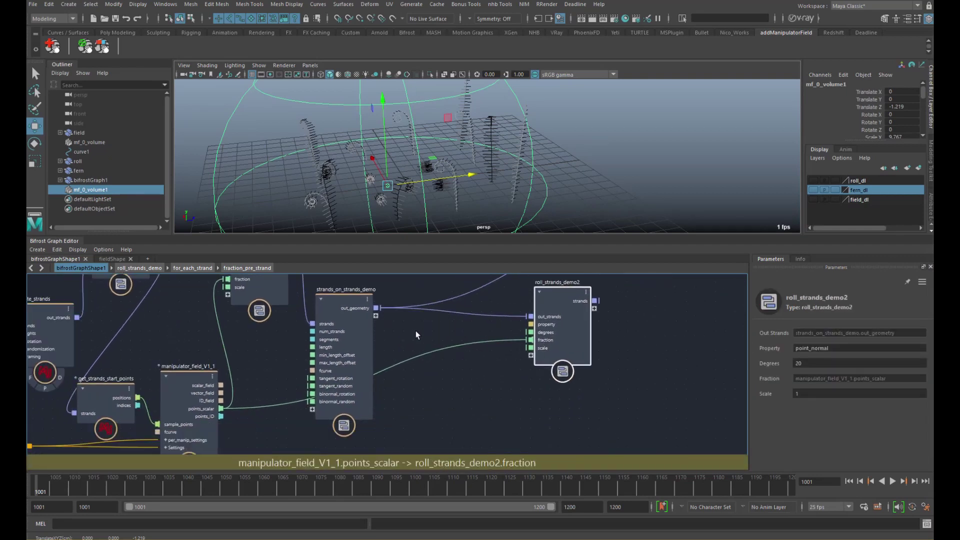
Duplicate get_strands_start_points with its manipulator field and connect strands_on_strands_demo's out_geometry to the copied start-points node
left_click(114, 397)
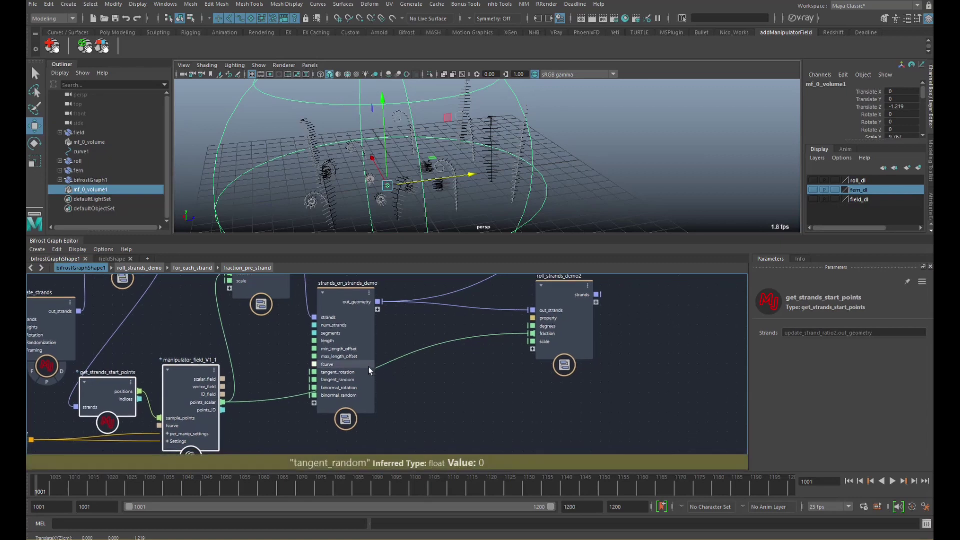
middle_click_drag(373, 364, 335, 370)
left_click(425, 379)
key("ctrl+v")
middle_click_drag(430, 369, 386, 372)
left_click_drag(406, 416, 371, 402)
left_click(503, 390)
left_click_drag(295, 317, 358, 398)
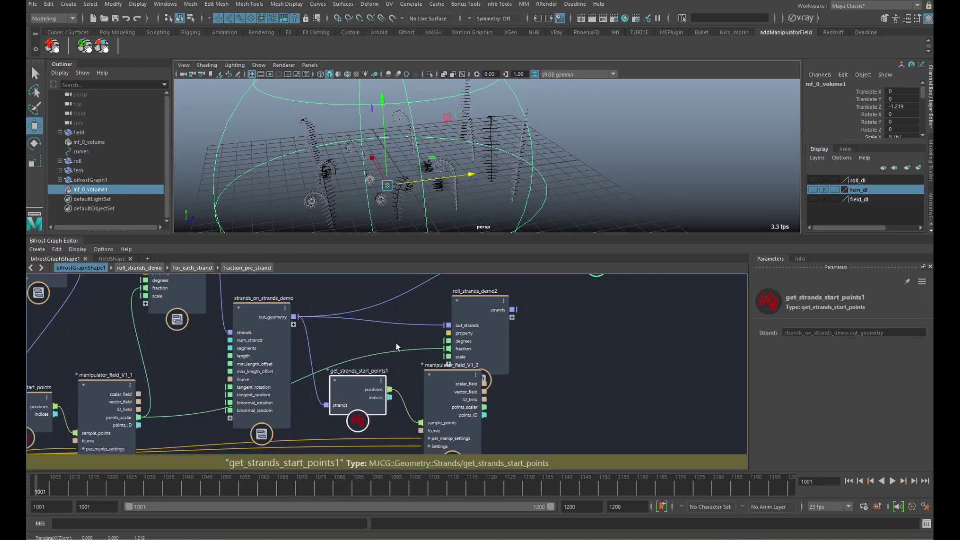
Connect manipulator_field_V1_2's points_scalar to roll_strands_demo2's fraction, and roll_strands_demo2's strands to the output's out_geometry1
left_click_drag(490, 331, 548, 320)
left_click(444, 391)
left_click_drag(444, 388, 435, 388)
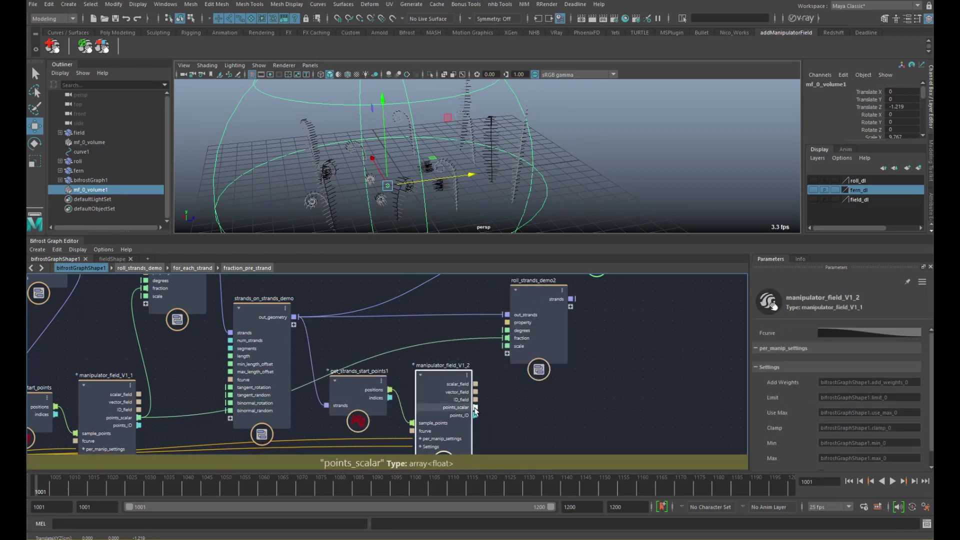
middle_click_drag(435, 390, 399, 399)
left_click_drag(416, 411, 447, 345)
middle_click_drag(568, 326, 514, 413)
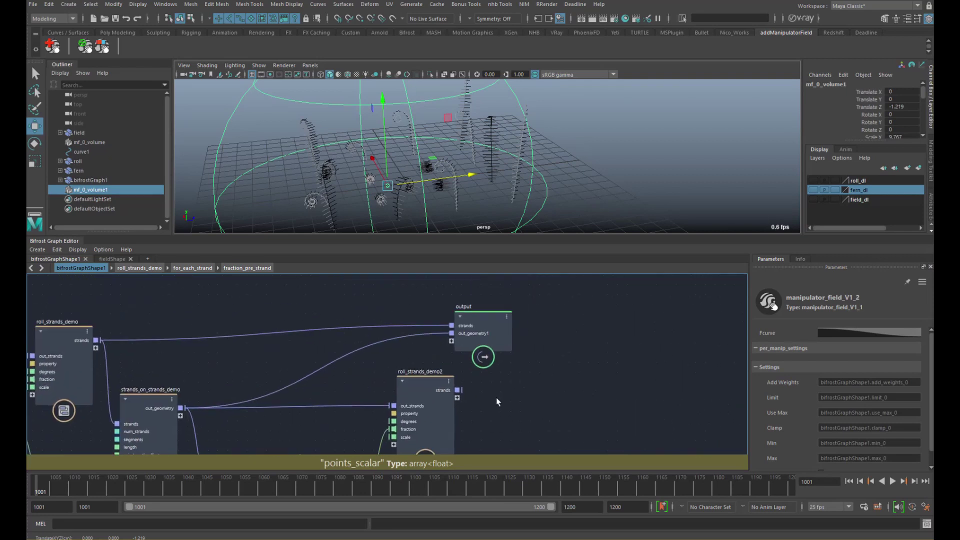
left_click_drag(458, 390, 573, 344)
left_click(550, 381)
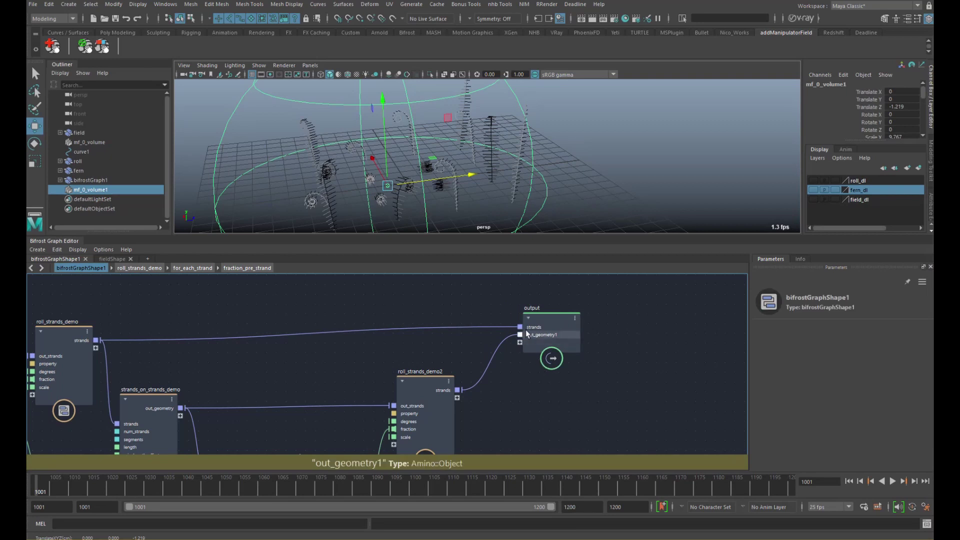
Move mf_0_volume1 to 0.164 in Z and disconnect roll_strands_demo2's fraction to try manual values
left_click_drag(448, 178, 479, 184)
scroll(457, 192, "up", 3)
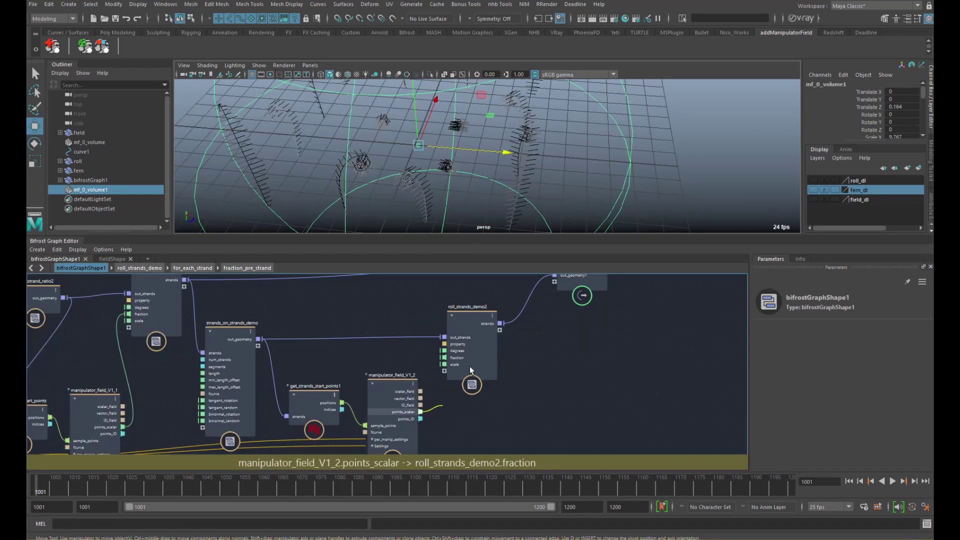
left_click(471, 370)
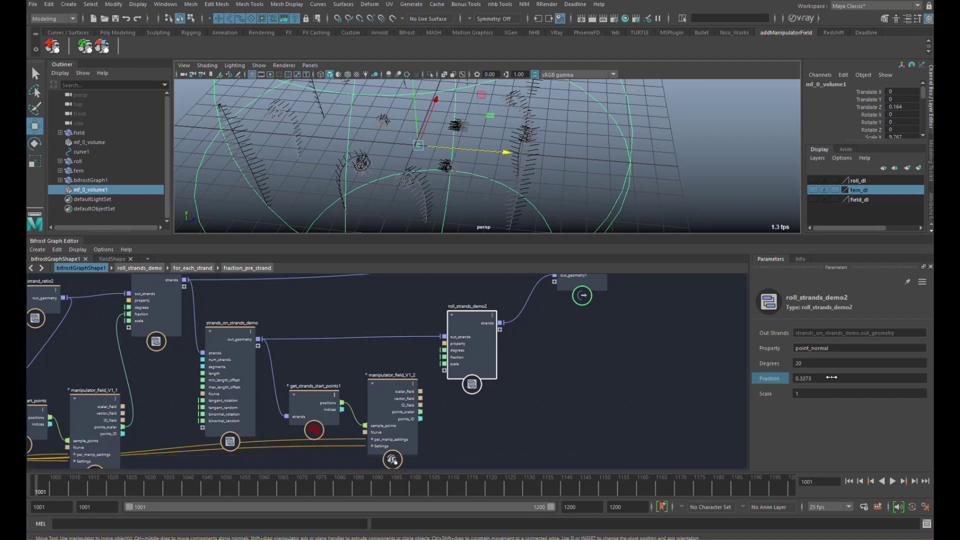
key("ctrl+z")
middle_click_drag(586, 334, 588, 373, "alt")
left_click_drag(475, 395, 471, 385)
Try point_binormal as roll_strands_demo2's property and examine the leaflets' curl
left_click(811, 349)
type("bi")
scroll(599, 190, "up", 2)
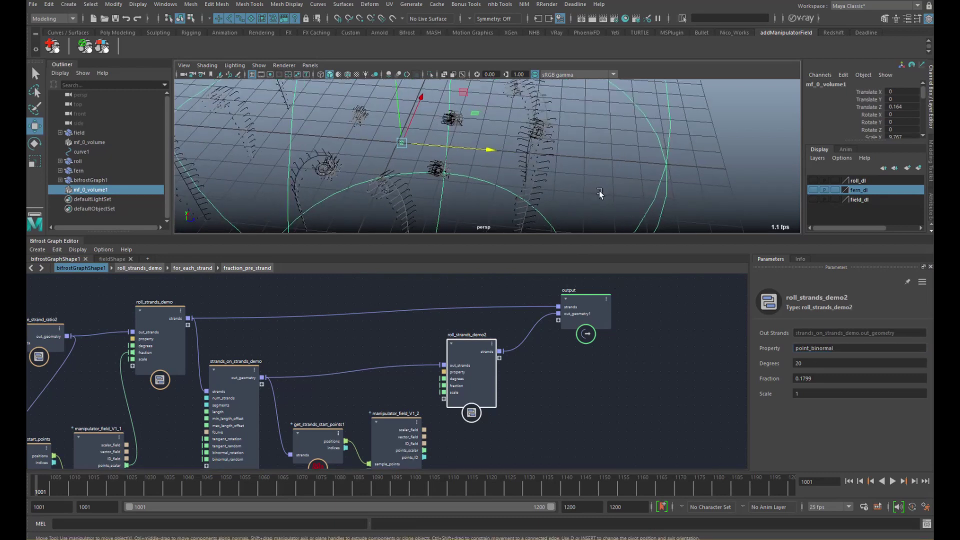
Set roll_strands_demo2's property to point_tangent and reconnect manipulator_field_V1_2's points_scalar to its fraction
left_click(812, 349)
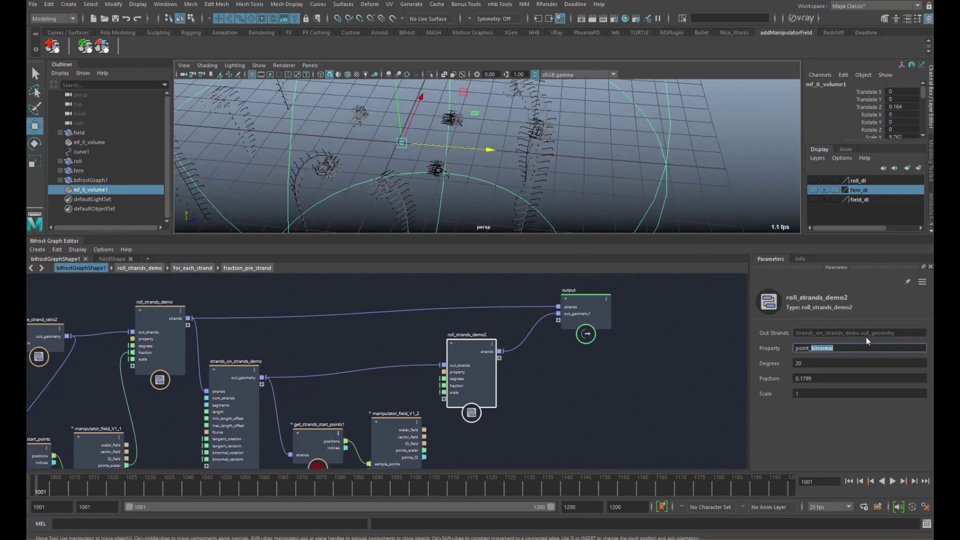
type("tangent")
left_click_drag(424, 450, 453, 386)
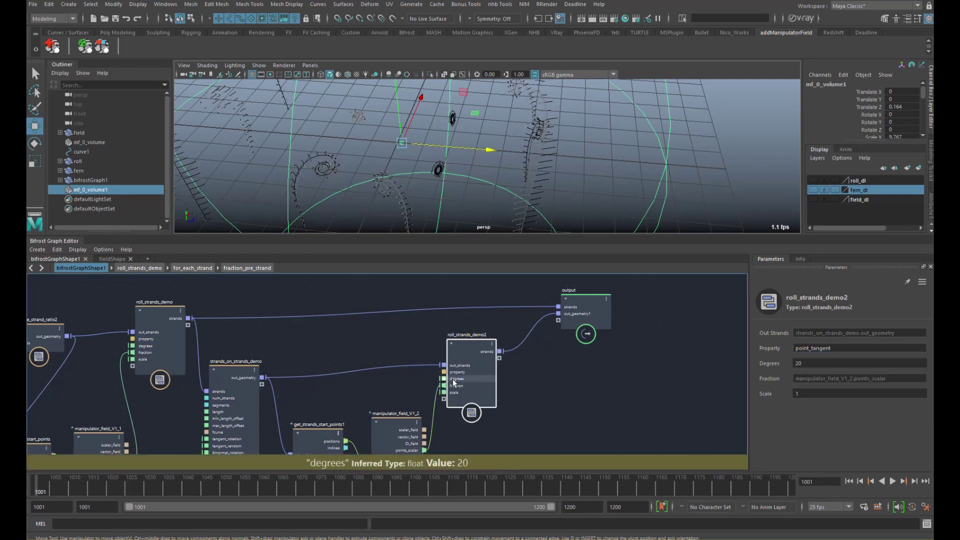
Move mf_0_volume1 across the ferns to 12.742 in Z and examine how stems and leaflets unroll
left_click_drag(472, 149, 455, 175)
middle_click_drag(296, 369, 337, 383)
left_click_drag(334, 165, 516, 162, "alt")
right_click_drag(560, 180, 651, 184, "alt")
middle_click_drag(652, 184, 598, 155, "alt")
right_click_drag(600, 165, 654, 171, "alt")
left_click_drag(435, 150, 453, 200, "alt")
right_click_drag(452, 197, 416, 128, "alt")
left_click_drag(499, 91, 676, 88)
right_click_drag(590, 130, 468, 178, "alt")
middle_click_drag(468, 178, 468, 224, "alt")
left_click_drag(610, 138, 638, 138)
right_click_drag(632, 148, 452, 175, "alt")
mouse_move(452, 175)
left_mouse_down("alt")
mouse_move(525, 147)
mouse_move(430, 181)
mouse_move(436, 175)
left_mouse_up("alt")
Tidy the top-level graph by repositioning the upstream strand nodes, the first start-points and manipulator field nodes, and mf_input_0
middle_click_drag(256, 387, 285, 360)
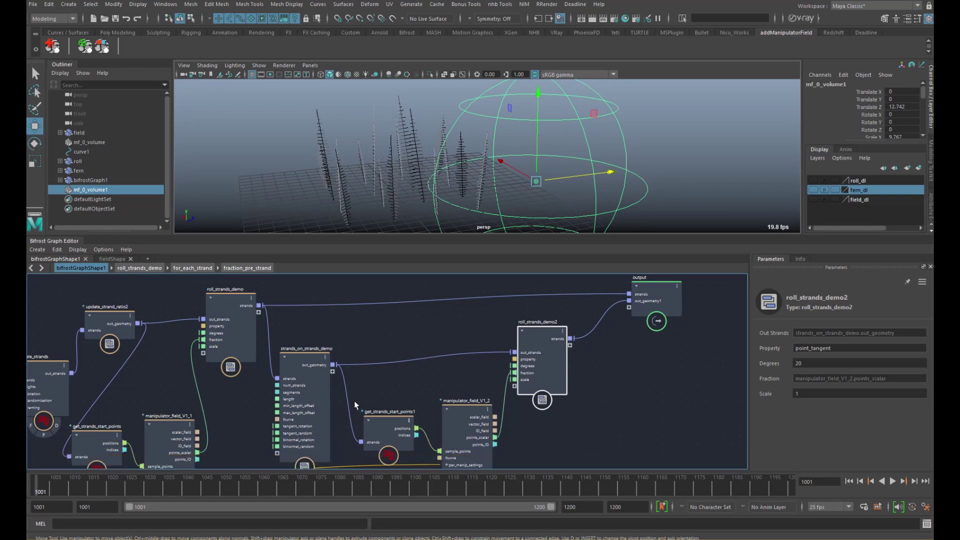
middle_click_drag(75, 365, 306, 362)
scroll(218, 358, "down", 3)
middle_click_drag(248, 350, 366, 346)
left_click_drag(209, 375, 370, 405)
left_click_drag(371, 362, 349, 353)
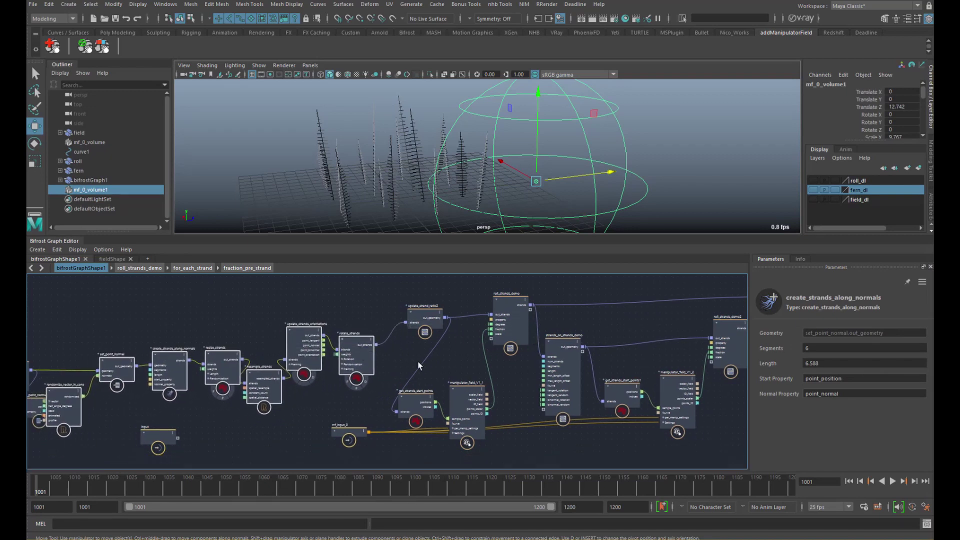
left_click_drag(436, 393, 462, 403)
left_click_drag(462, 399, 480, 394)
left_click(395, 400)
left_click_drag(345, 434, 359, 444)
middle_click_drag(345, 306, 418, 316)
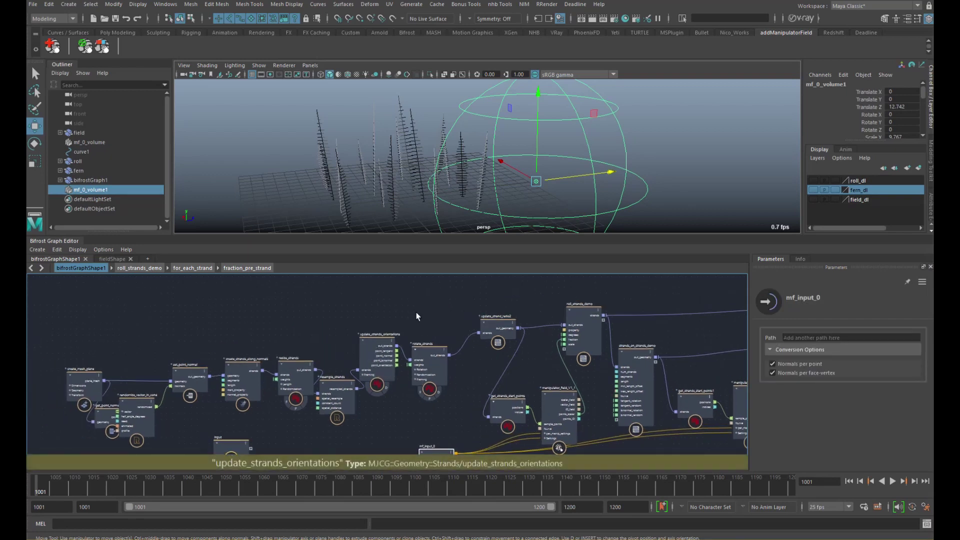
Inspect the unrolled ferns up close and move mf_0_volume1 farther away to 15.446 in Z
mouse_move(477, 197)
left_mouse_down("alt")
mouse_move(466, 200)
mouse_move(484, 185)
left_mouse_up("alt")
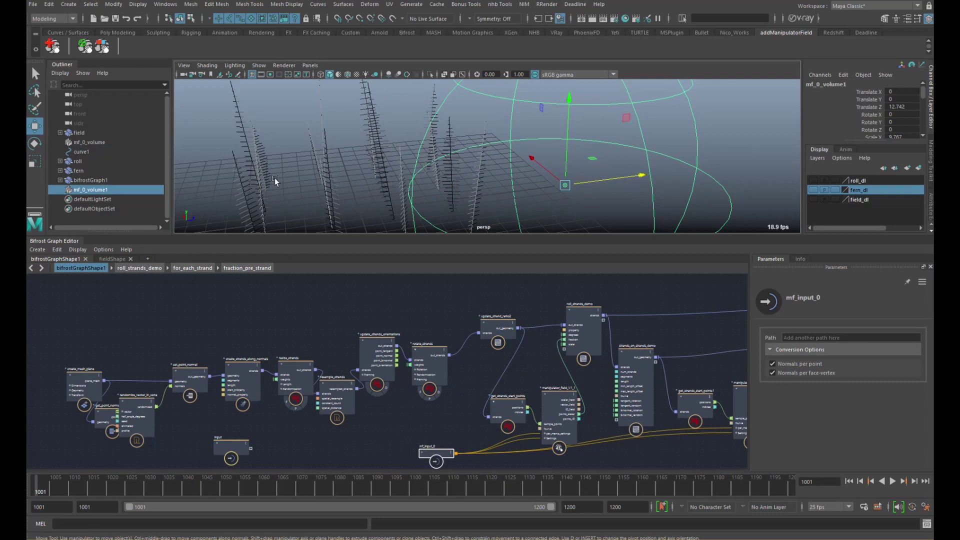
left_click_drag(425, 174, 446, 170, "alt")
scroll(537, 173, "down", 4)
left_click_drag(628, 174, 655, 176, "alt")
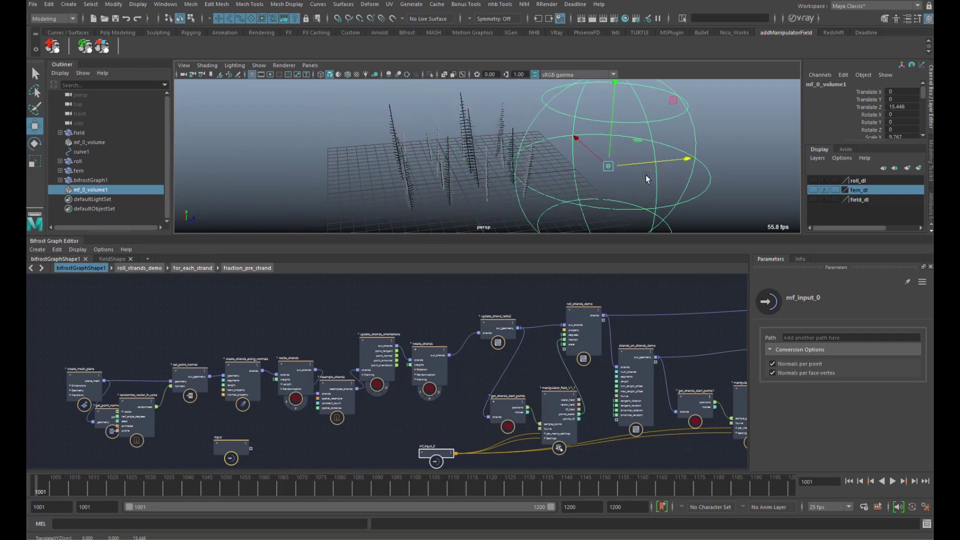